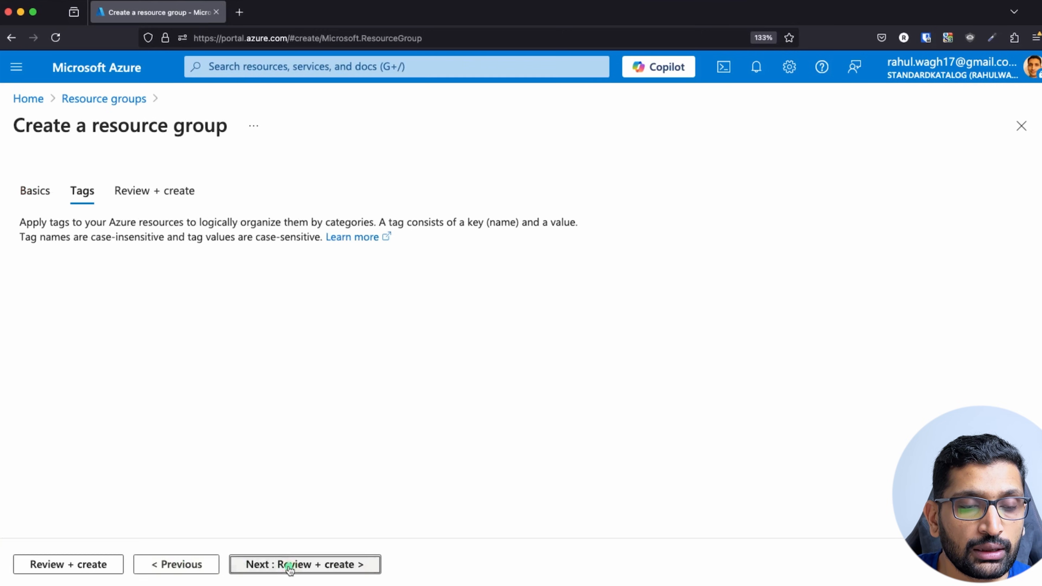
# Review and create the rg-vm-demo resource group in North Europe, then return to the portal home.
pyautogui.click(289, 566)
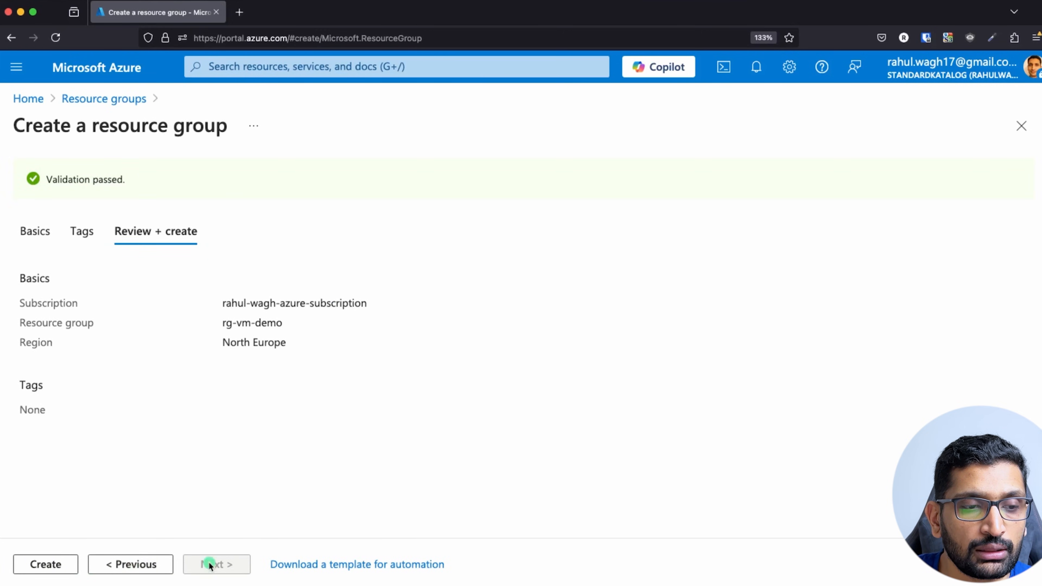
pyautogui.click(43, 566)
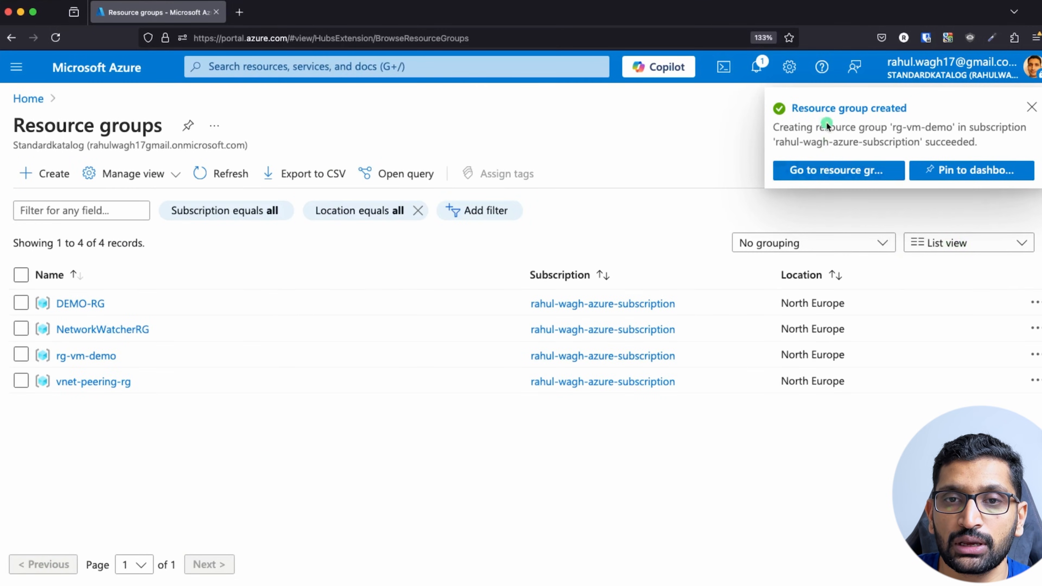
pyautogui.moveTo(137, 359); pyautogui.dragTo(60, 358)
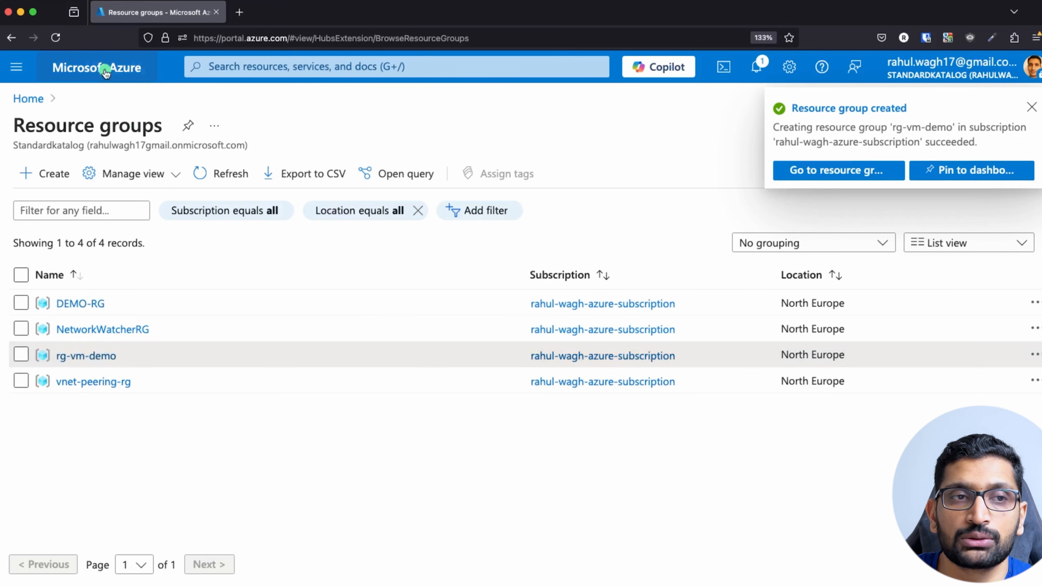
pyautogui.click(105, 68)
# Search 'virtual' to reach Virtual machines and start creating a new Azure virtual machine.
pyautogui.click(255, 69)
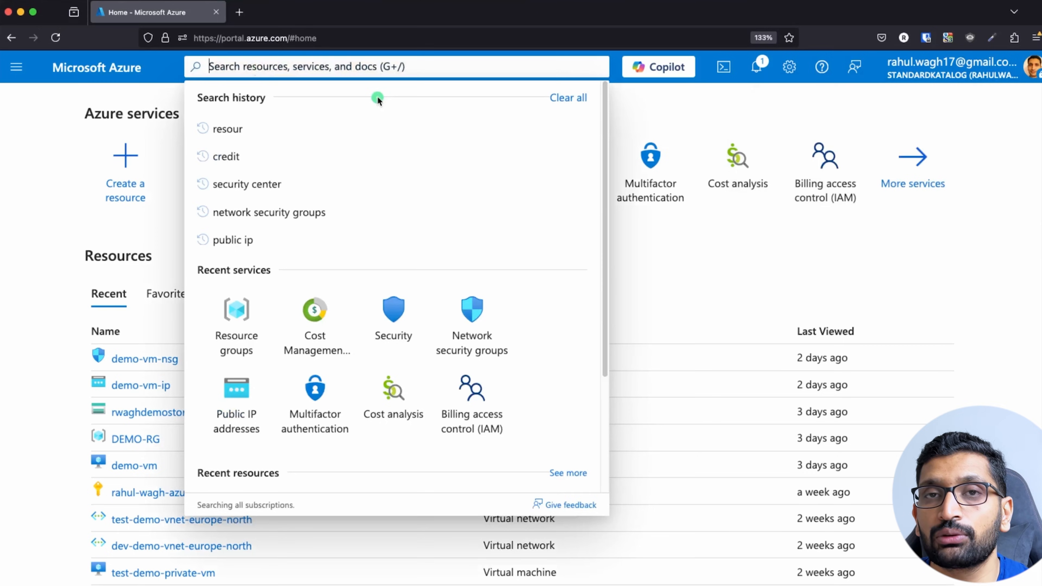
pyautogui.write('virtual')
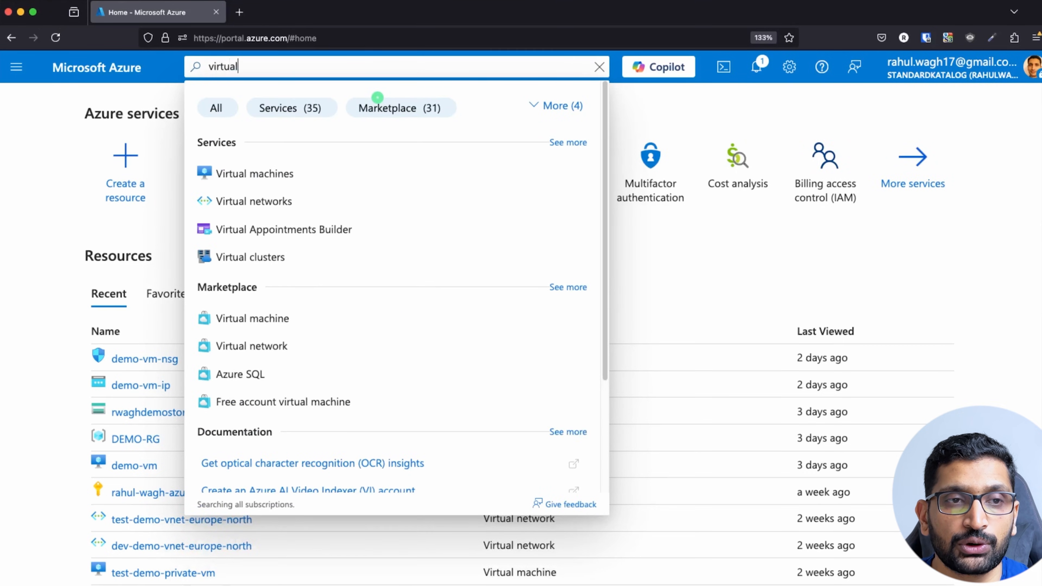
pyautogui.click(285, 172)
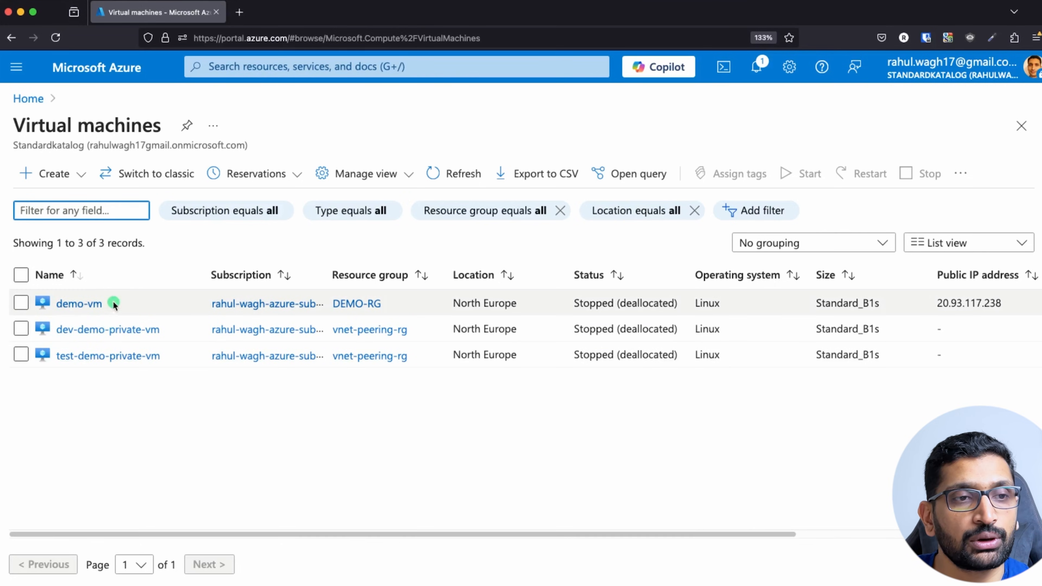
pyautogui.click(45, 175)
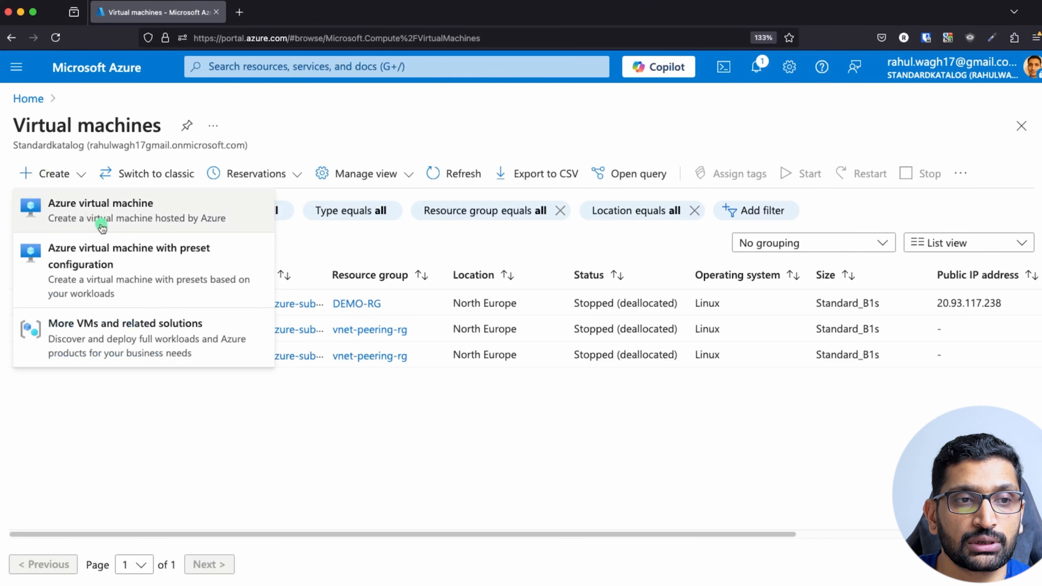
pyautogui.click(90, 214)
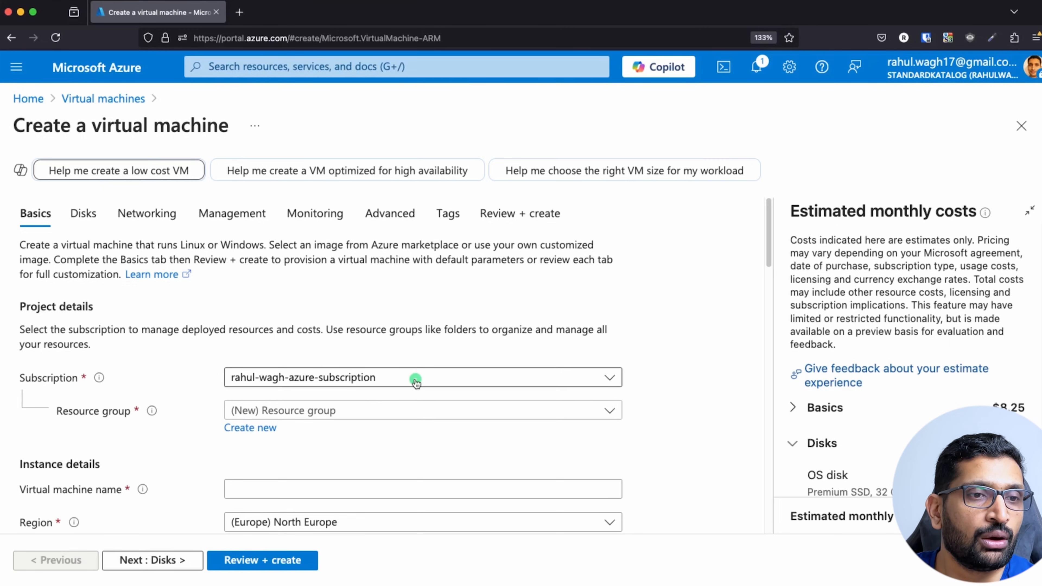
# Place the new VM in resource group rg-vm-demo and name it linux-vm-demo.
pyautogui.scroll(-3, 307, 336)
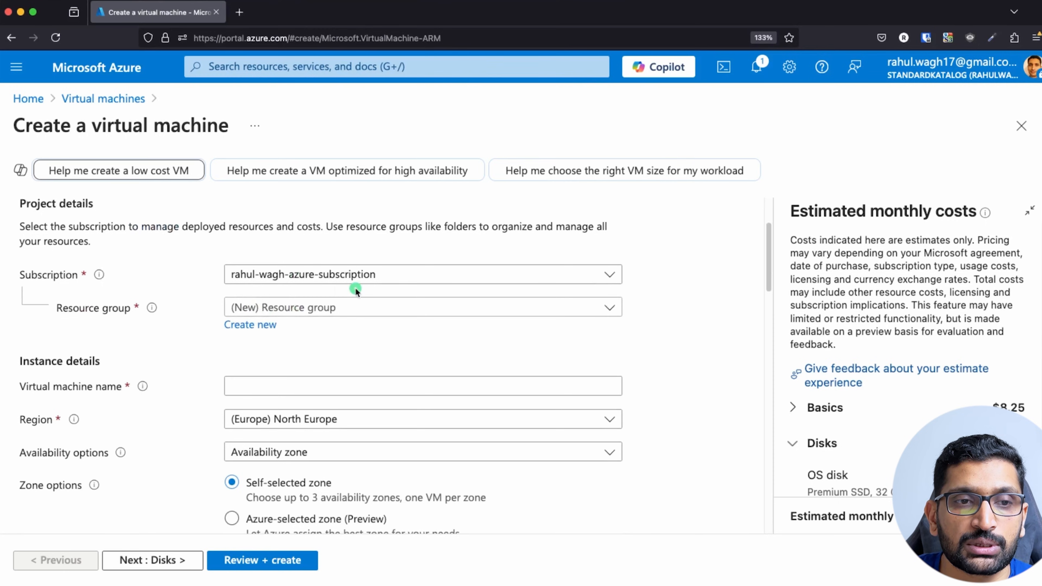
pyautogui.click(353, 308)
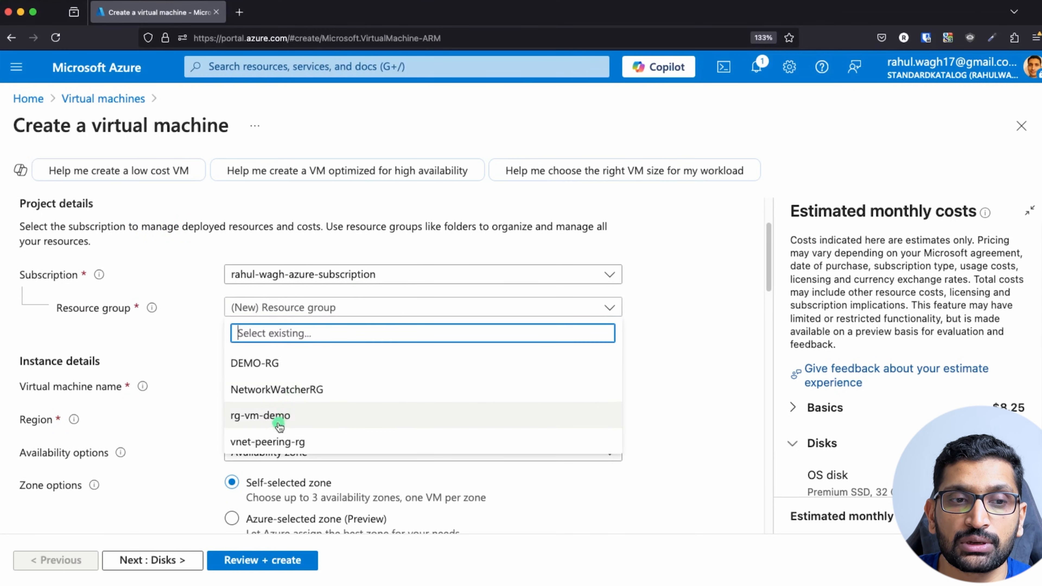
pyautogui.click(289, 422)
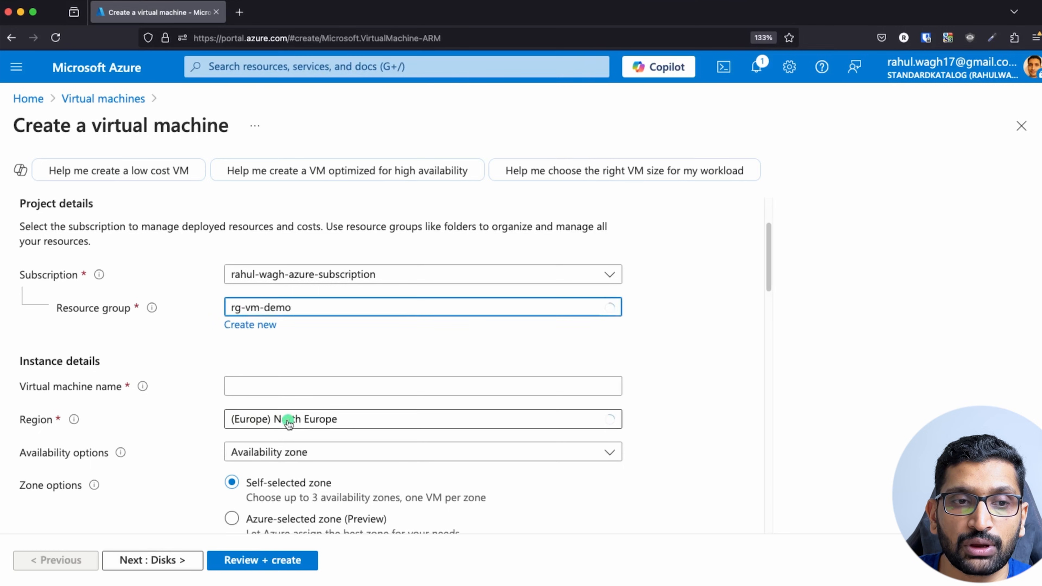
pyautogui.scroll(-2, 366, 351)
pyautogui.click(304, 314)
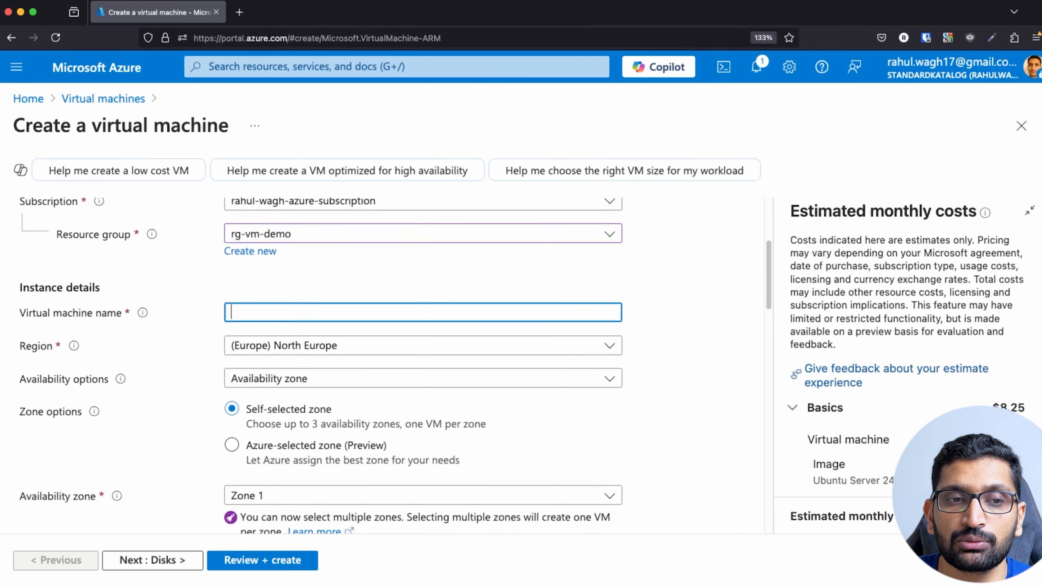
pyautogui.write('lin')
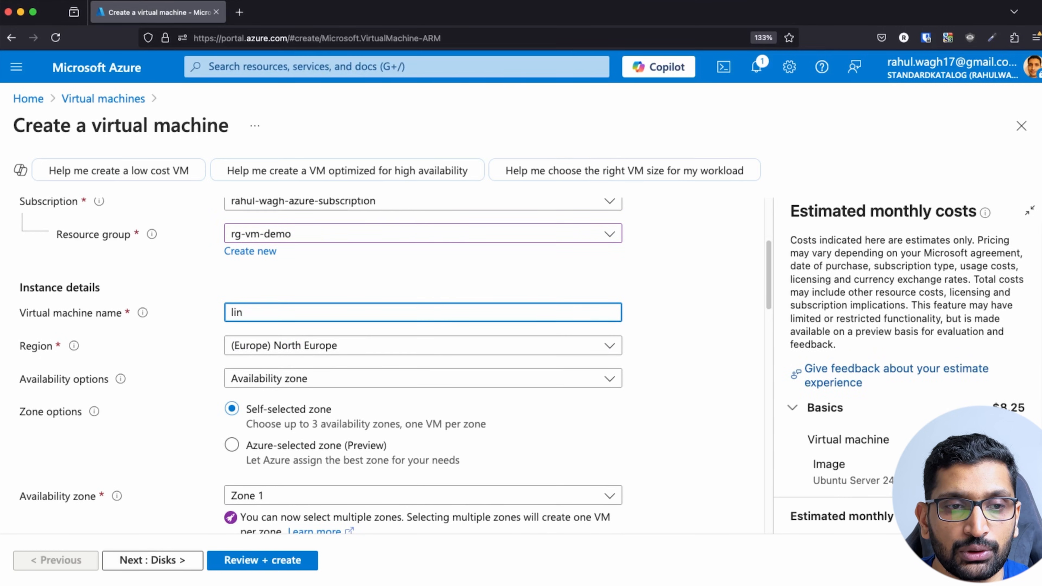
pyautogui.write('ux-vm-demo')
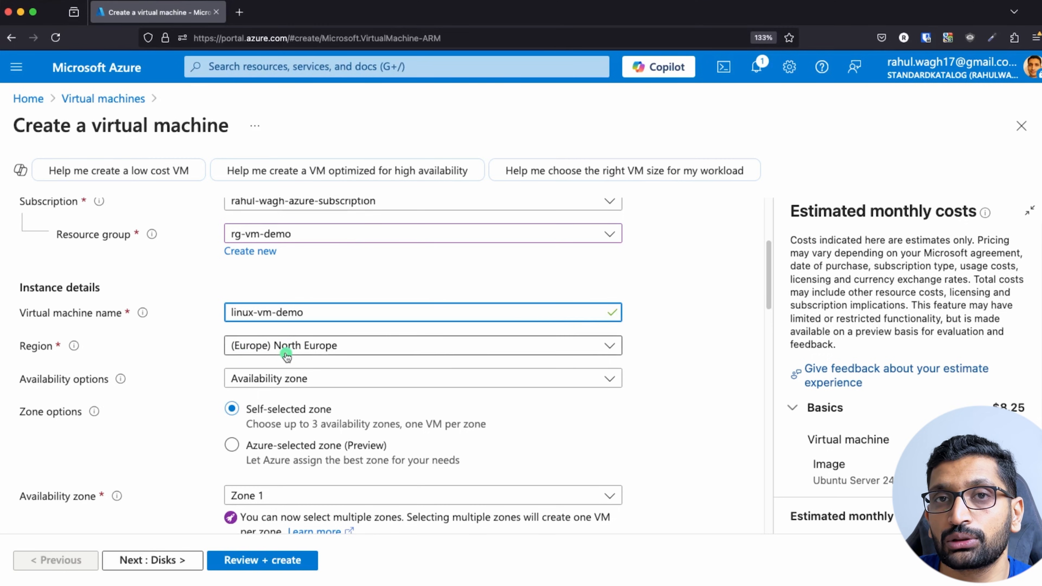
# Keep Availability zone as the VM's availability option.
pyautogui.click(323, 384)
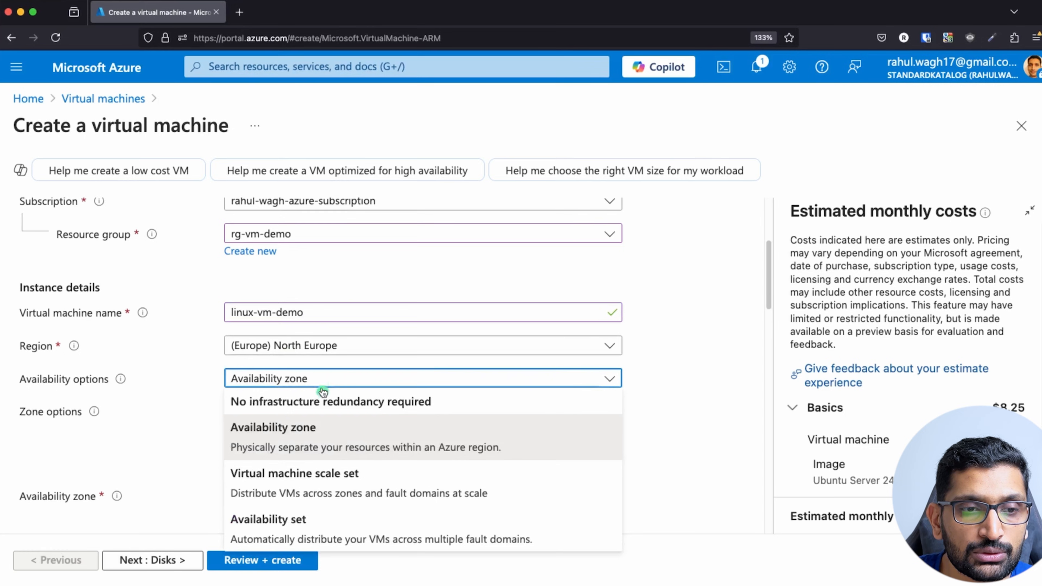
pyautogui.click(306, 432)
pyautogui.scroll(-3, 205, 373)
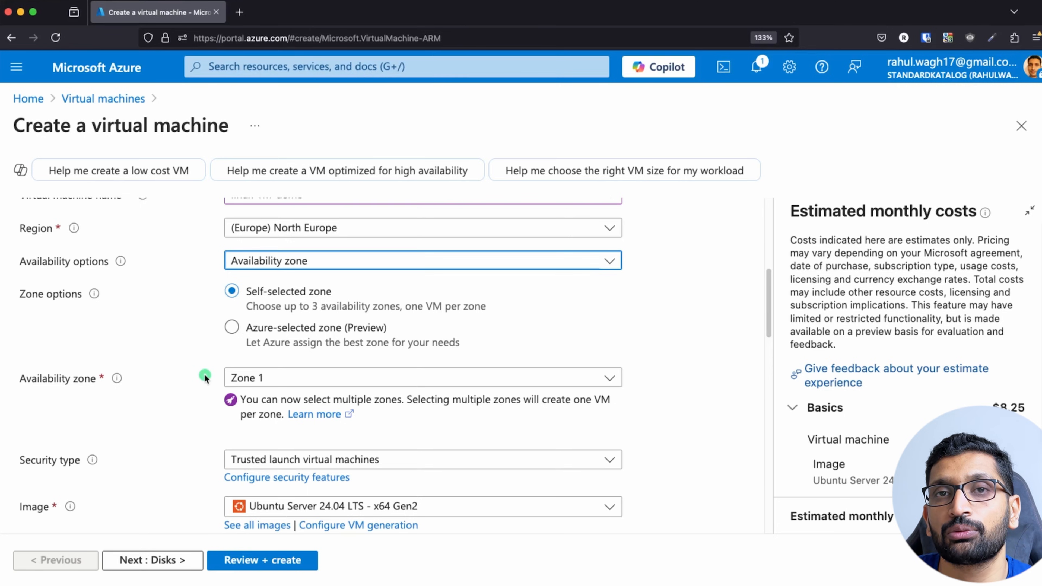
pyautogui.scroll(-1, 203, 381)
pyautogui.scroll(-1, 203, 381)
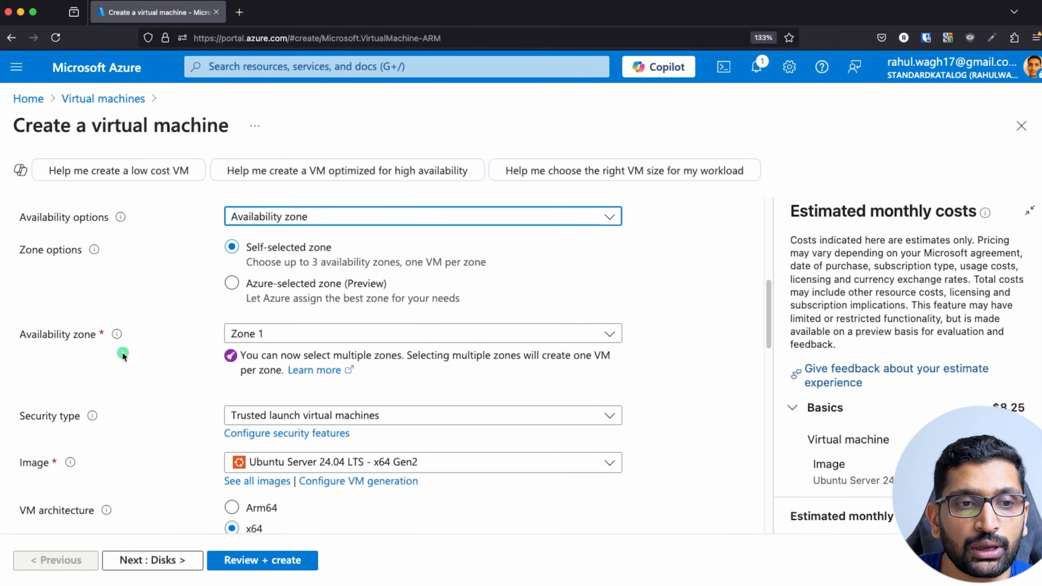
pyautogui.click(303, 333)
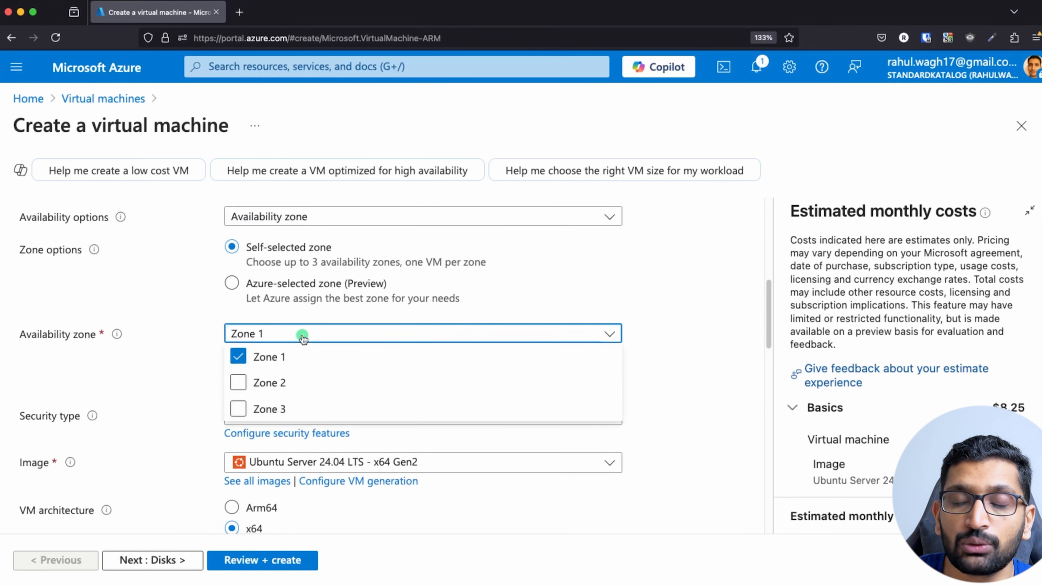
pyautogui.click(276, 381)
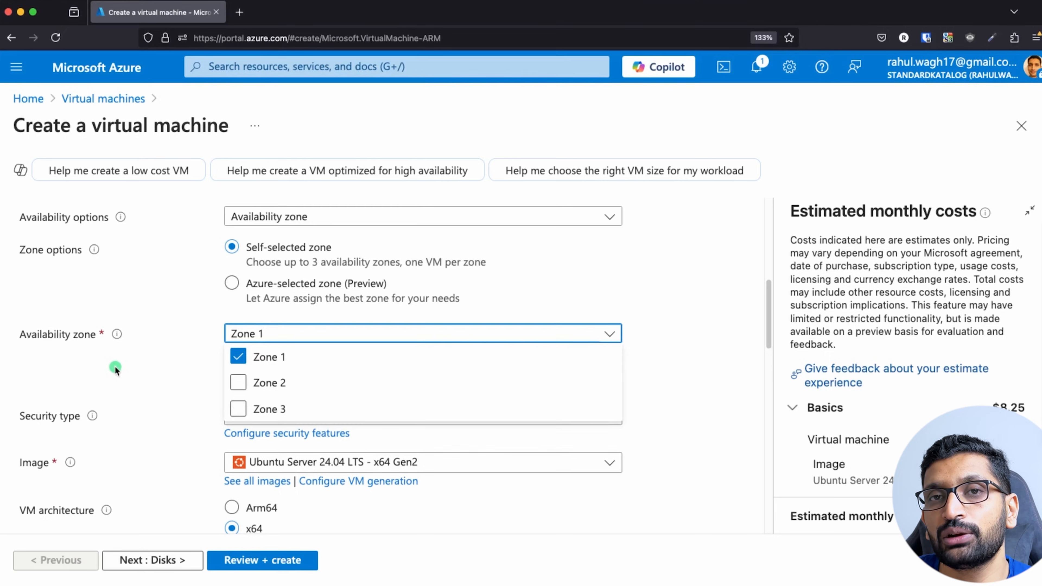
pyautogui.click(139, 364)
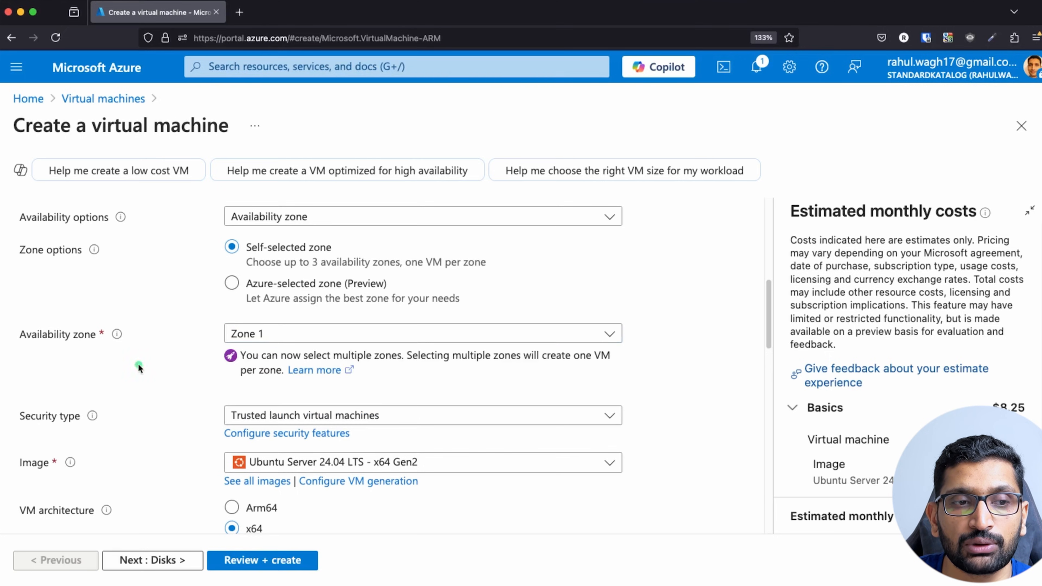
pyautogui.scroll(-3, 174, 381)
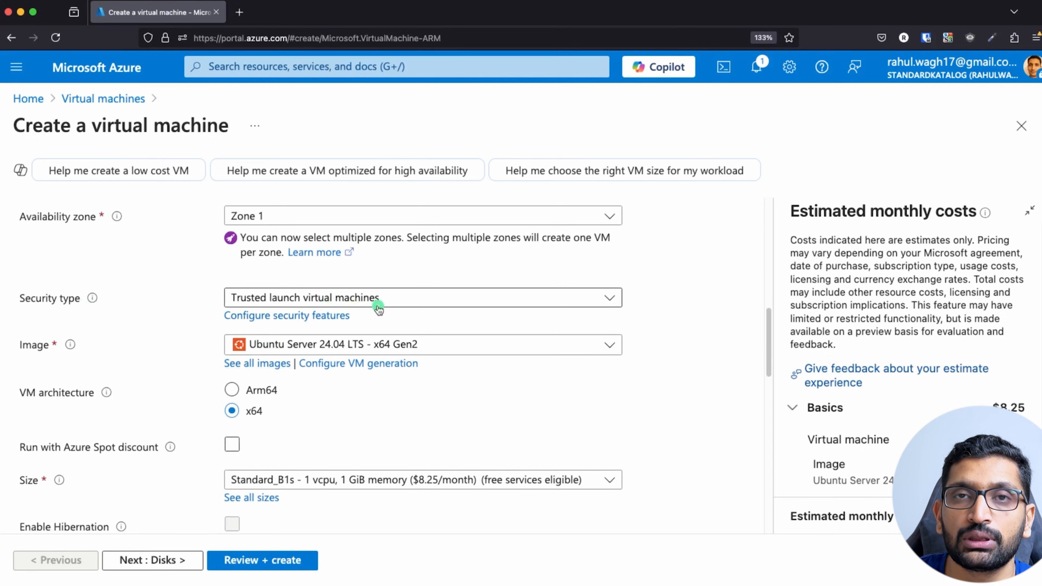
pyautogui.scroll(-2, 246, 348)
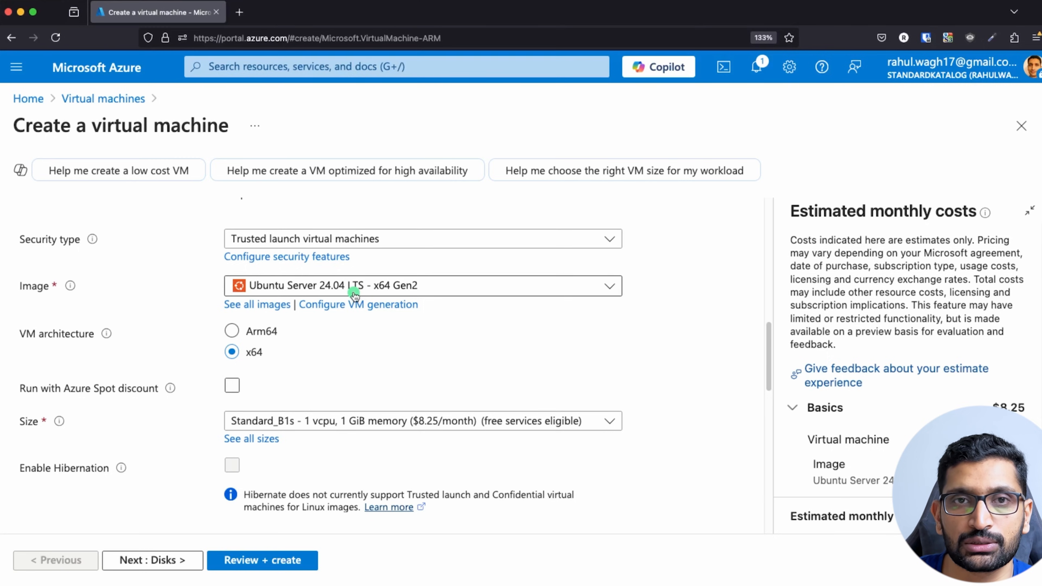
pyautogui.scroll(-3, 355, 357)
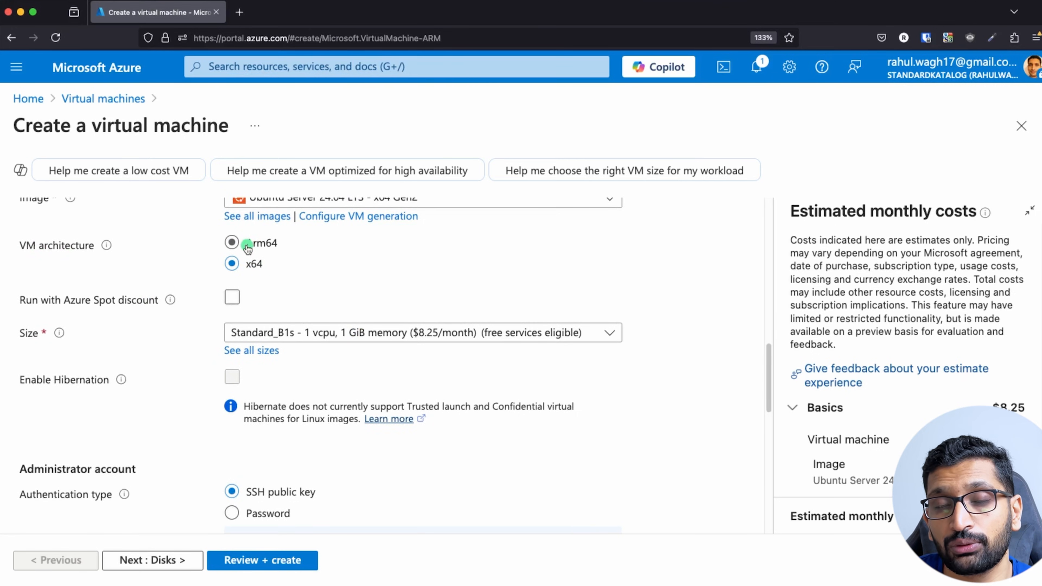
pyautogui.click(253, 297)
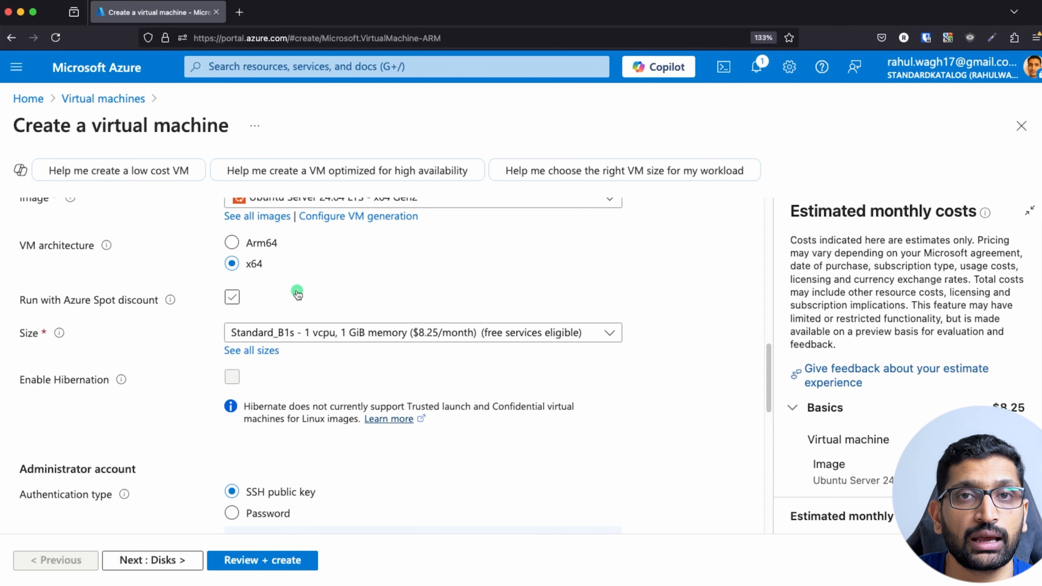
pyautogui.scroll(-3, 296, 293)
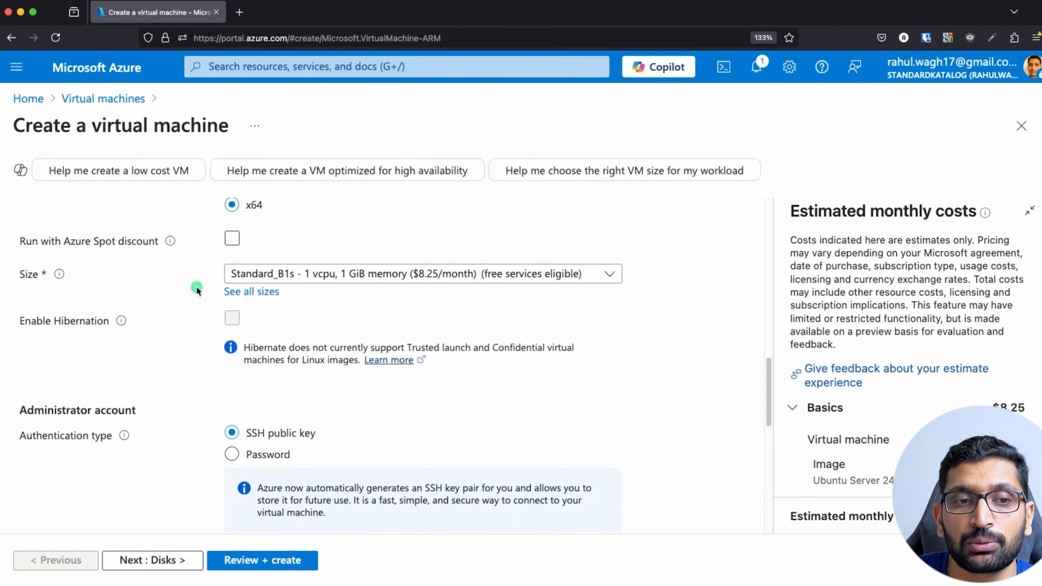
pyautogui.click(381, 275)
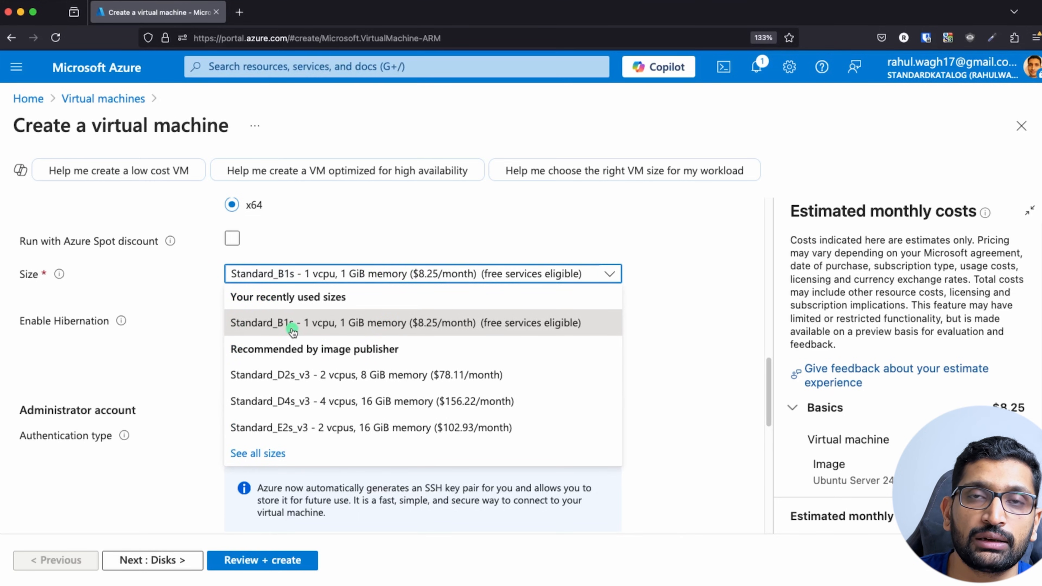
pyautogui.click(664, 269)
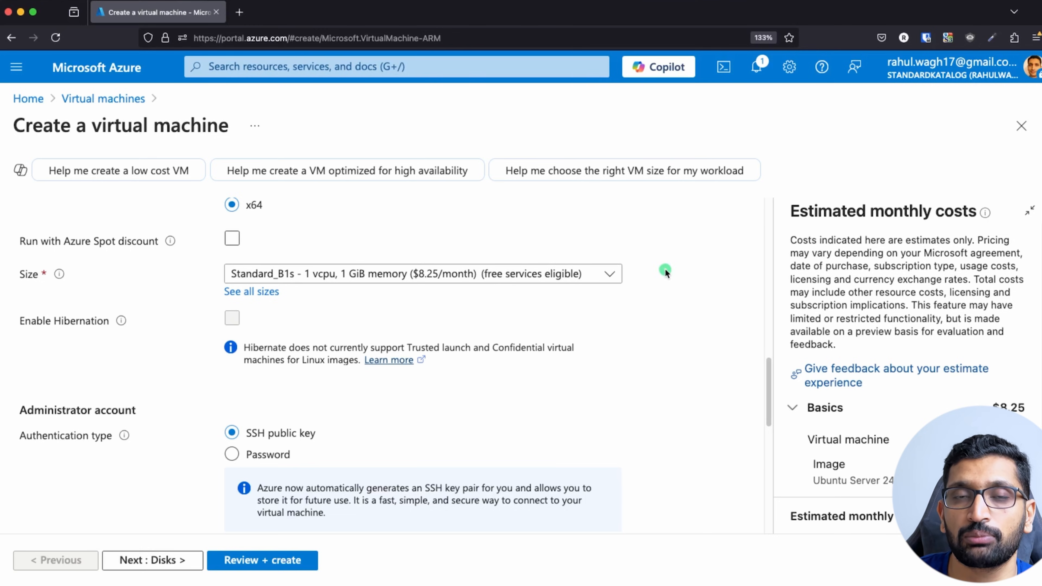
# Scroll through the Administrator account and Inbound port rules sections, which allow SSH (22).
pyautogui.scroll(-4, 658, 288)
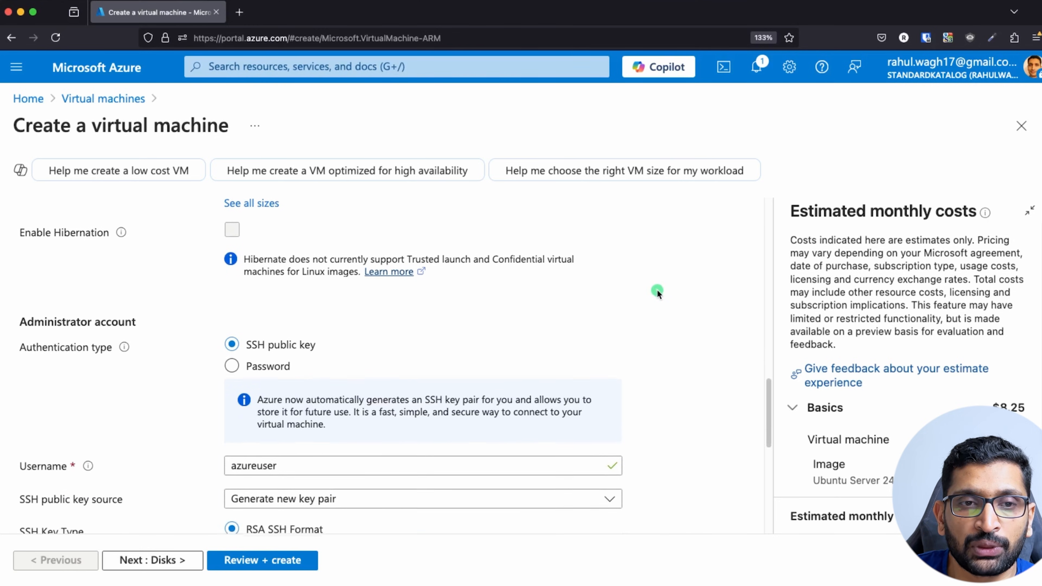
pyautogui.scroll(-1, 657, 289)
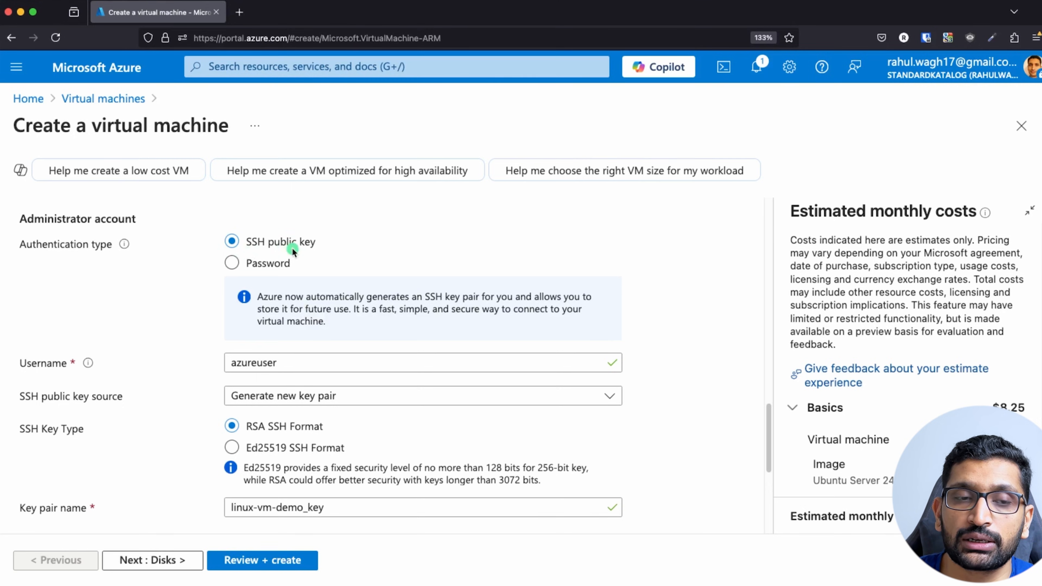
pyautogui.scroll(-3, 272, 303)
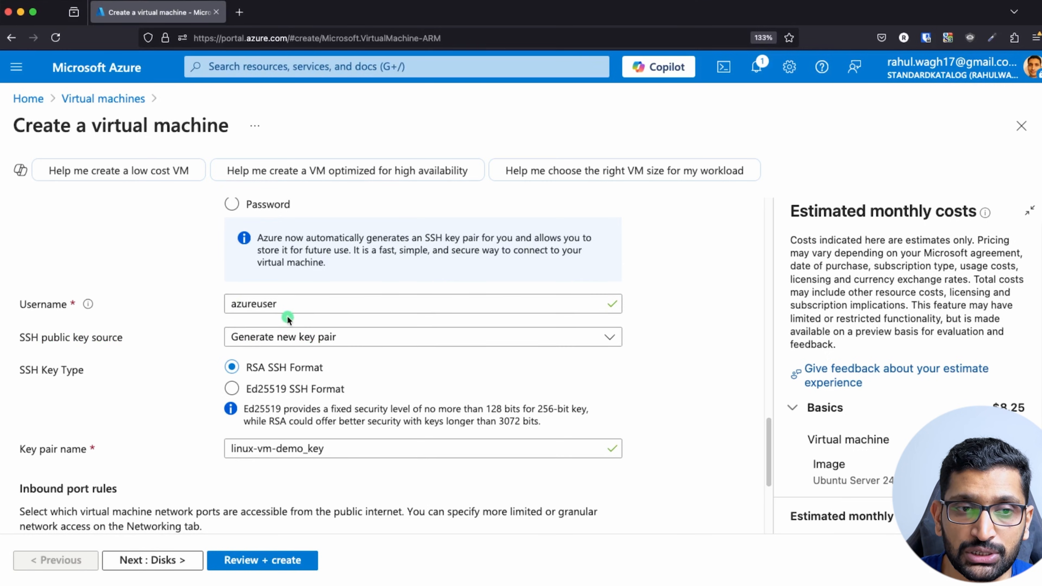
pyautogui.scroll(-3, 204, 366)
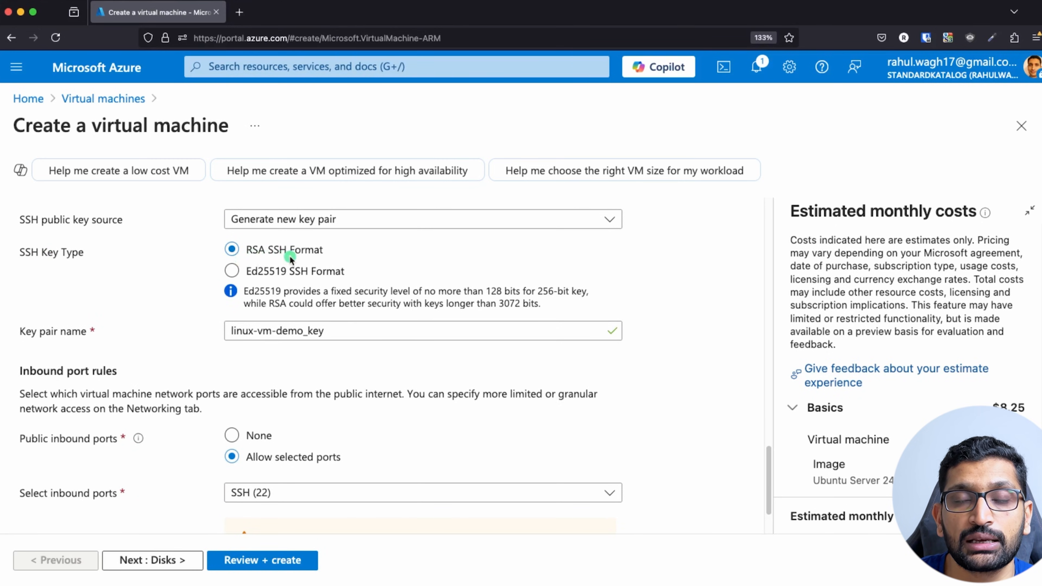
pyautogui.scroll(-1, 195, 356)
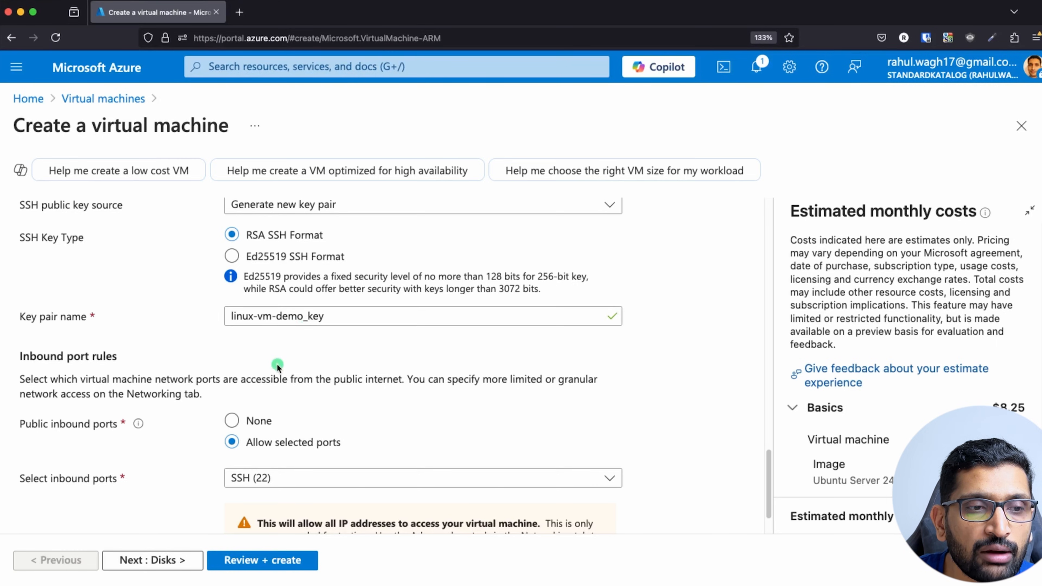
# Switch to Keynote and advance to the slide showing port 3389 for Windows and 22 for Linux.
pyautogui.scroll(-2, 277, 365)
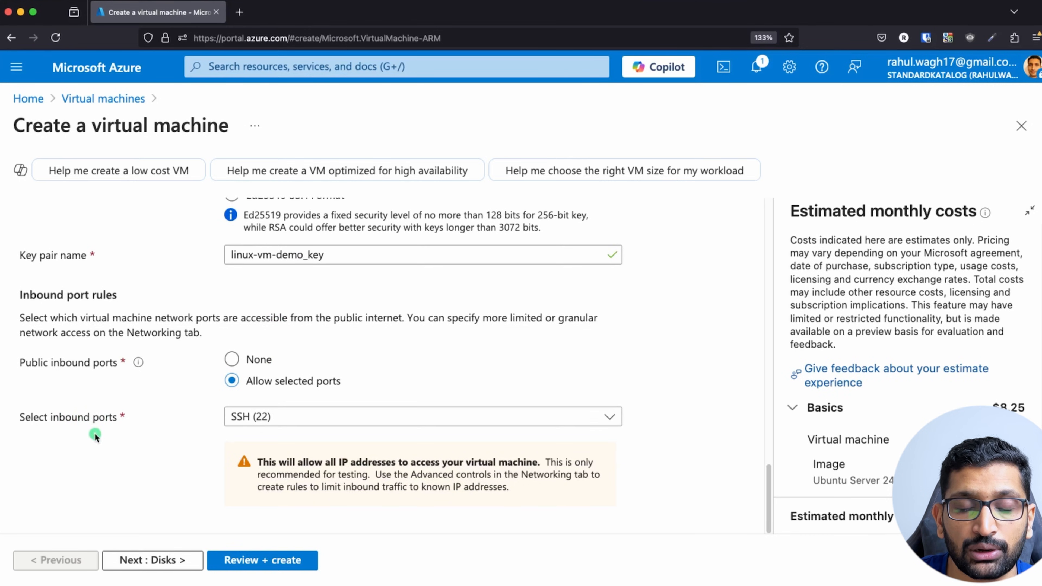
pyautogui.press('super+Tab')
pyautogui.press('super+Tab')
pyautogui.press('super+Tab')
pyautogui.press('super+Tab')
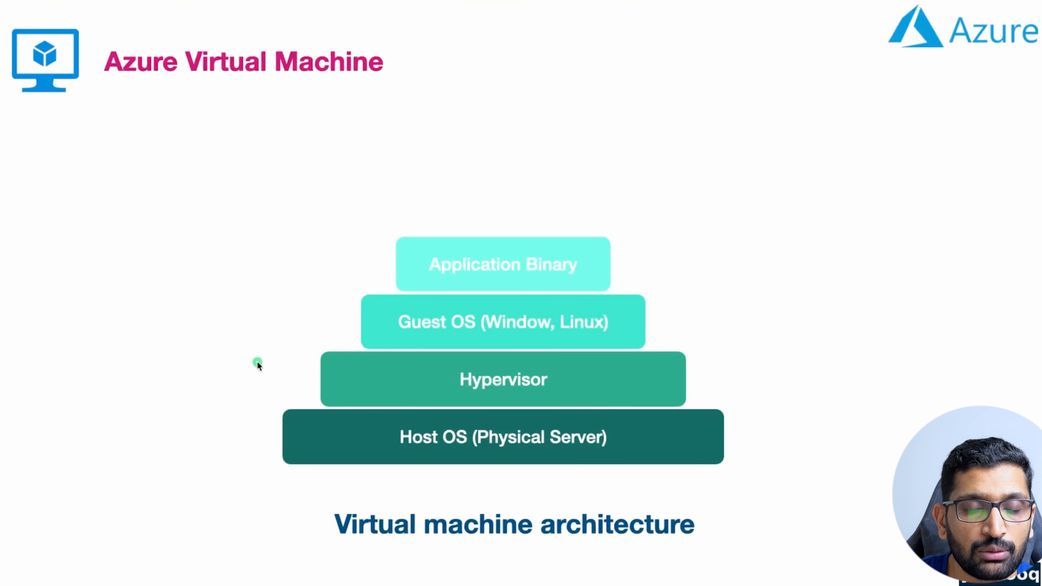
pyautogui.click(257, 362)
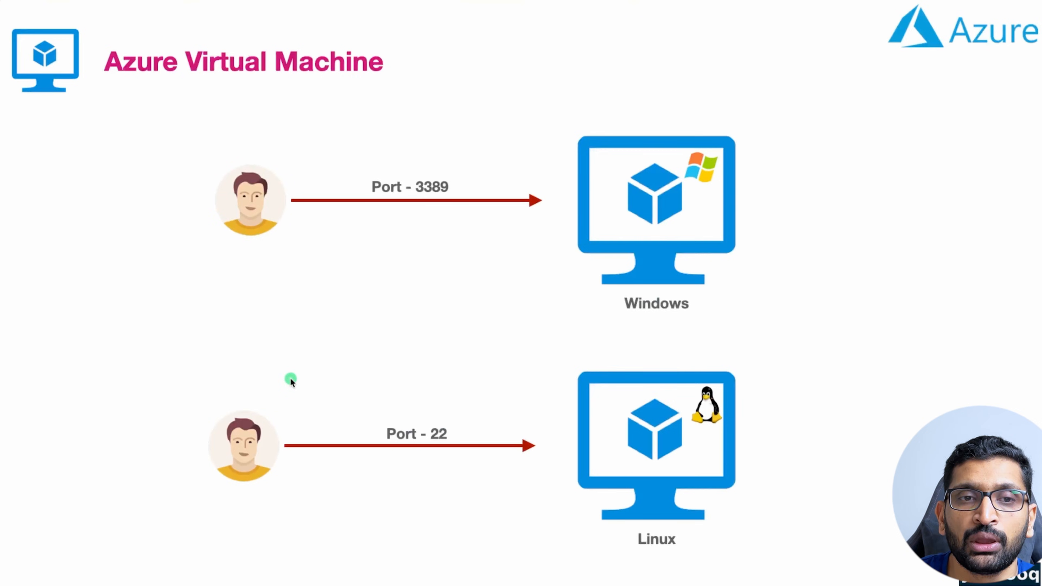
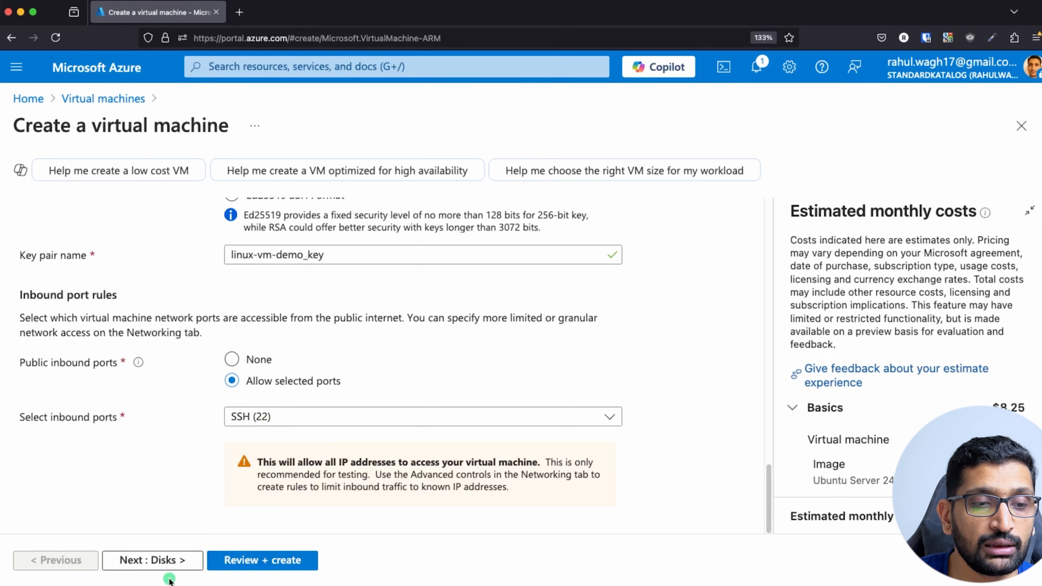
# Keep the OS disk at the Image default 30 GiB Premium SSD and continue to Networking.
pyautogui.click(163, 561)
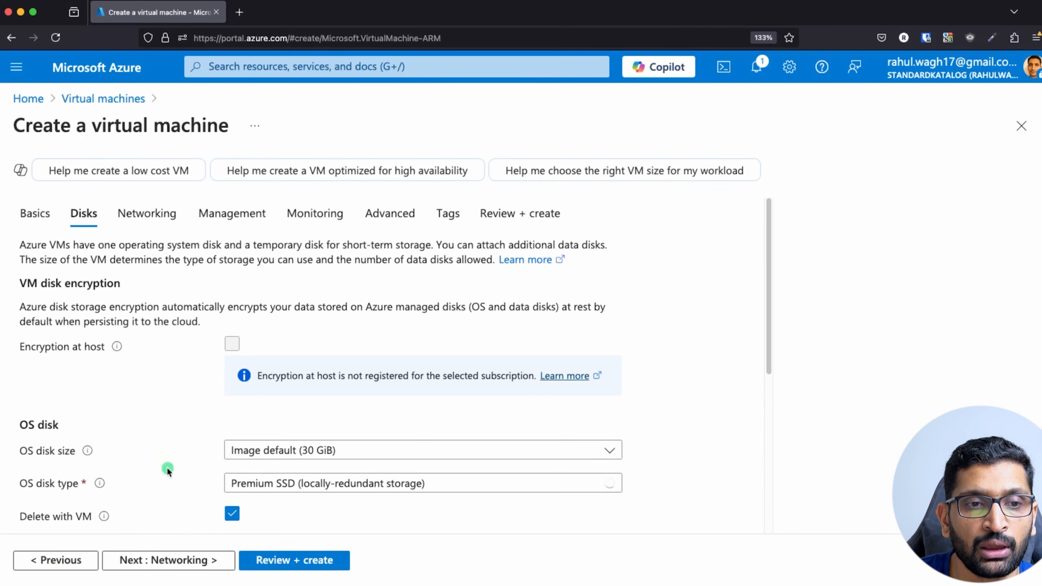
pyautogui.scroll(-1, 145, 463)
pyautogui.scroll(-1, 144, 463)
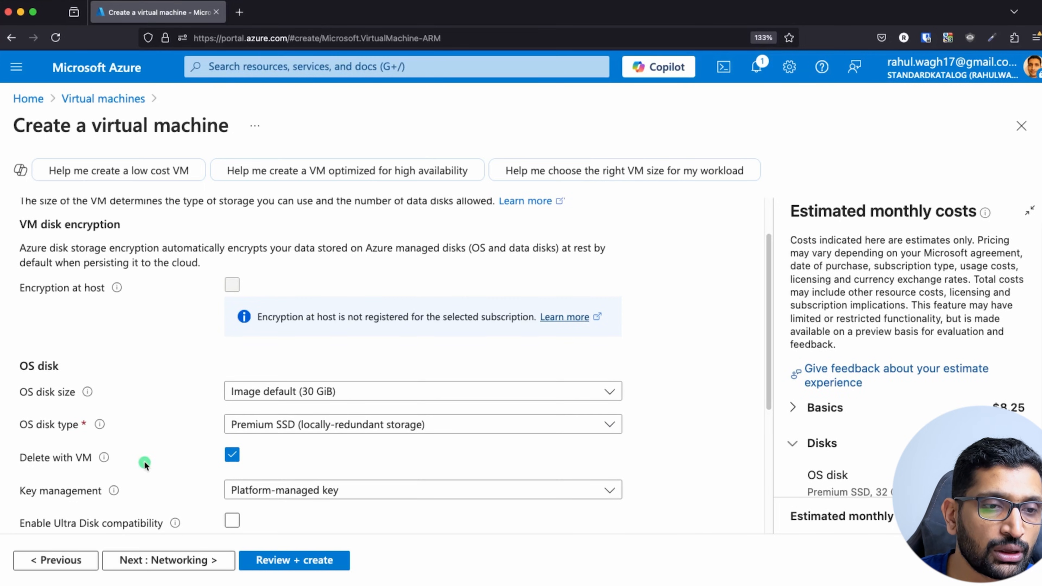
pyautogui.scroll(-2, 144, 463)
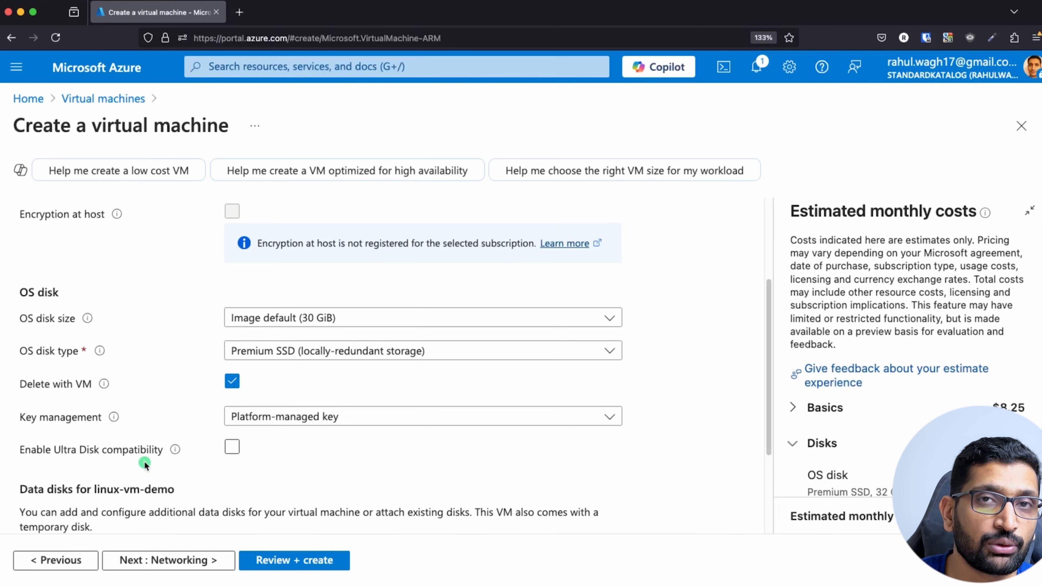
pyautogui.scroll(-2, 145, 461)
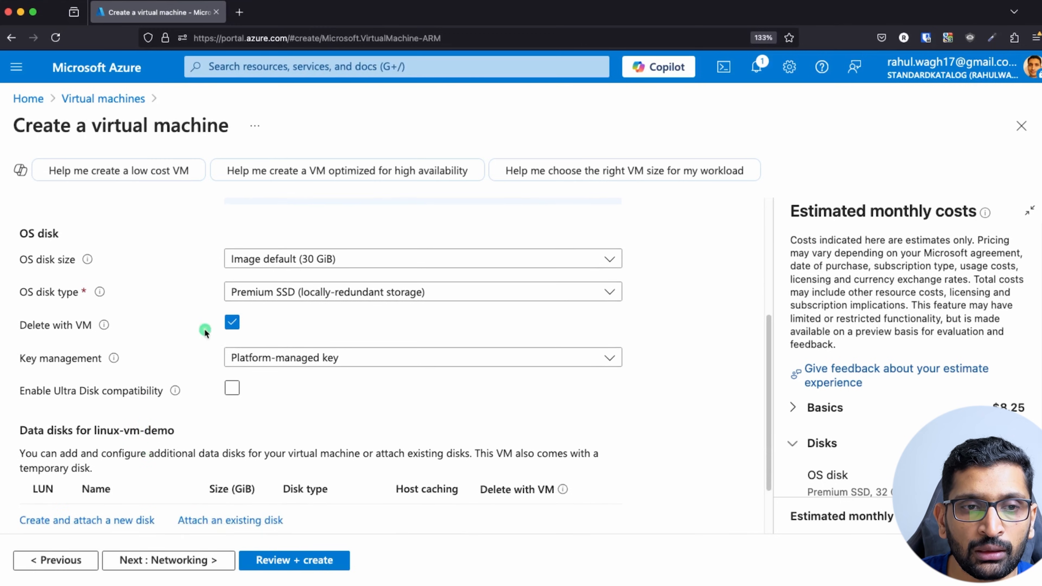
pyautogui.click(488, 260)
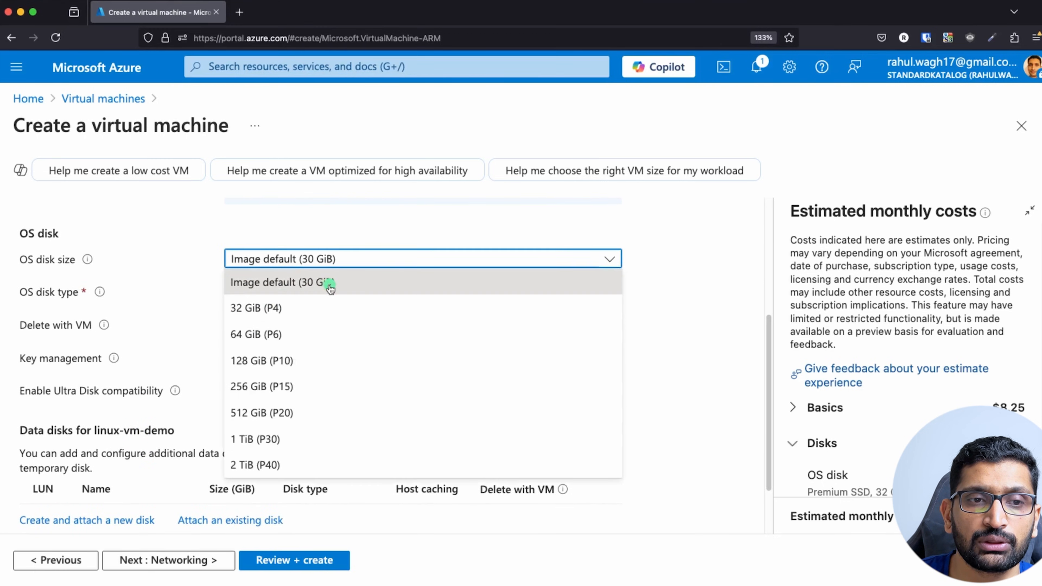
pyautogui.click(212, 252)
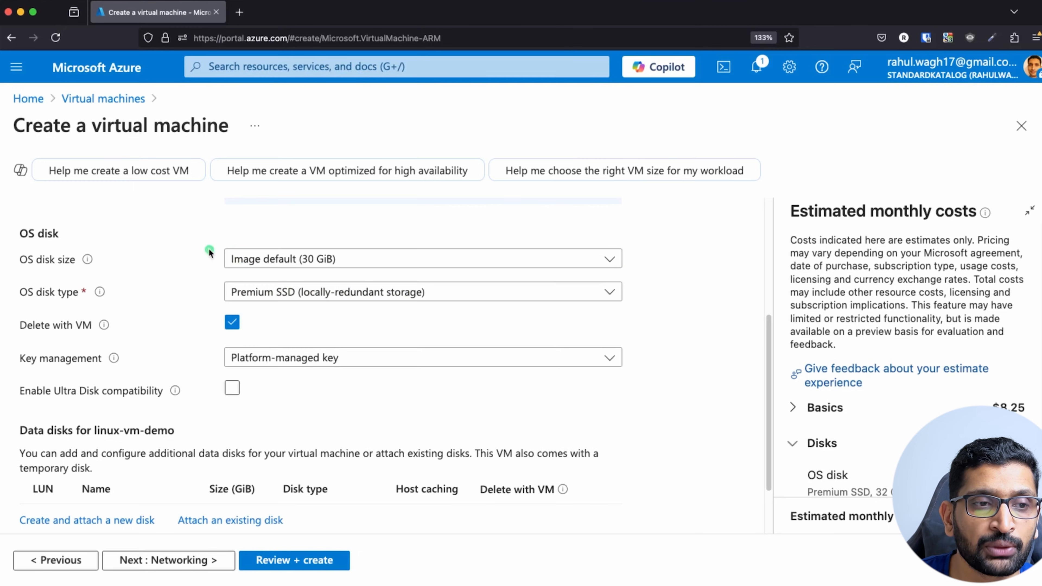
pyautogui.scroll(-1, 180, 380)
pyautogui.scroll(-1, 181, 381)
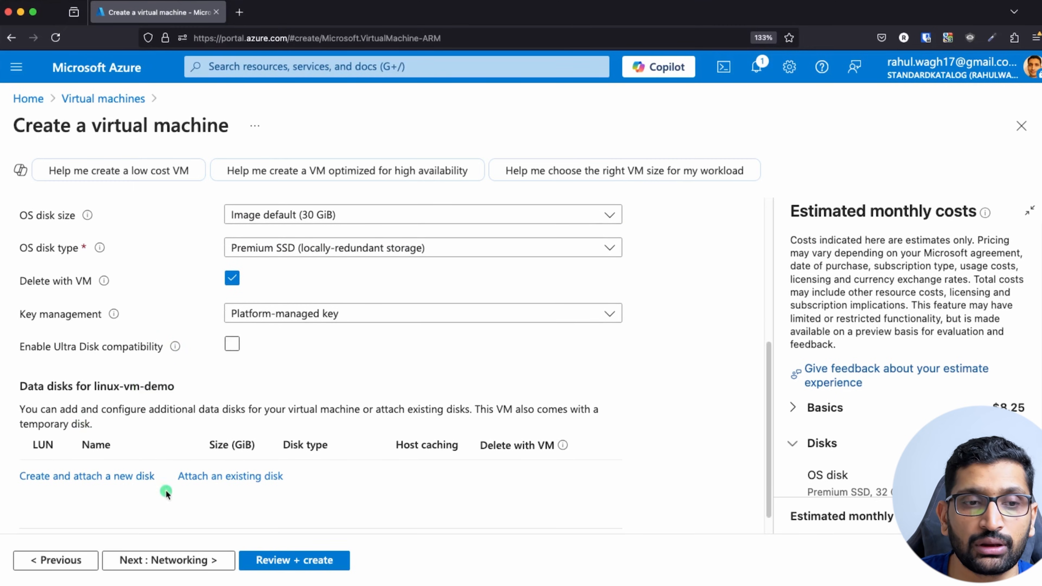
pyautogui.click(181, 565)
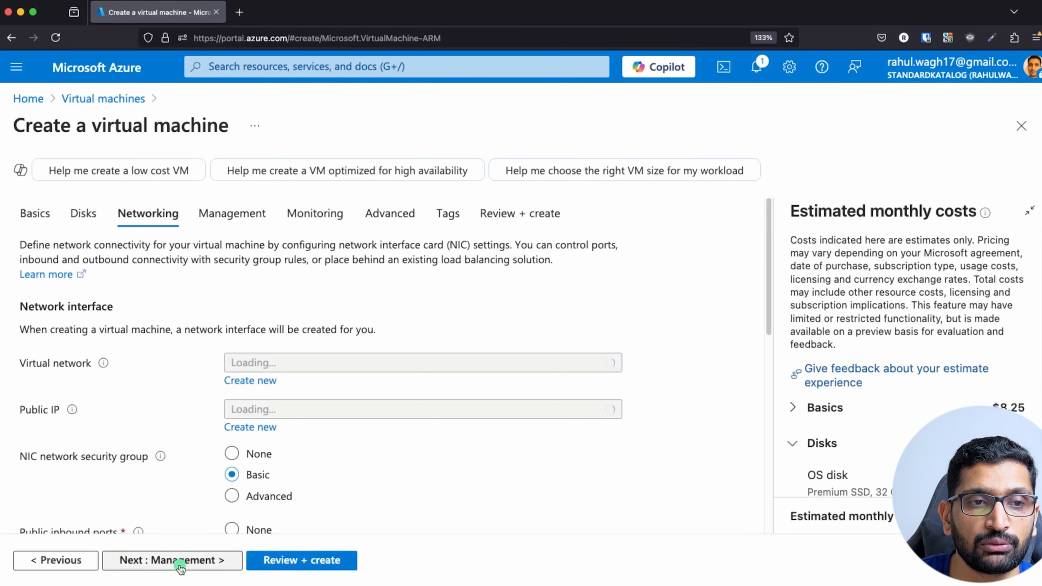
# Keep the new linux-vm-demo-vnet virtual network and default 10.2.0.0/24 subnet.
pyautogui.scroll(-2, 172, 387)
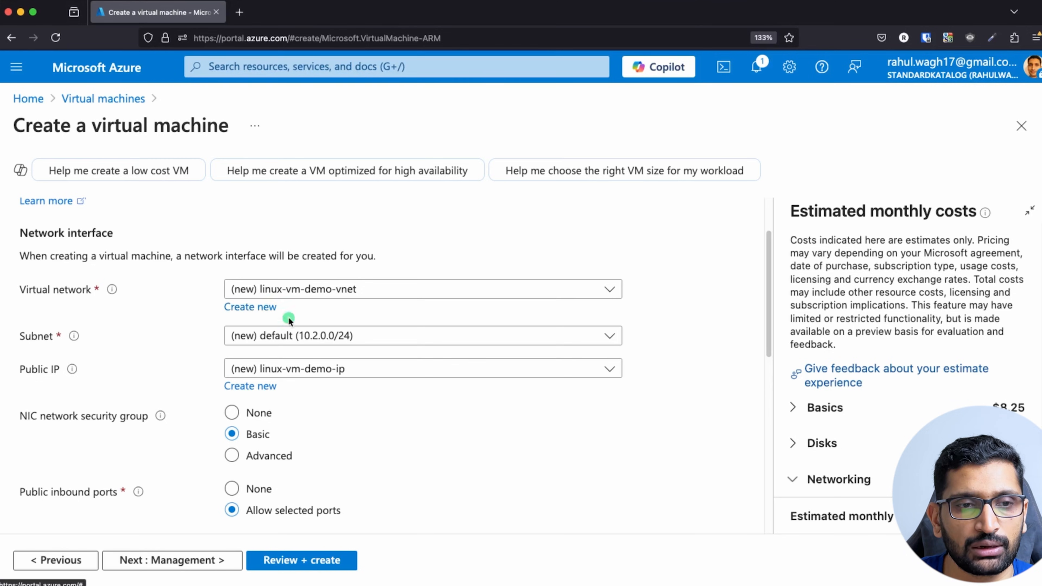
pyautogui.click(352, 337)
pyautogui.click(433, 289)
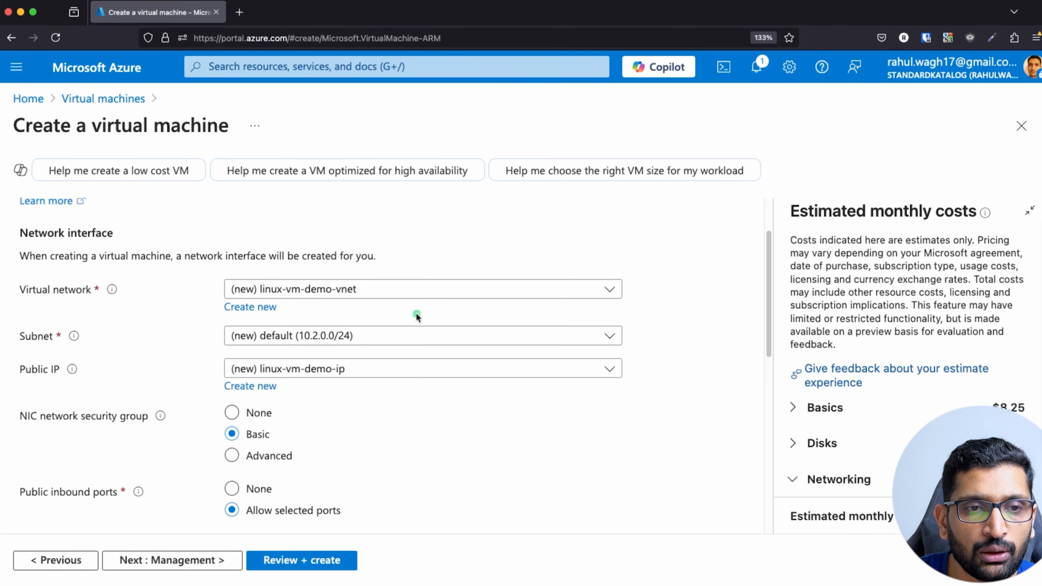
pyautogui.click(432, 287)
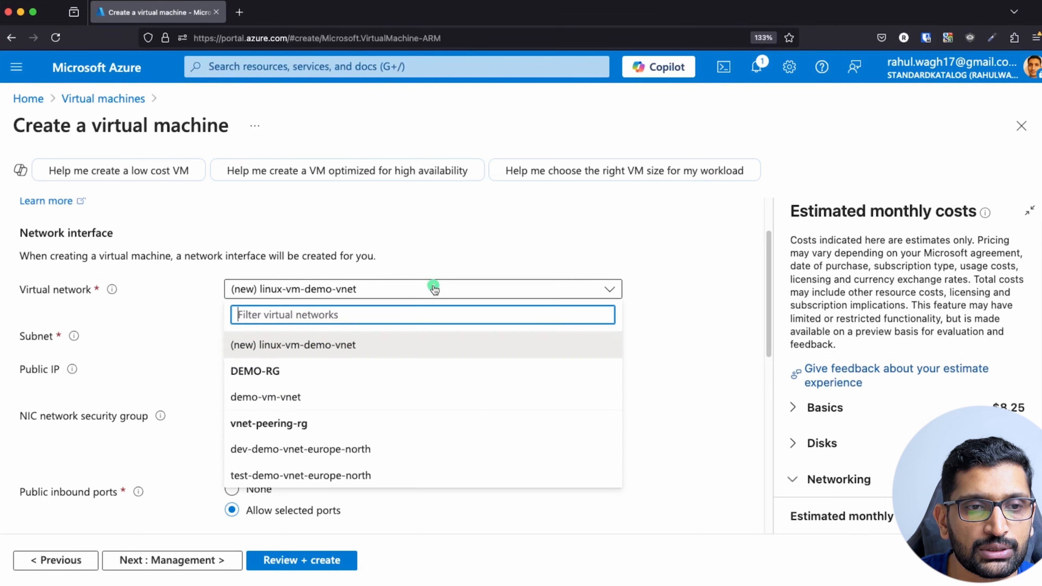
pyautogui.click(312, 350)
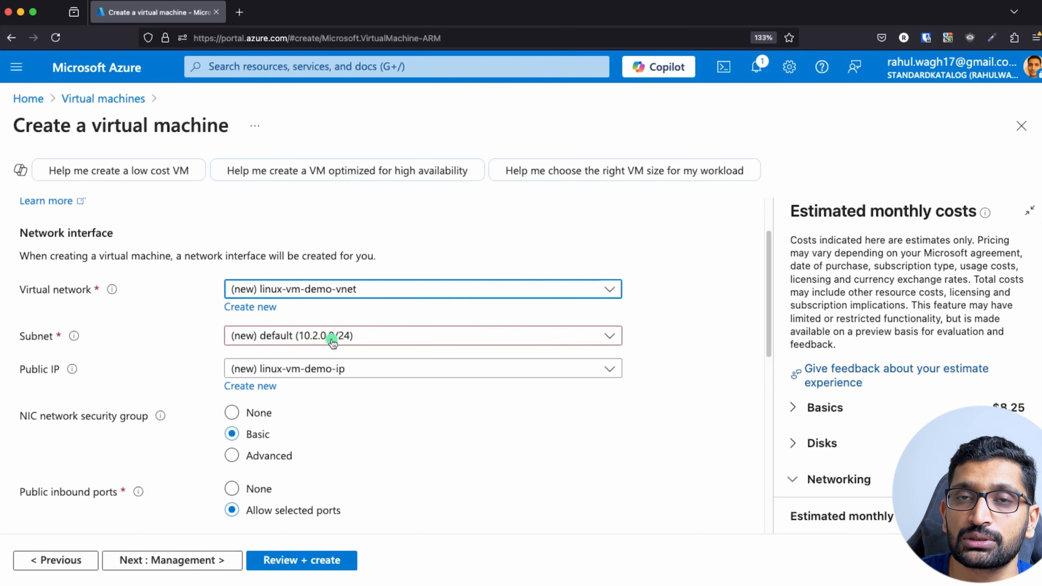
# Keep the new linux-vm-demo-ip public IP, leave load balancing at None, and validate.
pyautogui.click(305, 372)
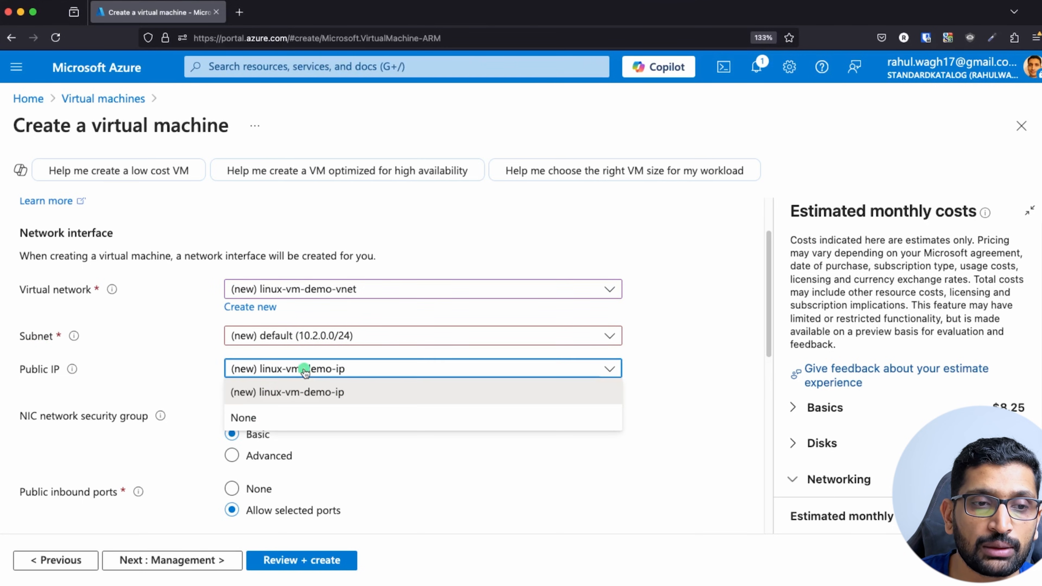
pyautogui.click(290, 393)
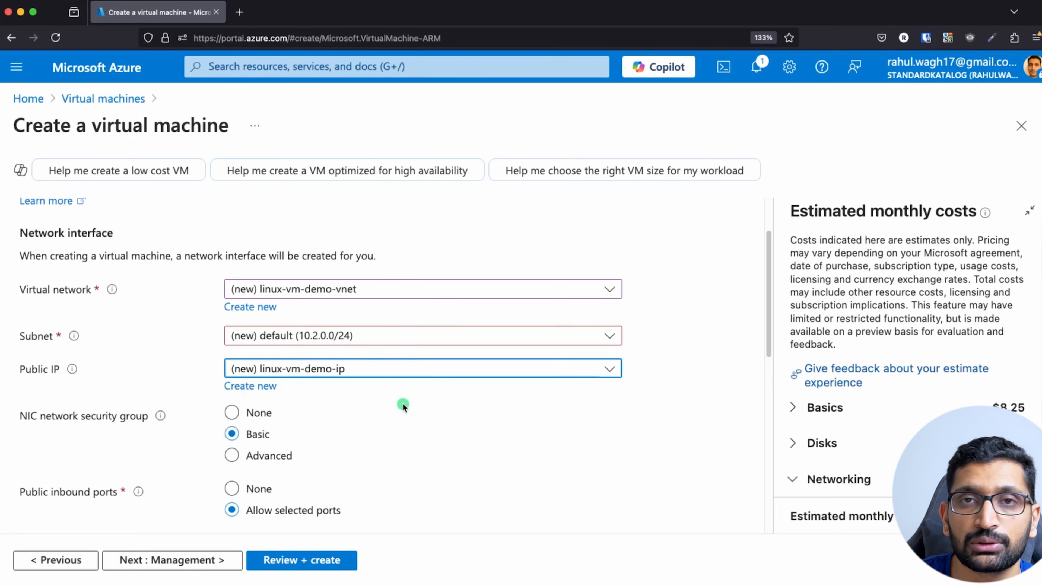
pyautogui.scroll(-2, 403, 406)
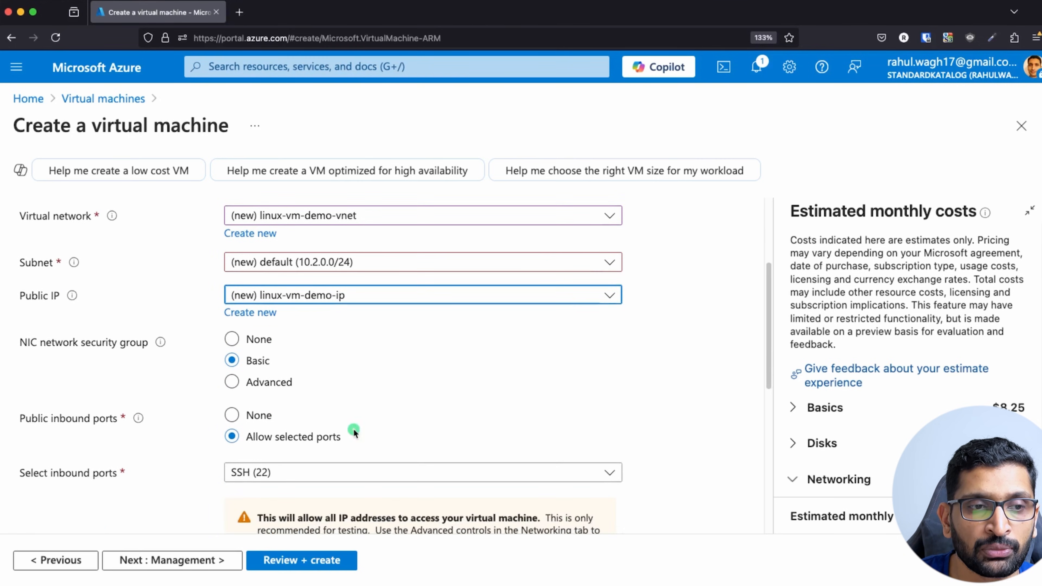
pyautogui.scroll(-6, 188, 442)
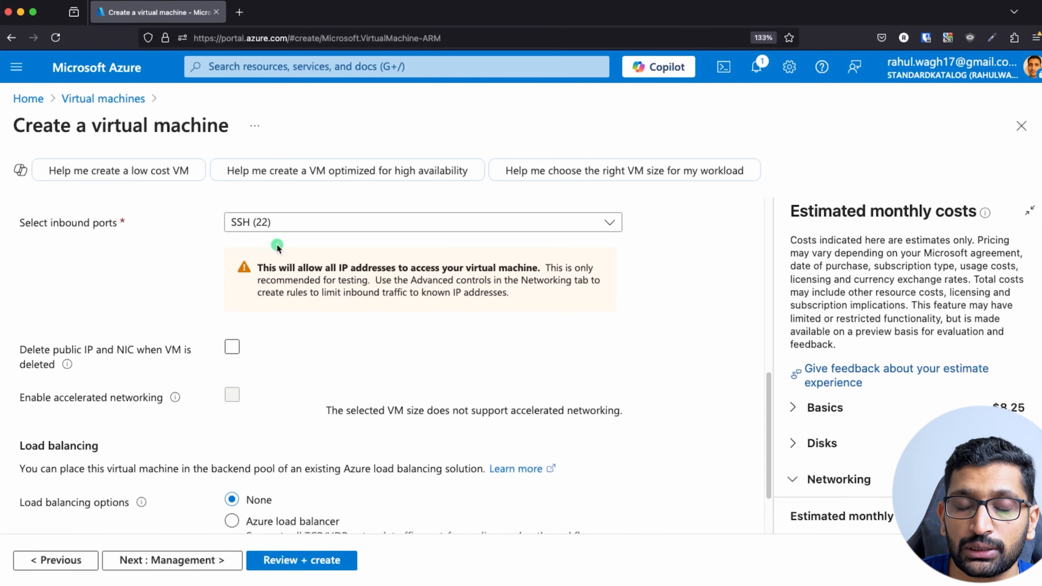
pyautogui.scroll(-2, 187, 352)
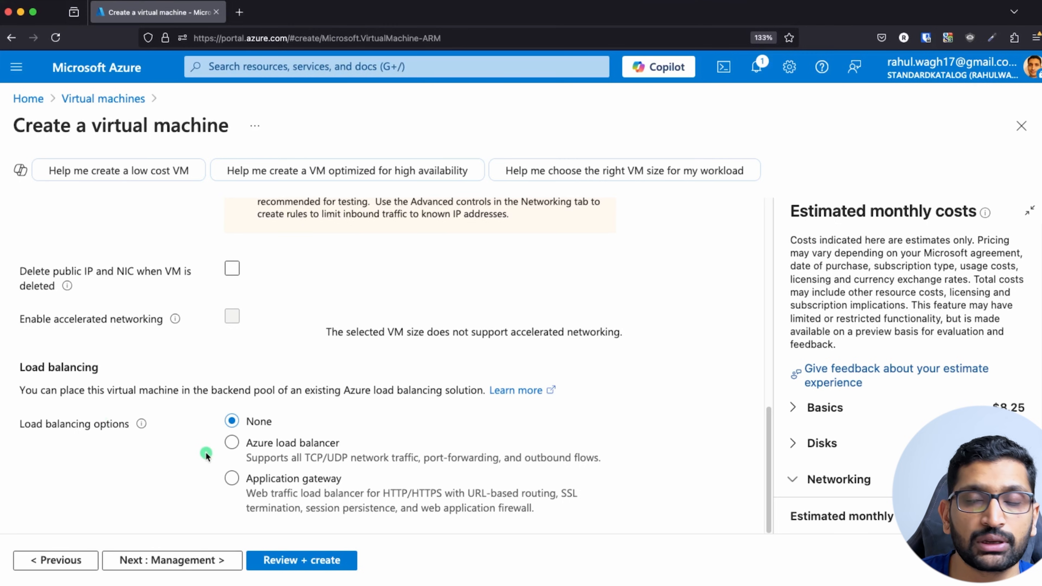
pyautogui.moveTo(139, 425)
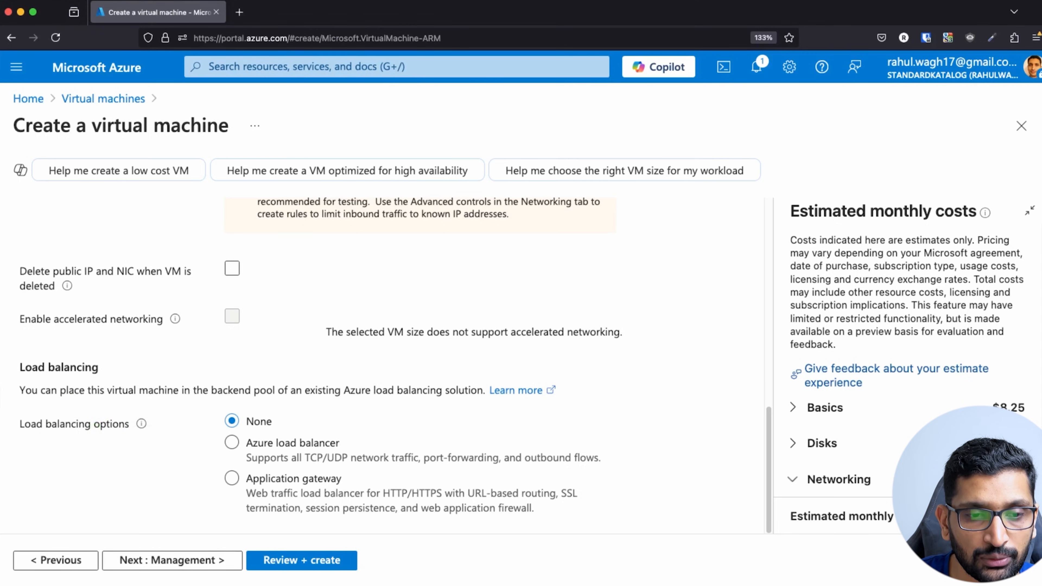
pyautogui.click(300, 561)
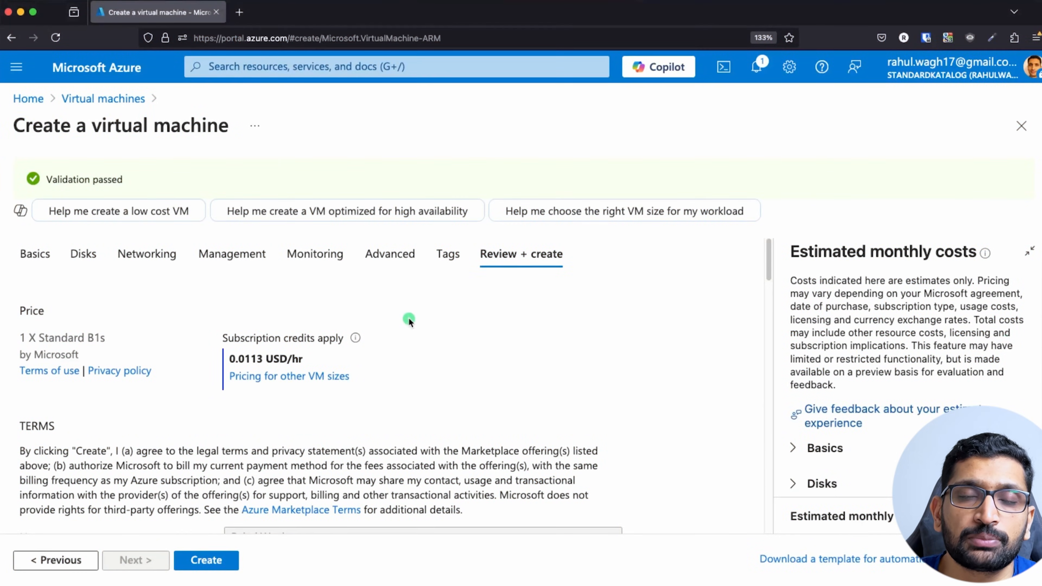
# Create the validated Standard B1s VM, choosing to download the new SSH private key.
pyautogui.tripleClick(56, 180)
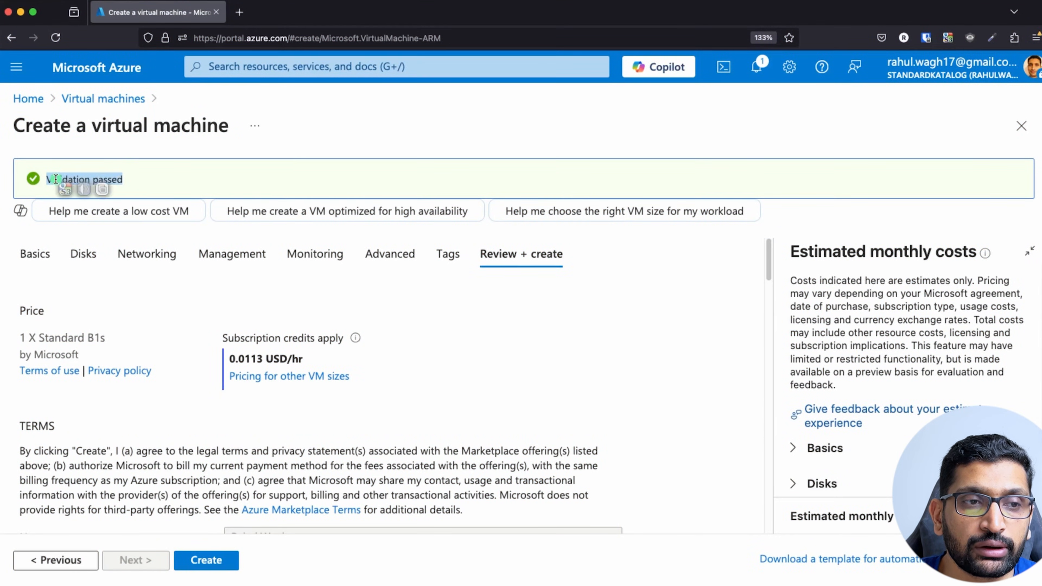
pyautogui.click(216, 494)
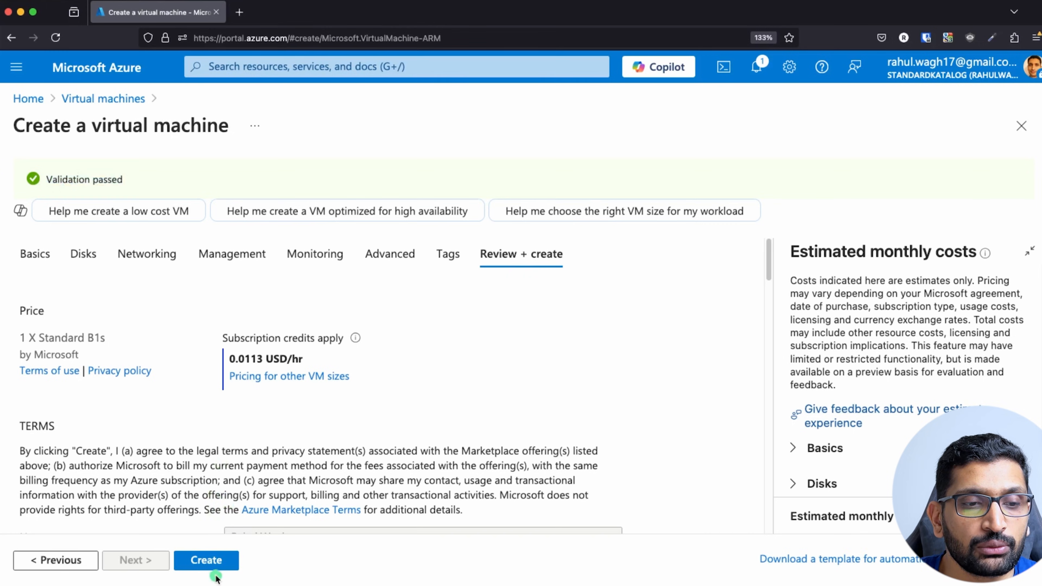
pyautogui.click(212, 562)
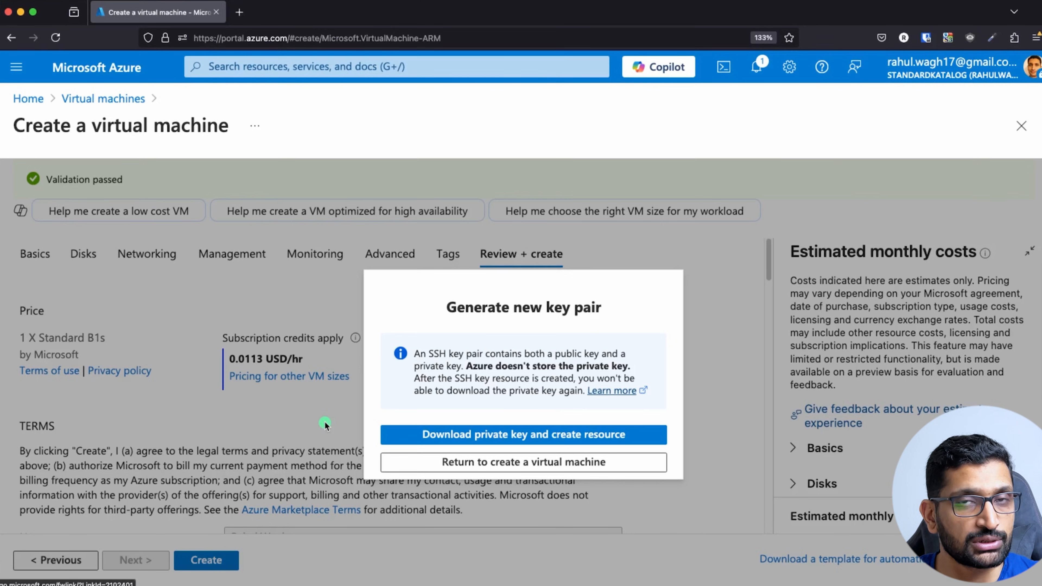
pyautogui.click(534, 434)
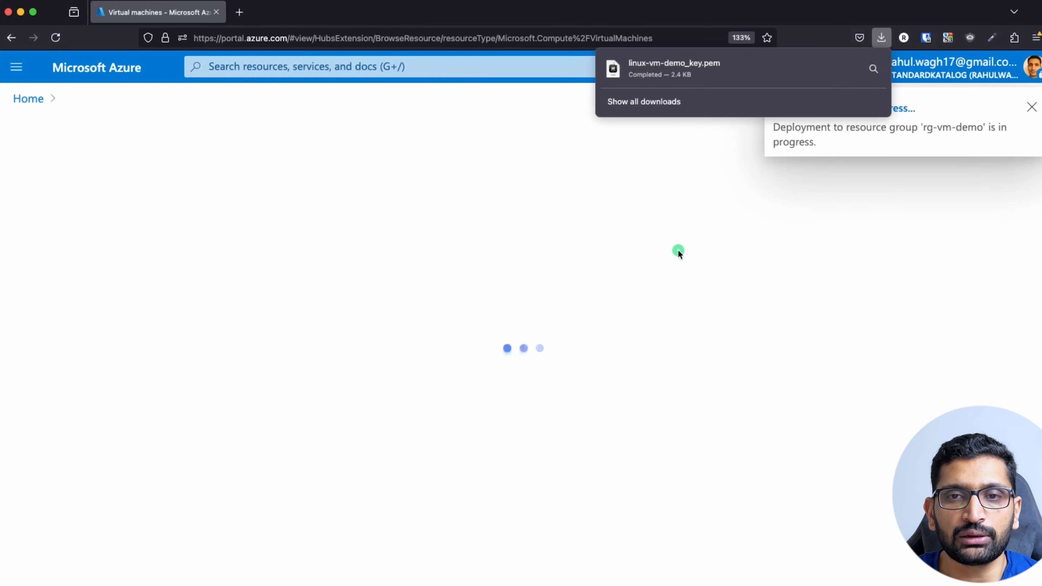
# Close the Firefox downloads panel once linux-vm-demo_key.pem has downloaded.
pyautogui.click(760, 288)
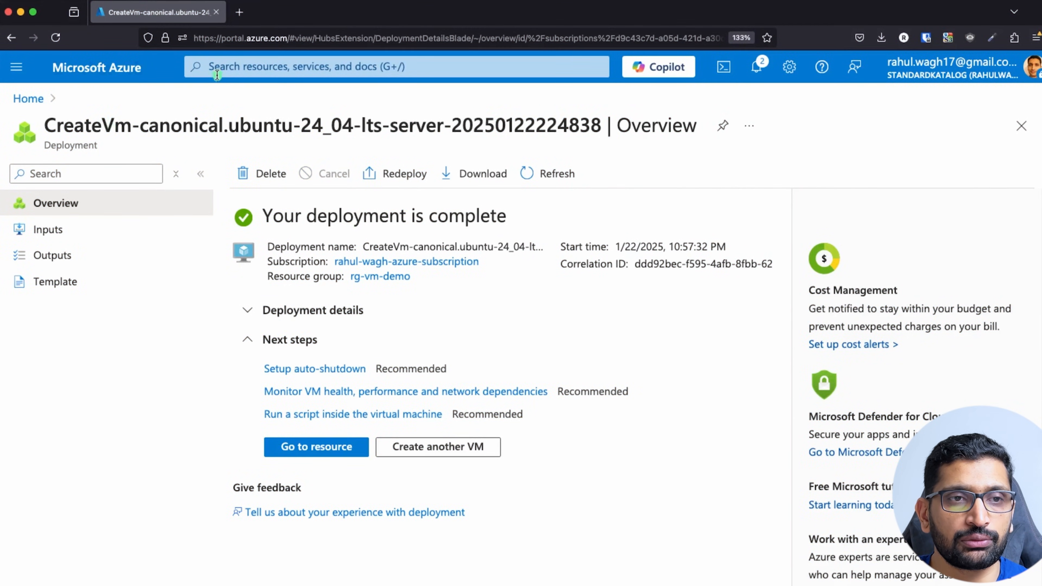
# Search for virtual machines and open the linux-vm-demo VM's overview.
pyautogui.click(214, 66)
pyautogui.write('virtual')
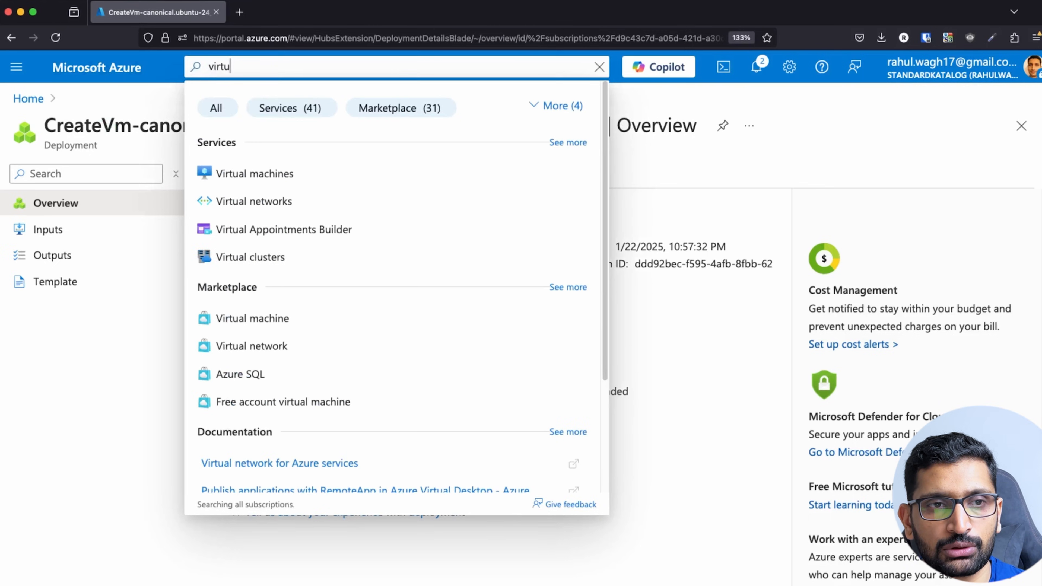
pyautogui.click(414, 173)
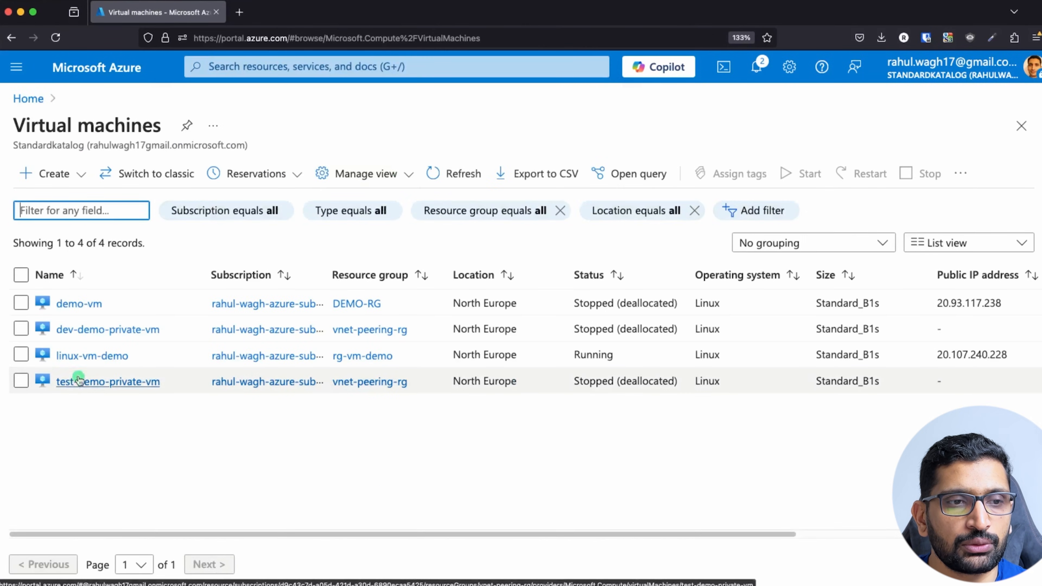
pyautogui.click(93, 361)
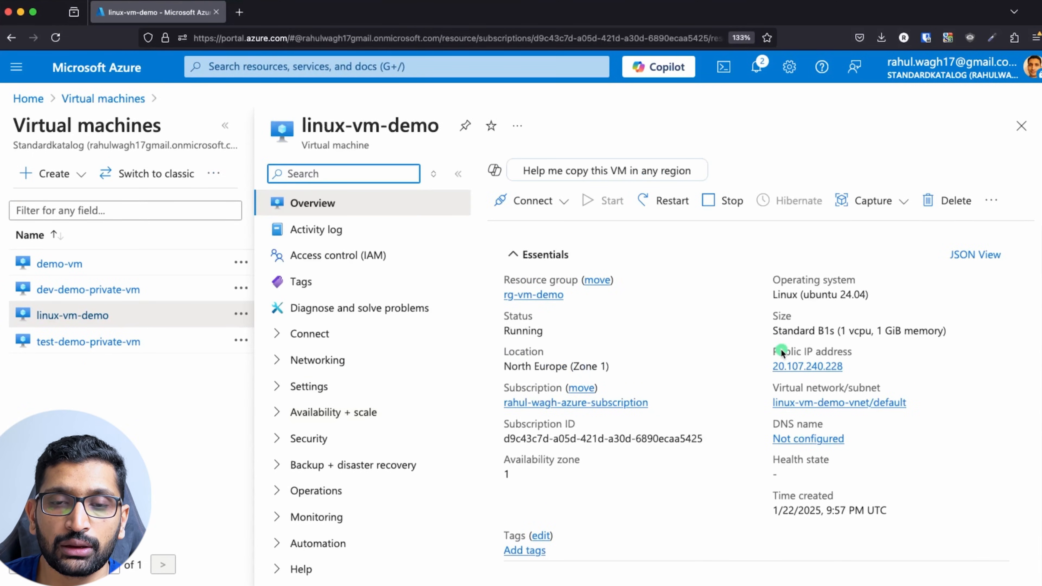
# Note the public IP 20.107.240.228 and show the VM's Connect options.
pyautogui.scroll(-3, 820, 324)
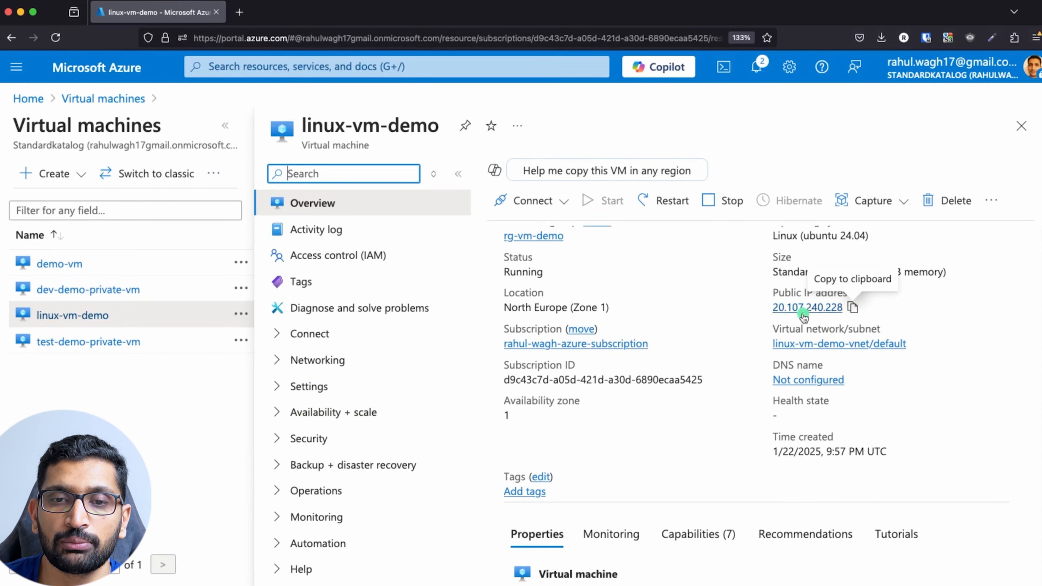
pyautogui.click(773, 298)
pyautogui.moveTo(772, 299); pyautogui.dragTo(847, 308)
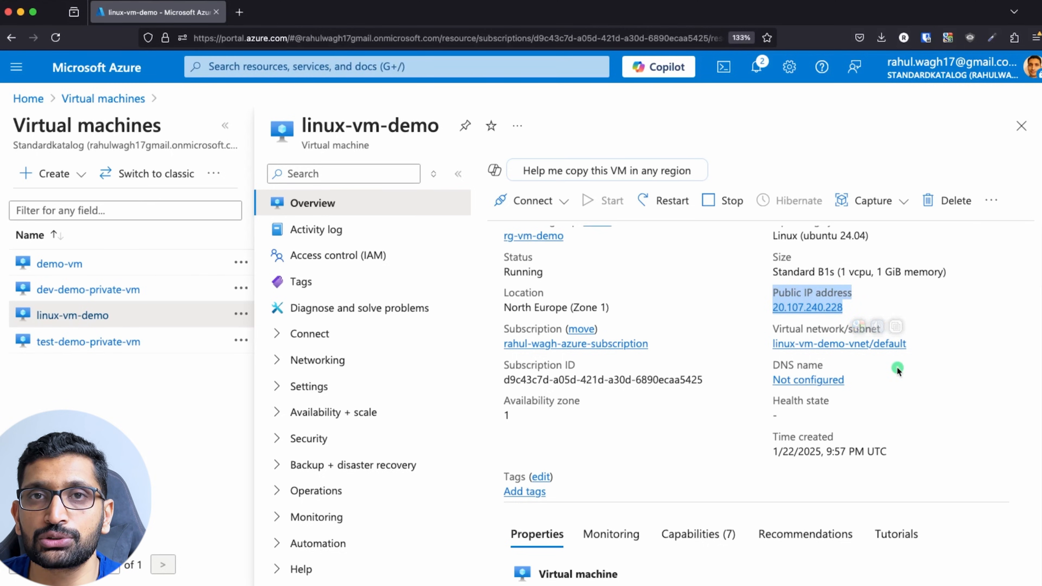
pyautogui.click(953, 343)
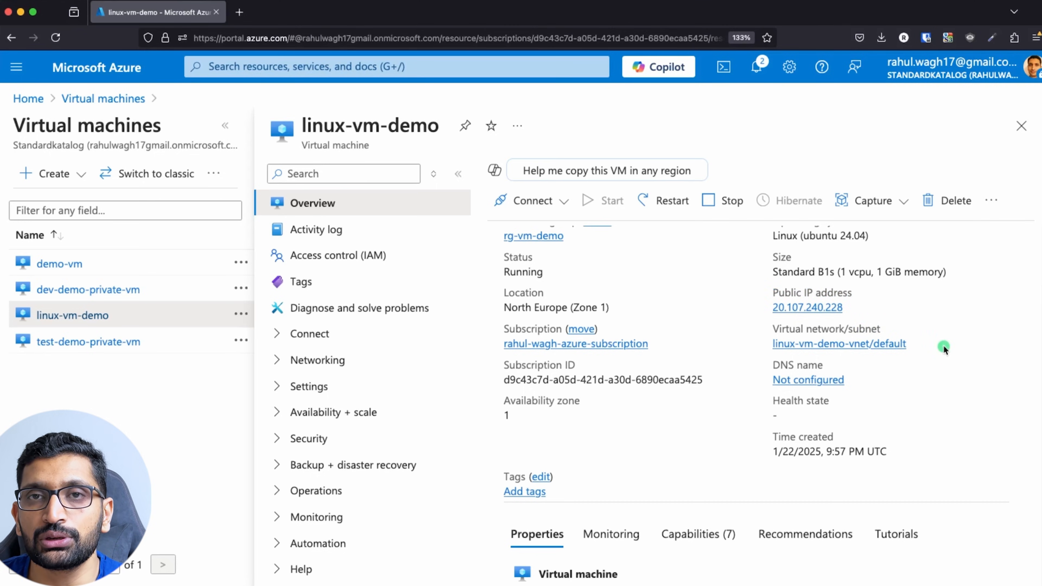
pyautogui.click(564, 202)
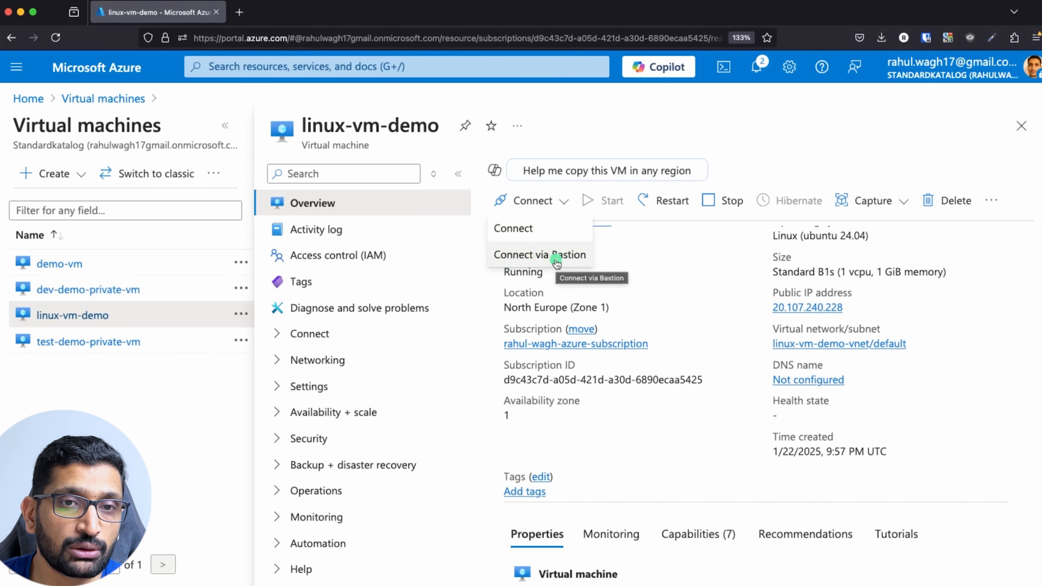
# Open the linux-vm-demo Connect page from the Connect dropdown.
pyautogui.click(519, 229)
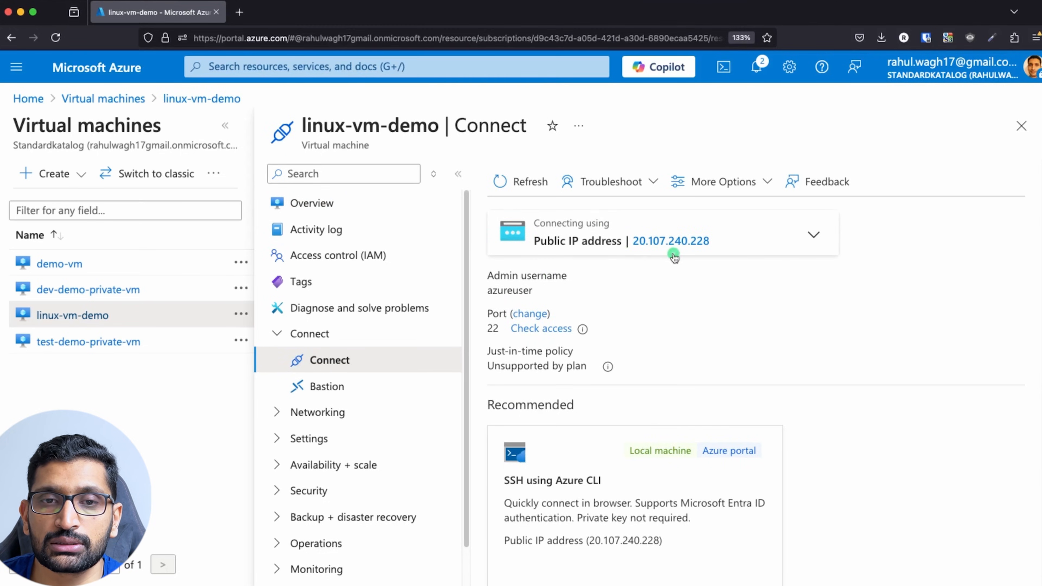
pyautogui.moveTo(671, 252)
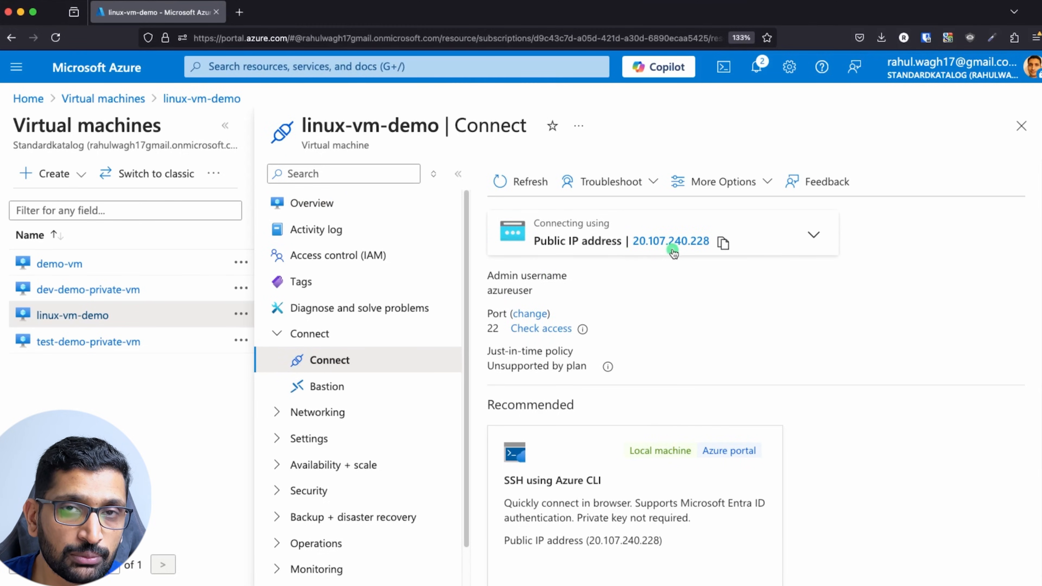
pyautogui.scroll(-5, 696, 341)
pyautogui.scroll(-2, 696, 341)
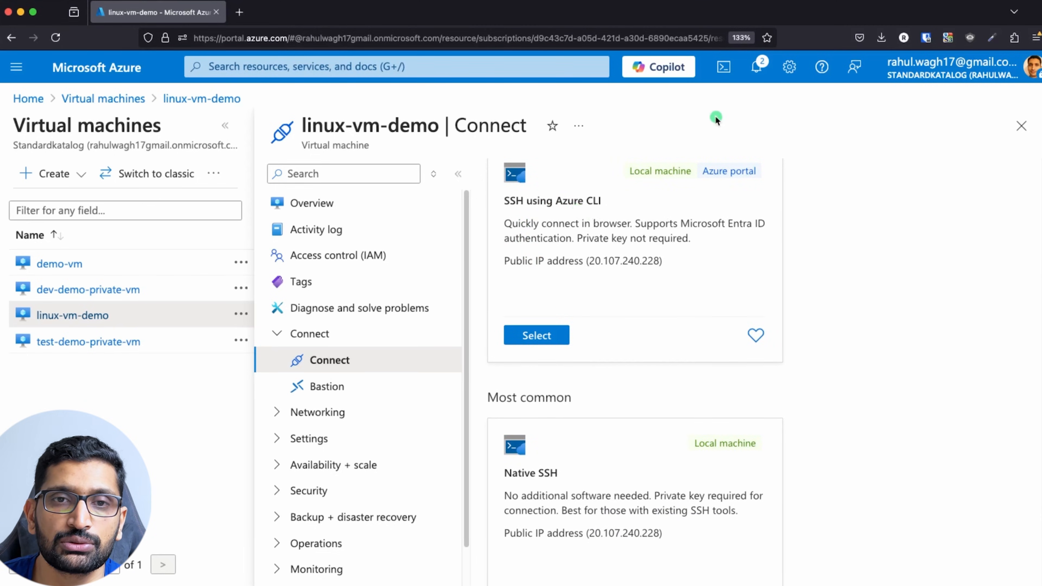
# Briefly open and close Cloud Shell, then review the Native SSH option.
pyautogui.click(720, 72)
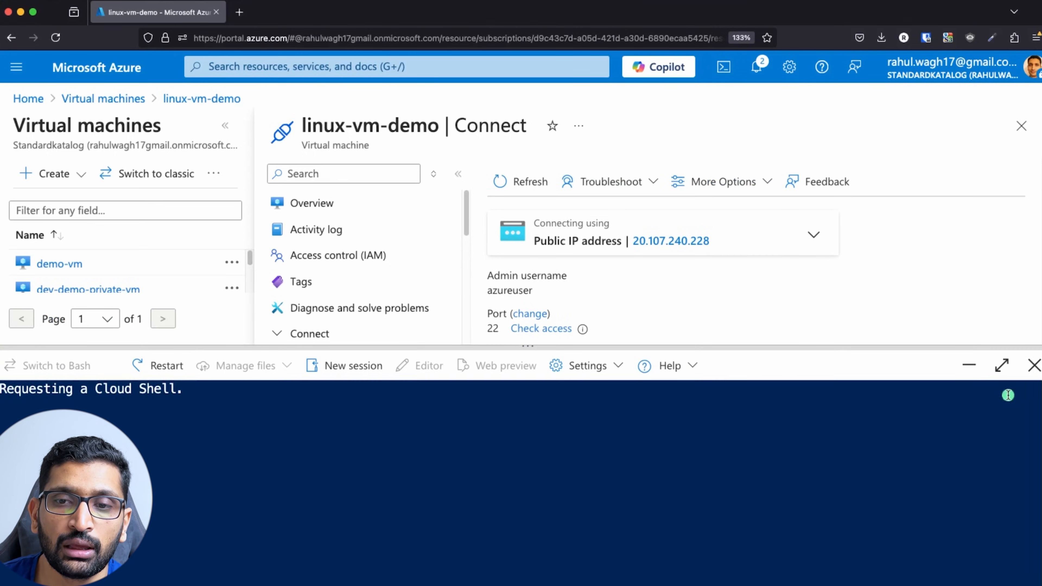
pyautogui.click(1033, 366)
pyautogui.scroll(-5, 734, 430)
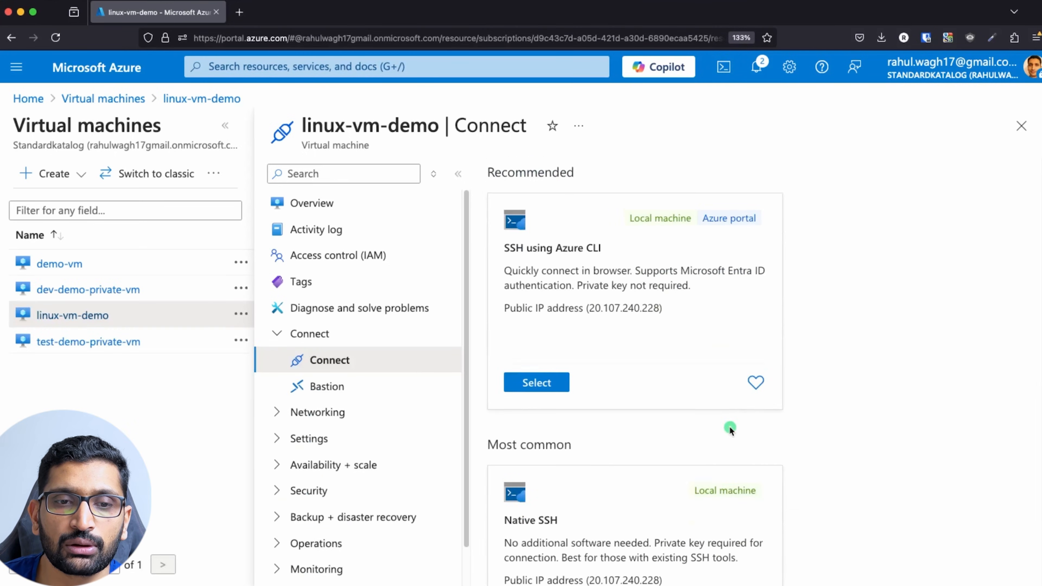
pyautogui.scroll(-2, 549, 486)
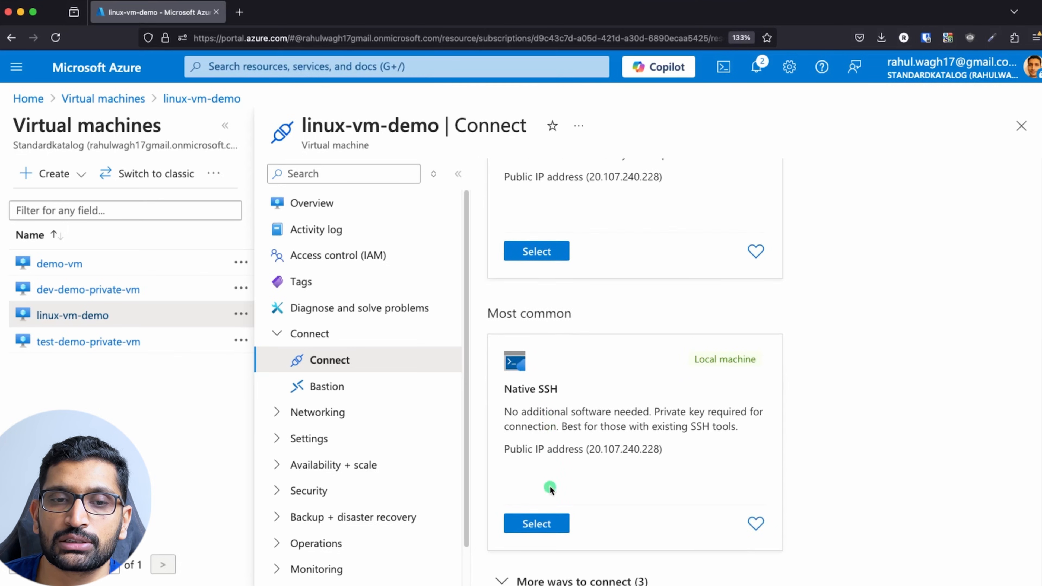
pyautogui.moveTo(500, 423); pyautogui.dragTo(667, 480)
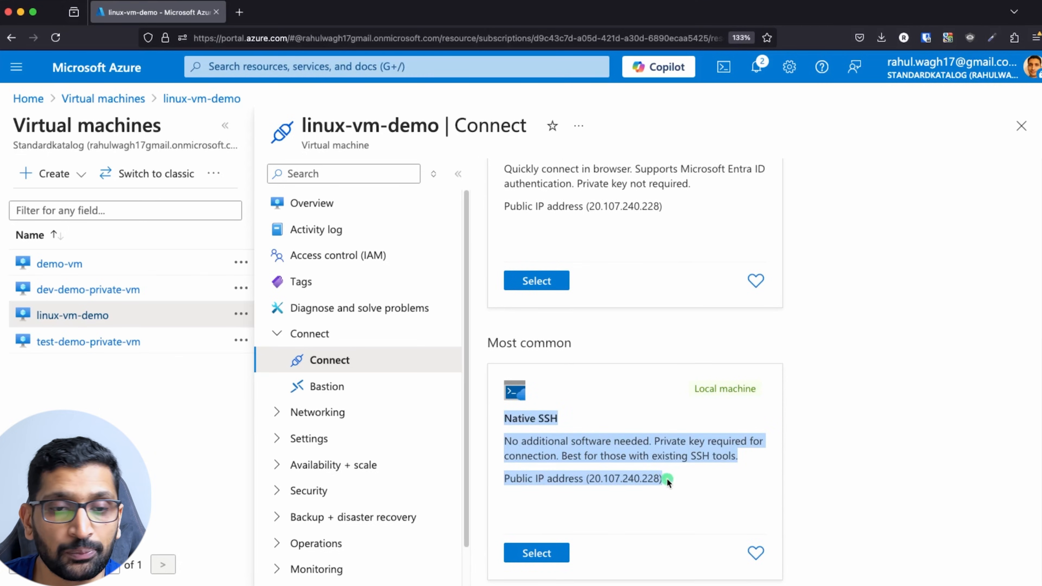
pyautogui.click(519, 417)
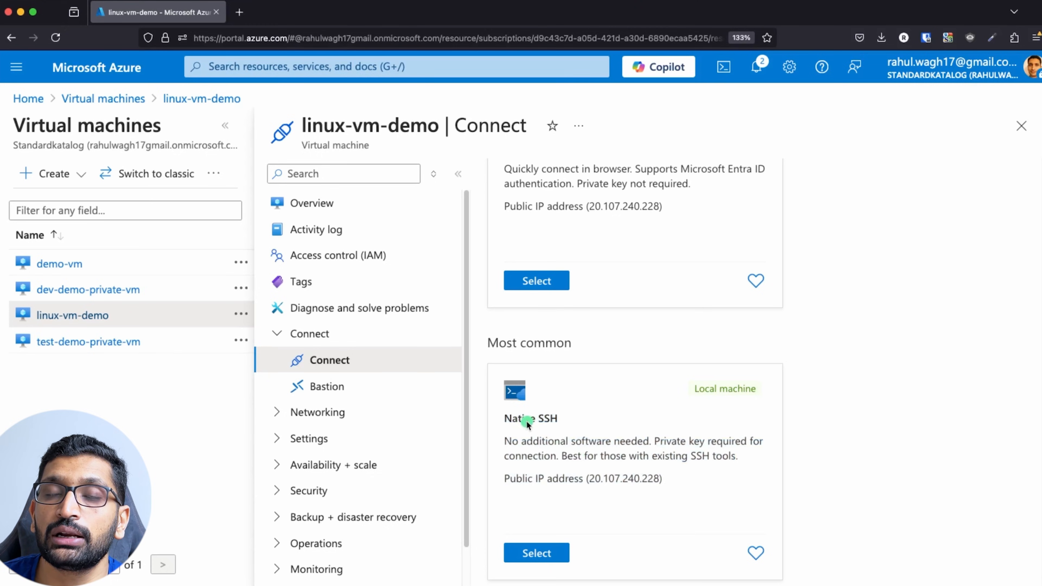
# Copy the Native SSH command ssh -i ~/.ssh/id_rsa.pem for 20.107.240.228.
pyautogui.click(536, 553)
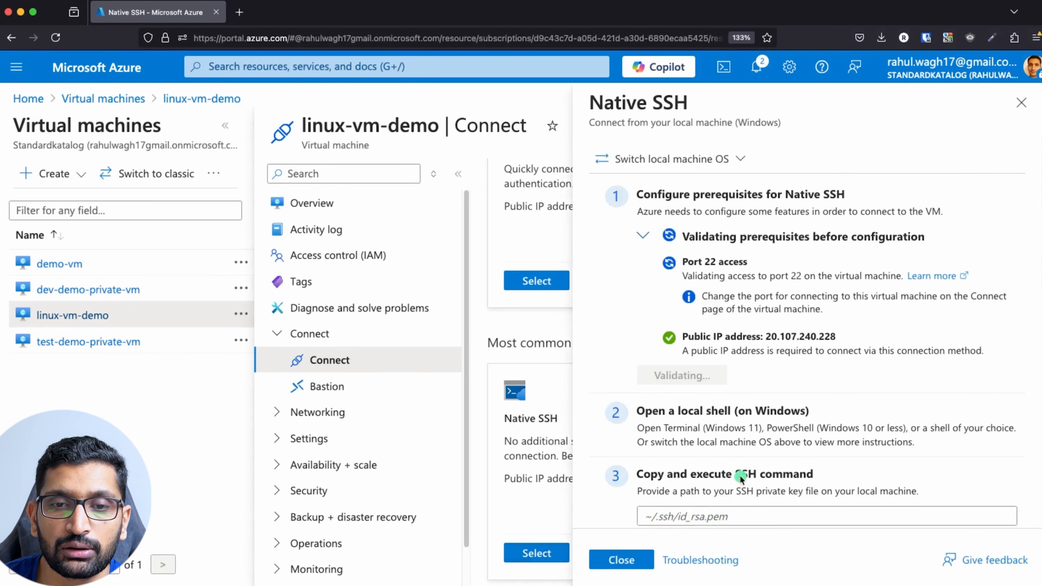
pyautogui.scroll(-5, 738, 472)
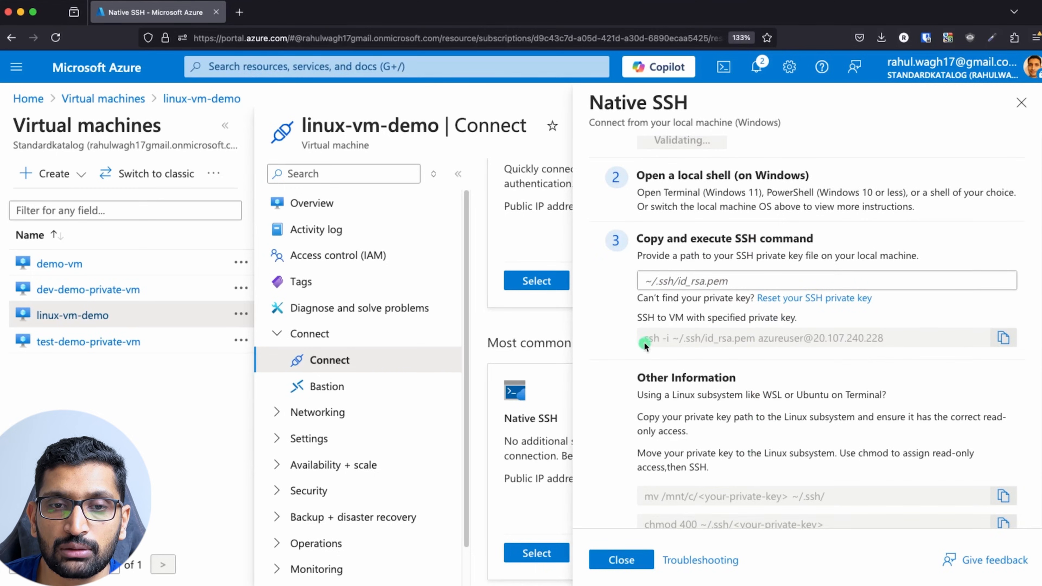
pyautogui.moveTo(648, 338); pyautogui.dragTo(817, 344)
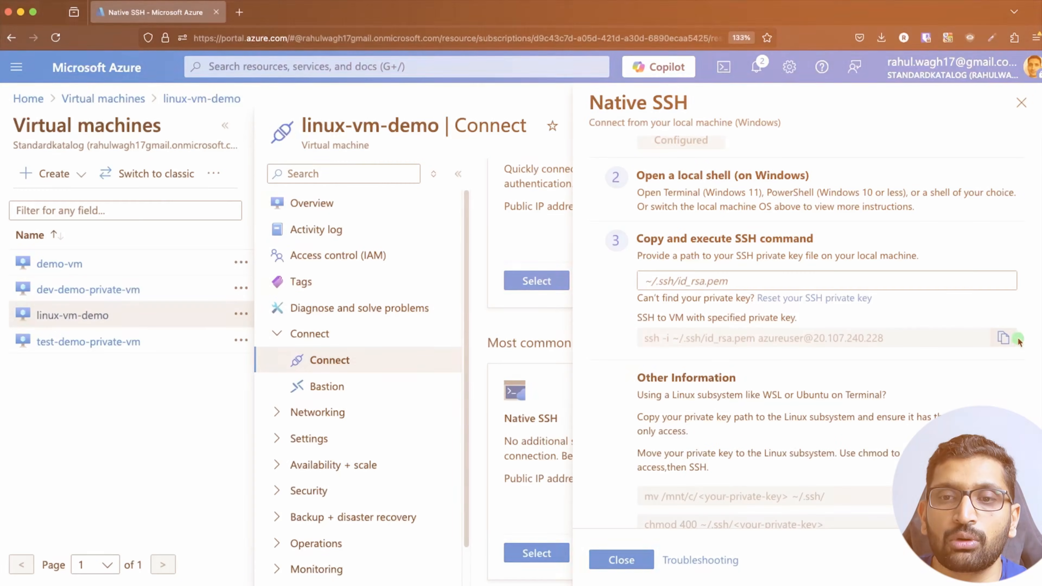
pyautogui.click(1003, 337)
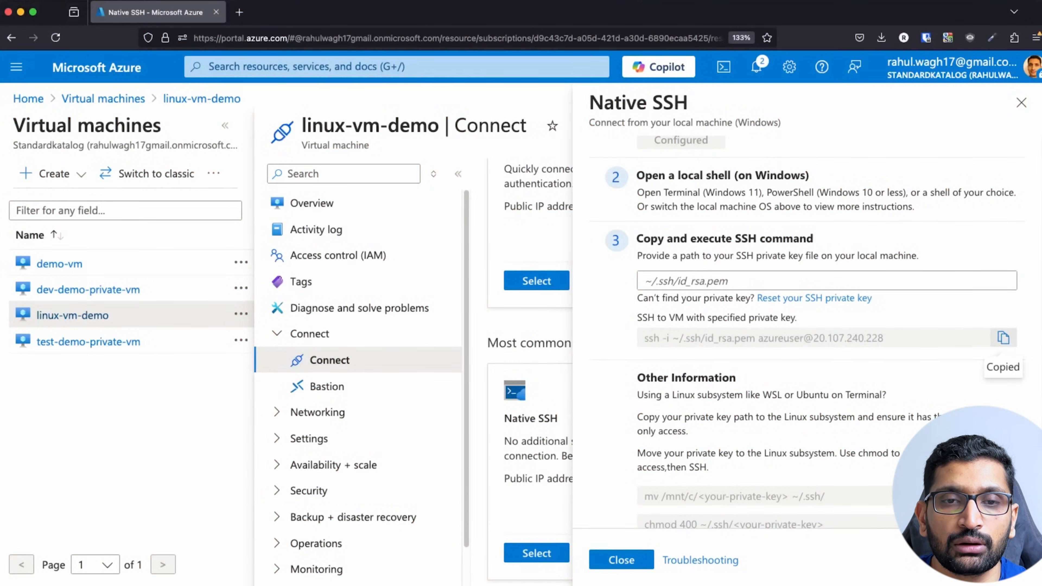
pyautogui.press('super+Tab')
pyautogui.press('super+Tab')
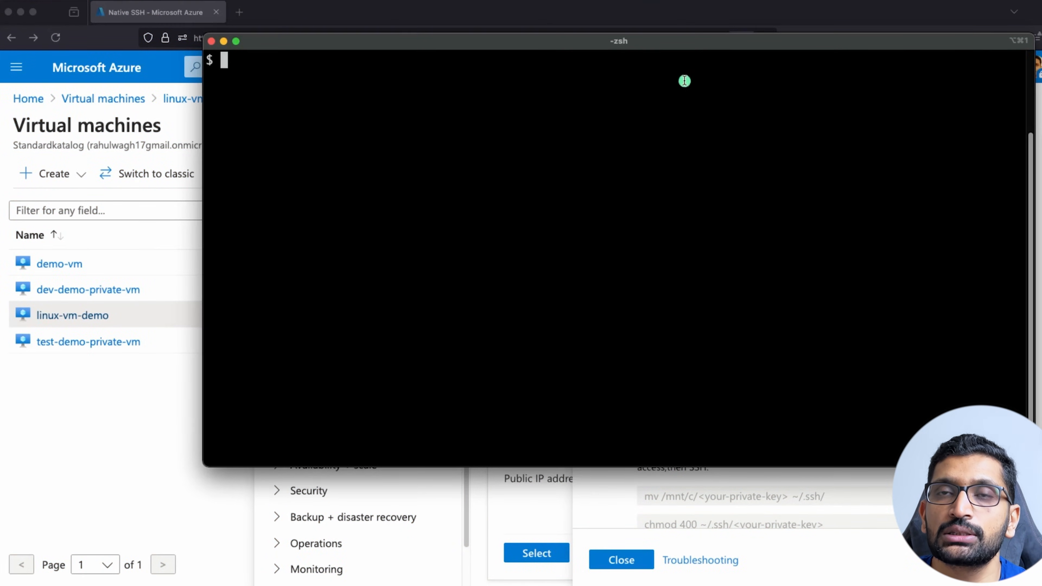
pyautogui.moveTo(681, 44); pyautogui.dragTo(548, 83)
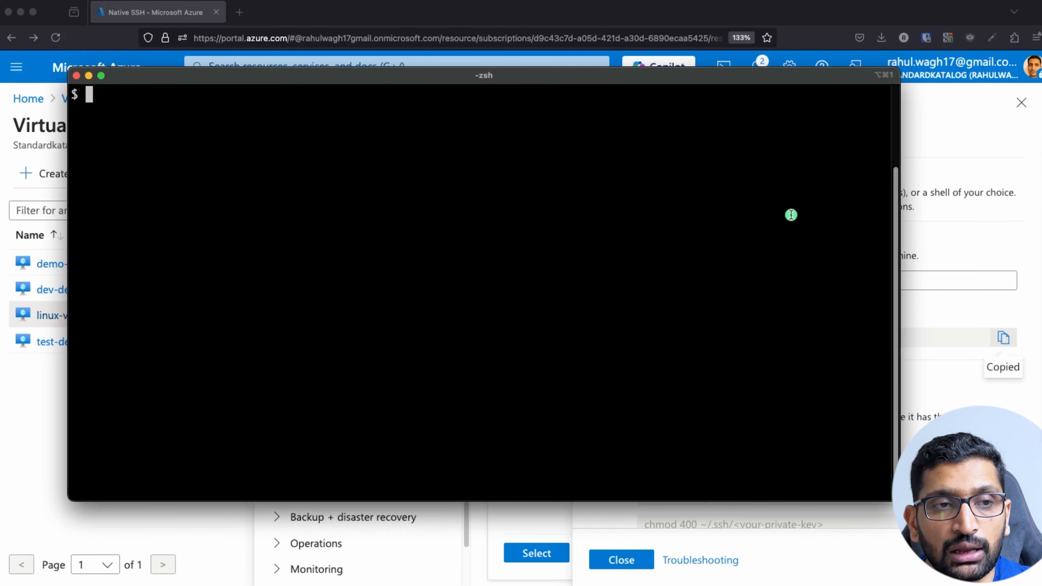
# List the folder with ls and ls -lart to inspect the key file's permissions.
pyautogui.write('ls')
pyautogui.press('Return')
pyautogui.press('Return')
pyautogui.press('Return')
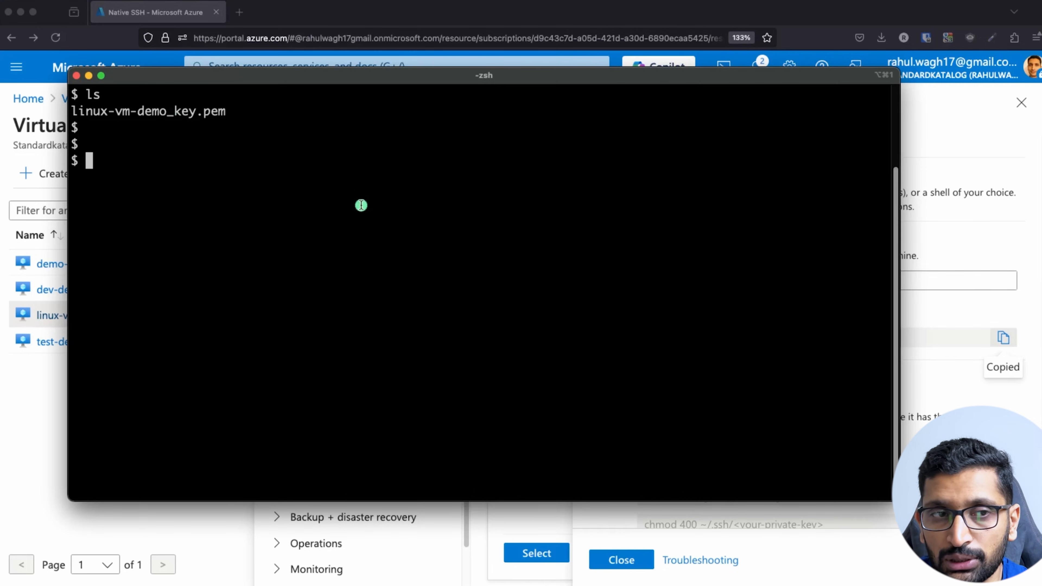
pyautogui.write('ls -lart')
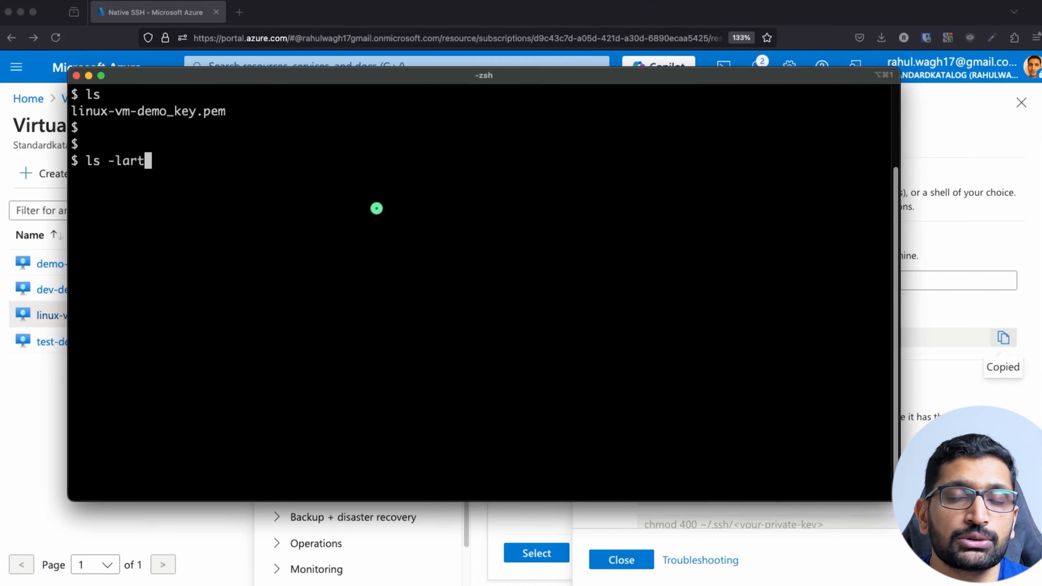
pyautogui.press('Return')
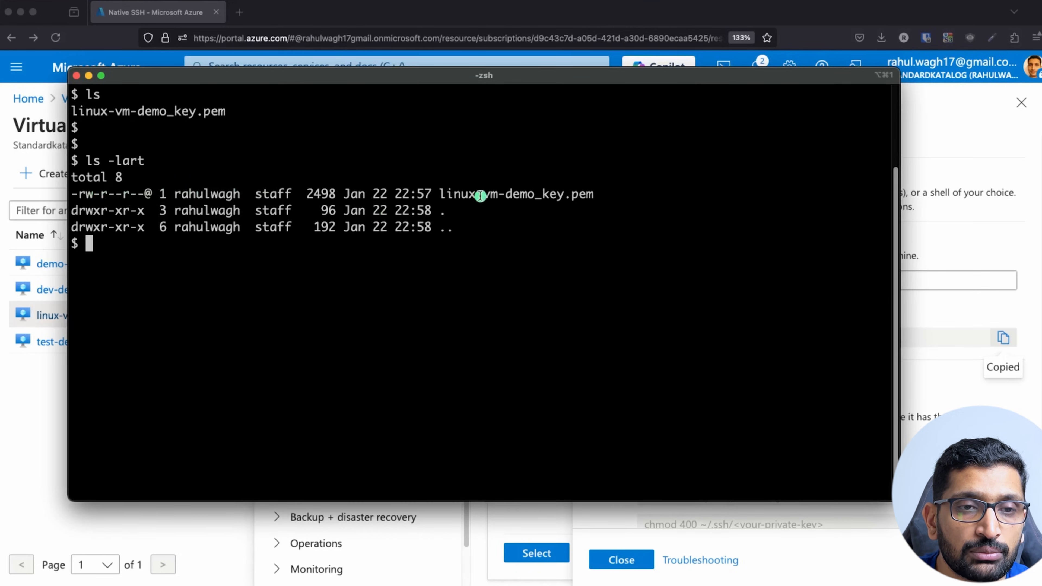
pyautogui.moveTo(628, 198); pyautogui.dragTo(71, 199)
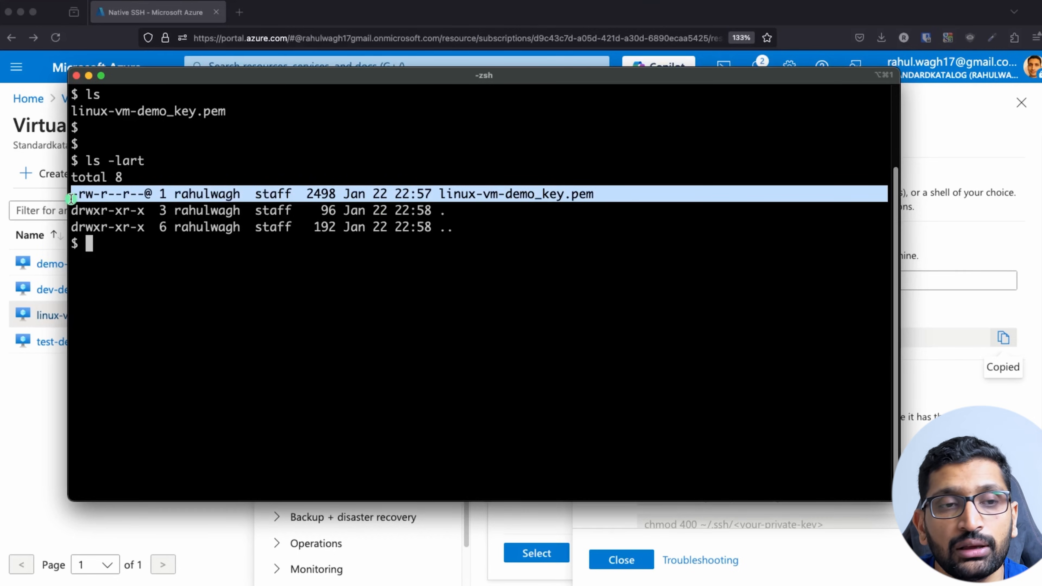
pyautogui.click(139, 251)
pyautogui.write('clea')
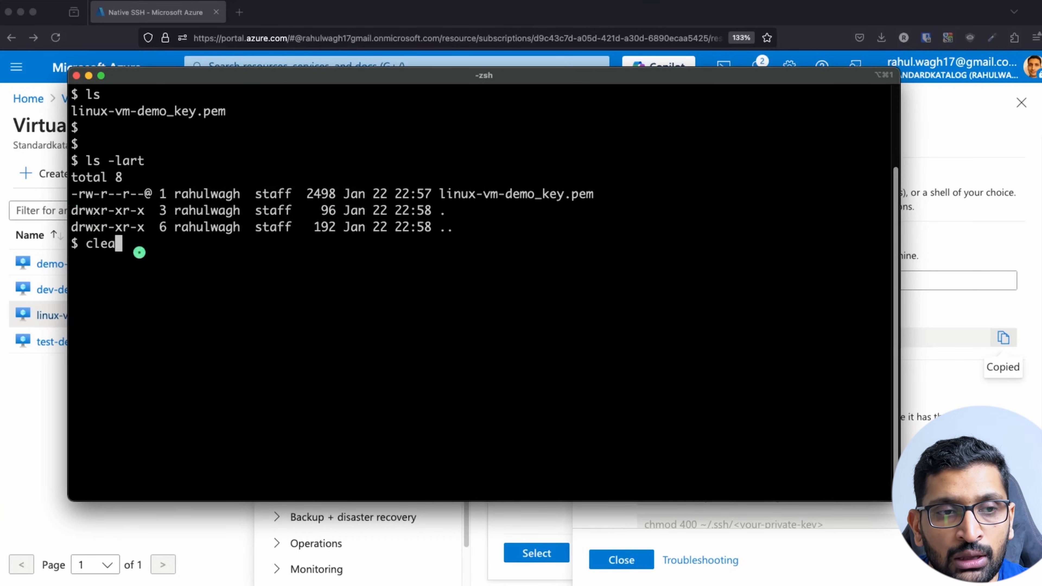
pyautogui.write('r')
pyautogui.press('Return')
# Run chmod 400 on linux-vm-demo_key.pem and confirm the -r-------- permissions.
pyautogui.write('chmod ')
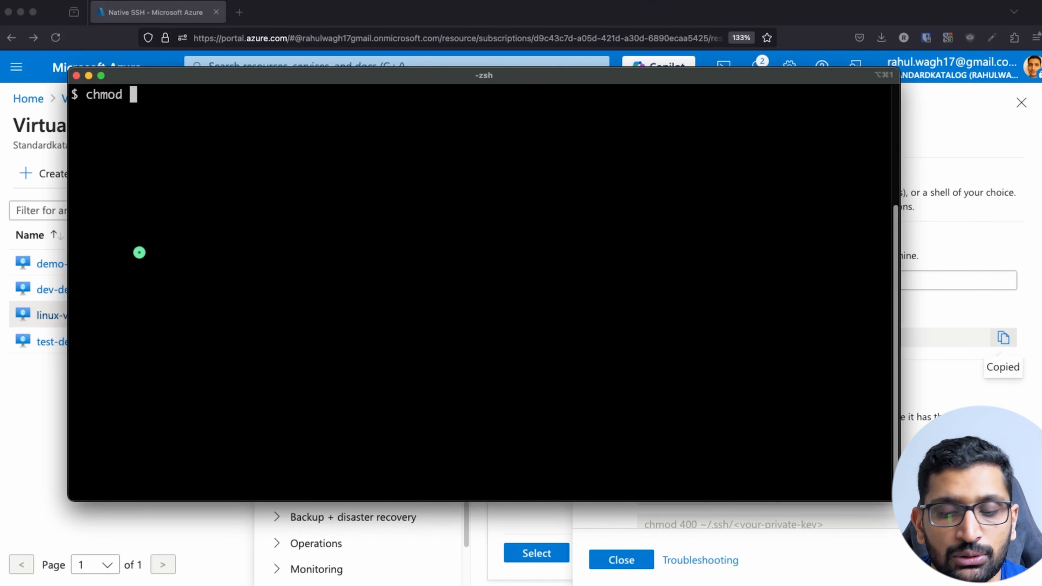
pyautogui.write('400 ')
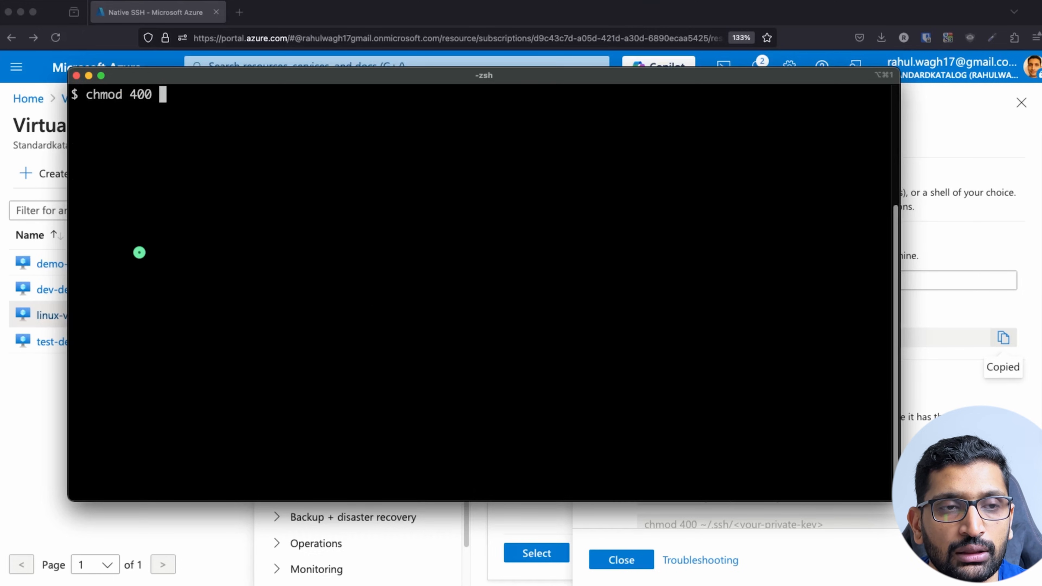
pyautogui.write('linux-vm-demo_key.pem')
pyautogui.press('Return')
pyautogui.press('Return')
pyautogui.press('Return')
pyautogui.write('ls -lart')
pyautogui.press('Return')
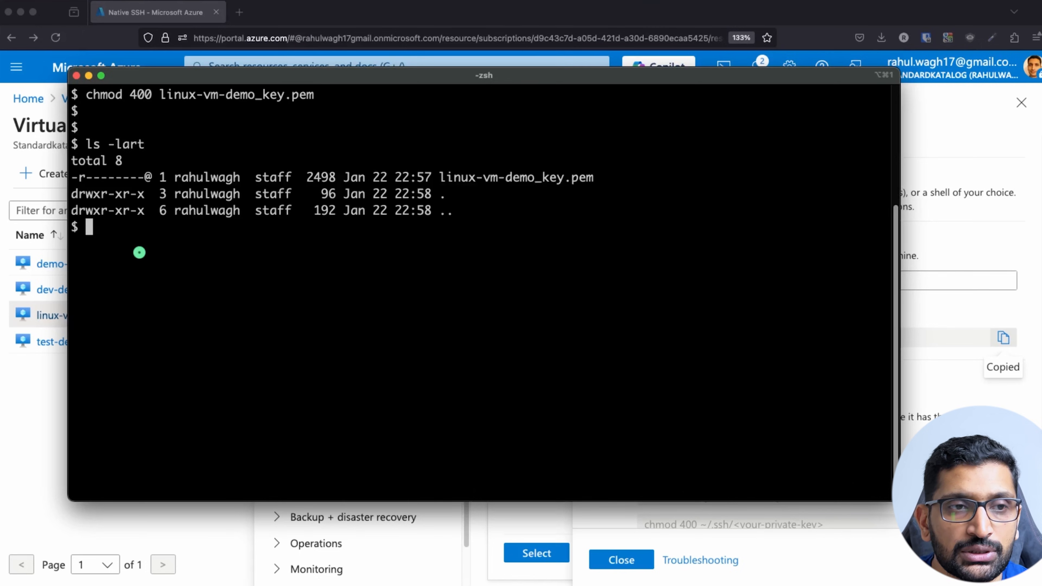
pyautogui.tripleClick(162, 176)
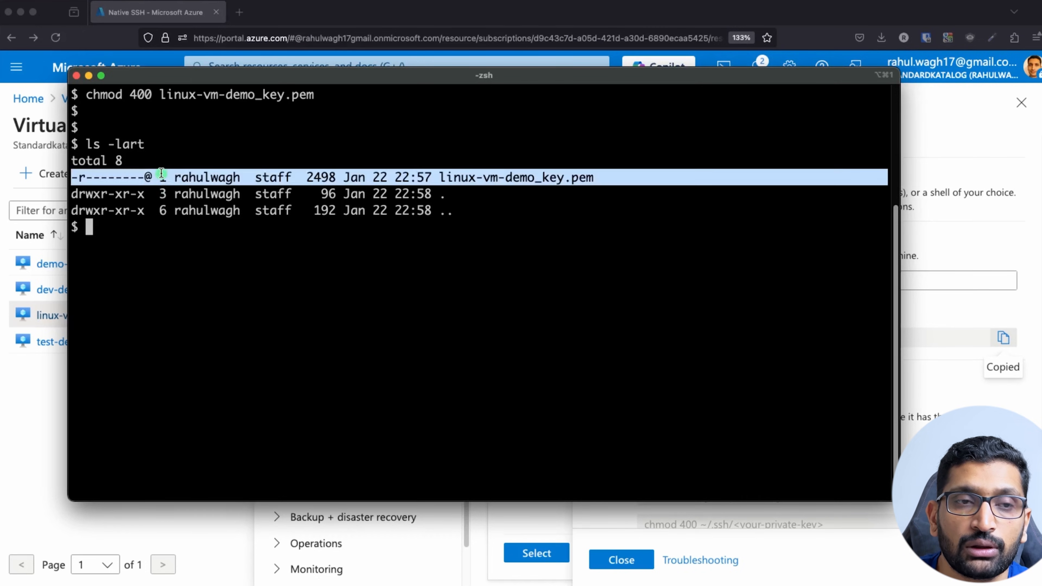
pyautogui.click(221, 253)
pyautogui.write('clear')
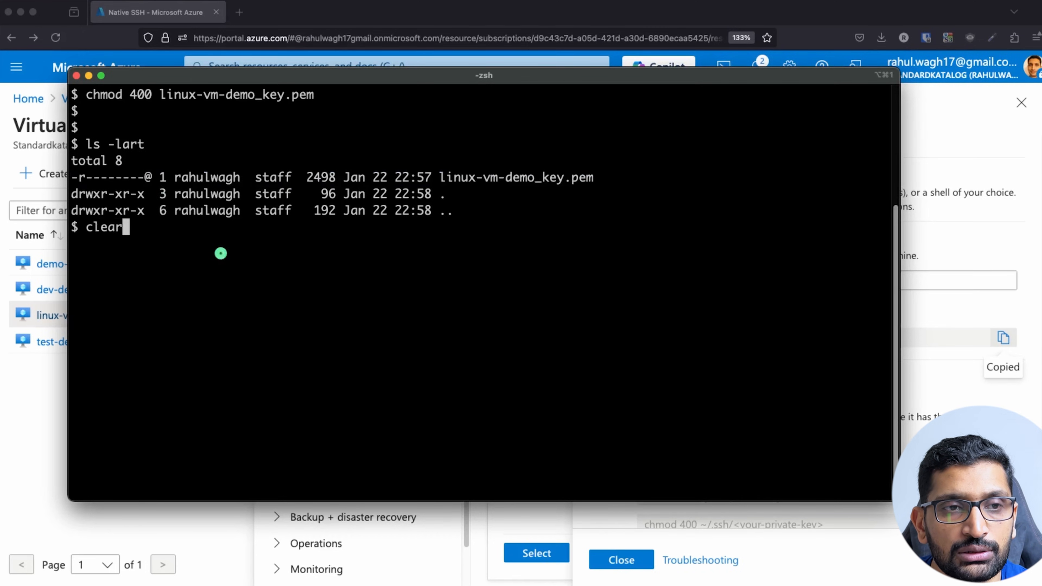
pyautogui.press('Return')
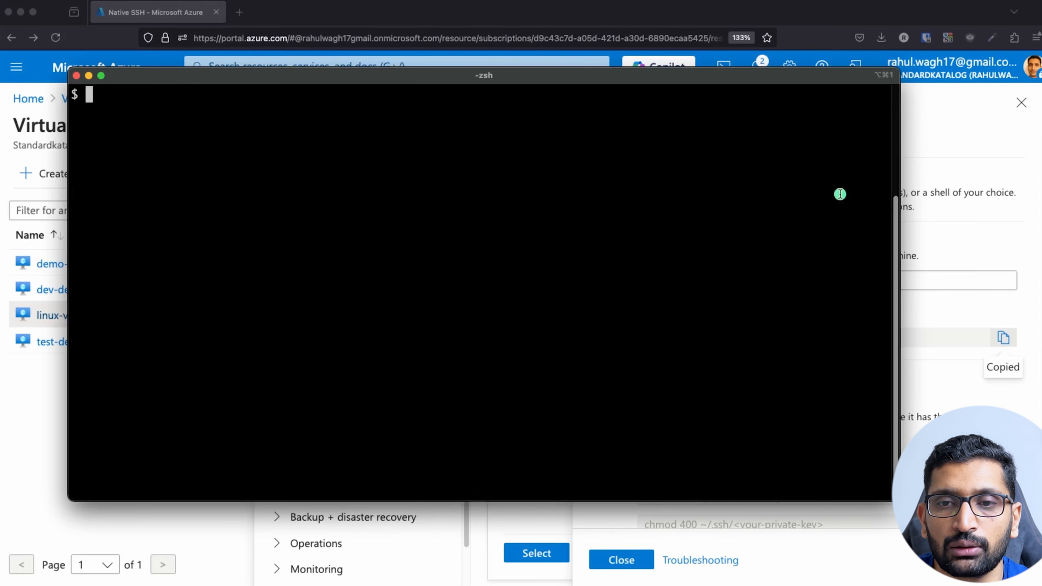
# Paste the copied ssh command at the Terminal prompt.
pyautogui.click(943, 243)
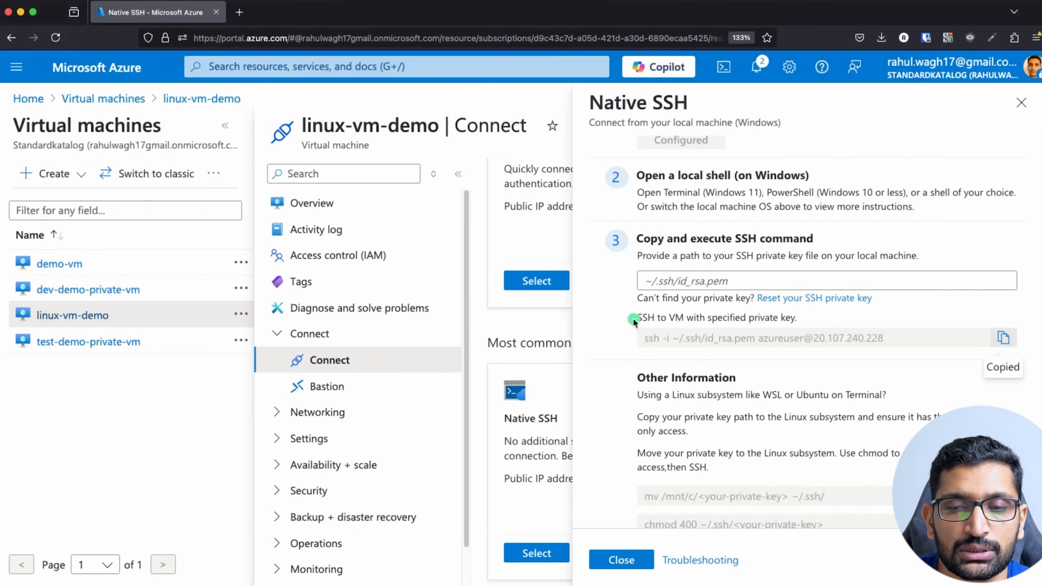
pyautogui.press('super+Tab')
pyautogui.rightClick(470, 253)
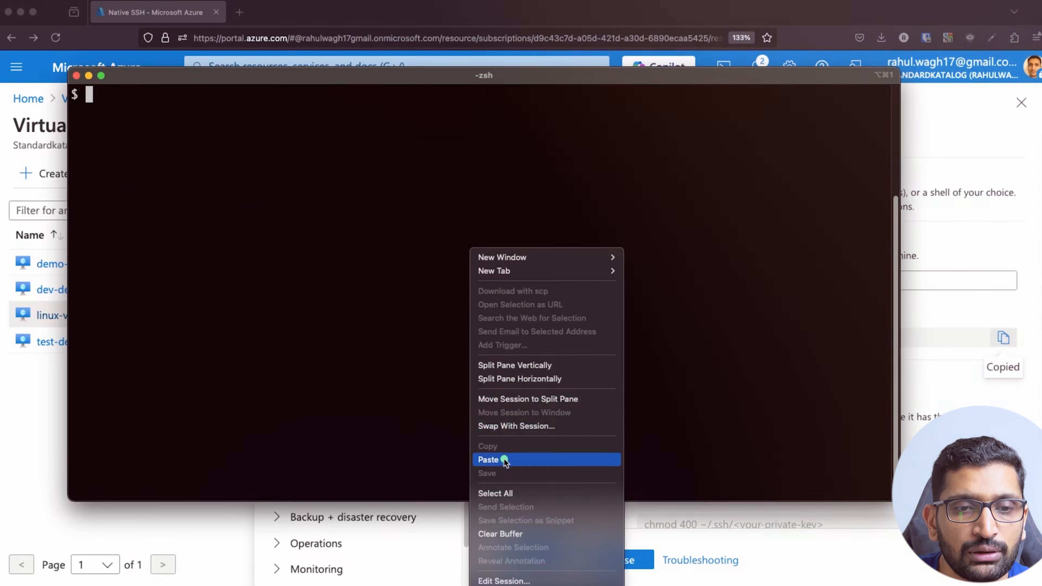
pyautogui.click(498, 459)
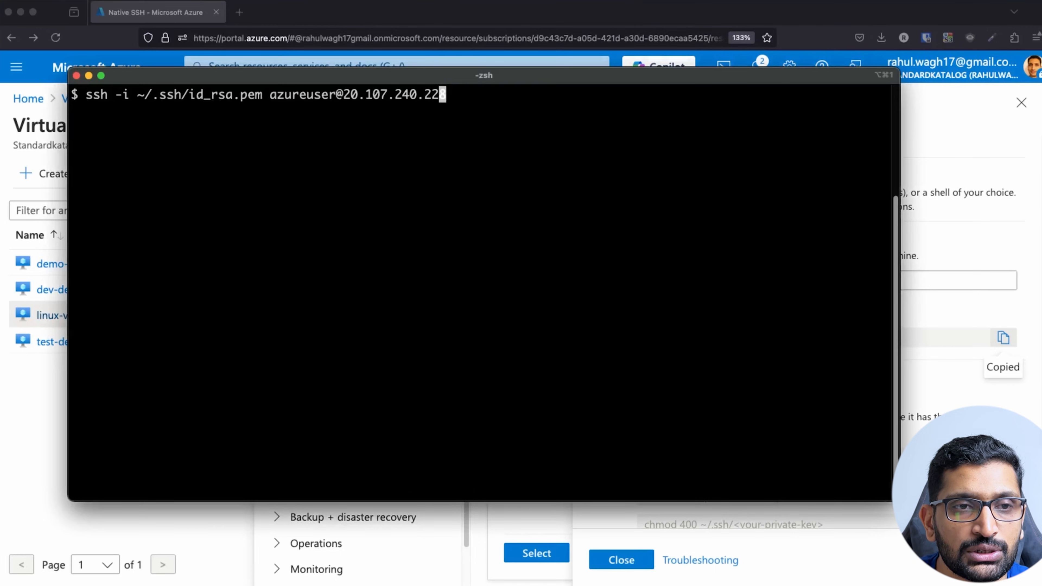
# Replace ~/.ssh/id_rsa.pem with linux-vm-demo_key.pem in the ssh command.
pyautogui.press('Left')
pyautogui.press('Left')
pyautogui.press('Left')
pyautogui.press('Left')
pyautogui.press('Left')
pyautogui.press('Left')
pyautogui.press('Left')
pyautogui.press('Left')
pyautogui.press('Left')
pyautogui.press('Left')
pyautogui.press('Left')
pyautogui.press('Left')
pyautogui.press('Left')
pyautogui.press('Left')
pyautogui.press('Left')
pyautogui.press('Left')
pyautogui.press('Left')
pyautogui.press('Left')
pyautogui.press('Left')
pyautogui.press('Left')
pyautogui.press('Left')
pyautogui.press('Left')
pyautogui.press('Left')
pyautogui.press('Left')
pyautogui.press('Left')
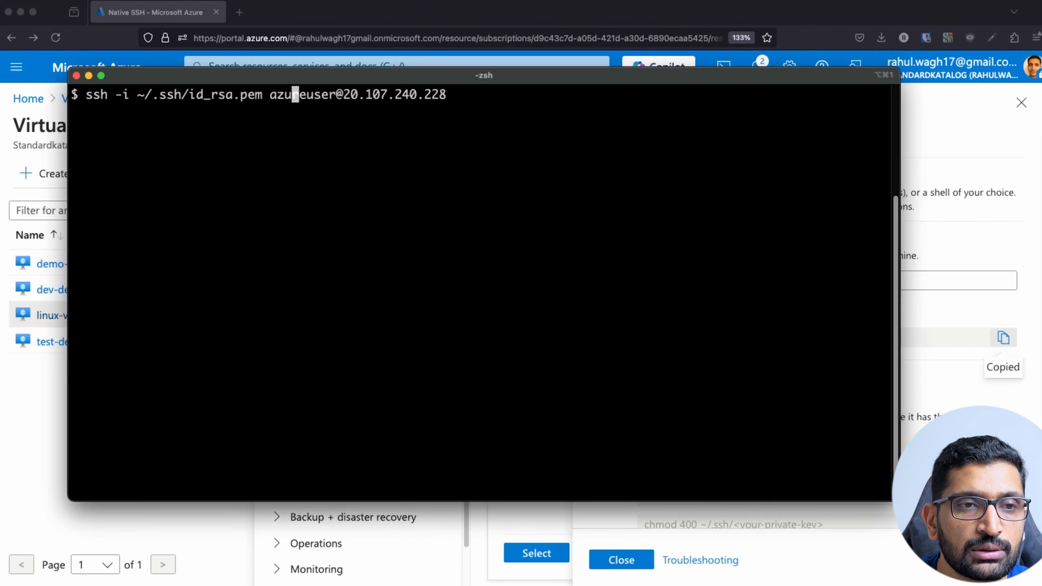
pyautogui.press('BackSpace')
pyautogui.press('BackSpace')
pyautogui.press('BackSpace')
pyautogui.press('BackSpace')
pyautogui.press('BackSpace')
pyautogui.press('BackSpace')
pyautogui.press('BackSpace')
pyautogui.press('BackSpace')
pyautogui.press('BackSpace')
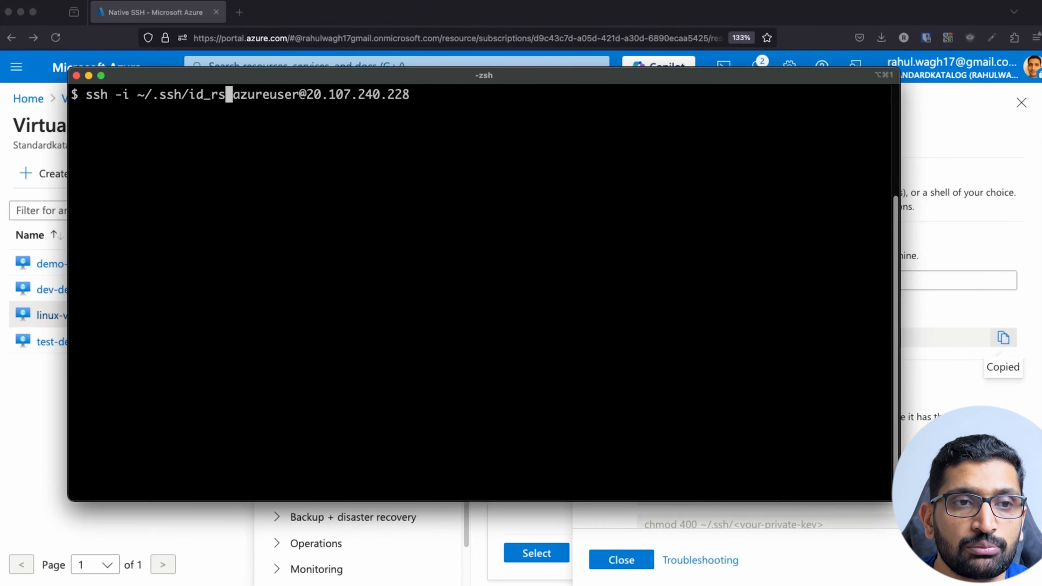
pyautogui.press('BackSpace')
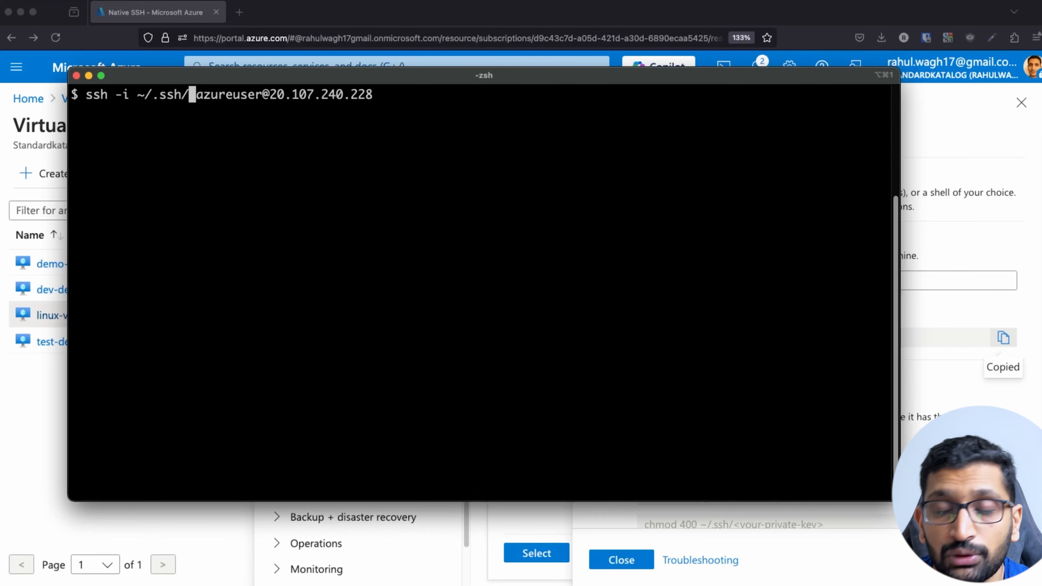
pyautogui.press('BackSpace')
pyautogui.press('BackSpace')
pyautogui.press('BackSpace')
pyautogui.press('BackSpace')
pyautogui.press('BackSpace')
pyautogui.press('BackSpace')
pyautogui.press('BackSpace')
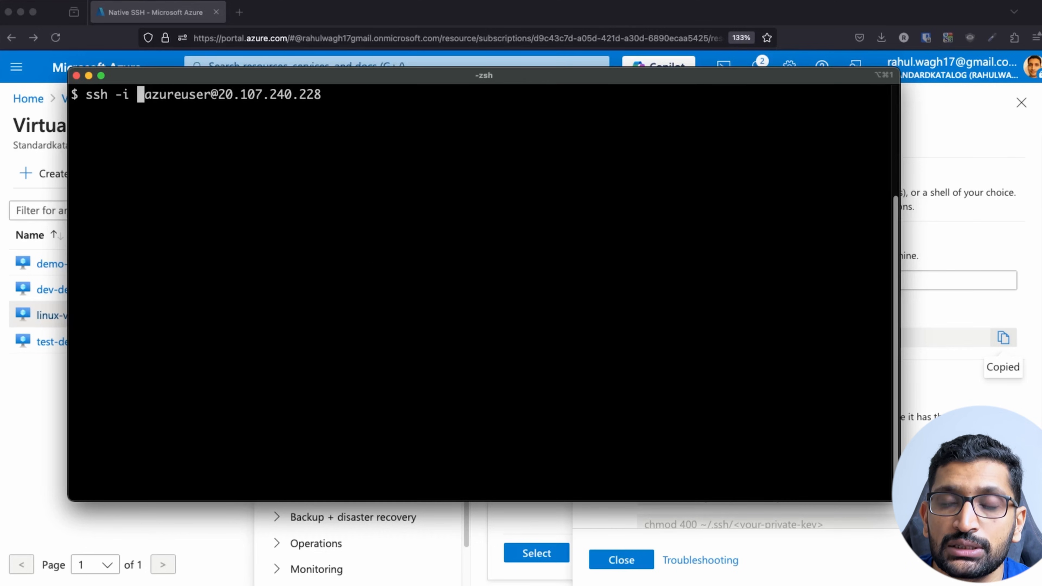
pyautogui.write('li')
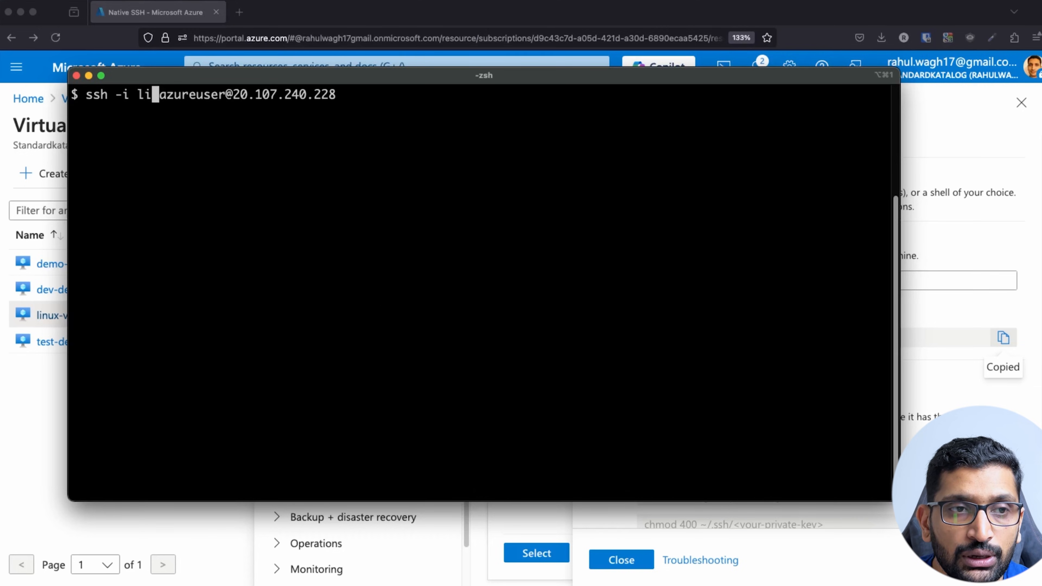
pyautogui.press('Tab')
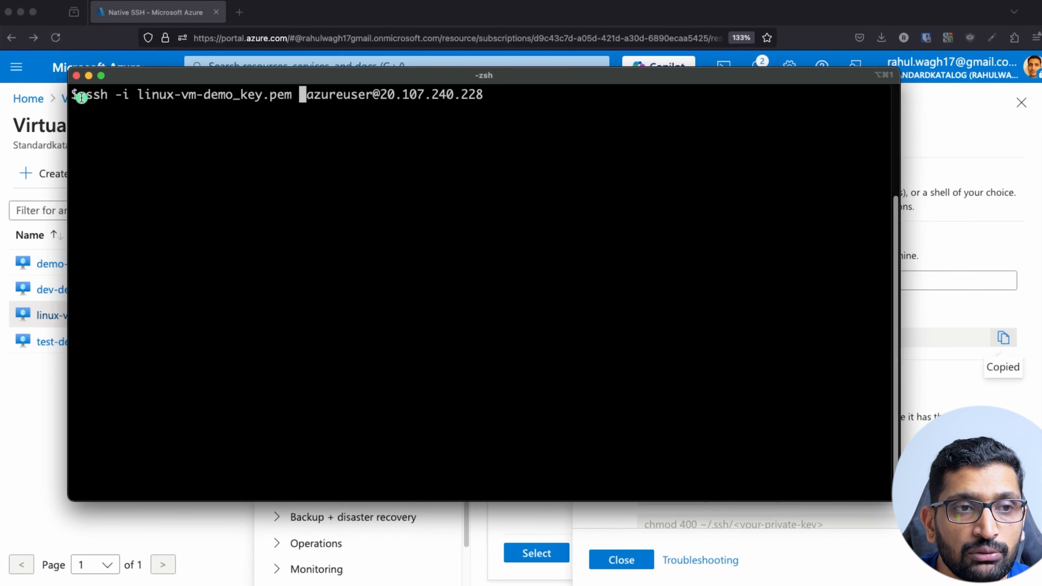
pyautogui.moveTo(84, 94); pyautogui.dragTo(369, 95)
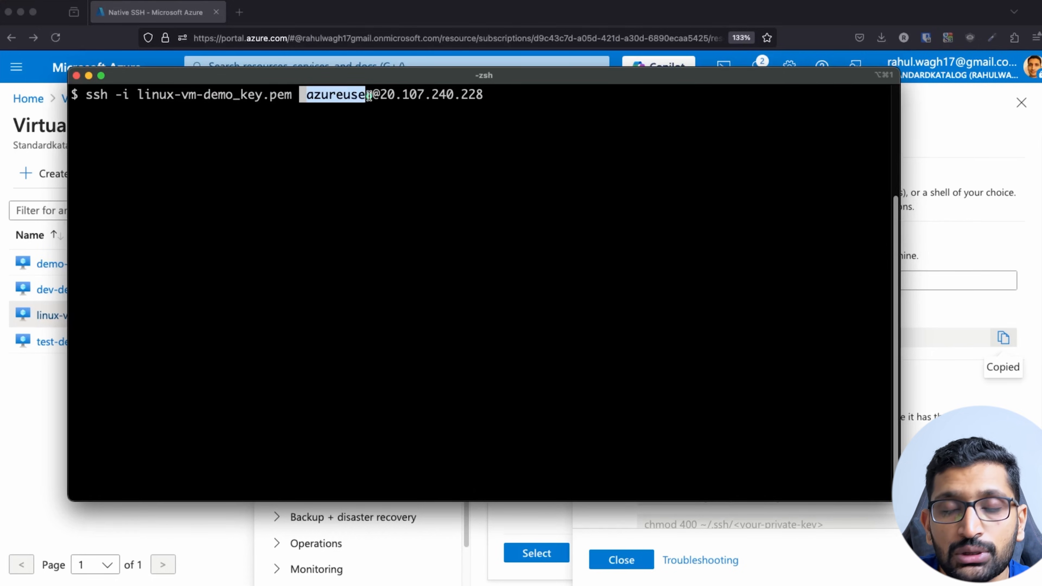
pyautogui.moveTo(485, 96); pyautogui.dragTo(379, 94)
pyautogui.click(554, 124)
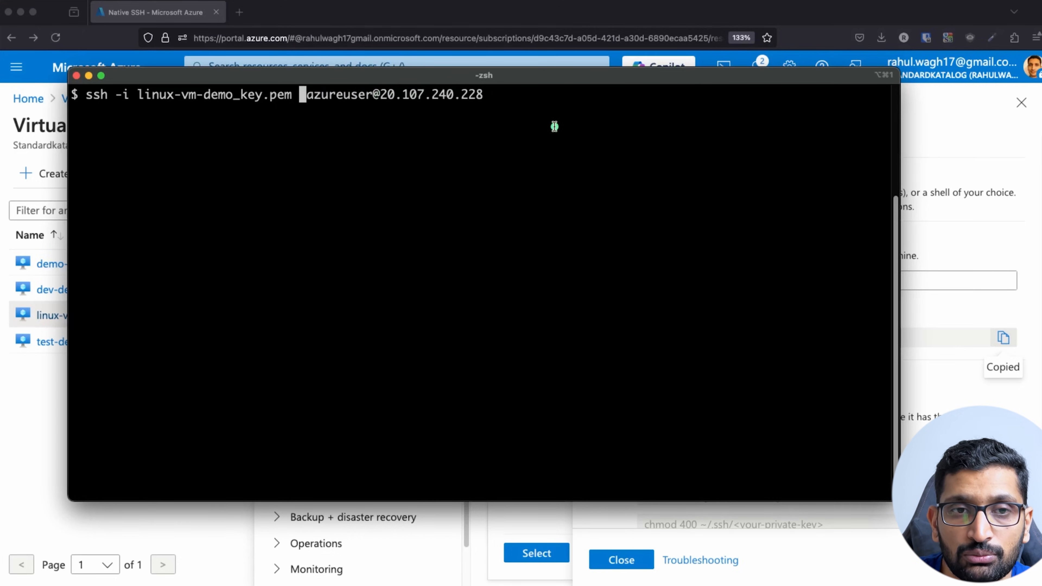
# Run the ssh command and accept the VM's host key with 'yes'.
pyautogui.press('Return')
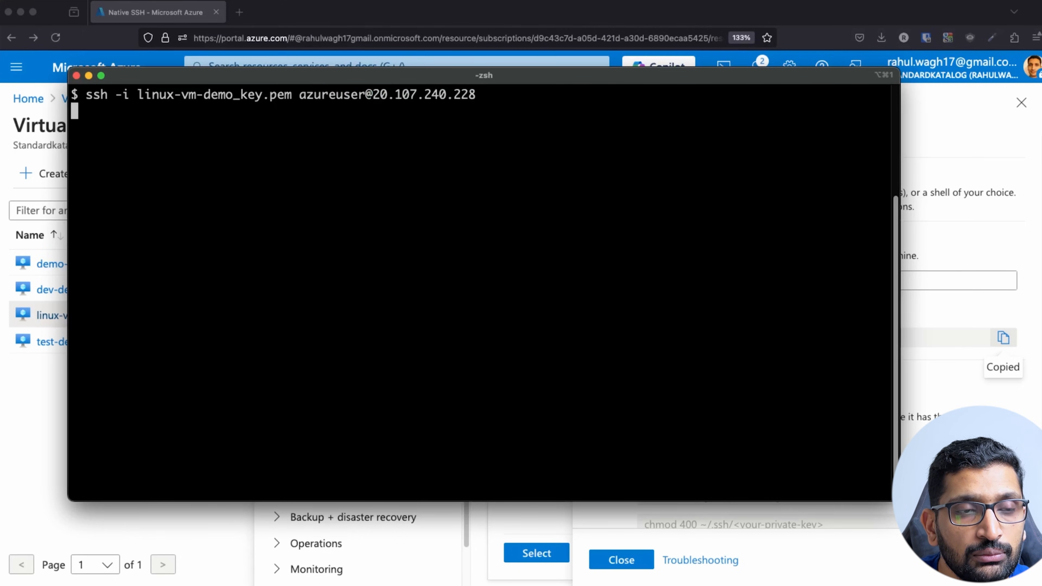
pyautogui.write('yes')
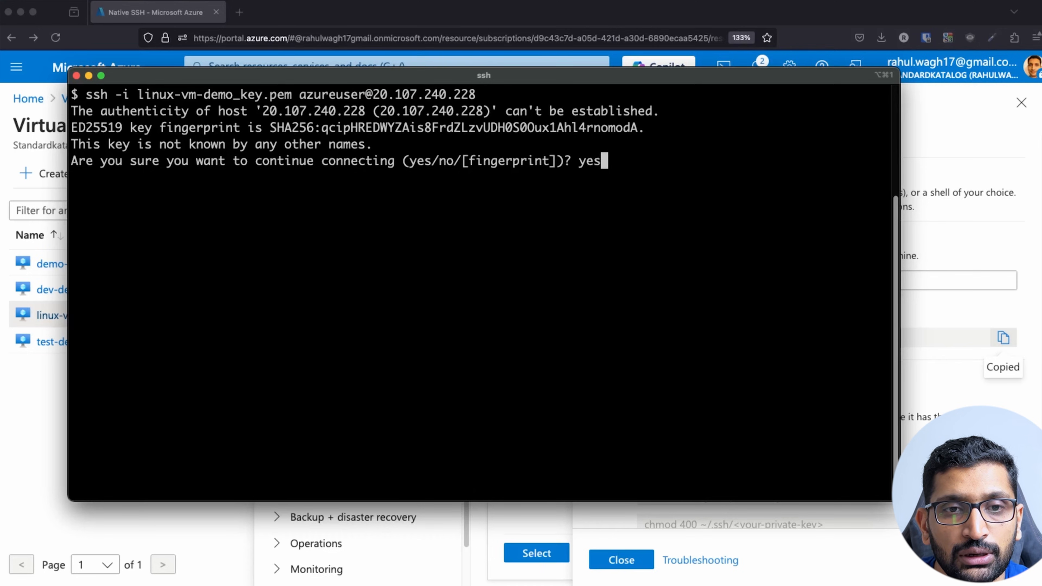
pyautogui.press('Return')
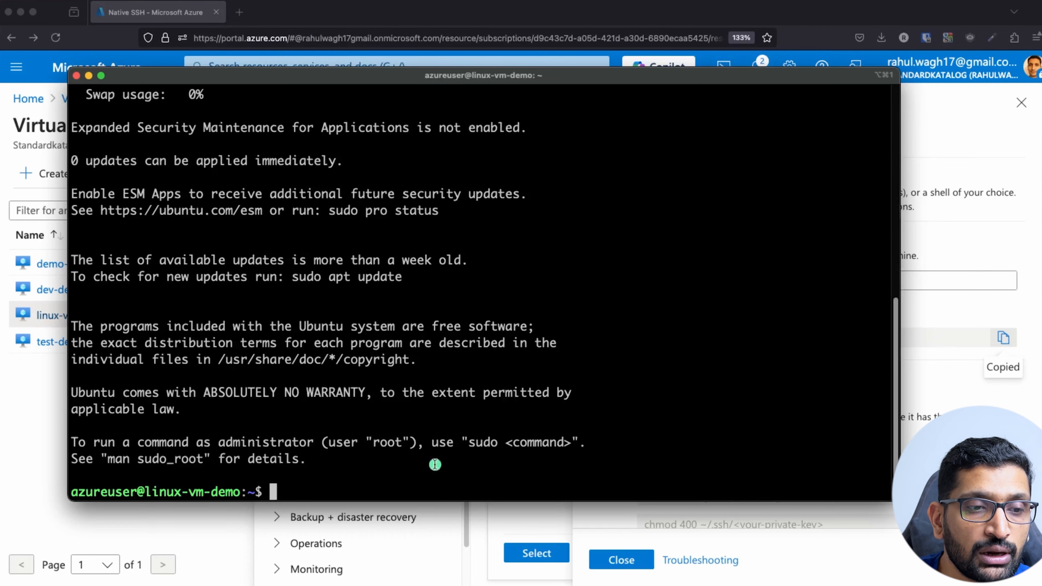
pyautogui.moveTo(241, 492); pyautogui.dragTo(71, 495)
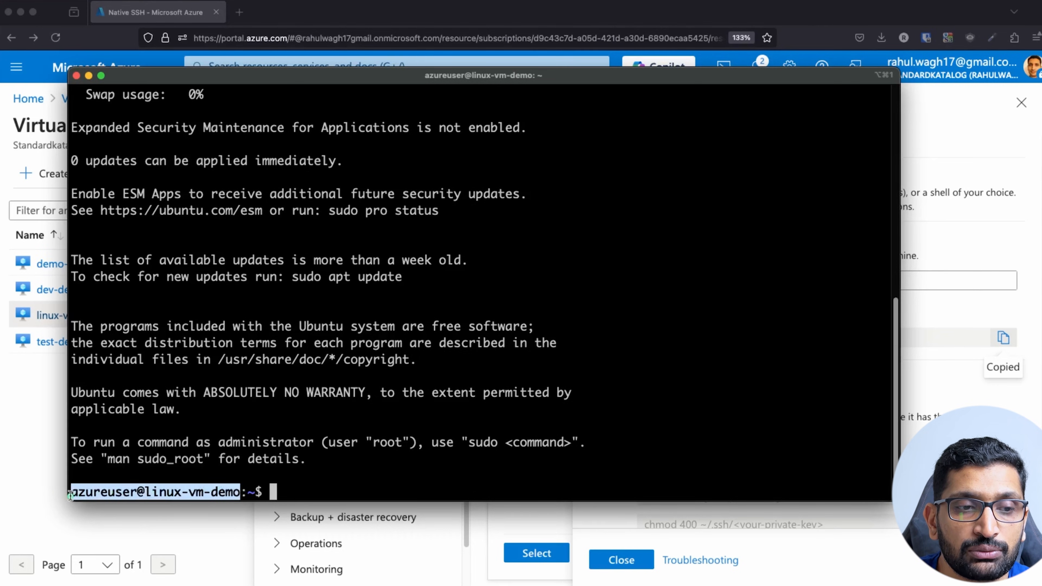
# Review the welcome output's system load, disk usage, memory and swap figures.
pyautogui.scroll(5, 194, 426)
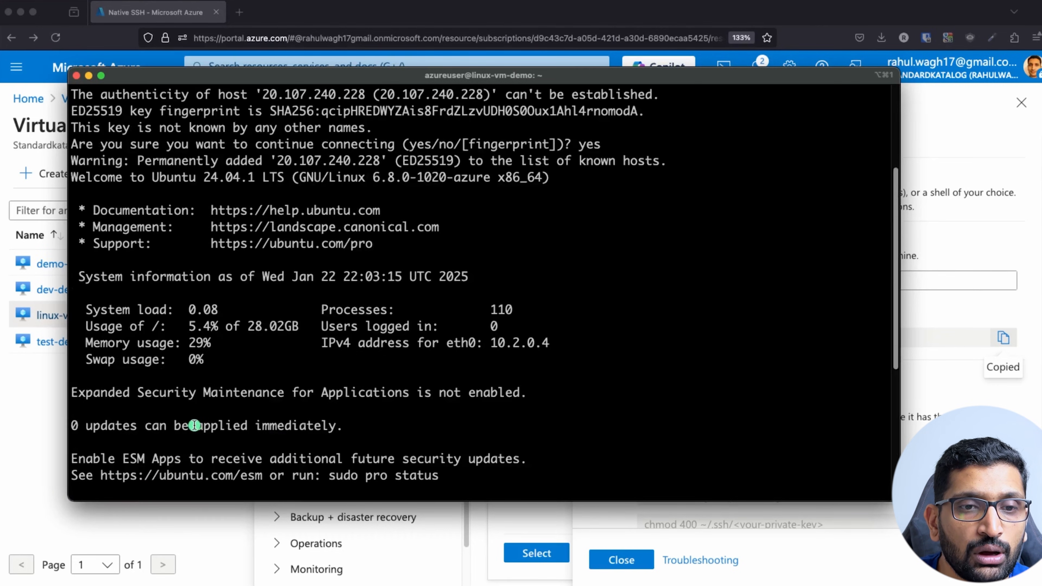
pyautogui.scroll(1, 194, 426)
pyautogui.moveTo(550, 376); pyautogui.dragTo(415, 376)
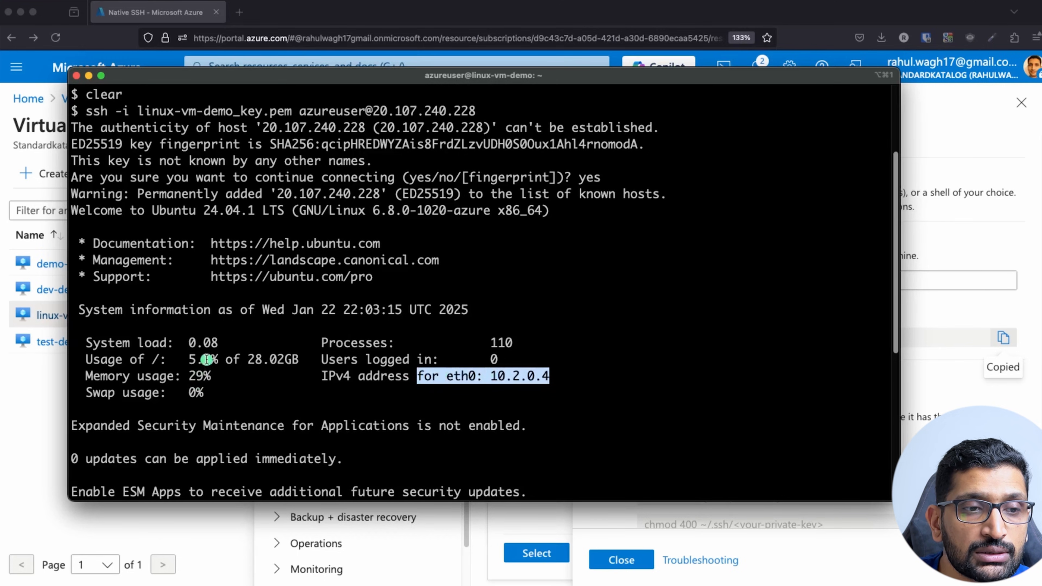
pyautogui.tripleClick(195, 346)
pyautogui.tripleClick(221, 359)
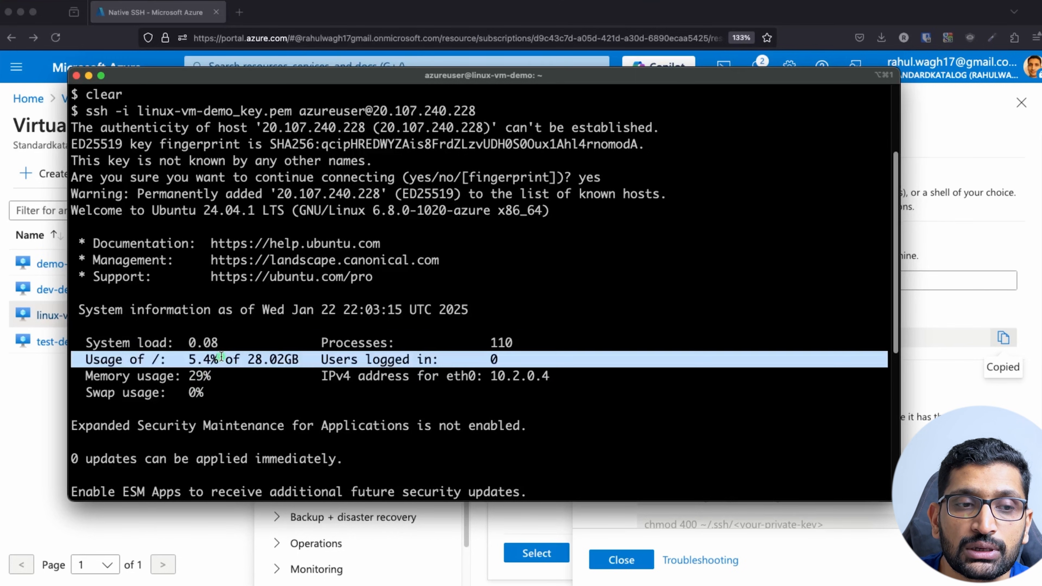
pyautogui.tripleClick(161, 380)
pyautogui.doubleClick(153, 394)
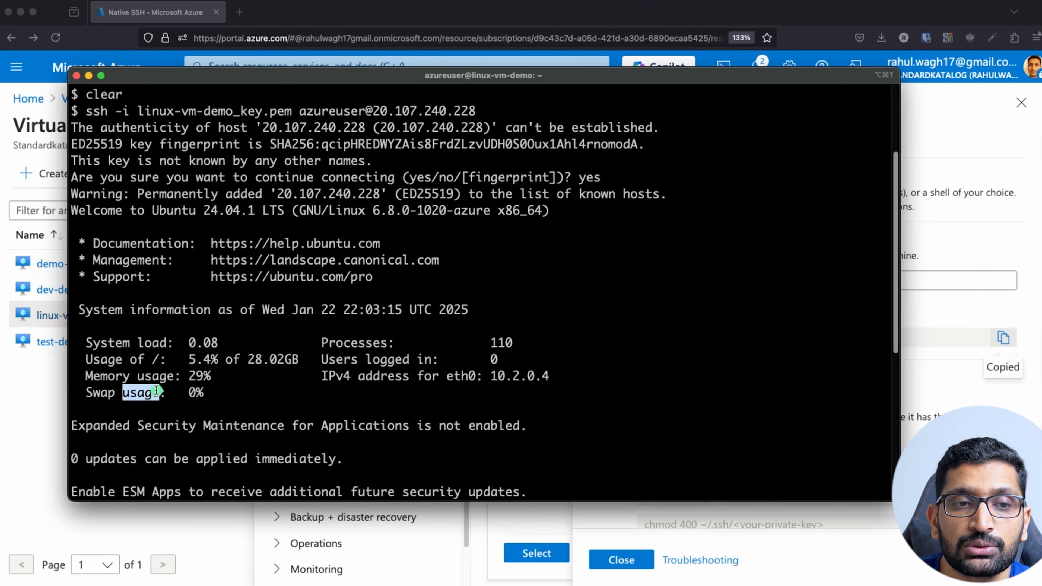
pyautogui.scroll(-1, 160, 394)
pyautogui.scroll(4, 163, 391)
pyautogui.scroll(3, 162, 391)
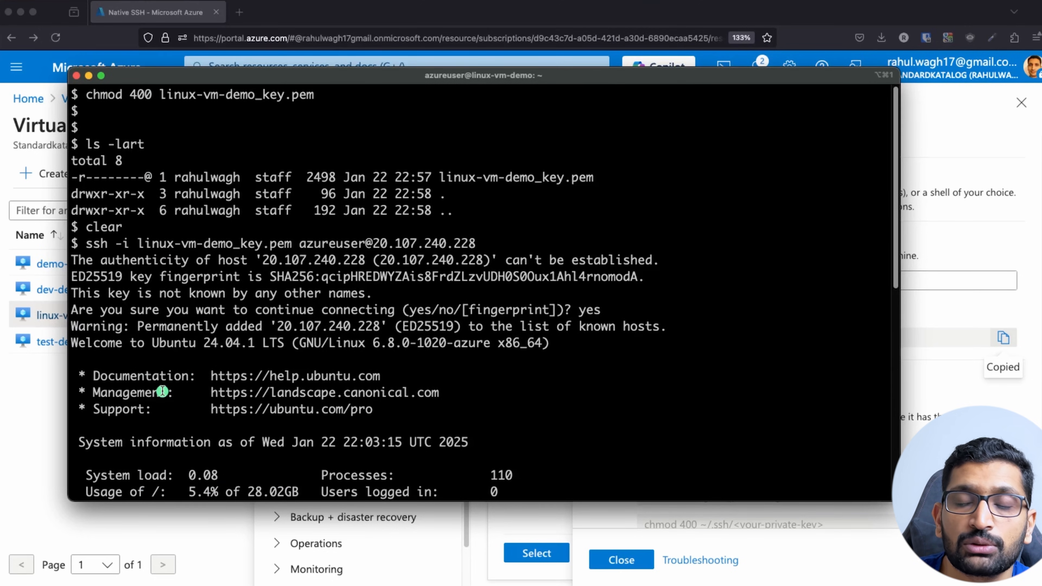
pyautogui.scroll(-6, 163, 391)
pyautogui.scroll(-7, 162, 391)
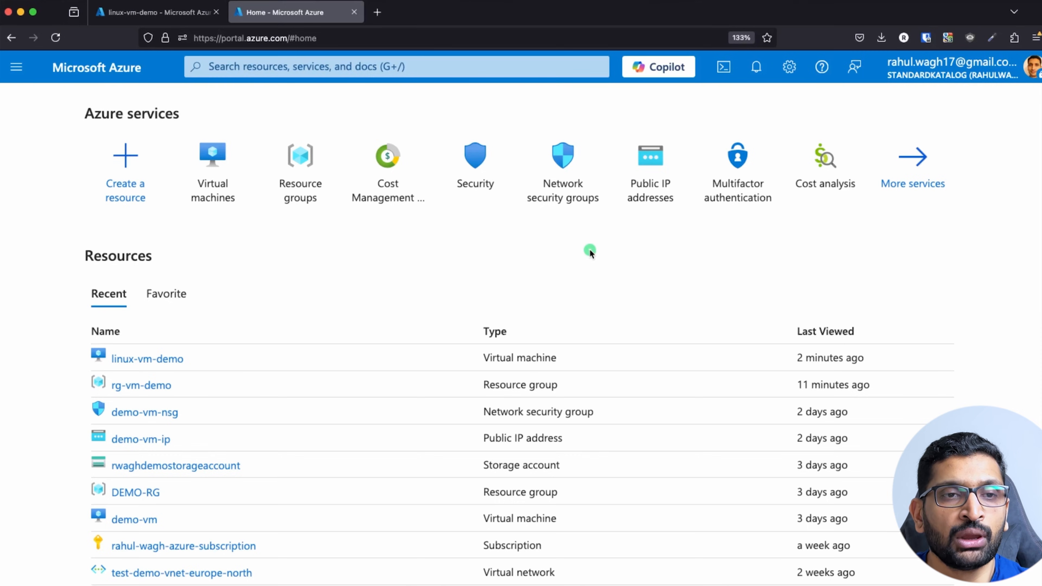
# Search 'vir', open Virtual machines and start creating an Azure virtual machine.
pyautogui.click(298, 68)
pyautogui.write('vir')
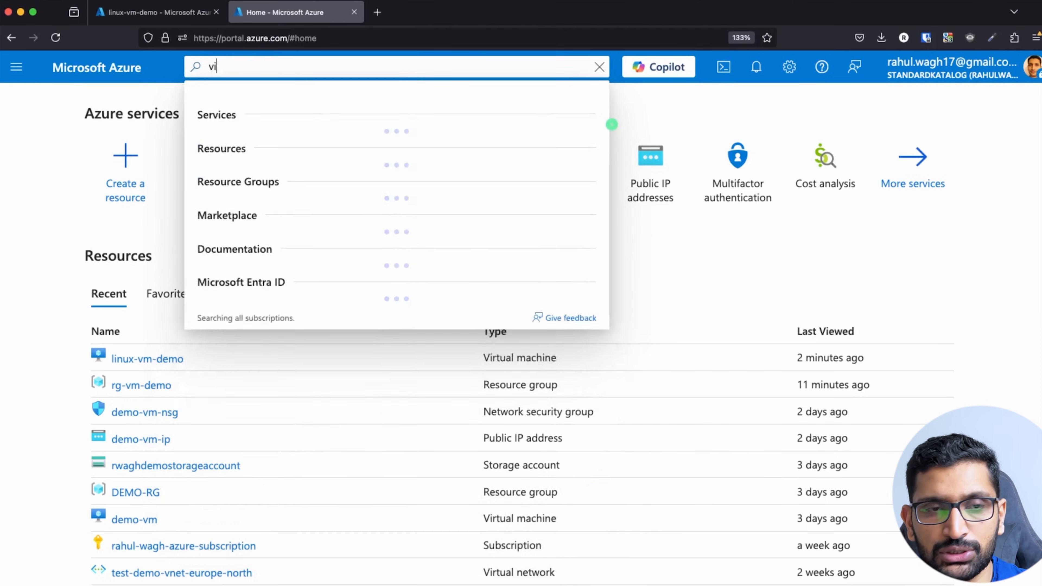
pyautogui.click(289, 172)
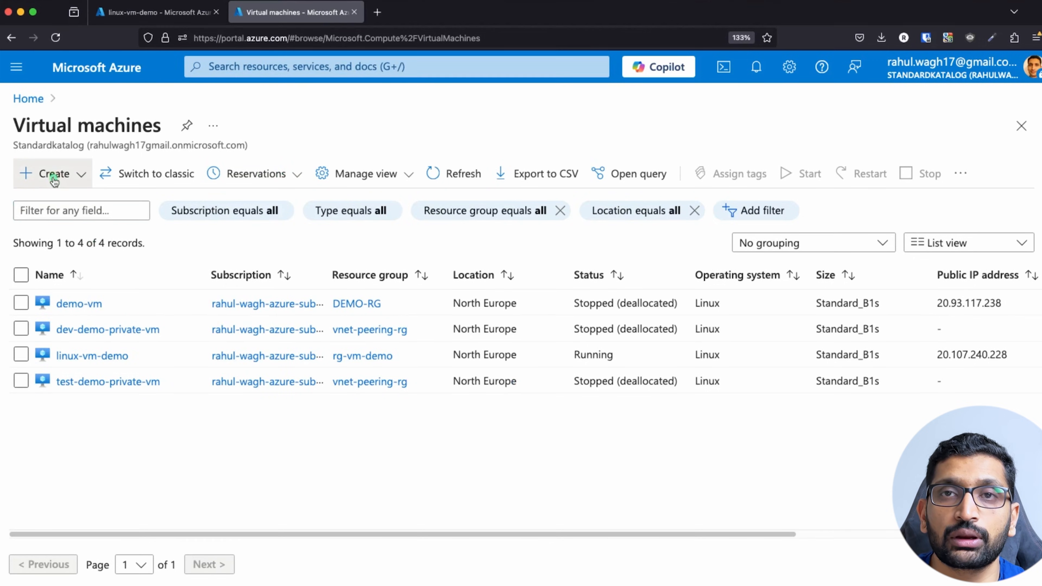
pyautogui.click(54, 173)
pyautogui.click(72, 219)
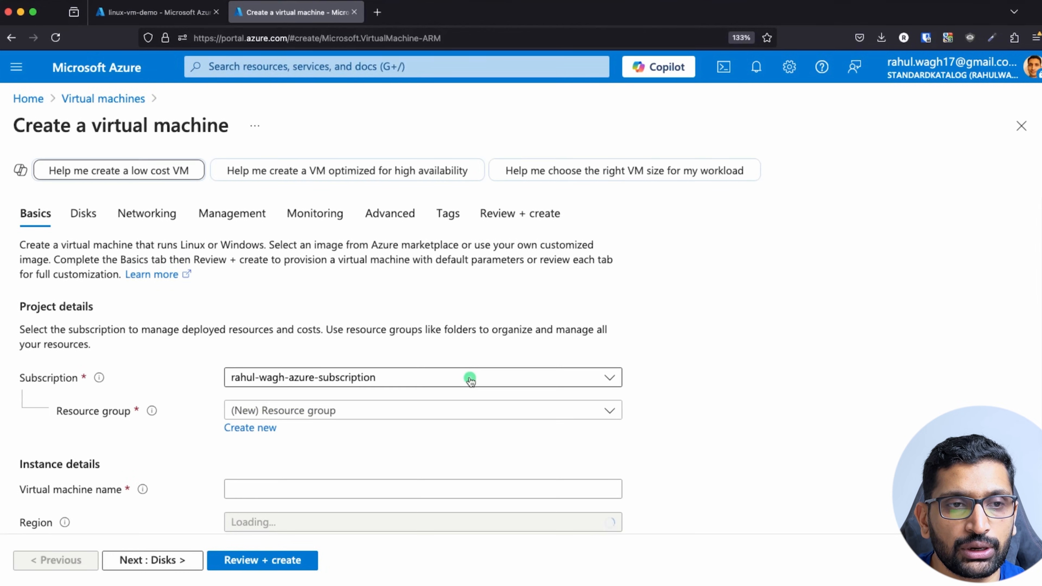
# Select rg-vm-demo as the new VM's resource group.
pyautogui.scroll(-2, 471, 381)
pyautogui.click(442, 335)
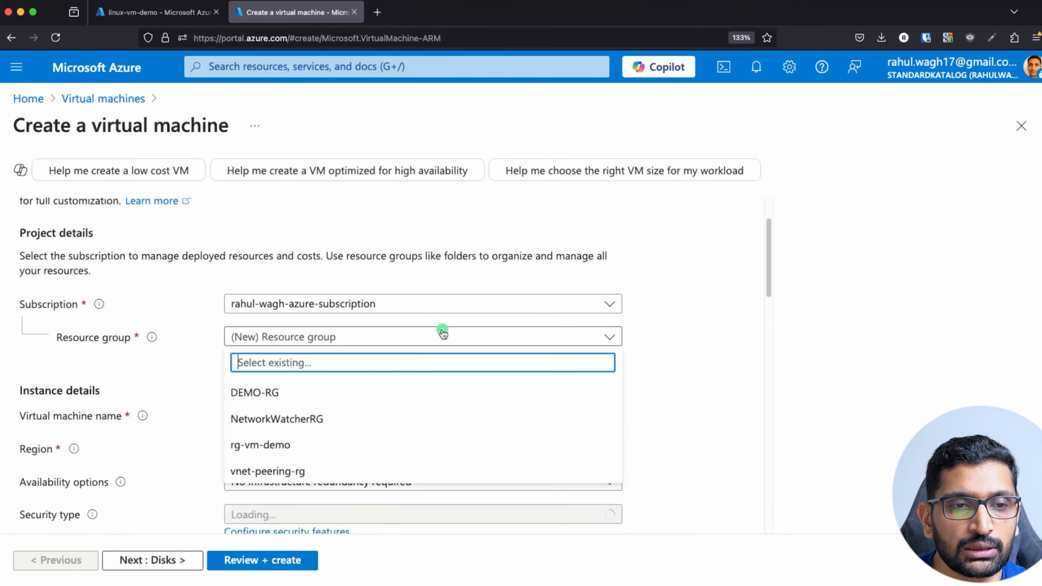
pyautogui.click(279, 444)
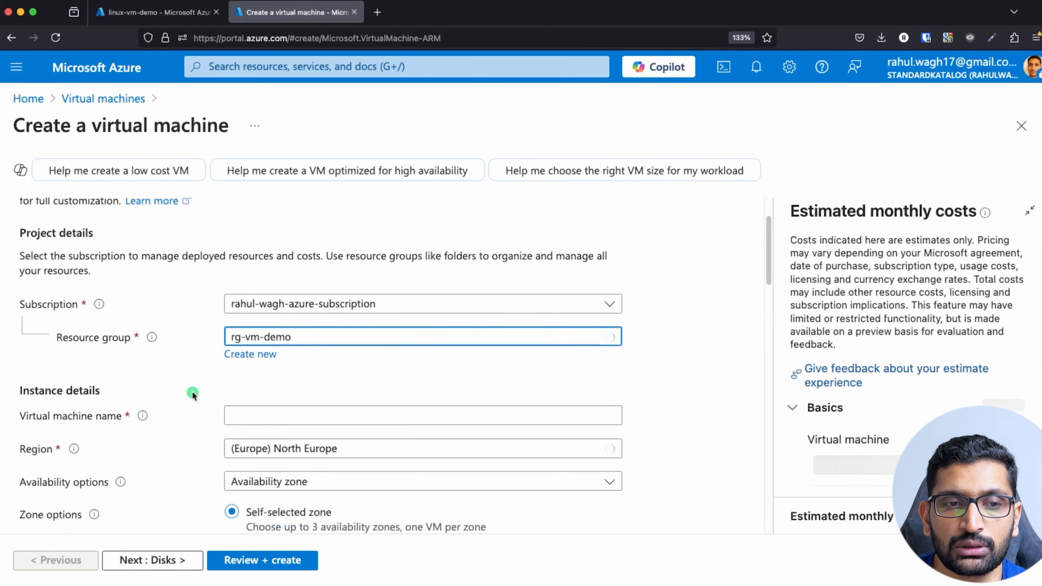
pyautogui.scroll(-2, 197, 392)
pyautogui.scroll(-4, 202, 387)
pyautogui.scroll(1, 202, 388)
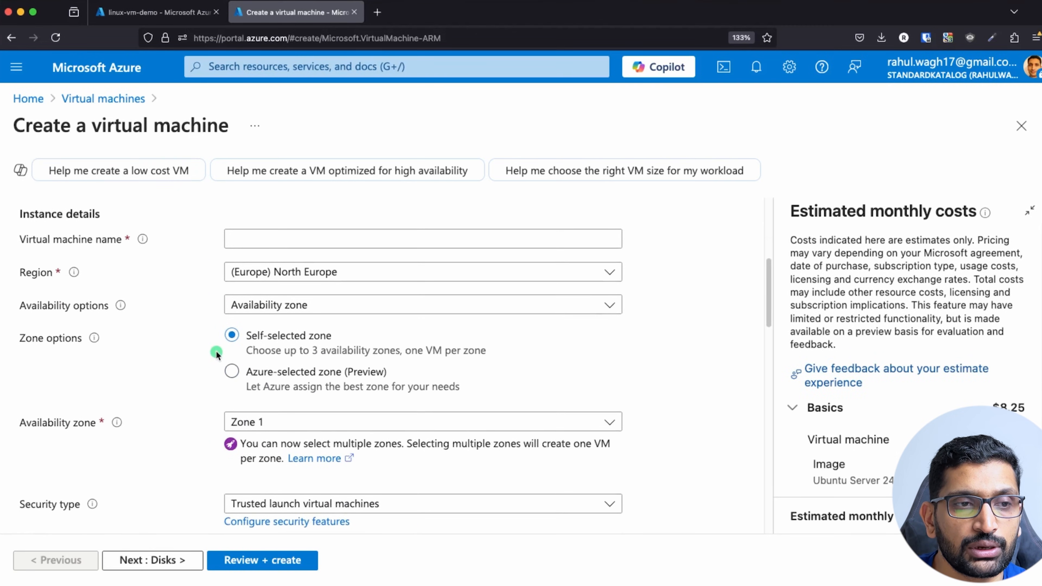
pyautogui.scroll(1, 215, 351)
# Name the VM windows-vm-demo and select the Windows 11 Pro, version 24H2 - x64 Gen2 image.
pyautogui.click(304, 272)
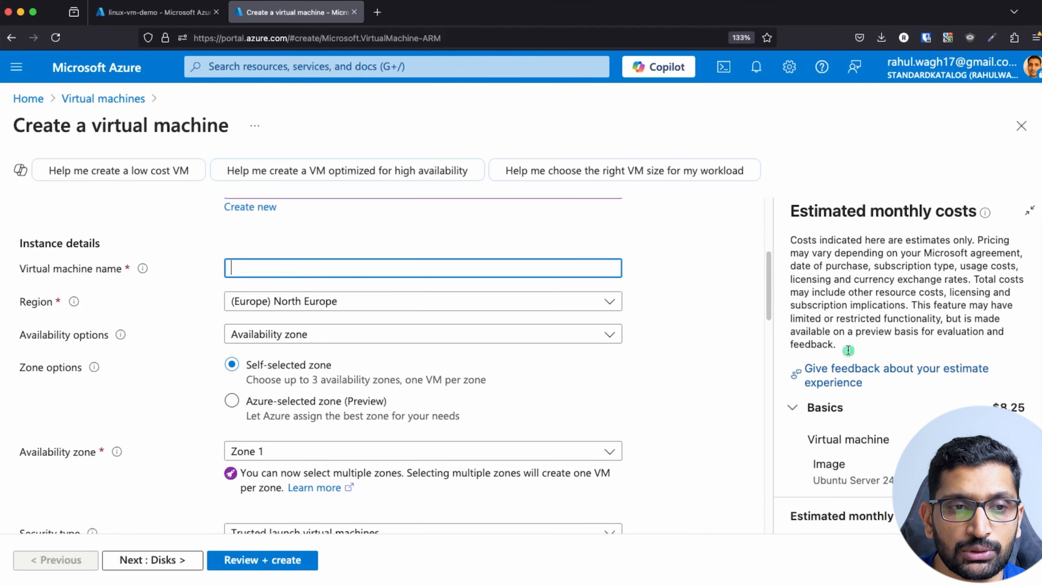
pyautogui.write('windows-')
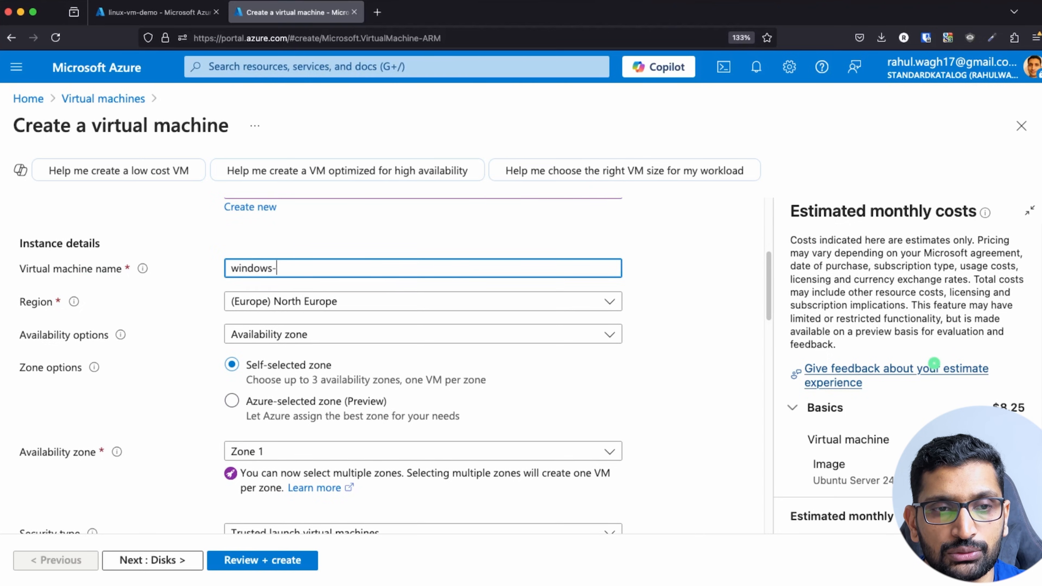
pyautogui.write('vm-demo')
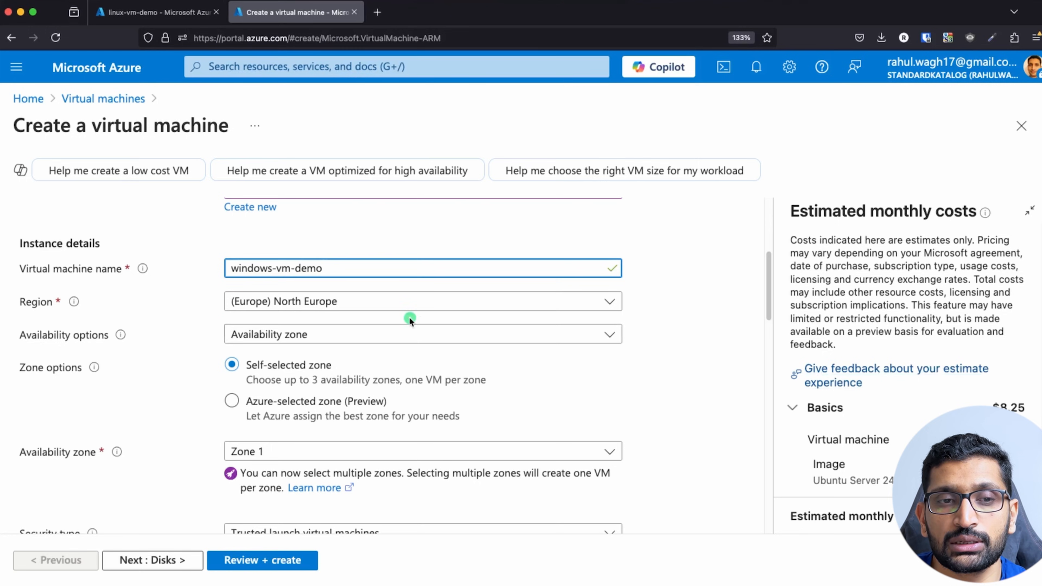
pyautogui.scroll(-2, 409, 317)
pyautogui.scroll(-4, 294, 301)
pyautogui.scroll(-2, 333, 318)
pyautogui.scroll(-1, 373, 320)
pyautogui.click(489, 364)
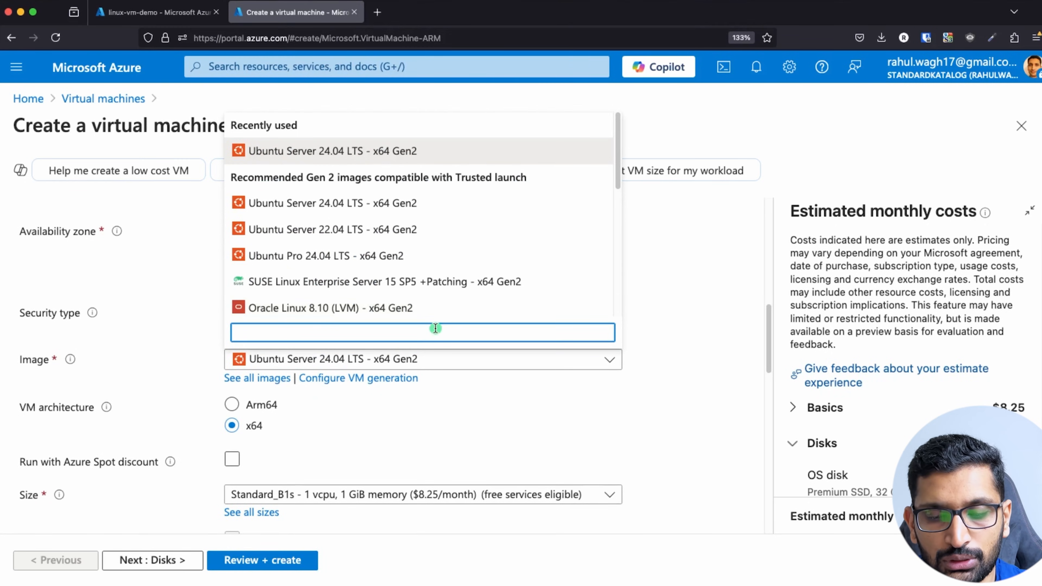
pyautogui.write('window')
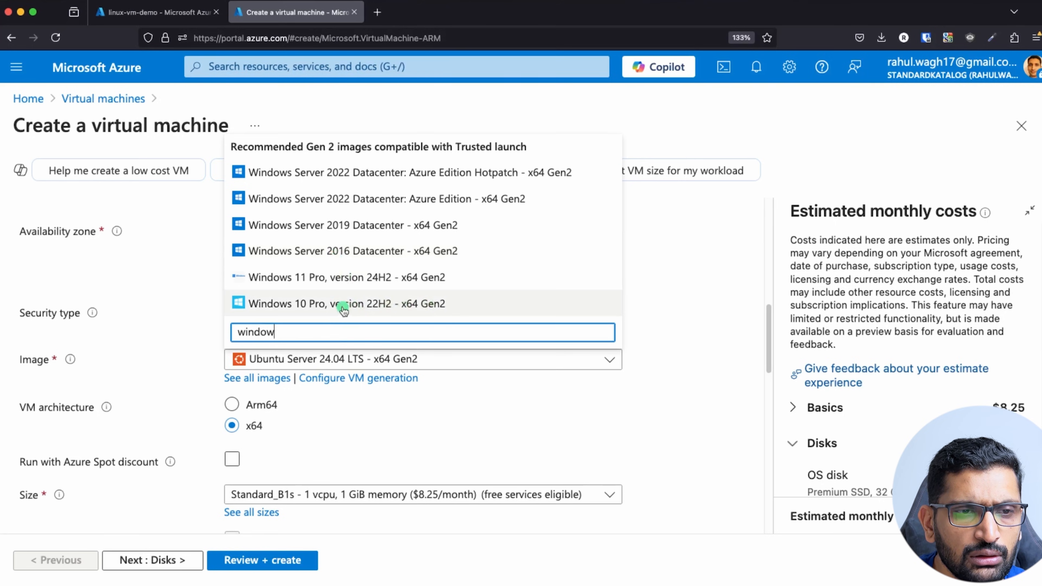
pyautogui.click(329, 284)
pyautogui.scroll(-5, 500, 421)
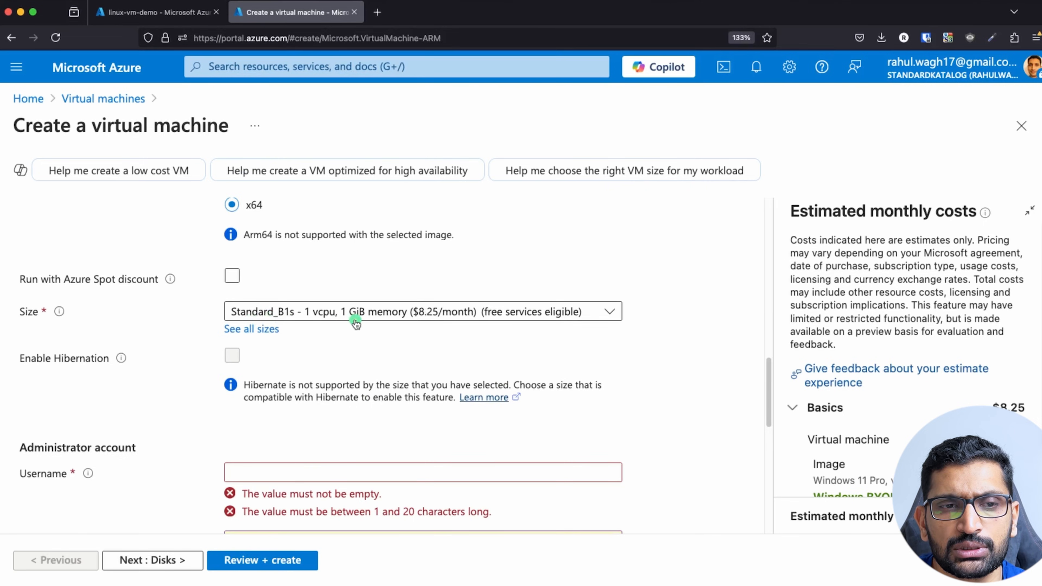
# Set the administrator username to azureuser.
pyautogui.scroll(-3, 407, 361)
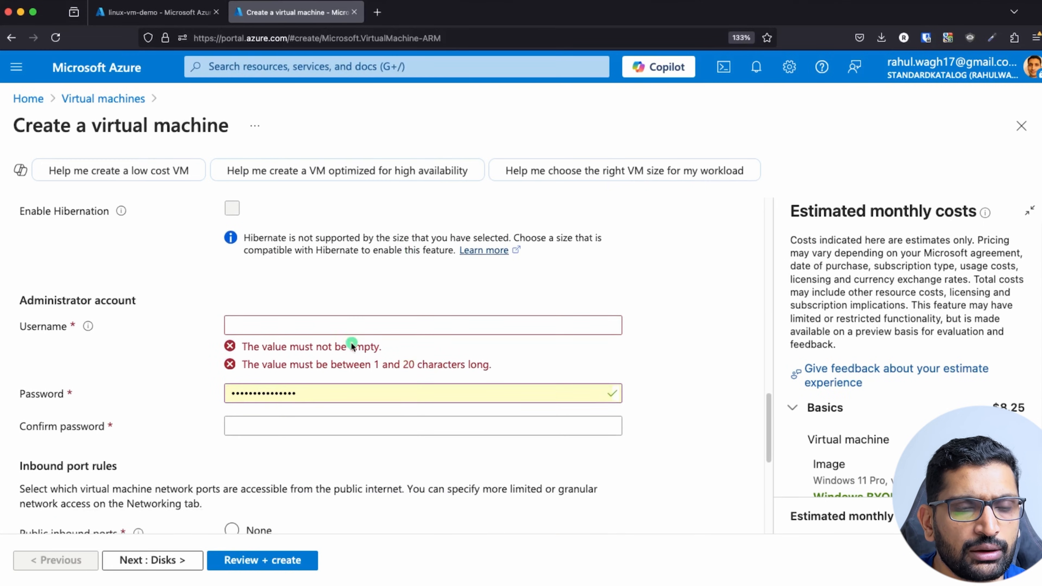
pyautogui.click(304, 324)
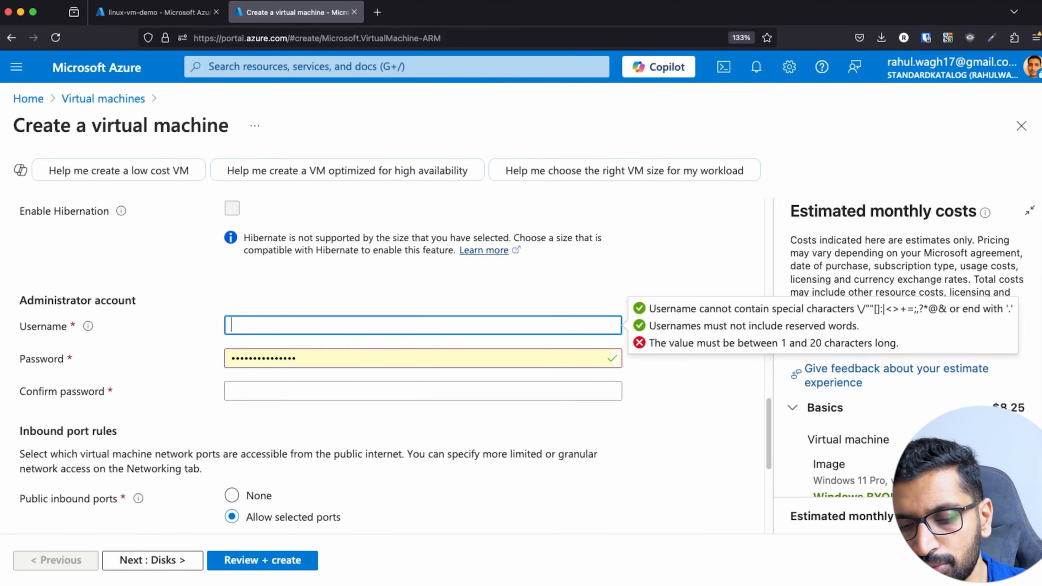
pyautogui.write('azureuser')
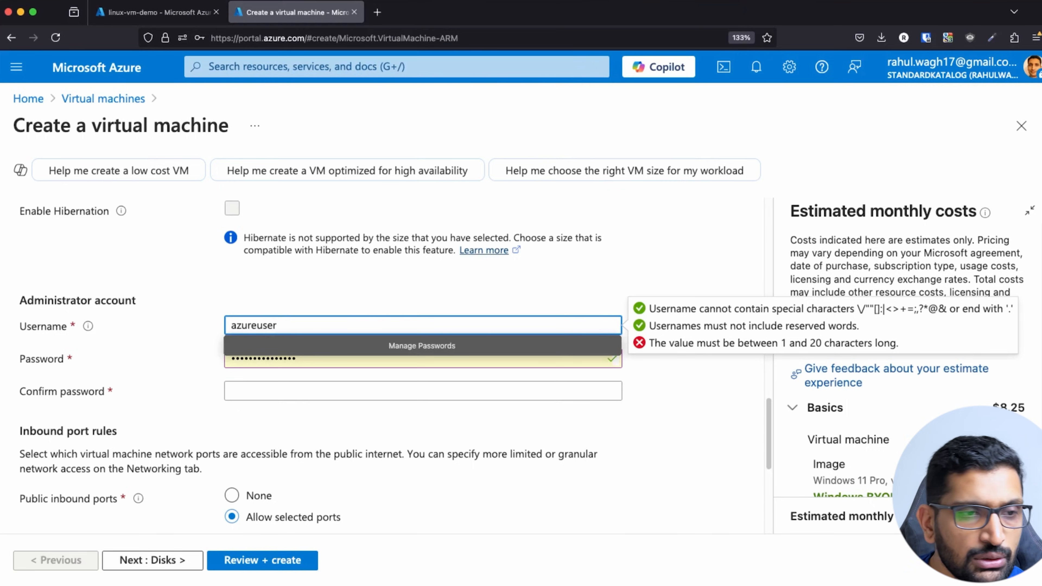
pyautogui.click(436, 305)
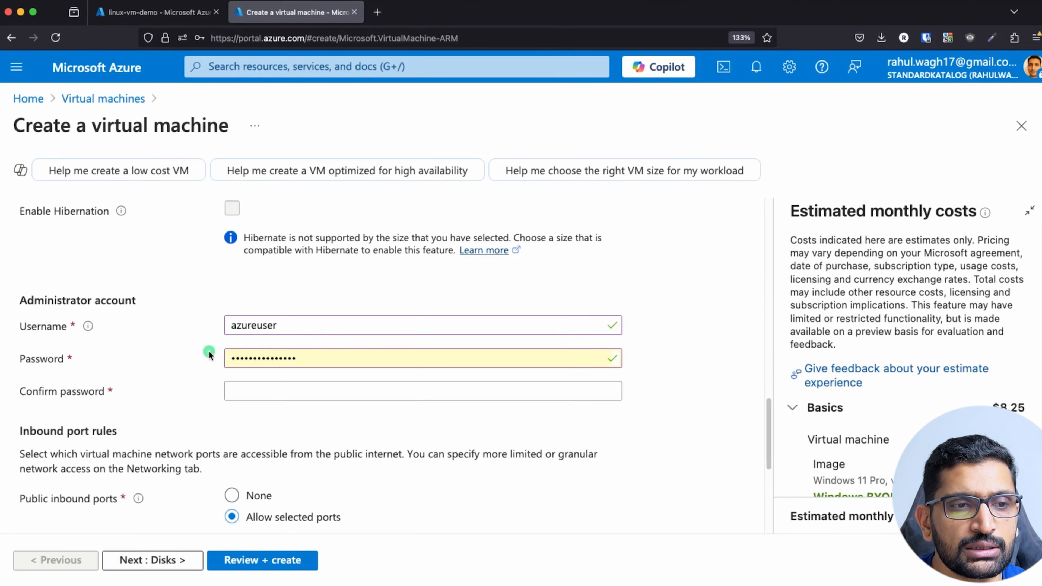
pyautogui.scroll(-6, 158, 353)
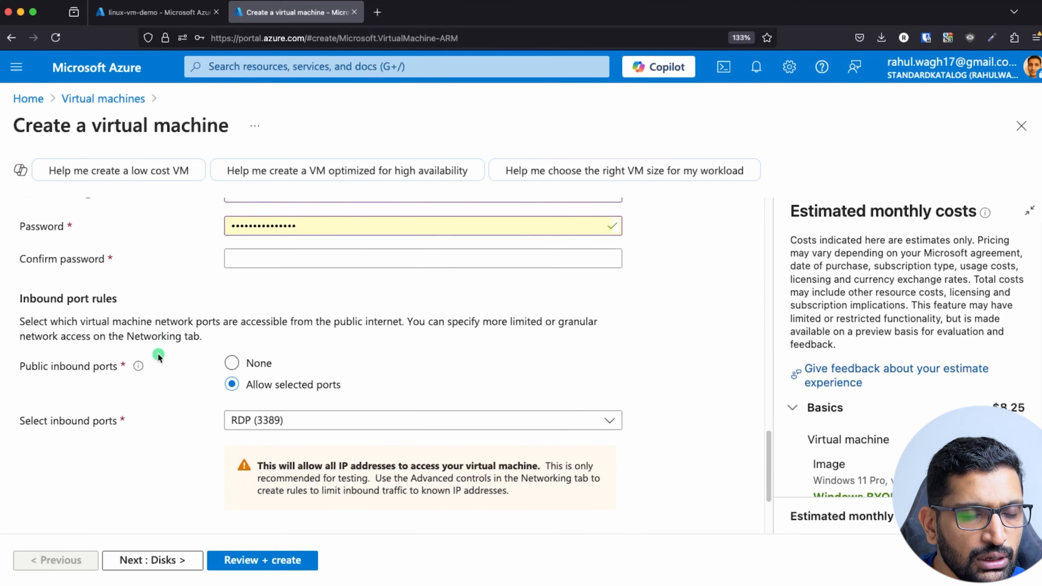
pyautogui.scroll(5, 158, 354)
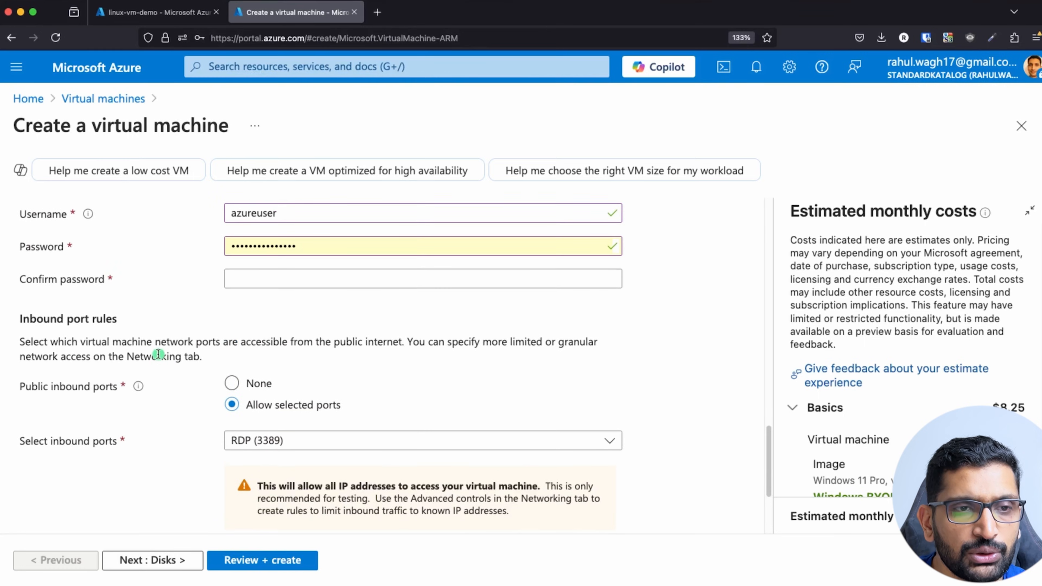
pyautogui.scroll(1, 158, 354)
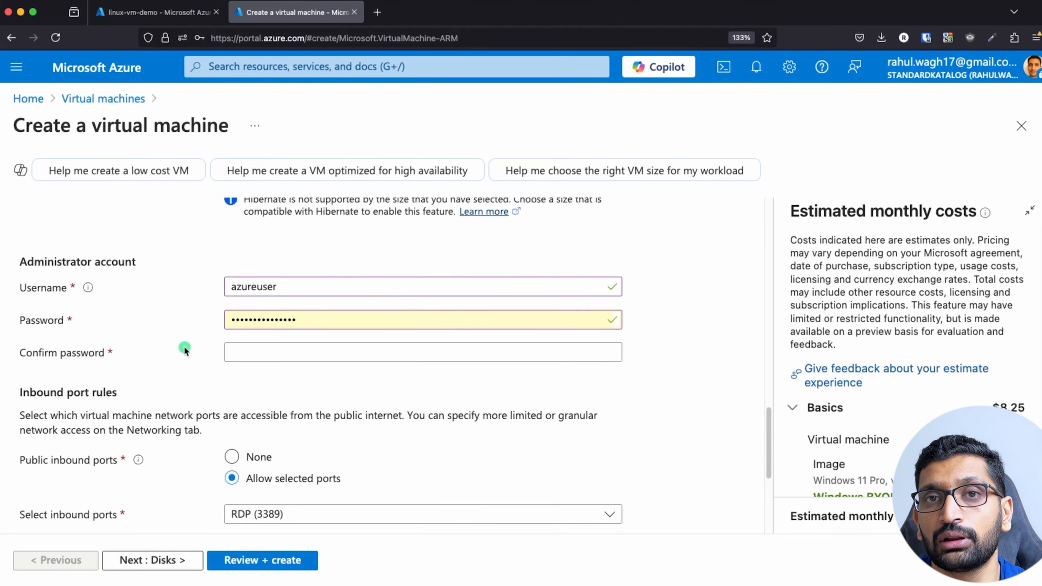
# Enter a valid administrator password and confirm it in the Confirm password field.
pyautogui.doubleClick(335, 322)
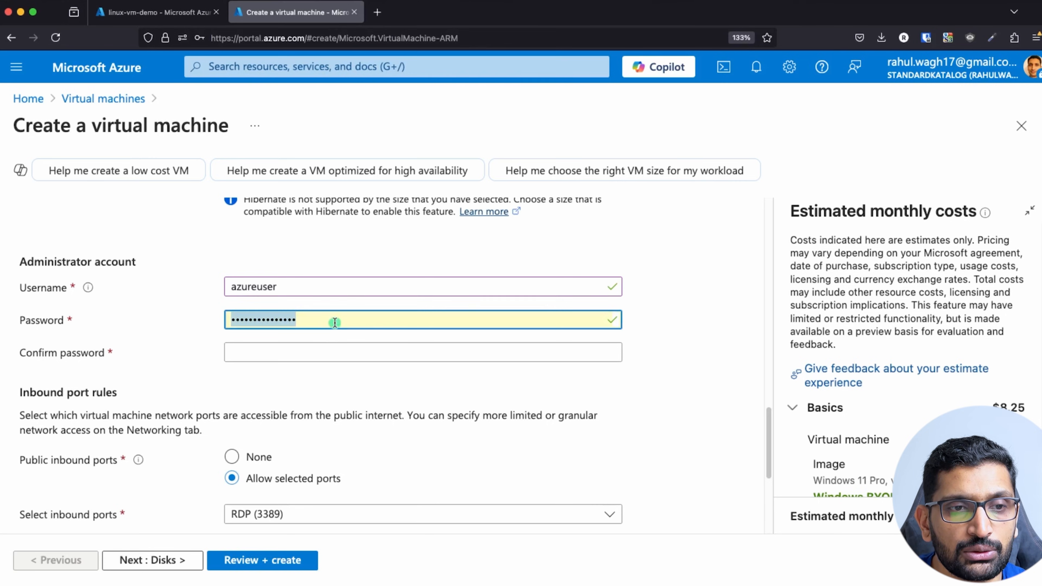
pyautogui.press('BackSpace')
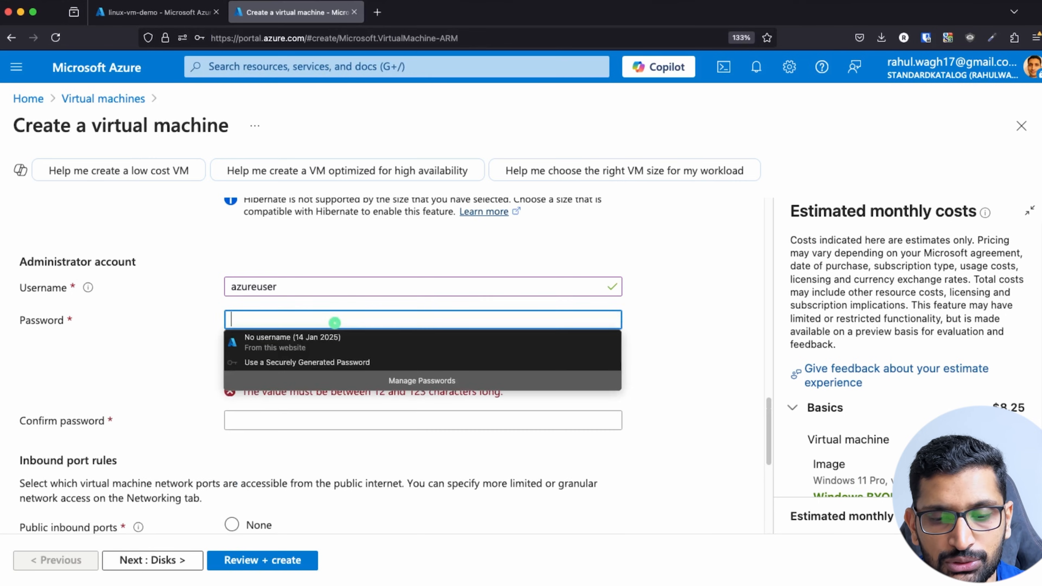
pyautogui.write('a')
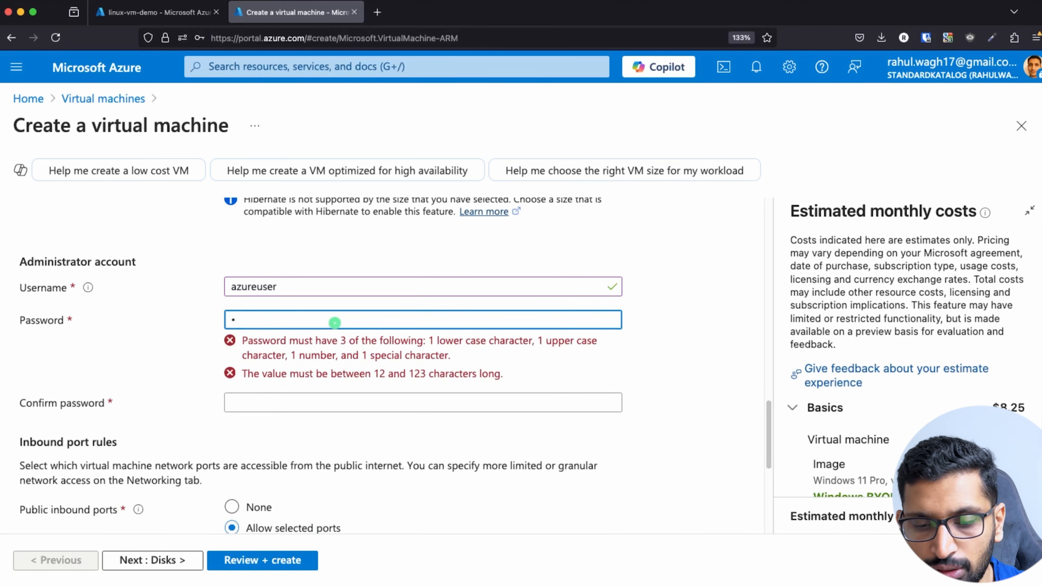
pyautogui.write('@')
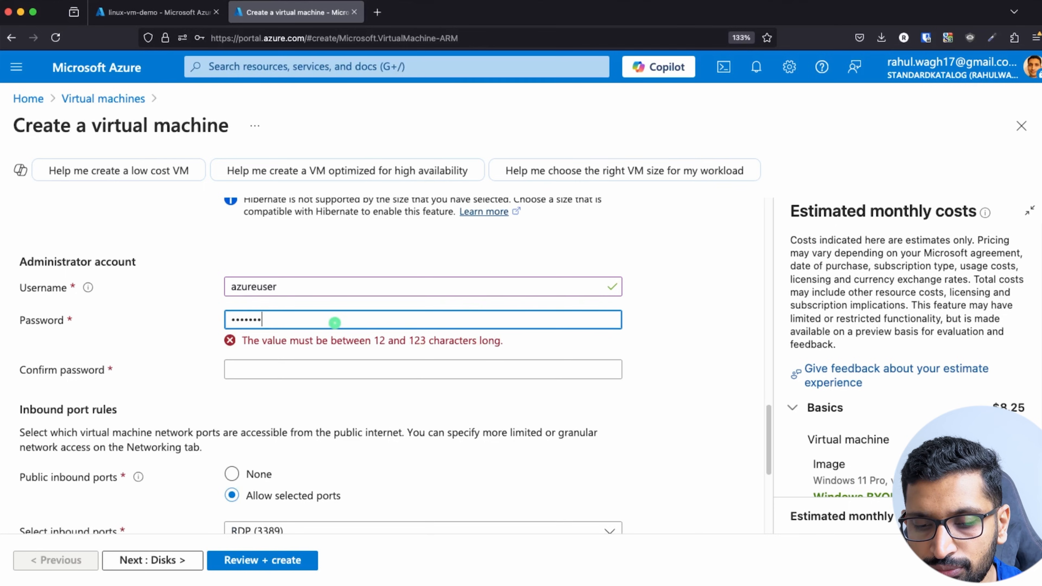
pyautogui.write('1')
pyautogui.press('Tab')
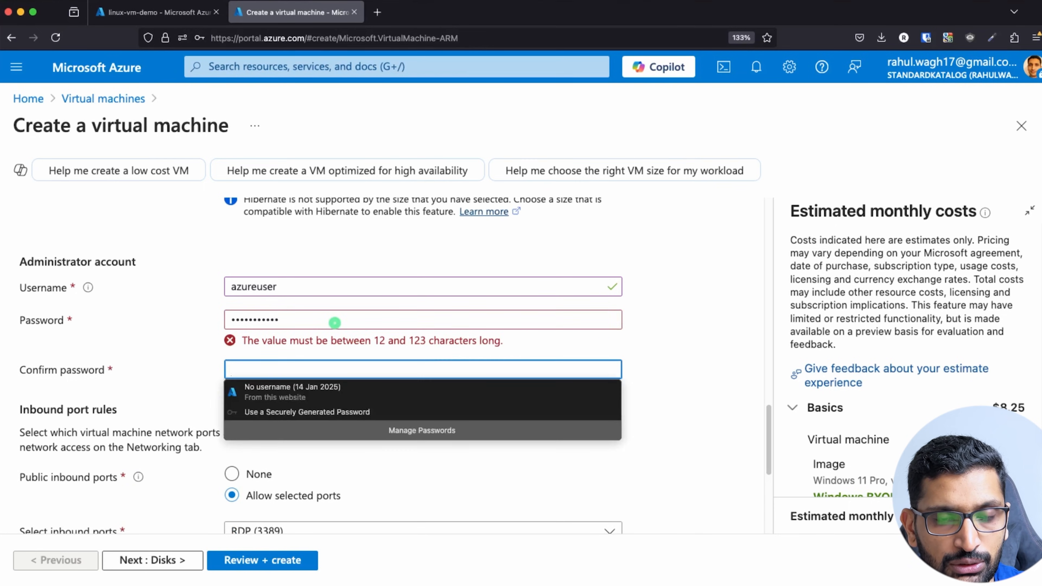
pyautogui.doubleClick(334, 322)
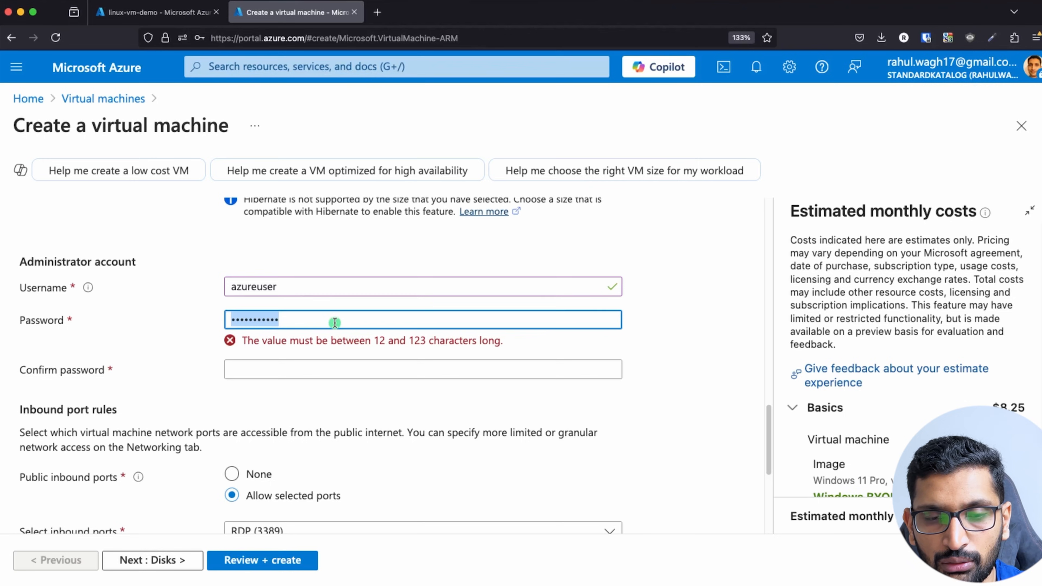
pyautogui.press('BackSpace')
pyautogui.write('•')
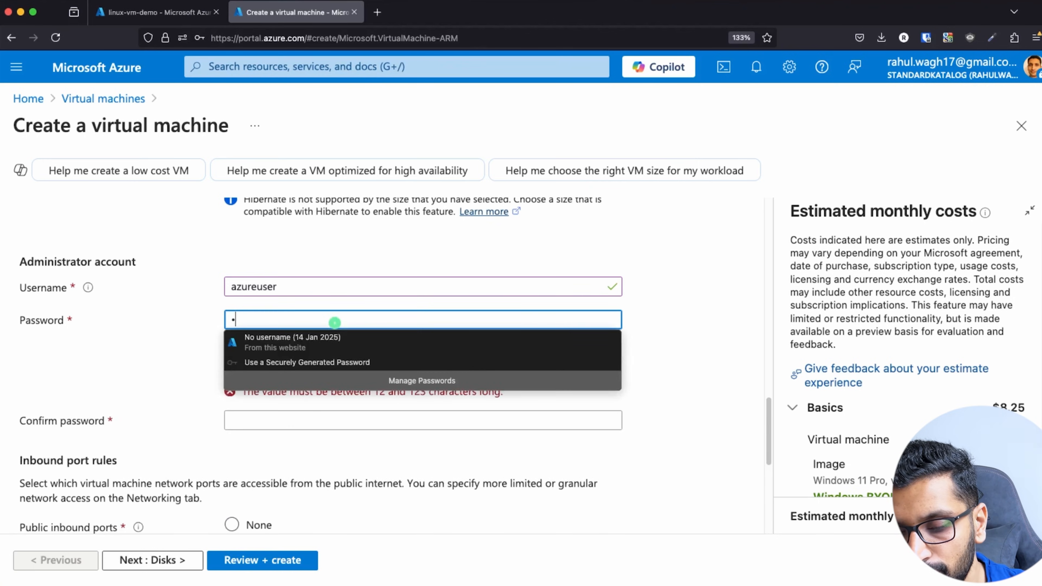
pyautogui.write('•••••')
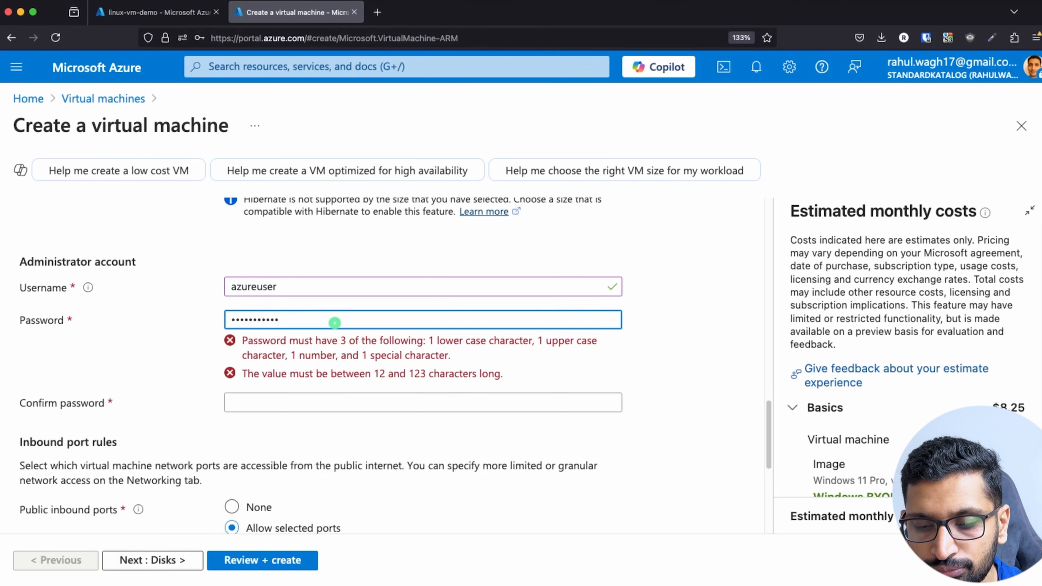
pyautogui.write('•')
pyautogui.press('BackSpace')
pyautogui.press('BackSpace')
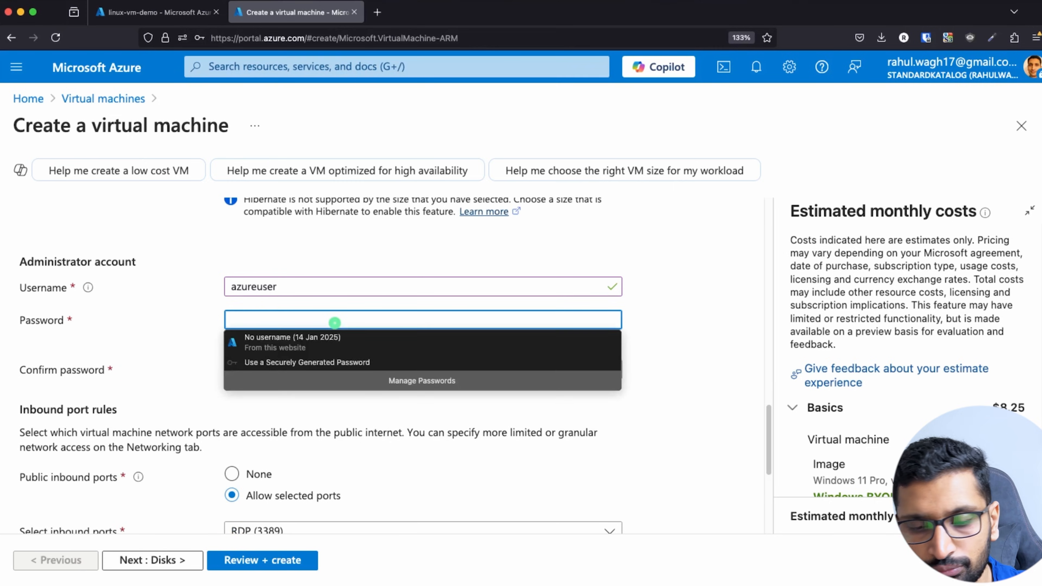
pyautogui.write('•••••')
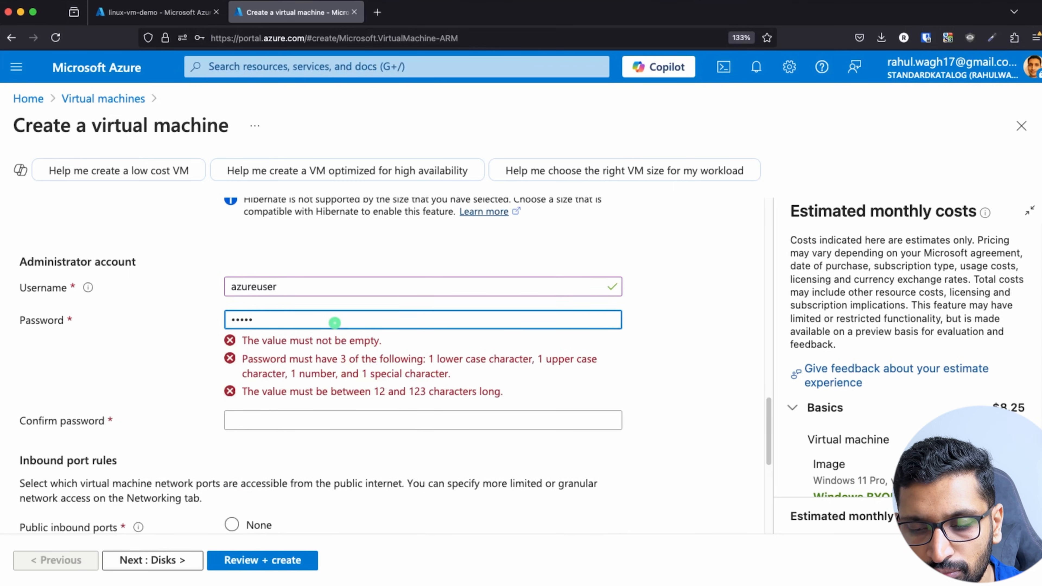
pyautogui.write('•')
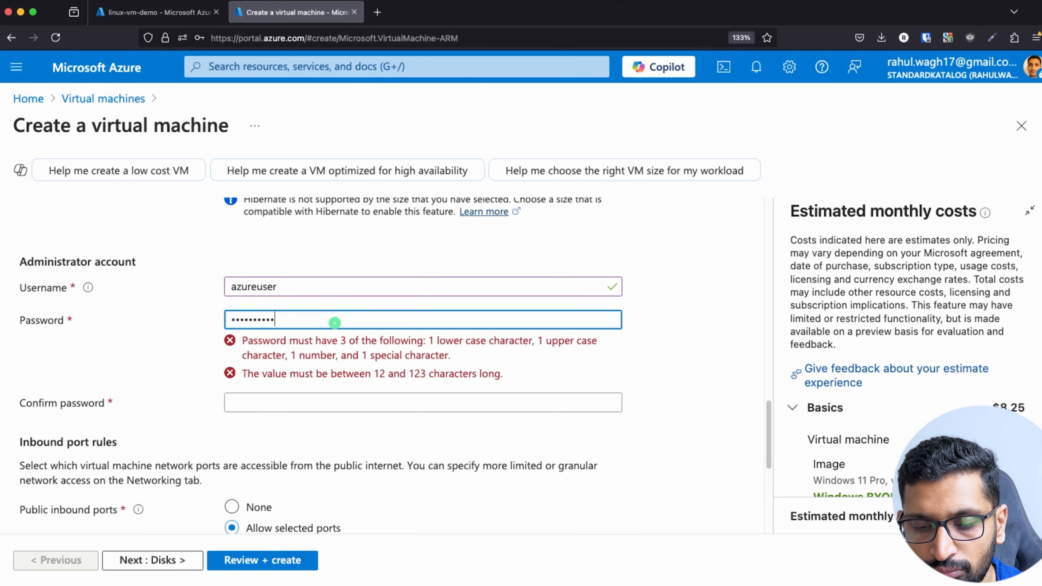
pyautogui.press('Tab')
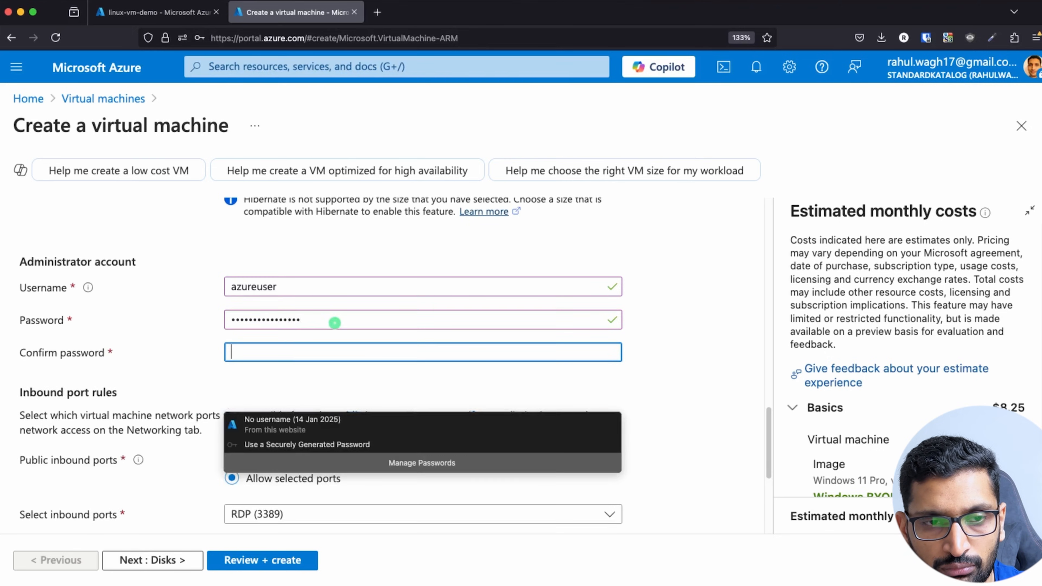
pyautogui.write('•')
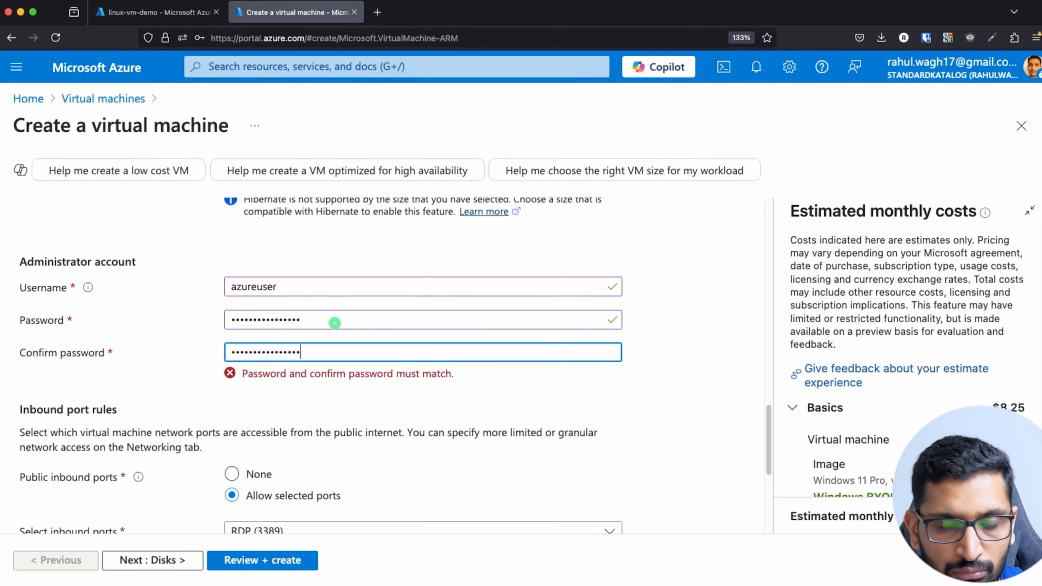
pyautogui.click(323, 364)
# Switch to the slide comparing Windows RDP port 3389 with Linux SSH port 22.
pyautogui.scroll(-3, 317, 401)
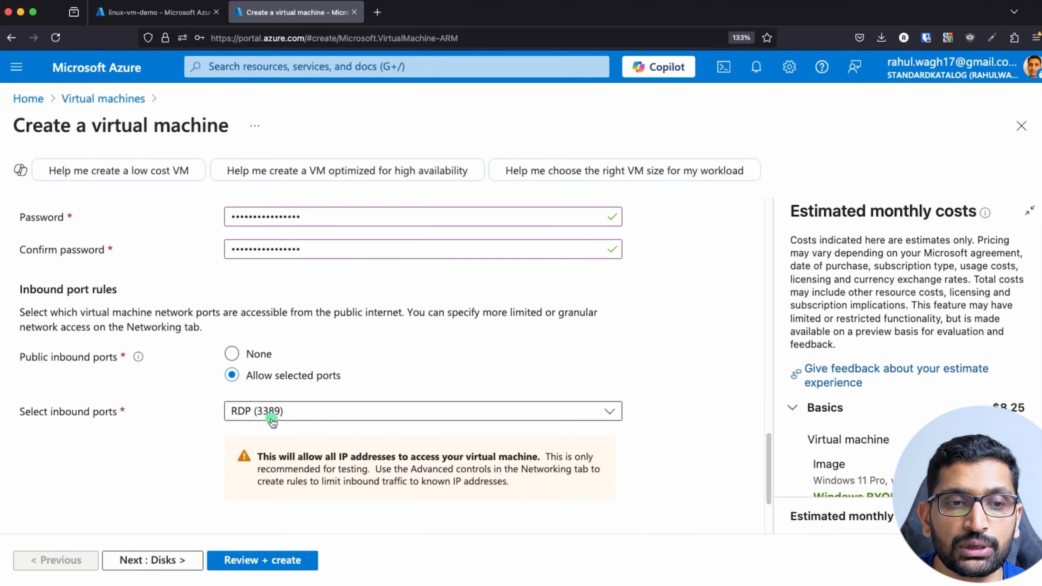
pyautogui.press('super+Tab')
pyautogui.press('super+Tab')
pyautogui.press('super+Tab')
pyautogui.press('super+Tab')
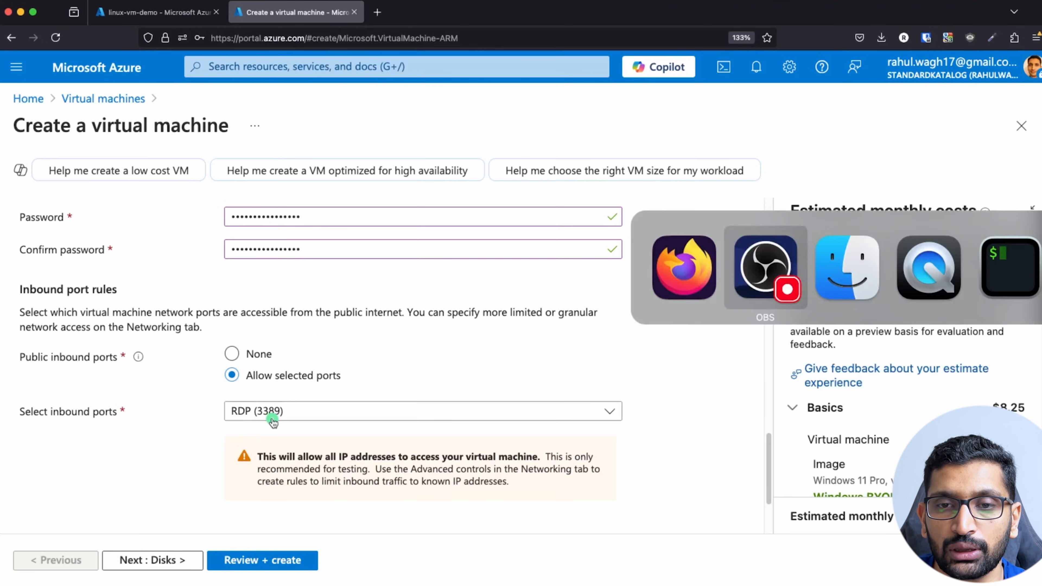
pyautogui.press('super+Tab')
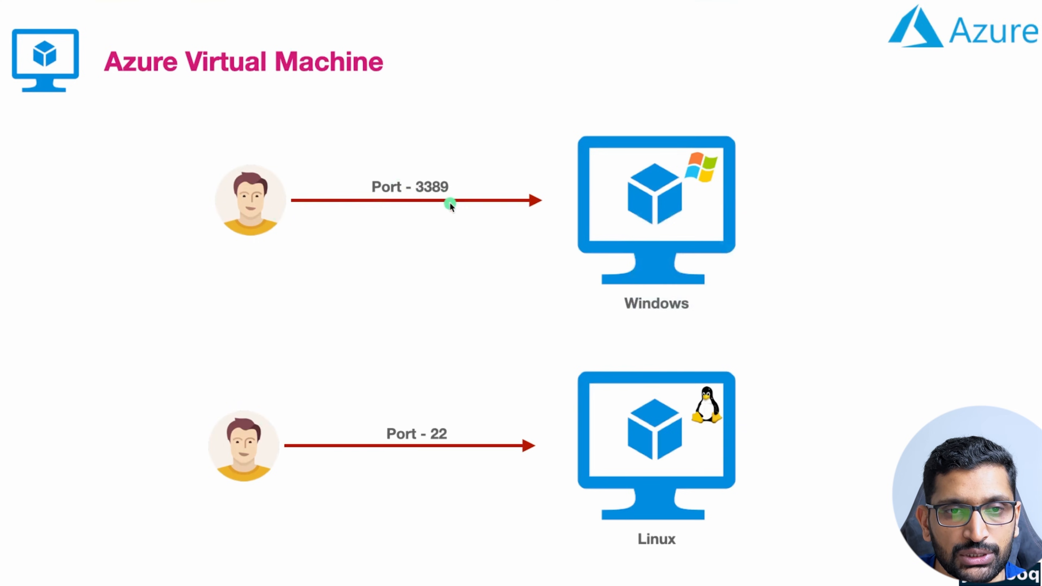
# Back in the wizard, keep the default 127 GiB OS disk and advance to Networking.
pyautogui.press('super+Tab')
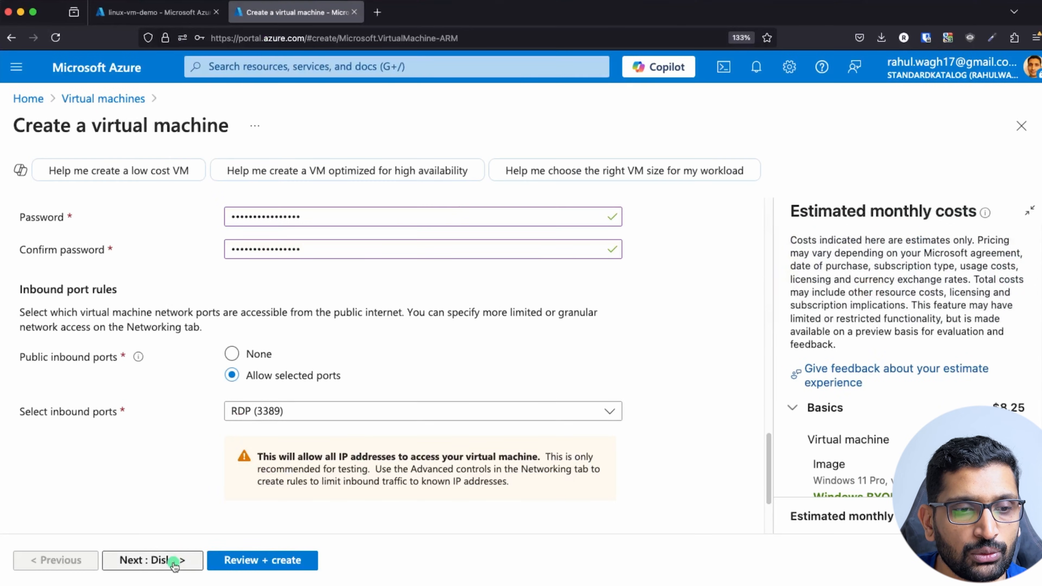
pyautogui.click(173, 560)
pyautogui.scroll(-3, 186, 414)
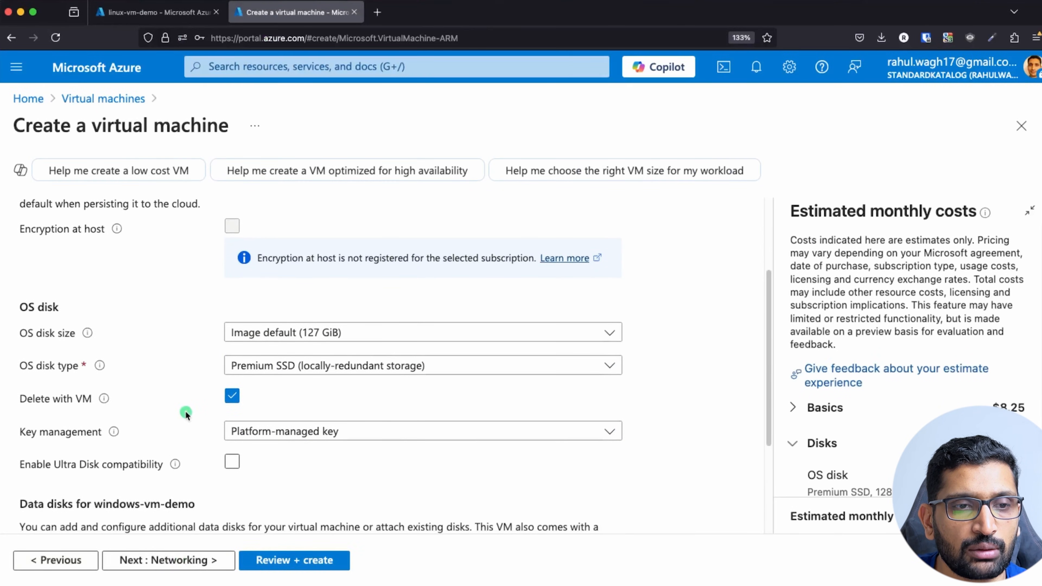
pyautogui.click(326, 334)
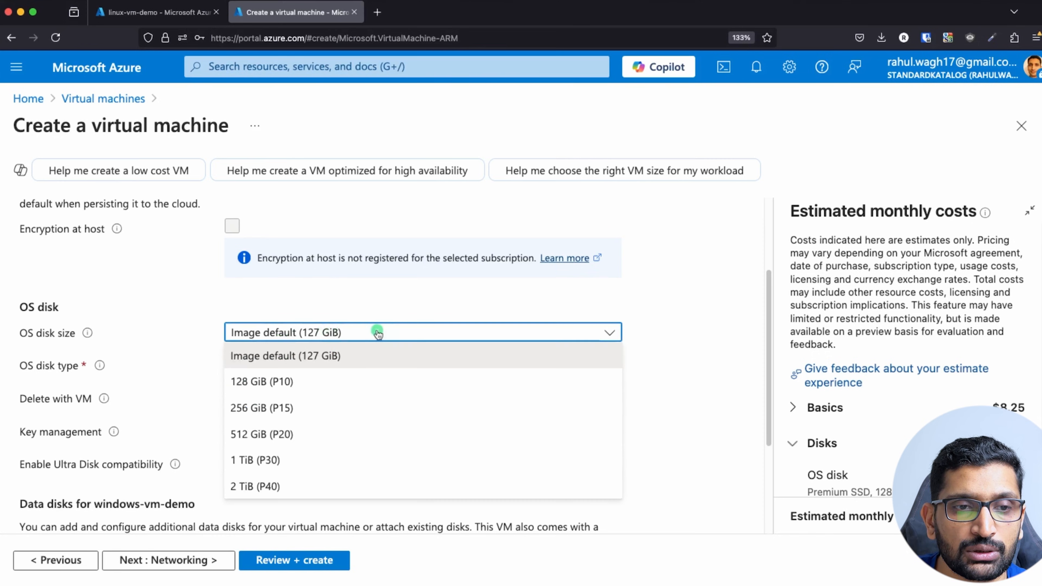
pyautogui.click(196, 297)
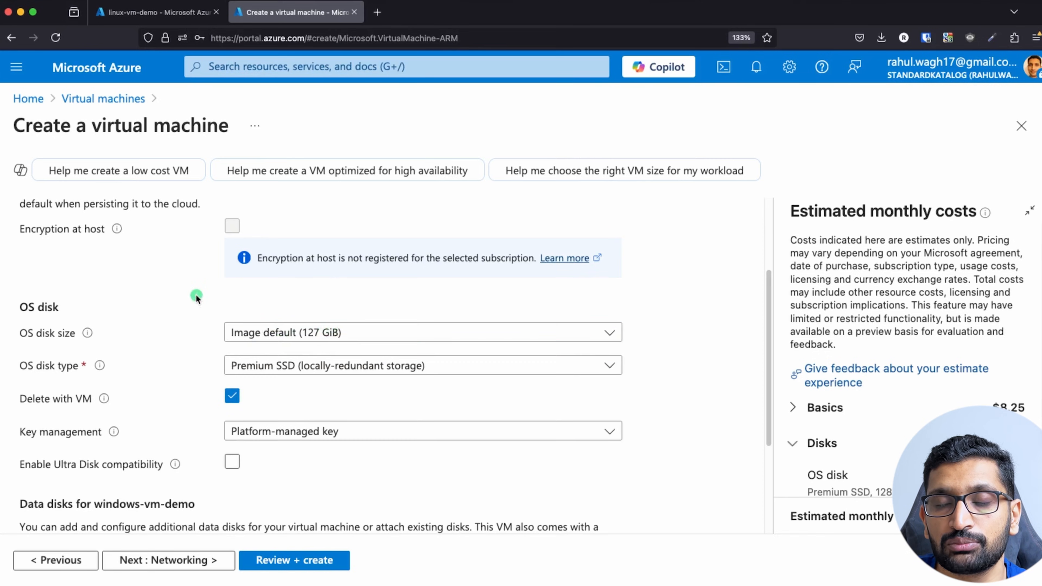
pyautogui.scroll(-3, 196, 296)
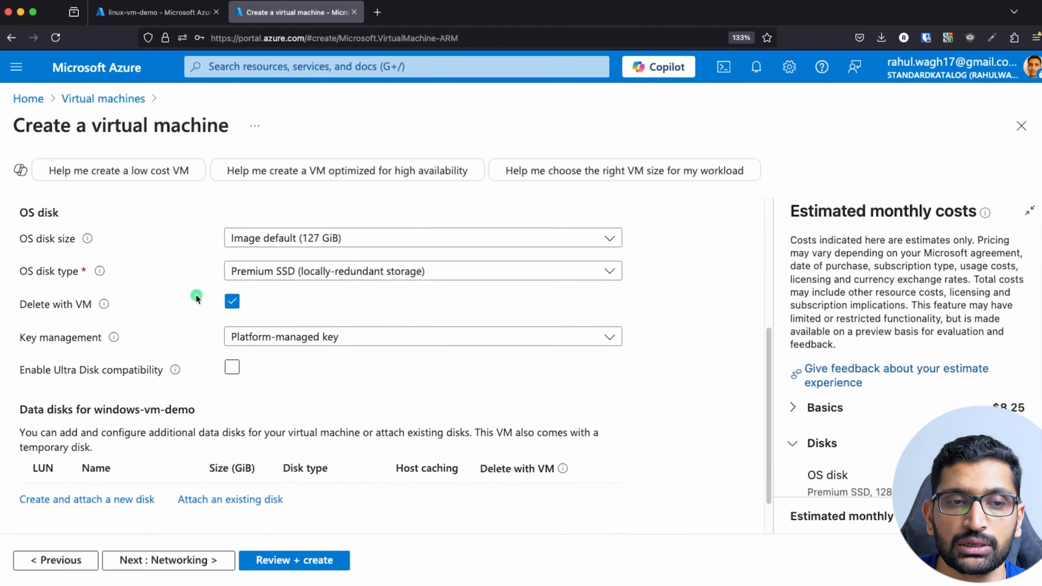
pyautogui.scroll(-2, 197, 296)
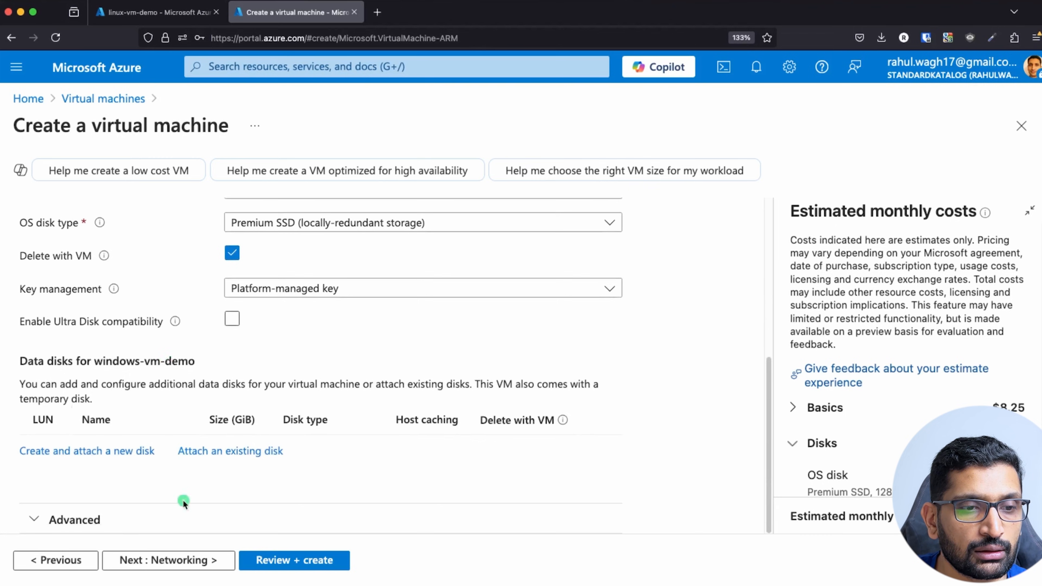
pyautogui.click(177, 561)
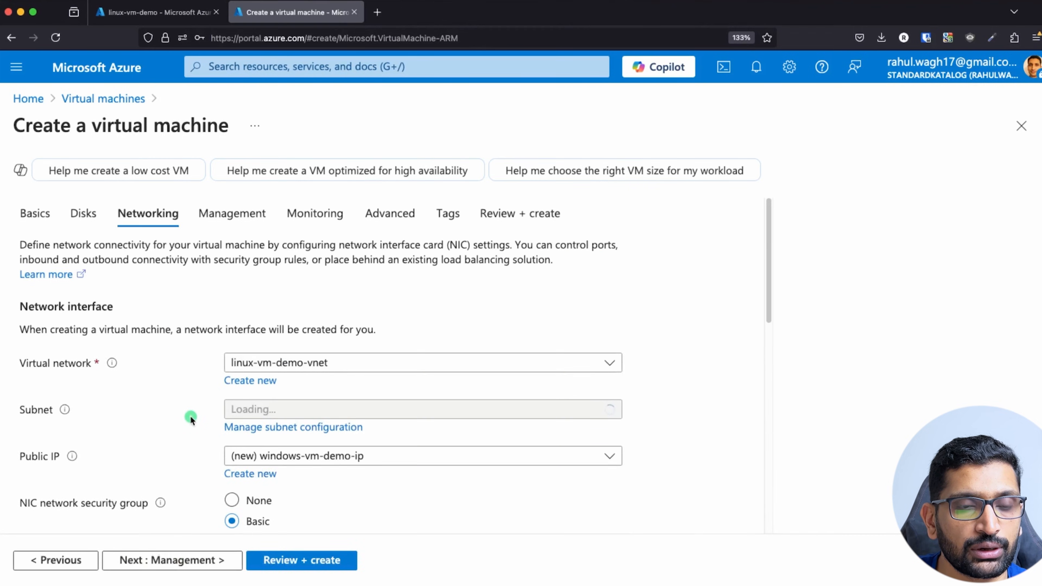
# Review the networking settings, leaving the new public IP windows-vm-demo-ip unchanged.
pyautogui.scroll(-5, 188, 427)
pyautogui.scroll(2, 191, 419)
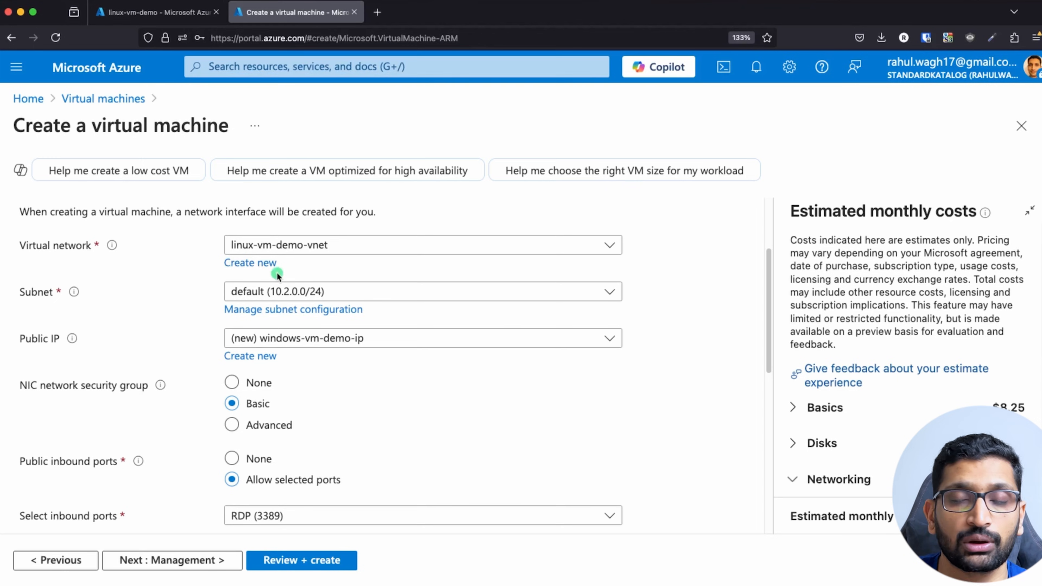
pyautogui.scroll(-3, 174, 337)
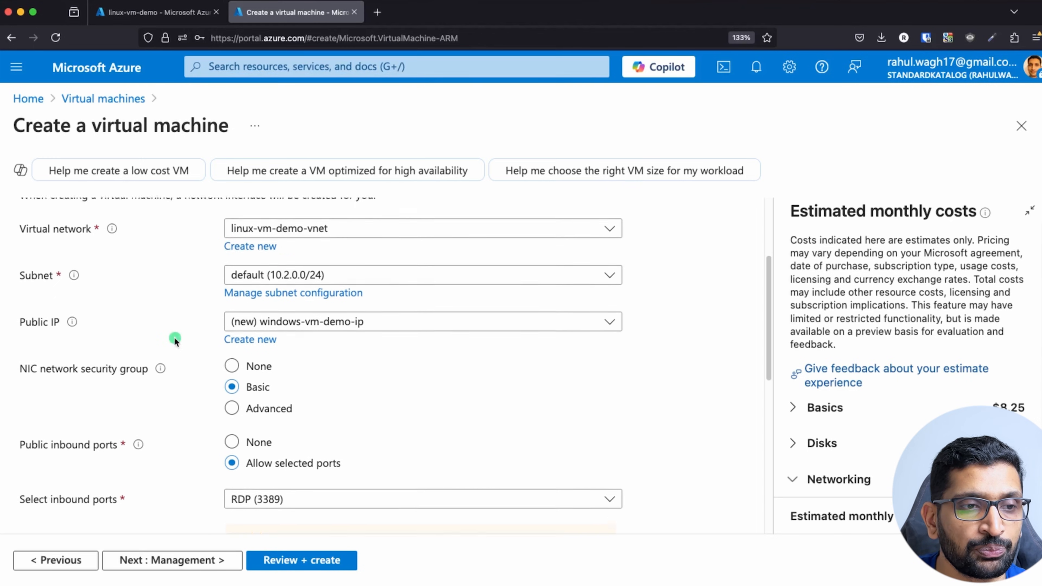
pyautogui.click(335, 283)
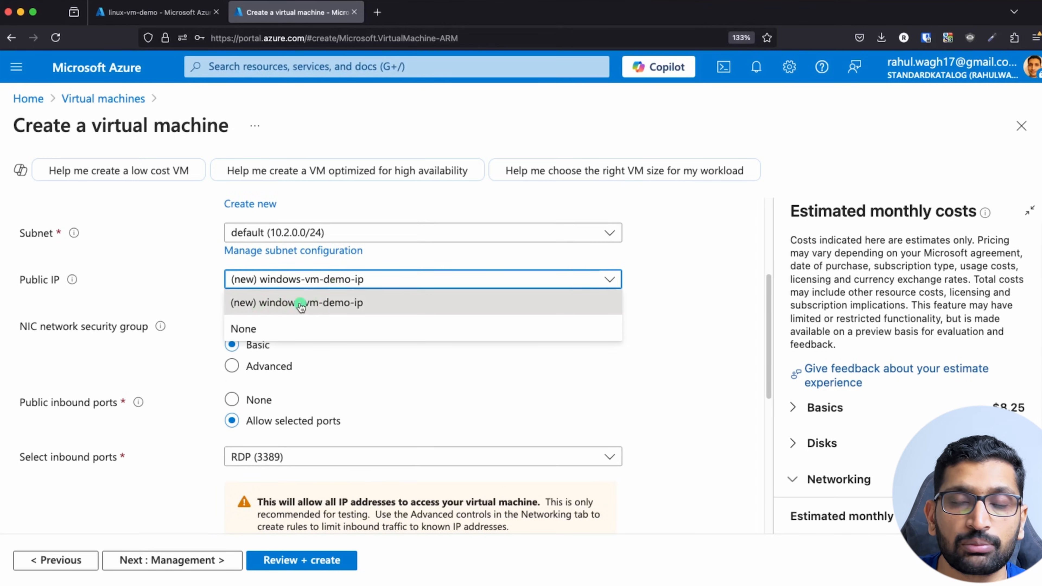
pyautogui.click(145, 290)
pyautogui.scroll(-5, 180, 300)
pyautogui.scroll(-4, 180, 299)
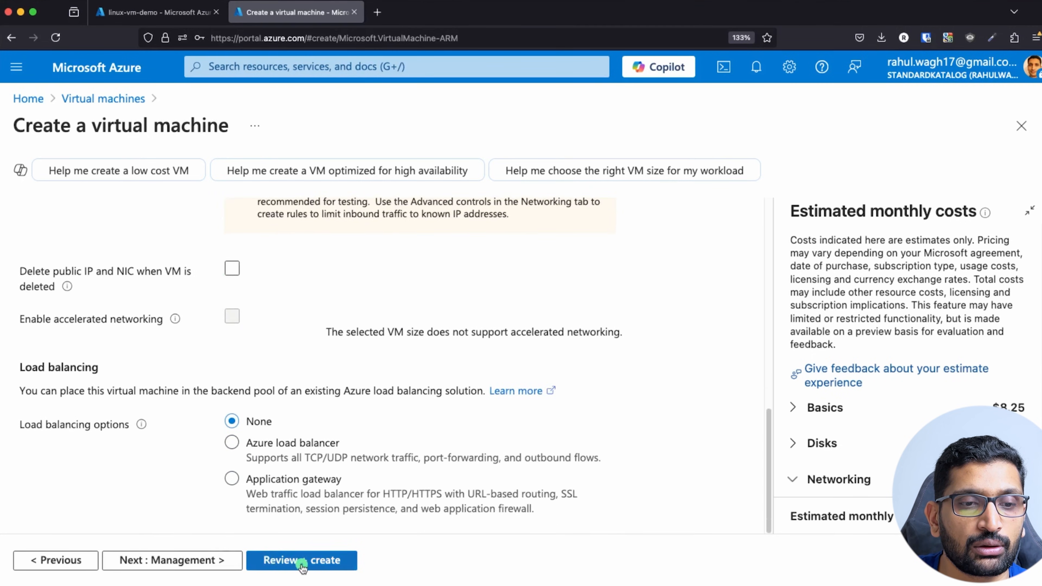
# Advance through Management, Monitoring, Advanced and Tags with defaults, then submit Create.
pyautogui.click(214, 561)
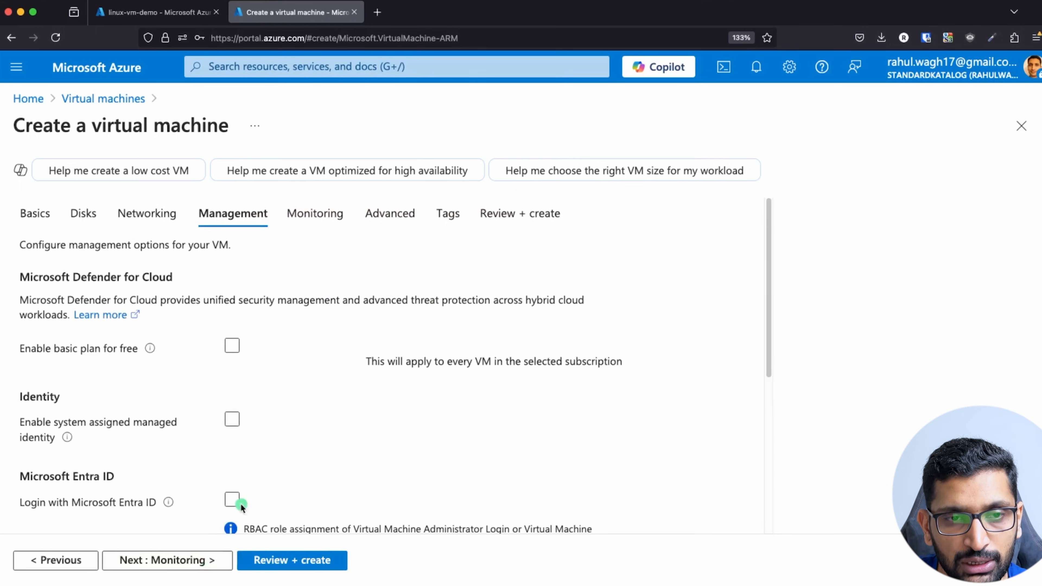
pyautogui.scroll(-8, 302, 498)
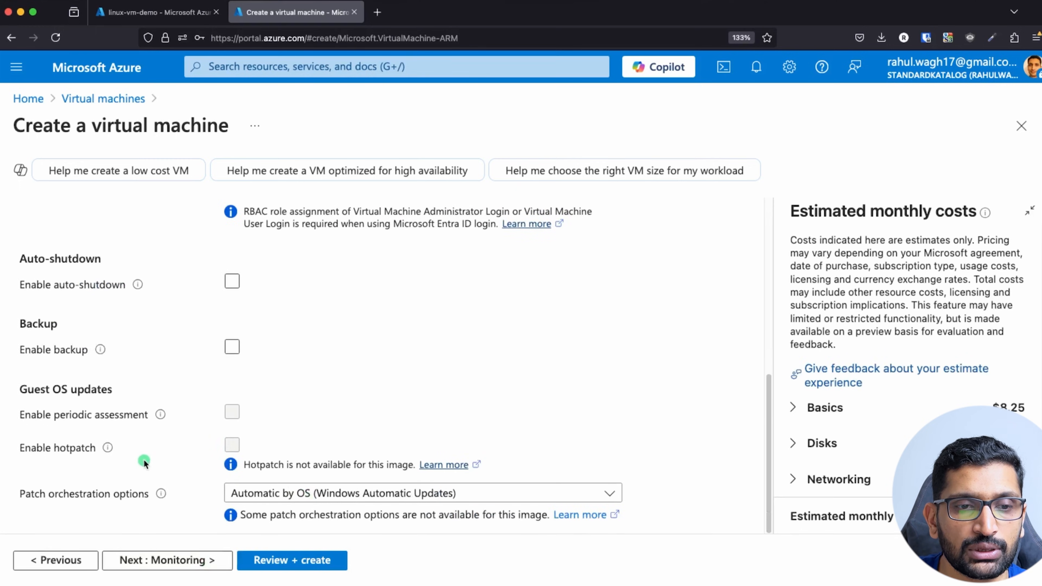
pyautogui.click(189, 561)
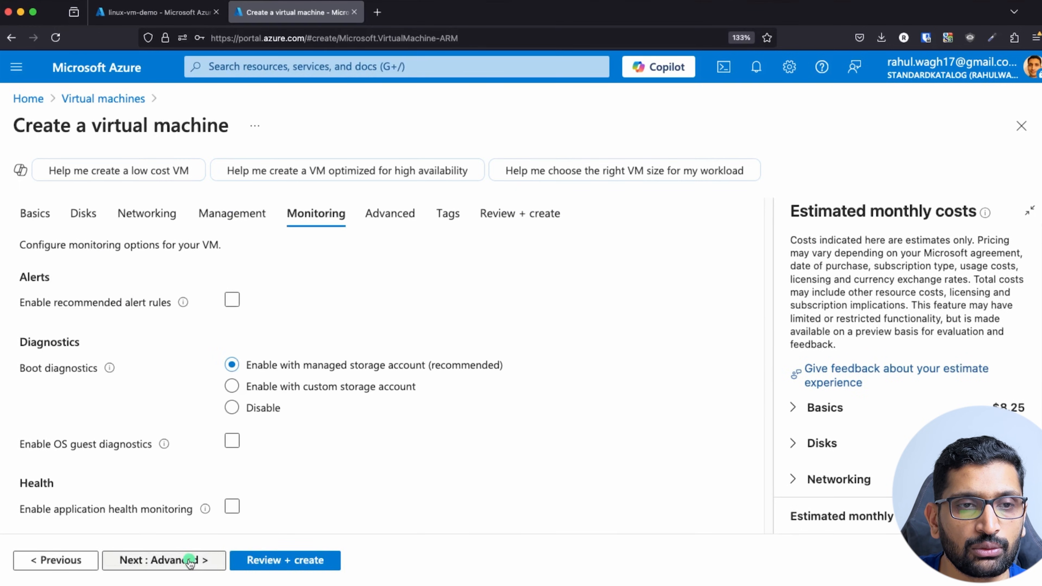
pyautogui.click(173, 560)
pyautogui.scroll(-5, 304, 472)
pyautogui.scroll(-10, 305, 473)
pyautogui.click(166, 561)
pyautogui.click(221, 560)
pyautogui.click(207, 559)
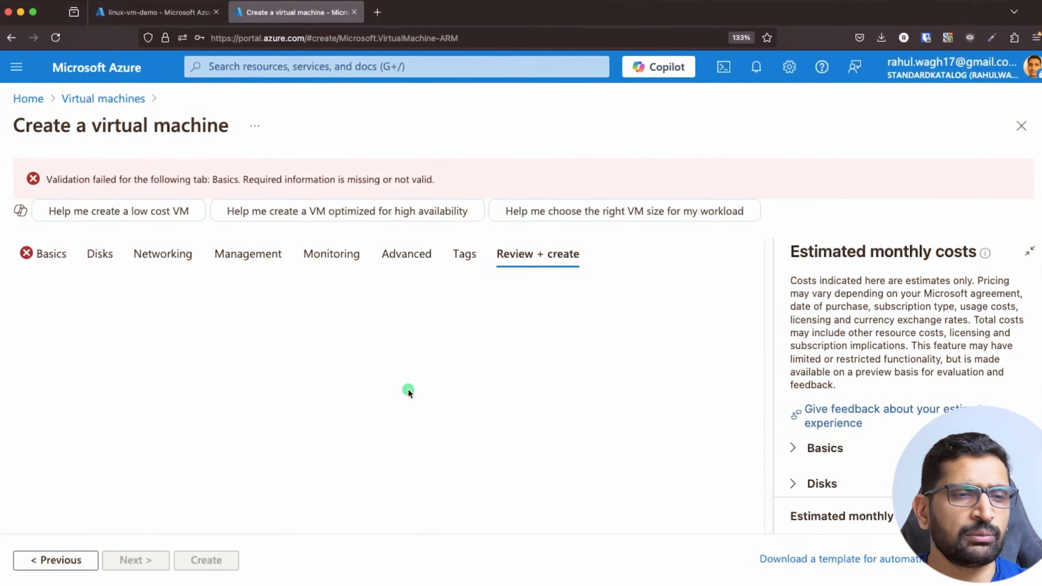
# Return to Basics, tick the Windows 10/11 multi-tenant licence confirmation, and re-run Review + create.
pyautogui.click(55, 562)
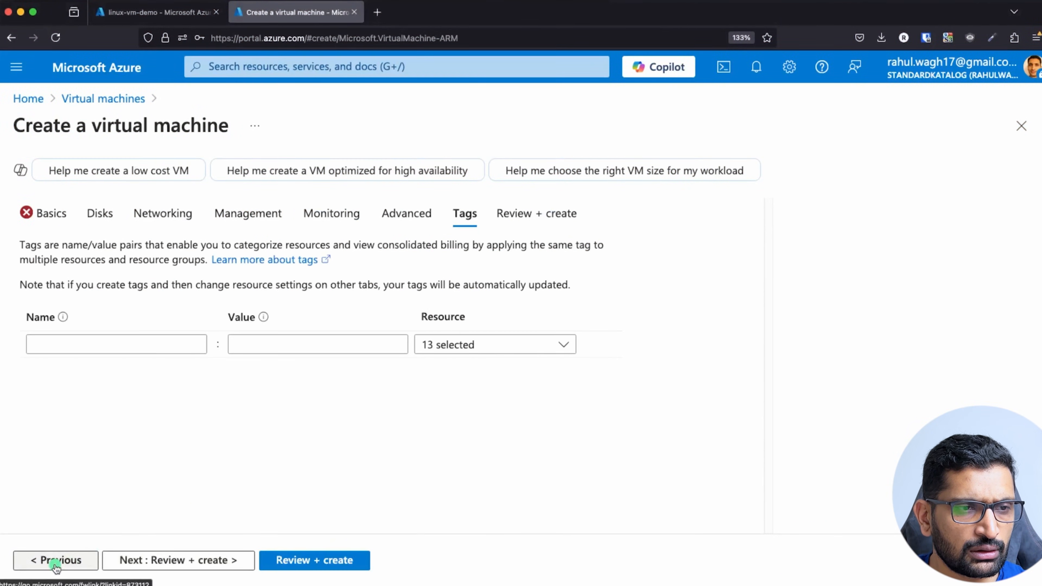
pyautogui.click(53, 561)
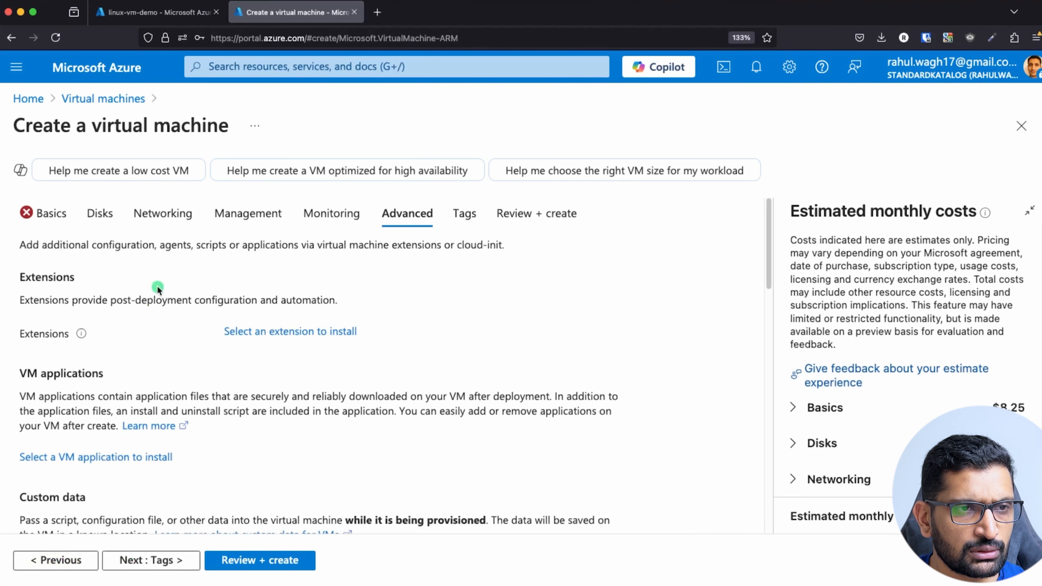
pyautogui.click(48, 213)
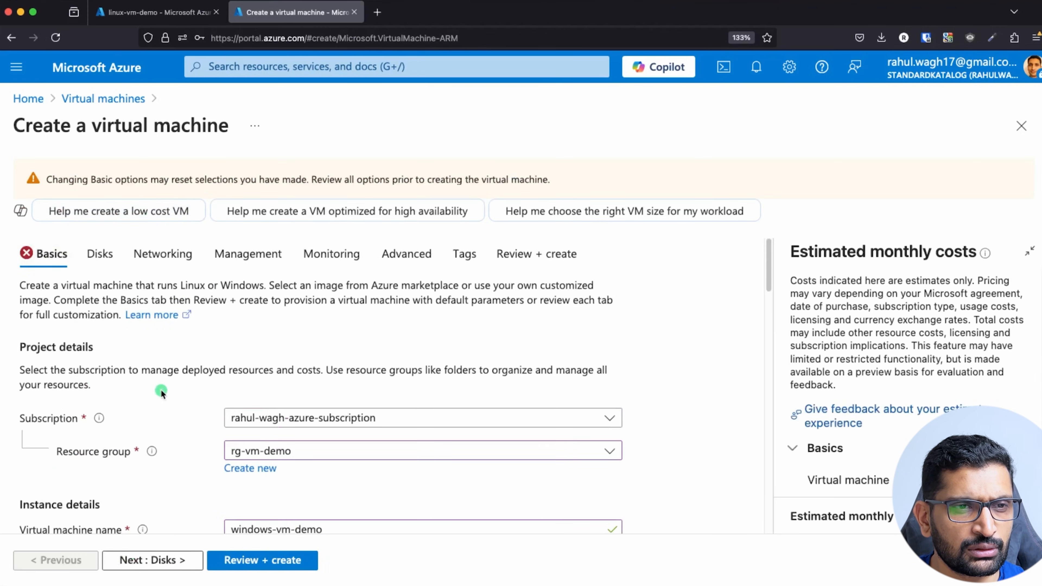
pyautogui.scroll(-15, 161, 392)
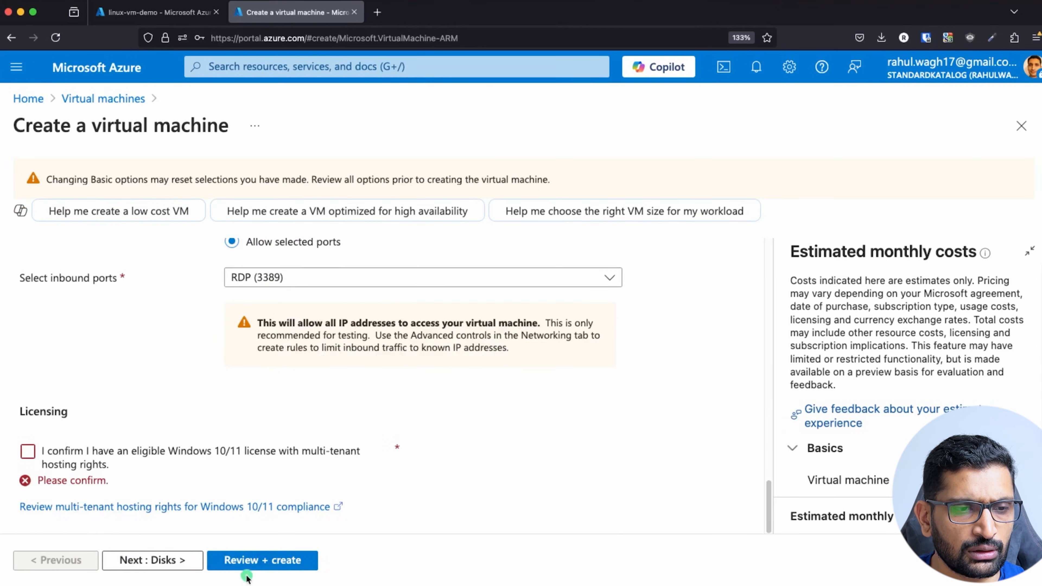
pyautogui.click(28, 452)
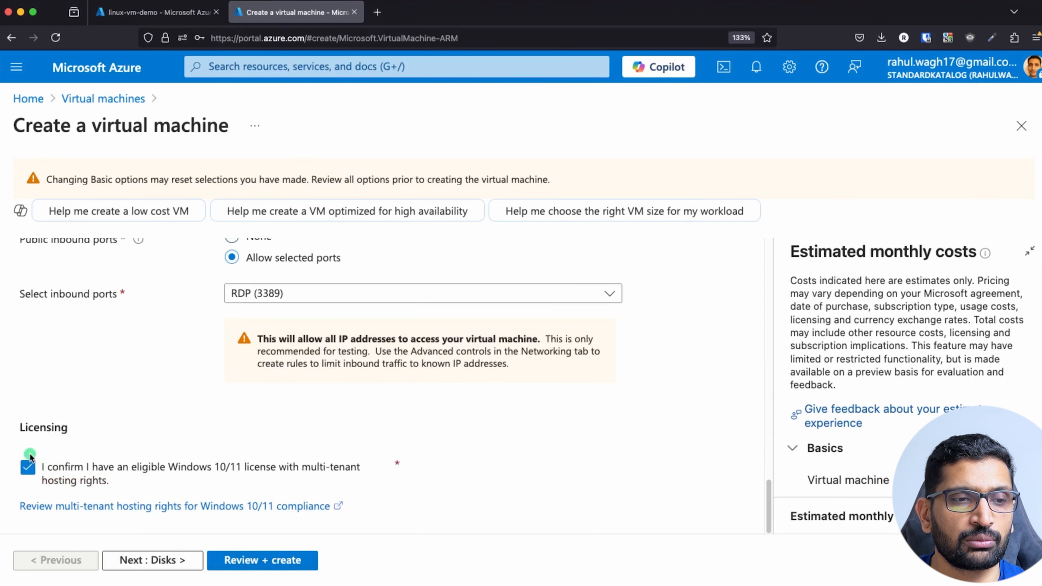
pyautogui.click(260, 562)
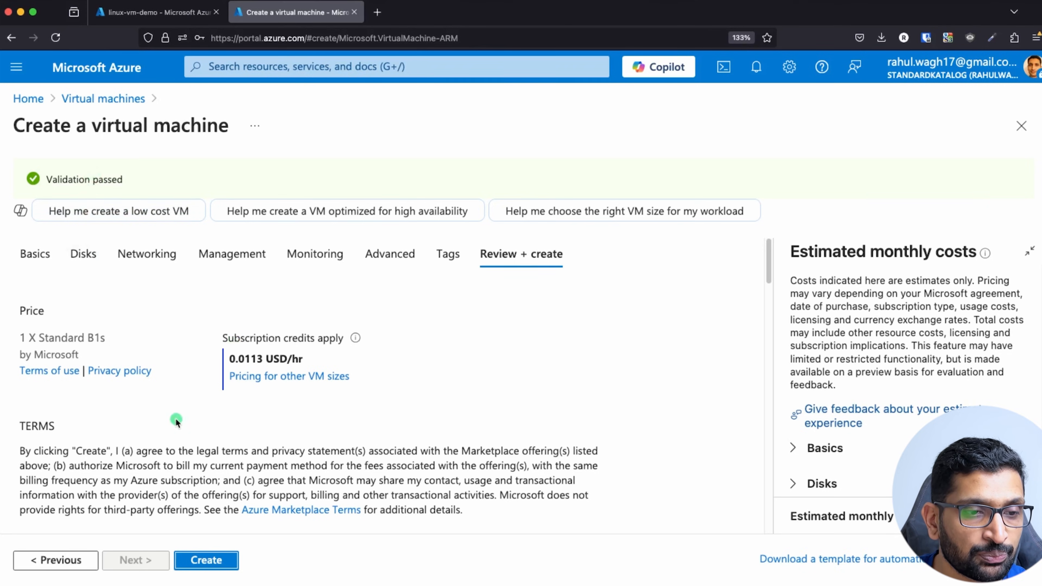
# Create the windows-vm-demo VM from the validated review page.
pyautogui.click(200, 561)
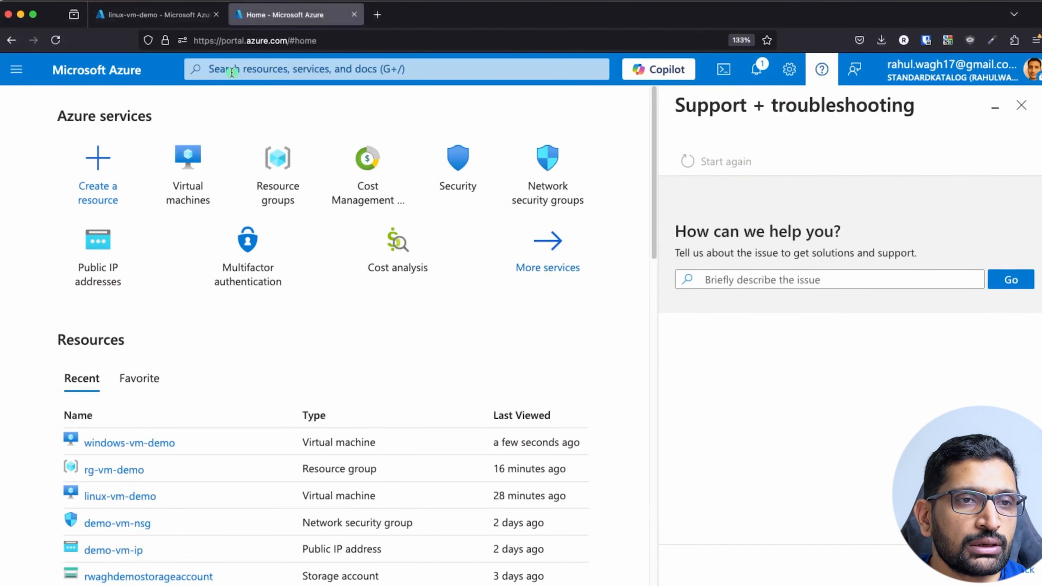
# Search 'virtual', open Virtual machines, dismiss the Support panel and open windows-vm-demo.
pyautogui.click(266, 76)
pyautogui.write('virtual')
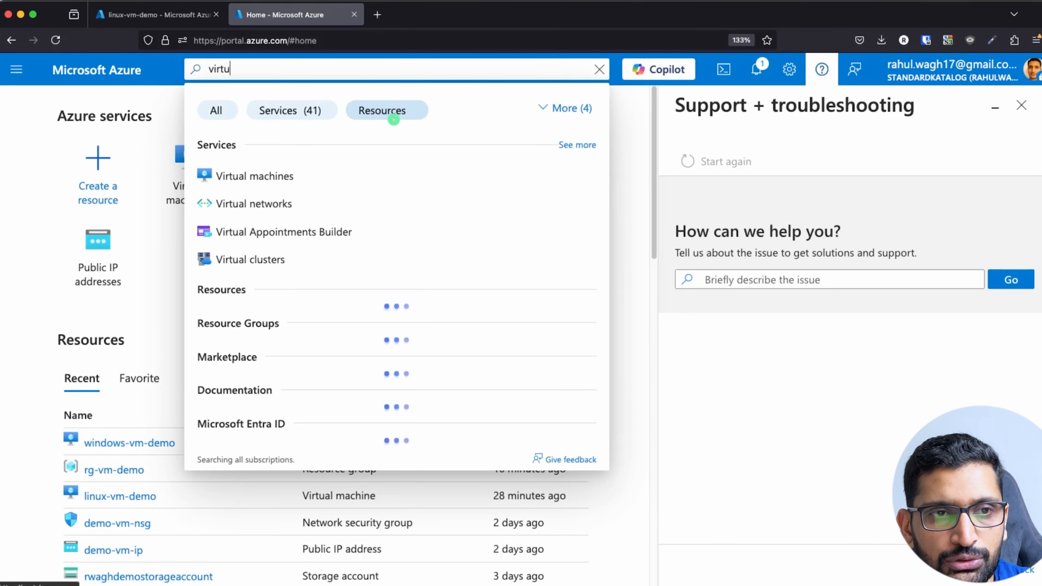
pyautogui.click(283, 176)
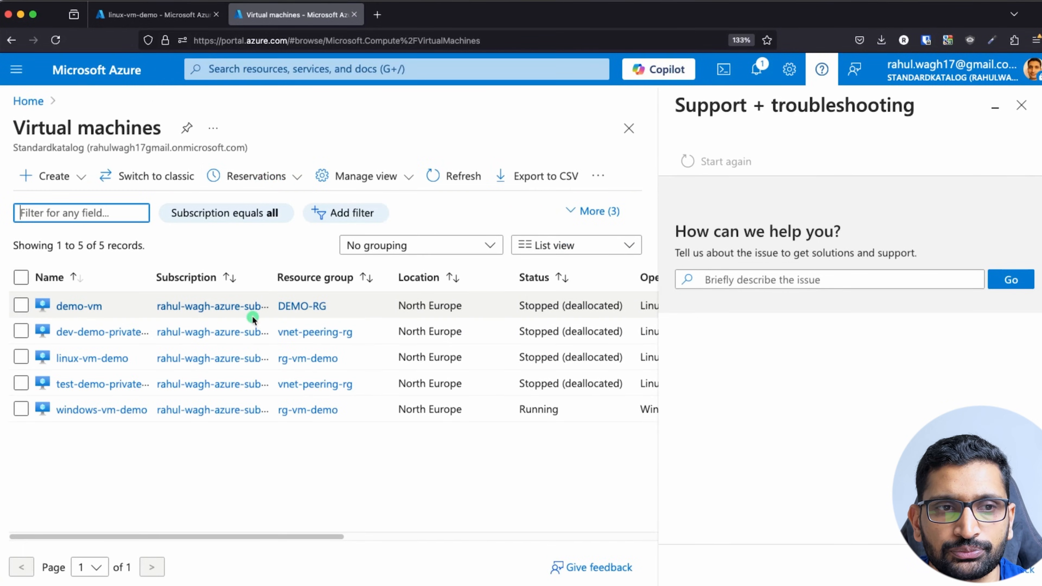
pyautogui.click(1021, 105)
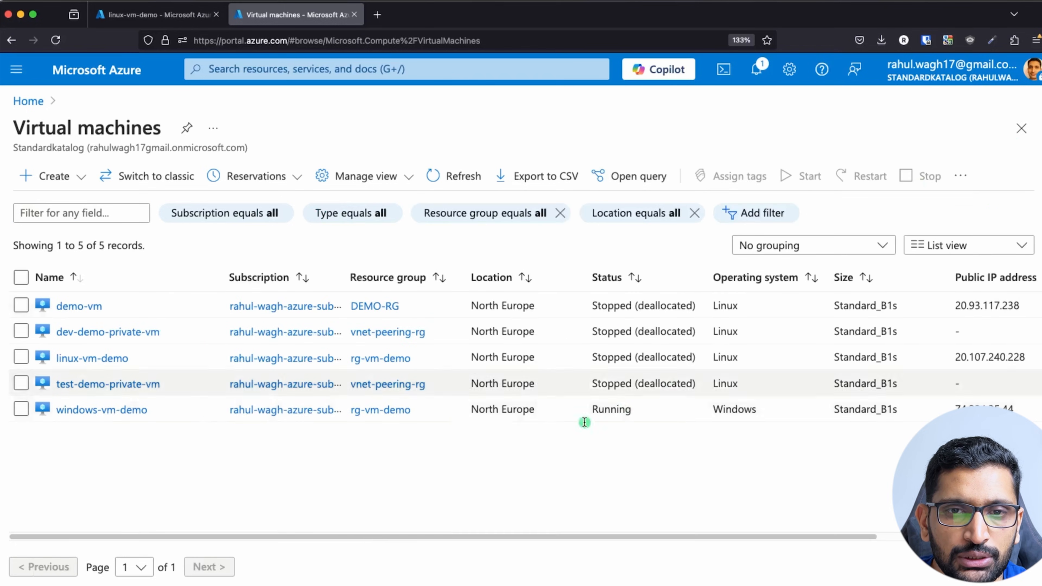
pyautogui.click(91, 410)
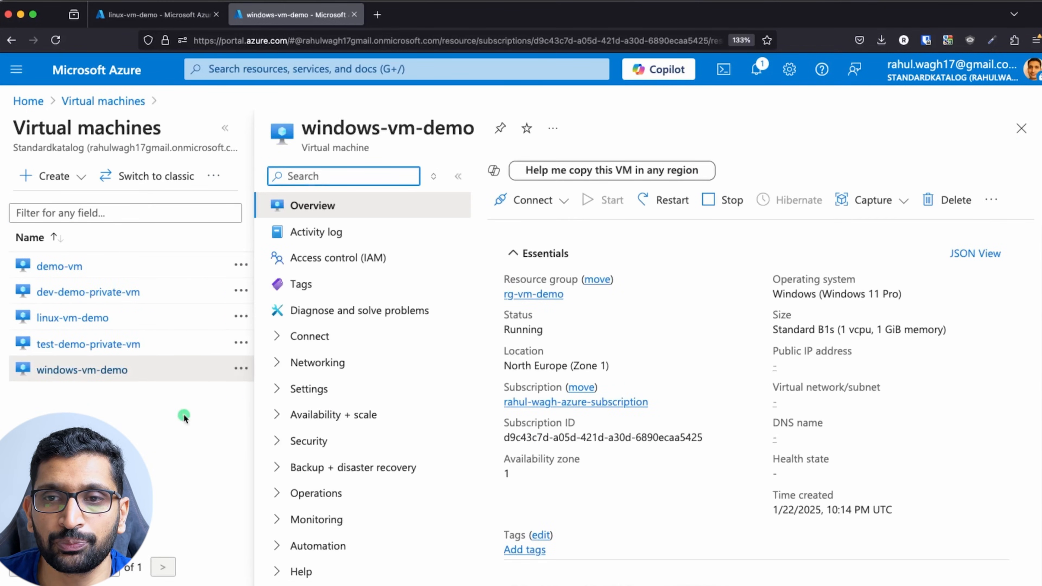
# Open the Connect page for windows-vm-demo and scroll to Native RDP at 74.234.35.44:3389.
pyautogui.click(558, 201)
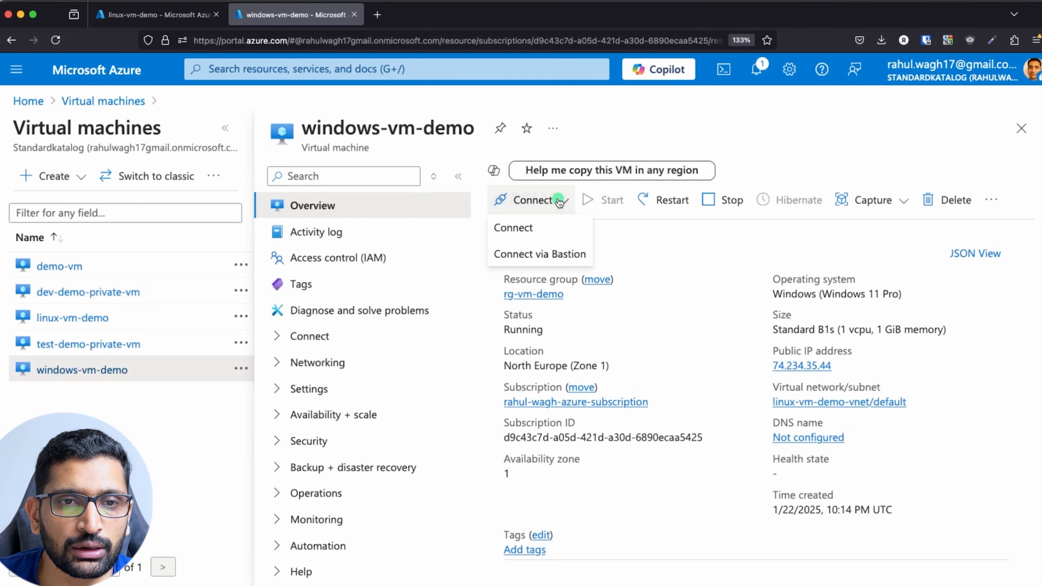
pyautogui.click(508, 230)
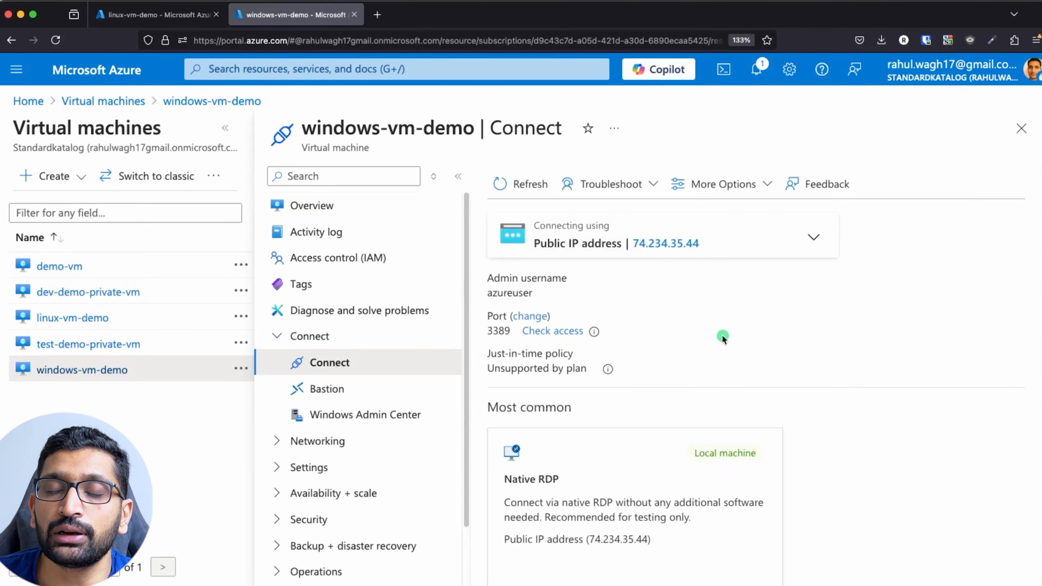
pyautogui.scroll(-3, 722, 335)
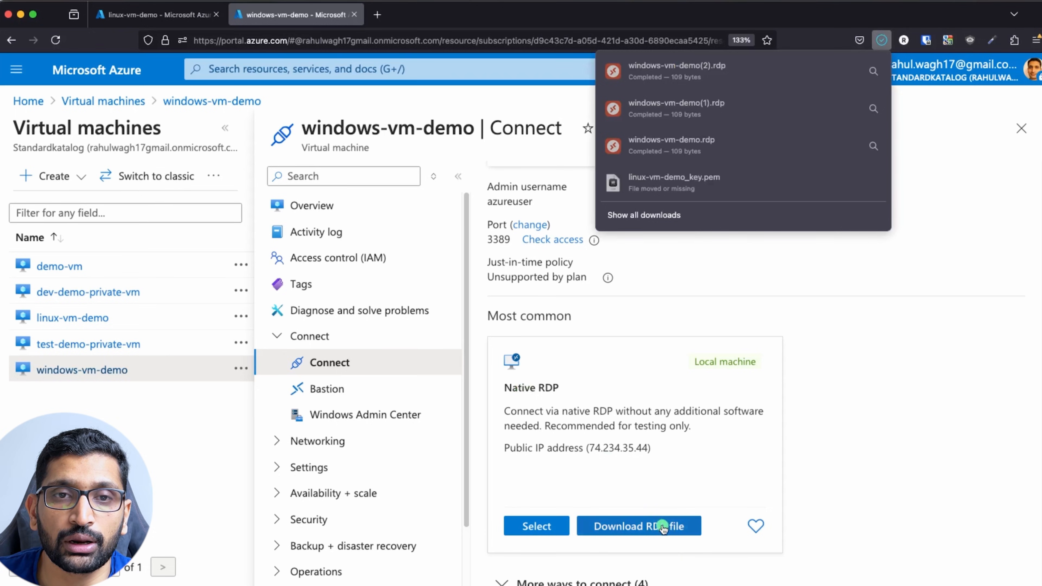
# Launch the downloaded RDP file, submit the admin credentials, and accept the certificate warning.
pyautogui.click(689, 76)
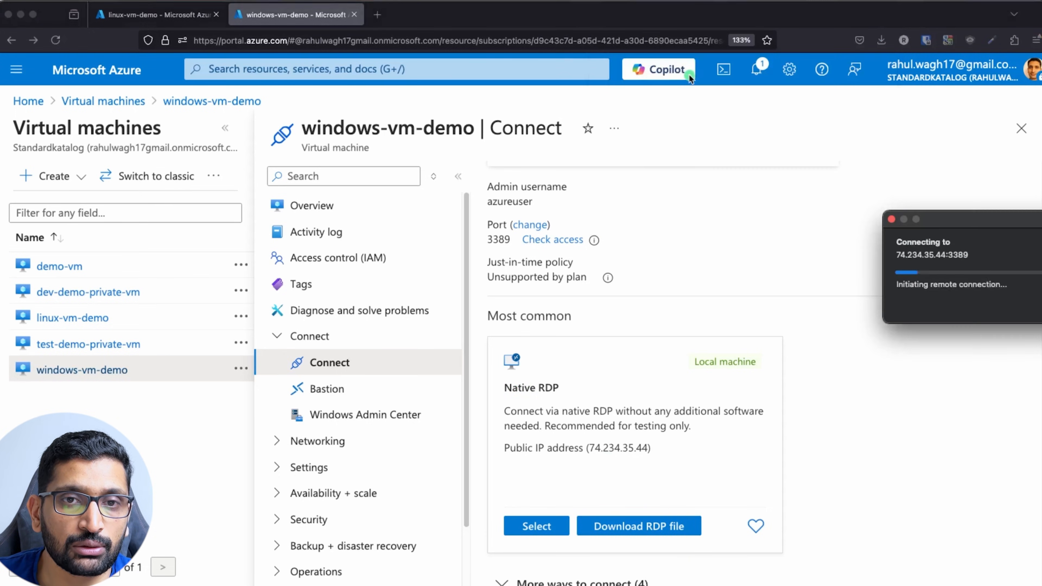
pyautogui.moveTo(1026, 219); pyautogui.dragTo(530, 214)
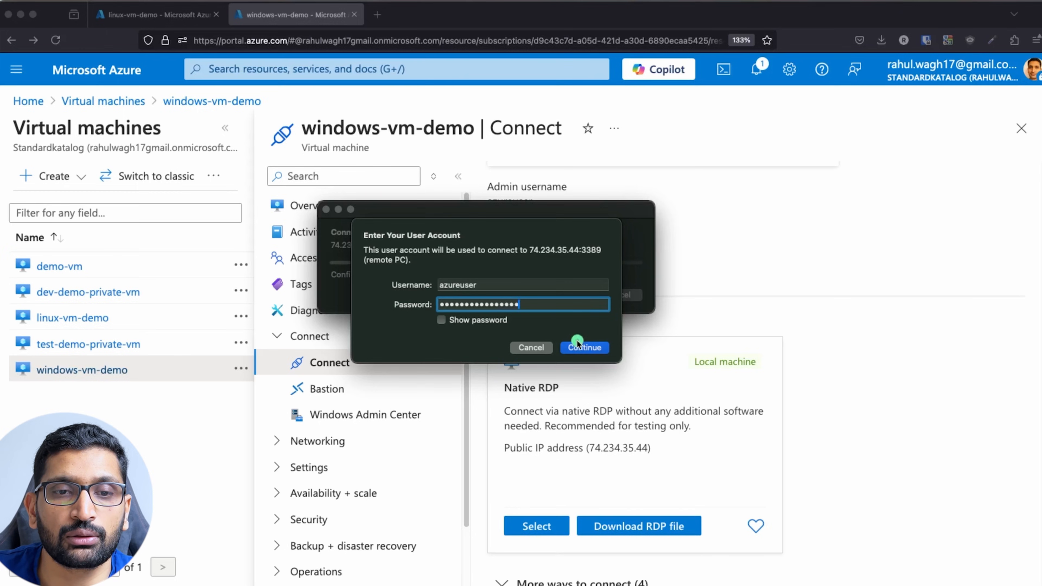
pyautogui.click(578, 348)
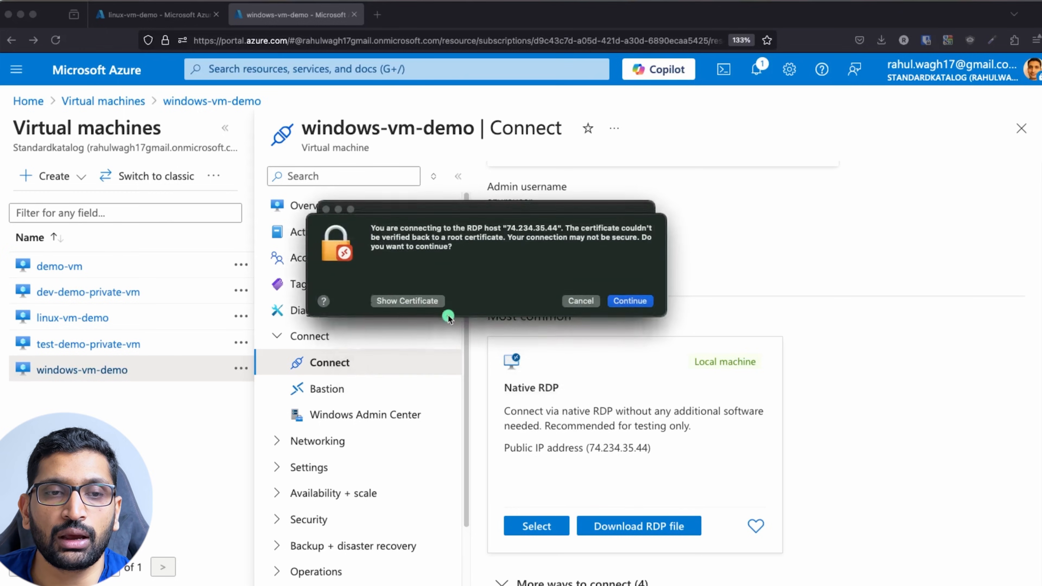
pyautogui.click(641, 306)
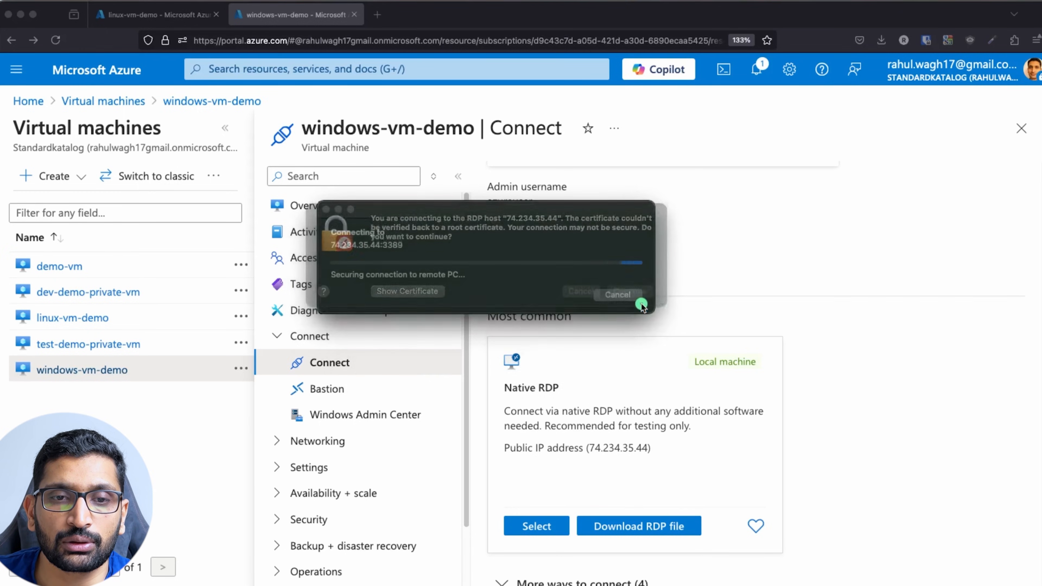
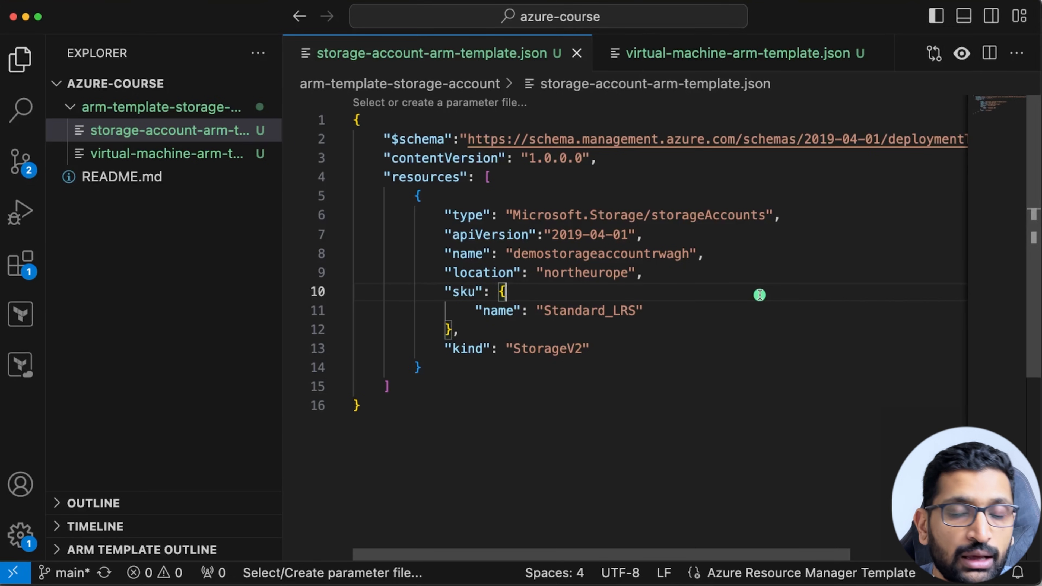
# Turn on the annotation pen and circle $schema and contentVersion in red.
pyautogui.press('alt')
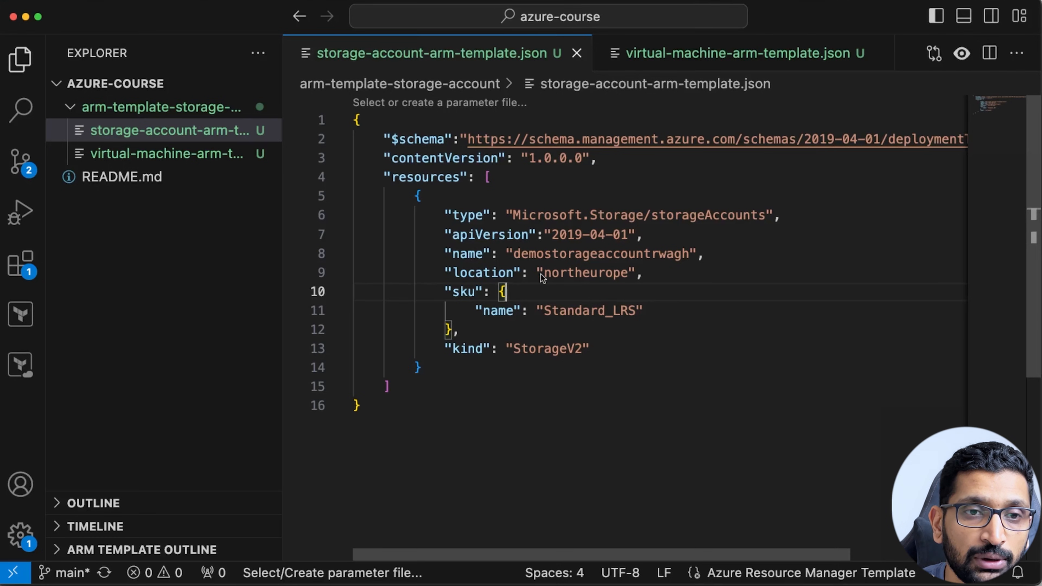
pyautogui.hotkey('ctrl', 'a')
pyautogui.moveTo(444, 126)
pyautogui.mouseDown()
pyautogui.moveTo(392, 150)
pyautogui.moveTo(449, 130)
pyautogui.moveTo(443, 123)
pyautogui.mouseUp()
pyautogui.moveTo(506, 157)
pyautogui.mouseDown()
pyautogui.moveTo(412, 144)
pyautogui.moveTo(435, 177)
pyautogui.moveTo(508, 160)
pyautogui.moveTo(415, 168)
pyautogui.moveTo(388, 187)
pyautogui.moveTo(466, 186)
pyautogui.mouseUp()
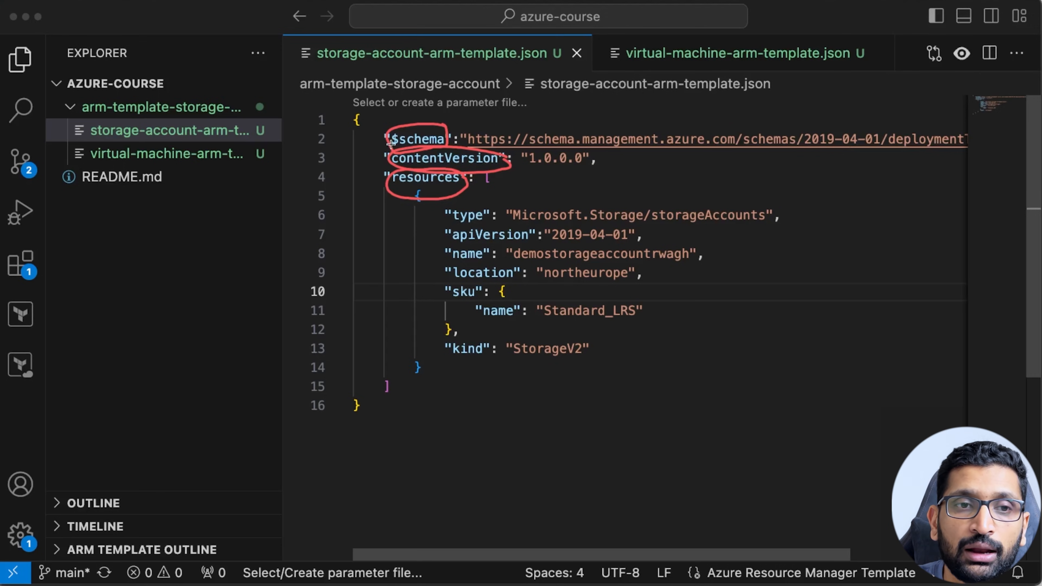
# Mark $schema, contentVersion, resources, the type line and storageAccounts, and point an arrow at apiVersion.
pyautogui.moveTo(345, 146)
pyautogui.mouseDown()
pyautogui.moveTo(391, 140)
pyautogui.moveTo(398, 161)
pyautogui.mouseUp()
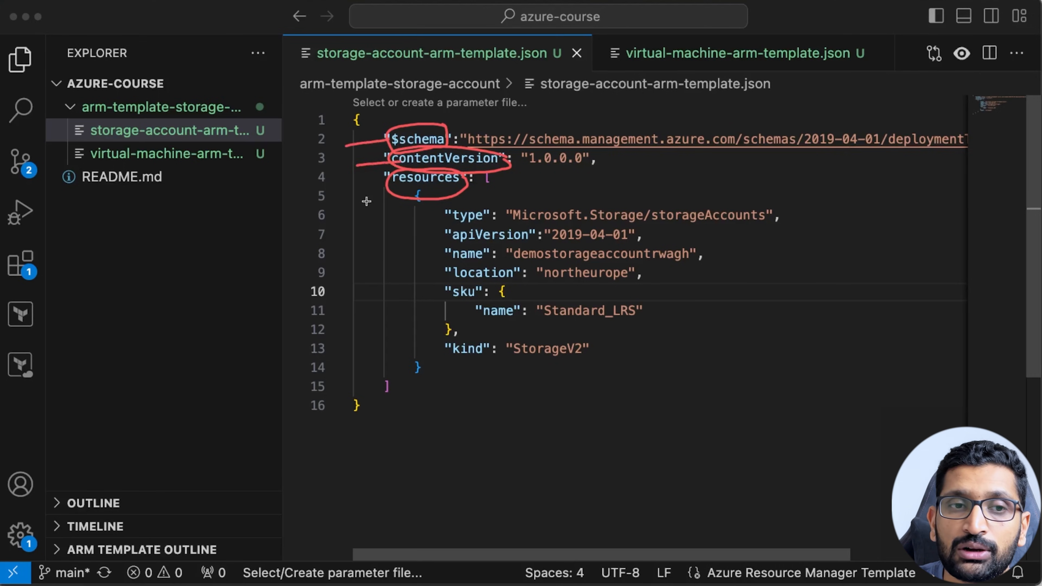
pyautogui.moveTo(358, 211); pyautogui.dragTo(388, 196)
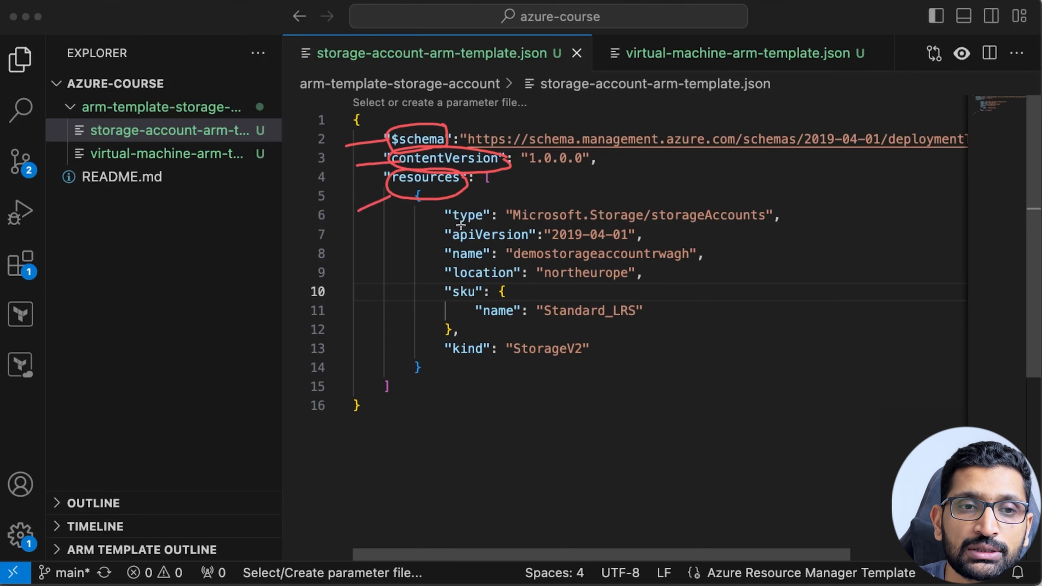
pyautogui.moveTo(445, 225); pyautogui.dragTo(769, 224)
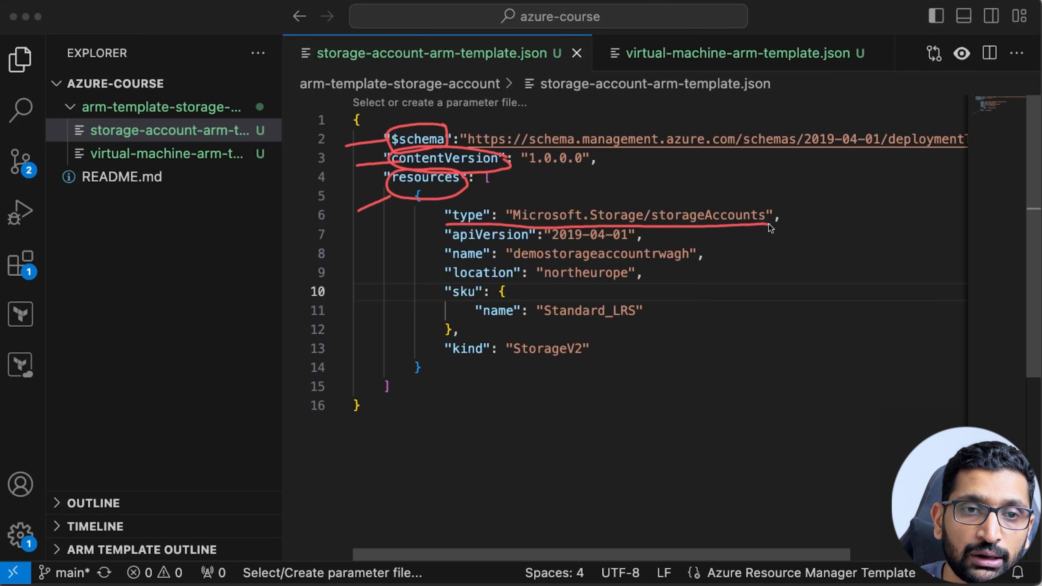
pyautogui.moveTo(798, 215)
pyautogui.mouseDown()
pyautogui.moveTo(694, 192)
pyautogui.moveTo(652, 214)
pyautogui.moveTo(776, 230)
pyautogui.moveTo(791, 214)
pyautogui.mouseUp()
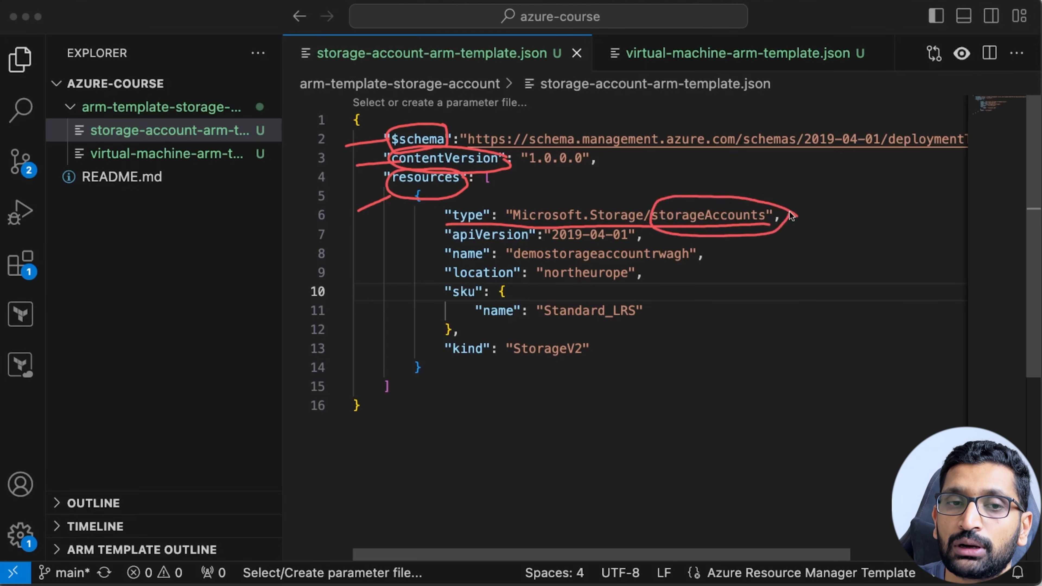
pyautogui.moveTo(445, 242); pyautogui.dragTo(655, 238)
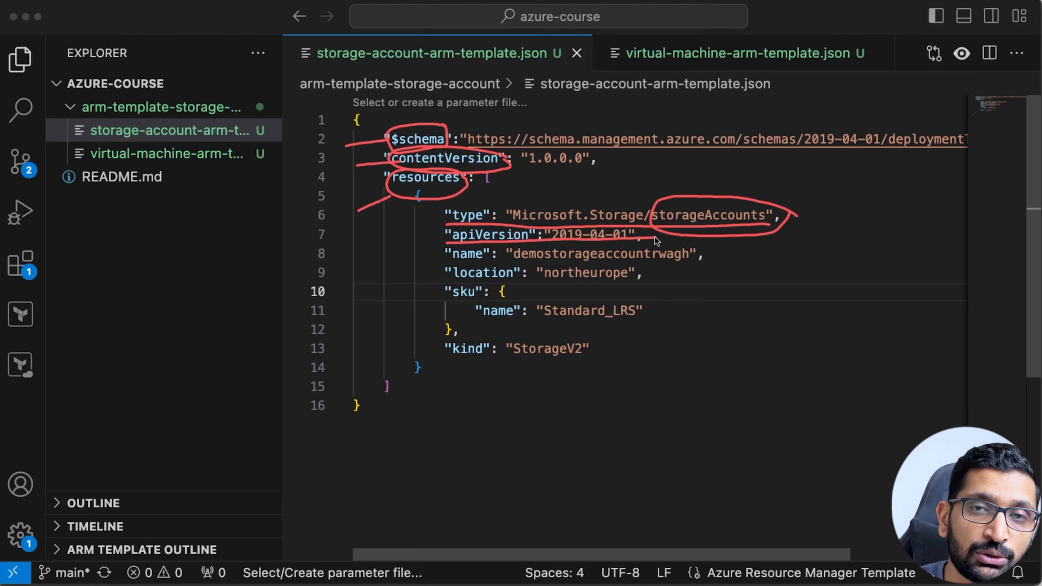
pyautogui.press('super+z')
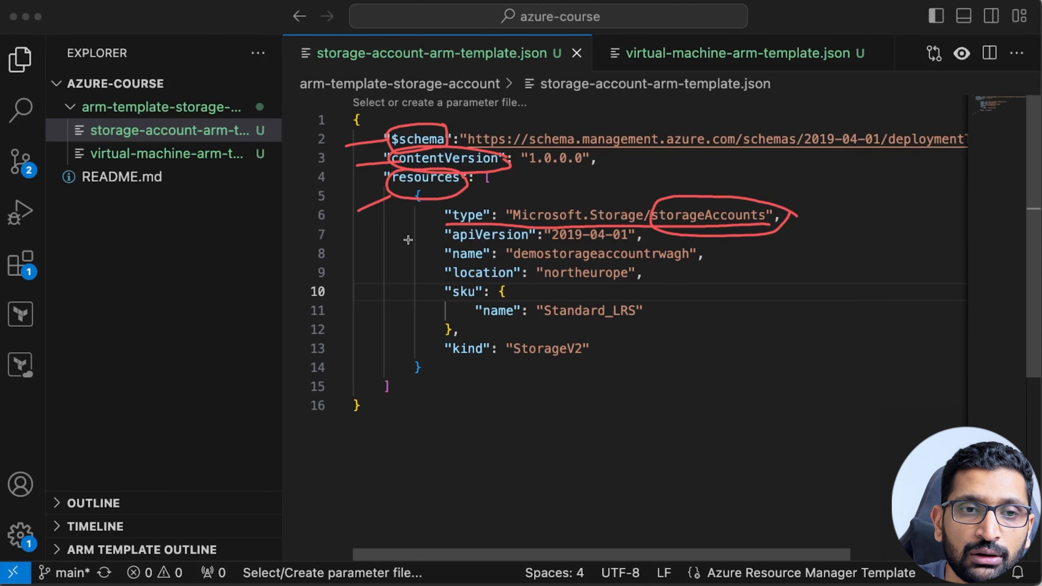
pyautogui.moveTo(407, 244)
pyautogui.mouseDown()
pyautogui.moveTo(451, 235)
pyautogui.moveTo(438, 242)
pyautogui.moveTo(451, 259)
pyautogui.moveTo(441, 265)
pyautogui.mouseUp()
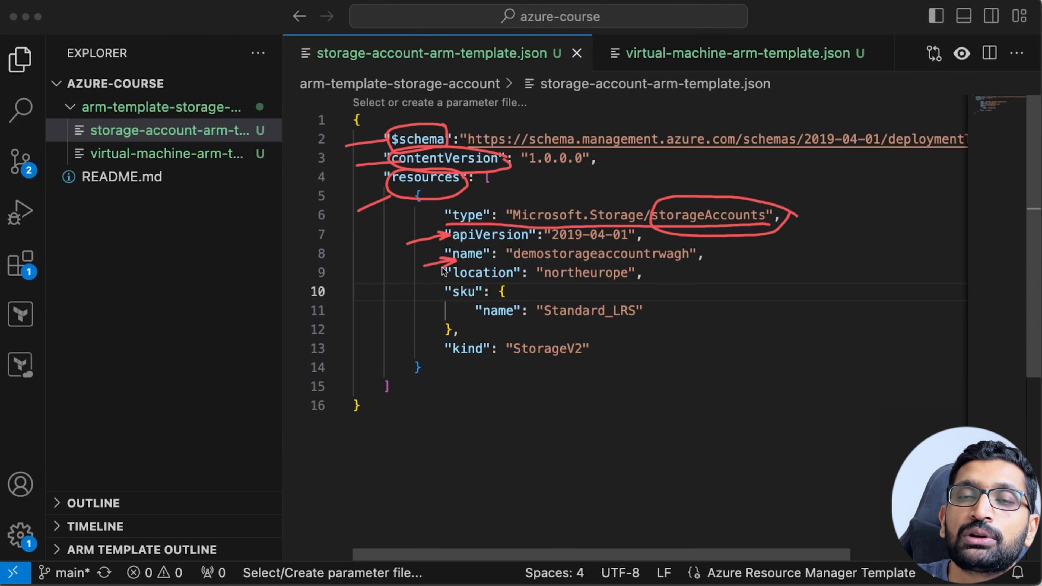
# Underline the name value, arrow location, sku and kind, and link sku to storageAccounts.
pyautogui.moveTo(506, 260); pyautogui.dragTo(684, 263)
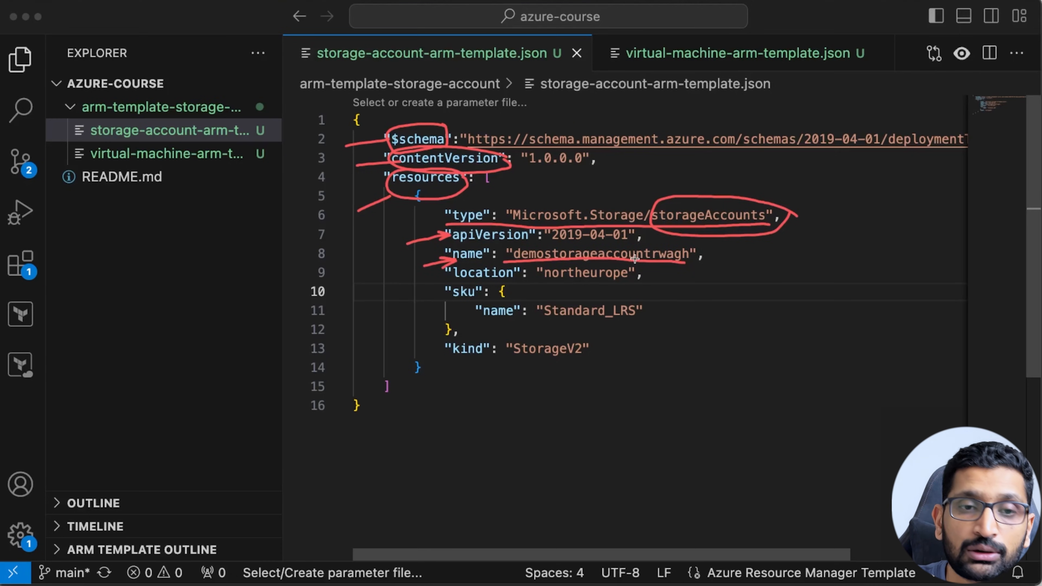
pyautogui.moveTo(419, 294)
pyautogui.mouseDown()
pyautogui.moveTo(448, 280)
pyautogui.moveTo(440, 287)
pyautogui.mouseUp()
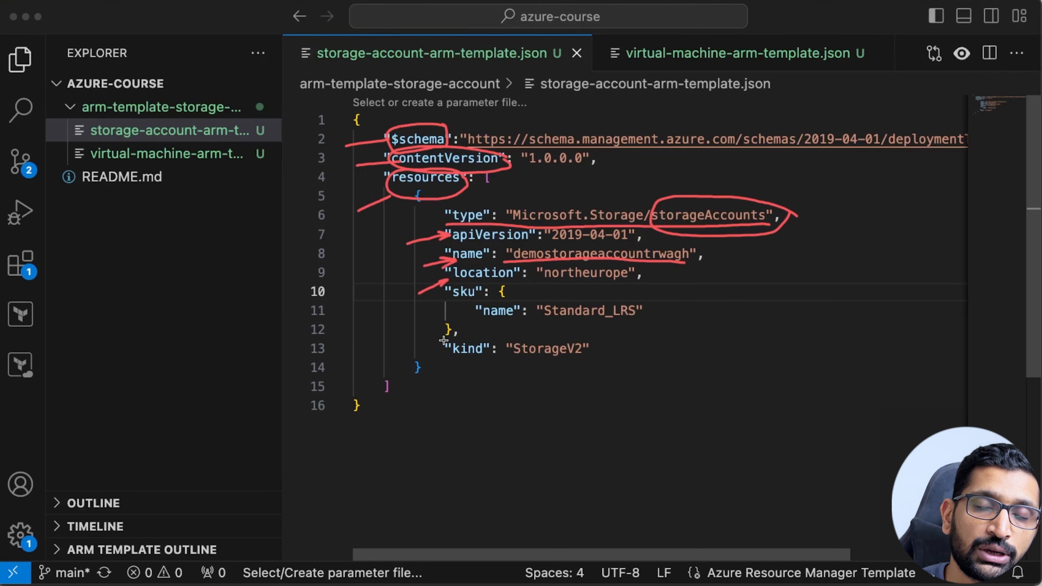
pyautogui.moveTo(433, 321); pyautogui.dragTo(477, 324)
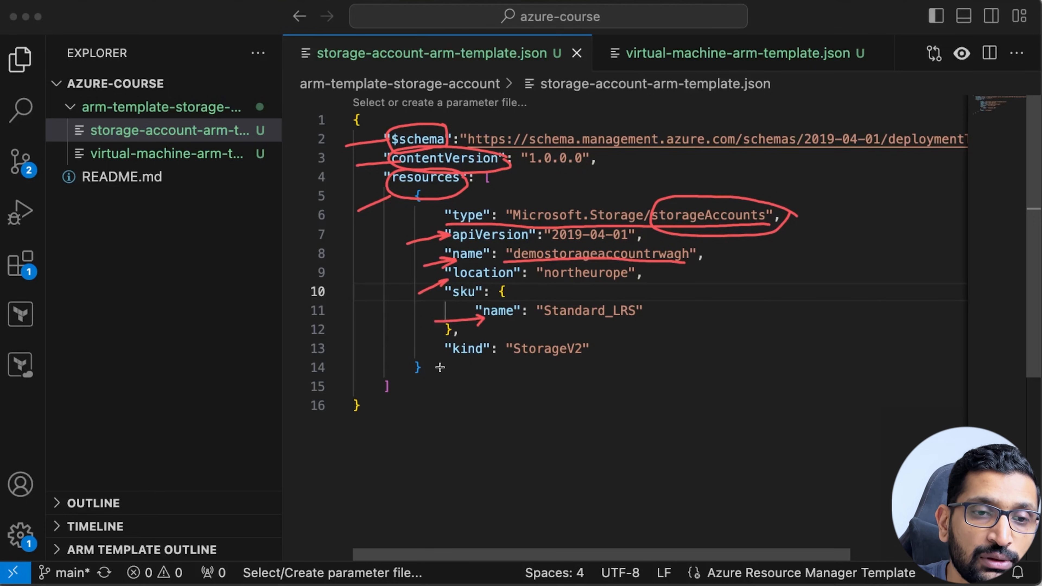
pyautogui.moveTo(418, 366); pyautogui.dragTo(455, 363)
pyautogui.moveTo(524, 293)
pyautogui.mouseDown()
pyautogui.moveTo(438, 303)
pyautogui.moveTo(483, 371)
pyautogui.moveTo(533, 296)
pyautogui.moveTo(523, 293)
pyautogui.mouseUp()
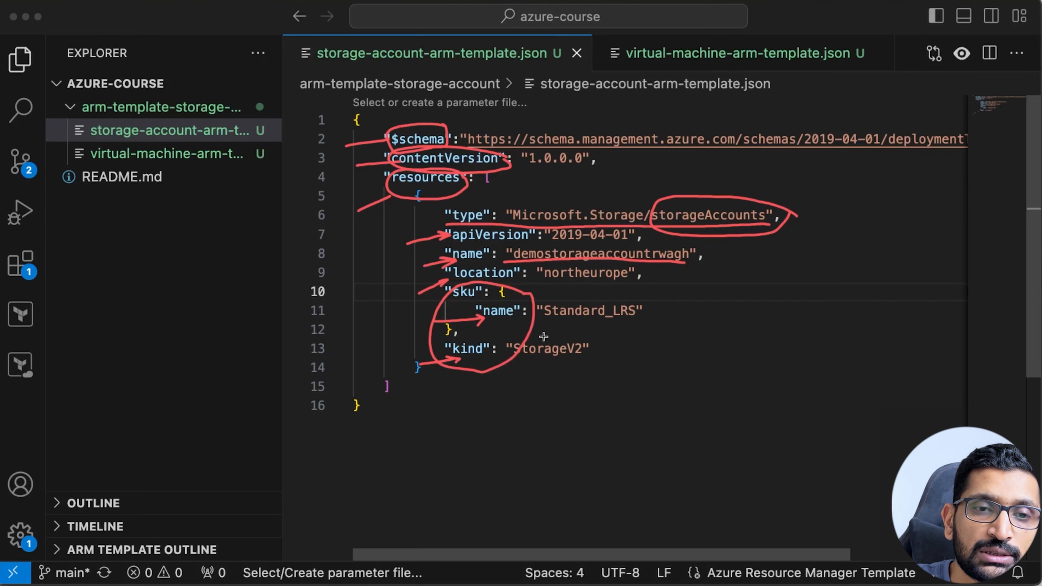
pyautogui.moveTo(535, 332)
pyautogui.mouseDown()
pyautogui.moveTo(743, 258)
pyautogui.moveTo(737, 233)
pyautogui.moveTo(754, 255)
pyautogui.mouseUp()
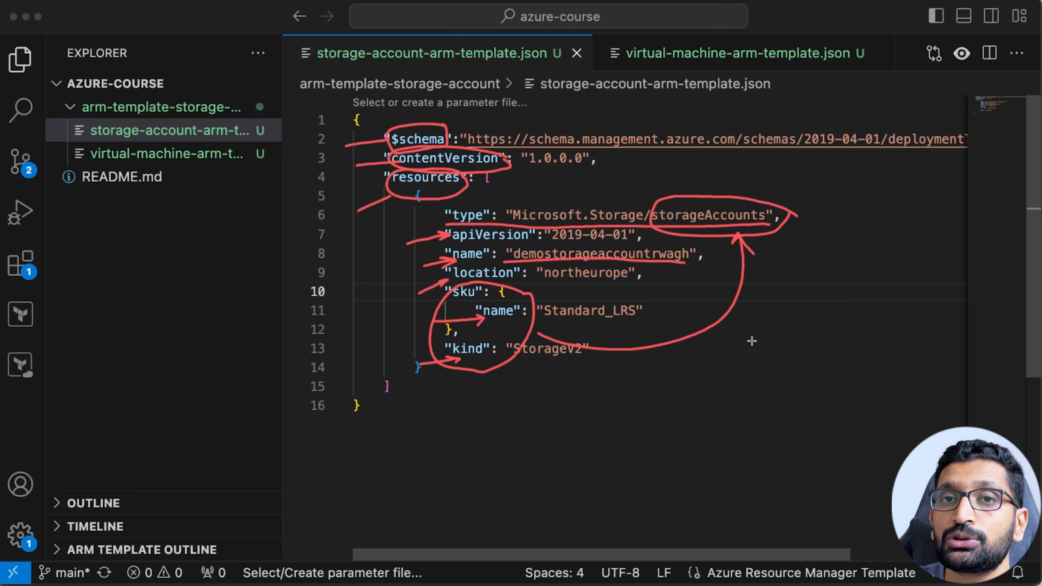
pyautogui.moveTo(407, 230)
pyautogui.mouseDown()
pyautogui.moveTo(387, 295)
pyautogui.moveTo(416, 360)
pyautogui.moveTo(436, 366)
pyautogui.mouseUp()
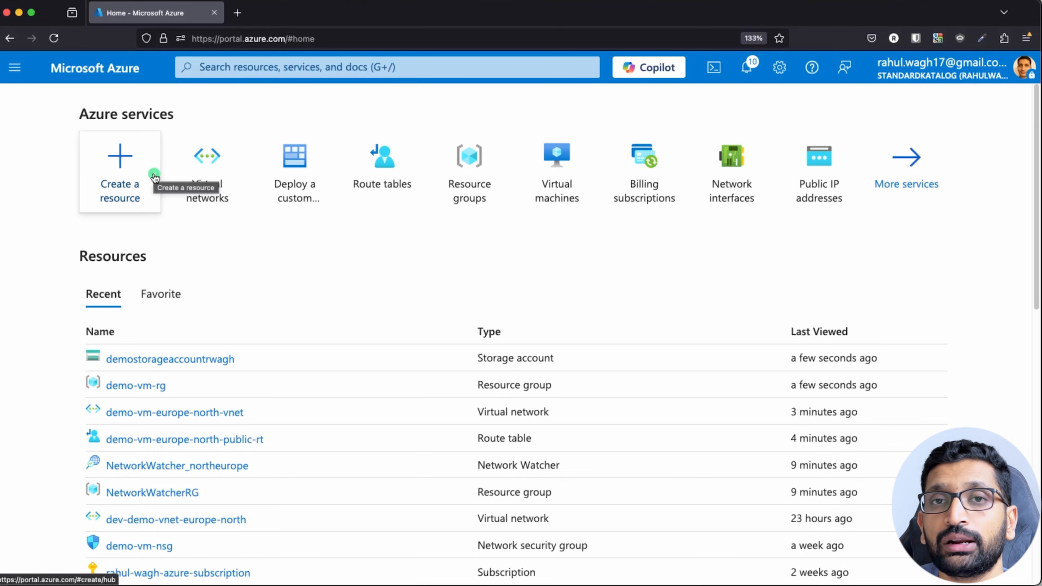
# Search 'arm' and open Deploy a custom template to reach the Custom deployment page.
pyautogui.click(203, 69)
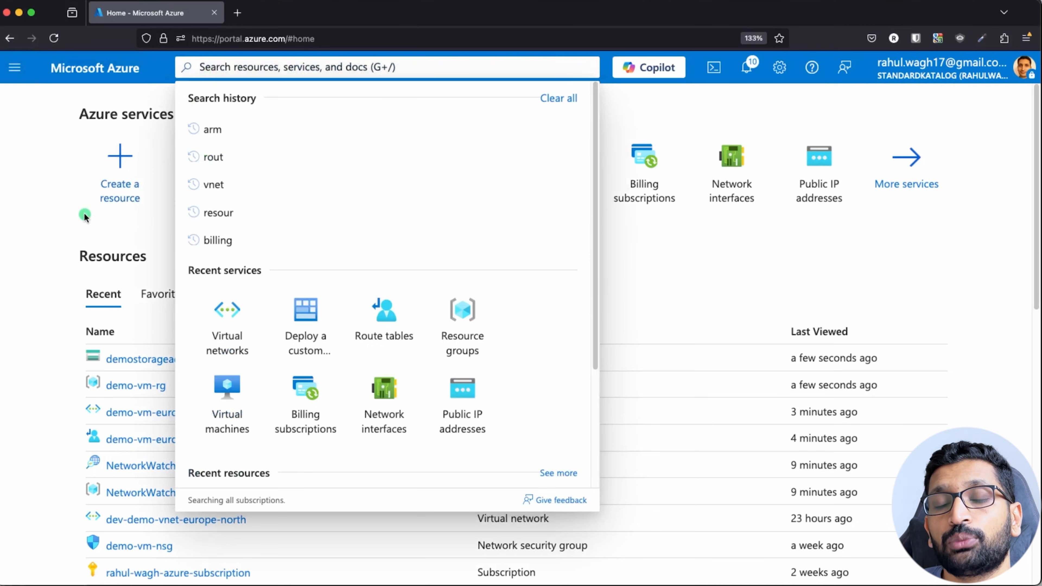
pyautogui.write('arm')
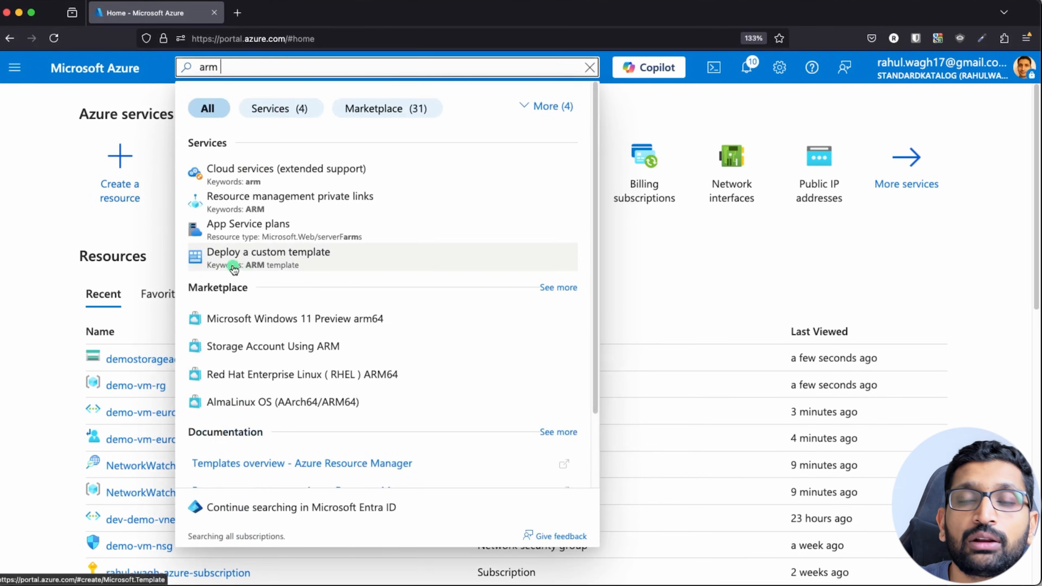
pyautogui.click(266, 264)
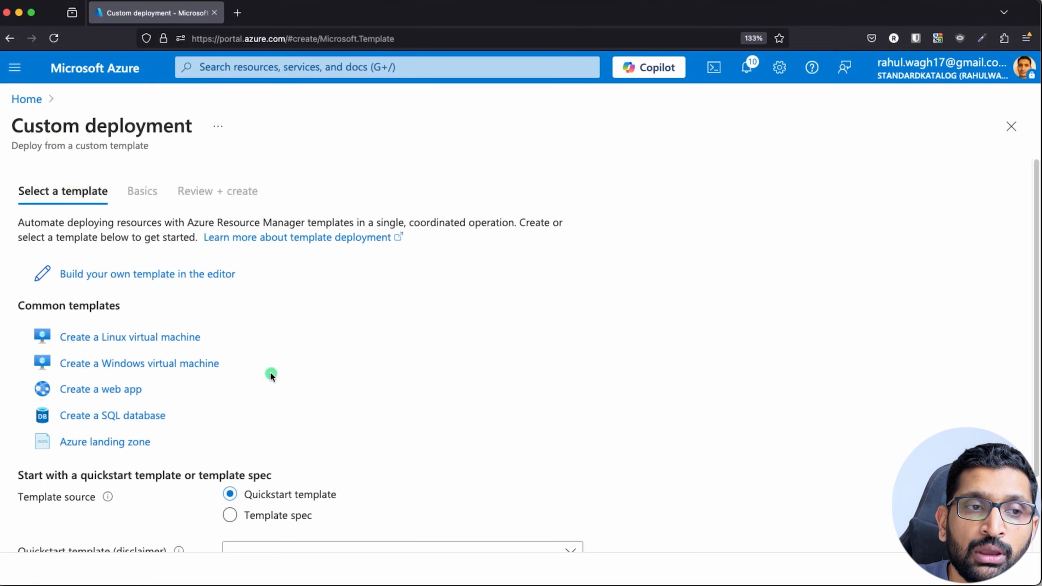
pyautogui.scroll(-3, 323, 357)
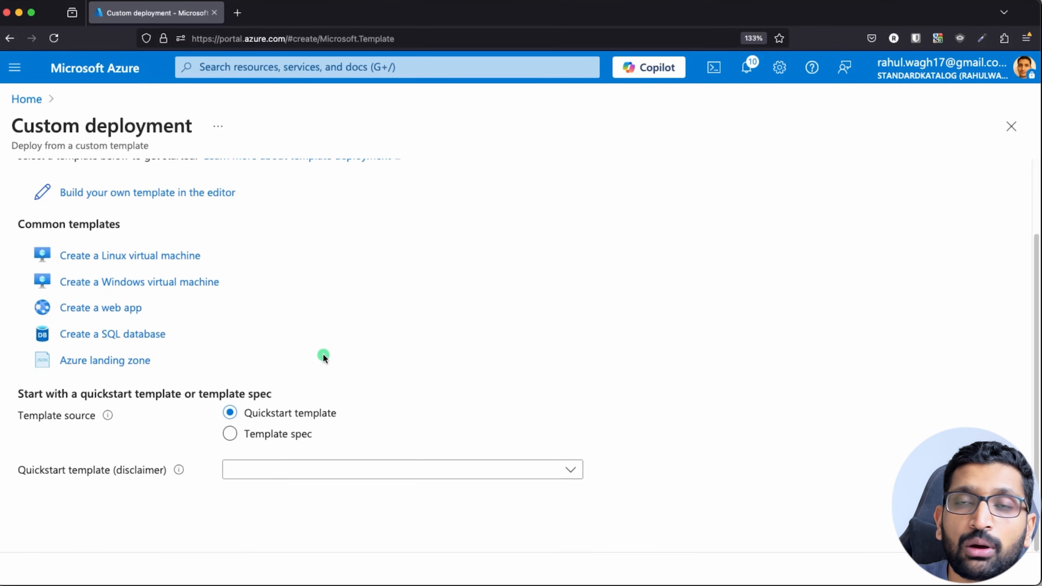
pyautogui.scroll(1, 323, 357)
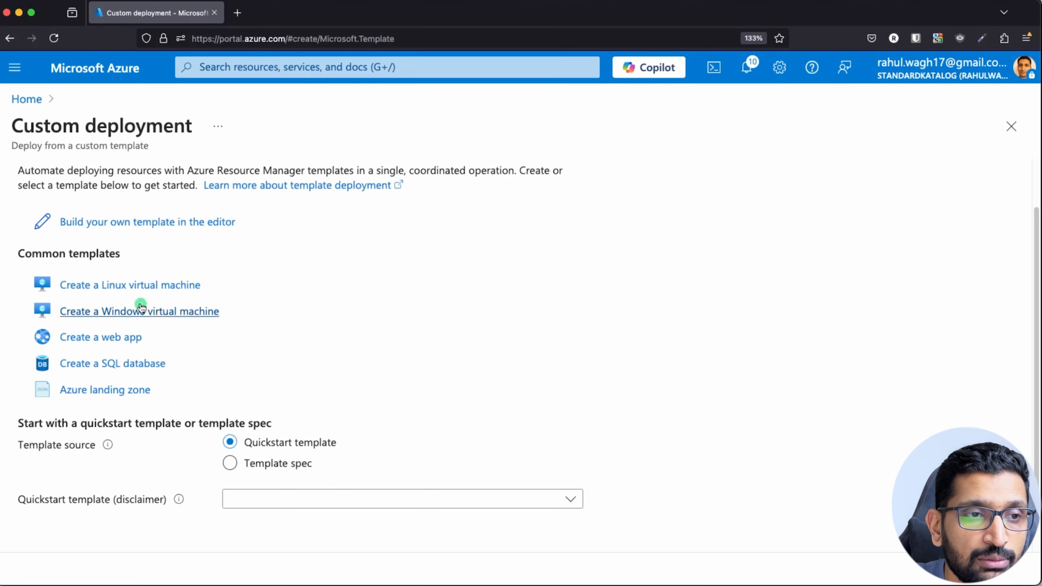
# Start from the Linux VM template, choose resource group demo-vm-rg and name the VM demoVMUsingARM.
pyautogui.click(129, 291)
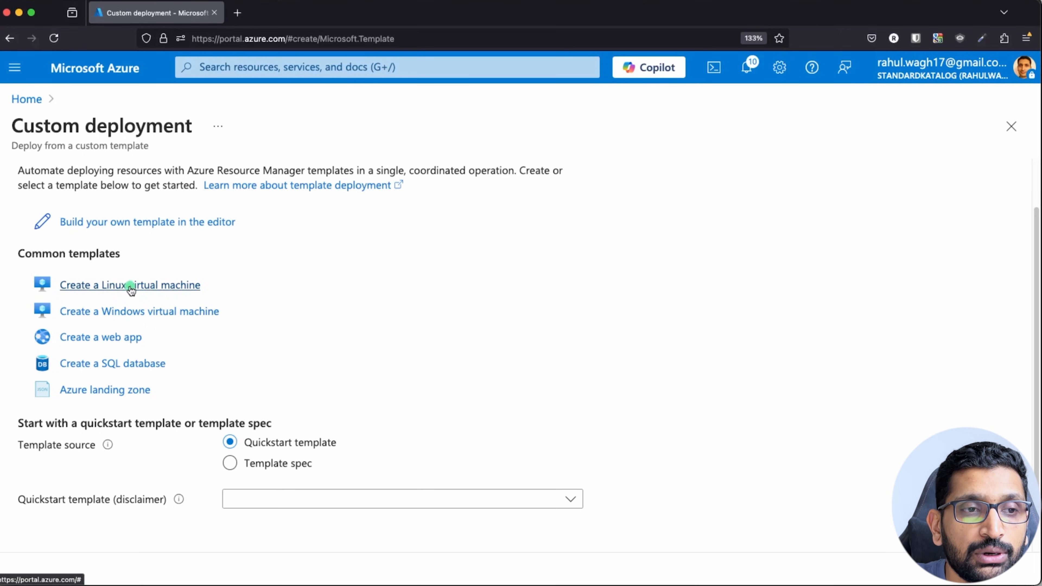
pyautogui.scroll(-3, 202, 299)
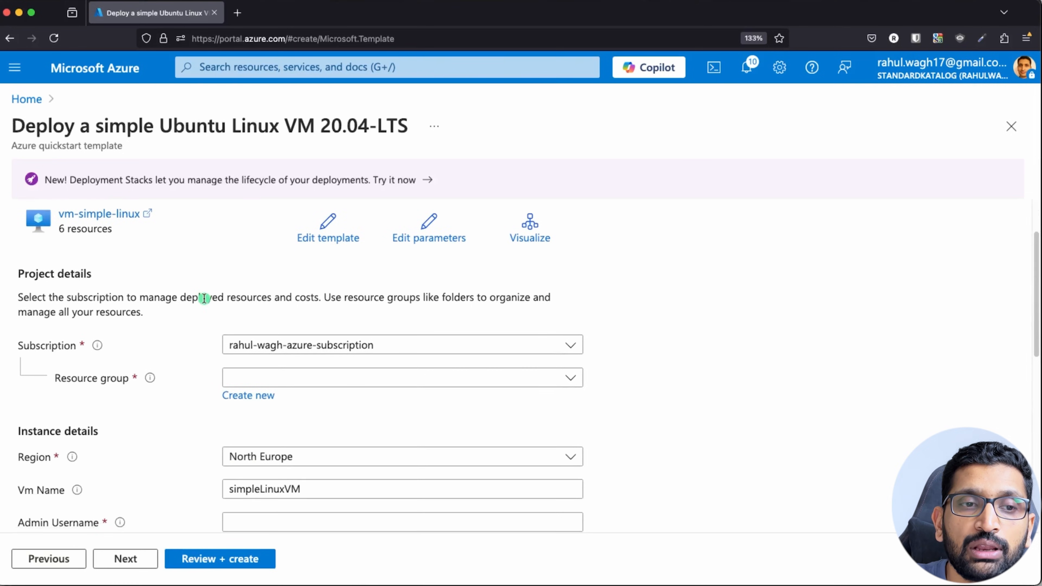
pyautogui.scroll(-1, 204, 300)
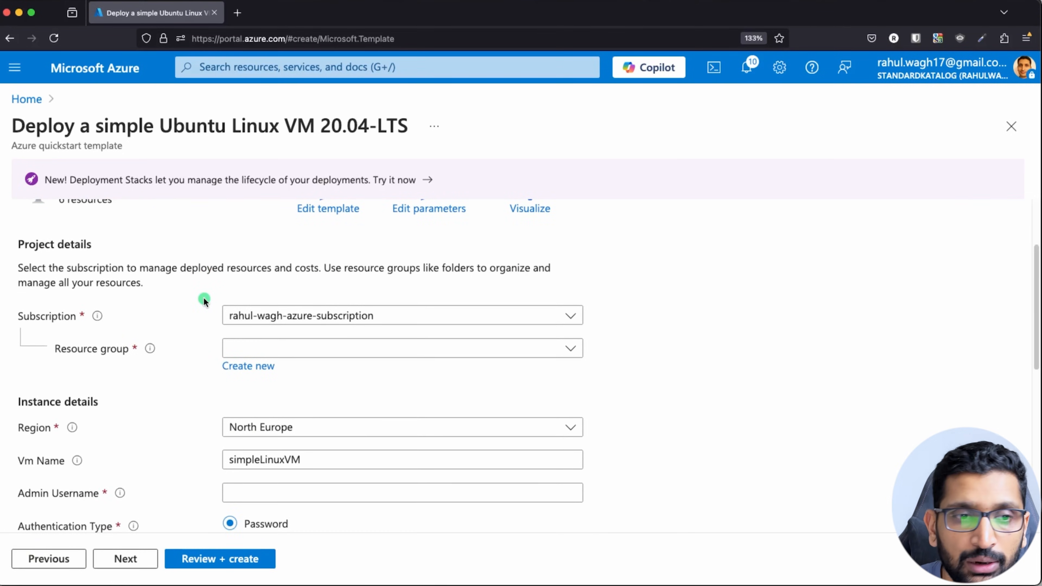
pyautogui.scroll(-2, 183, 367)
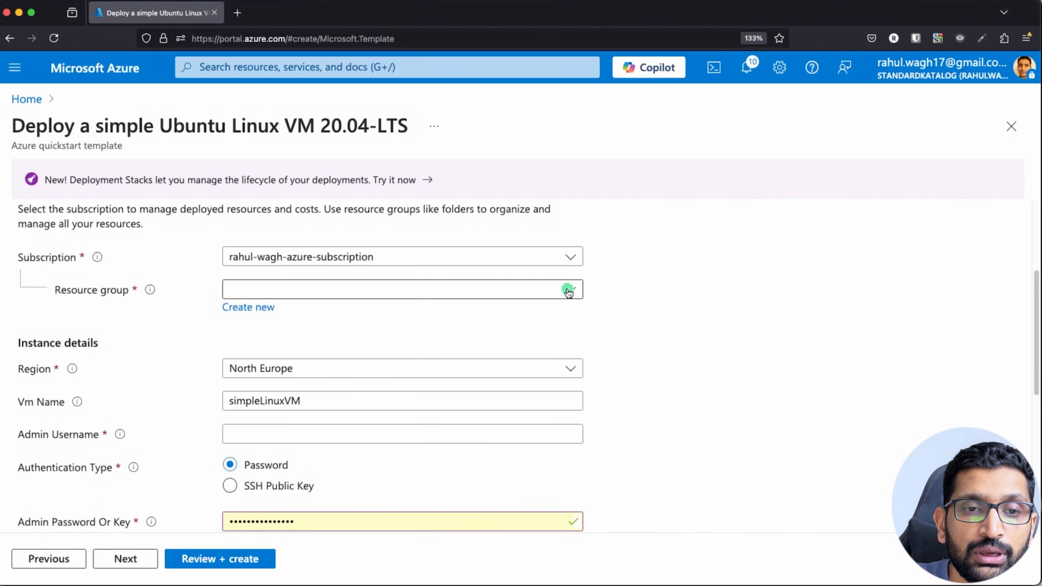
pyautogui.click(576, 290)
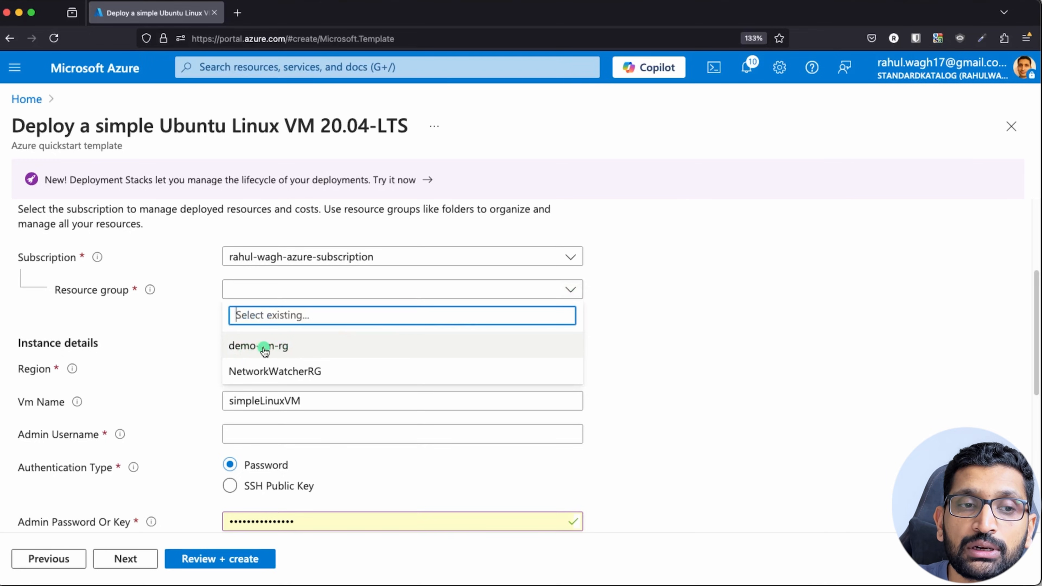
pyautogui.click(272, 352)
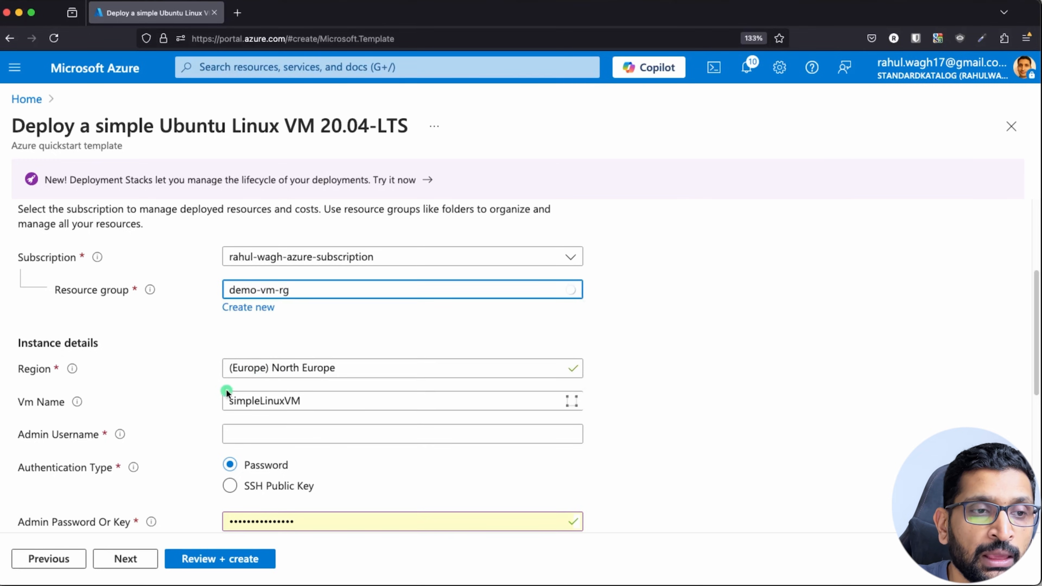
pyautogui.scroll(-2, 29, 314)
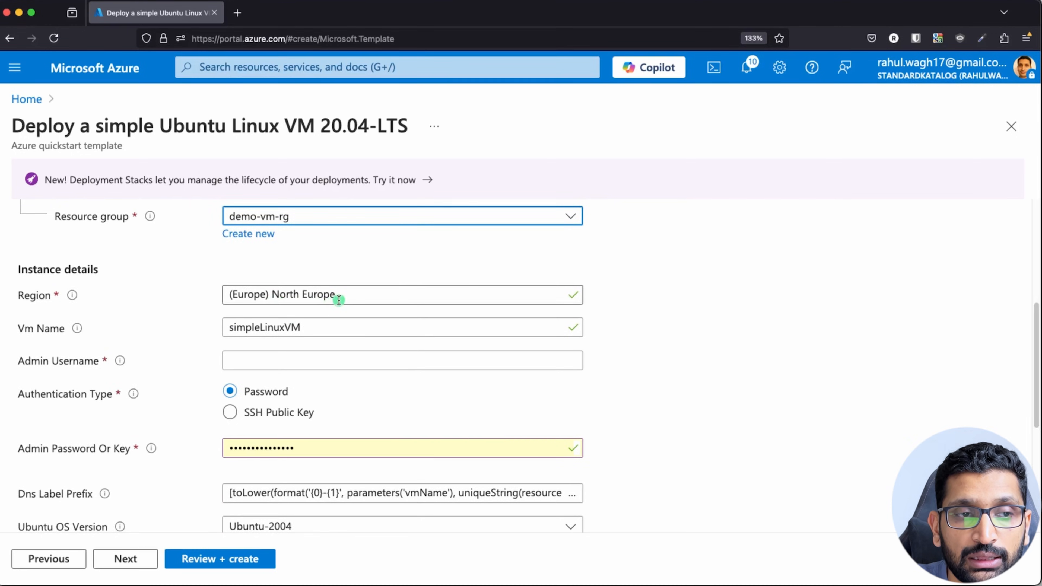
pyautogui.doubleClick(276, 326)
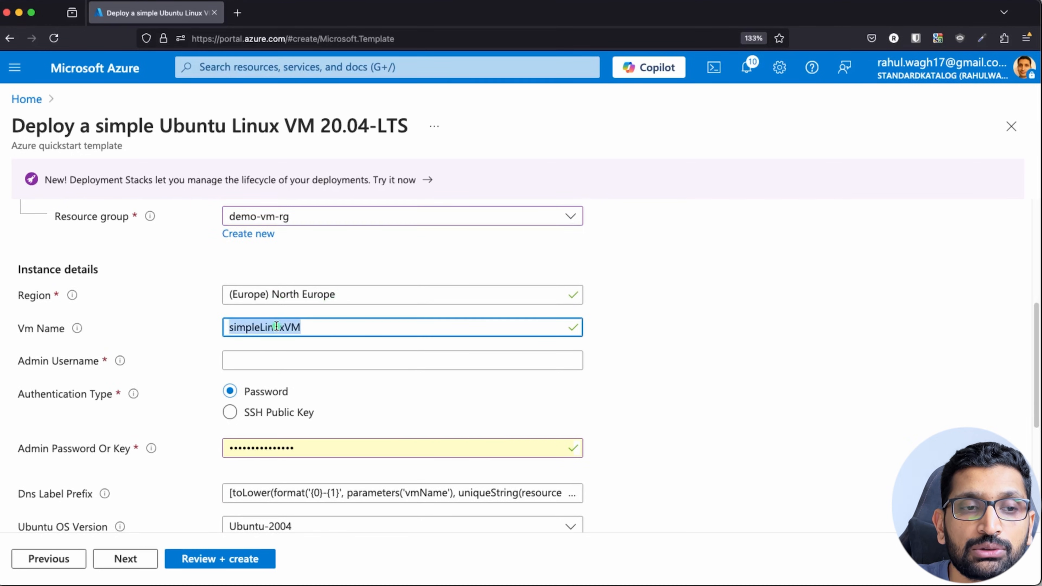
pyautogui.write('demoVMUsingARM')
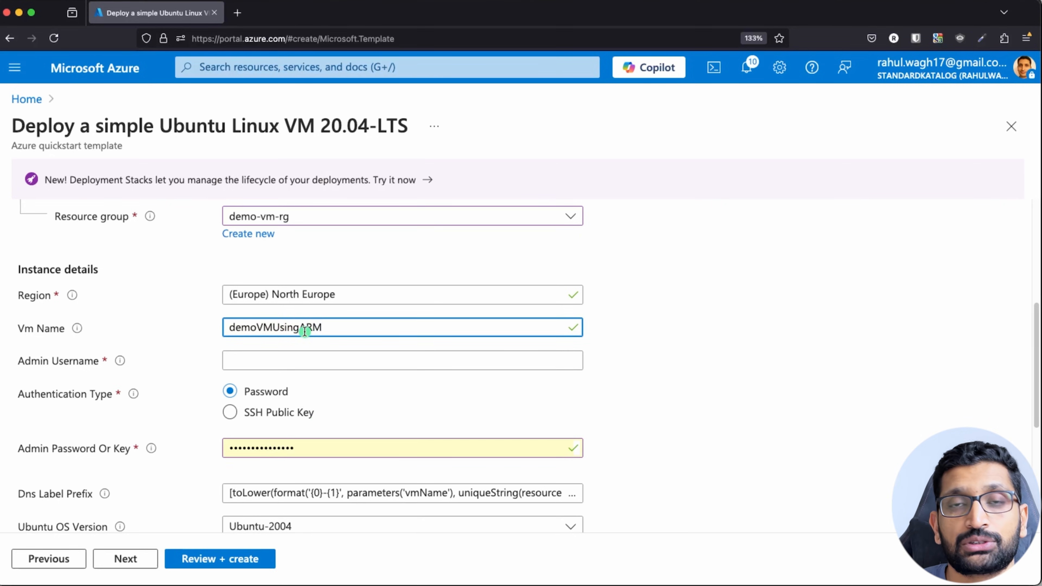
# Set the admin username to azureuser and paste in a new admin password.
pyautogui.scroll(-1, 123, 353)
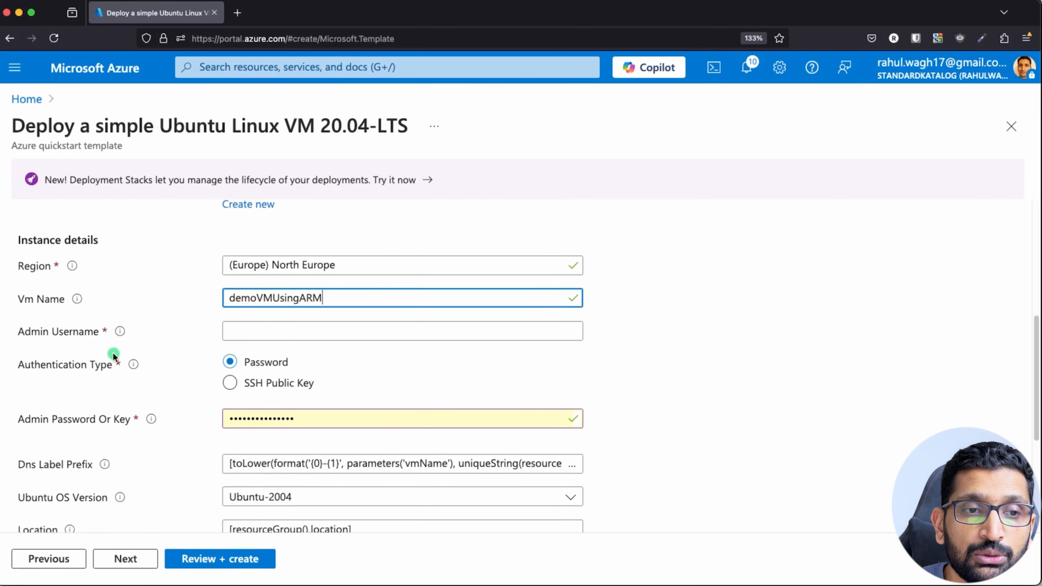
pyautogui.click(236, 334)
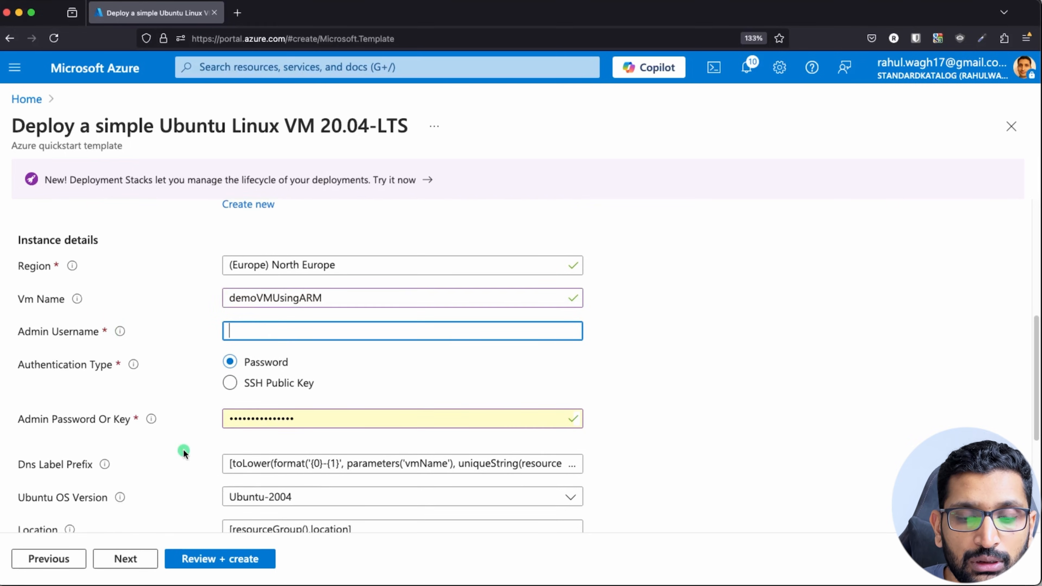
pyautogui.write('azureuser')
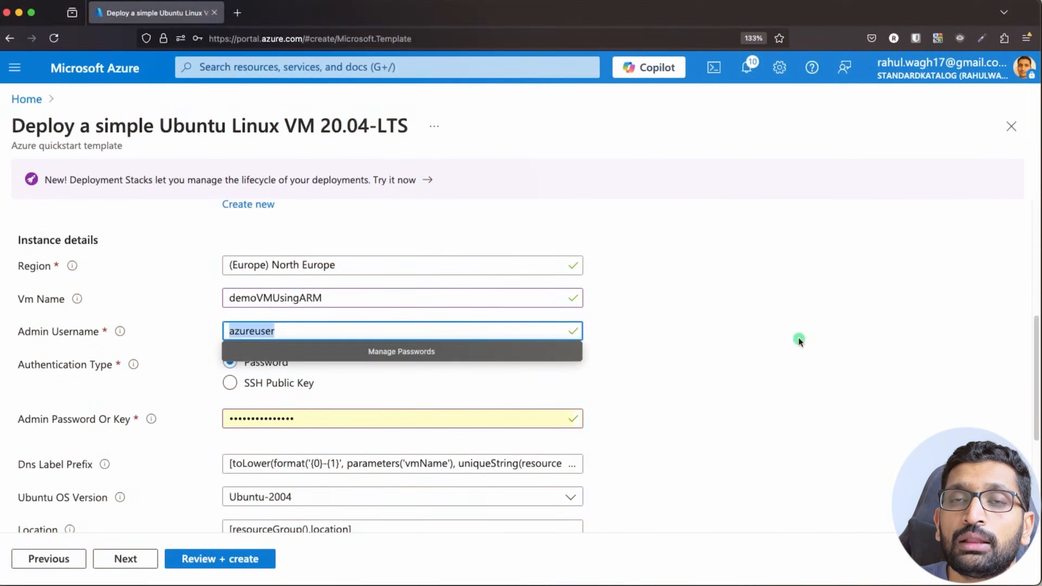
pyautogui.click(744, 364)
pyautogui.doubleClick(326, 419)
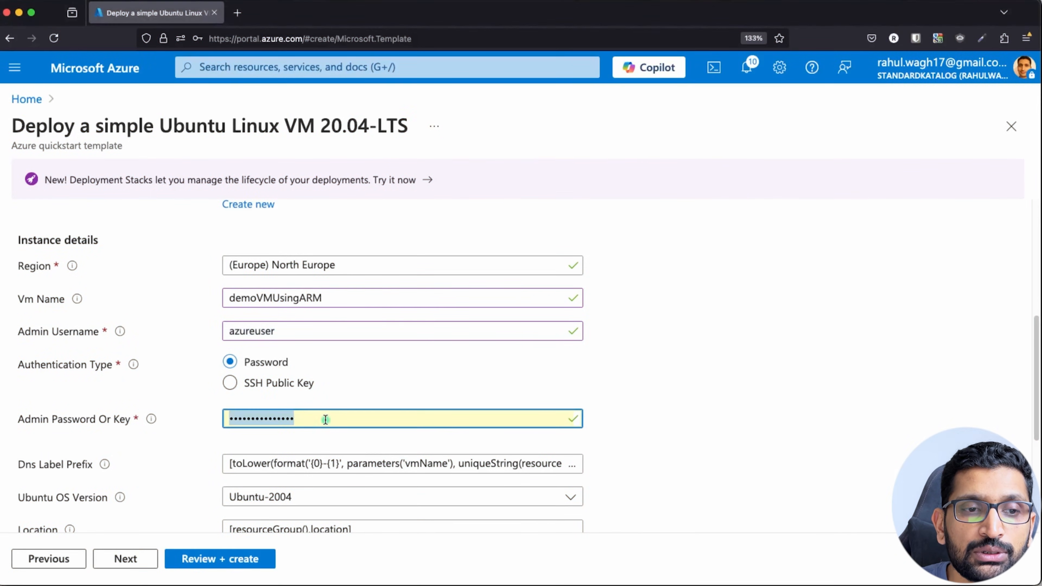
pyautogui.press('BackSpace')
pyautogui.press('super+v')
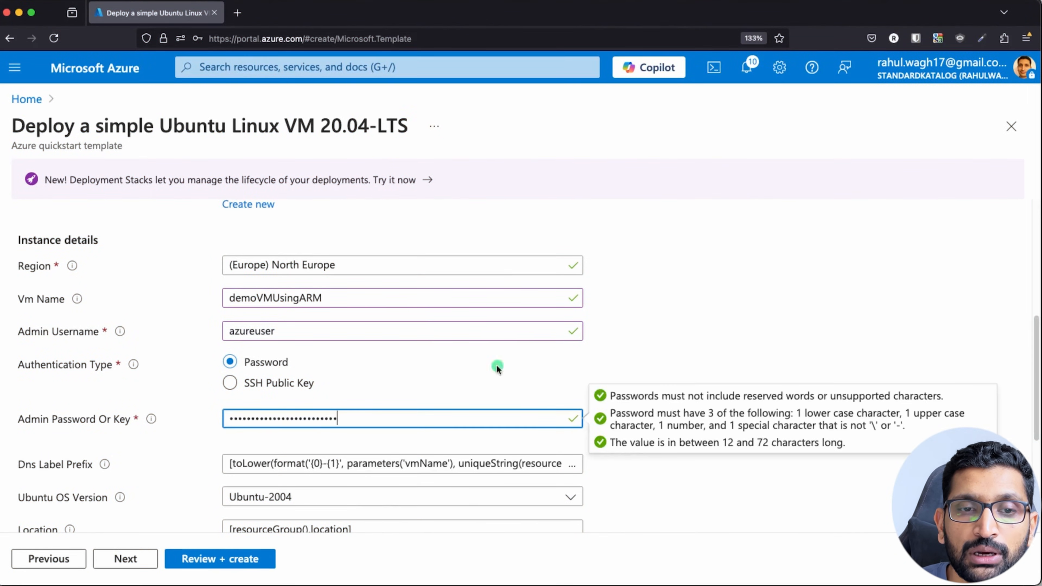
pyautogui.click(628, 375)
# Check the Location field and rename the virtual network to demo-vm-europe-north-vnet.
pyautogui.scroll(-4, 628, 374)
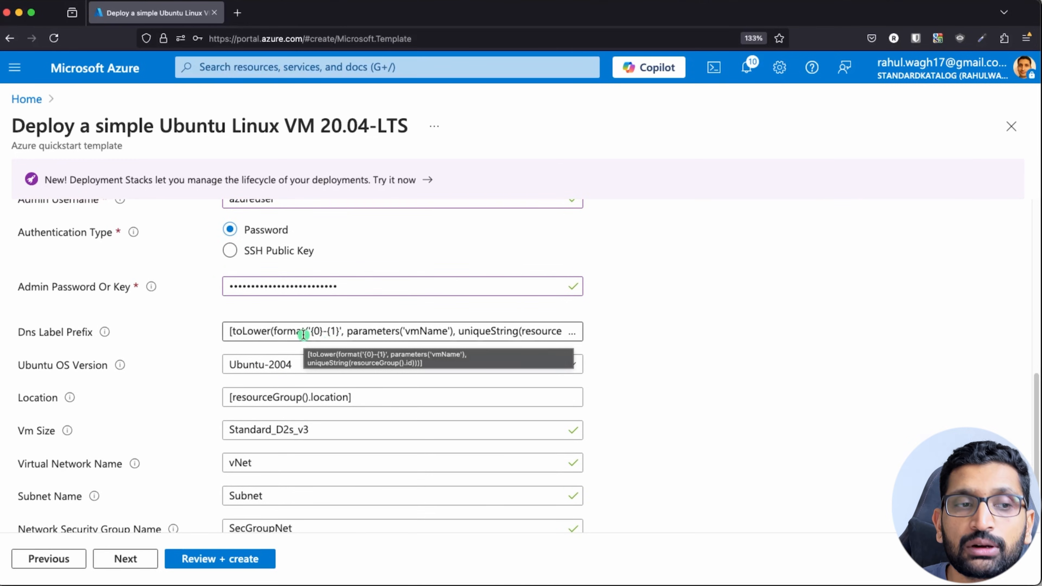
pyautogui.scroll(-2, 183, 360)
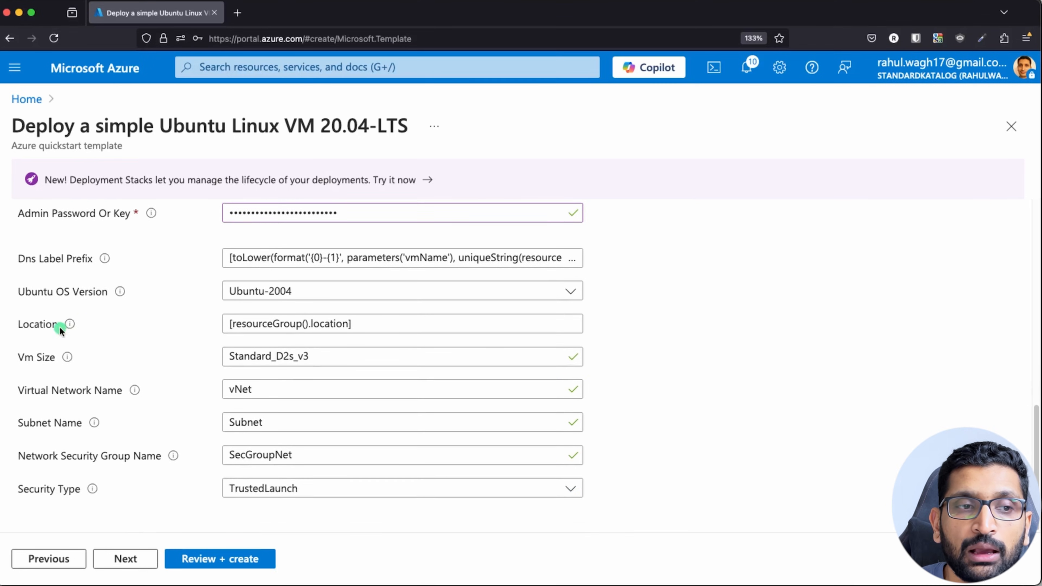
pyautogui.click(281, 331)
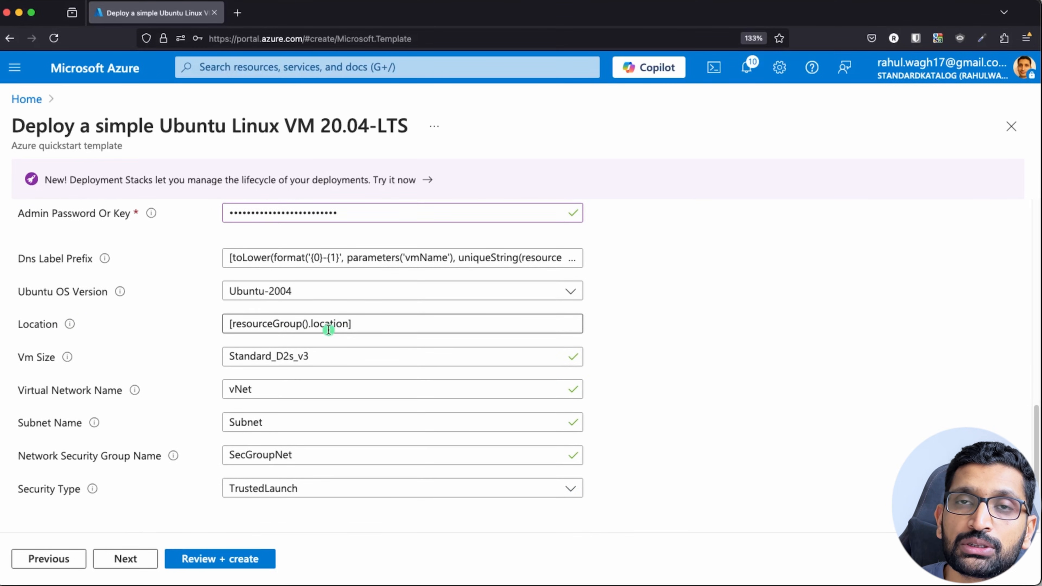
pyautogui.scroll(5, 339, 343)
pyautogui.scroll(3, 292, 336)
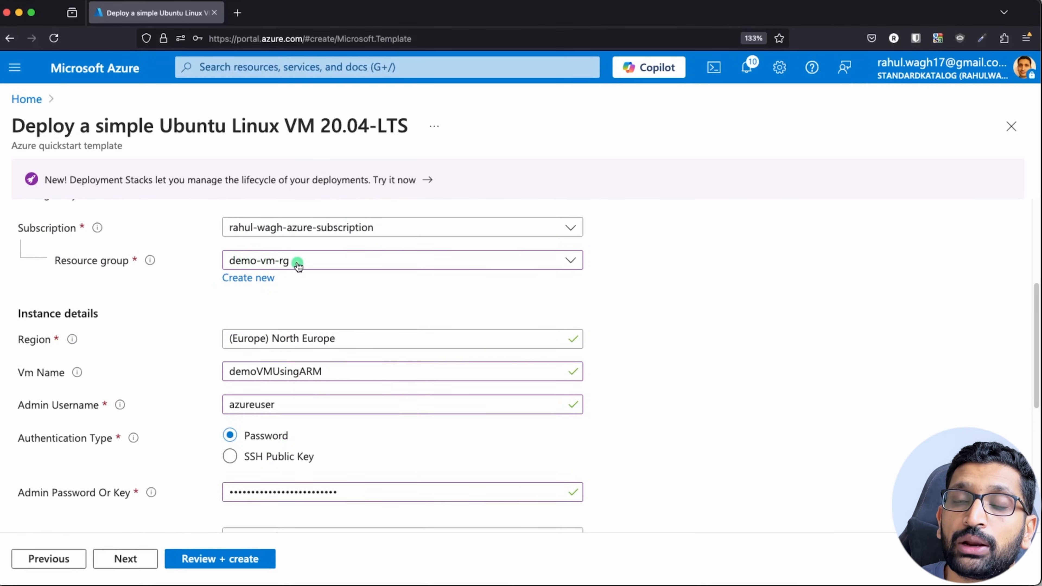
pyautogui.scroll(-7, 236, 363)
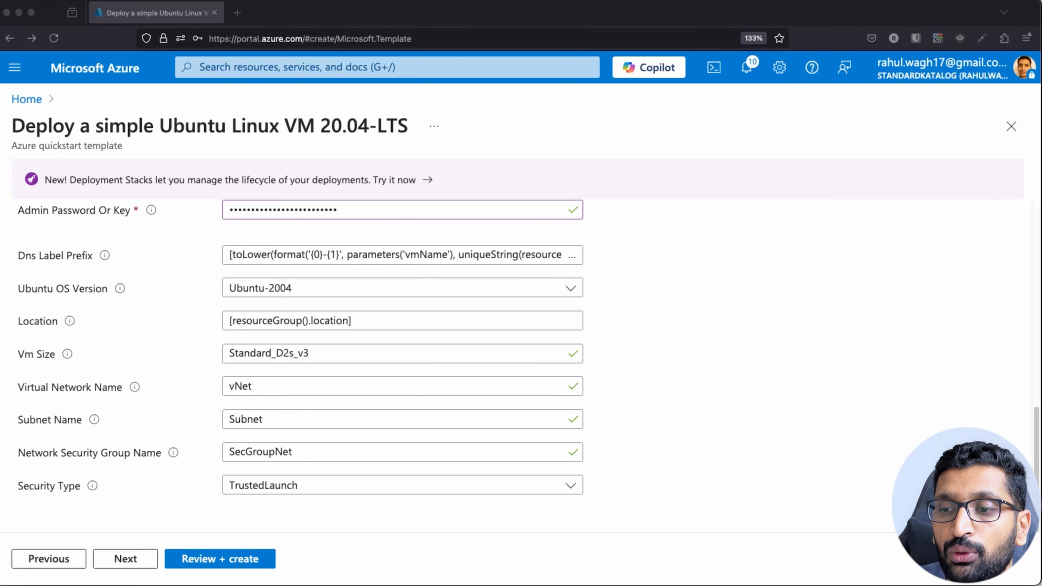
pyautogui.doubleClick(240, 390)
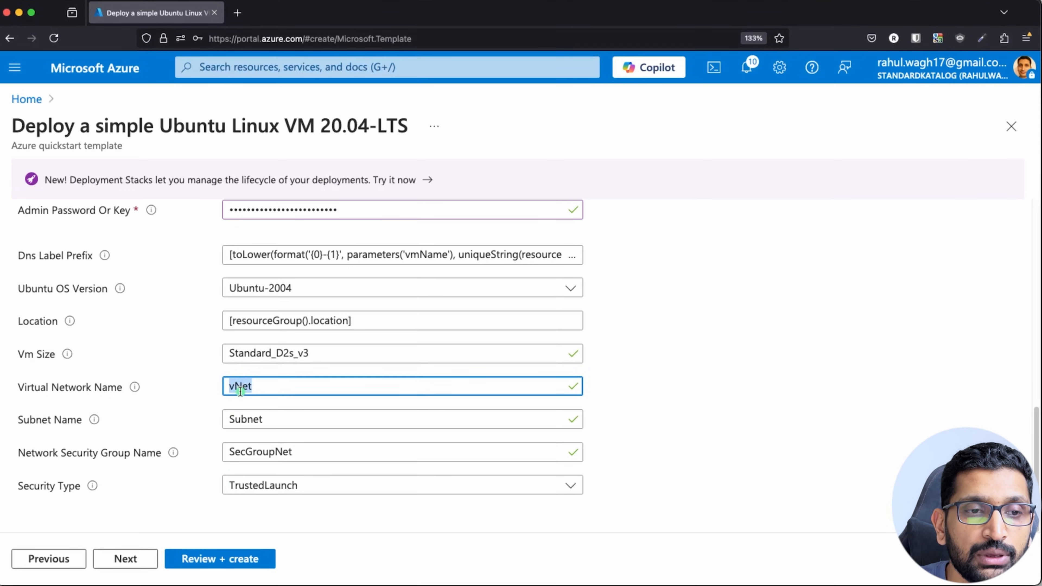
pyautogui.write('demo-vm-europe-north-vnet')
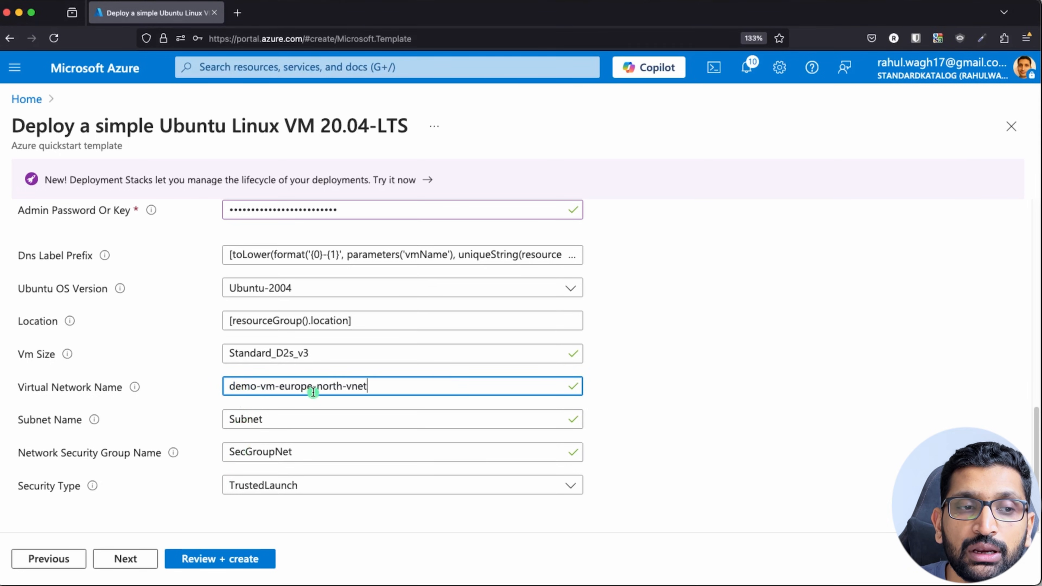
# In a new tab, find demo-vm-europe-north-vnet's subnet and copy demo-vm-europ-north-public-subnet.
pyautogui.keyDown('super'); pyautogui.click(108, 68); pyautogui.keyUp('super')
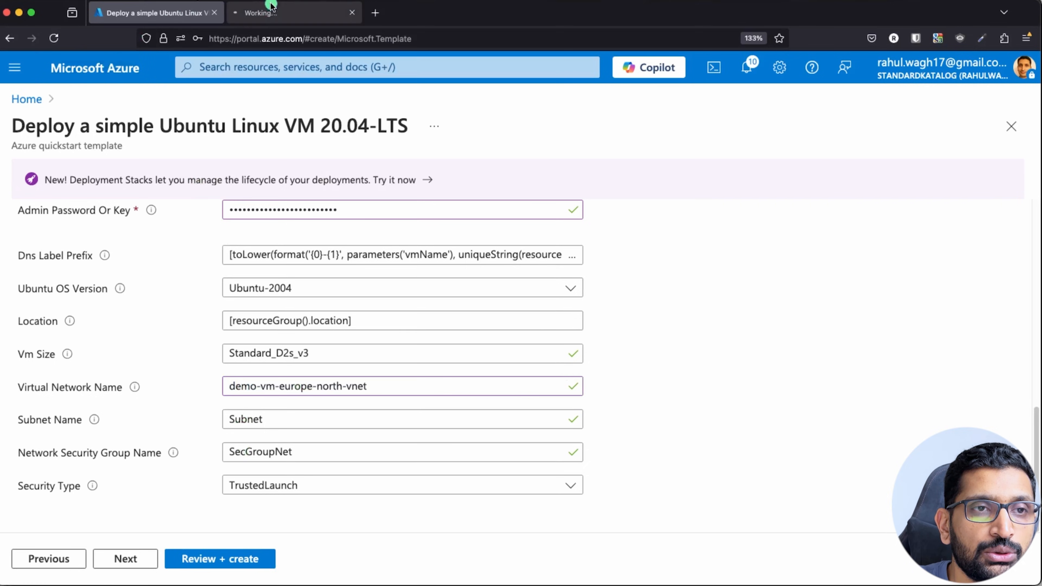
pyautogui.click(271, 6)
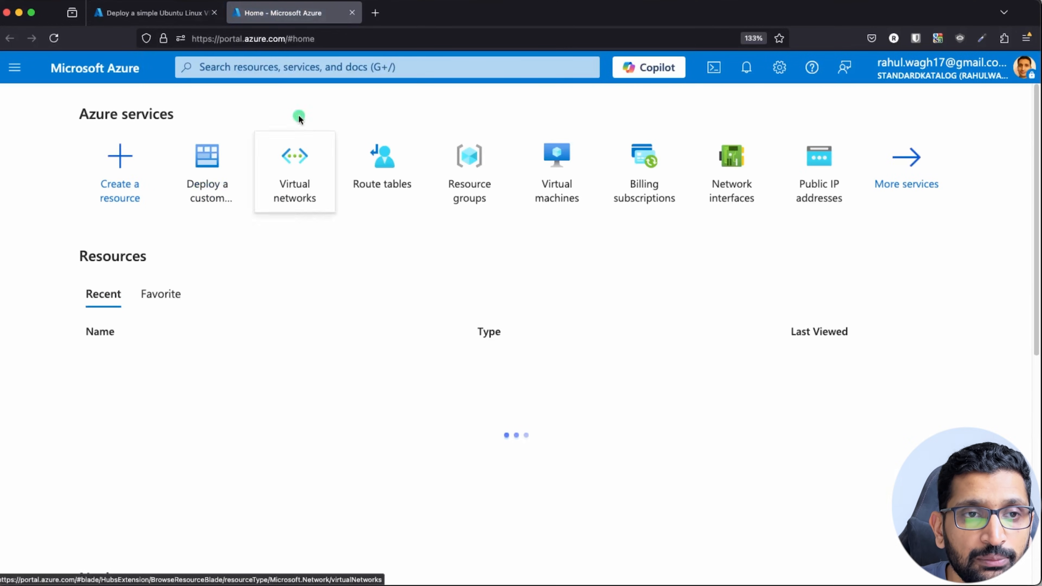
pyautogui.click(293, 189)
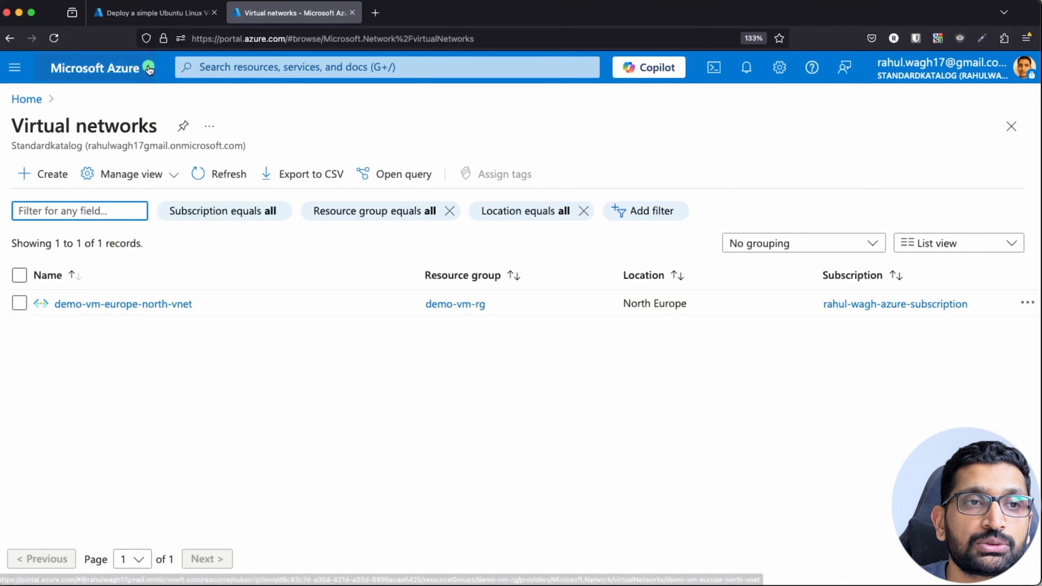
pyautogui.click(152, 13)
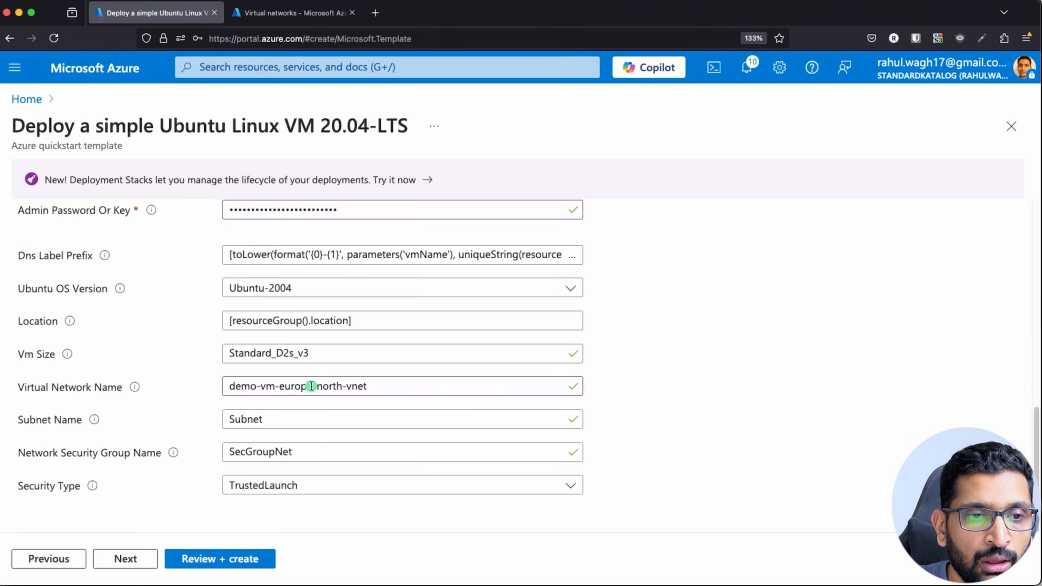
pyautogui.click(354, 13)
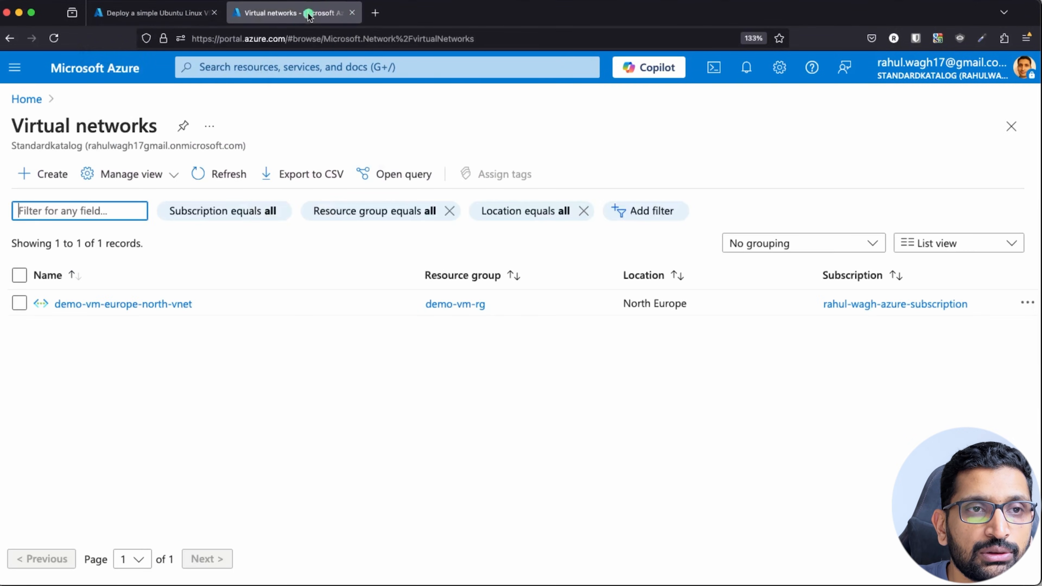
pyautogui.click(113, 308)
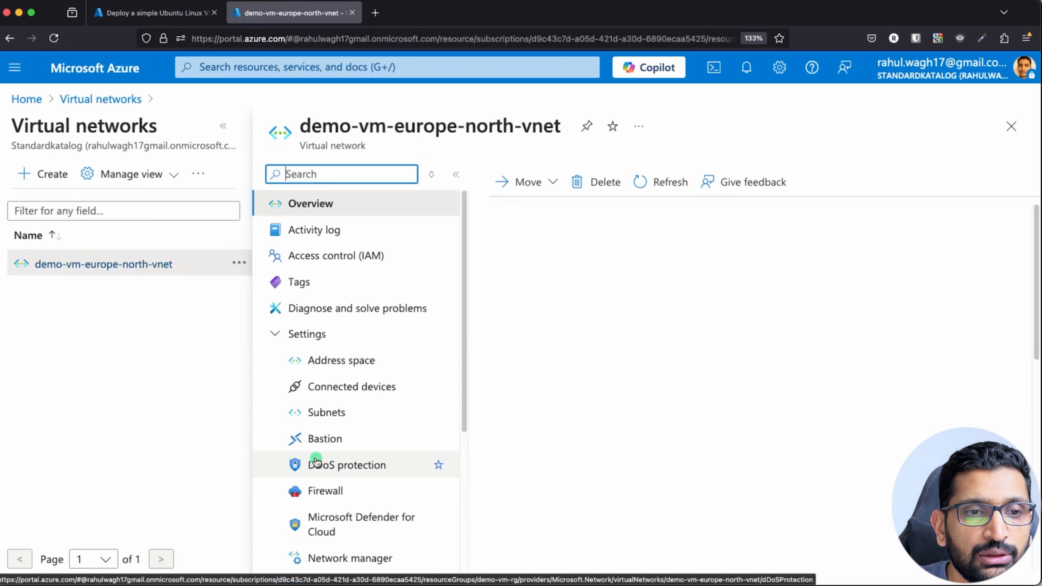
pyautogui.click(325, 412)
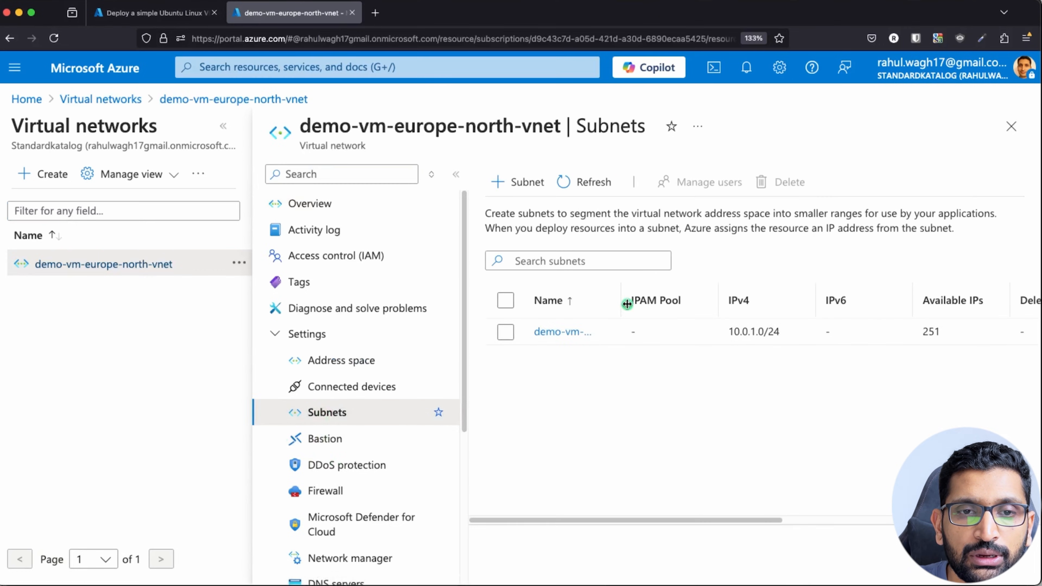
pyautogui.moveTo(623, 301); pyautogui.dragTo(773, 302)
pyautogui.moveTo(712, 333); pyautogui.dragTo(535, 333)
pyautogui.press('super+c')
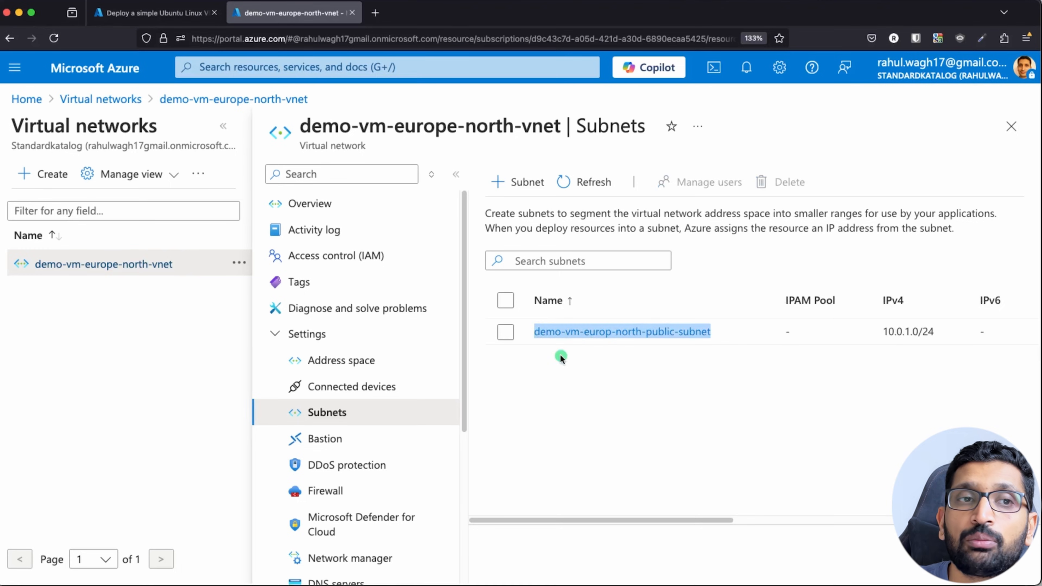
pyautogui.click(133, 13)
# Paste demo-vm-europ-north-public-subnet as the Subnet Name and check the SecGroupNet security group.
pyautogui.click(241, 419)
pyautogui.press('super+a')
pyautogui.press('super+v')
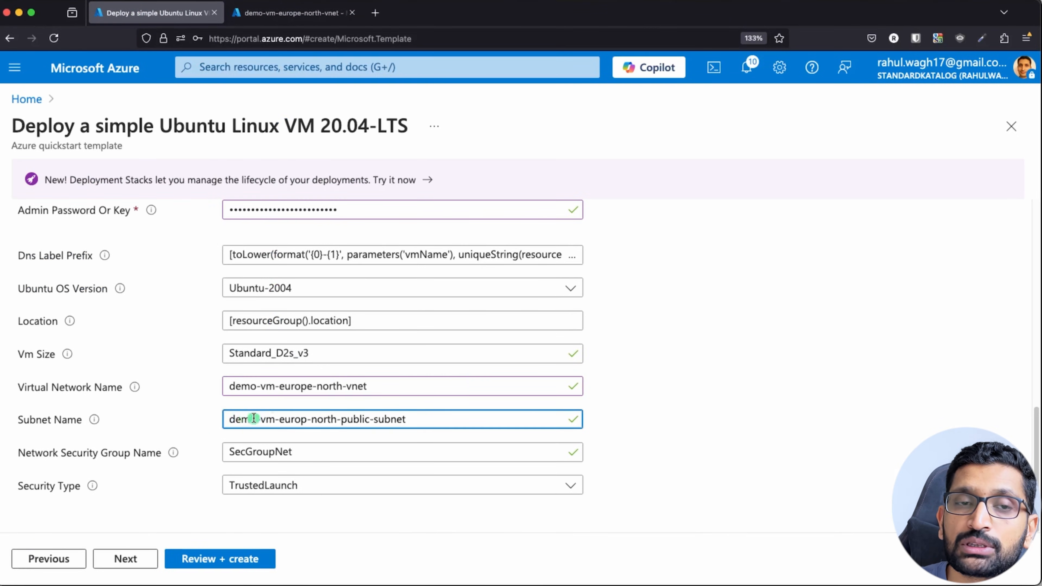
pyautogui.click(657, 420)
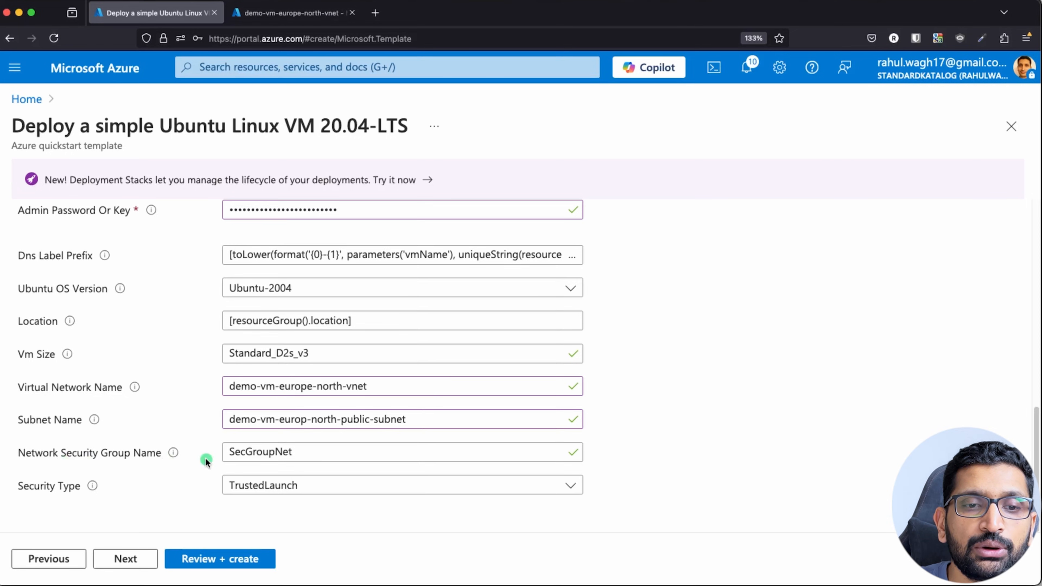
pyautogui.click(262, 452)
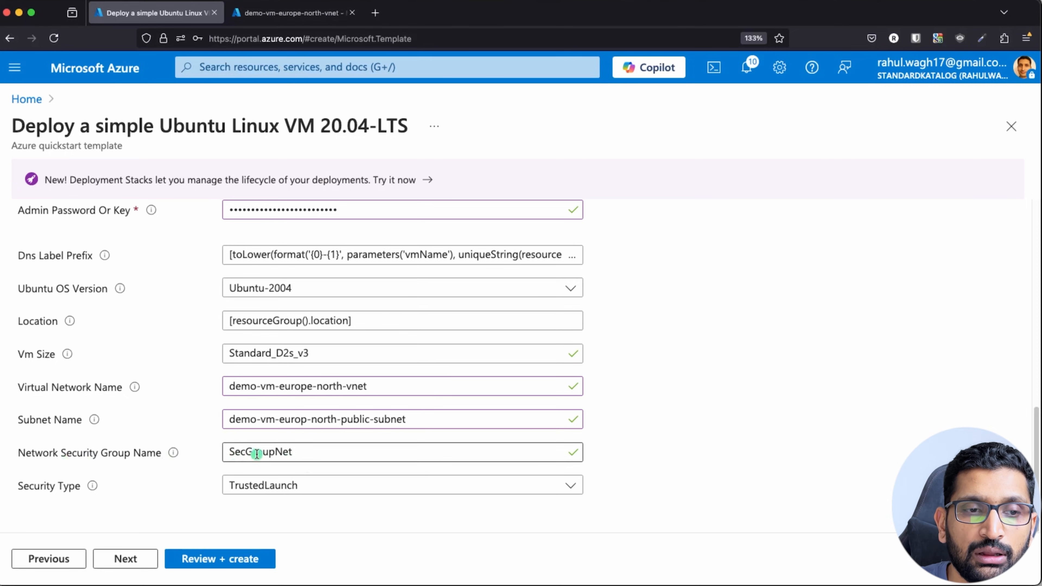
pyautogui.doubleClick(272, 452)
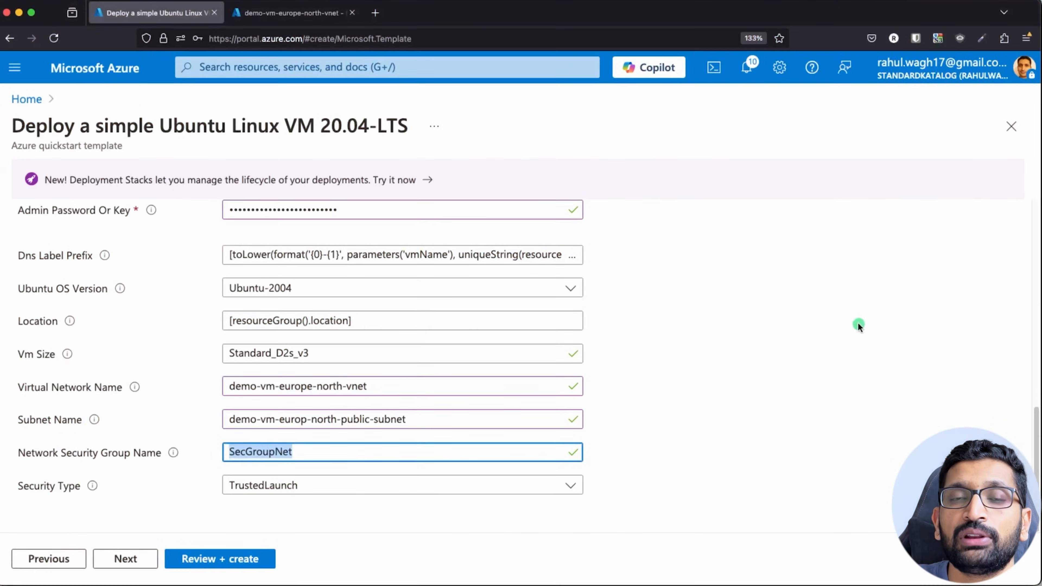
pyautogui.click(347, 542)
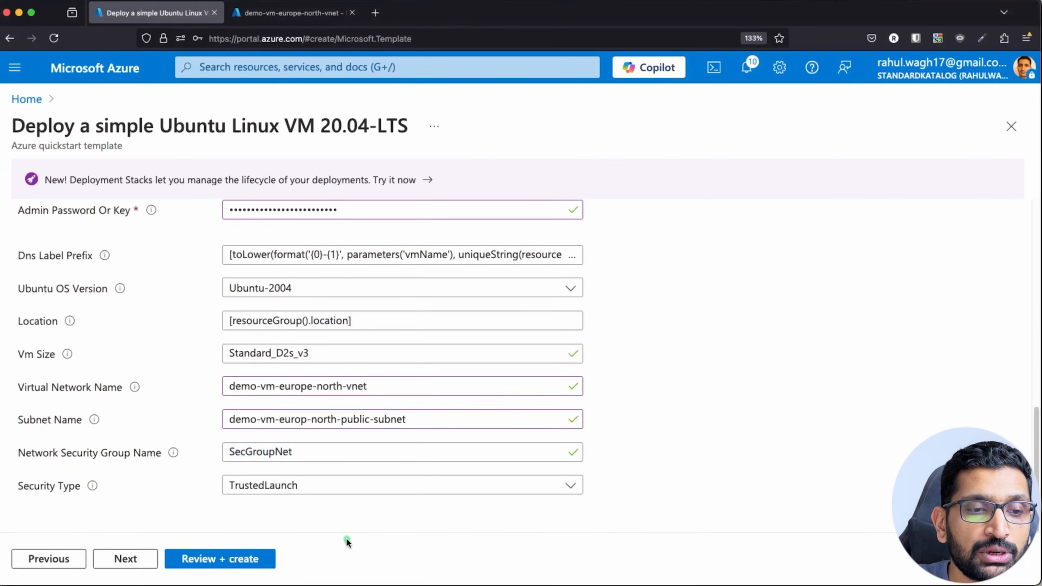
# Run Review + create, highlight the Basics summary, and submit the deployment with Create.
pyautogui.click(218, 559)
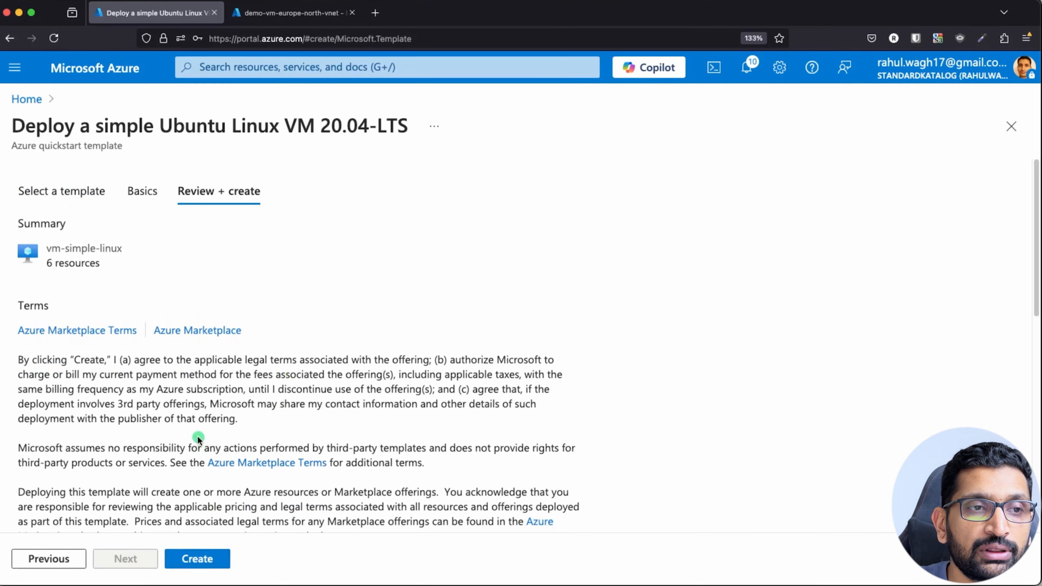
pyautogui.scroll(-4, 201, 472)
pyautogui.scroll(-8, 238, 517)
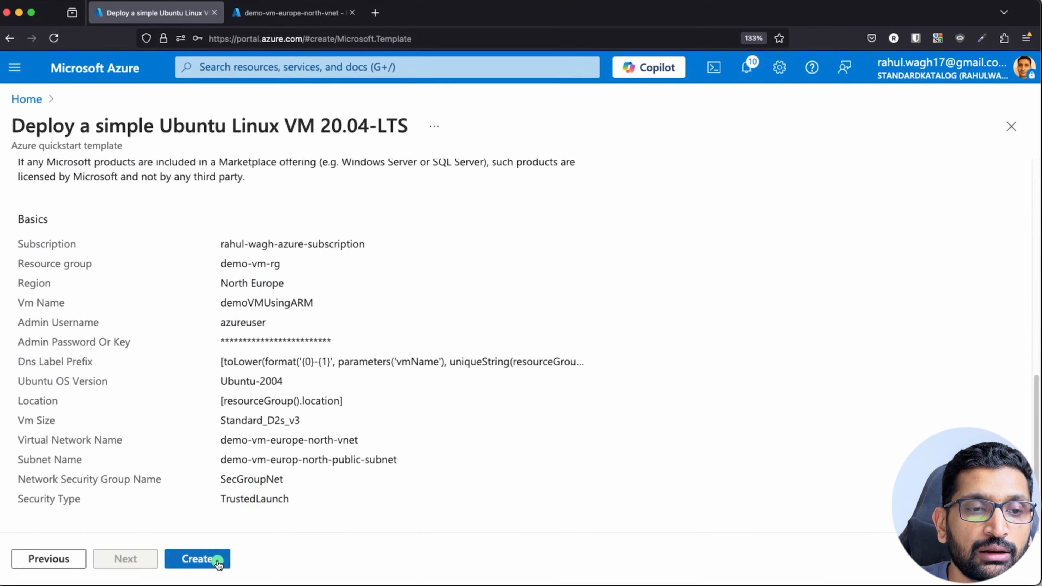
pyautogui.moveTo(17, 219); pyautogui.dragTo(332, 518)
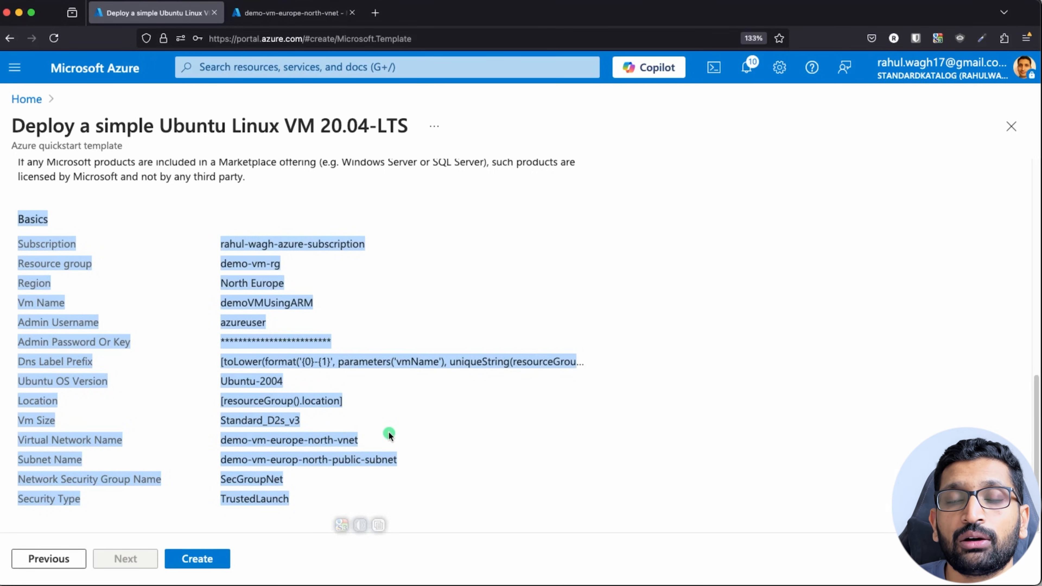
pyautogui.scroll(8, 434, 341)
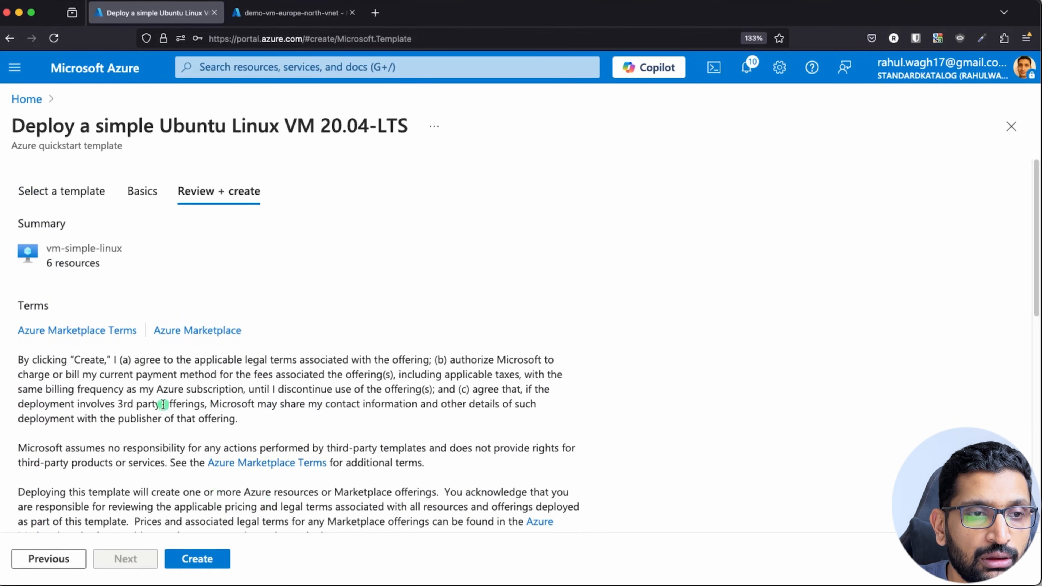
pyautogui.scroll(-8, 161, 402)
pyautogui.scroll(-2, 161, 402)
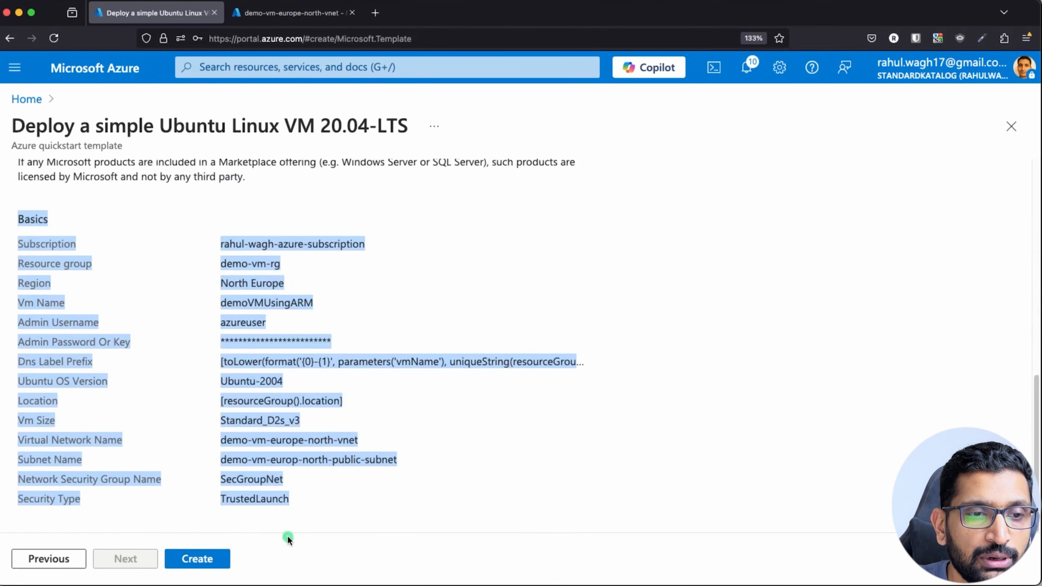
pyautogui.click(197, 559)
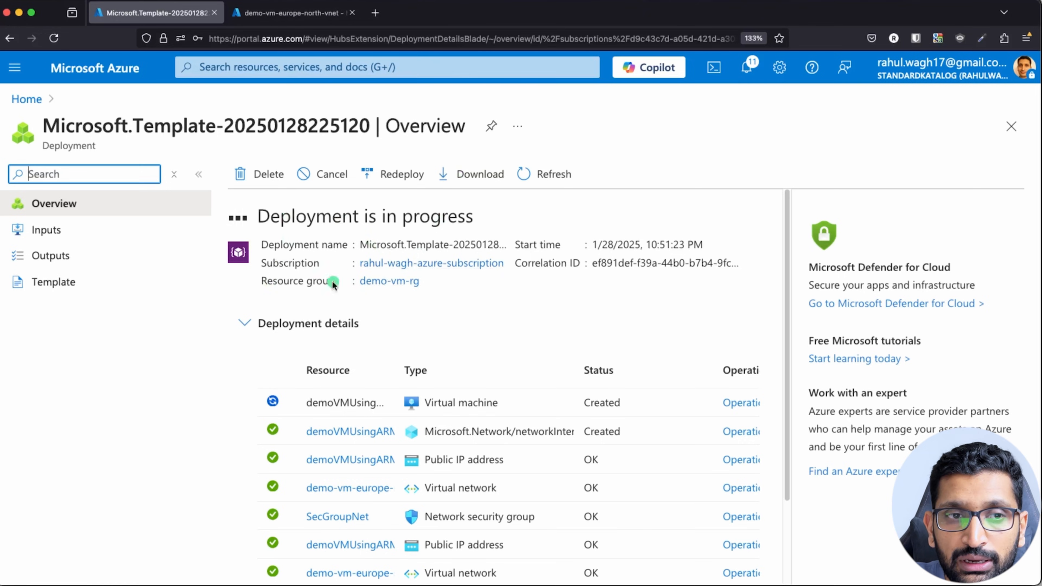
# Download the deployment template zip and open it from the browser's downloads list.
pyautogui.click(457, 176)
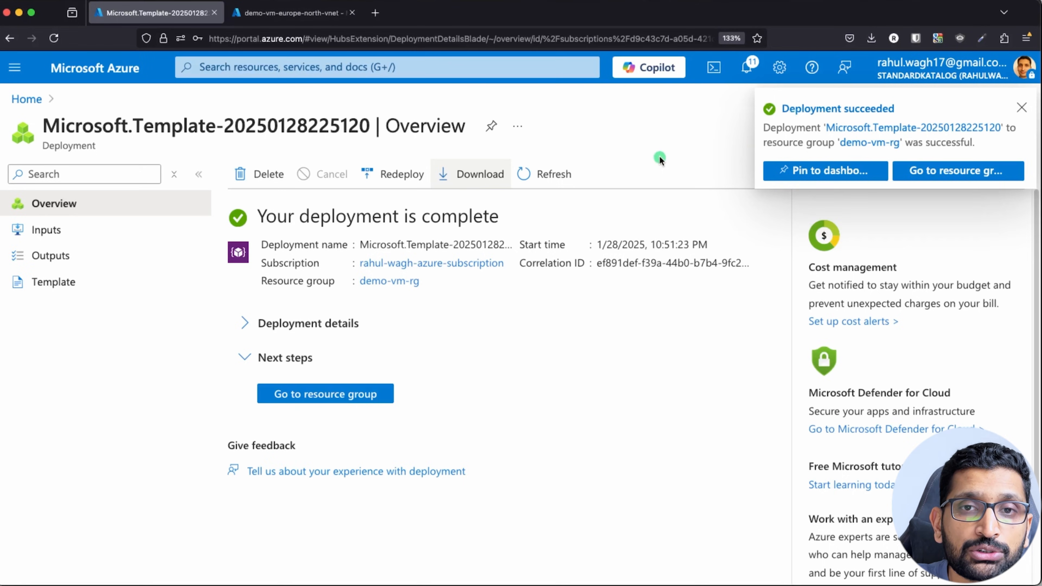
pyautogui.click(872, 38)
pyautogui.click(731, 76)
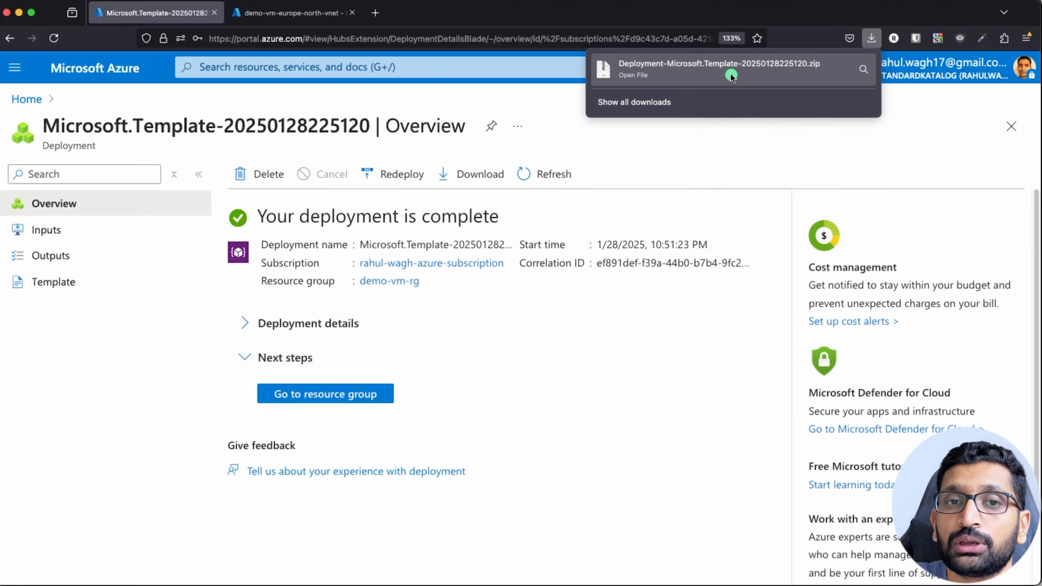
pyautogui.rightClick(730, 76)
# Reveal the downloaded zip in Finder, tidy the window, and extract the zip.
pyautogui.click(758, 95)
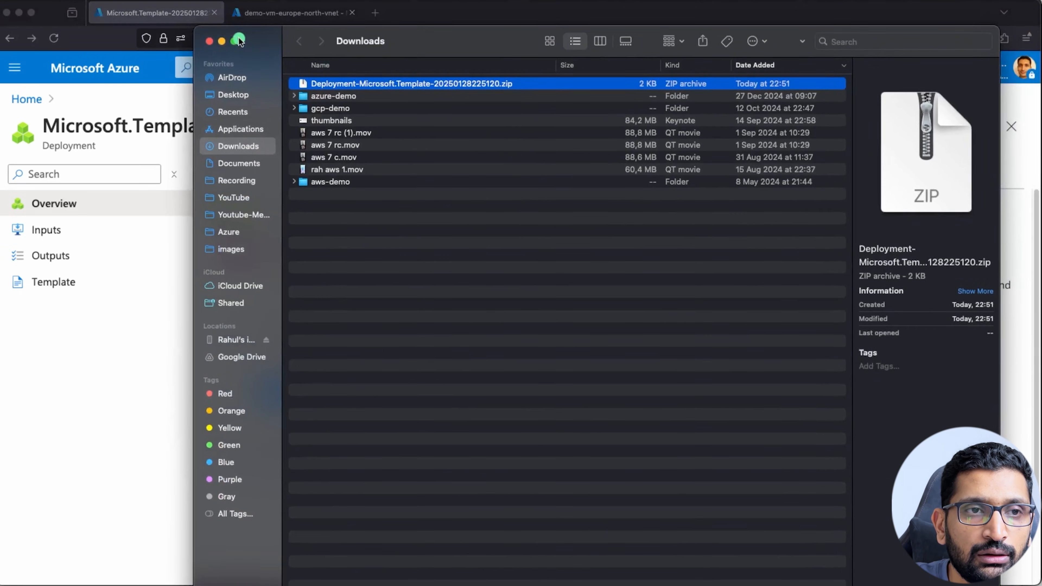
pyautogui.moveTo(195, 26); pyautogui.dragTo(250, 121)
pyautogui.moveTo(501, 137); pyautogui.dragTo(398, 92)
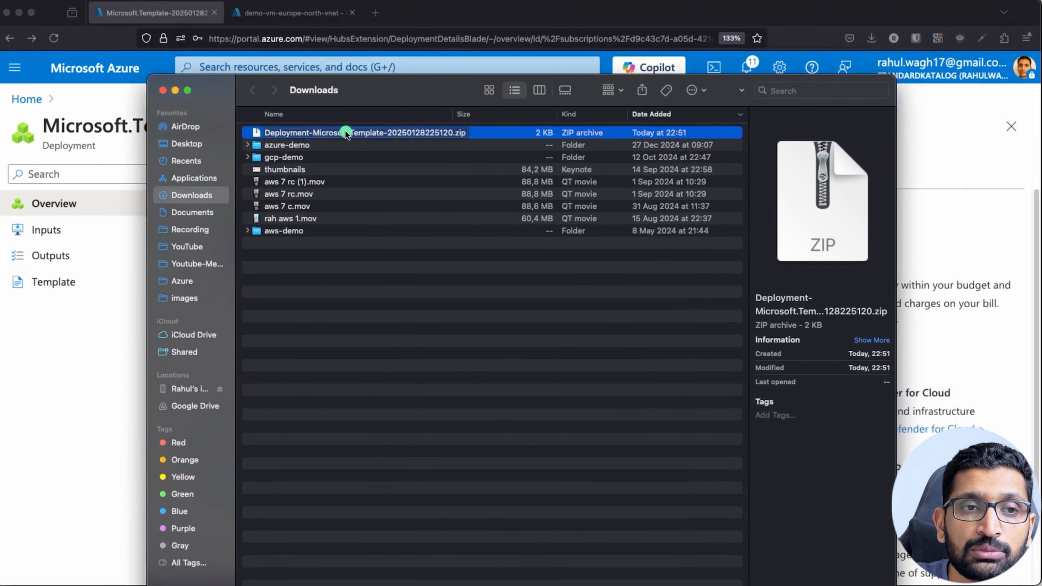
pyautogui.click(370, 295)
pyautogui.doubleClick(357, 134)
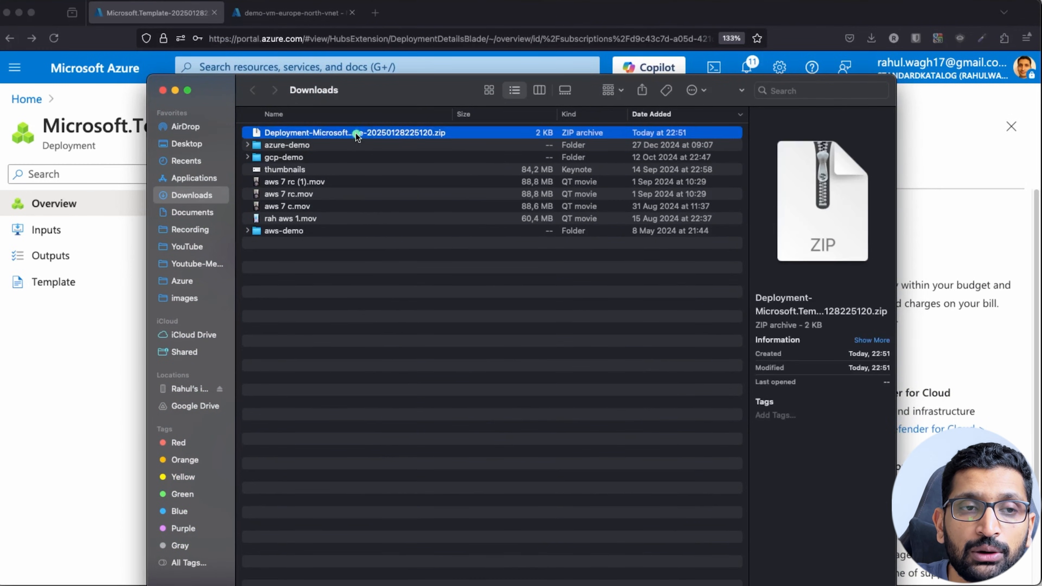
# Open the extracted folder, preview both JSON files, and open deployment.json in Sublime Text.
pyautogui.doubleClick(337, 133)
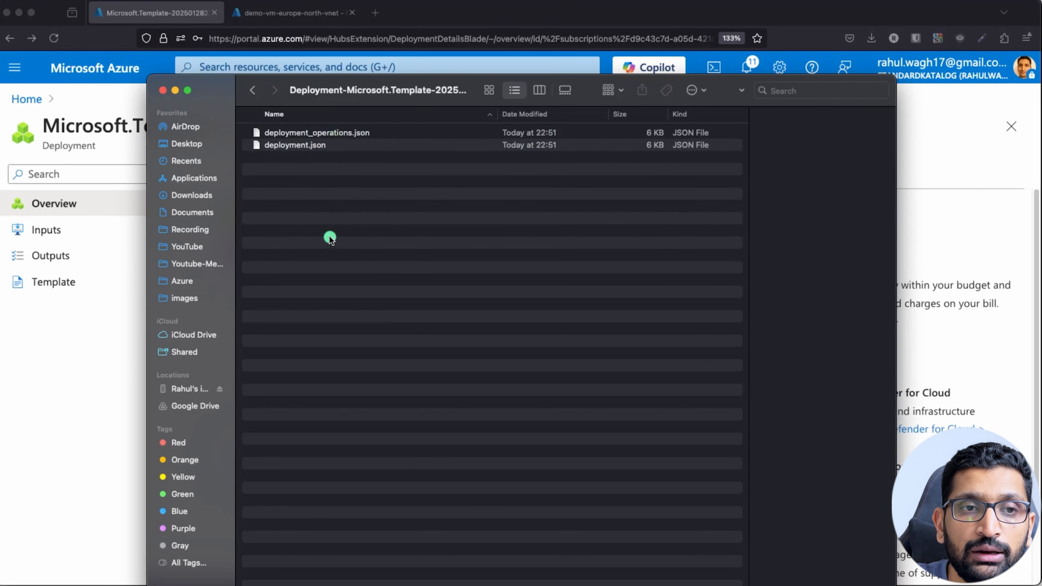
pyautogui.click(313, 133)
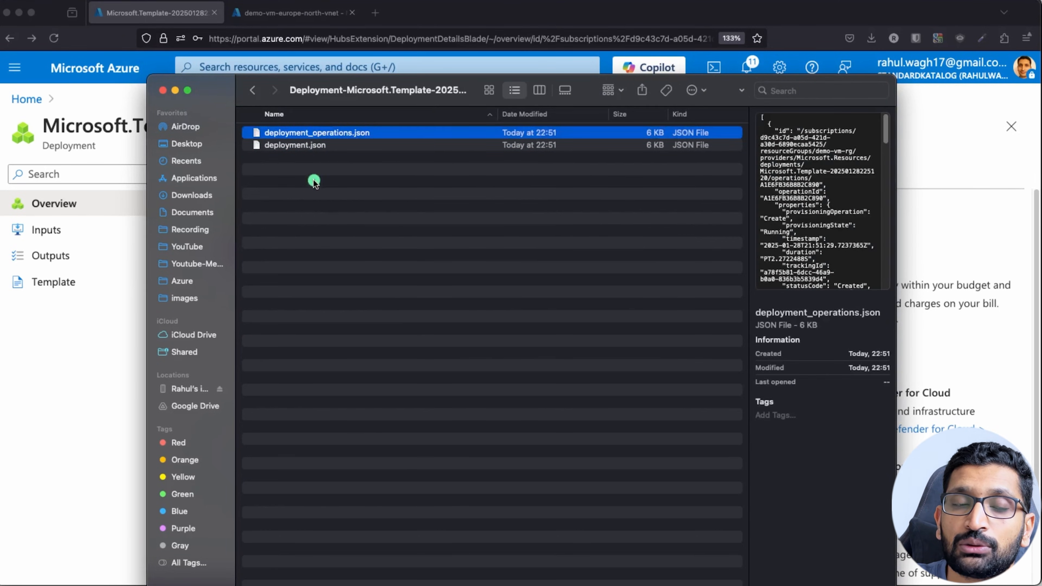
pyautogui.click(292, 145)
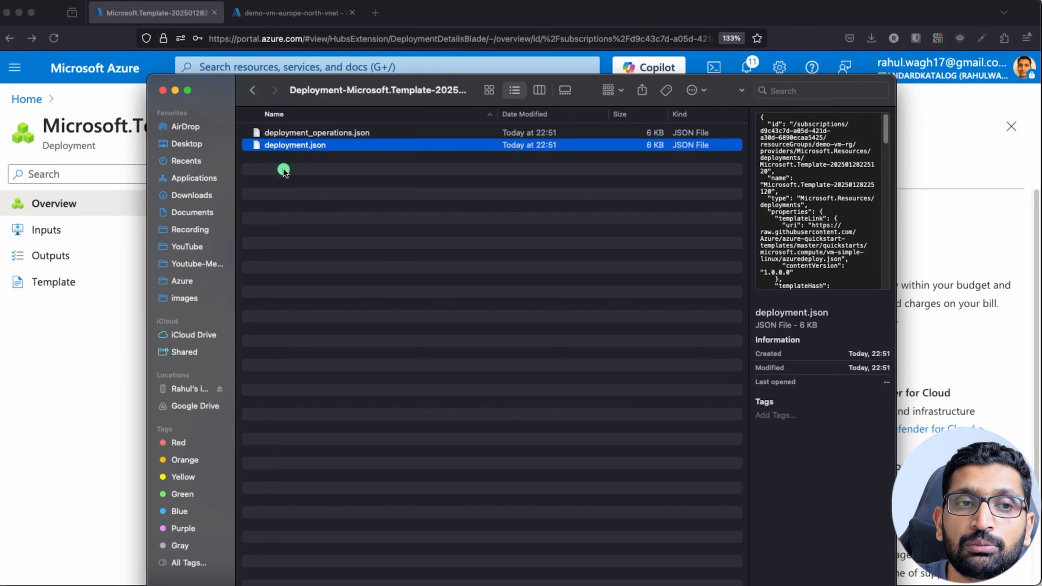
pyautogui.click(288, 135)
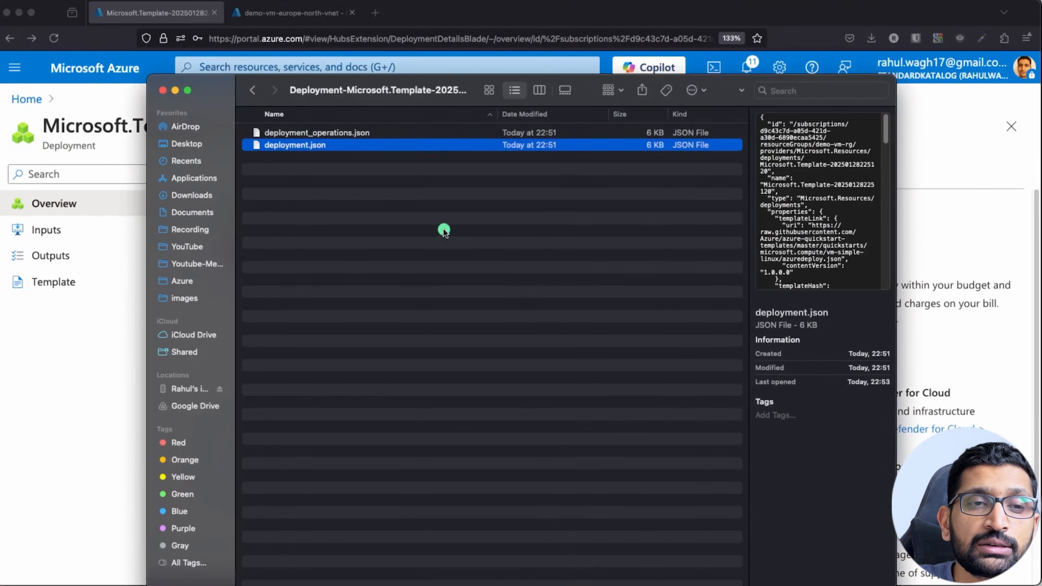
pyautogui.click(443, 231)
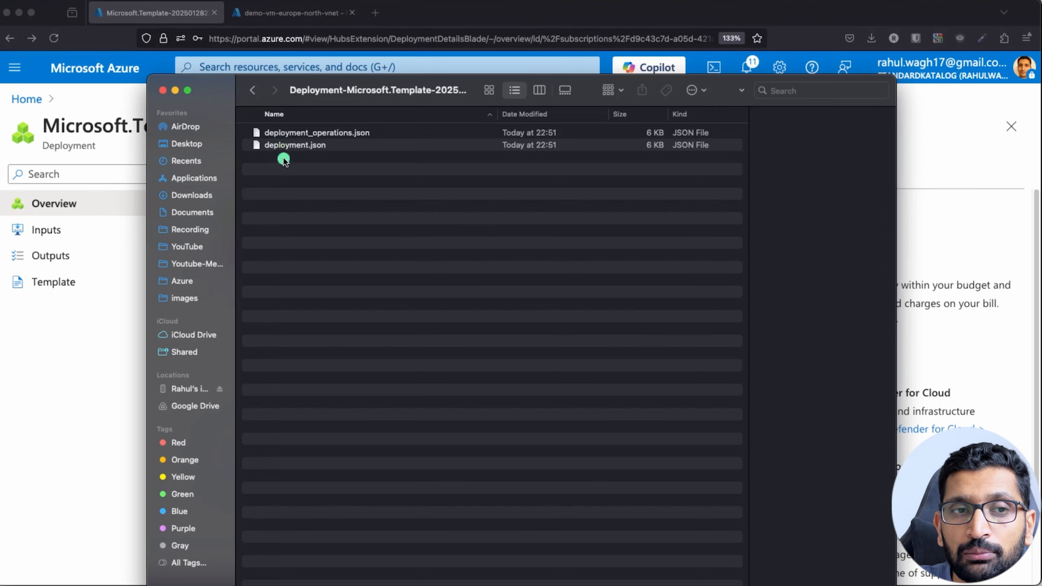
pyautogui.rightClick(284, 148)
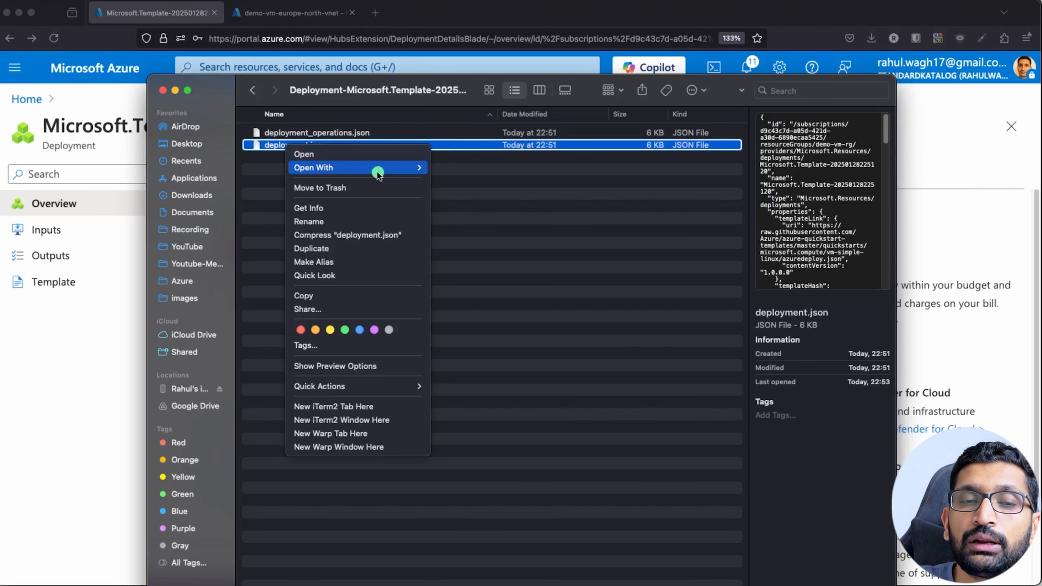
pyautogui.moveTo(377, 168)
pyautogui.click(475, 229)
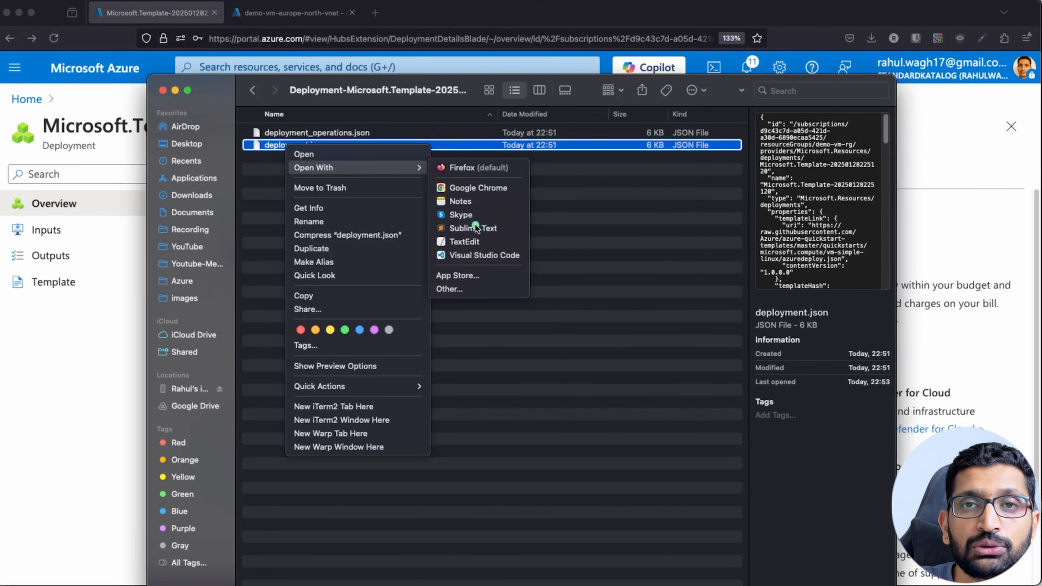
# Maximize deployment.json and highlight vmName demoVMUsingARM, adminUsername and password authentication type.
pyautogui.moveTo(421, 0); pyautogui.dragTo(394, 8)
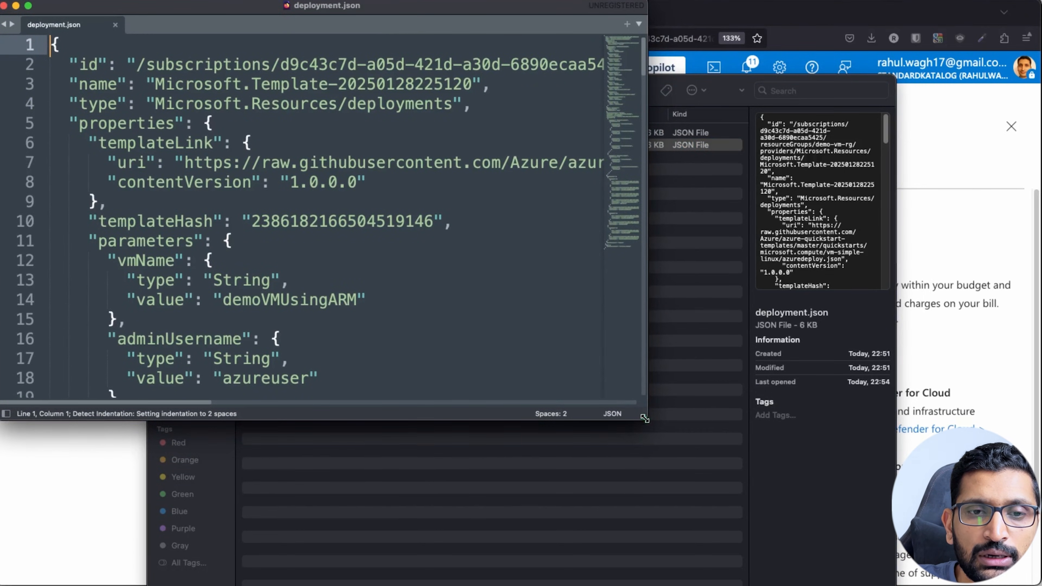
pyautogui.doubleClick(644, 429)
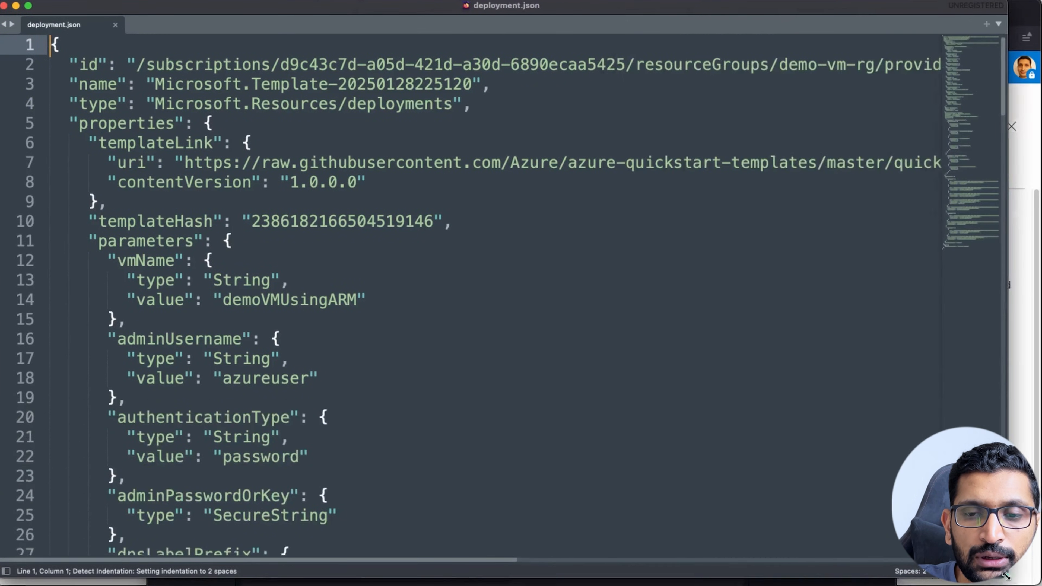
pyautogui.click(447, 294)
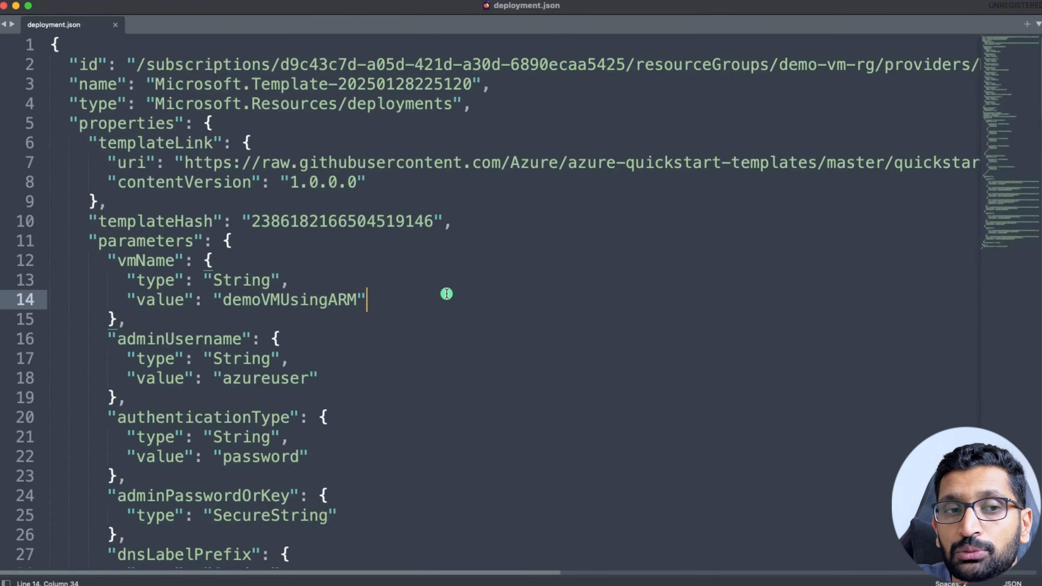
pyautogui.scroll(-2, 443, 295)
pyautogui.moveTo(98, 165); pyautogui.dragTo(173, 273)
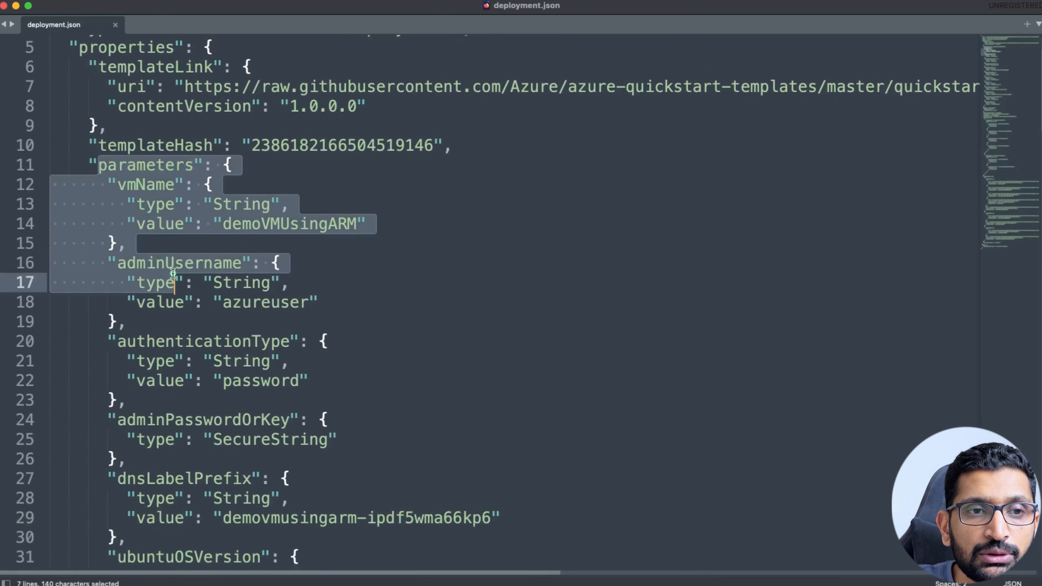
pyautogui.scroll(-3, 172, 273)
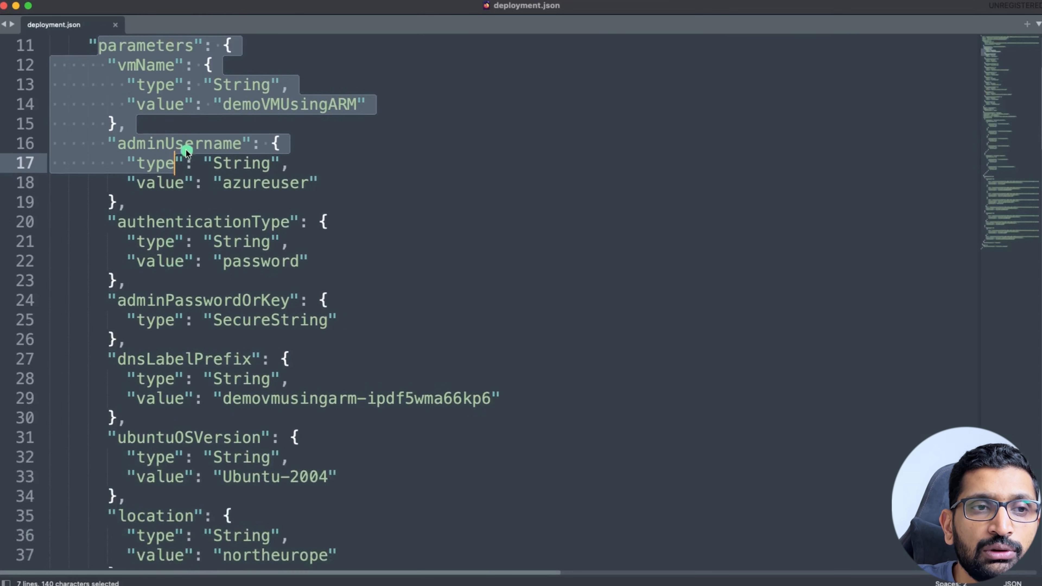
pyautogui.doubleClick(186, 142)
pyautogui.doubleClick(267, 183)
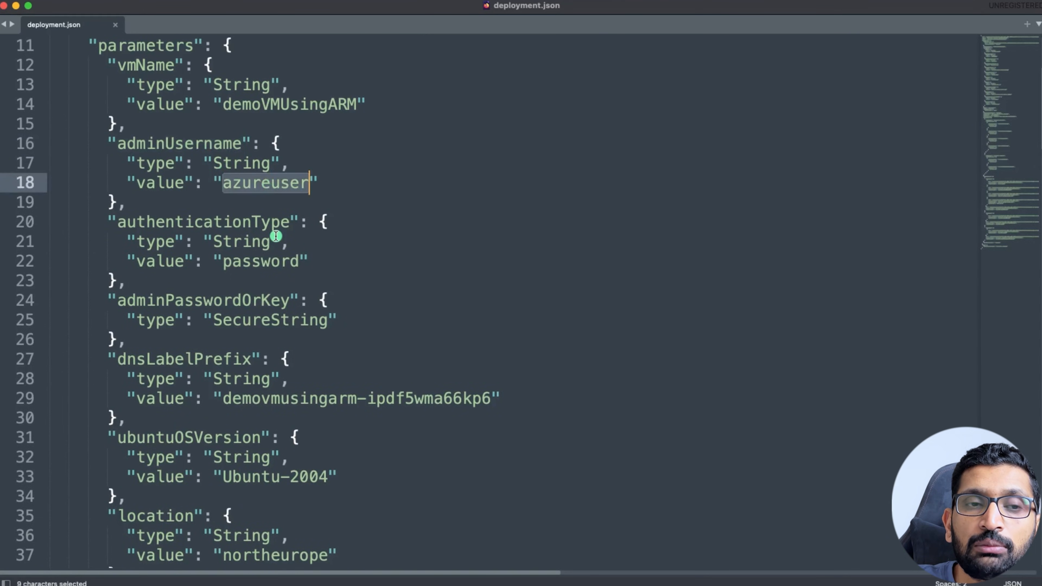
pyautogui.scroll(-2, 276, 237)
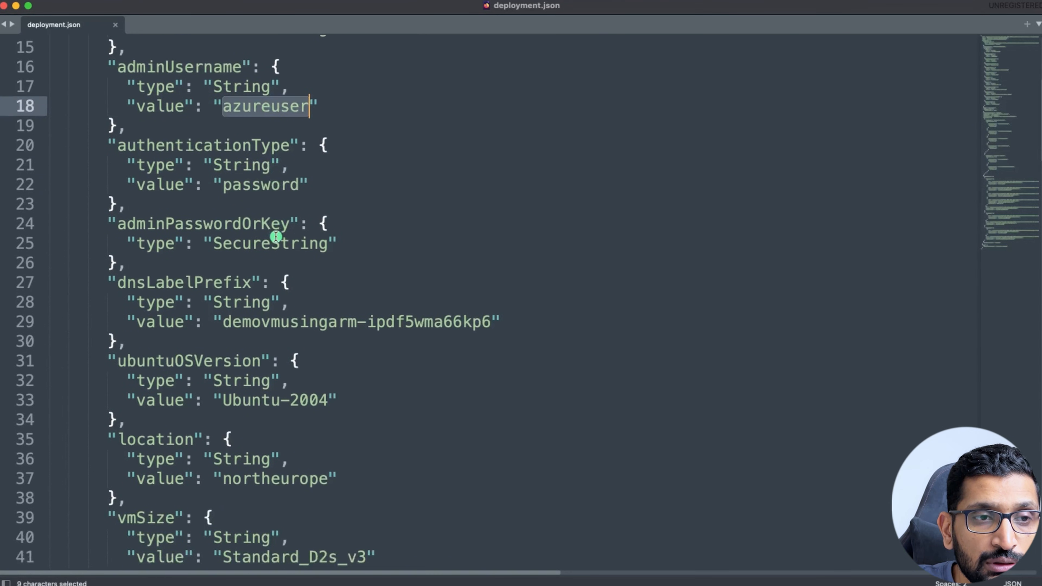
pyautogui.doubleClick(267, 185)
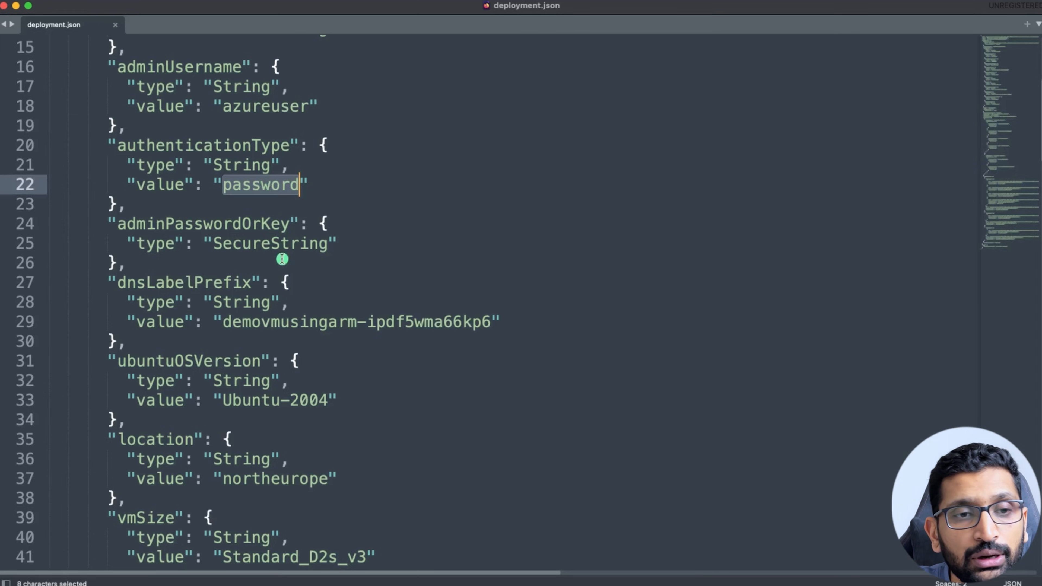
# Highlight dnsLabelPrefix, Ubuntu-2004, location northeurope and vmSize Standard_D2s_v3.
pyautogui.scroll(-2, 282, 258)
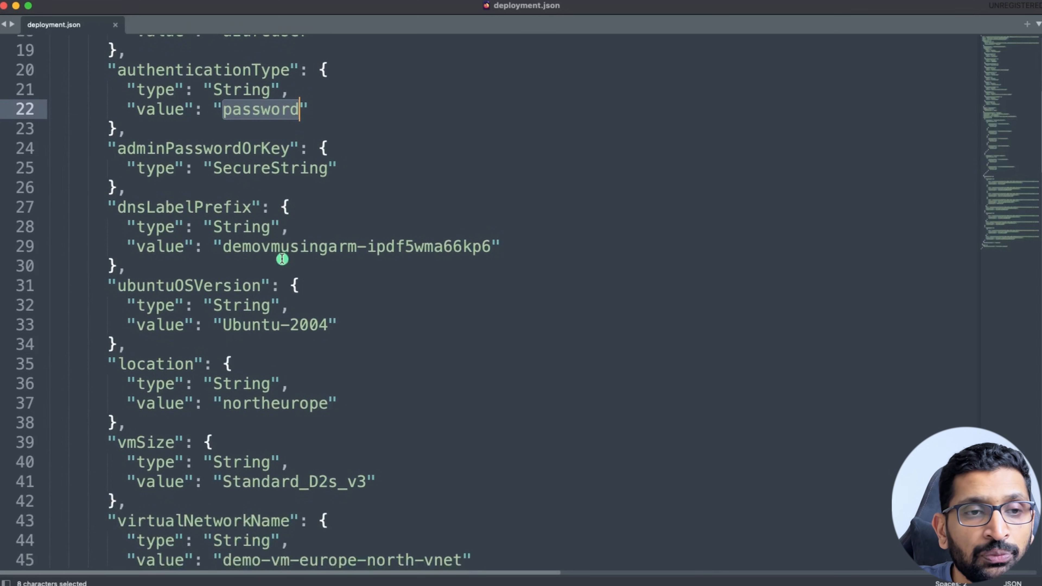
pyautogui.moveTo(100, 192); pyautogui.dragTo(207, 442)
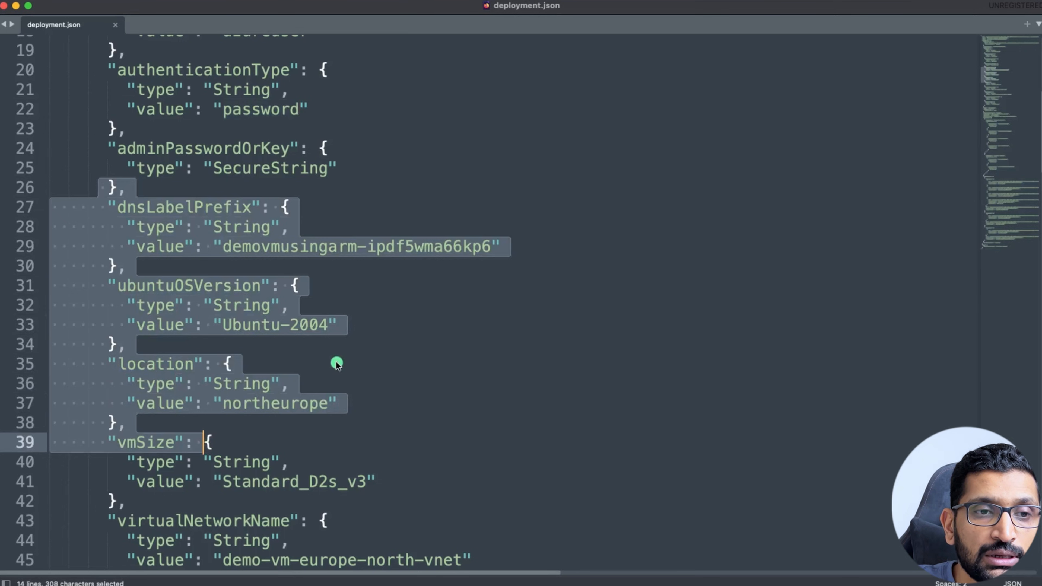
pyautogui.tripleClick(305, 323)
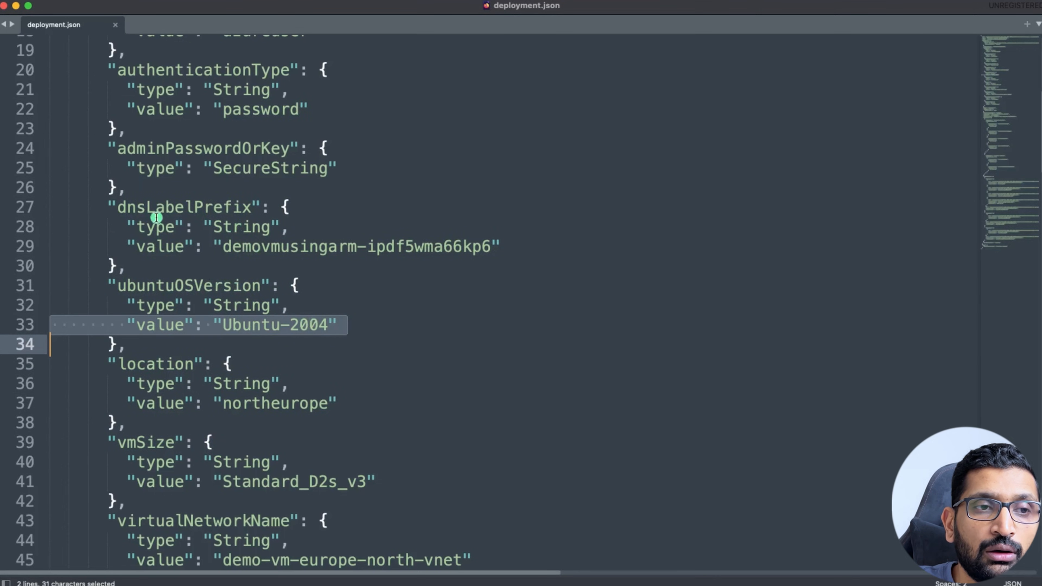
pyautogui.doubleClick(156, 205)
pyautogui.scroll(-4, 174, 326)
pyautogui.scroll(-1, 188, 383)
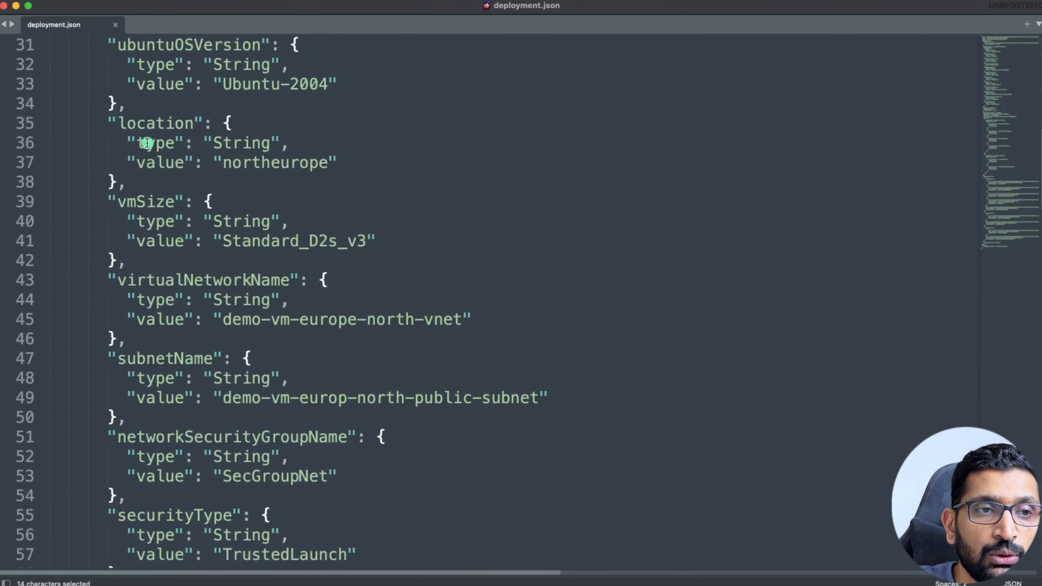
pyautogui.doubleClick(150, 123)
pyautogui.doubleClick(250, 163)
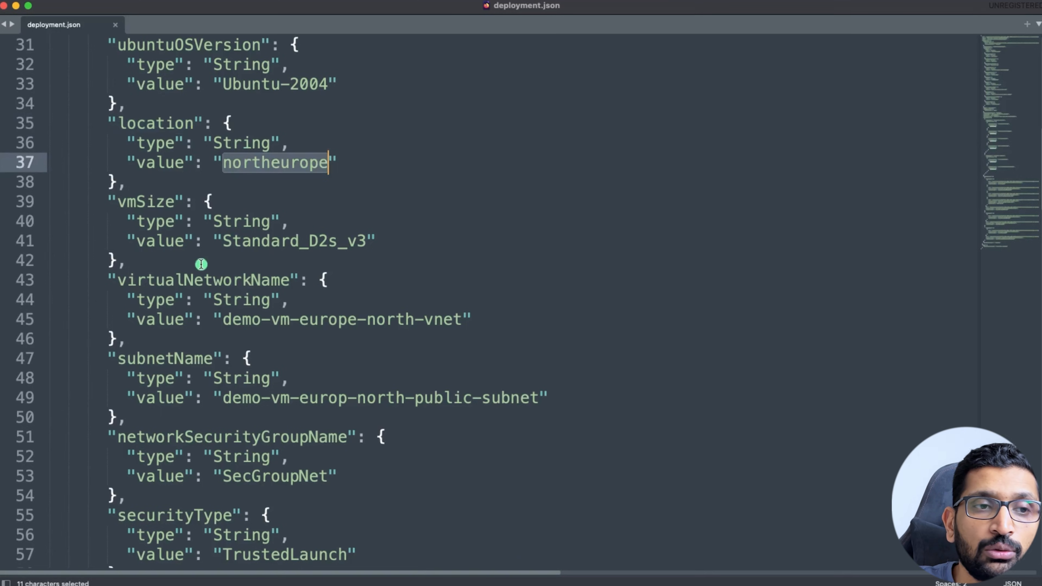
pyautogui.doubleClick(142, 203)
pyautogui.doubleClick(291, 246)
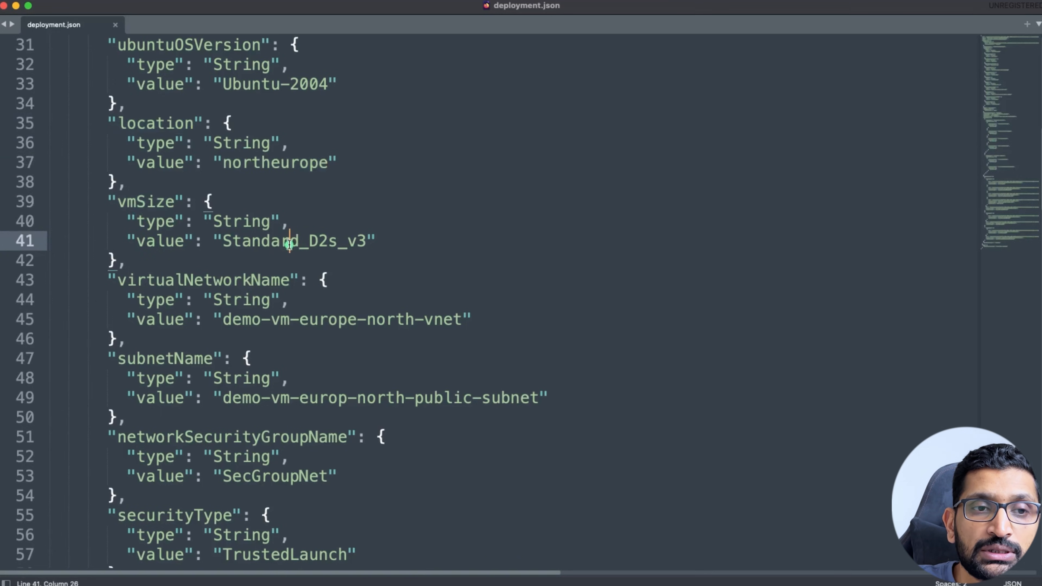
pyautogui.scroll(-3, 285, 273)
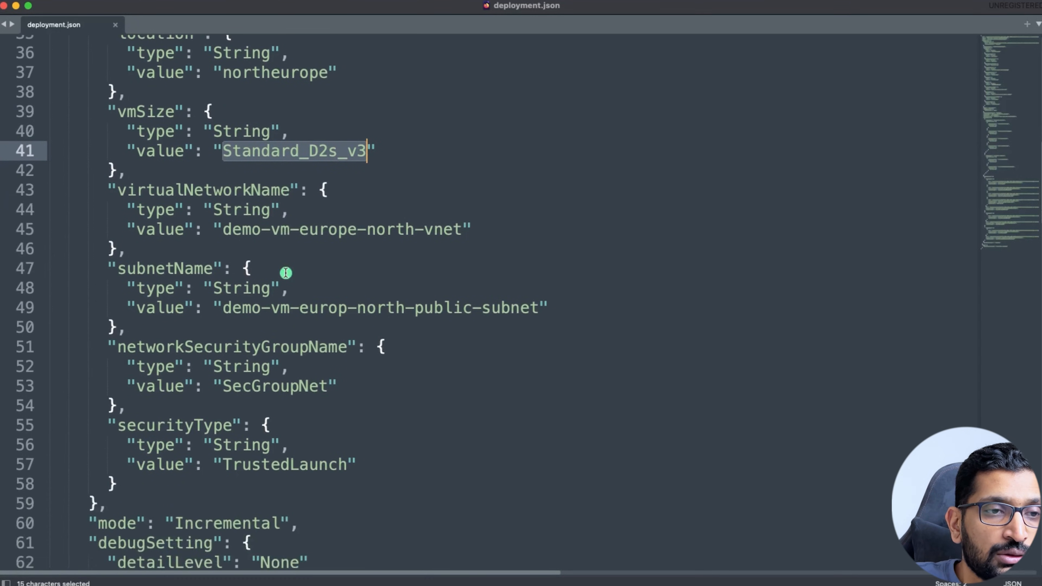
# Highlight network names demo-vm-europe-north-vnet, demo-vm-europ-north-public-subnet and SecGroupNet.
pyautogui.click(233, 274)
pyautogui.moveTo(222, 230); pyautogui.dragTo(466, 231)
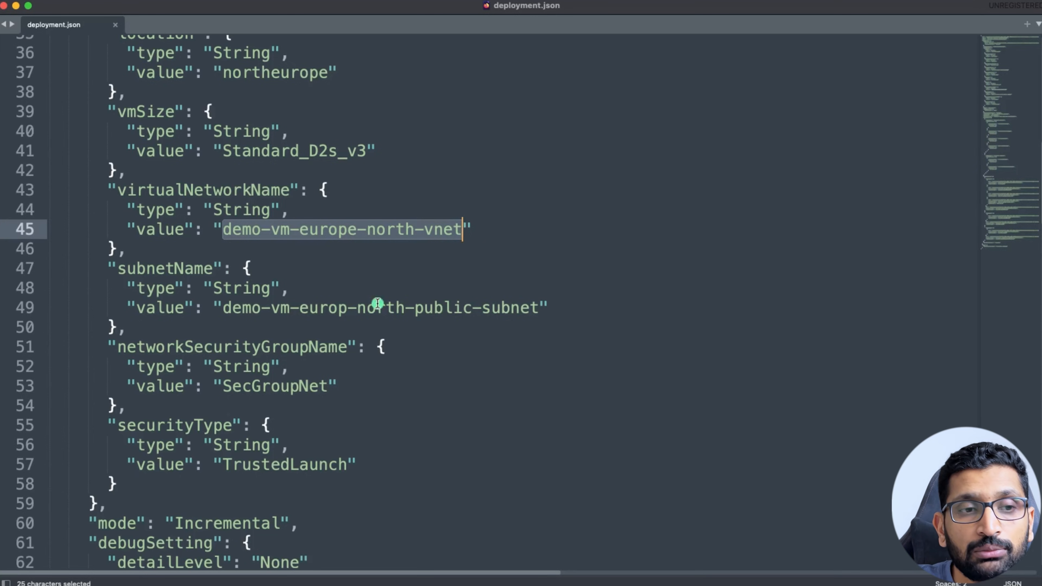
pyautogui.click(235, 326)
pyautogui.moveTo(222, 307); pyautogui.dragTo(538, 302)
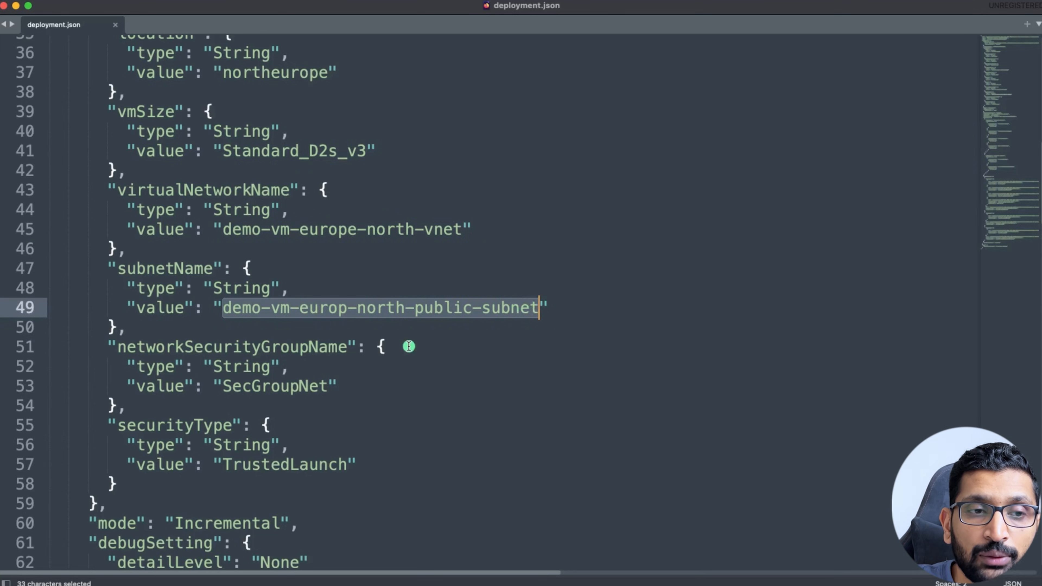
pyautogui.scroll(-3, 407, 344)
pyautogui.doubleClick(278, 337)
pyautogui.scroll(-5, 360, 349)
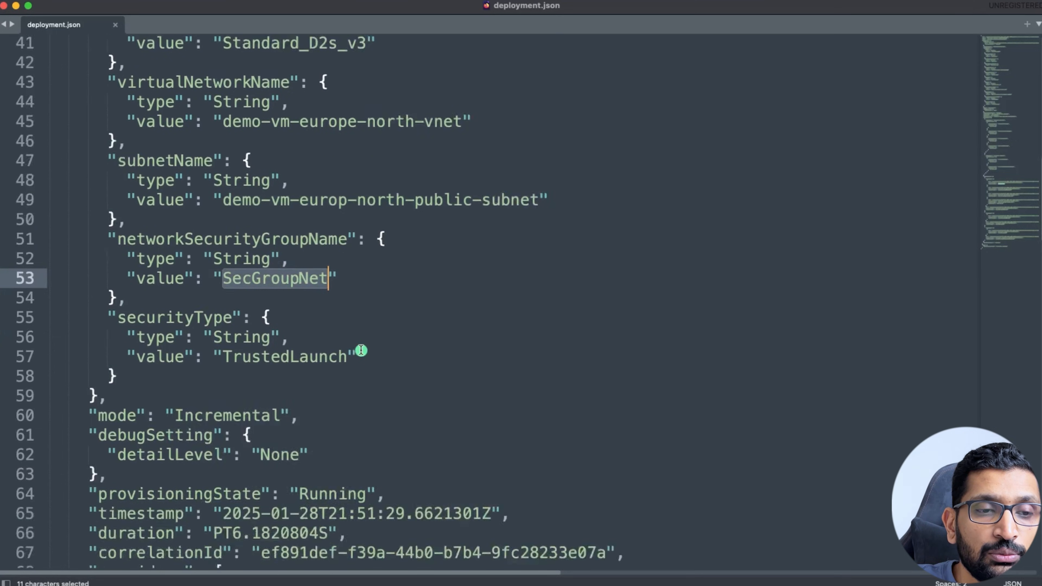
pyautogui.scroll(-3, 296, 354)
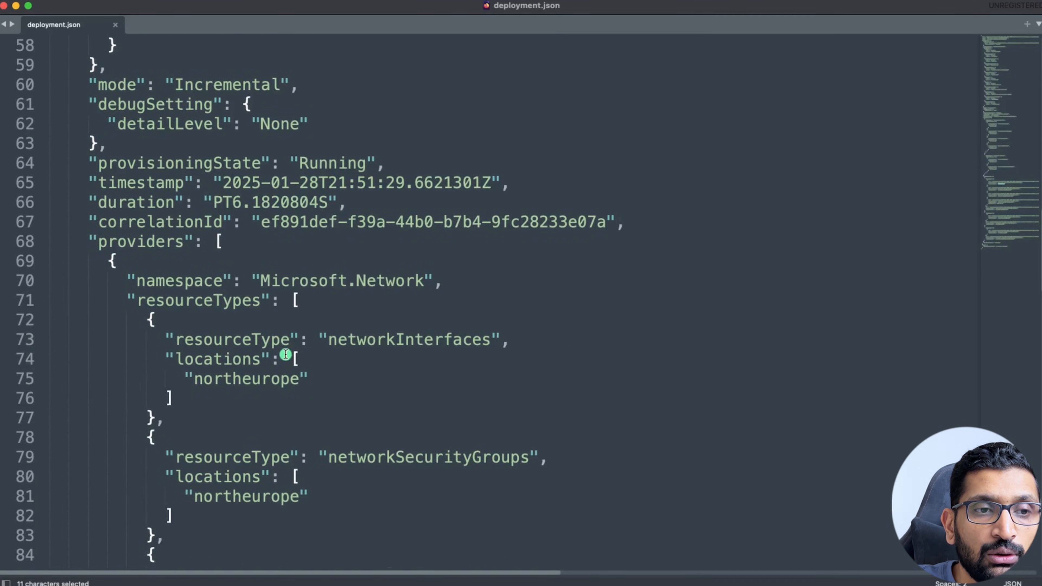
pyautogui.scroll(-3, 285, 354)
pyautogui.moveTo(129, 237); pyautogui.dragTo(319, 234)
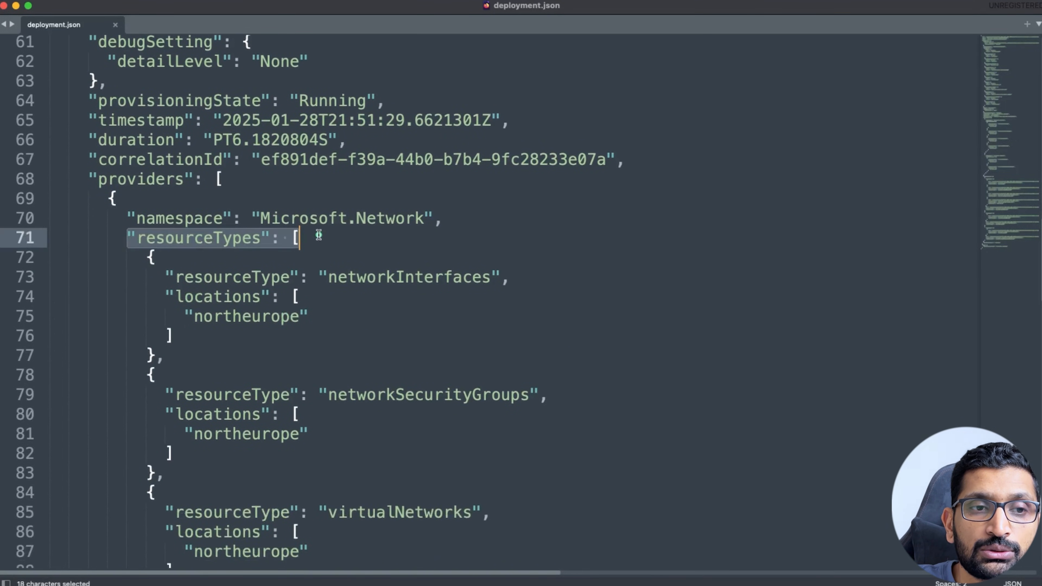
pyautogui.scroll(-6, 295, 298)
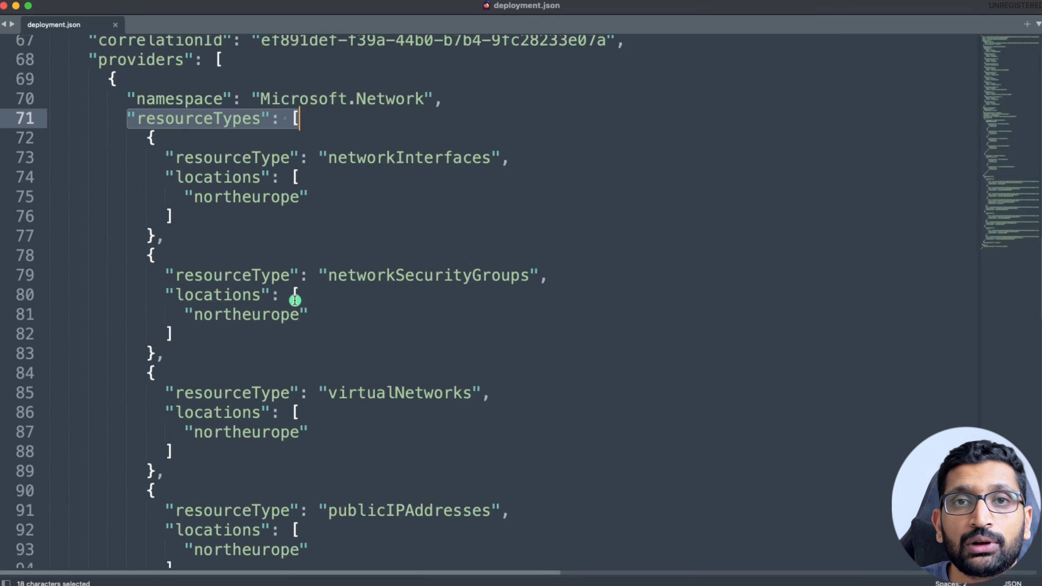
pyautogui.doubleClick(414, 156)
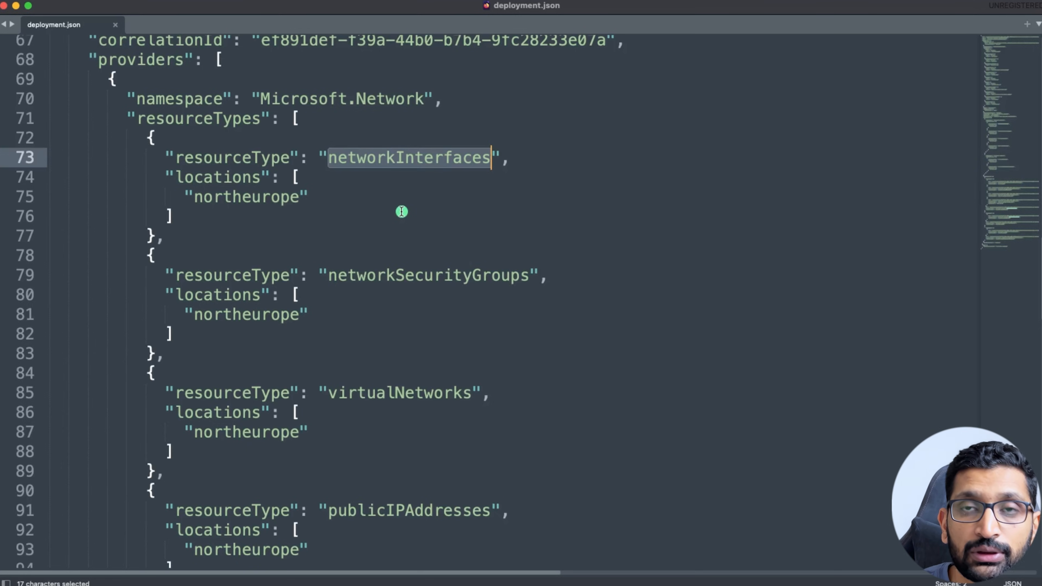
pyautogui.scroll(-3, 402, 211)
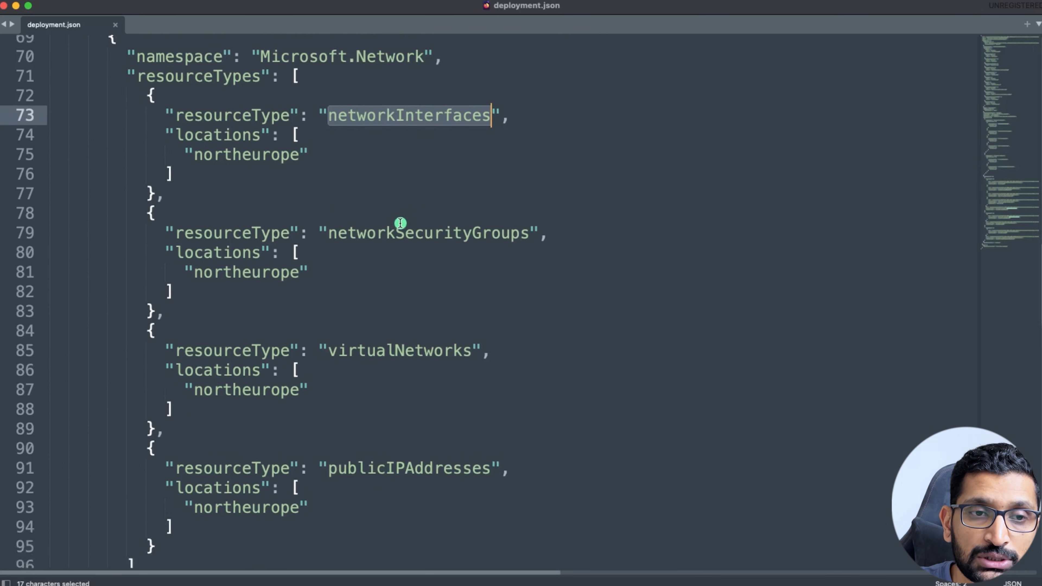
pyautogui.doubleClick(400, 211)
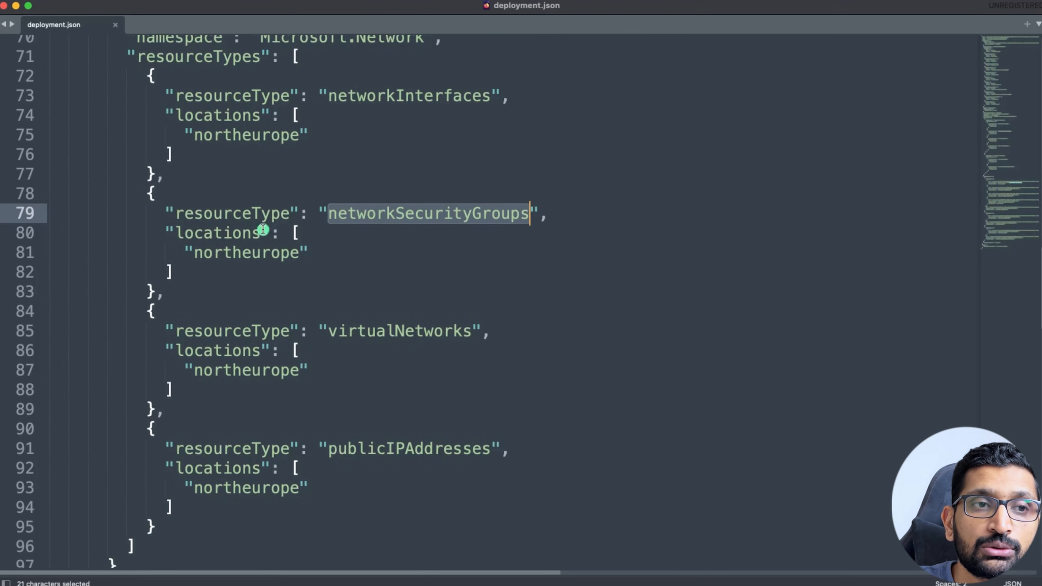
pyautogui.moveTo(155, 97); pyautogui.dragTo(332, 291)
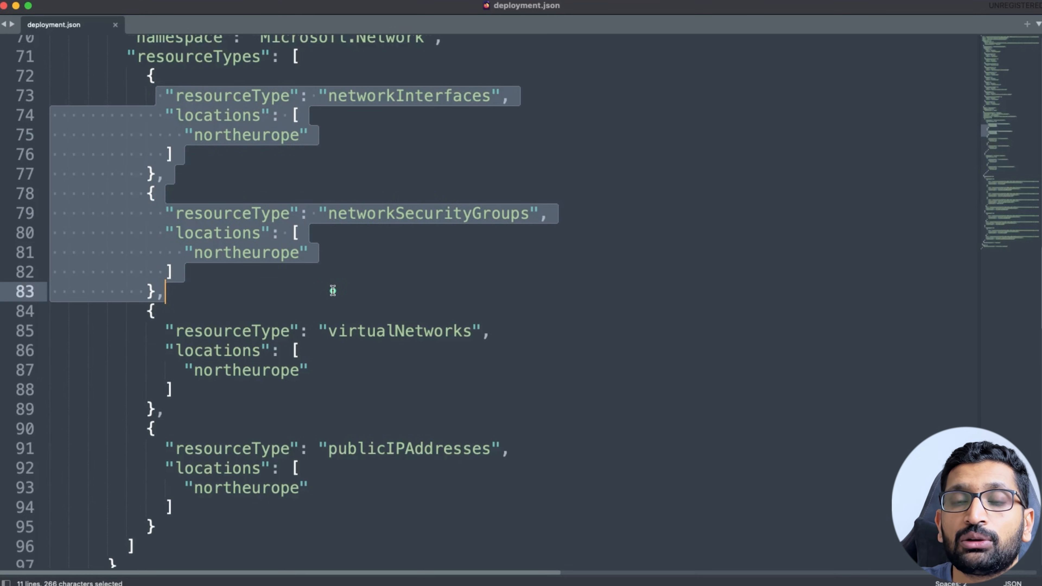
pyautogui.doubleClick(387, 96)
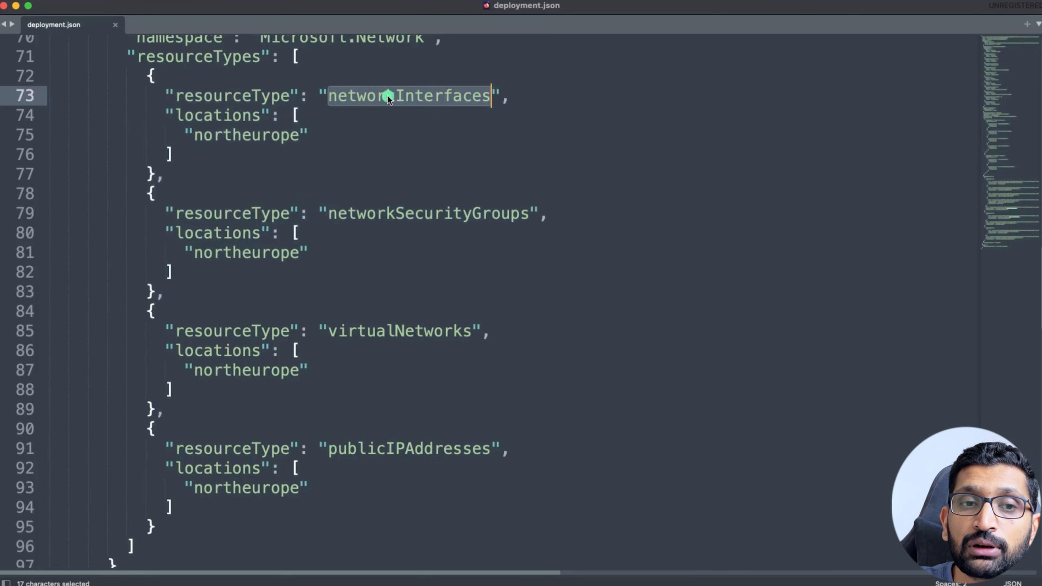
pyautogui.doubleClick(385, 223)
pyautogui.scroll(-2, 363, 269)
pyautogui.doubleClick(366, 266)
pyautogui.scroll(-8, 368, 303)
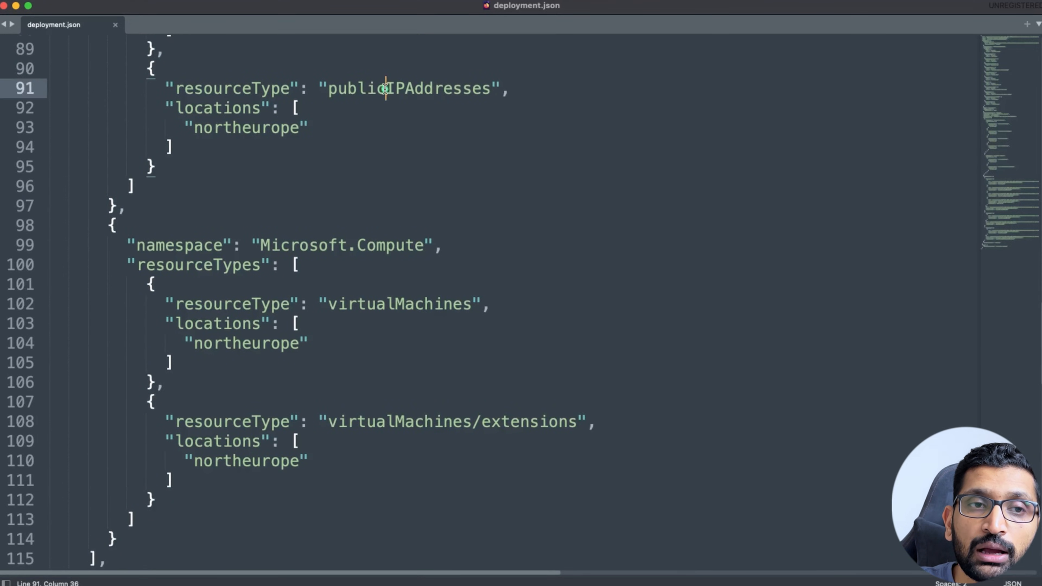
pyautogui.doubleClick(386, 87)
pyautogui.scroll(2, 354, 201)
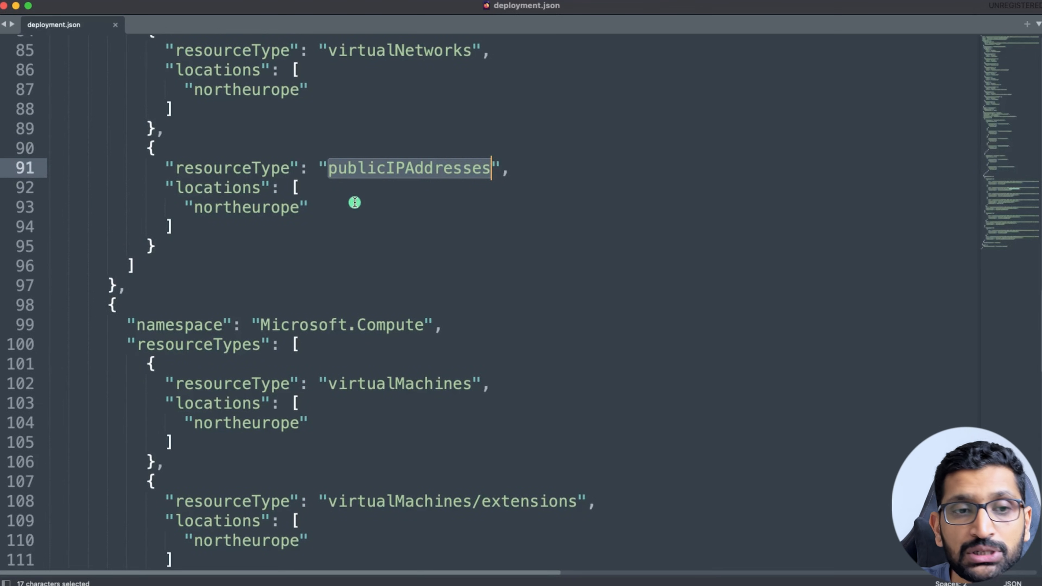
pyautogui.scroll(-2, 354, 202)
pyautogui.click(303, 247)
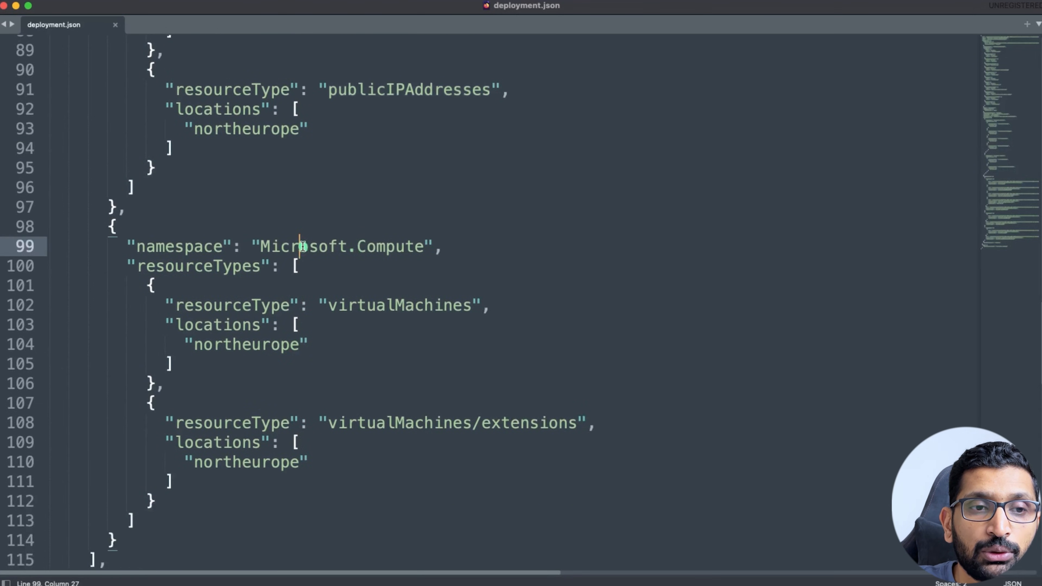
pyautogui.tripleClick(303, 247)
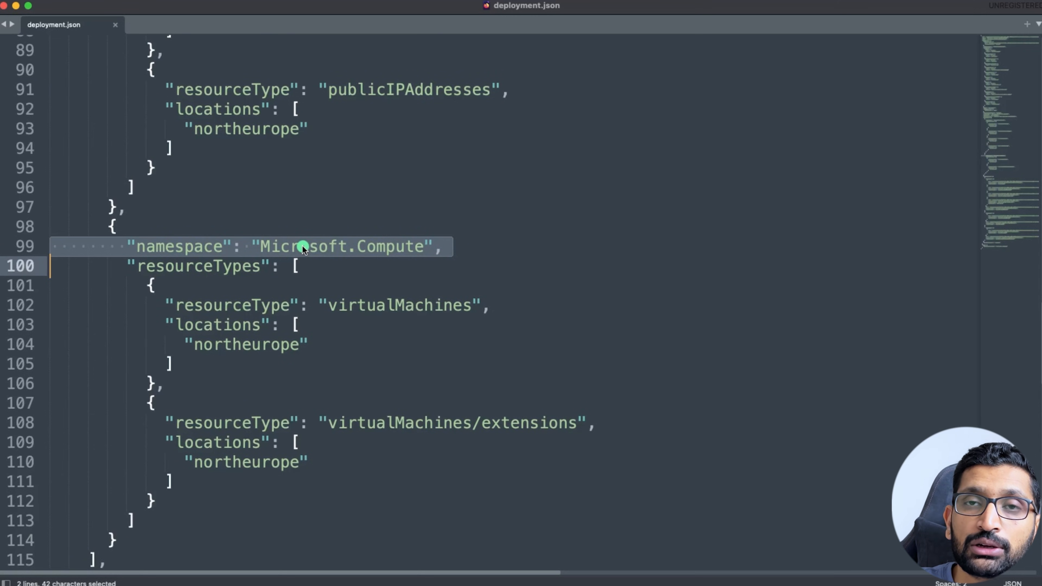
pyautogui.doubleClick(379, 306)
pyautogui.scroll(-4, 380, 312)
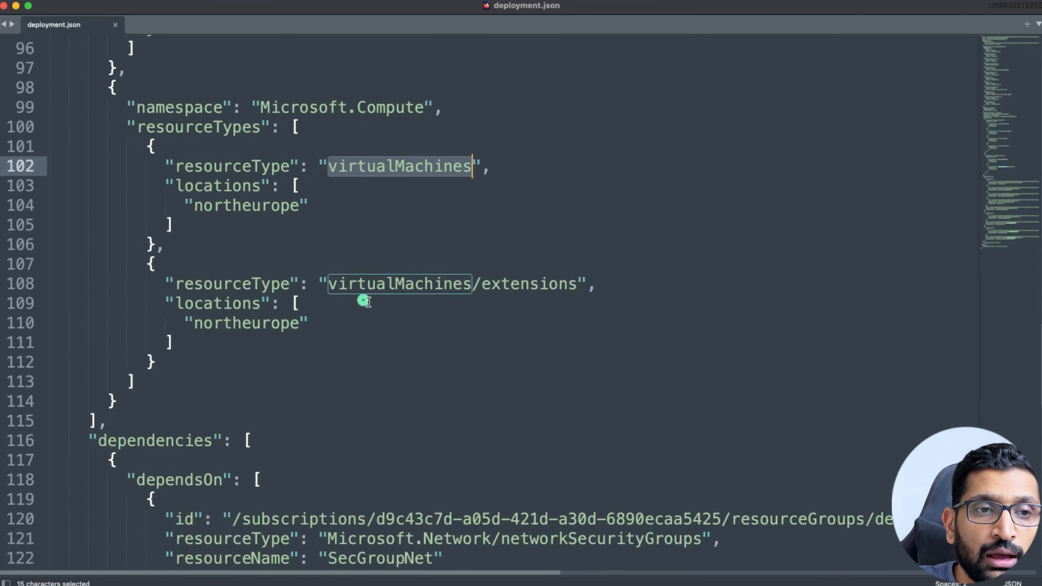
pyautogui.doubleClick(261, 205)
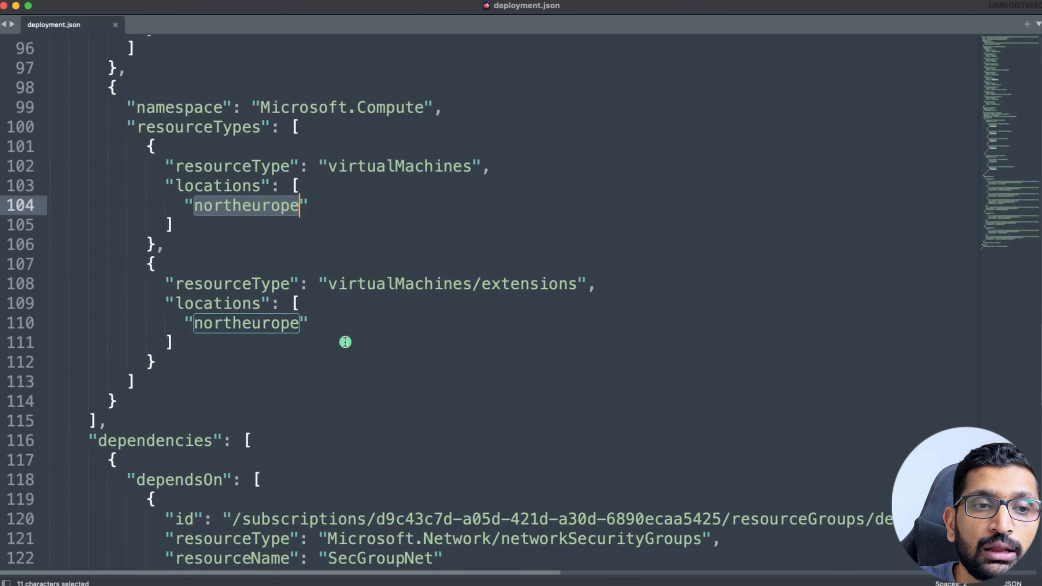
pyautogui.click(332, 343)
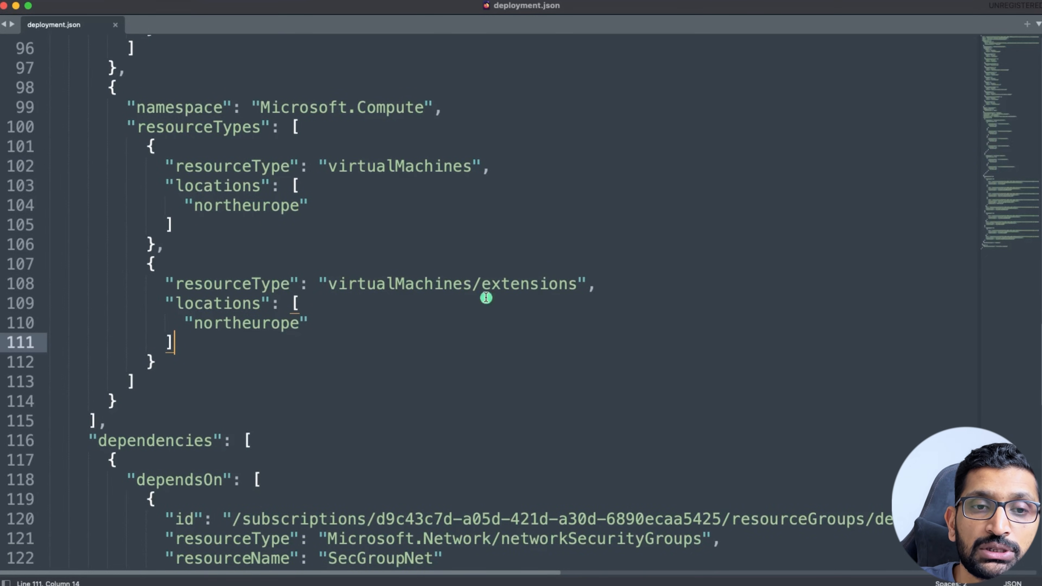
pyautogui.moveTo(223, 344); pyautogui.dragTo(118, 263)
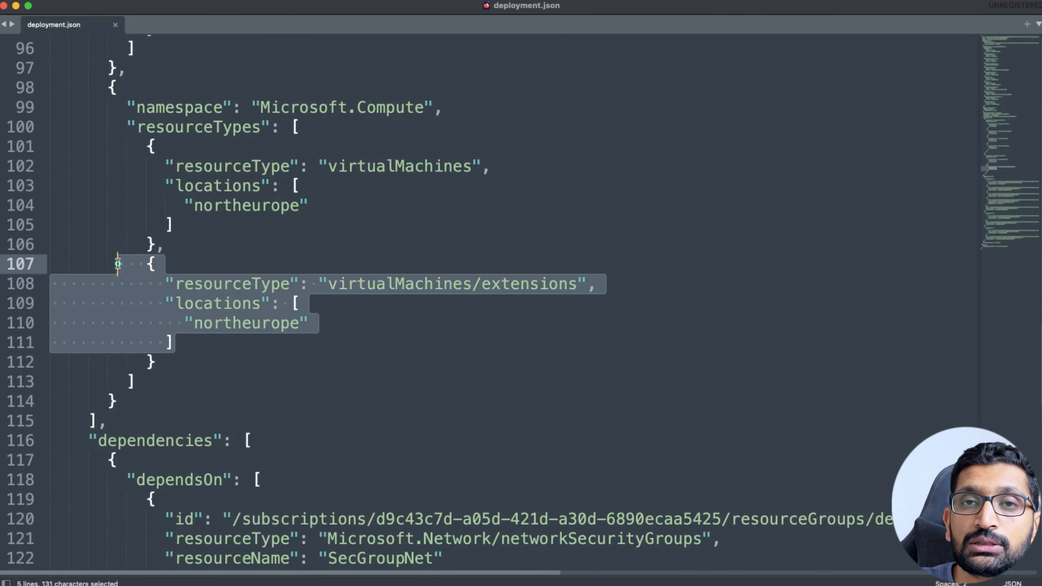
pyautogui.scroll(-6, 283, 410)
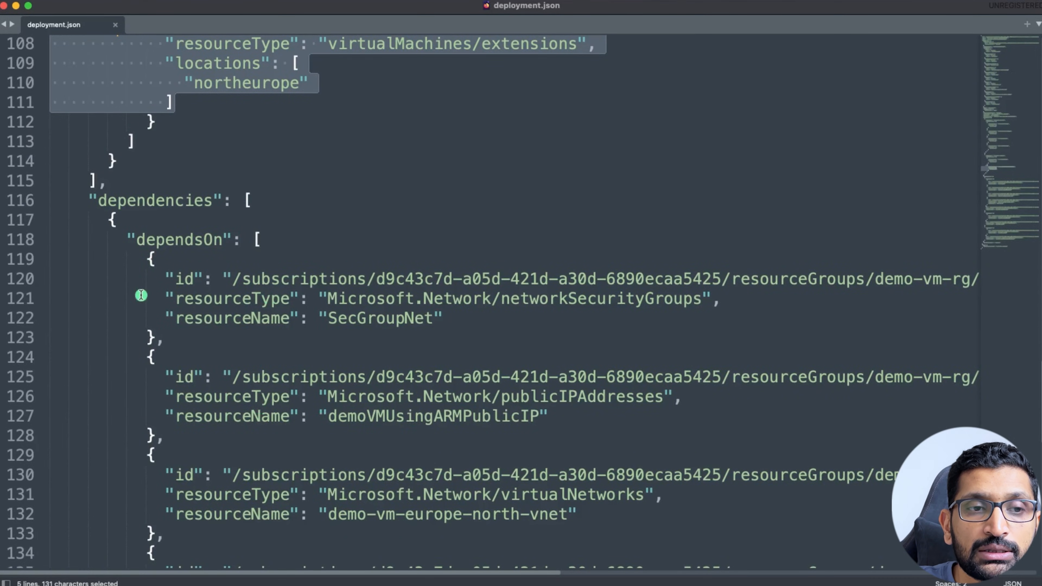
pyautogui.doubleClick(155, 240)
pyautogui.scroll(11, 200, 327)
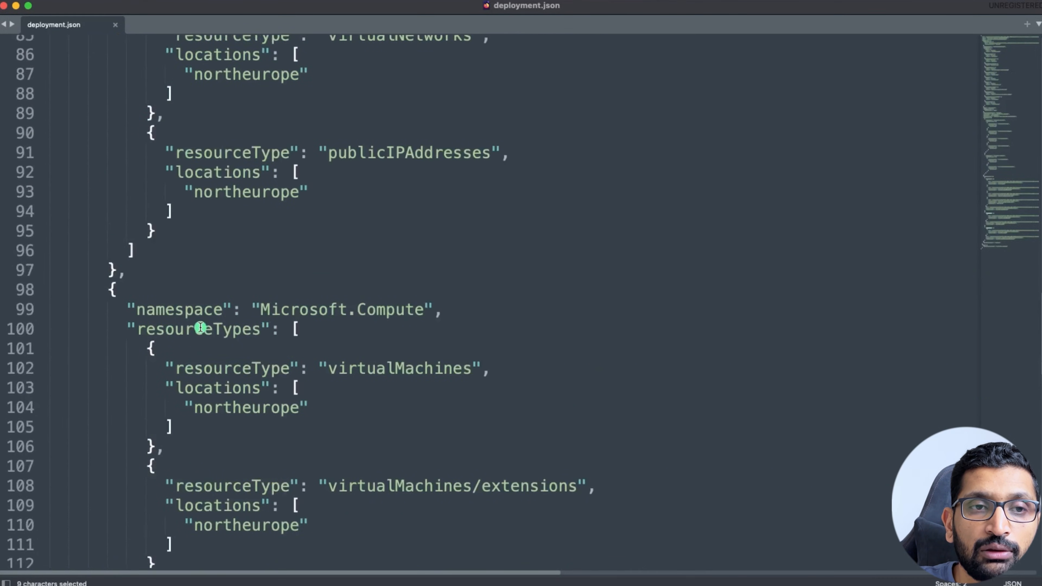
pyautogui.doubleClick(345, 368)
pyautogui.scroll(-13, 350, 381)
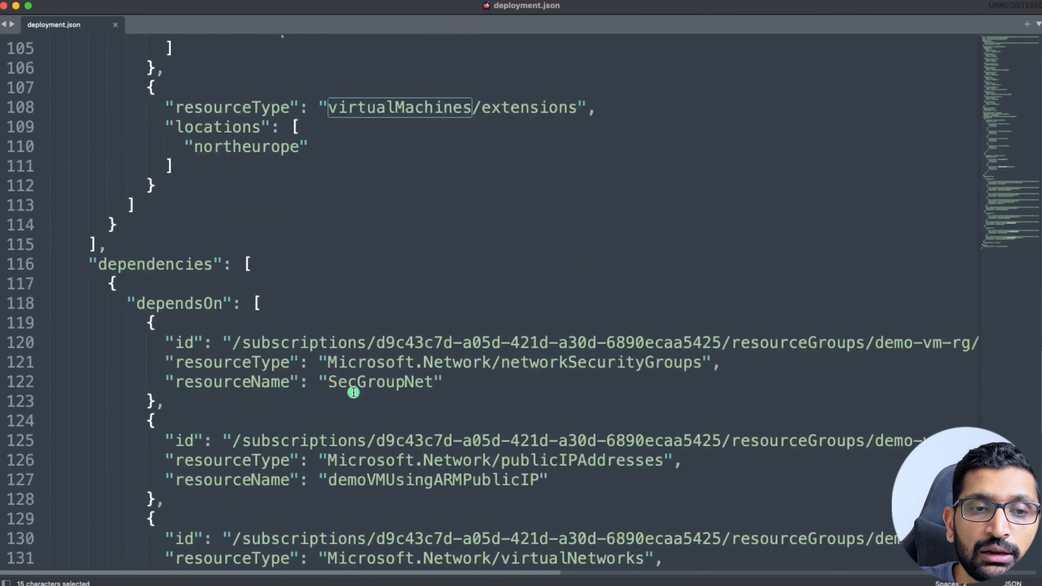
# Highlight the dependency names SecGroupNet, demoVMUsingARMPublicIP and demo-vm-europe-north-vnet in deployment.json.
pyautogui.moveTo(136, 156); pyautogui.dragTo(437, 534)
pyautogui.click(384, 238)
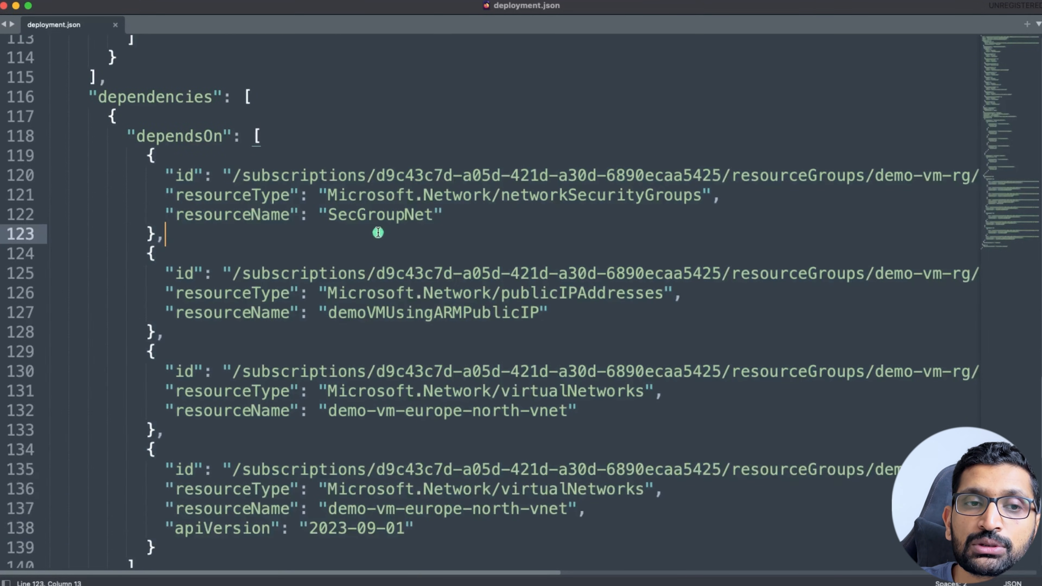
pyautogui.click(375, 217)
pyautogui.doubleClick(375, 217)
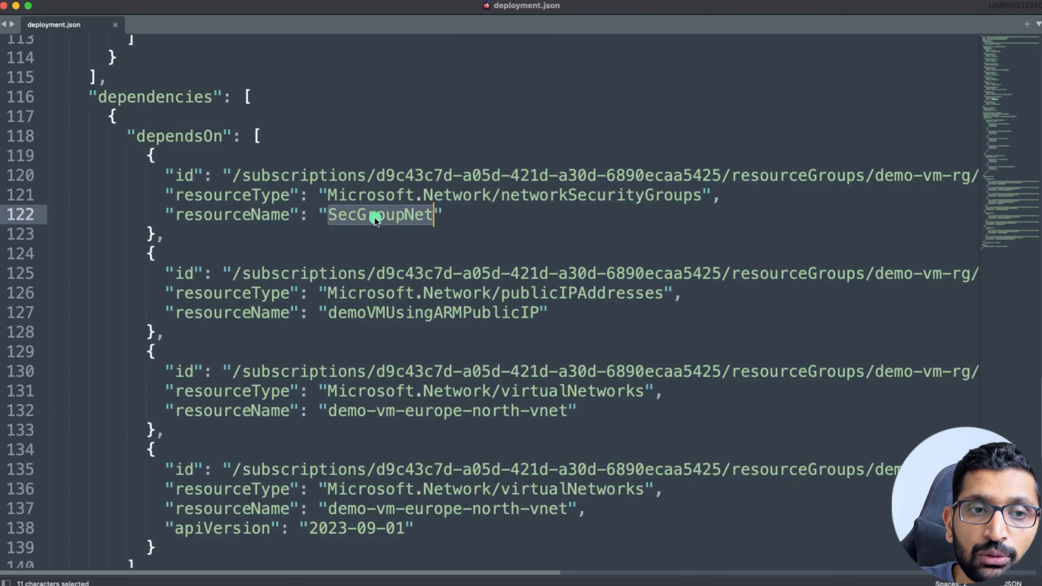
pyautogui.click(401, 314)
pyautogui.doubleClick(401, 314)
pyautogui.moveTo(328, 411); pyautogui.dragTo(568, 411)
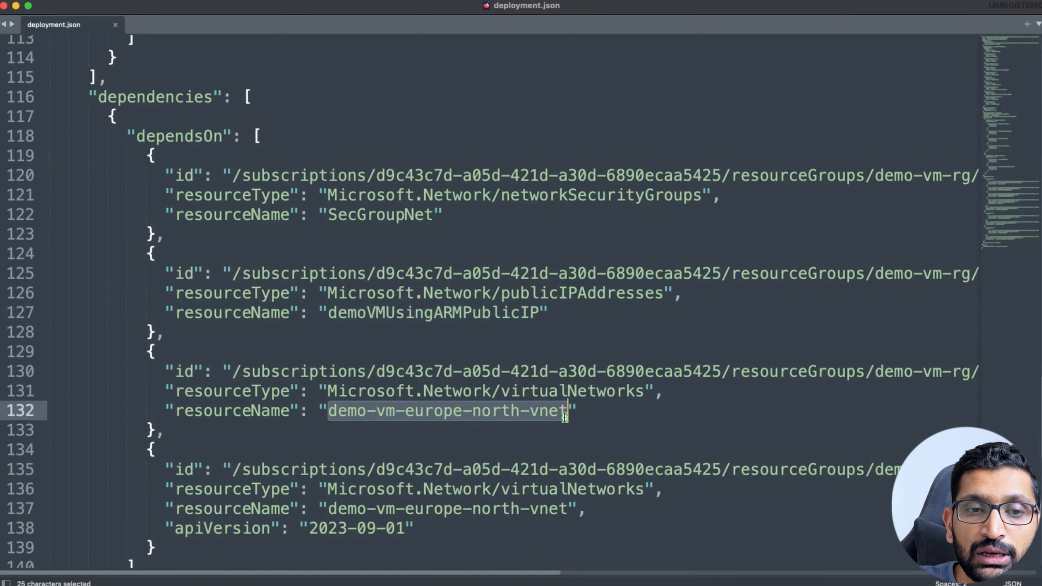
pyautogui.moveTo(300, 506); pyautogui.dragTo(589, 516)
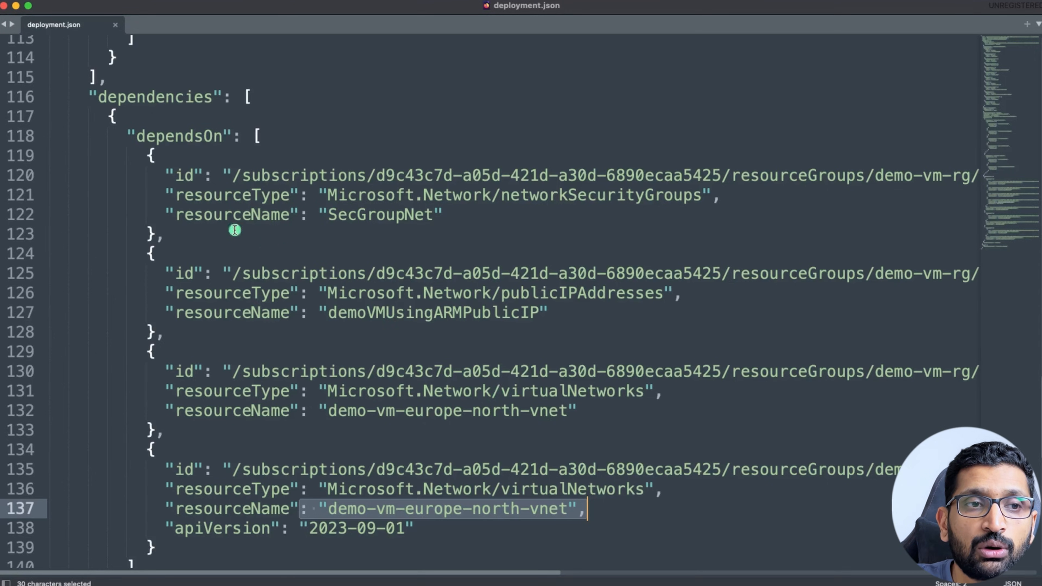
# Select all four dependsOn entries, then the Microsoft.Compute resource types list.
pyautogui.moveTo(141, 156); pyautogui.dragTo(264, 539)
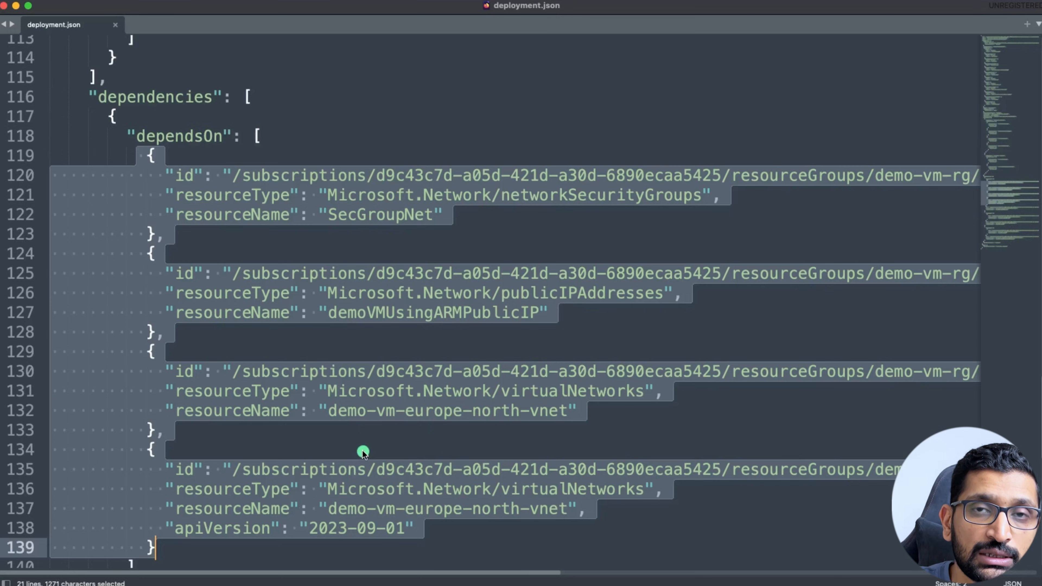
pyautogui.click(228, 252)
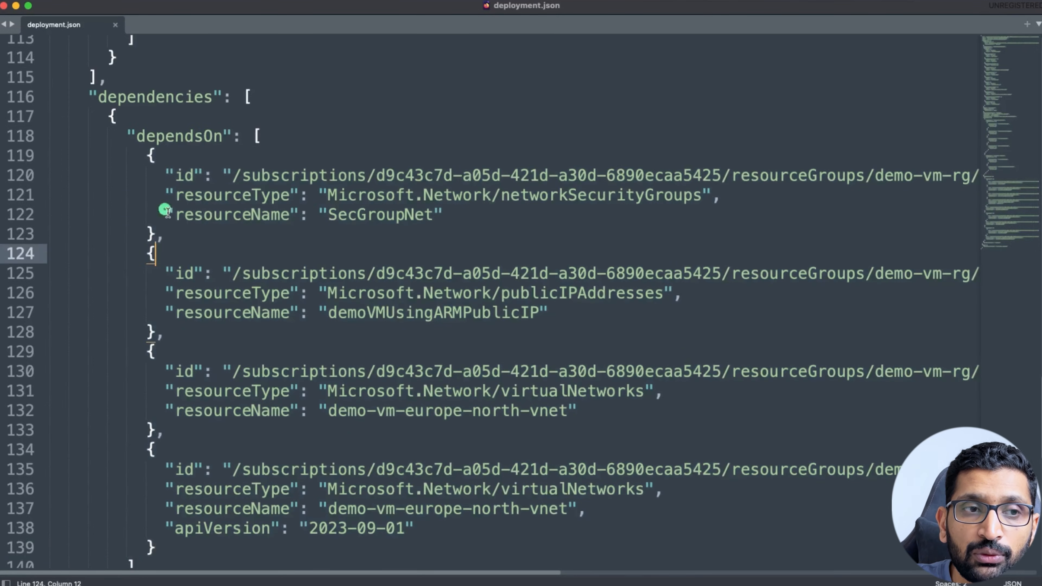
pyautogui.moveTo(137, 154); pyautogui.dragTo(207, 543)
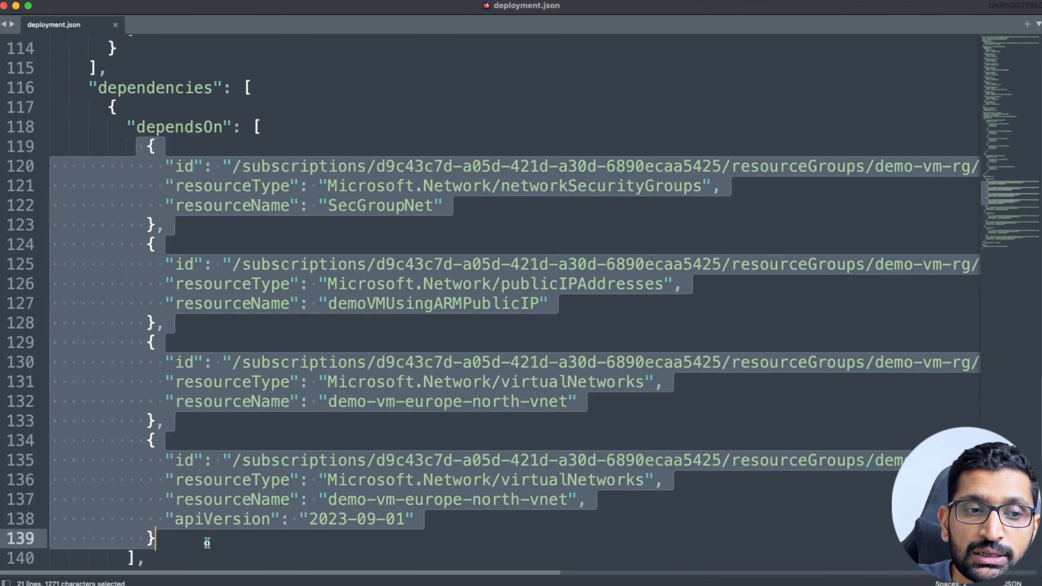
pyautogui.scroll(8, 207, 542)
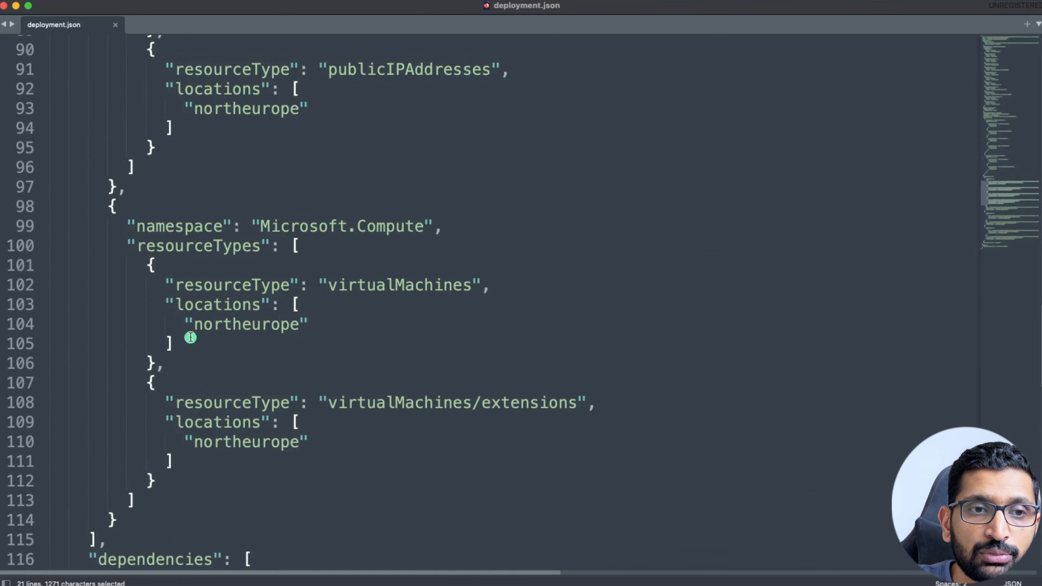
pyautogui.moveTo(106, 238); pyautogui.dragTo(340, 458)
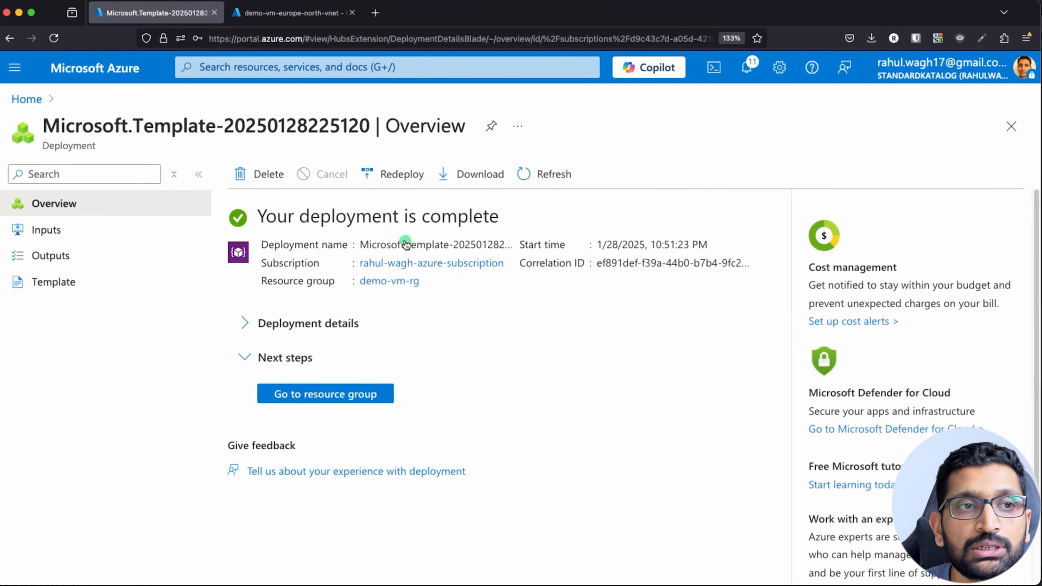
# In a new portal tab, search 'virtua' and open the Virtual machines list.
pyautogui.click(119, 74)
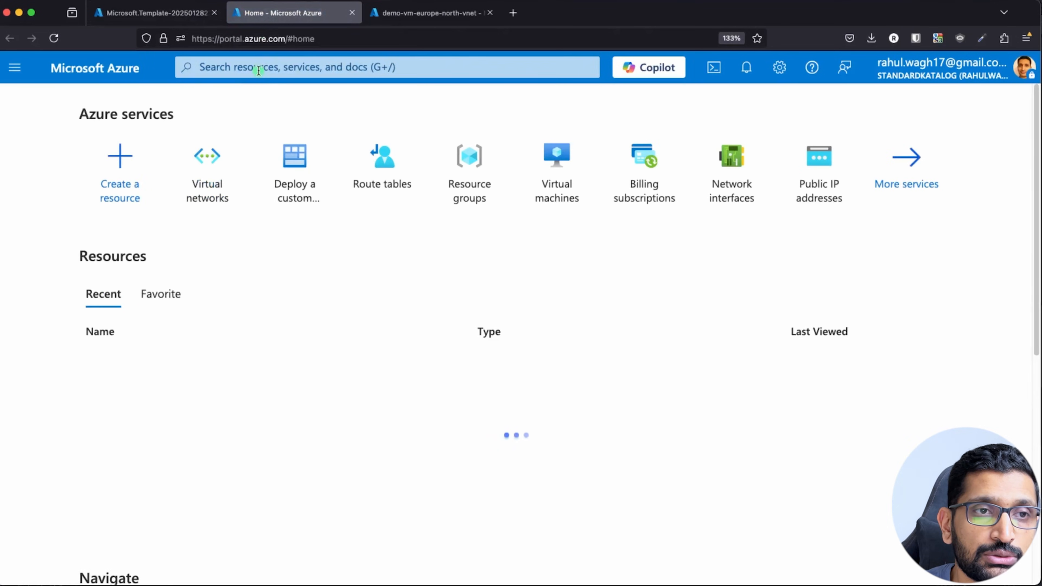
pyautogui.click(260, 67)
pyautogui.write('virtual')
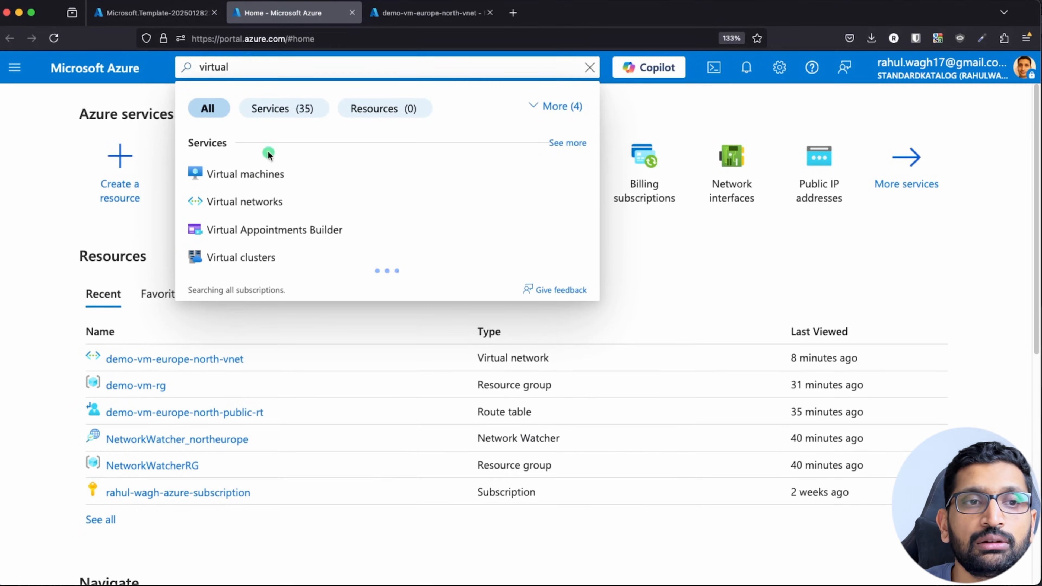
pyautogui.click(262, 173)
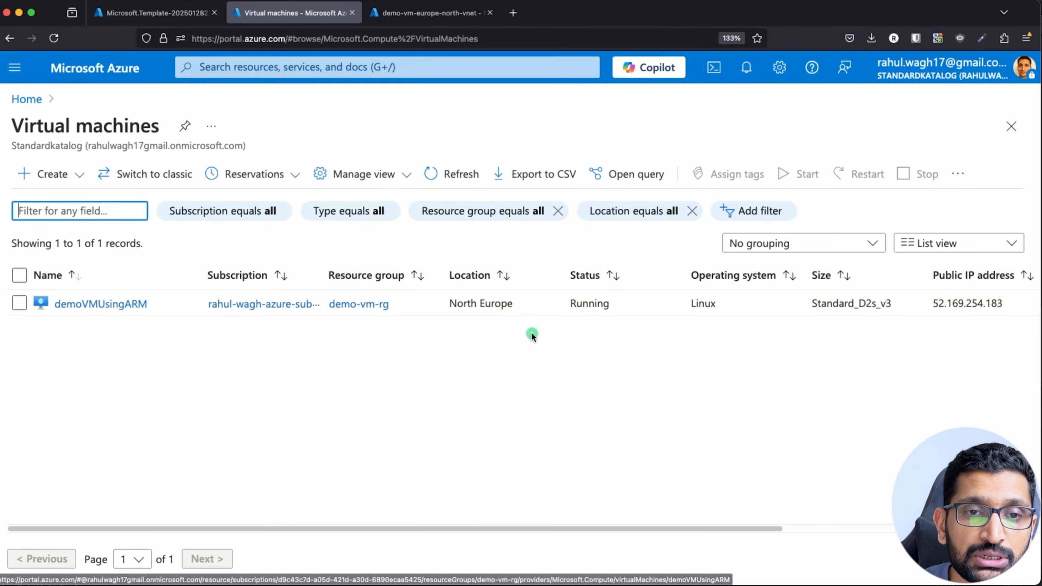
# Check the VM's Running status, Standard_D2s_v3 size and public IP address in the list.
pyautogui.moveTo(619, 305); pyautogui.dragTo(549, 303)
pyautogui.click(542, 378)
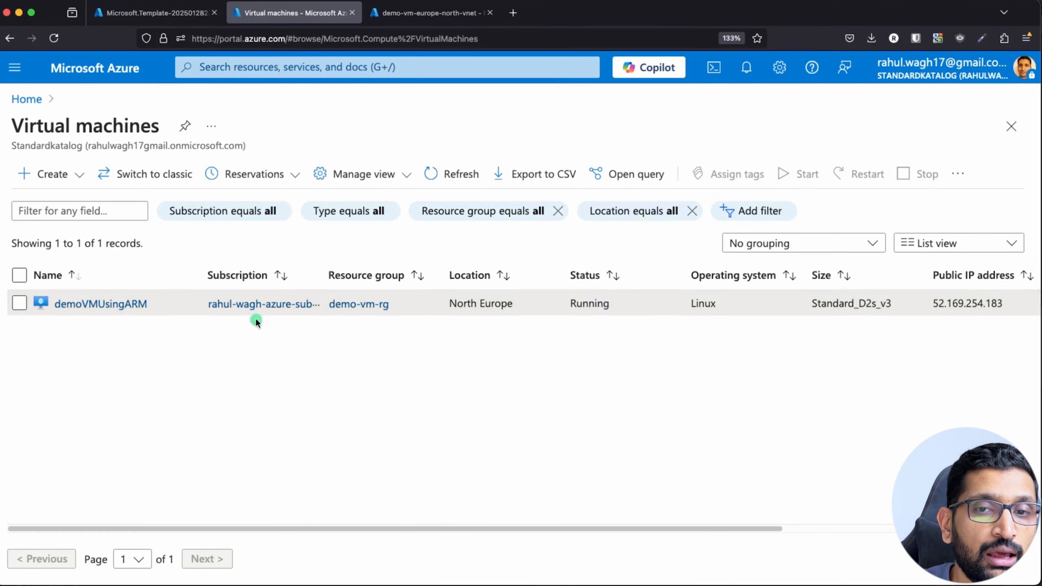
pyautogui.moveTo(379, 529); pyautogui.dragTo(590, 392)
pyautogui.moveTo(530, 304); pyautogui.dragTo(615, 304)
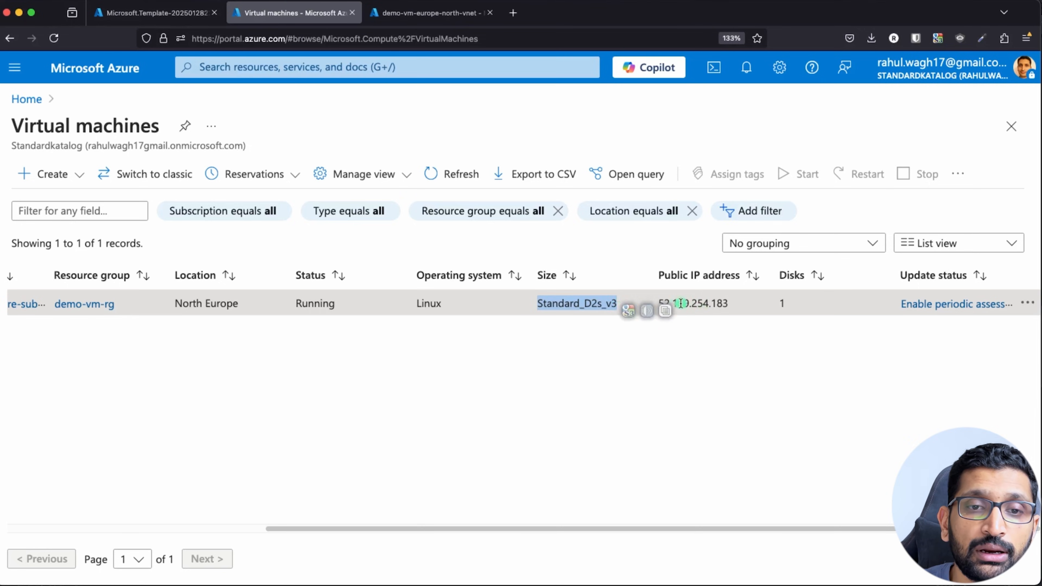
pyautogui.moveTo(656, 303); pyautogui.dragTo(731, 304)
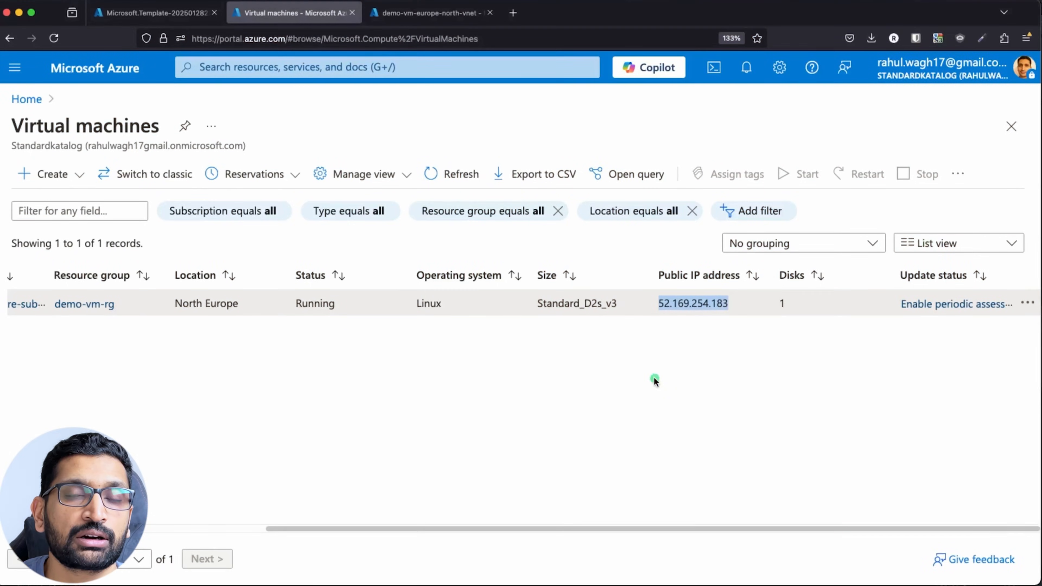
pyautogui.moveTo(546, 529); pyautogui.dragTo(289, 509)
# Open the demoVMUsingARM virtual machine and bring up its Connect options.
pyautogui.click(99, 304)
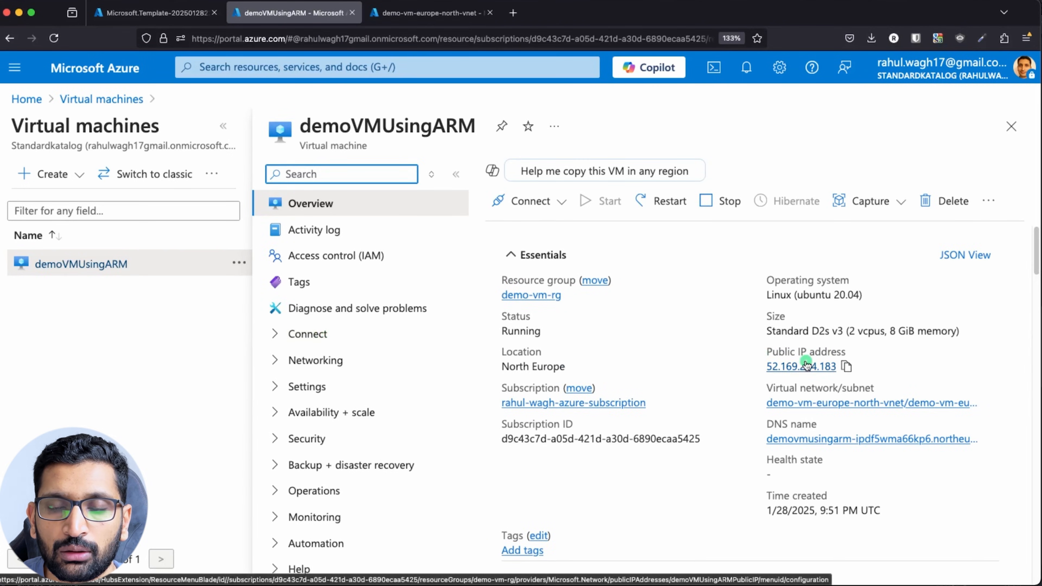
pyautogui.scroll(-1, 677, 329)
pyautogui.click(532, 201)
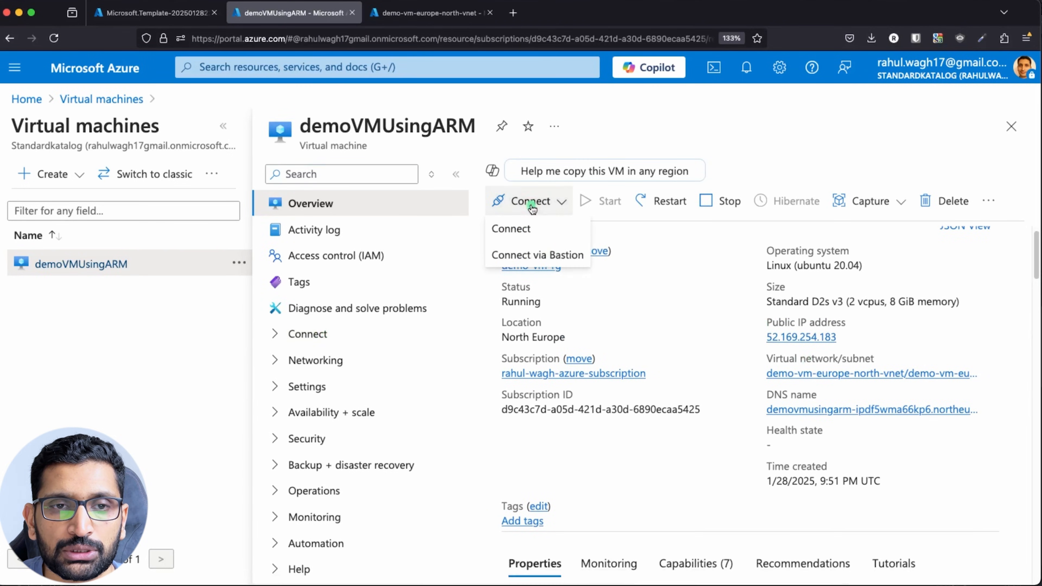
pyautogui.click(529, 230)
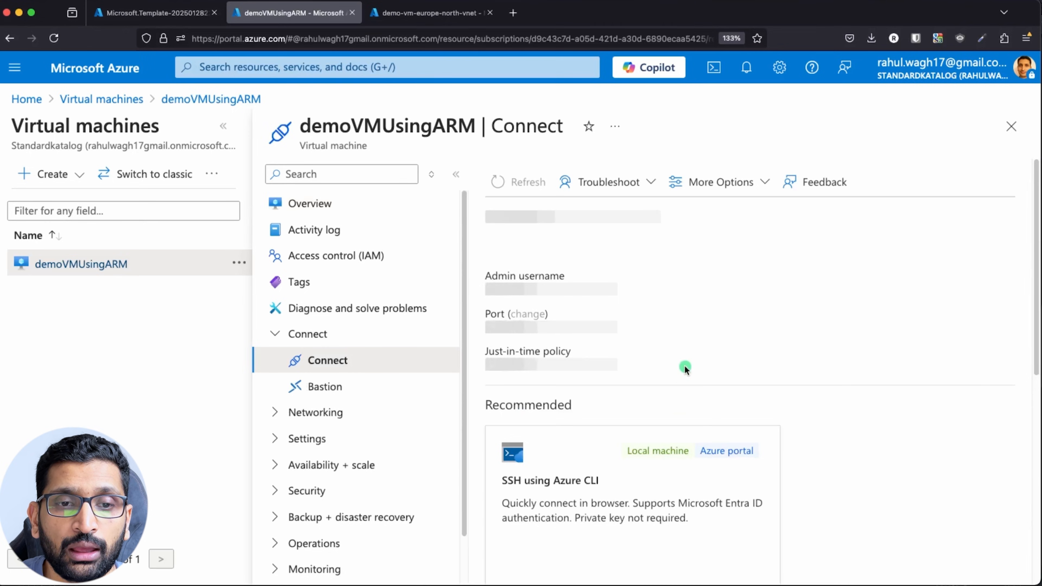
# Choose Native SSH and copy the VM's ssh command.
pyautogui.scroll(-5, 688, 365)
pyautogui.scroll(-3, 672, 378)
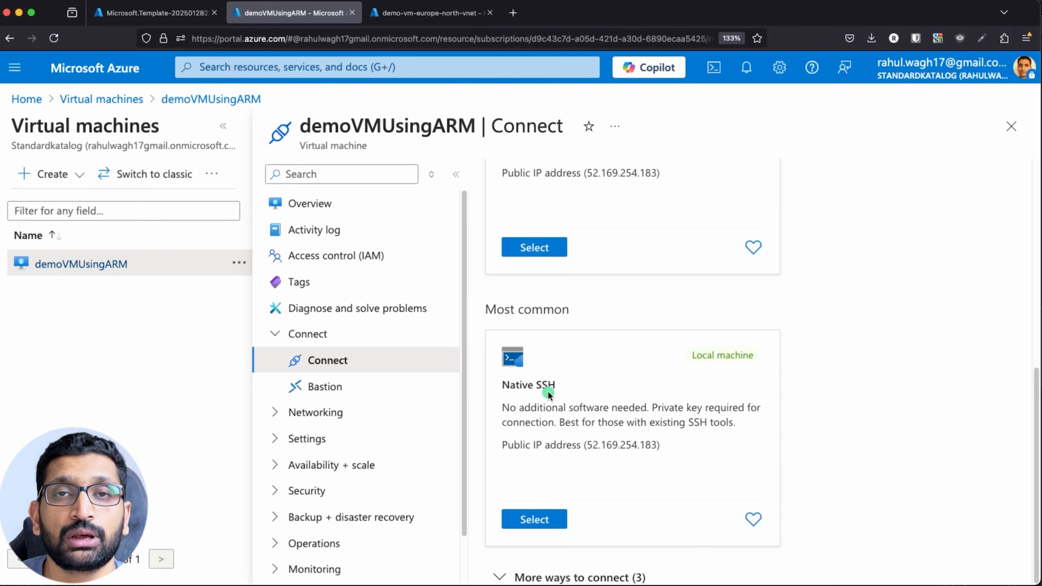
pyautogui.click(536, 521)
pyautogui.scroll(-5, 737, 458)
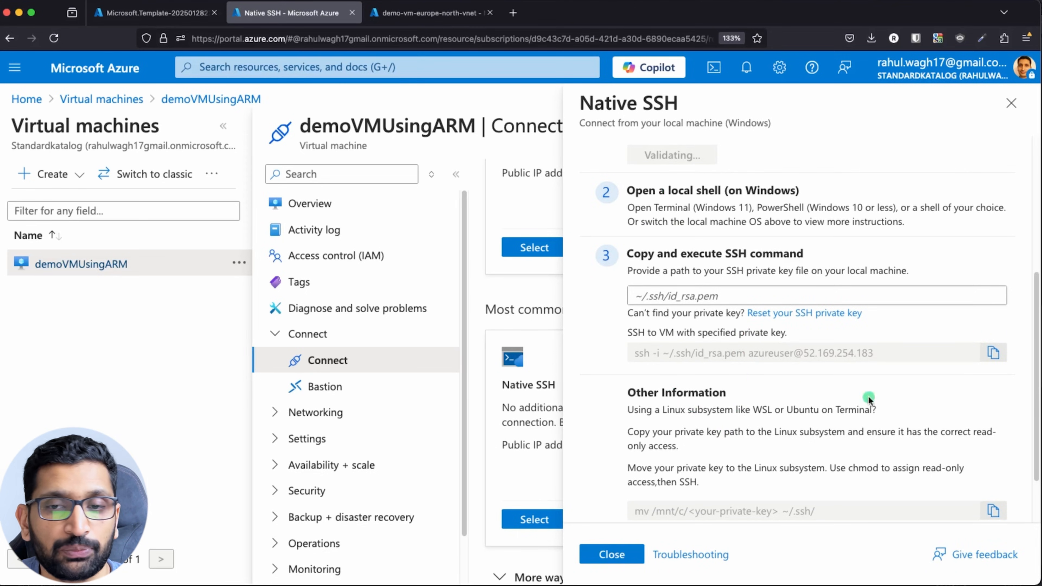
pyautogui.click(995, 353)
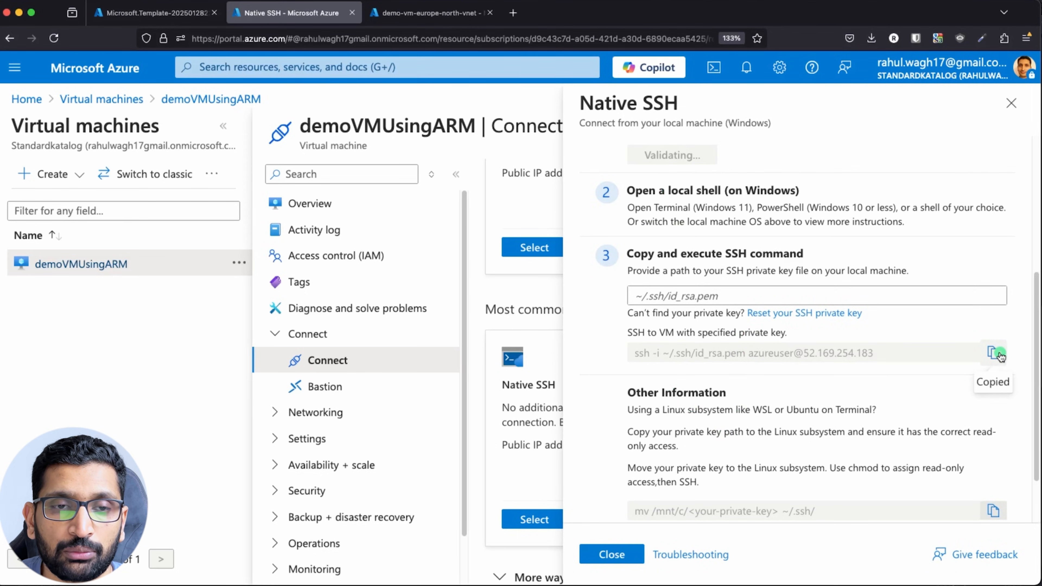
# Paste the ssh command into iTerm2 and strip out the -i private key option.
pyautogui.press('super+Tab')
pyautogui.press('super+Tab')
pyautogui.press('super+Tab')
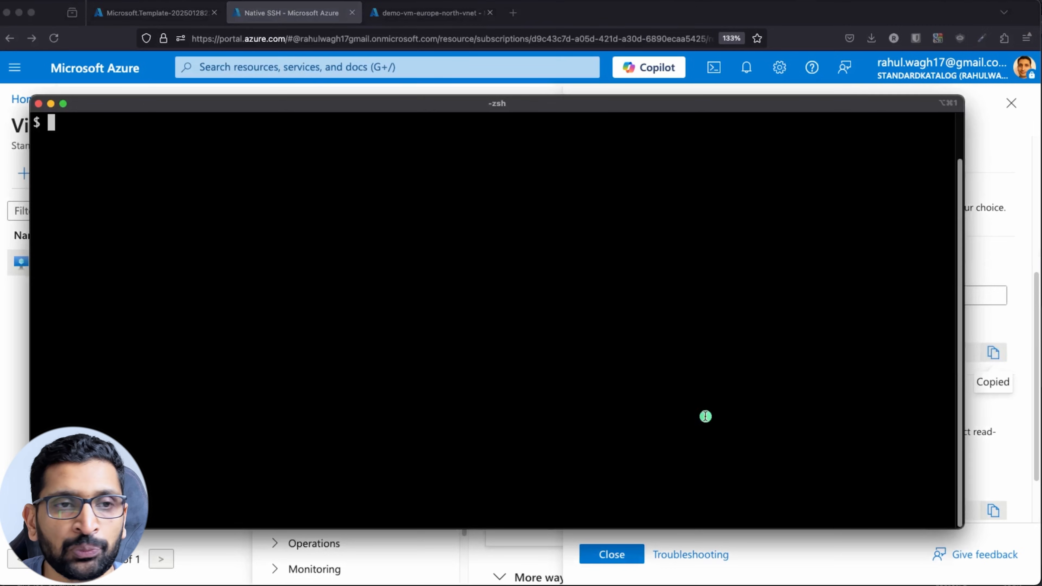
pyautogui.rightClick(274, 286)
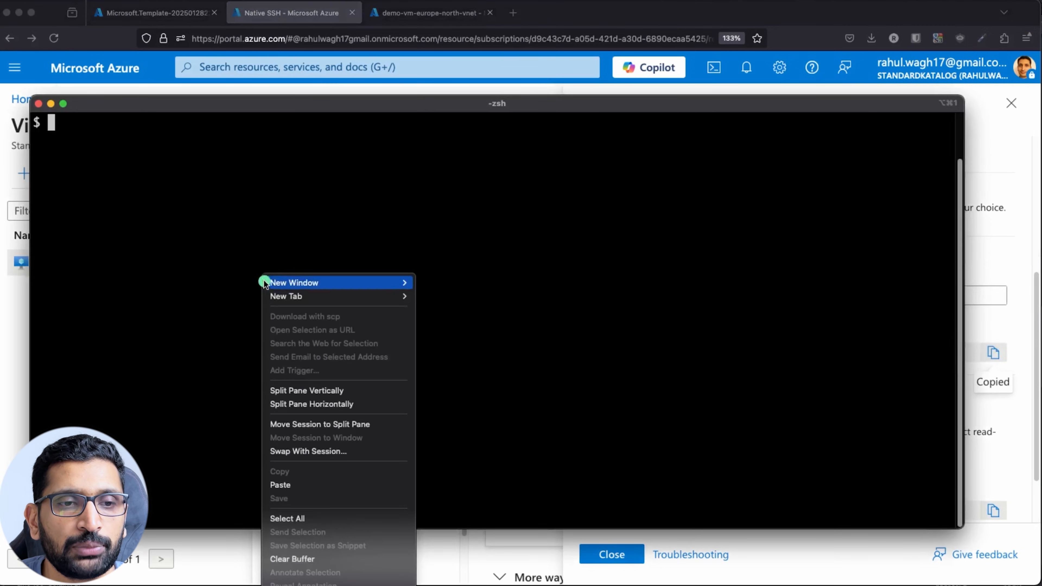
pyautogui.click(298, 484)
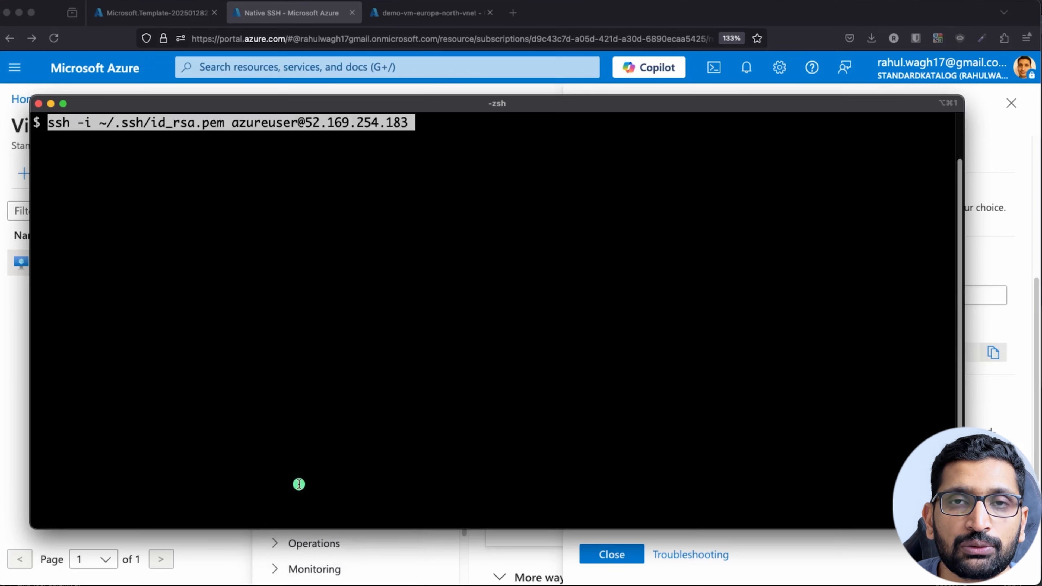
pyautogui.press('Left')
pyautogui.press('Left')
pyautogui.press('Left')
pyautogui.press('Left')
pyautogui.press('Left')
pyautogui.press('Left')
pyautogui.press('Left')
pyautogui.press('Left')
pyautogui.press('Left')
pyautogui.press('Left')
pyautogui.press('Left')
pyautogui.press('Left')
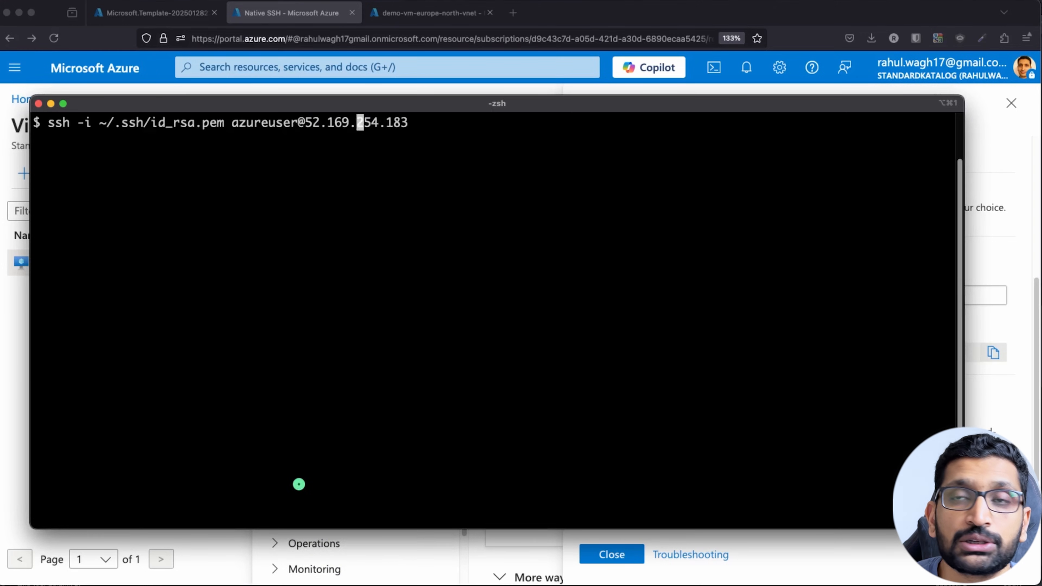
pyautogui.press('Left')
pyautogui.press('Left')
pyautogui.press('Left')
pyautogui.press('Left')
pyautogui.press('Left')
pyautogui.press('Left')
pyautogui.press('Left')
pyautogui.press('Left')
pyautogui.press('Left')
pyautogui.press('Left')
pyautogui.press('Left')
pyautogui.press('Left')
pyautogui.press('Left')
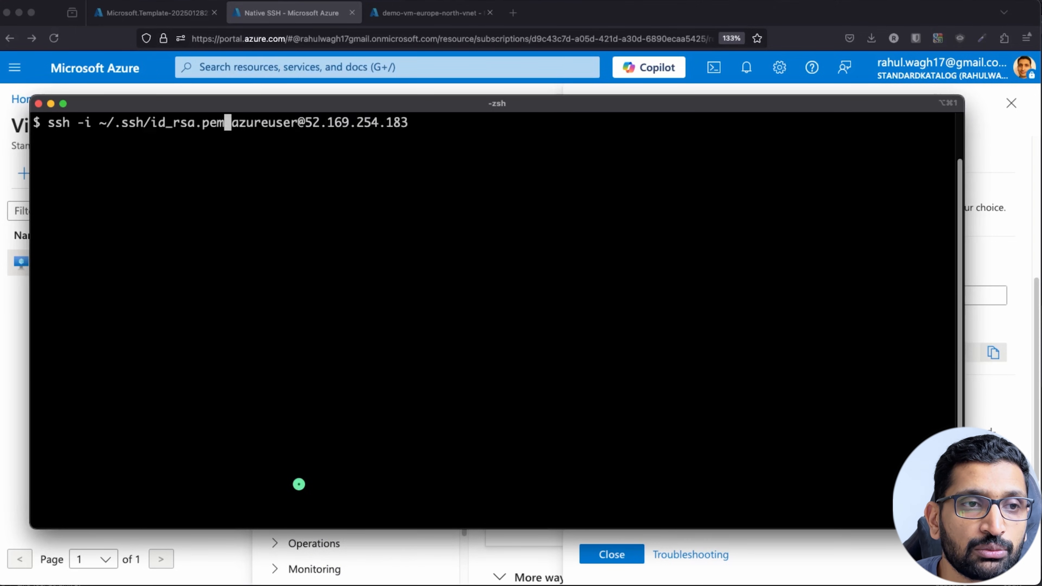
pyautogui.press('BackSpace')
pyautogui.press('BackSpace')
pyautogui.press('BackSpace')
pyautogui.press('BackSpace')
pyautogui.press('BackSpace')
pyautogui.press('BackSpace')
pyautogui.press('BackSpace')
pyautogui.press('BackSpace')
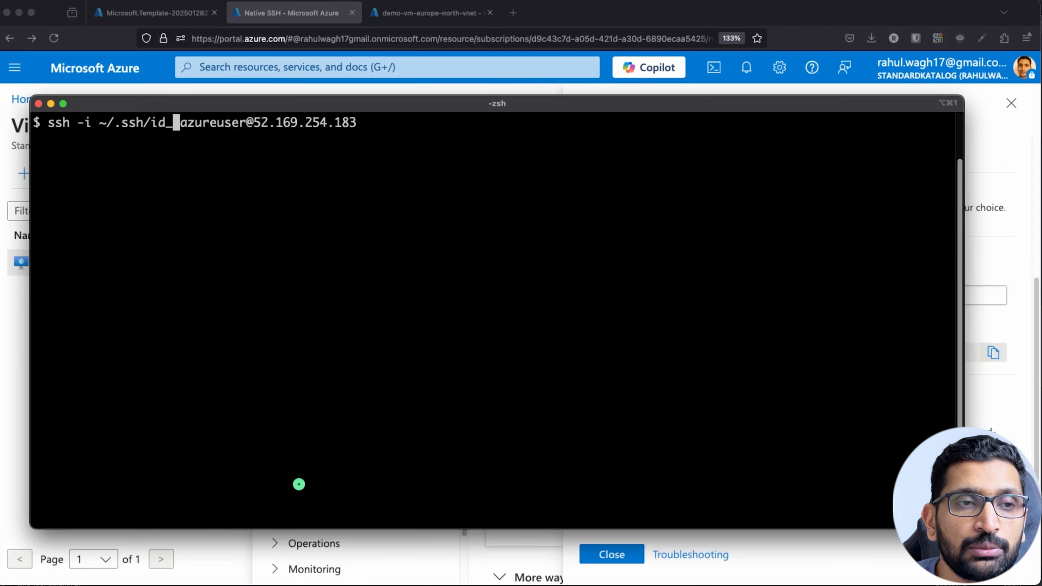
pyautogui.press('BackSpace')
pyautogui.press('BackSpace')
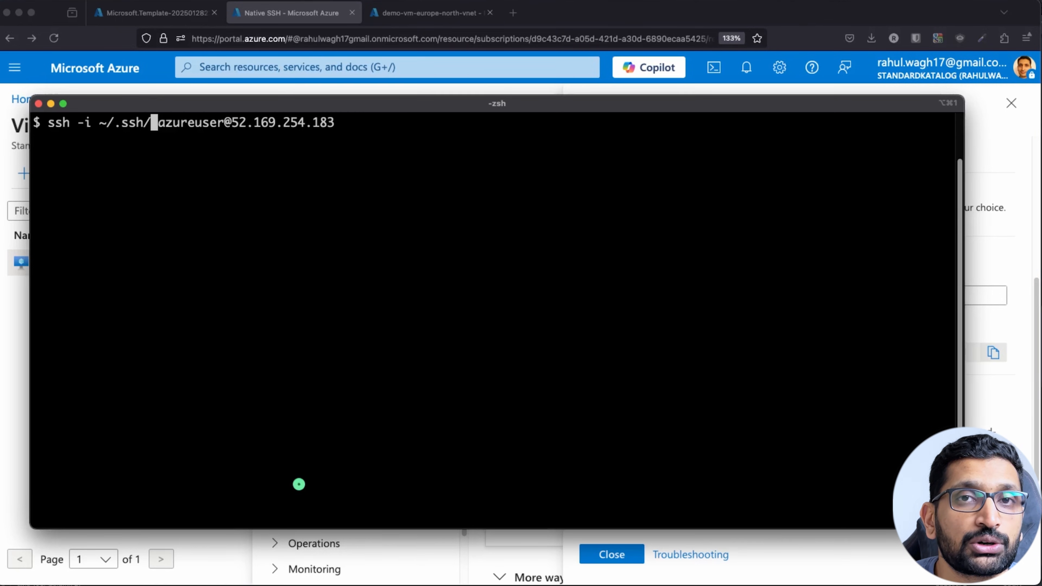
pyautogui.press('BackSpace')
pyautogui.press('BackSpace')
pyautogui.press('BackSpace')
pyautogui.press('BackSpace')
pyautogui.press('BackSpace')
pyautogui.press('BackSpace')
pyautogui.press('BackSpace')
pyautogui.press('BackSpace')
pyautogui.press('BackSpace')
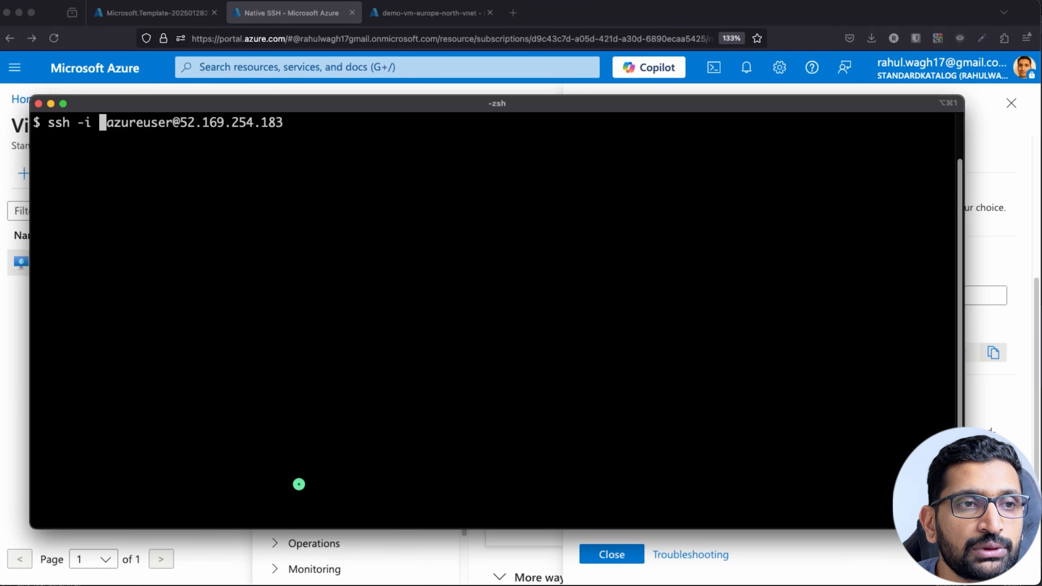
pyautogui.press('BackSpace')
pyautogui.press('BackSpace')
pyautogui.press('Right')
pyautogui.press('Right')
pyautogui.press('Right')
pyautogui.press('Right')
pyautogui.press('Right')
pyautogui.press('Right')
pyautogui.press('Right')
pyautogui.press('Right')
pyautogui.press('Right')
pyautogui.press('Right')
pyautogui.press('Right')
pyautogui.press('Right')
pyautogui.press('Right')
pyautogui.press('Right')
pyautogui.press('Right')
pyautogui.press('Right')
pyautogui.press('Right')
pyautogui.press('Right')
pyautogui.press('Right')
pyautogui.press('Right')
pyautogui.press('Right')
pyautogui.press('Right')
pyautogui.press('Right')
pyautogui.press('Right')
pyautogui.press('Right')
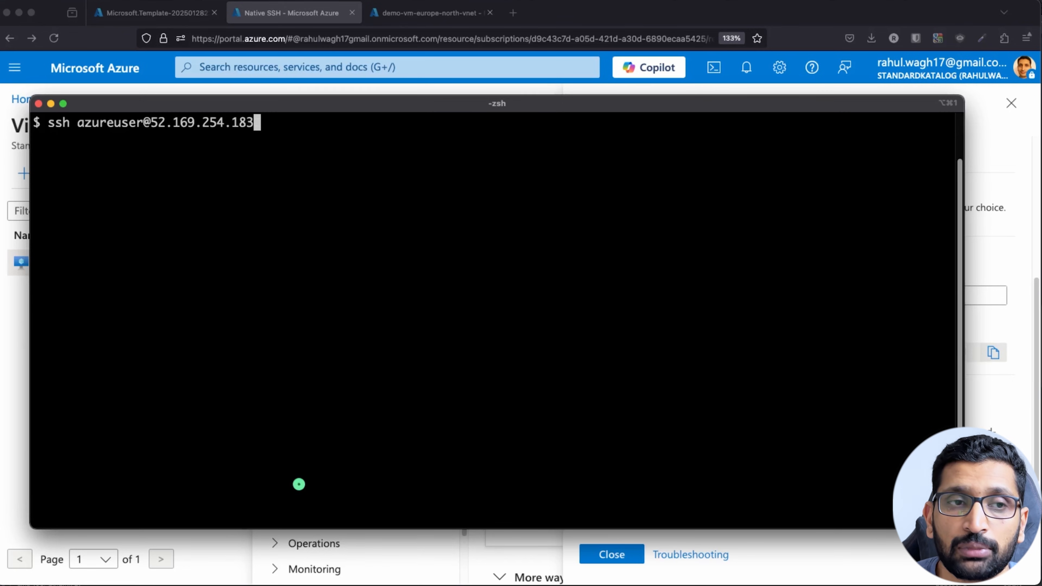
pyautogui.press('Return')
pyautogui.write('yes')
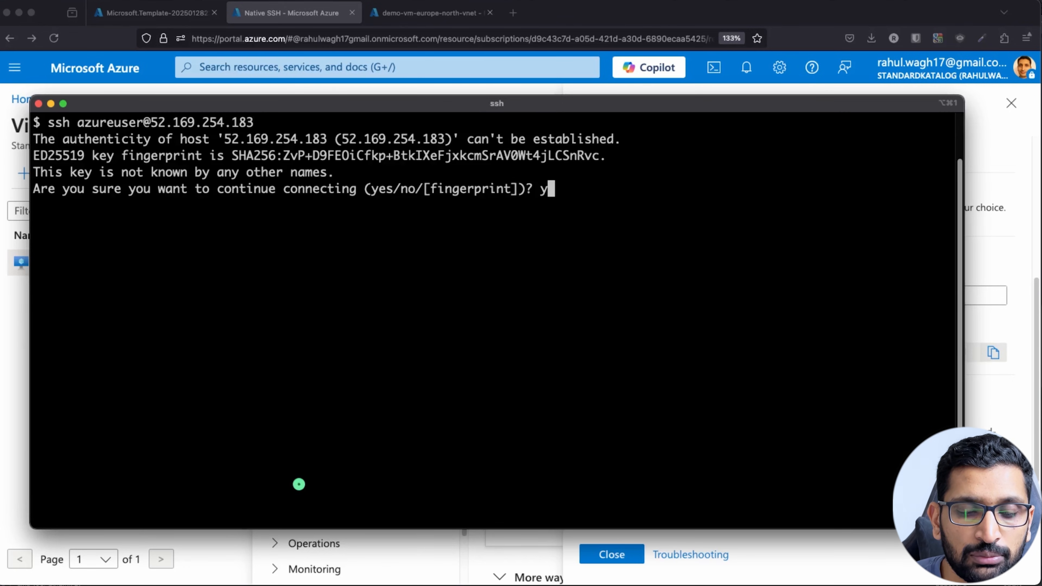
pyautogui.press('Return')
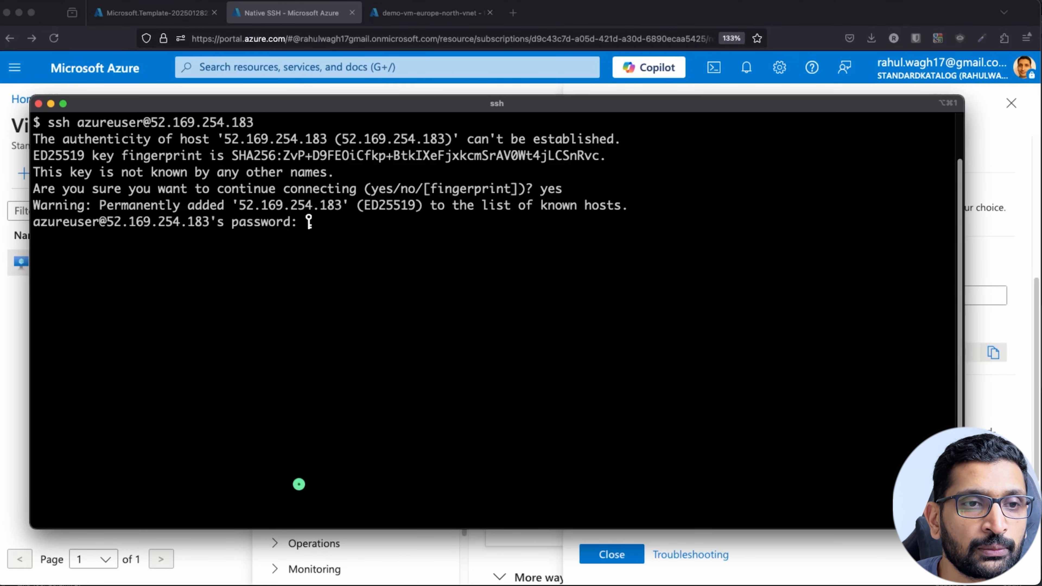
pyautogui.press('super+Tab')
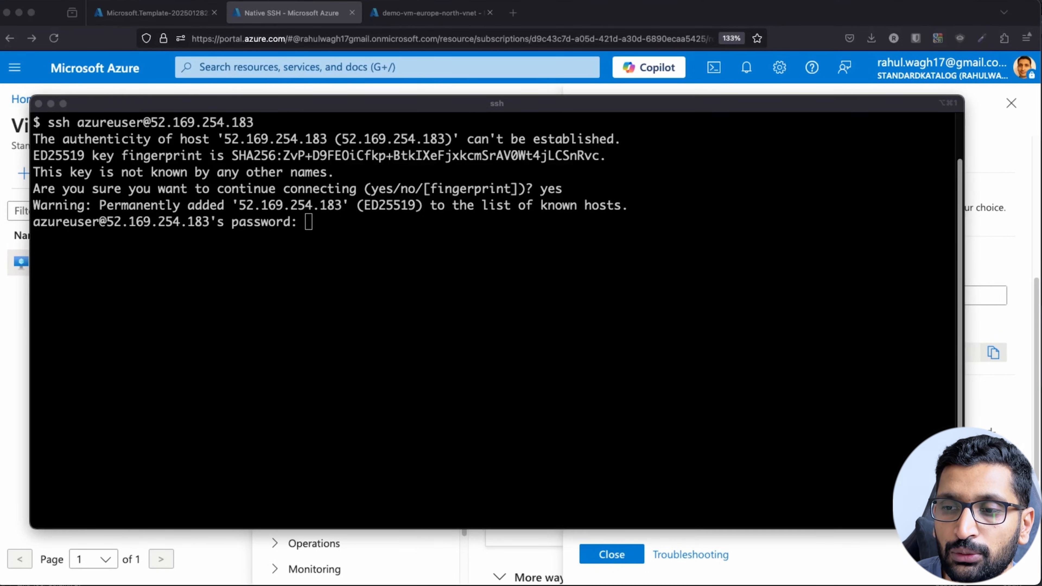
pyautogui.rightClick(603, 375)
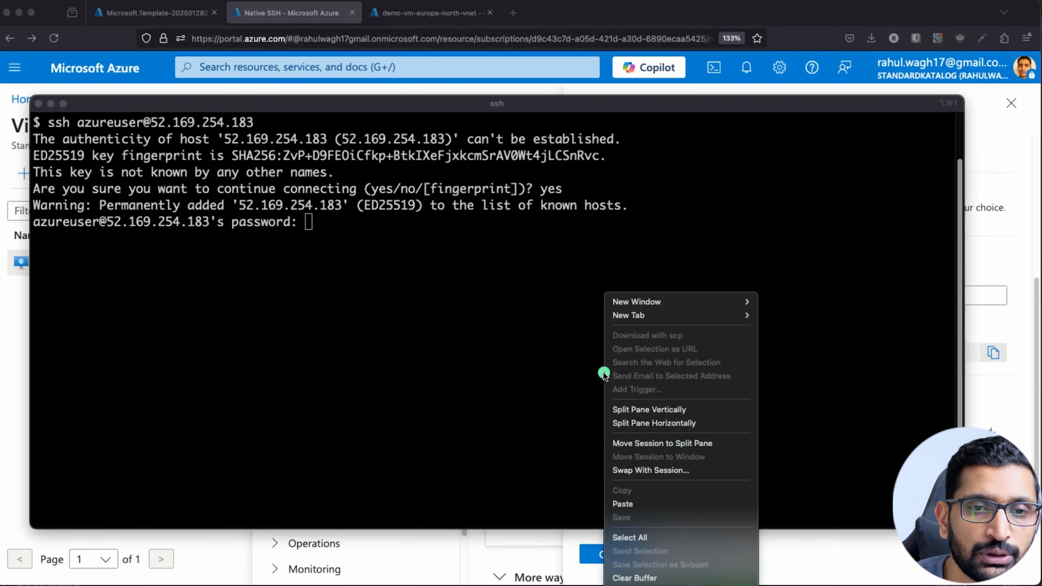
pyautogui.click(632, 503)
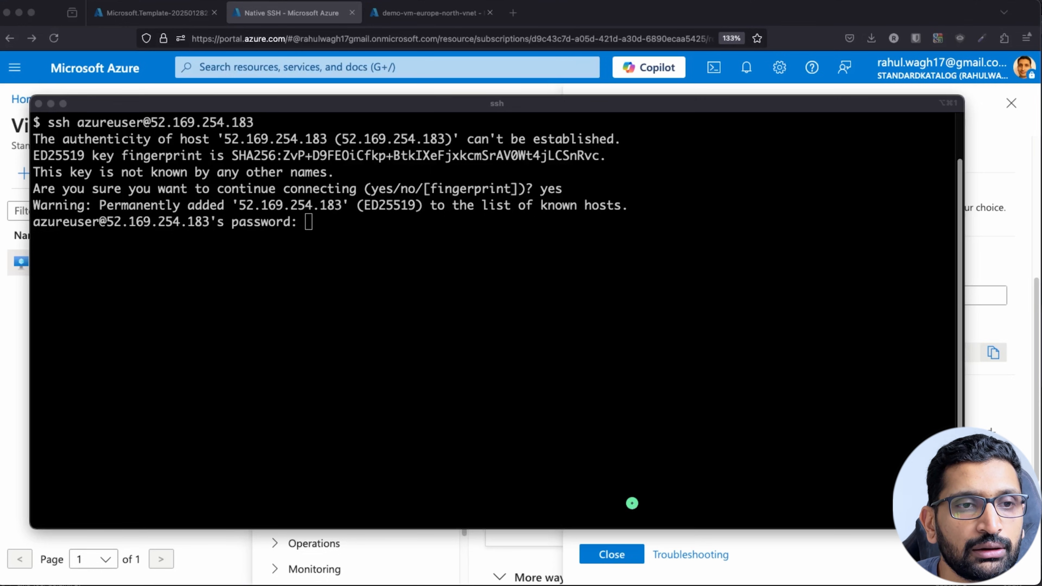
pyautogui.click(612, 434)
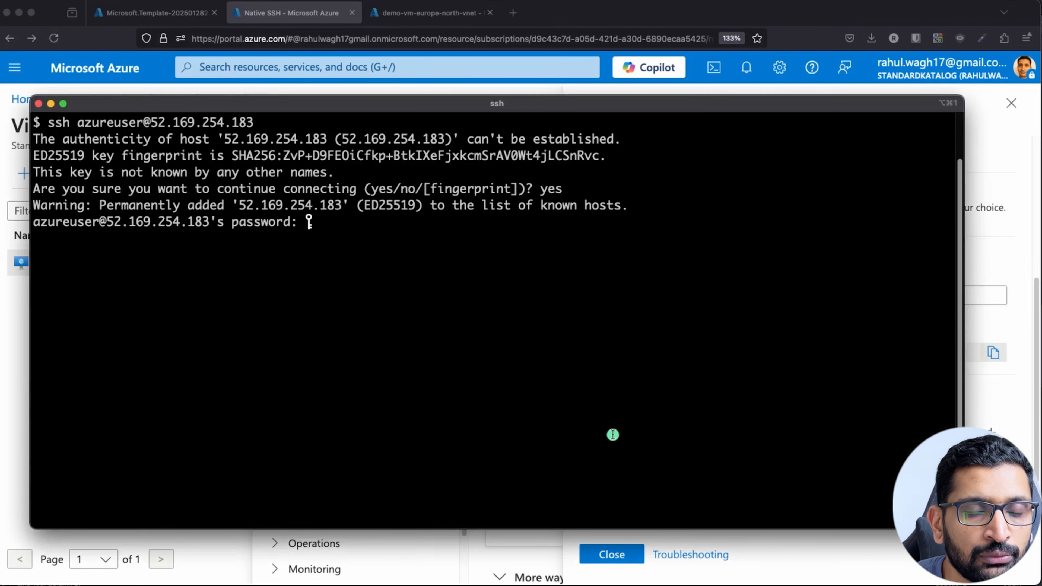
pyautogui.press('Return')
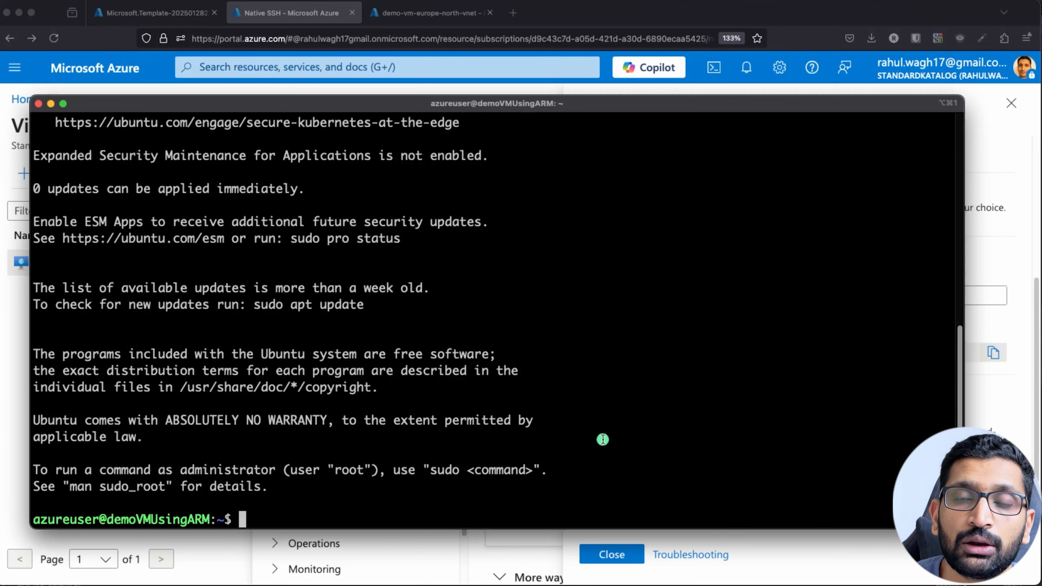
# In the login banner, highlight the private IP 10.1.0.4 and the system stats.
pyautogui.scroll(5, 477, 480)
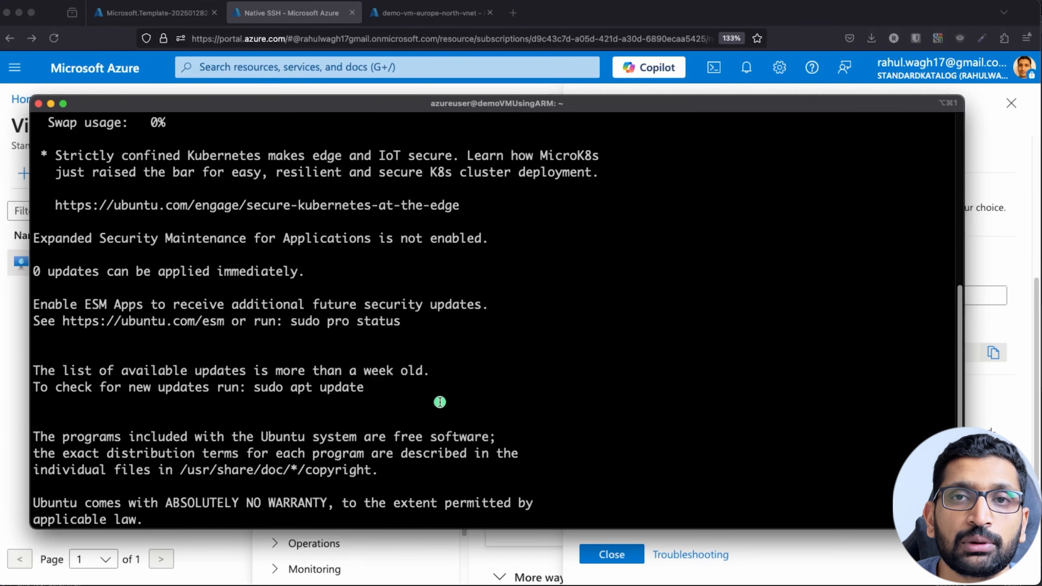
pyautogui.scroll(13, 439, 402)
pyautogui.moveTo(437, 319); pyautogui.dragTo(529, 326)
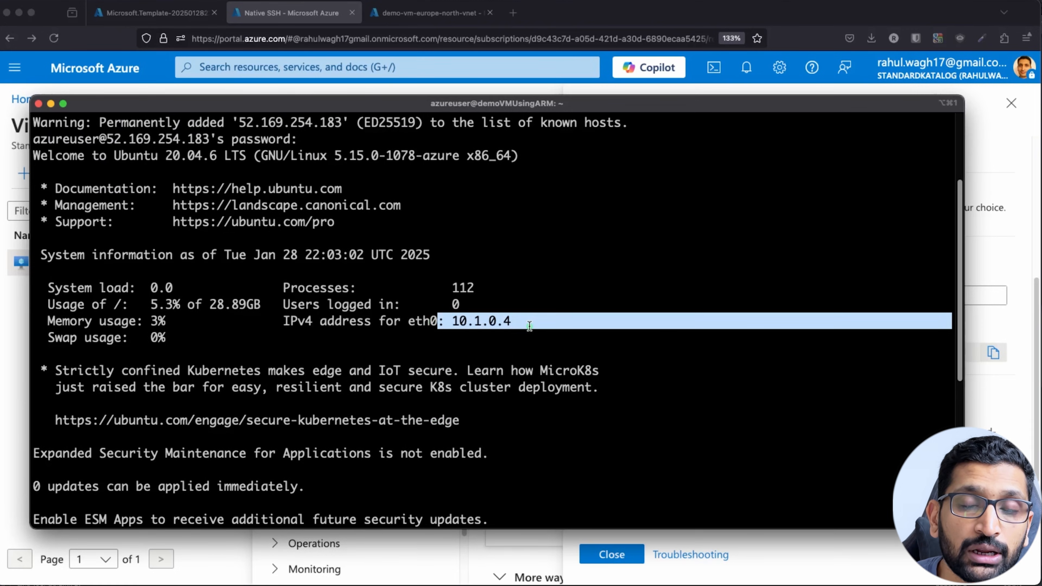
pyautogui.moveTo(219, 339); pyautogui.dragTo(45, 281)
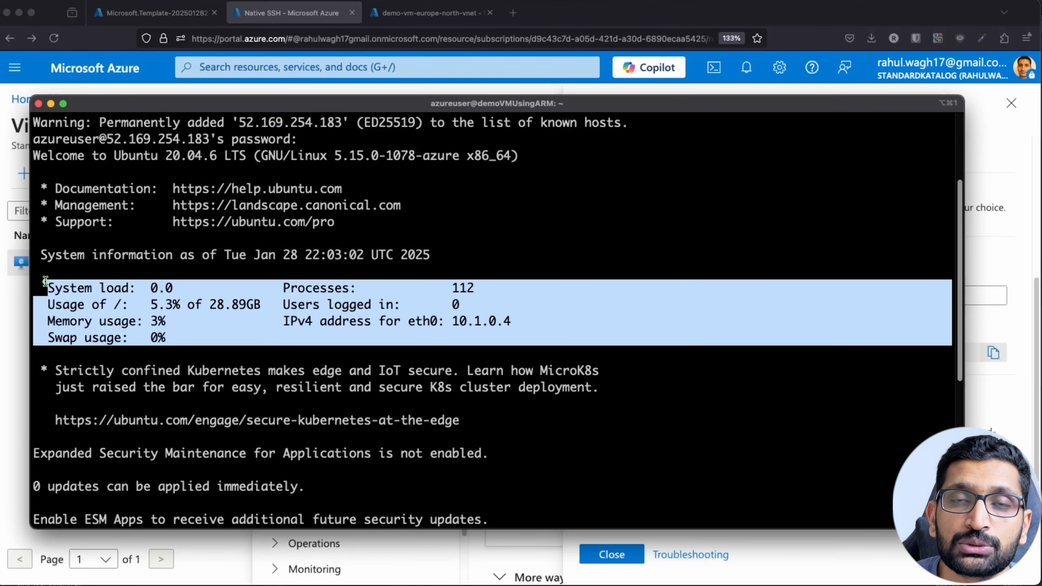
# Highlight the user azureuser and host demoVMUsingARM in the shell prompt.
pyautogui.scroll(-18, 163, 305)
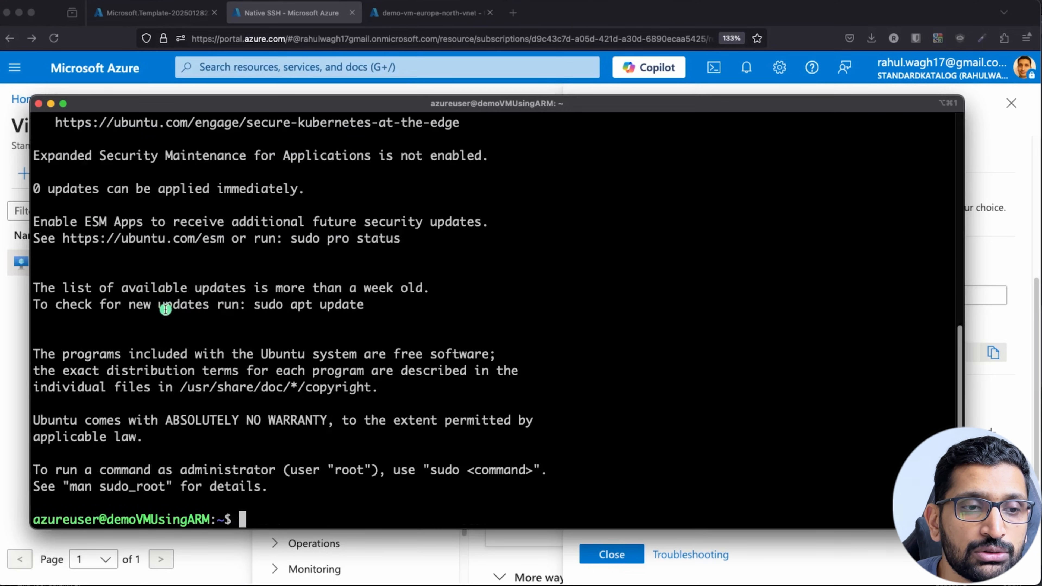
pyautogui.moveTo(209, 519); pyautogui.dragTo(34, 517)
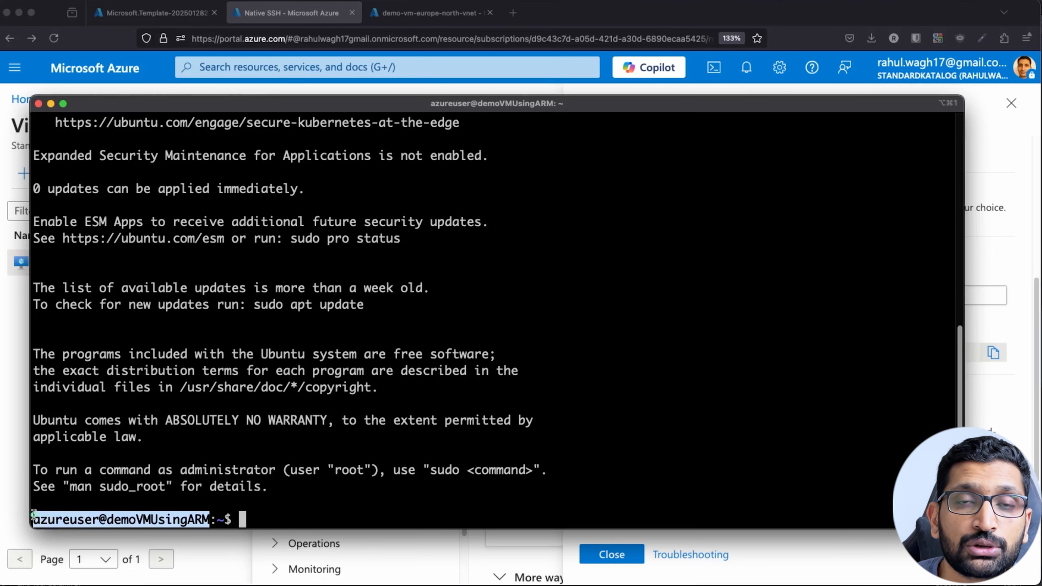
pyautogui.click(132, 519)
pyautogui.moveTo(107, 518); pyautogui.dragTo(203, 518)
pyautogui.moveTo(99, 519); pyautogui.dragTo(34, 516)
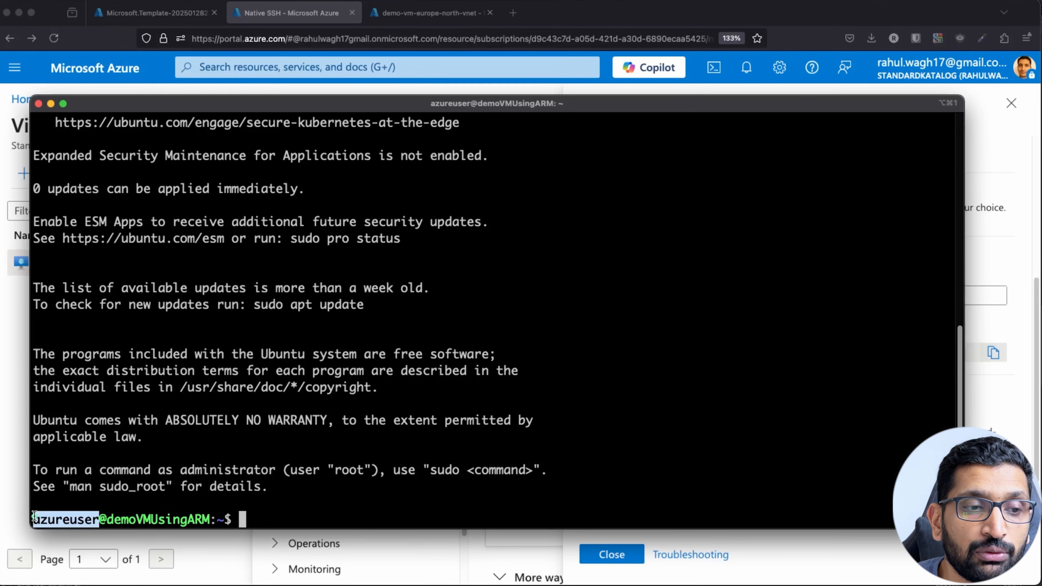
pyautogui.click(379, 514)
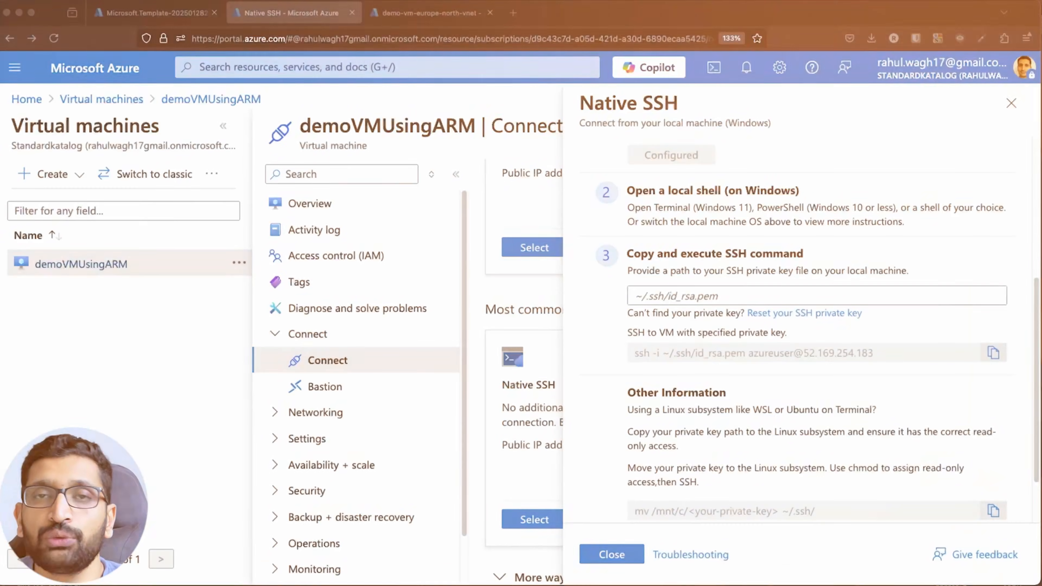
# Close the Native SSH panel and reopen the demoVMUsingARM overview from the VM list.
pyautogui.click(1012, 103)
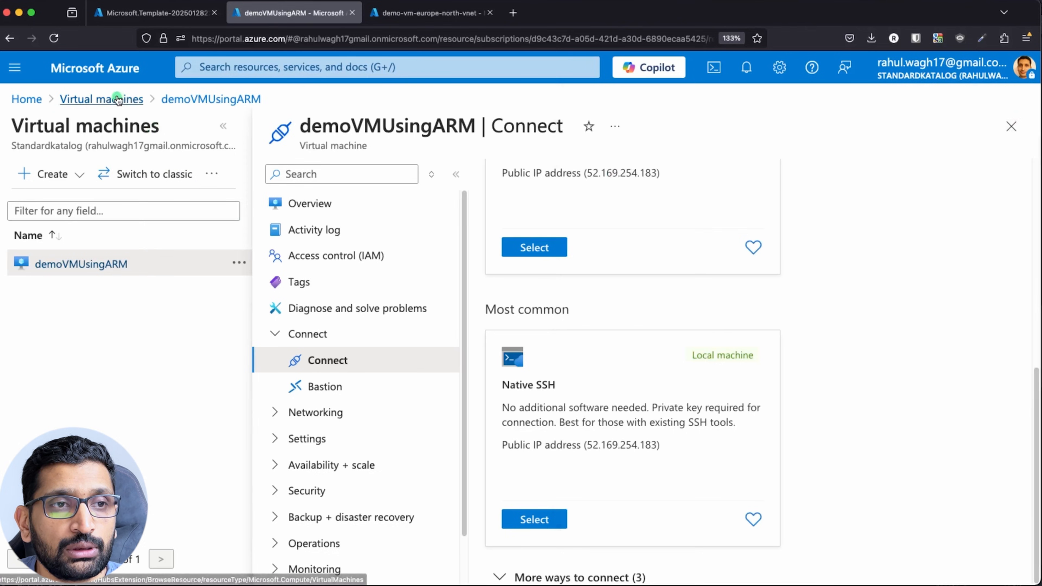
pyautogui.click(104, 98)
pyautogui.click(18, 302)
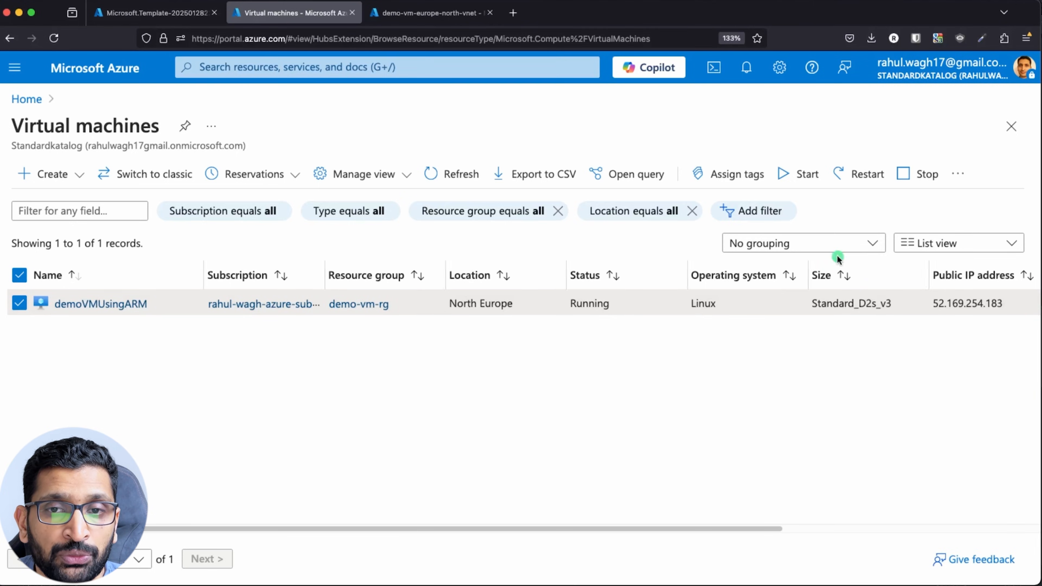
pyautogui.click(103, 304)
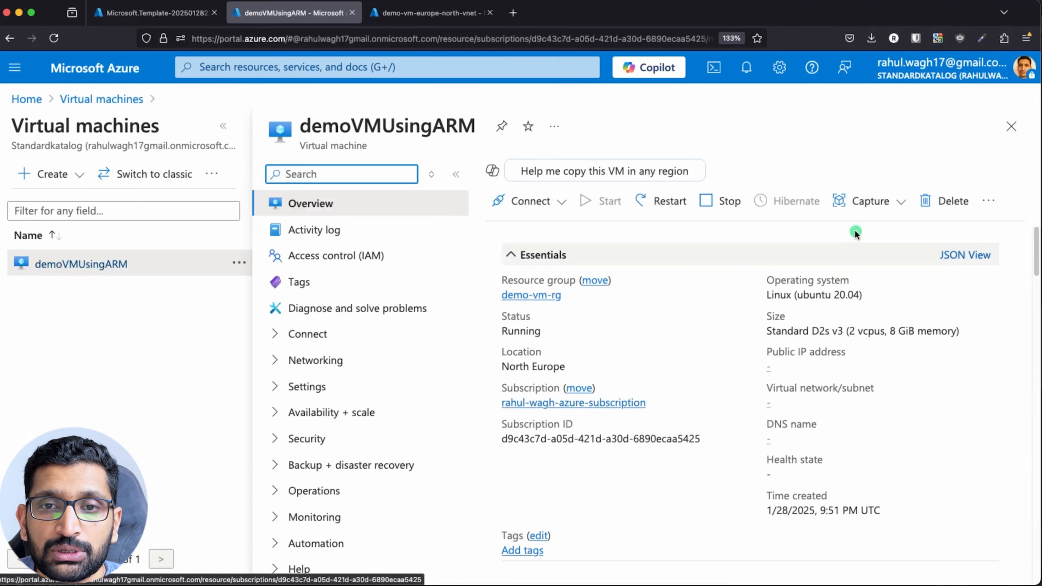
# Delete demoVMUsingARM together with its OS disk, network interface and public IP, acknowledging permanence.
pyautogui.click(935, 201)
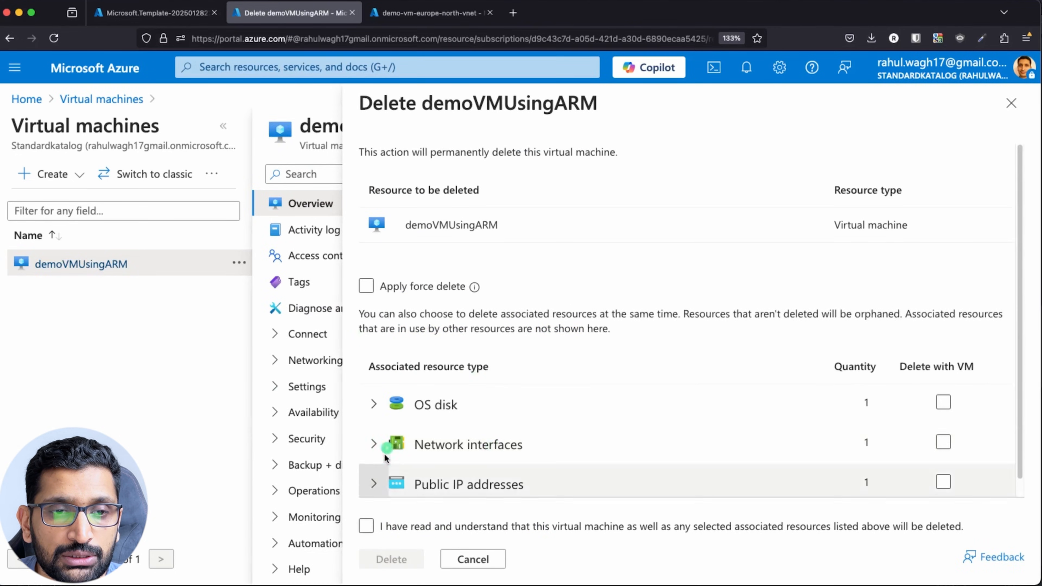
pyautogui.scroll(-1, 488, 402)
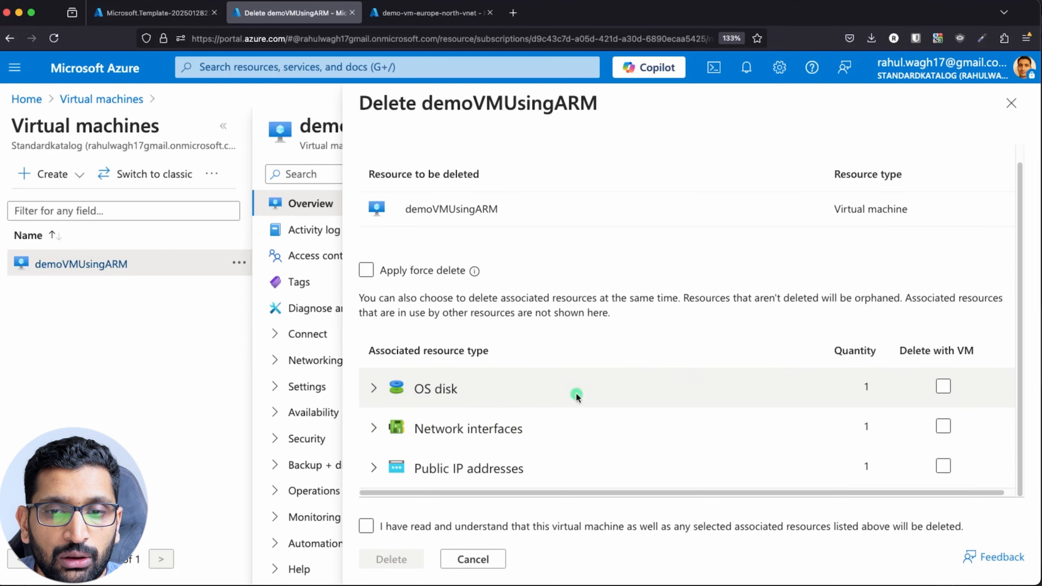
pyautogui.click(935, 386)
pyautogui.click(934, 426)
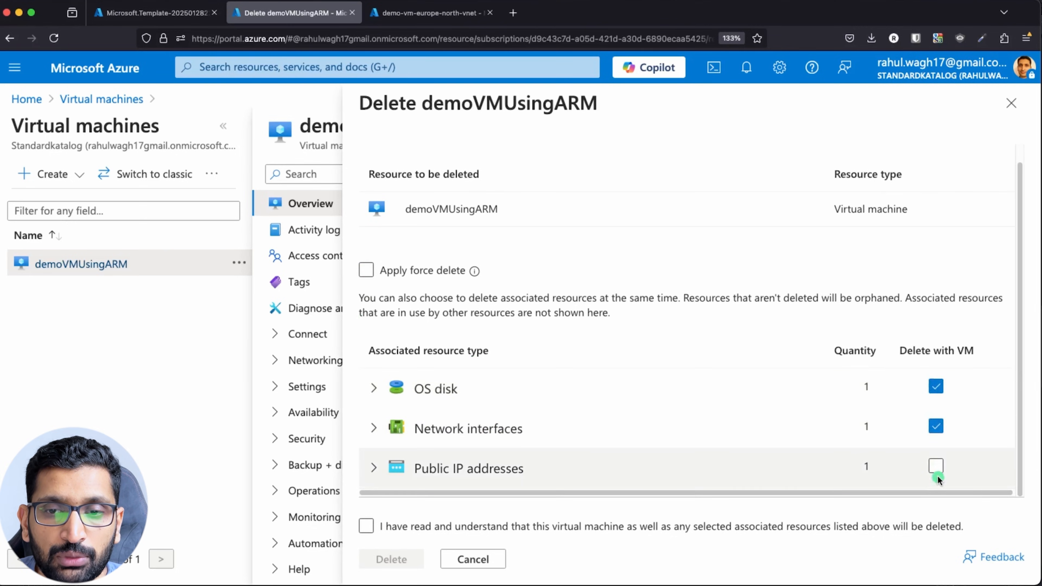
pyautogui.click(936, 466)
pyautogui.scroll(-1, 807, 422)
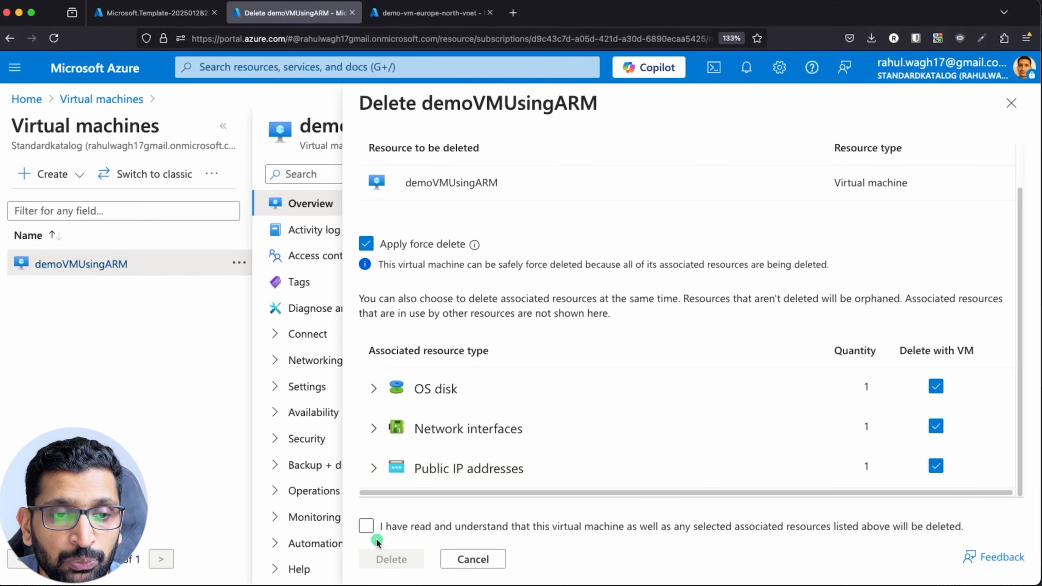
pyautogui.click(366, 526)
pyautogui.click(390, 560)
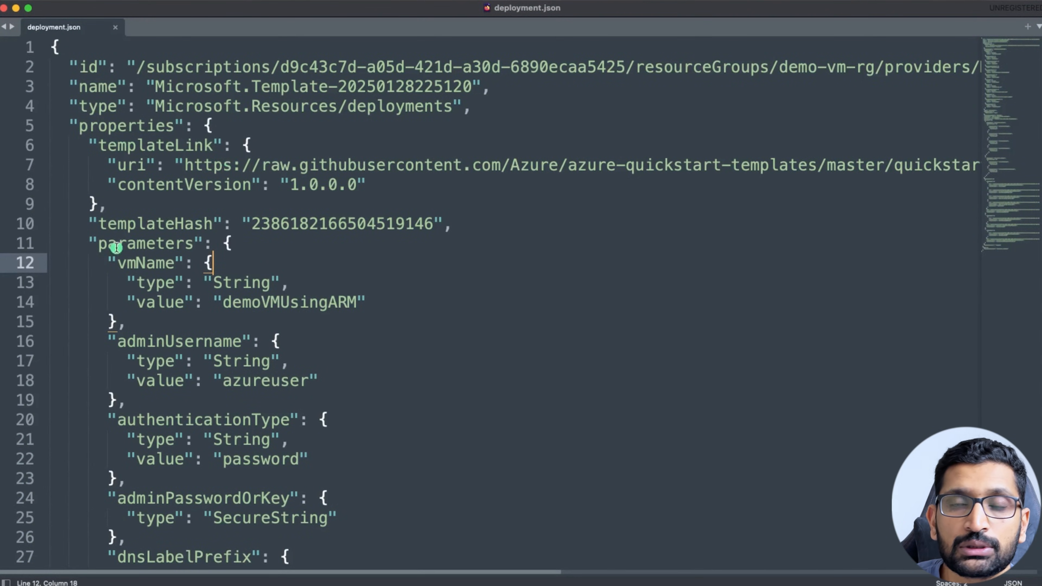
# Copy the templateLink uri for vm-simple-linux azuredeploy.json from deployment.json.
pyautogui.click(297, 247)
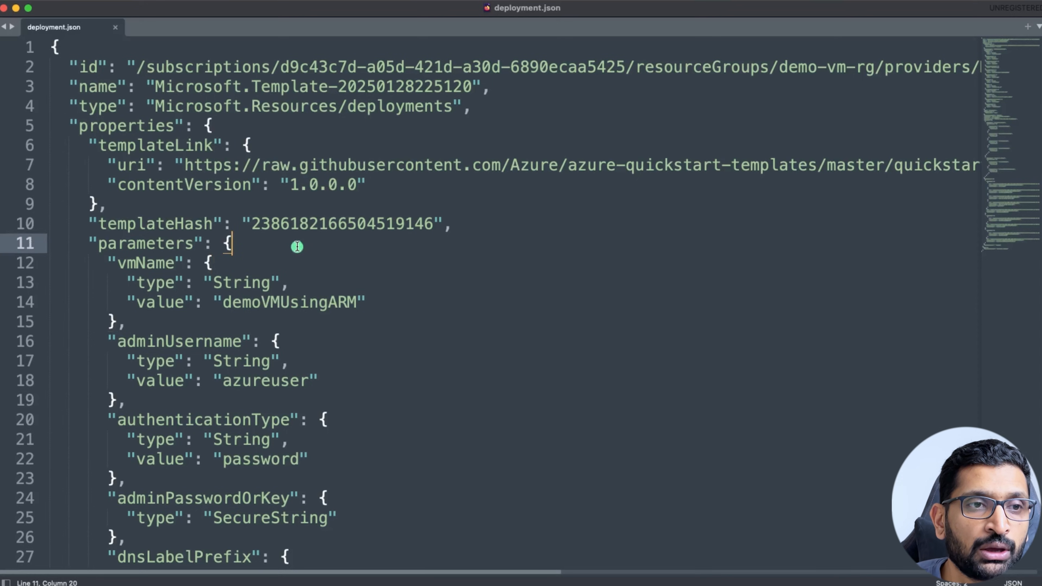
pyautogui.hscroll(1, 297, 247)
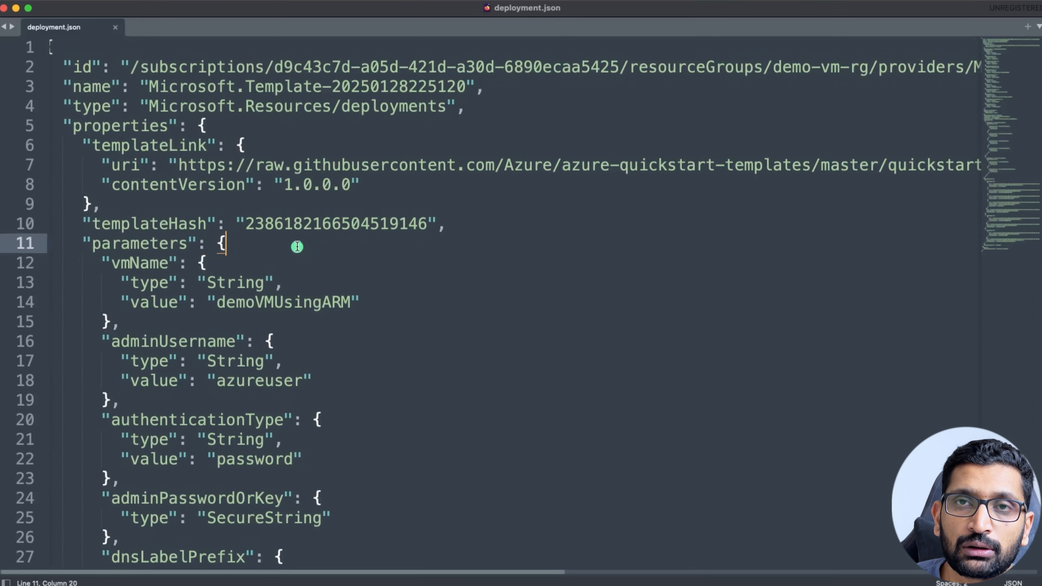
pyautogui.tripleClick(117, 144)
pyautogui.click(149, 201)
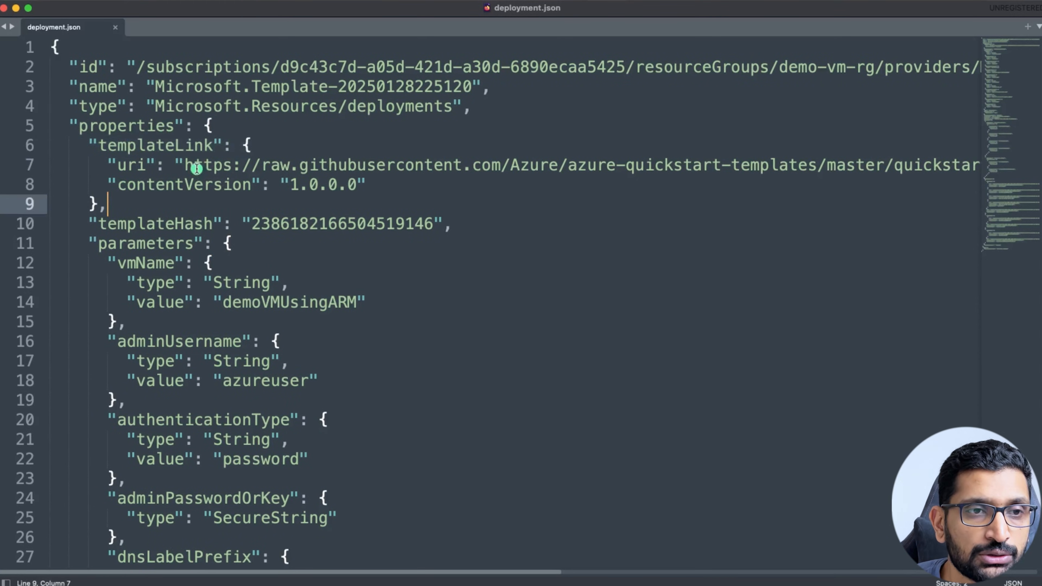
pyautogui.click(184, 165)
pyautogui.hscroll(20, 253, 232)
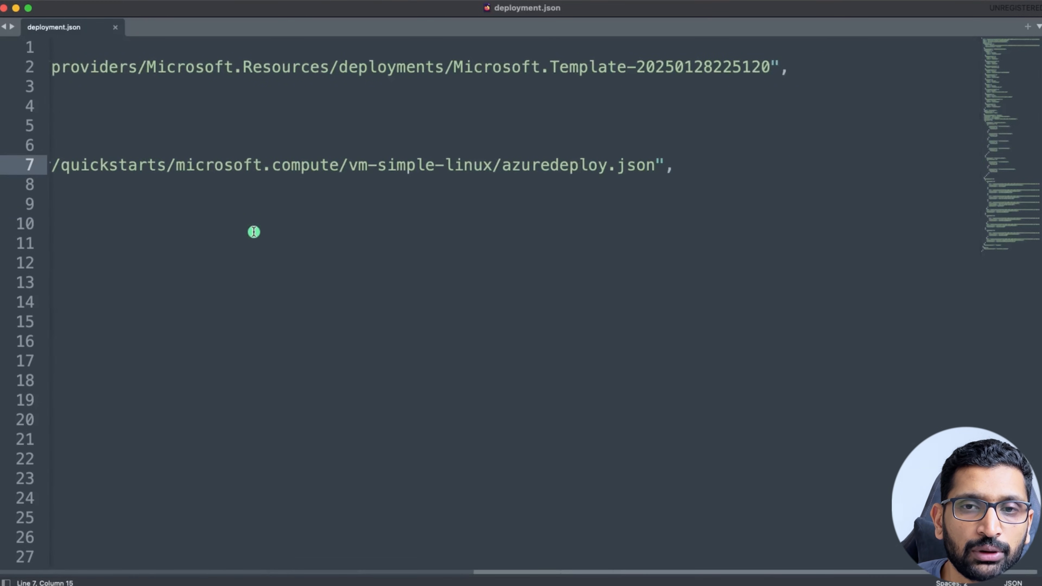
pyautogui.keyDown('shift'); pyautogui.click(655, 165); pyautogui.keyUp('shift')
pyautogui.press('super+c')
pyautogui.press('super+Tab')
pyautogui.press('super+Tab')
pyautogui.press('super+Tab')
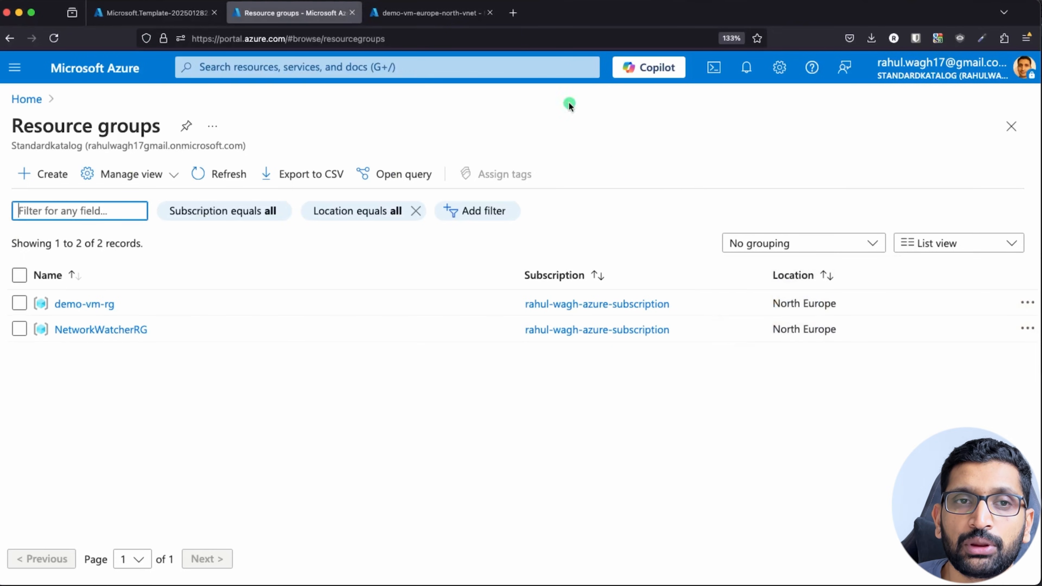
# Load the copied azuredeploy.json URL in a new Firefox tab and copy the entire raw JSON.
pyautogui.click(512, 13)
pyautogui.press('super+v')
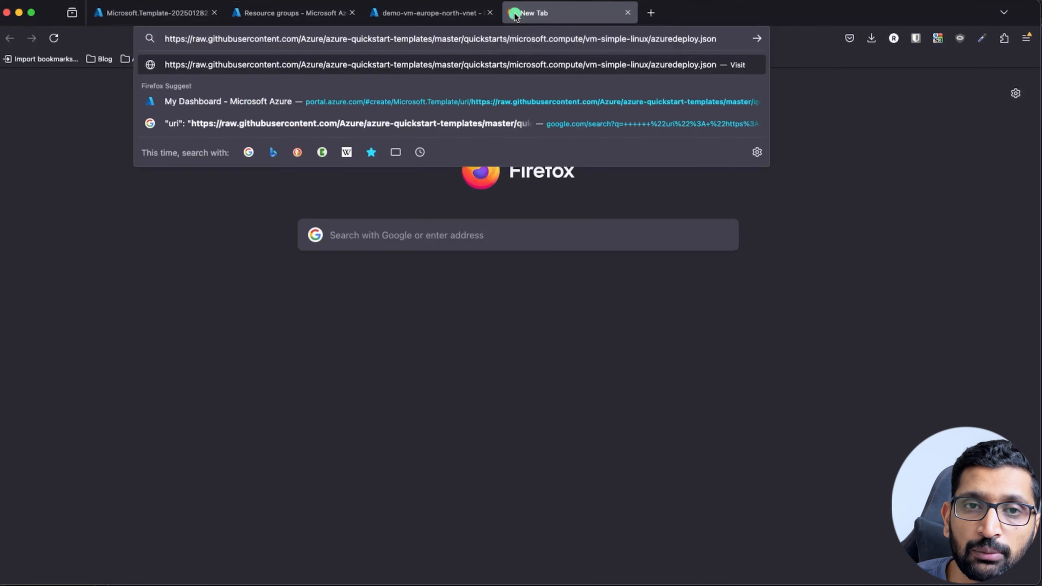
pyautogui.press('Return')
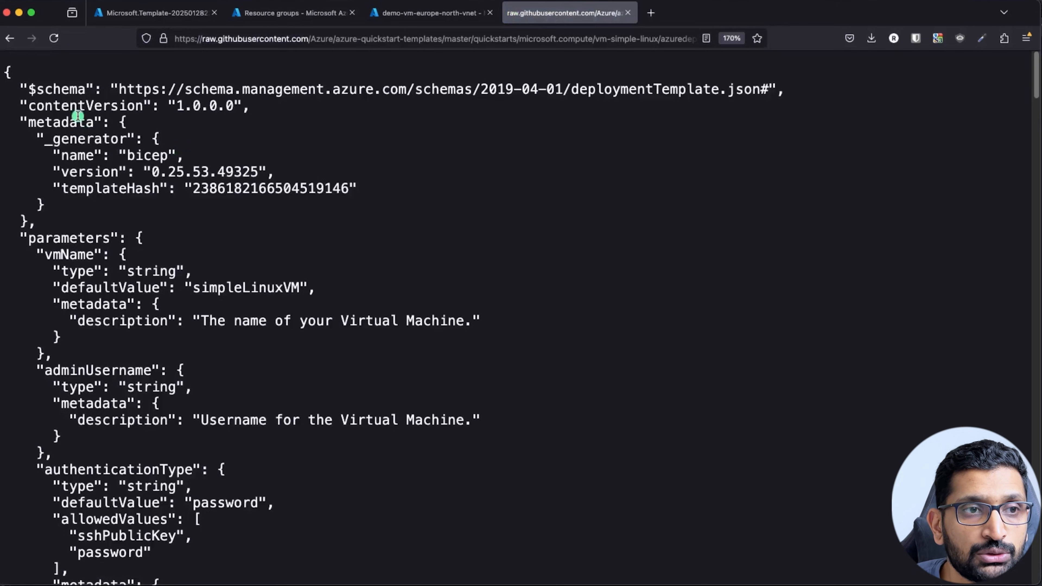
pyautogui.scroll(-1, 132, 256)
pyautogui.scroll(-5, 132, 255)
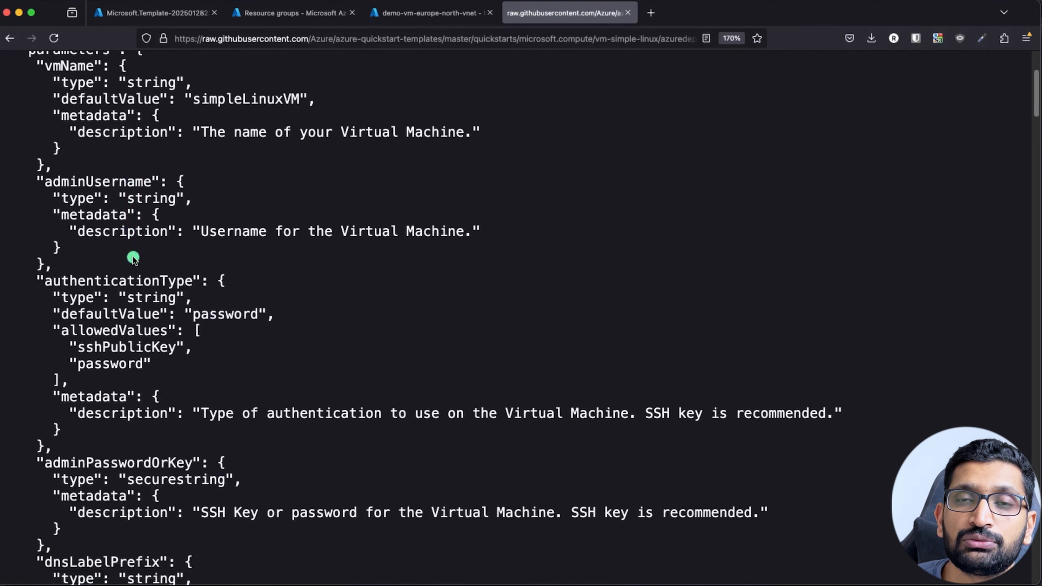
pyautogui.scroll(-10, 133, 258)
pyautogui.scroll(-3, 132, 256)
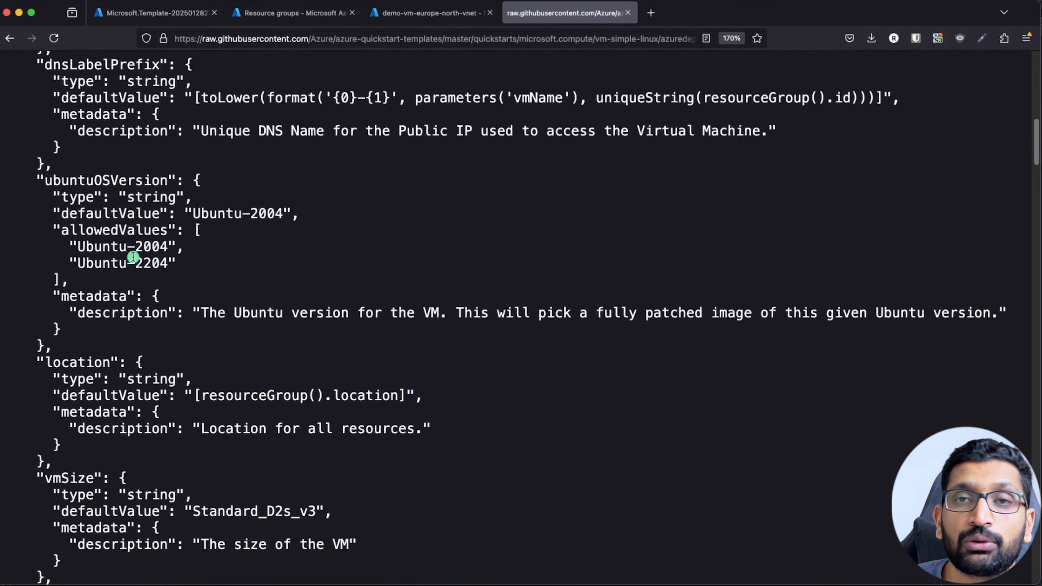
pyautogui.scroll(18, 133, 257)
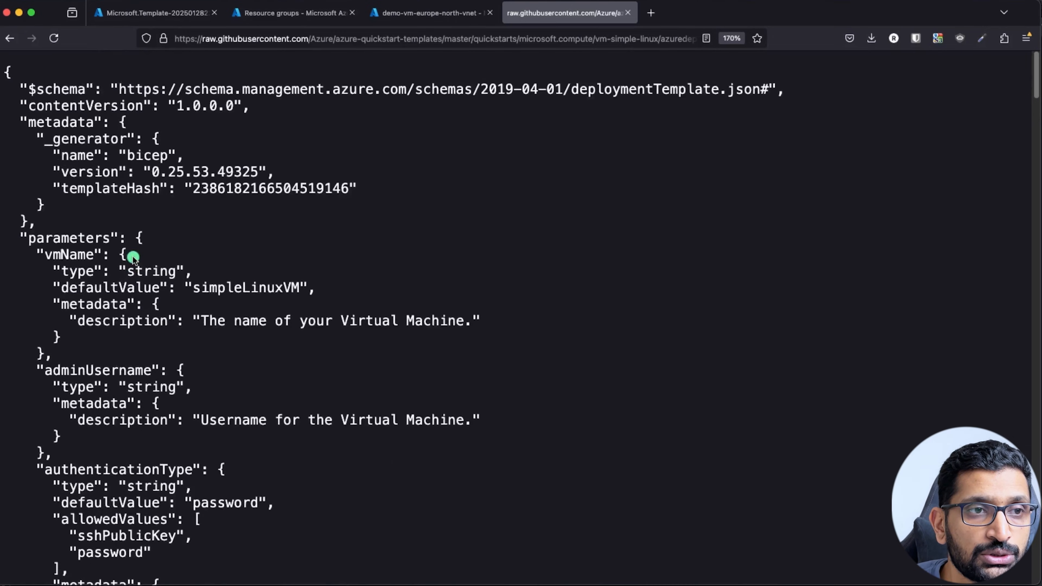
pyautogui.moveTo(6, 72); pyautogui.dragTo(95, 581)
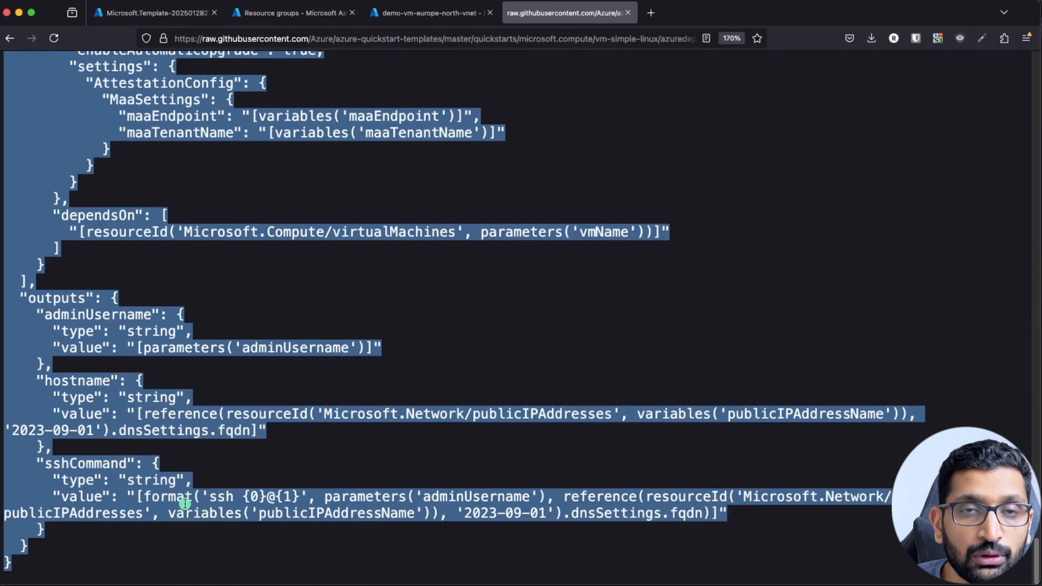
pyautogui.press('super+Tab')
pyautogui.press('Tab')
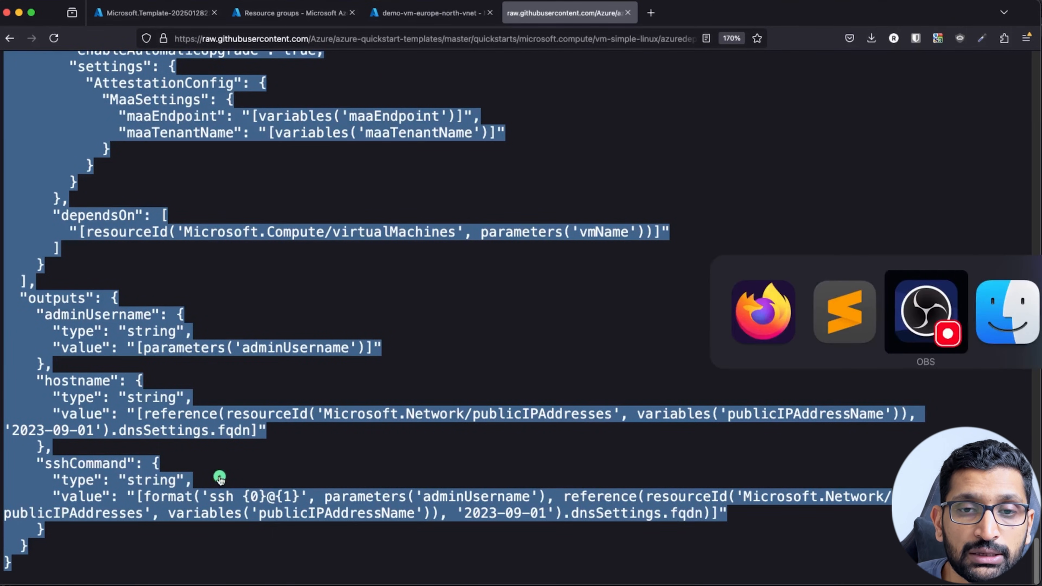
# Replace everything in virtual-machine-arm-template.json with the pasted 322-line vm-simple-linux template.
pyautogui.press('Tab')
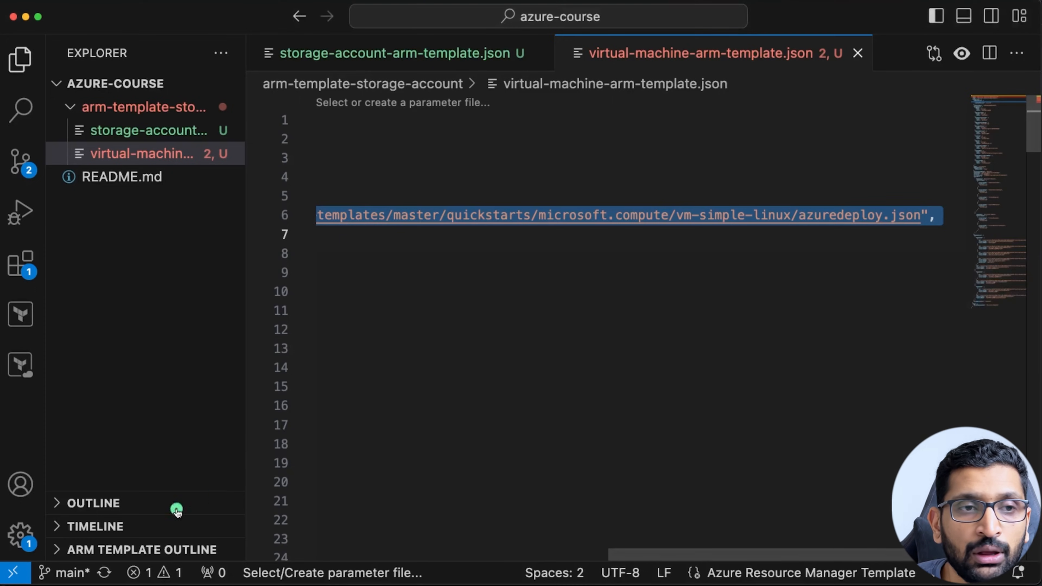
pyautogui.moveTo(245, 201); pyautogui.dragTo(396, 195)
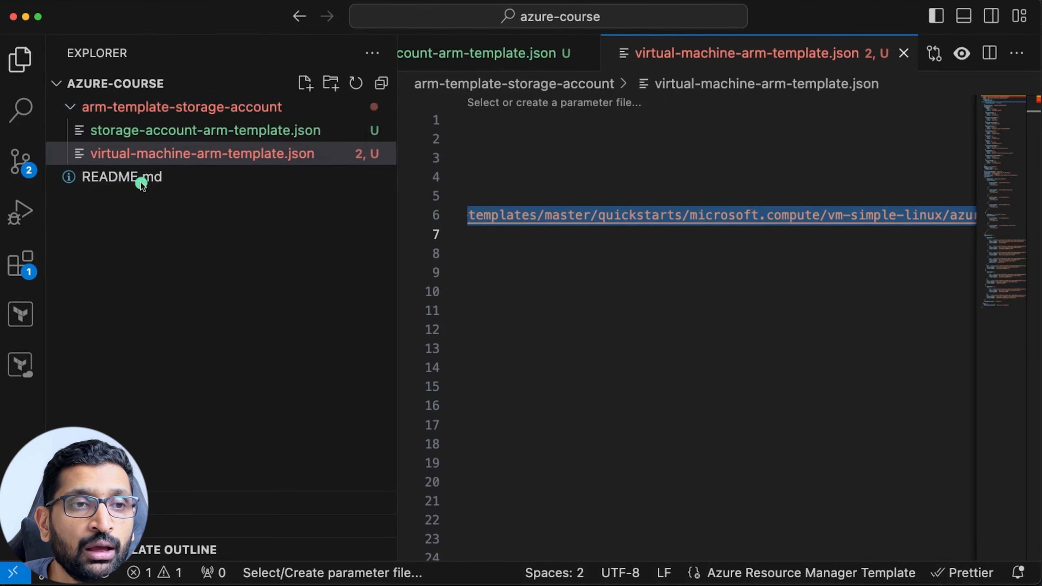
pyautogui.click(129, 155)
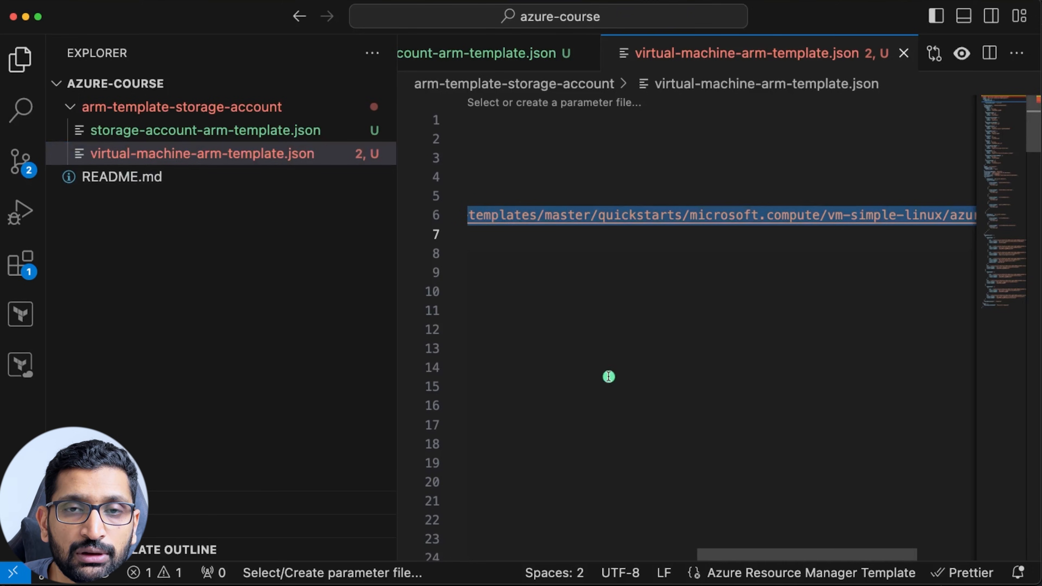
pyautogui.click(574, 367)
pyautogui.click(620, 463)
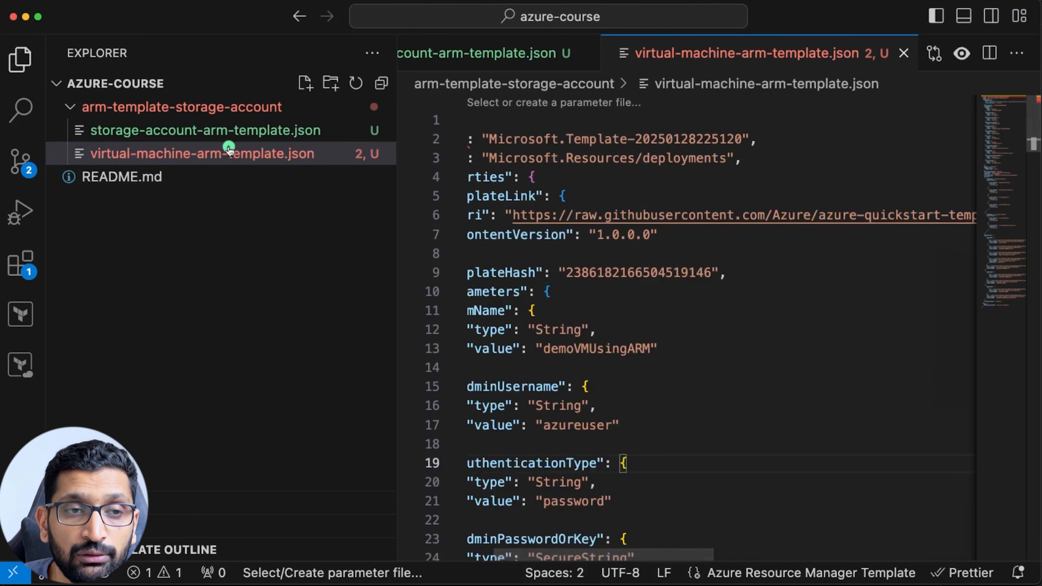
pyautogui.click(589, 385)
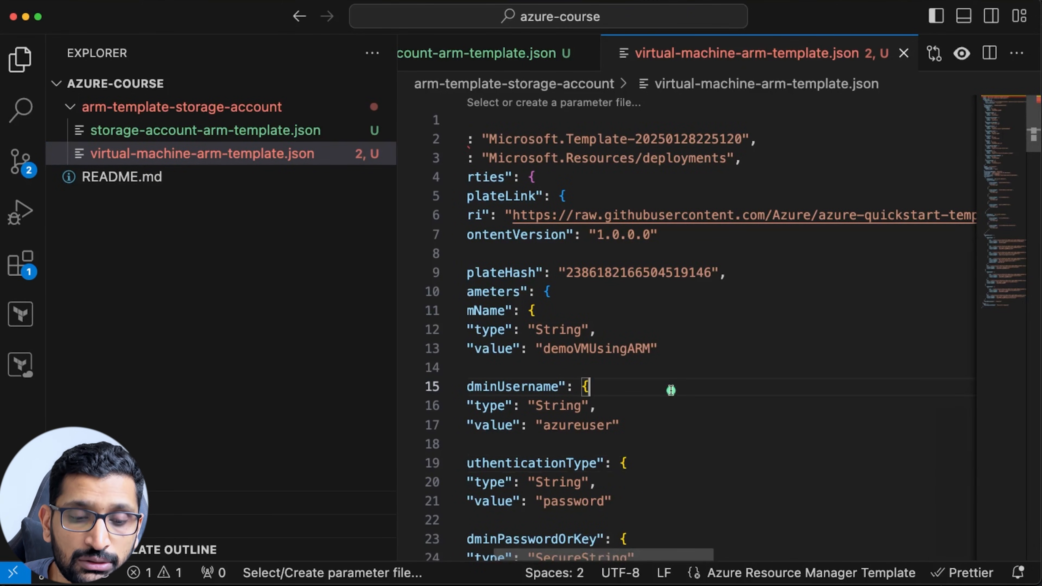
pyautogui.press('super+a')
pyautogui.press('BackSpace')
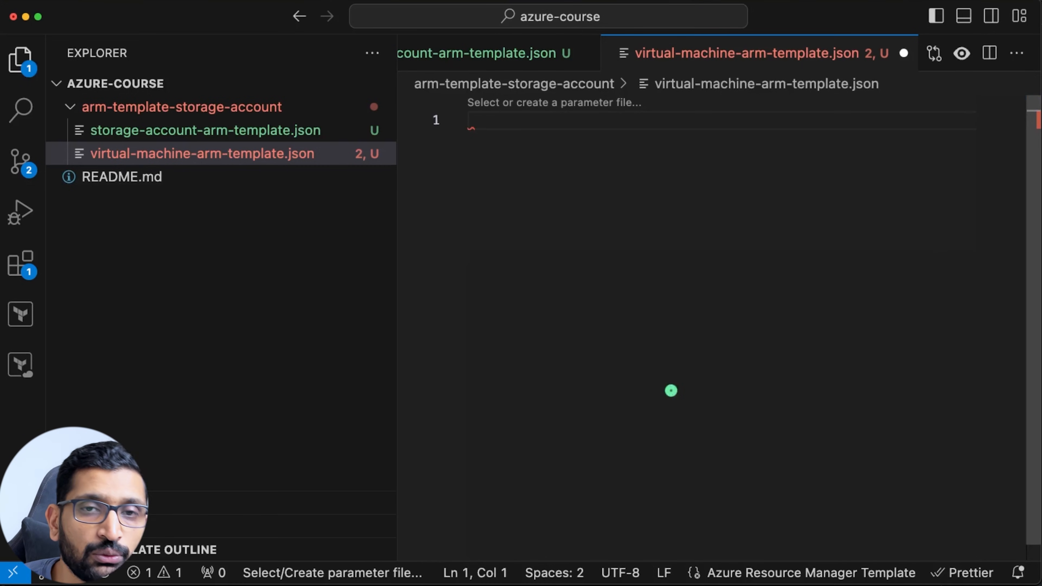
pyautogui.press('super+v')
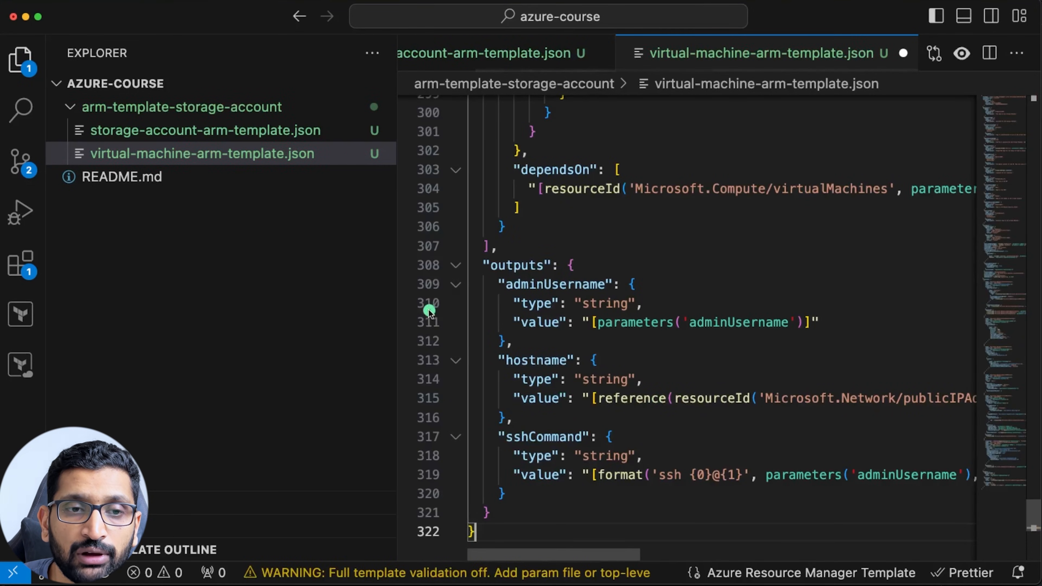
# Scroll through the pasted template to dnsLabelPrefix and save virtual-machine-arm-template.json.
pyautogui.click(349, 274)
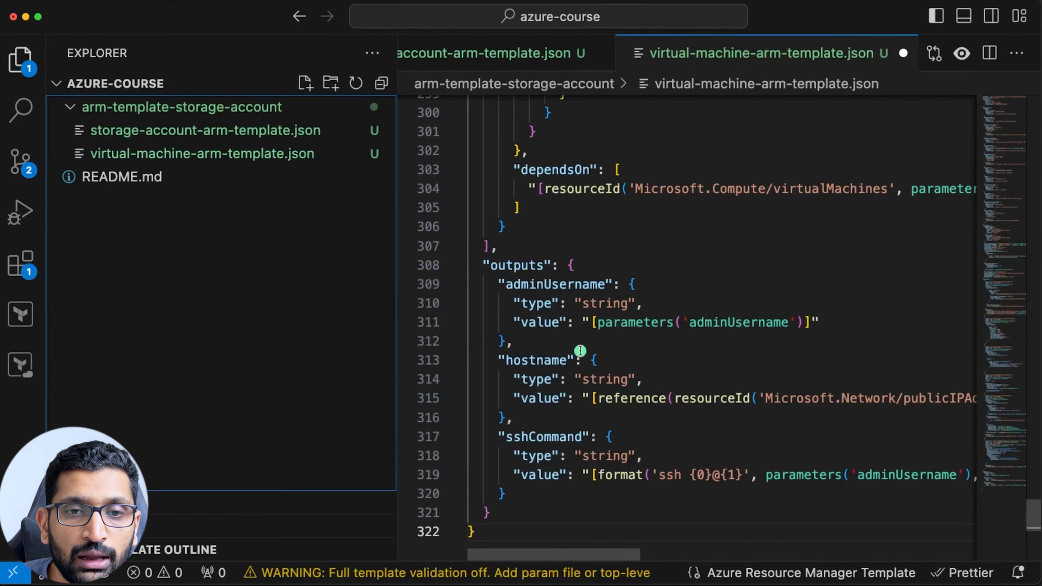
pyautogui.scroll(20, 580, 350)
pyautogui.scroll(20, 580, 350)
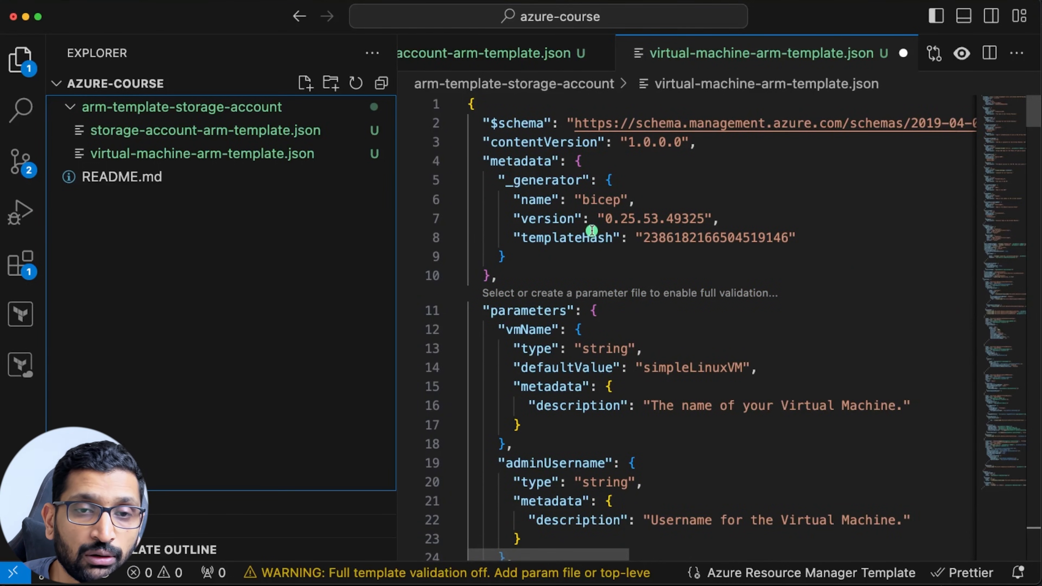
pyautogui.scroll(-5, 601, 366)
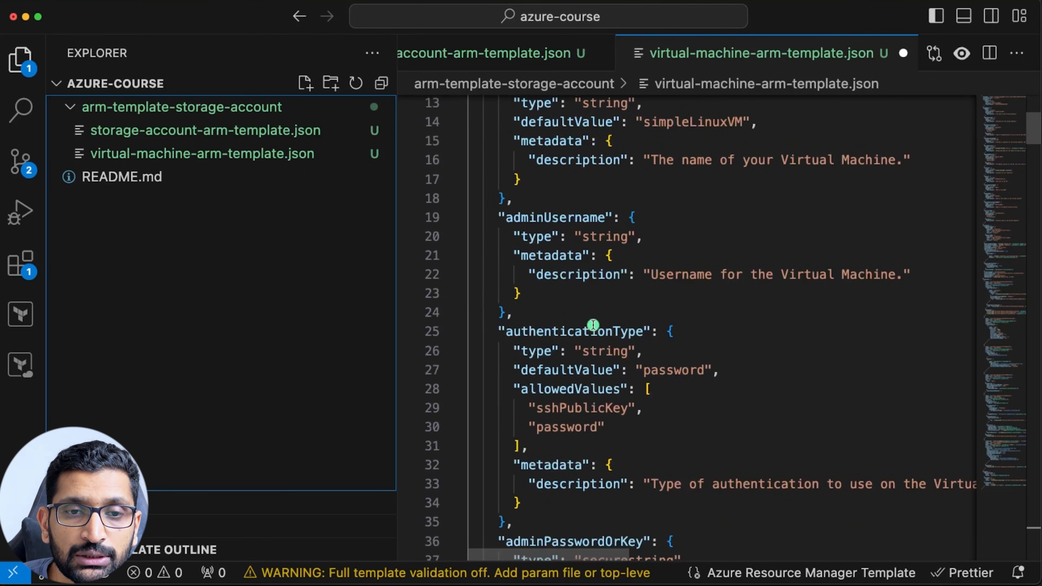
pyautogui.scroll(-2, 565, 305)
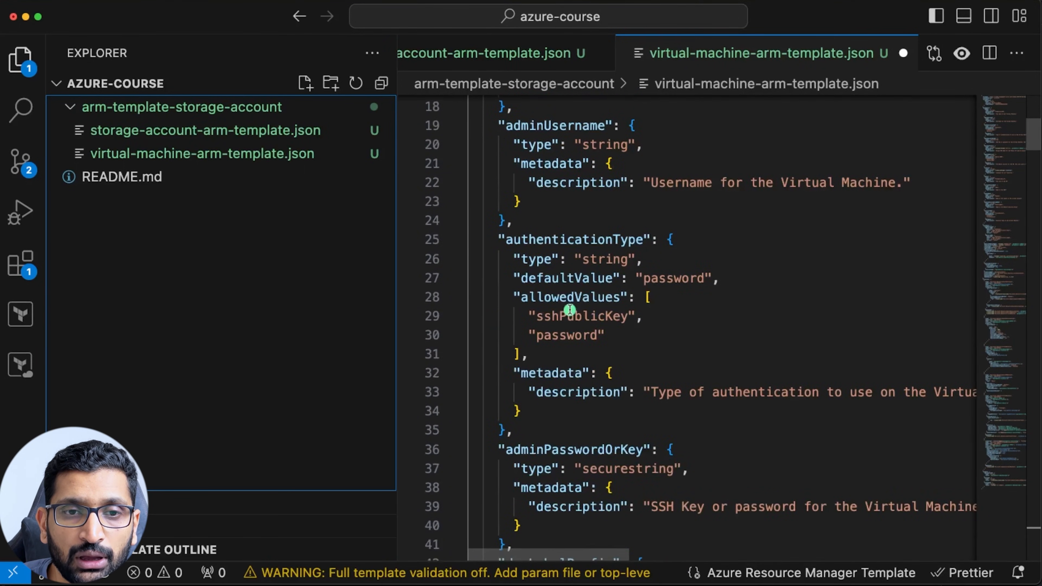
pyautogui.scroll(-4, 565, 324)
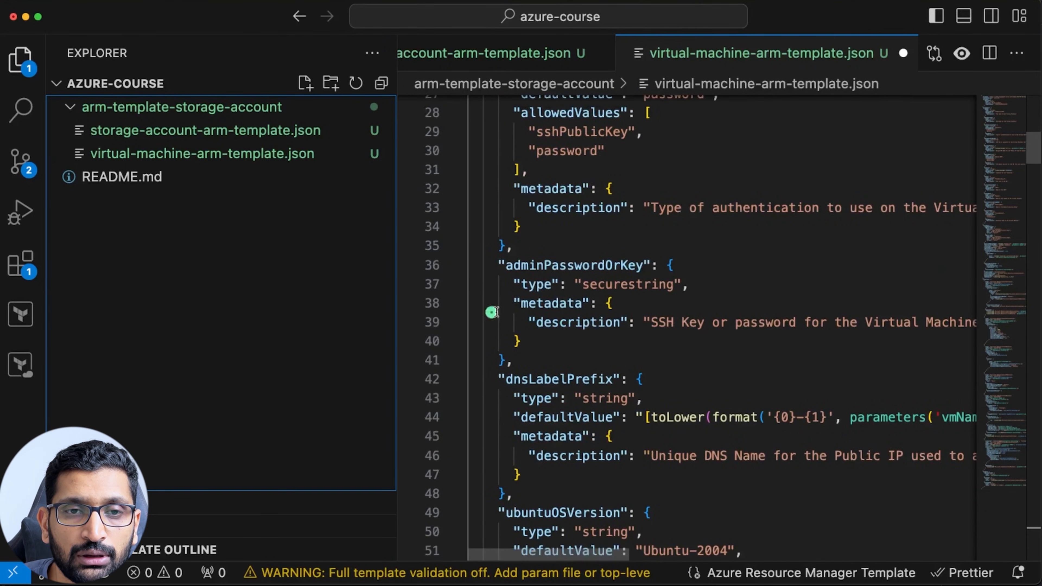
pyautogui.scroll(-3, 633, 353)
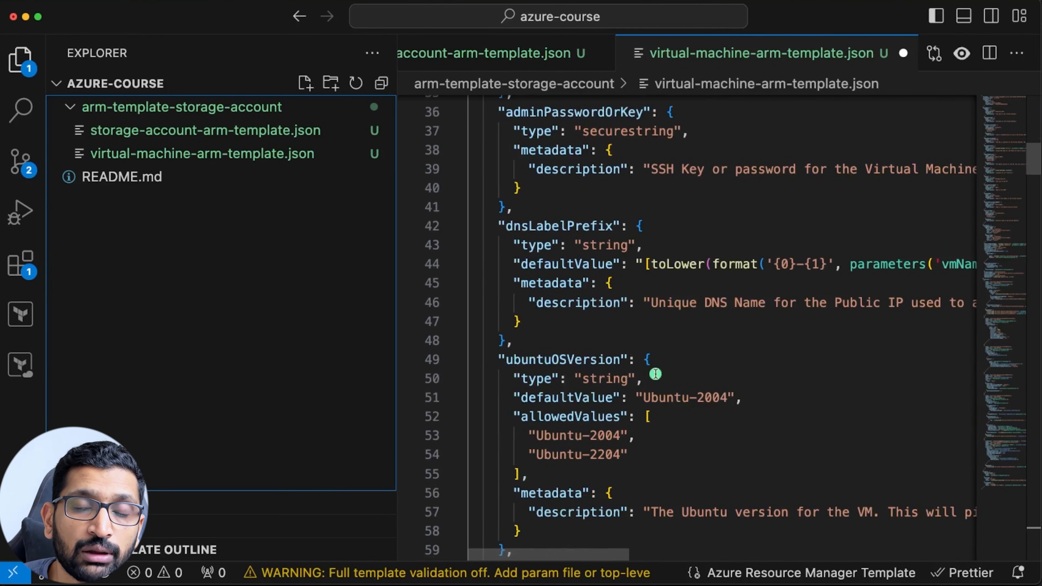
pyautogui.click(704, 304)
pyautogui.press('super+s')
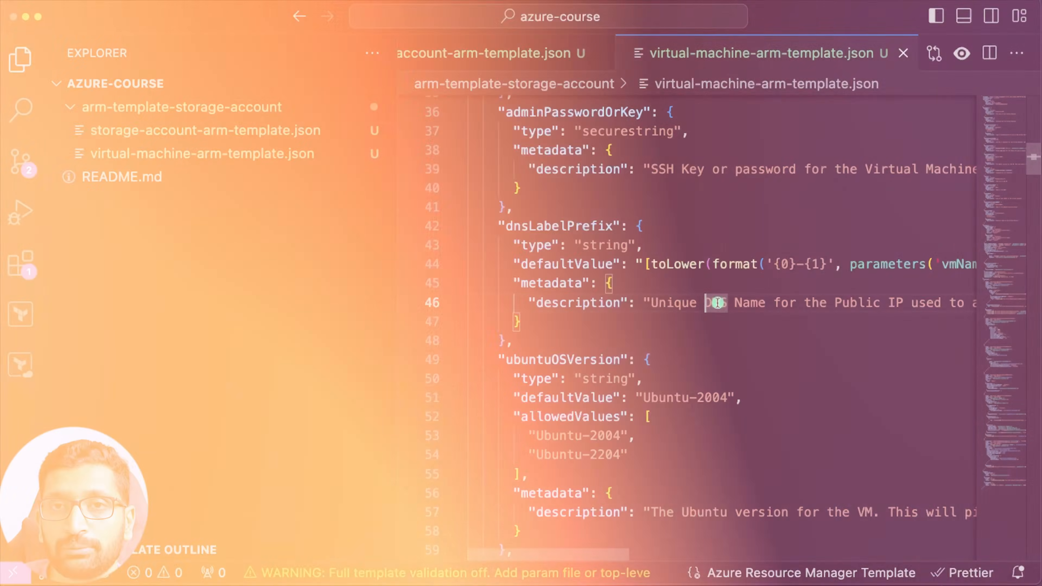
pyautogui.click(576, 282)
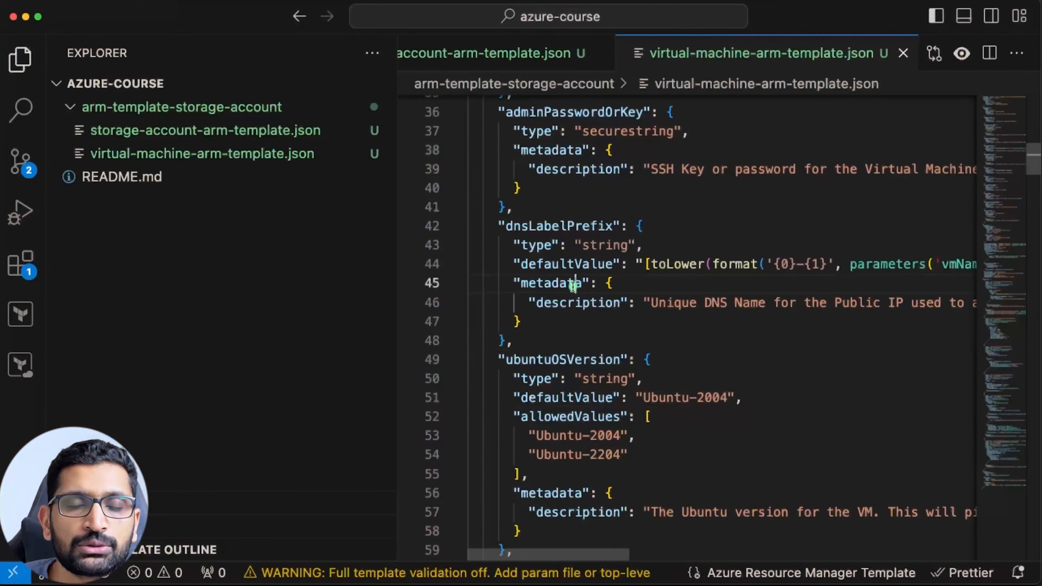
pyautogui.click(255, 0)
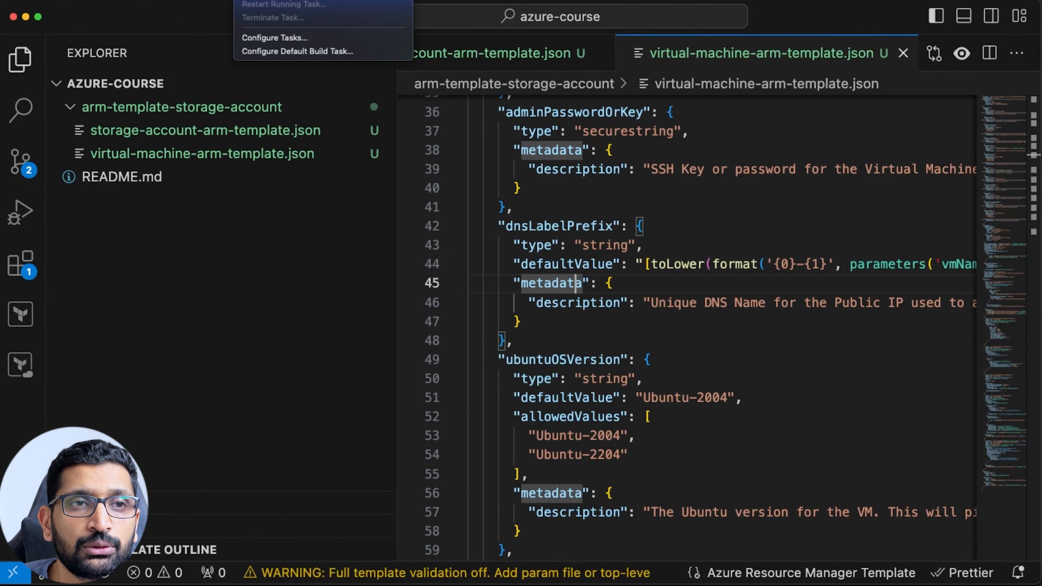
# Open a widened new terminal in the arm-template-storage-account folder and list its files.
pyautogui.click(267, 0)
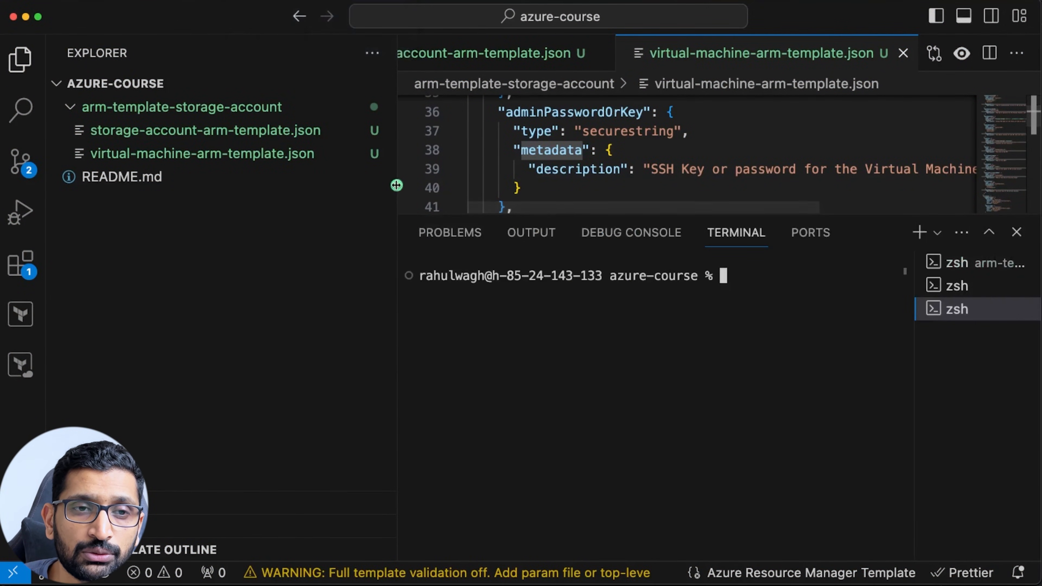
pyautogui.moveTo(397, 184); pyautogui.dragTo(218, 180)
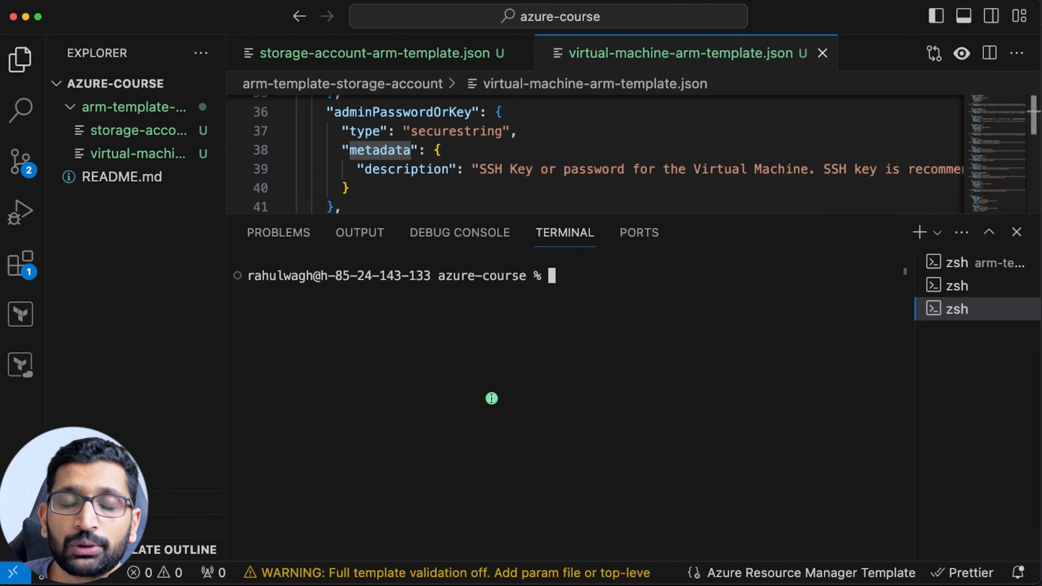
pyautogui.write('cd ')
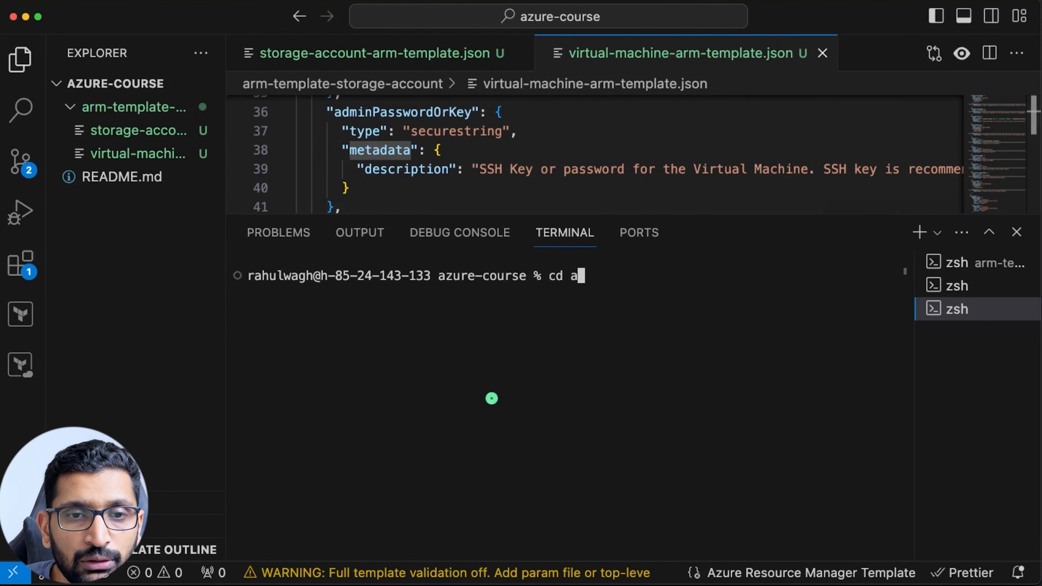
pyautogui.write('ar')
pyautogui.press('Tab')
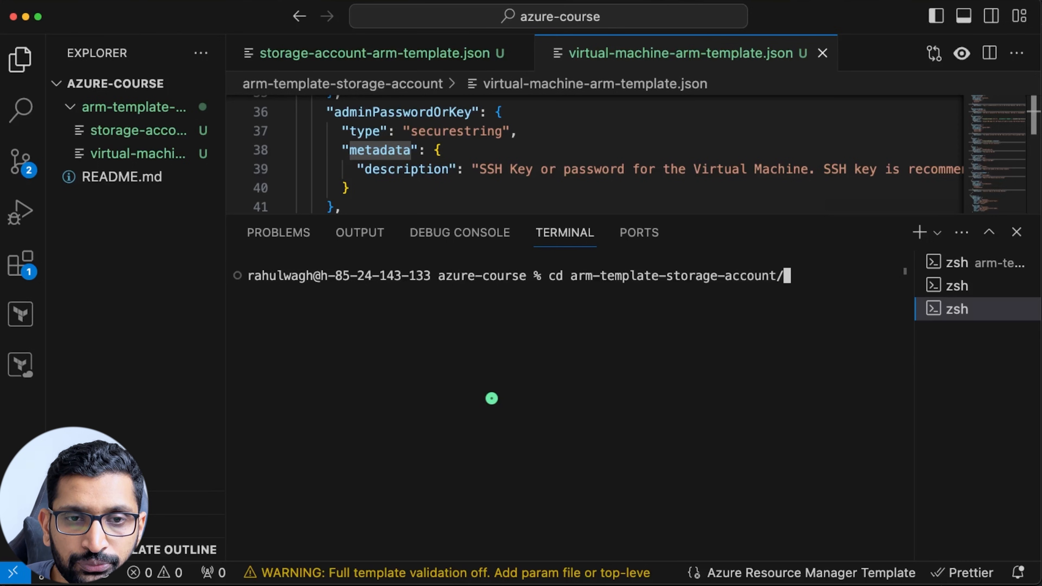
pyautogui.press('Return')
pyautogui.press('Return')
pyautogui.write('ls')
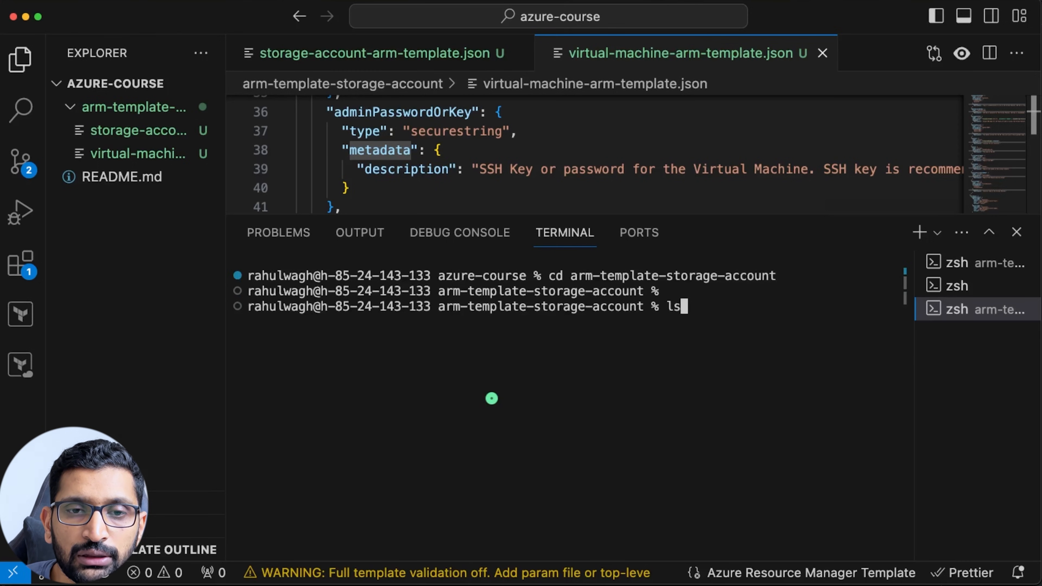
pyautogui.press('Return')
# Highlight the storage-account and virtual-machine template file names in the ls output.
pyautogui.moveTo(498, 321); pyautogui.dragTo(242, 319)
pyautogui.moveTo(531, 325)
pyautogui.mouseDown()
pyautogui.moveTo(797, 326)
pyautogui.moveTo(541, 321)
pyautogui.mouseUp()
pyautogui.click(741, 353)
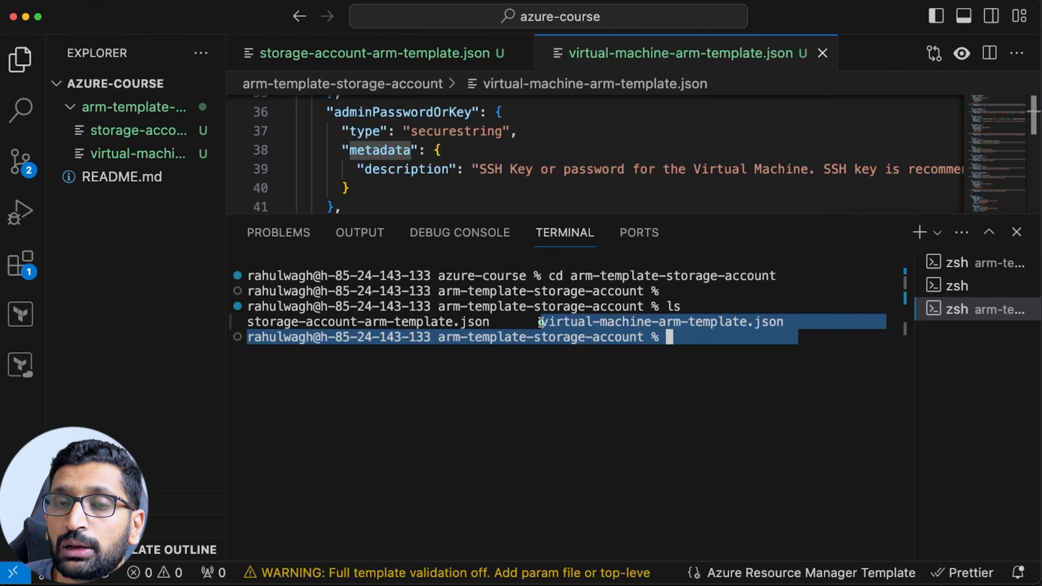
pyautogui.click(549, 441)
pyautogui.press('Return')
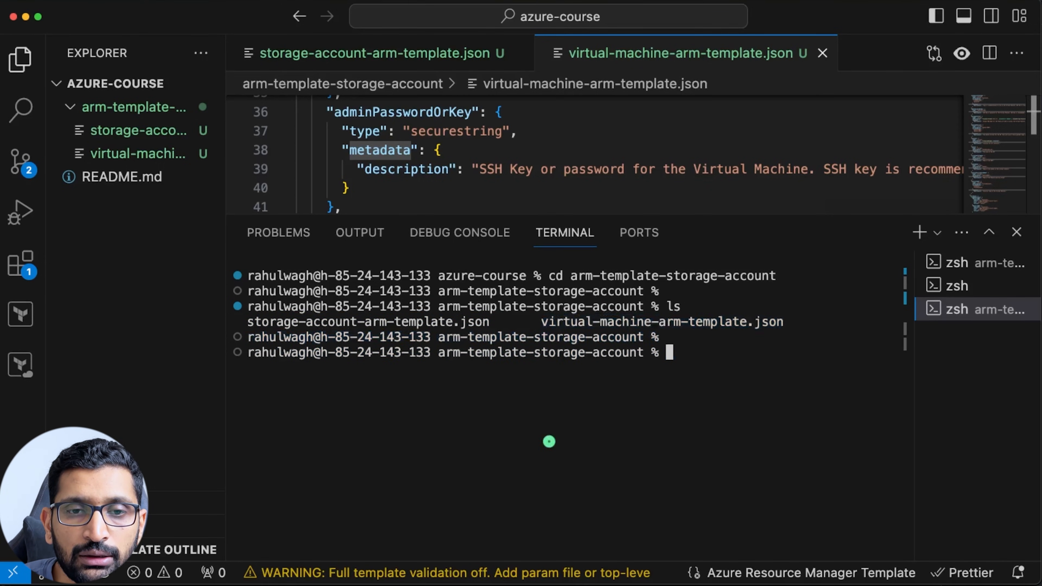
pyautogui.press('Return')
# Paste the az deployment group create command for demo-vm-rg and virtual-machine-arm-template.json.
pyautogui.write('az deployment group create --resource-group demo-vm-rg --template-file virtual-machine-arm-template.json')
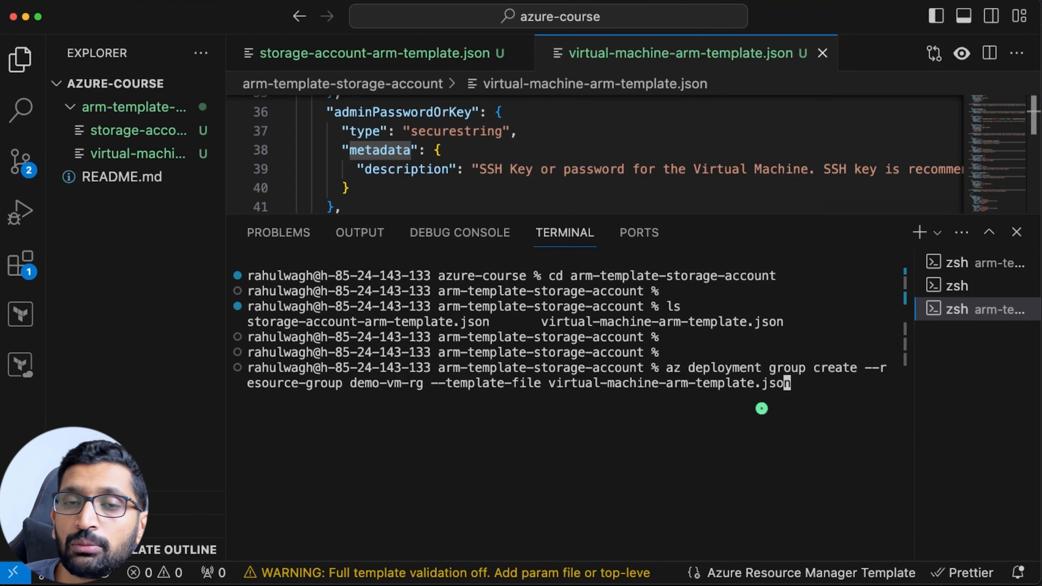
pyautogui.click(1016, 232)
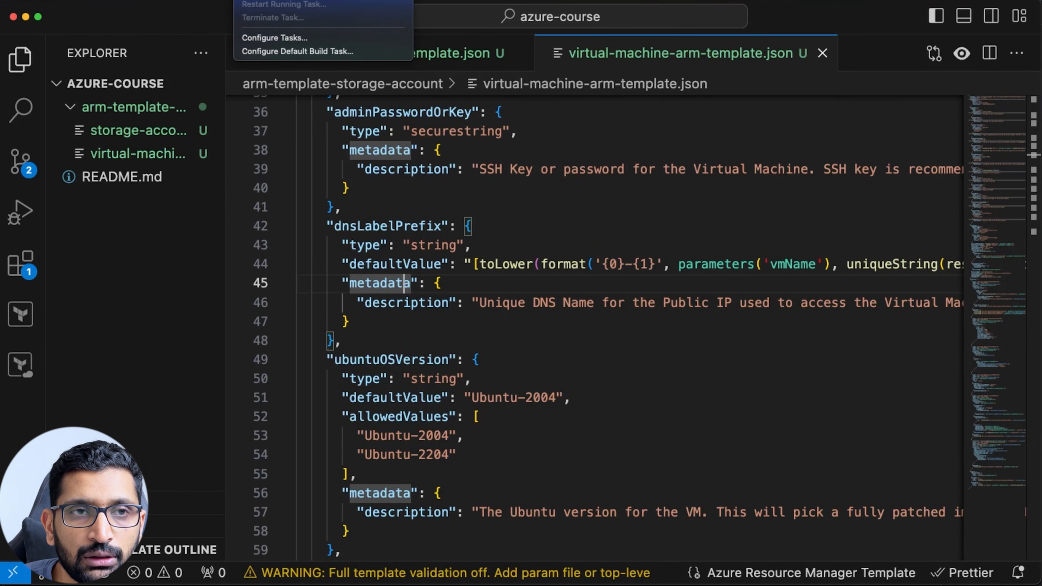
pyautogui.hotkey('ctrl', 'shift', '`')
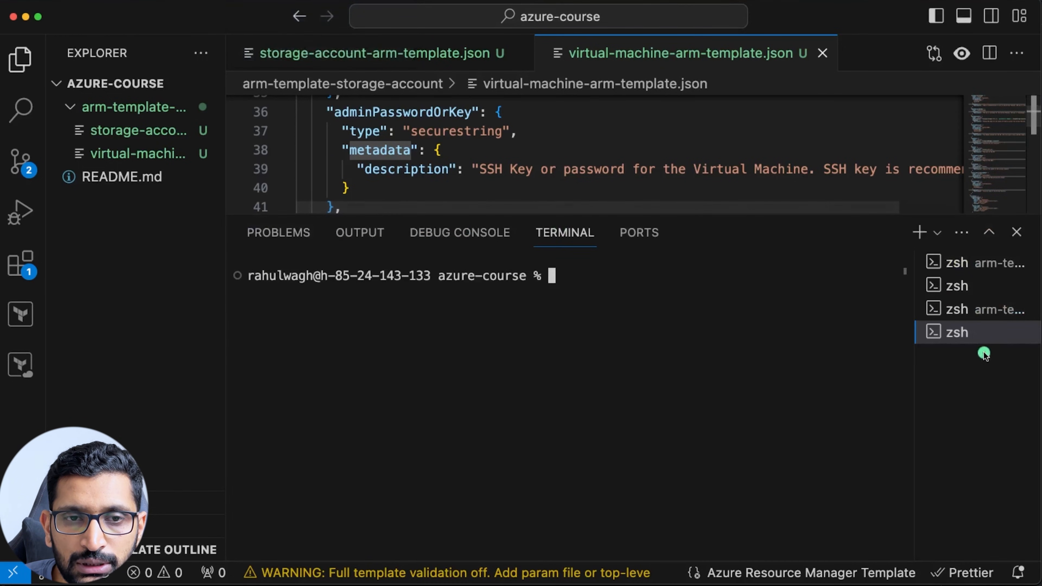
pyautogui.click(979, 306)
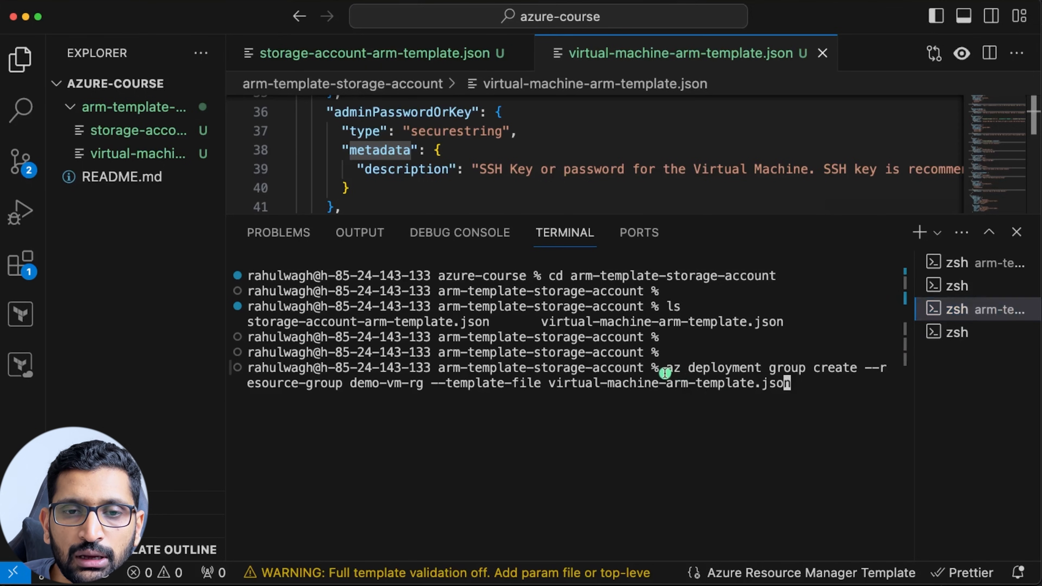
pyautogui.moveTo(672, 372); pyautogui.dragTo(801, 402)
pyautogui.click(725, 443)
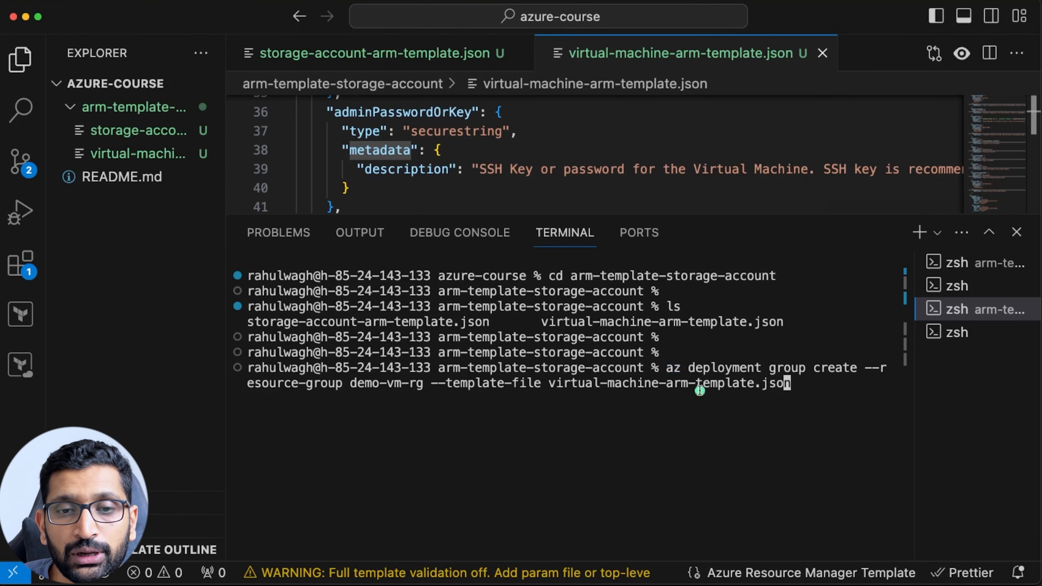
# Highlight the command's deployment, create and resource-group parts, then bring Firefox forward.
pyautogui.moveTo(688, 366); pyautogui.dragTo(857, 369)
pyautogui.click(818, 372)
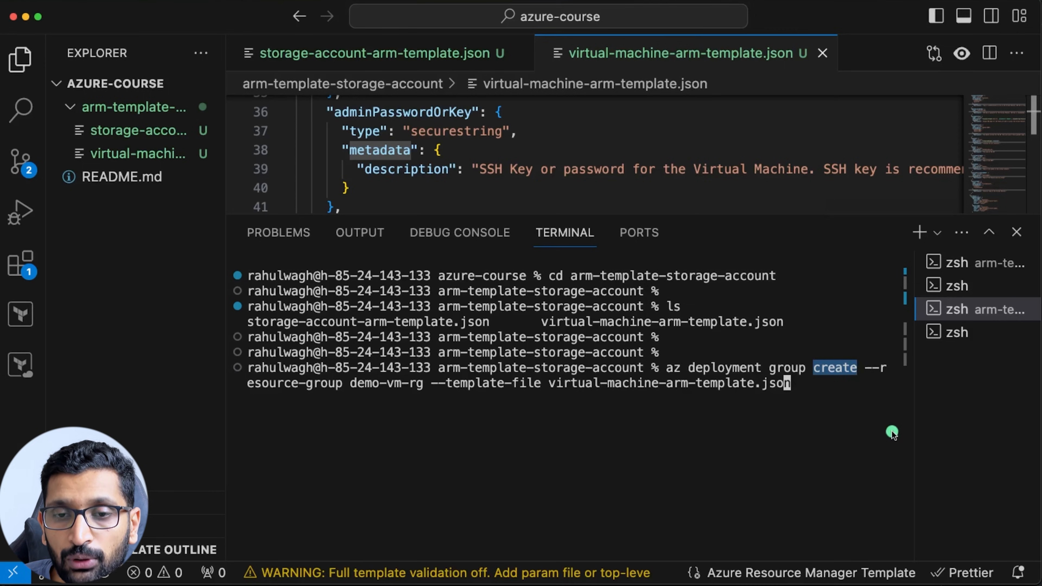
pyautogui.click(861, 369)
pyautogui.moveTo(865, 368); pyautogui.dragTo(423, 385)
pyautogui.click(351, 384)
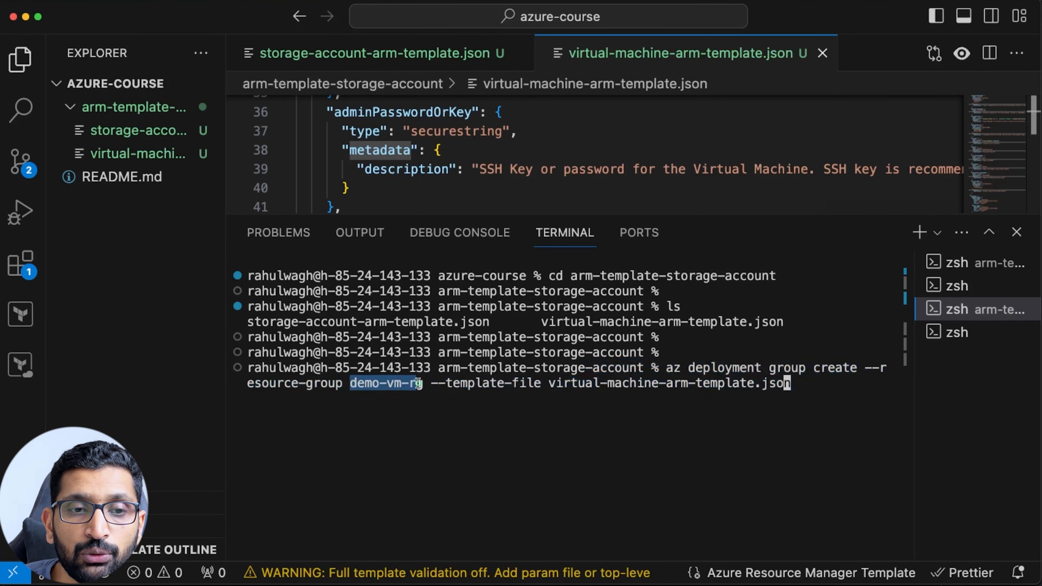
pyautogui.press('super+Tab')
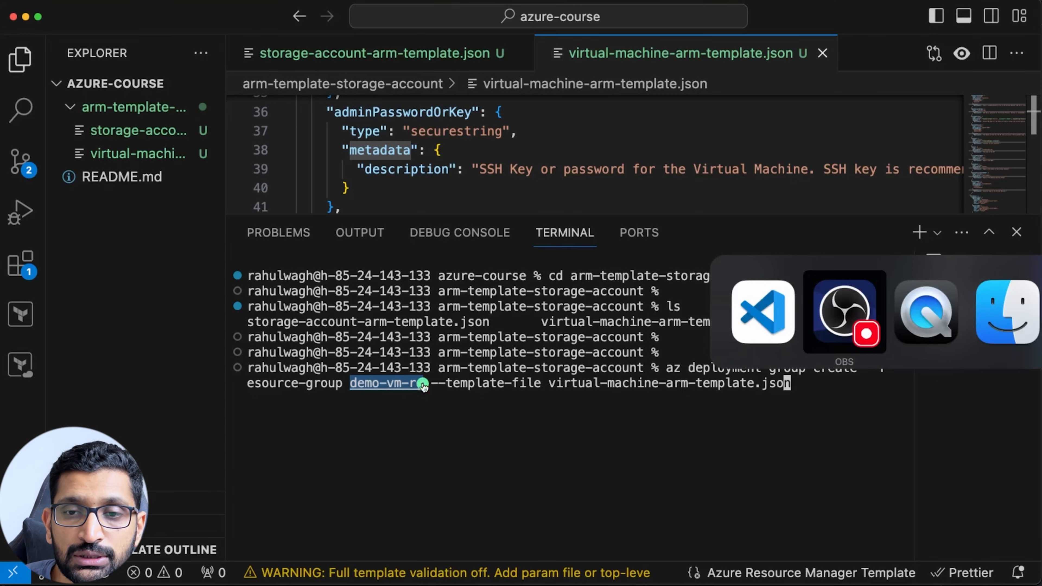
pyautogui.press('super+Tab')
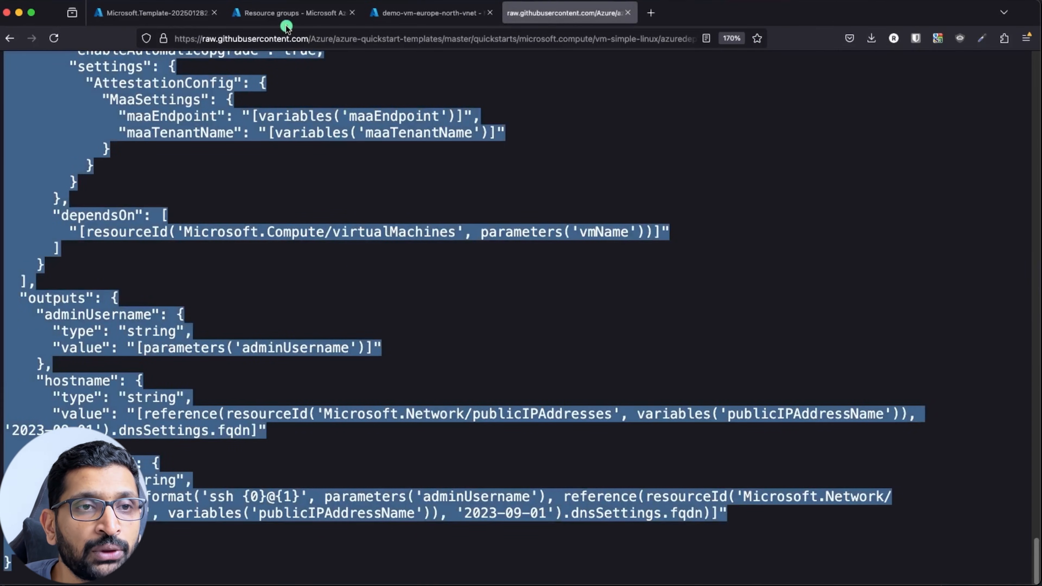
# Confirm demo-vm-rg appears in the Azure portal's Resource groups list.
pyautogui.click(293, 12)
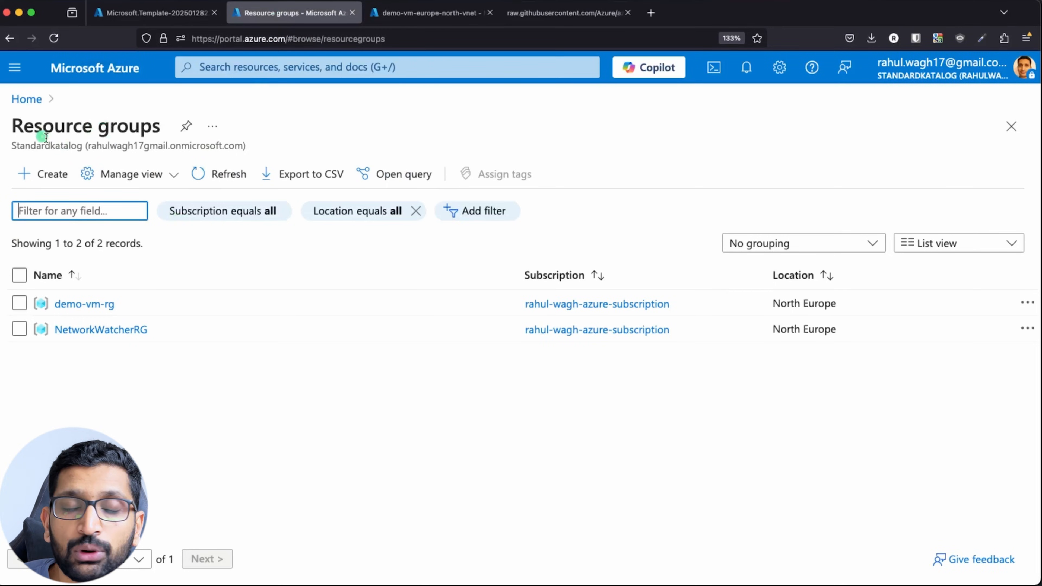
pyautogui.moveTo(13, 123); pyautogui.dragTo(162, 125)
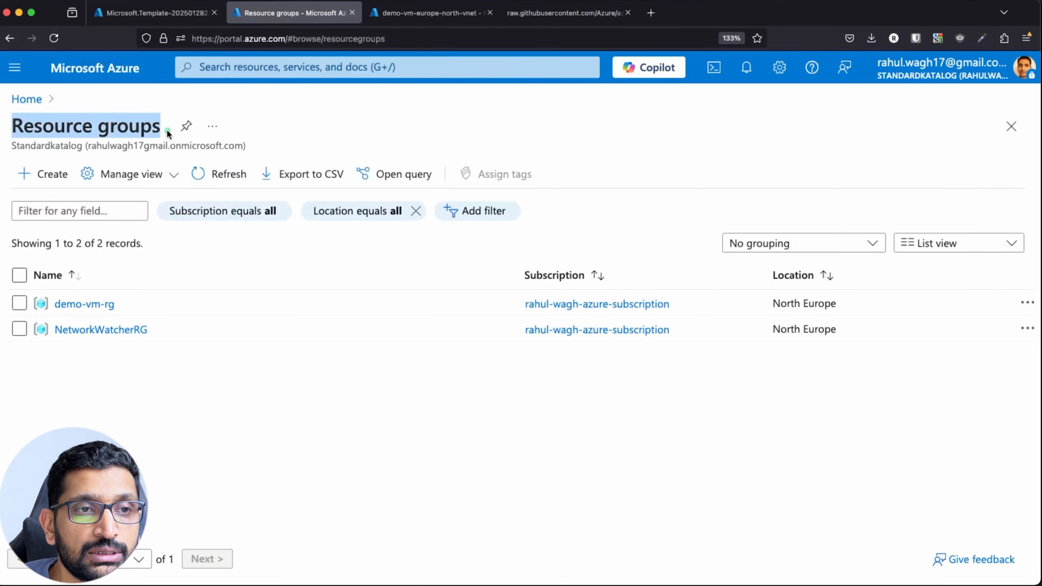
pyautogui.click(120, 305)
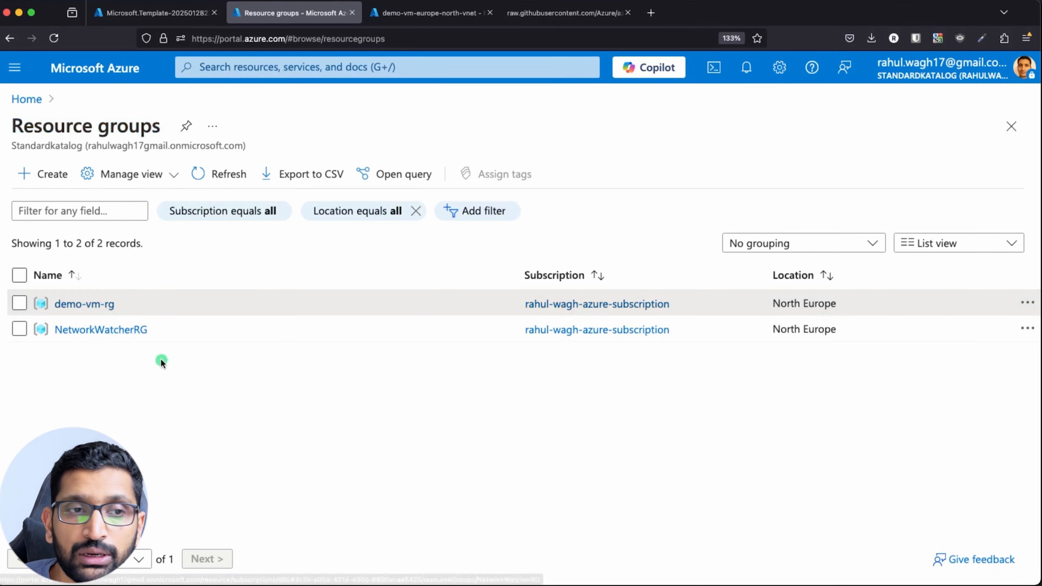
# Back in the terminal, review the --template-file option and move to the command's end.
pyautogui.press('super+Tab')
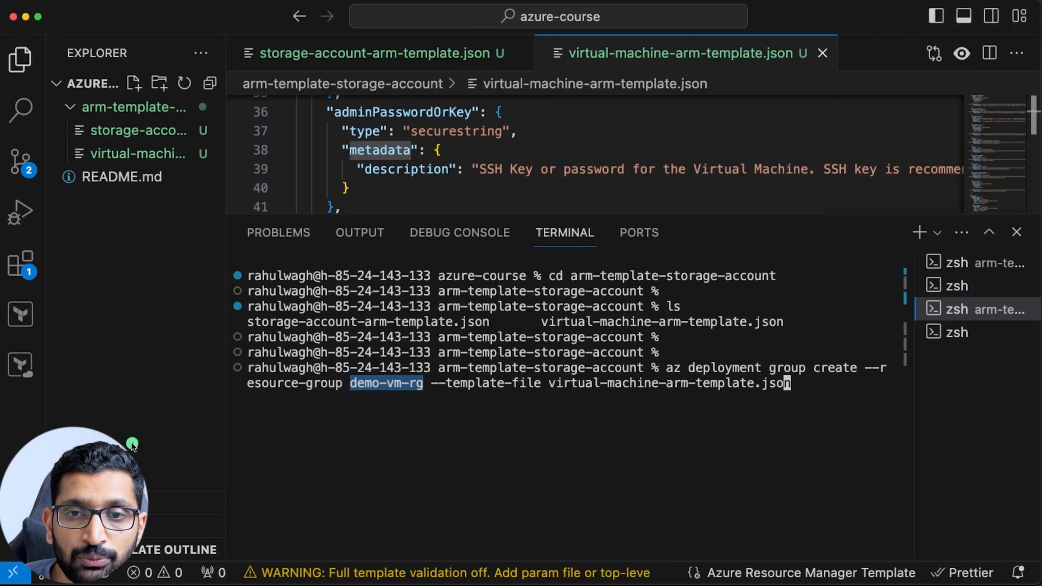
pyautogui.click(426, 391)
pyautogui.moveTo(430, 386); pyautogui.dragTo(791, 384)
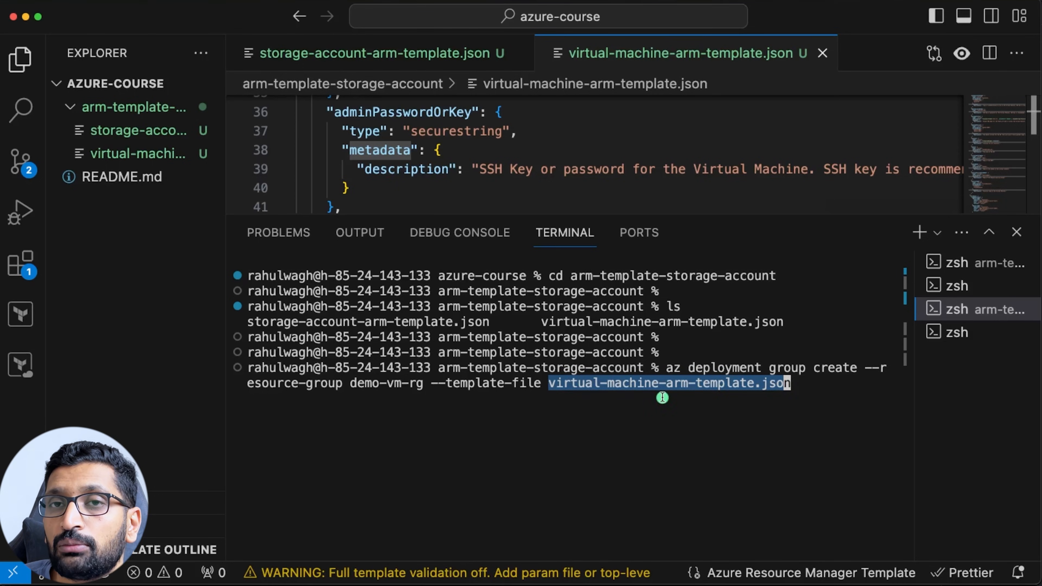
pyautogui.moveTo(665, 367); pyautogui.dragTo(795, 390)
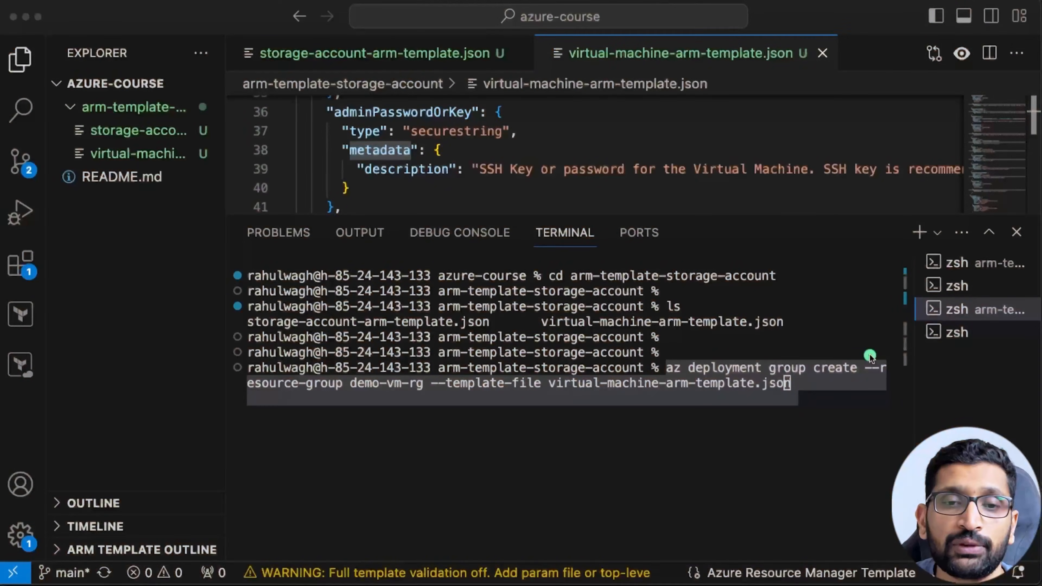
pyautogui.click(800, 435)
pyautogui.press('Right')
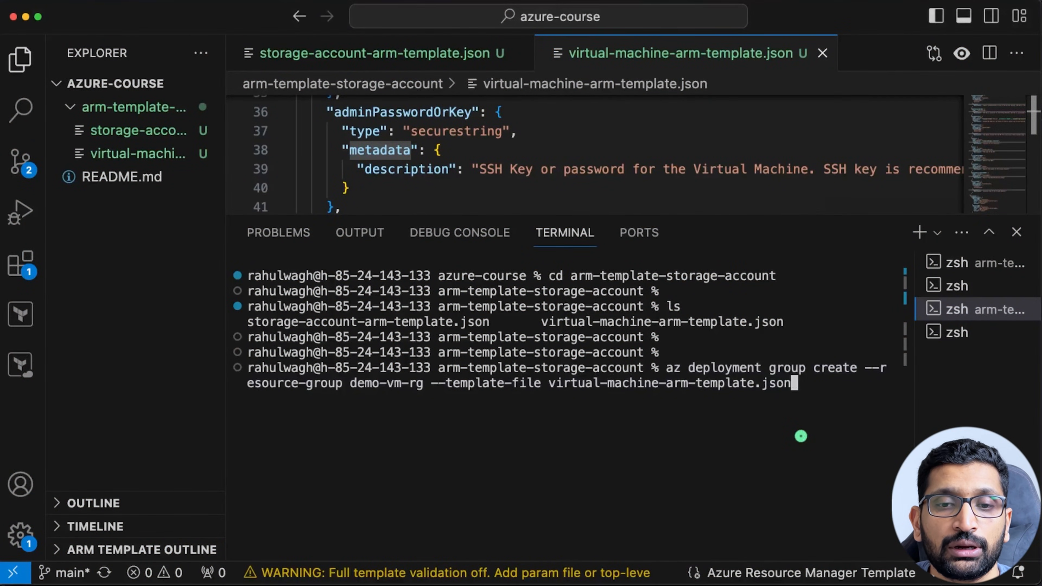
# Run the az deployment command and enter azureuser as the admin username.
pyautogui.press('Return')
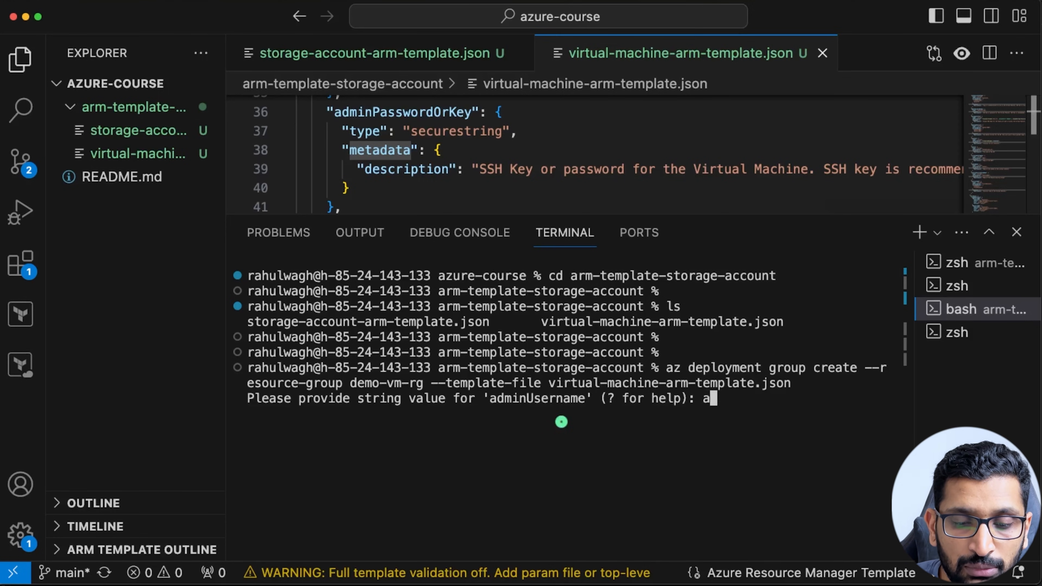
pyautogui.write('use')
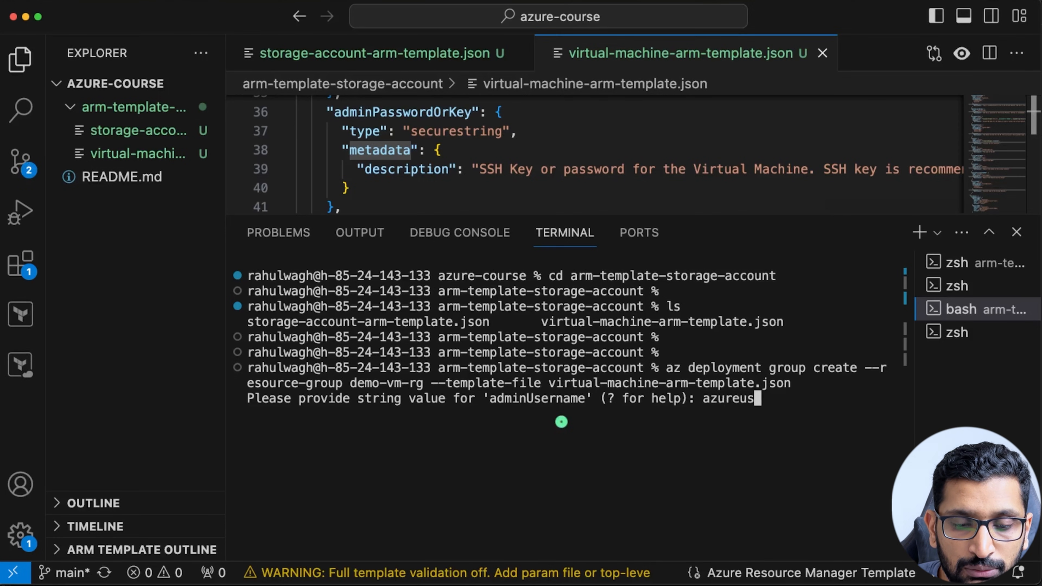
pyautogui.press('Return')
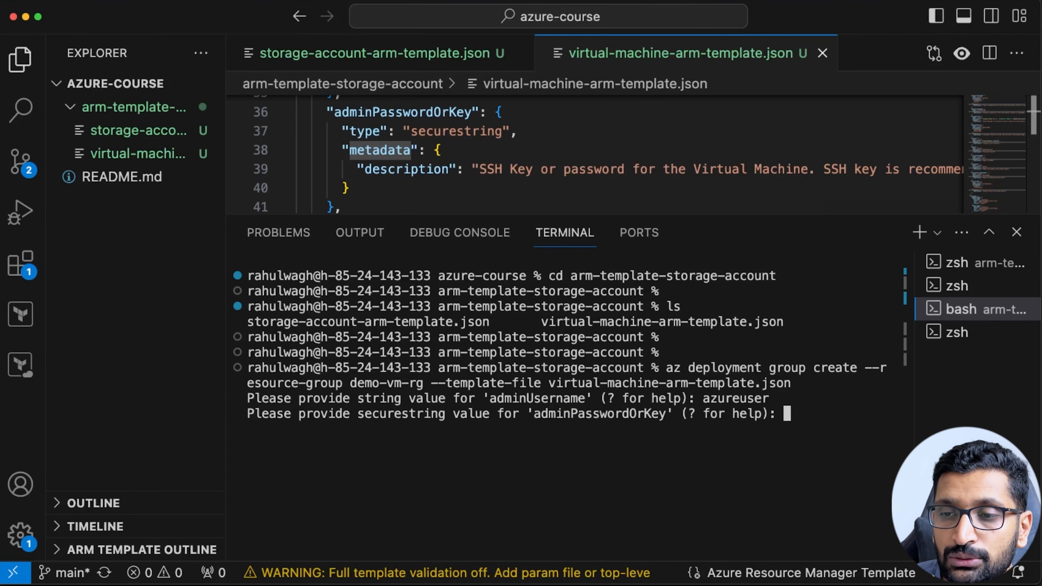
# Copy the admin password from the deployment.json notes and paste it at the prompt.
pyautogui.press('super+Tab')
pyautogui.press('super+Tab')
pyautogui.press('super+Tab')
pyautogui.press('super+Tab')
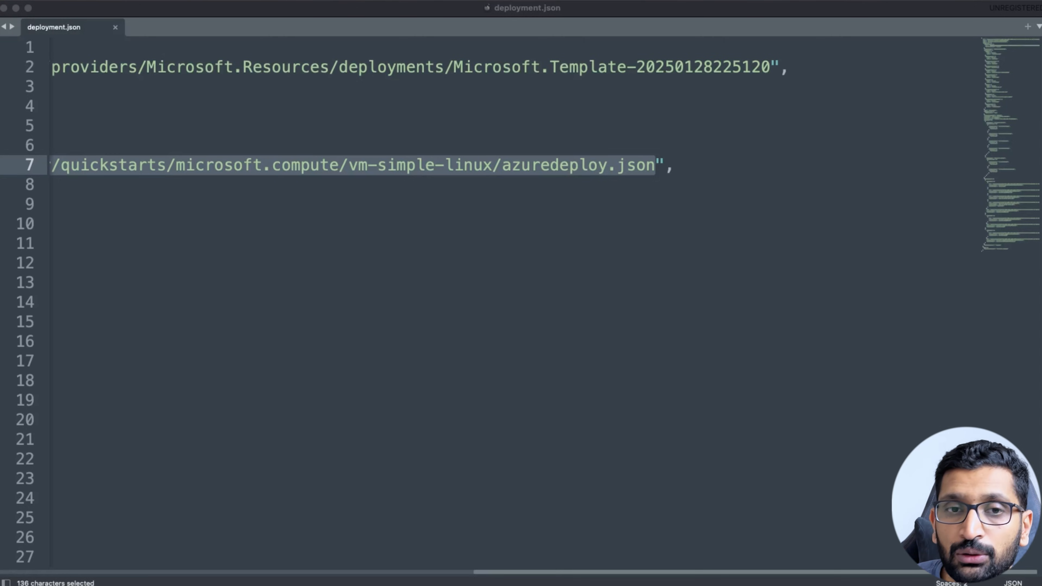
pyautogui.press('super+Tab')
pyautogui.press('super+Tab')
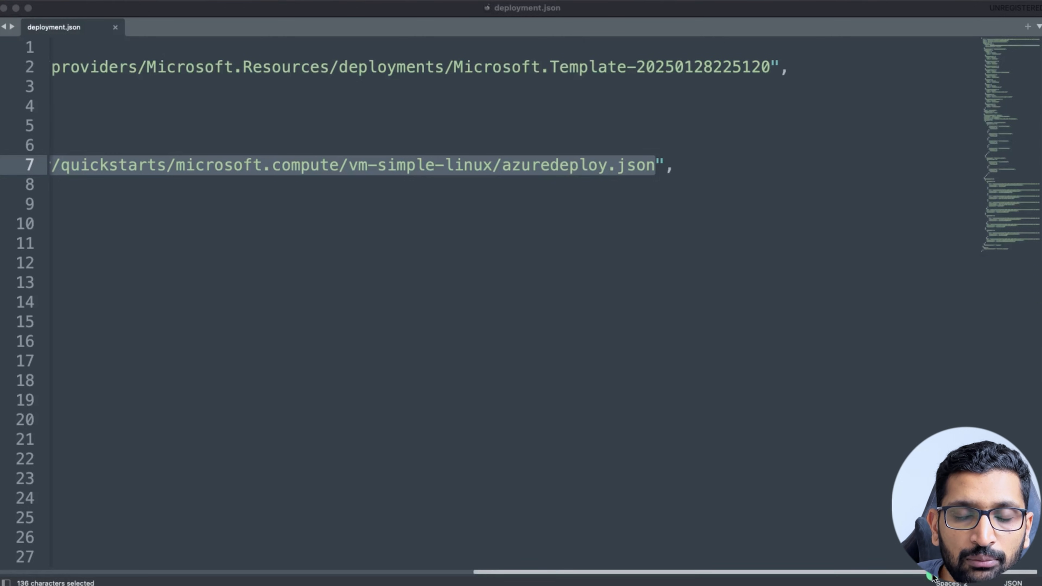
pyautogui.press('super+Tab')
pyautogui.press('super+Tab')
pyautogui.press('super+Tab')
pyautogui.press('super+Tab')
pyautogui.press('super+Tab')
pyautogui.press('super+Tab')
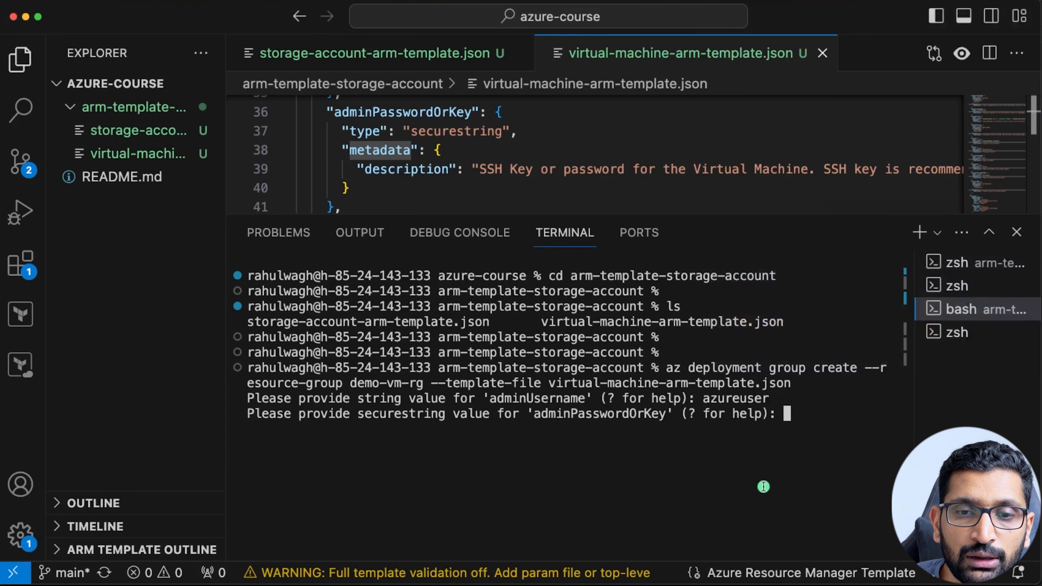
pyautogui.rightClick(763, 487)
pyautogui.click(787, 553)
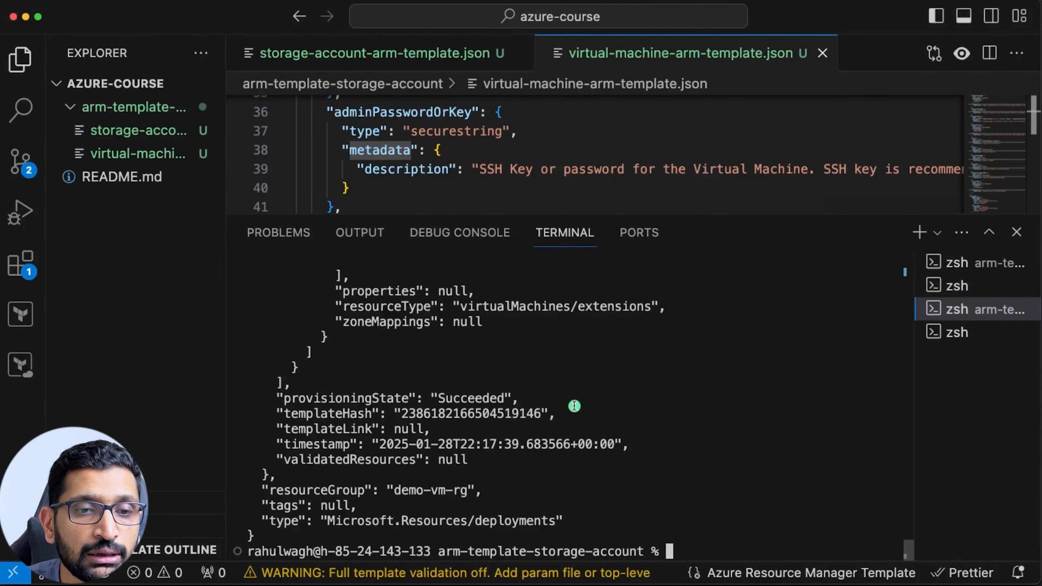
# Mark the provisioningState Succeeded line, then scroll up and highlight the az deployment command.
pyautogui.tripleClick(383, 396)
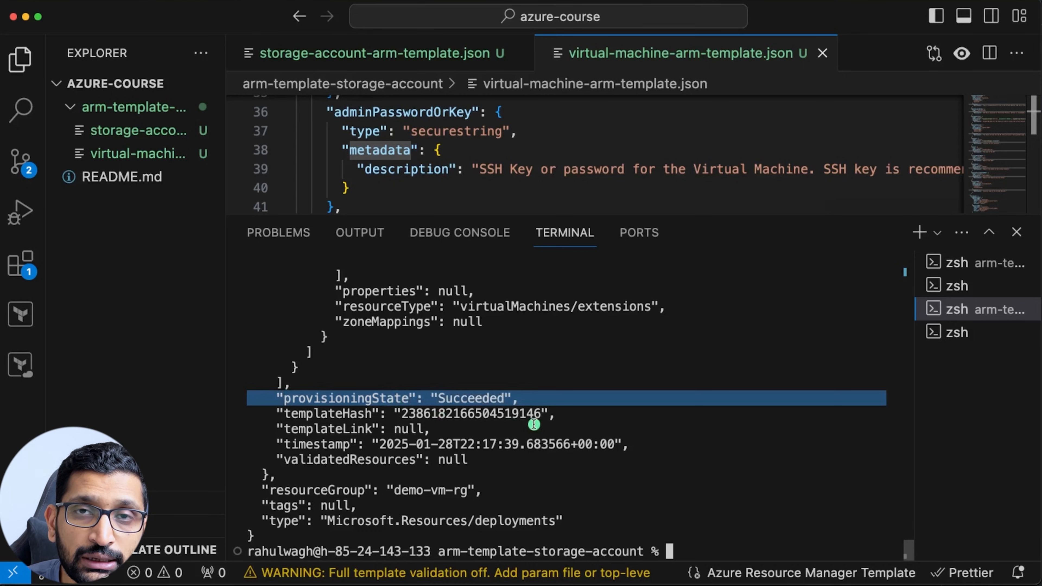
pyautogui.scroll(15, 534, 424)
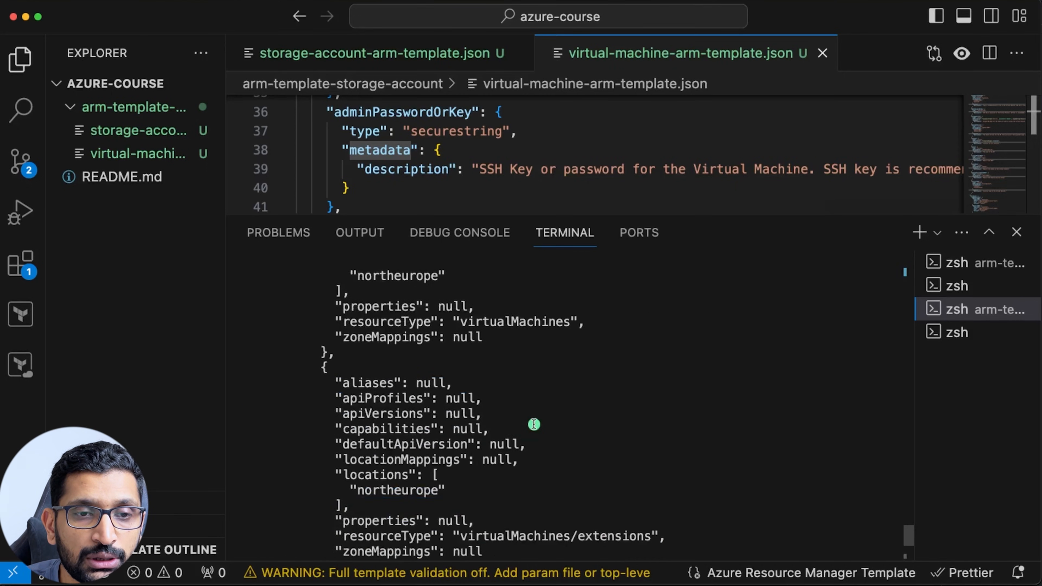
pyautogui.scroll(15, 534, 424)
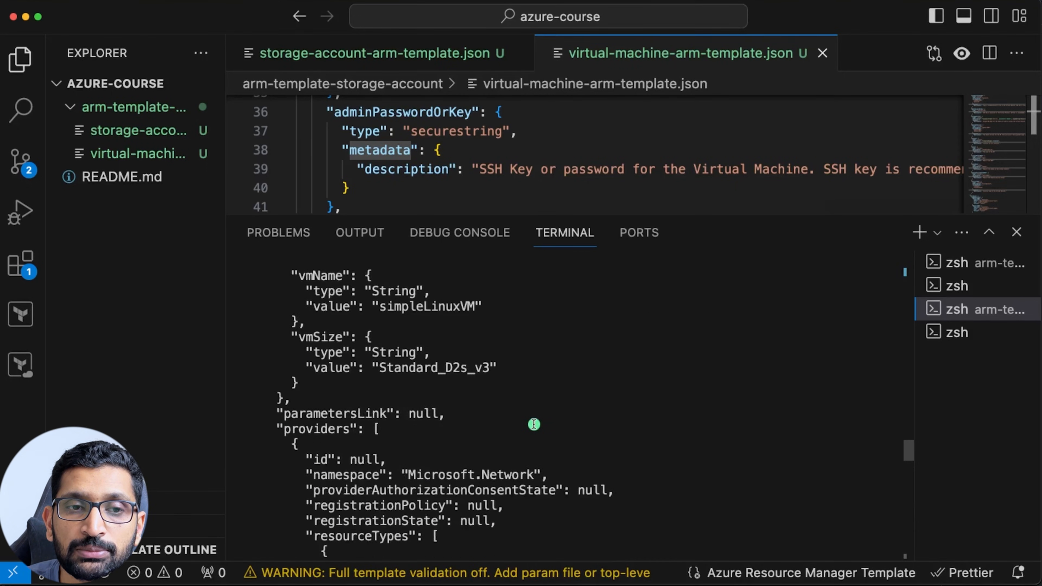
pyautogui.scroll(3, 534, 424)
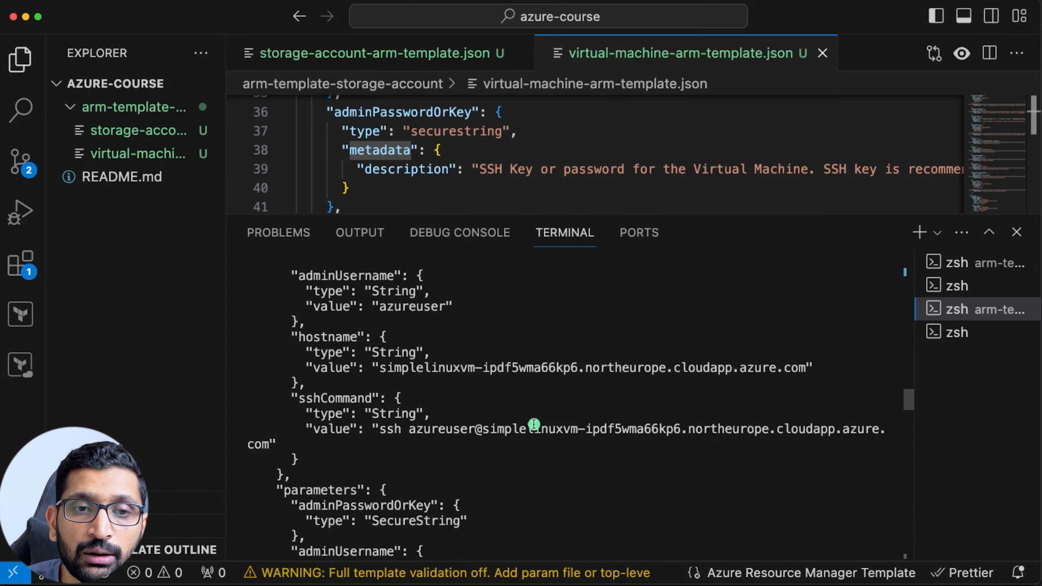
pyautogui.scroll(10, 534, 424)
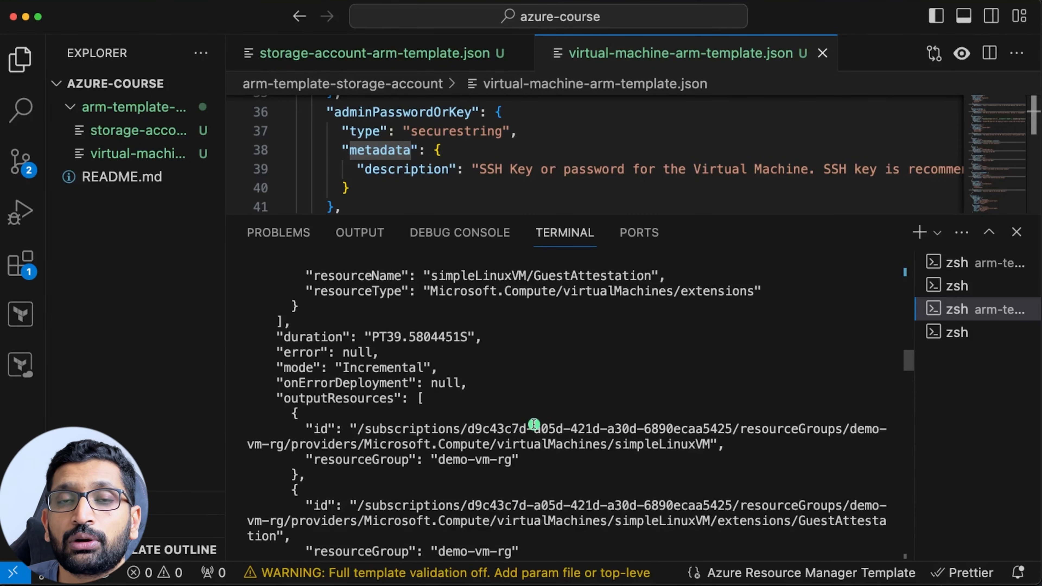
pyautogui.scroll(10, 533, 424)
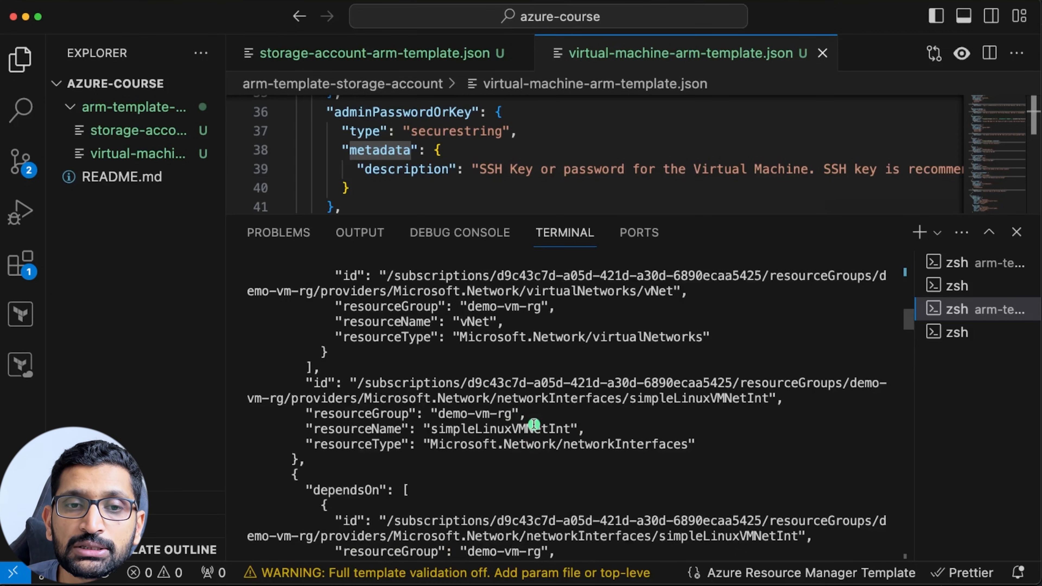
pyautogui.scroll(10, 534, 424)
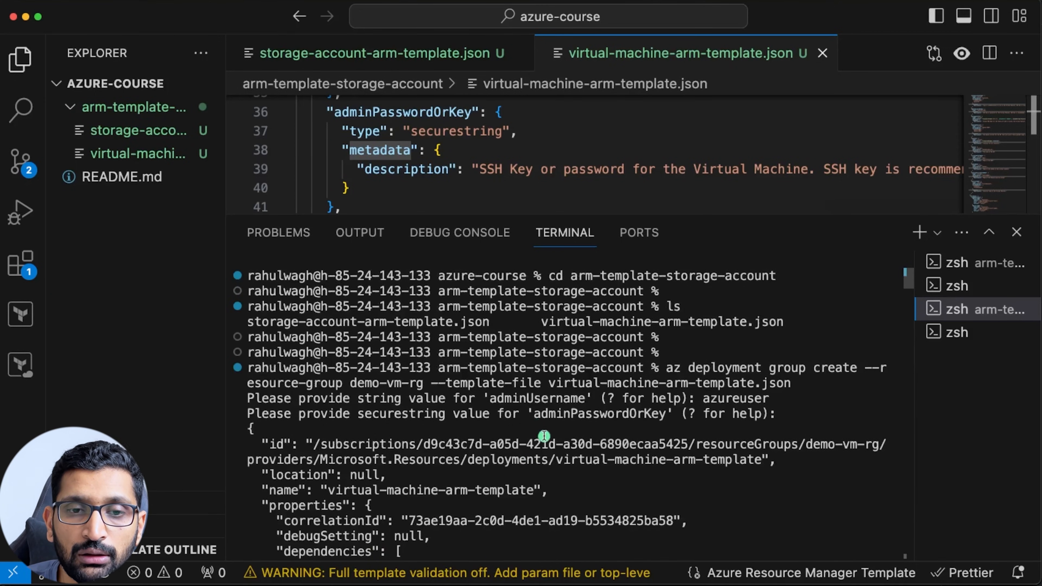
pyautogui.moveTo(667, 368); pyautogui.dragTo(808, 414)
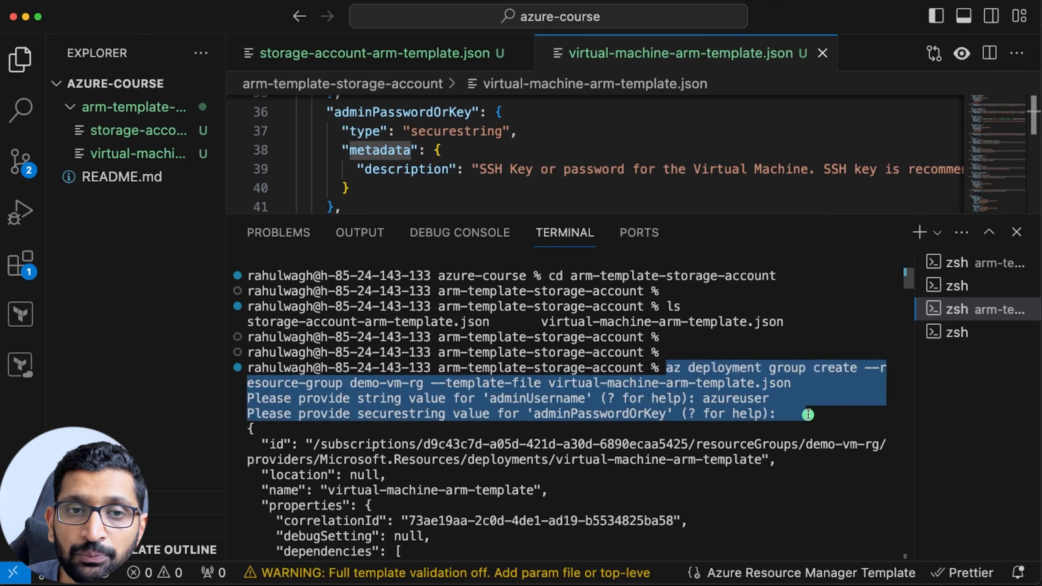
pyautogui.press('super+Tab')
pyautogui.press('super+Tab')
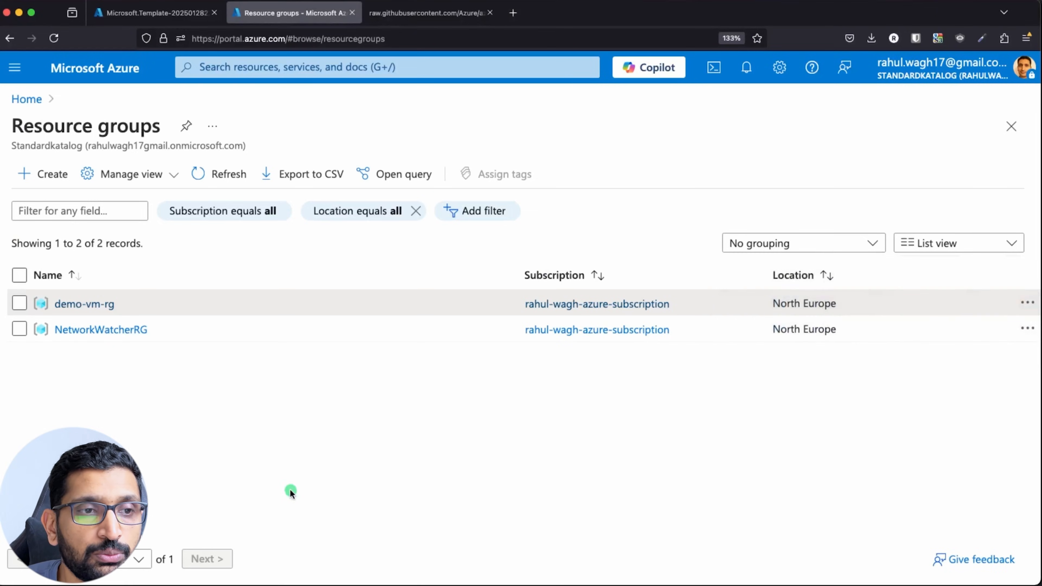
# Search 'virtual' to list Virtual machines and highlight simpleLinuxVM's public IP 52.178.150.86.
pyautogui.click(250, 75)
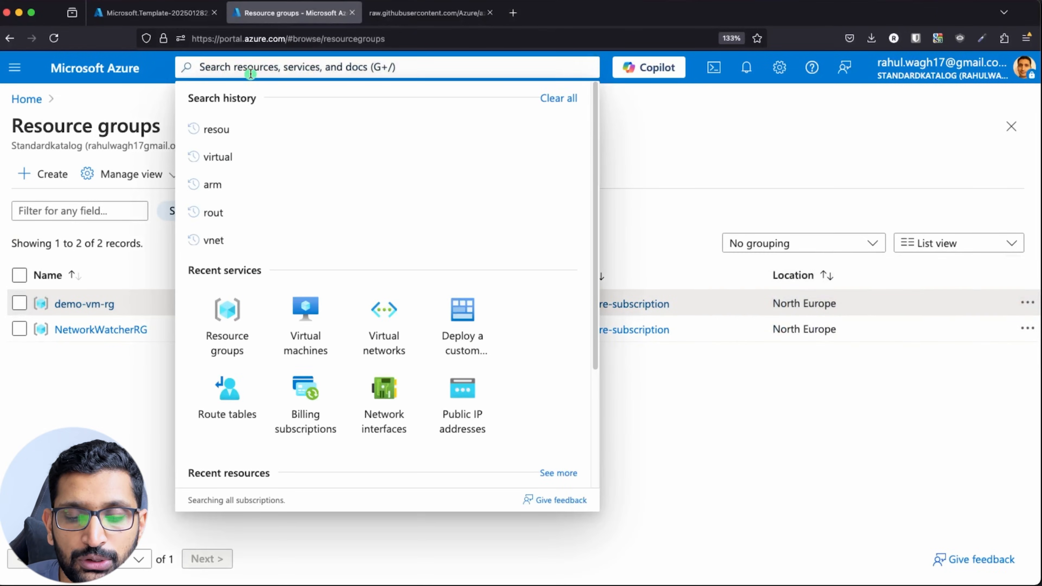
pyautogui.write('virtual')
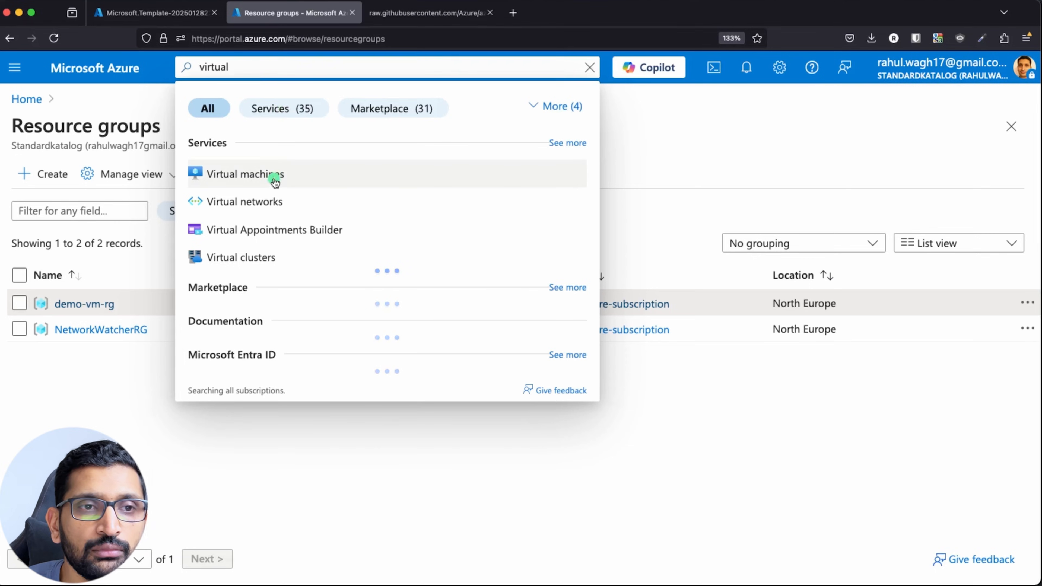
pyautogui.click(273, 180)
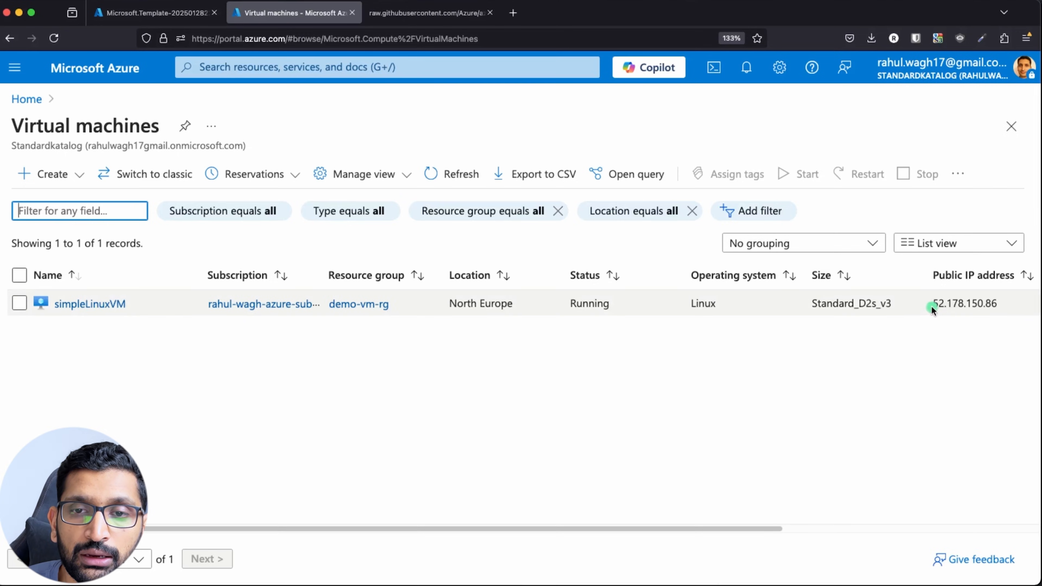
pyautogui.moveTo(931, 303); pyautogui.dragTo(1002, 303)
pyautogui.moveTo(127, 304); pyautogui.dragTo(840, 252)
pyautogui.press('super+Tab')
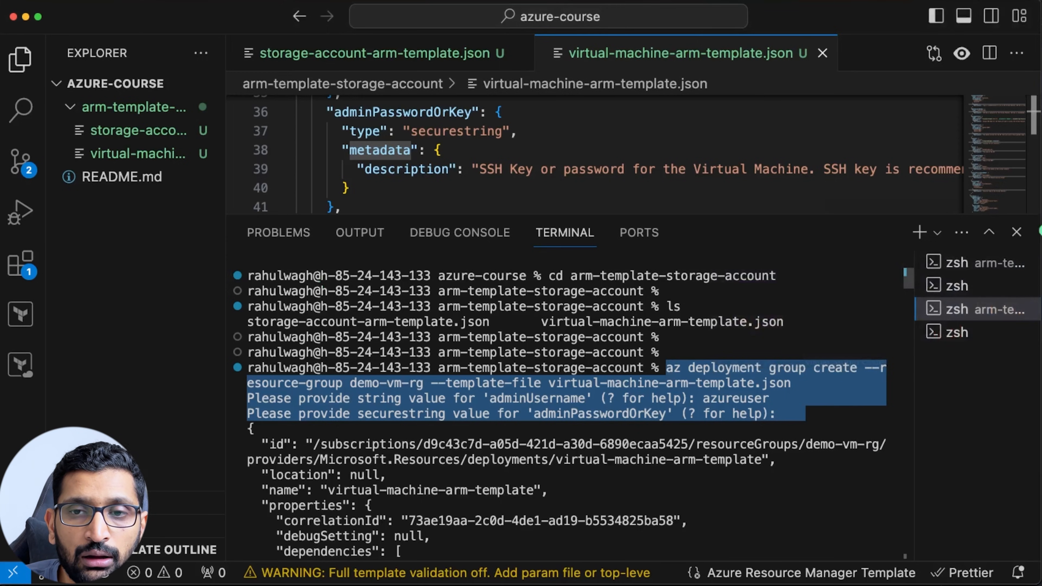
# Enlarge the editor and select the vmName default simpleLinuxVM on line 14.
pyautogui.moveTo(793, 213); pyautogui.dragTo(775, 332)
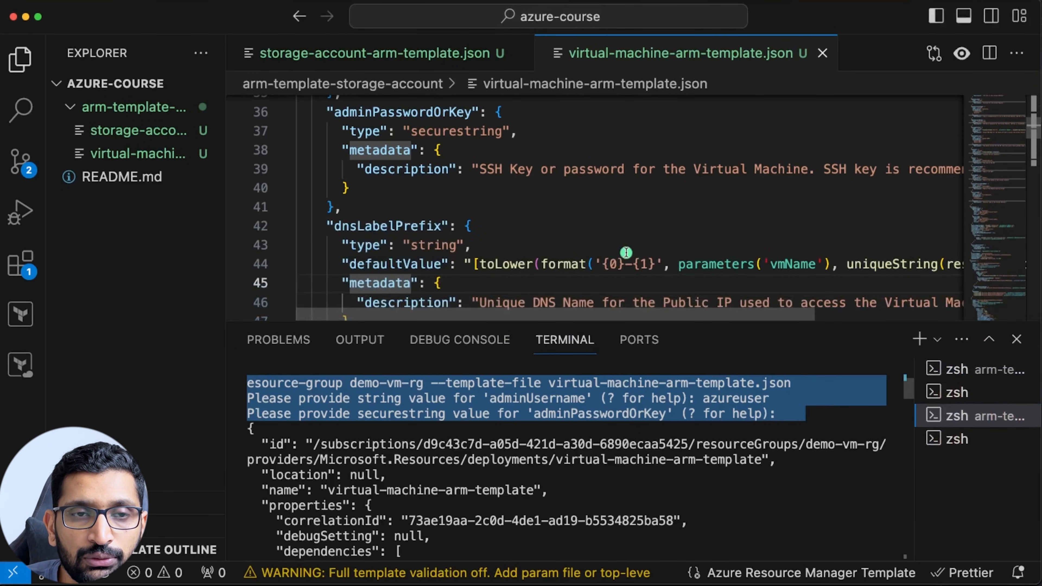
pyautogui.scroll(-3, 649, 258)
pyautogui.scroll(15, 617, 251)
pyautogui.scroll(-5, 617, 251)
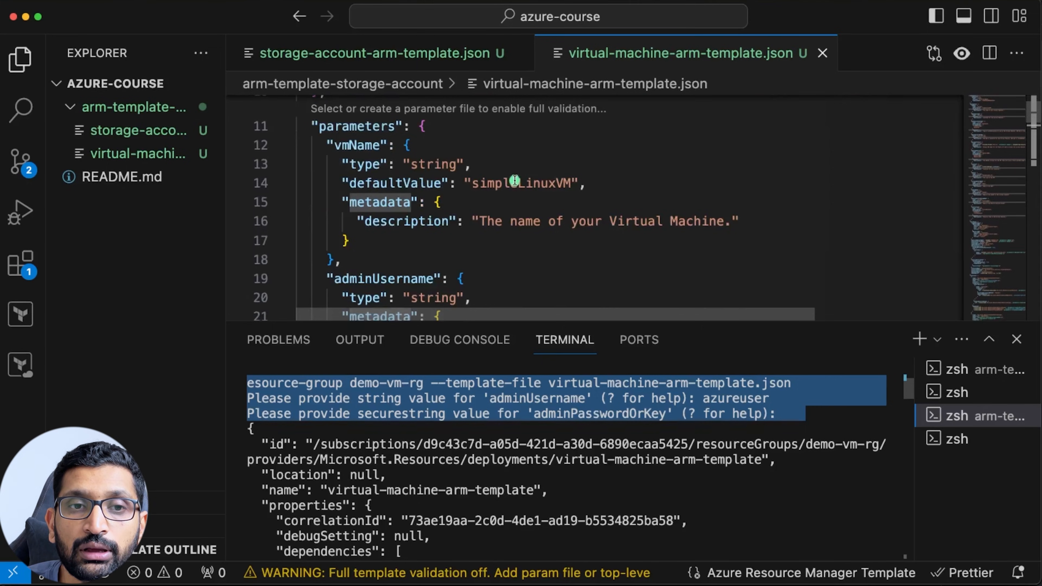
pyautogui.doubleClick(515, 181)
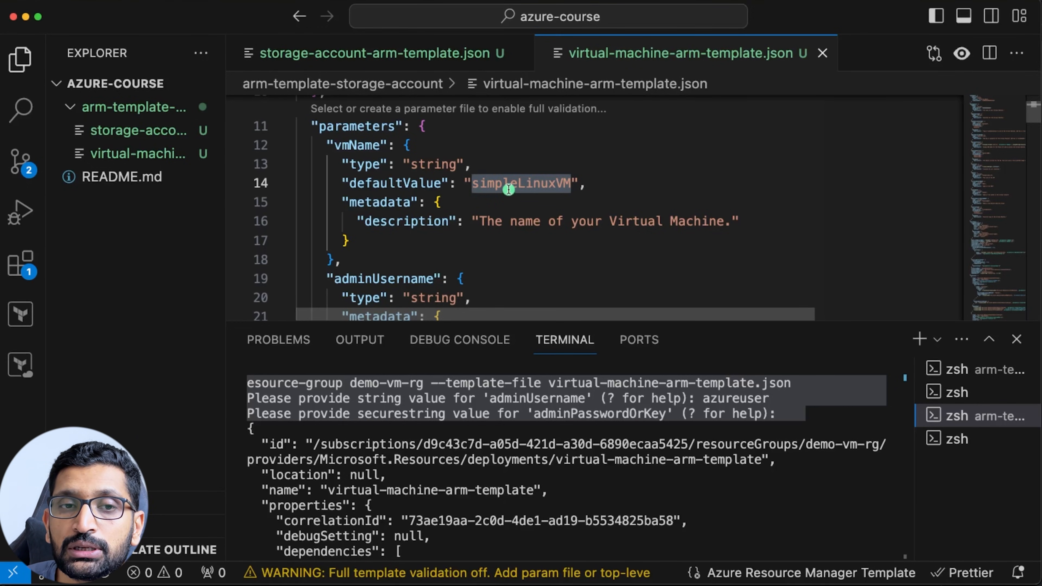
pyautogui.press('super+Tab')
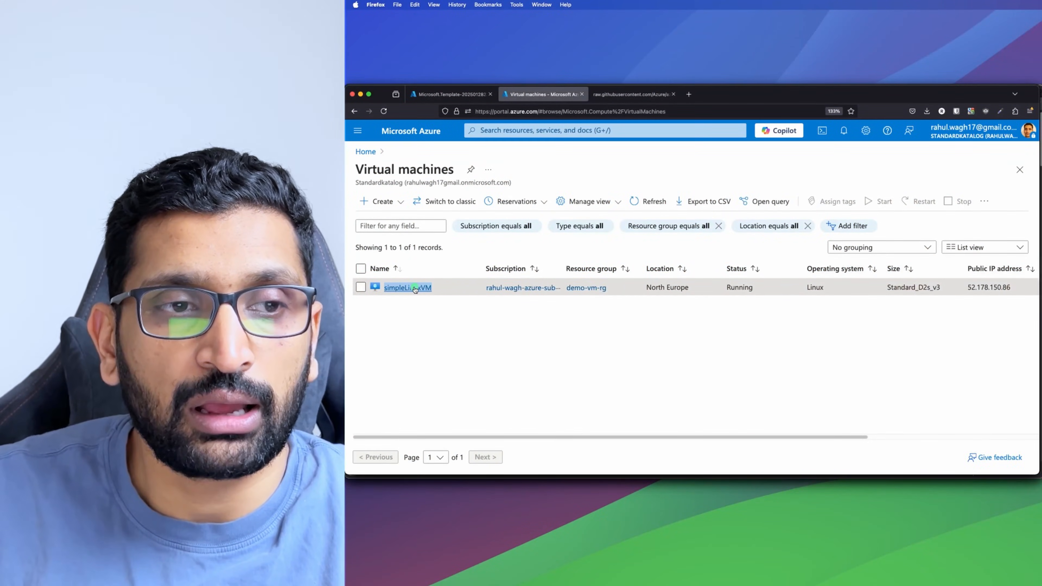
# Open simpleLinuxVM's Overview blade from the Virtual machines list, then leave the portal.
pyautogui.click(410, 287)
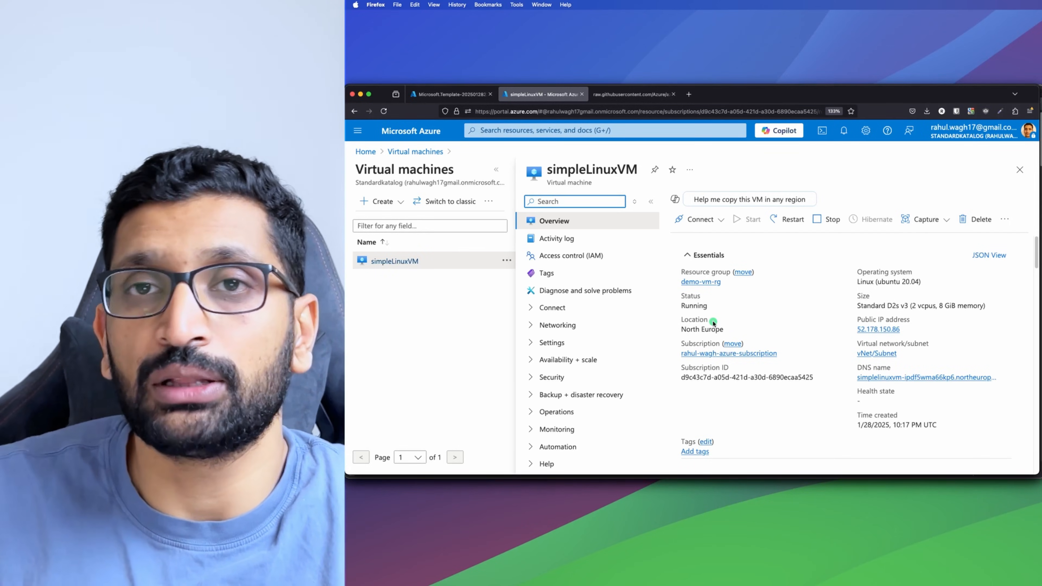
pyautogui.press('super+Tab')
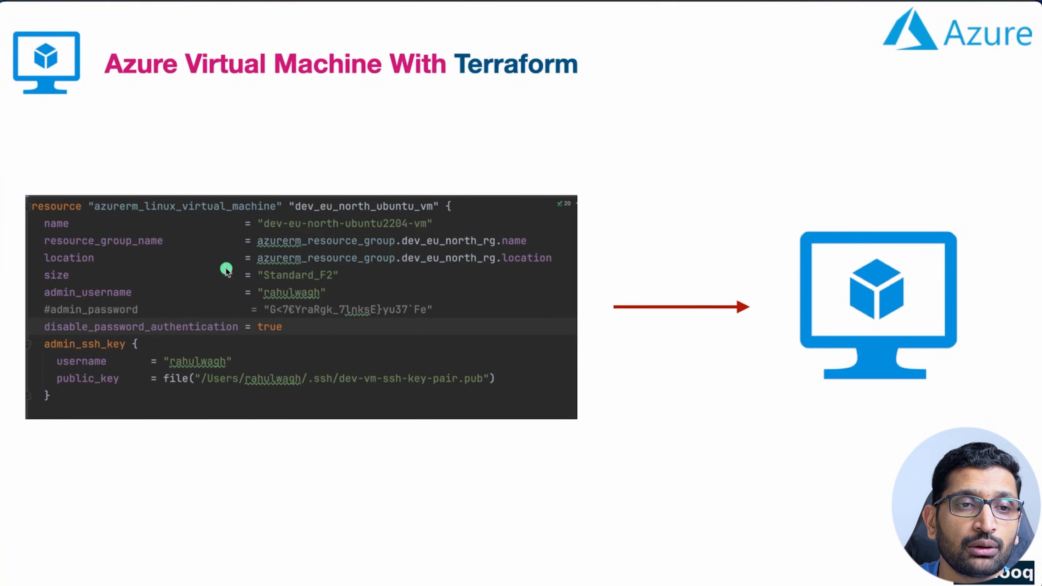
# Circle the Terraform code box in red and underline azurerm_linux_virtual_machine and resource.
pyautogui.moveTo(467, 176)
pyautogui.mouseDown()
pyautogui.moveTo(301, 147)
pyautogui.moveTo(42, 321)
pyautogui.moveTo(447, 371)
pyautogui.moveTo(468, 186)
pyautogui.moveTo(410, 169)
pyautogui.mouseUp()
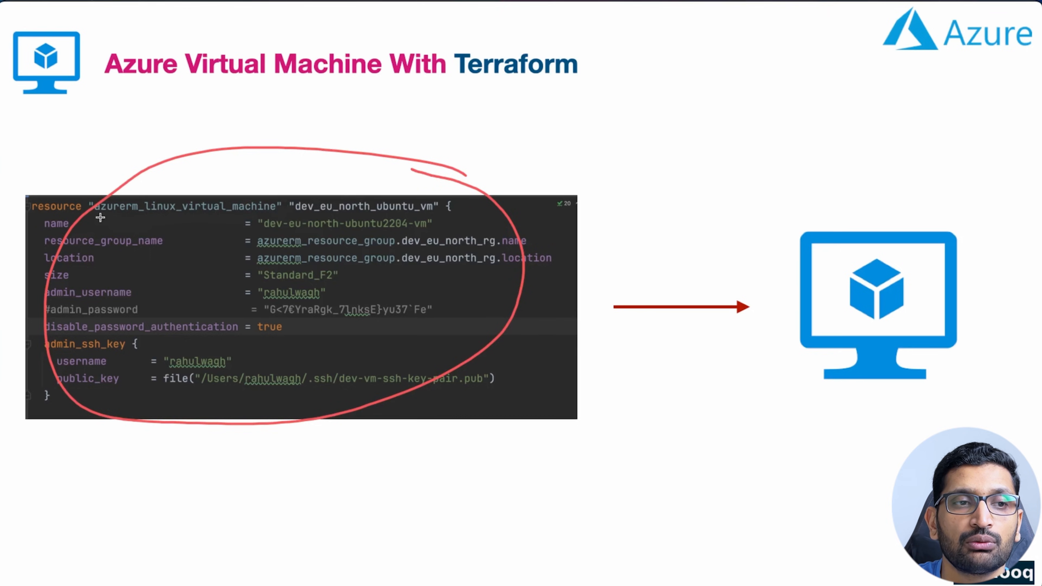
pyautogui.moveTo(95, 214); pyautogui.dragTo(266, 214)
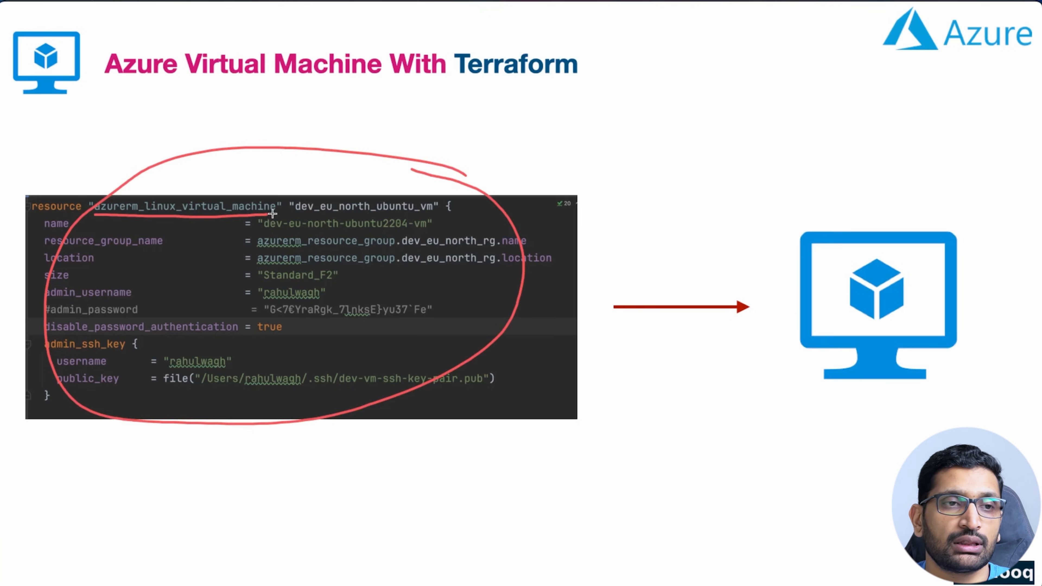
pyautogui.moveTo(31, 213); pyautogui.dragTo(78, 213)
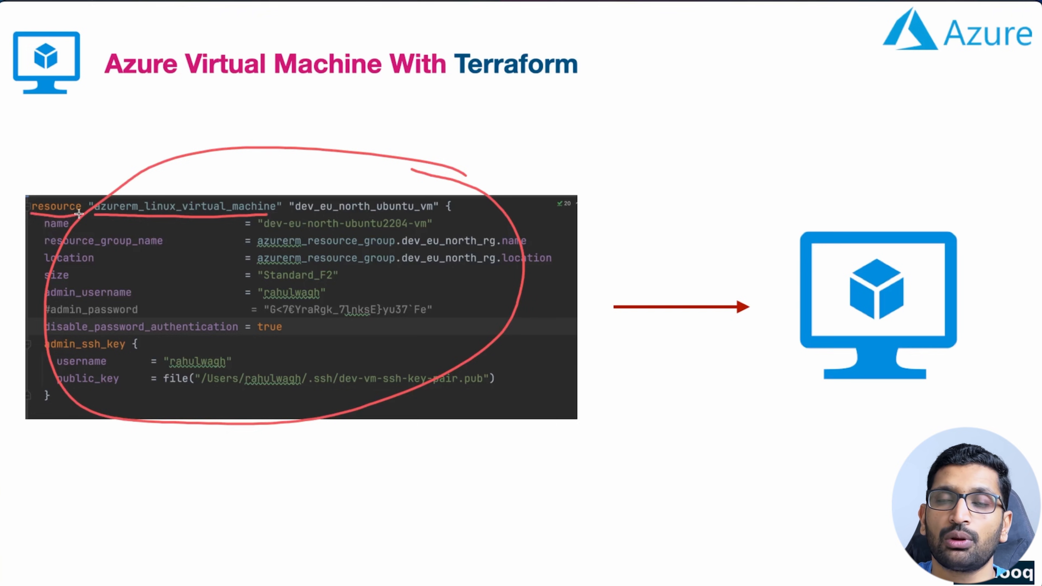
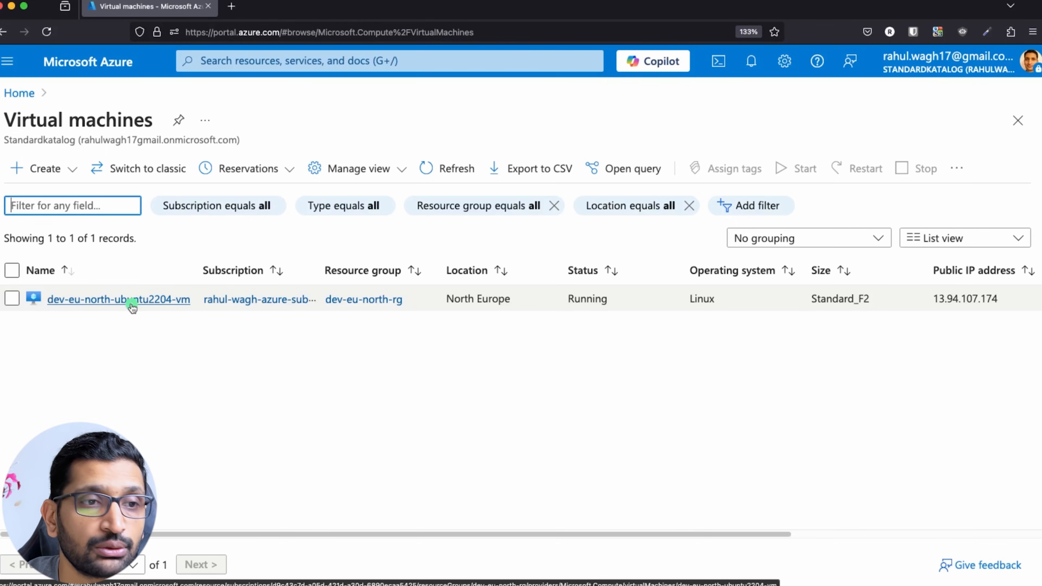
# Open dev-eu-north-ubuntu2204-vm's Networking > Network settings, showing dev-eu-north-nic and dev-eu-north-ssh-nsg.
pyautogui.click(113, 299)
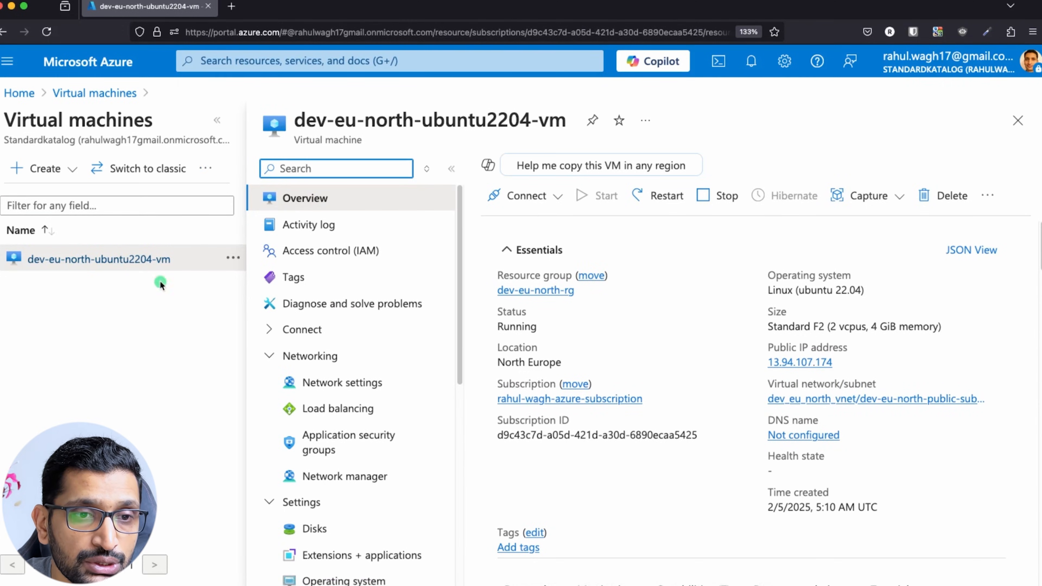
pyautogui.scroll(-2, 383, 270)
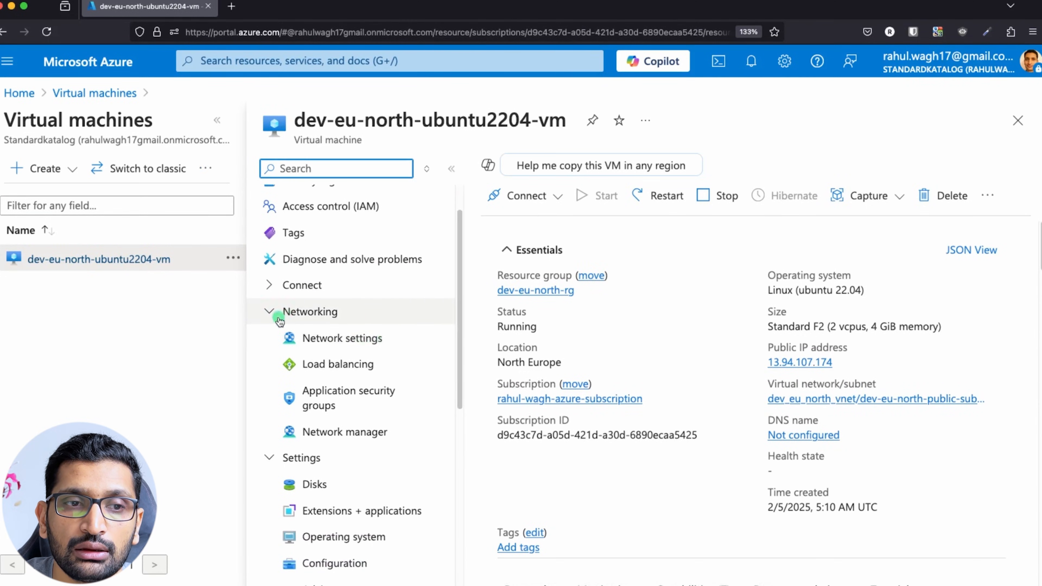
pyautogui.click(271, 311)
pyautogui.click(271, 341)
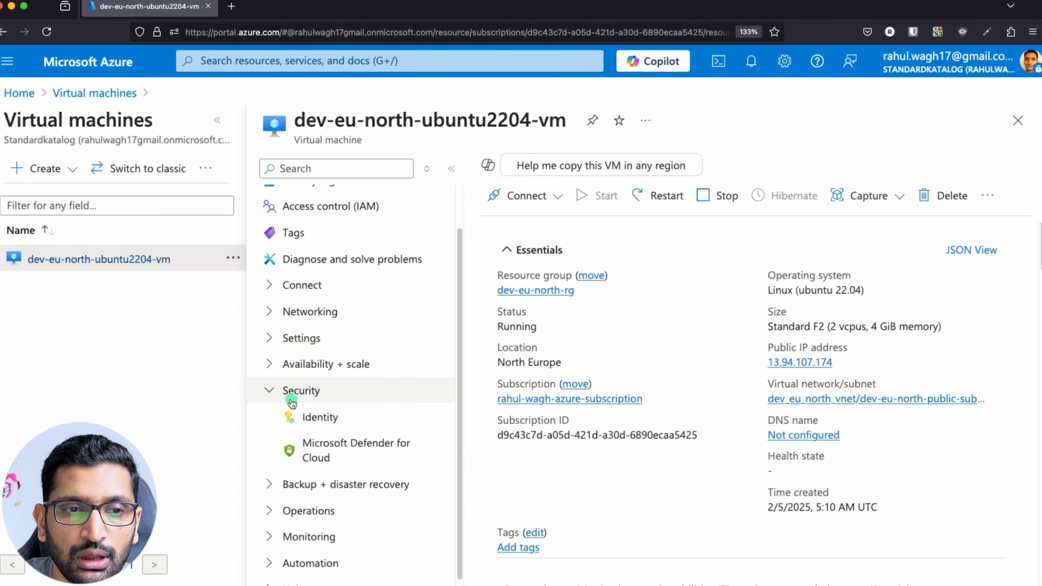
pyautogui.click(270, 391)
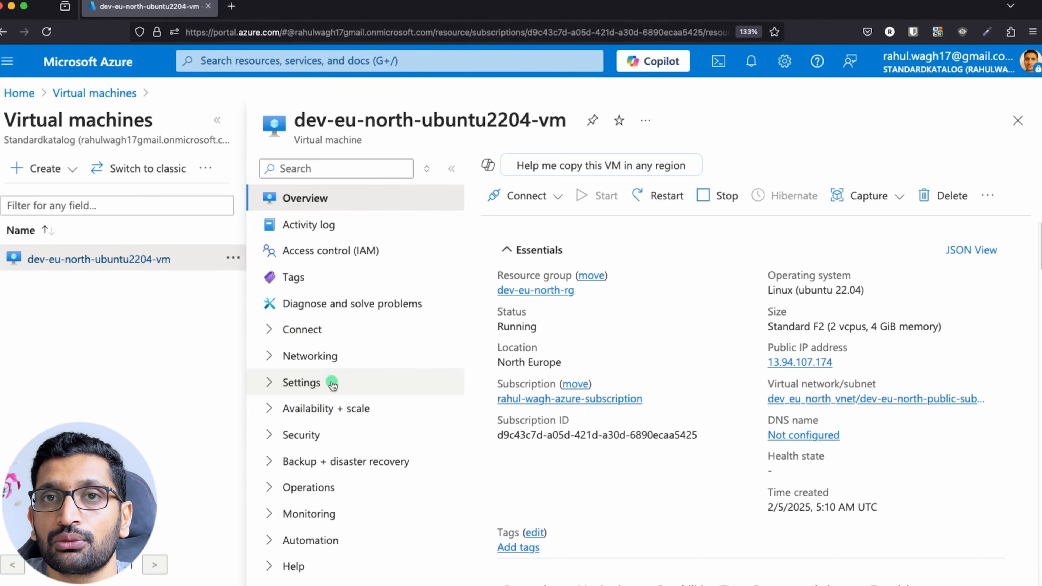
pyautogui.click(269, 357)
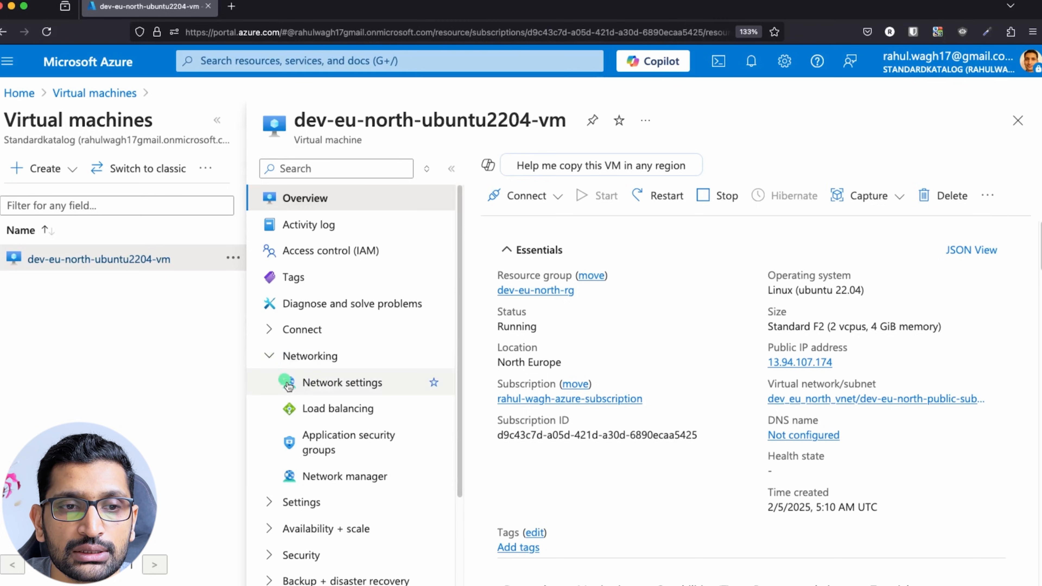
pyautogui.click(341, 382)
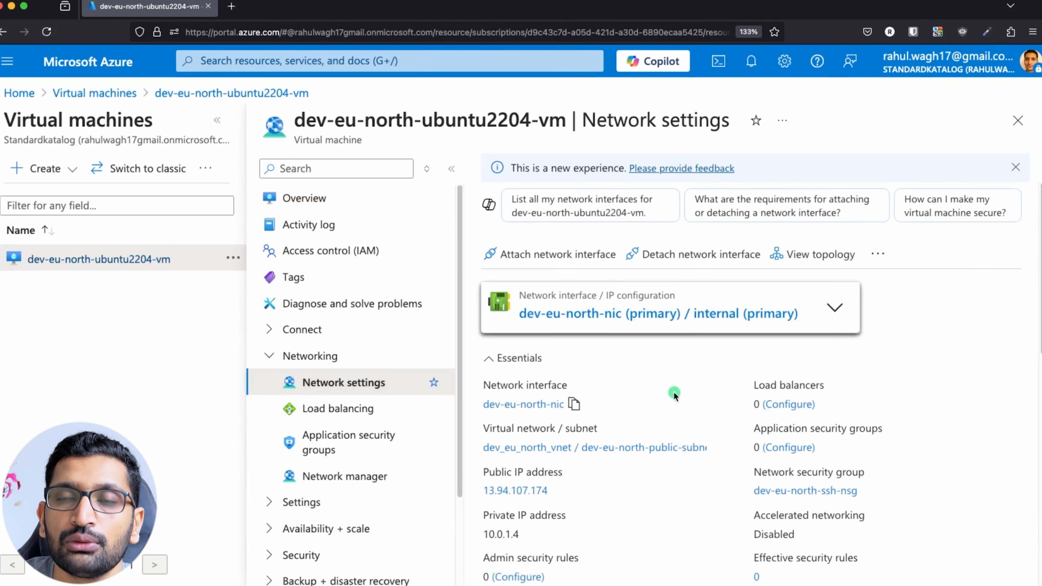
# Highlight the dev-eu-north-ssh-nsg name and open its SSH inbound rule on port 22 for editing.
pyautogui.scroll(-10, 674, 395)
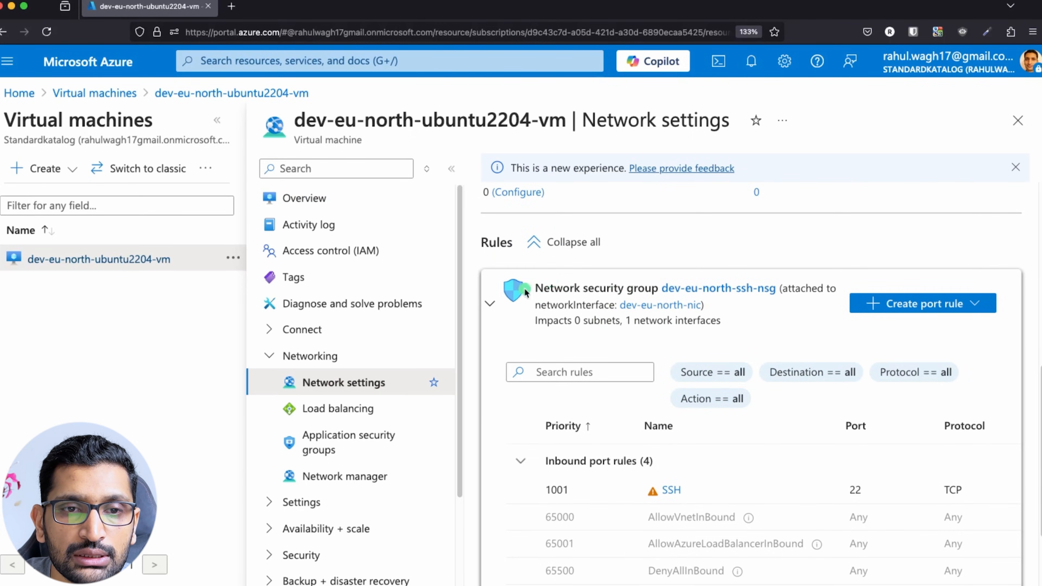
pyautogui.moveTo(532, 290); pyautogui.dragTo(657, 290)
pyautogui.scroll(-3, 688, 397)
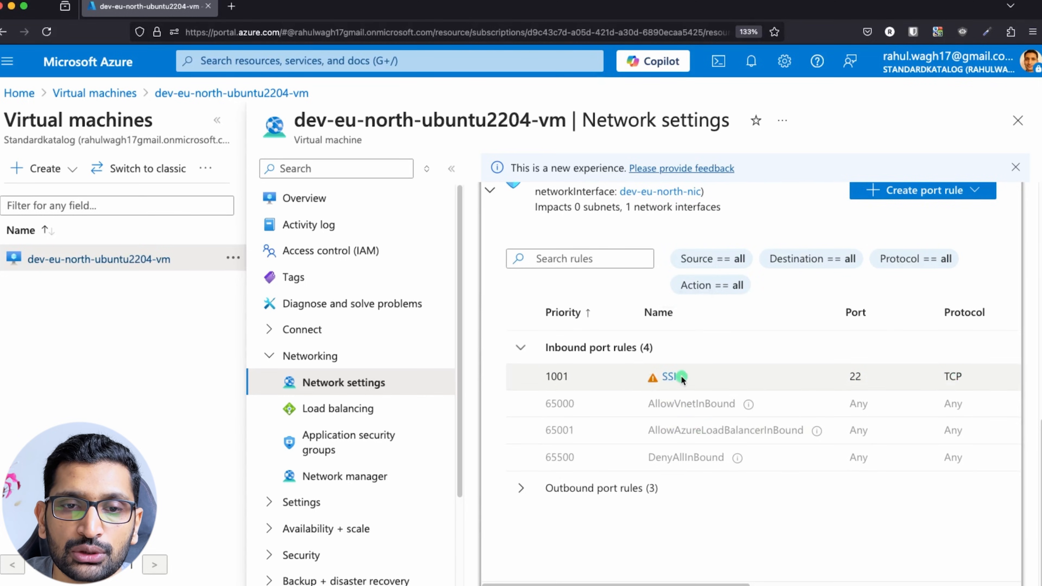
pyautogui.click(674, 379)
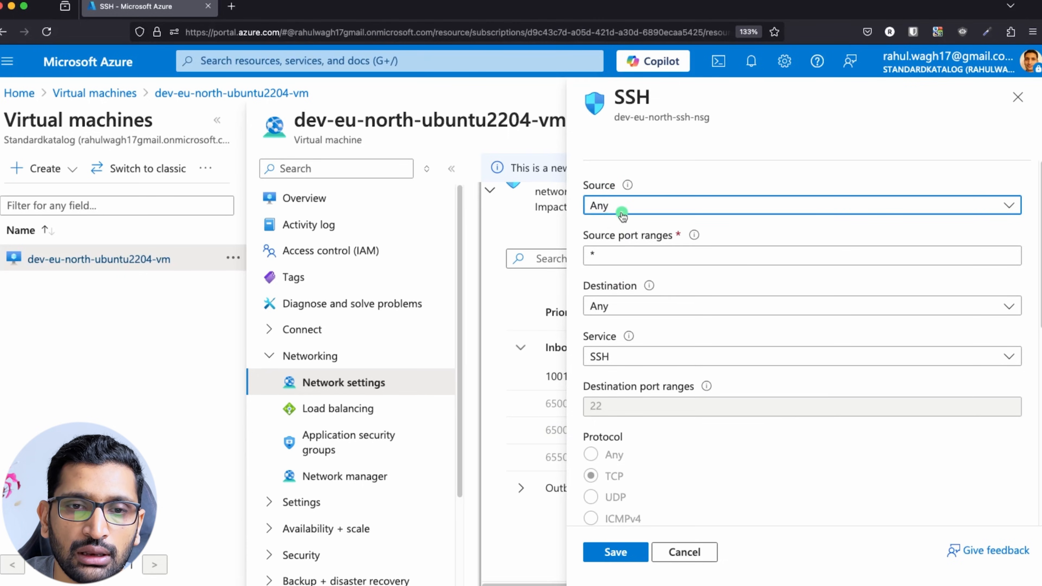
# Switch the SSH rule's service to RDP and back to SSH, review the form, then cancel.
pyautogui.press('super+Tab')
pyautogui.press('super+Tab')
pyautogui.press('super+Tab')
pyautogui.press('super+Tab')
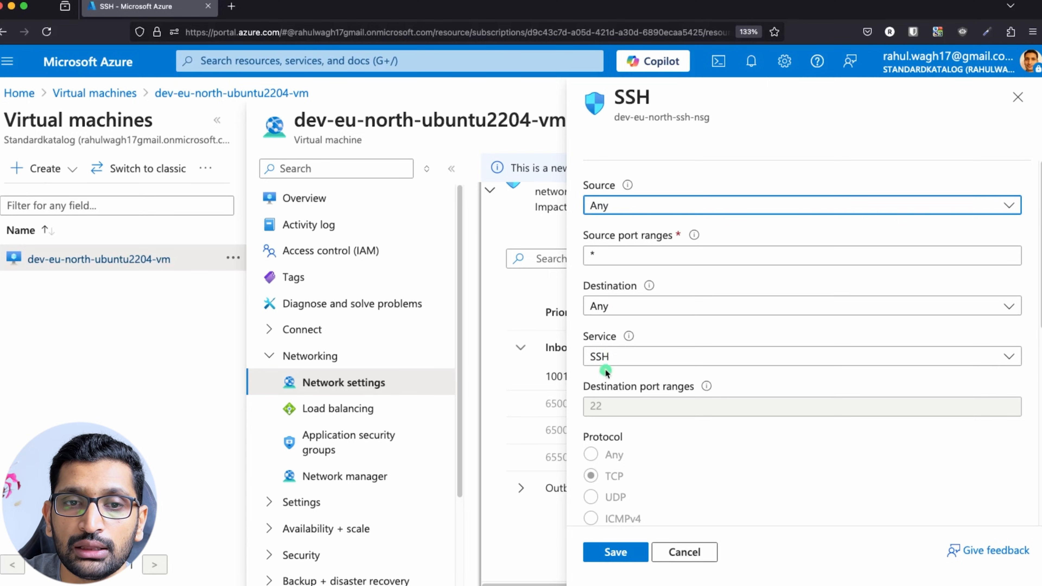
pyautogui.click(614, 361)
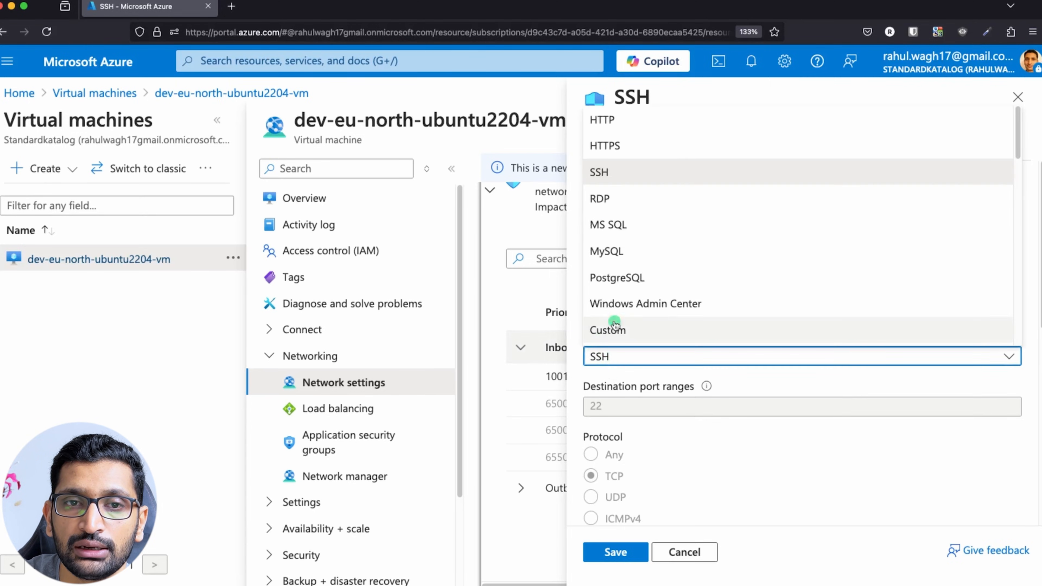
pyautogui.click(613, 204)
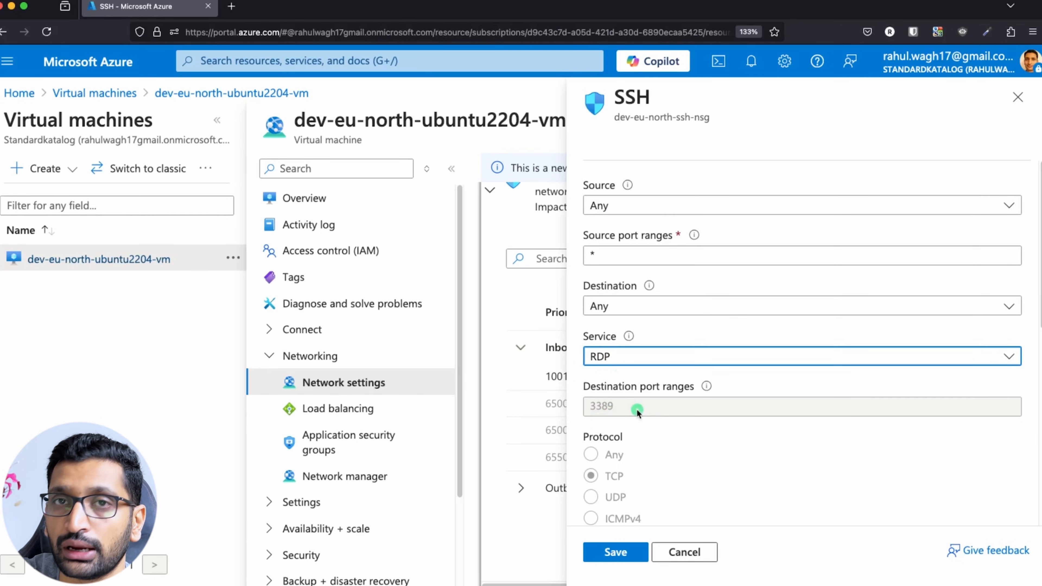
pyautogui.click(623, 356)
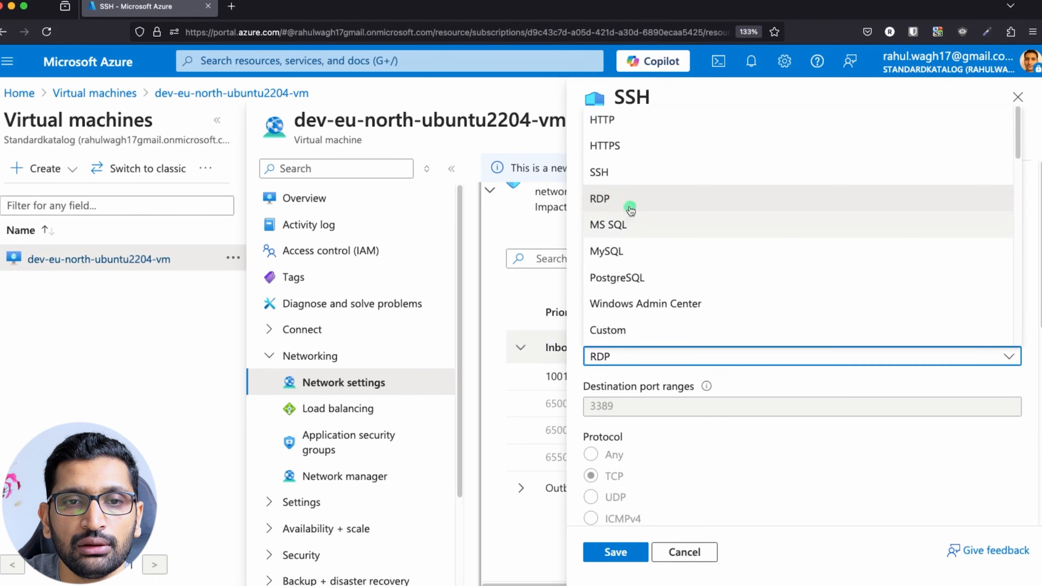
pyautogui.click(619, 175)
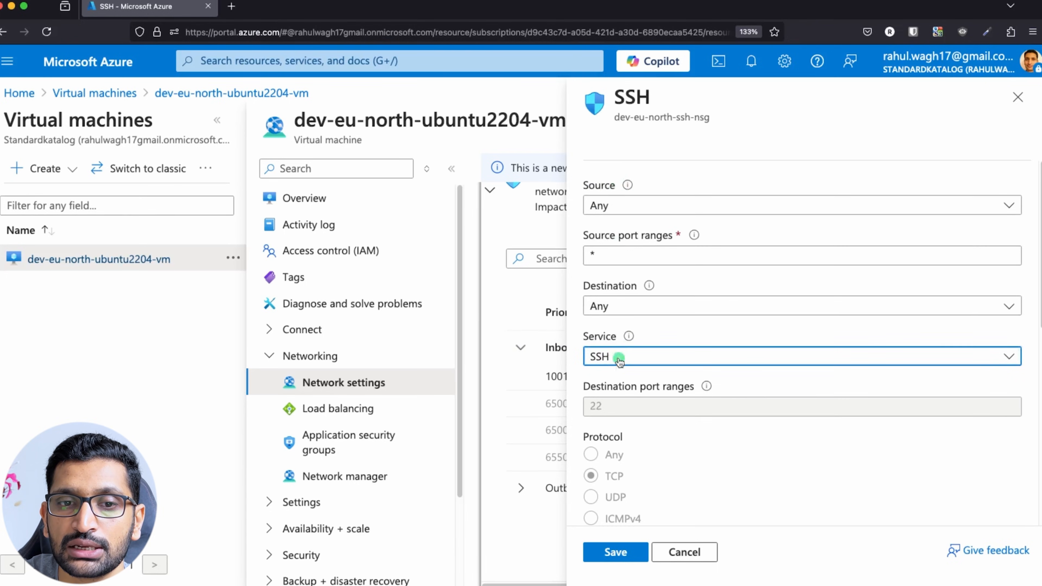
pyautogui.scroll(-1, 616, 405)
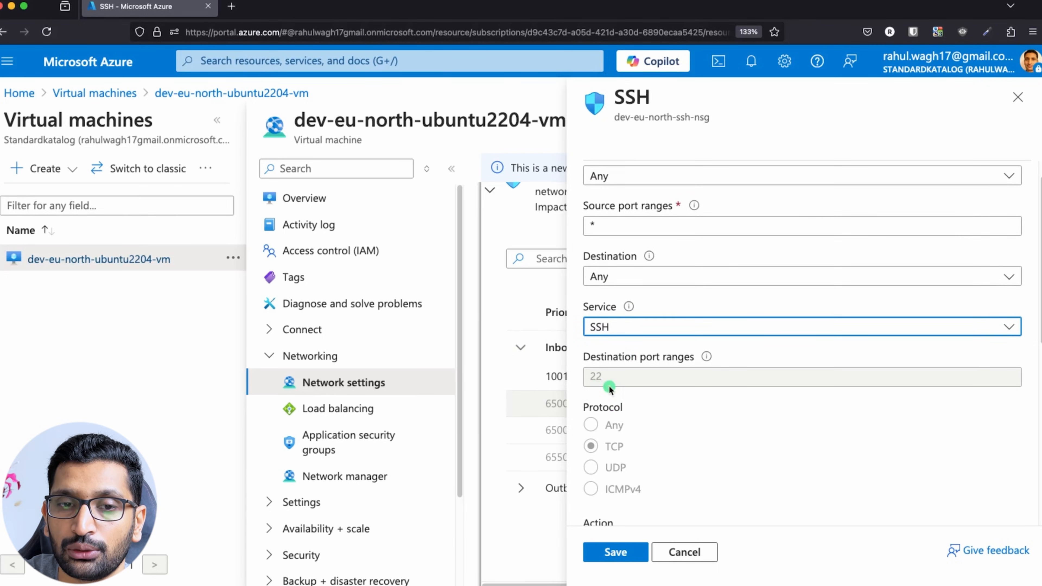
pyautogui.scroll(-10, 609, 386)
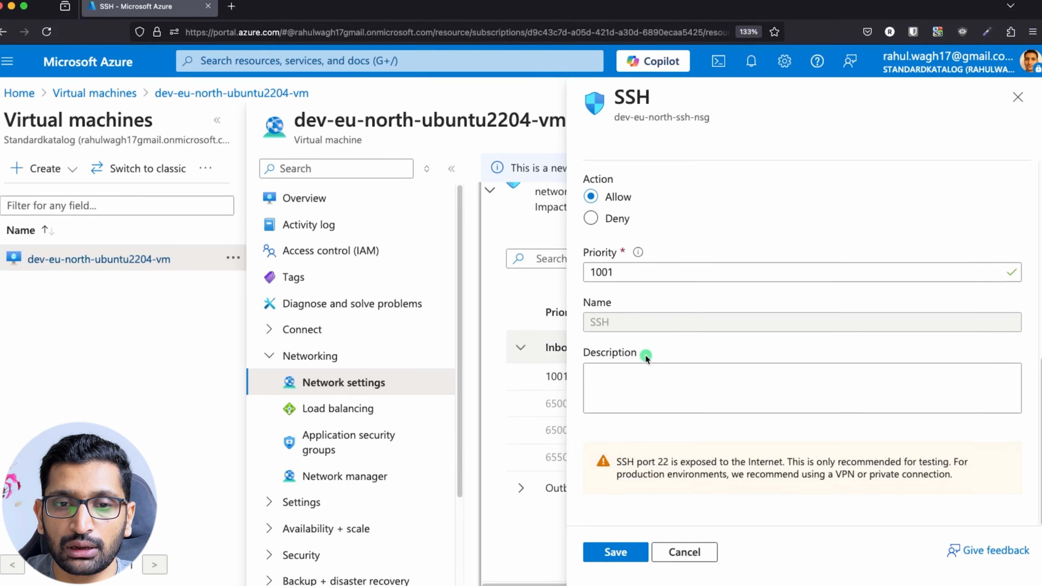
pyautogui.scroll(5, 645, 358)
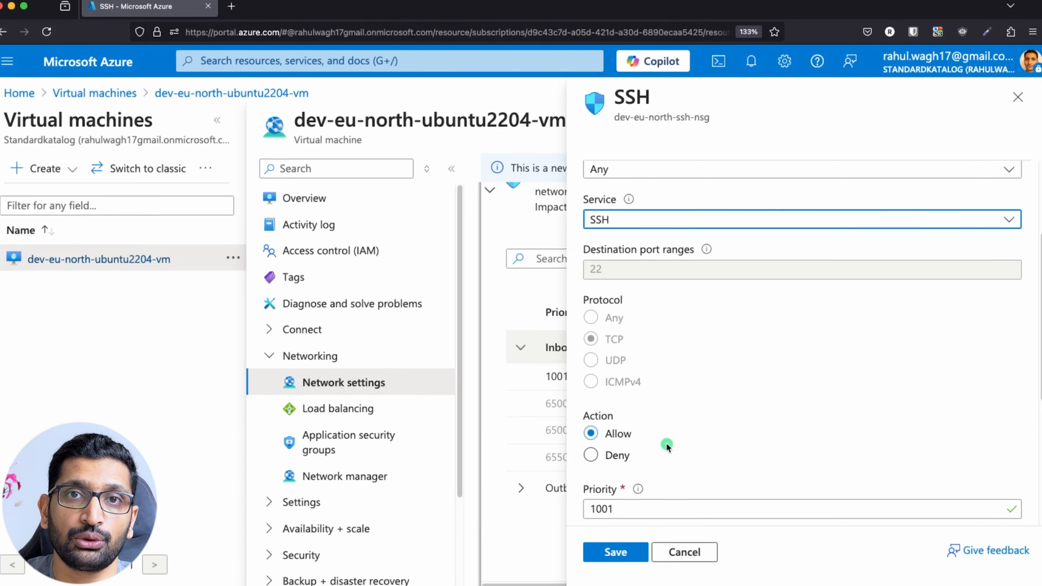
pyautogui.click(698, 552)
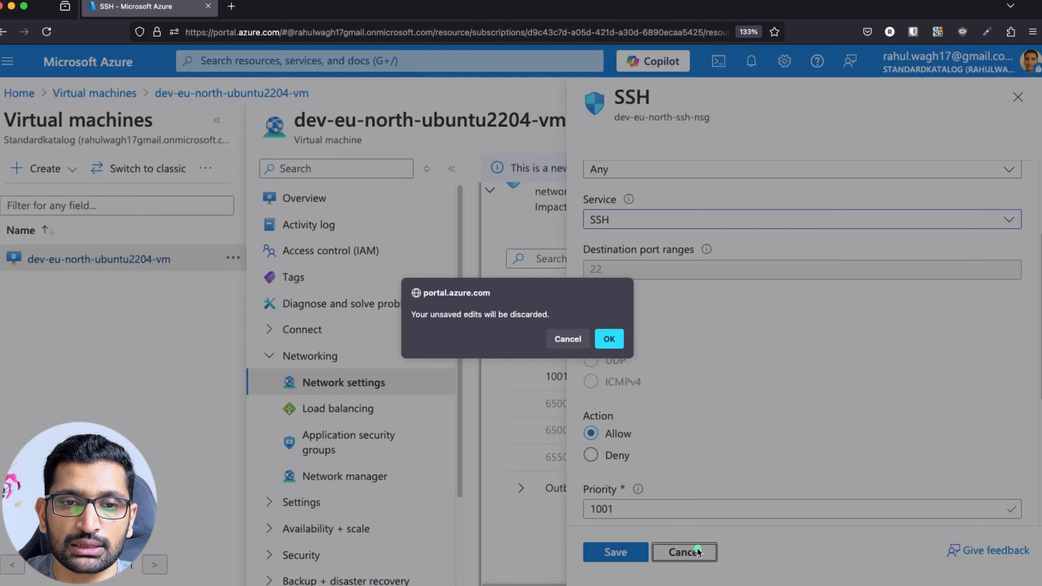
# Confirm discarding the rule edits, then copy public IP 13.94.107.174 from the VM Overview.
pyautogui.click(609, 339)
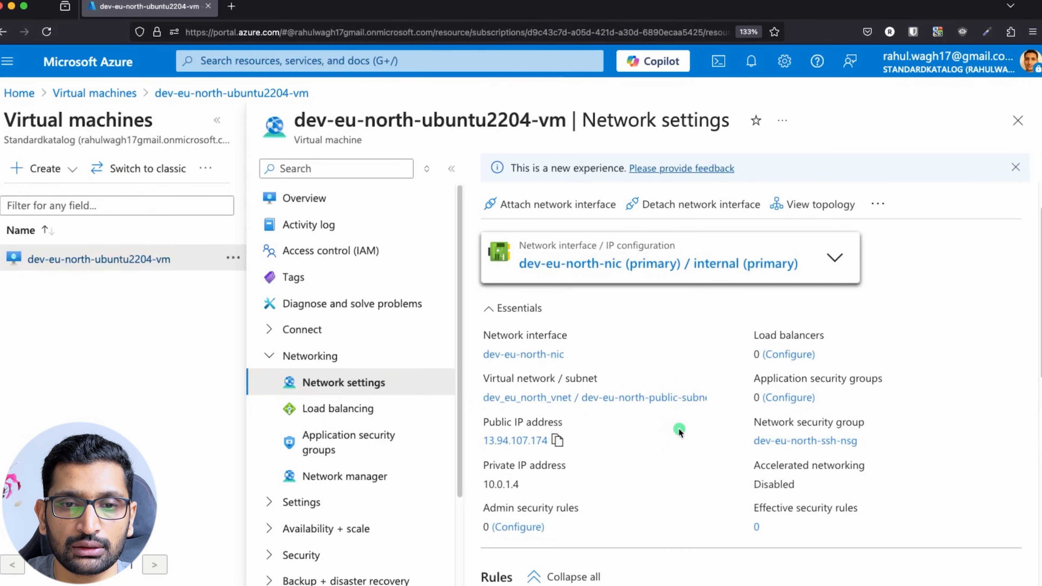
pyautogui.scroll(-7, 679, 429)
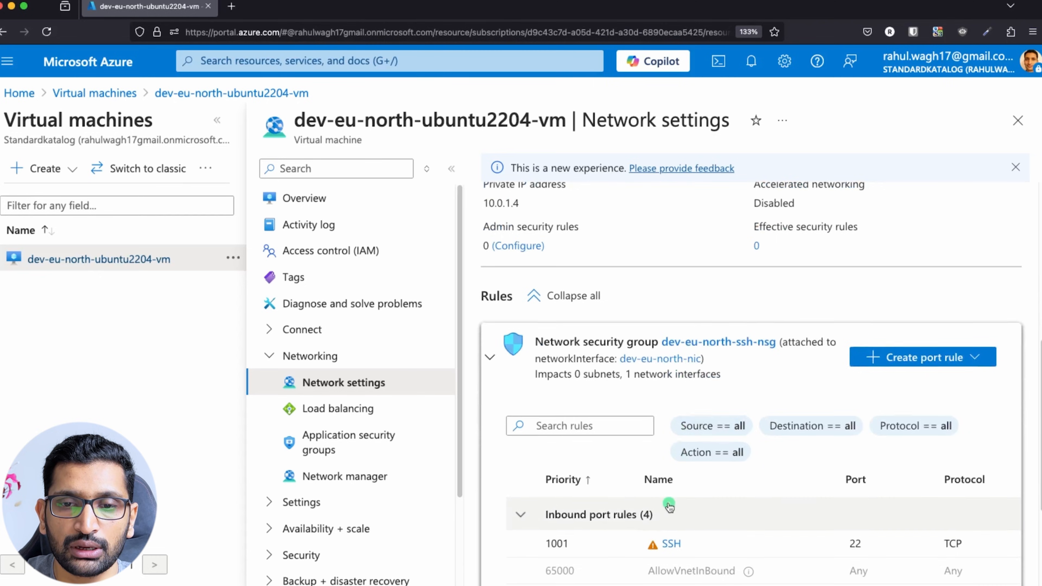
pyautogui.scroll(-2, 669, 507)
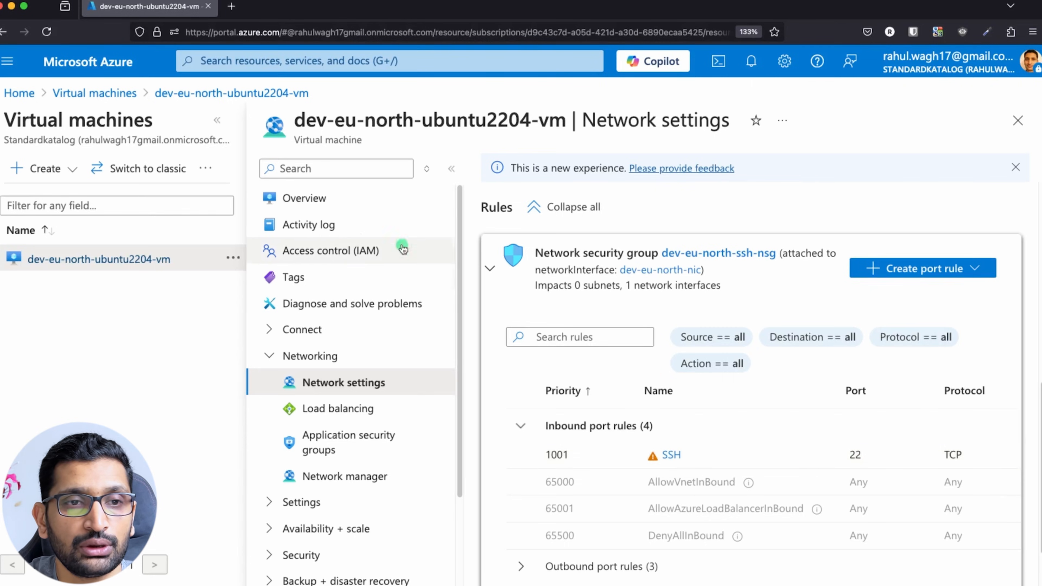
pyautogui.click(320, 200)
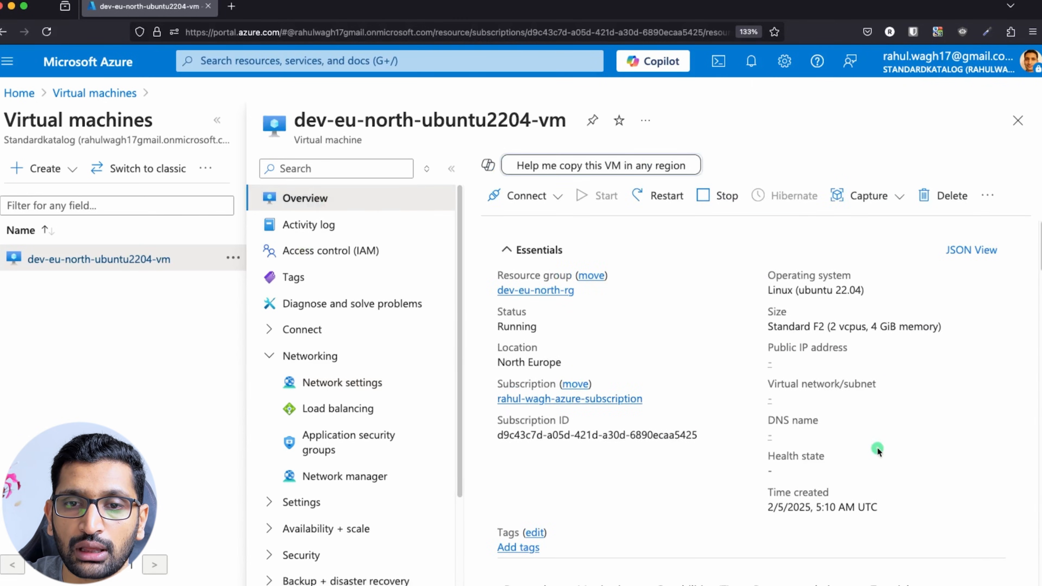
pyautogui.click(842, 362)
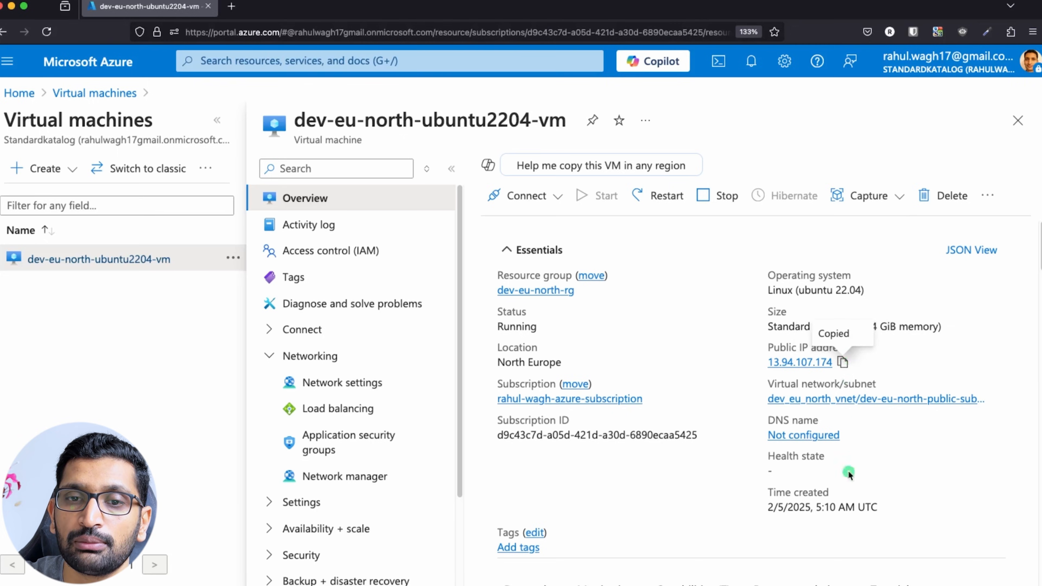
# SSH into the VM with key dev-vm-ssh-key-pair at the pasted public IP 13.94.107.174.
pyautogui.press('super+Tab')
pyautogui.press('super+Tab')
pyautogui.press('super+Tab')
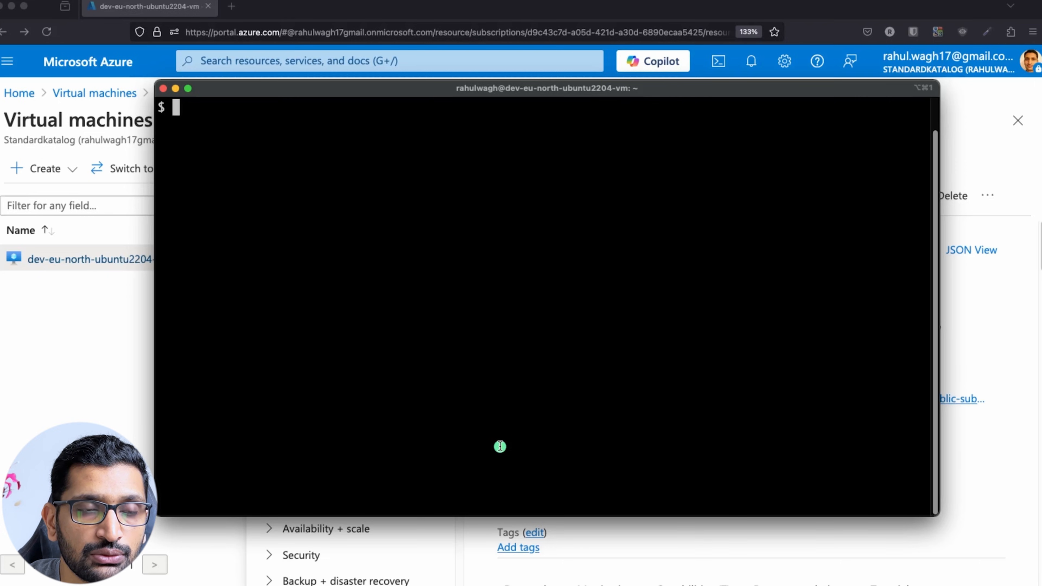
pyautogui.press('Up')
pyautogui.press('Up')
pyautogui.press('Down')
pyautogui.press('BackSpace')
pyautogui.press('BackSpace')
pyautogui.press('BackSpace')
pyautogui.press('BackSpace')
pyautogui.press('BackSpace')
pyautogui.write('ssh -i dev')
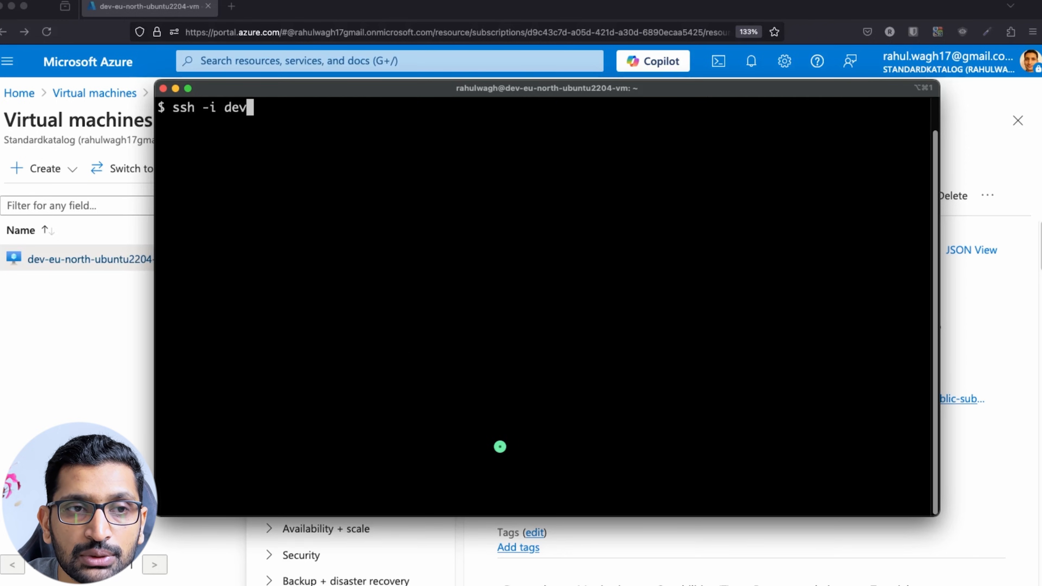
pyautogui.press('Tab')
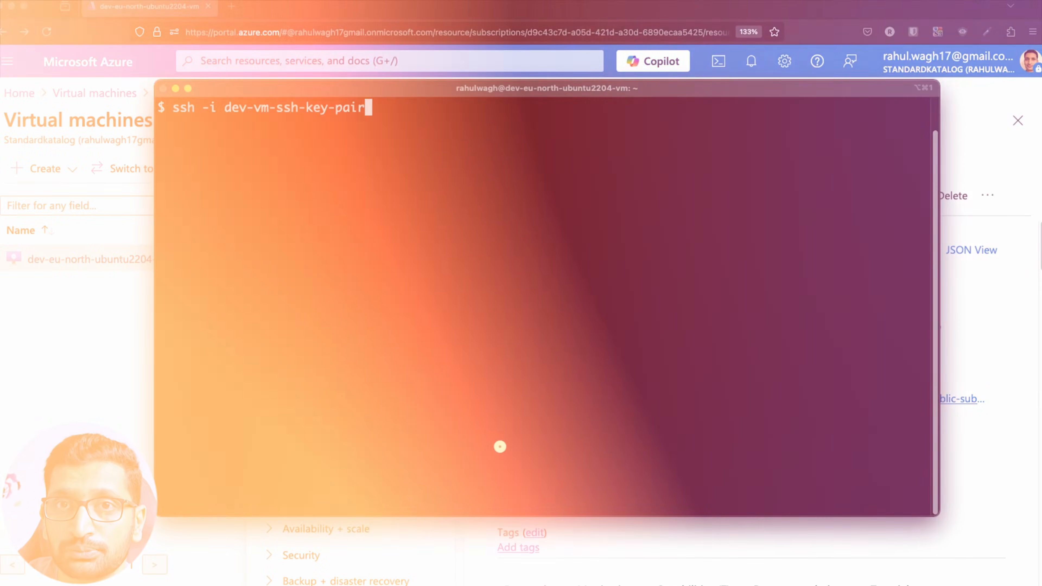
pyautogui.write('ra')
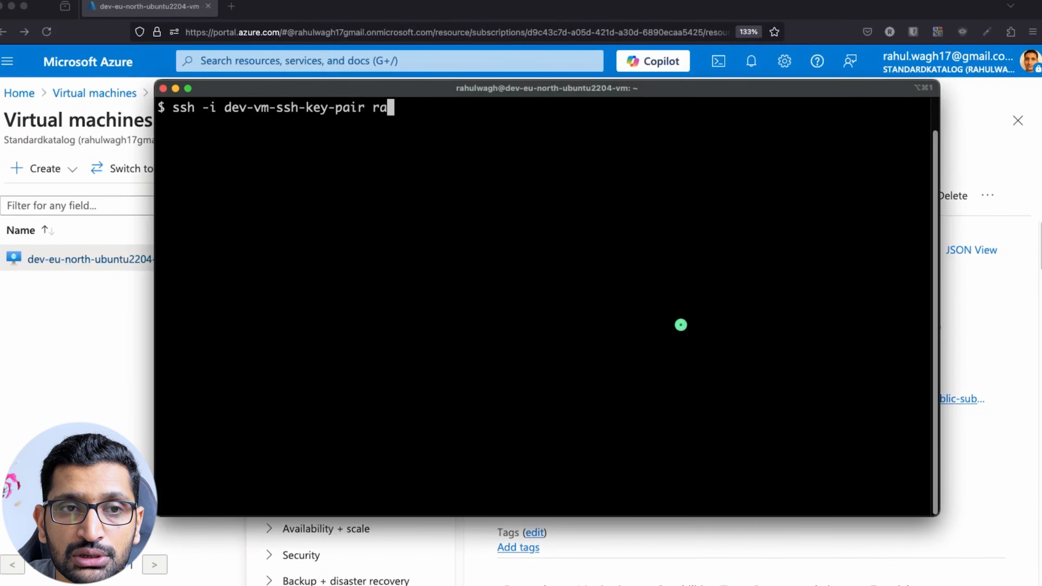
pyautogui.write('hulwagh@')
pyautogui.press('super+v')
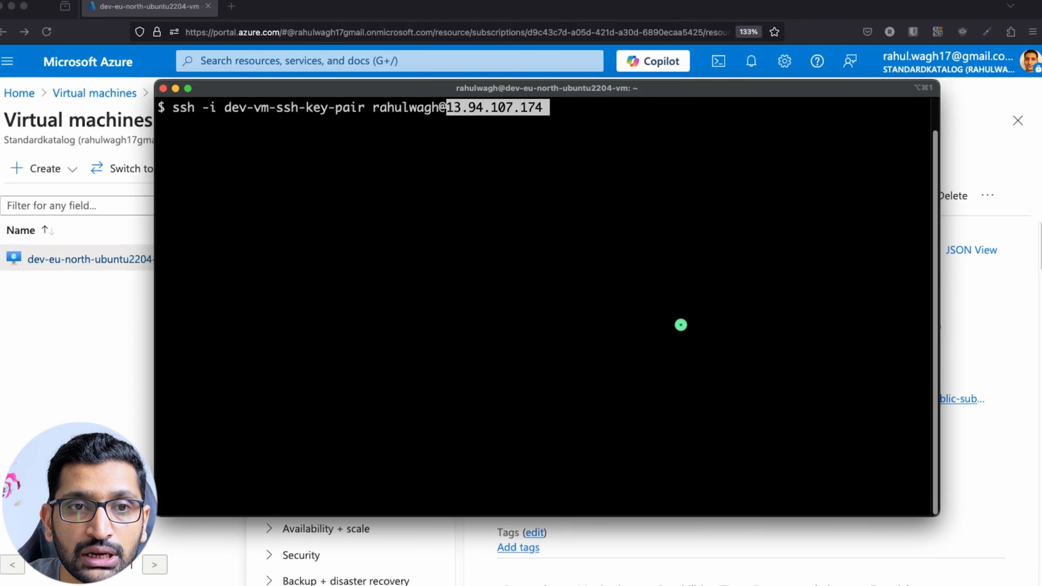
pyautogui.press('Right')
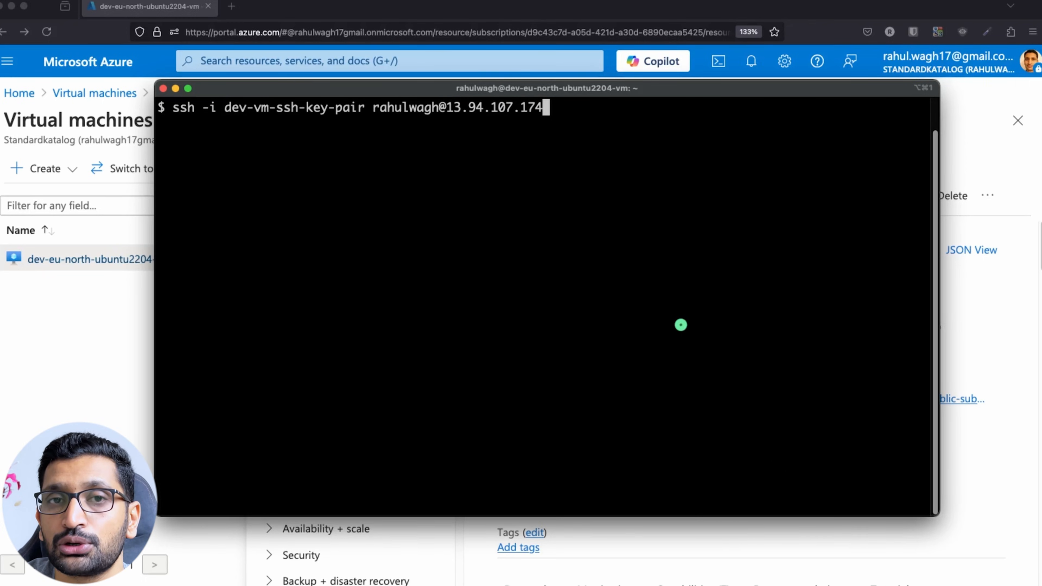
pyautogui.press('Return')
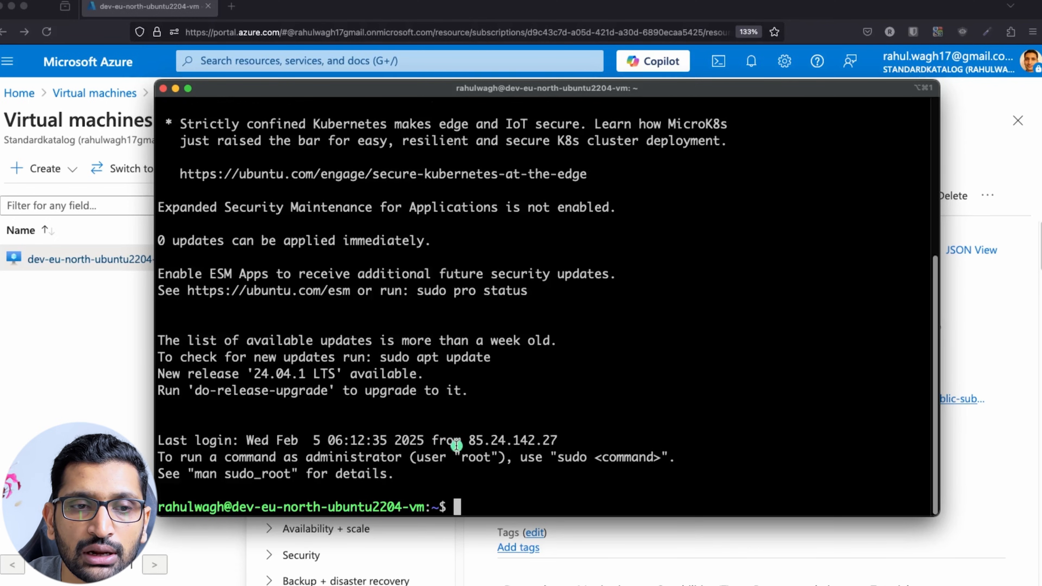
# Find the eth0 private address 10.0.1.4 in the Ubuntu 22.04.5 welcome banner.
pyautogui.moveTo(423, 509); pyautogui.dragTo(199, 507)
pyautogui.scroll(5, 354, 440)
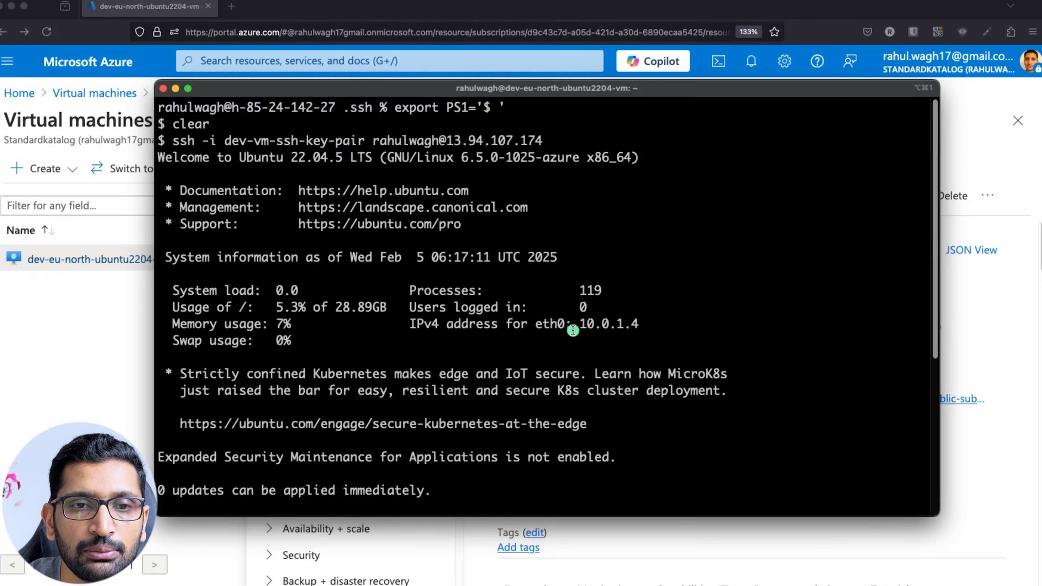
pyautogui.moveTo(580, 324); pyautogui.dragTo(645, 323)
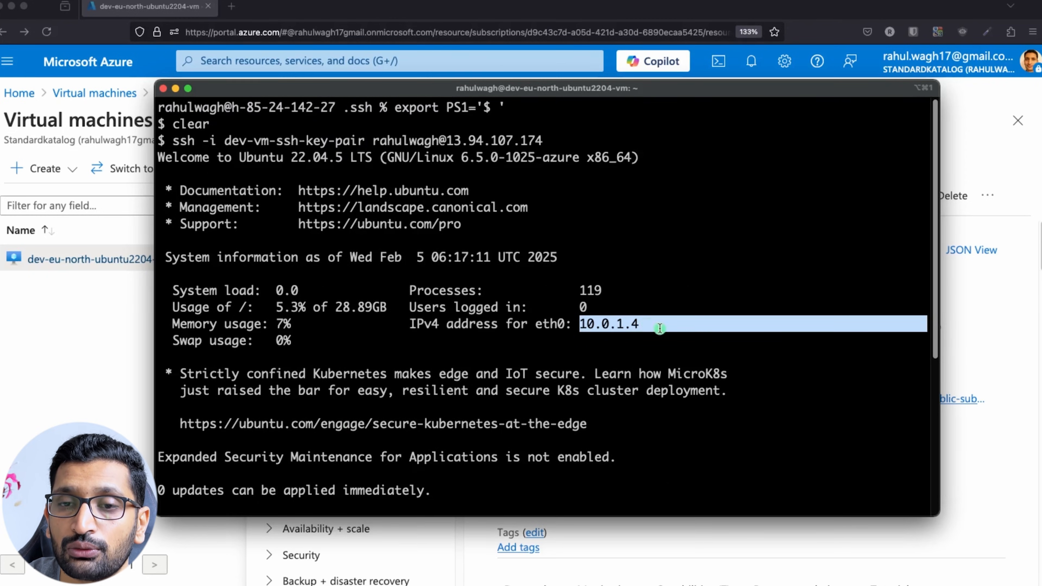
# Compare Overview's public IP 13.94.107.174 and private IP 10.0.1.4, then open Network settings.
pyautogui.click(975, 348)
pyautogui.scroll(-10, 910, 401)
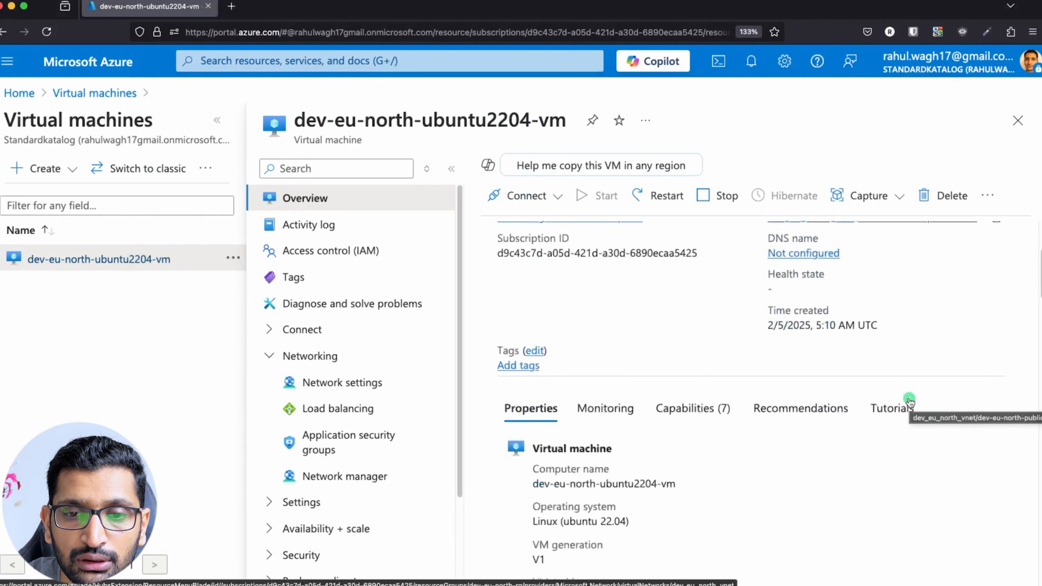
pyautogui.scroll(-7, 735, 422)
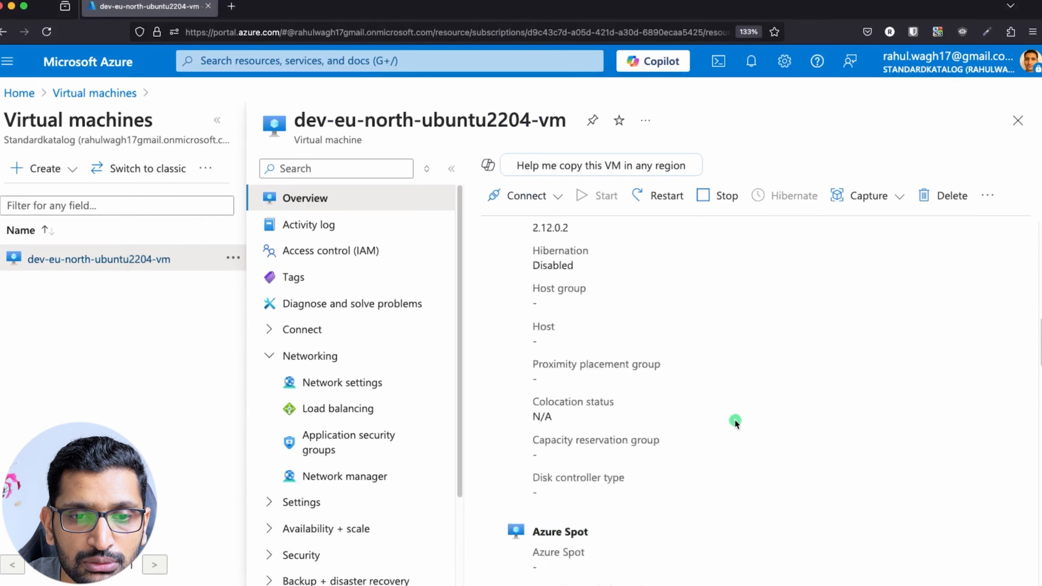
pyautogui.scroll(-1, 362, 416)
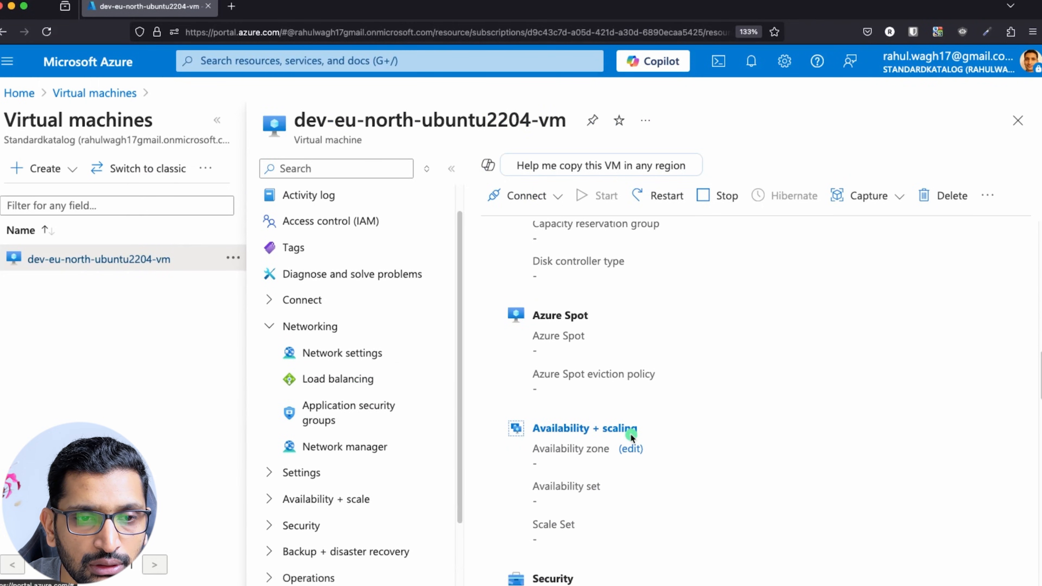
pyautogui.scroll(-5, 628, 435)
pyautogui.scroll(-5, 711, 447)
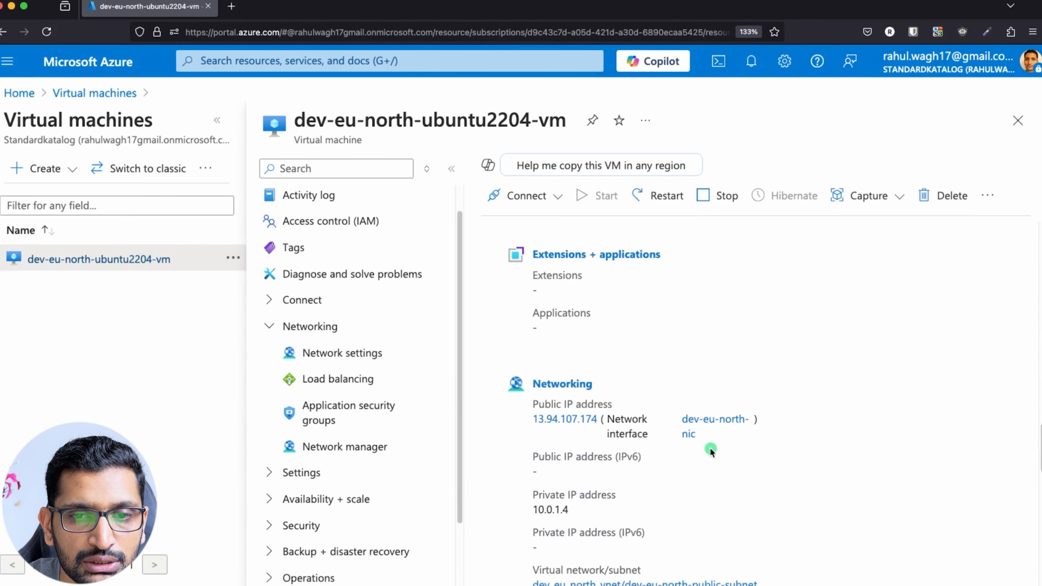
pyautogui.moveTo(525, 420); pyautogui.dragTo(607, 422)
pyautogui.moveTo(530, 509); pyautogui.dragTo(588, 512)
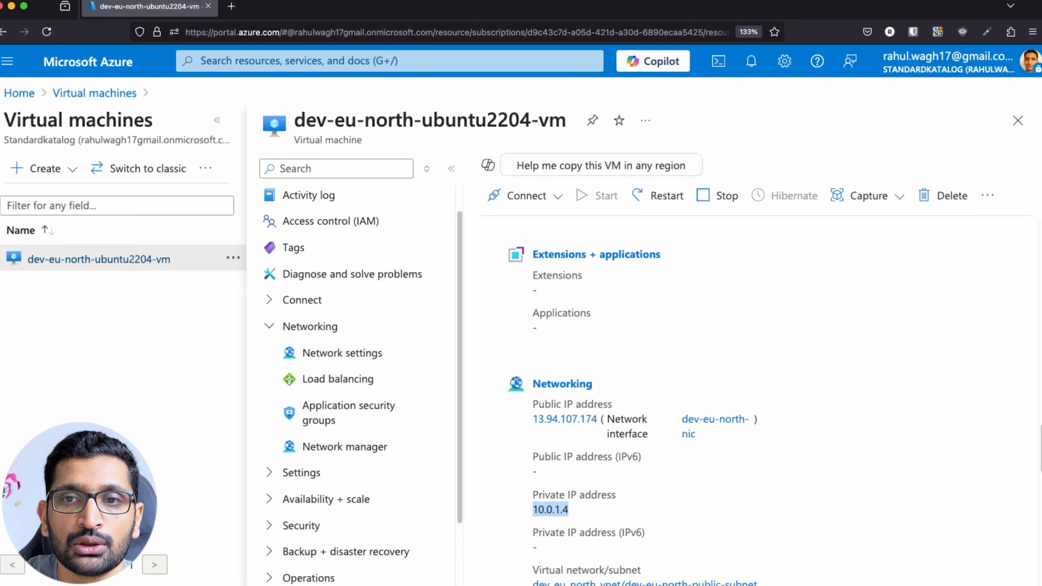
pyautogui.click(346, 353)
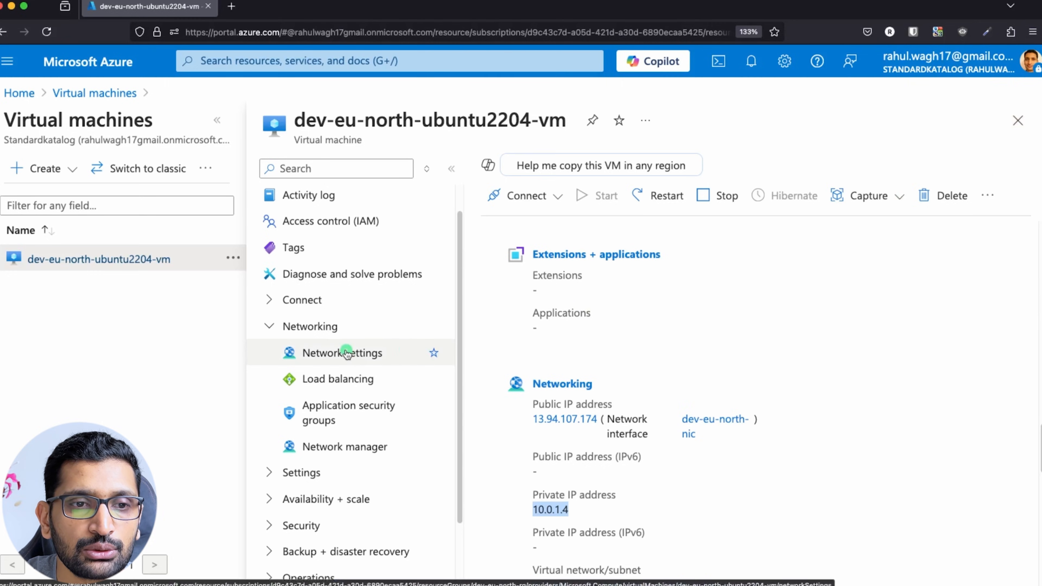
pyautogui.scroll(-10, 681, 352)
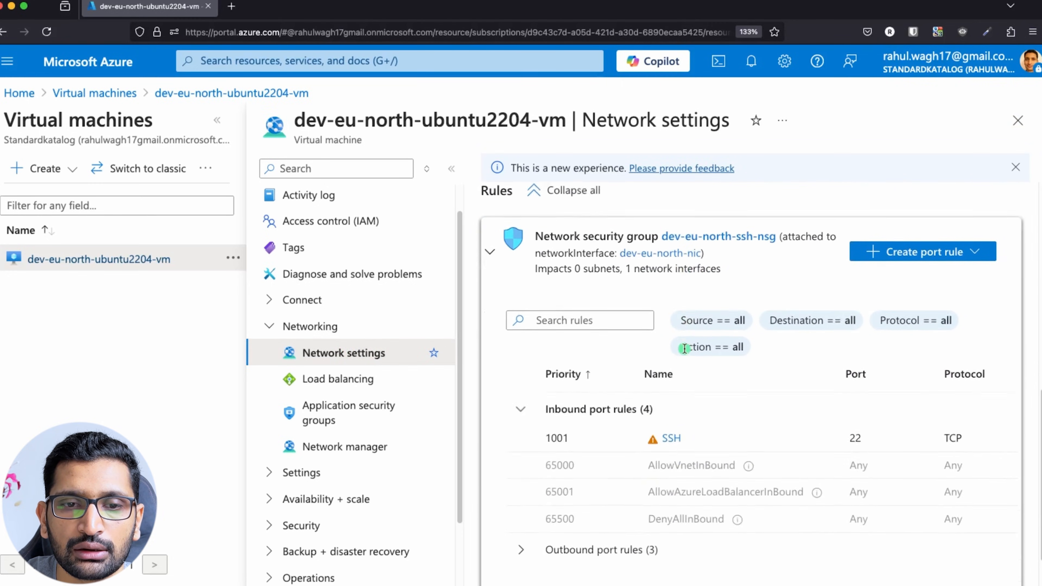
pyautogui.scroll(-2, 684, 349)
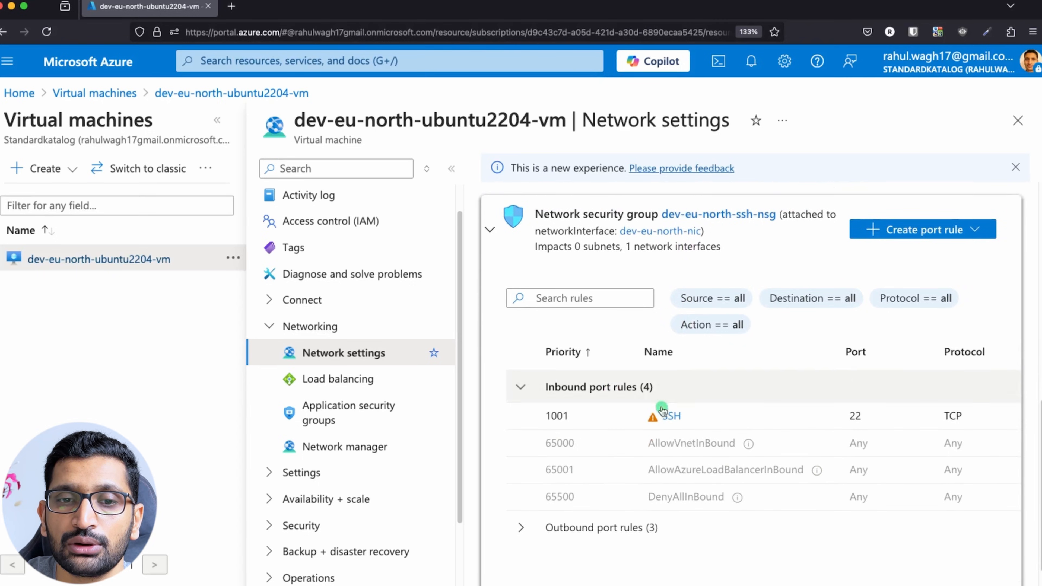
pyautogui.click(671, 416)
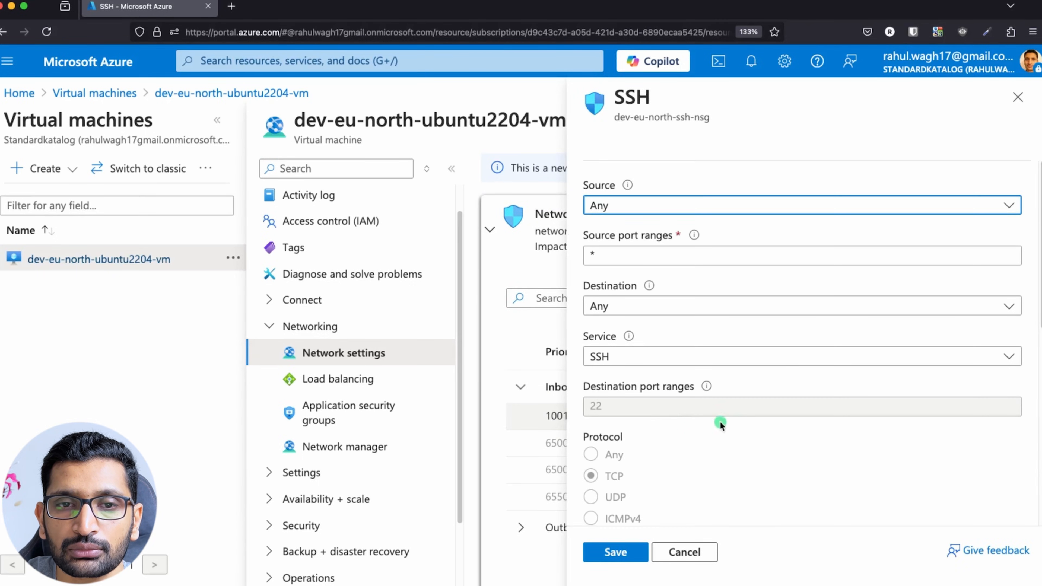
pyautogui.scroll(-8, 720, 425)
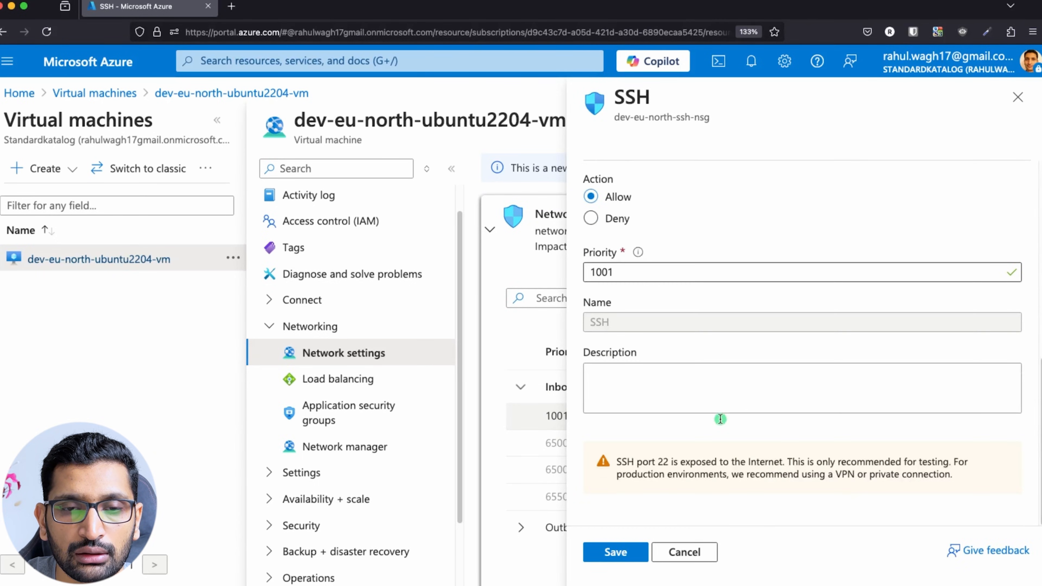
pyautogui.scroll(6, 721, 419)
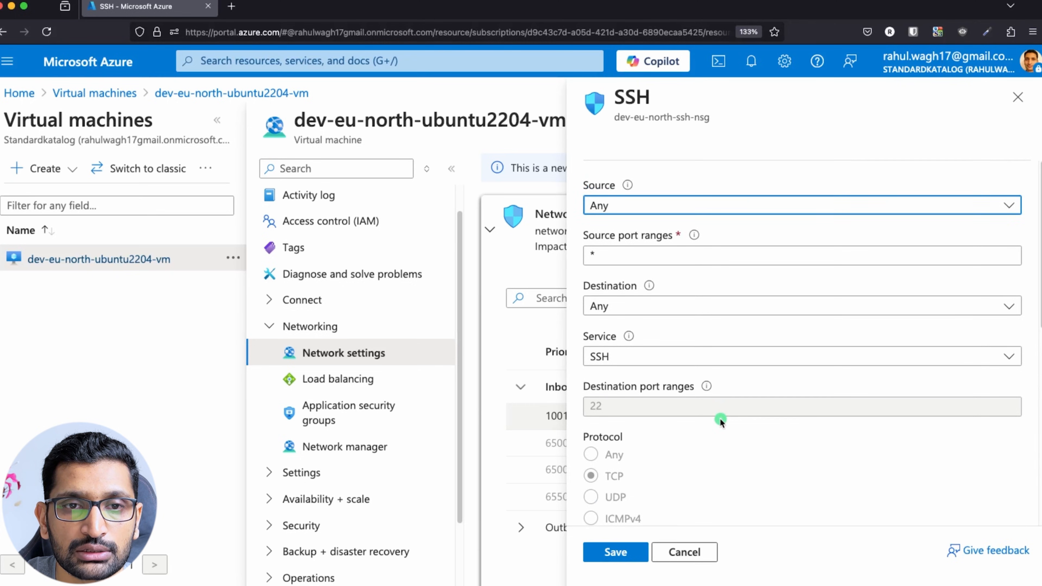
pyautogui.click(1016, 99)
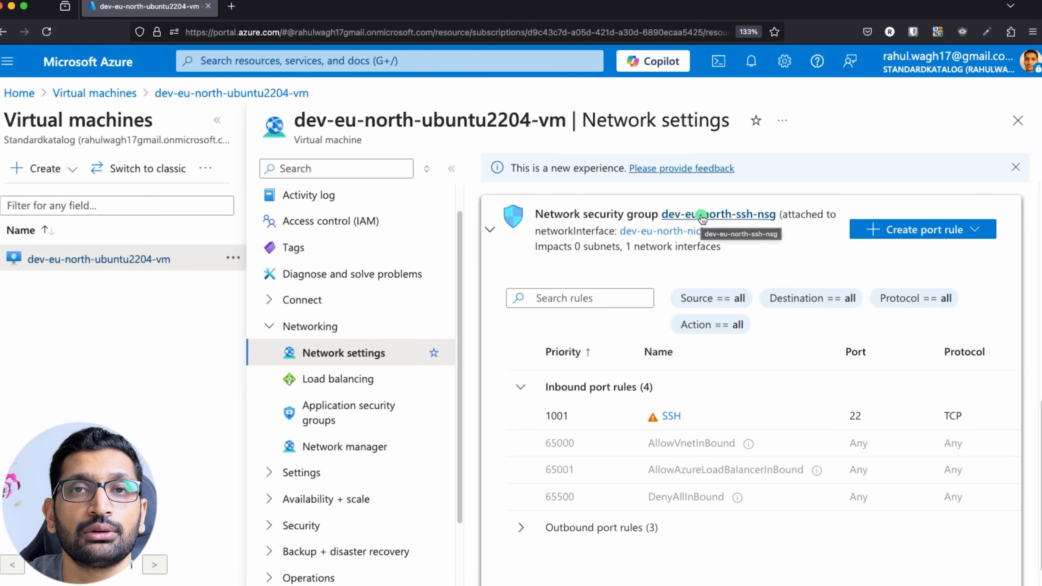
# Delete the priority-1001 SSH rule from dev-eu-north-ssh-nsg's Inbound security rules.
pyautogui.click(724, 221)
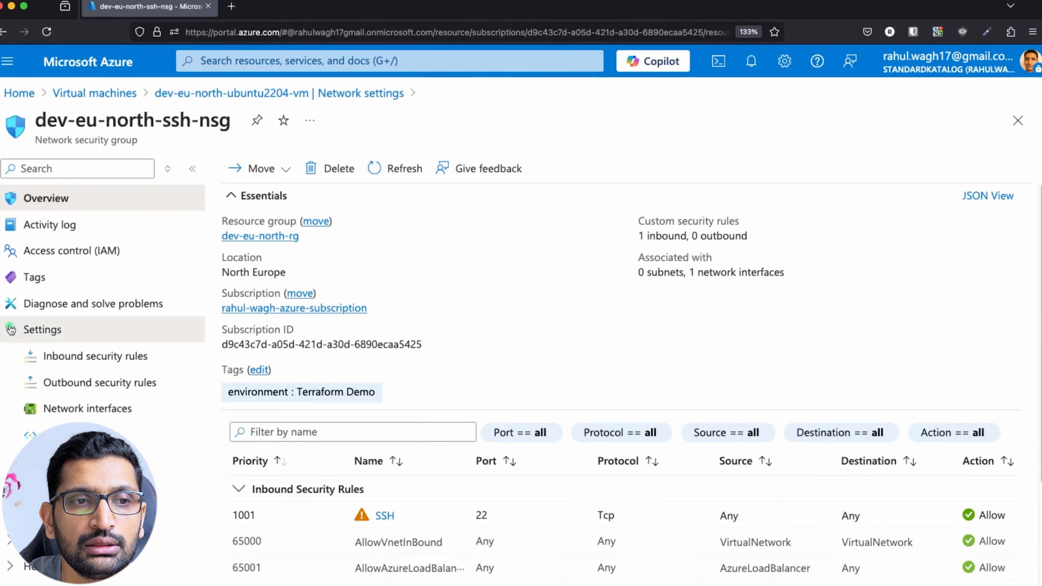
pyautogui.click(41, 330)
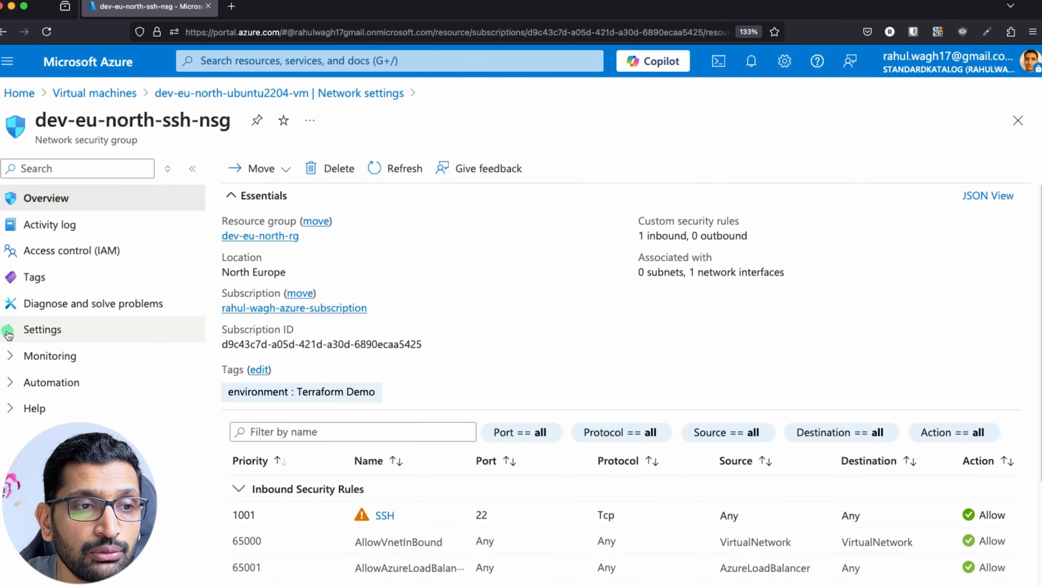
pyautogui.click(41, 330)
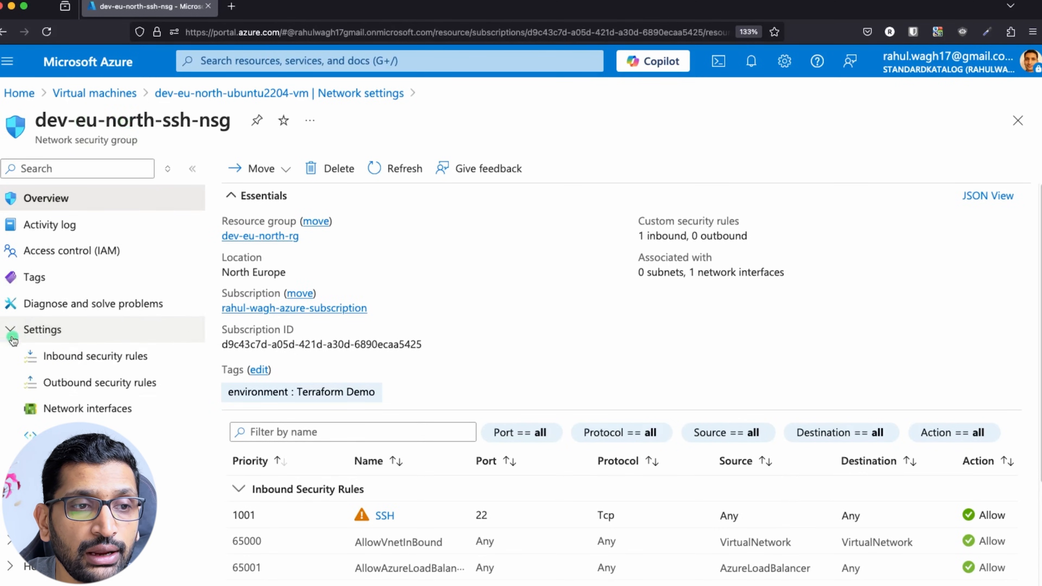
pyautogui.click(110, 357)
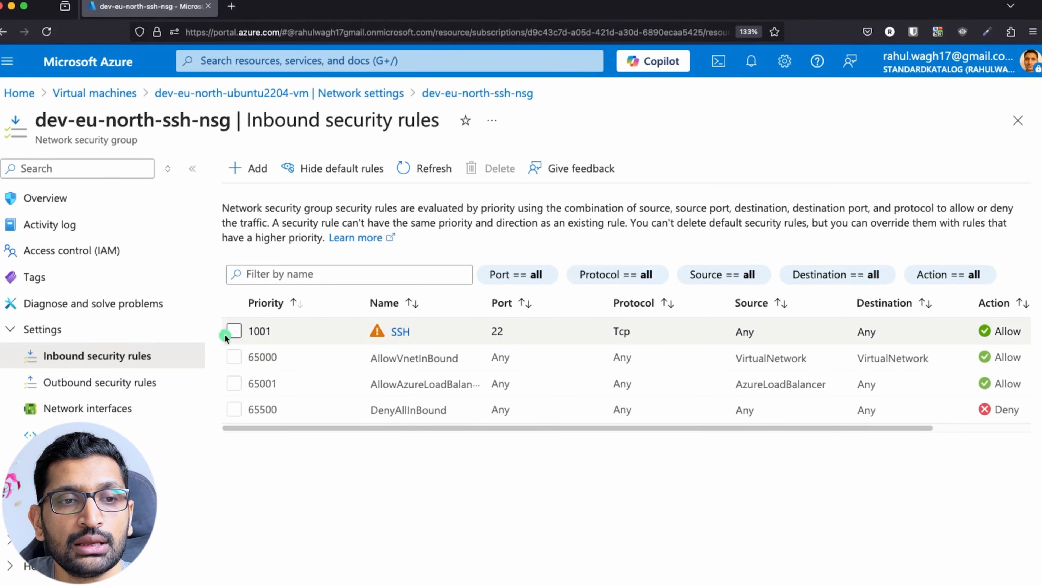
pyautogui.click(234, 331)
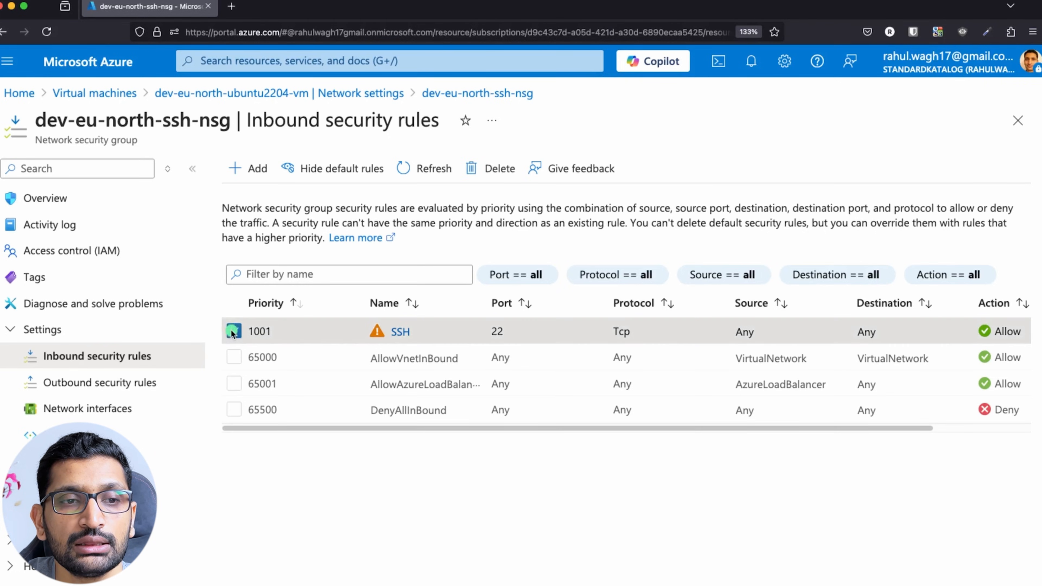
pyautogui.click(475, 175)
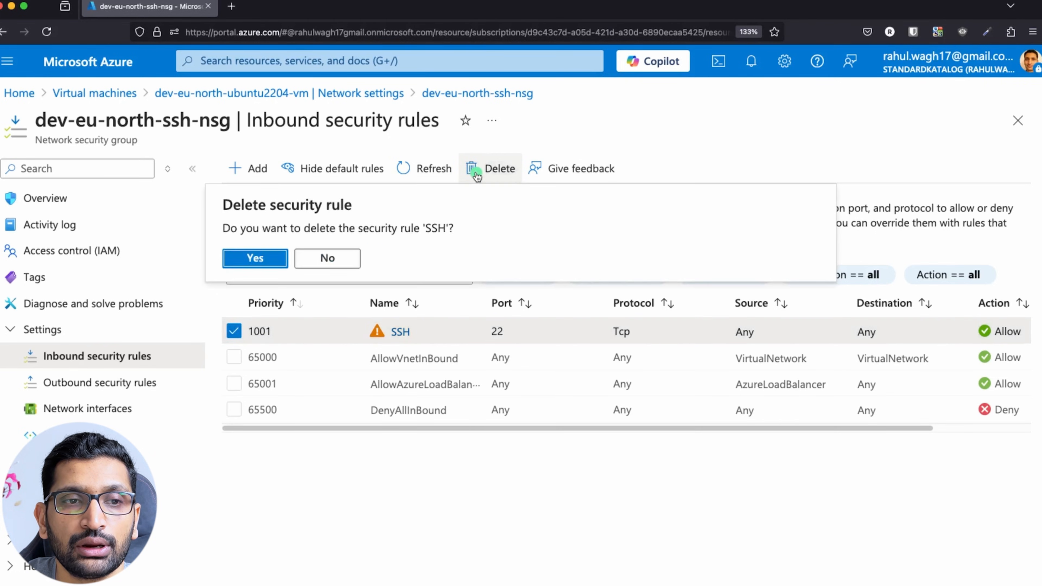
pyautogui.click(268, 259)
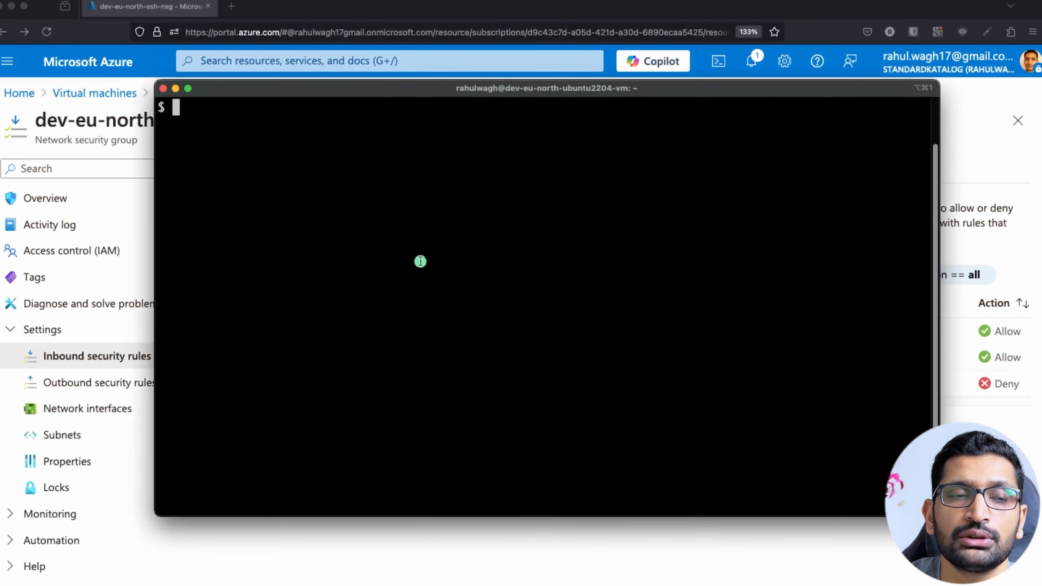
# Rerun the recalled ssh -i login command to 13.94.107.174.
pyautogui.press('Up')
pyautogui.press('Up')
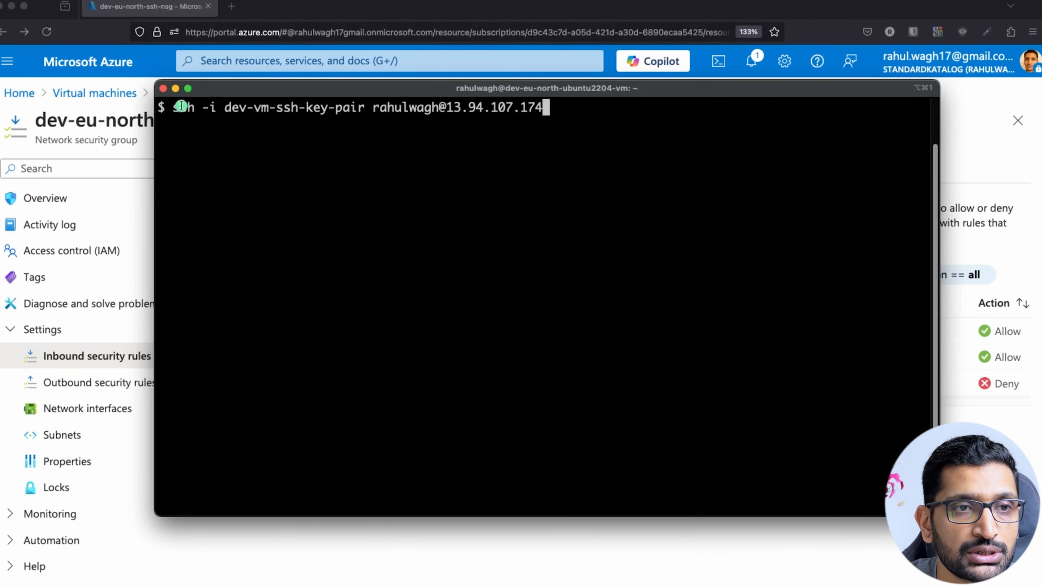
pyautogui.moveTo(173, 106); pyautogui.dragTo(553, 108)
pyautogui.click(549, 162)
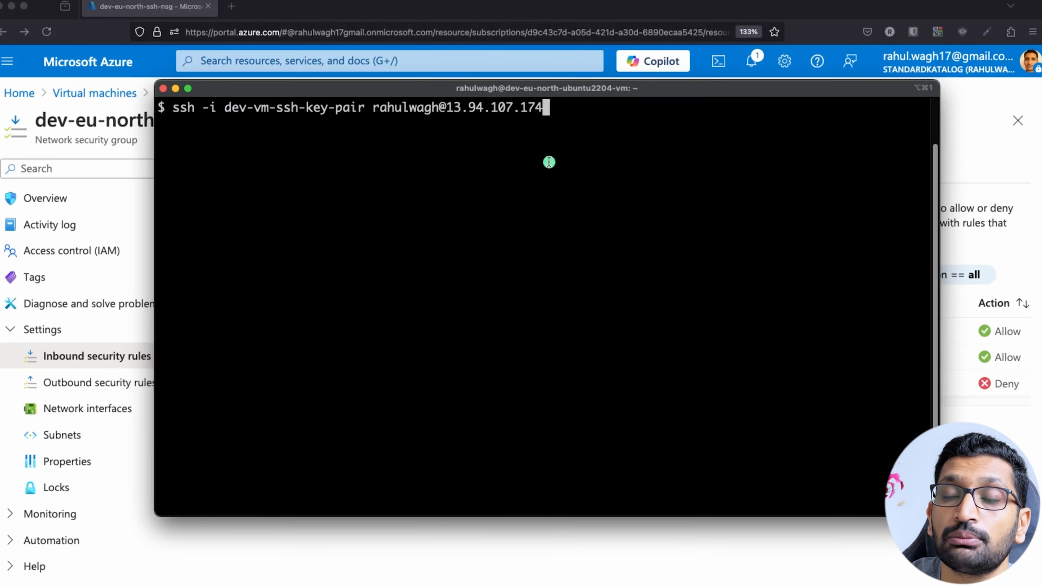
pyautogui.press('Return')
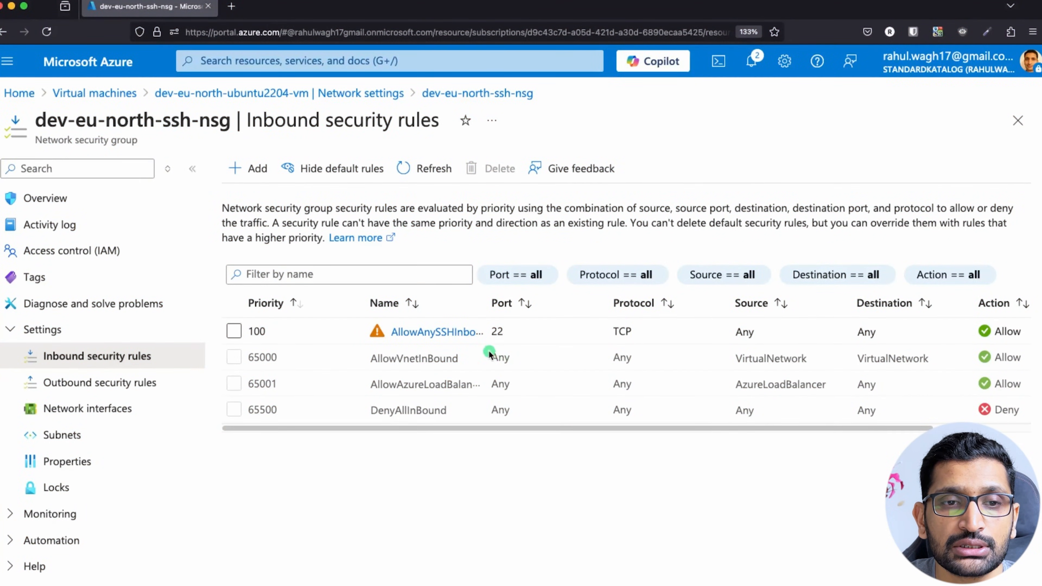
# Check the new AllowAnySSHInbound rule, then rerun the SSH login to the VM.
pyautogui.moveTo(504, 302); pyautogui.dragTo(537, 302)
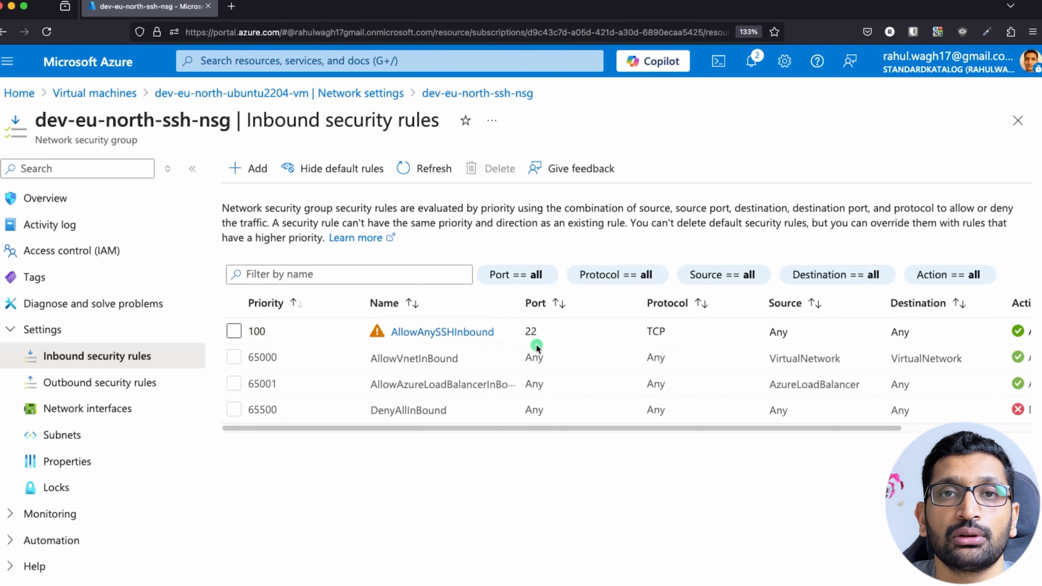
pyautogui.press('super+Tab')
pyautogui.press('super+Tab')
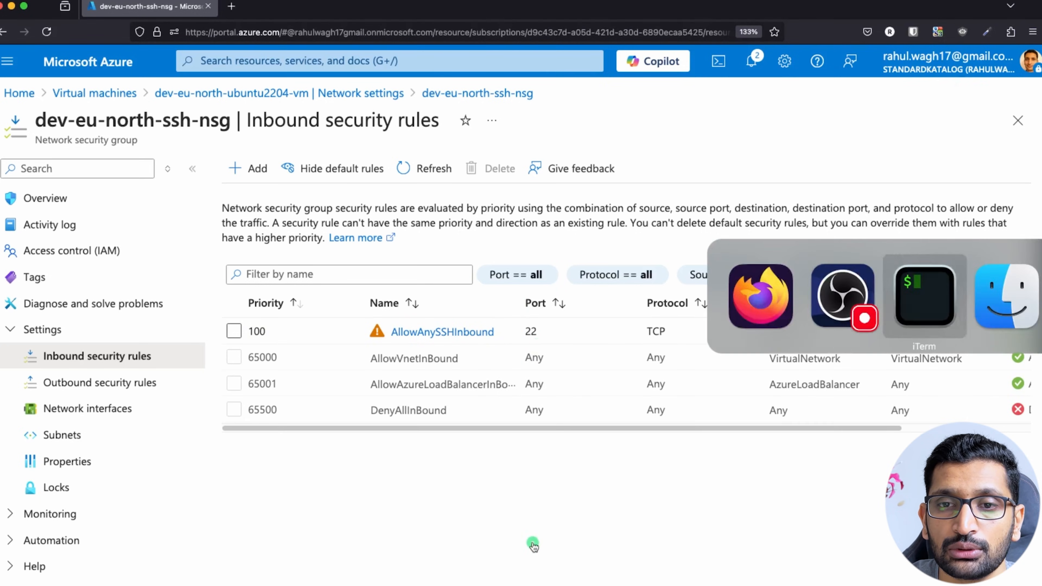
pyautogui.press('Up')
pyautogui.press('Up')
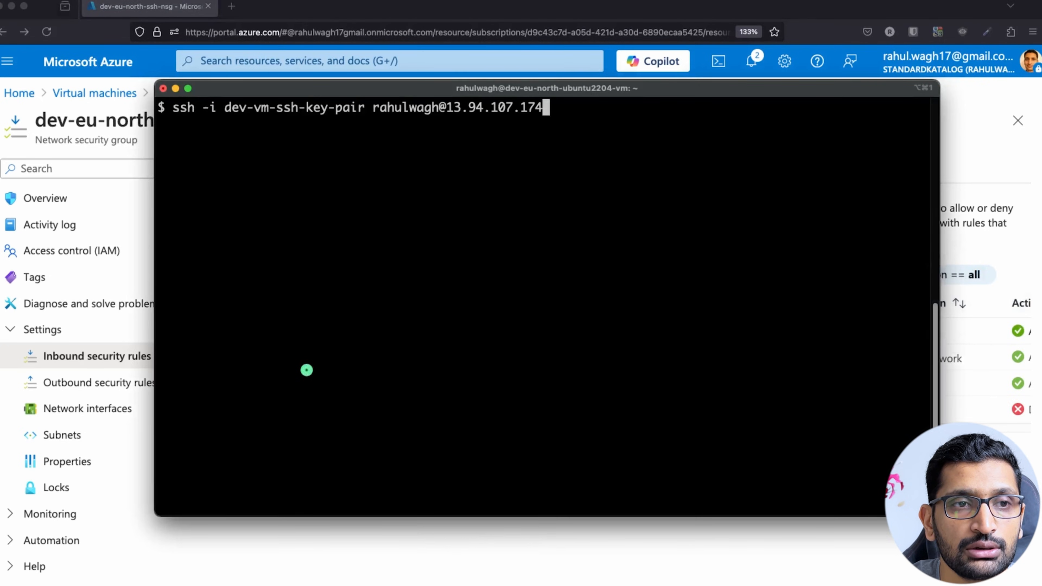
pyautogui.press('Return')
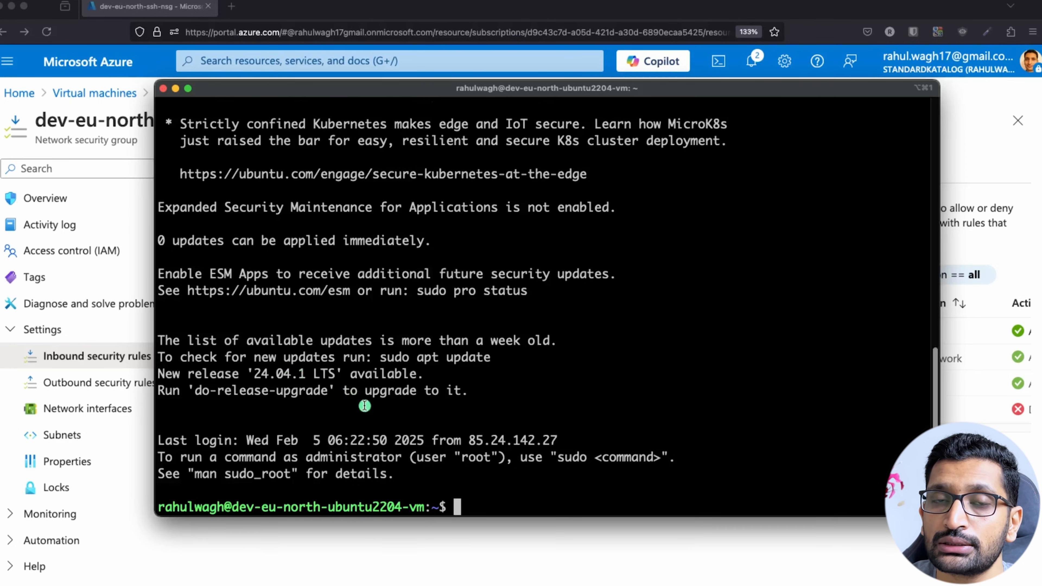
# Run clear in the SSH session so only a fresh prompt remains.
pyautogui.write('clear')
pyautogui.press('Return')
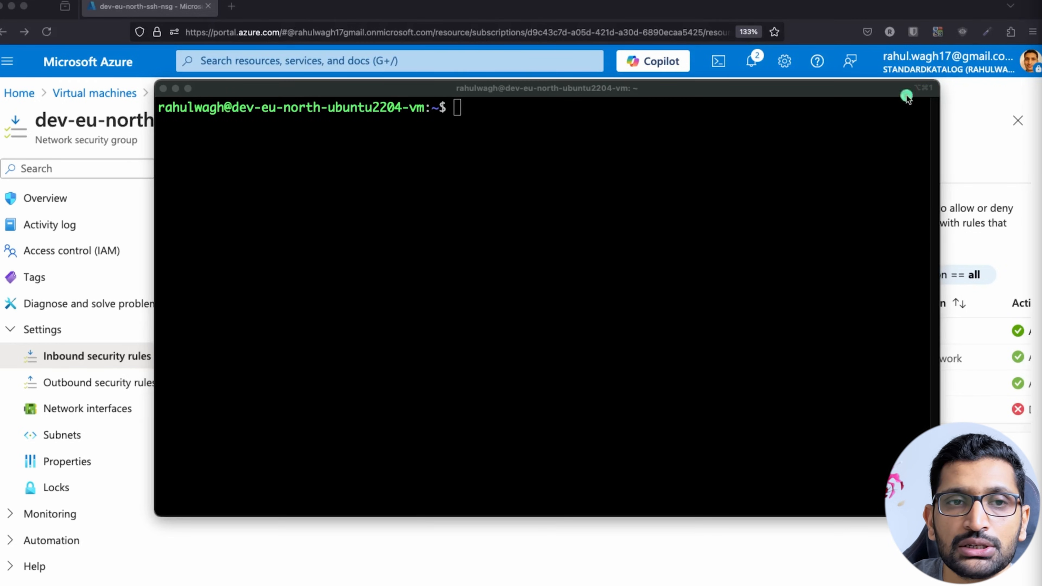
pyautogui.click(419, 209)
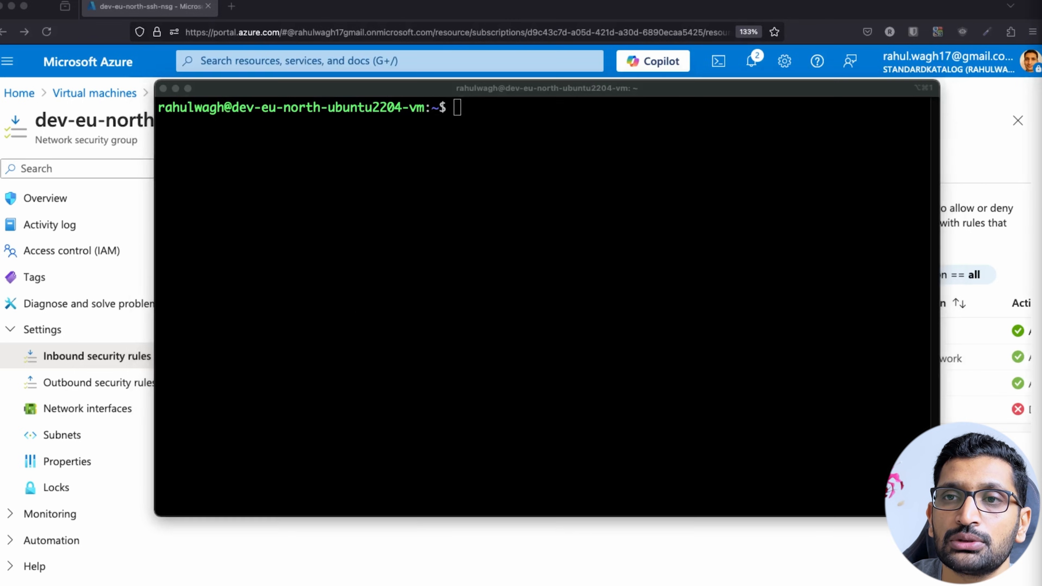
# Paste and run sudo apt update on the VM, fetching 35.6 MB with 57 upgradable packages.
pyautogui.rightClick(418, 240)
pyautogui.click(450, 445)
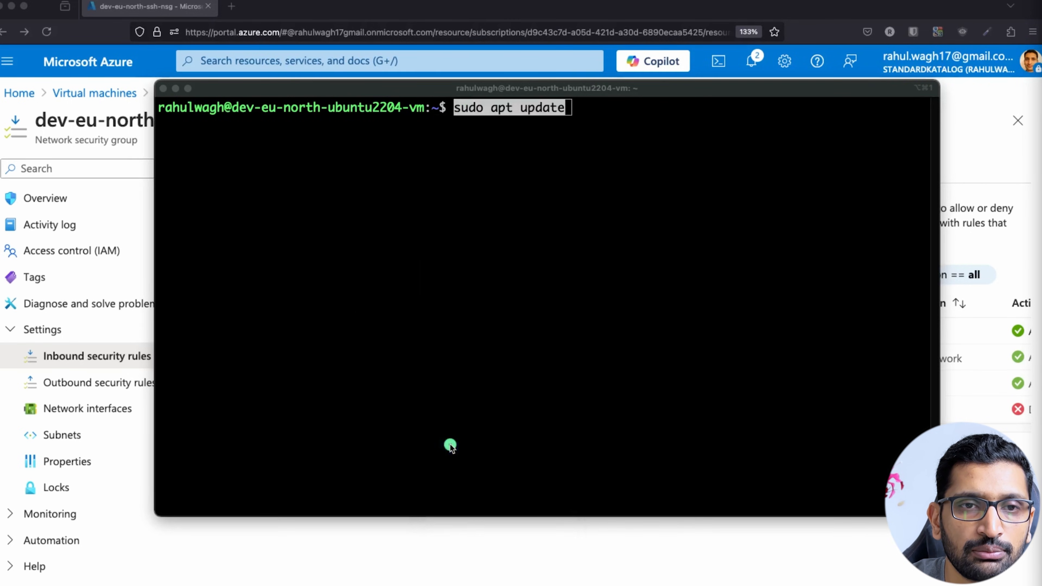
pyautogui.click(534, 328)
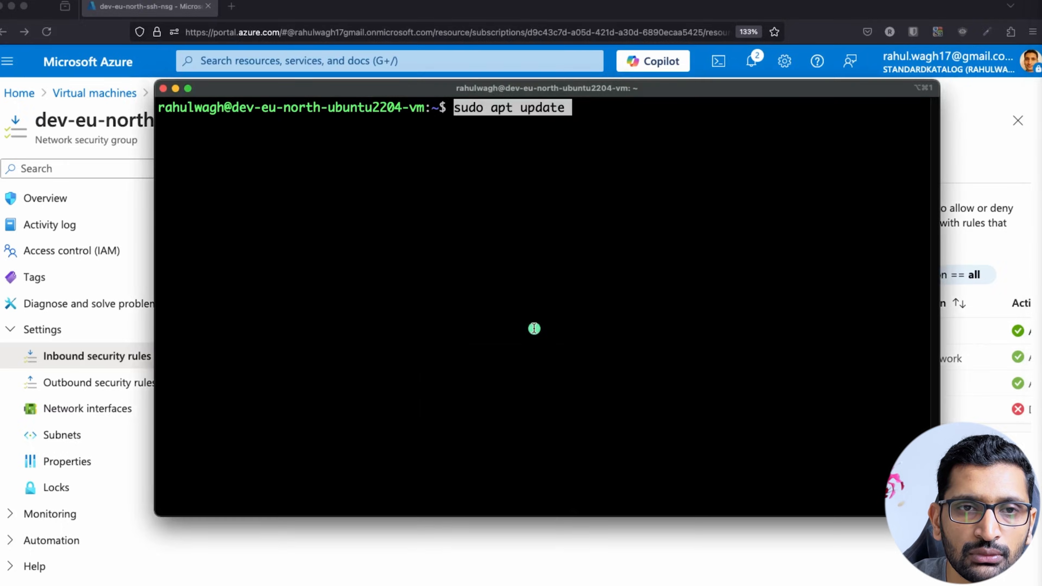
pyautogui.press('Return')
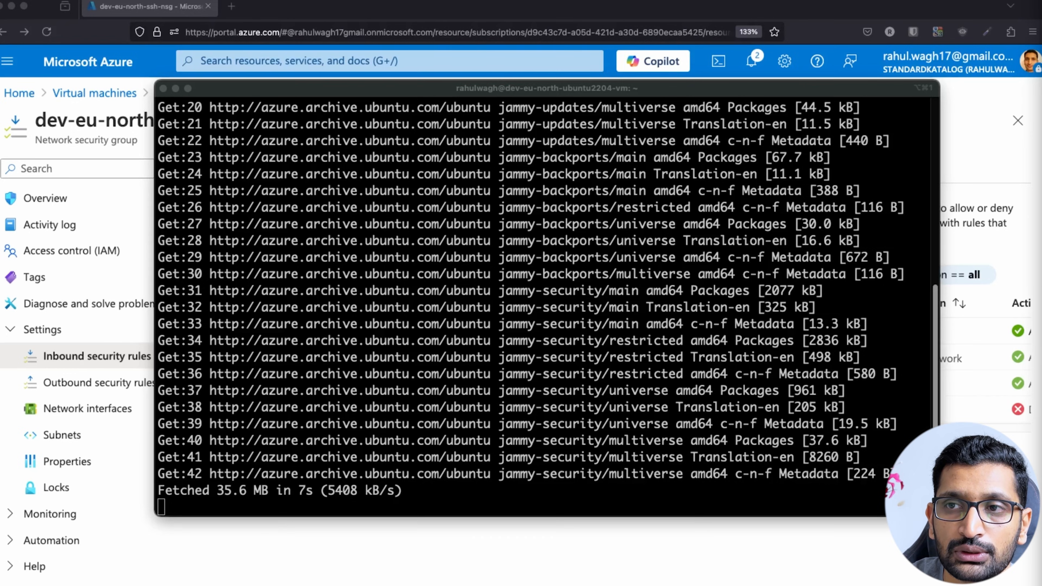
pyautogui.click(512, 435)
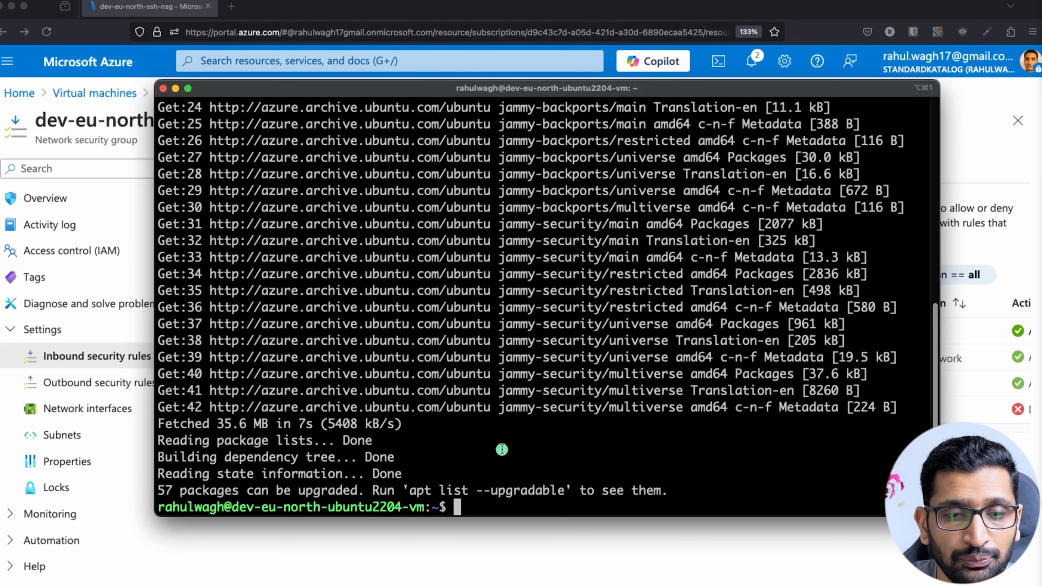
# Clear the terminal and install apache2 with sudo apt install apache2, confirming with Y.
pyautogui.write('clear')
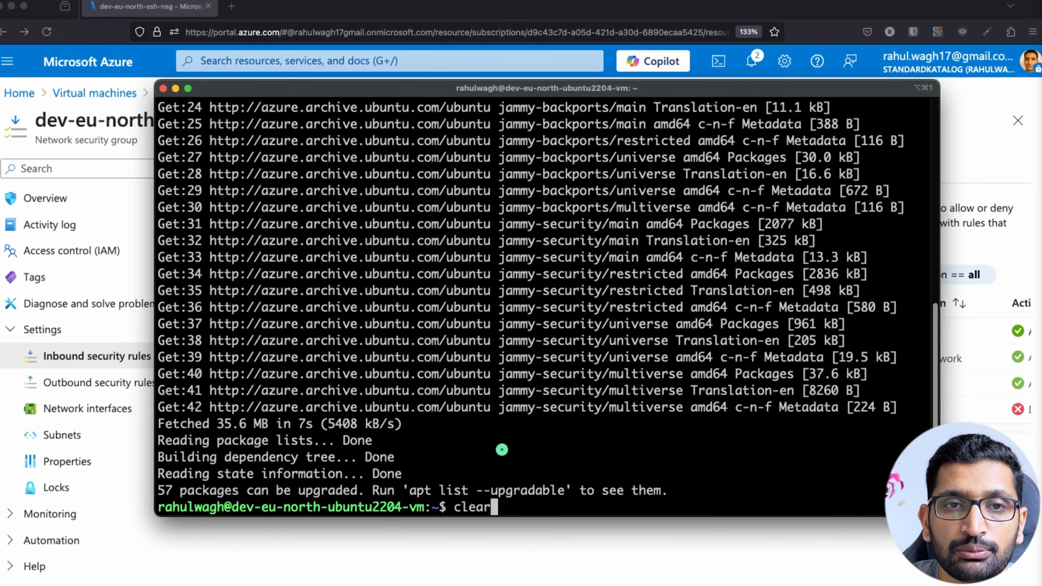
pyautogui.press('Return')
pyautogui.write('sudo apt install apache2')
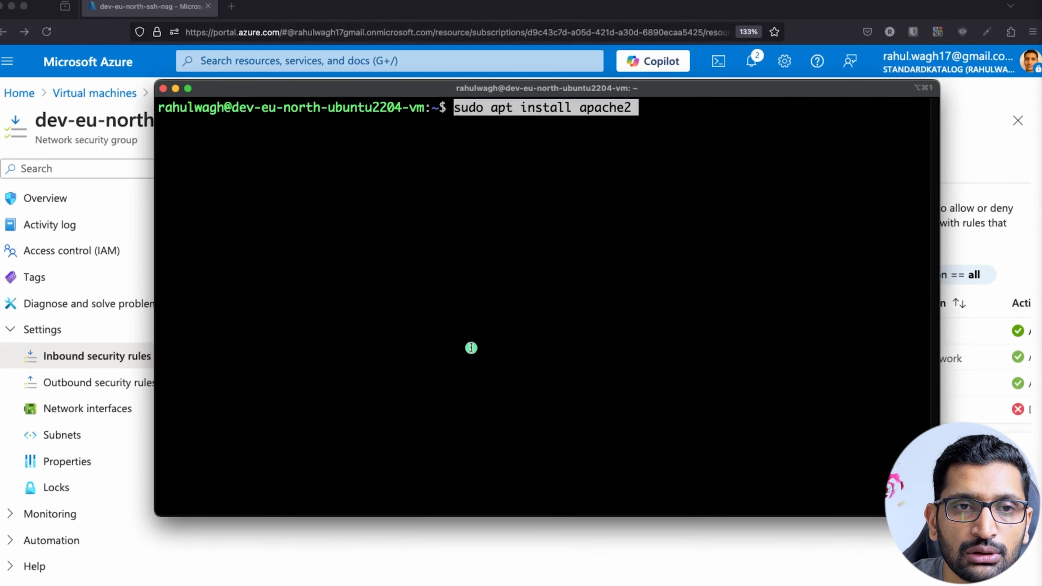
pyautogui.press('Right')
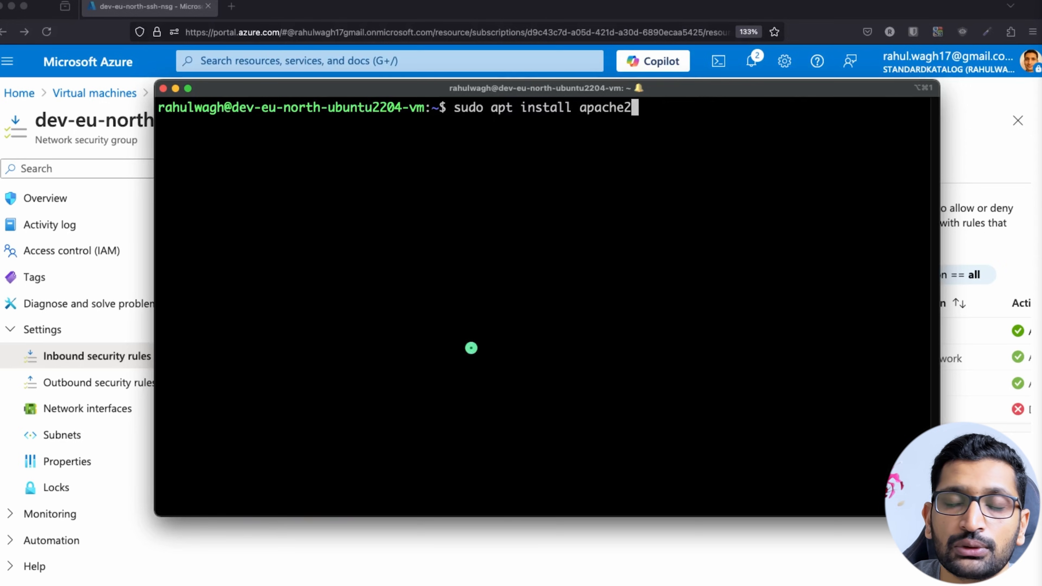
pyautogui.press('Return')
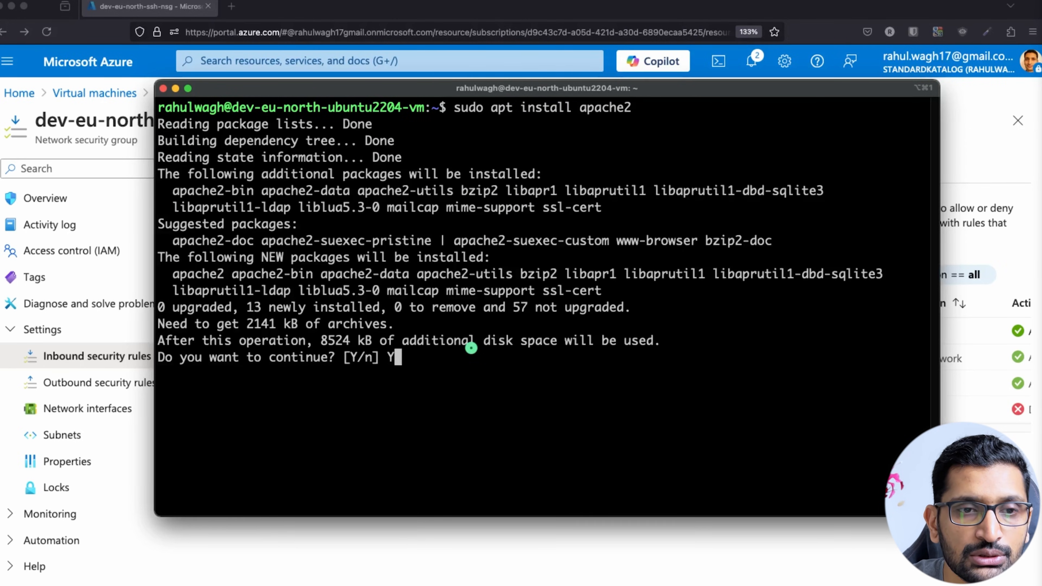
pyautogui.press('Return')
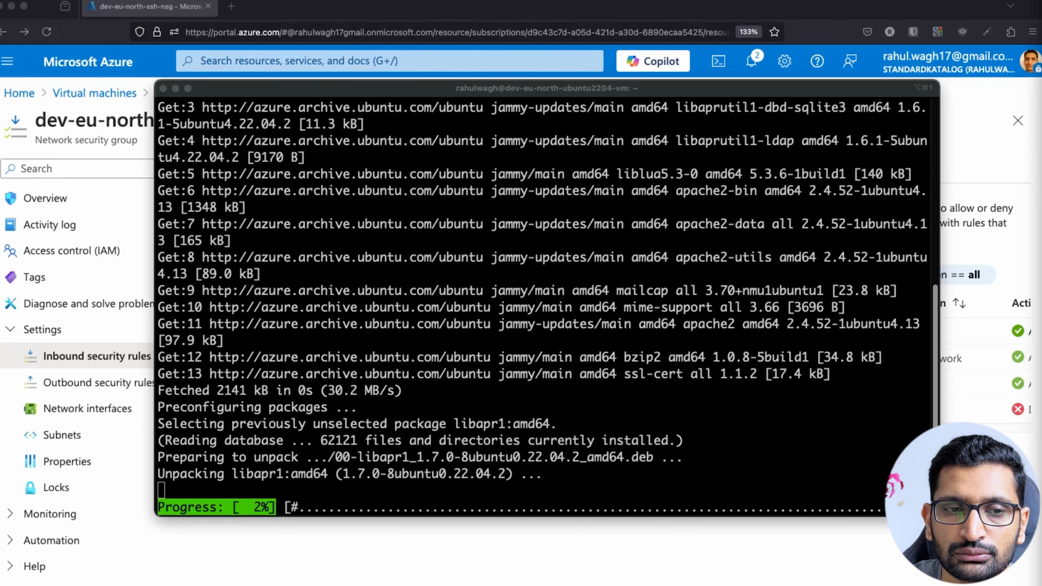
# After the apache2 installation finishes, clear the install output from the terminal.
pyautogui.click(795, 491)
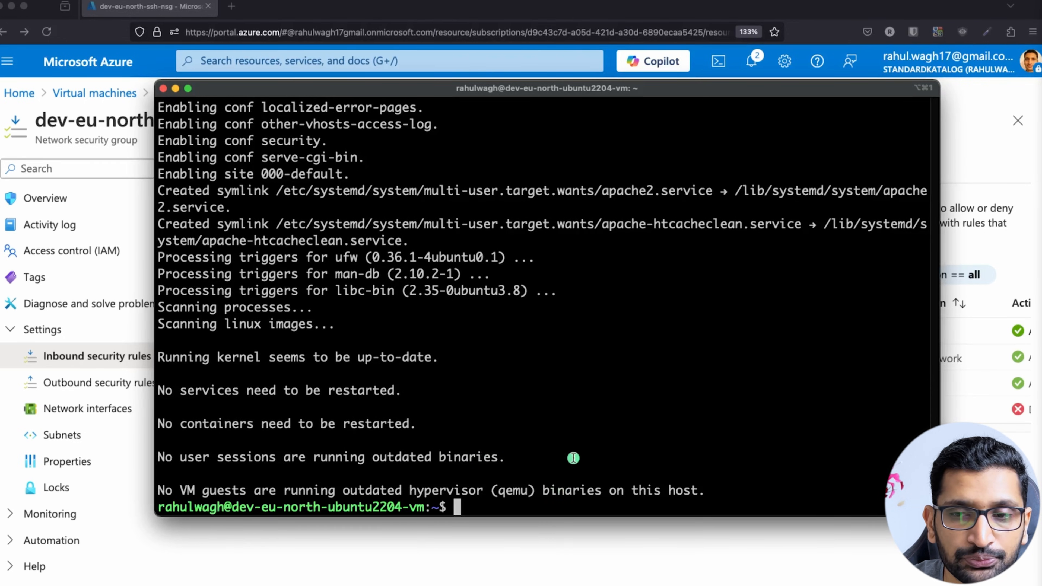
pyautogui.press('super+Tab')
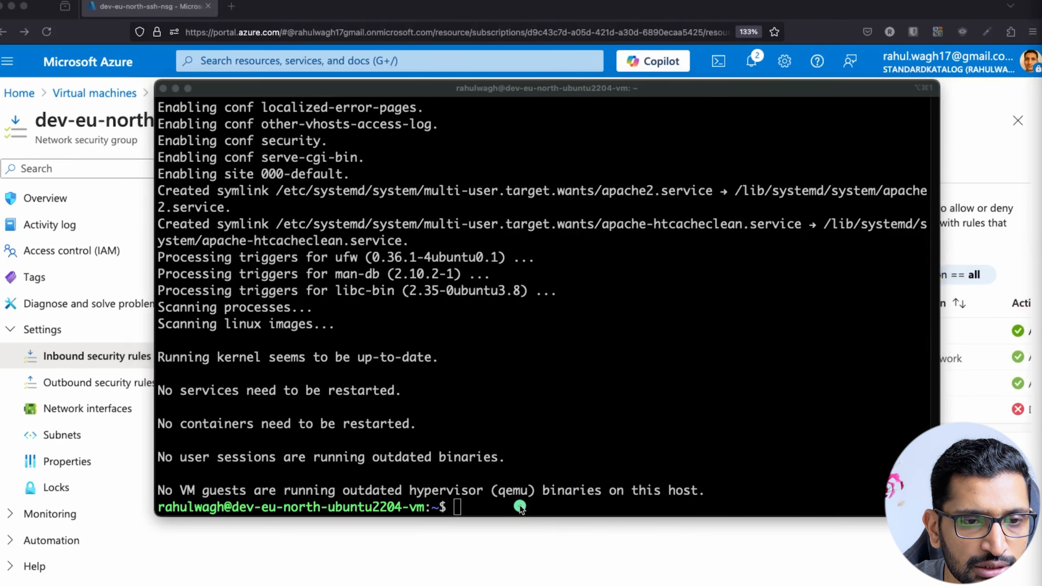
pyautogui.click(525, 478)
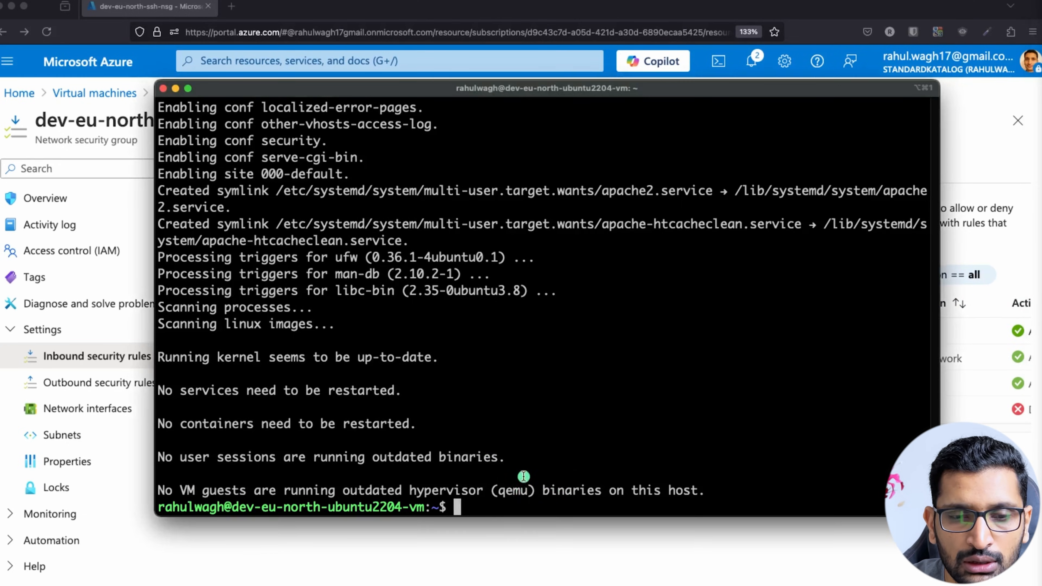
pyautogui.write('clear')
pyautogui.press('Return')
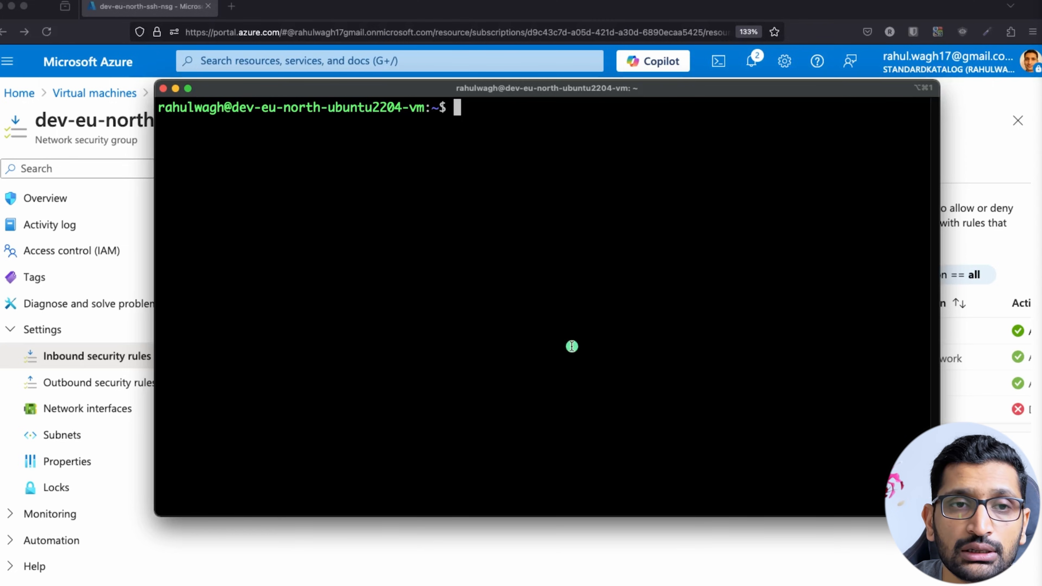
# Try restarting Apache with sudo systemctl restart apache, which fails: unit not found.
pyautogui.write('sudo systemctl restart apache')
pyautogui.press('Tab')
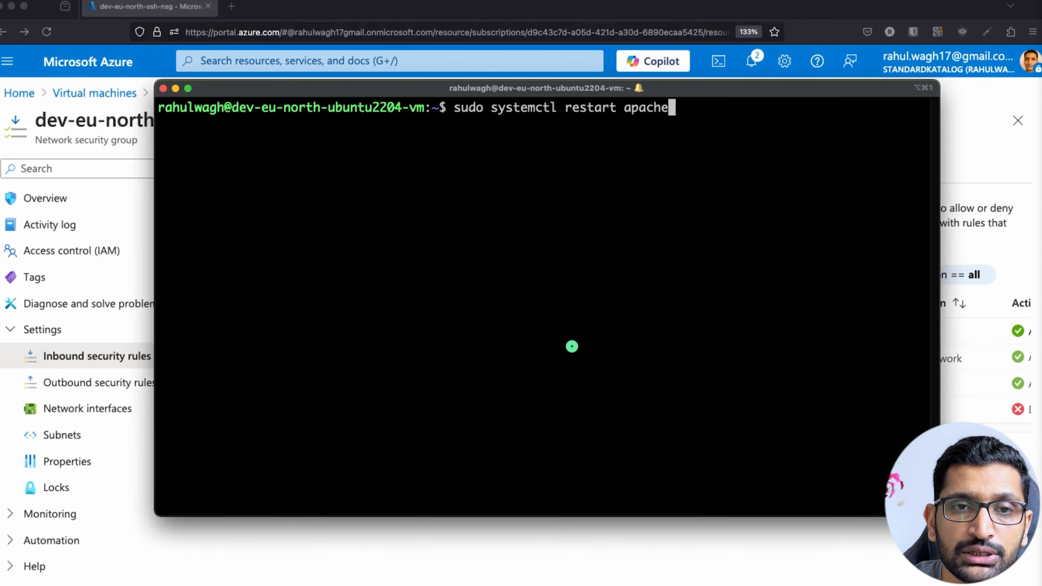
pyautogui.press('Return')
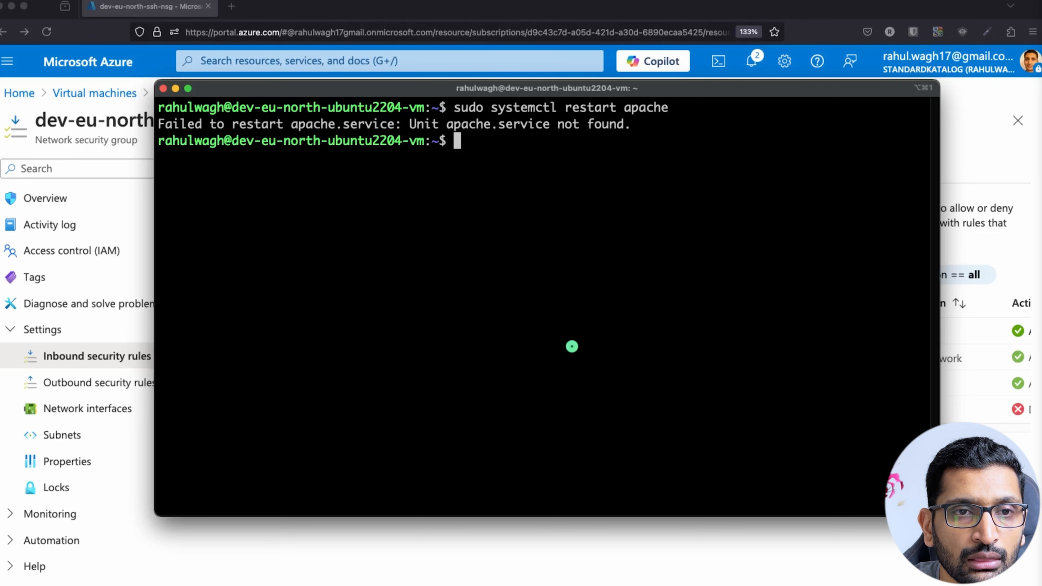
# Clear the terminal and enter curl localhost:80 at the prompt.
pyautogui.press('Return')
pyautogui.press('Return')
pyautogui.press('Return')
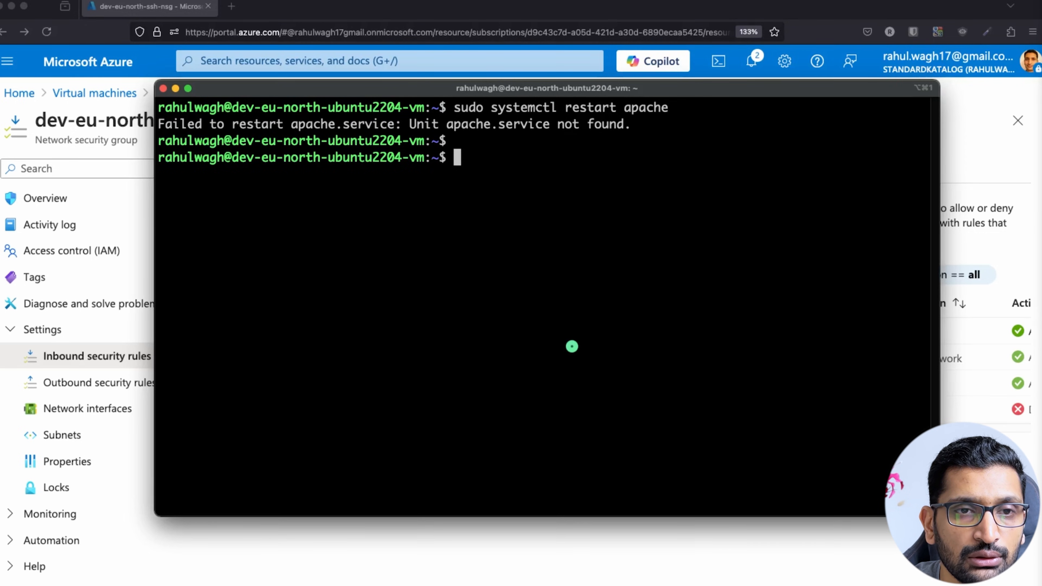
pyautogui.write('clear')
pyautogui.press('Return')
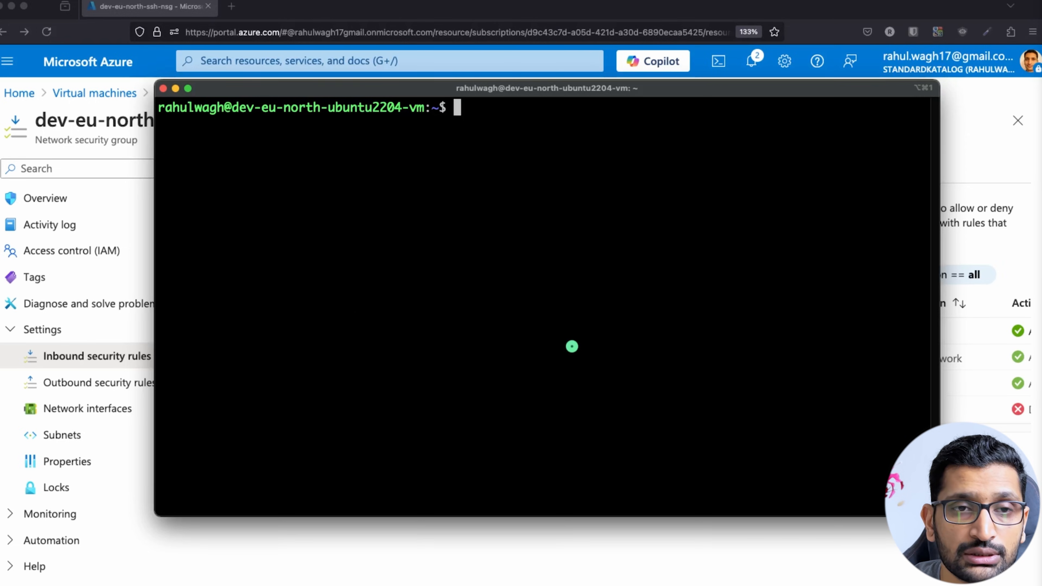
pyautogui.write('curl lo')
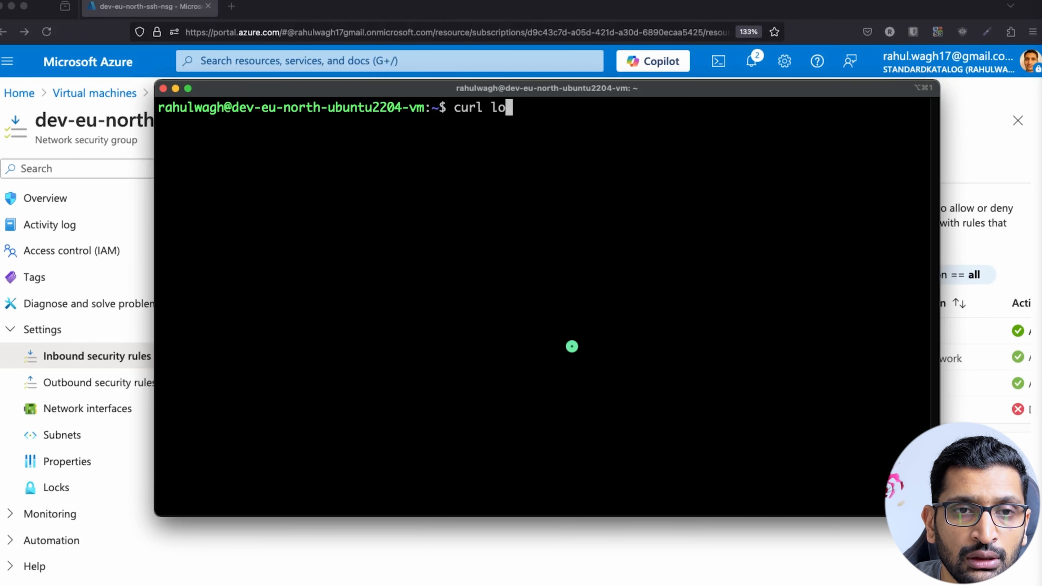
pyautogui.write('calhost:80')
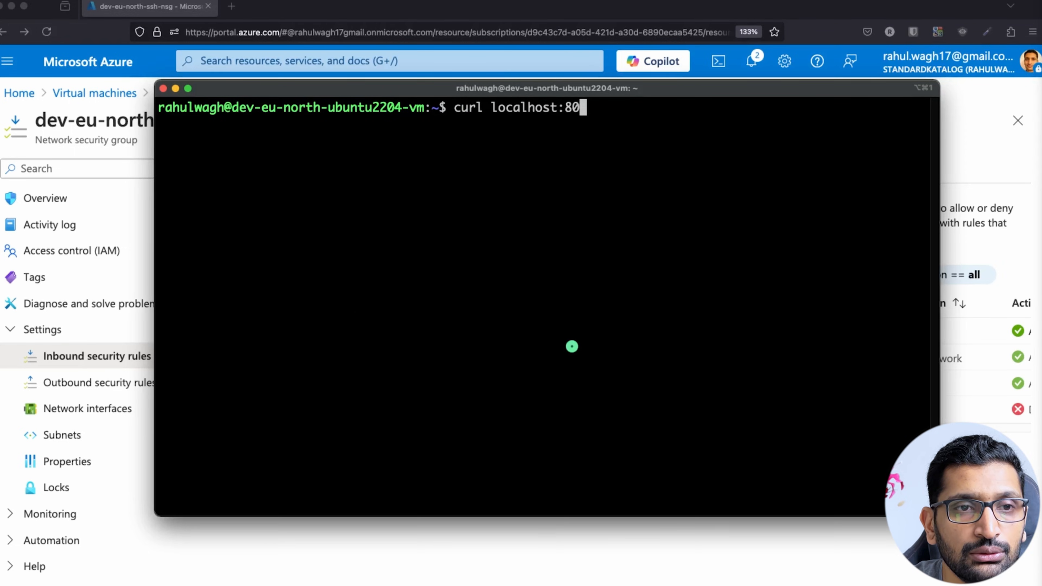
# Run curl localhost:80 and scroll up to the start of the returned HTML.
pyautogui.press('Return')
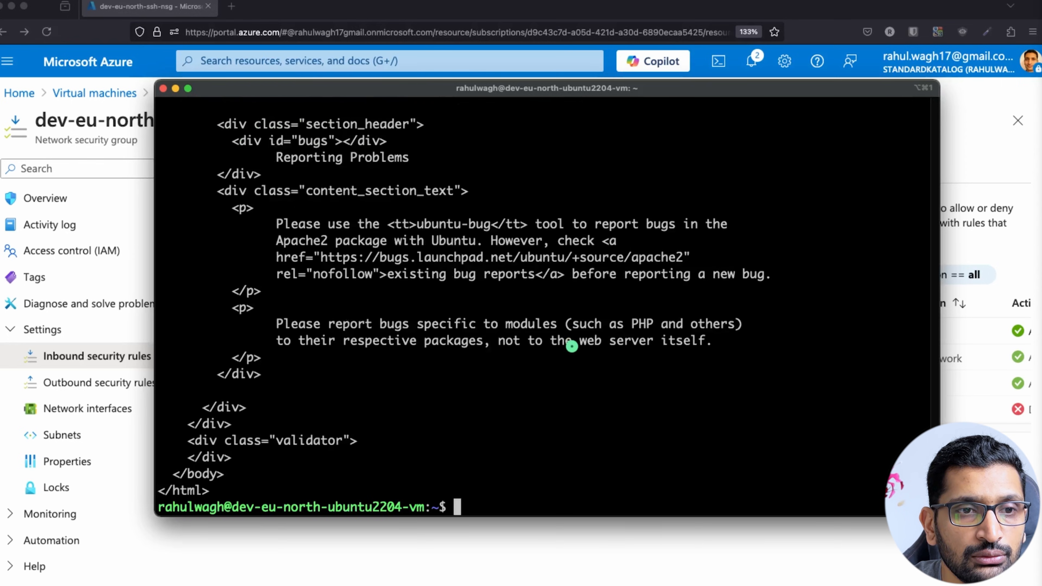
pyautogui.scroll(20, 572, 345)
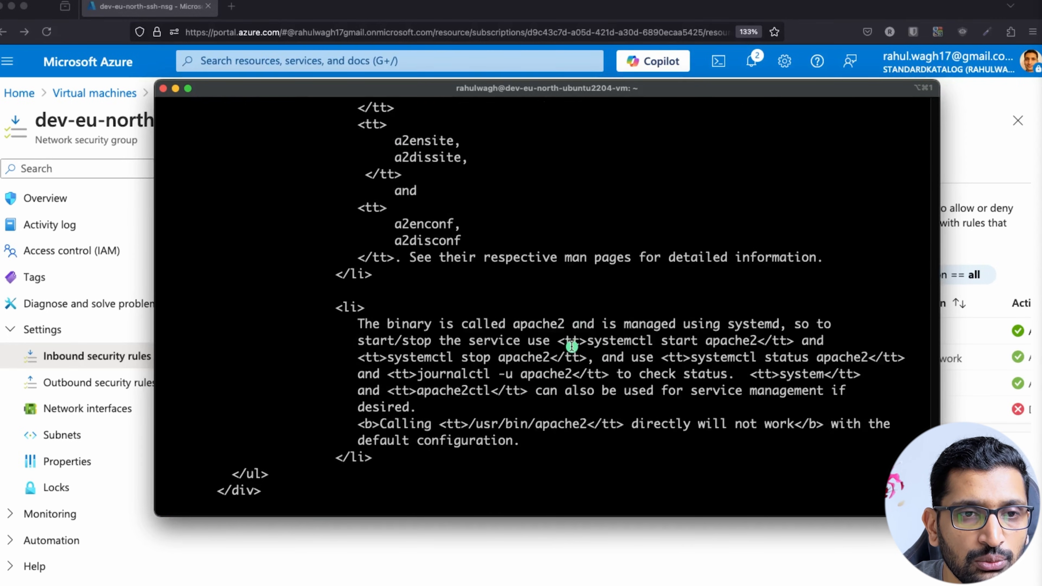
pyautogui.scroll(20, 572, 346)
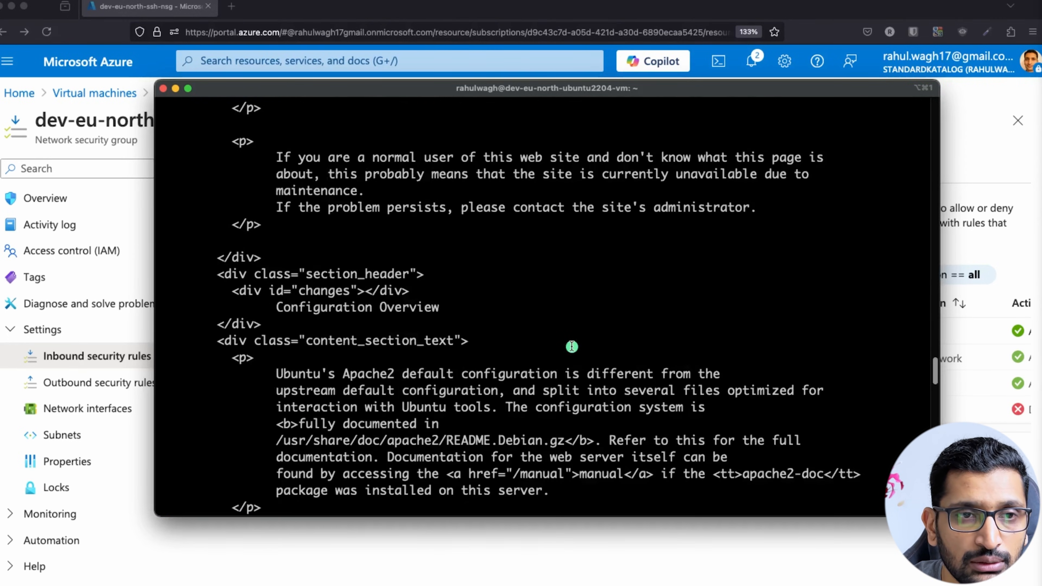
pyautogui.scroll(15, 571, 346)
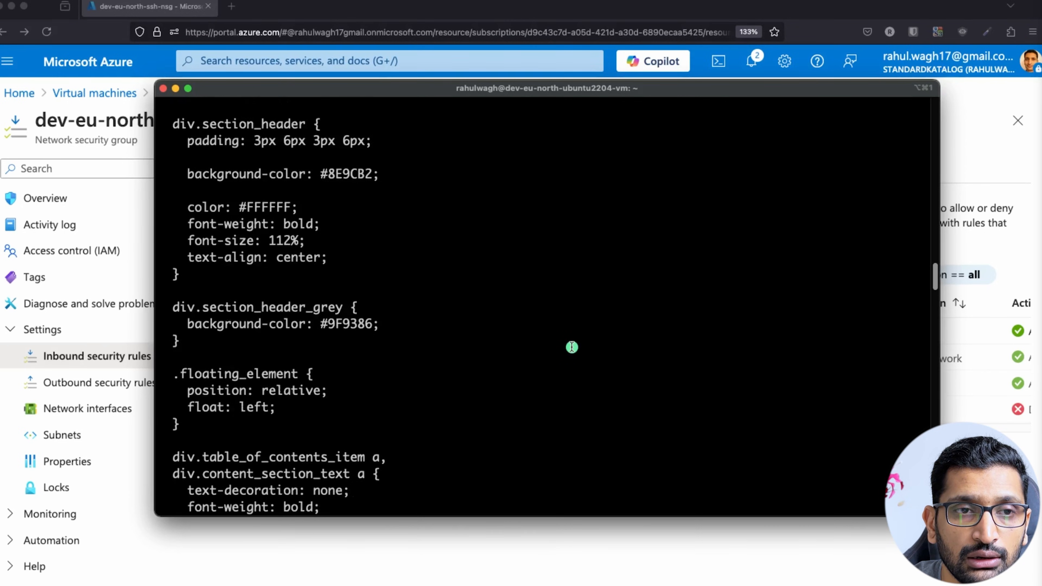
pyautogui.scroll(20, 572, 346)
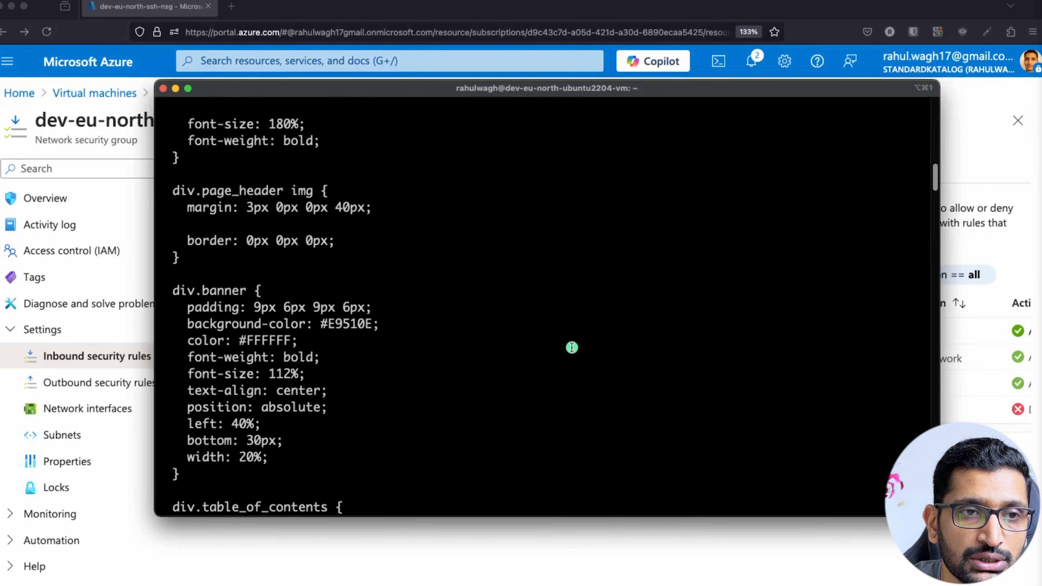
pyautogui.scroll(20, 571, 349)
pyautogui.scroll(-3, 571, 349)
pyautogui.scroll(3, 570, 351)
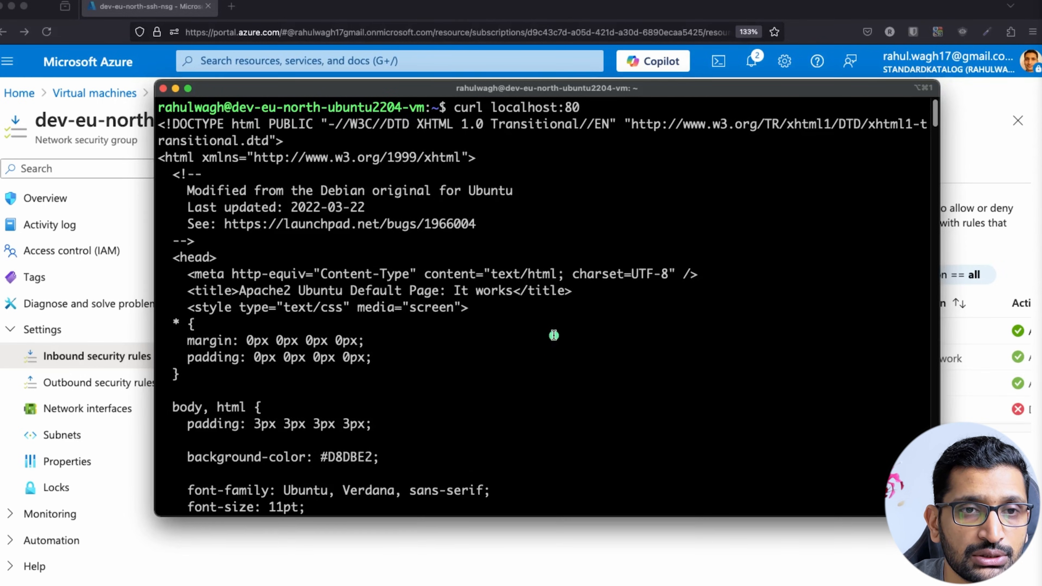
# Highlight the Apache2 Ubuntu Default Page HTML from DOCTYPE through the head section.
pyautogui.moveTo(159, 122); pyautogui.dragTo(384, 491)
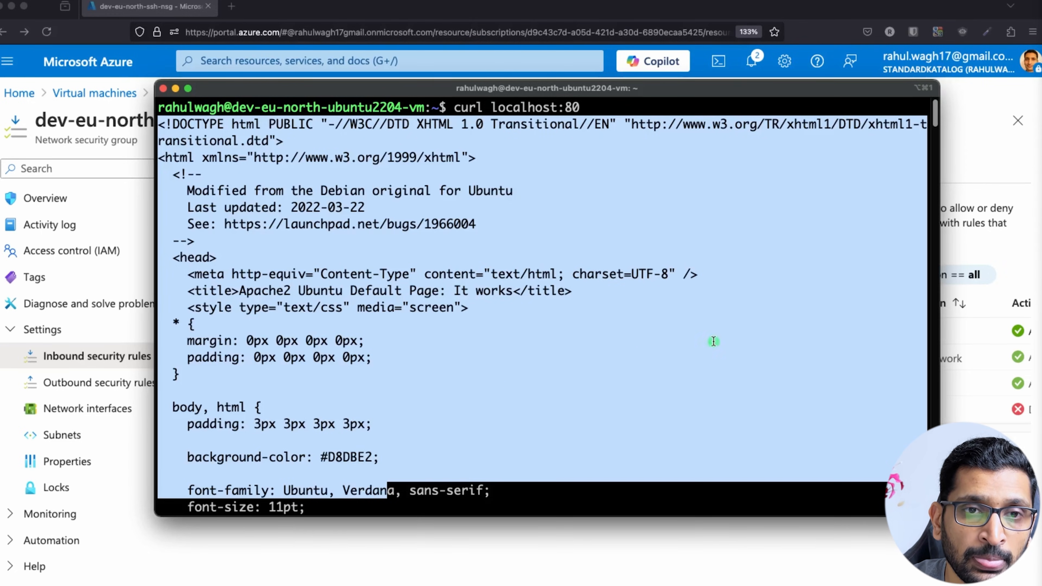
pyautogui.click(589, 112)
pyautogui.moveTo(590, 112); pyautogui.dragTo(291, 108)
pyautogui.click(446, 160)
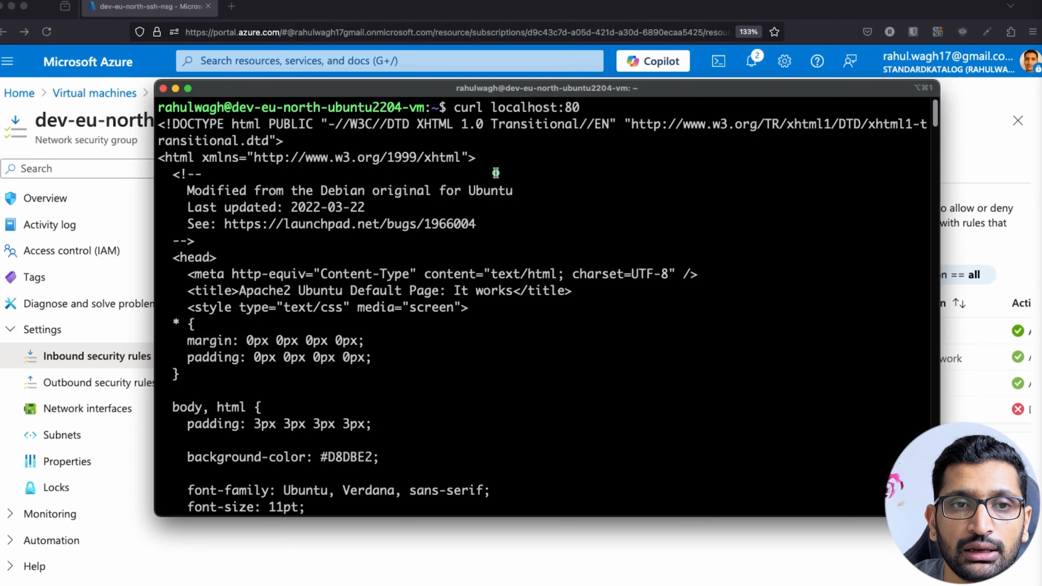
pyautogui.moveTo(165, 124); pyautogui.dragTo(438, 463)
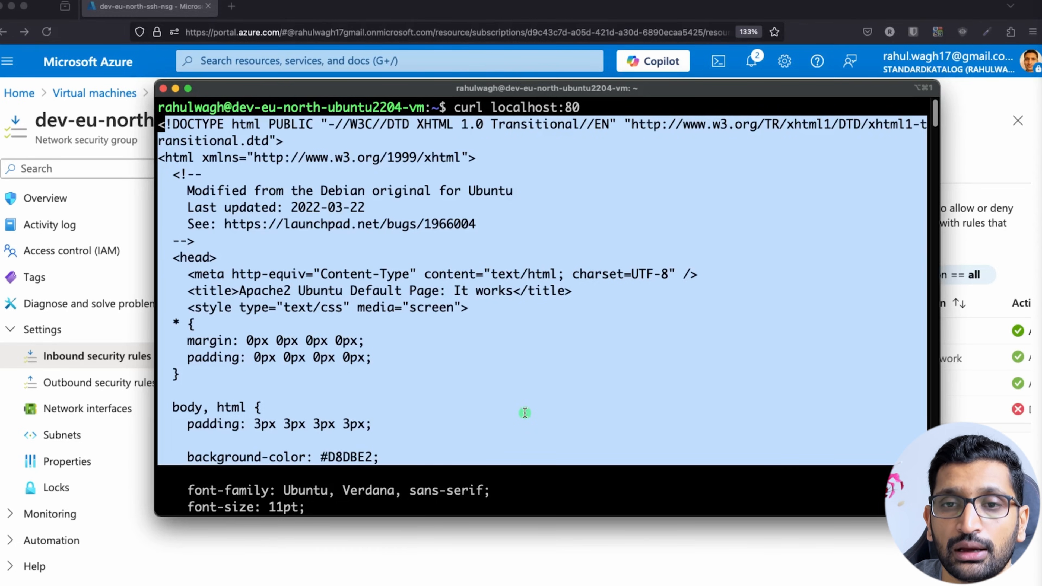
# Open the VM's overview in another tab, copy public IP 13.94.107.174, and start a new tab.
pyautogui.click(675, 561)
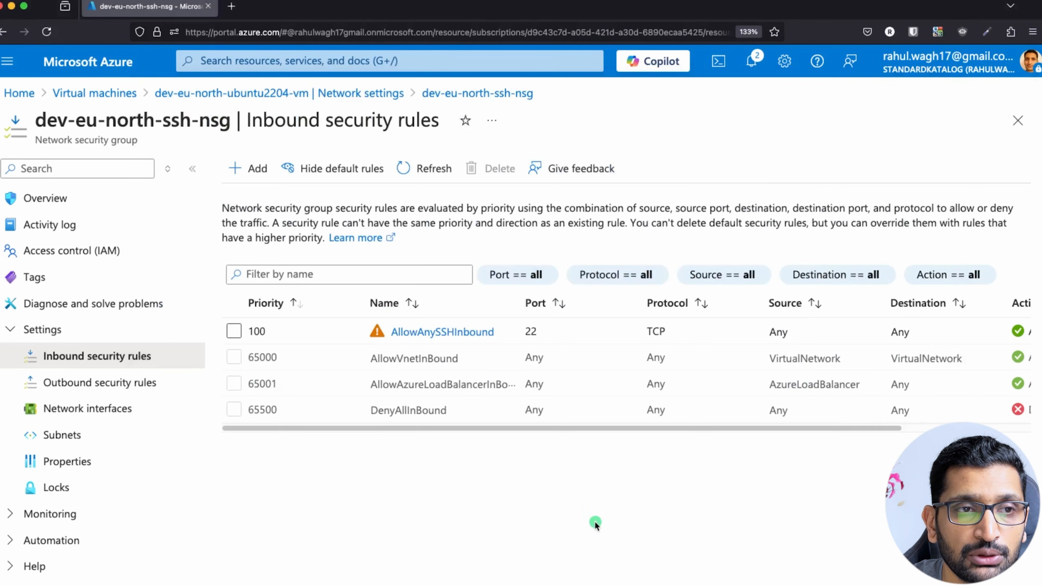
pyautogui.keyDown('super'); pyautogui.click(201, 93); pyautogui.keyUp('super')
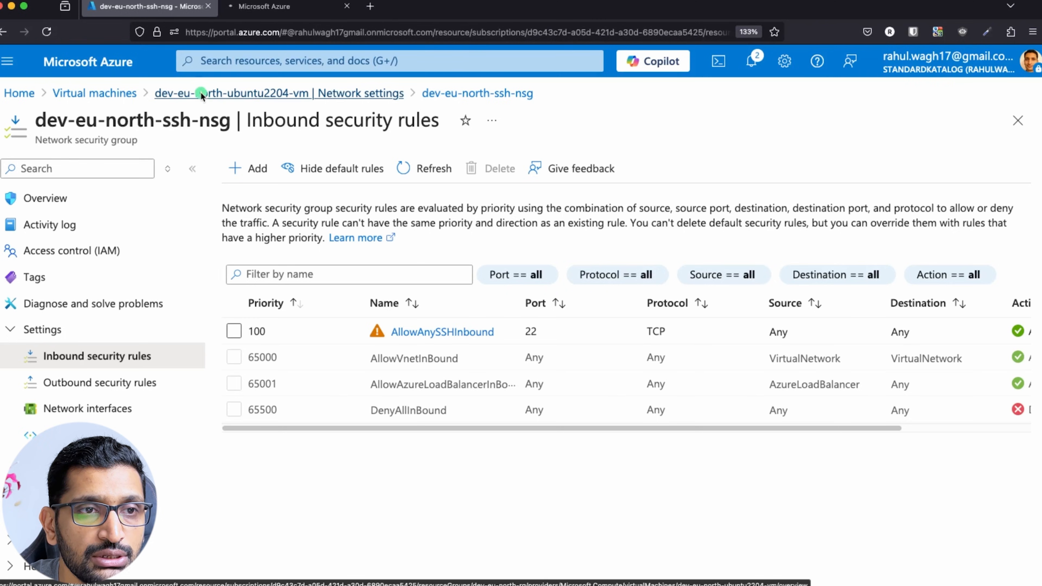
pyautogui.click(263, 6)
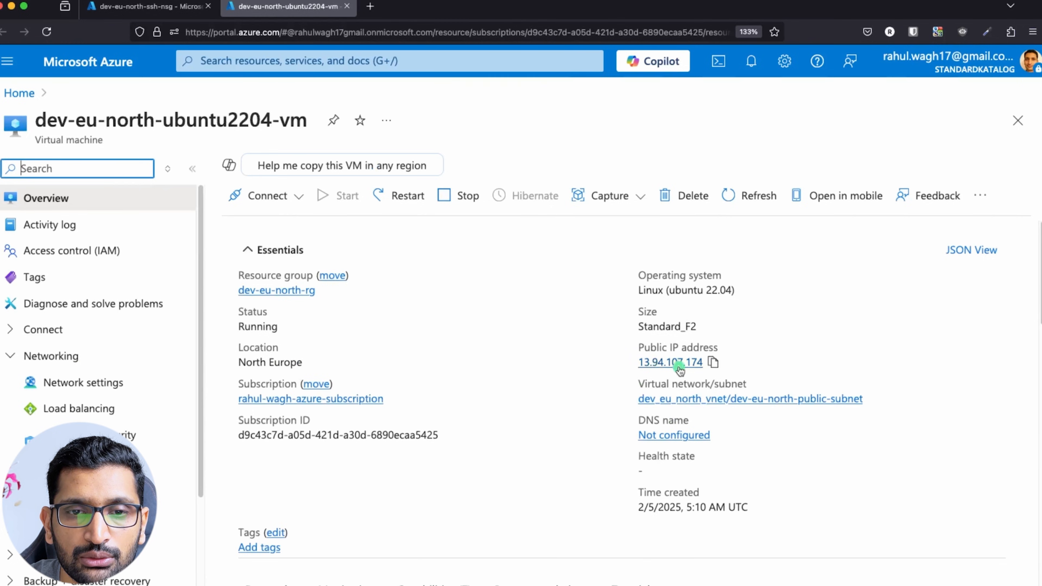
pyautogui.click(714, 363)
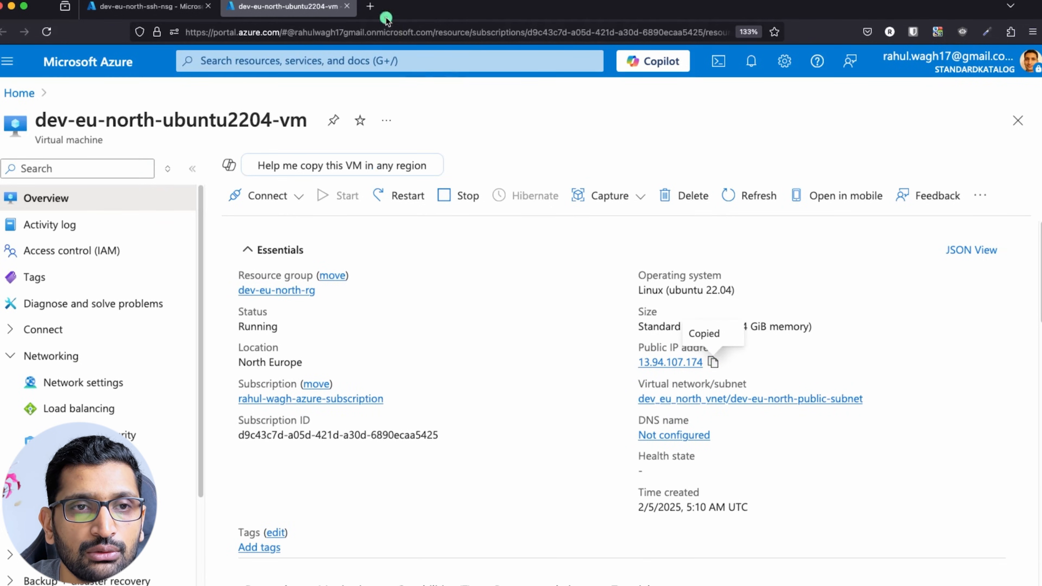
pyautogui.click(370, 7)
# Load 13.94.107.174:80 in the new tab and confirm the connection times out.
pyautogui.press('super+v')
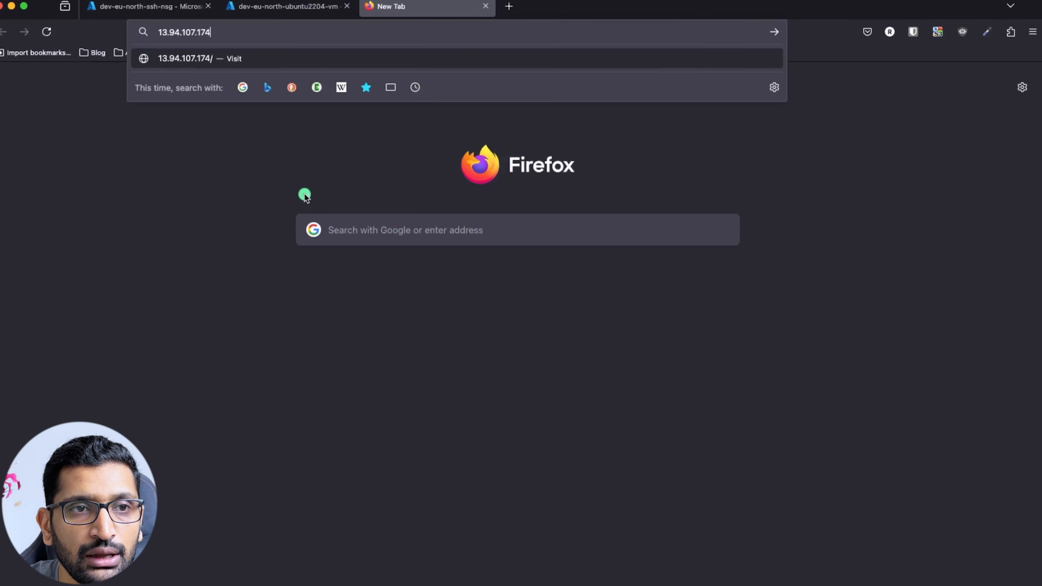
pyautogui.write(':80')
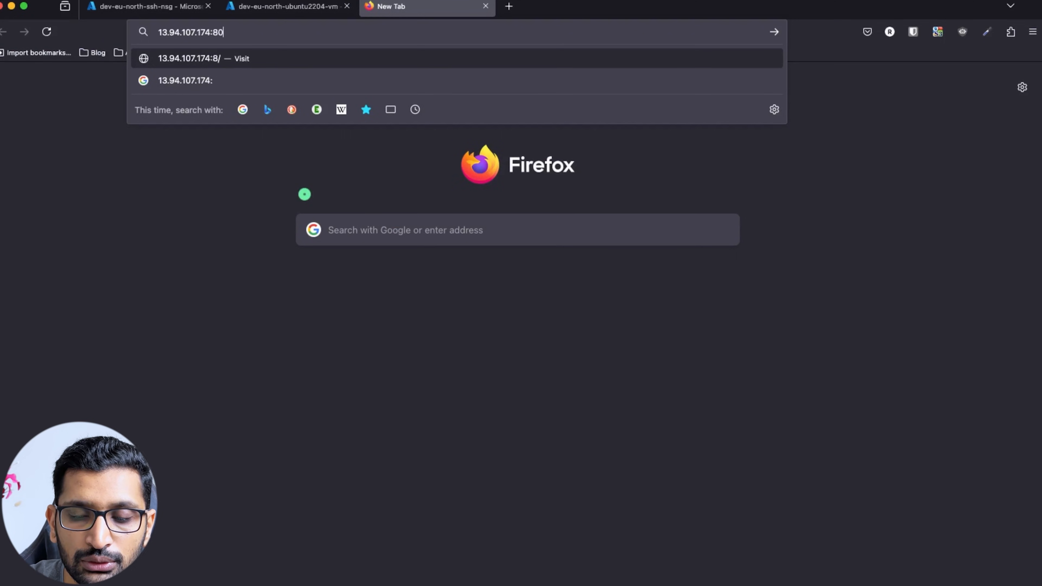
pyautogui.press('Return')
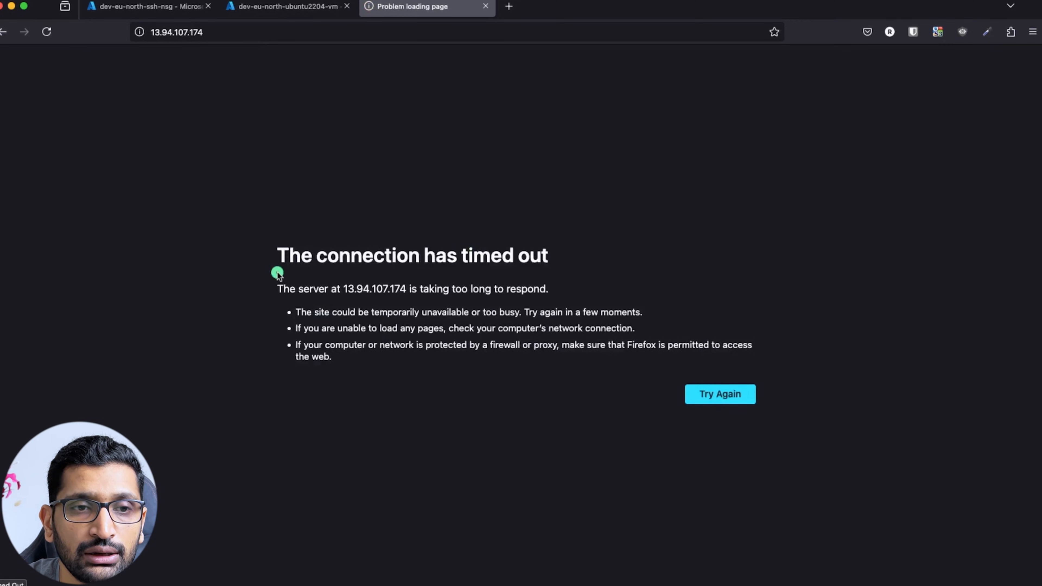
pyautogui.moveTo(272, 246); pyautogui.dragTo(611, 347)
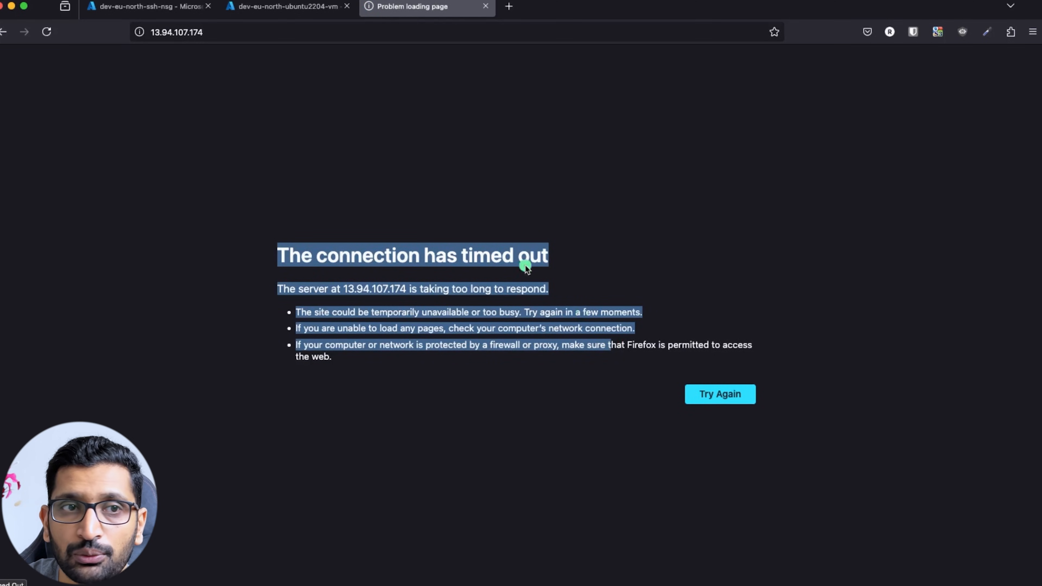
# Check the VM and security group inbound rules tabs, then return to the timed-out page.
pyautogui.click(264, 6)
pyautogui.click(158, 6)
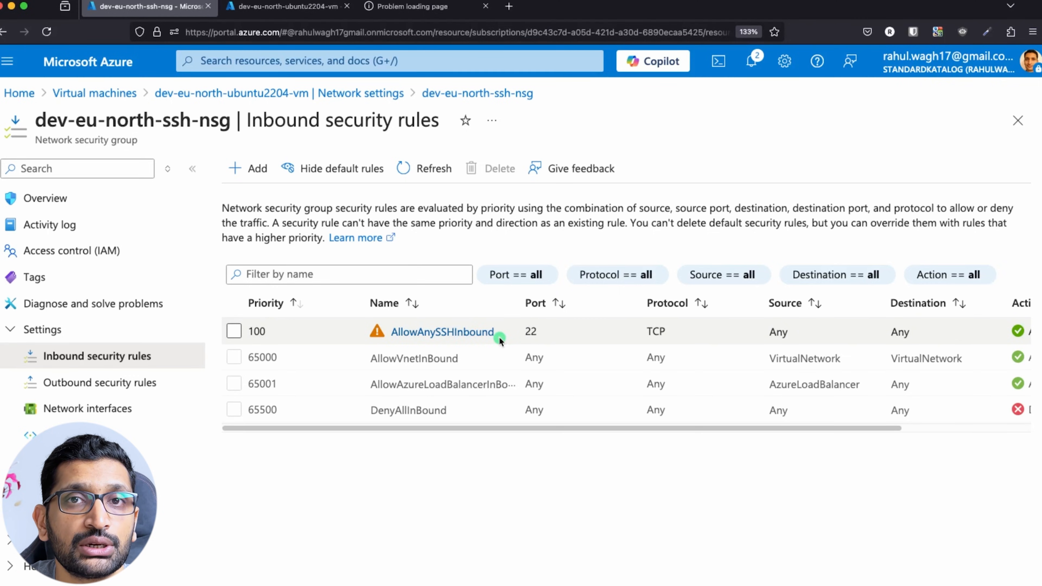
pyautogui.click(412, 6)
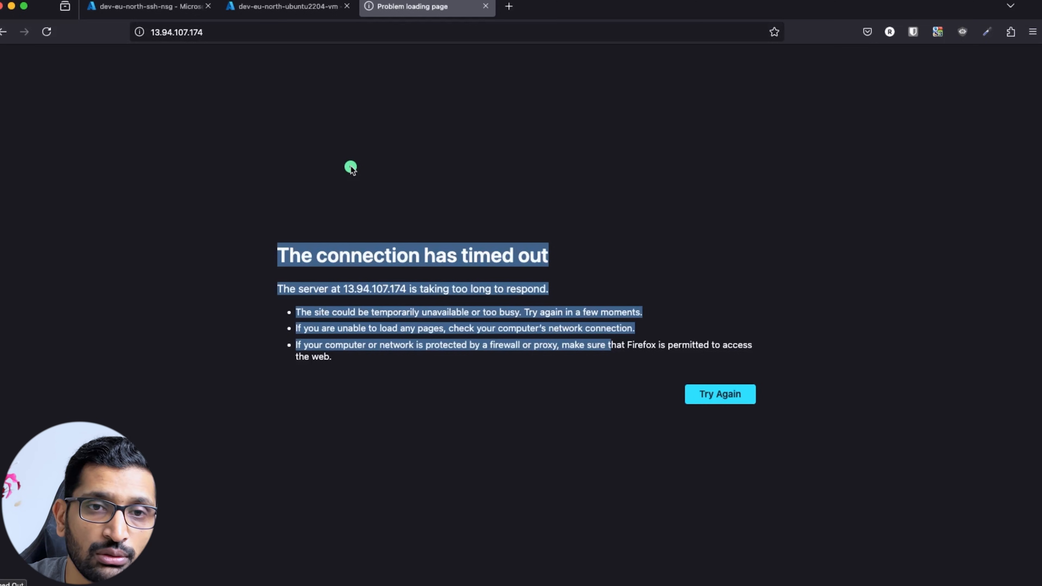
pyautogui.press('super+Tab')
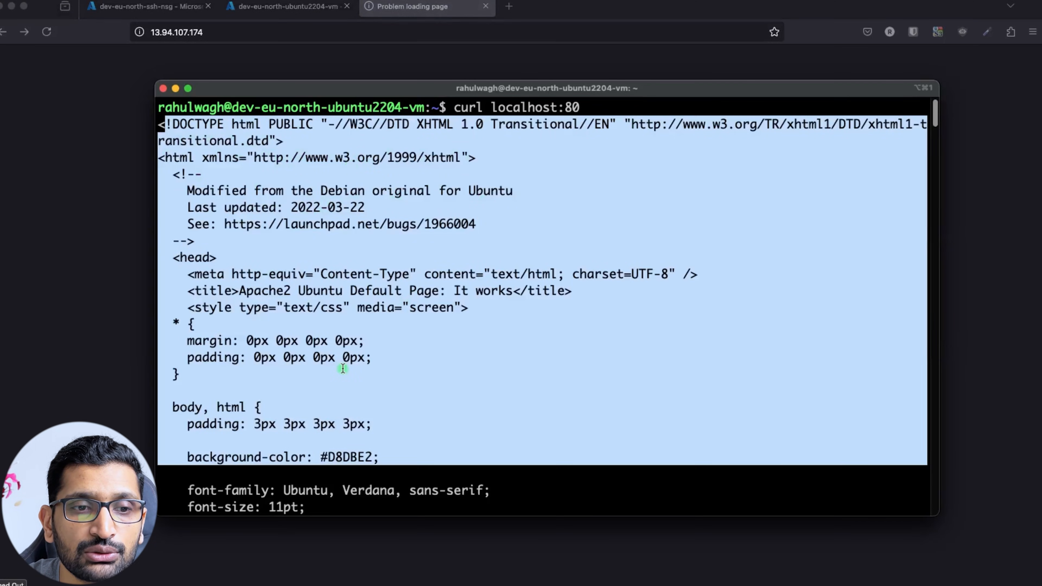
# Review the Apache HTML body in the terminal, then return to dev-eu-north-ssh-nsg inbound rules.
pyautogui.scroll(-5, 352, 364)
pyautogui.scroll(-10, 352, 363)
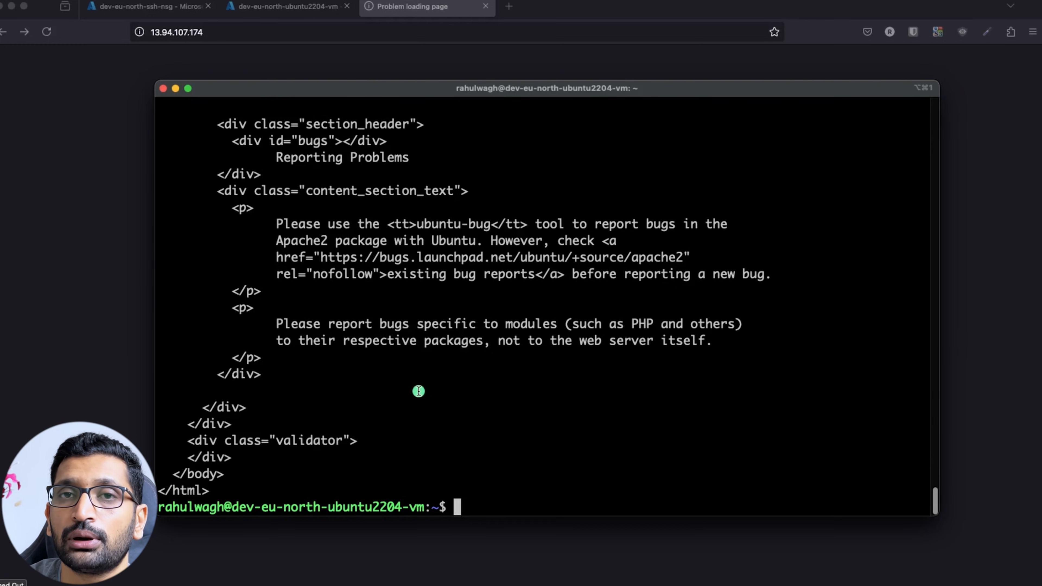
pyautogui.moveTo(443, 390); pyautogui.dragTo(262, 182)
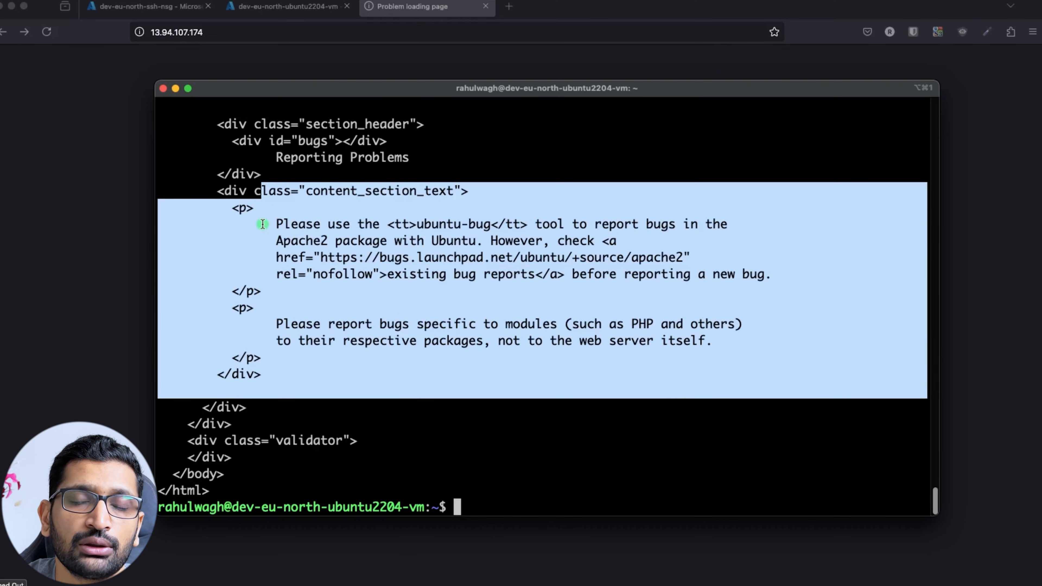
pyautogui.click(164, 9)
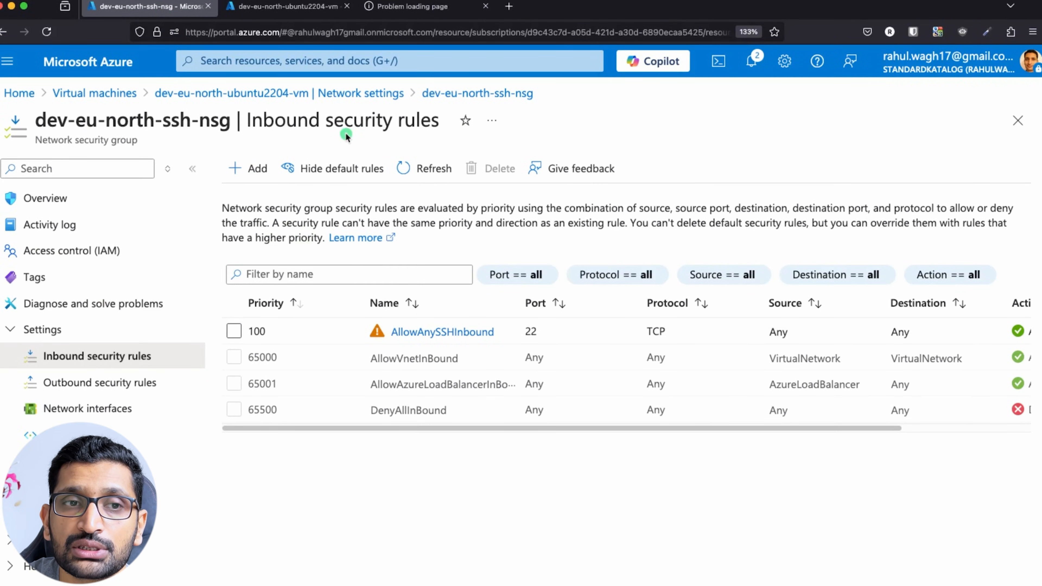
# Add inbound rule AllowAnyHTTPInbound with service HTTP, TCP port 80, priority 110.
pyautogui.click(244, 169)
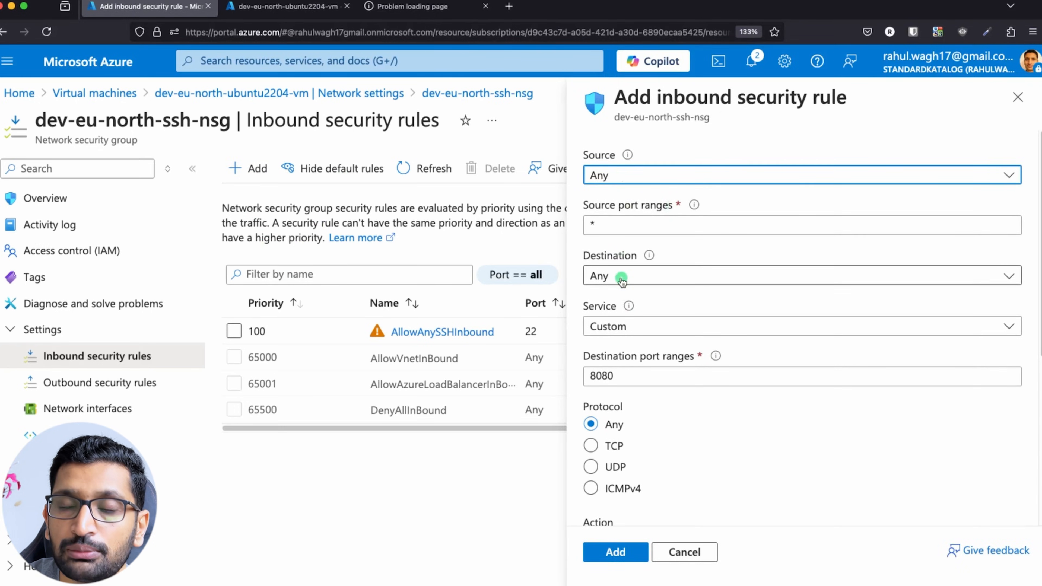
pyautogui.click(662, 327)
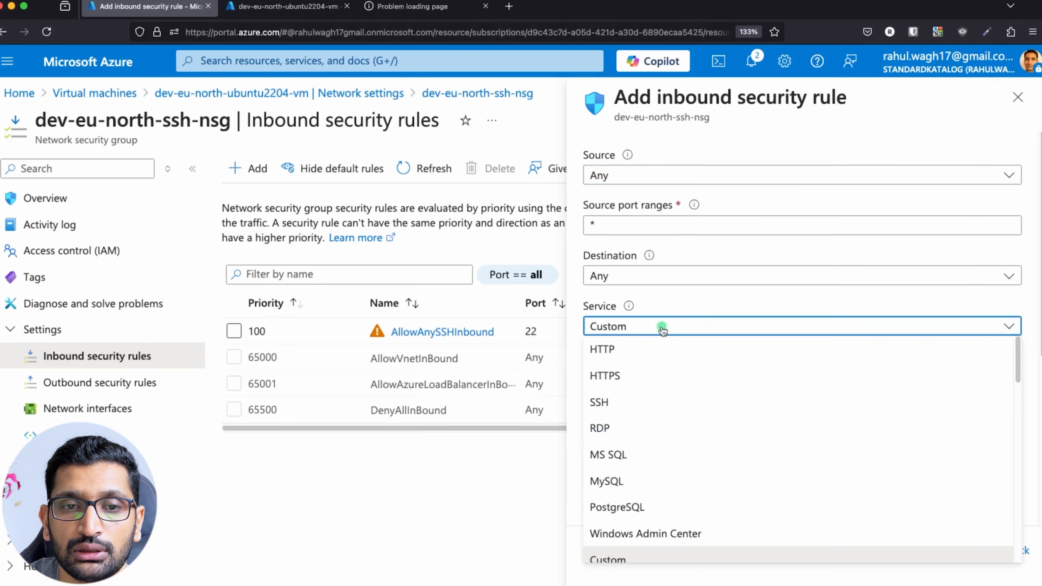
pyautogui.click(629, 357)
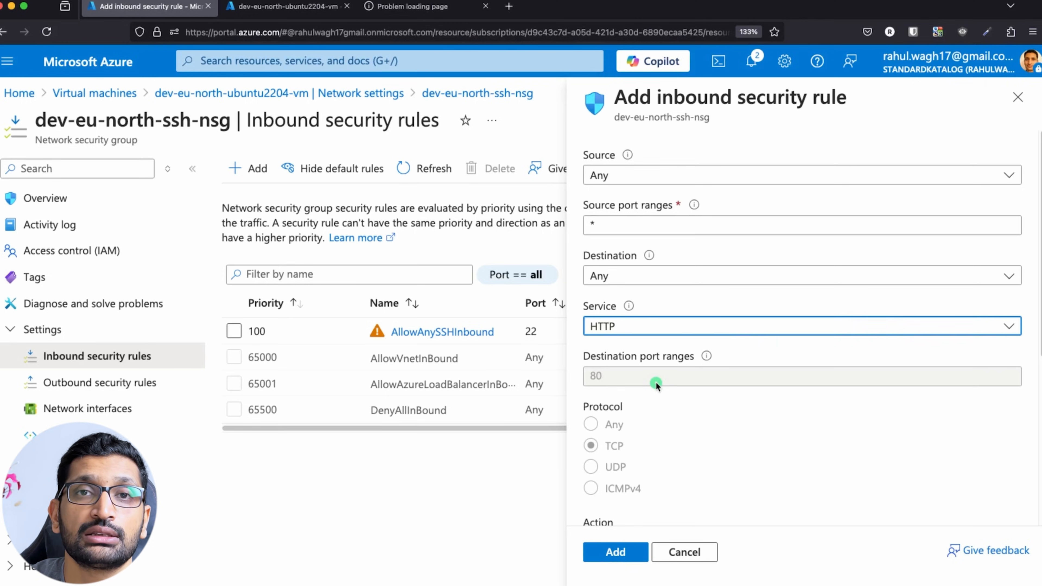
pyautogui.click(688, 330)
pyautogui.scroll(-2, 659, 462)
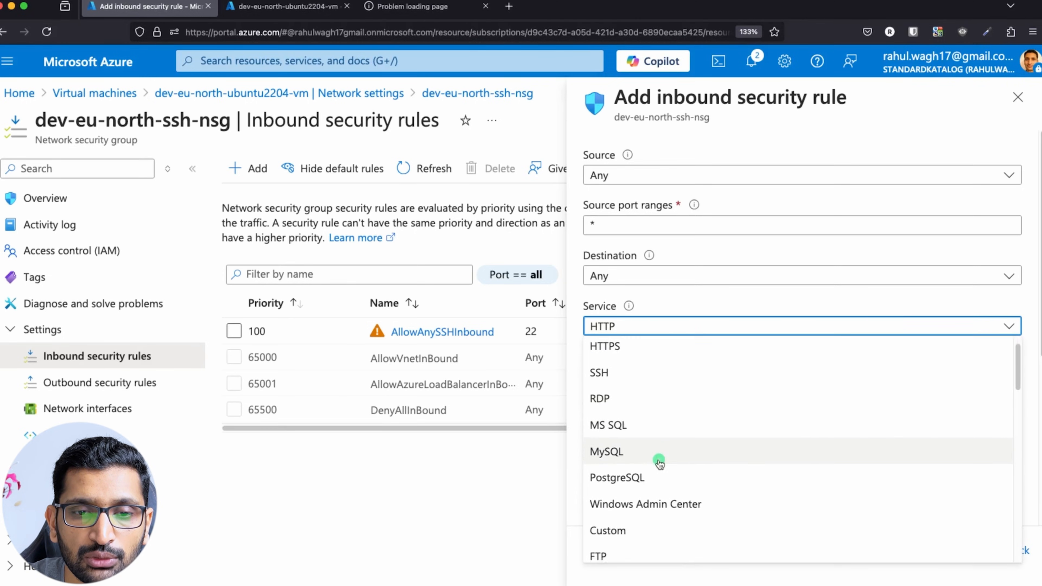
pyautogui.click(610, 516)
pyautogui.moveTo(600, 370); pyautogui.dragTo(576, 376)
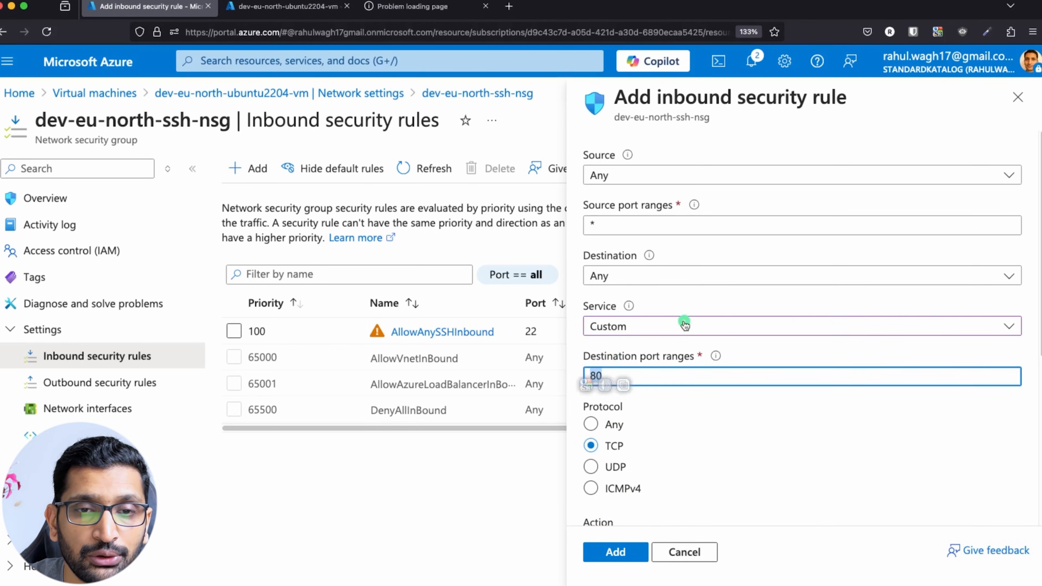
pyautogui.click(684, 324)
pyautogui.click(624, 350)
pyautogui.scroll(-5, 747, 458)
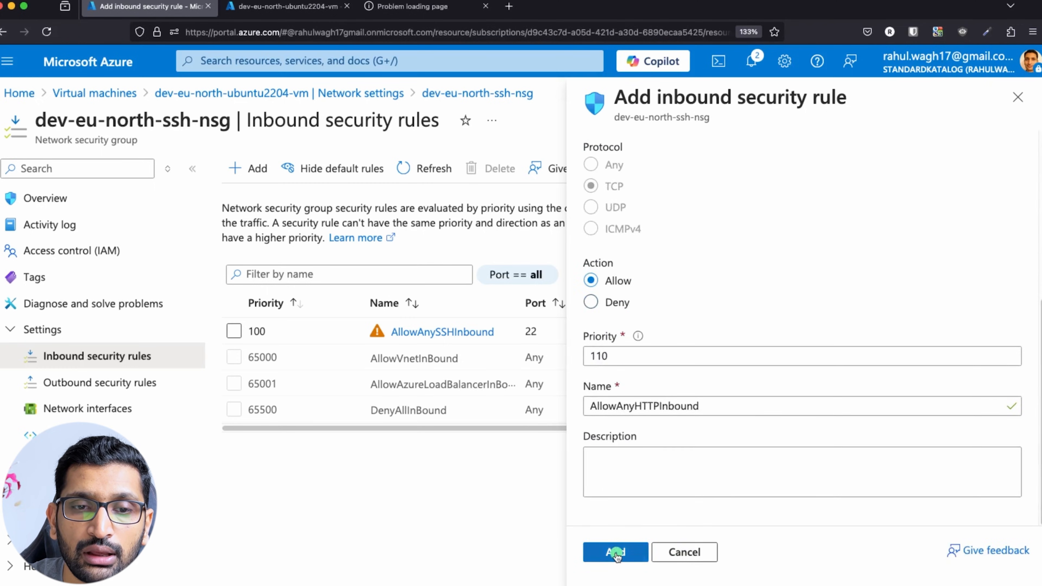
pyautogui.click(616, 553)
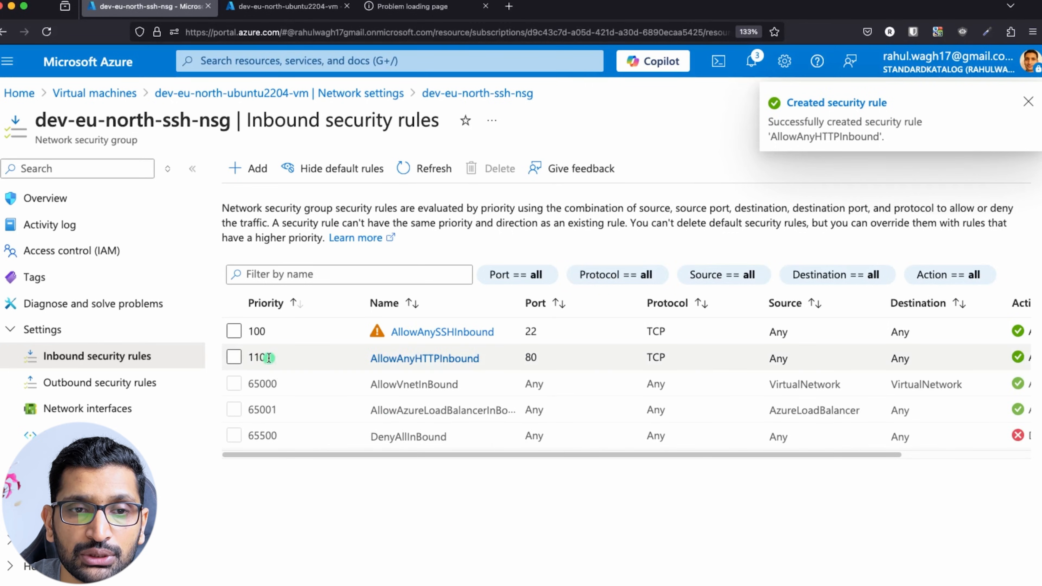
pyautogui.doubleClick(533, 358)
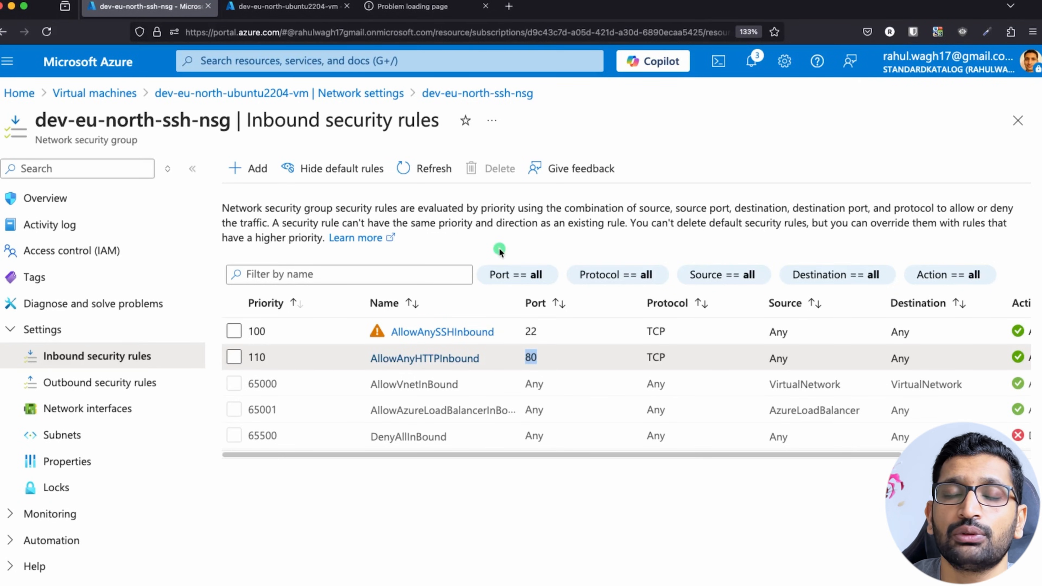
# Reload 13.94.107.174:80 and confirm the Apache2 Ubuntu Default Page 'It works!' appears.
pyautogui.click(419, 8)
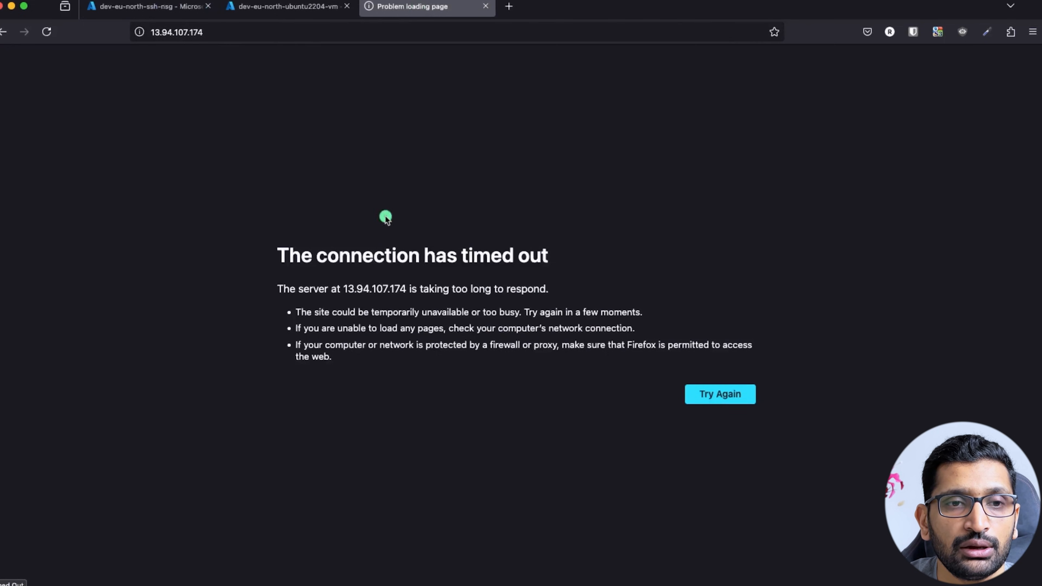
pyautogui.moveTo(252, 250); pyautogui.dragTo(500, 365)
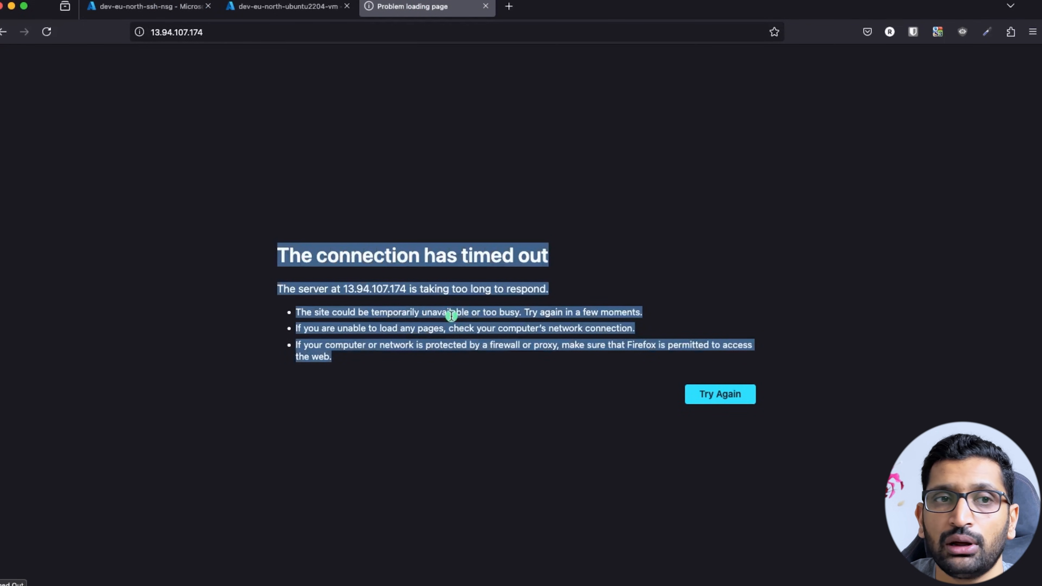
pyautogui.click(246, 32)
pyautogui.click(260, 37)
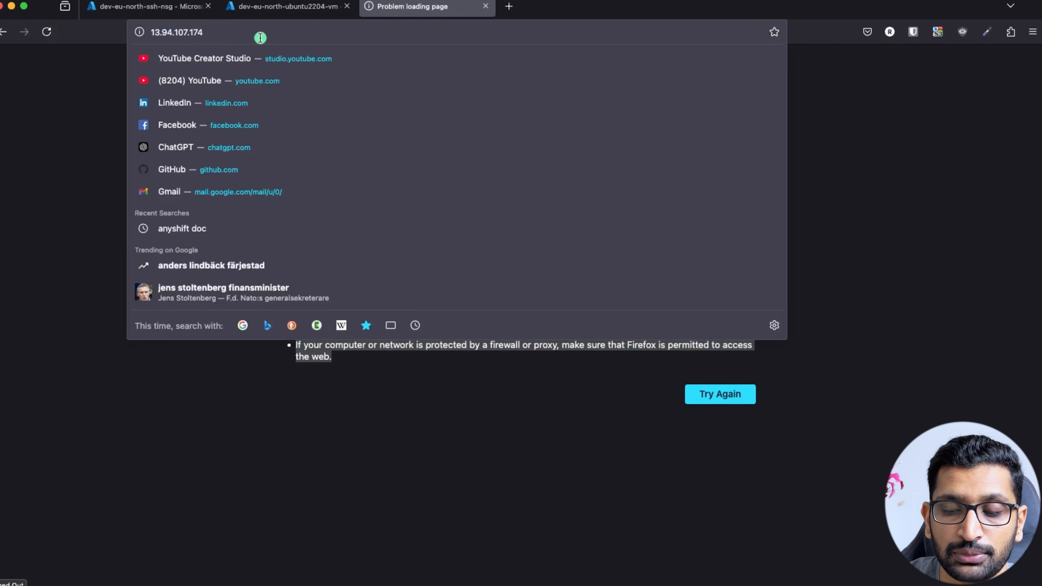
pyautogui.write(':80')
pyautogui.press('Return')
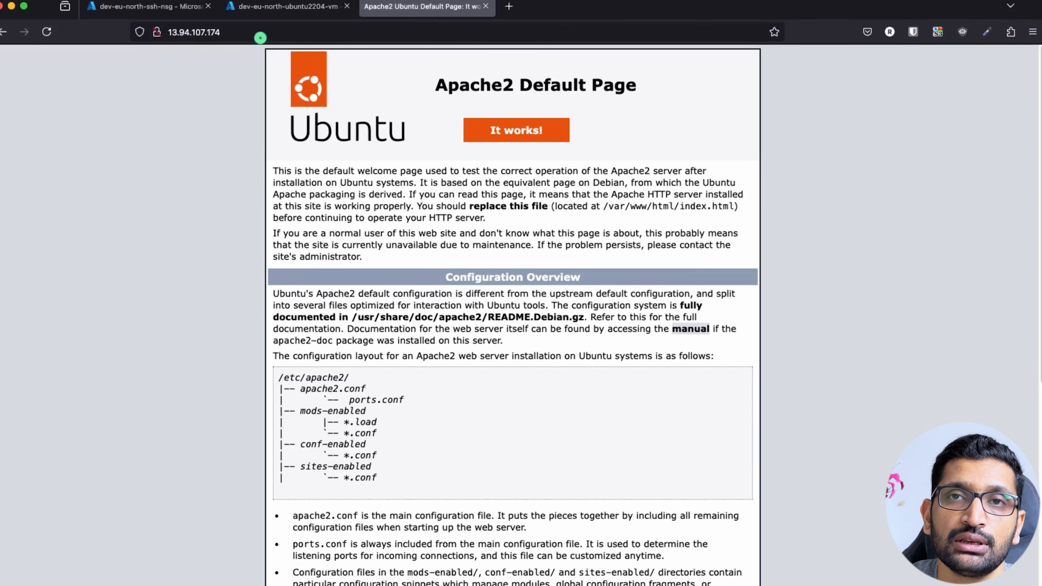
pyautogui.scroll(-6, 511, 252)
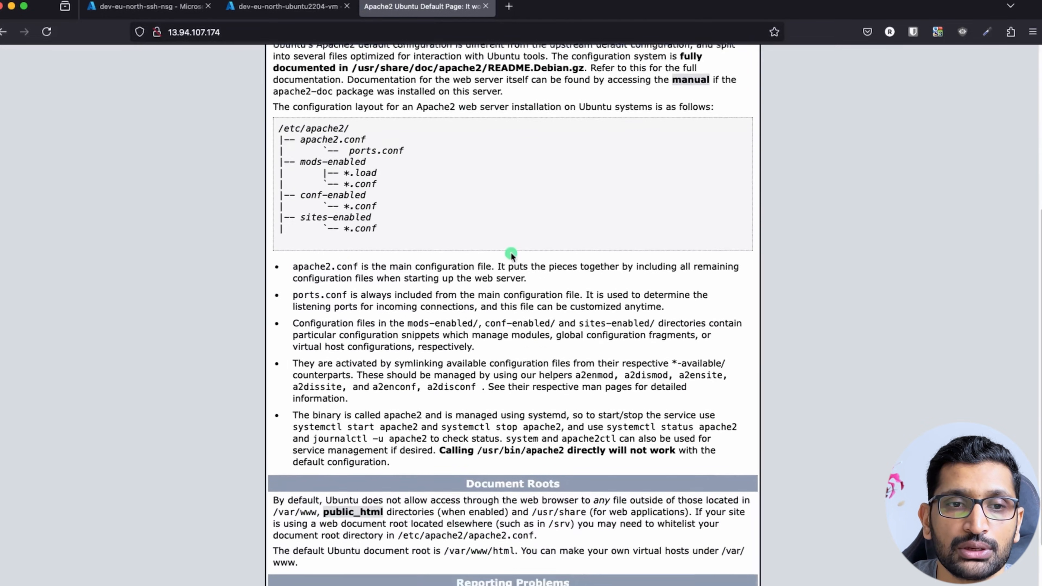
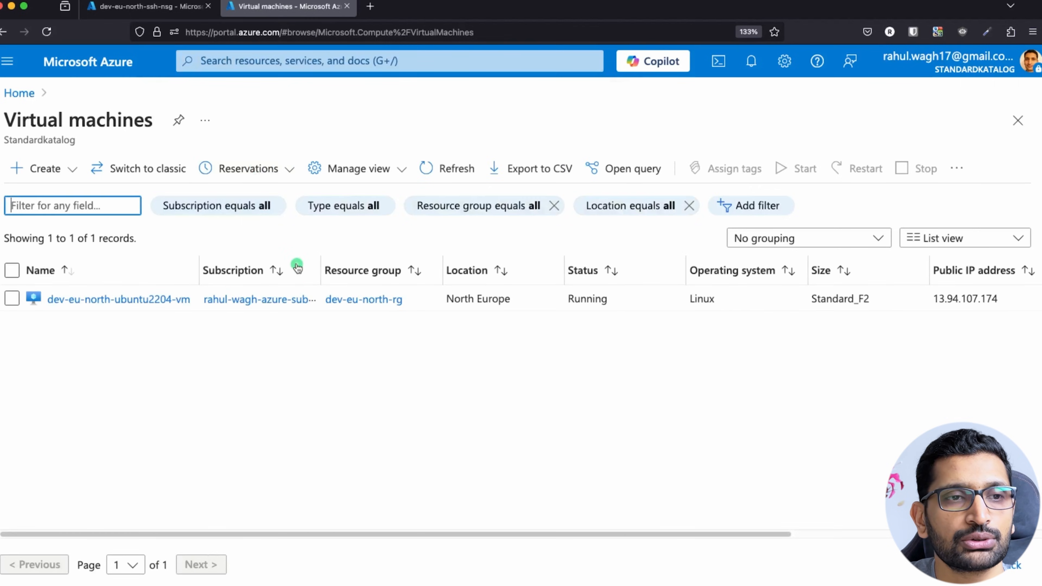
# Focus the filter field of the Virtual machines list showing dev-eu-north-ubuntu2204-vm.
pyautogui.click(51, 205)
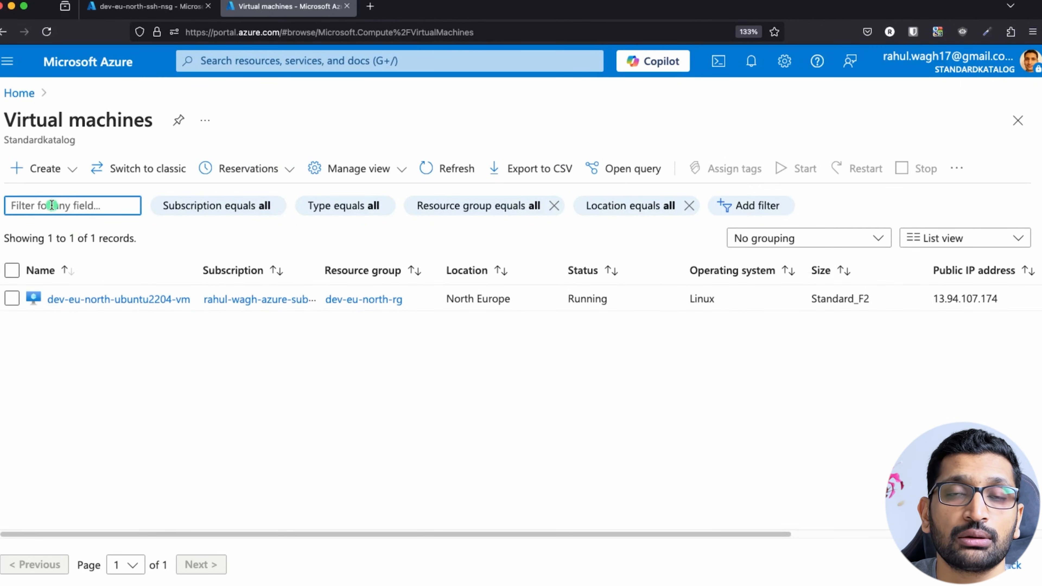
# Briefly open the new VM creation form, then close it back to the Virtual machines list.
pyautogui.click(25, 173)
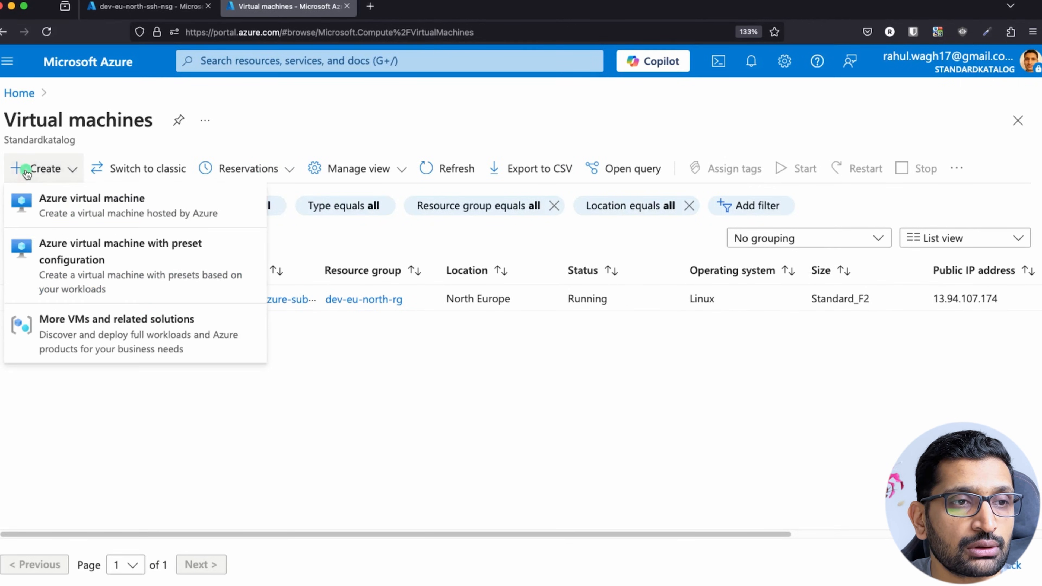
pyautogui.press('Escape')
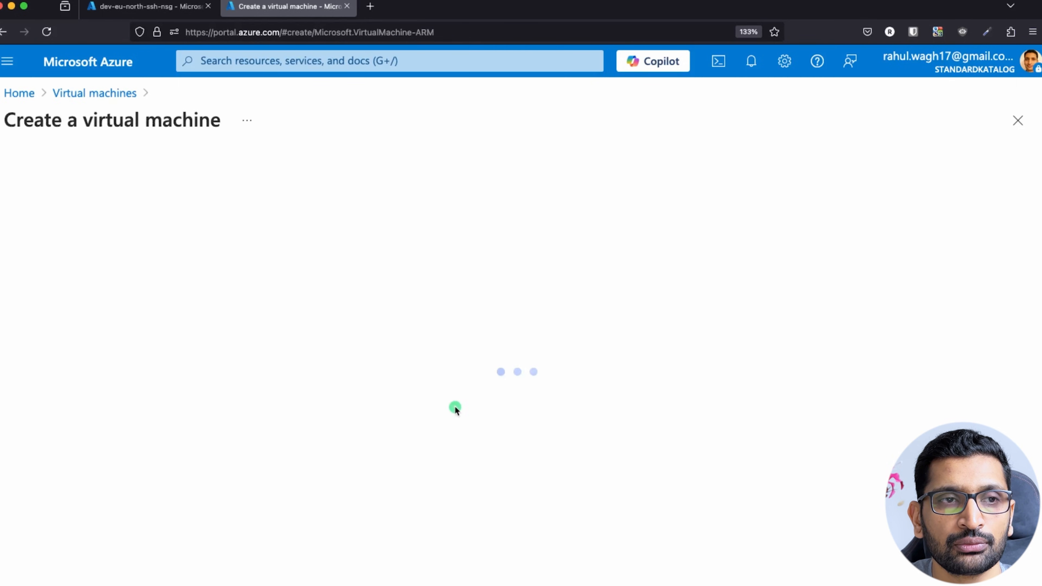
pyautogui.scroll(-2, 298, 333)
pyautogui.scroll(-2, 298, 333)
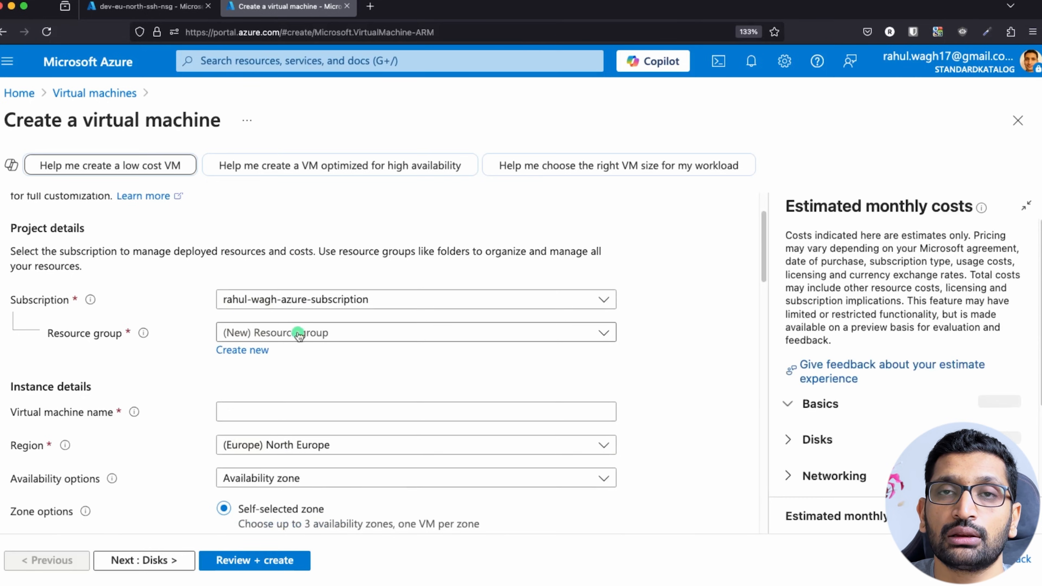
pyautogui.click(1030, 120)
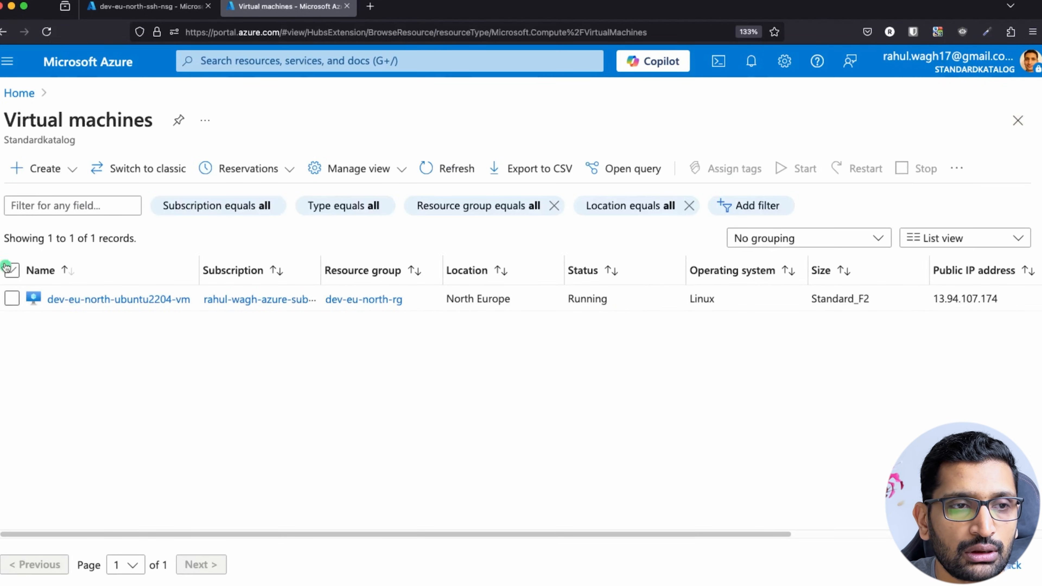
# Start an Azure virtual machine in resource group dev-eu-north-rg named demo-user-data-vm.
pyautogui.click(19, 166)
pyautogui.click(50, 212)
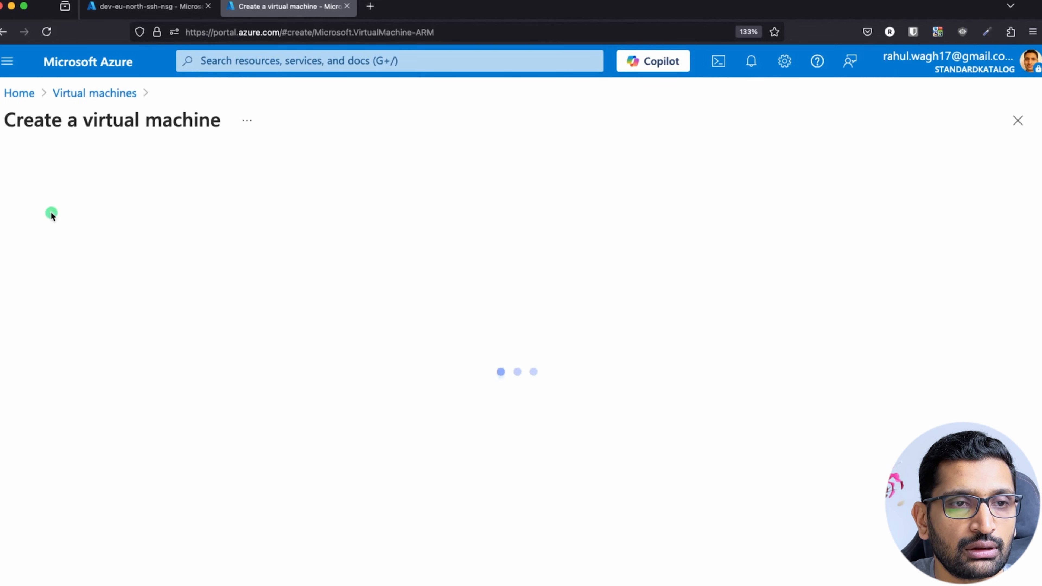
pyautogui.scroll(-3, 435, 335)
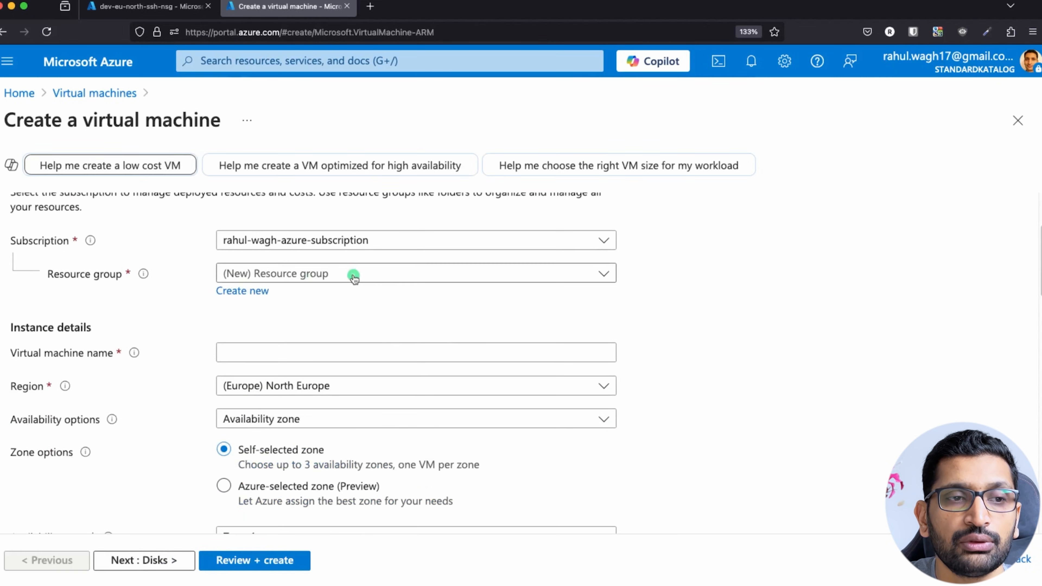
pyautogui.click(434, 278)
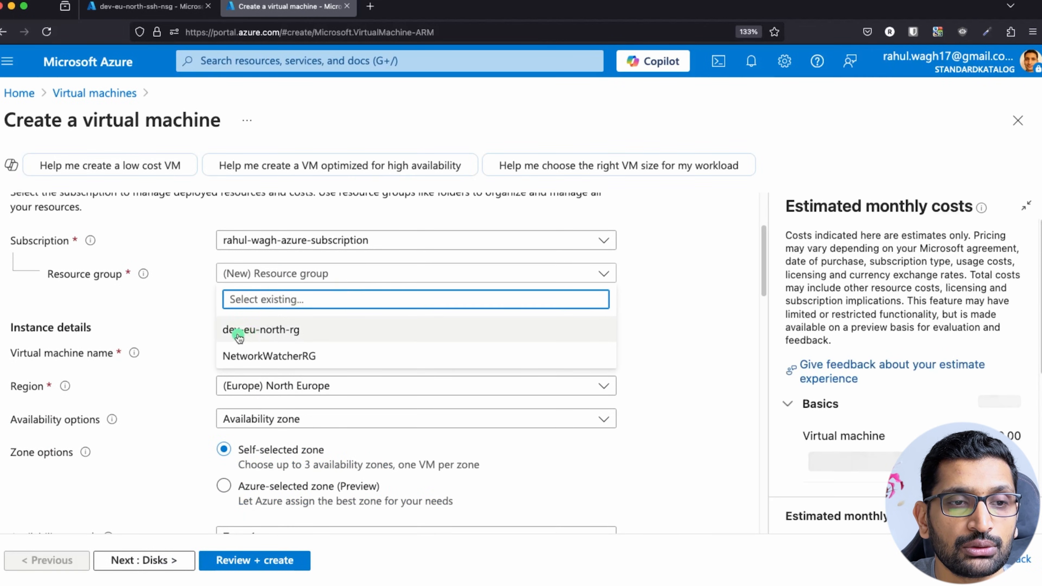
pyautogui.click(279, 331)
pyautogui.click(226, 292)
pyautogui.write('demo-user-data-vm')
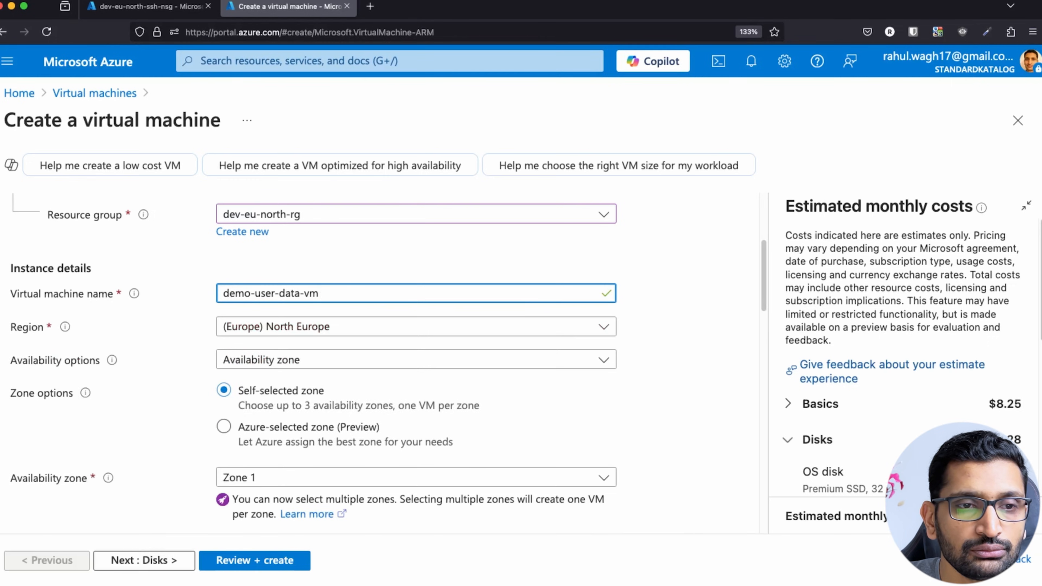
# Set SSH public key source to 'Use existing public key' and paste the ssh-rsa key for azureuser.
pyautogui.click(127, 362)
pyautogui.scroll(-2, 166, 367)
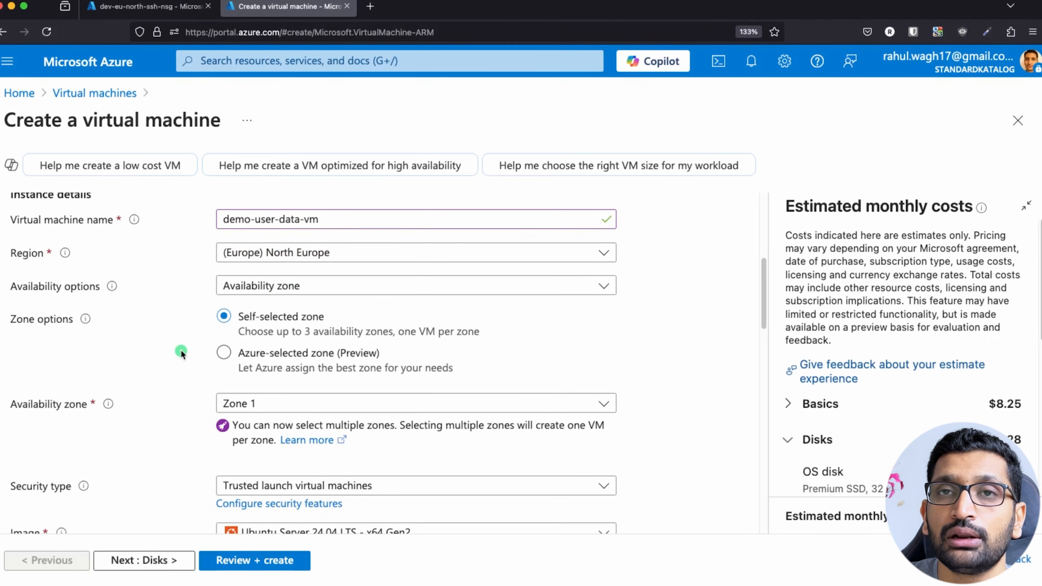
pyautogui.scroll(-5, 181, 351)
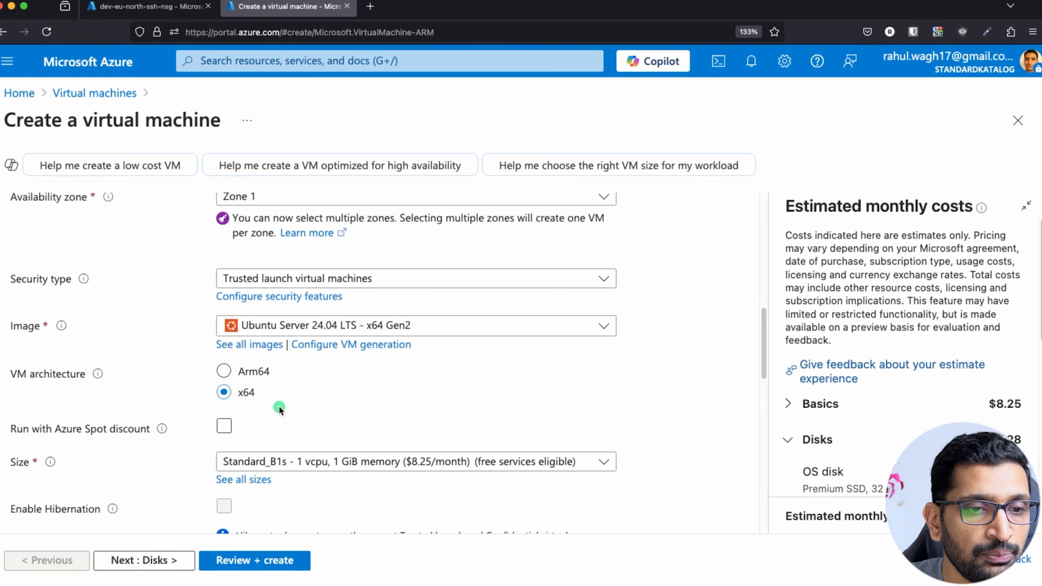
pyautogui.scroll(-5, 279, 407)
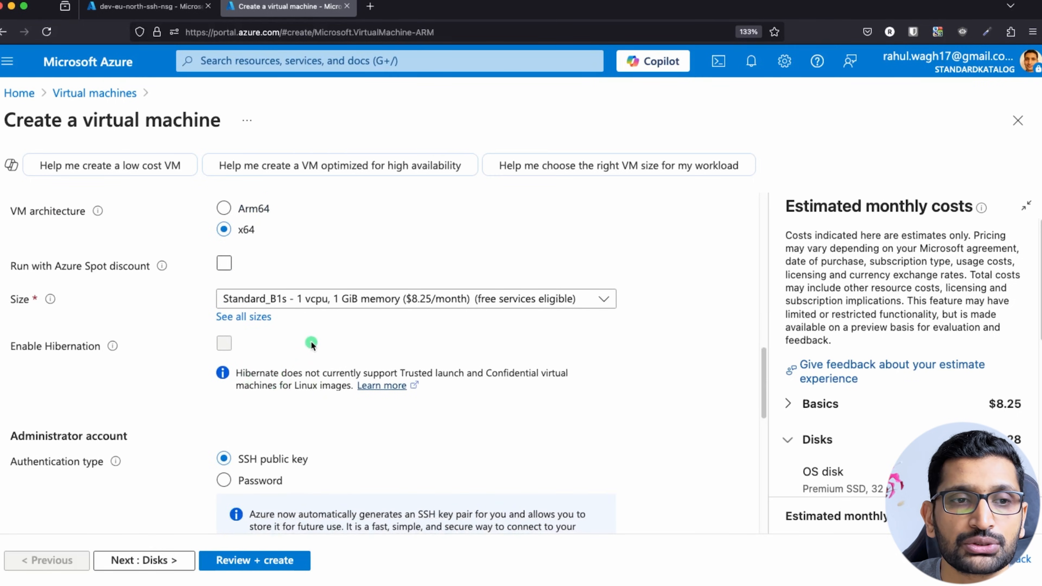
pyautogui.scroll(-5, 128, 324)
pyautogui.scroll(-2, 181, 339)
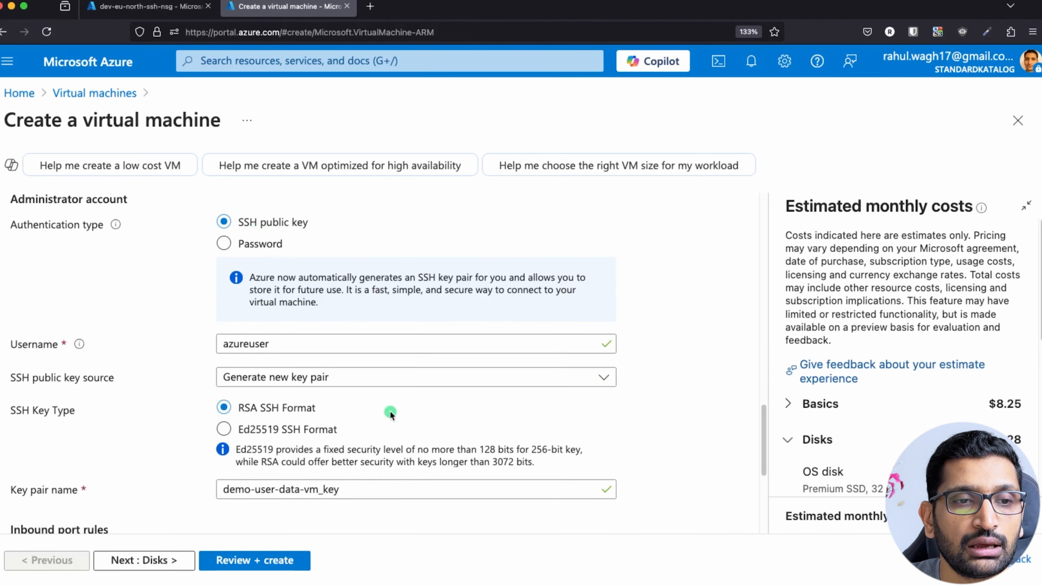
pyautogui.scroll(-2, 390, 404)
pyautogui.click(360, 323)
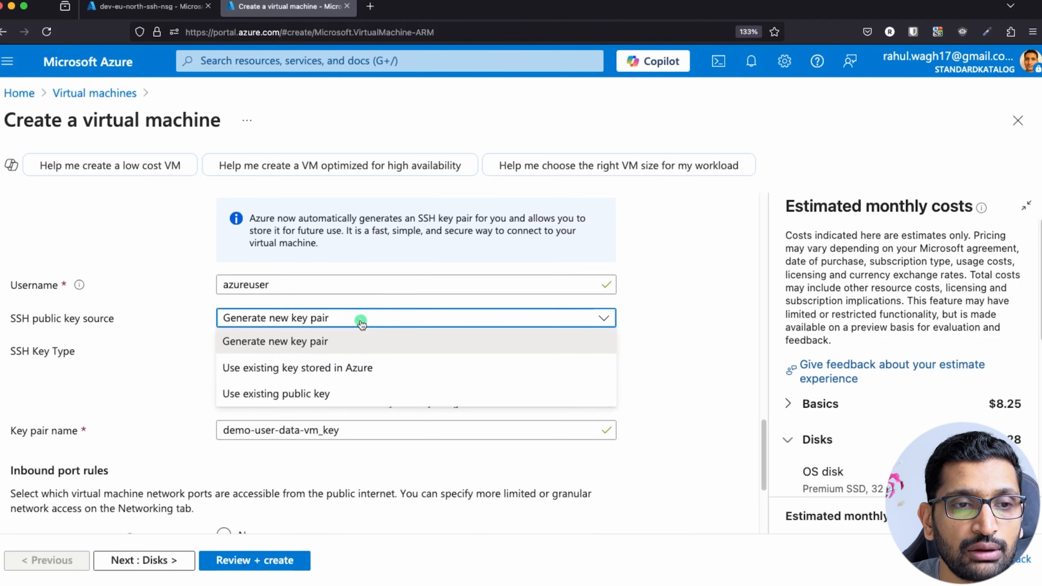
pyautogui.click(274, 393)
pyautogui.click(286, 424)
pyautogui.press('super+v')
pyautogui.scroll(-5, 652, 382)
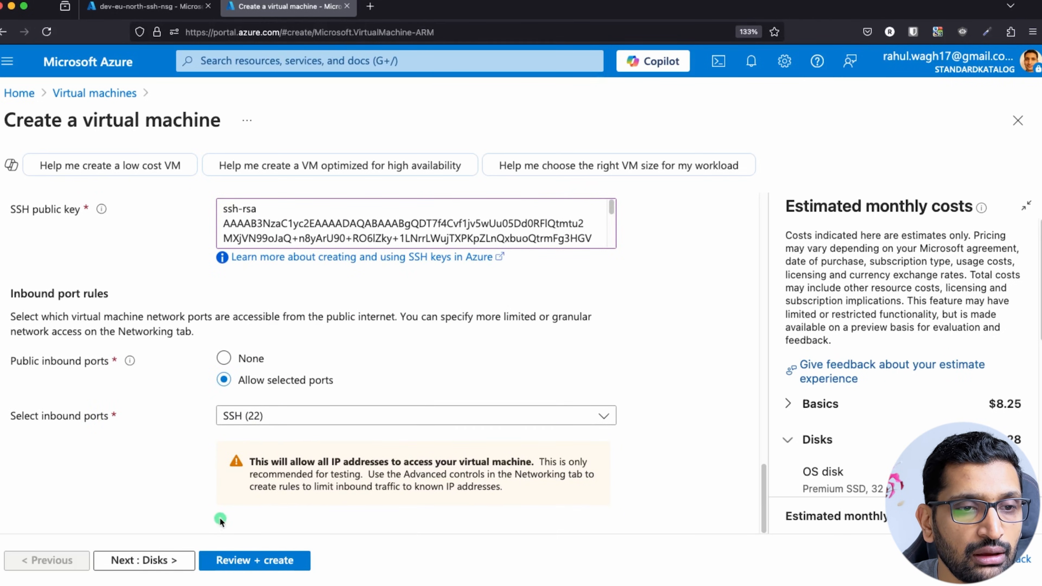
# Advance from Basics to the Disks tab, keeping the default disk settings.
pyautogui.click(158, 561)
pyautogui.scroll(-5, 192, 424)
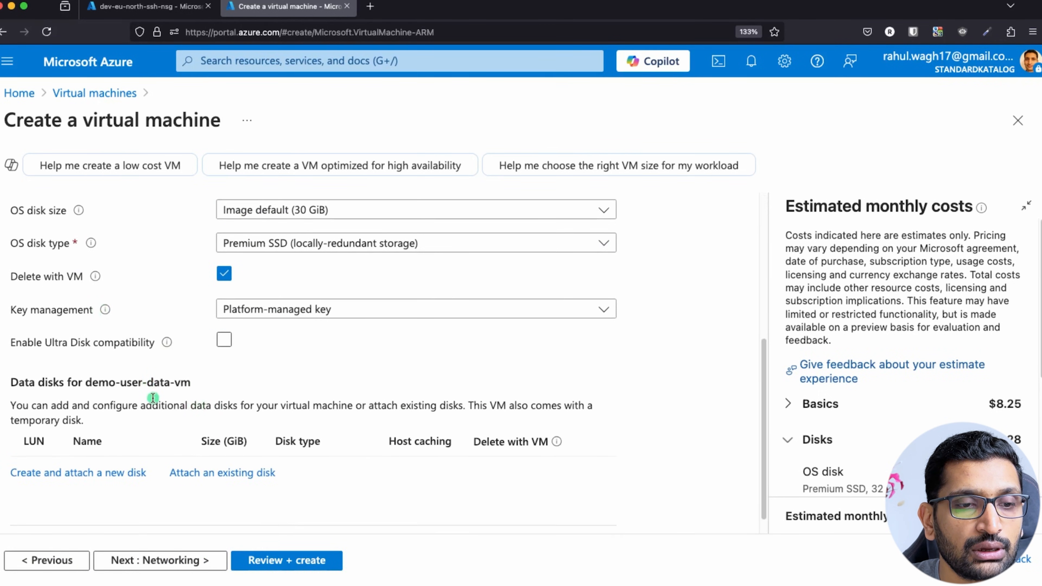
pyautogui.scroll(5, 152, 397)
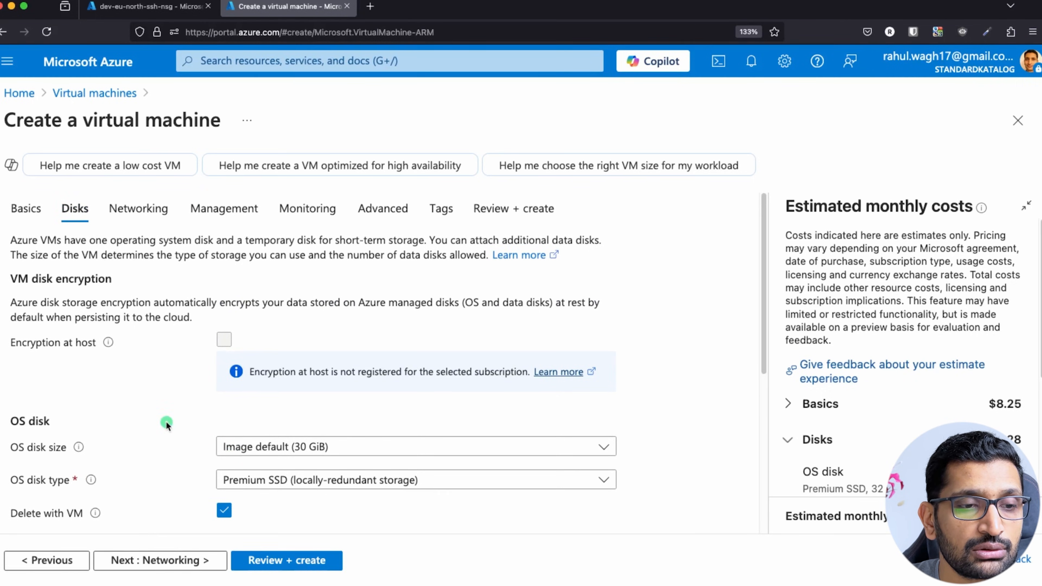
pyautogui.scroll(-5, 166, 421)
# Review Networking with subnet dev-eu-north-public-subnet and new public IP demo-user-data-vm-ip.
pyautogui.click(169, 566)
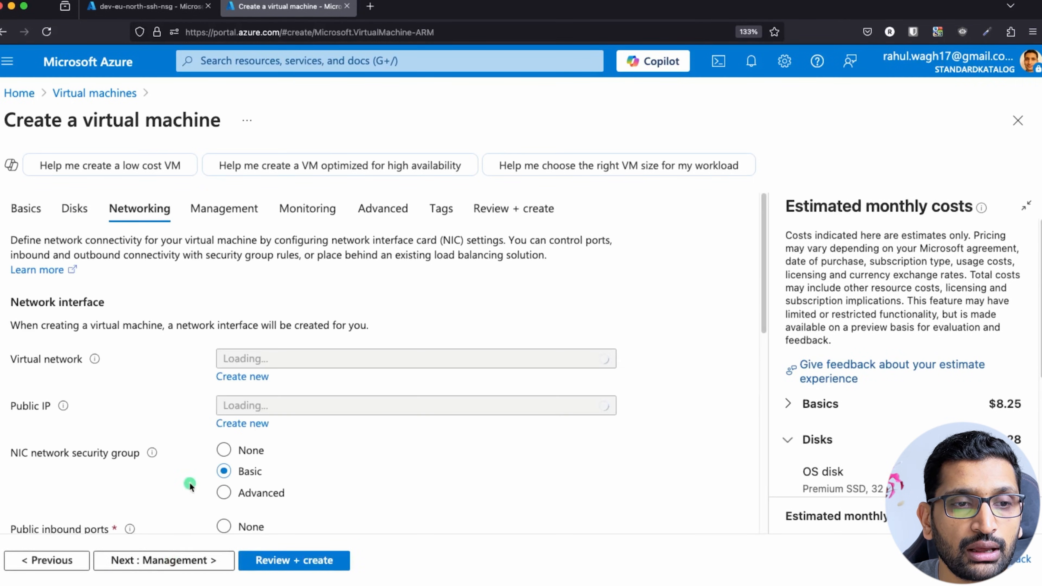
pyautogui.scroll(-1, 159, 402)
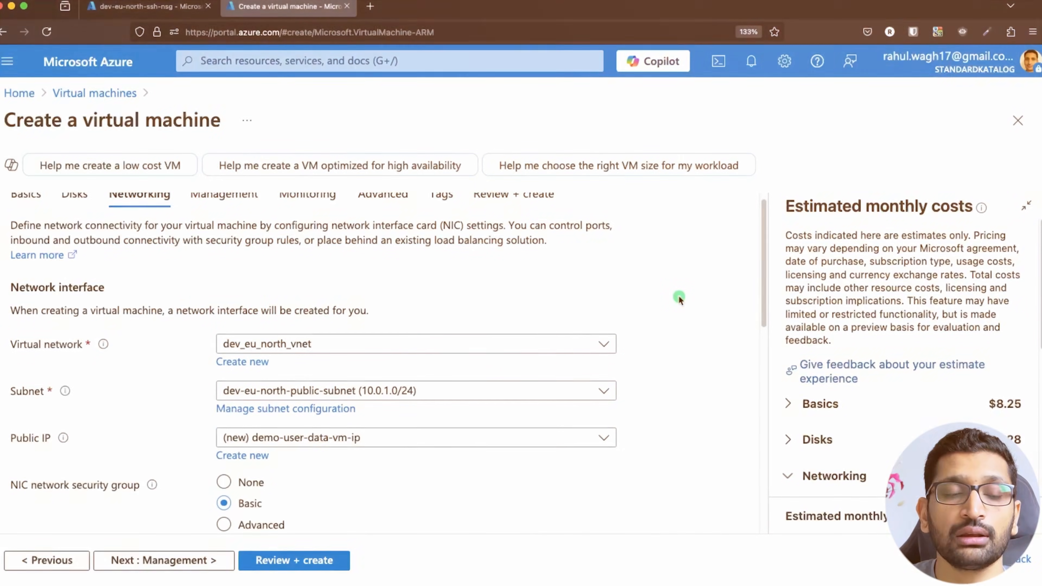
pyautogui.scroll(-3, 679, 296)
pyautogui.scroll(-3, 678, 296)
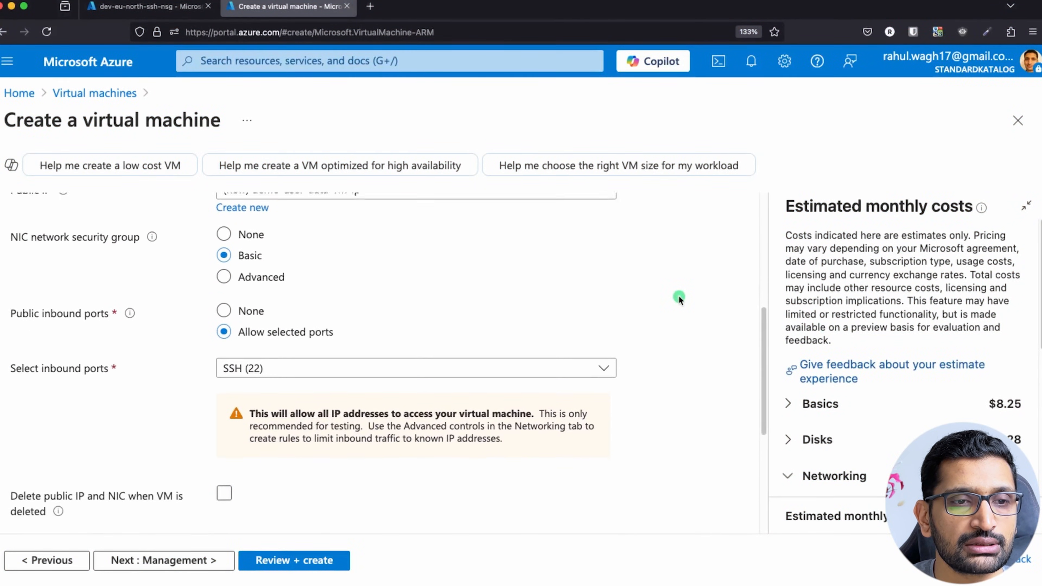
pyautogui.scroll(-1, 679, 296)
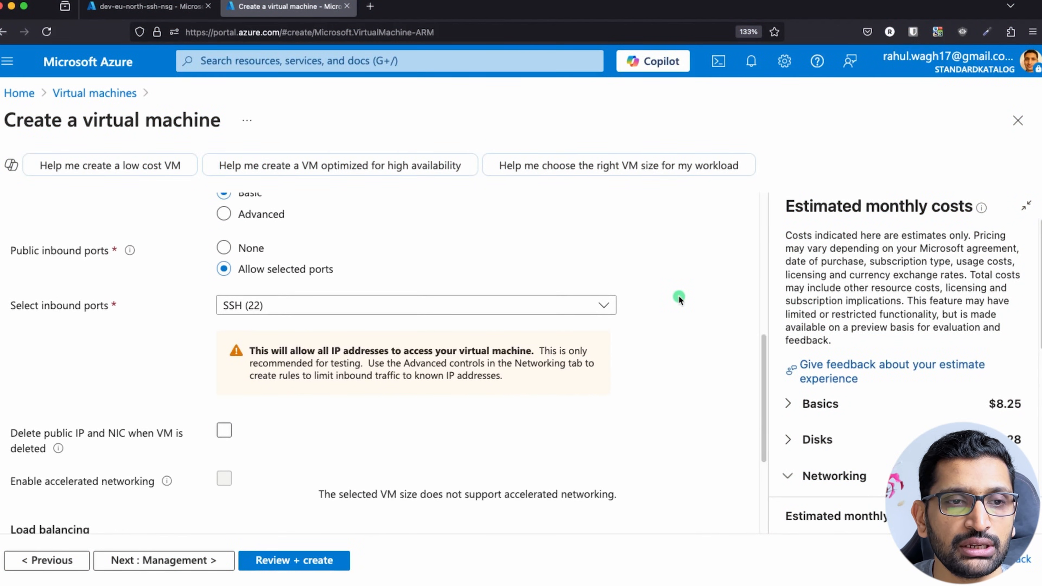
pyautogui.scroll(2, 669, 300)
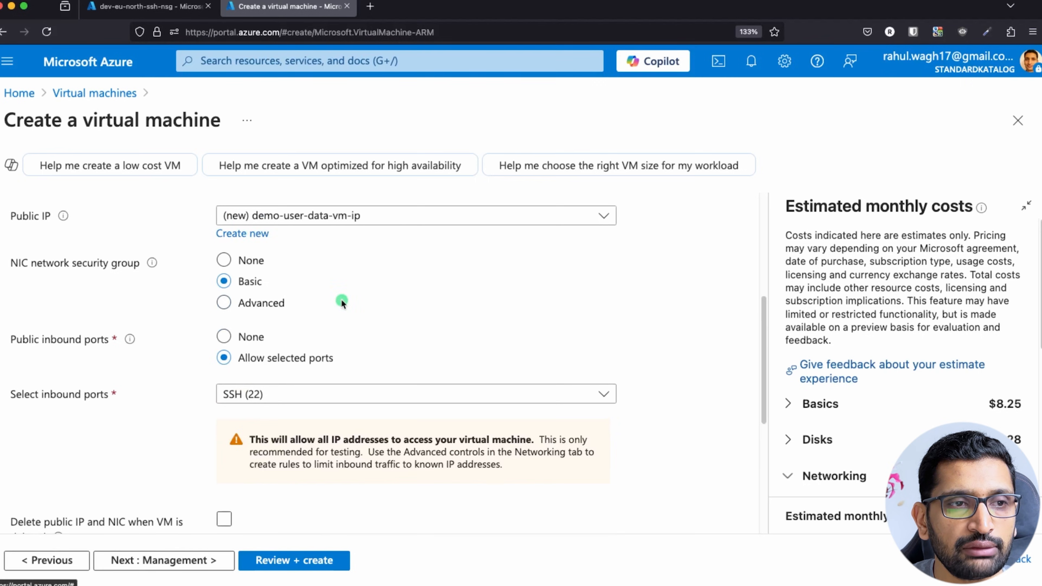
pyautogui.scroll(1, 342, 302)
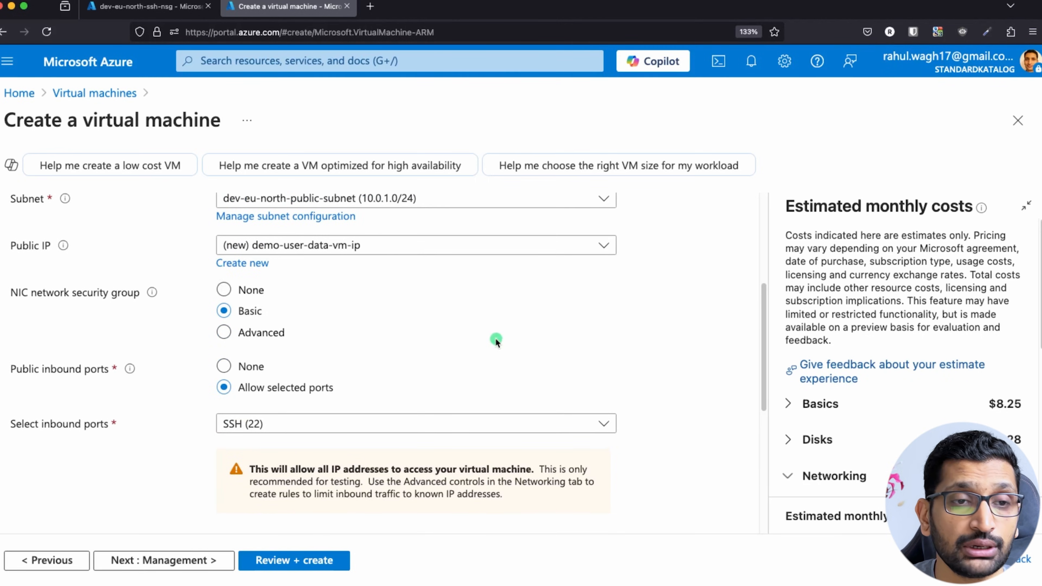
pyautogui.scroll(-7, 495, 338)
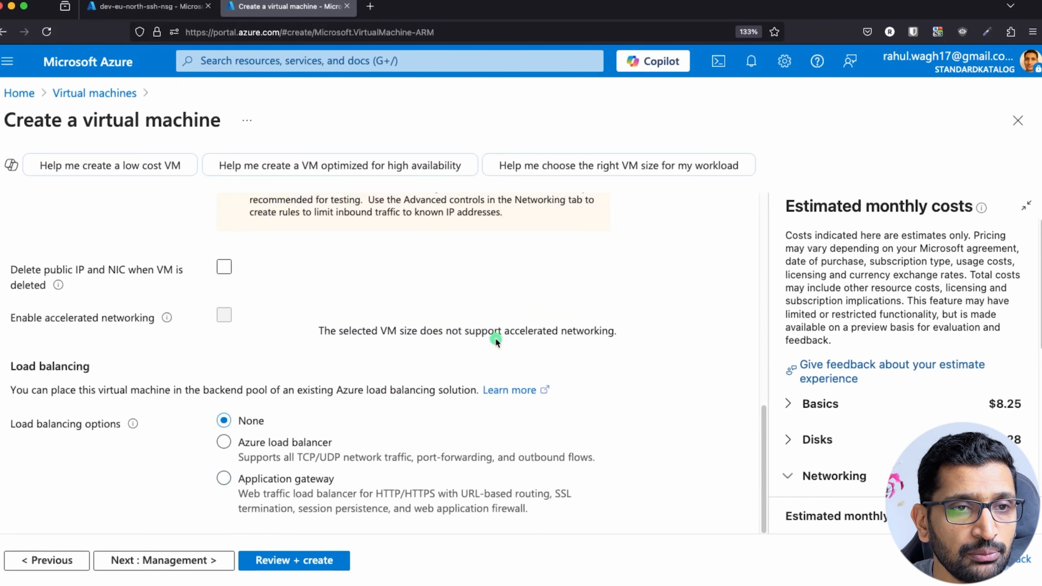
# Continue past the Management tab on to the Monitoring settings.
pyautogui.click(175, 562)
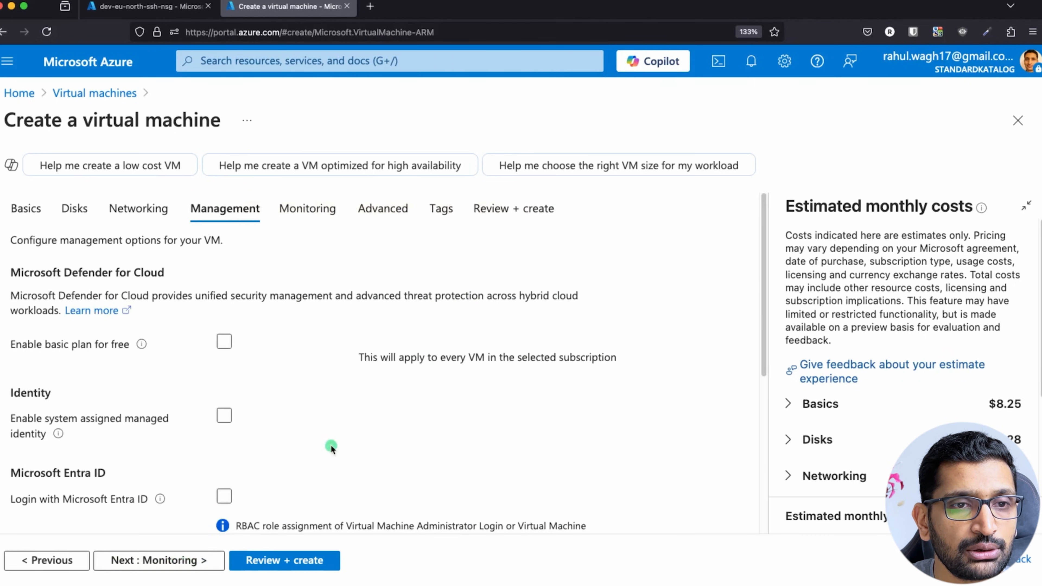
pyautogui.scroll(-7, 398, 408)
pyautogui.scroll(-2, 398, 410)
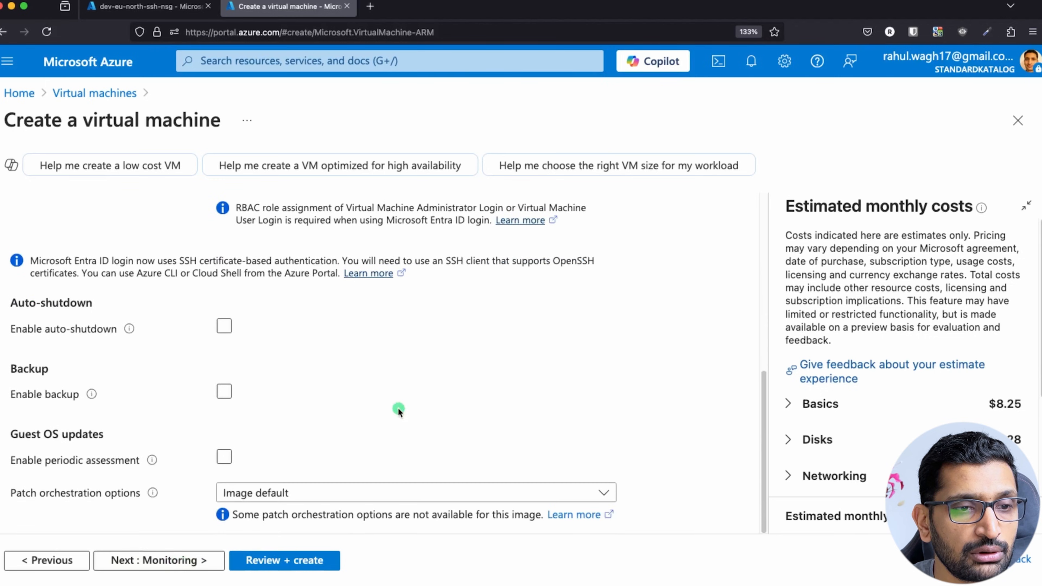
pyautogui.click(186, 562)
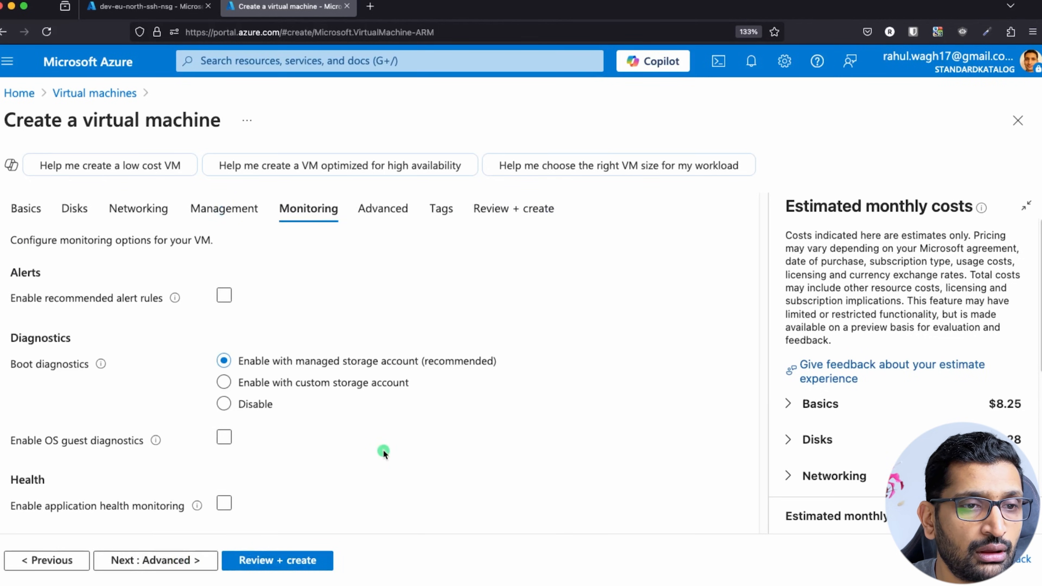
# On the Advanced tab, paste the bash startup script into Custom data.
pyautogui.click(172, 561)
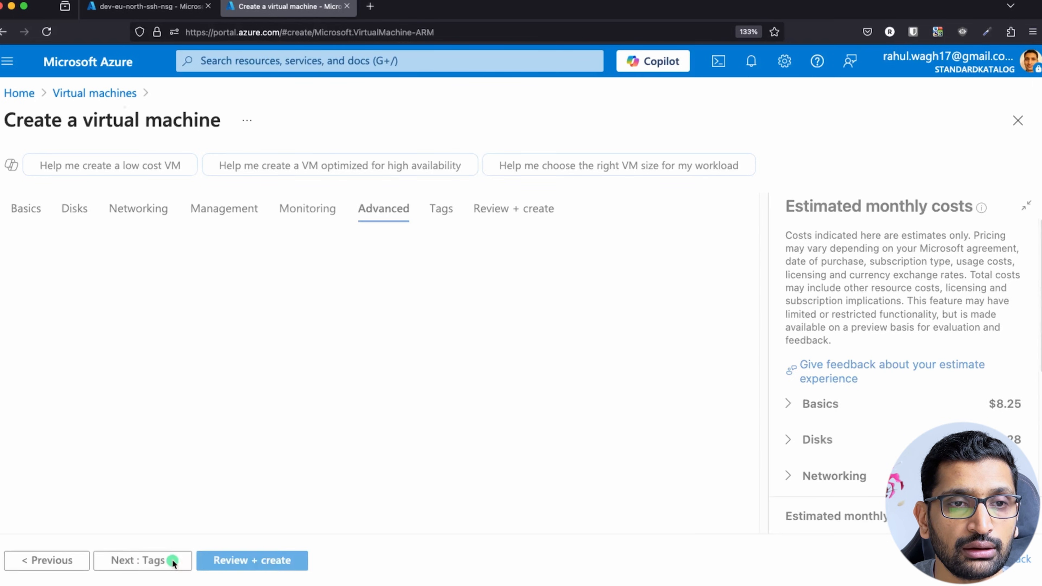
pyautogui.scroll(-5, 406, 448)
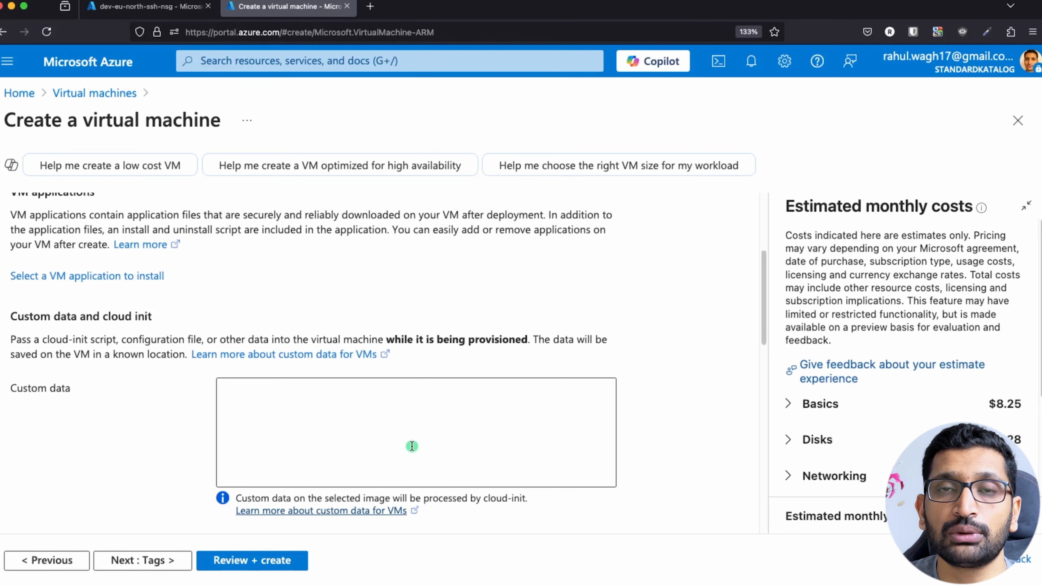
pyautogui.scroll(-2, 237, 414)
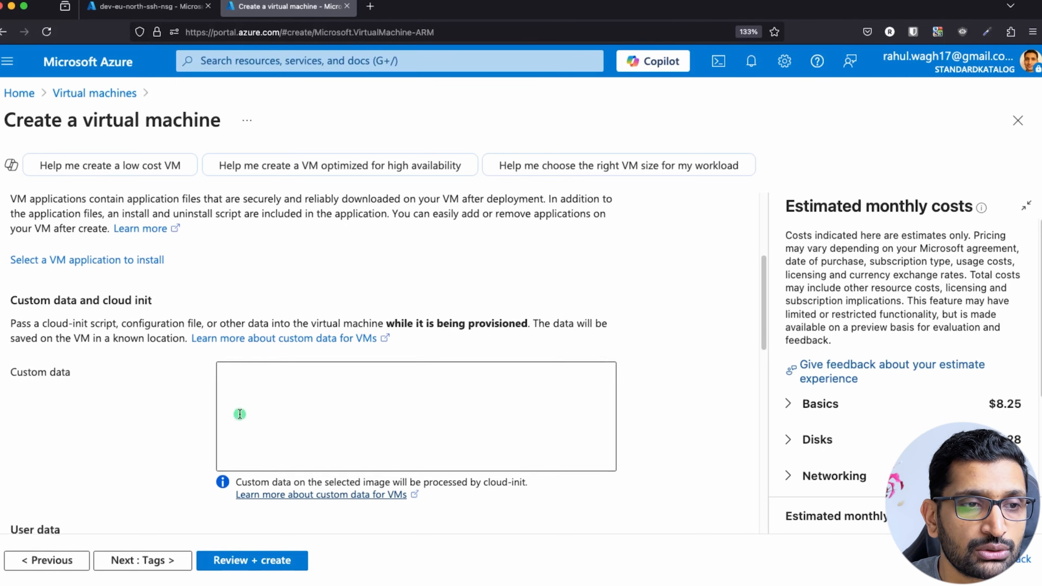
pyautogui.scroll(-8, 105, 352)
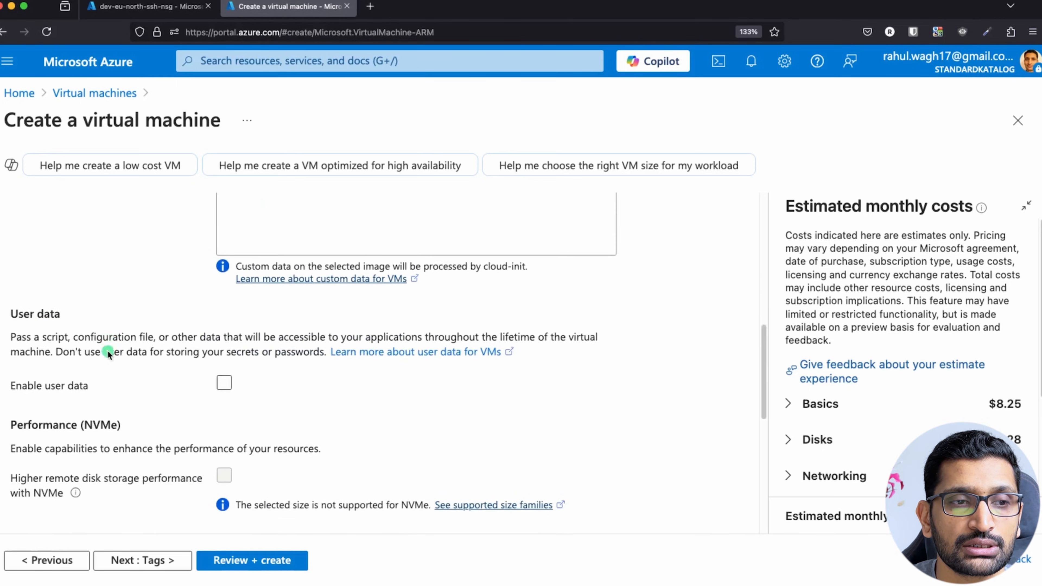
pyautogui.scroll(6, 59, 378)
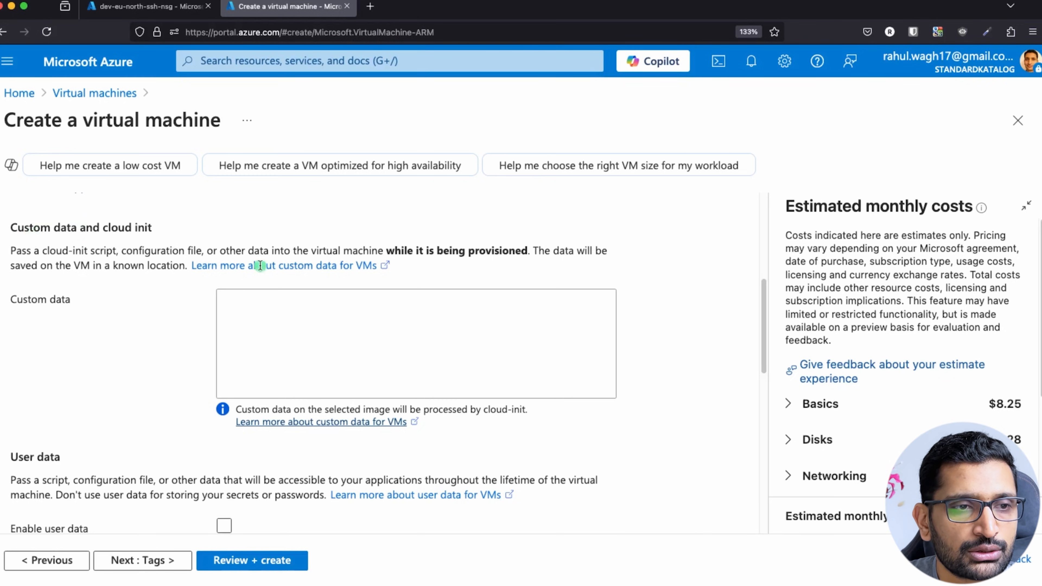
pyautogui.click(369, 315)
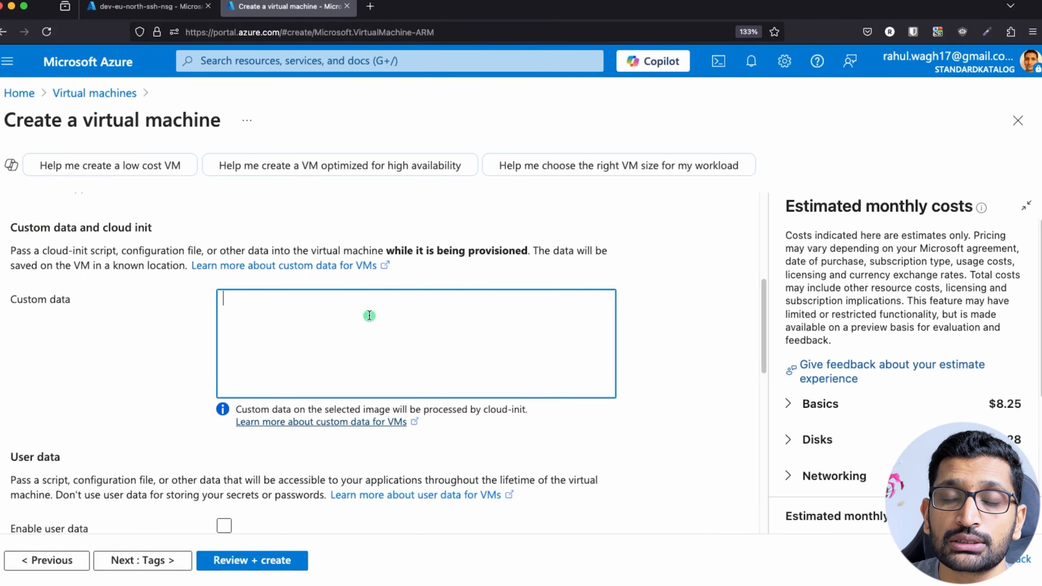
pyautogui.press('super+Tab')
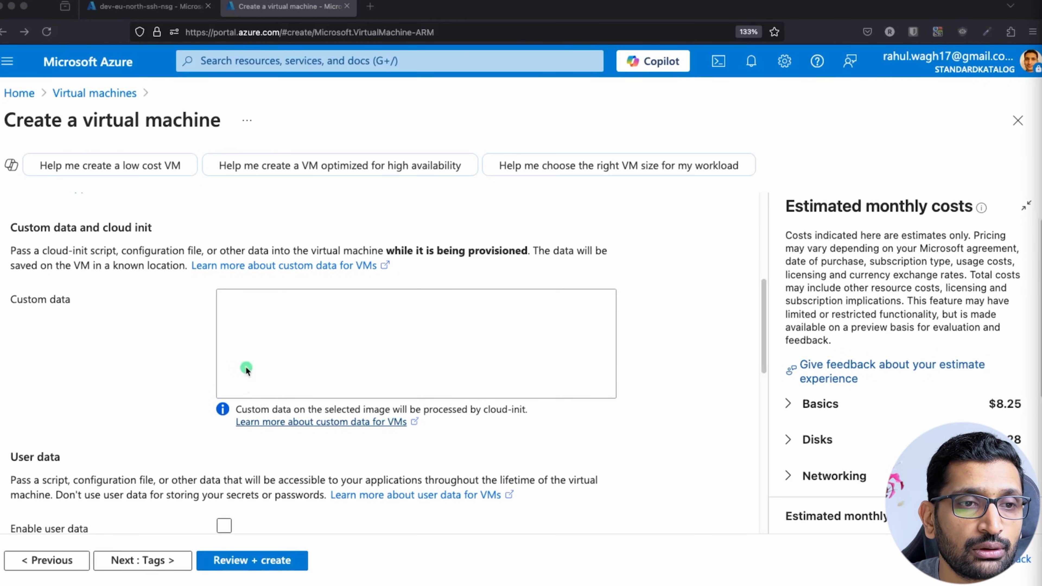
pyautogui.click(324, 316)
pyautogui.write('#!/bin/bash yes | sudo apt update yes | sudo apt install apache2 echo "<h1>Server Details</h1><p><strong>Hostname:</strong> $(hostname)</p><p><strong>IP Address:</strong> $(hostname -I | cut -d" " -f1)</p>" > /var/www/html/index.html sudo systemctl restart apache')
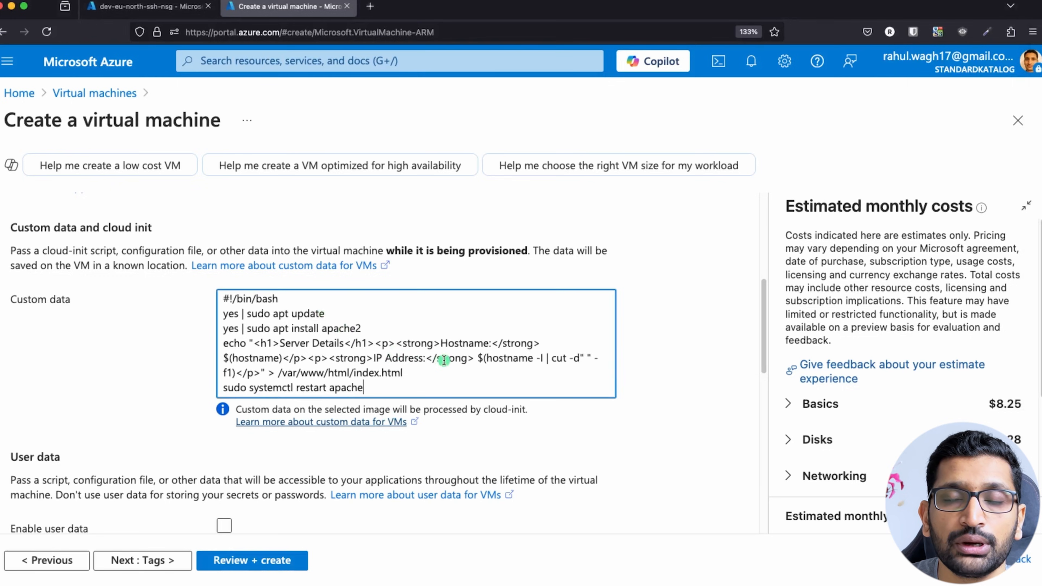
# Highlight each script line: #!/bin/bash, apt update, apache2 install, echo to index.html, apache restart.
pyautogui.moveTo(288, 299); pyautogui.dragTo(197, 292)
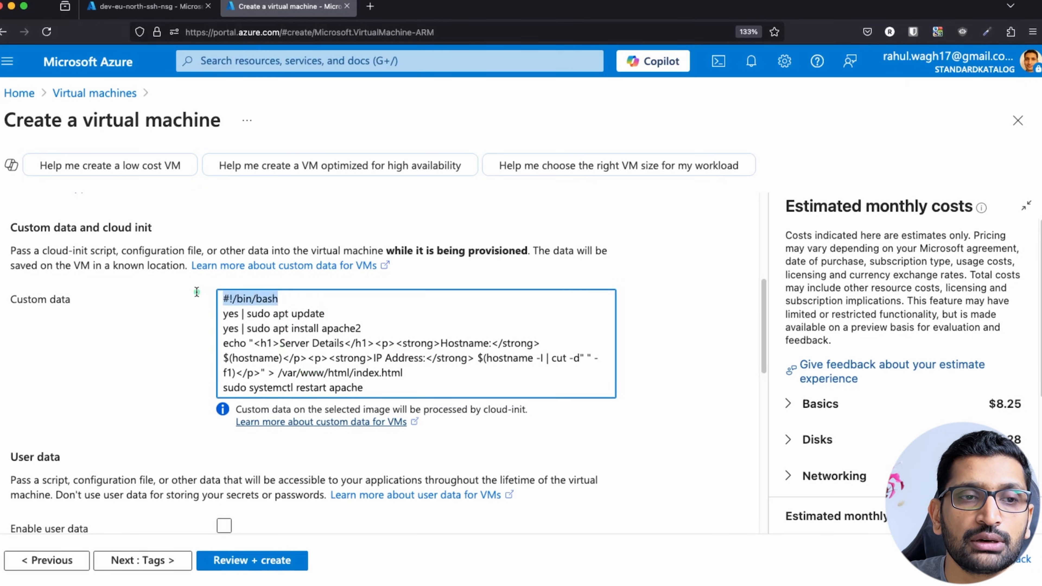
pyautogui.click(333, 318)
pyautogui.moveTo(332, 318); pyautogui.dragTo(201, 313)
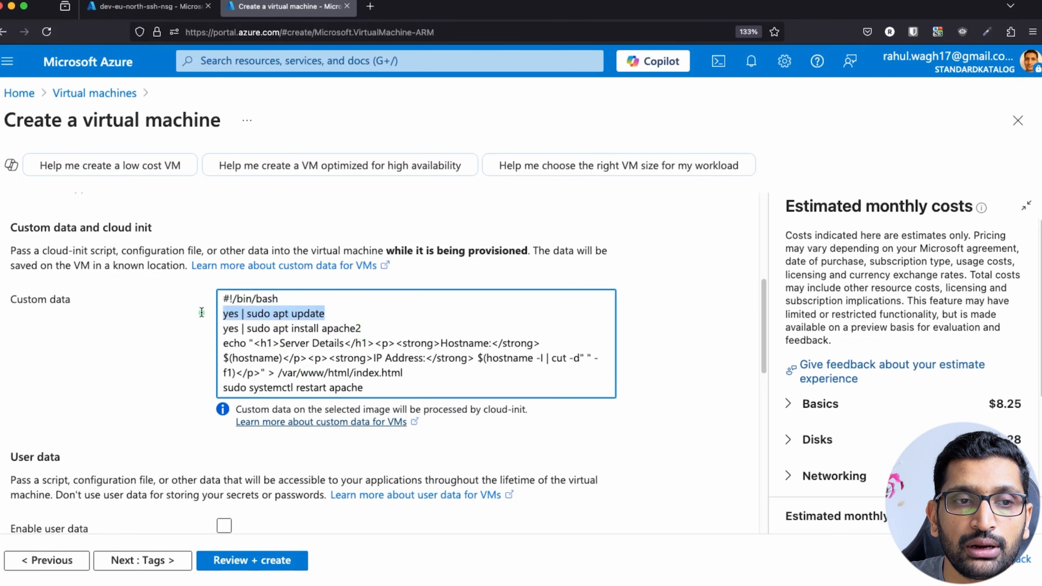
pyautogui.click(387, 330)
pyautogui.moveTo(388, 330); pyautogui.dragTo(217, 330)
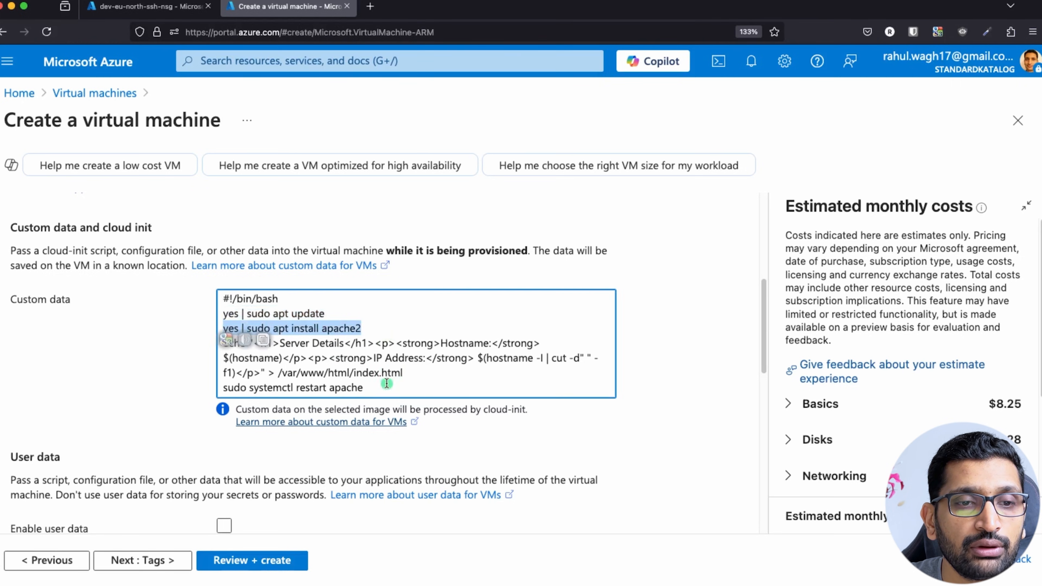
pyautogui.click(420, 373)
pyautogui.moveTo(420, 373); pyautogui.dragTo(218, 343)
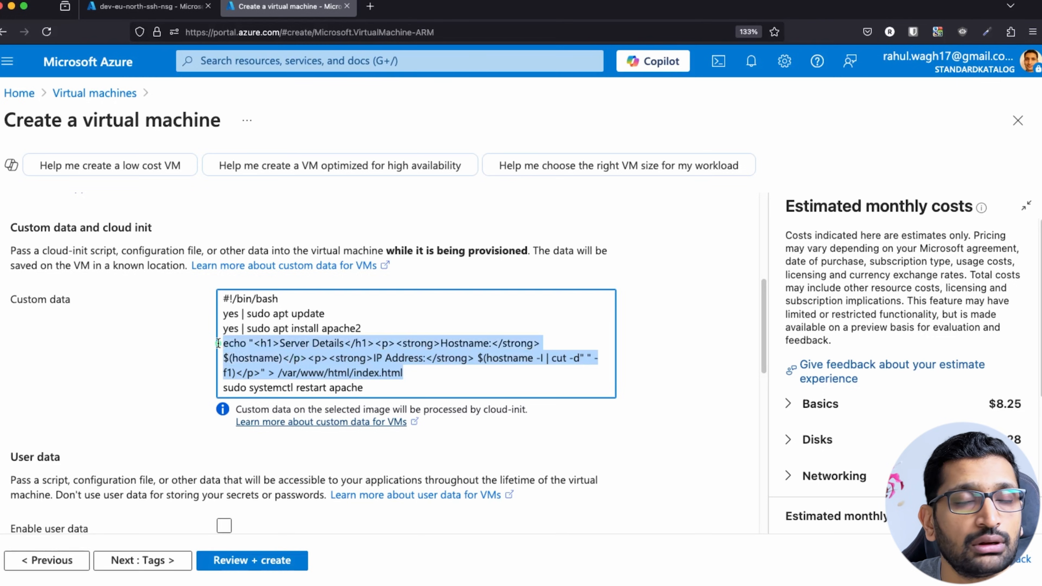
pyautogui.click(283, 387)
pyautogui.tripleClick(283, 388)
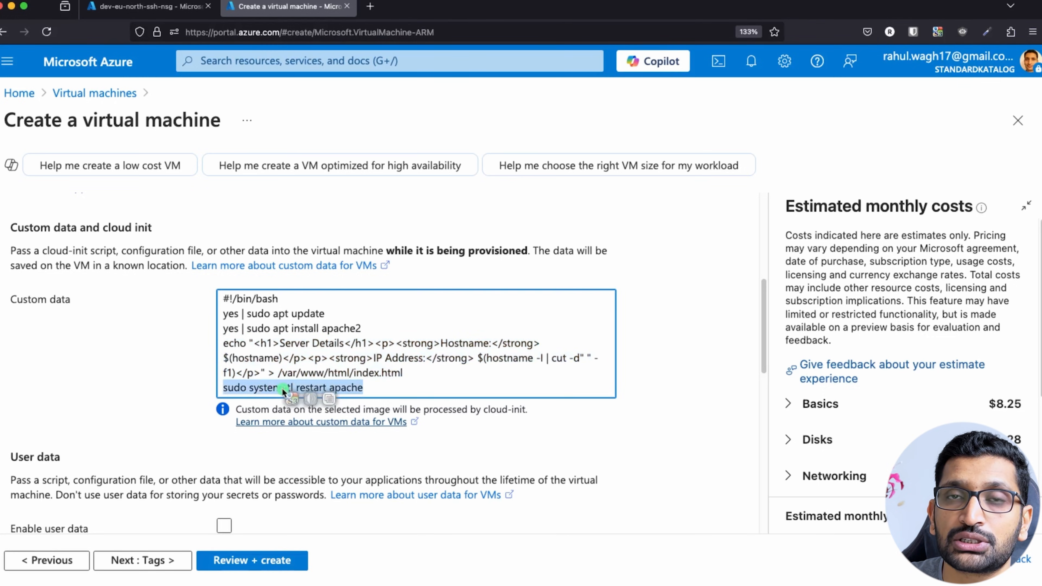
pyautogui.click(361, 399)
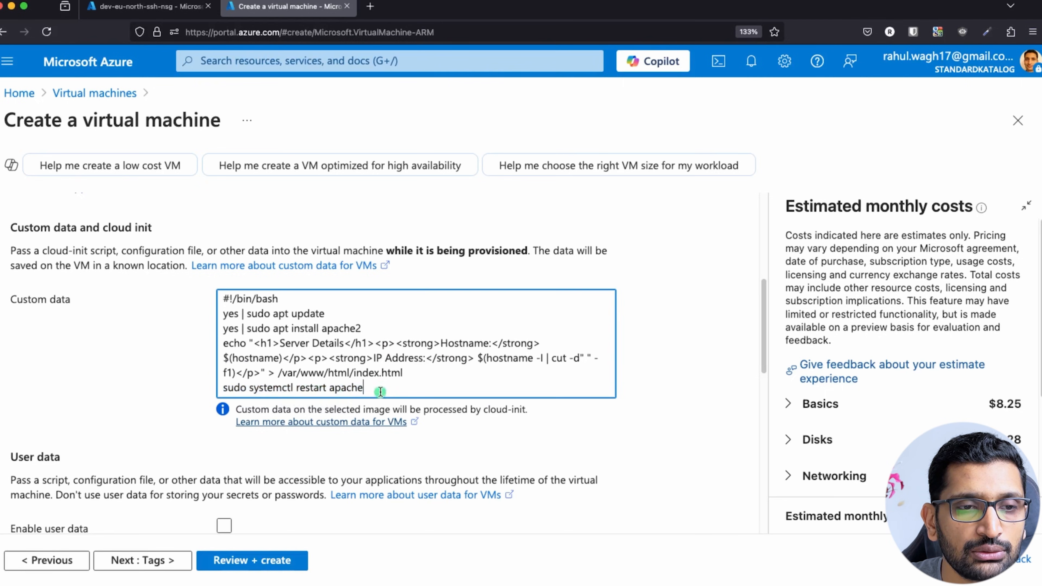
pyautogui.moveTo(363, 389); pyautogui.dragTo(203, 383)
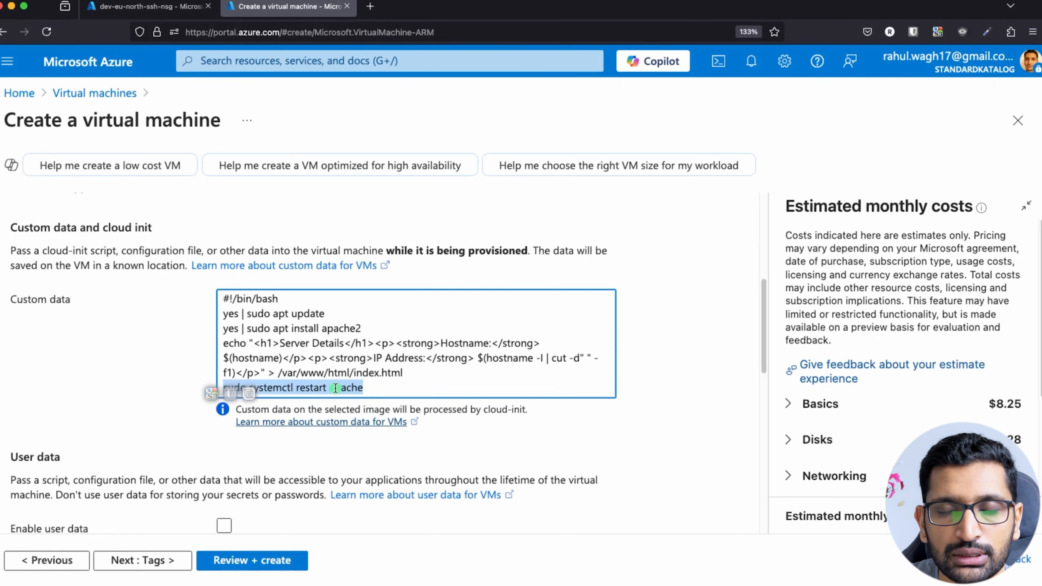
pyautogui.click(139, 369)
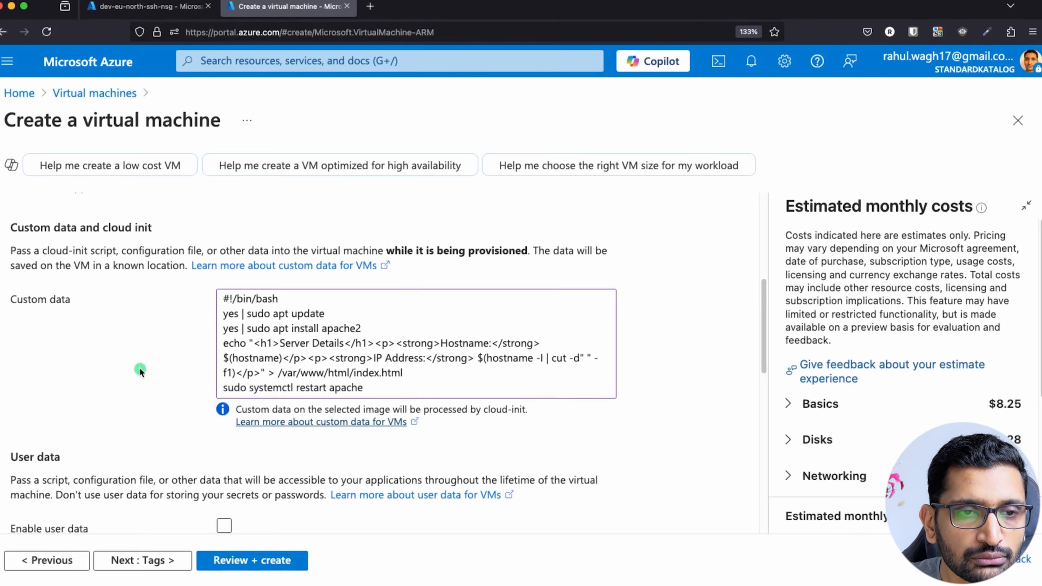
# Leave Tags empty and reach Review + create, where validation passes at 0.0113 USD/hr.
pyautogui.scroll(-3, 140, 376)
pyautogui.scroll(-2, 139, 376)
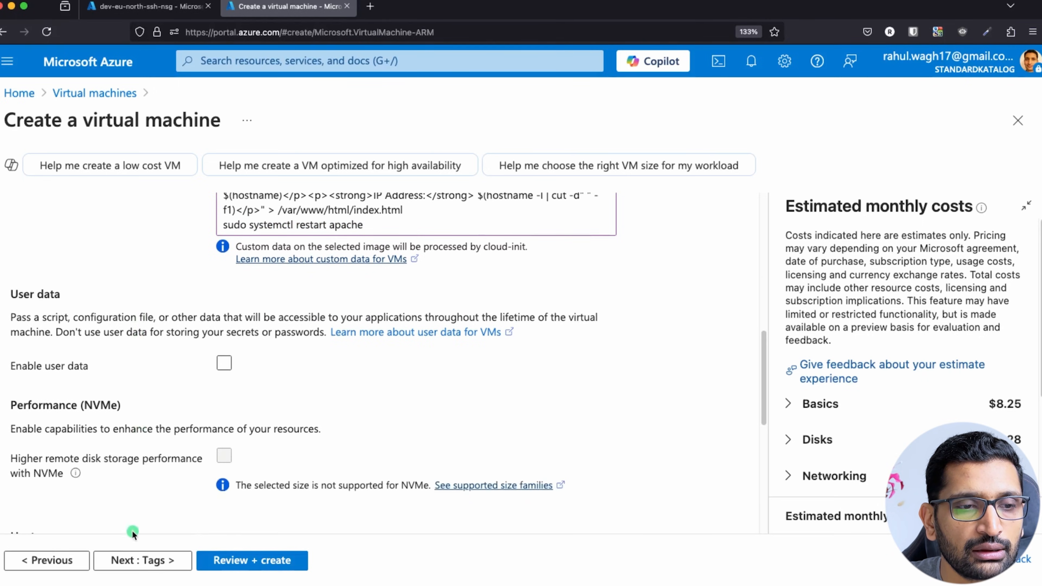
pyautogui.click(140, 561)
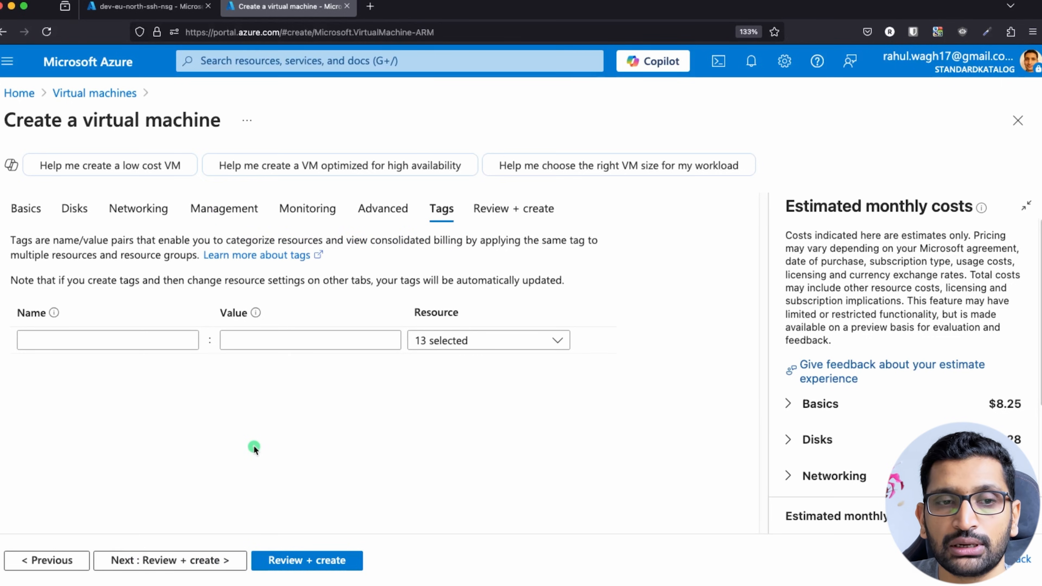
pyautogui.click(286, 563)
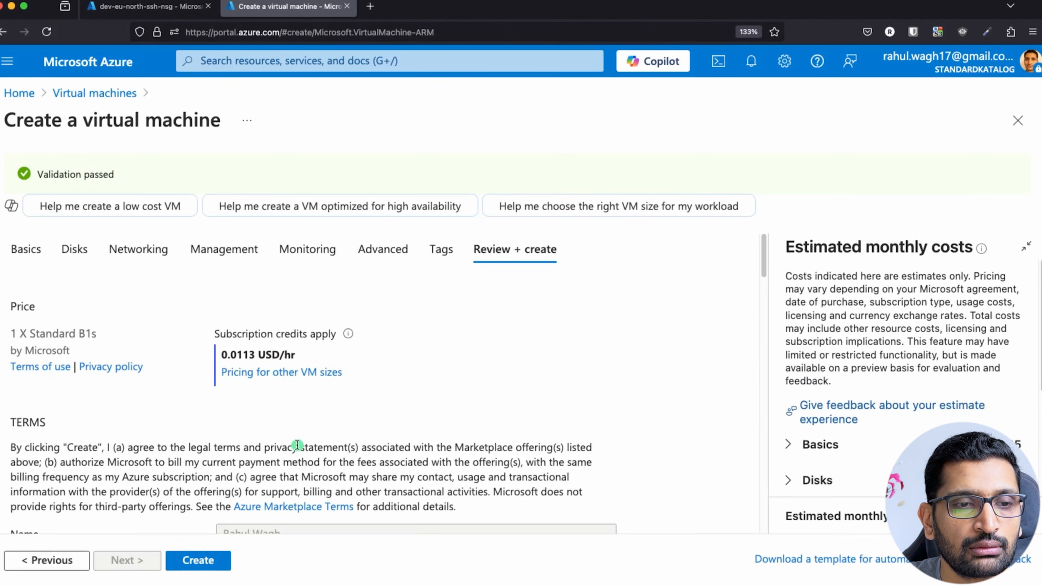
# Submit demo-user-data-vm for creation and let its deployment complete.
pyautogui.scroll(-6, 435, 394)
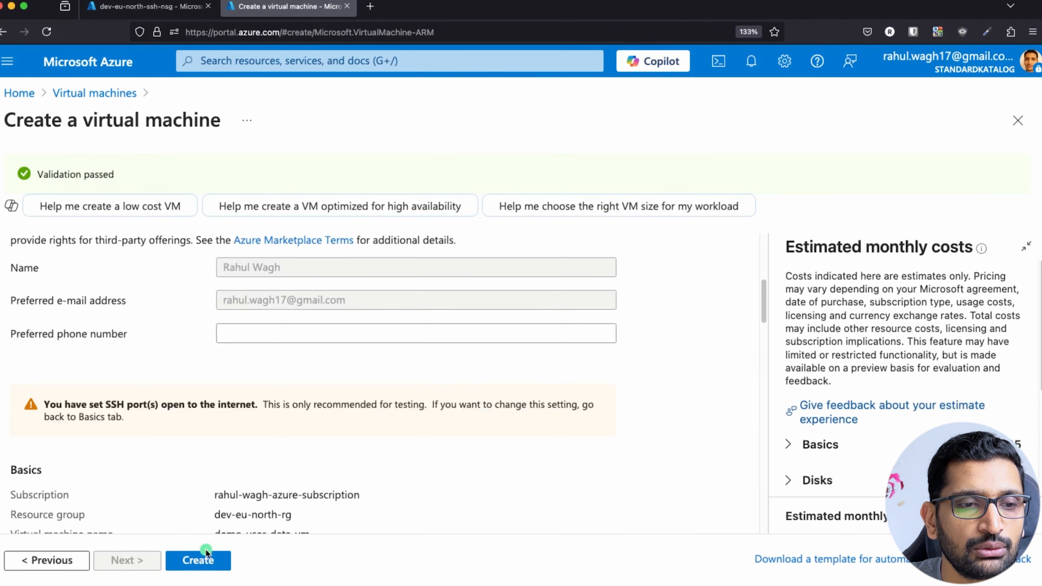
pyautogui.click(201, 562)
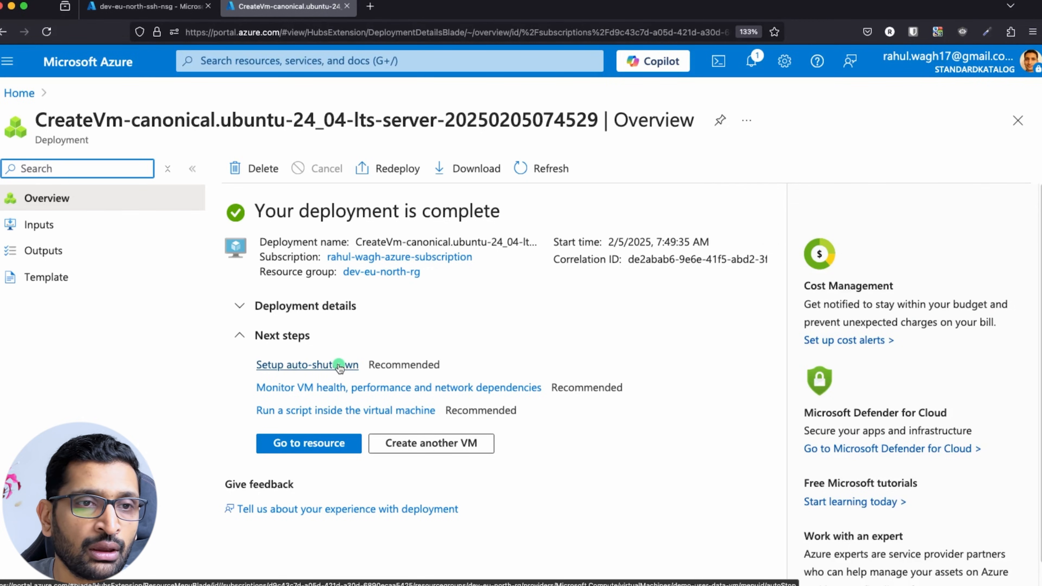
# Open the demo-user-data-vm resource and copy its public IP 135.236.156.82.
pyautogui.click(299, 448)
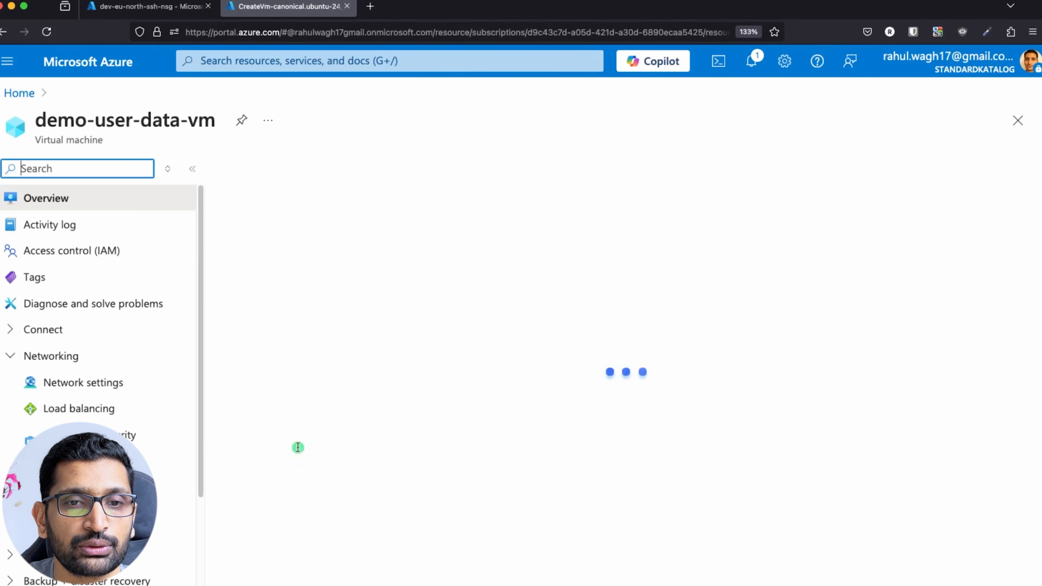
pyautogui.scroll(-2, 520, 419)
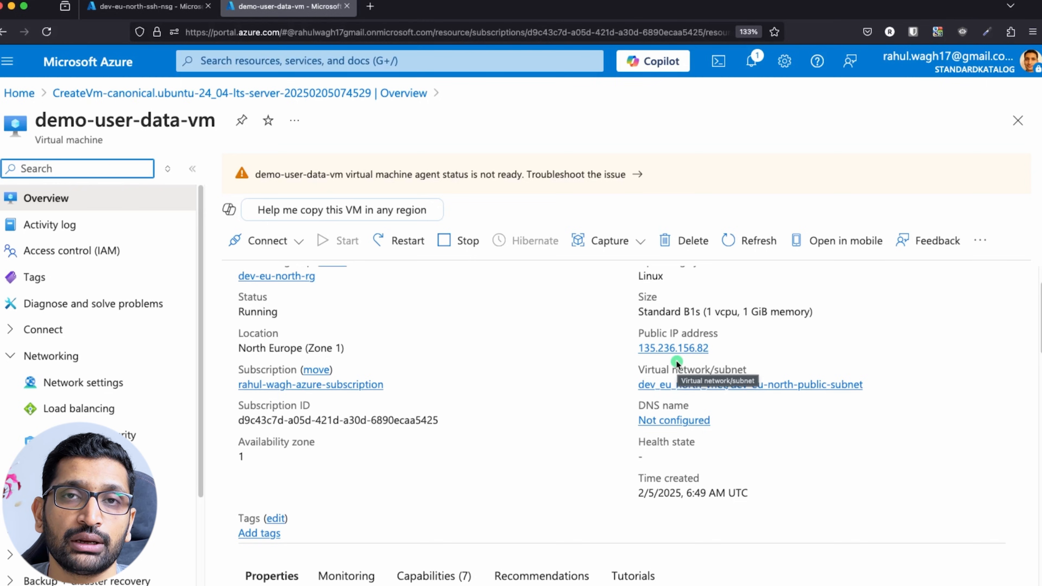
pyautogui.click(718, 349)
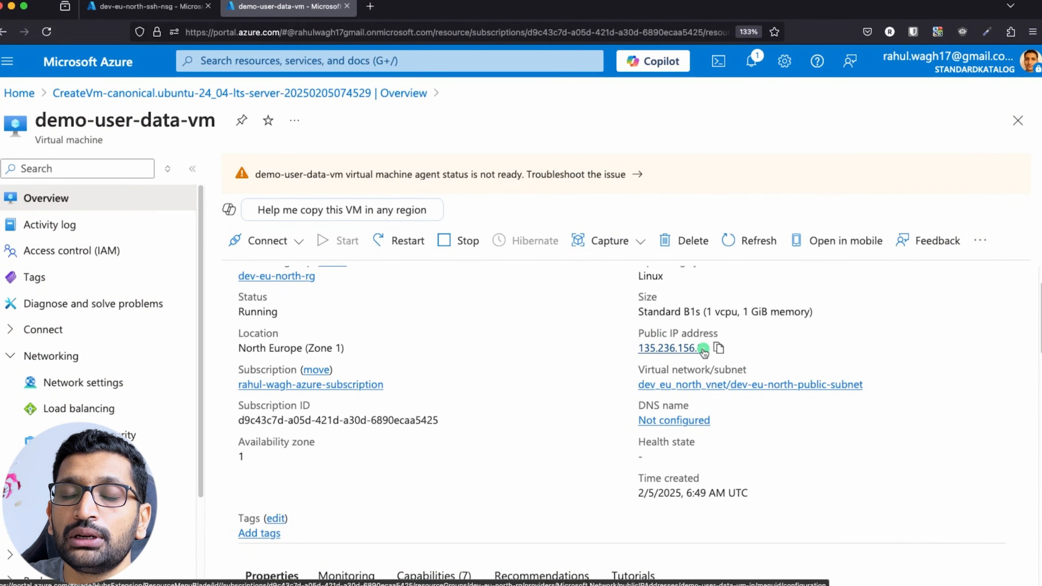
# Run ssh with dev-vm-ssh-key-pair to the pasted IP, accept the host key, and clear the screen.
pyautogui.press('super+Tab')
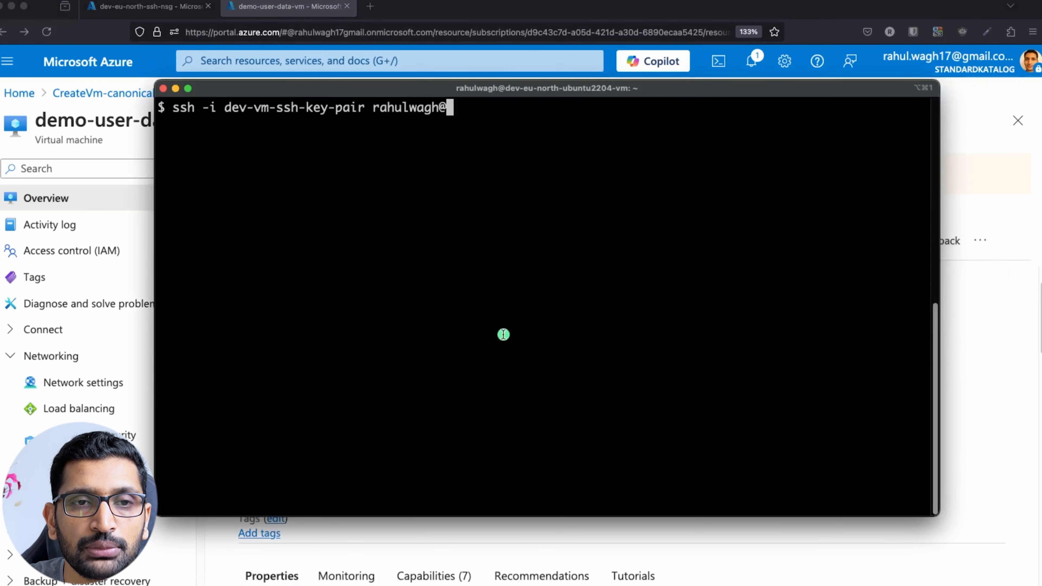
pyautogui.press('super+v')
pyautogui.press('Return')
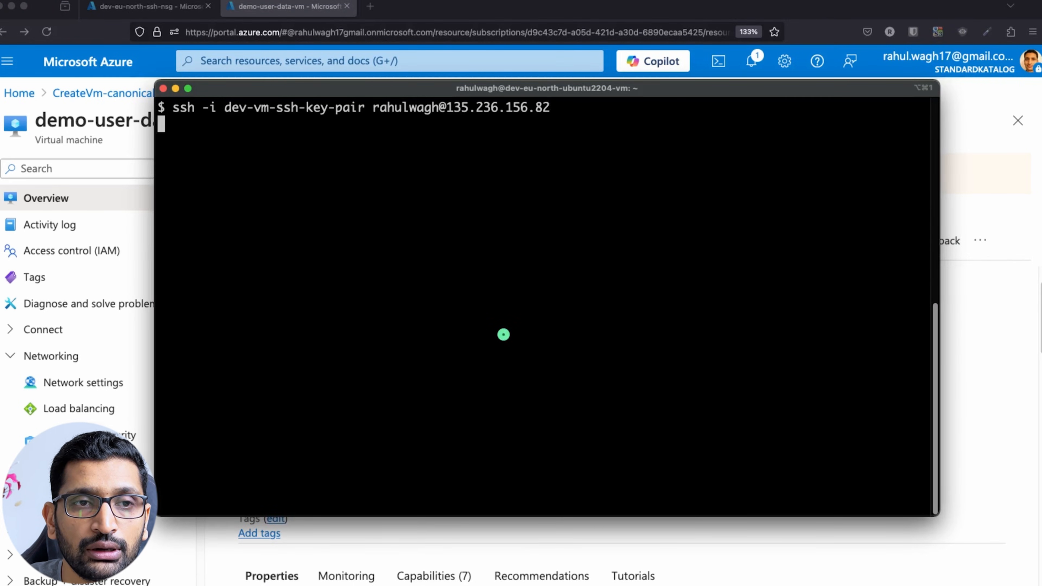
pyautogui.write('yes')
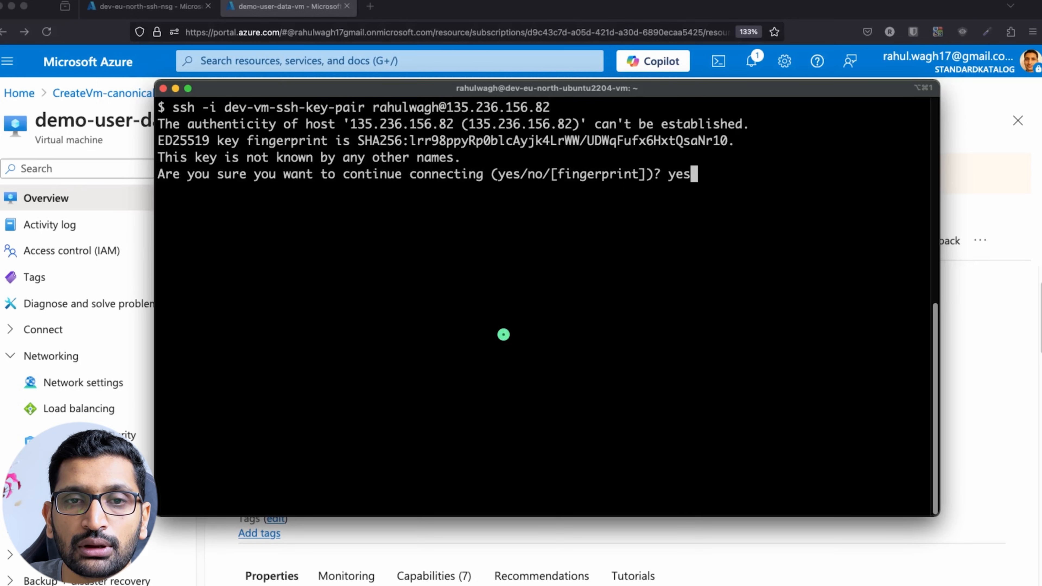
pyautogui.press('Return')
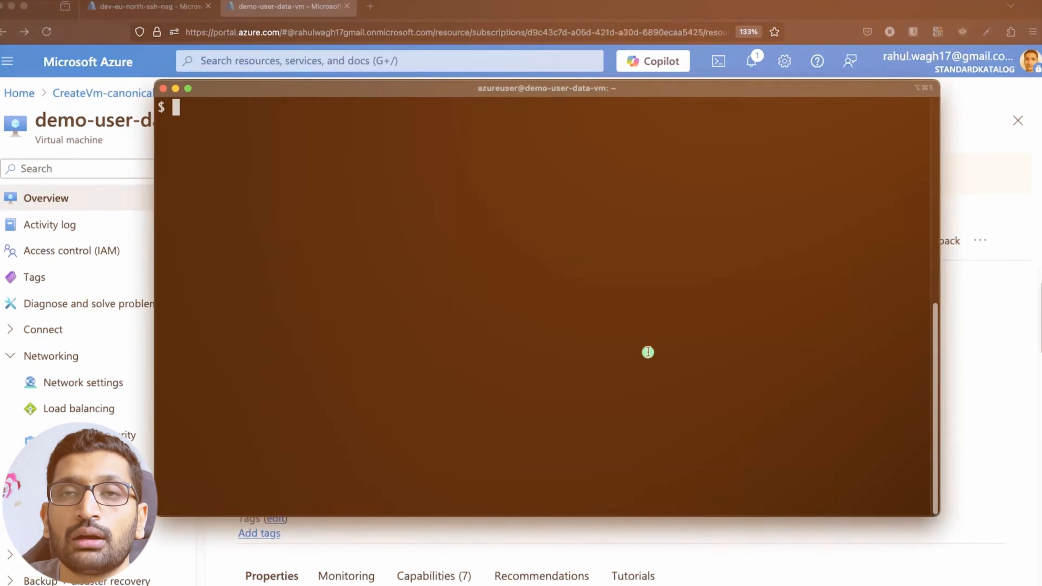
pyautogui.write('clear')
pyautogui.press('Return')
pyautogui.press('Up')
pyautogui.press('Up')
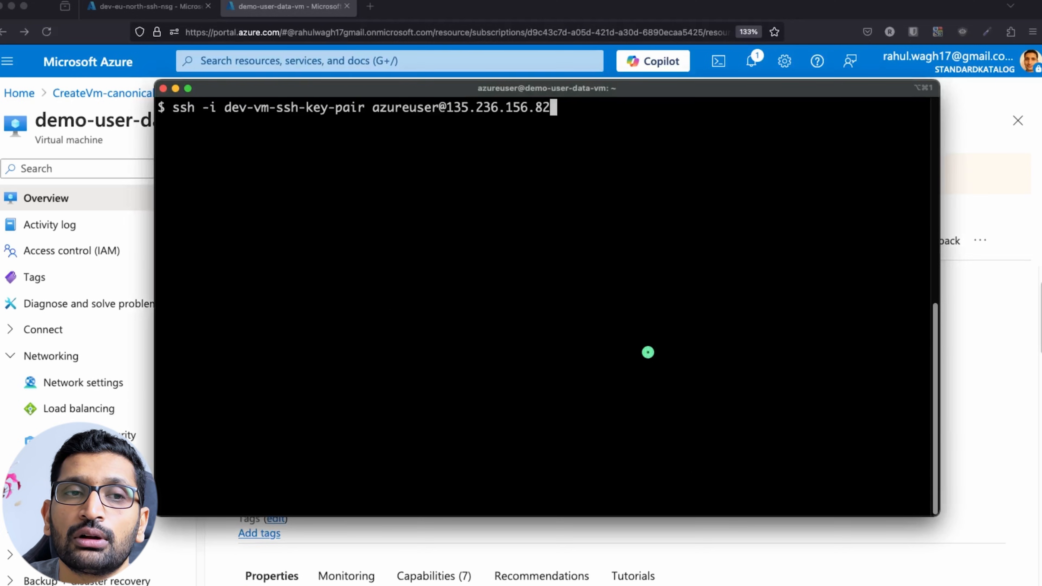
pyautogui.press('Up')
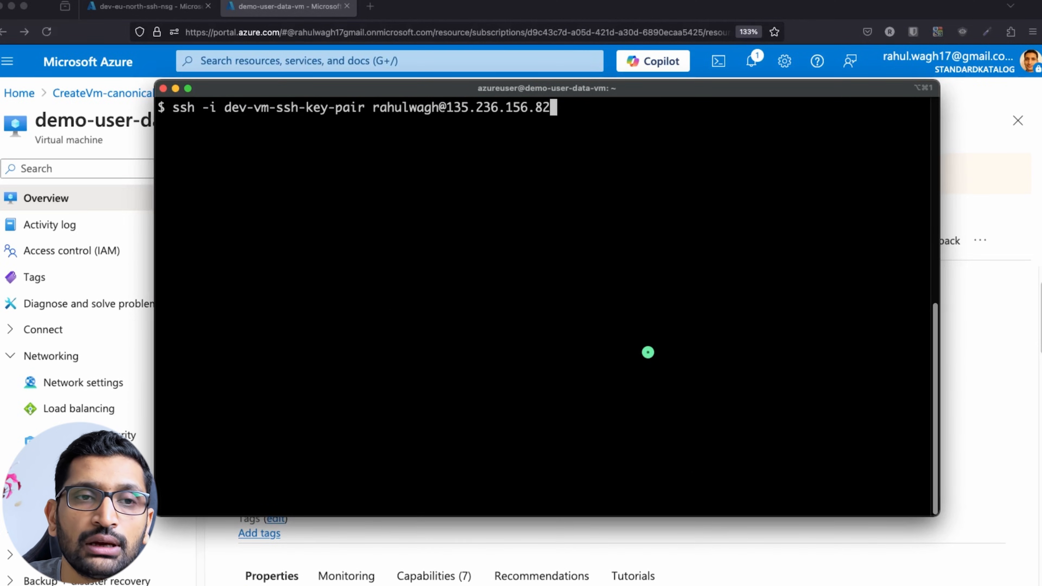
pyautogui.moveTo(373, 107); pyautogui.dragTo(438, 110)
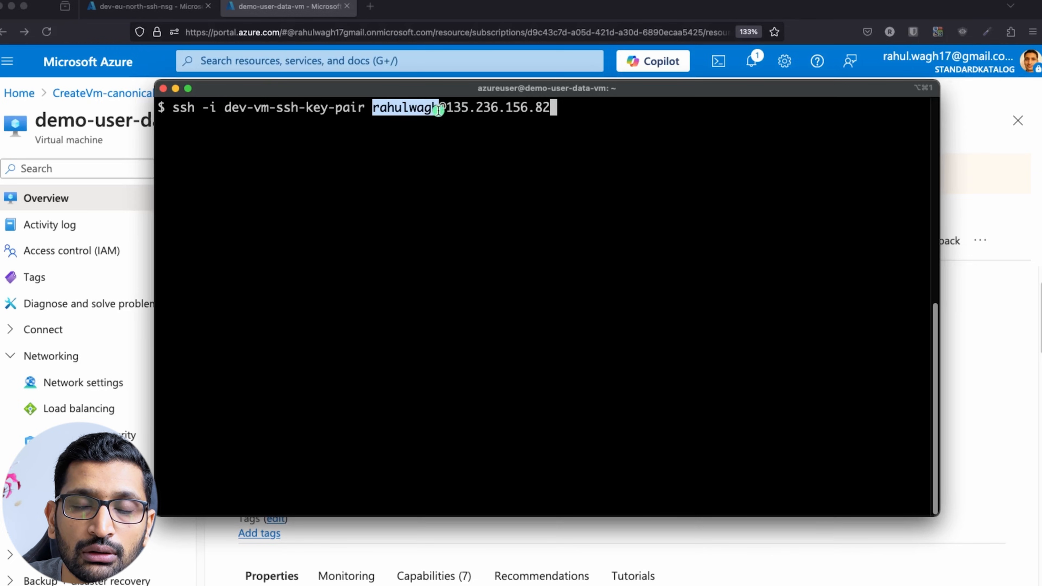
pyautogui.click(503, 157)
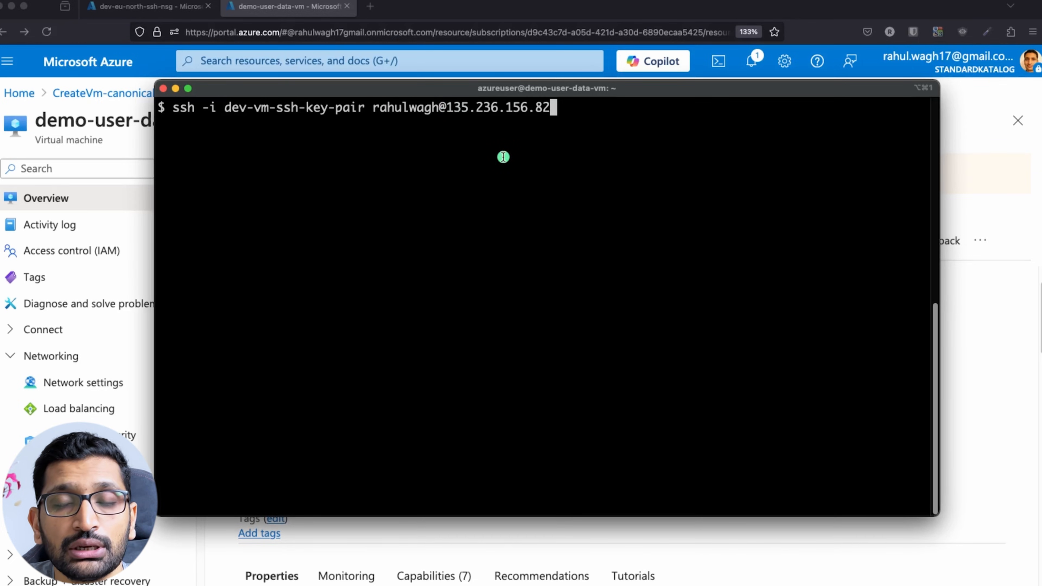
pyautogui.press('Up')
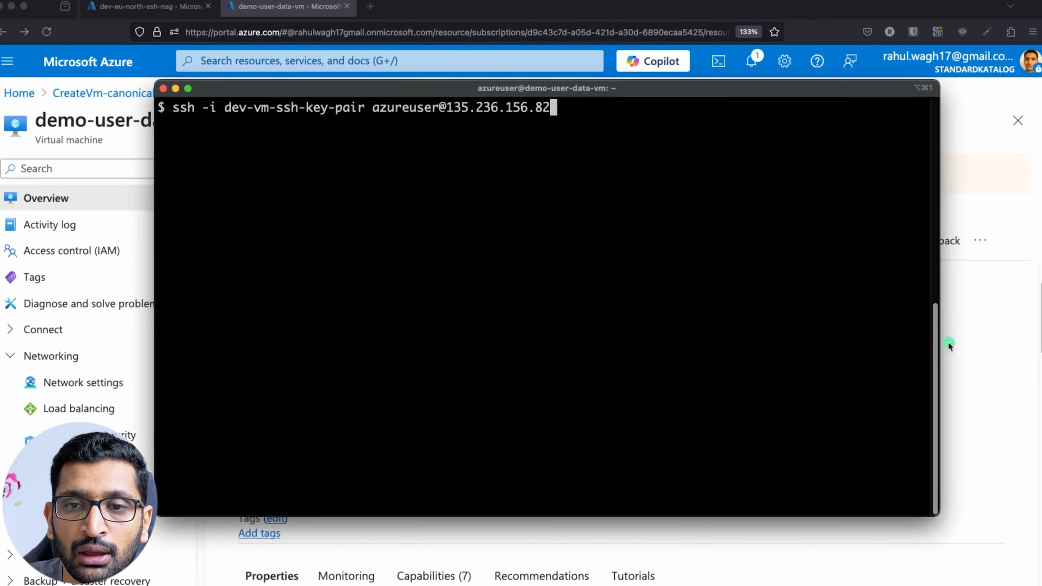
pyautogui.click(968, 344)
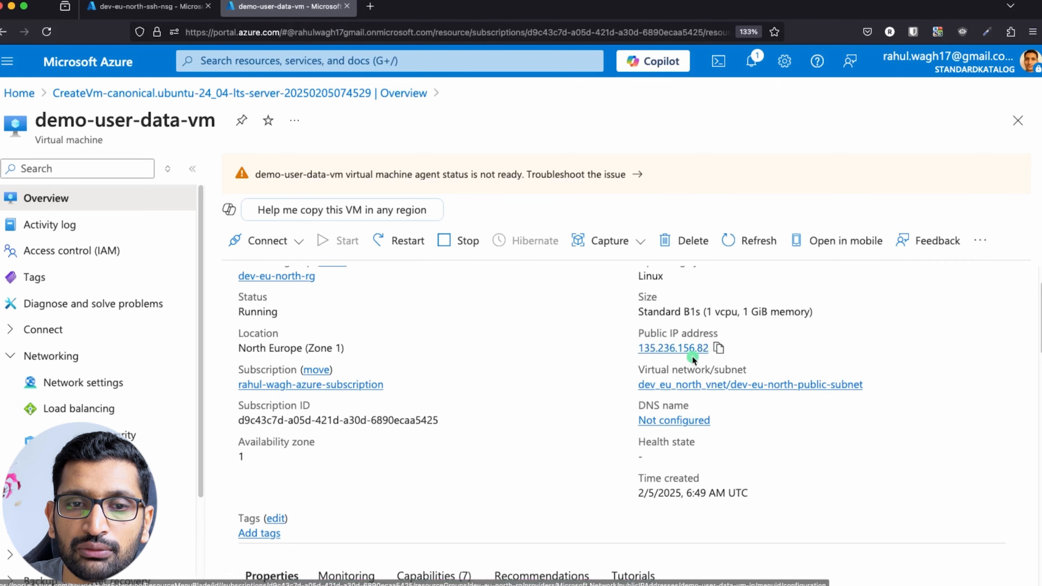
pyautogui.press('super+Tab')
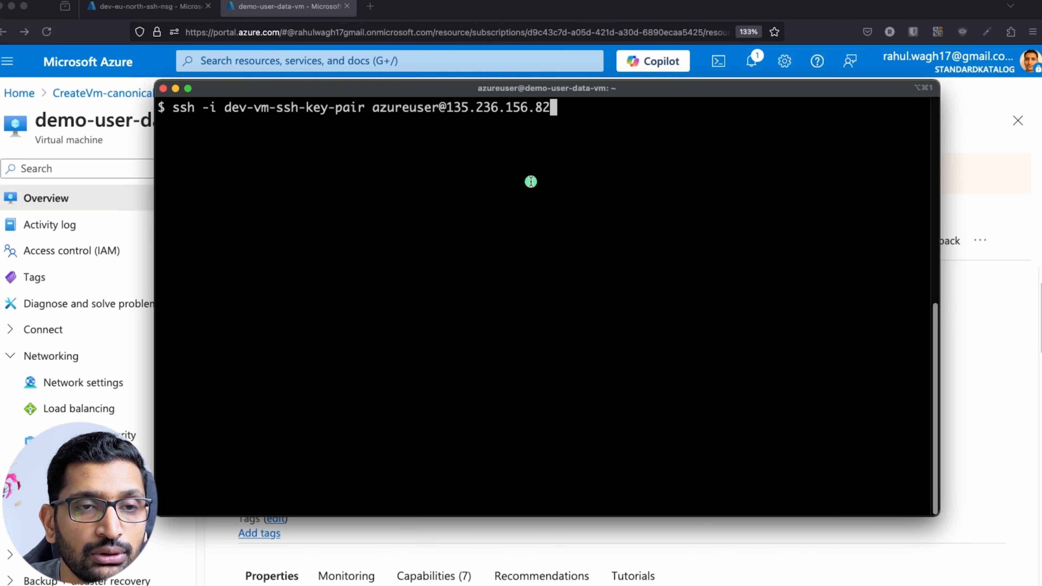
pyautogui.press('Return')
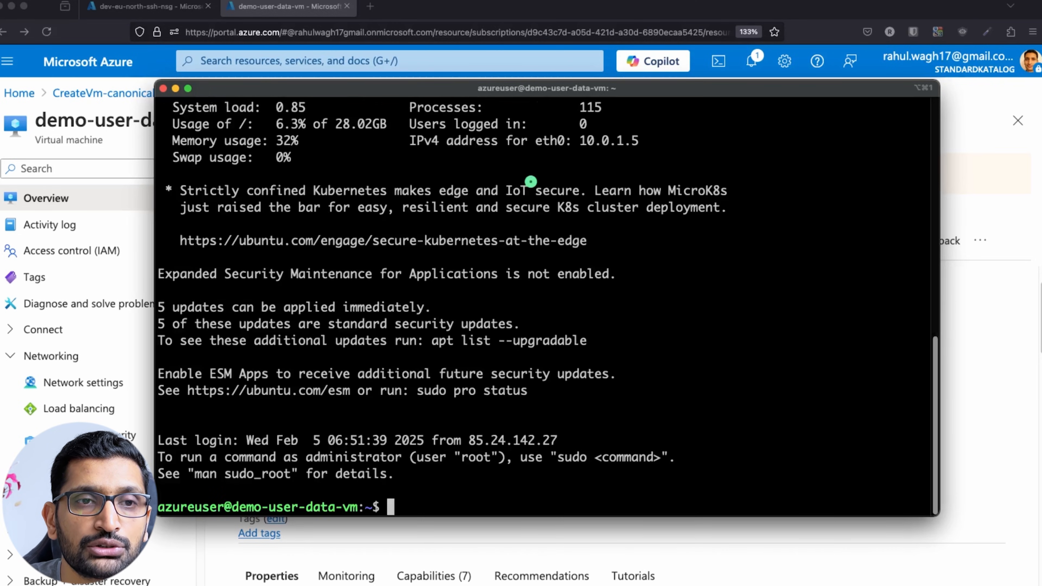
# Highlight the prompt, the previous-login address, and private IPv4 10.0.1.5 in the login banner.
pyautogui.moveTo(357, 507); pyautogui.dragTo(176, 499)
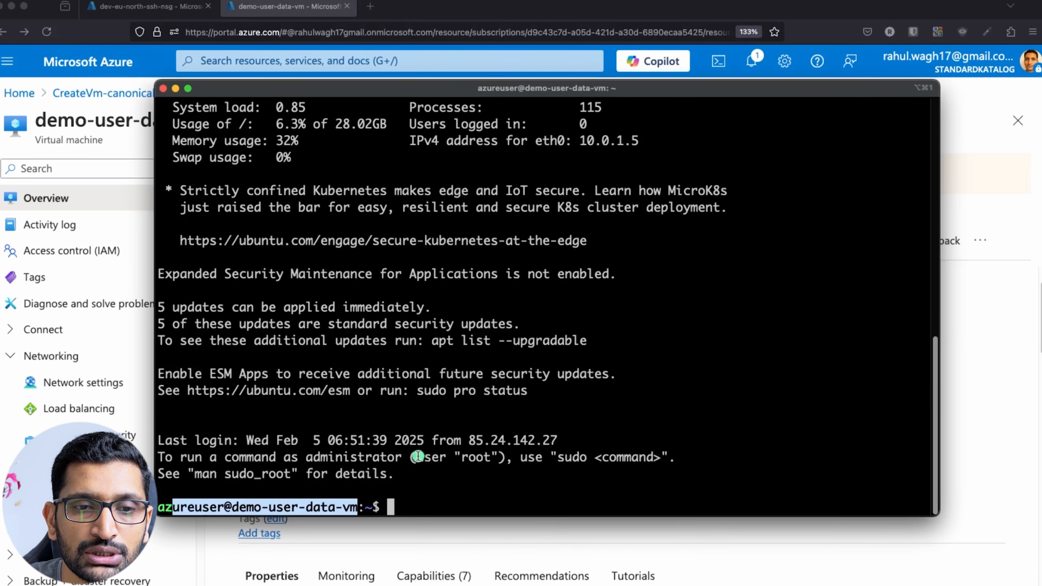
pyautogui.moveTo(468, 440); pyautogui.dragTo(575, 443)
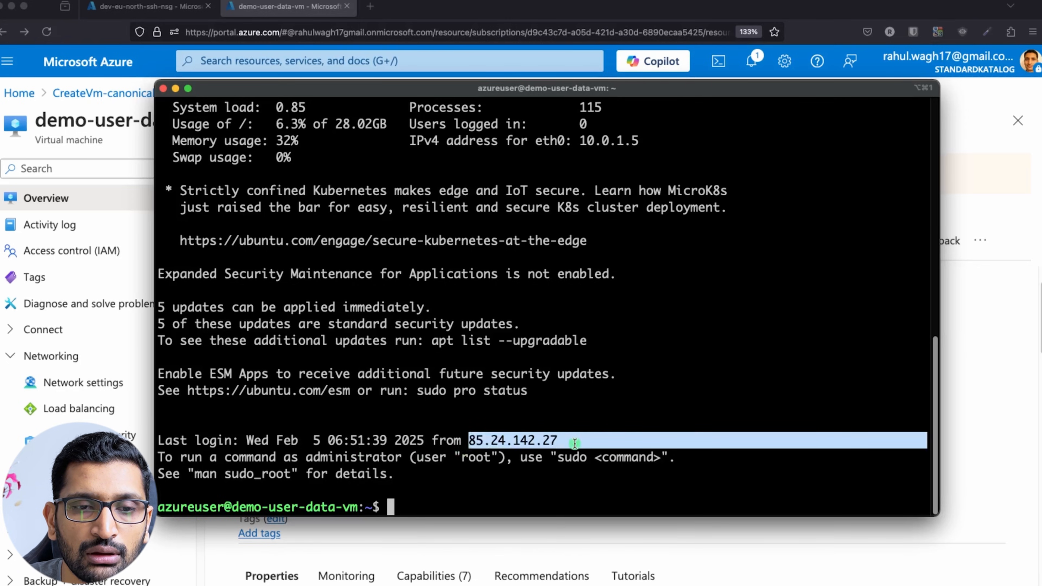
pyautogui.scroll(10, 551, 452)
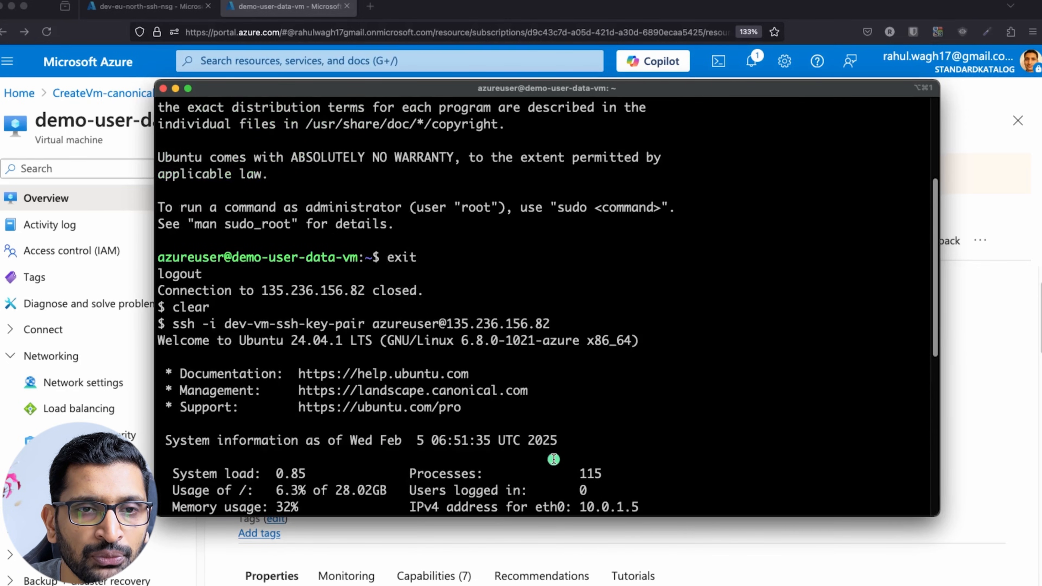
pyautogui.scroll(2, 486, 348)
pyautogui.scroll(-2, 486, 349)
pyautogui.scroll(-3, 486, 349)
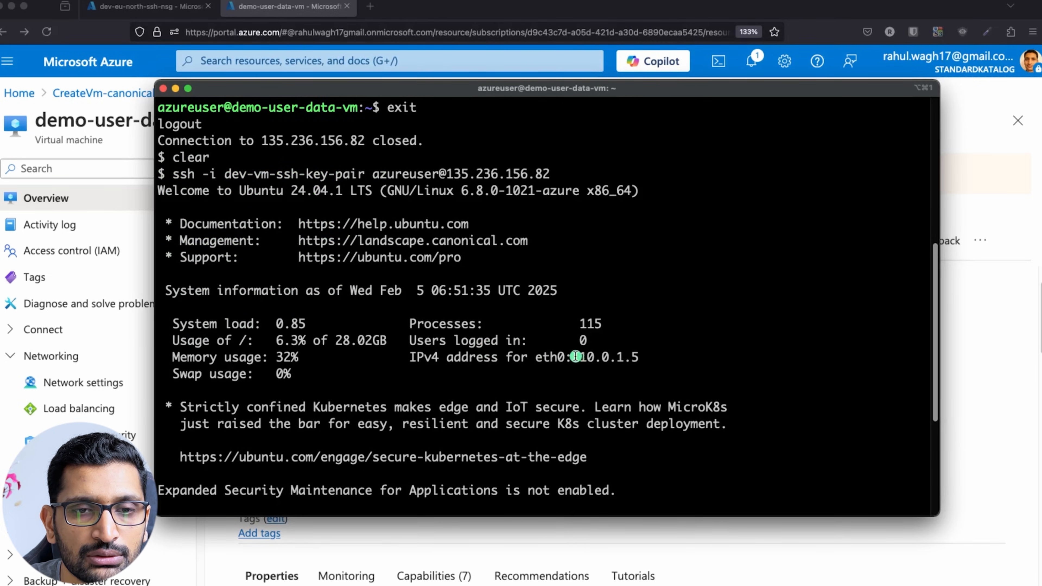
pyautogui.moveTo(575, 356); pyautogui.dragTo(652, 357)
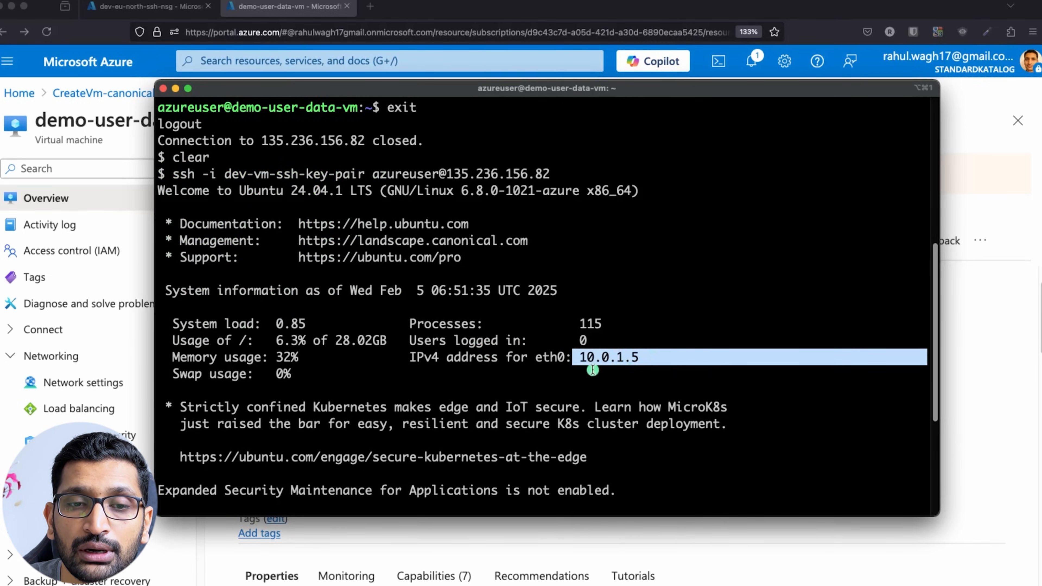
# Compare it with demo-user-data-vm's private IP 10.0.1.5 on the Azure overview.
pyautogui.click(995, 374)
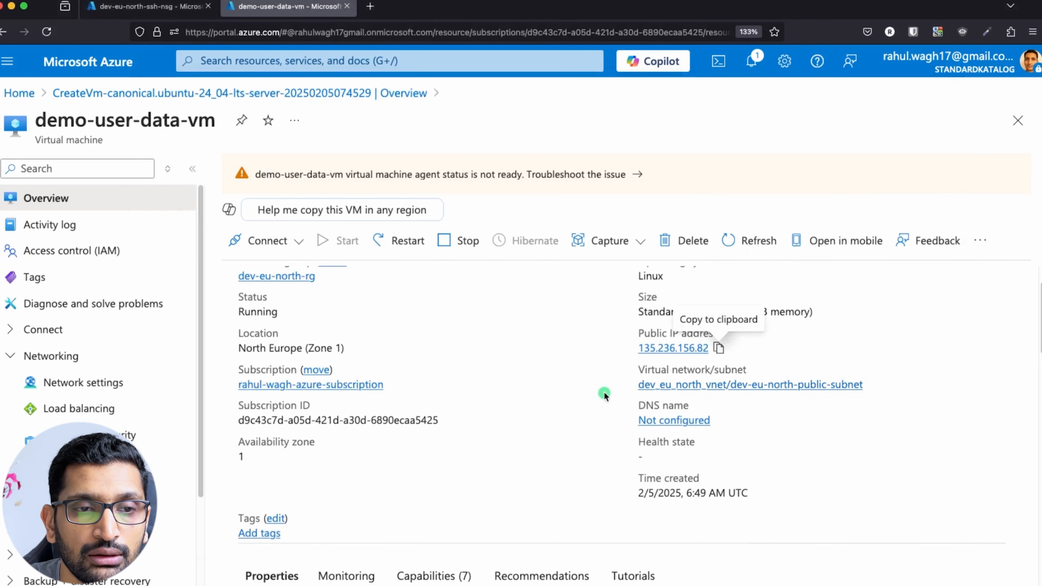
pyautogui.scroll(-10, 602, 392)
pyautogui.scroll(8, 604, 395)
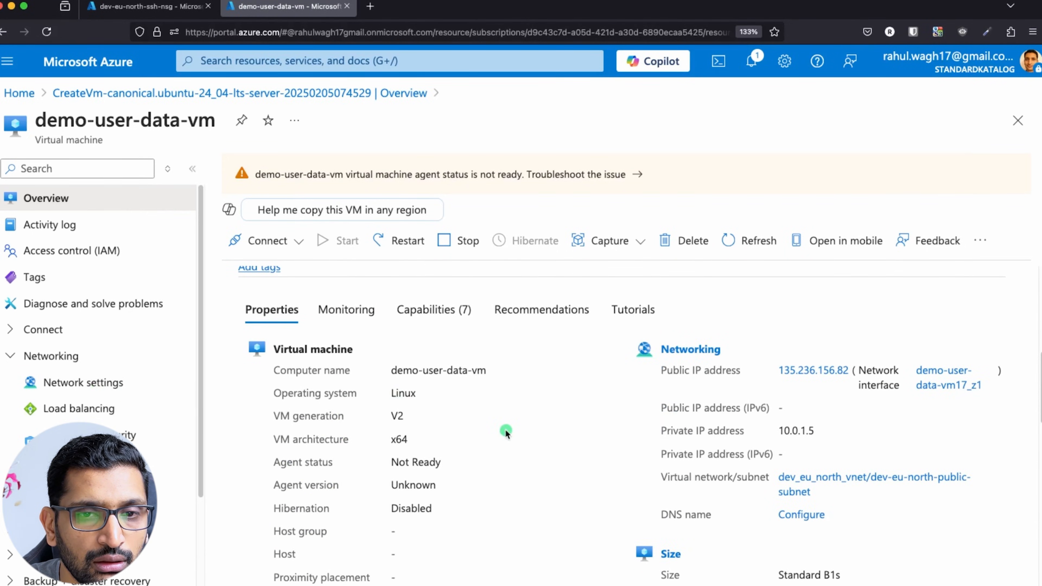
pyautogui.scroll(5, 506, 431)
pyautogui.scroll(-4, 507, 433)
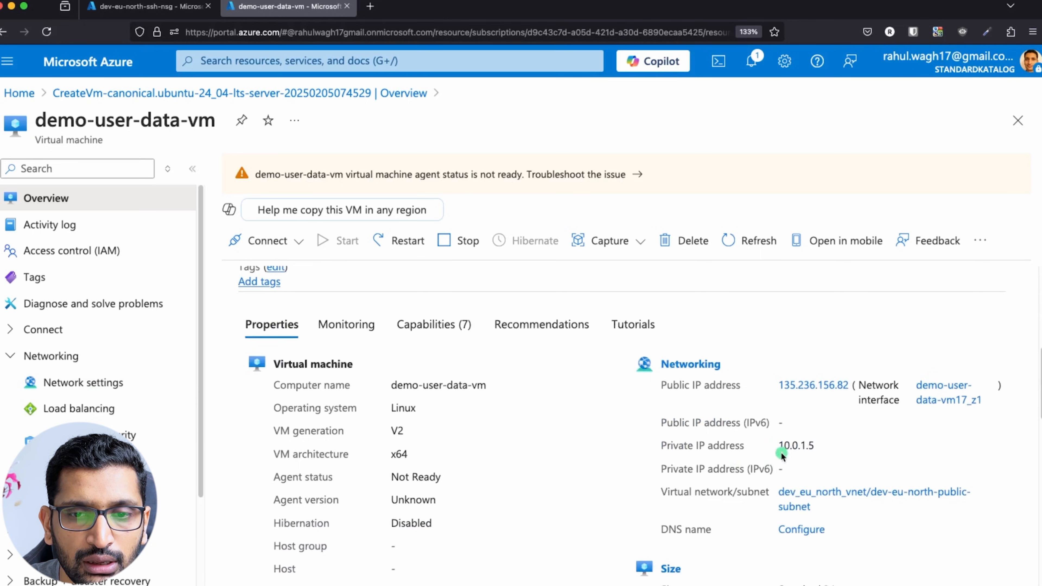
pyautogui.moveTo(815, 446); pyautogui.dragTo(760, 444)
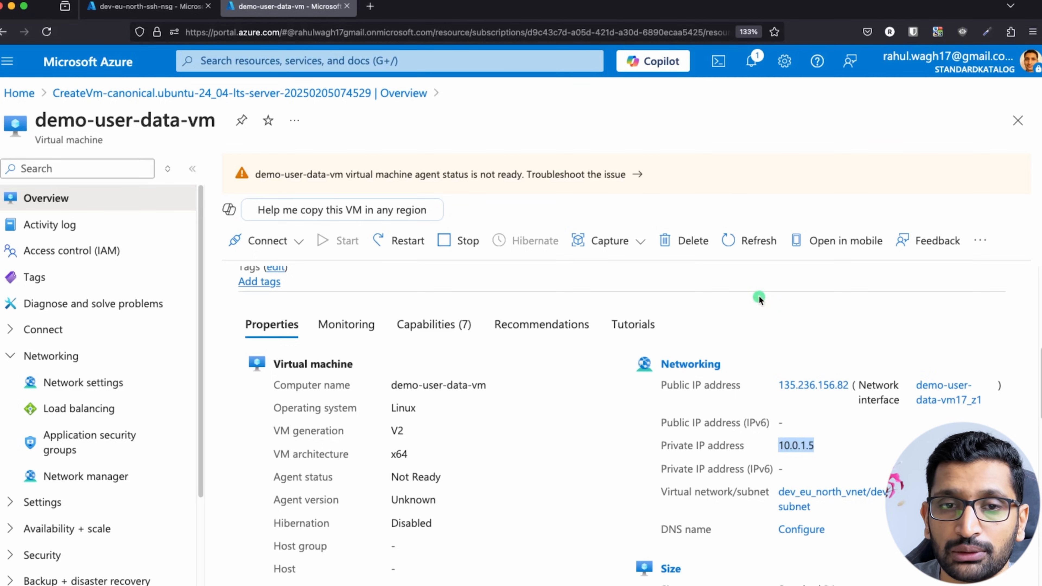
# Run curl localhost:80 on the VM and highlight hostname demo-user-data-vm and IP 10.0.1.5 in the output.
pyautogui.press('super+Tab')
pyautogui.press('super+Tab')
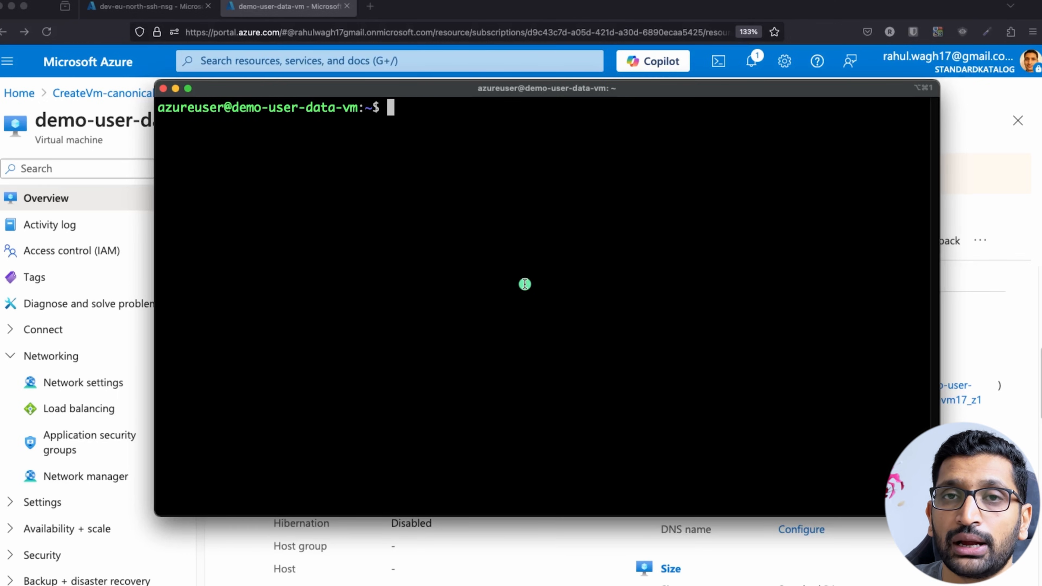
pyautogui.write('cur')
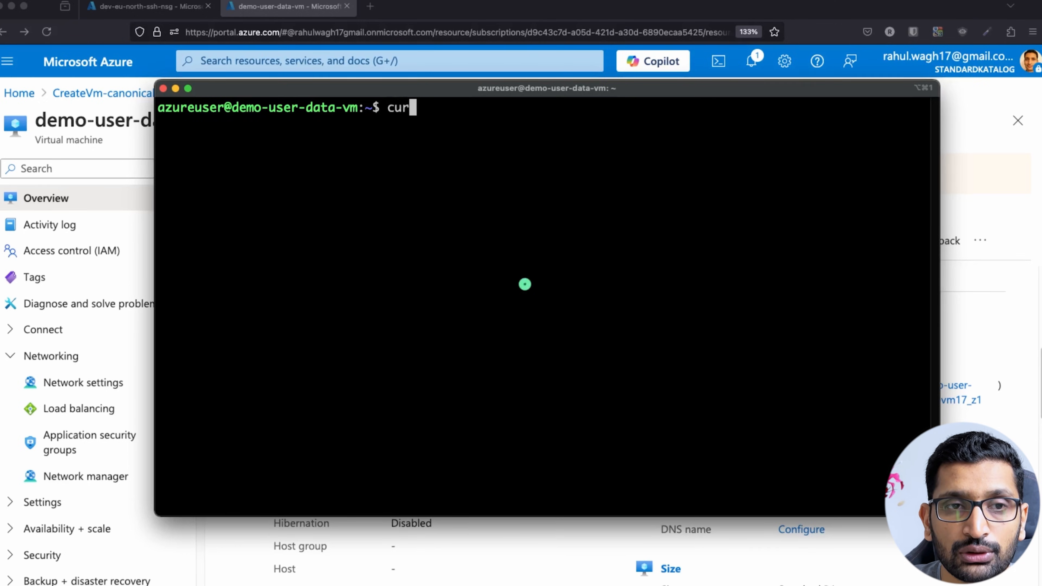
pyautogui.write('l localhost:80')
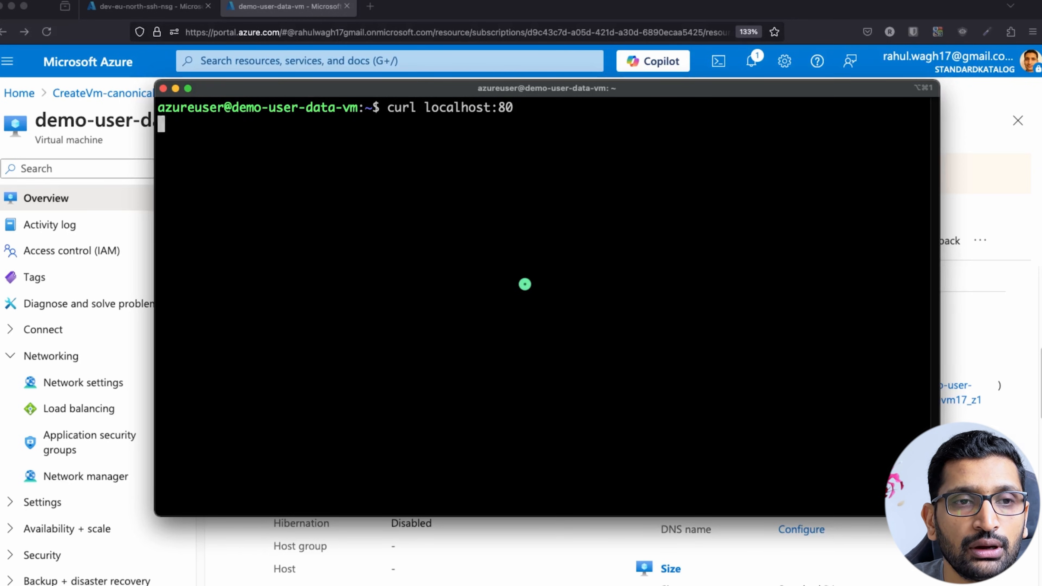
pyautogui.press('Return')
pyautogui.moveTo(267, 146); pyautogui.dragTo(157, 129)
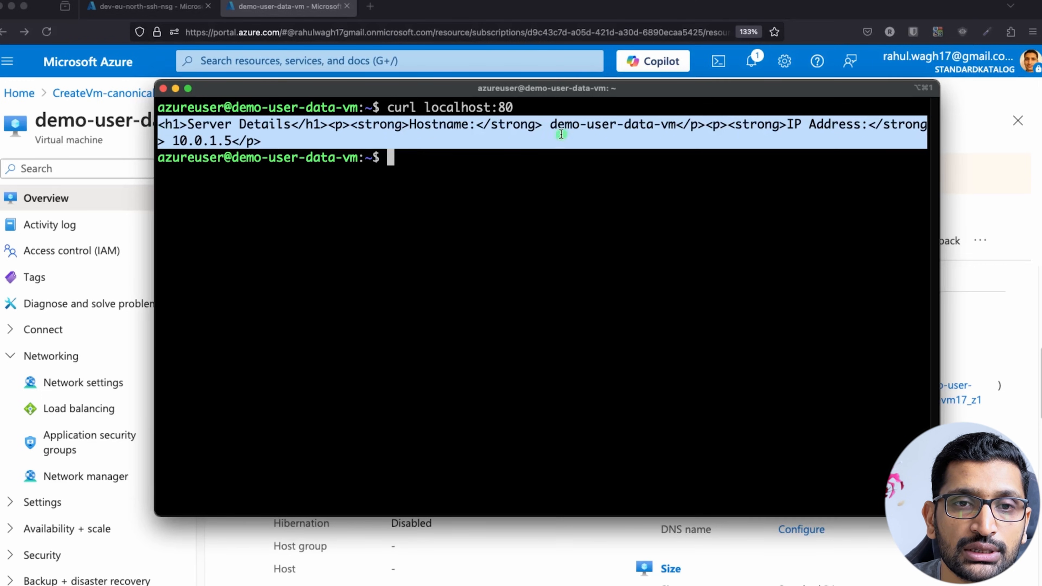
pyautogui.click(551, 130)
pyautogui.moveTo(551, 131); pyautogui.dragTo(676, 127)
pyautogui.moveTo(781, 127); pyautogui.dragTo(877, 128)
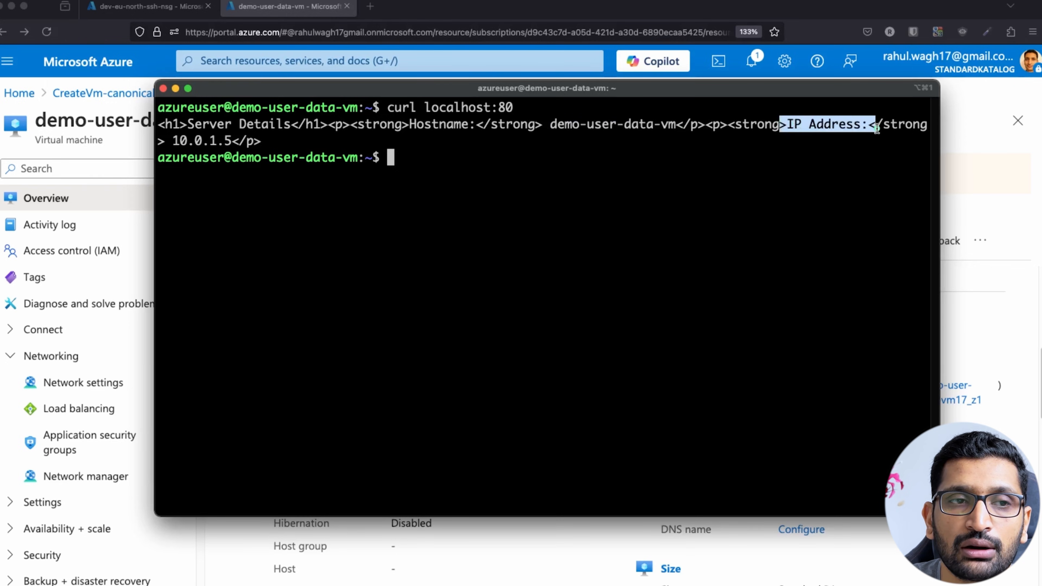
pyautogui.moveTo(244, 137); pyautogui.dragTo(176, 138)
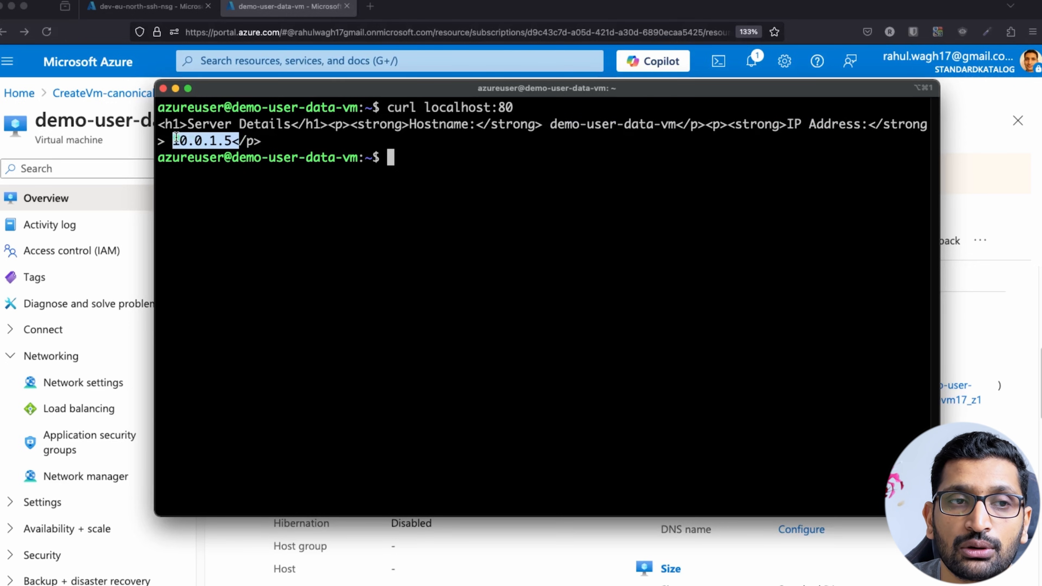
# Pull the user-data script into its own Sublime Text window over the terminal.
pyautogui.press('super+Tab')
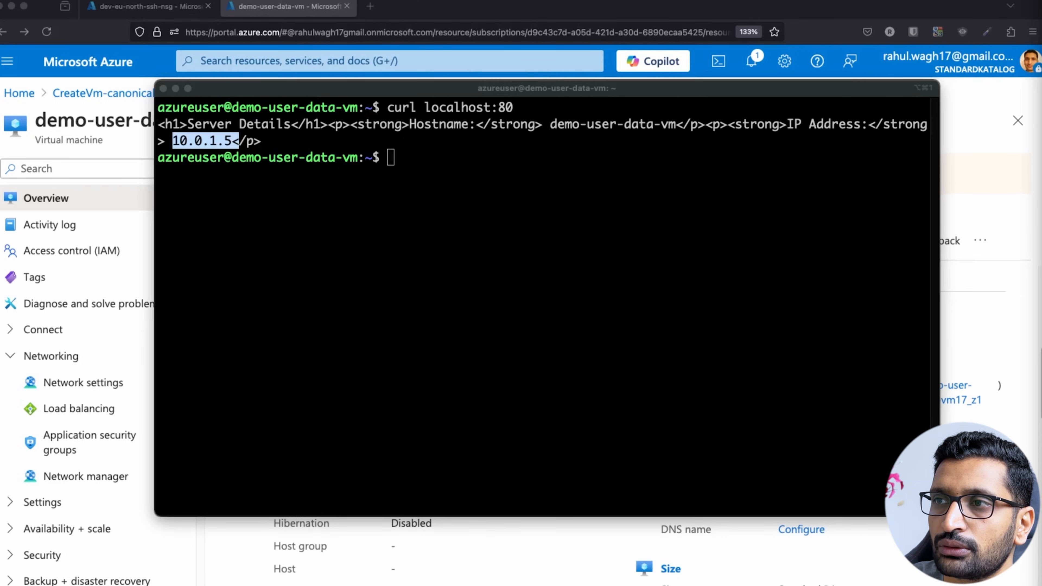
pyautogui.moveTo(1041, 138); pyautogui.dragTo(476, 132)
pyautogui.moveTo(1035, 0); pyautogui.dragTo(606, 77)
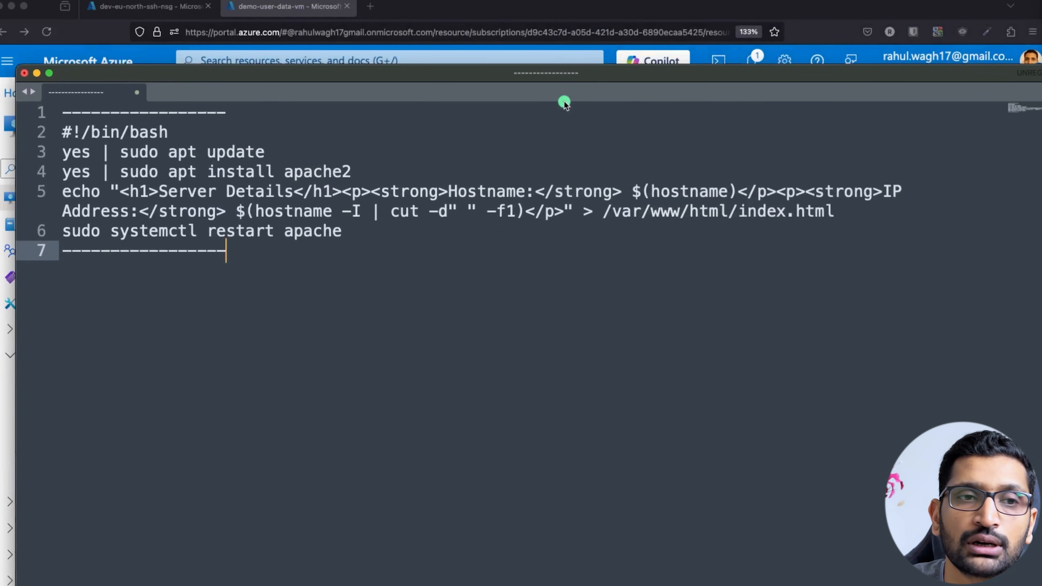
# Highlight the Hostname and IP Address lines in the Sublime Text startup script.
pyautogui.moveTo(117, 191); pyautogui.dragTo(535, 192)
pyautogui.click(537, 234)
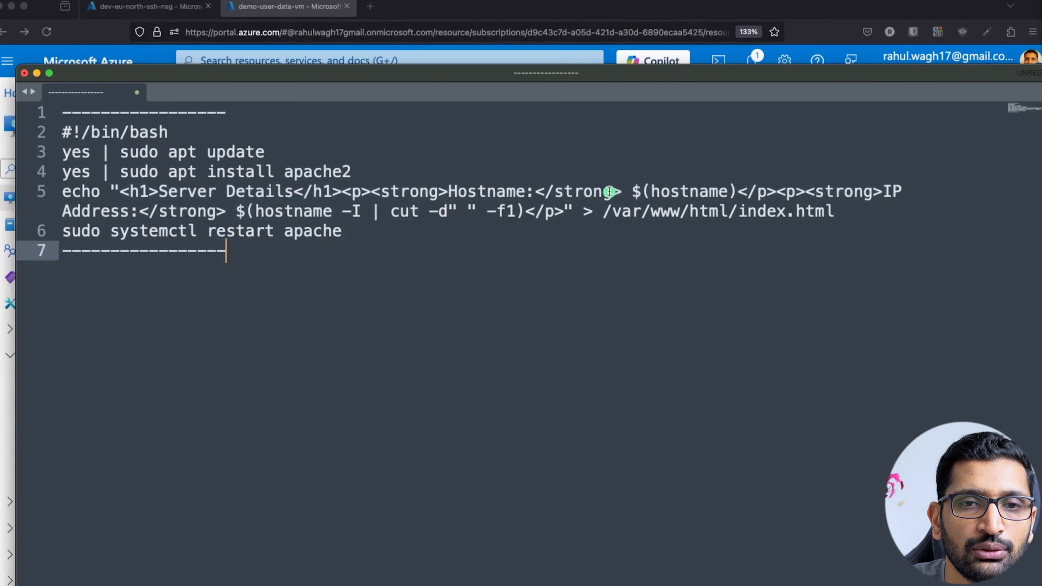
pyautogui.doubleClick(471, 192)
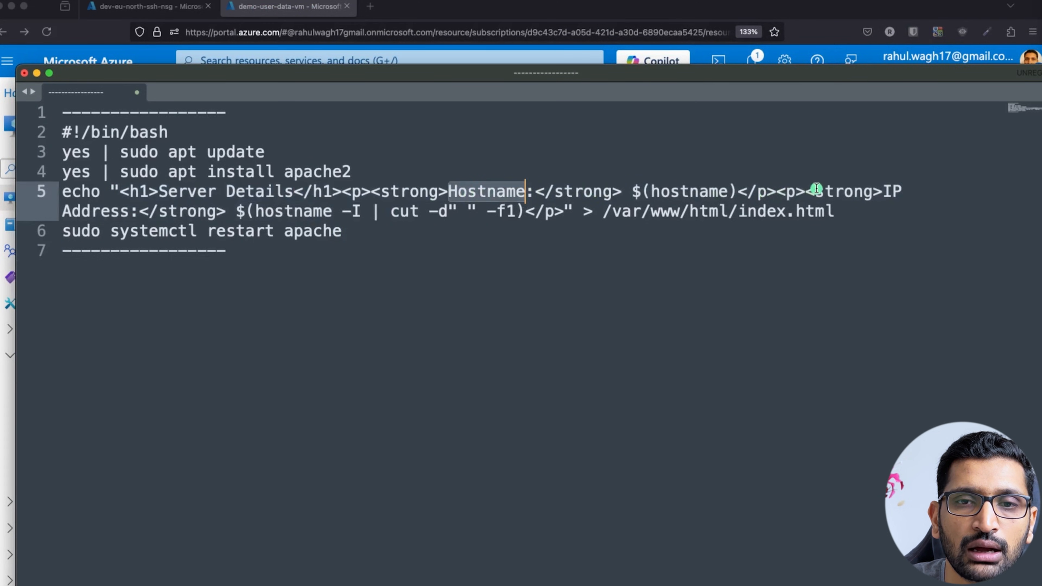
pyautogui.moveTo(881, 192); pyautogui.dragTo(136, 208)
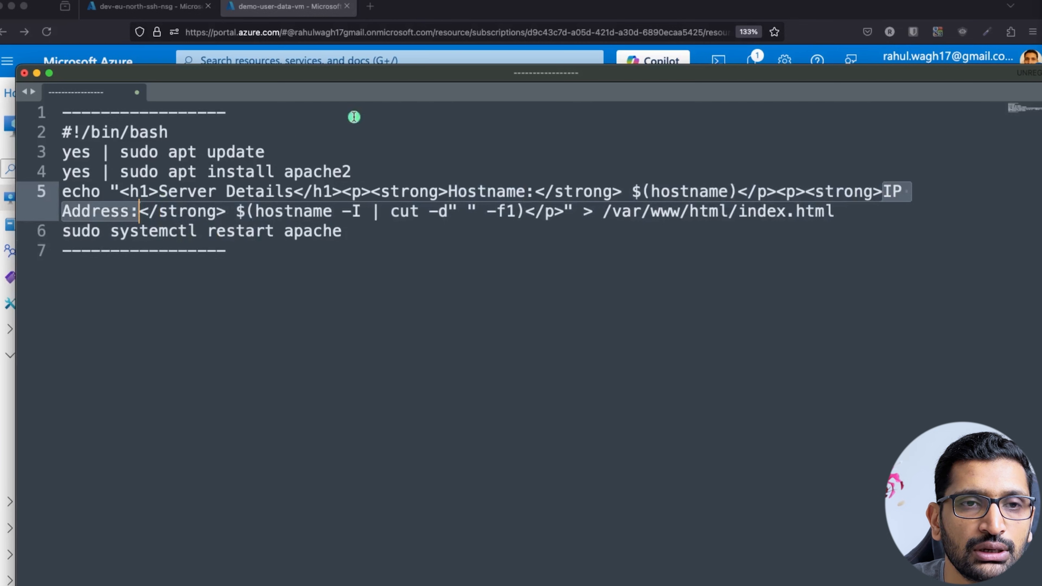
# Highlight the matching Hostname and IP Address labels in the terminal's curl output.
pyautogui.press('super+Tab')
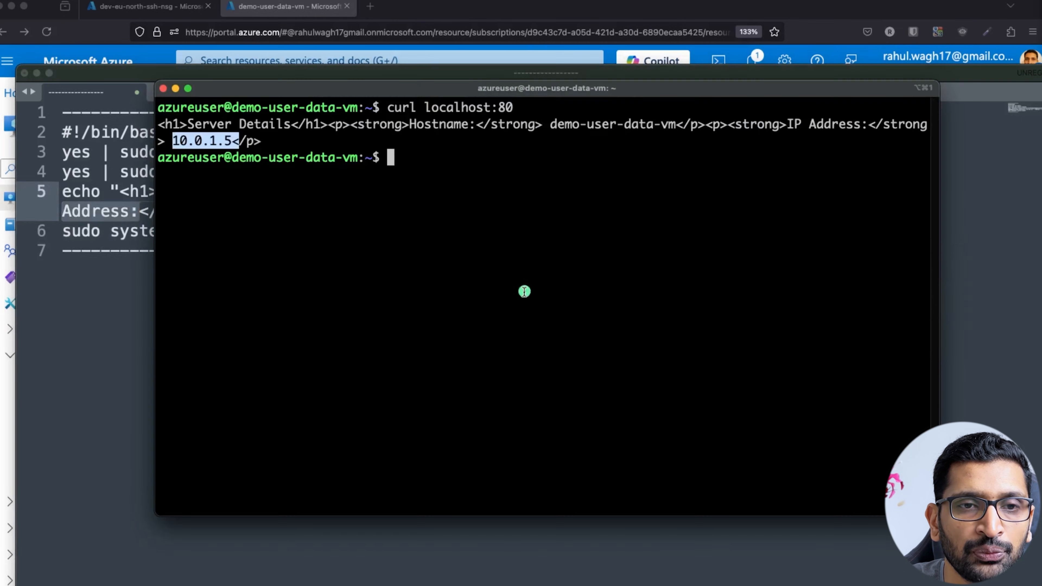
pyautogui.click(578, 174)
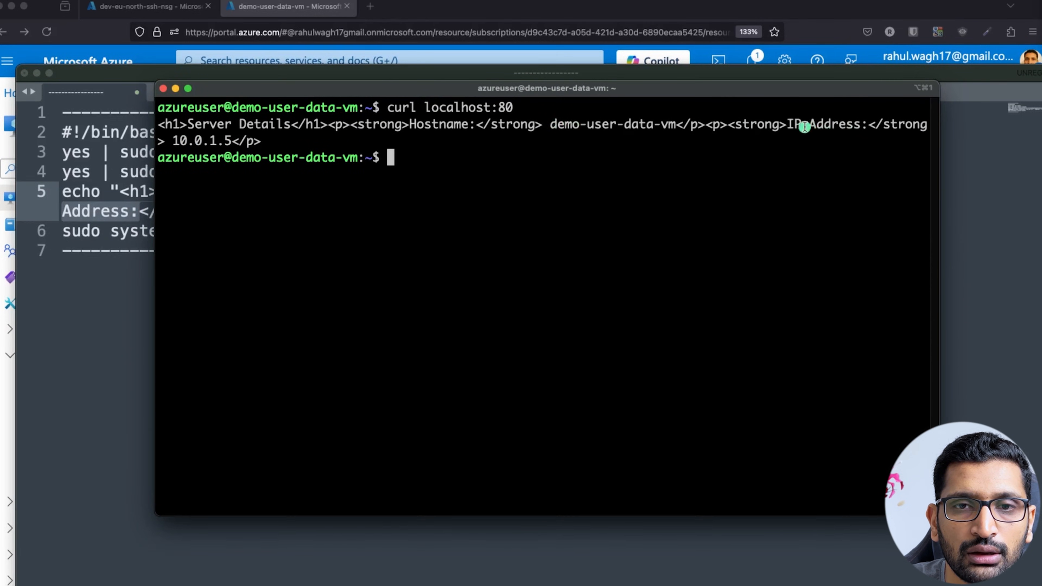
pyautogui.moveTo(788, 124); pyautogui.dragTo(865, 126)
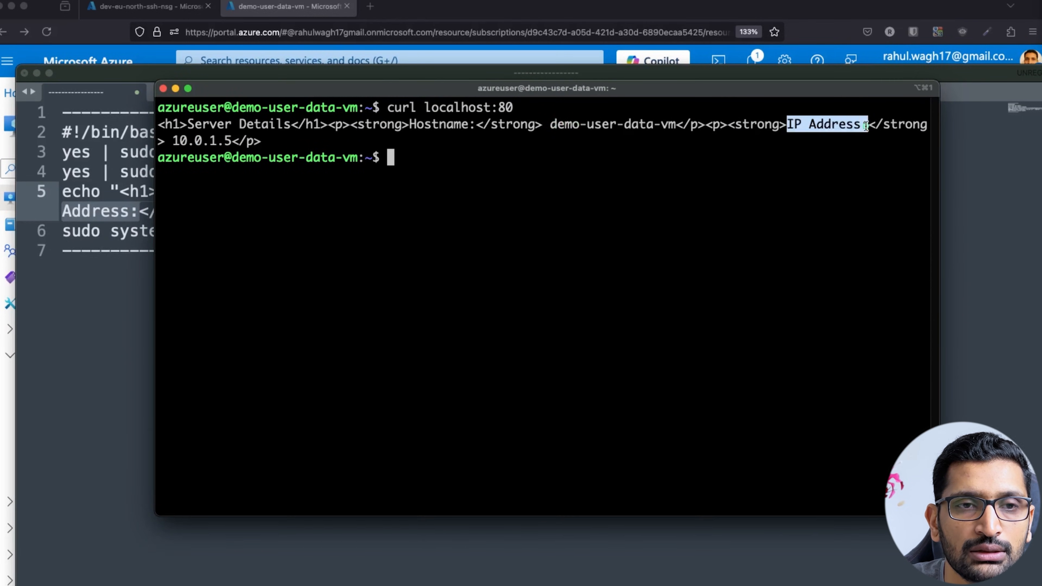
pyautogui.doubleClick(415, 124)
pyautogui.doubleClick(822, 122)
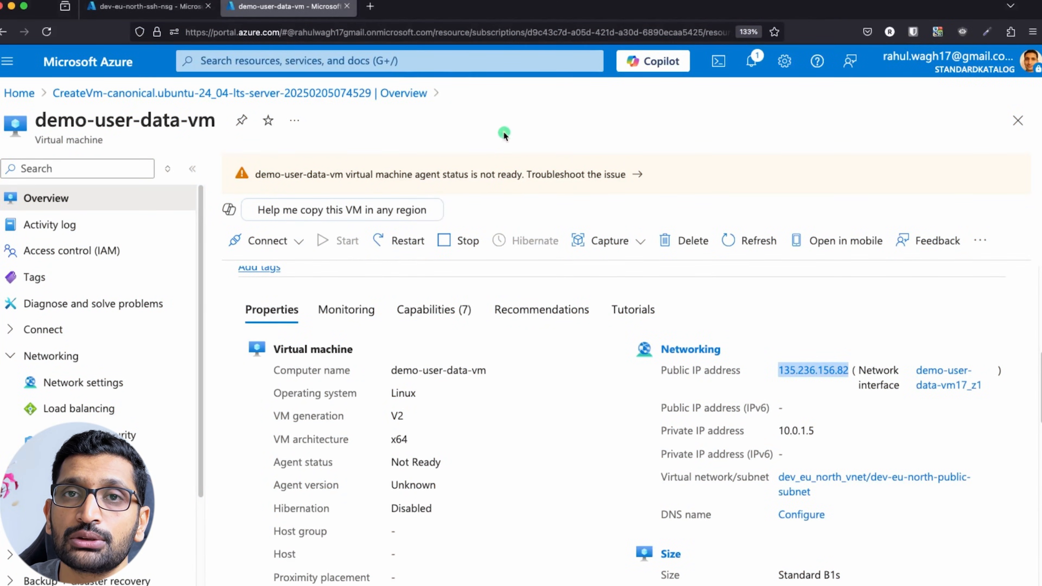
# Load 135.236.156.82:80 in a new Firefox tab, then return to the demo-user-data-vm portal tab.
pyautogui.press('super+t')
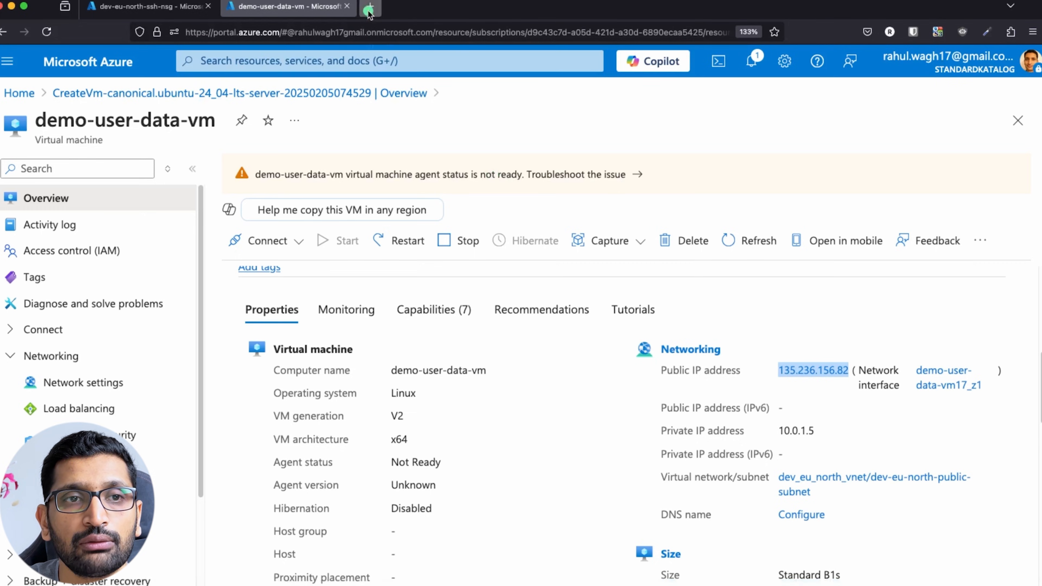
pyautogui.write('135.236.156.82')
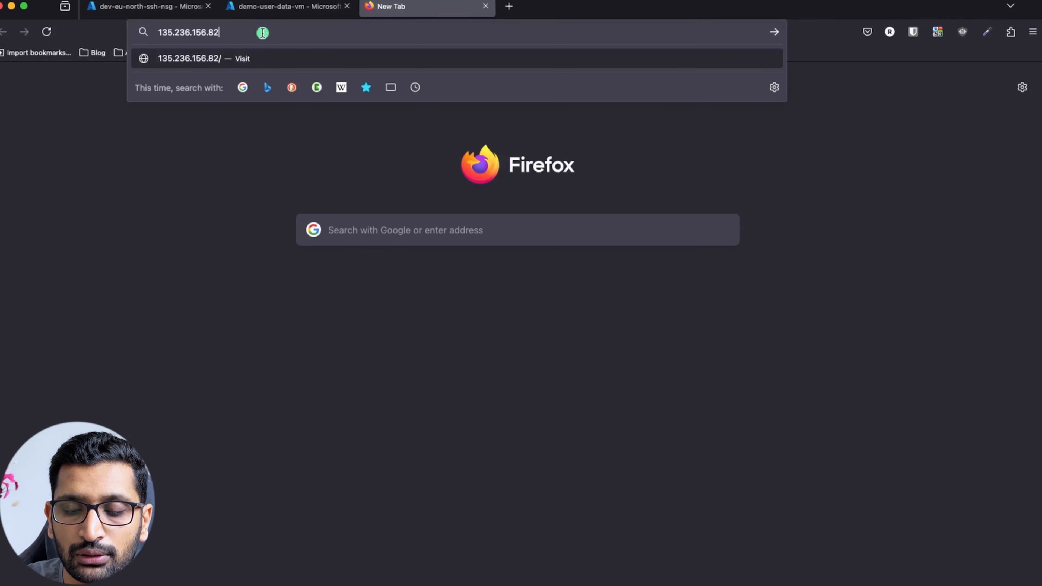
pyautogui.write(':80')
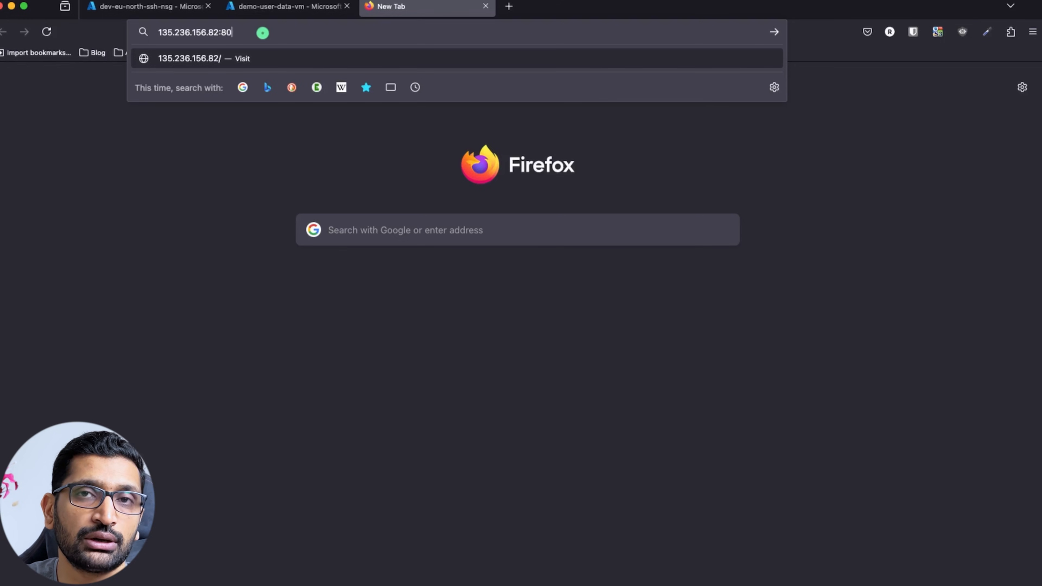
pyautogui.press('Return')
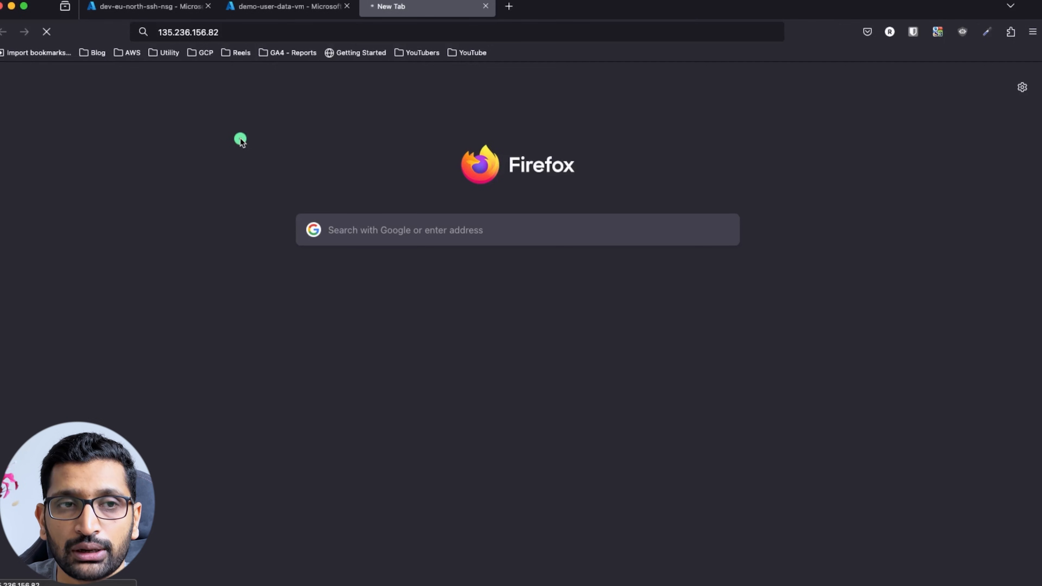
pyautogui.click(282, 6)
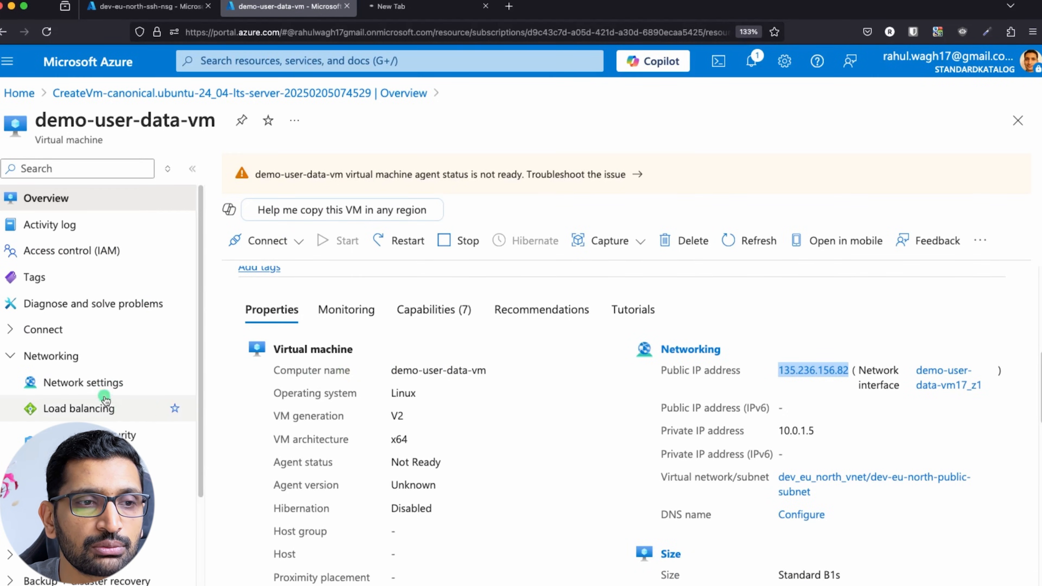
# Go from the VM's network settings to the demo-user-data-vm-nsg inbound security rules.
pyautogui.click(82, 382)
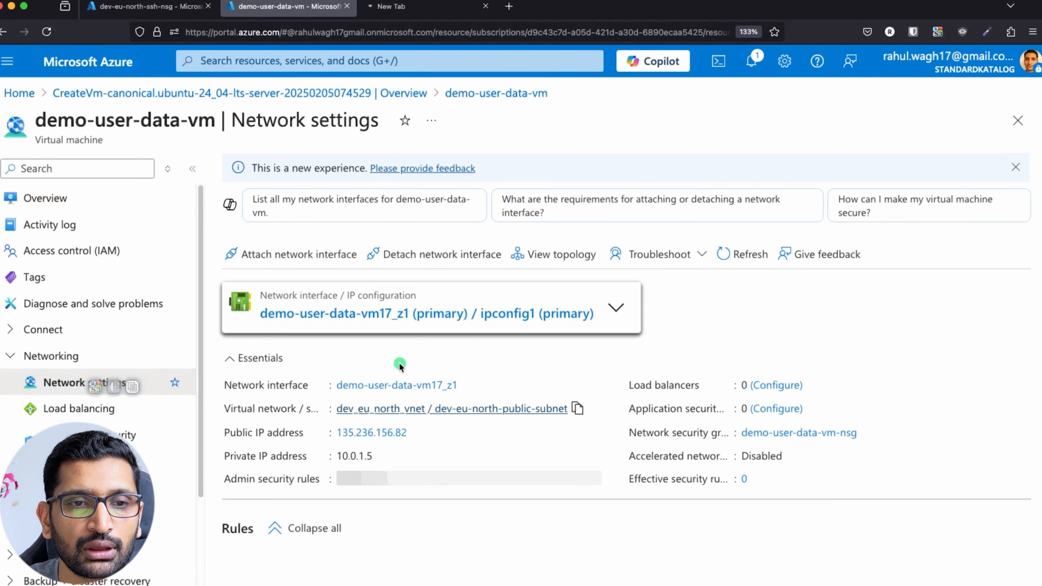
pyautogui.scroll(-5, 485, 412)
pyautogui.scroll(-2, 485, 412)
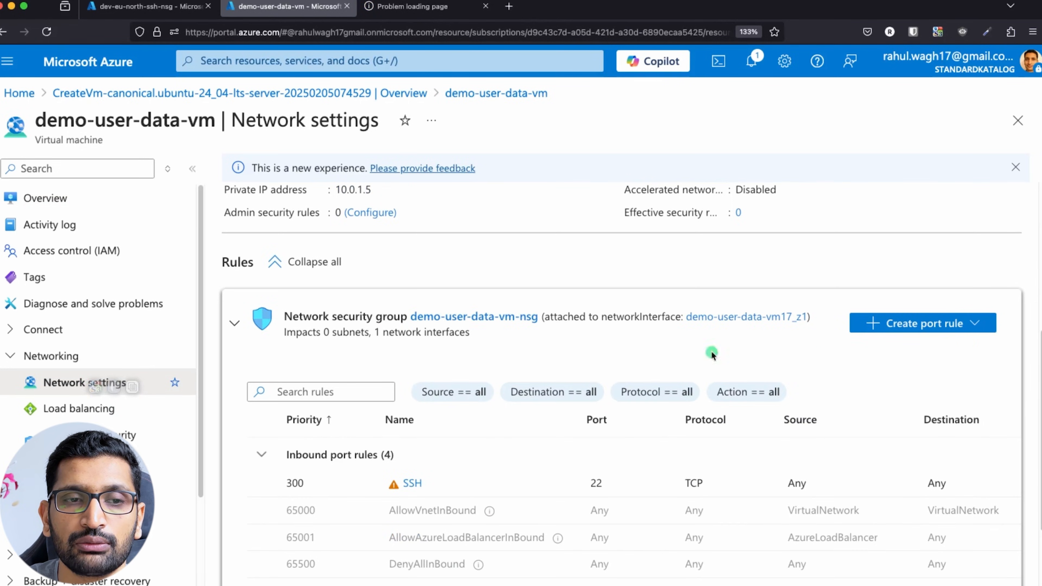
pyautogui.click(507, 323)
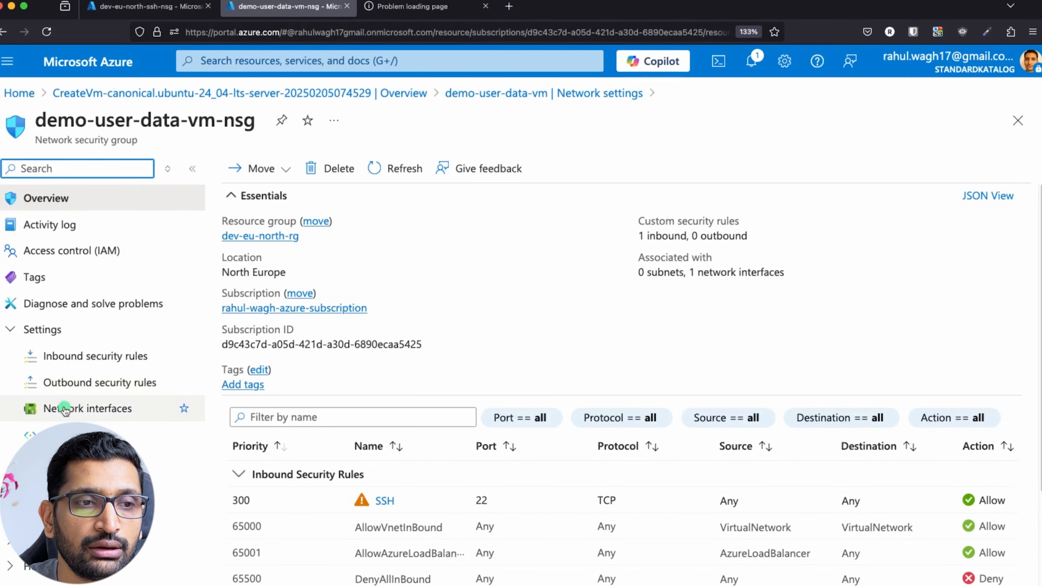
pyautogui.click(78, 366)
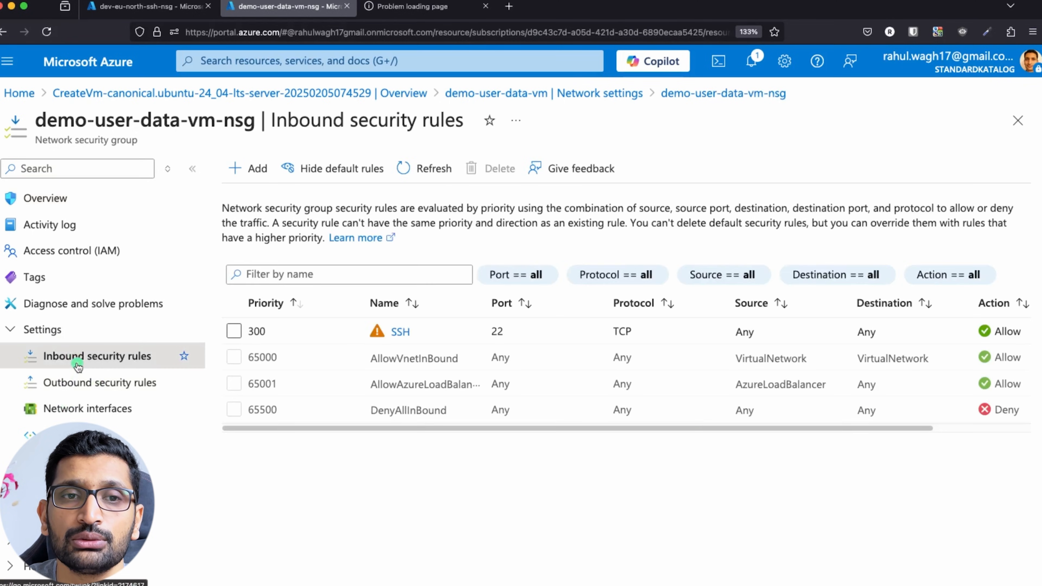
# Add inbound rule AllowAnyHTTPInbound with service HTTP (TCP 80, priority 310).
pyautogui.click(246, 169)
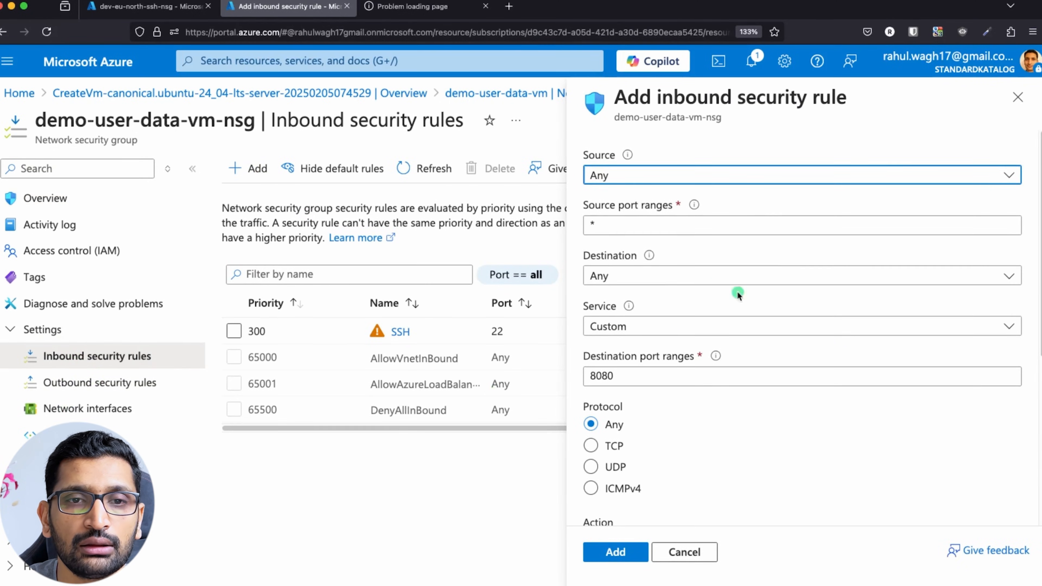
pyautogui.click(624, 328)
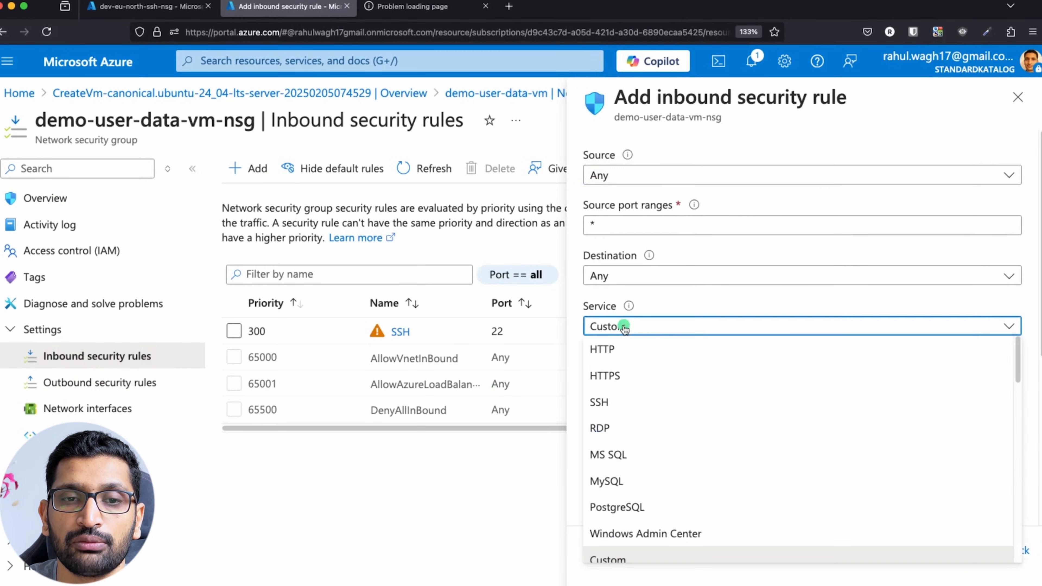
pyautogui.click(618, 360)
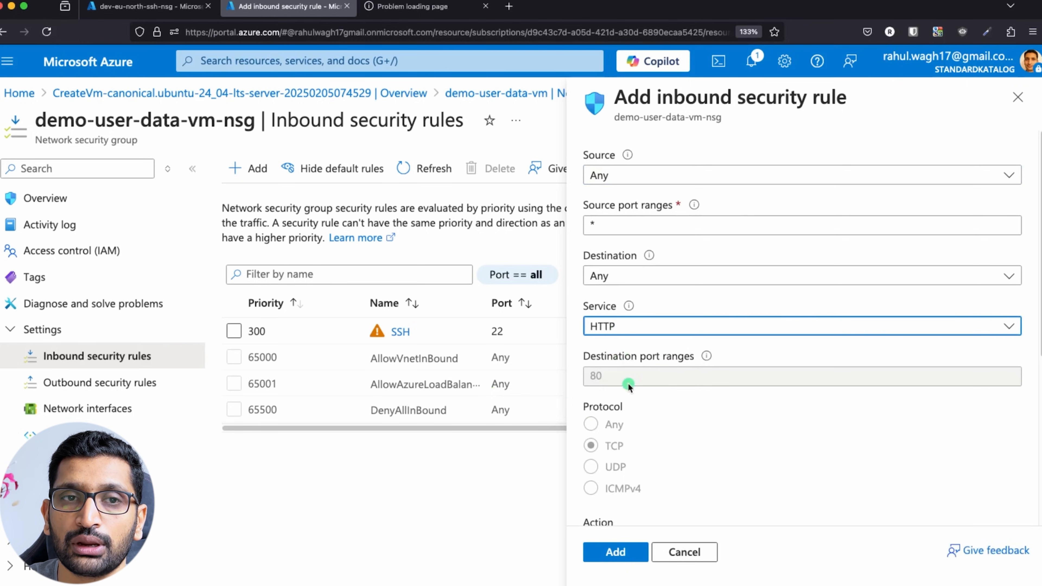
pyautogui.scroll(-5, 668, 435)
pyautogui.click(618, 553)
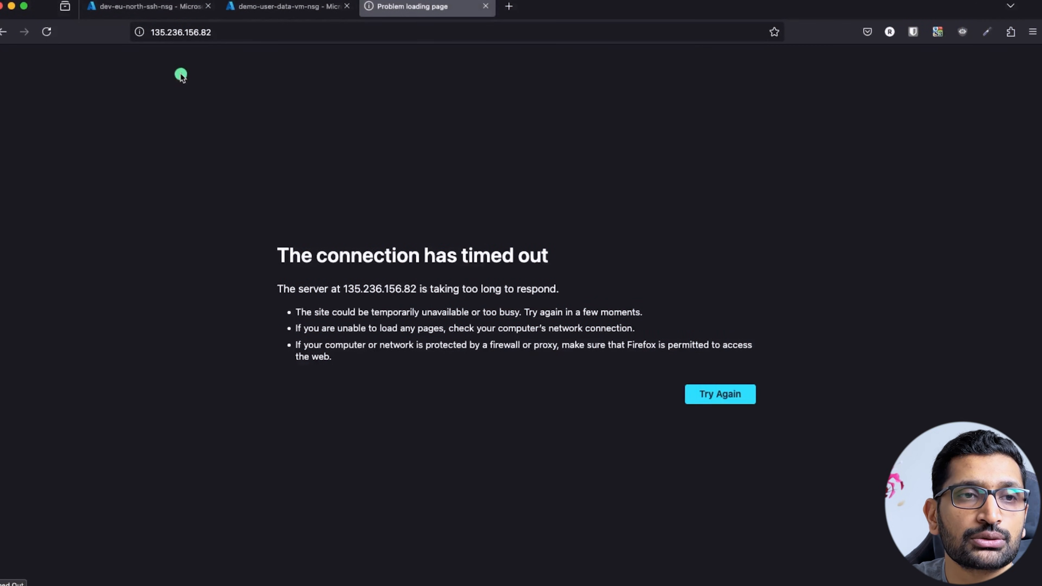
# Reload 135.236.156.82 in Firefox and highlight the Server Details lines, including IP Address 10.0.1.5.
pyautogui.click(263, 32)
pyautogui.click(292, 35)
pyautogui.press('Return')
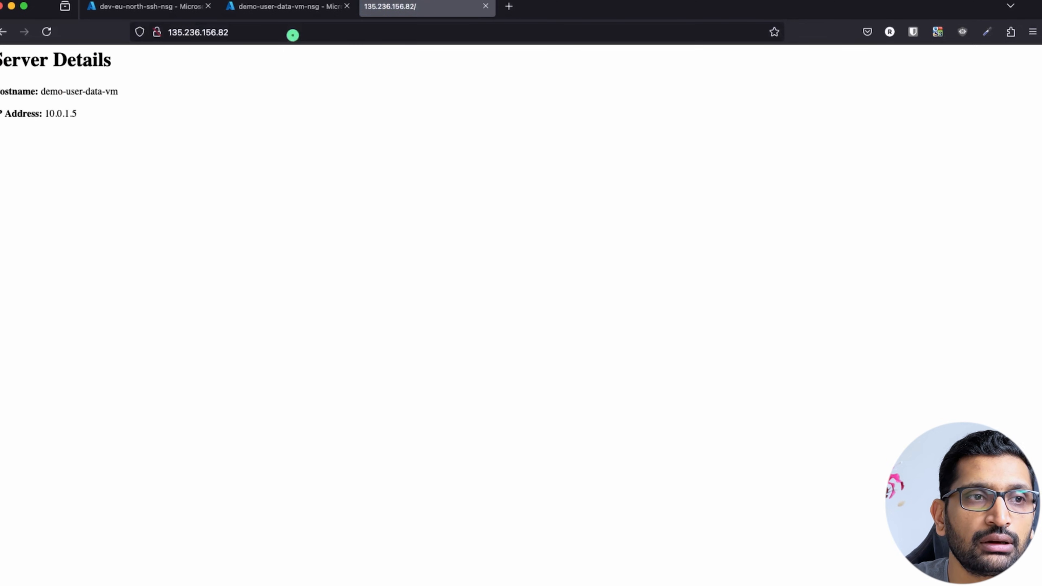
pyautogui.moveTo(93, 113); pyautogui.dragTo(1, 57)
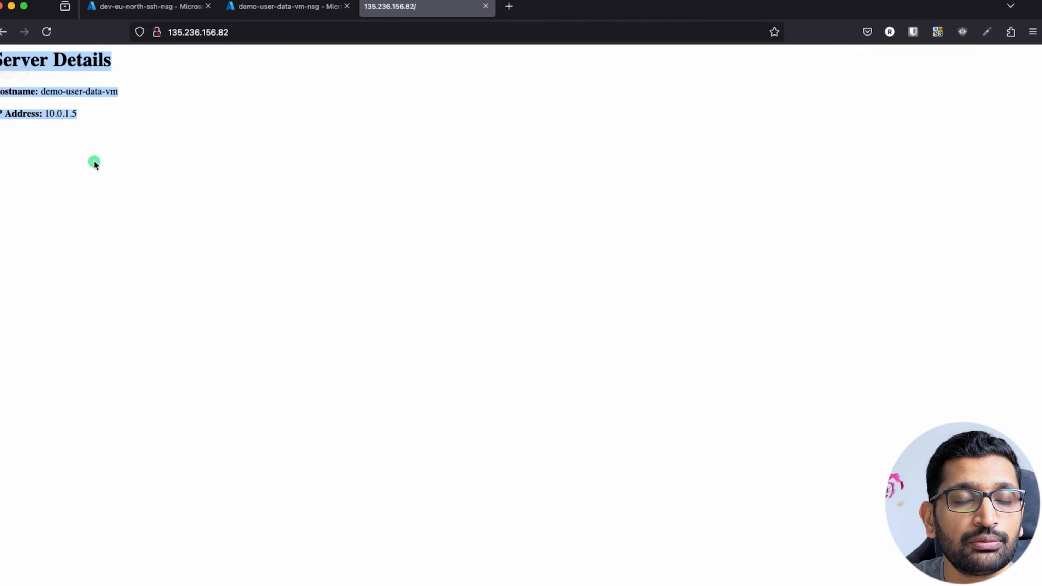
pyautogui.moveTo(102, 128); pyautogui.dragTo(1, 114)
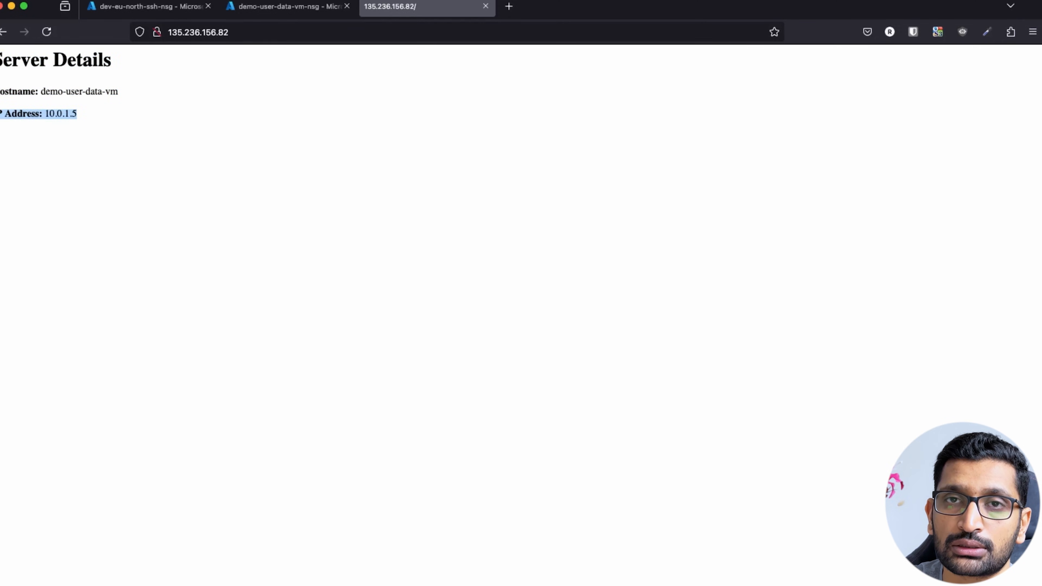
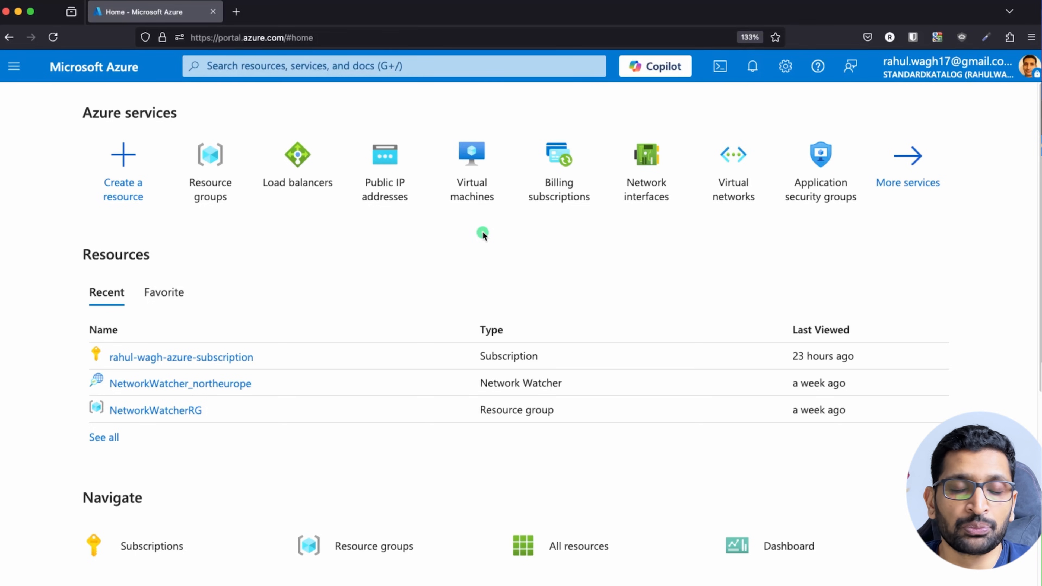
# Switch from the Azure portal home page to the architecture diagram slide.
pyautogui.press('super+Tab')
pyautogui.press('super+Tab')
pyautogui.press('super+Tab')
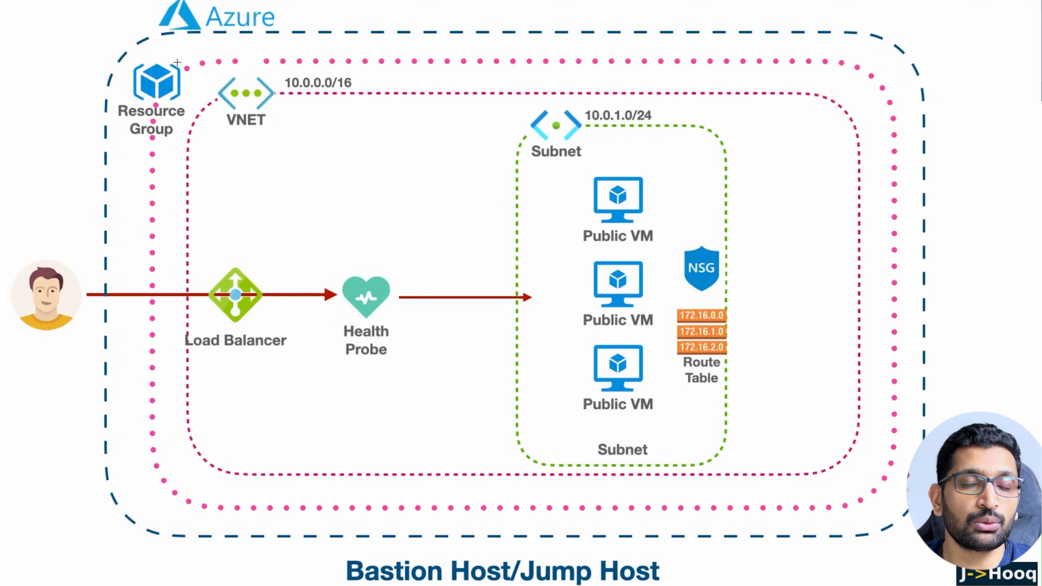
pyautogui.moveTo(179, 60)
pyautogui.mouseDown()
pyautogui.moveTo(158, 50)
pyautogui.moveTo(106, 109)
pyautogui.moveTo(180, 148)
pyautogui.moveTo(189, 70)
pyautogui.moveTo(171, 51)
pyautogui.mouseUp()
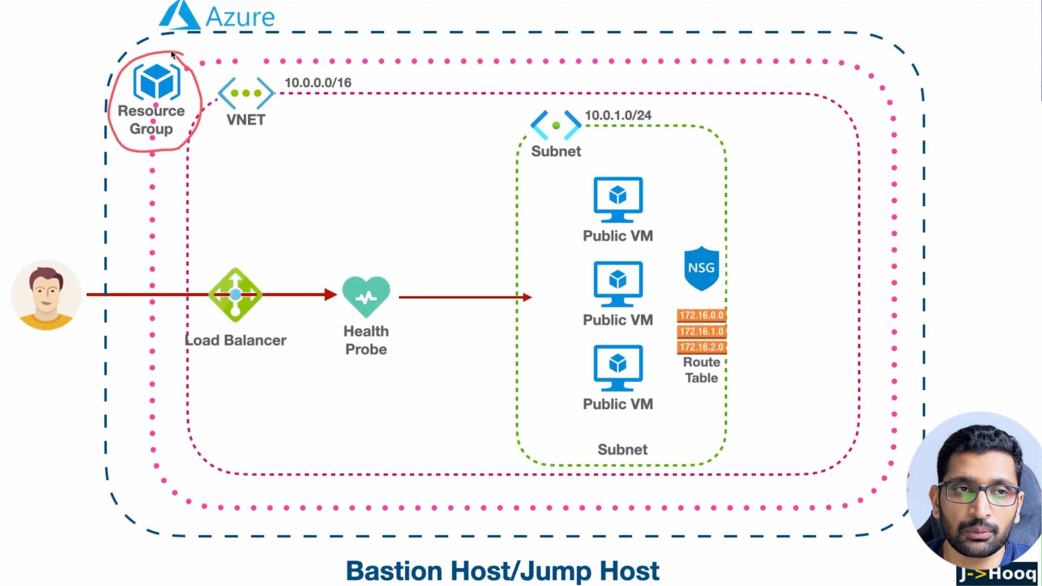
pyautogui.press('Escape')
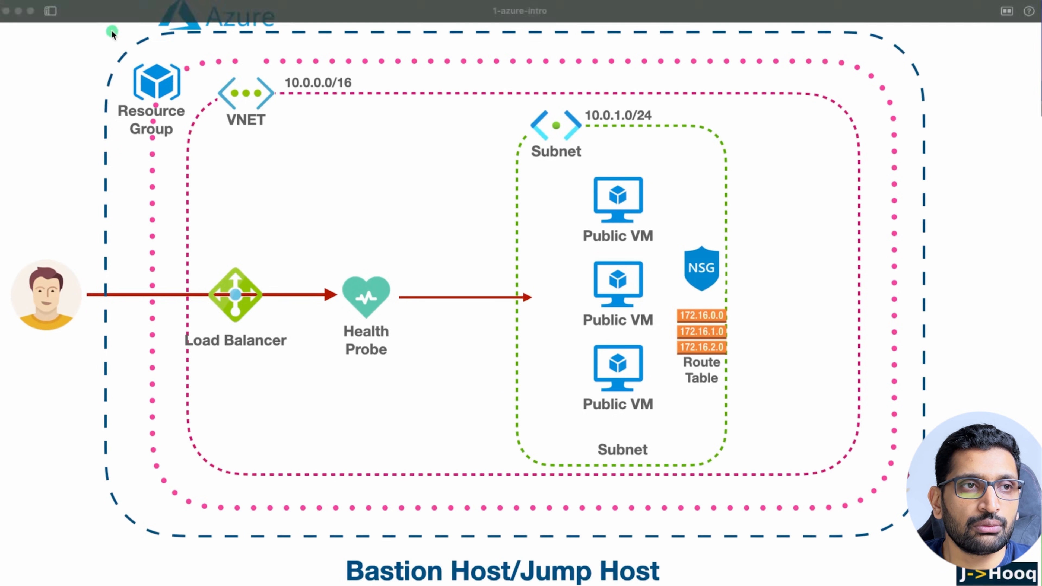
pyautogui.press('super+Tab')
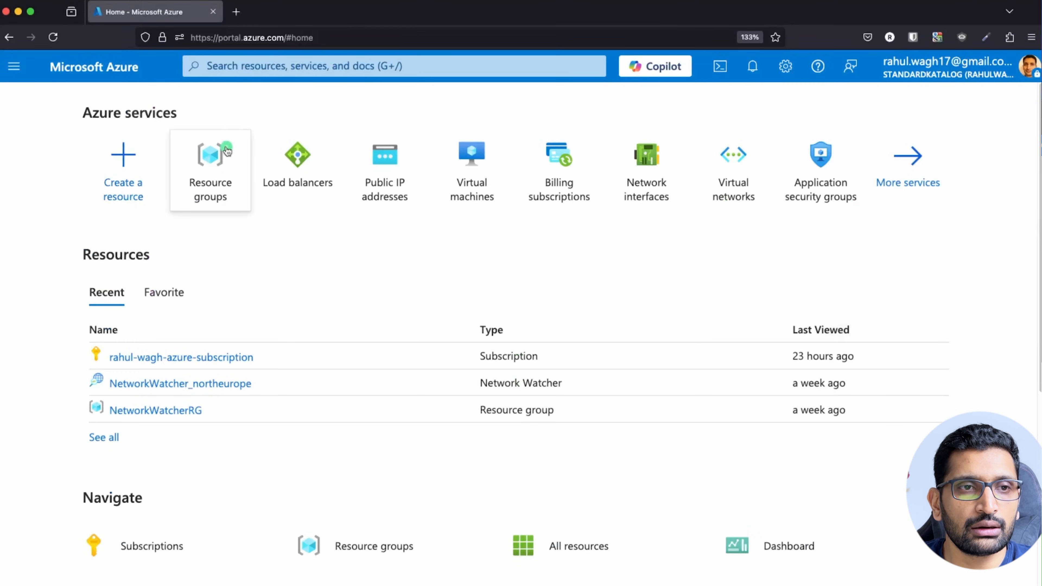
# Create resource group demo-lb-rg in North Europe and highlight it in the list.
pyautogui.click(211, 67)
pyautogui.write('reso')
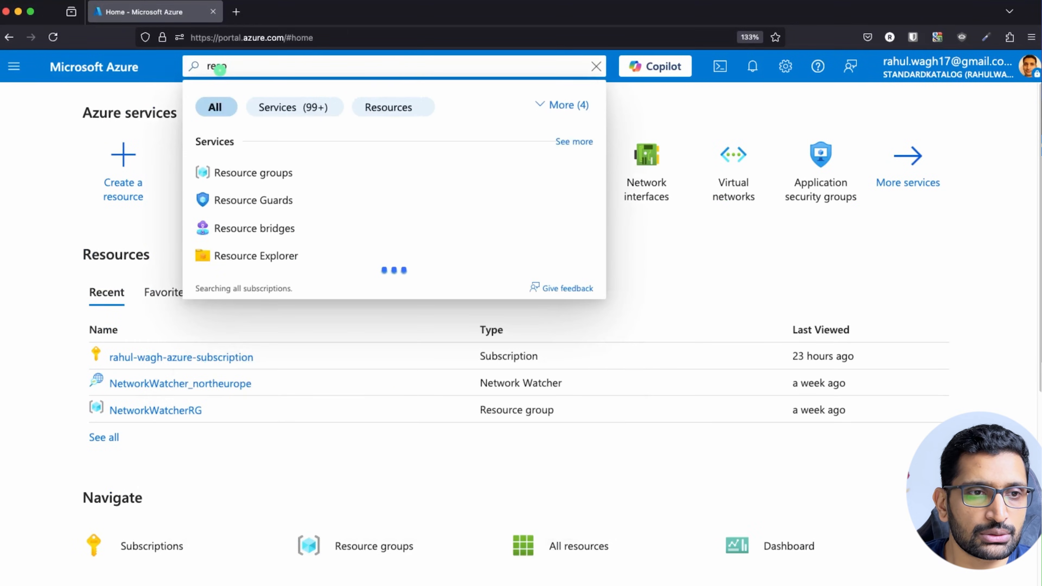
pyautogui.click(254, 171)
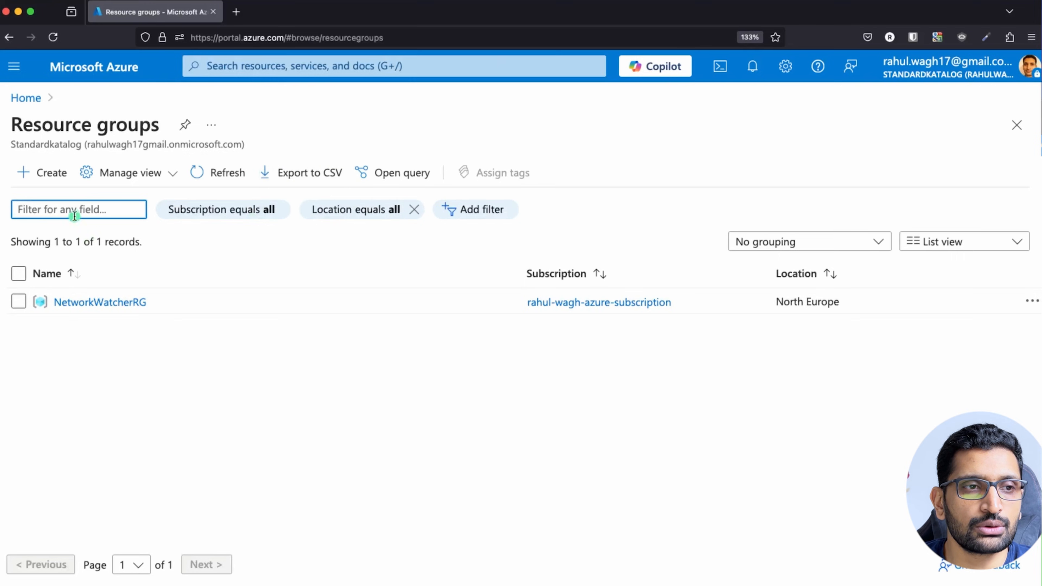
pyautogui.click(48, 175)
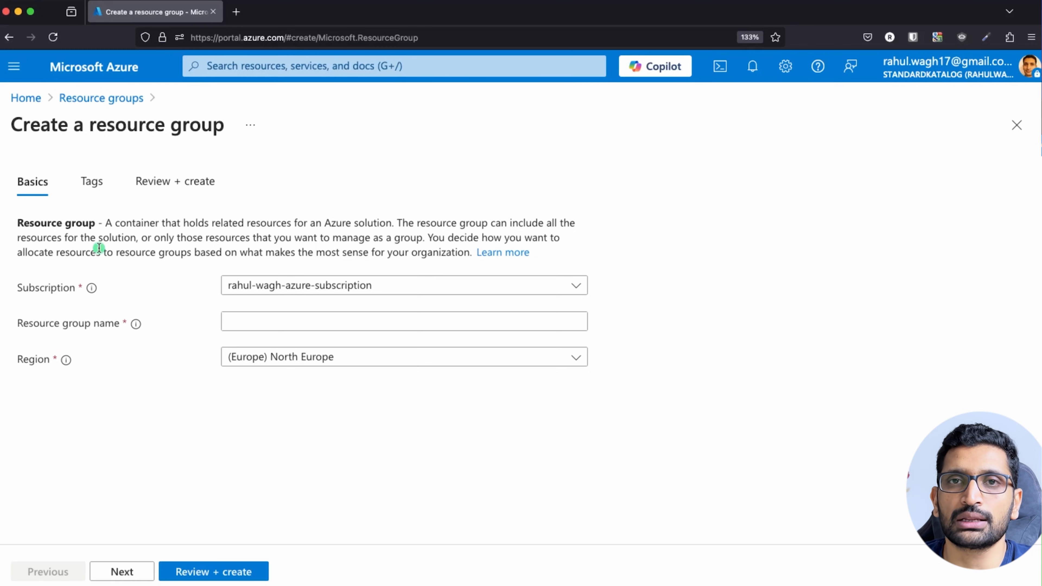
pyautogui.click(255, 324)
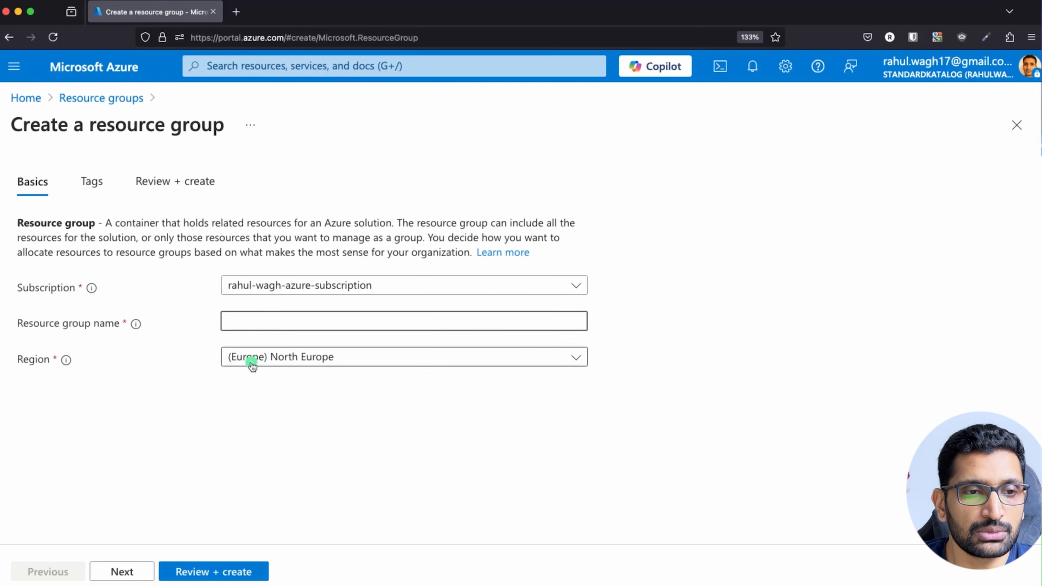
pyautogui.write('demo-')
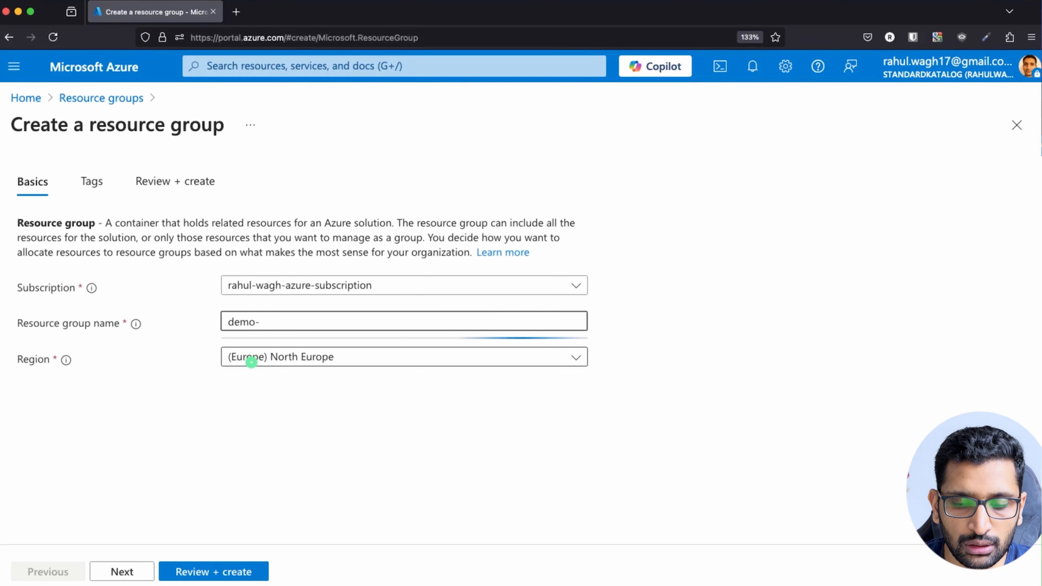
pyautogui.write('lb-rg')
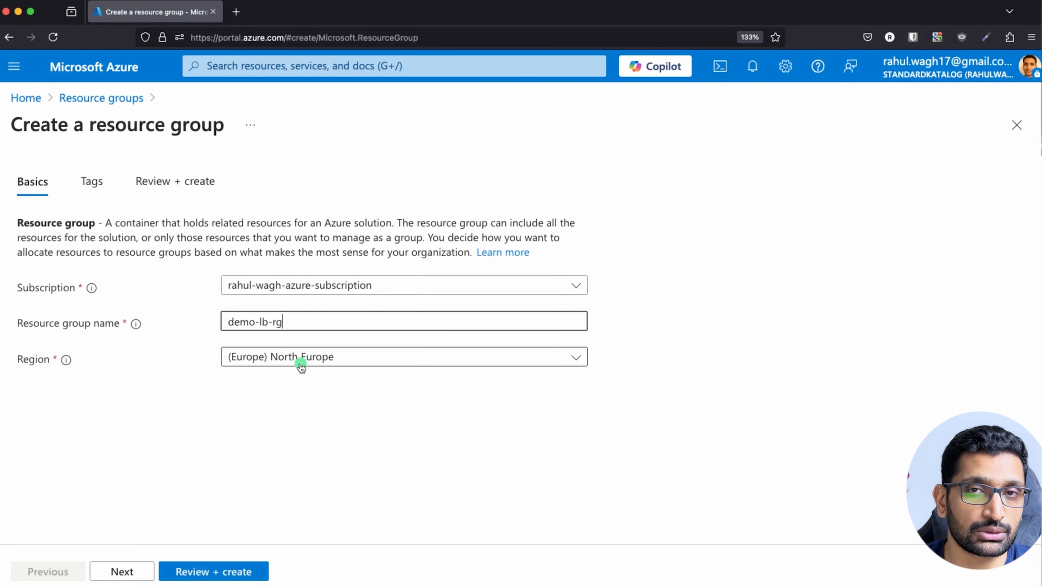
pyautogui.click(227, 571)
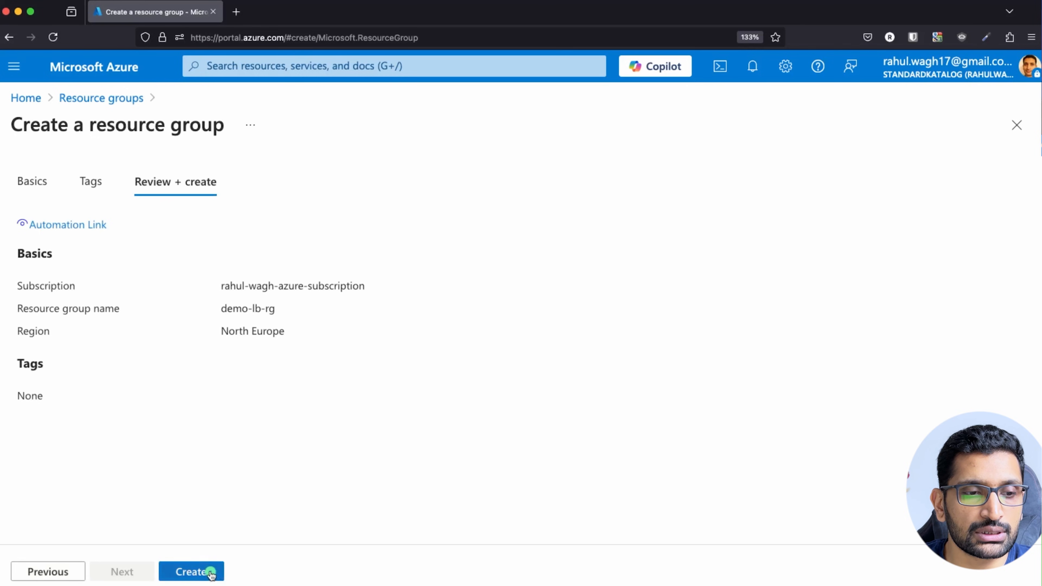
pyautogui.click(211, 572)
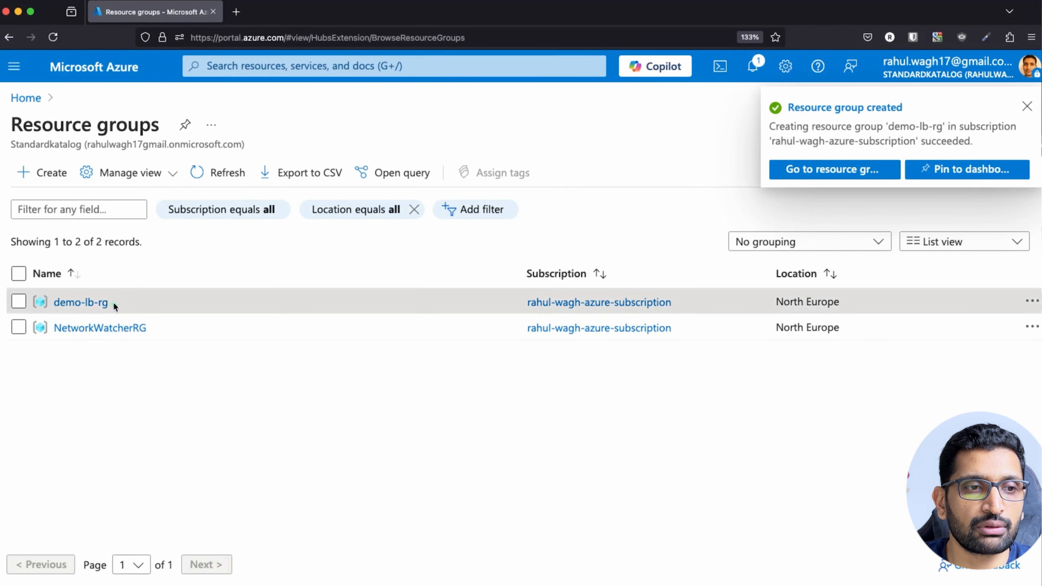
pyautogui.moveTo(109, 302); pyautogui.dragTo(56, 305)
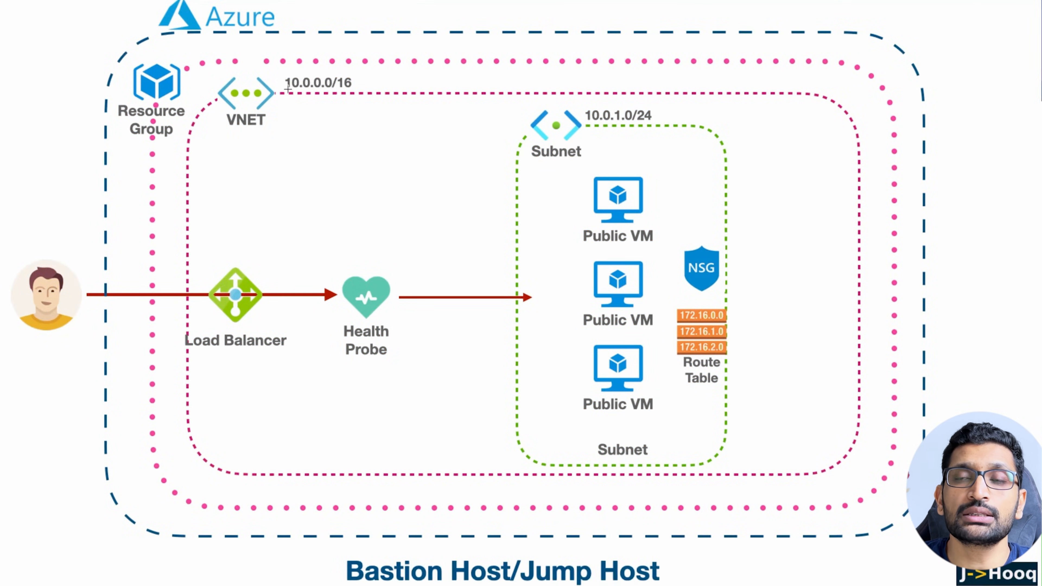
# Circle the VNET on the architecture diagram, then return to the Azure portal.
pyautogui.moveTo(333, 73)
pyautogui.mouseDown()
pyautogui.moveTo(252, 61)
pyautogui.moveTo(208, 119)
pyautogui.moveTo(360, 125)
pyautogui.moveTo(330, 58)
pyautogui.moveTo(302, 62)
pyautogui.mouseUp()
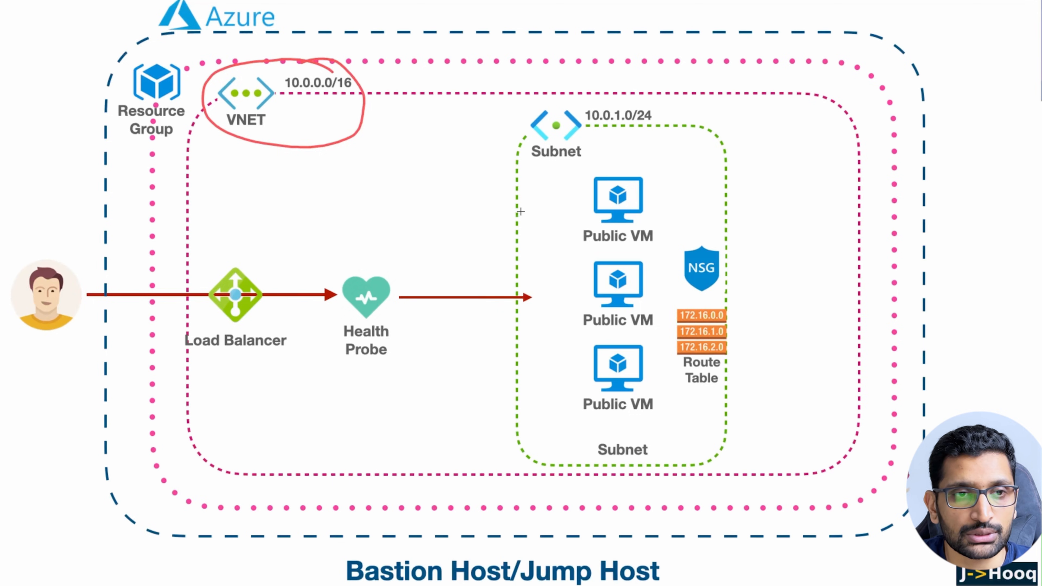
pyautogui.press('super+Tab')
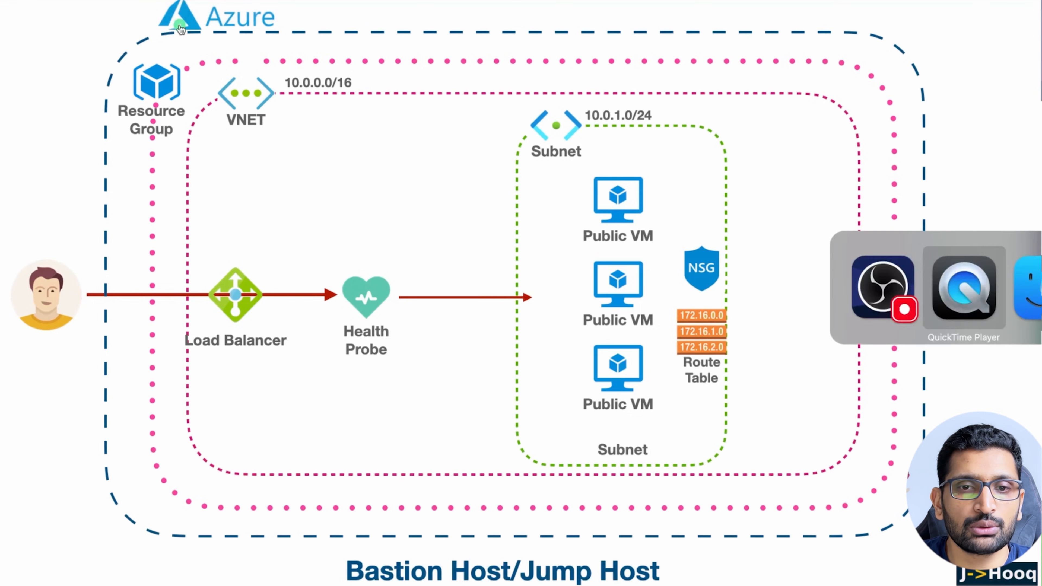
pyautogui.press('super+Tab')
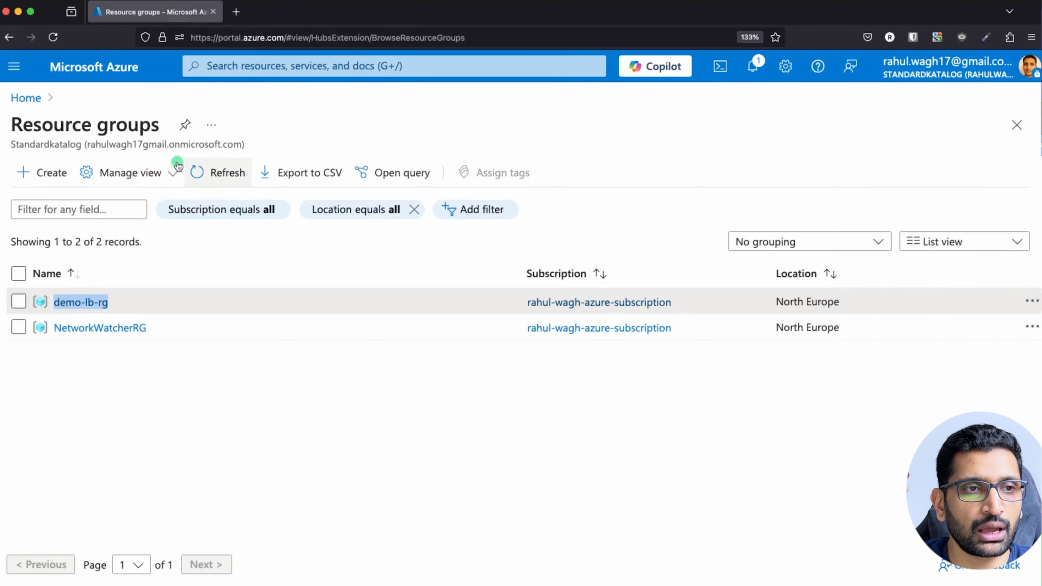
# Start a new virtual network named demo-lb-vnet in resource group demo-lb-rg, North Europe.
pyautogui.click(213, 70)
pyautogui.write('vnet')
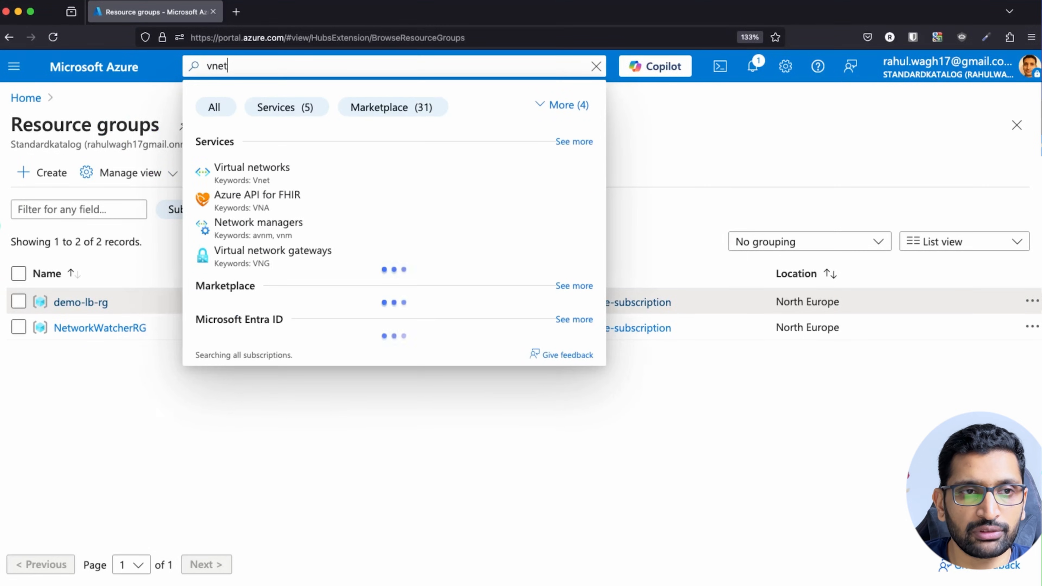
pyautogui.click(276, 176)
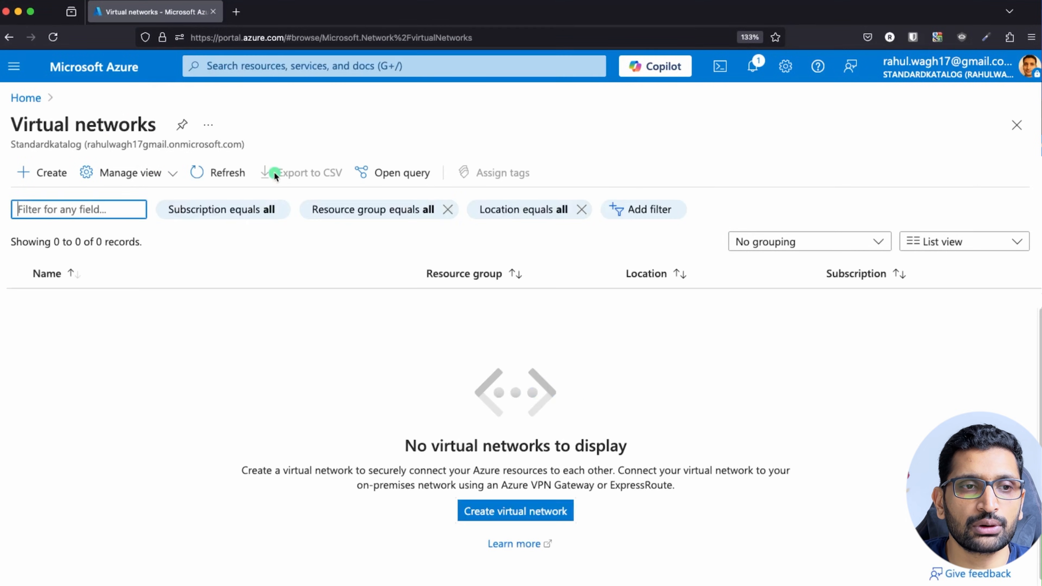
pyautogui.click(40, 173)
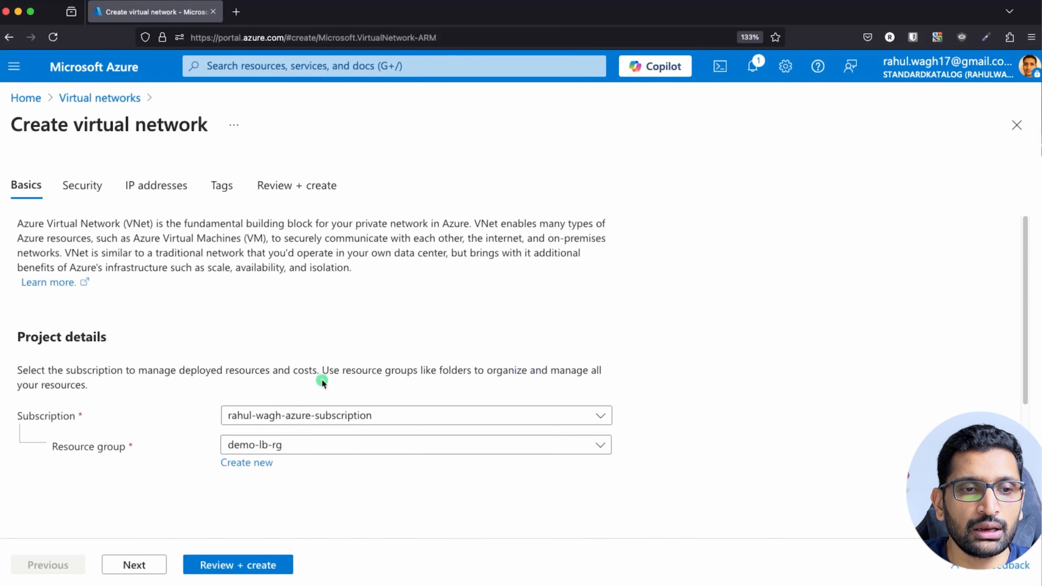
pyautogui.scroll(-3, 315, 394)
pyautogui.scroll(1, 343, 358)
pyautogui.scroll(-1, 331, 393)
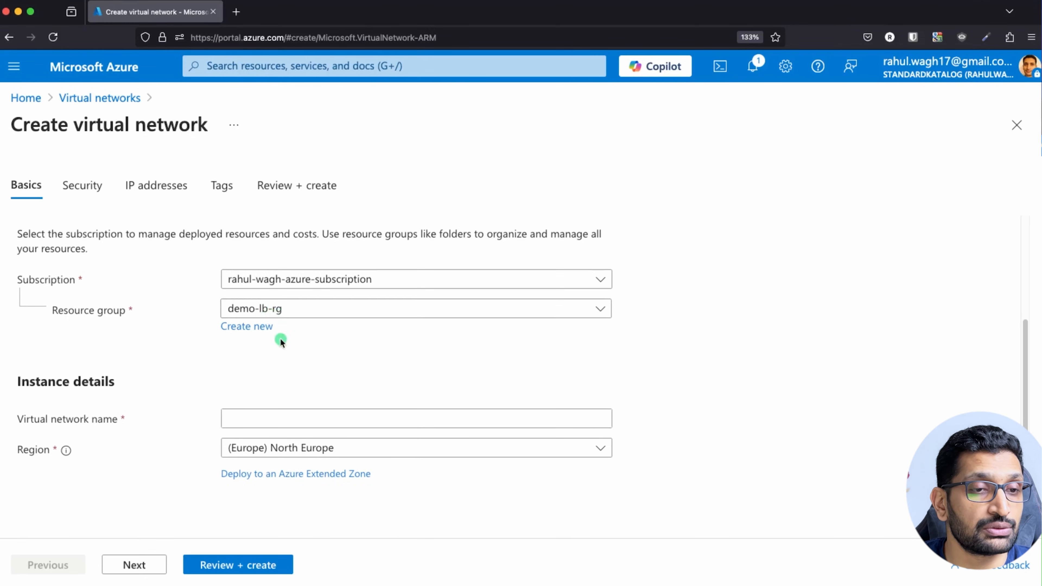
pyautogui.click(255, 414)
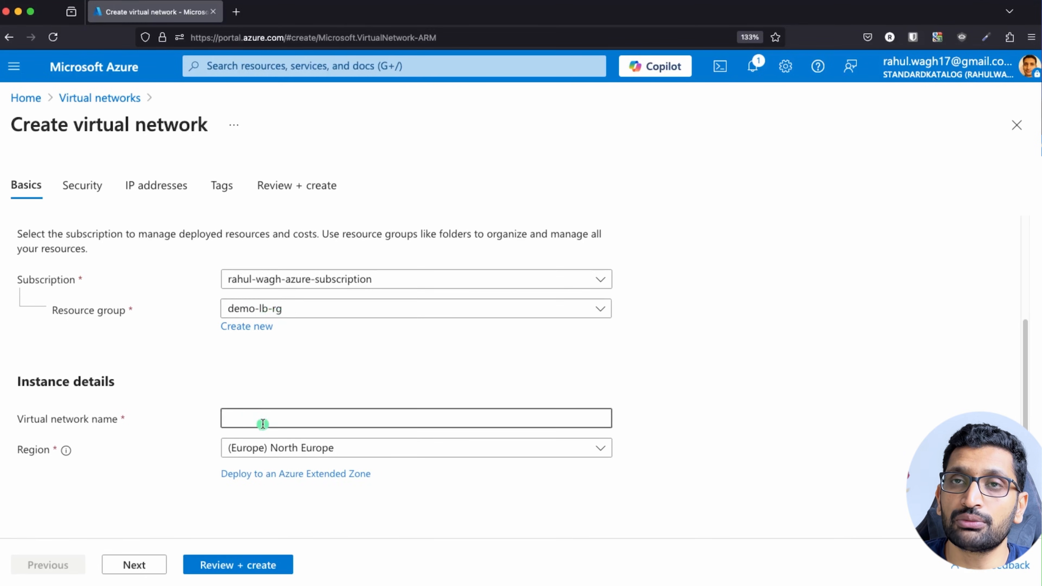
pyautogui.write('demo-lb-ve')
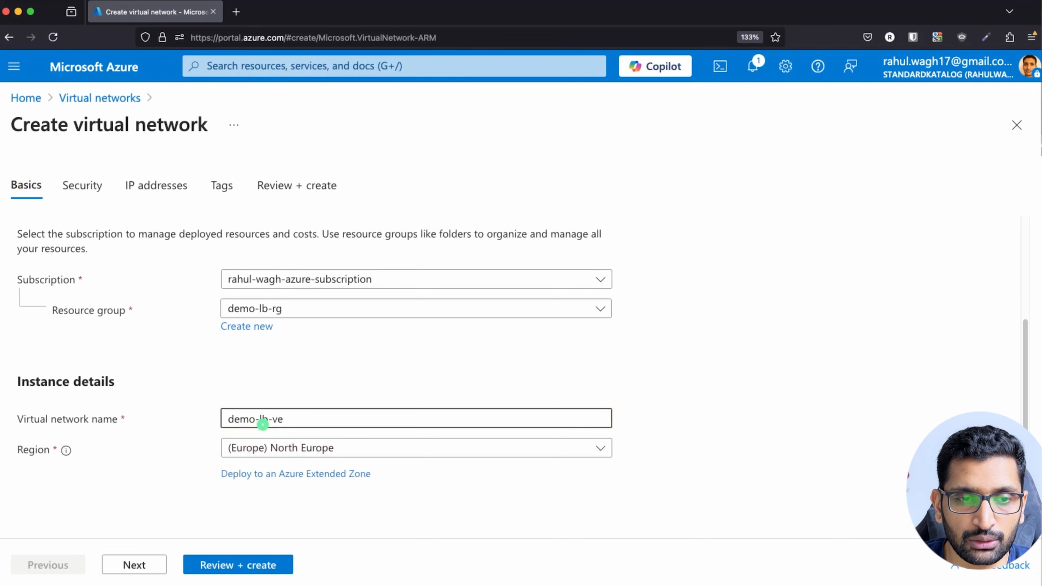
pyautogui.press('BackSpace')
pyautogui.write('net')
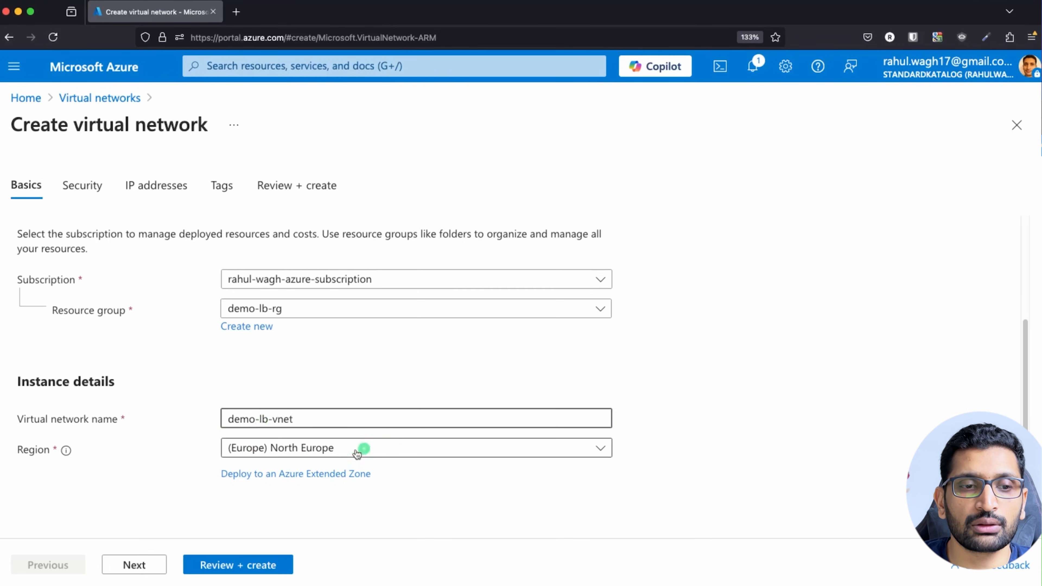
# Move to the Security tab and leave its security options disabled.
pyautogui.click(139, 566)
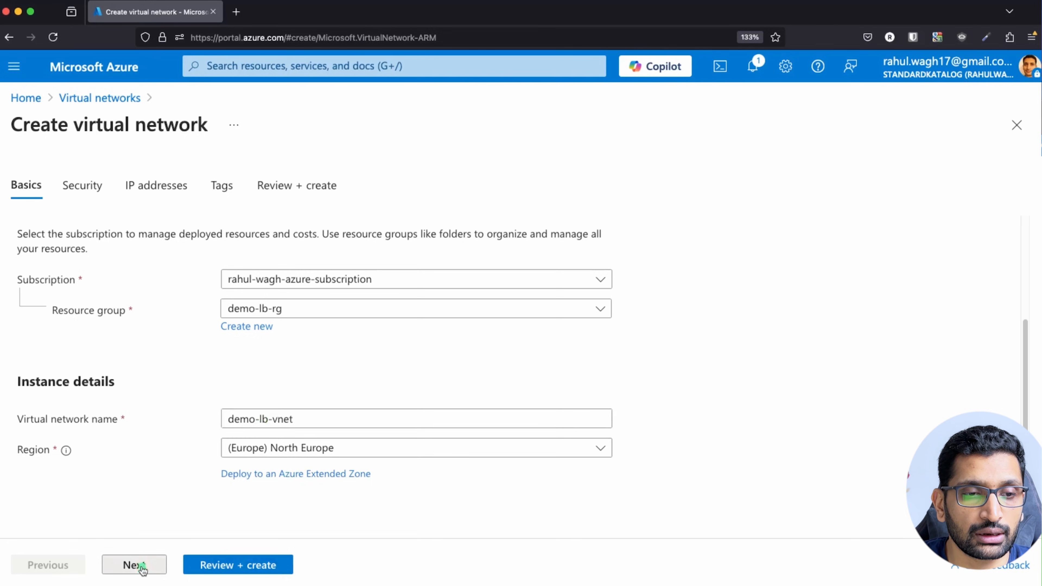
pyautogui.scroll(-3, 132, 400)
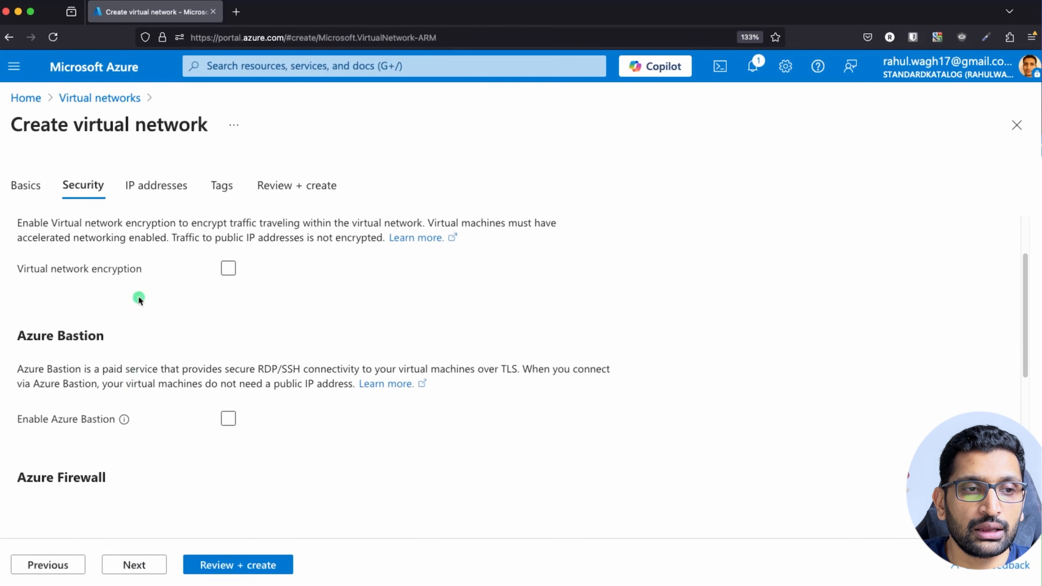
pyautogui.scroll(-5, 103, 341)
pyautogui.scroll(5, 81, 316)
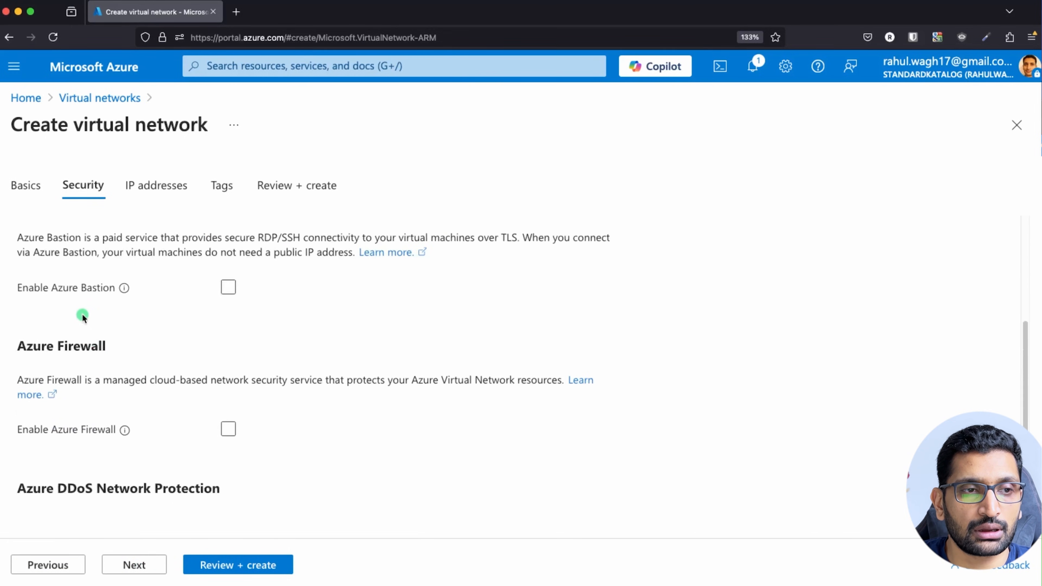
pyautogui.scroll(-2, 84, 341)
pyautogui.scroll(-8, 93, 360)
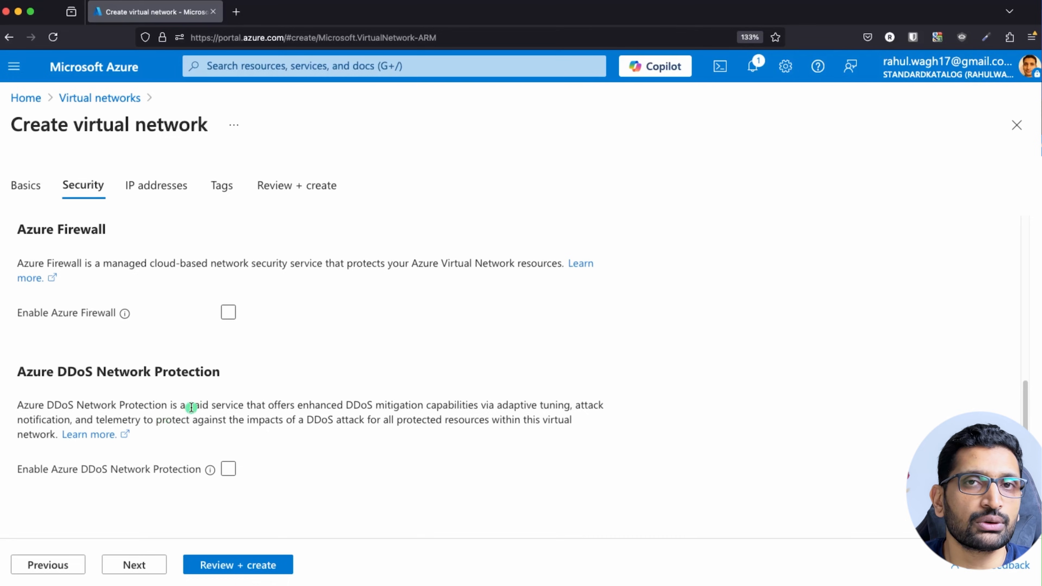
# Compare the IP addresses tab's 10.0.0.0/16 address space with the architecture diagram.
pyautogui.click(144, 561)
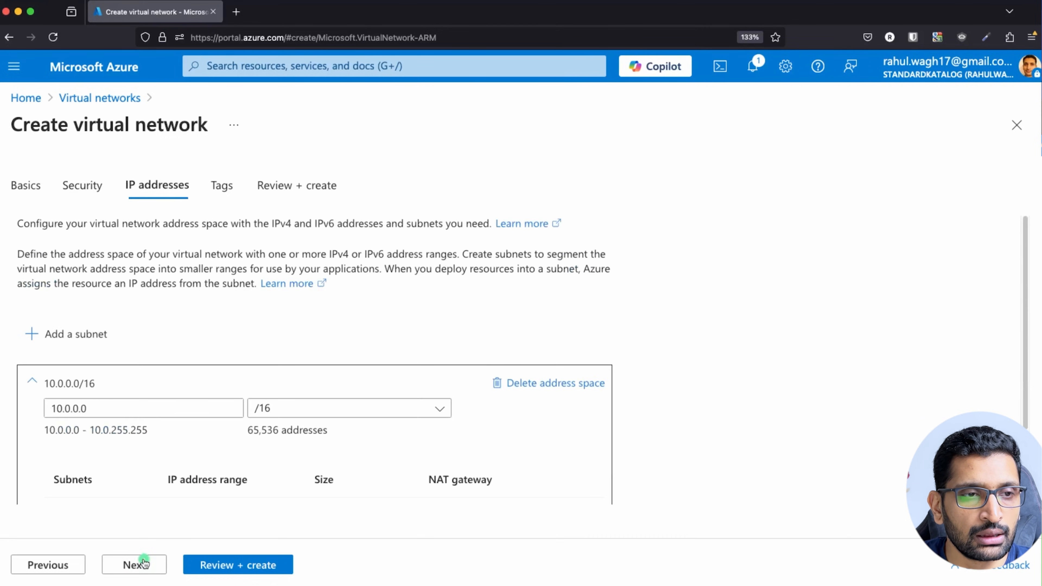
pyautogui.scroll(-2, 205, 442)
pyautogui.scroll(-2, 205, 442)
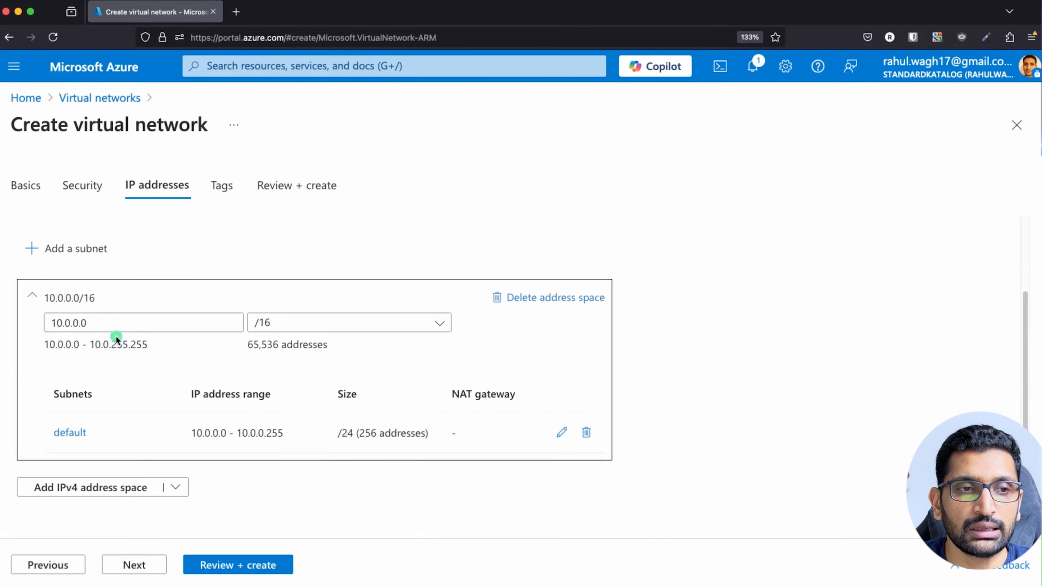
pyautogui.press('super+Tab')
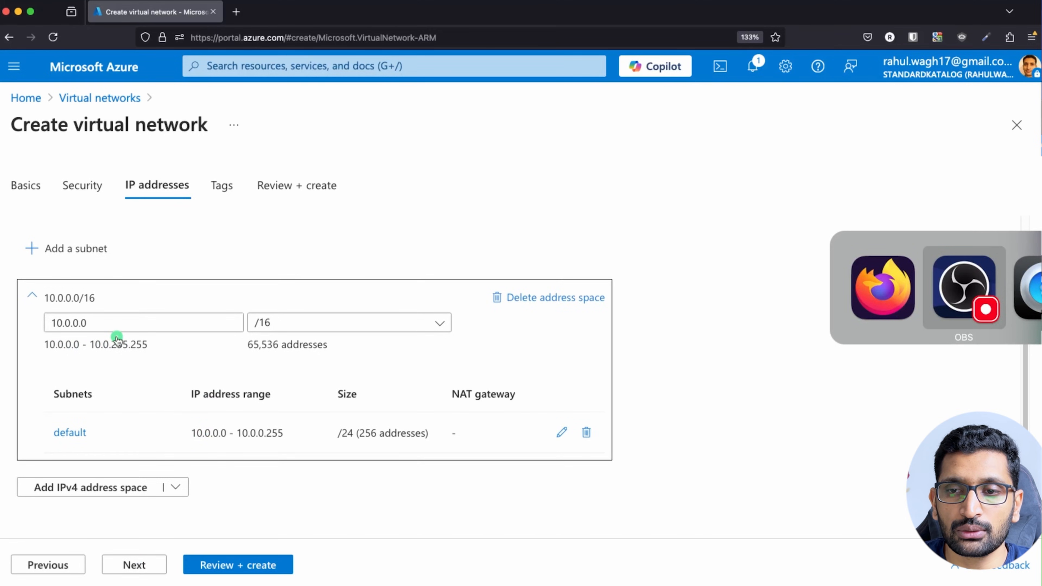
pyautogui.press('super+Tab')
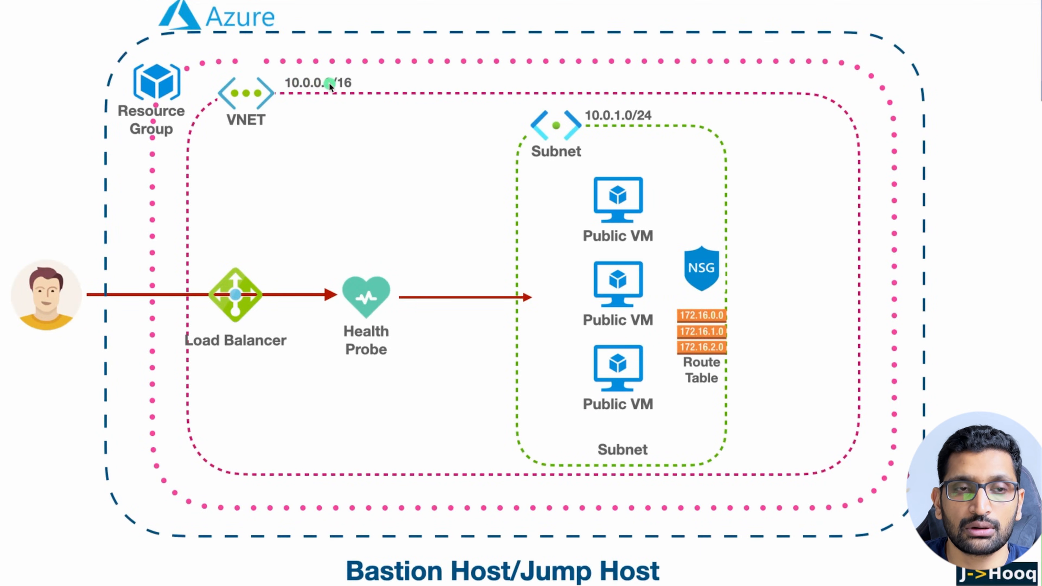
pyautogui.press('super+Tab')
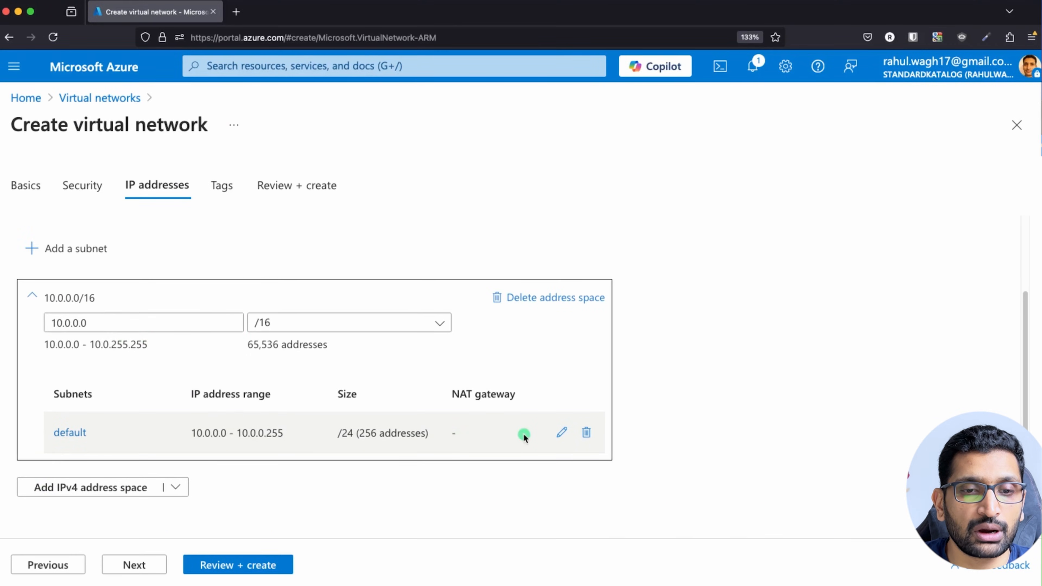
# Delete the default subnet and deploy demo-lb-vnet with address space 10.0.0.0/16.
pyautogui.click(587, 432)
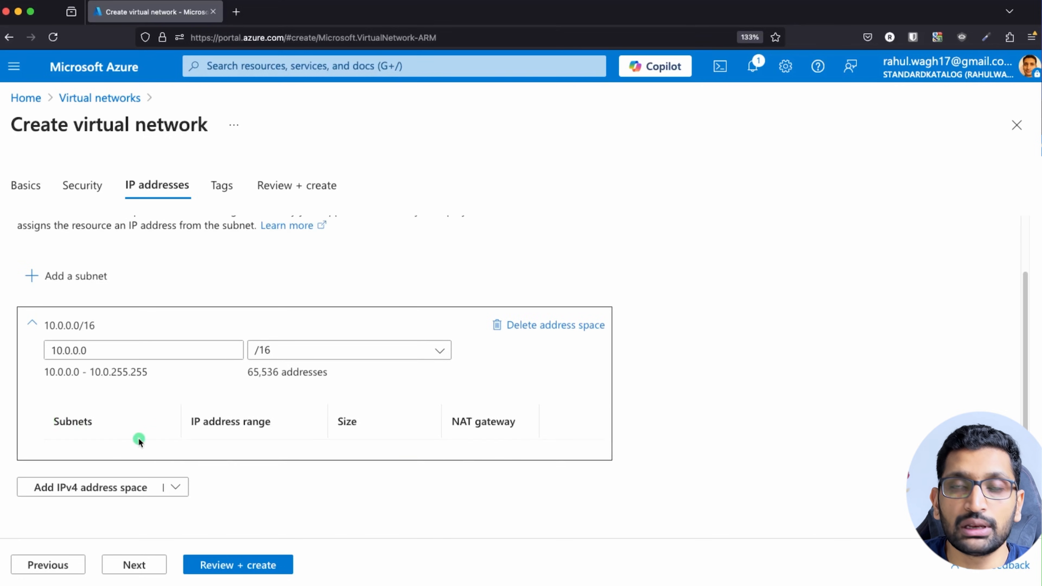
pyautogui.click(218, 565)
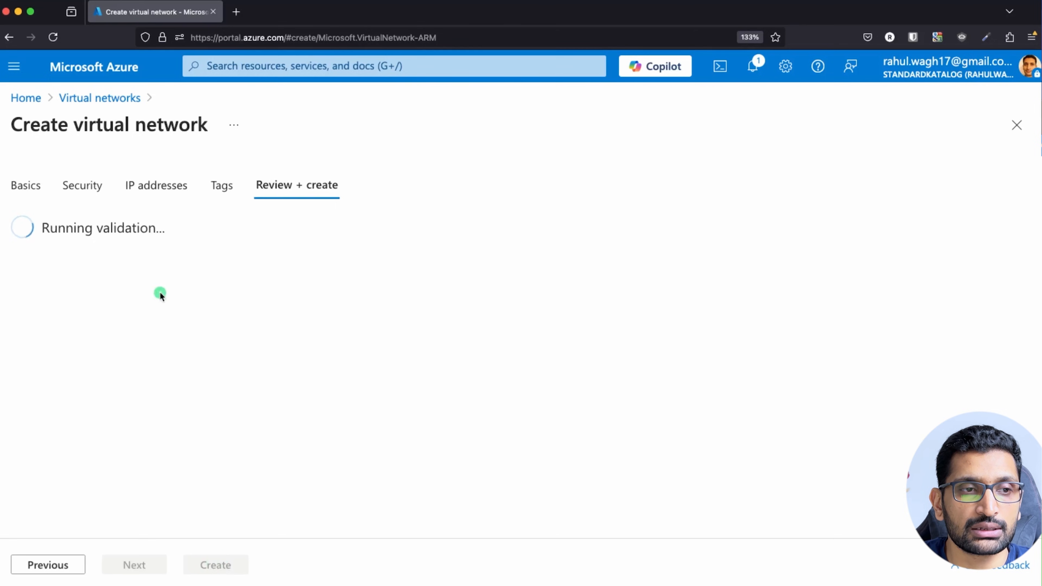
pyautogui.scroll(-2, 166, 450)
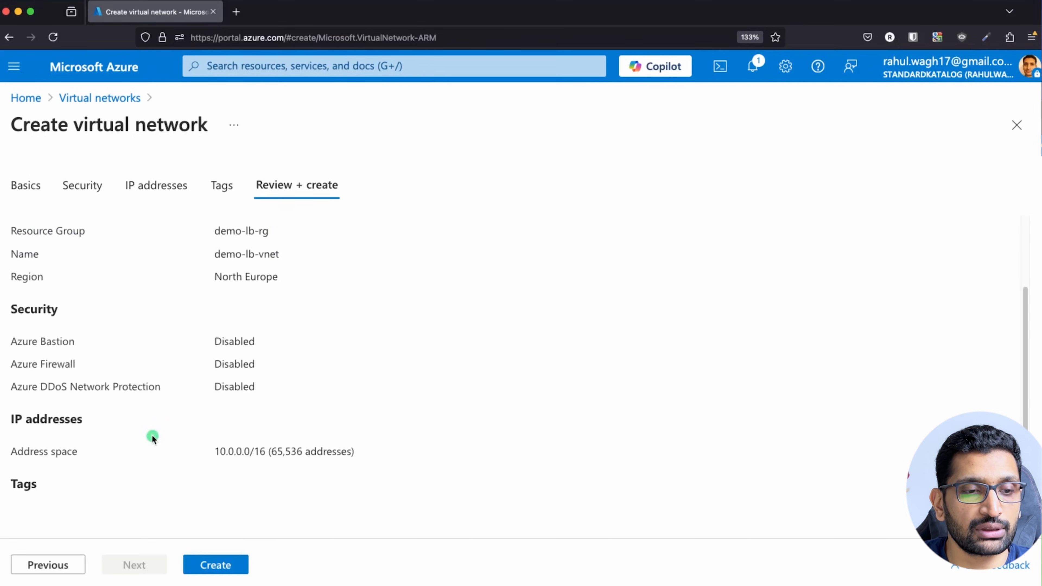
pyautogui.click(210, 563)
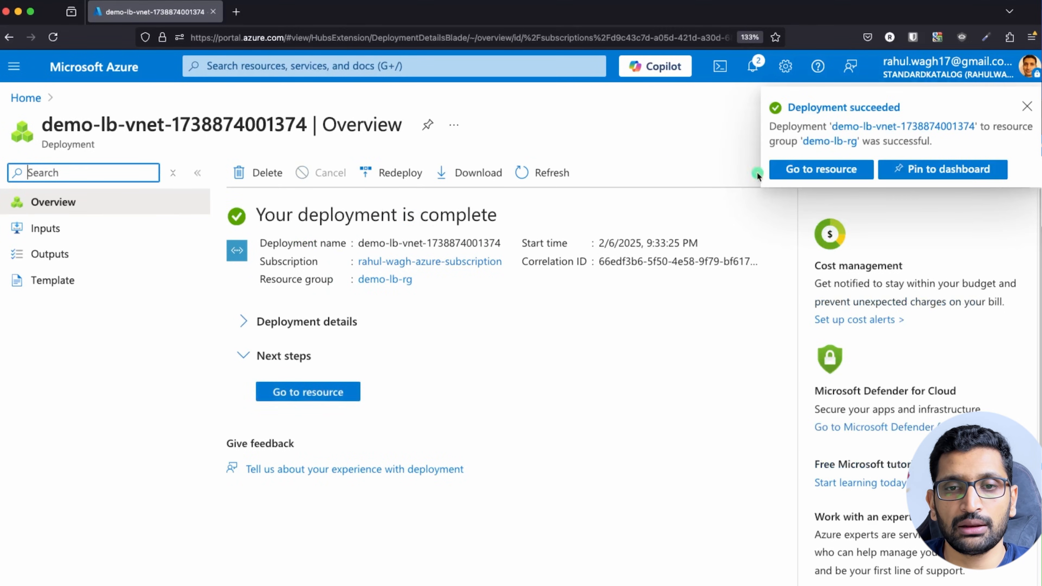
# Open demo-lb-vnet and highlight its resource group demo-lb-rg and address space 10.0.0.0/16.
pyautogui.click(826, 170)
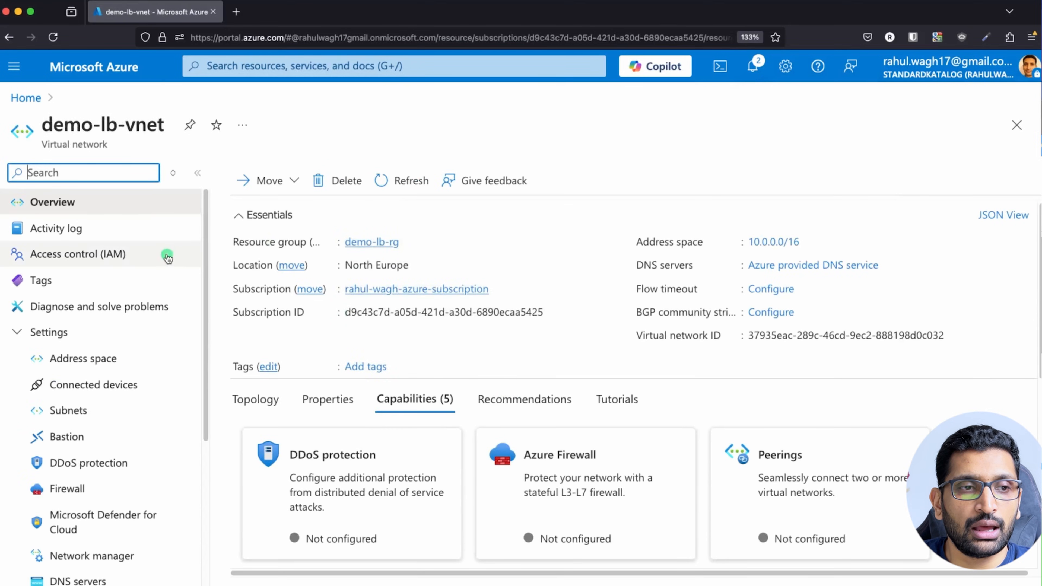
pyautogui.click(425, 240)
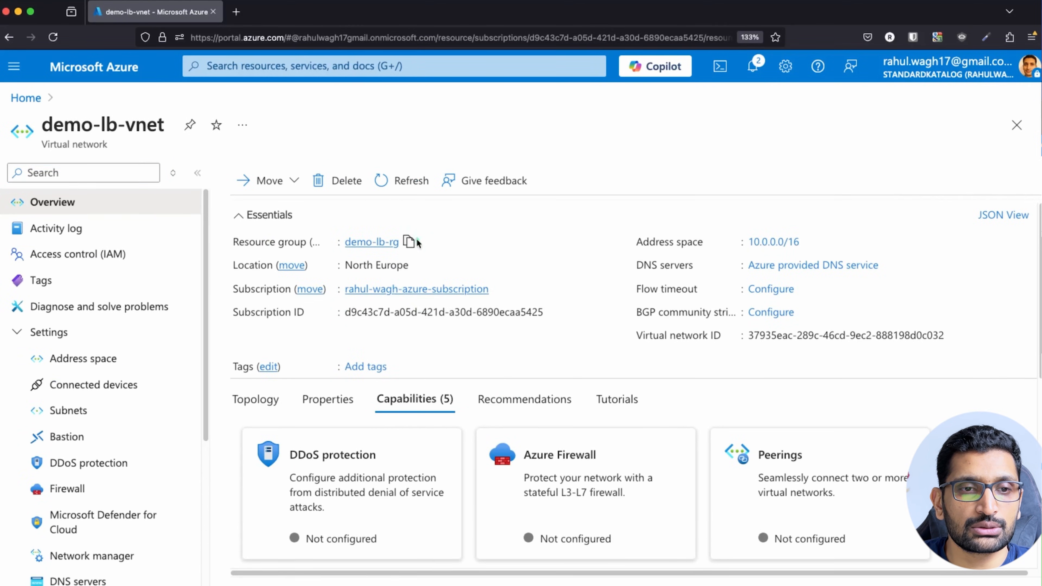
pyautogui.moveTo(425, 242); pyautogui.dragTo(346, 242)
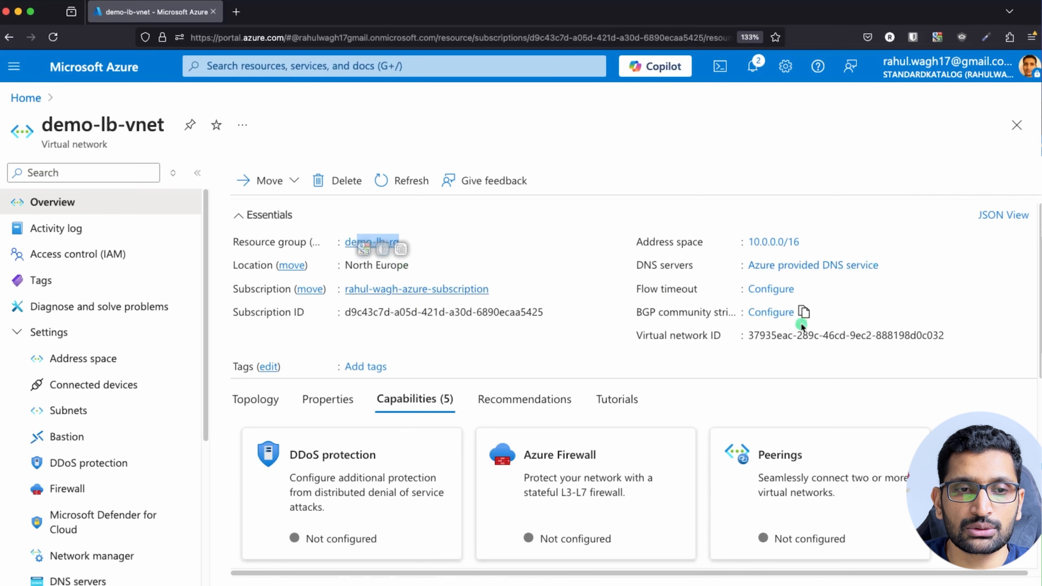
pyautogui.moveTo(820, 242); pyautogui.dragTo(755, 239)
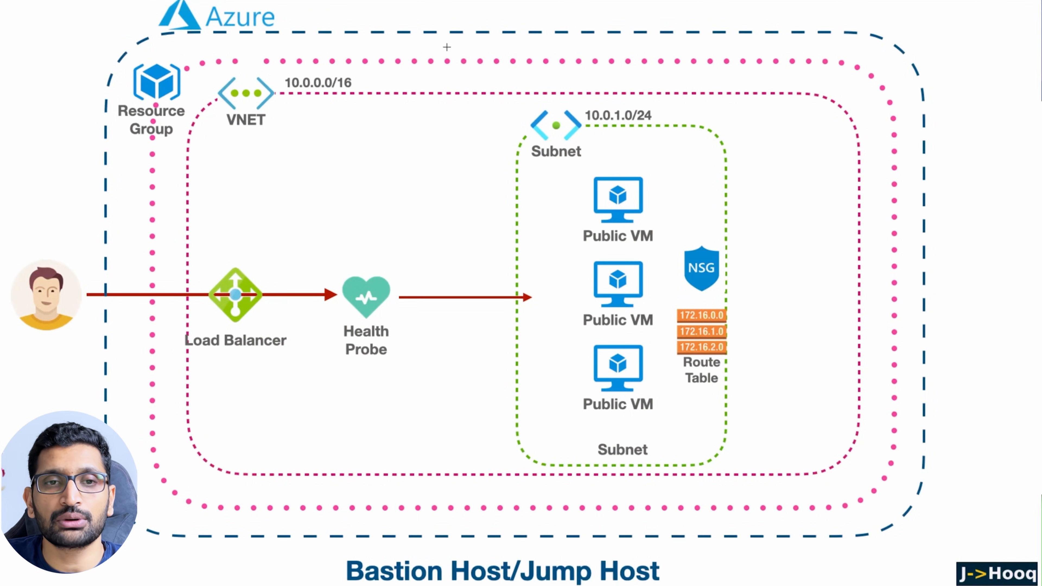
# Circle the Subnet icon and its 10.0.1.0/24 range on the diagram, then clear the marks.
pyautogui.moveTo(600, 117)
pyautogui.mouseDown()
pyautogui.moveTo(529, 108)
pyautogui.moveTo(529, 162)
pyautogui.moveTo(591, 134)
pyautogui.moveTo(586, 102)
pyautogui.mouseUp()
pyautogui.moveTo(657, 112)
pyautogui.mouseDown()
pyautogui.moveTo(588, 102)
pyautogui.moveTo(591, 136)
pyautogui.moveTo(654, 113)
pyautogui.mouseUp()
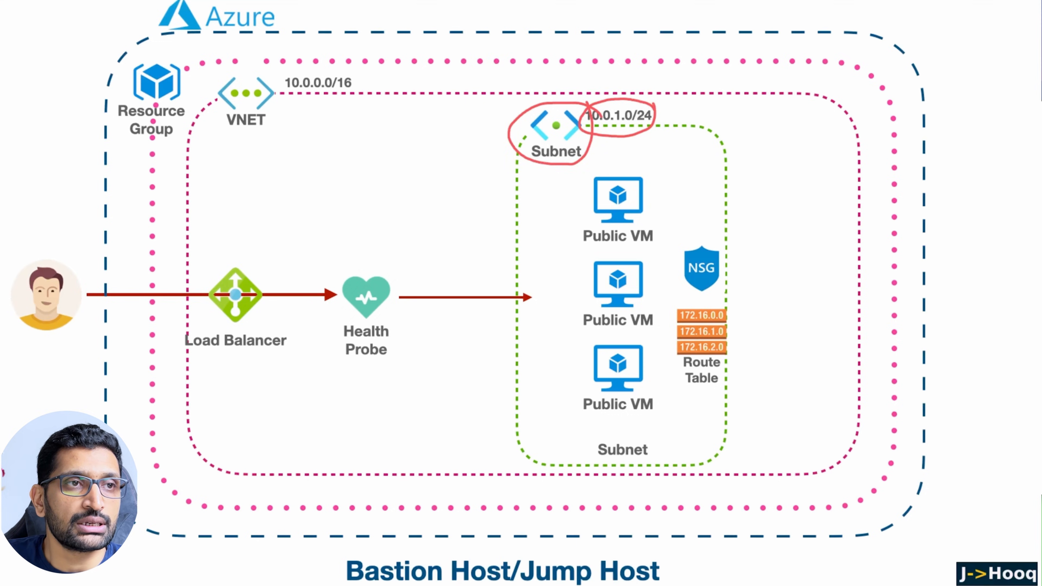
pyautogui.press('Escape')
pyautogui.press('super+Tab')
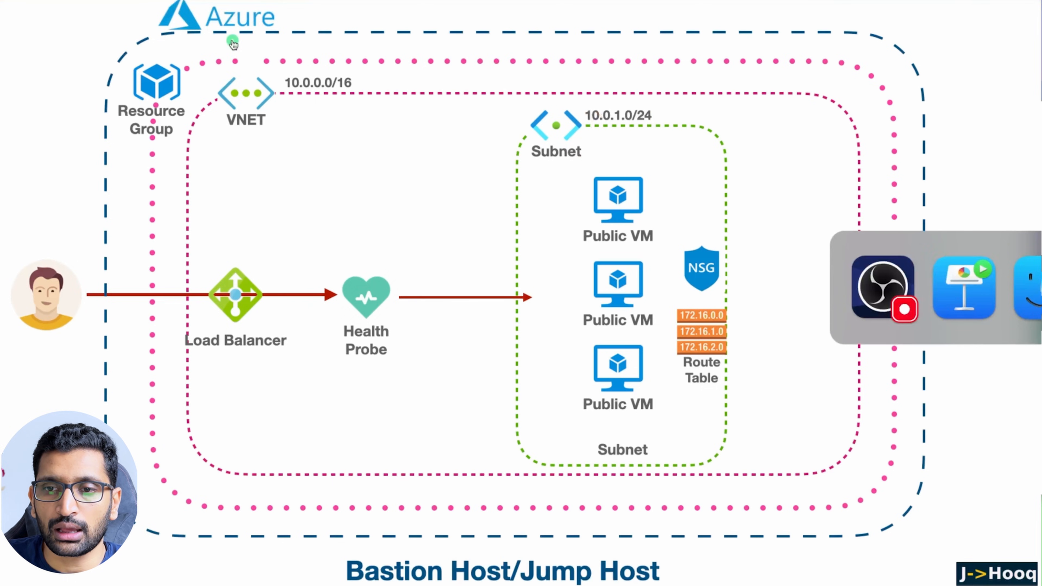
pyautogui.press('super+Tab')
pyautogui.click(218, 65)
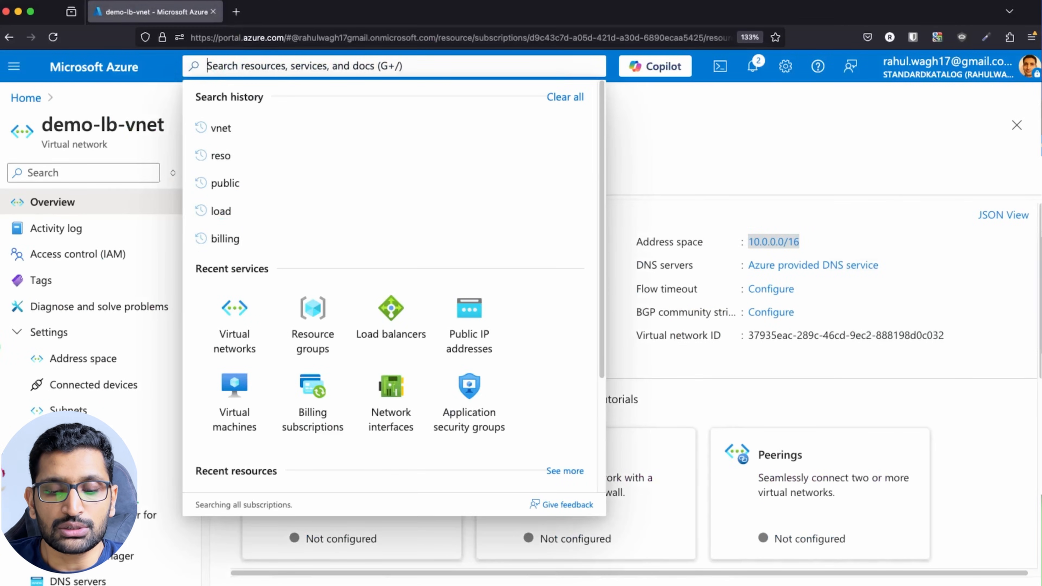
# Go to demo-lb-vnet's Subnets page and open the Add a subnet form.
pyautogui.write('vnet')
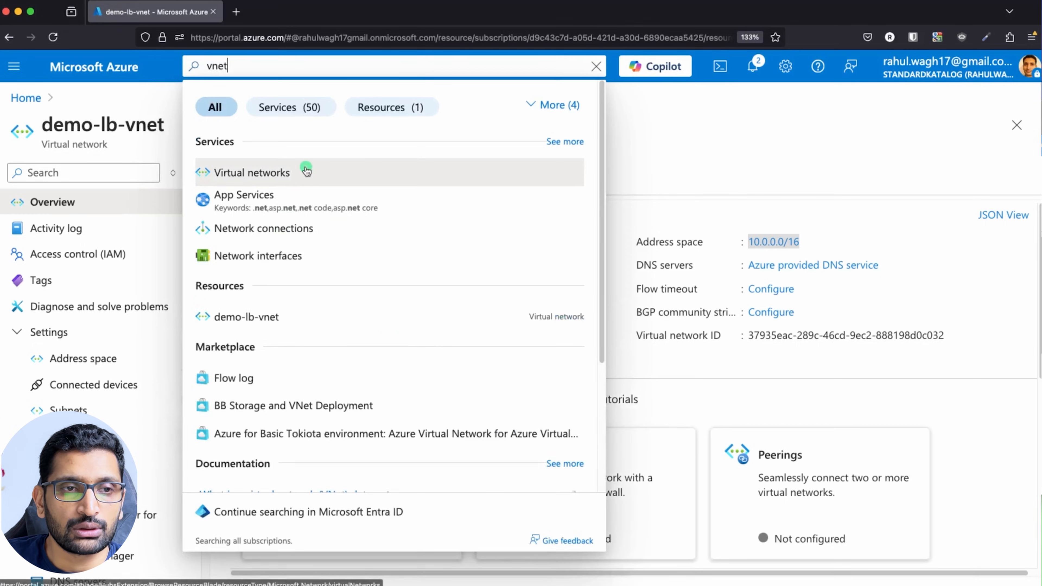
pyautogui.click(307, 172)
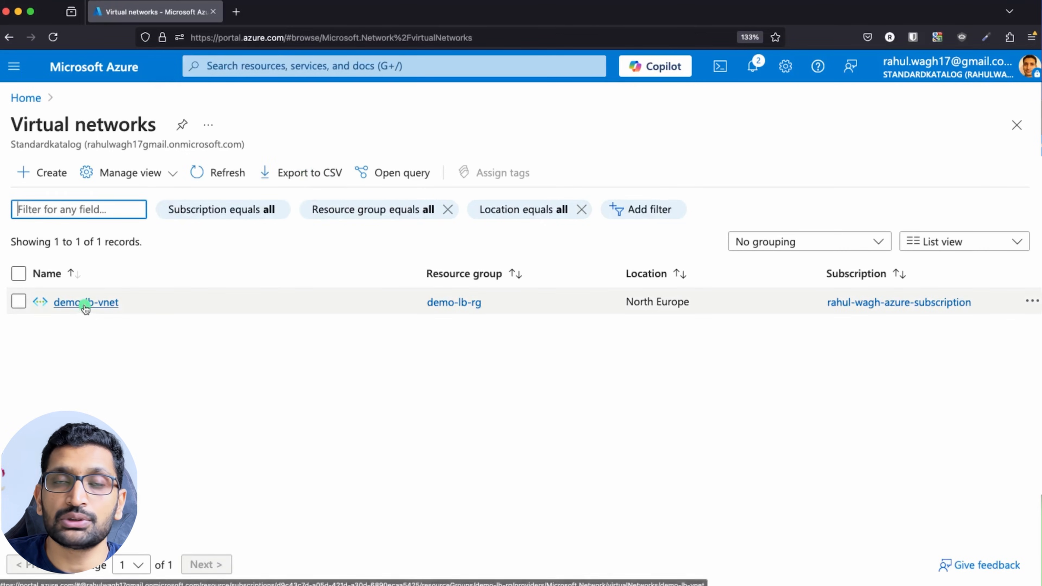
pyautogui.click(101, 305)
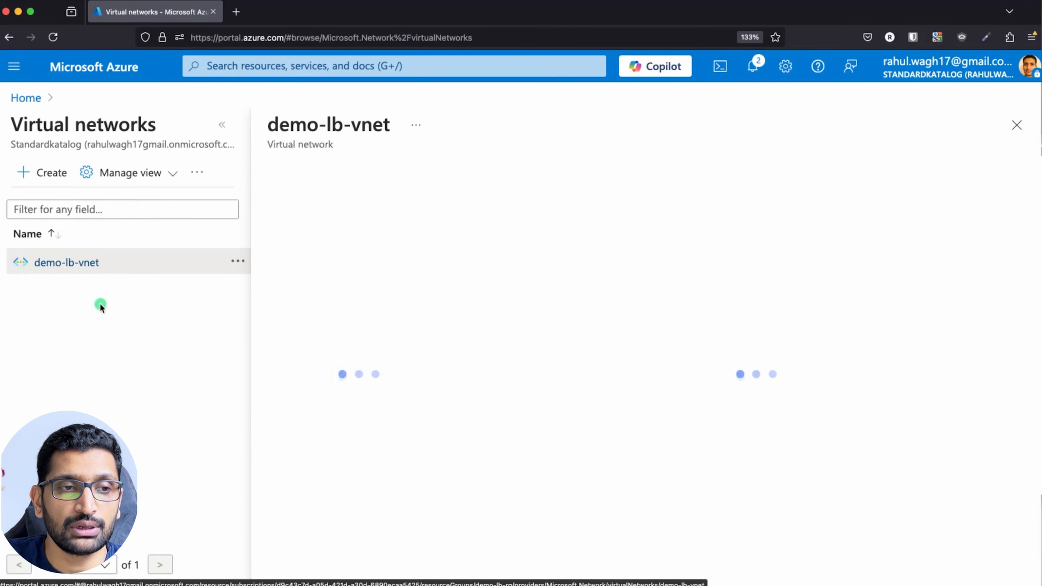
pyautogui.click(281, 339)
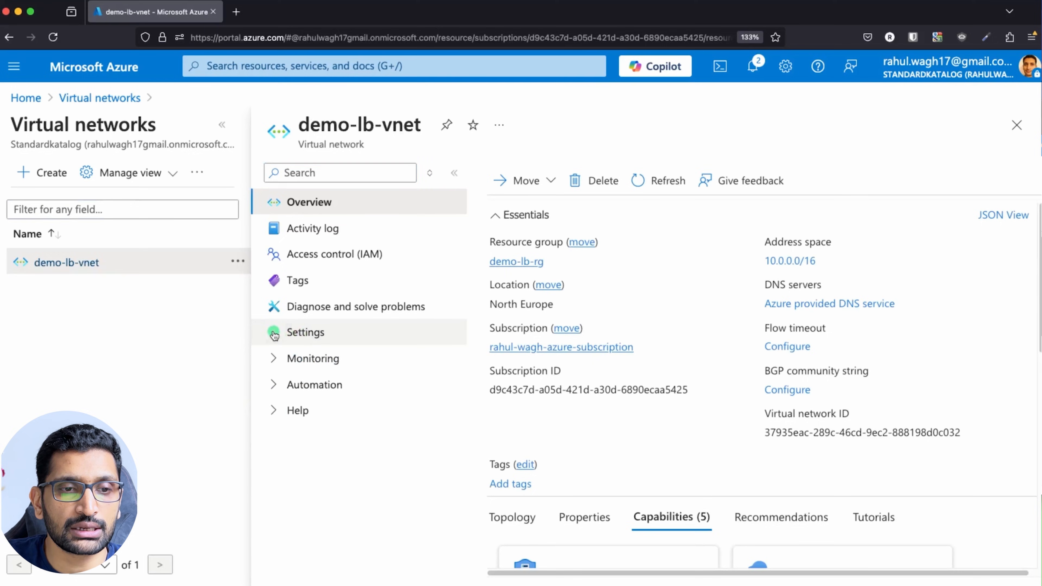
pyautogui.click(283, 335)
pyautogui.scroll(-1, 333, 406)
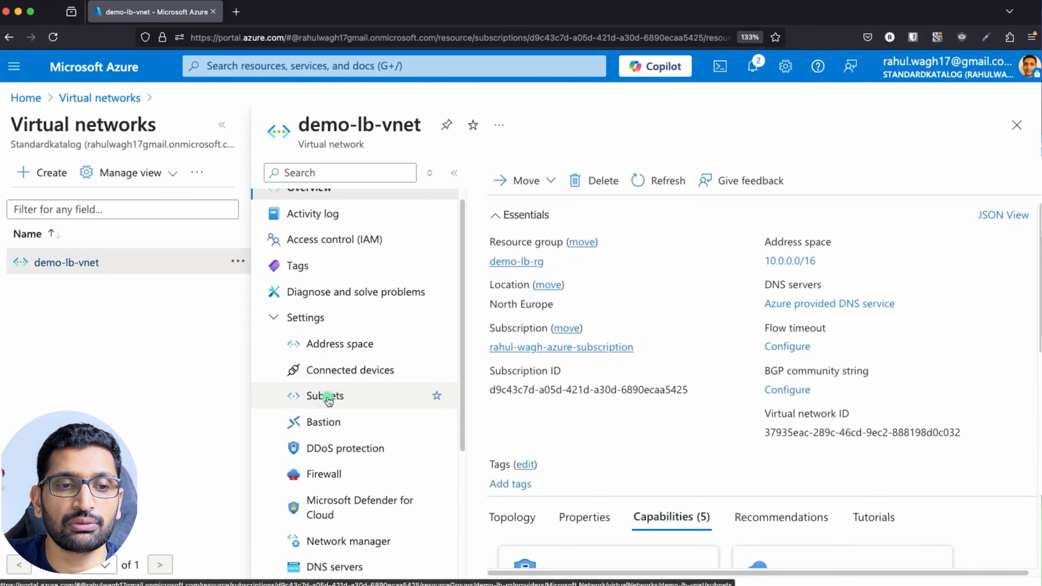
pyautogui.click(328, 398)
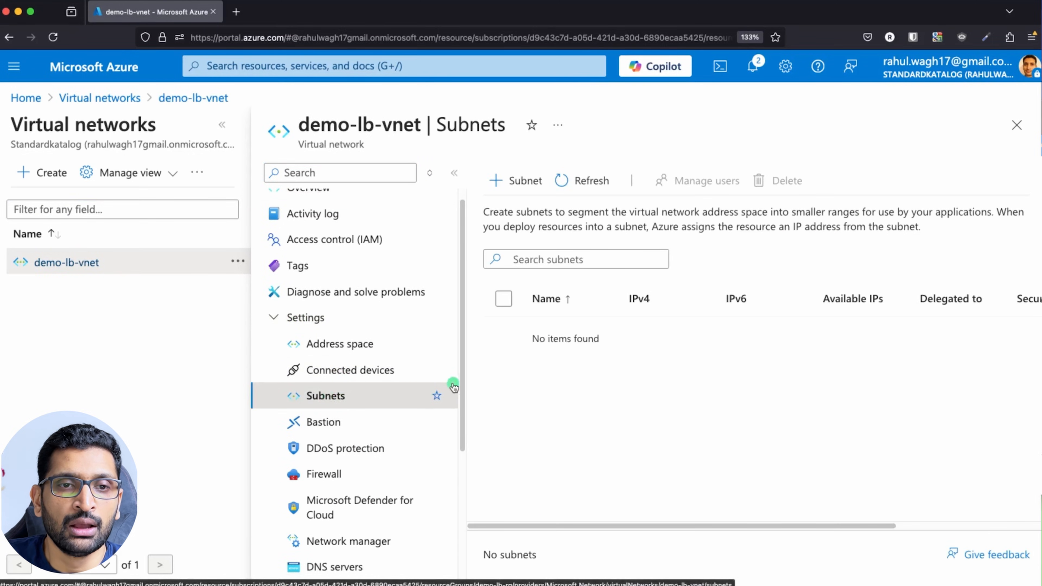
pyautogui.click(530, 181)
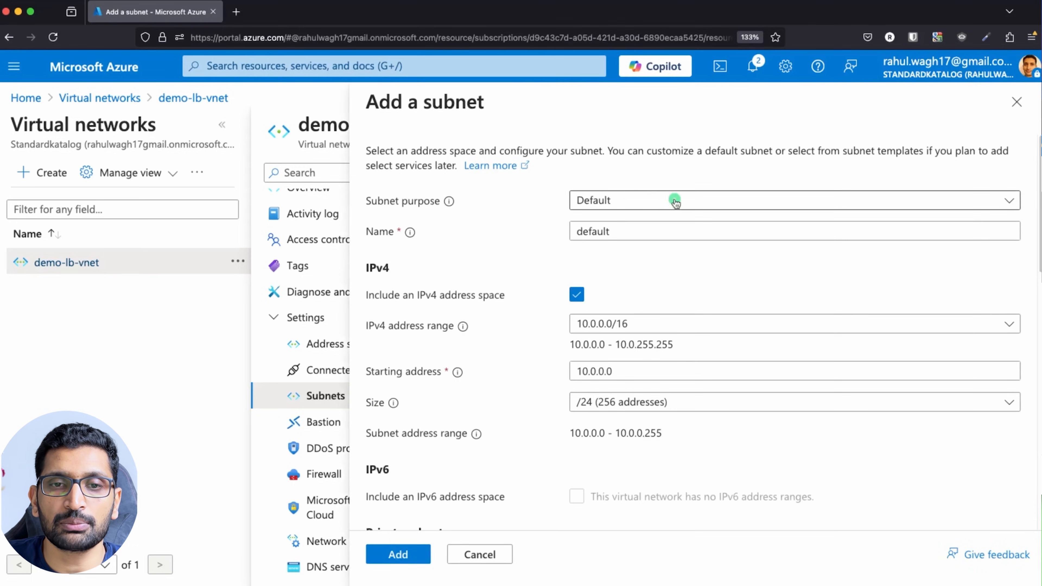
# Keep Default as the subnet purpose and rename the subnet to demo-lb-subnet.
pyautogui.click(699, 200)
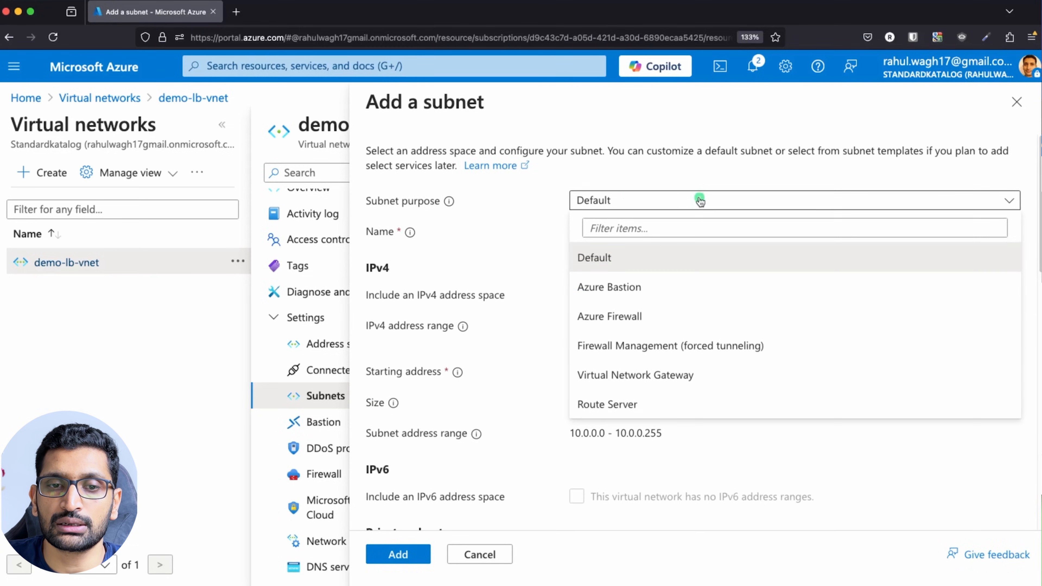
pyautogui.click(759, 259)
pyautogui.click(732, 235)
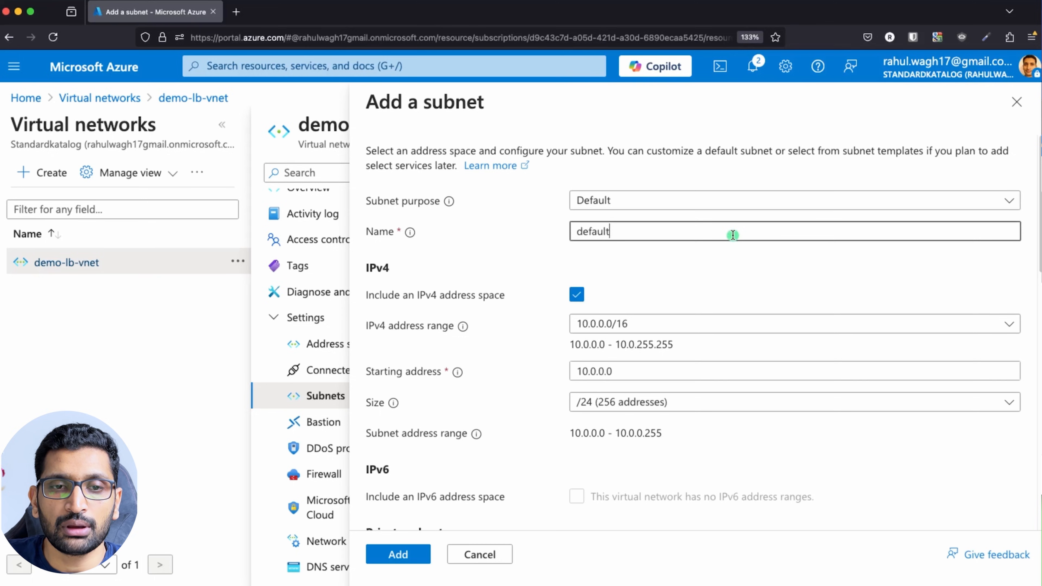
pyautogui.doubleClick(733, 235)
pyautogui.press('BackSpace')
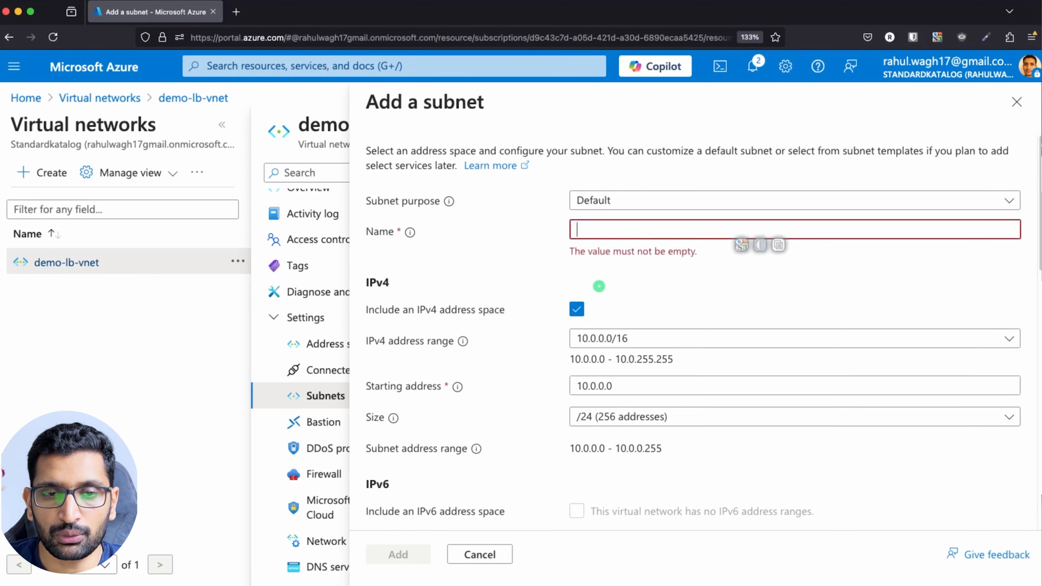
pyautogui.write('demo-lb')
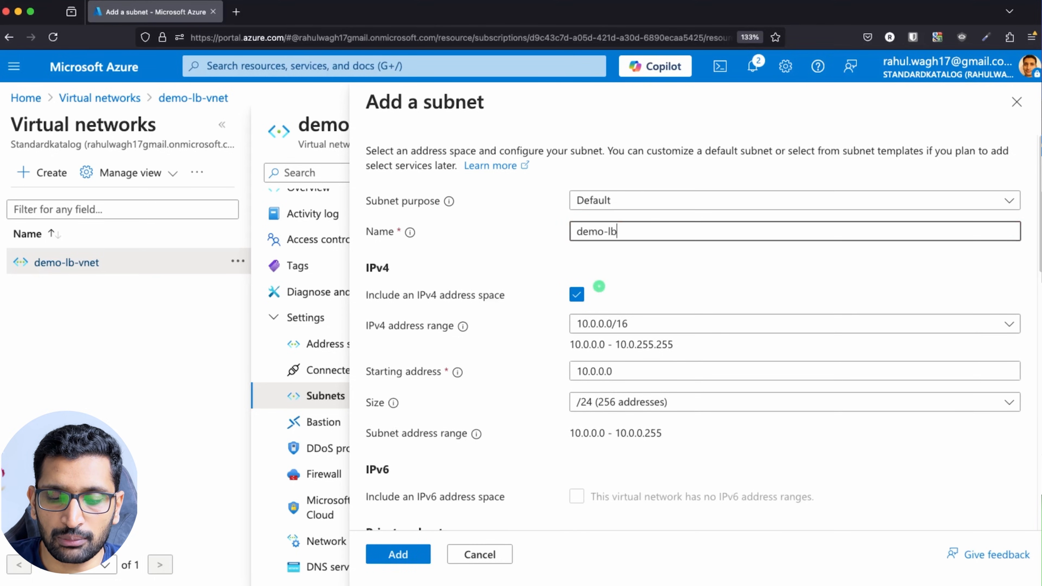
pyautogui.write('-subnet')
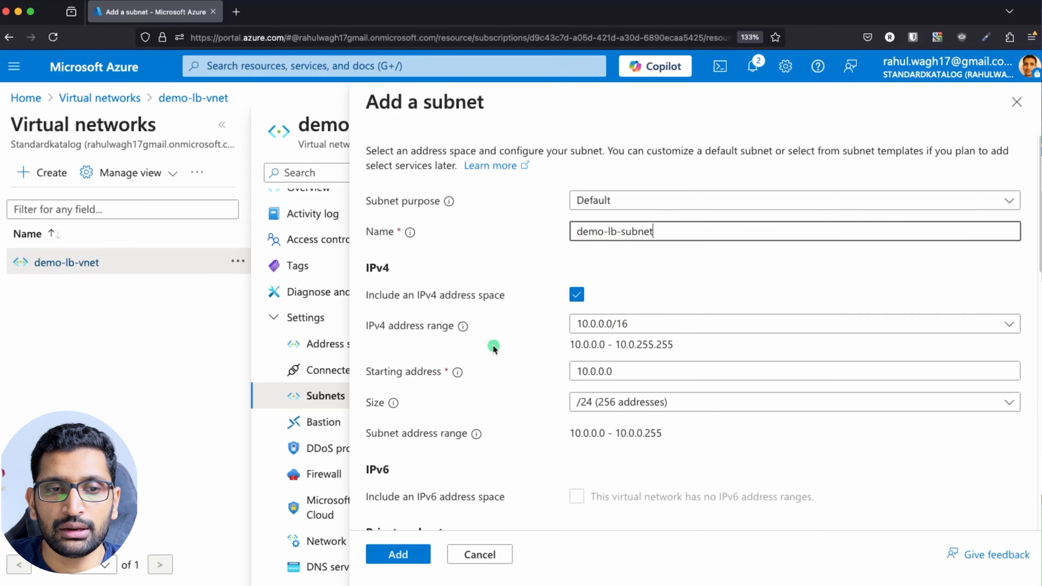
pyautogui.press('super+Tab')
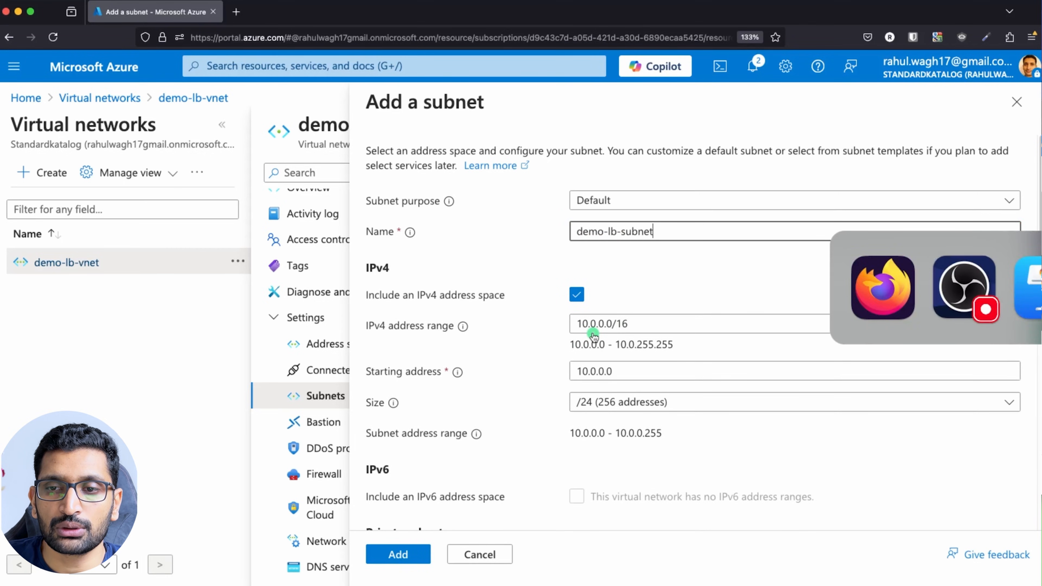
pyautogui.press('super+Tab')
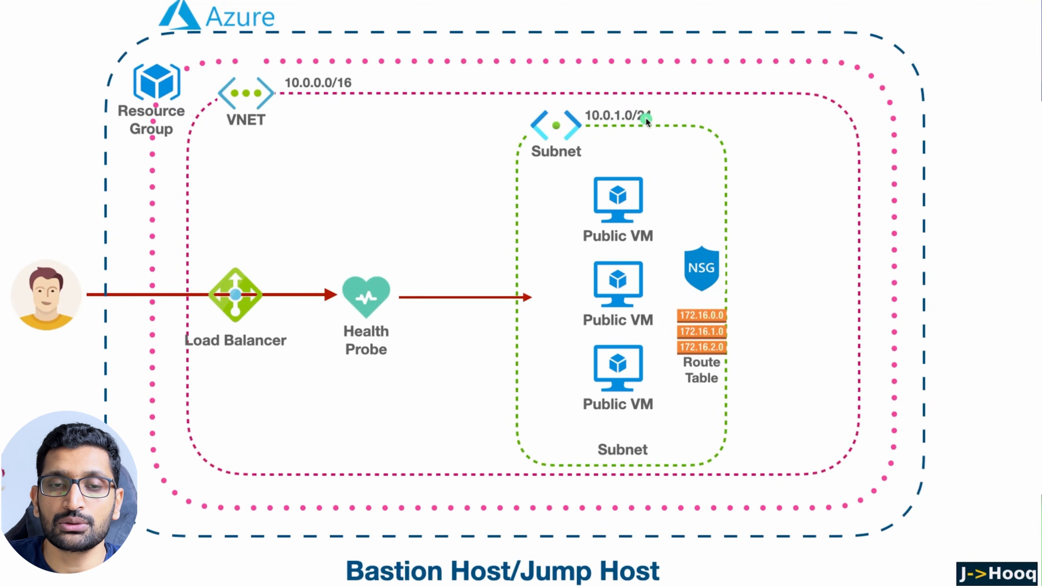
pyautogui.press('super+Tab')
# Set the starting address to 10.0.1.0 with size /24 and add the subnet.
pyautogui.click(609, 326)
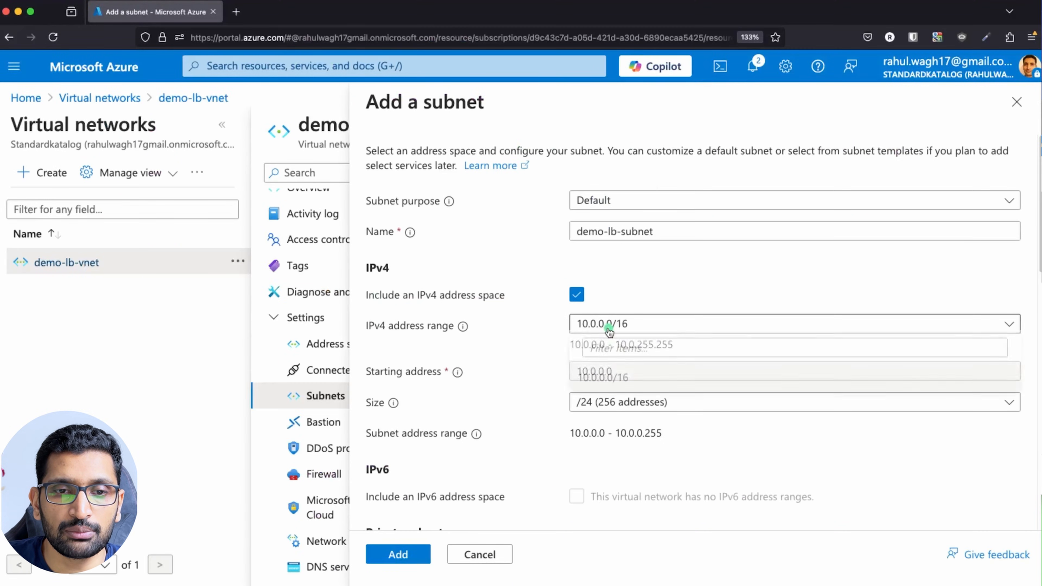
pyautogui.click(608, 328)
pyautogui.click(608, 328)
pyautogui.click(609, 328)
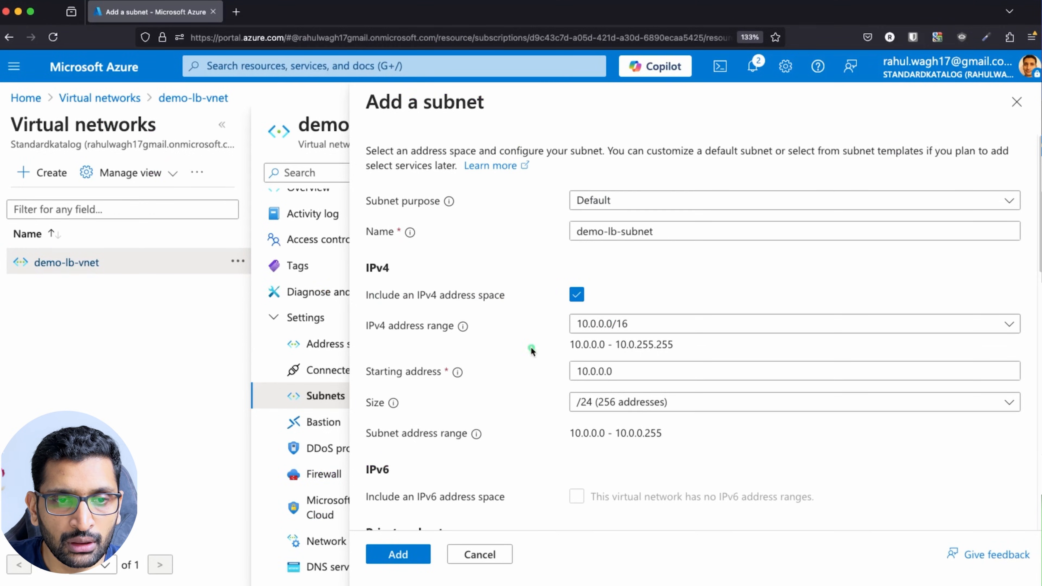
pyautogui.doubleClick(606, 370)
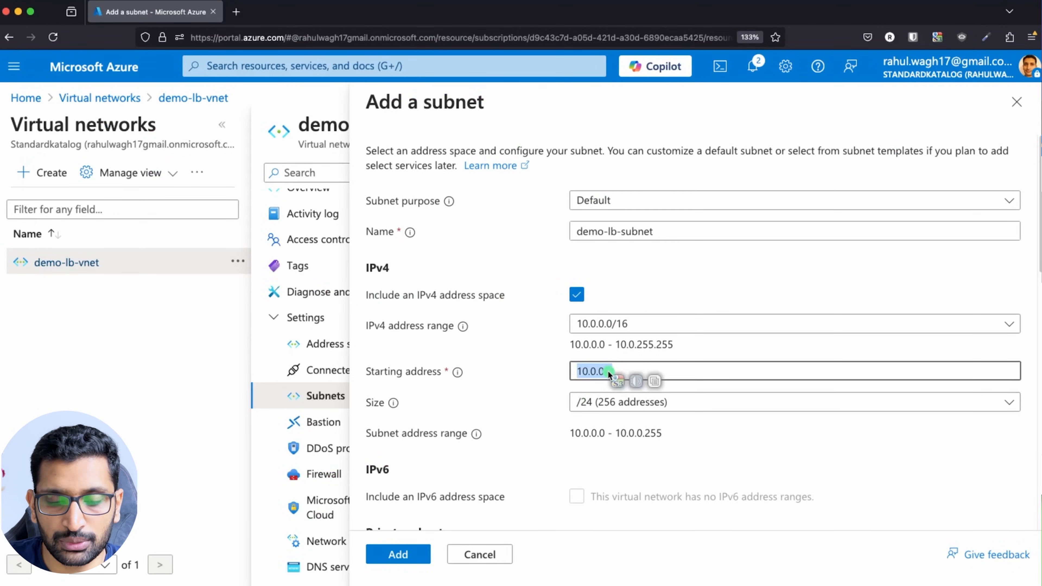
pyautogui.write('10.0.1.0')
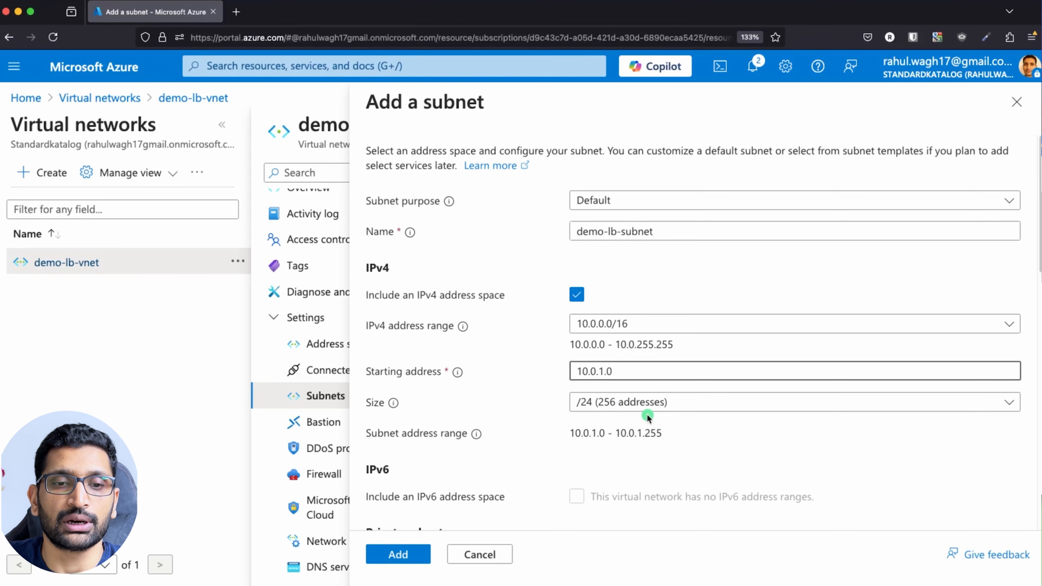
pyautogui.scroll(-1, 582, 406)
pyautogui.scroll(-10, 582, 407)
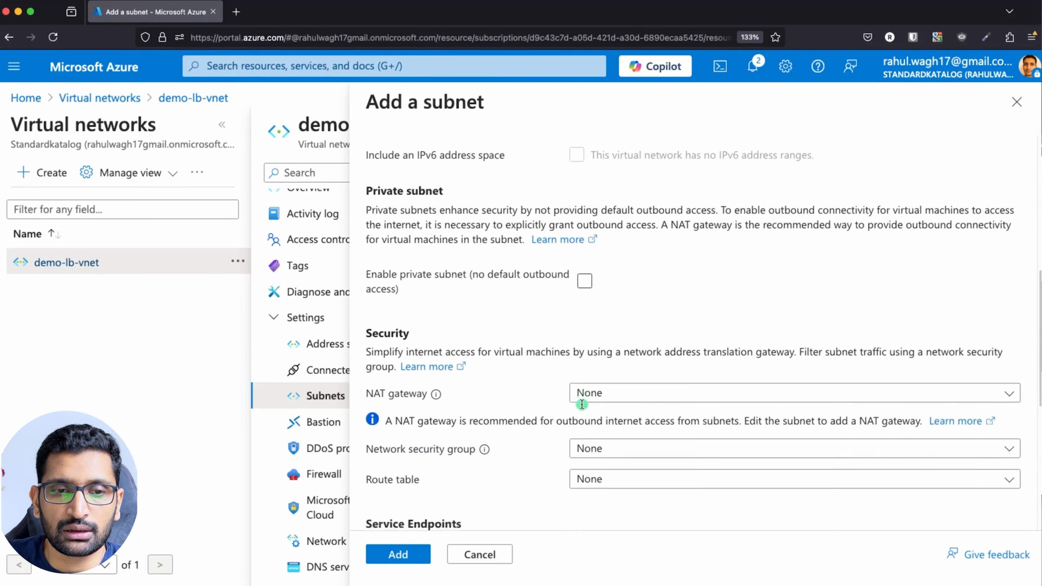
pyautogui.scroll(-7, 581, 404)
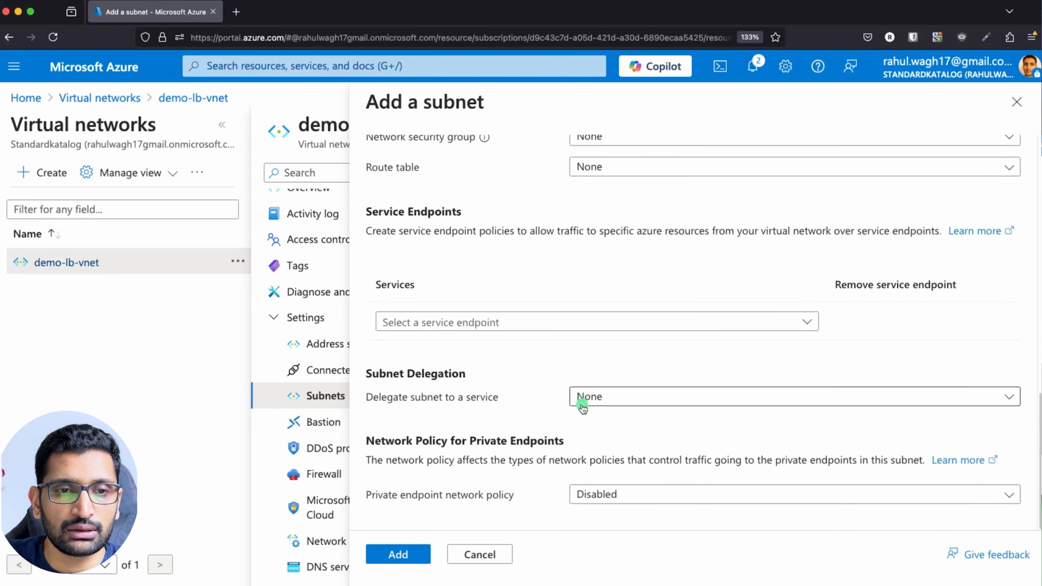
pyautogui.click(407, 556)
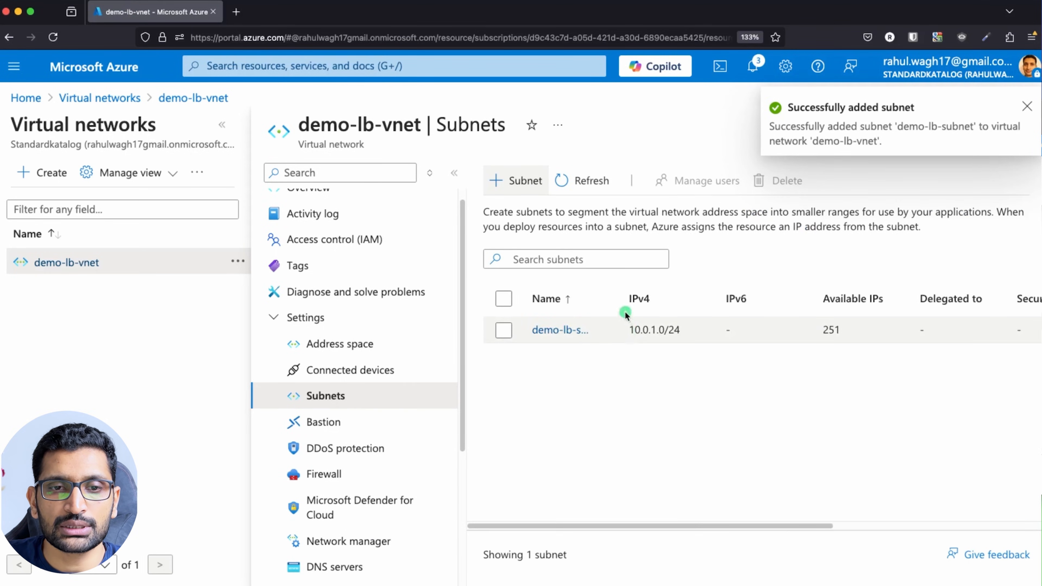
# Widen the Name column to show demo-lb-subnet, then circle Resource Group, VNET and Route Table on the diagram.
pyautogui.moveTo(621, 297); pyautogui.dragTo(679, 296)
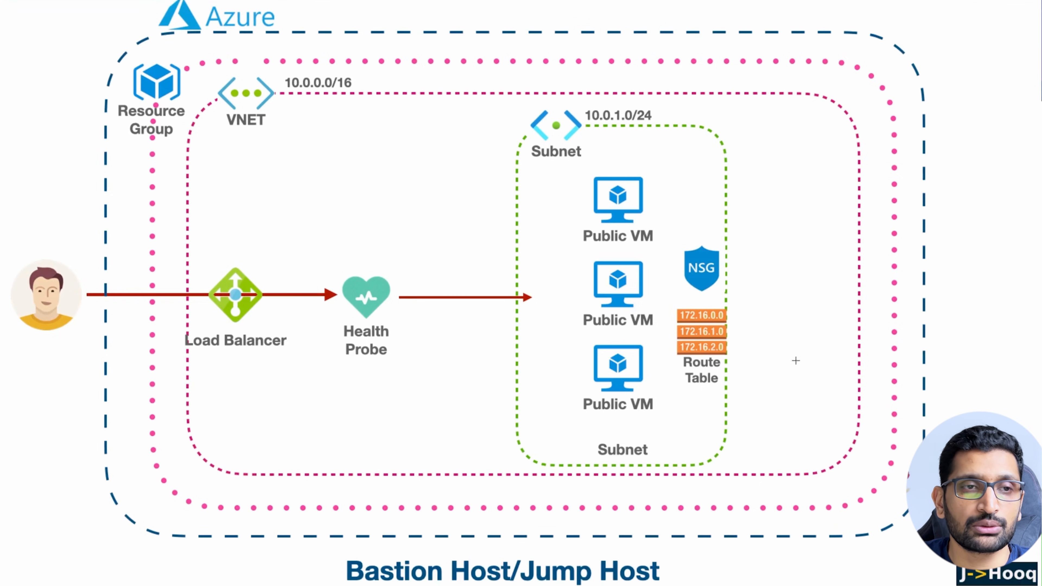
pyautogui.moveTo(184, 60)
pyautogui.mouseDown()
pyautogui.moveTo(121, 131)
pyautogui.moveTo(164, 66)
pyautogui.mouseUp()
pyautogui.moveTo(268, 73)
pyautogui.mouseDown()
pyautogui.moveTo(238, 74)
pyautogui.moveTo(272, 142)
pyautogui.moveTo(263, 73)
pyautogui.mouseUp()
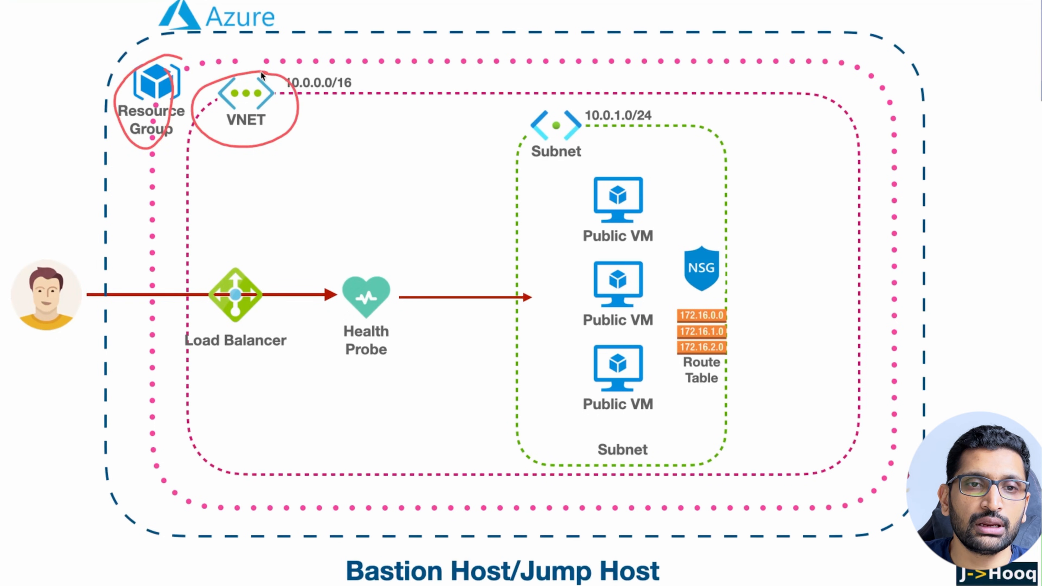
pyautogui.moveTo(611, 109)
pyautogui.mouseDown()
pyautogui.moveTo(594, 106)
pyautogui.moveTo(510, 146)
pyautogui.moveTo(613, 123)
pyautogui.moveTo(602, 104)
pyautogui.mouseUp()
pyautogui.moveTo(741, 312)
pyautogui.mouseDown()
pyautogui.moveTo(675, 324)
pyautogui.moveTo(696, 394)
pyautogui.moveTo(738, 305)
pyautogui.mouseUp()
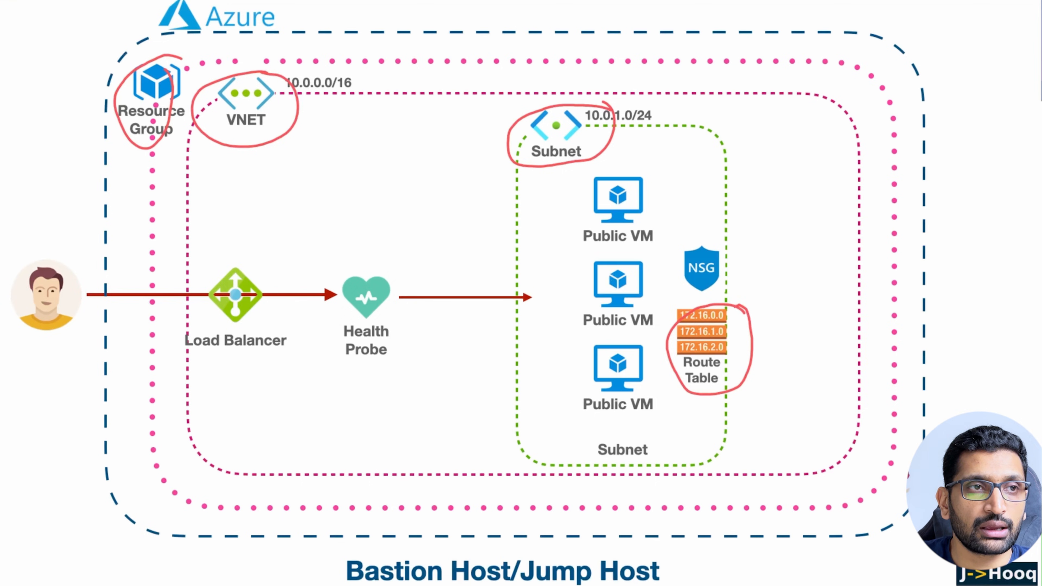
pyautogui.press('super+Tab')
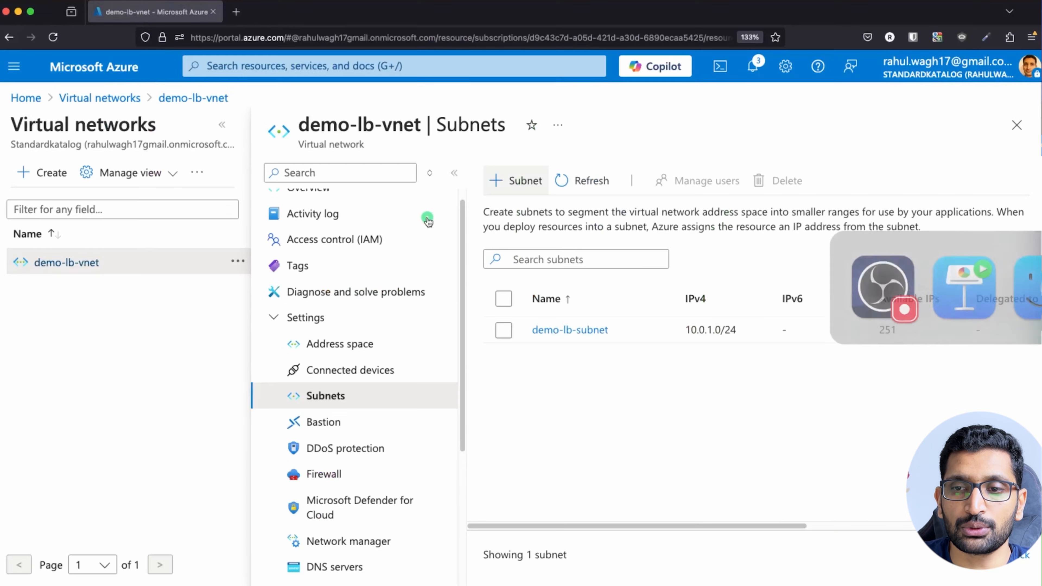
# Start a new route table in resource group demo-lb-rg, region North Europe.
pyautogui.click(241, 62)
pyautogui.write('rout')
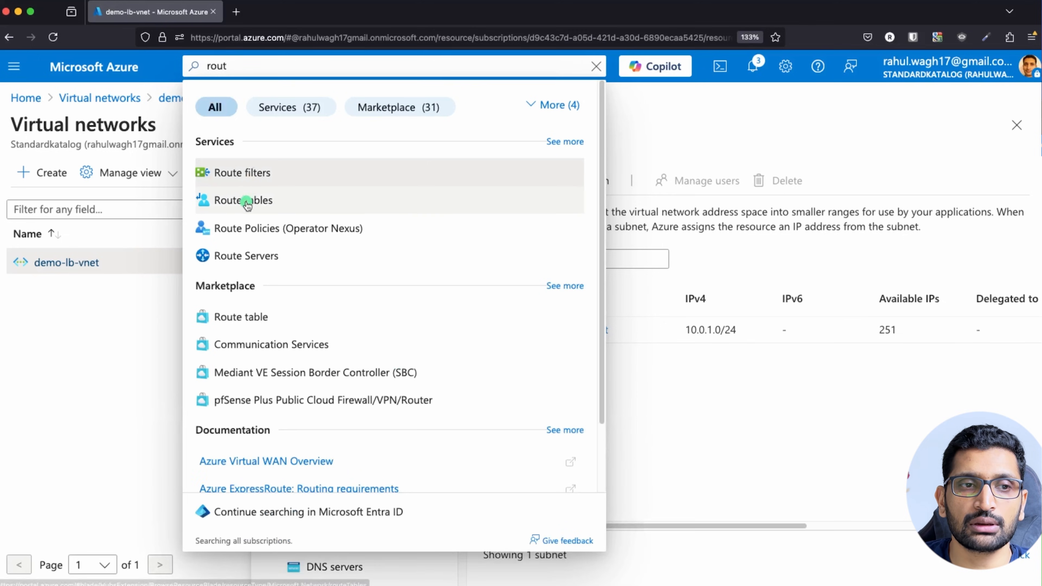
pyautogui.click(242, 199)
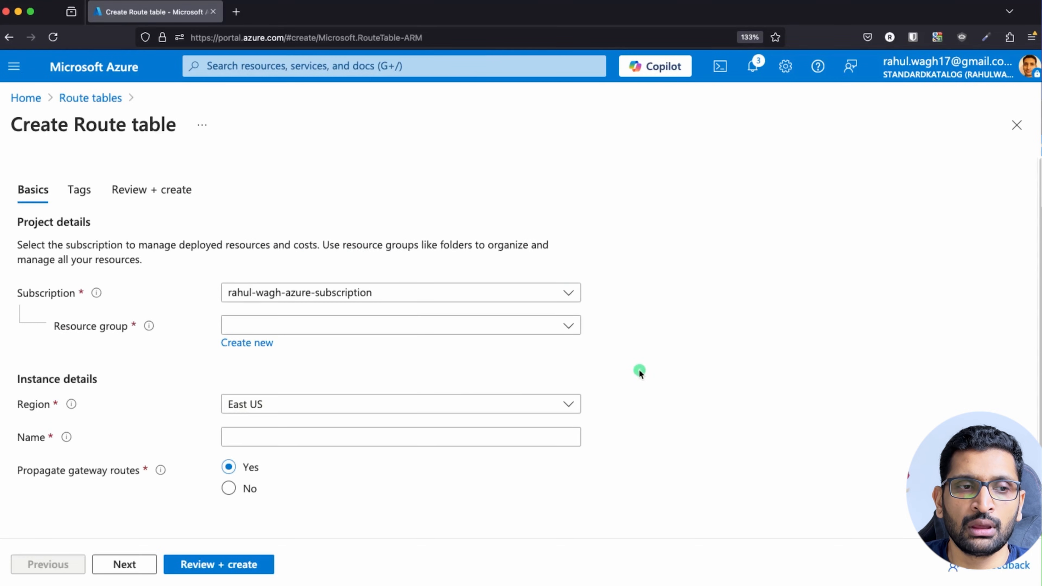
pyautogui.click(571, 327)
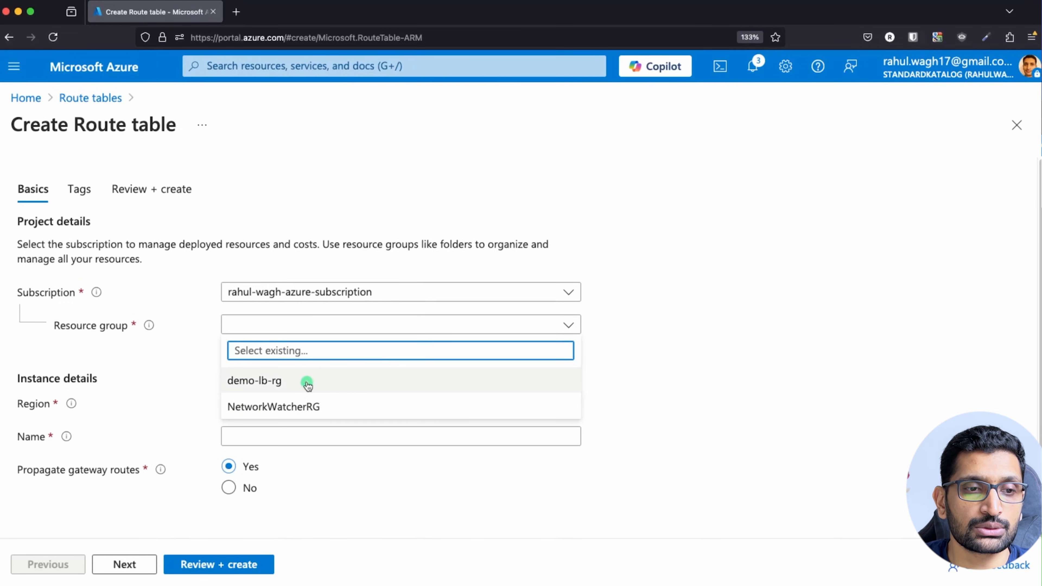
pyautogui.click(258, 382)
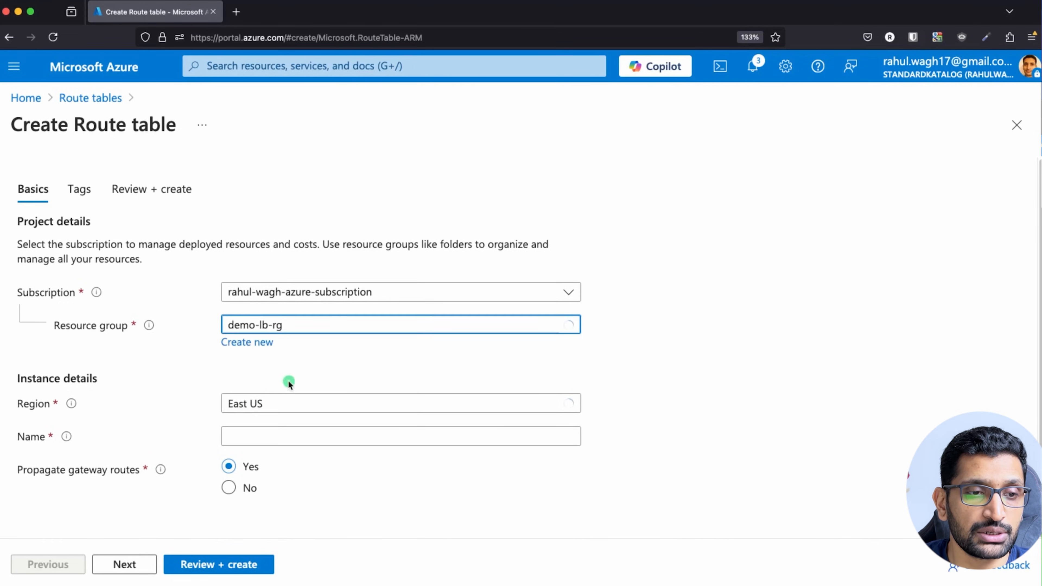
pyautogui.click(304, 410)
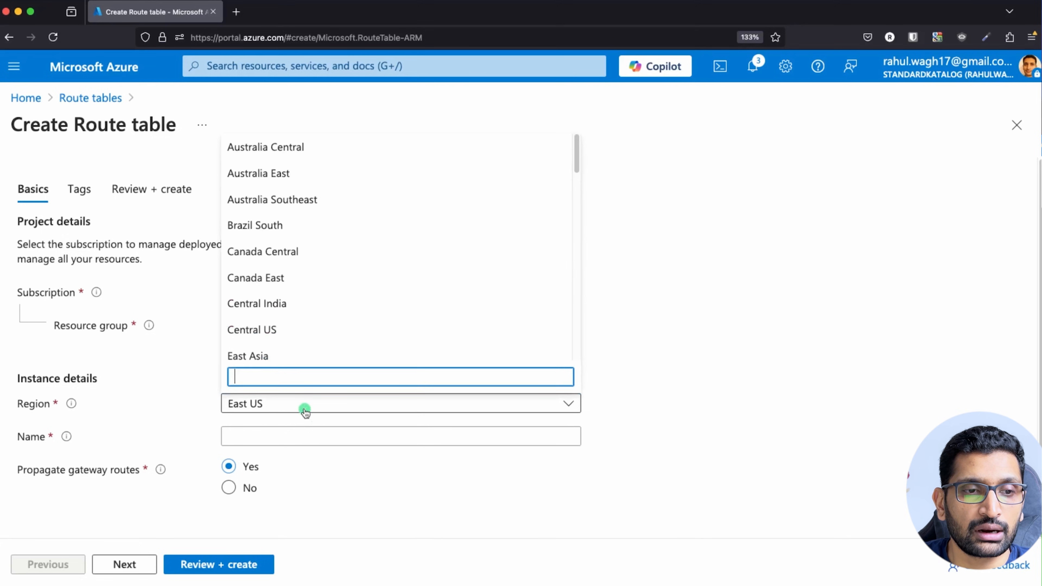
pyautogui.write('euro')
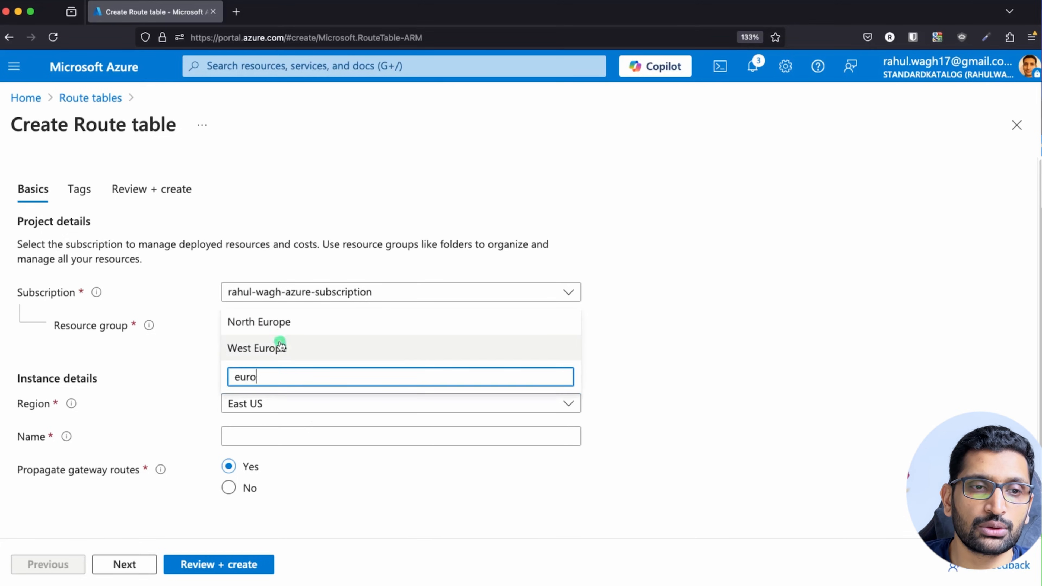
pyautogui.click(275, 323)
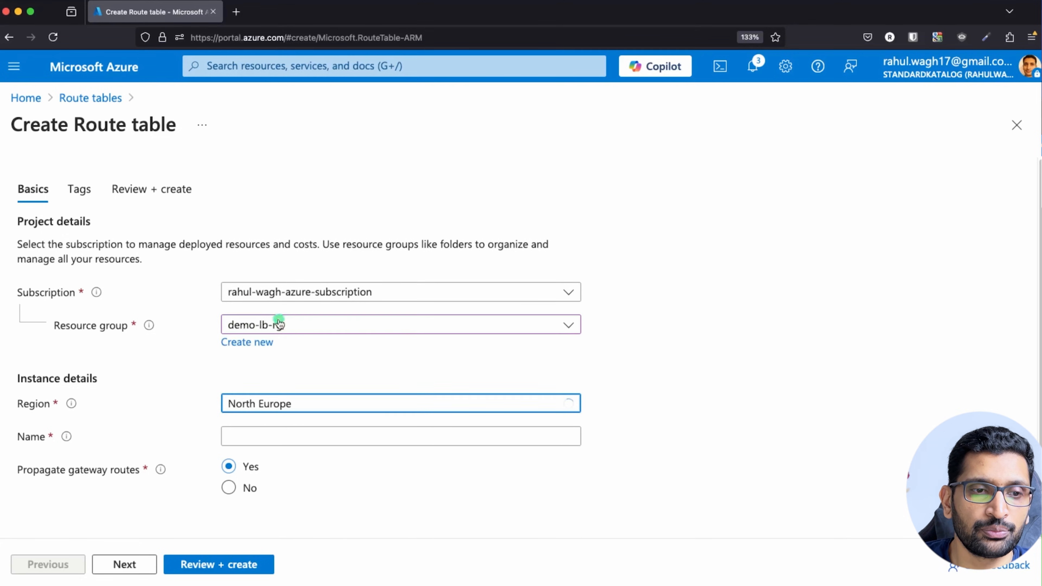
# Name the route table demo-lb-route-table, keeping gateway route propagation set to Yes.
pyautogui.click(268, 438)
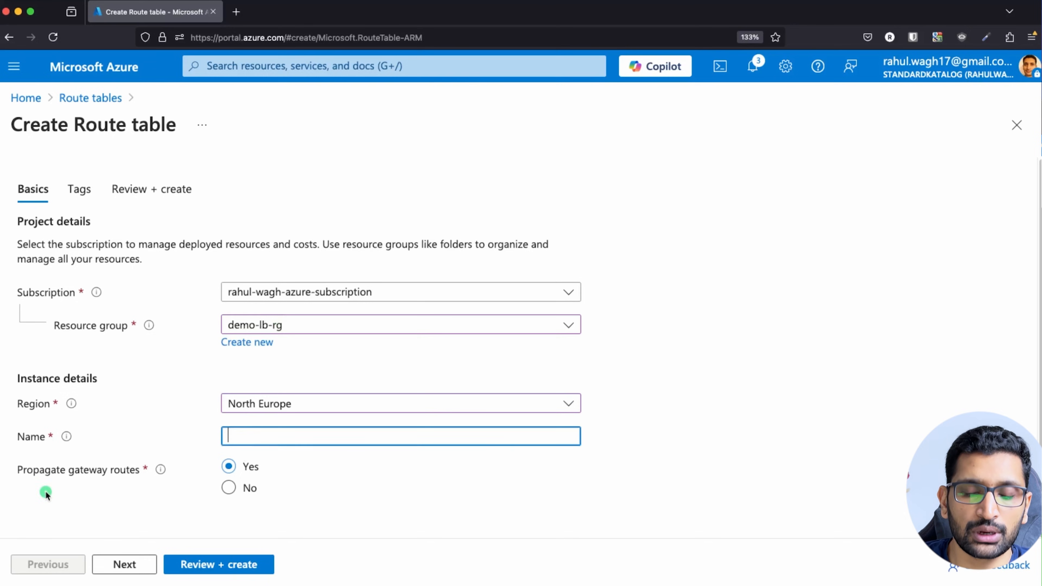
pyautogui.write('demo')
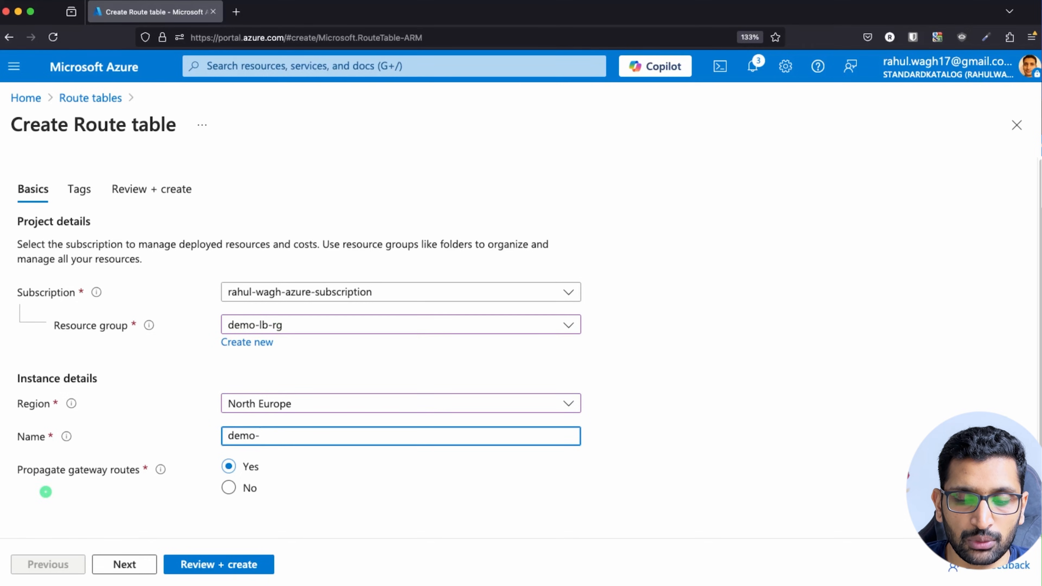
pyautogui.write('-lb-rout')
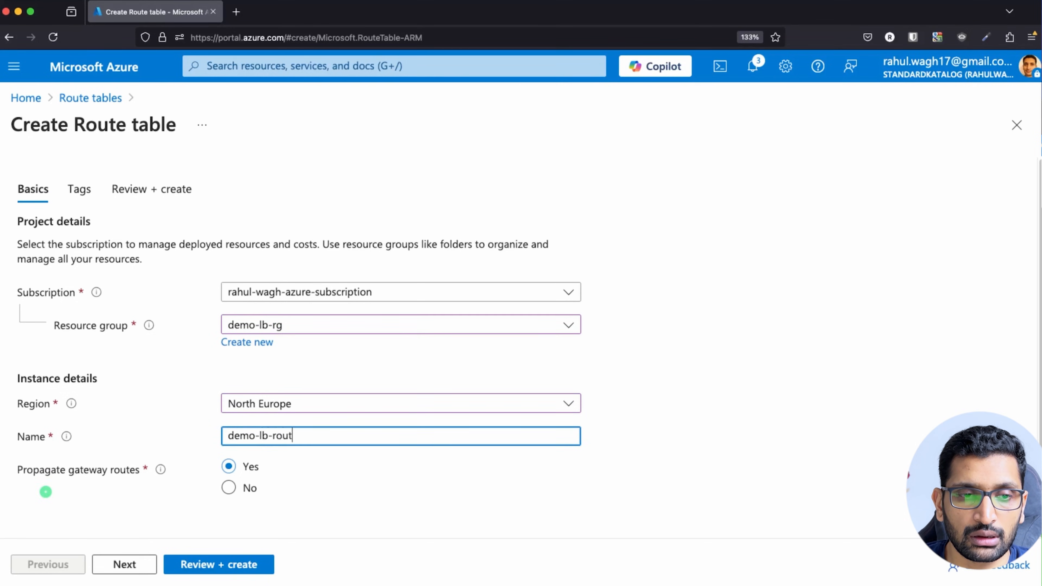
pyautogui.write('e-table')
pyautogui.click(318, 503)
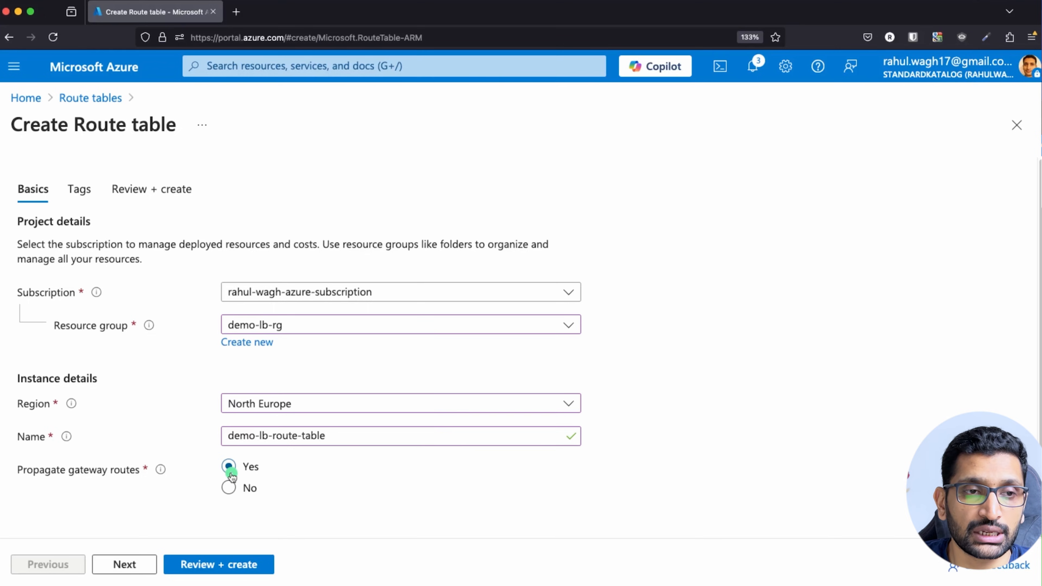
pyautogui.click(141, 566)
# Review and create demo-lb-route-table, then open its overview showing no routes or subnets.
pyautogui.click(142, 568)
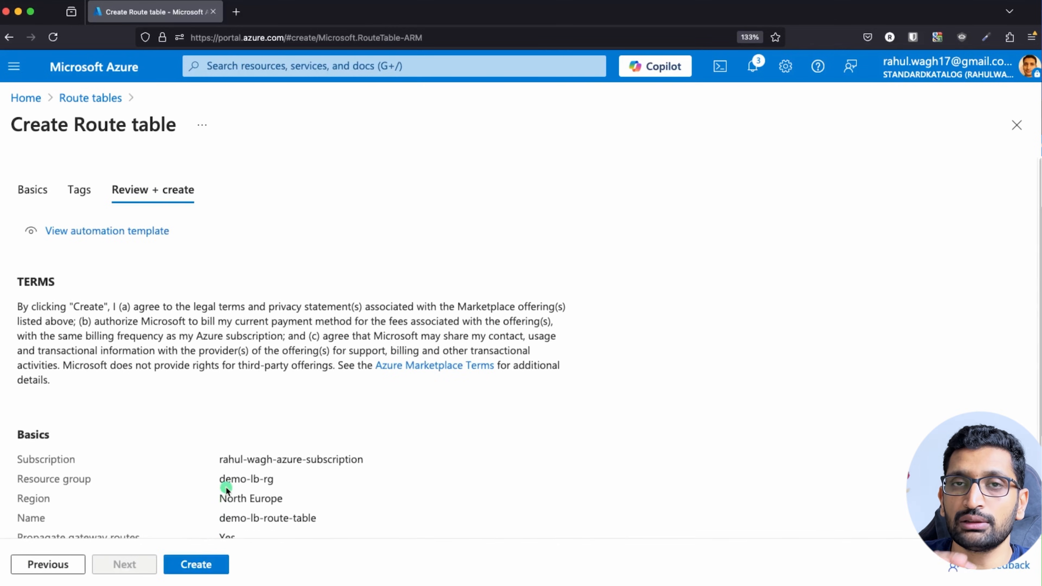
pyautogui.click(202, 572)
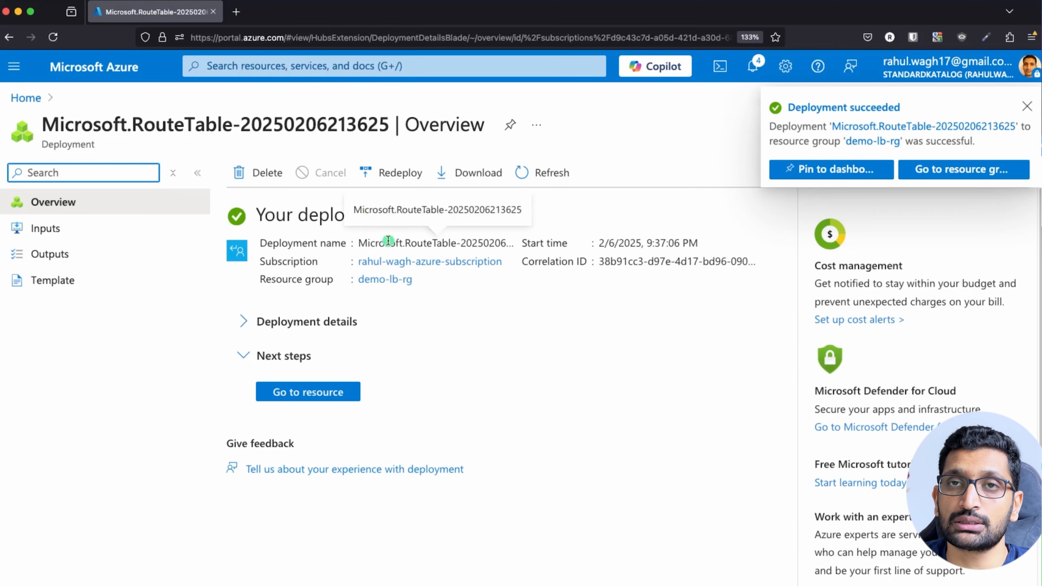
pyautogui.click(337, 392)
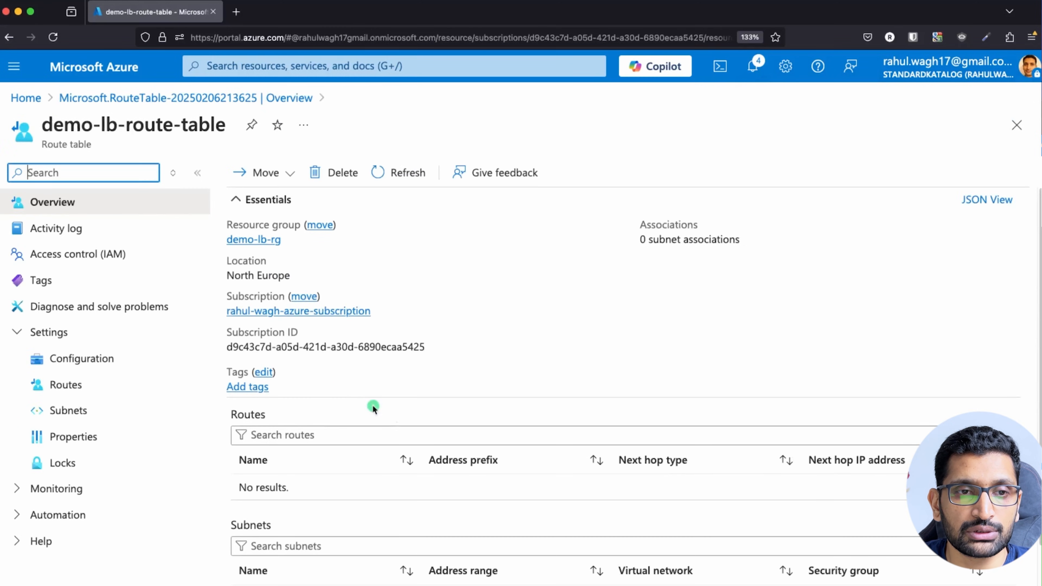
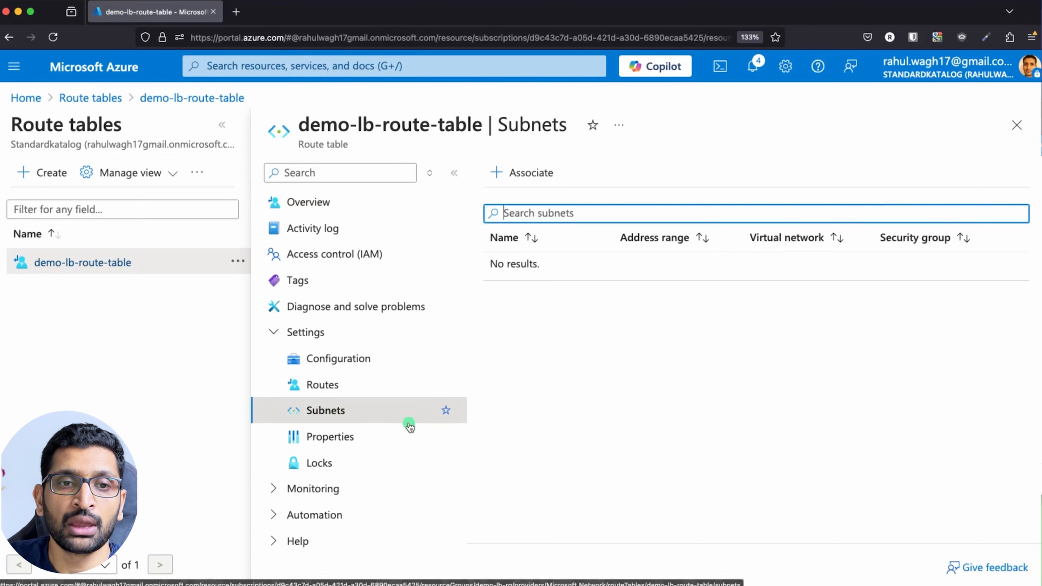
# Associate demo-lb-subnet (10.0.1.0/24) in demo-lb-vnet with demo-lb-route-table.
pyautogui.click(518, 174)
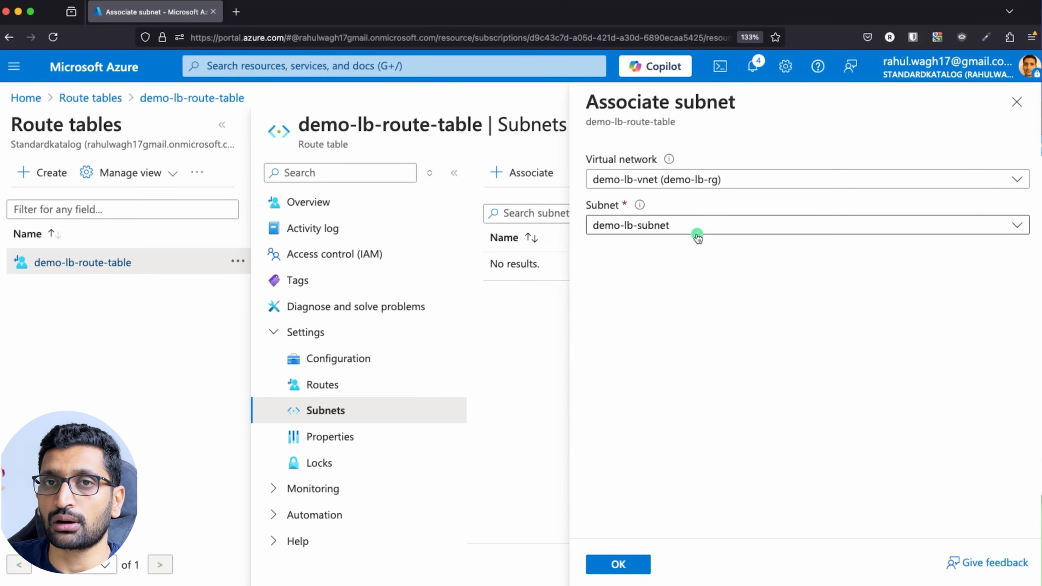
pyautogui.click(607, 564)
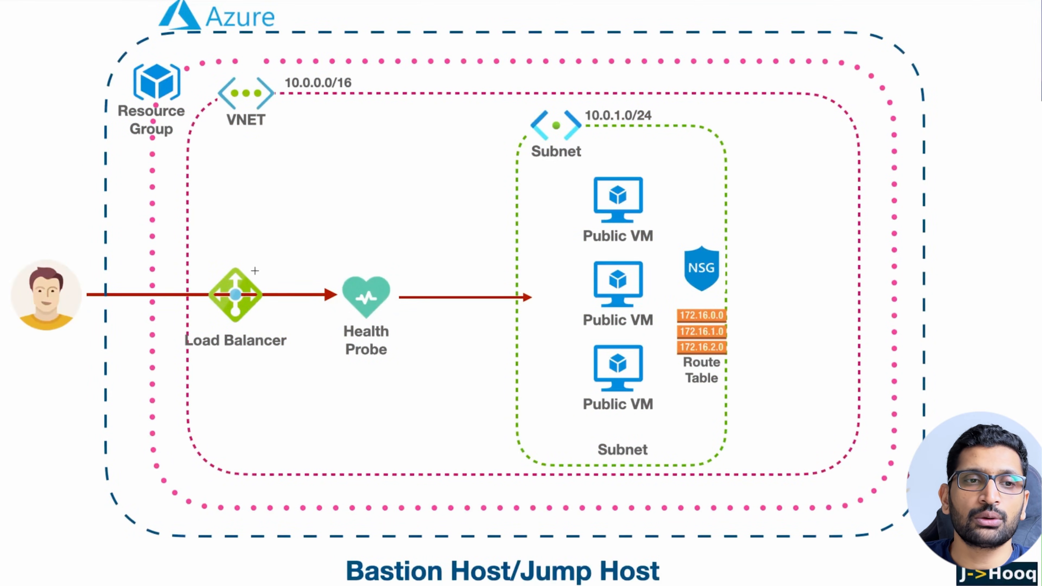
# Circle the resource group, VNET, subnet and route table on the architecture diagram.
pyautogui.moveTo(188, 65)
pyautogui.mouseDown()
pyautogui.moveTo(119, 94)
pyautogui.moveTo(172, 61)
pyautogui.mouseUp()
pyautogui.moveTo(283, 87)
pyautogui.mouseDown()
pyautogui.moveTo(205, 99)
pyautogui.moveTo(287, 76)
pyautogui.moveTo(270, 73)
pyautogui.mouseUp()
pyautogui.moveTo(588, 109)
pyautogui.mouseDown()
pyautogui.moveTo(519, 128)
pyautogui.moveTo(605, 138)
pyautogui.moveTo(551, 107)
pyautogui.mouseUp()
pyautogui.moveTo(729, 322)
pyautogui.mouseDown()
pyautogui.moveTo(694, 386)
pyautogui.moveTo(722, 318)
pyautogui.mouseUp()
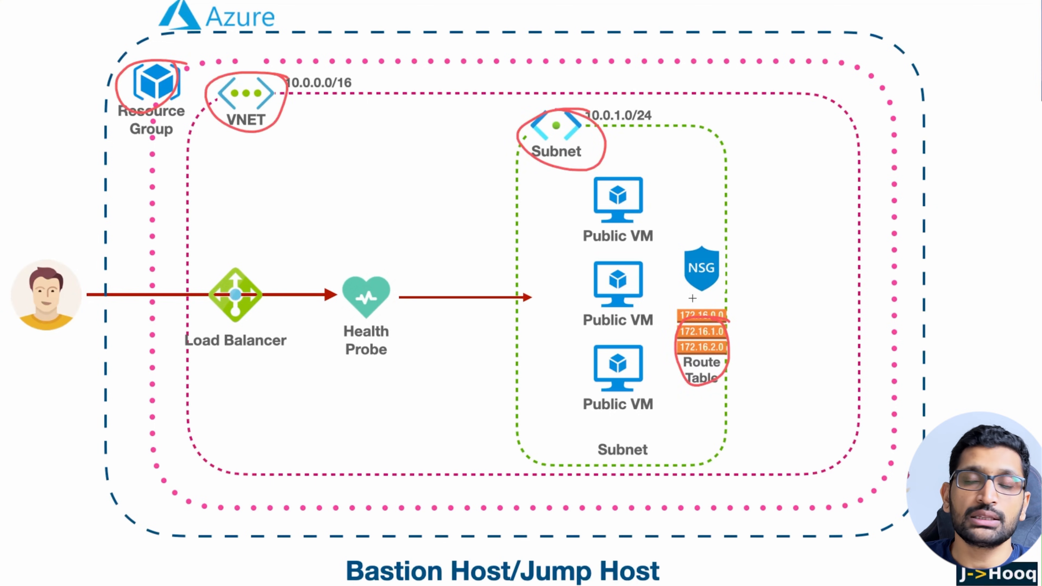
# Mark the top public VM and its NSG, then clear the annotations and return to Azure.
pyautogui.moveTo(641, 196); pyautogui.dragTo(675, 172)
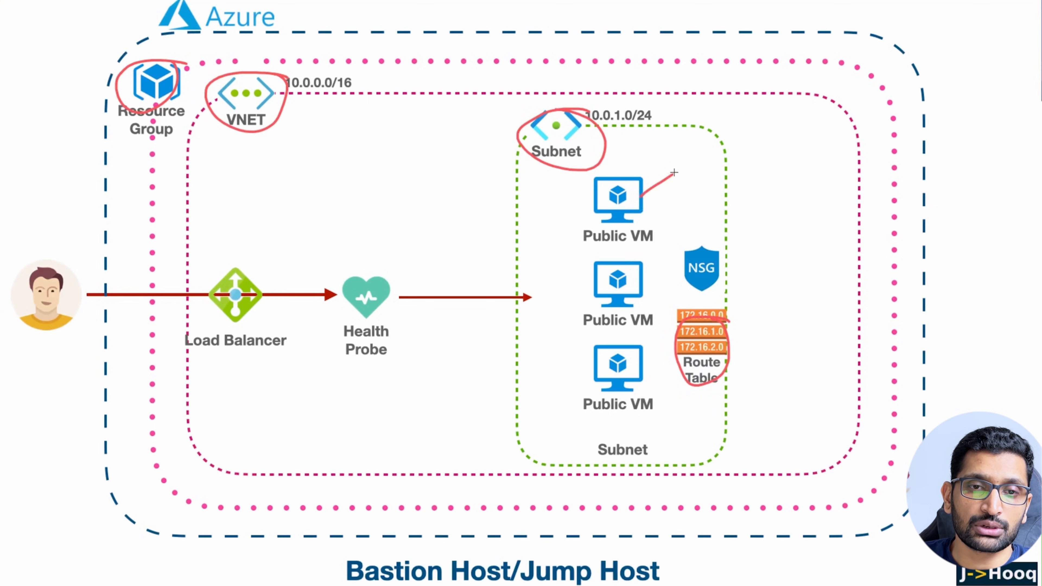
pyautogui.moveTo(702, 255); pyautogui.dragTo(746, 222)
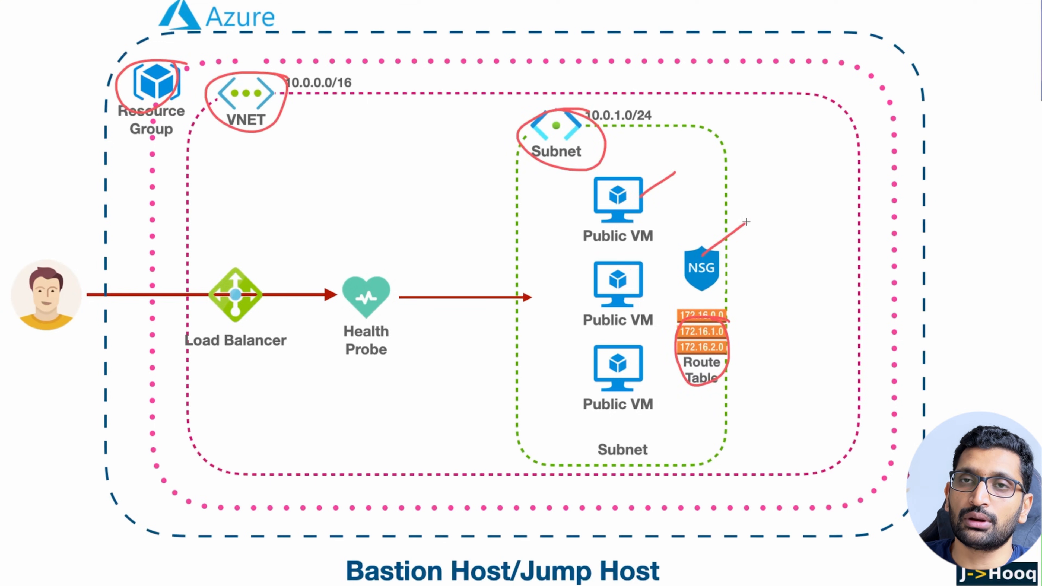
pyautogui.moveTo(689, 168)
pyautogui.mouseDown()
pyautogui.moveTo(627, 163)
pyautogui.moveTo(604, 226)
pyautogui.moveTo(684, 183)
pyautogui.moveTo(658, 166)
pyautogui.mouseUp()
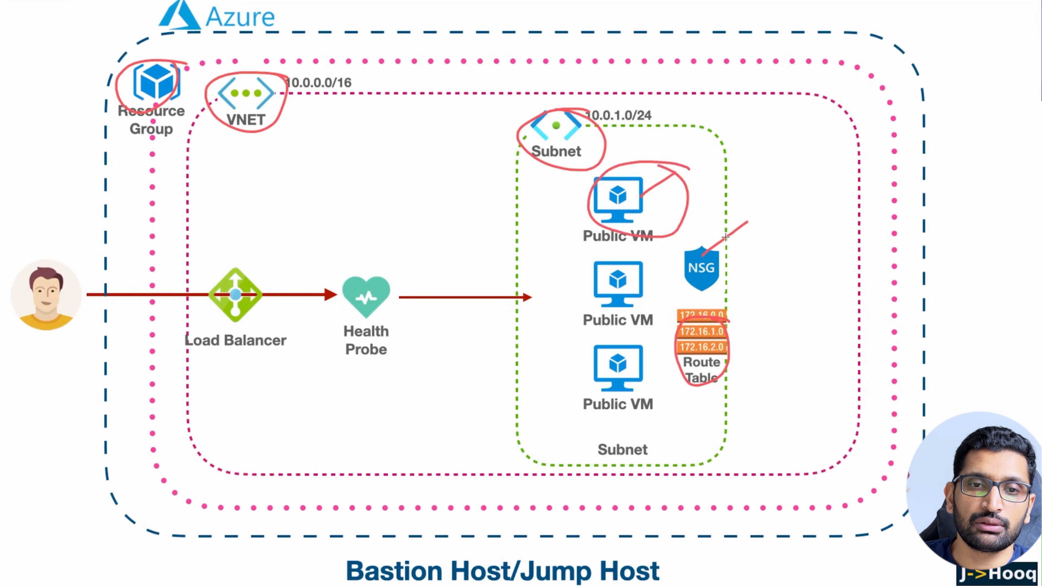
pyautogui.moveTo(736, 243)
pyautogui.mouseDown()
pyautogui.moveTo(670, 246)
pyautogui.moveTo(736, 274)
pyautogui.moveTo(724, 232)
pyautogui.mouseUp()
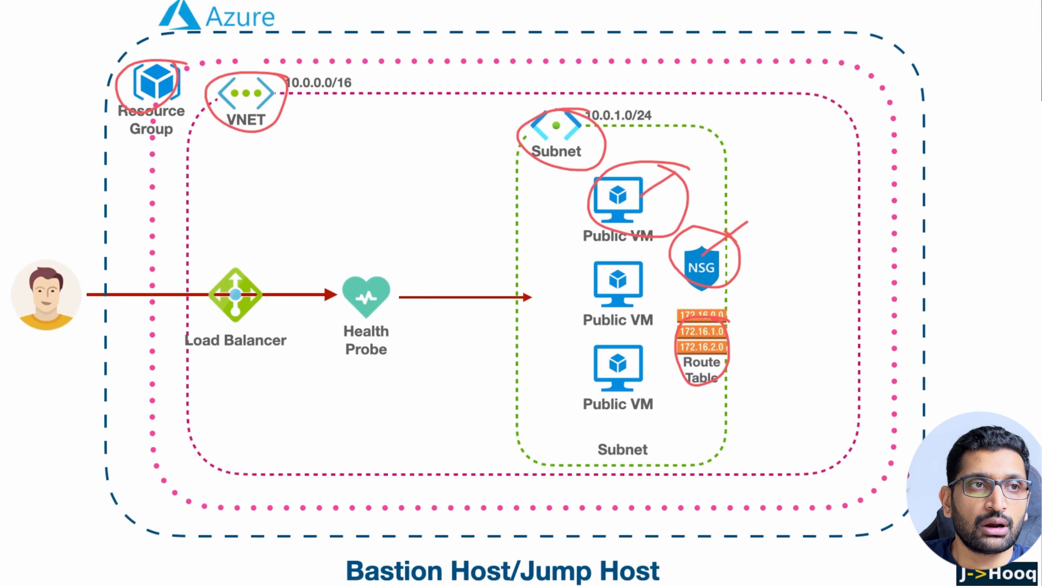
pyautogui.press('Escape')
pyautogui.press('super+Tab')
pyautogui.press('super+Tab')
pyautogui.press('super+Tab')
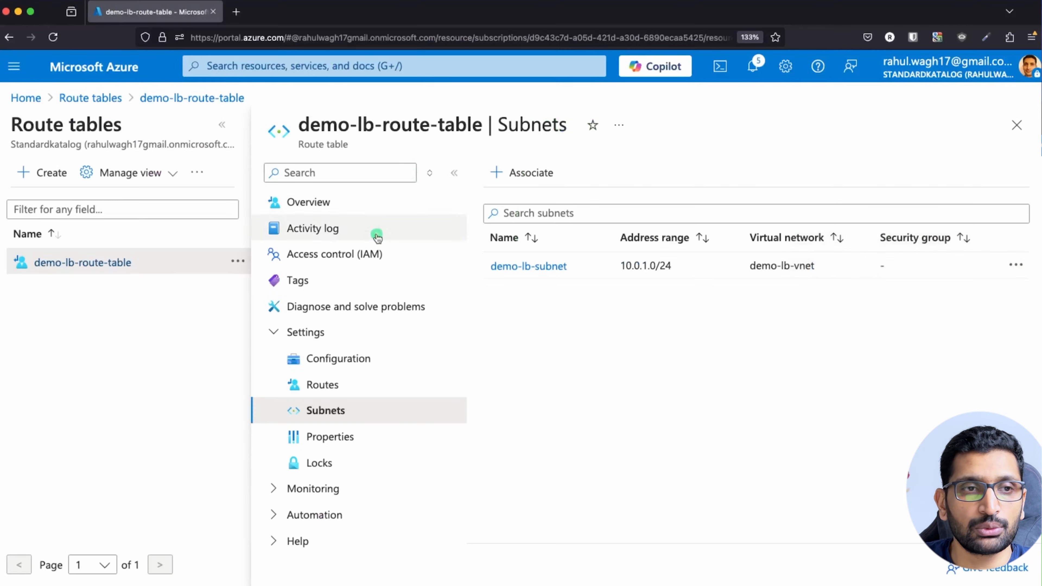
# Start creating an Azure virtual machine from the Virtual machines service.
pyautogui.click(229, 66)
pyautogui.write('virtual')
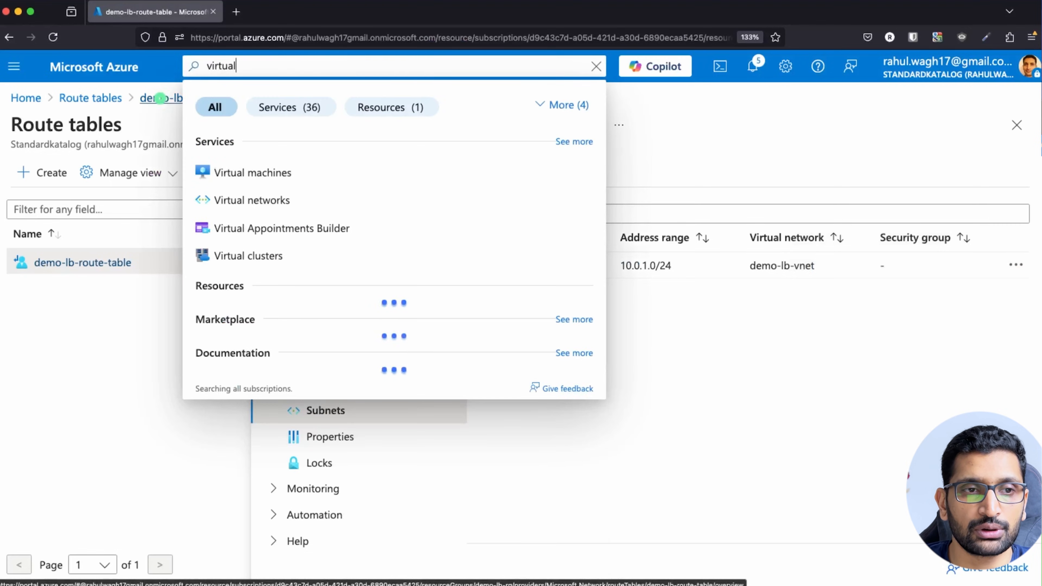
pyautogui.click(270, 172)
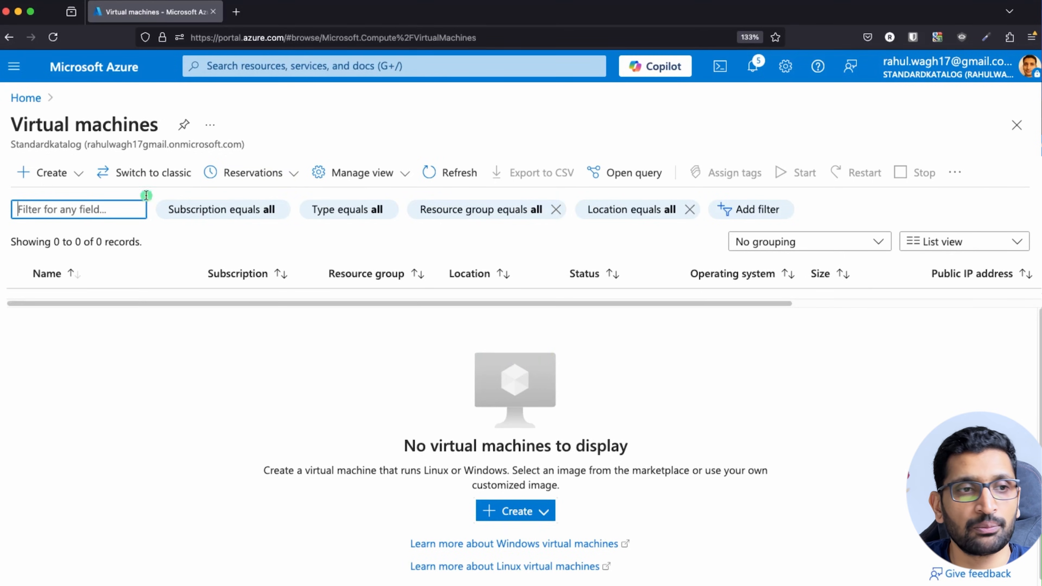
pyautogui.click(30, 173)
pyautogui.click(115, 211)
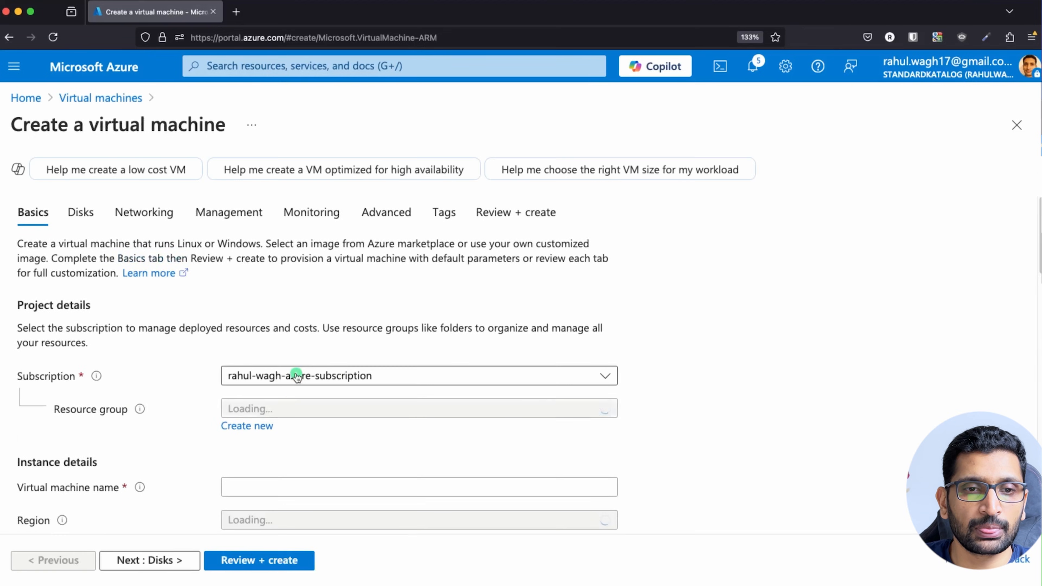
# Put the VM in resource group demo-lb-rg and name it demo-lb-vm1.
pyautogui.scroll(-3, 366, 306)
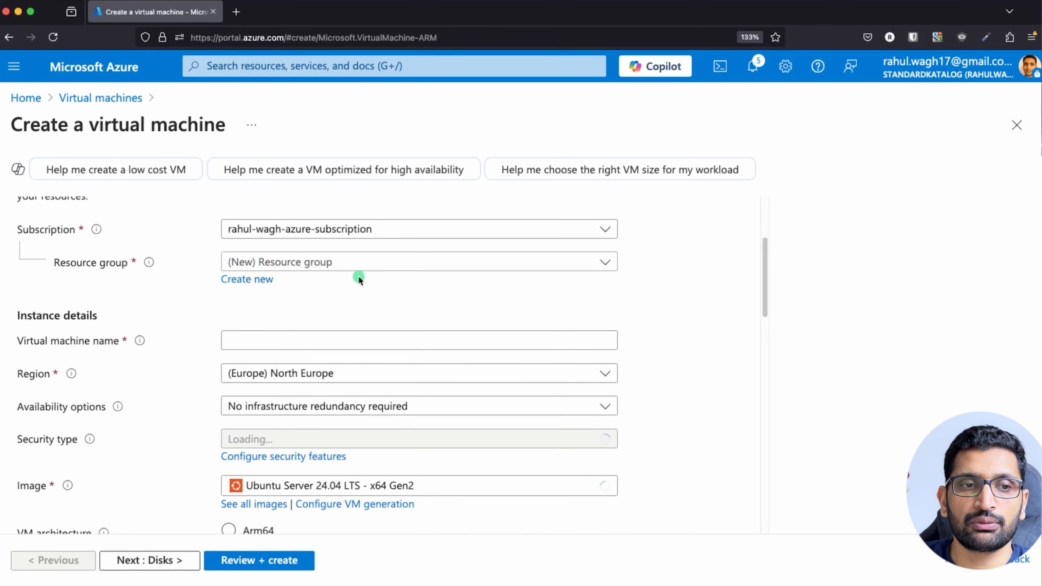
pyautogui.click(493, 264)
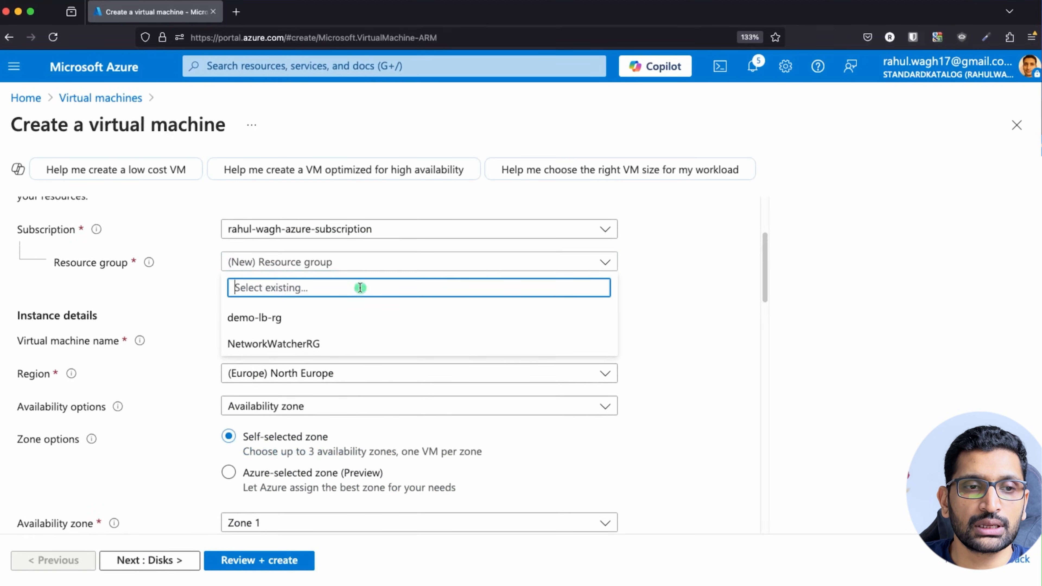
pyautogui.click(299, 319)
pyautogui.scroll(-2, 393, 298)
pyautogui.click(266, 266)
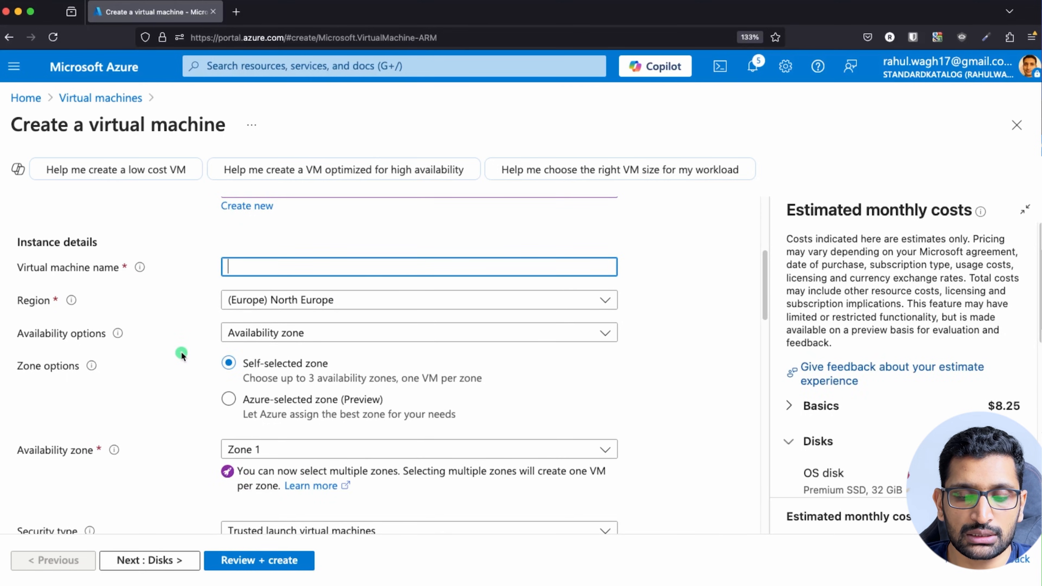
pyautogui.write('demo-lb-vm1')
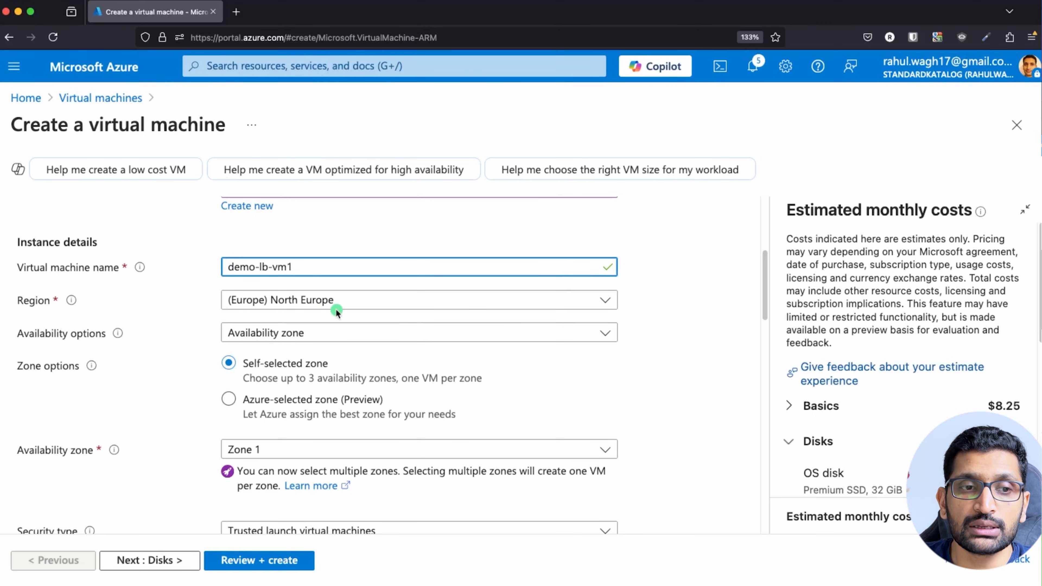
# Choose the Ubuntu Server 24.04 LTS - x64 Gen2 image.
pyautogui.scroll(-2, 343, 334)
pyautogui.scroll(-5, 343, 333)
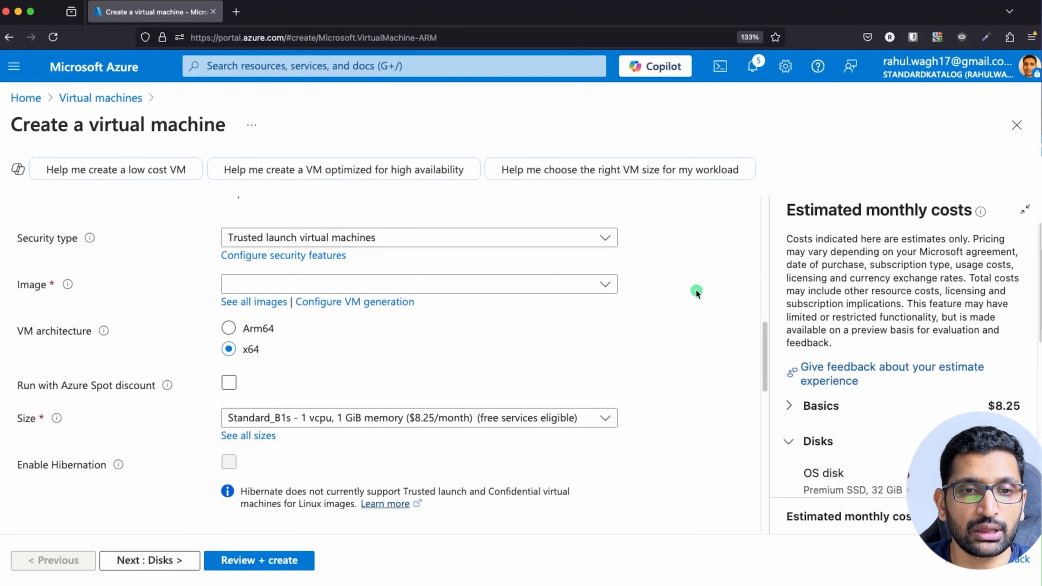
pyautogui.click(603, 284)
pyautogui.click(396, 356)
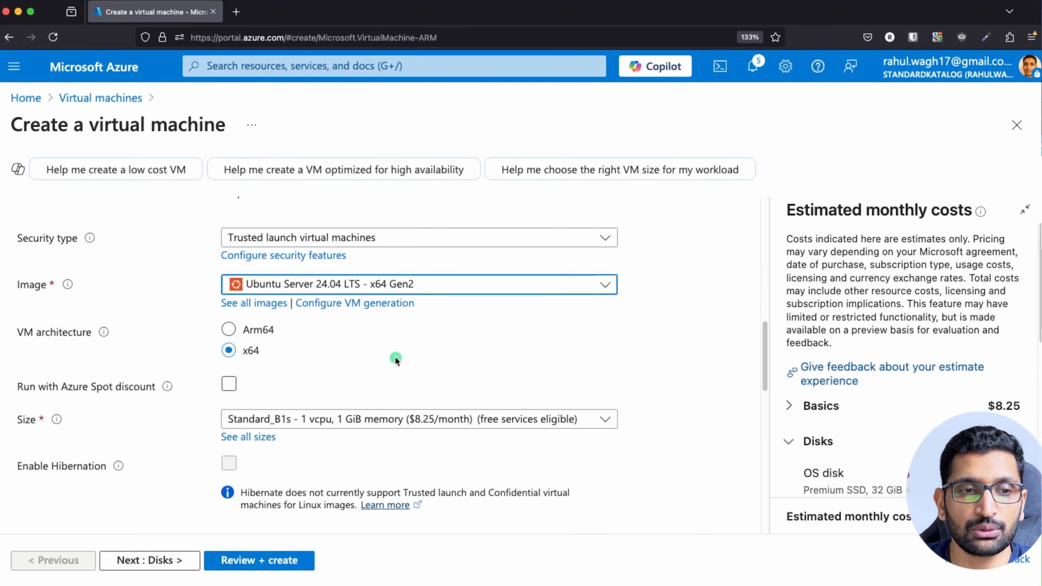
# Set a custom admin username and switch the SSH key source to Use existing public key.
pyautogui.scroll(-3, 472, 353)
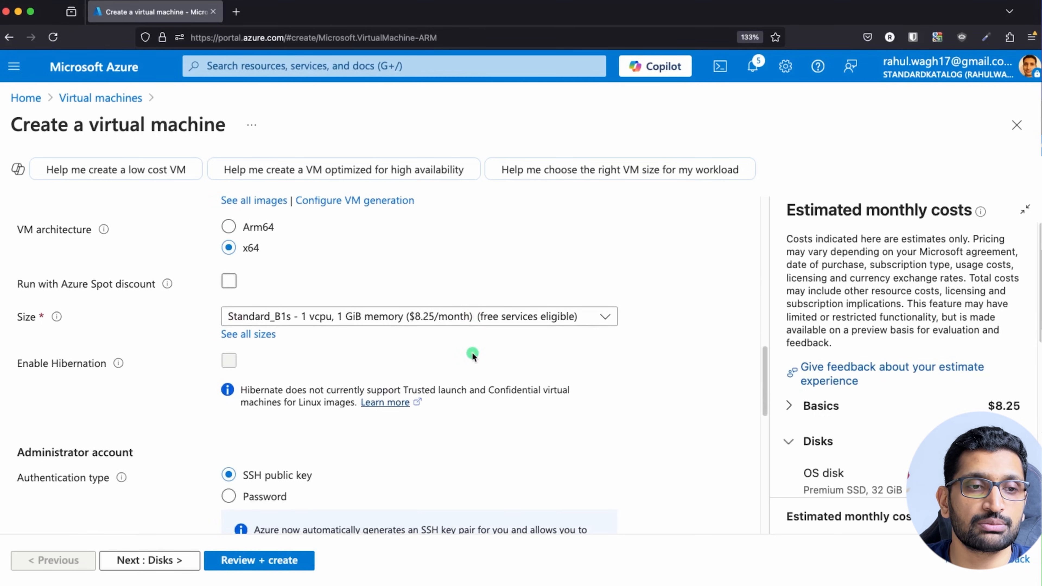
pyautogui.scroll(-4, 472, 356)
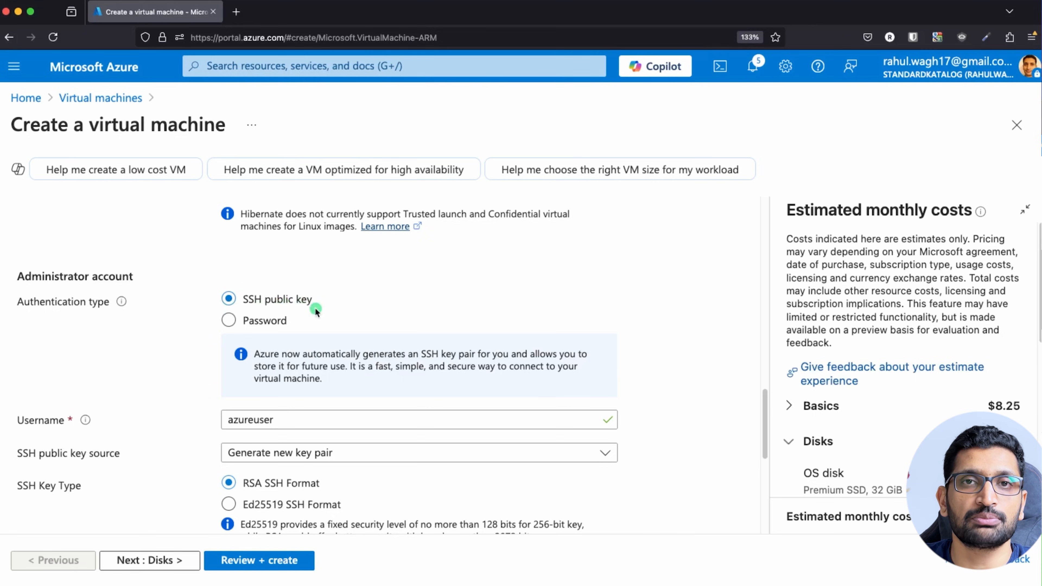
pyautogui.scroll(-2, 335, 312)
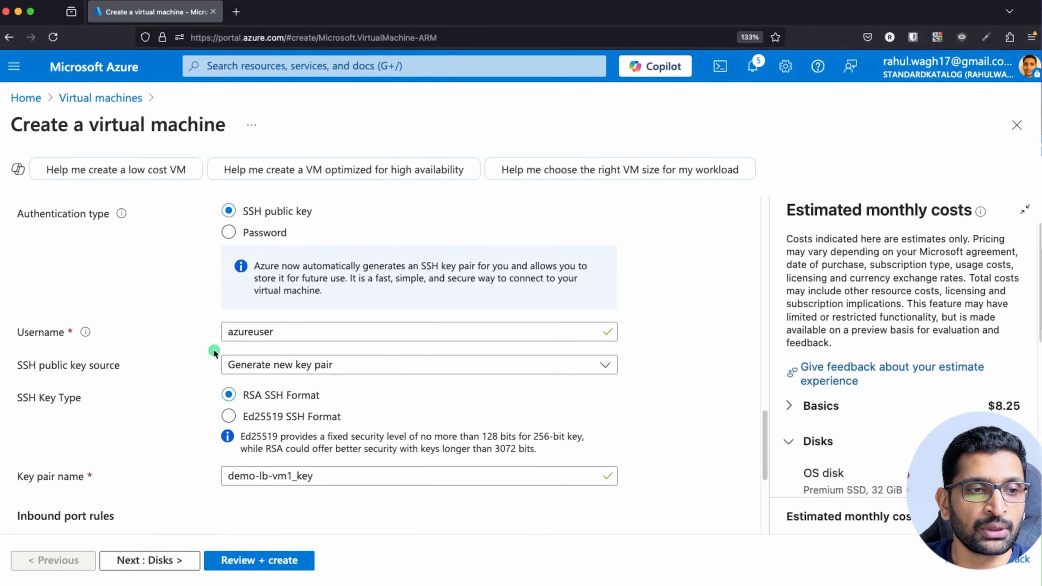
pyautogui.doubleClick(330, 330)
pyautogui.write('rahulwagh')
pyautogui.click(140, 305)
pyautogui.click(336, 363)
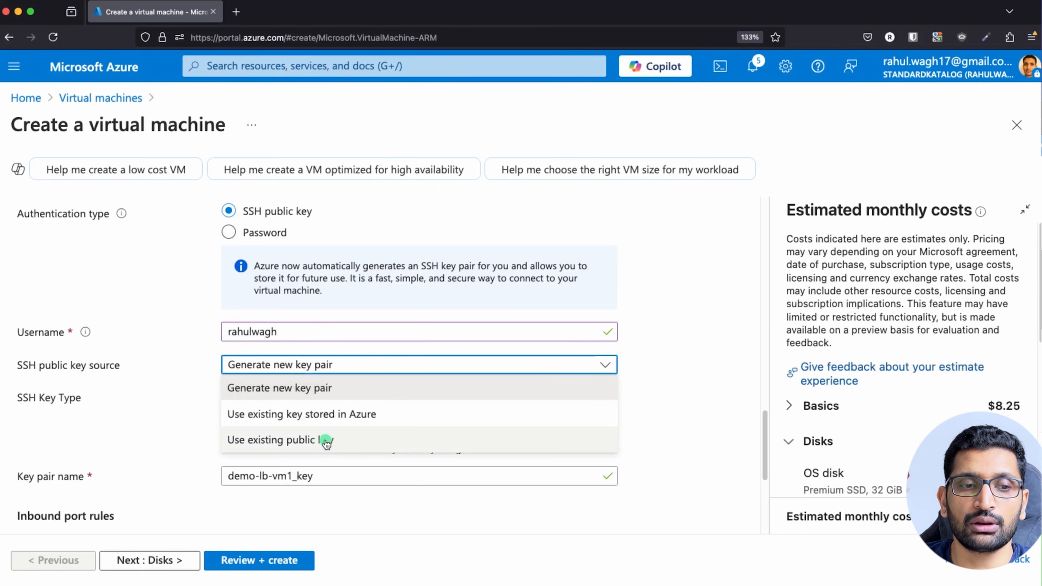
pyautogui.click(320, 443)
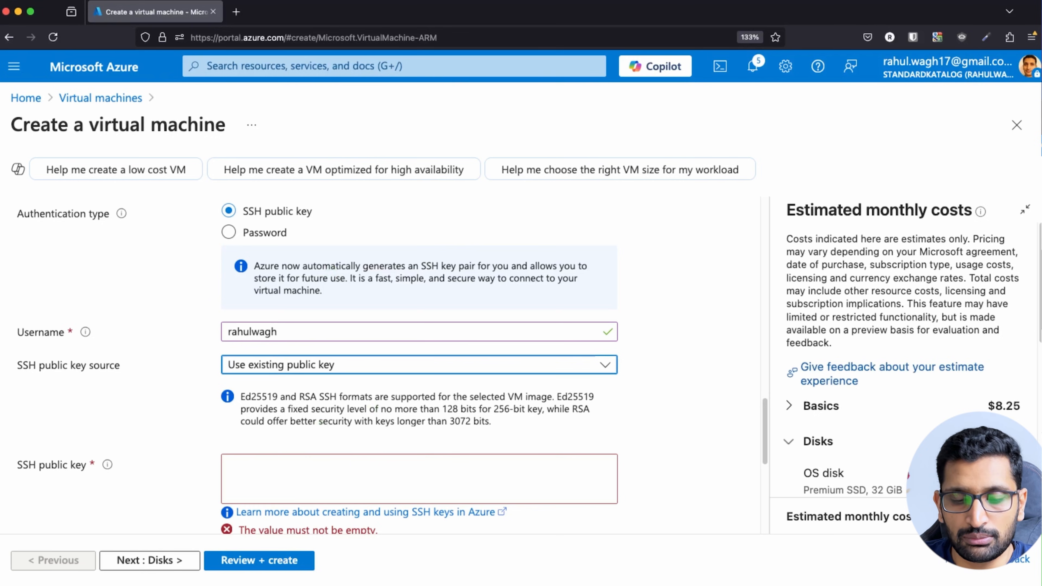
pyautogui.press('super+space')
# Launch iTerm and run ssh-keygen to show the default key save path.
pyautogui.write('iter')
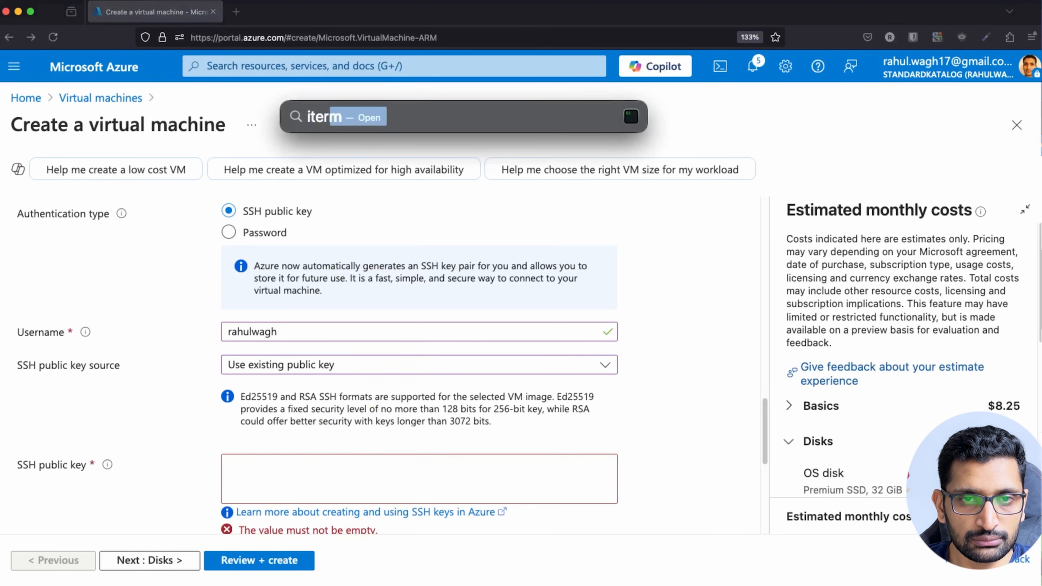
pyautogui.press('Return')
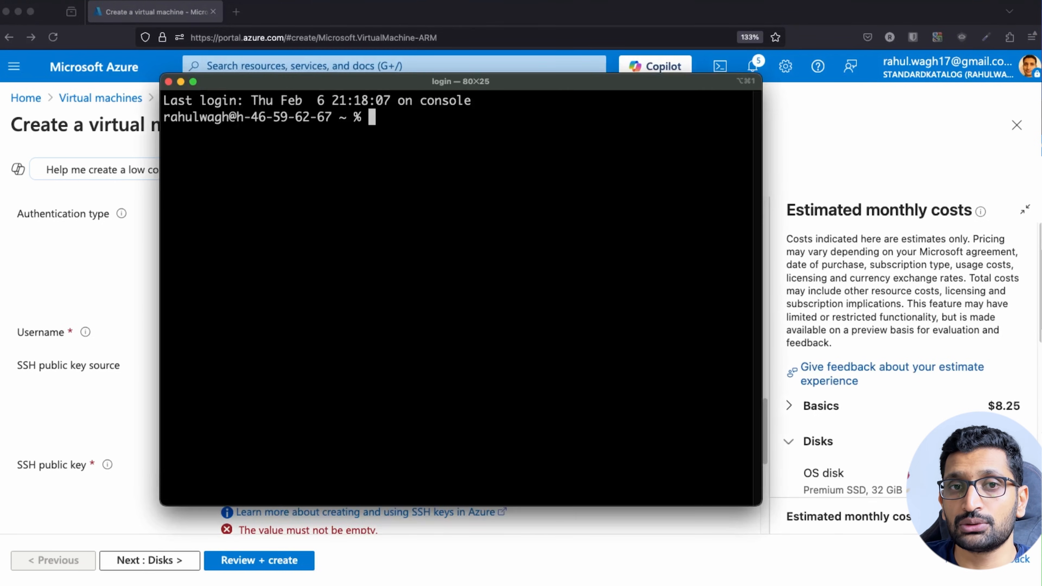
pyautogui.moveTo(529, 86)
pyautogui.mouseDown()
pyautogui.moveTo(501, 121)
pyautogui.moveTo(525, 101)
pyautogui.mouseUp()
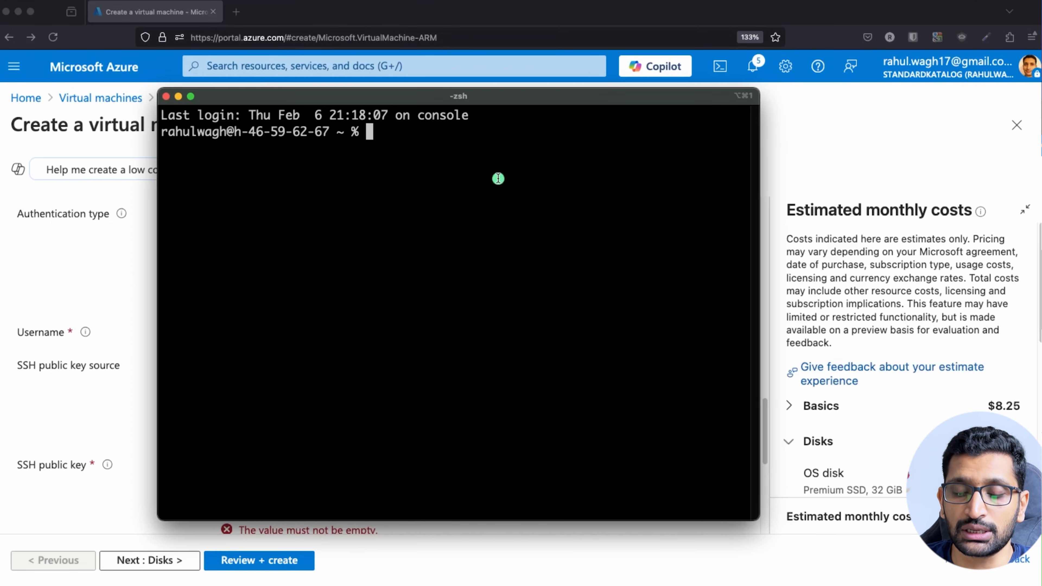
pyautogui.write('ssh-')
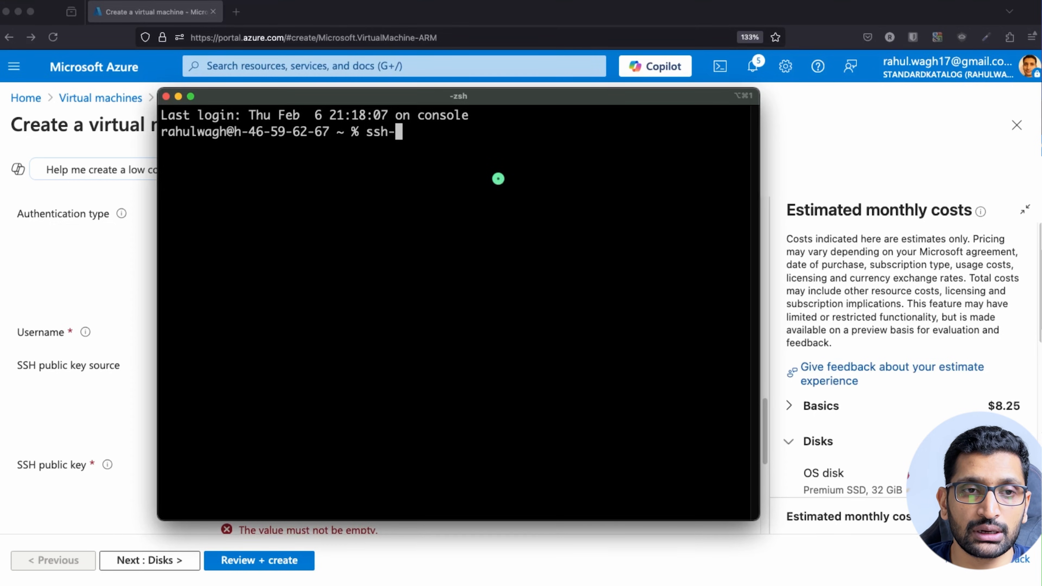
pyautogui.write('keygen')
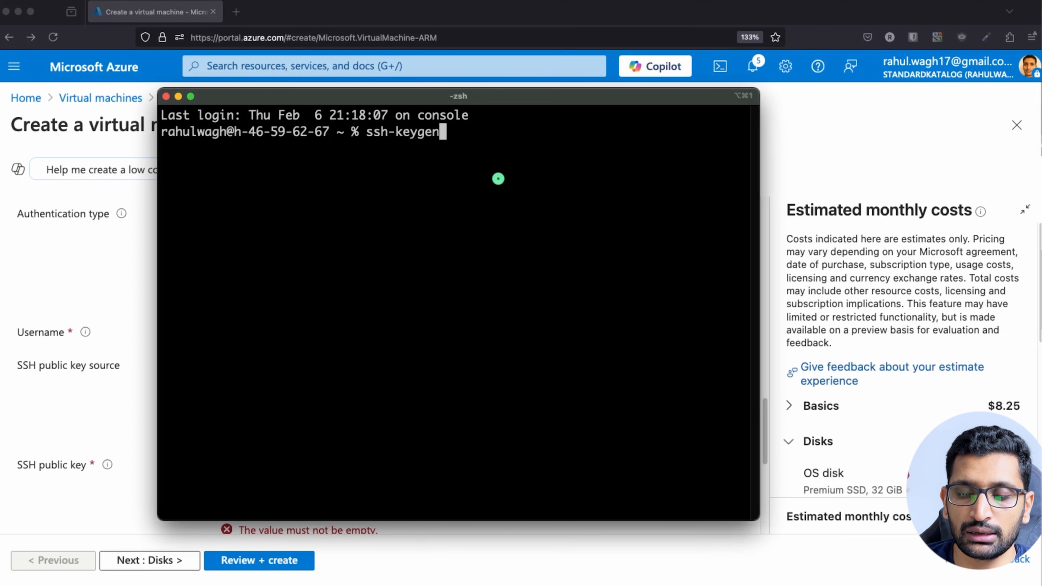
pyautogui.press('Return')
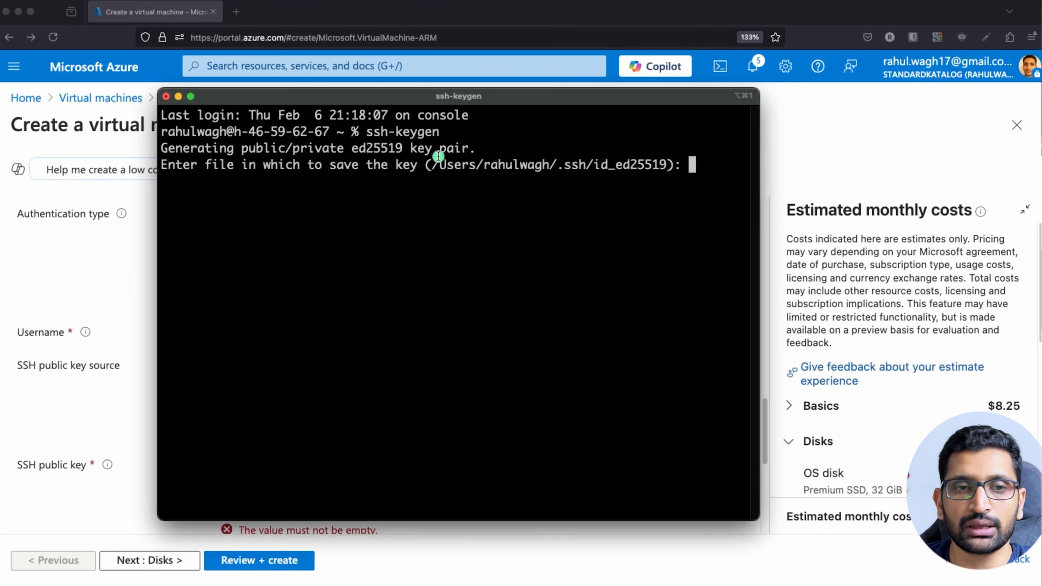
pyautogui.moveTo(431, 166); pyautogui.dragTo(669, 165)
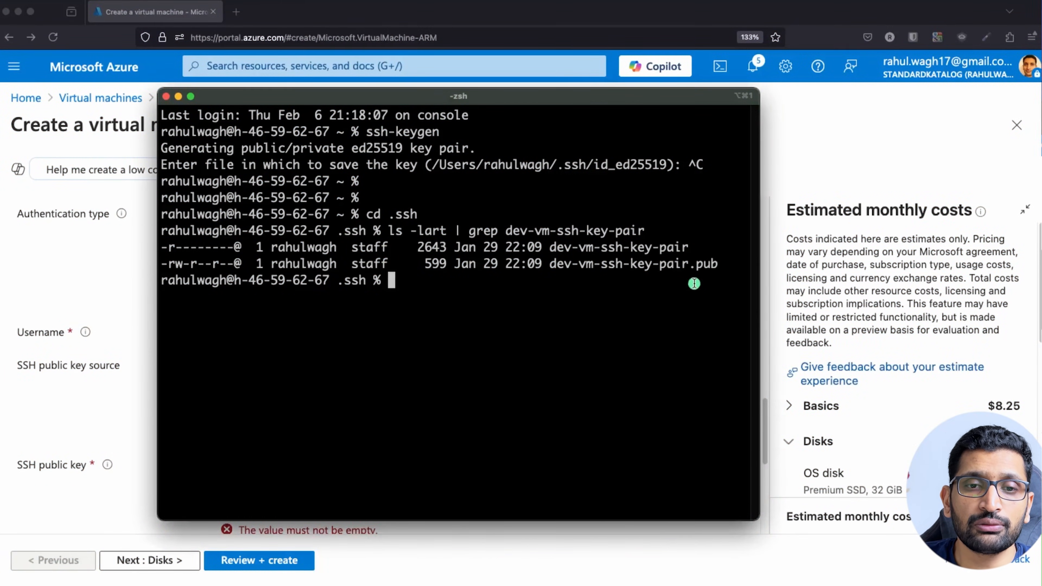
# Highlight the existing dev-vm-ssh-key-pair and dev-vm-ssh-key-pair.pub files, then return to the VM form.
pyautogui.moveTo(740, 268); pyautogui.dragTo(157, 238)
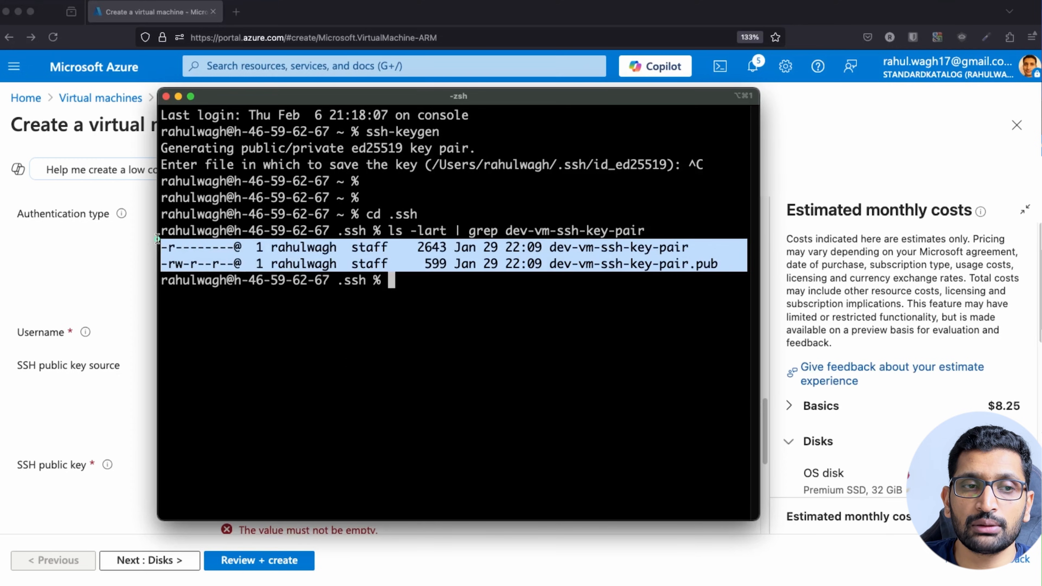
pyautogui.click(539, 292)
pyautogui.moveTo(548, 247)
pyautogui.mouseDown()
pyautogui.moveTo(697, 246)
pyautogui.moveTo(546, 245)
pyautogui.mouseUp()
pyautogui.click(675, 270)
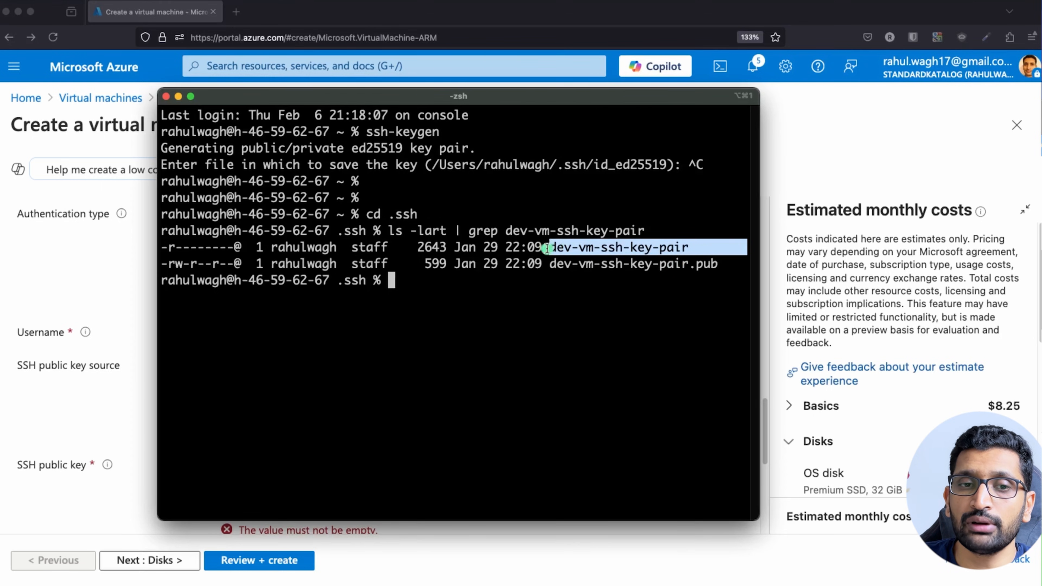
pyautogui.moveTo(550, 263); pyautogui.dragTo(717, 264)
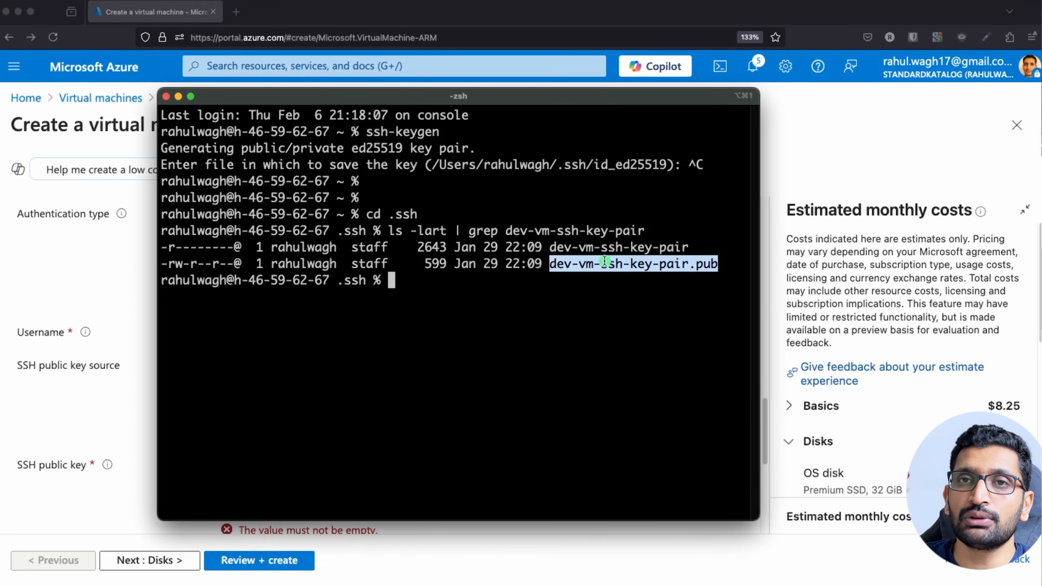
pyautogui.moveTo(432, 164); pyautogui.dragTo(667, 165)
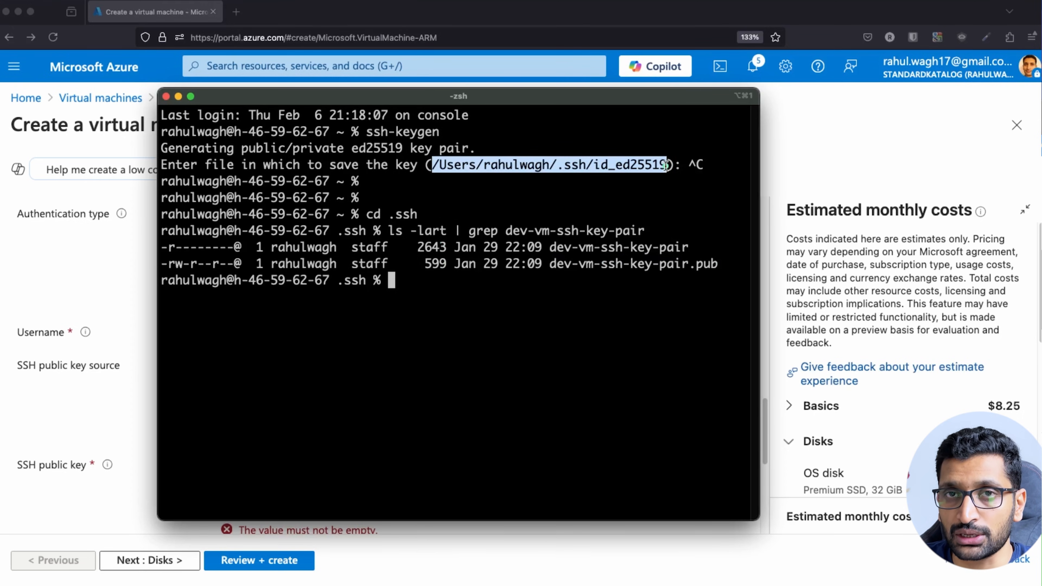
pyautogui.click(673, 254)
pyautogui.moveTo(551, 263); pyautogui.dragTo(717, 264)
pyautogui.click(550, 267)
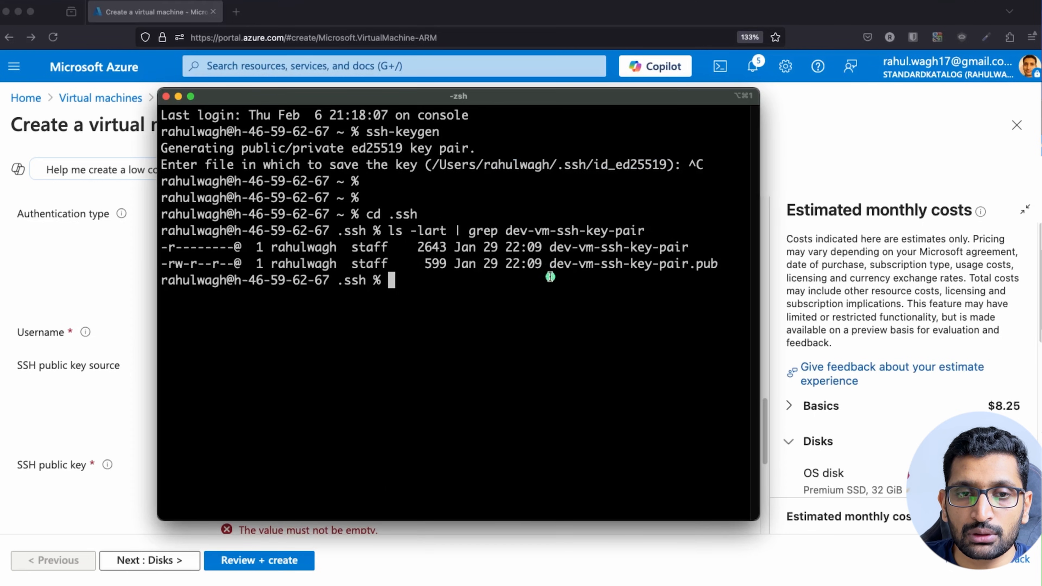
pyautogui.moveTo(549, 267); pyautogui.dragTo(720, 265)
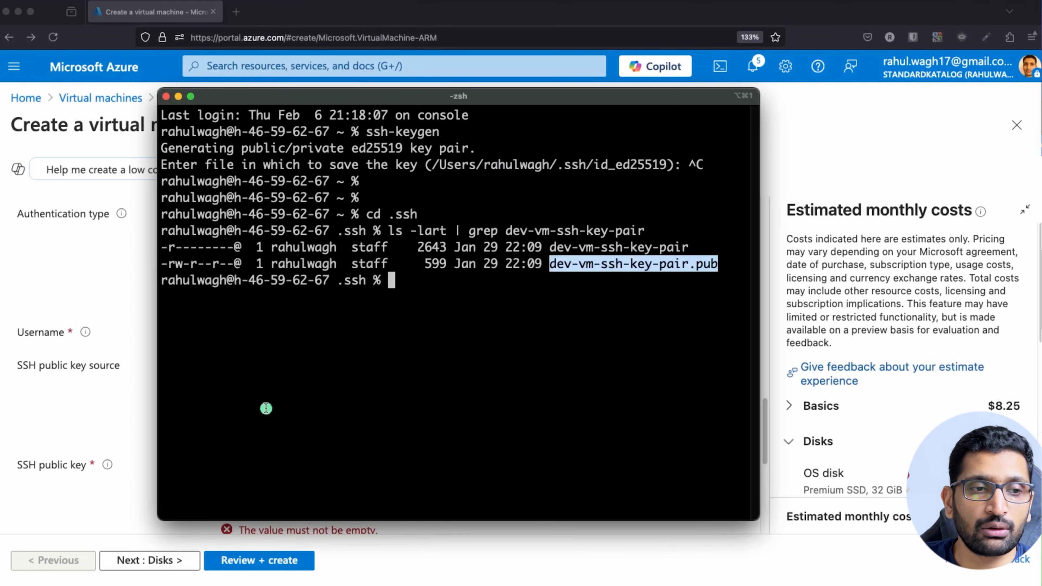
pyautogui.click(100, 416)
pyautogui.scroll(-2, 326, 417)
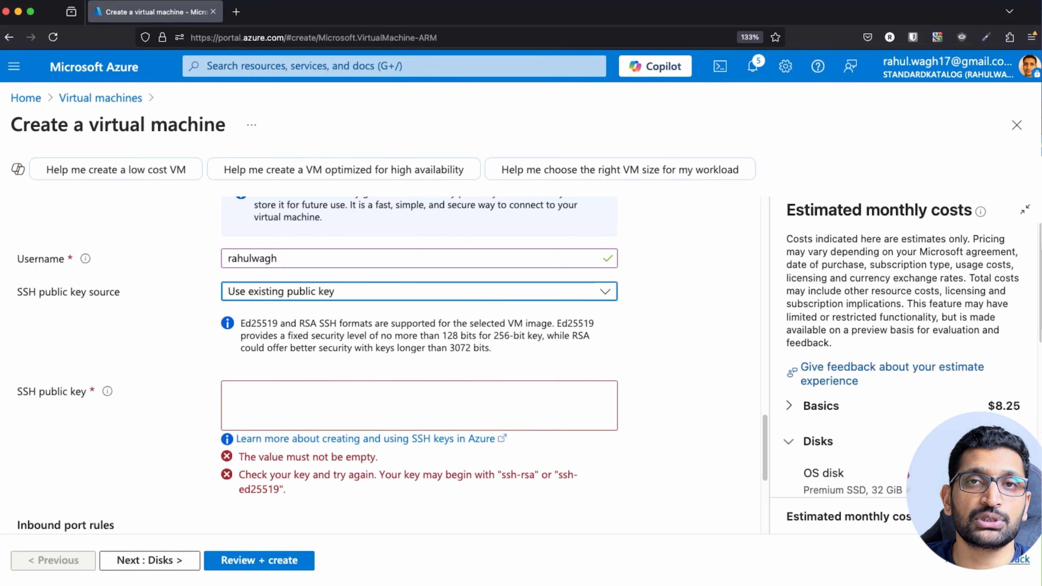
# Paste the existing ssh-rsa public key into the SSH public key field.
pyautogui.press('super+Tab')
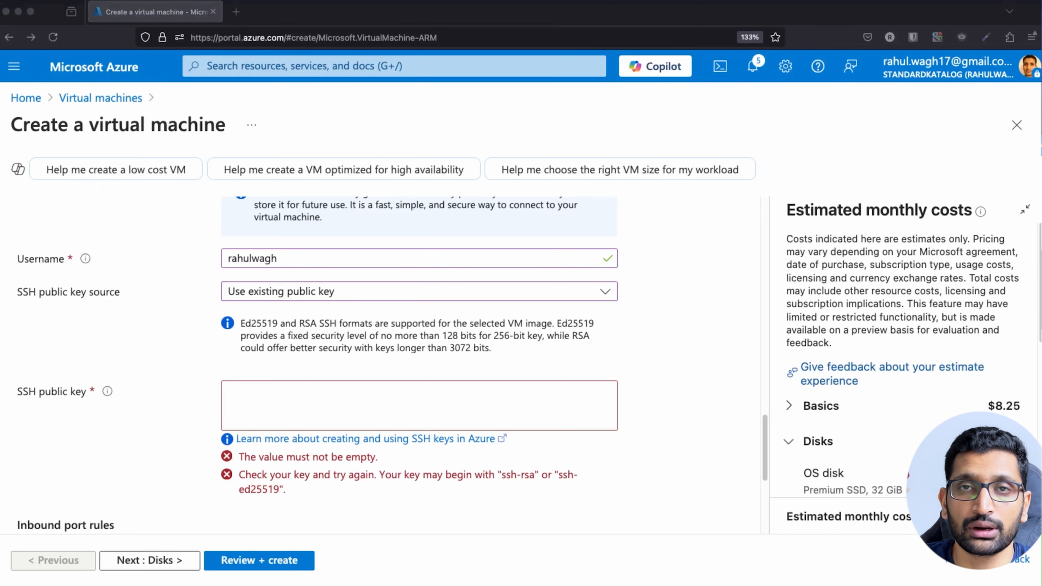
pyautogui.click(338, 389)
pyautogui.press('super+v')
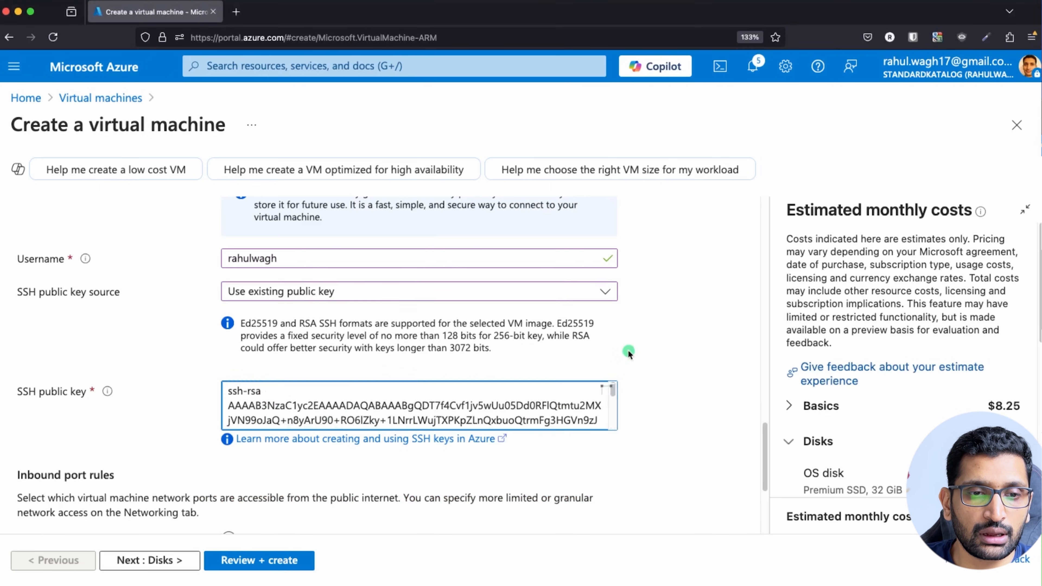
pyautogui.scroll(-5, 625, 351)
pyautogui.scroll(-1, 399, 324)
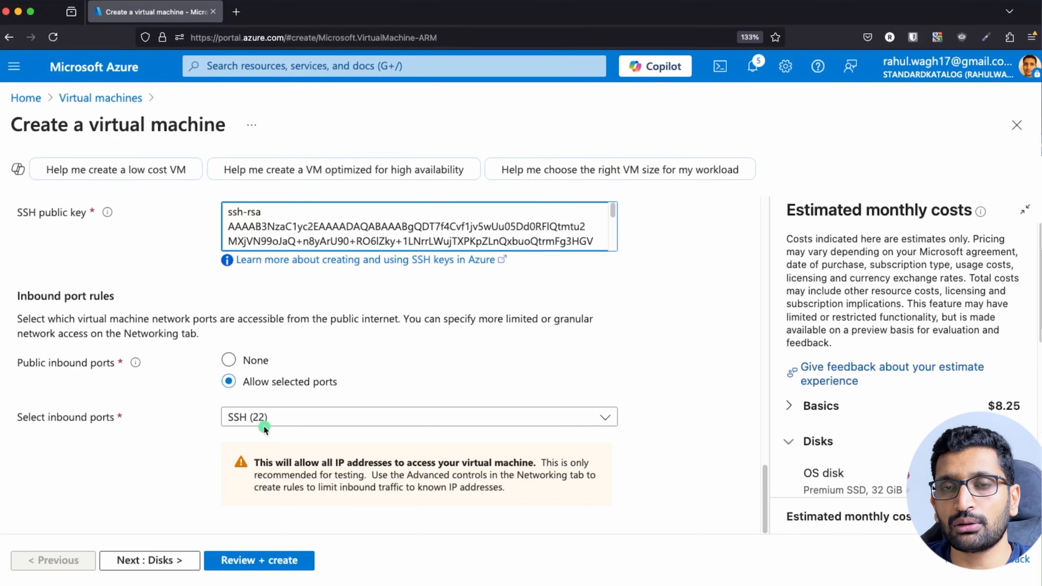
# Move past the Disks tab, keeping its defaults, to the Networking tab.
pyautogui.click(169, 566)
pyautogui.scroll(-5, 287, 410)
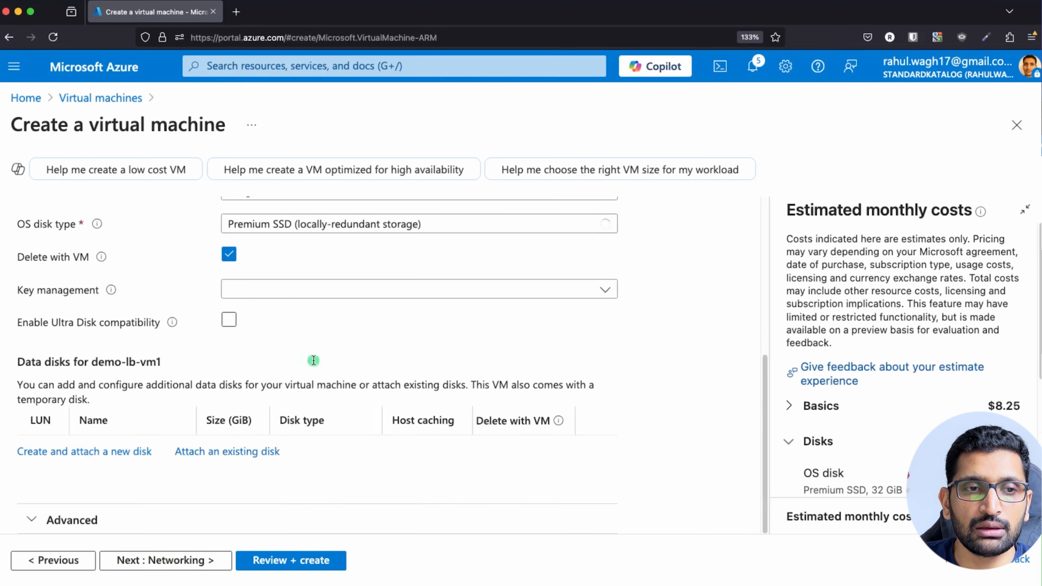
pyautogui.scroll(2, 291, 324)
pyautogui.scroll(-3, 246, 468)
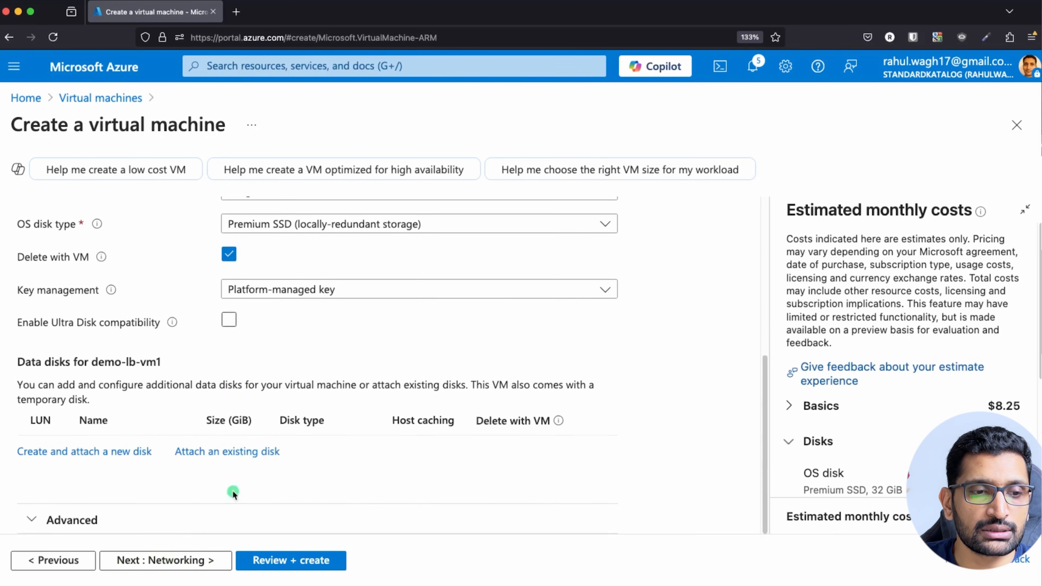
pyautogui.click(167, 561)
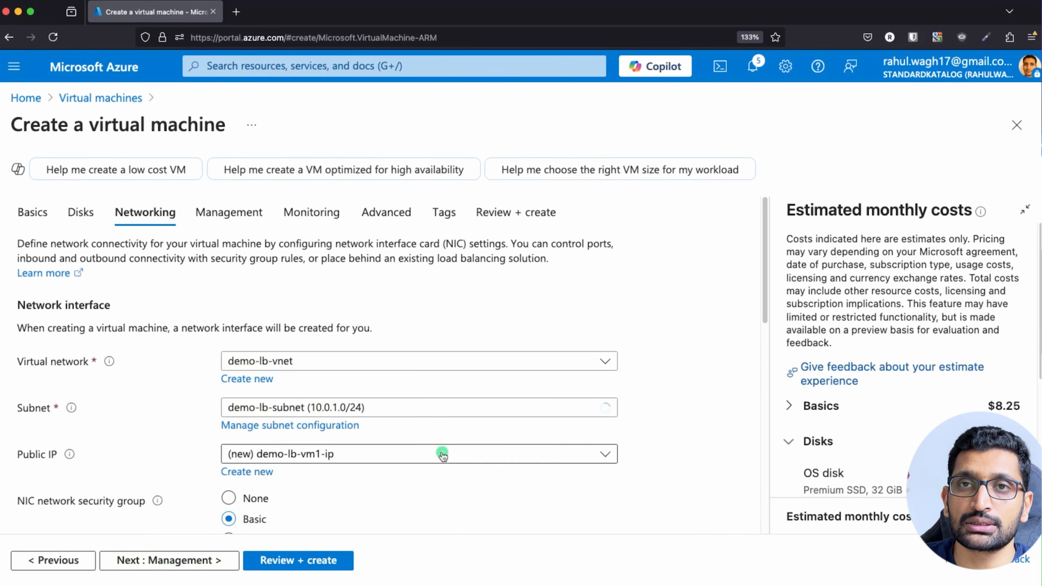
# Choose virtual network demo-lb-vnet and subnet demo-lb-subnet (10.0.1.0/24) after checking the diagram.
pyautogui.scroll(-2, 441, 451)
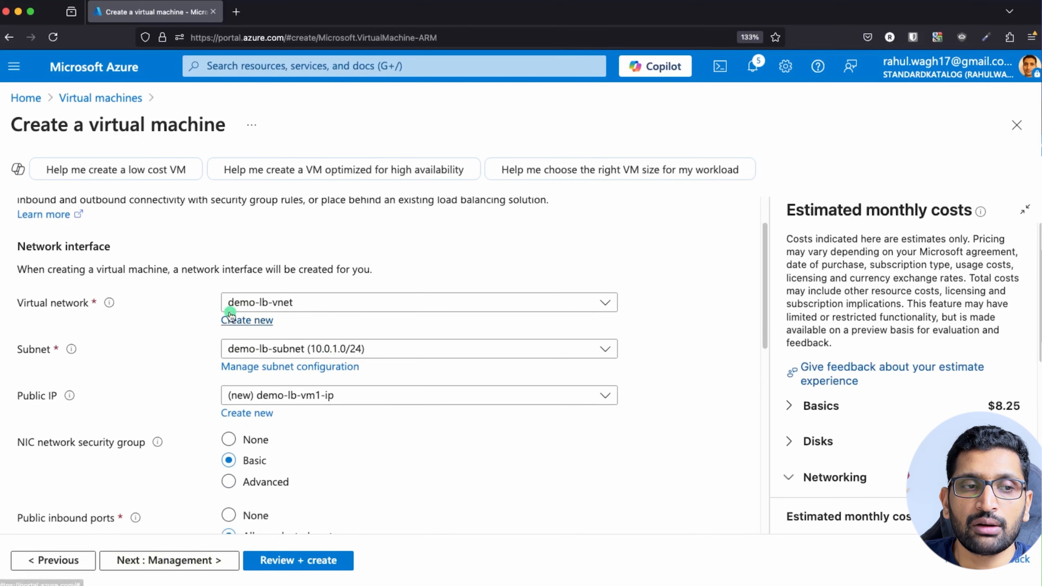
pyautogui.press('super+Tab')
pyautogui.press('super+Tab')
pyautogui.press('super+Tab')
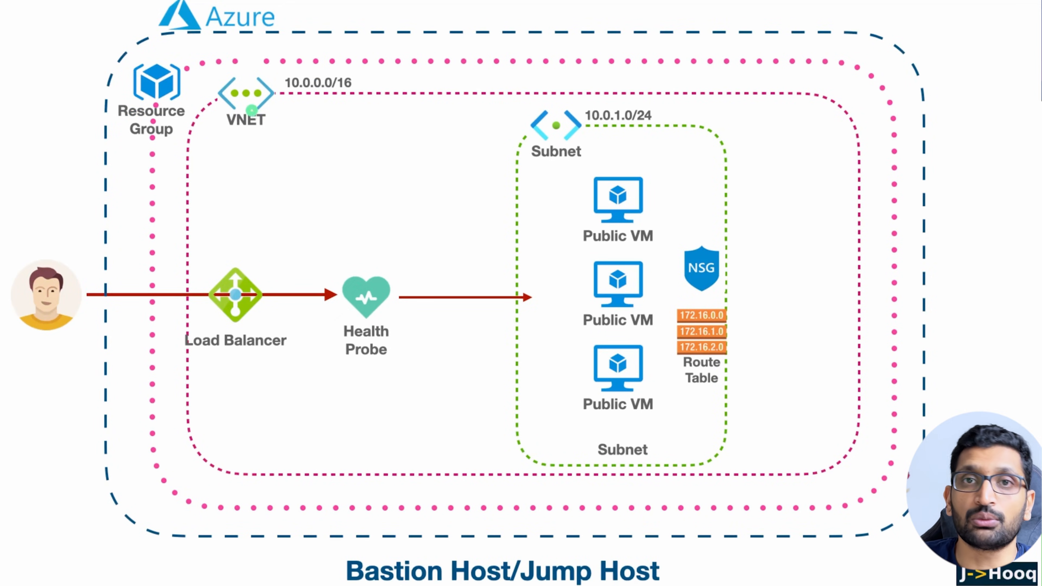
pyautogui.press('super+Tab')
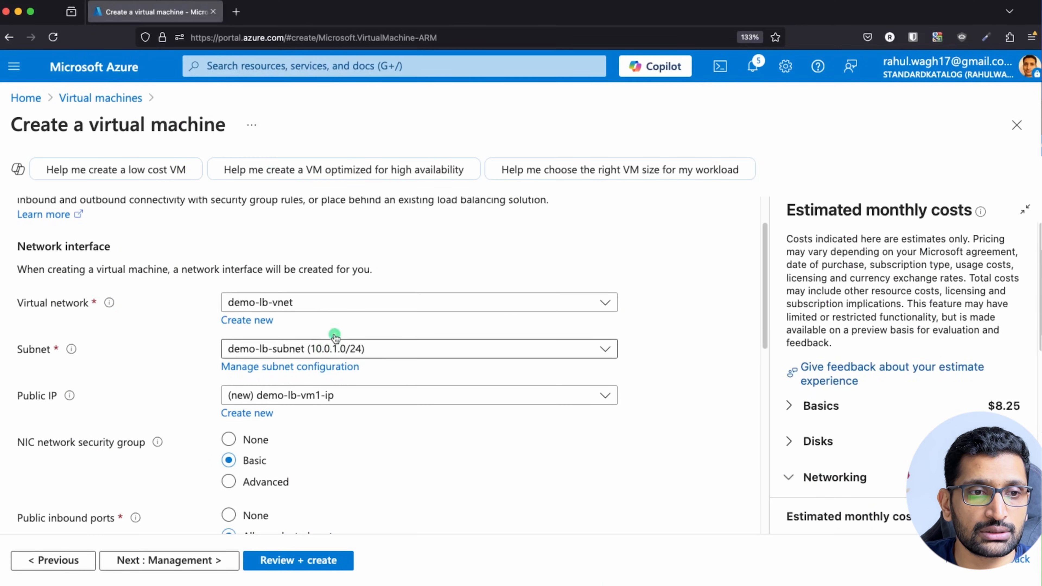
pyautogui.click(339, 303)
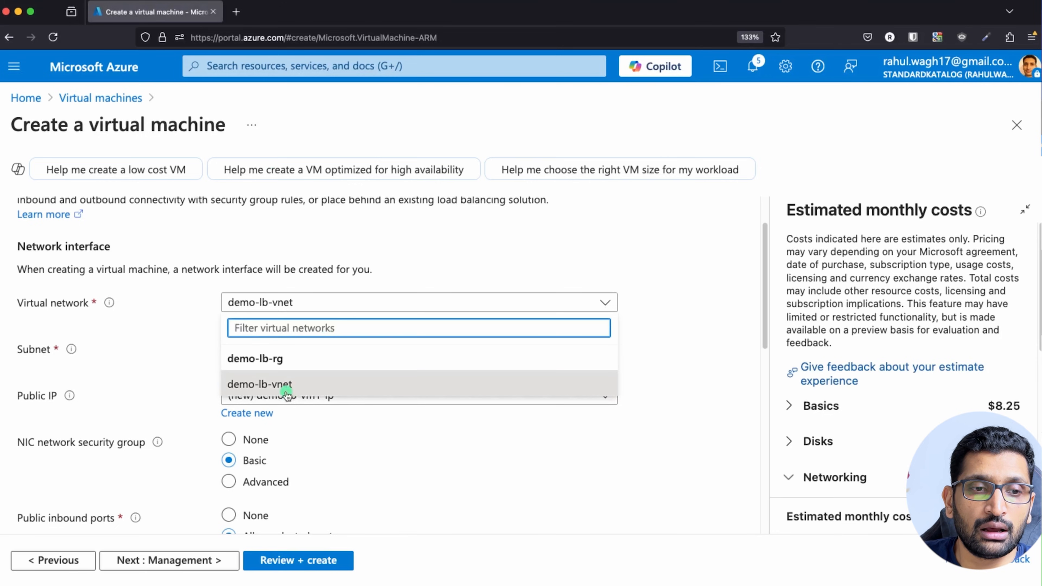
pyautogui.click(282, 385)
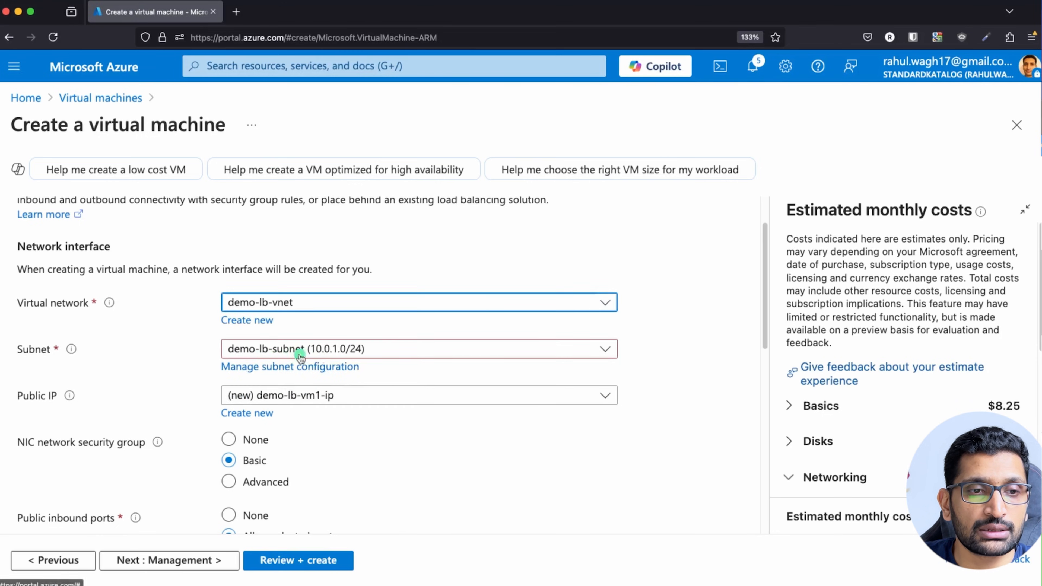
pyautogui.click(388, 349)
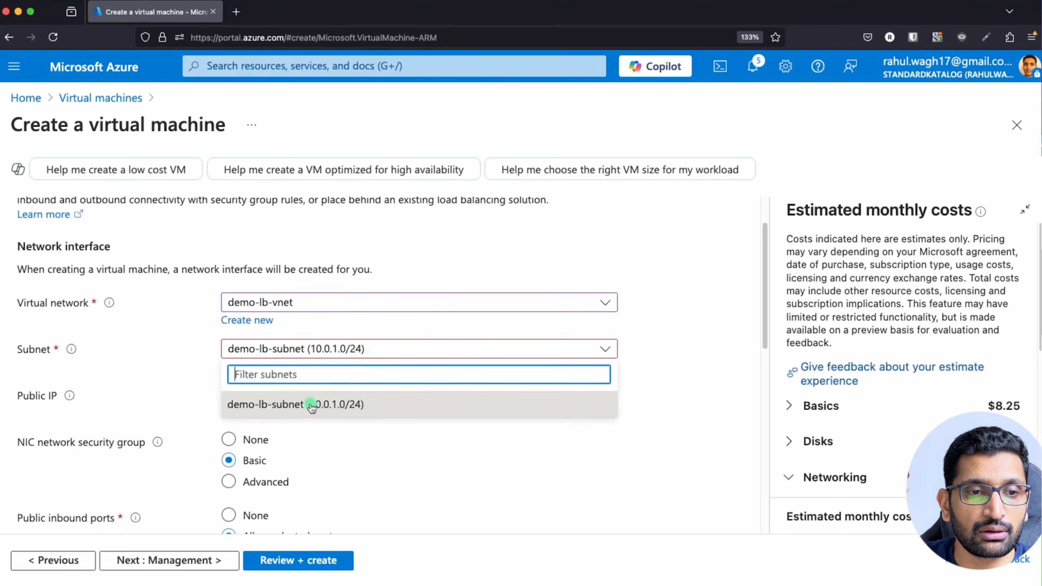
pyautogui.click(281, 405)
pyautogui.scroll(-2, 520, 428)
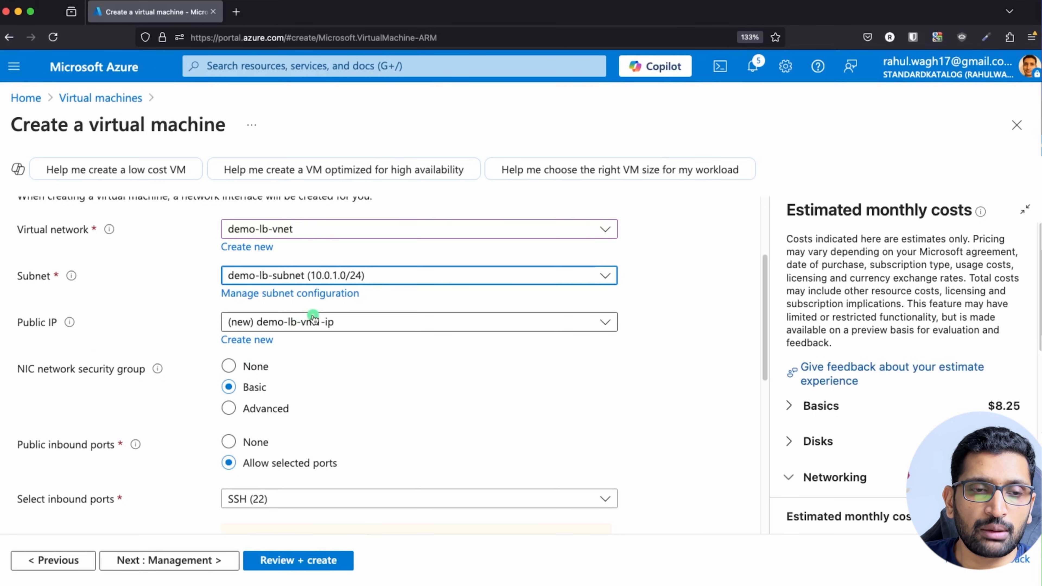
pyautogui.scroll(-5, 339, 365)
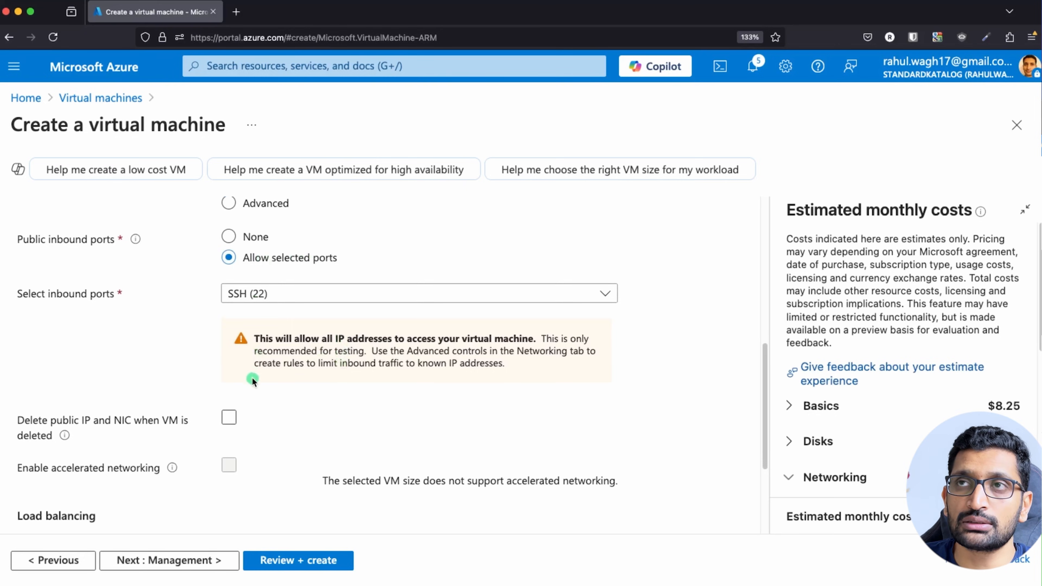
pyautogui.scroll(-5, 256, 379)
# Advance through Management, Monitoring, Advanced and Tags to Review + create, where validation passes.
pyautogui.click(199, 560)
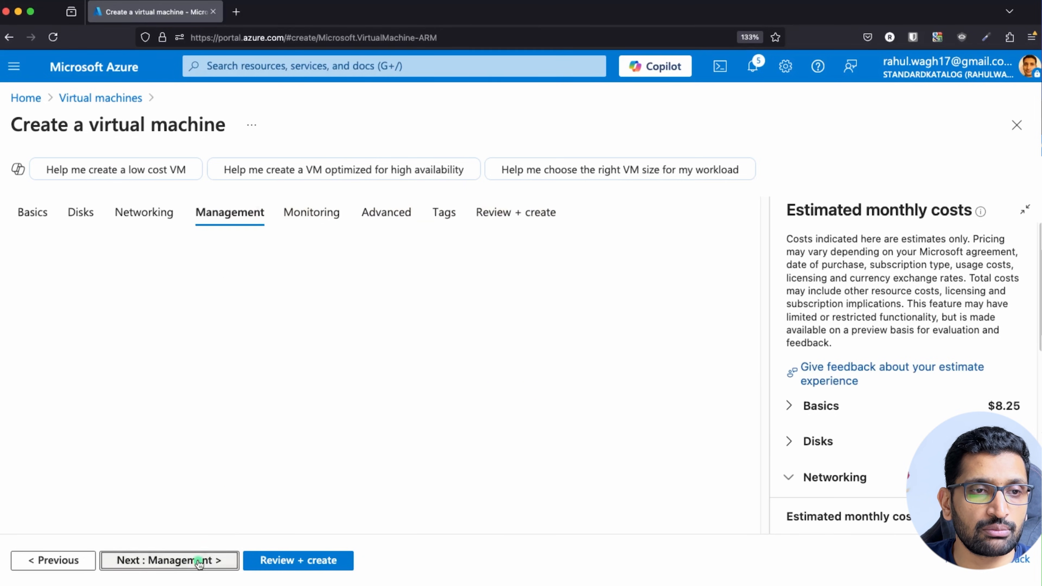
pyautogui.scroll(-7, 326, 431)
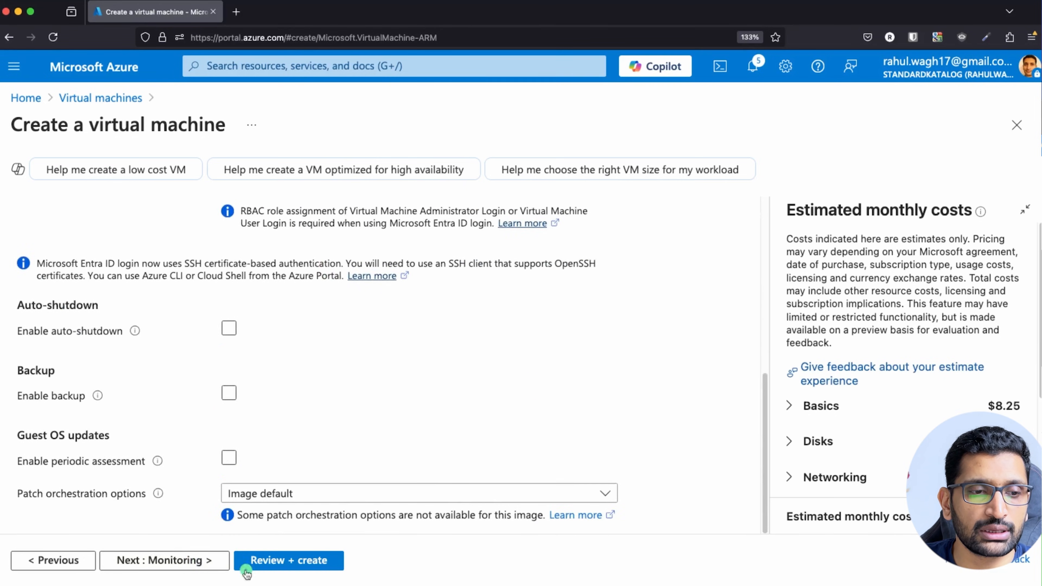
pyautogui.click(199, 562)
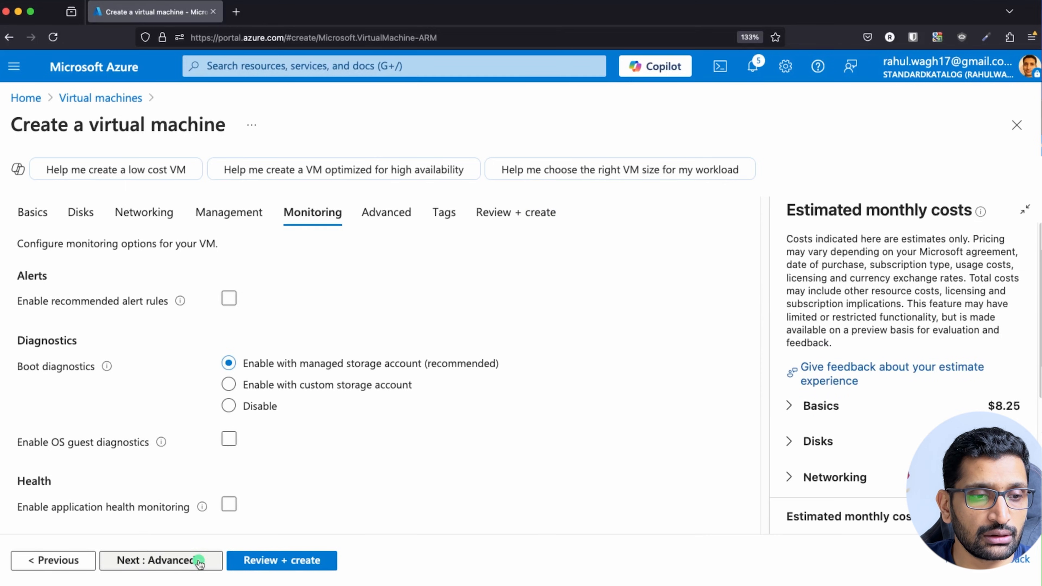
pyautogui.click(362, 447)
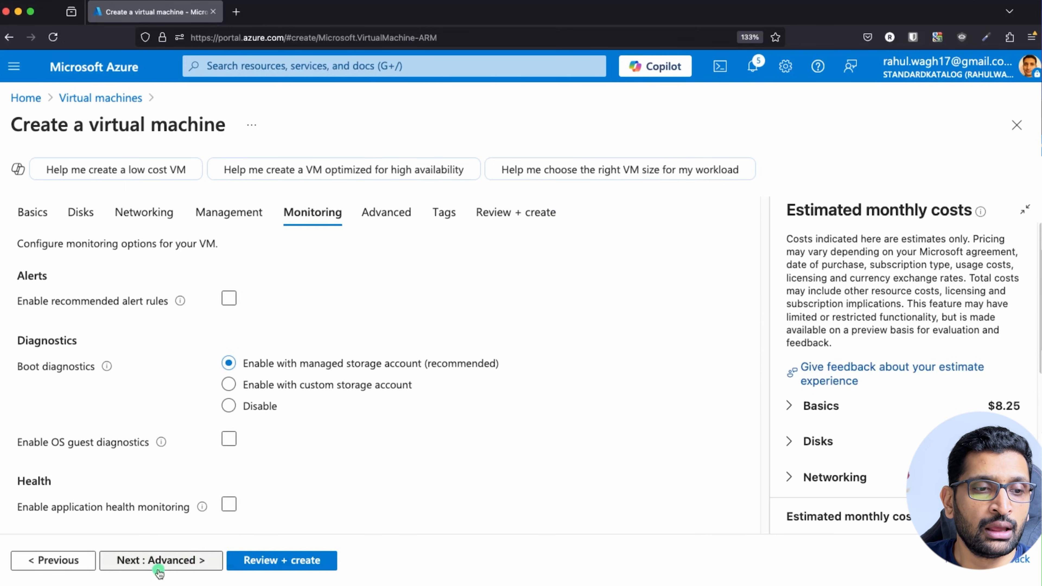
pyautogui.click(158, 561)
pyautogui.scroll(-5, 274, 458)
pyautogui.scroll(-10, 274, 457)
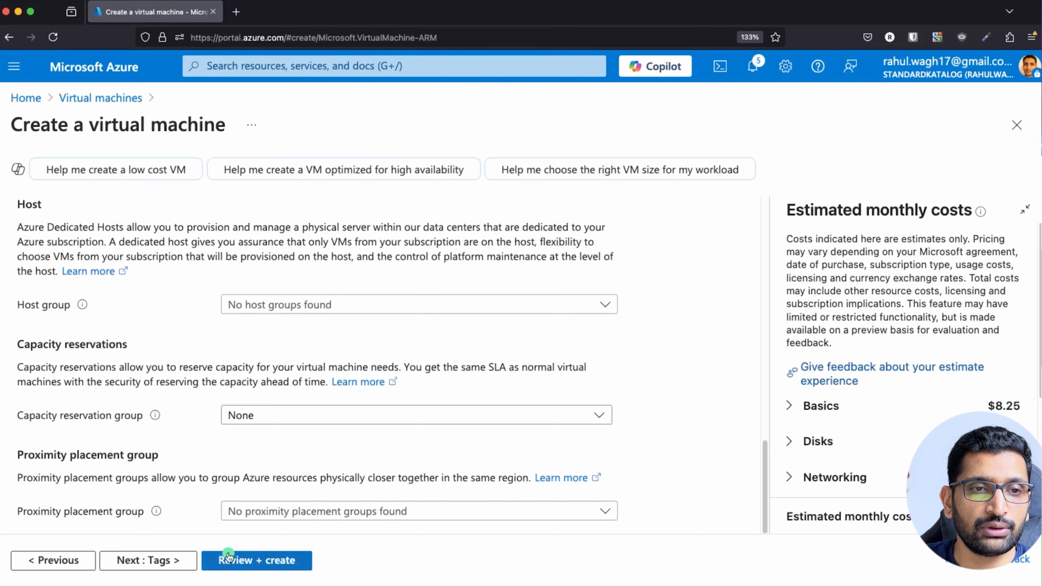
pyautogui.click(185, 561)
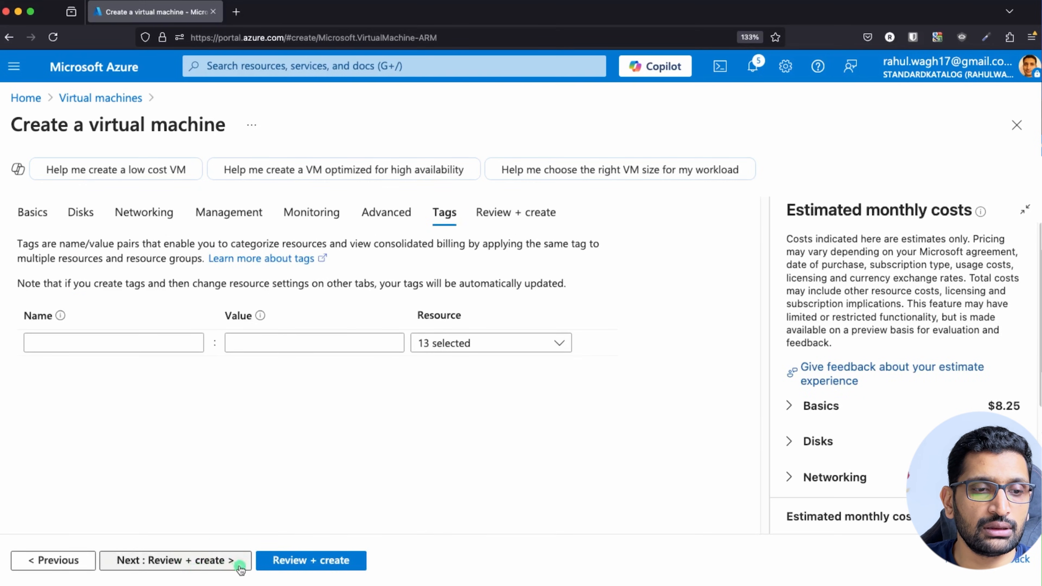
pyautogui.click(285, 565)
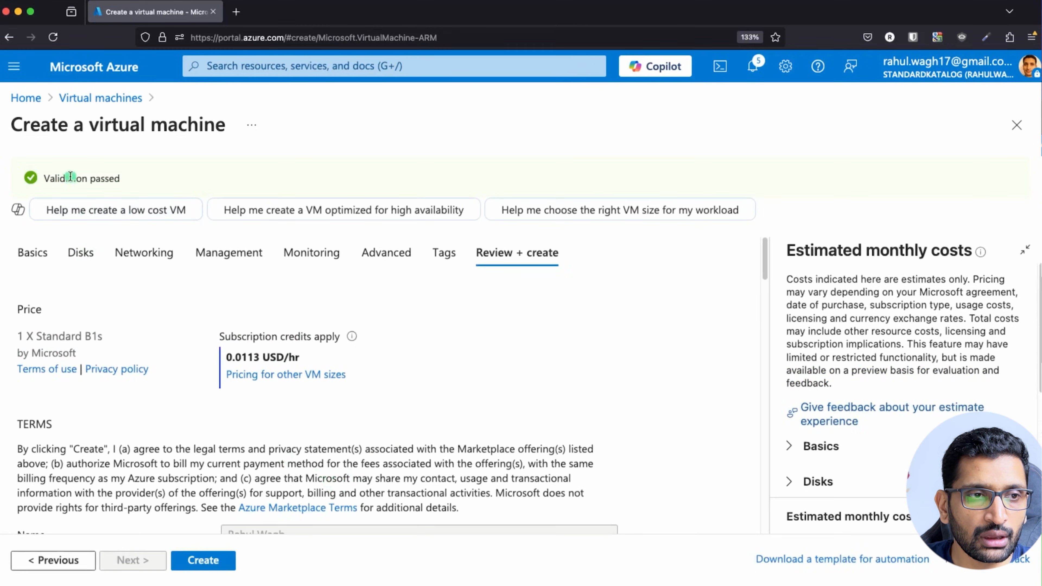
# Create the VM and confirm demo-lb-vm1 and demo-lb-vm2 both show Running.
pyautogui.click(198, 560)
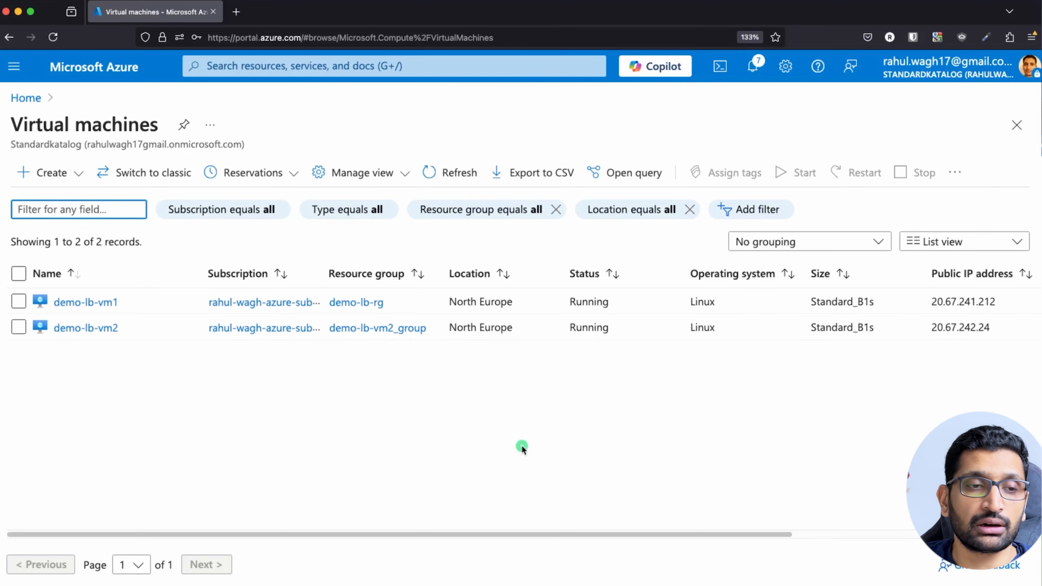
# Select demo-lb-vm1's public IP 20.67.241.212 in the VM list and switch to the terminal.
pyautogui.click(135, 333)
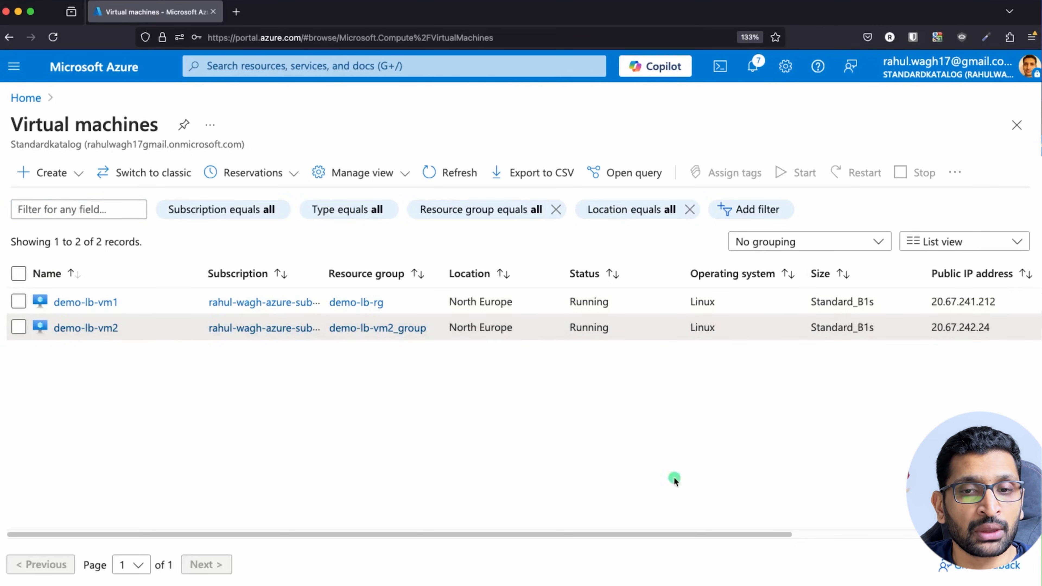
pyautogui.moveTo(932, 300); pyautogui.dragTo(996, 333)
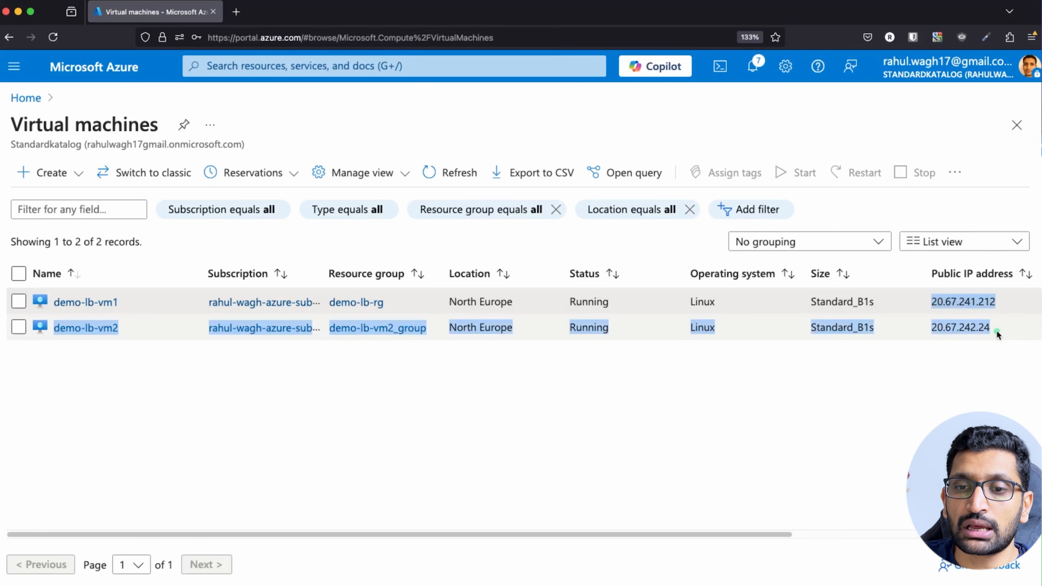
pyautogui.click(976, 380)
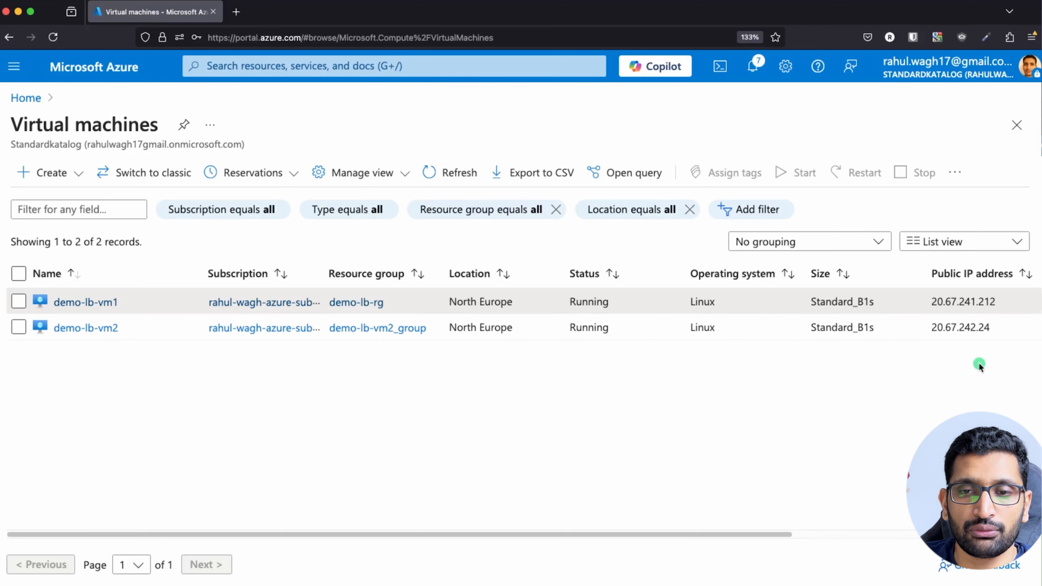
pyautogui.moveTo(933, 302); pyautogui.dragTo(996, 303)
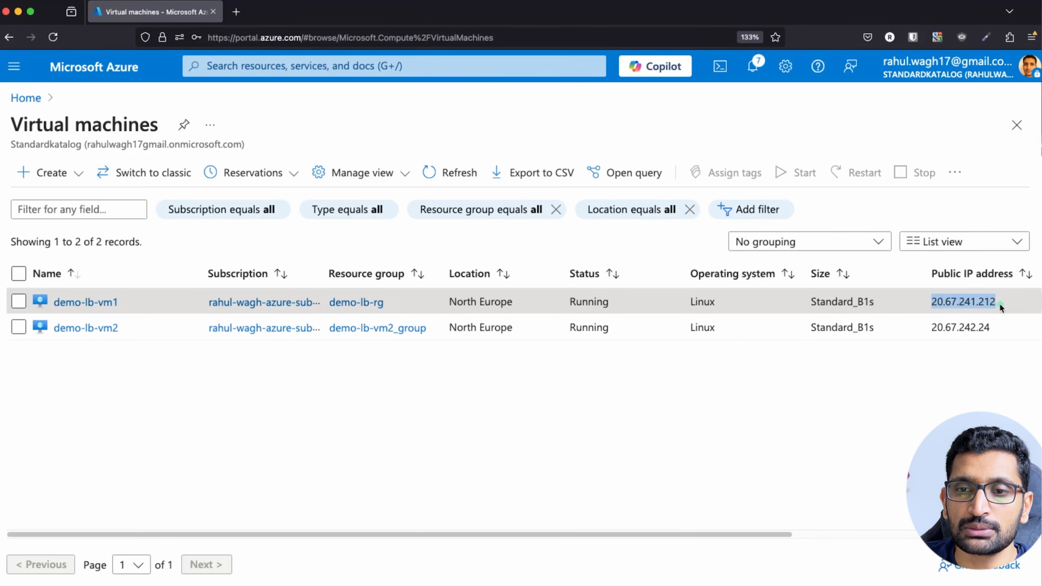
pyautogui.press('super+Tab')
pyautogui.press('super+Tab')
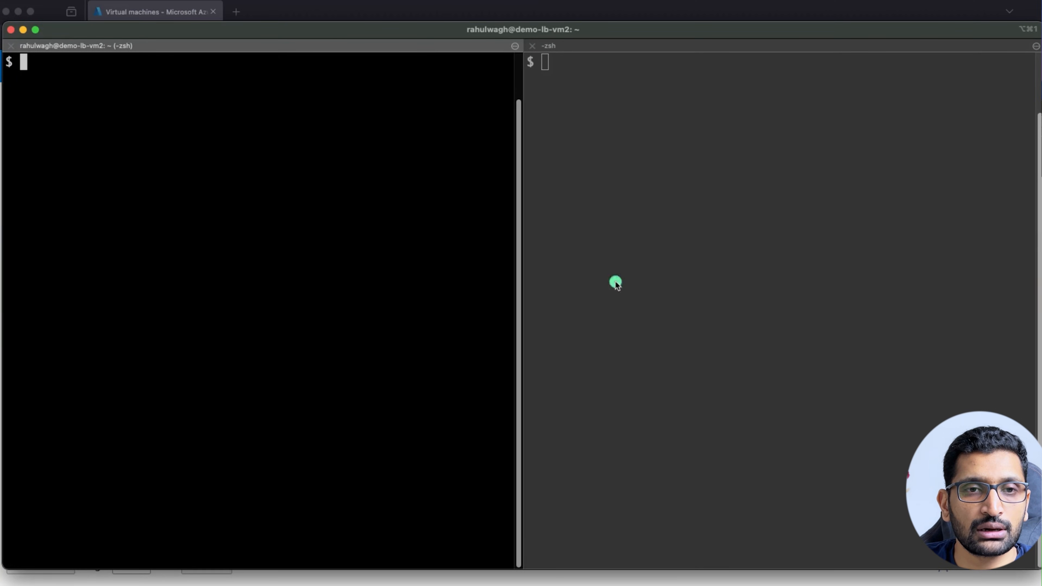
# Recall the earlier ssh command in the left pane and delete the old vm2 IP.
pyautogui.click(724, 263)
pyautogui.click(312, 272)
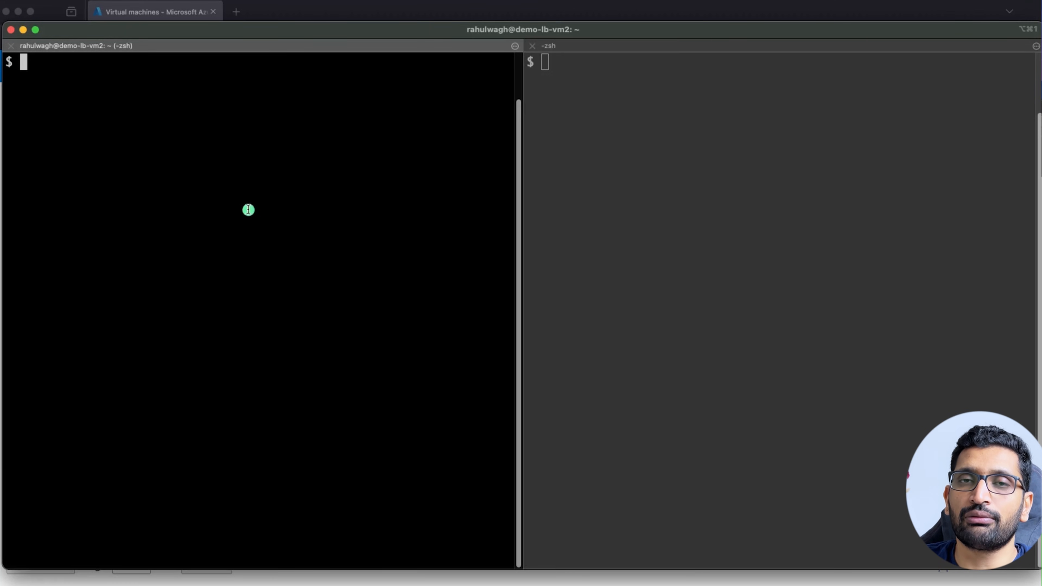
pyautogui.click(634, 238)
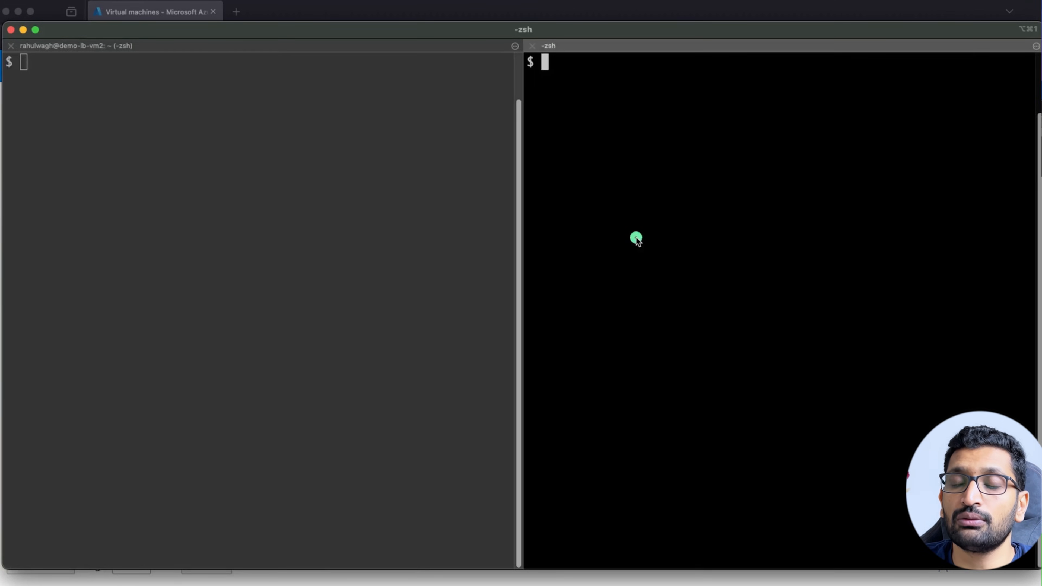
pyautogui.click(277, 247)
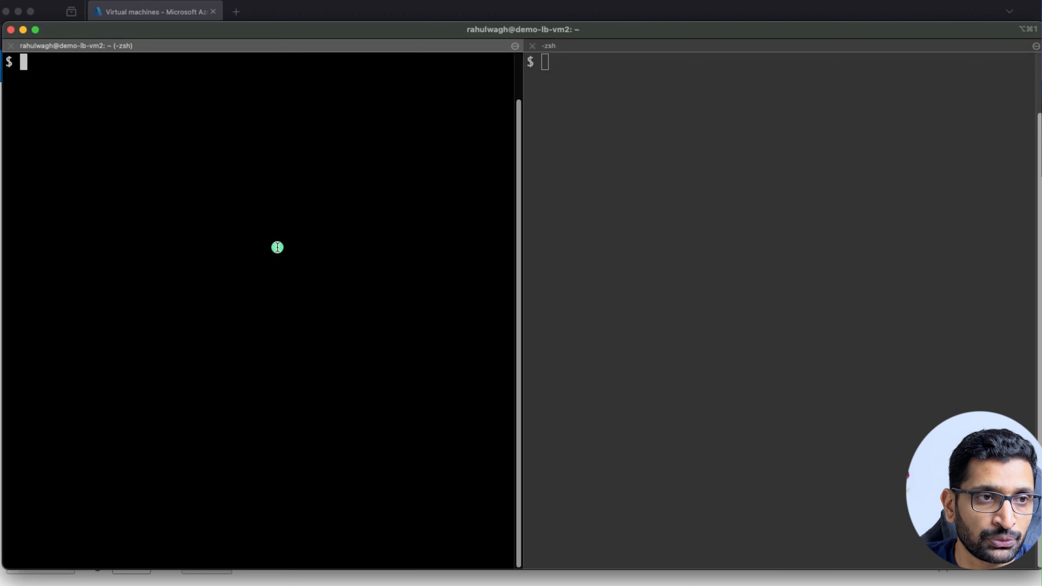
pyautogui.press('Up')
pyautogui.press('Up')
pyautogui.press('Up')
pyautogui.press('Up')
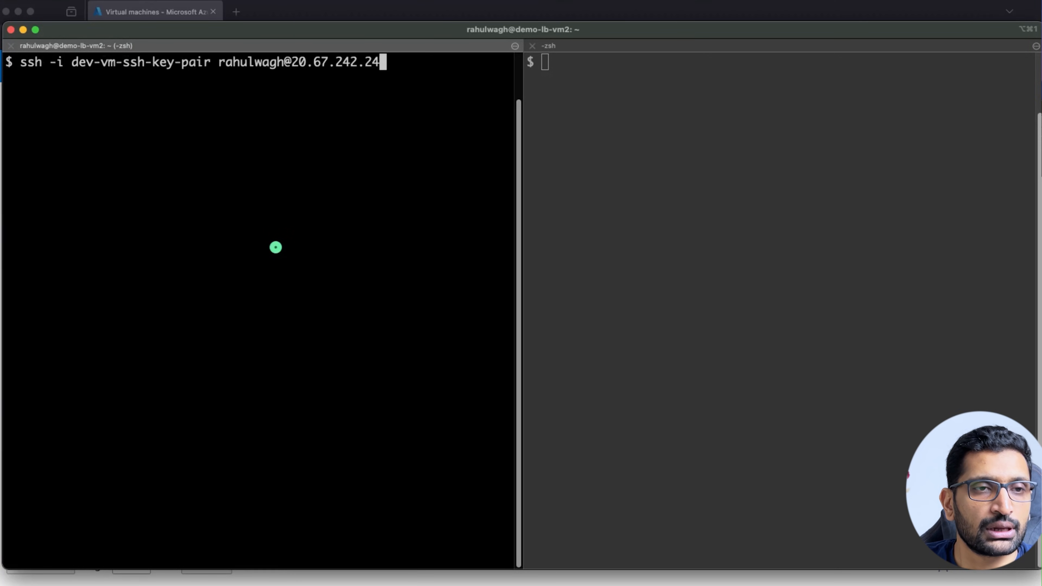
pyautogui.moveTo(20, 62); pyautogui.dragTo(210, 61)
pyautogui.click(81, 76)
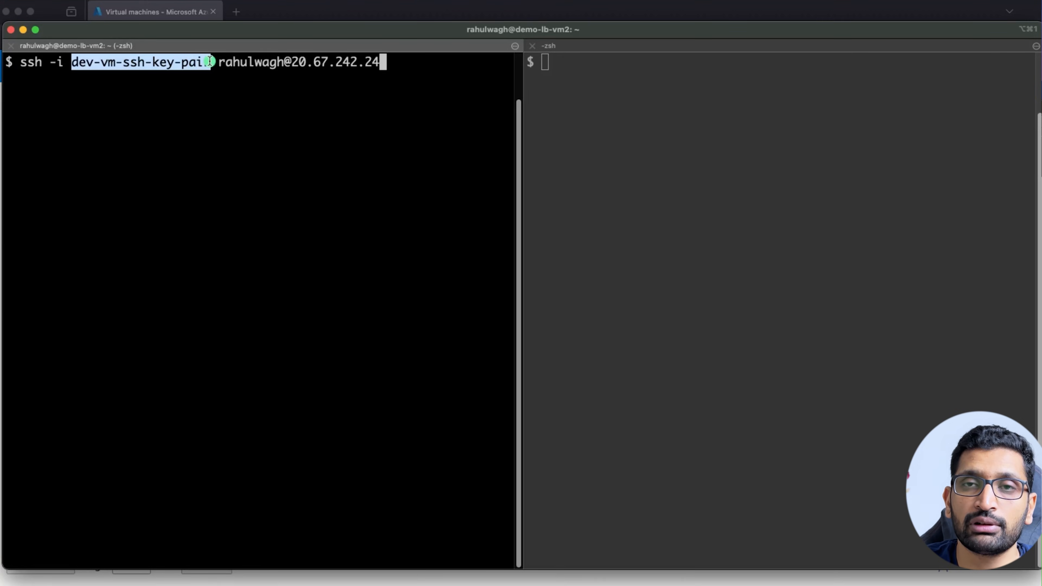
pyautogui.click(257, 97)
pyautogui.moveTo(220, 62); pyautogui.dragTo(384, 63)
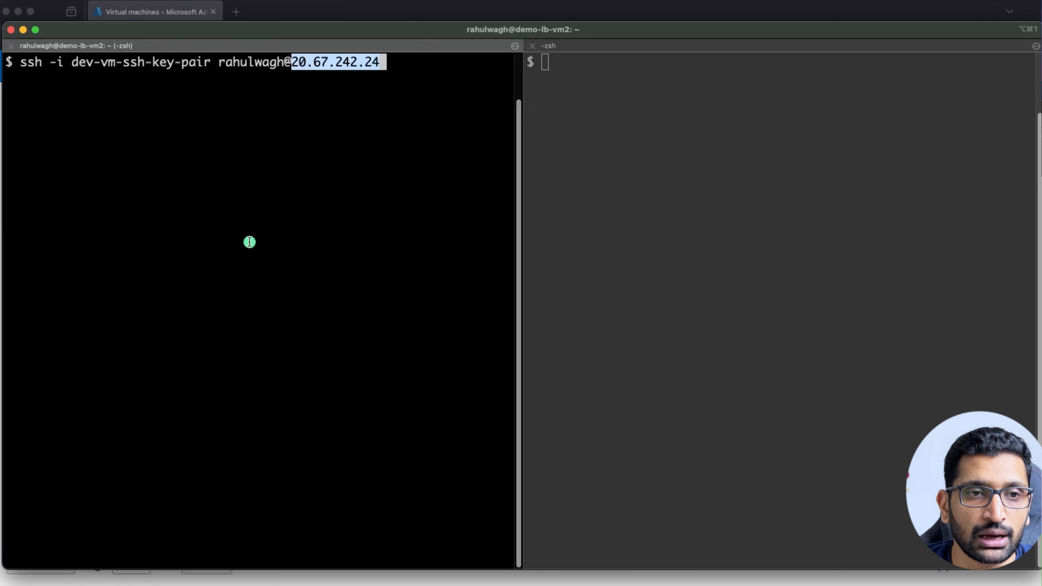
pyautogui.press('BackSpace')
pyautogui.press('BackSpace')
pyautogui.press('BackSpace')
pyautogui.press('BackSpace')
pyautogui.press('BackSpace')
pyautogui.press('BackSpace')
pyautogui.press('BackSpace')
pyautogui.press('BackSpace')
pyautogui.press('BackSpace')
pyautogui.press('BackSpace')
pyautogui.press('BackSpace')
pyautogui.press('BackSpace')
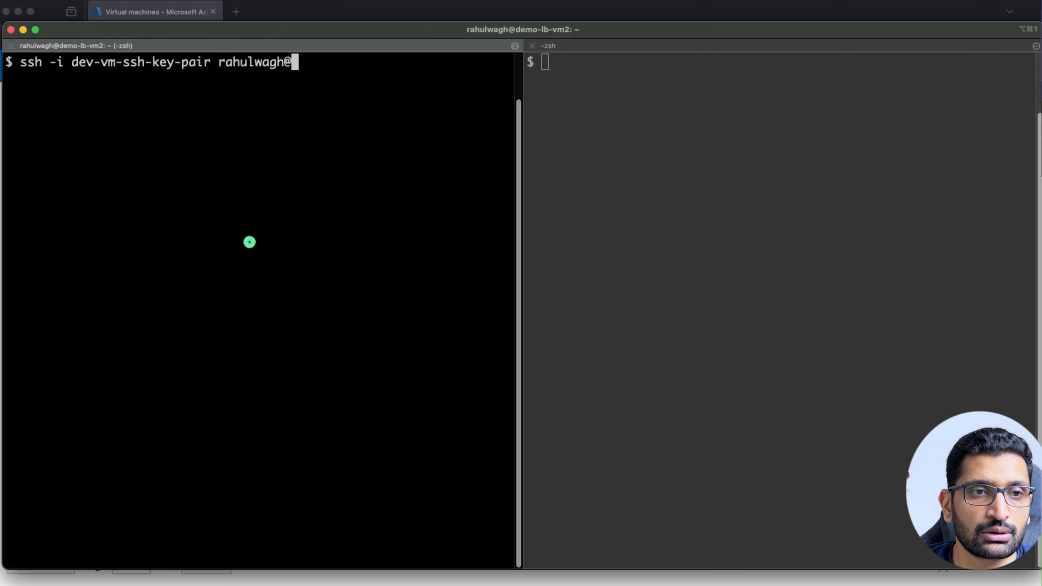
# Copy demo-lb-vm1's IP 20.67.241.212 from Azure and SSH into it.
pyautogui.press('super+Tab')
pyautogui.rightClick(965, 299)
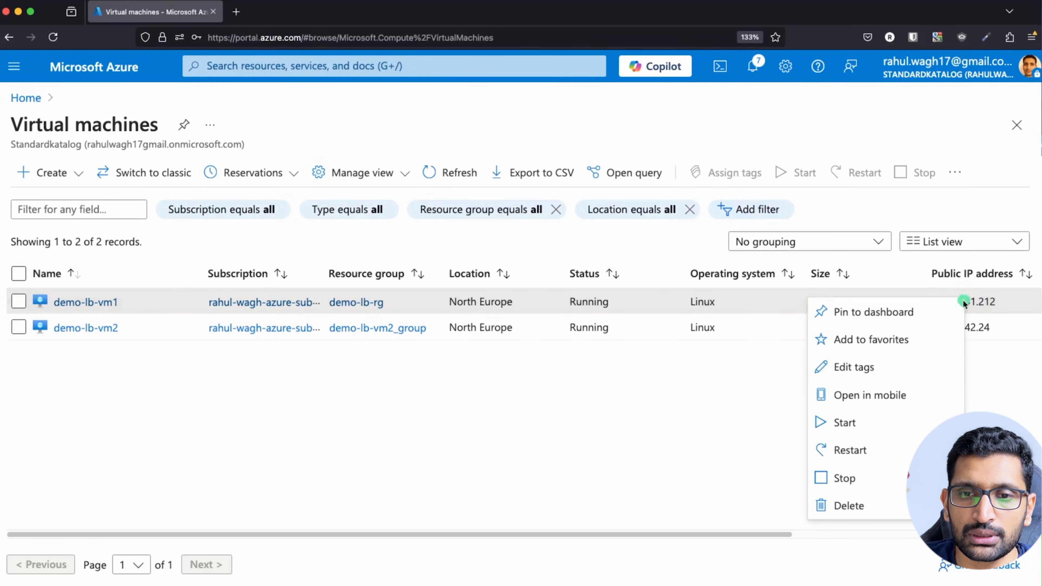
pyautogui.click(972, 319)
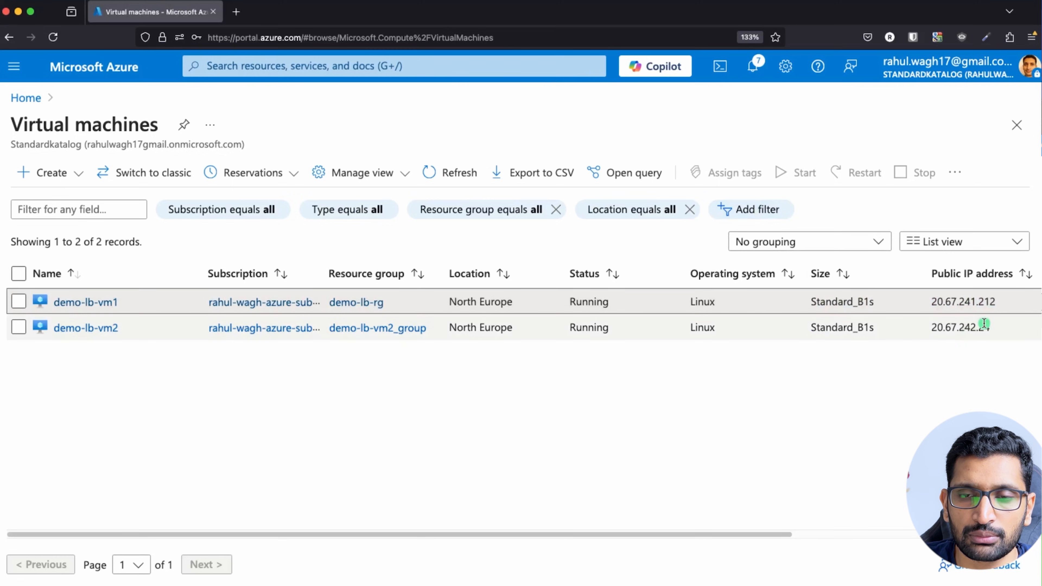
pyautogui.moveTo(995, 302); pyautogui.dragTo(927, 304)
pyautogui.press('super+c')
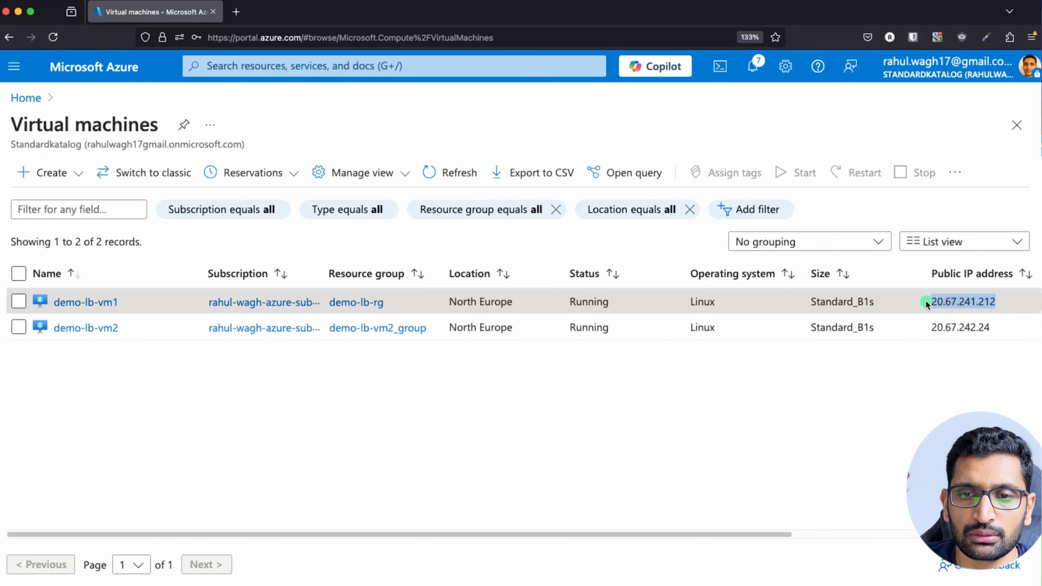
pyautogui.press('super+Tab')
pyautogui.press('super+v')
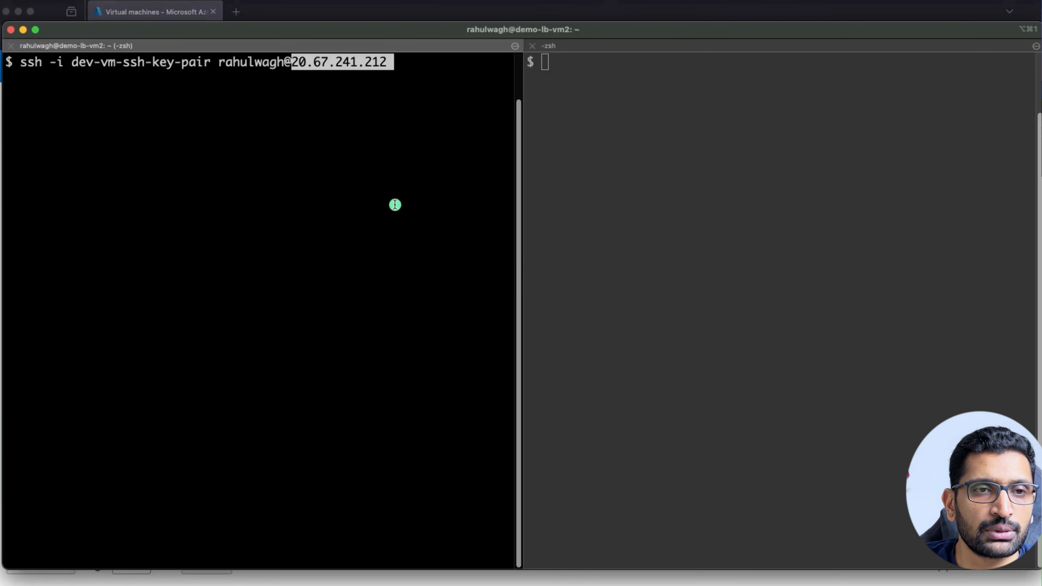
pyautogui.press('Return')
pyautogui.press('Return')
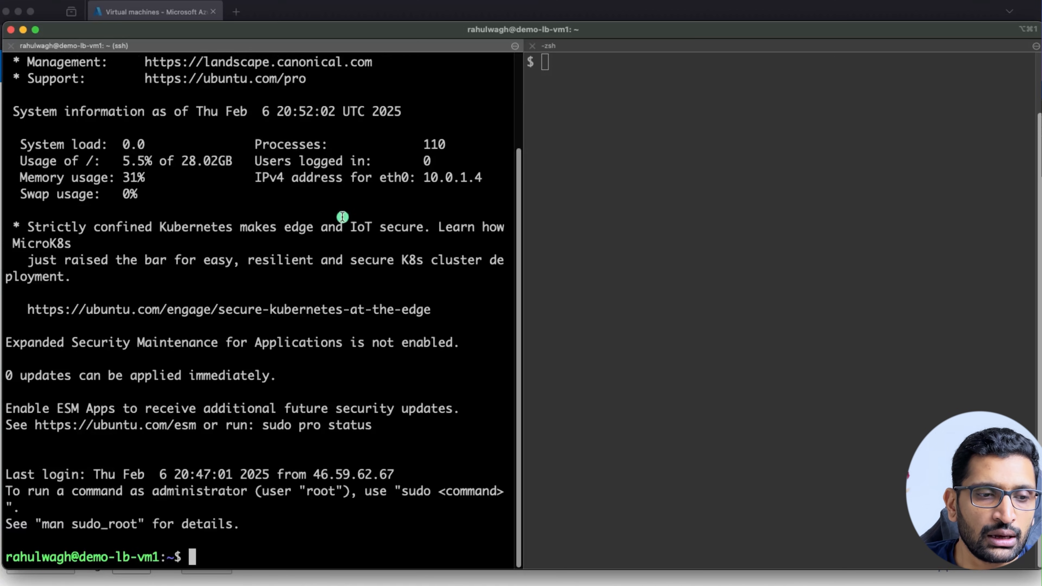
# Clear the welcome output in the demo-lb-vm1 shell.
pyautogui.moveTo(164, 556); pyautogui.dragTo(8, 559)
pyautogui.click(130, 513)
pyautogui.write('clear')
pyautogui.press('Return')
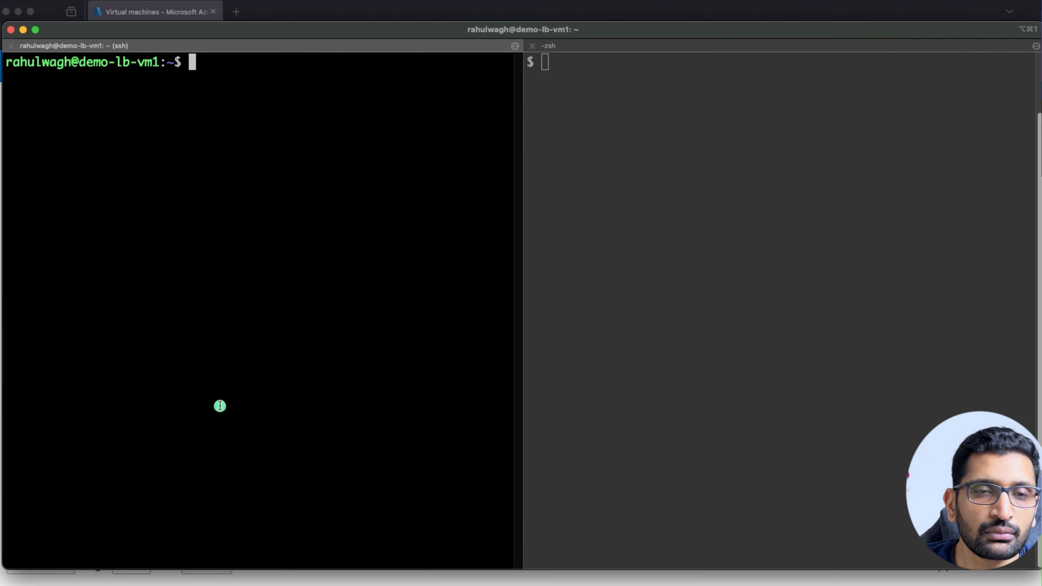
# Copy demo-lb-vm2's public IP 20.67.242.24 from the Azure VM list for the right terminal pane.
pyautogui.click(841, 215)
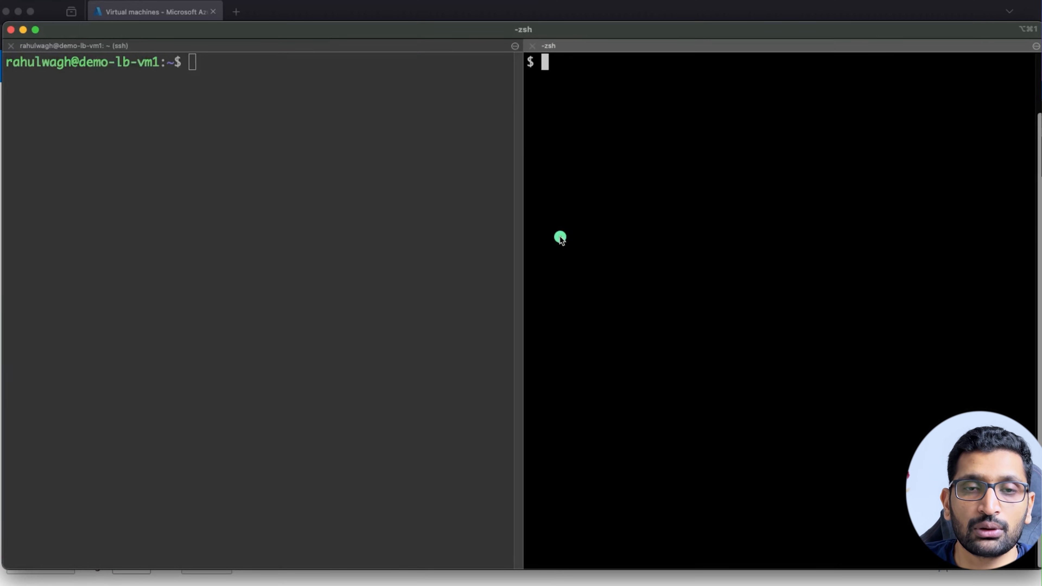
pyautogui.press('super+Tab')
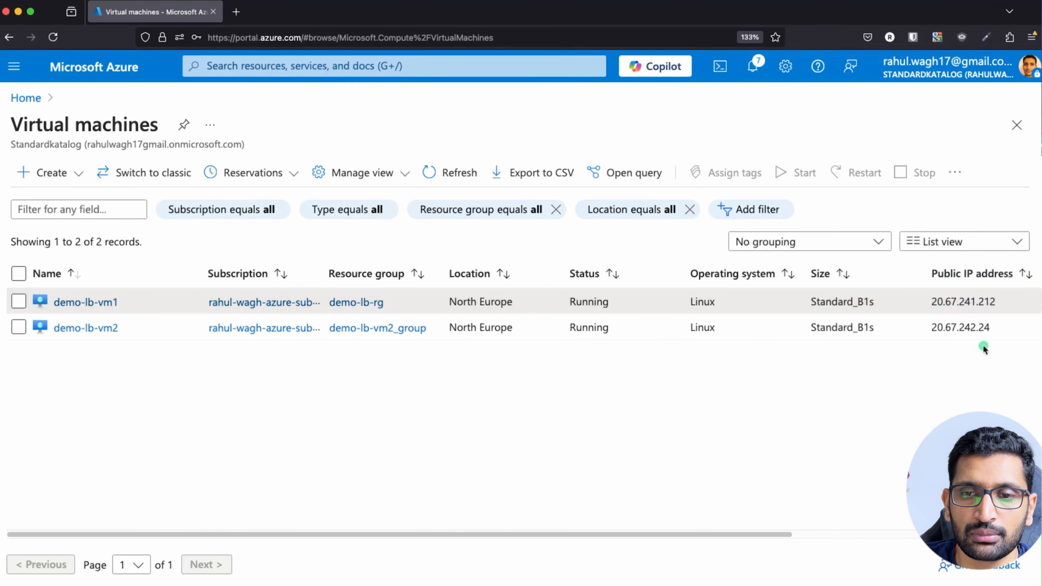
pyautogui.moveTo(996, 327); pyautogui.dragTo(933, 327)
pyautogui.press('super+c')
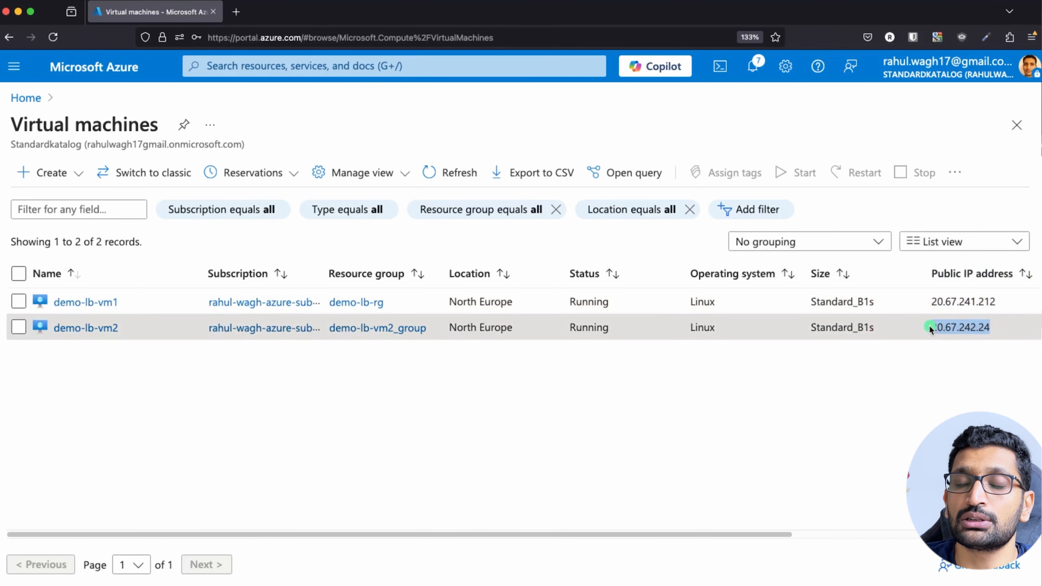
pyautogui.press('super+Tab')
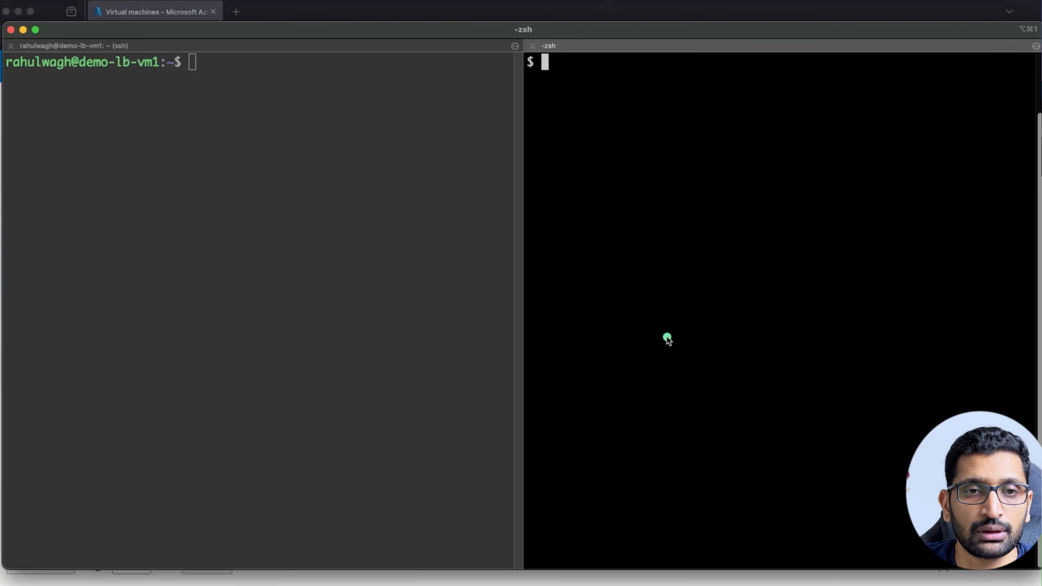
# SSH into demo-lb-vm2 at 20.67.242.24 with the dev-vm-ssh-key-pair key and the user account.
pyautogui.write('ssh -i ')
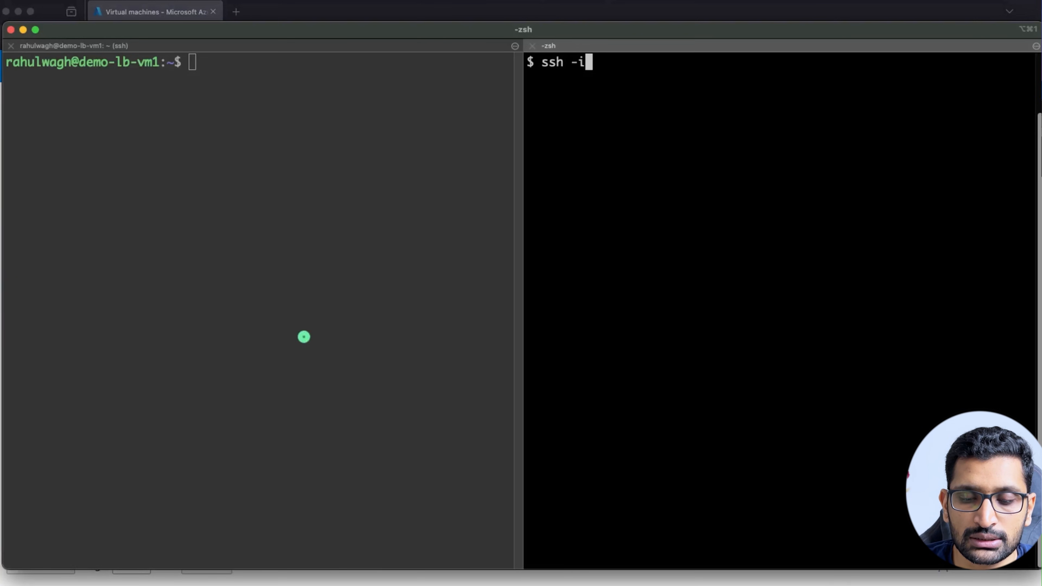
pyautogui.write('dev')
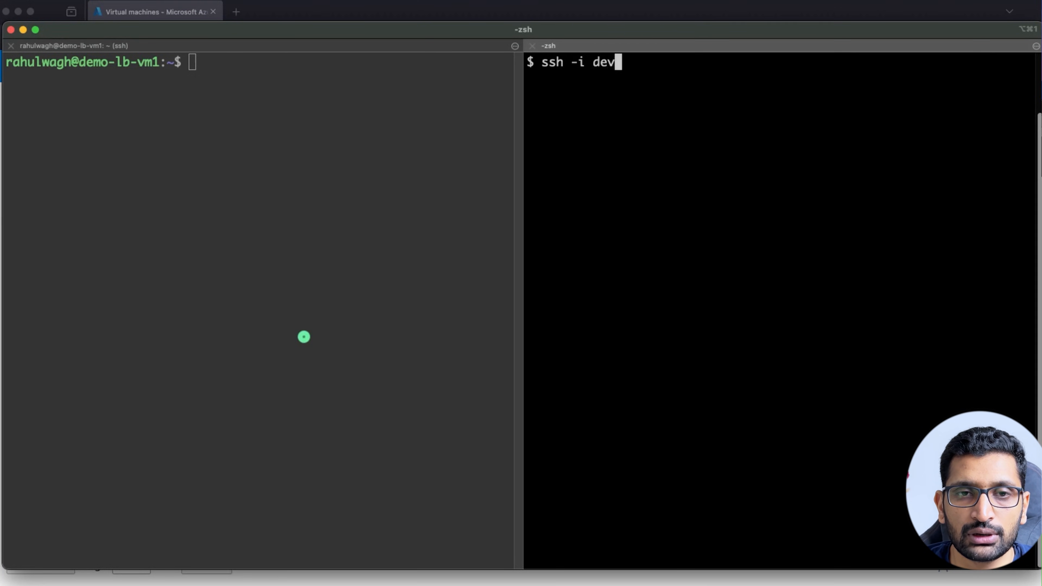
pyautogui.press('Tab')
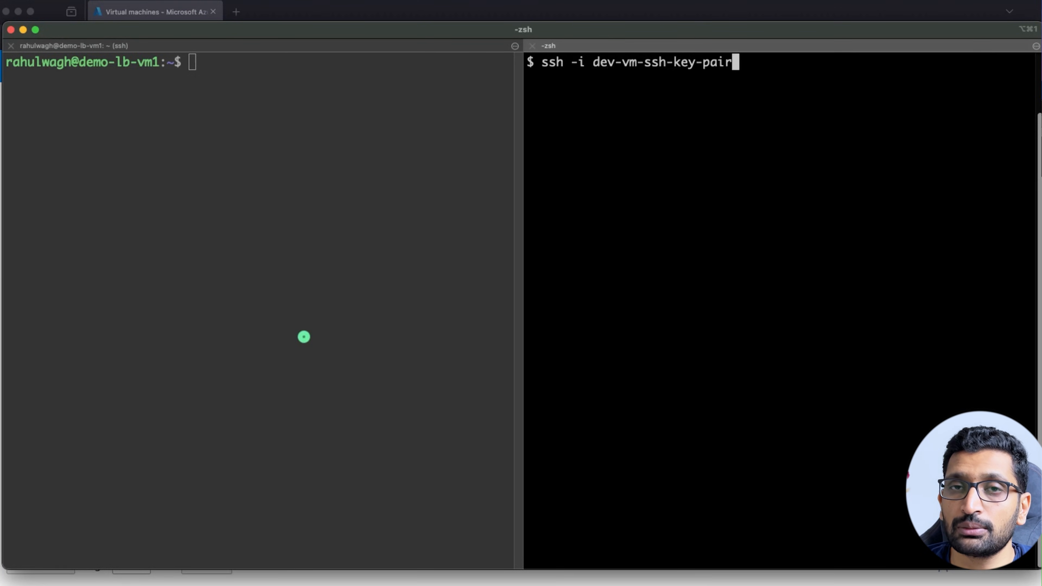
pyautogui.write('rahulwagh@')
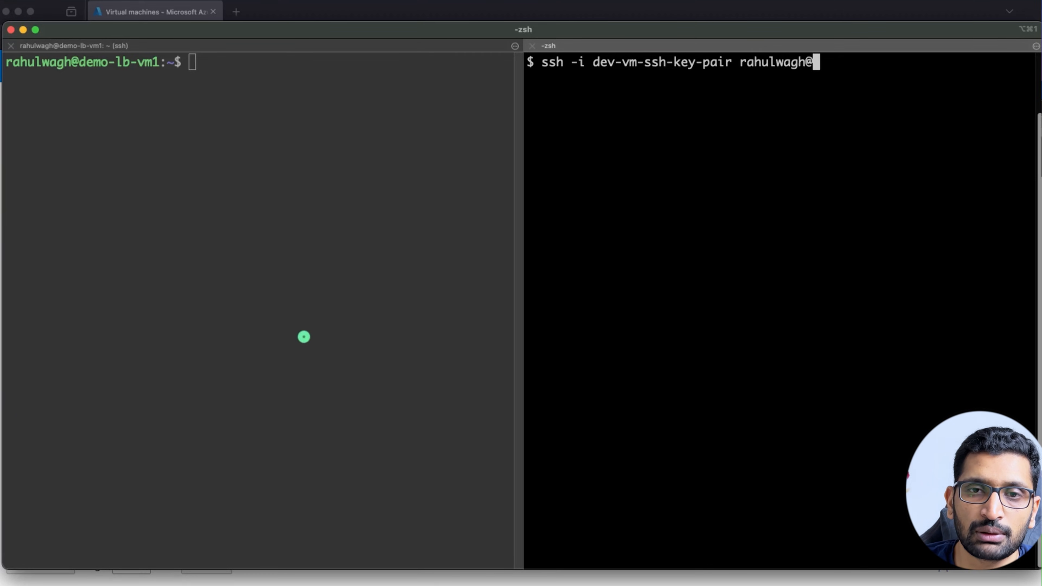
pyautogui.press('super+v')
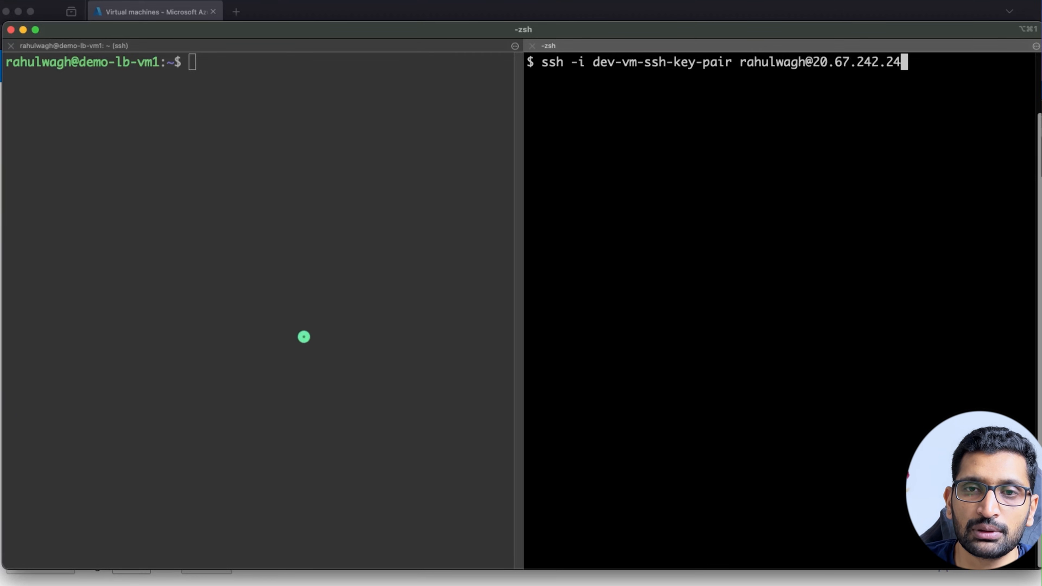
pyautogui.press('Return')
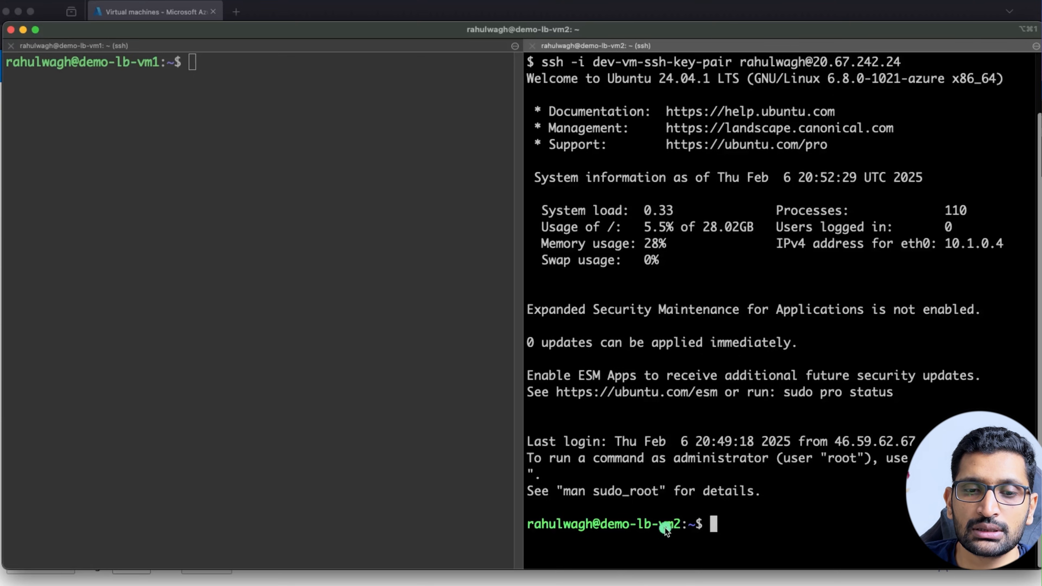
pyautogui.moveTo(681, 523); pyautogui.dragTo(528, 522)
pyautogui.click(714, 532)
# Run clear in the demo-lb-vm2 pane so it shows only its prompt.
pyautogui.write('clear')
pyautogui.press('Return')
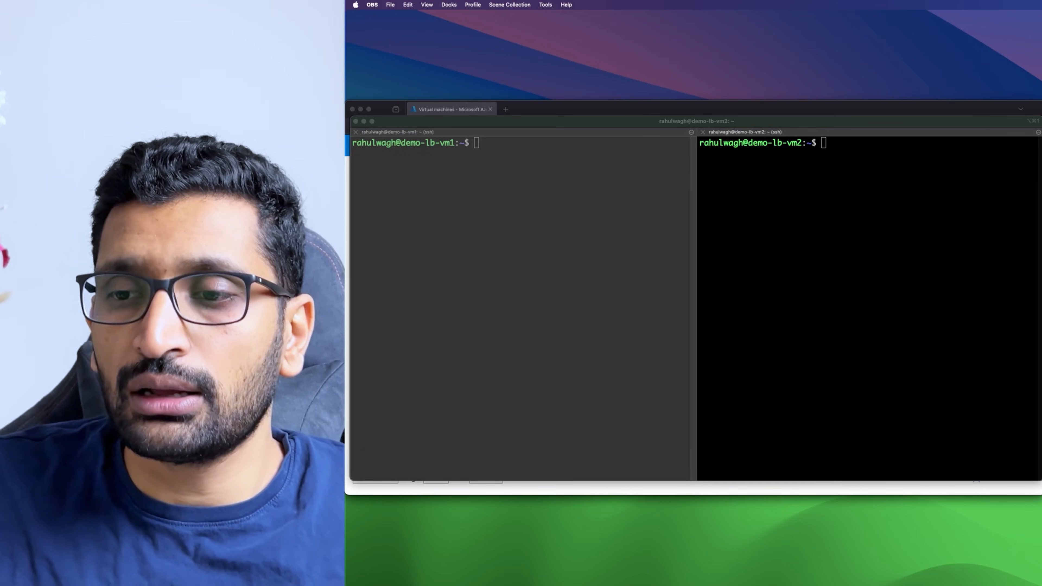
pyautogui.press('super+Tab')
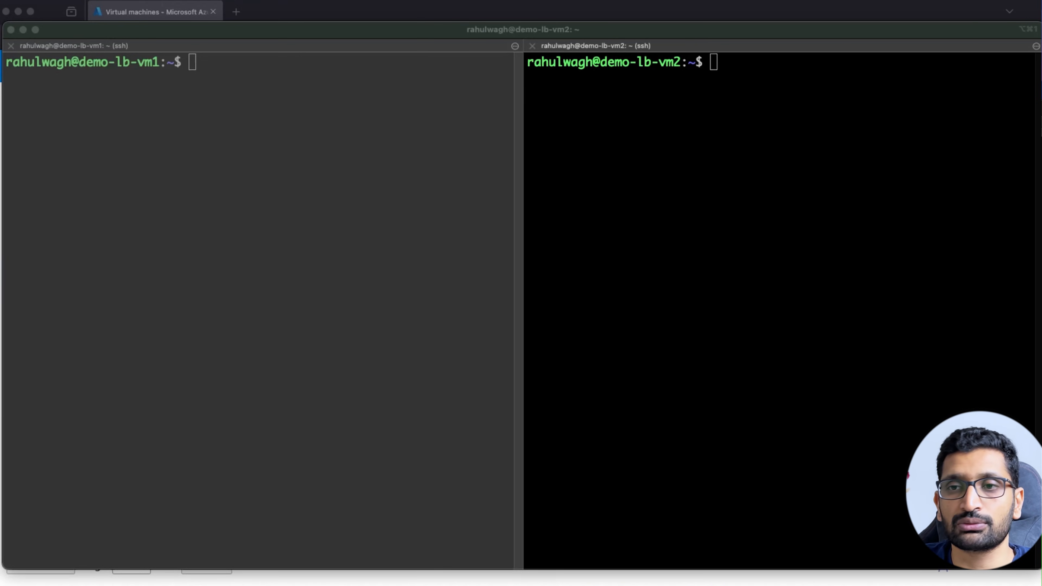
# Run sudo apt update in both the demo-lb-vm1 and demo-lb-vm2 panes.
pyautogui.click(158, 235)
pyautogui.write('sudo apt update')
pyautogui.press('Return')
pyautogui.click(642, 254)
pyautogui.write('sudo apt update')
pyautogui.press('Return')
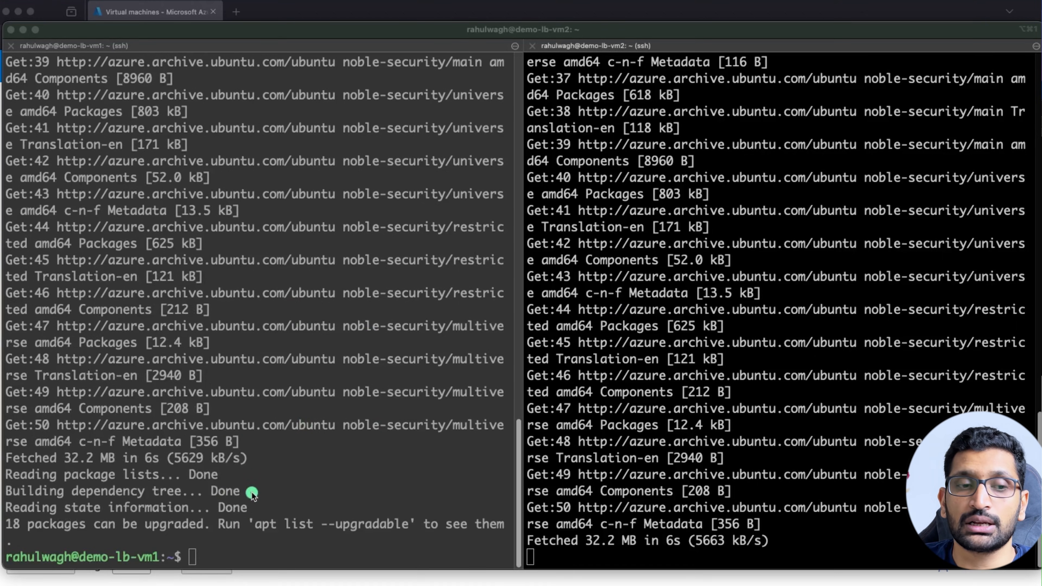
pyautogui.click(251, 492)
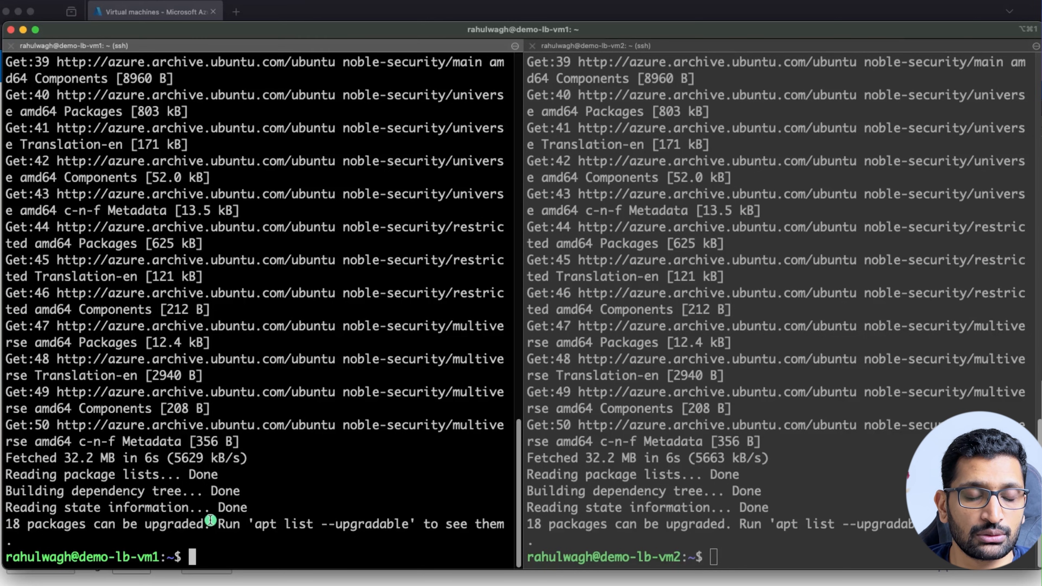
# Clear the demo-lb-vm1 terminal and install apache2 with sudo apt install apache2, confirming Y.
pyautogui.write('clear')
pyautogui.press('Return')
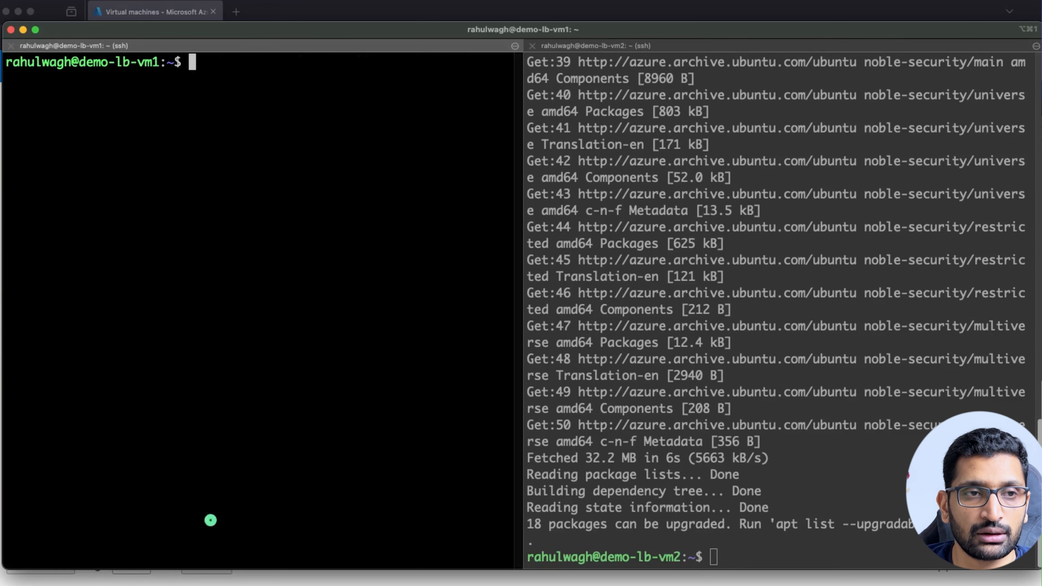
pyautogui.write('sudo apt install apache2')
pyautogui.press('Return')
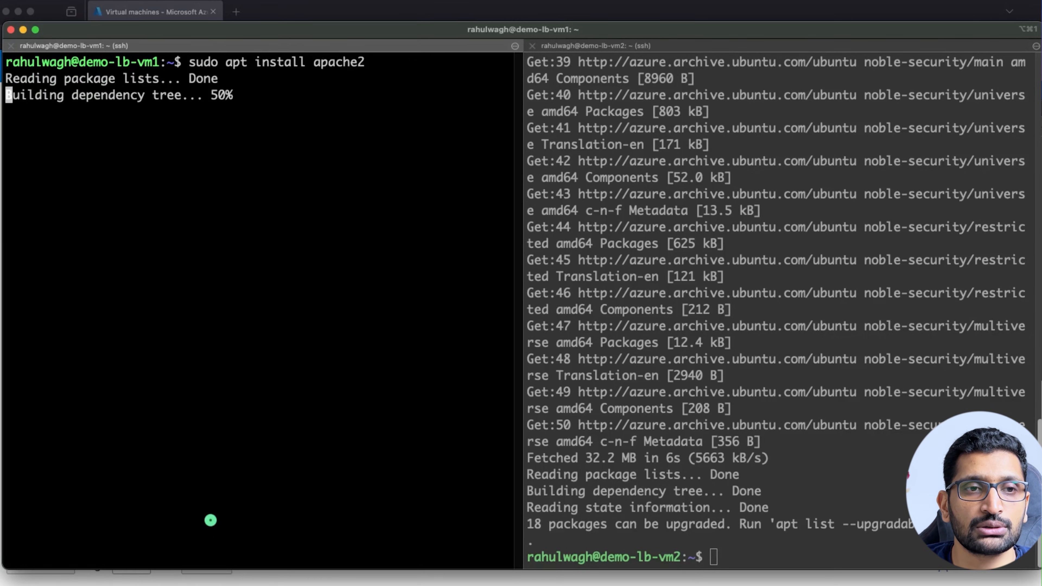
pyautogui.write('Y')
pyautogui.press('Return')
# Clear the demo-lb-vm2 terminal and install apache2 there, confirming Y.
pyautogui.click(766, 525)
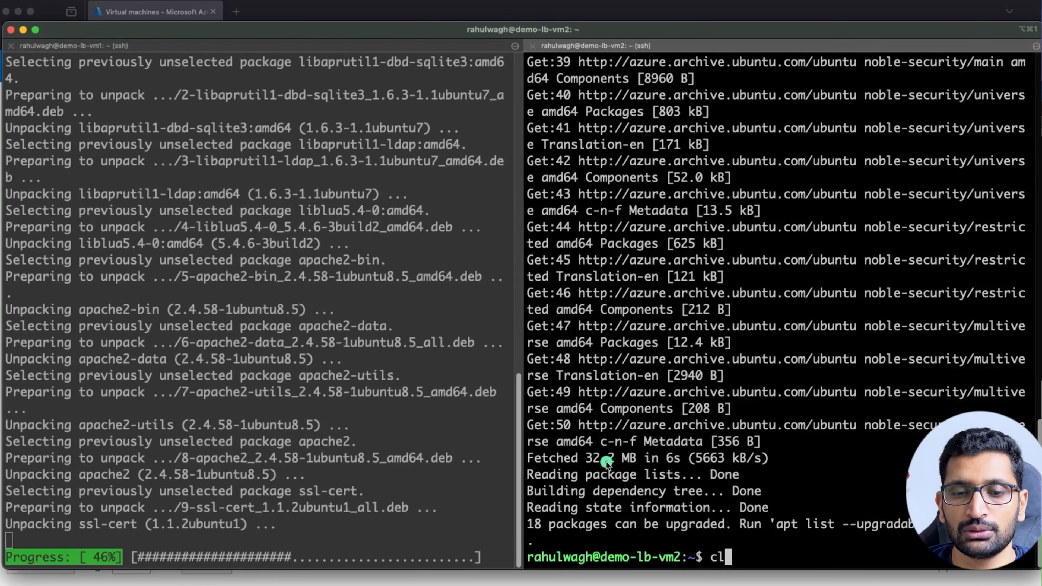
pyautogui.press('super+k')
pyautogui.write('sudo apt install apache2')
pyautogui.press('Return')
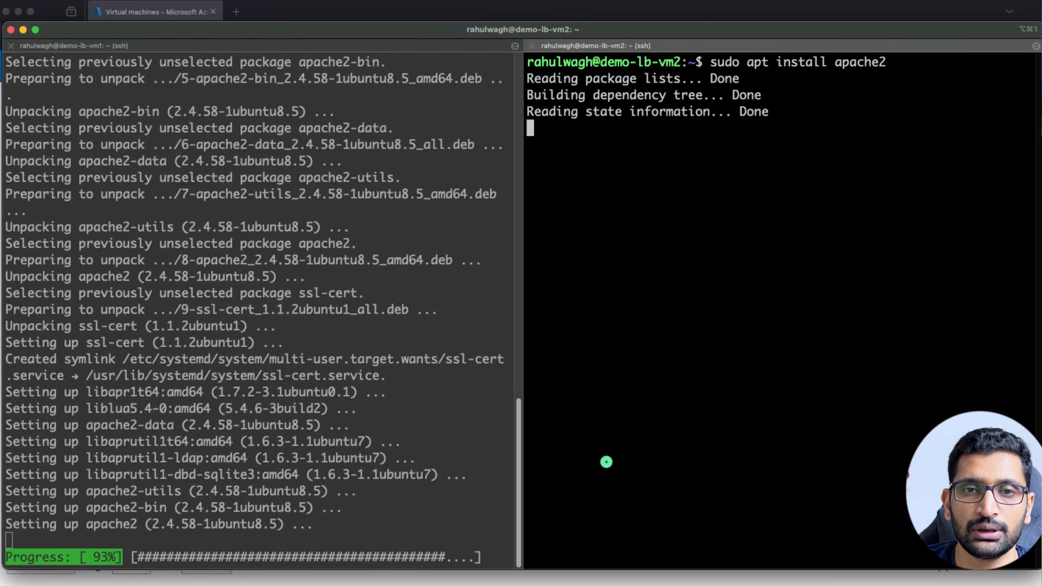
pyautogui.write('Y')
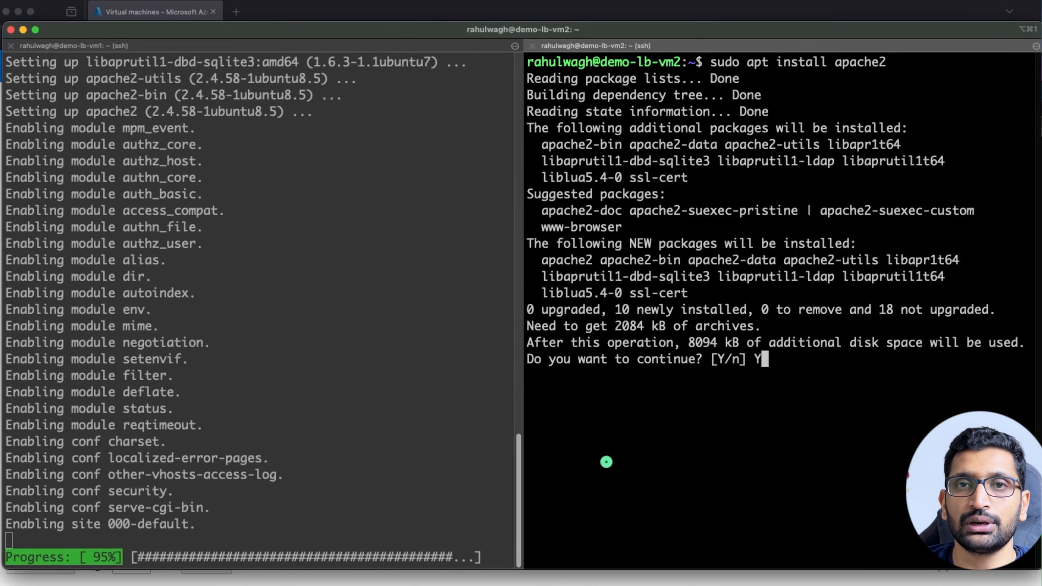
pyautogui.press('Return')
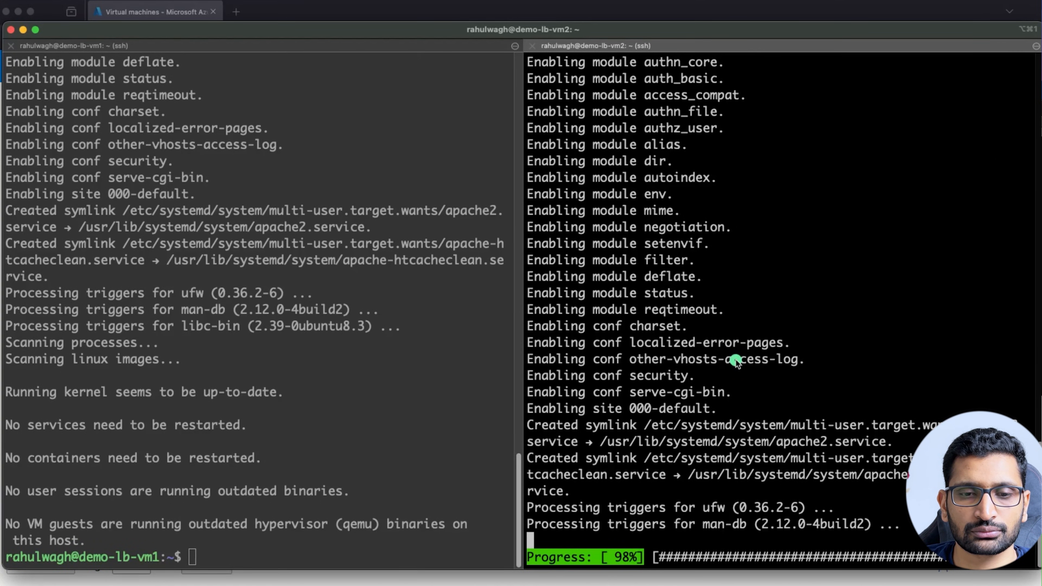
pyautogui.click(383, 430)
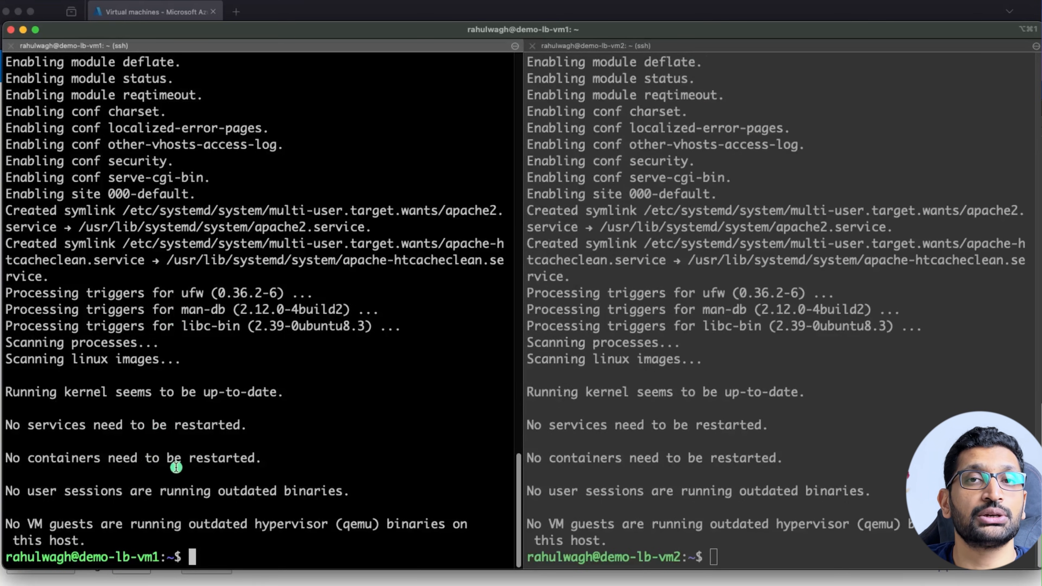
pyautogui.click(753, 550)
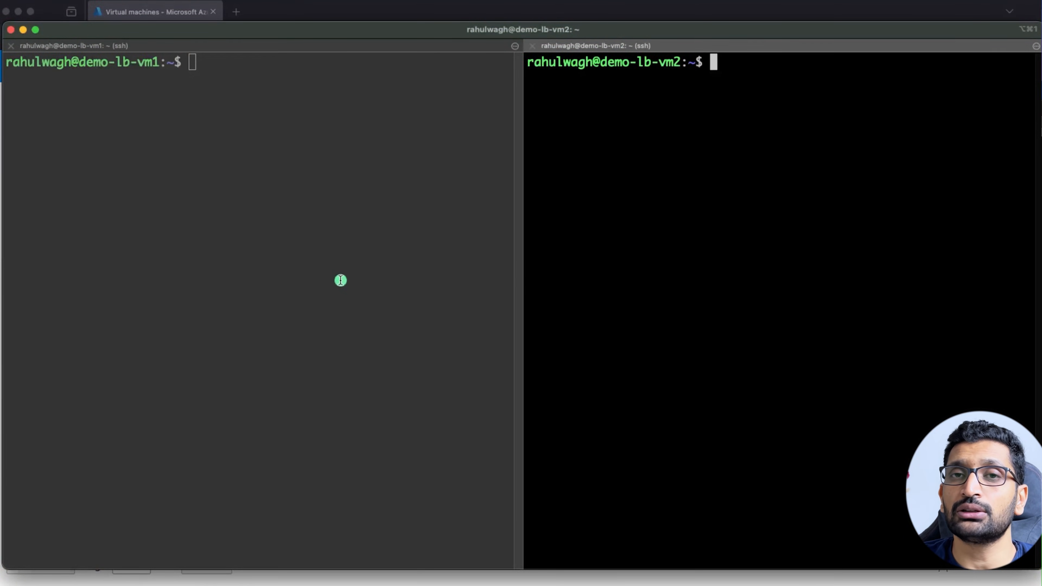
# Run curl localhost:80 on demo-lb-vm1 and review the returned Apache default page HTML.
pyautogui.click(310, 285)
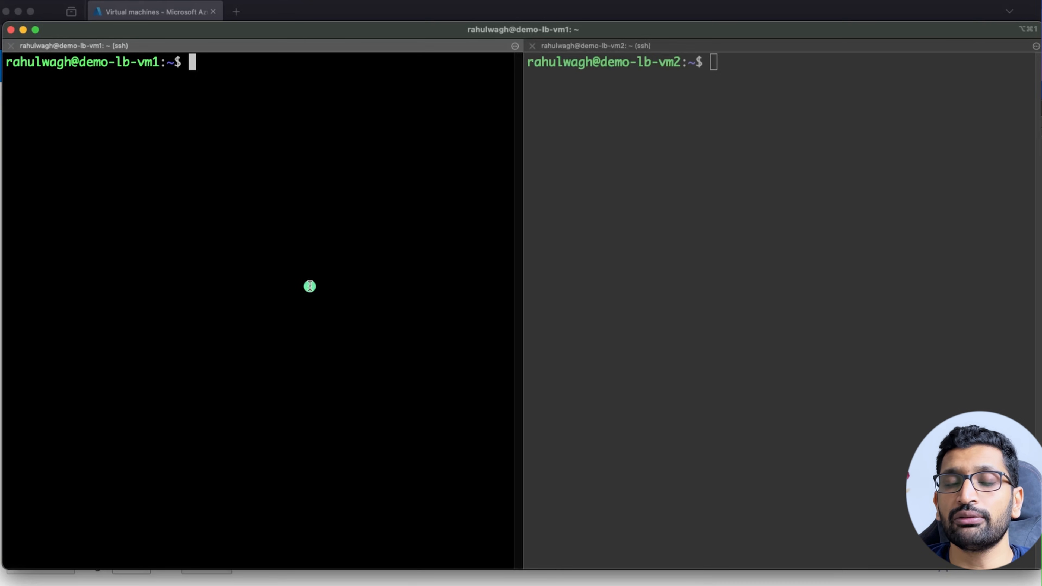
pyautogui.write('curl l')
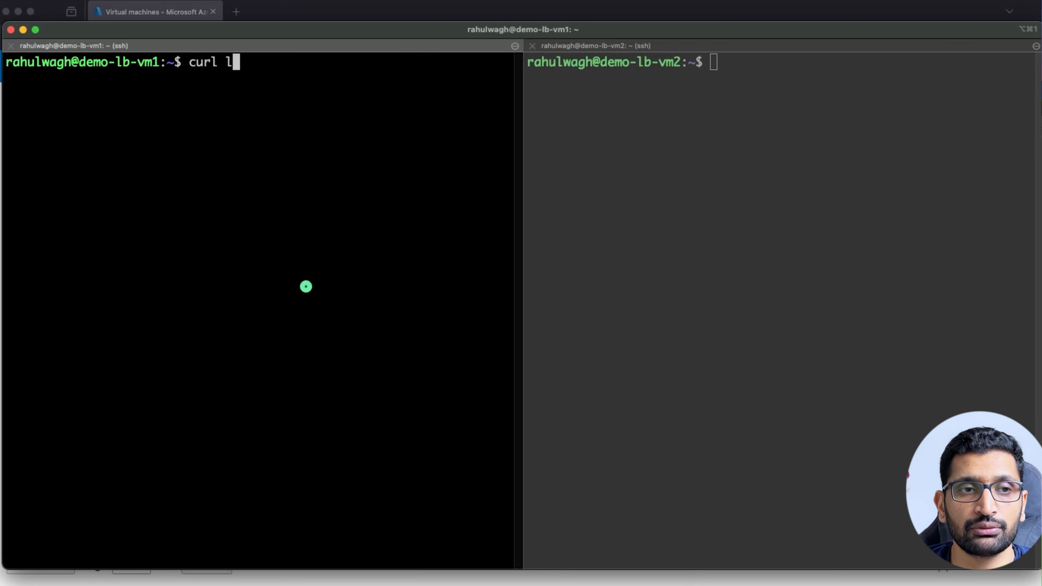
pyautogui.write('ocalhost:80')
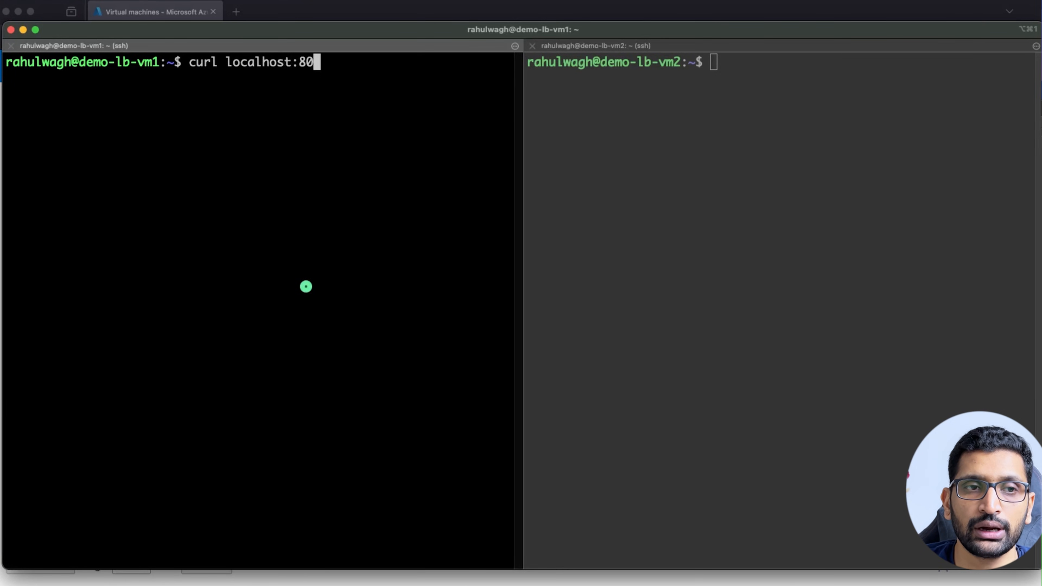
pyautogui.press('Return')
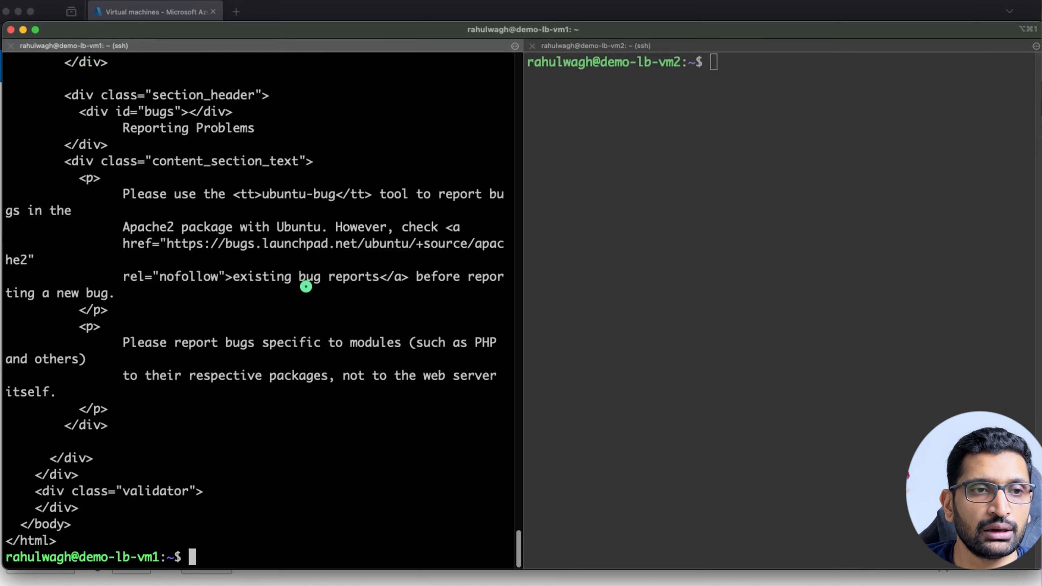
pyautogui.scroll(10, 306, 288)
pyautogui.moveTo(137, 165); pyautogui.dragTo(361, 464)
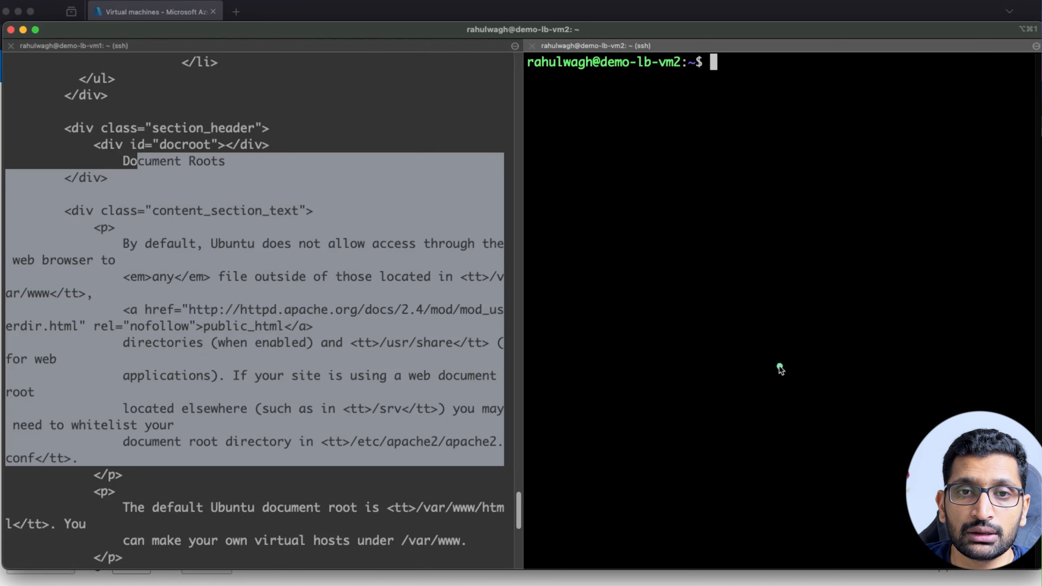
# Run curl localhost:80 on demo-lb-vm2 to confirm its Apache default page.
pyautogui.click(778, 366)
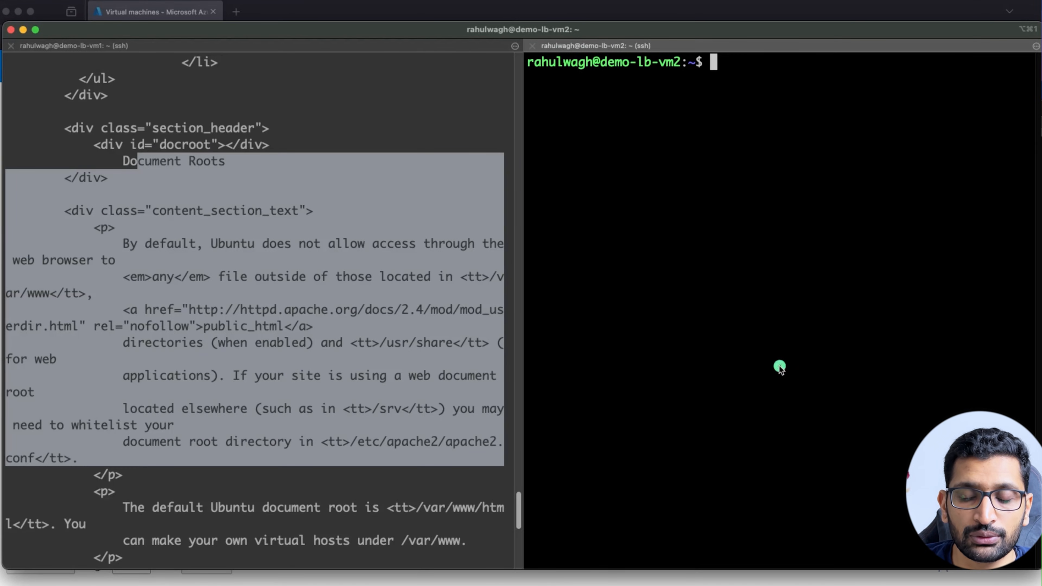
pyautogui.write('curl localh')
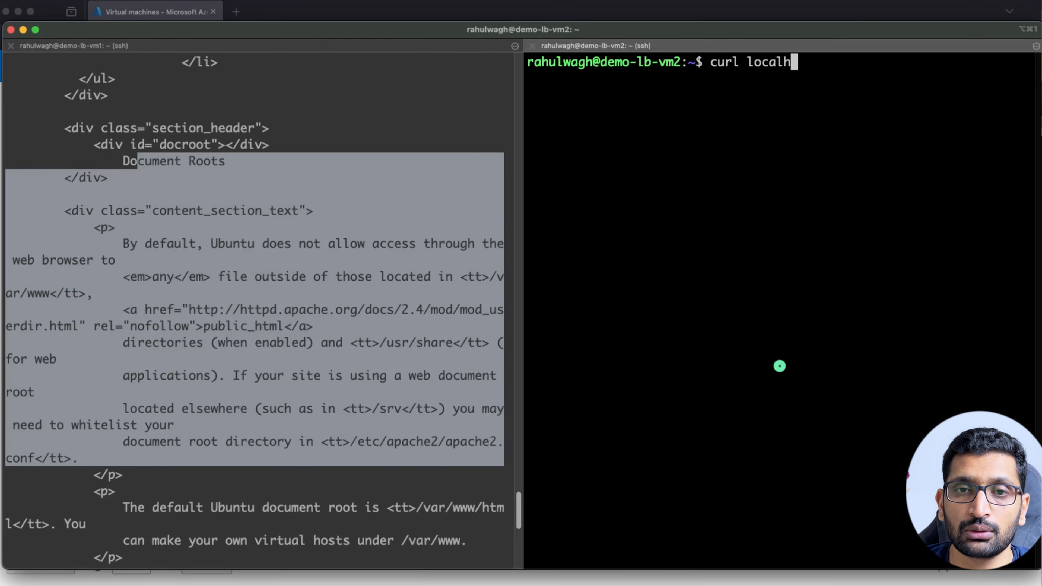
pyautogui.write('ost:80')
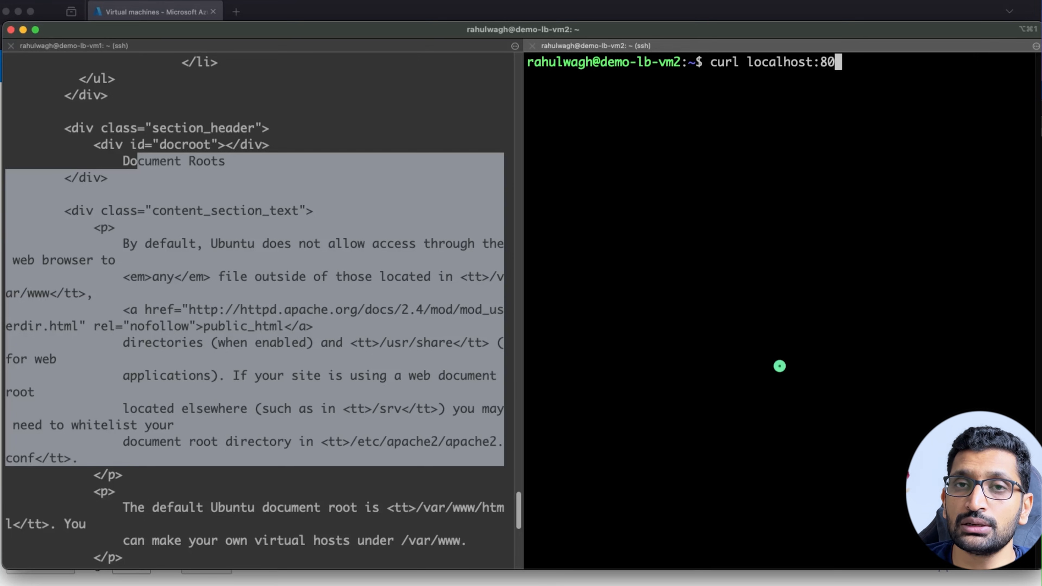
pyautogui.press('Return')
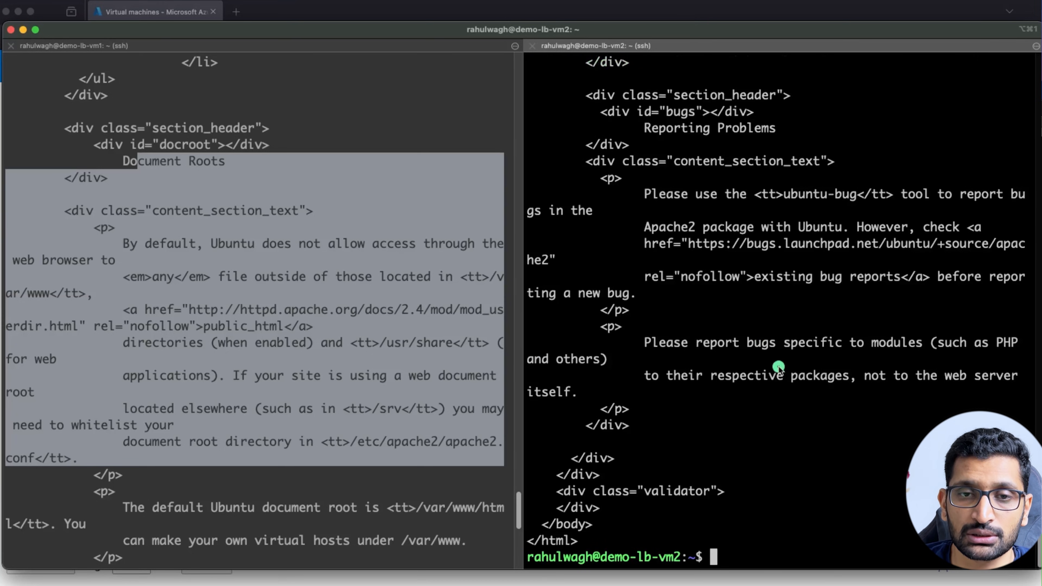
pyautogui.scroll(20, 779, 365)
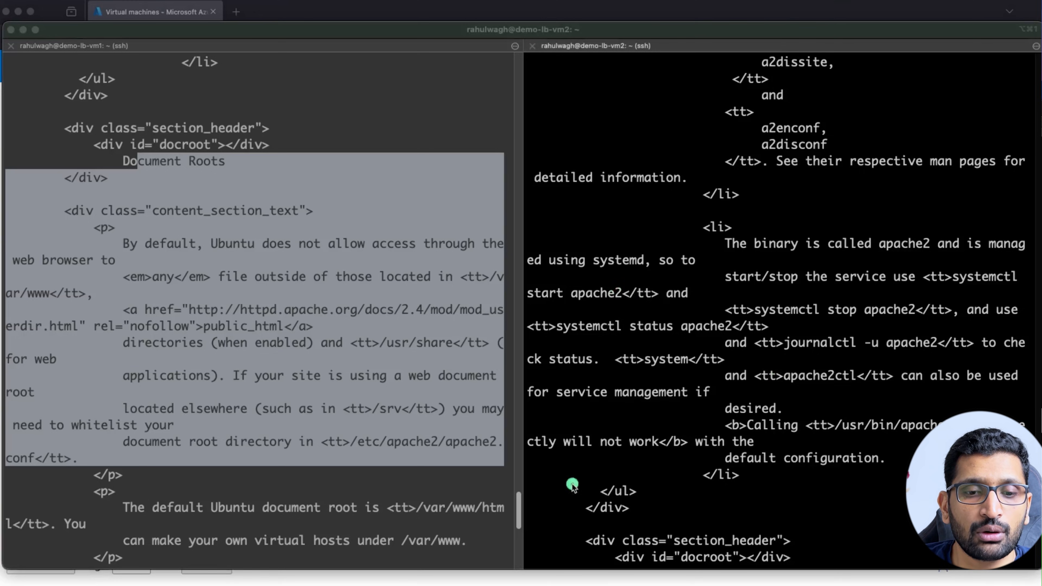
# Copy demo-lb-vm1's public IP and load 20.67.241.212:80 in a new Firefox tab.
pyautogui.click(572, 583)
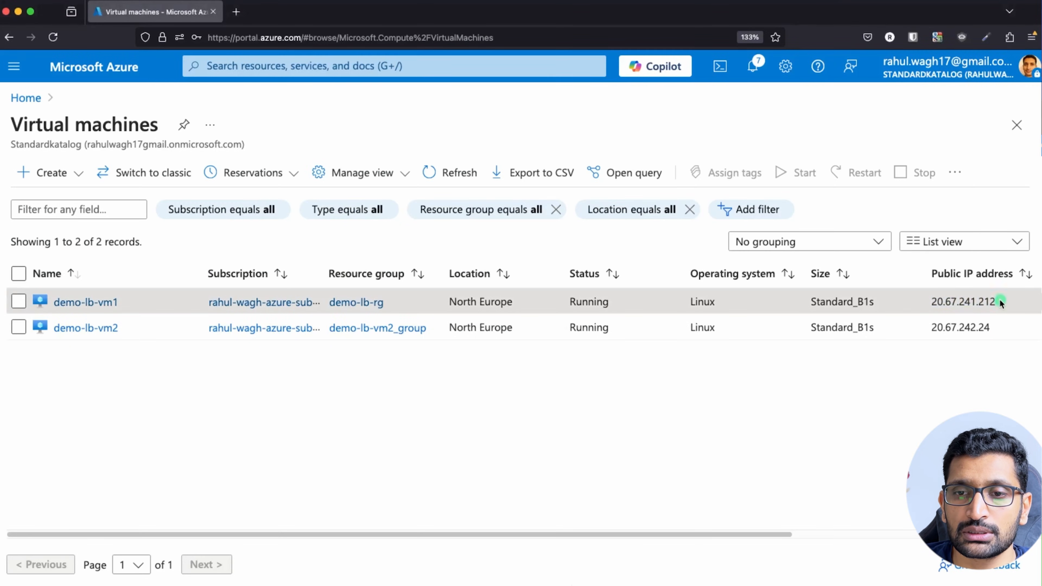
pyautogui.moveTo(1000, 302); pyautogui.dragTo(926, 302)
pyautogui.press('super+c')
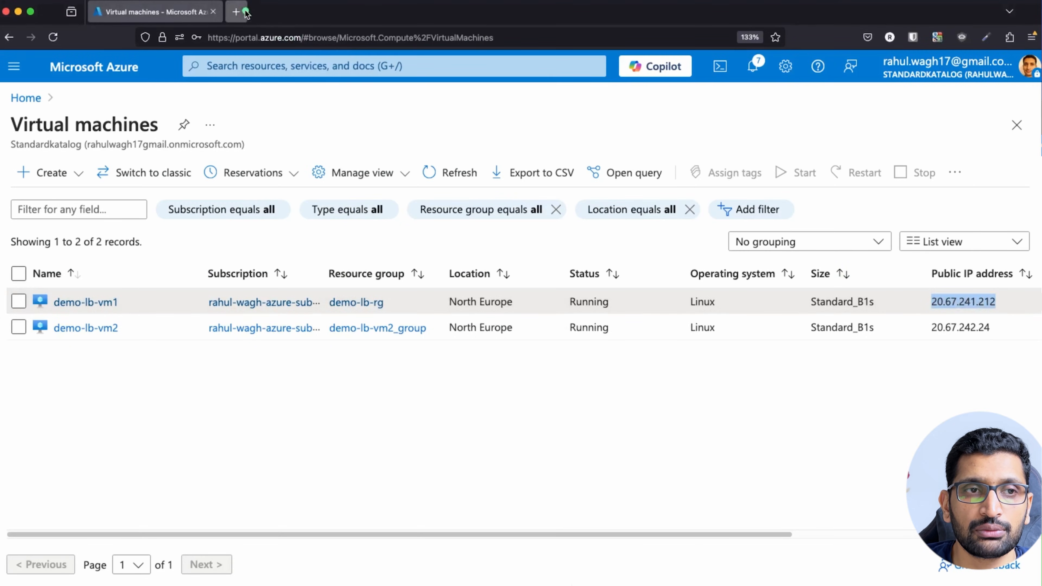
pyautogui.click(236, 12)
pyautogui.press('super+v')
pyautogui.write(':80')
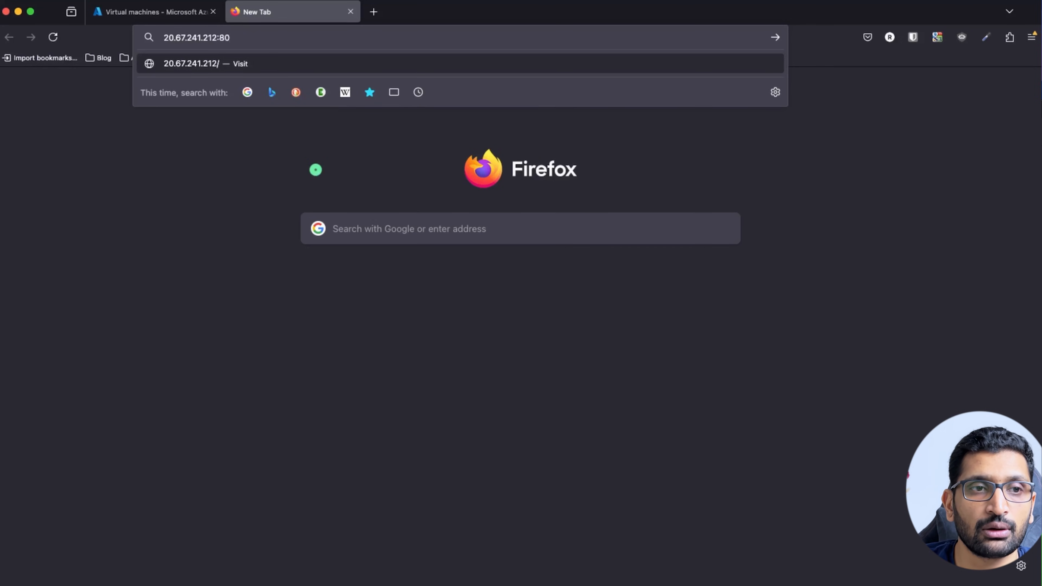
pyautogui.press('Return')
pyautogui.press('Return')
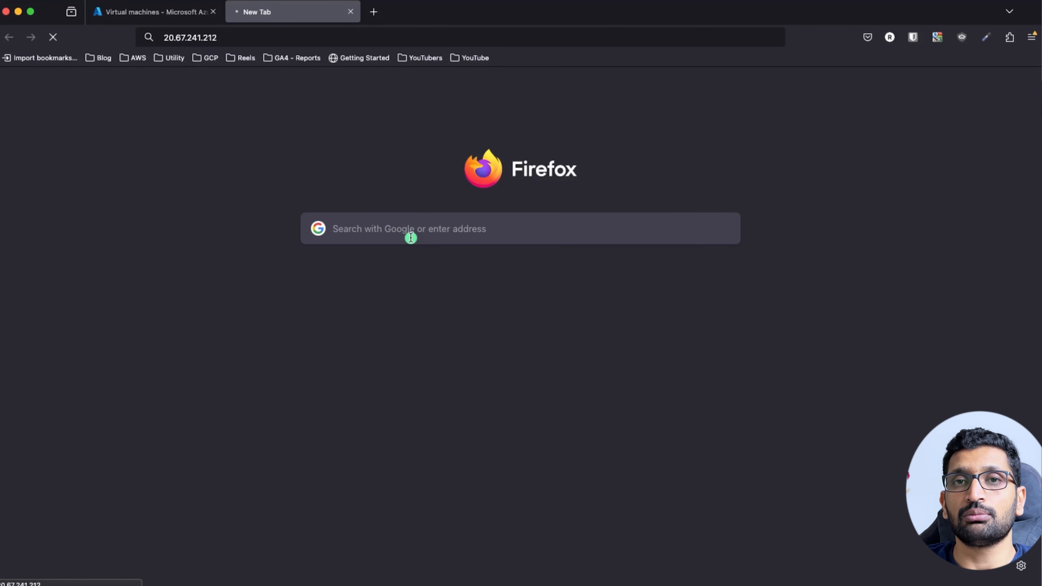
pyautogui.press('super+Tab')
pyautogui.press('super+Tab')
pyautogui.press('super+Tab')
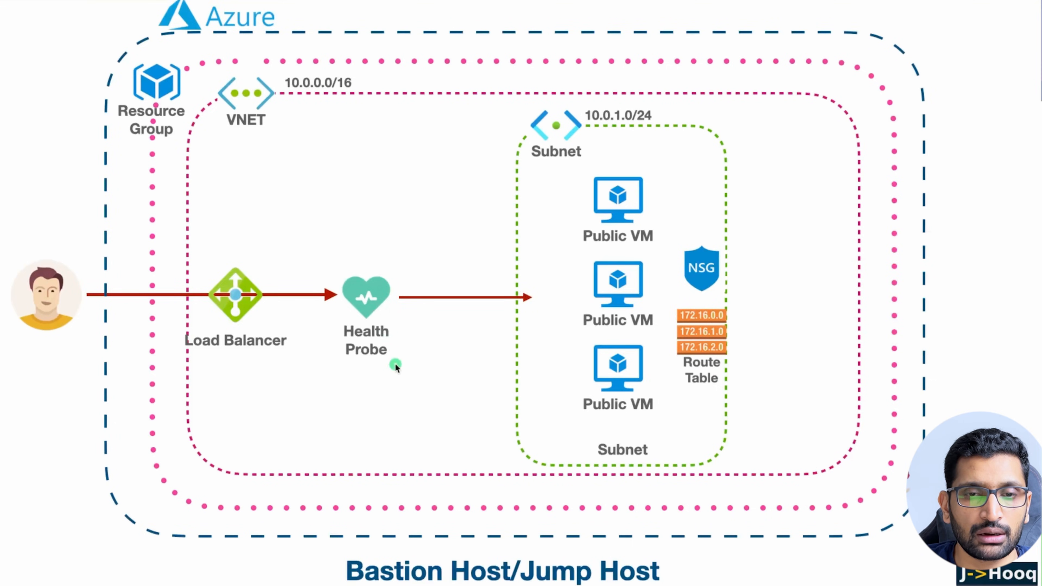
# Annotate the diagram's NSG and top Public VM with arrows and a port 80 label, then erase them.
pyautogui.moveTo(725, 237)
pyautogui.mouseDown()
pyautogui.moveTo(669, 271)
pyautogui.moveTo(740, 271)
pyautogui.moveTo(719, 243)
pyautogui.mouseUp()
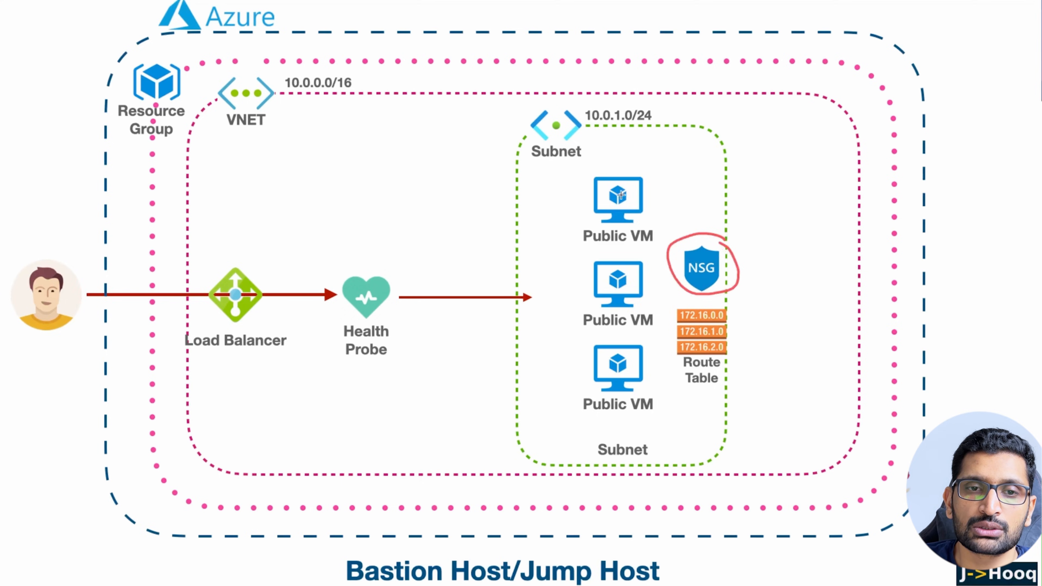
pyautogui.moveTo(683, 171)
pyautogui.mouseDown()
pyautogui.moveTo(646, 183)
pyautogui.moveTo(626, 166)
pyautogui.moveTo(630, 155)
pyautogui.moveTo(638, 164)
pyautogui.mouseUp()
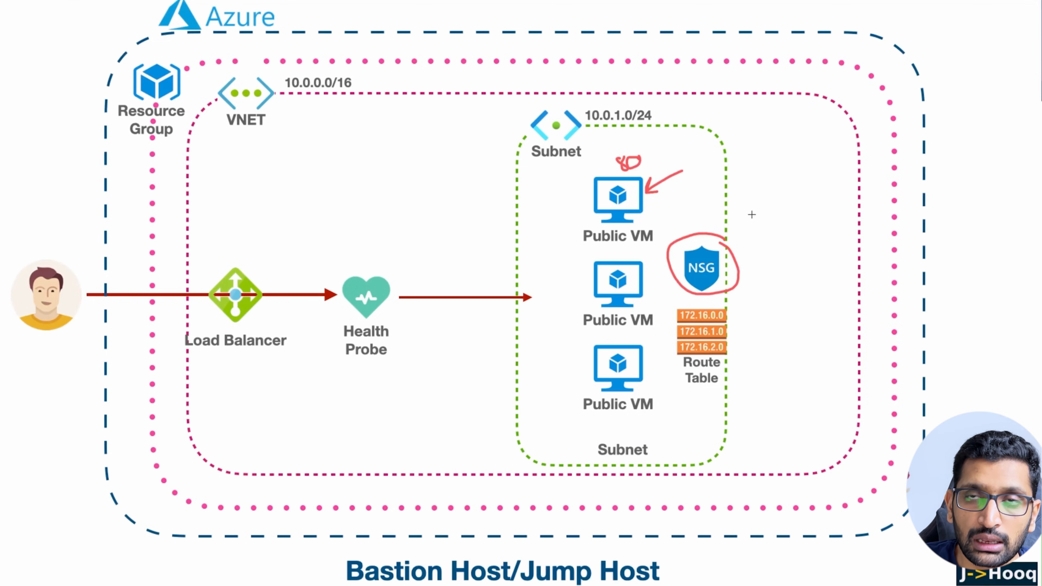
pyautogui.moveTo(757, 212); pyautogui.dragTo(727, 245)
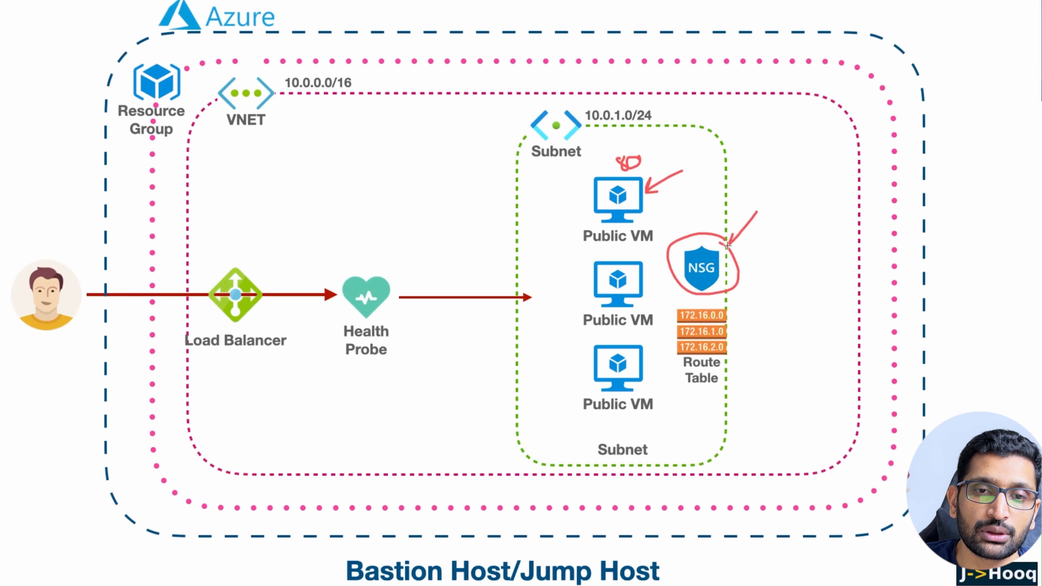
pyautogui.moveTo(757, 194)
pyautogui.mouseDown()
pyautogui.moveTo(759, 208)
pyautogui.moveTo(758, 196)
pyautogui.moveTo(774, 197)
pyautogui.mouseUp()
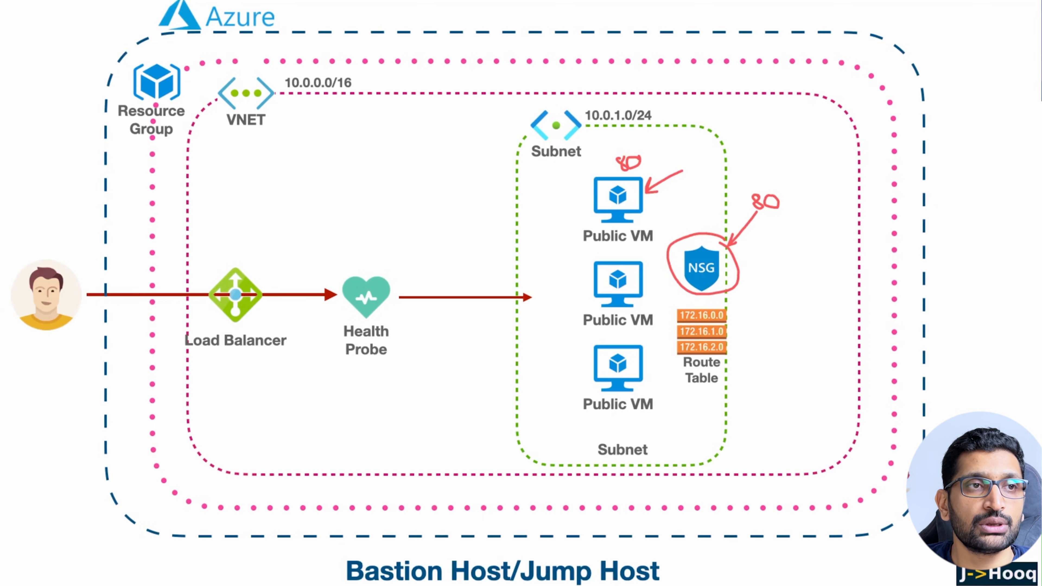
pyautogui.press('Escape')
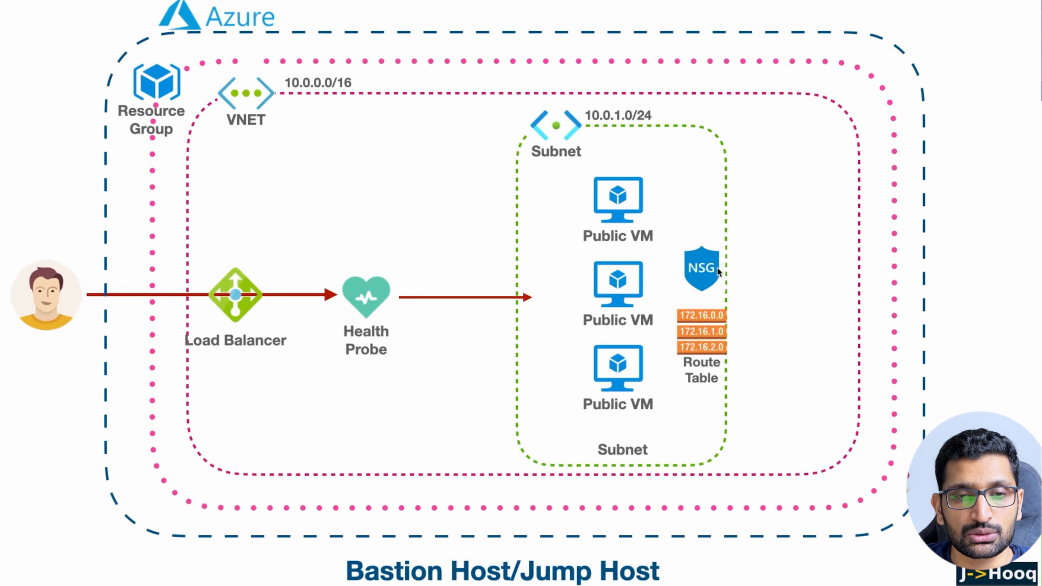
# Sketch the traffic path from the user through the NSG to the top Public VM.
pyautogui.moveTo(69, 280)
pyautogui.mouseDown()
pyautogui.moveTo(81, 257)
pyautogui.moveTo(355, 193)
pyautogui.moveTo(668, 255)
pyautogui.moveTo(654, 261)
pyautogui.mouseUp()
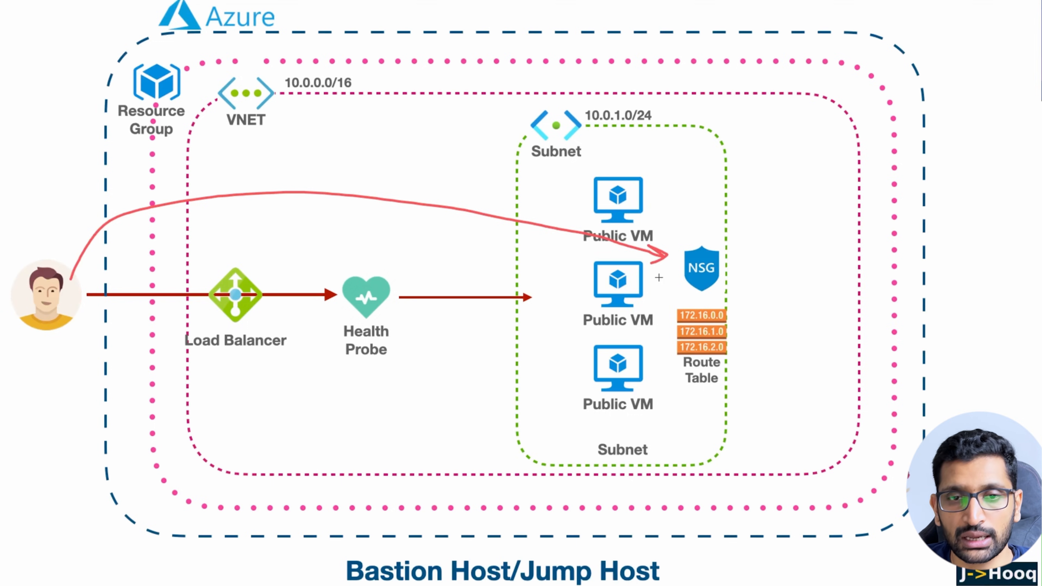
pyautogui.moveTo(715, 270)
pyautogui.mouseDown()
pyautogui.moveTo(700, 214)
pyautogui.moveTo(640, 213)
pyautogui.moveTo(671, 218)
pyautogui.mouseUp()
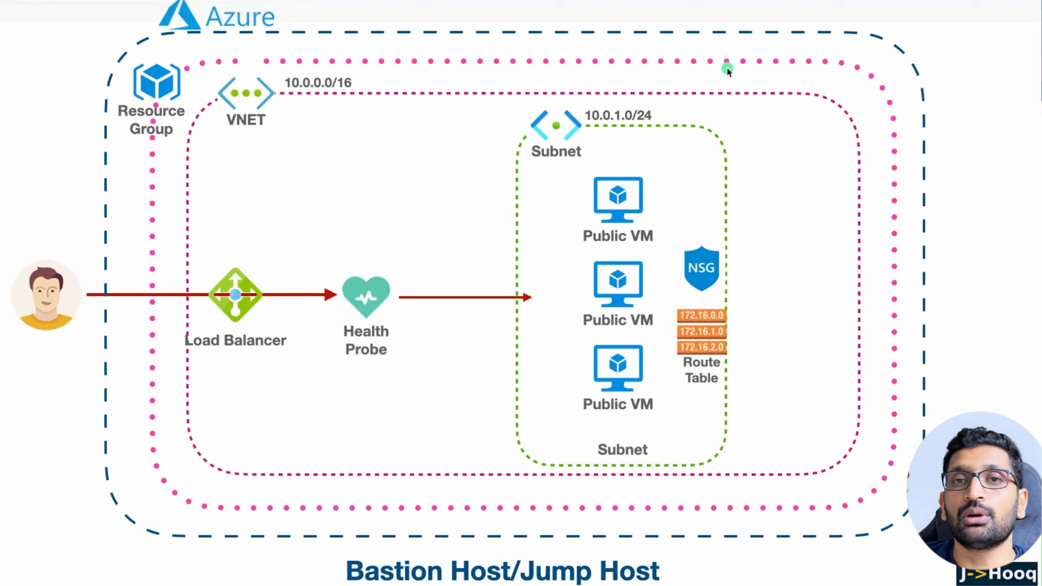
pyautogui.press('super+Tab')
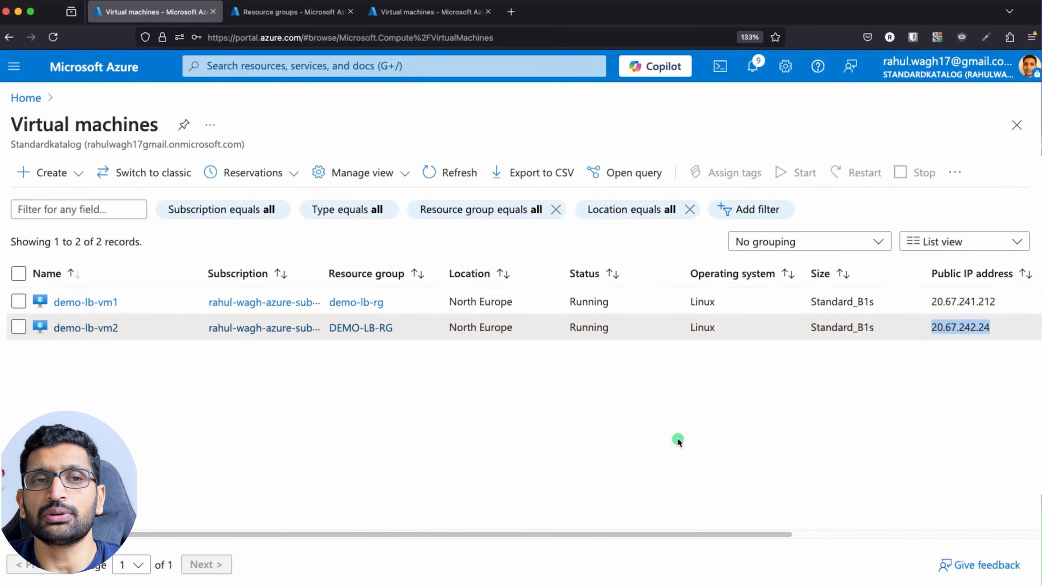
# Search for Virtual machines and open demo-lb-vm1.
pyautogui.click(262, 67)
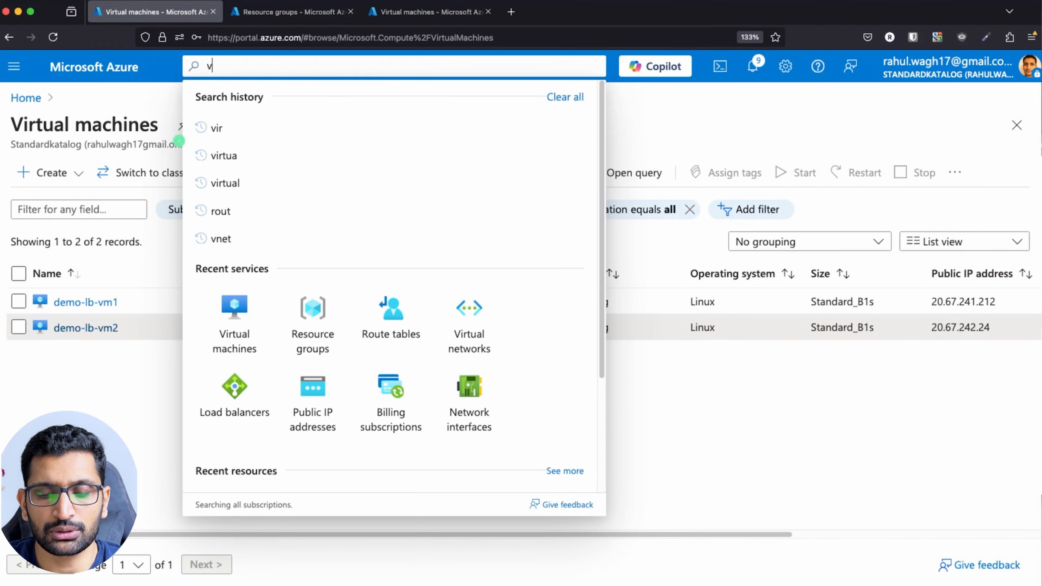
pyautogui.write('virtu')
pyautogui.click(230, 178)
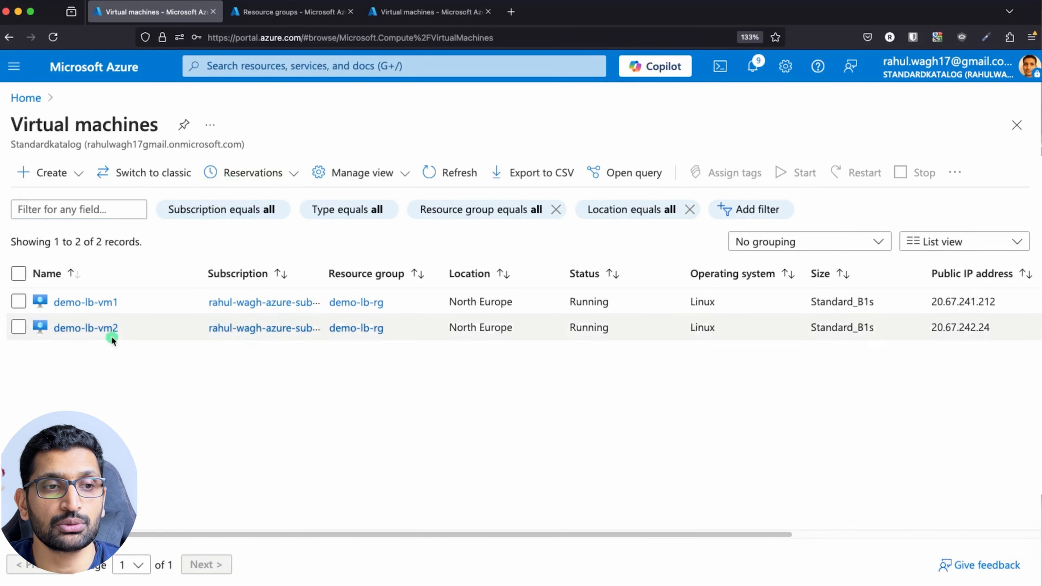
pyautogui.click(94, 303)
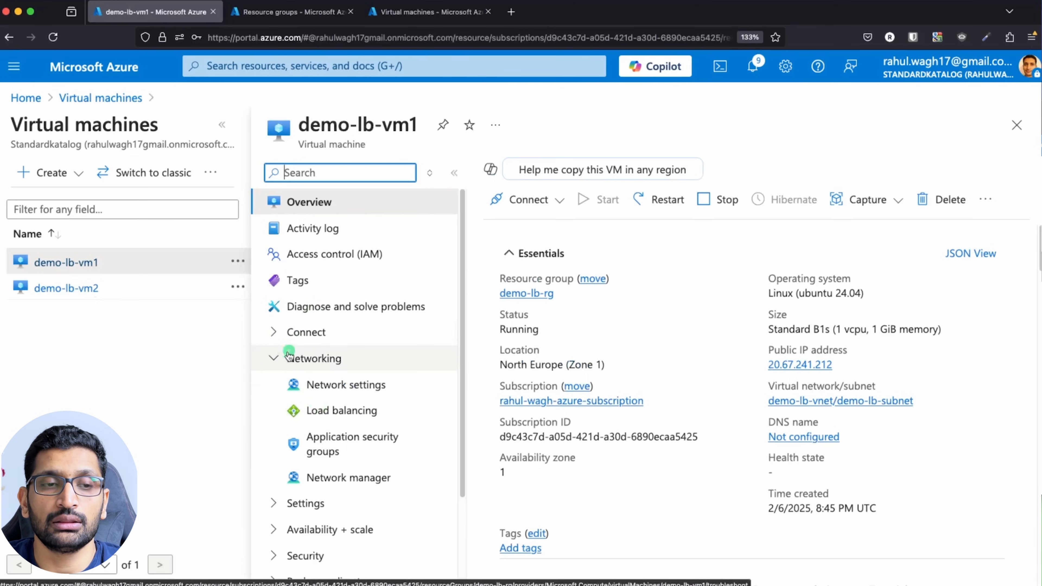
# Open demo-lb-vm1's Network settings and point out the inbound SSH rule on port 22.
pyautogui.click(296, 359)
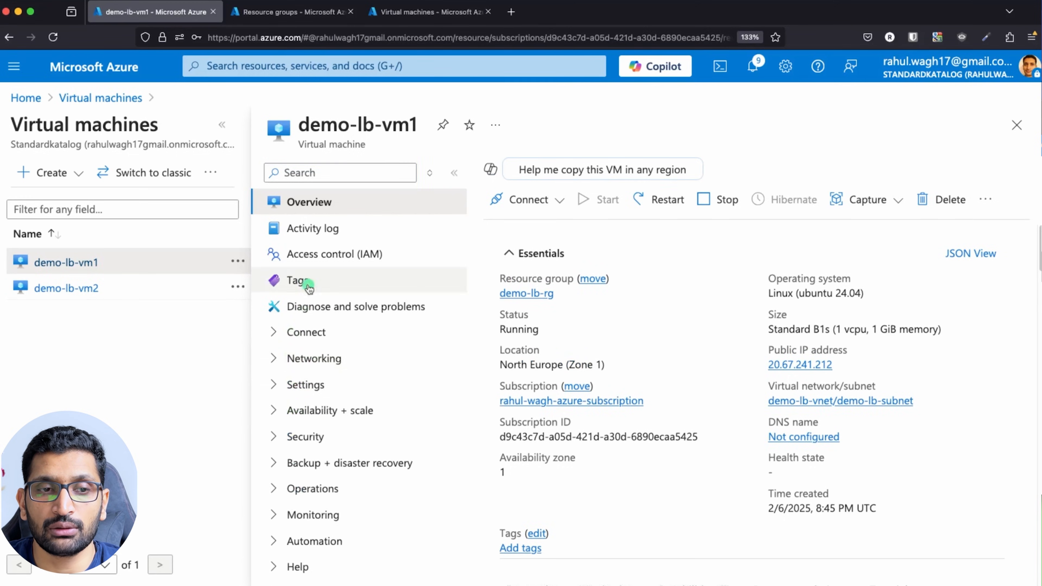
pyautogui.click(273, 360)
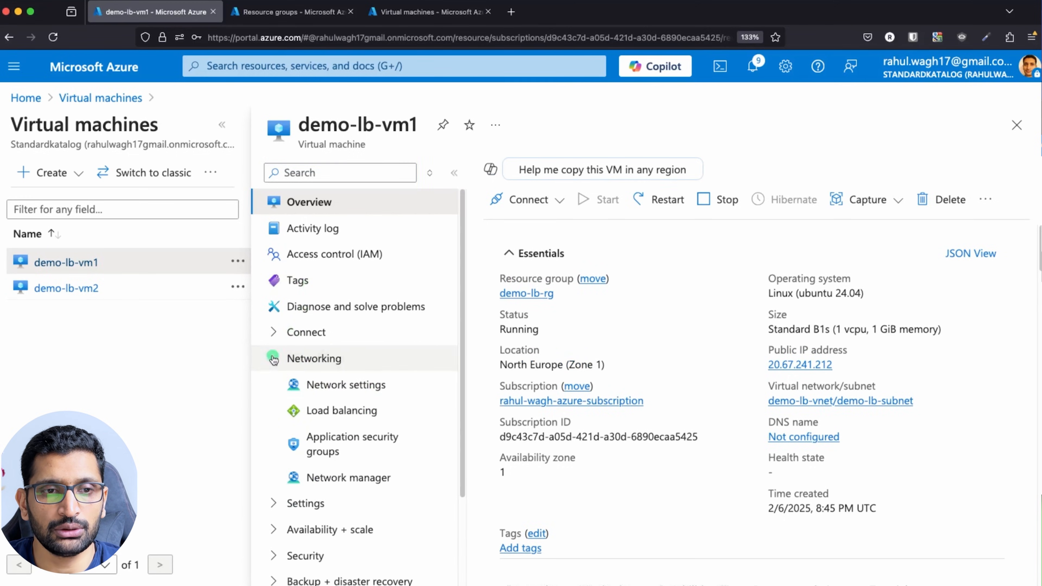
pyautogui.click(327, 386)
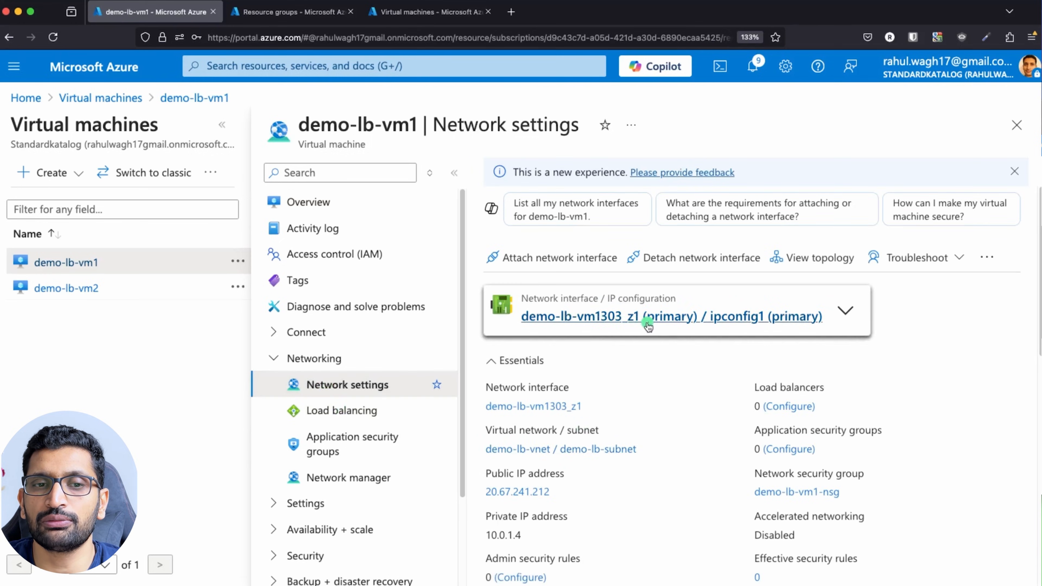
pyautogui.scroll(-5, 691, 405)
pyautogui.scroll(-2, 691, 405)
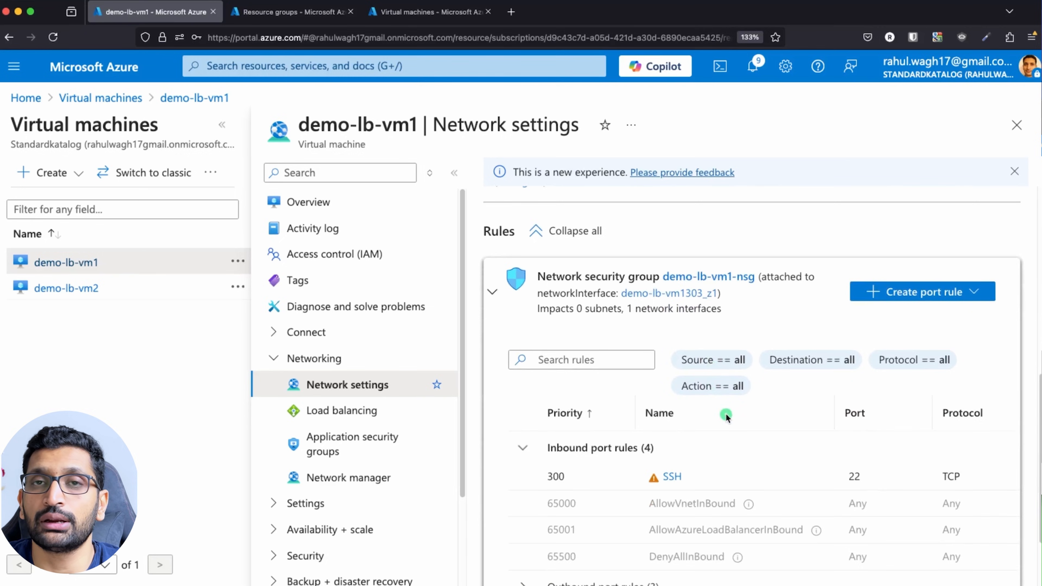
pyautogui.scroll(-1, 724, 414)
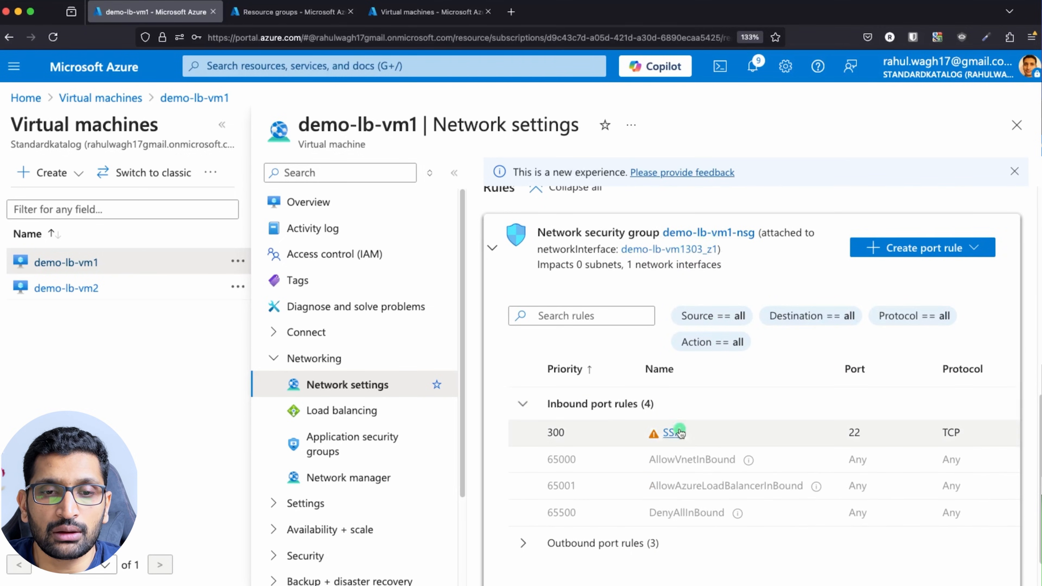
pyautogui.moveTo(867, 447); pyautogui.dragTo(839, 434)
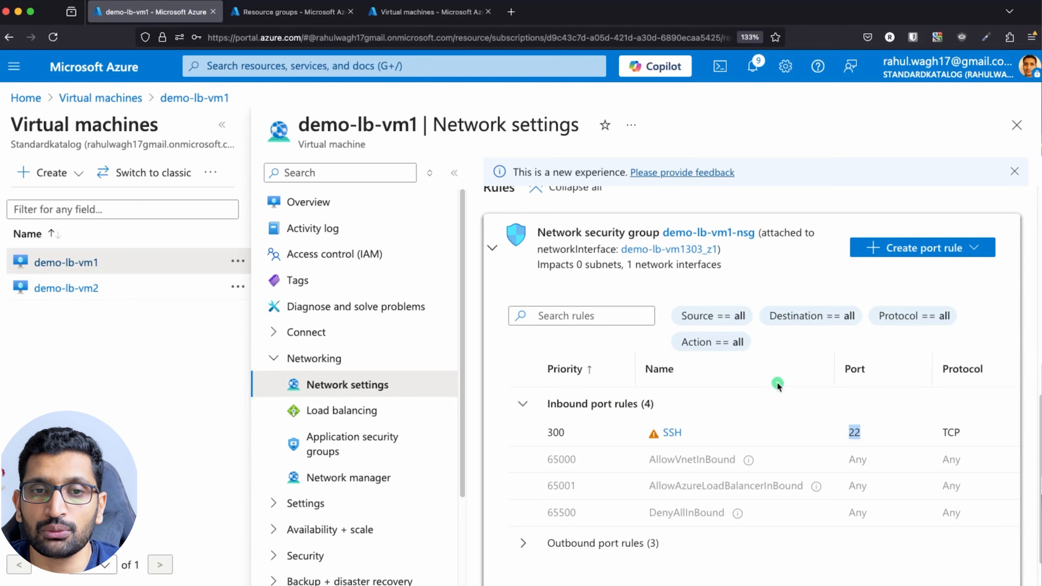
pyautogui.click(771, 266)
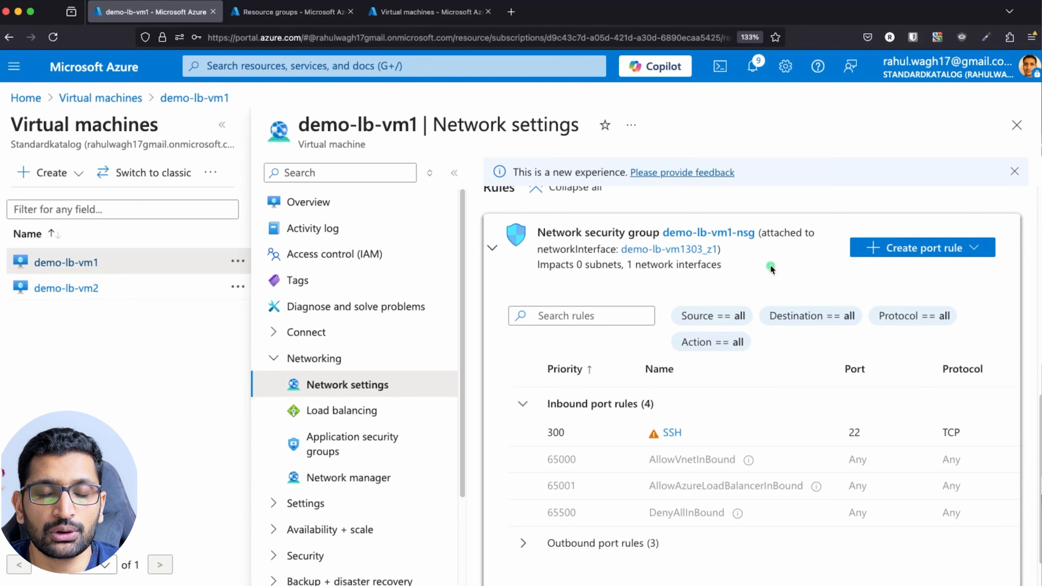
# Add inbound rule AllowAnyHTTPInbound to demo-lb-vm1-nsg with service HTTP, port 80, priority 310.
pyautogui.click(720, 233)
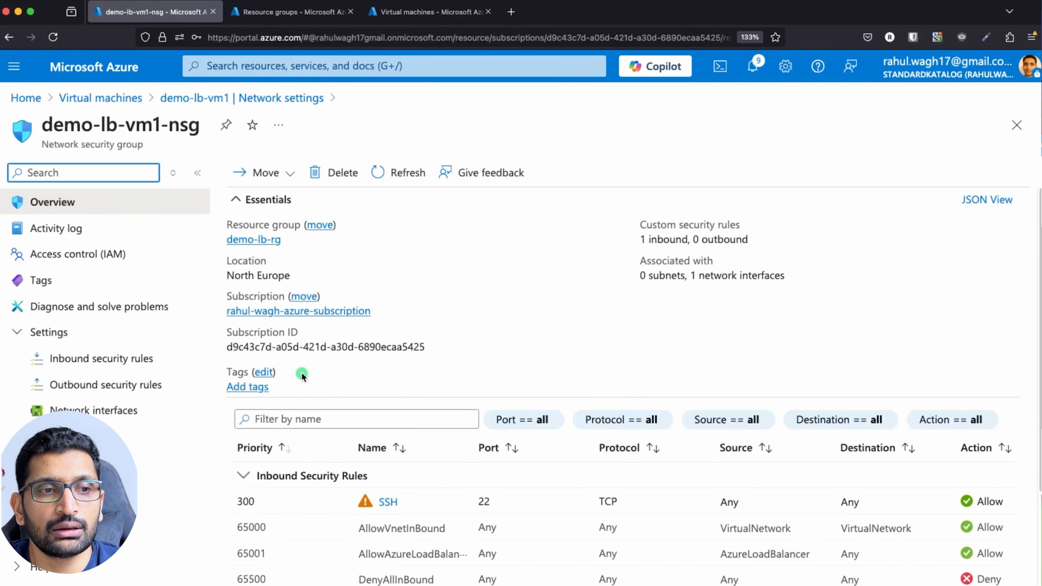
pyautogui.click(105, 363)
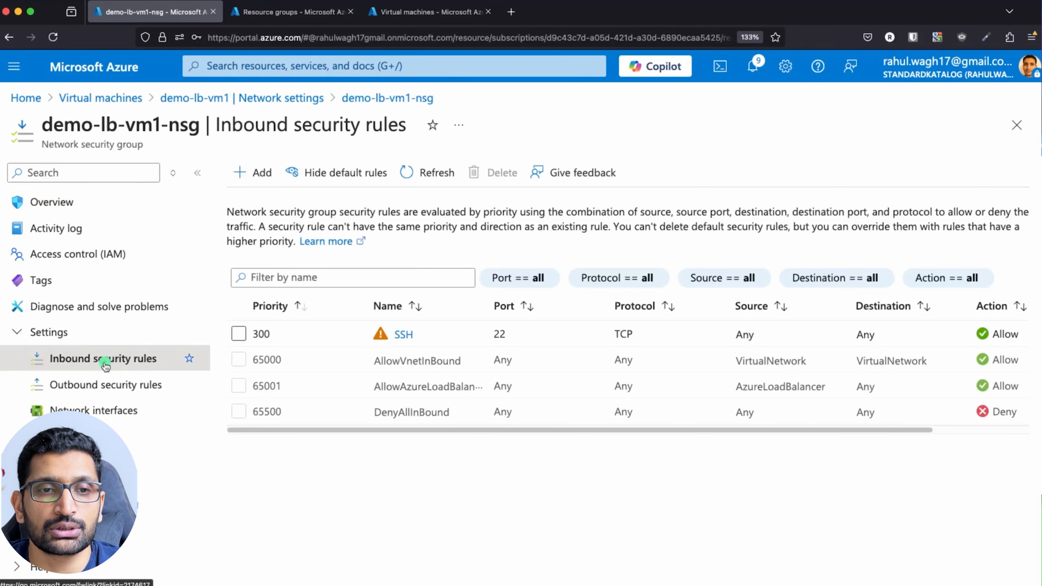
pyautogui.click(251, 170)
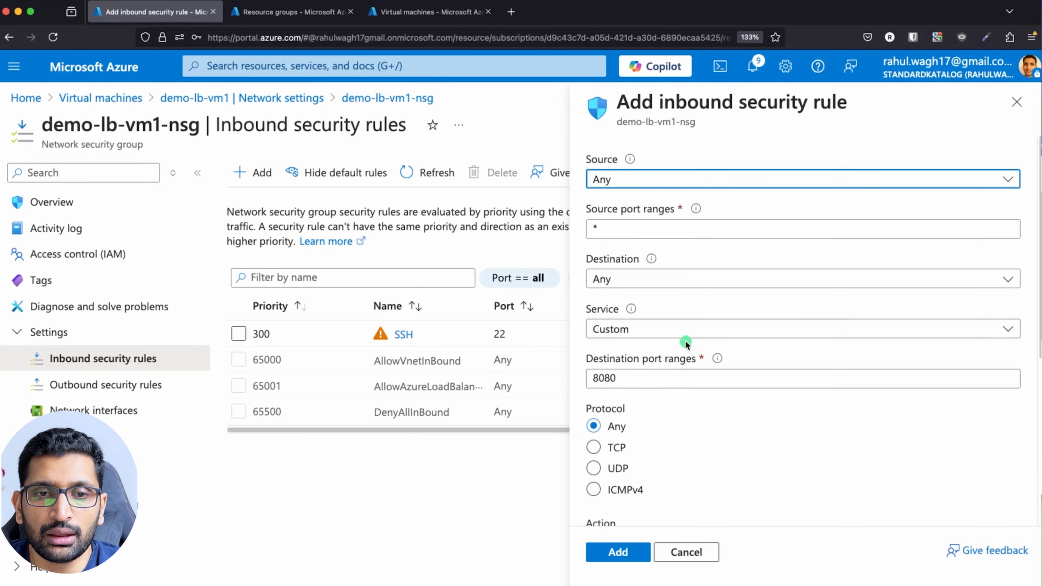
pyautogui.click(680, 331)
pyautogui.click(633, 353)
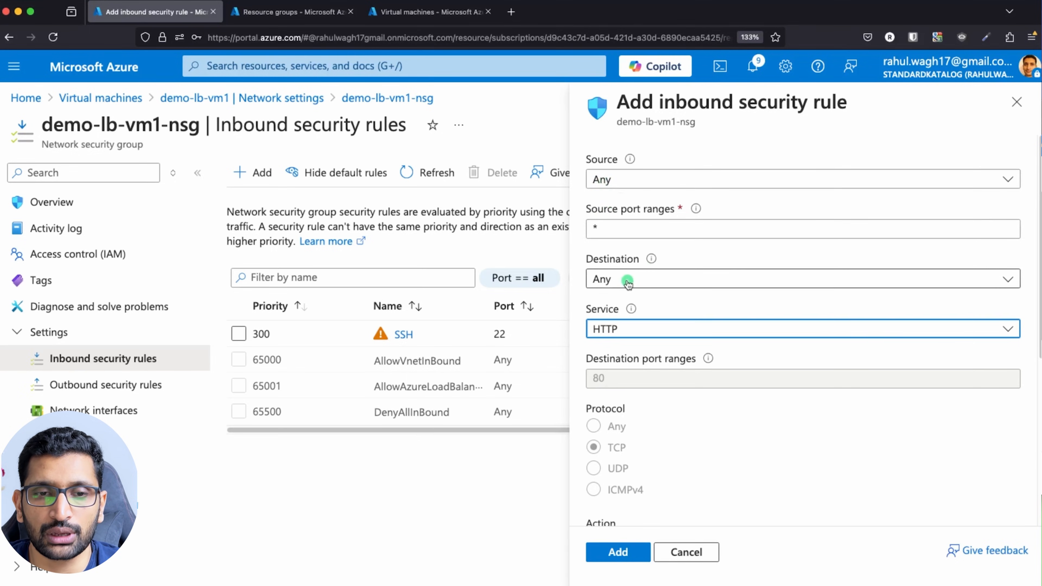
pyautogui.scroll(-5, 674, 332)
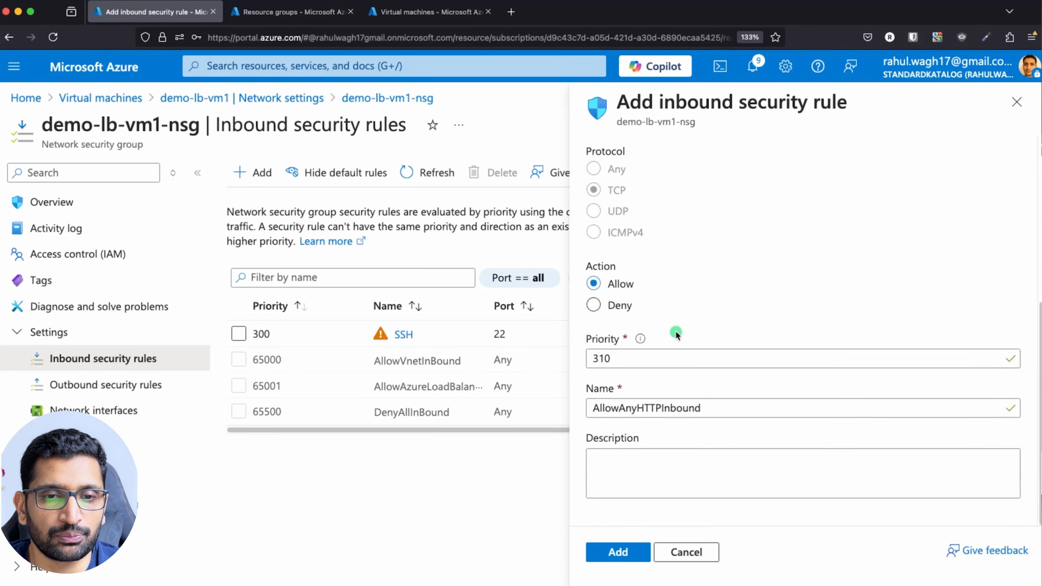
pyautogui.click(636, 554)
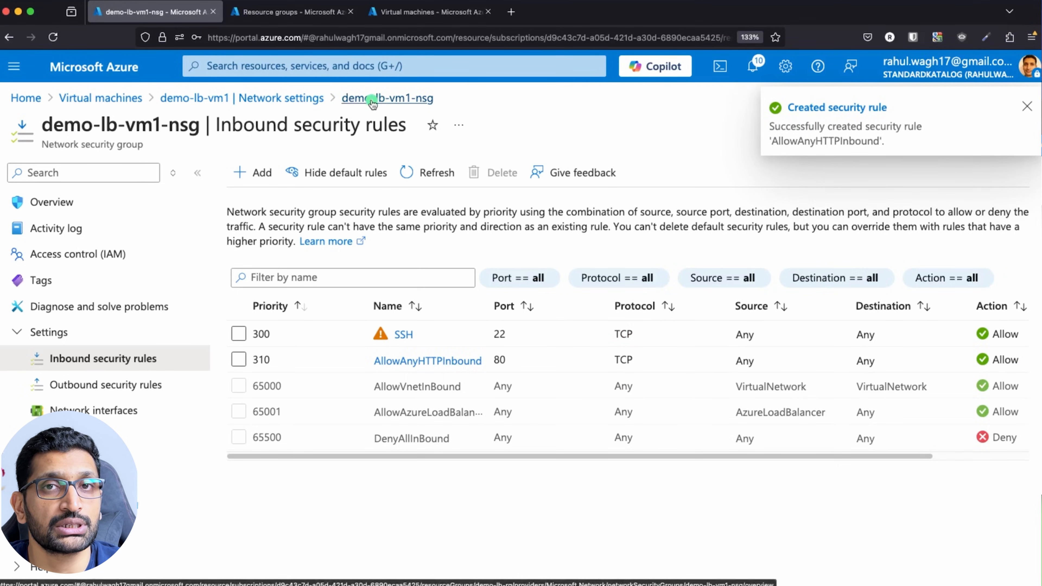
# Open demo-lb-vm2's network settings and its security group demo-lb-vm2-nsg.
pyautogui.click(100, 98)
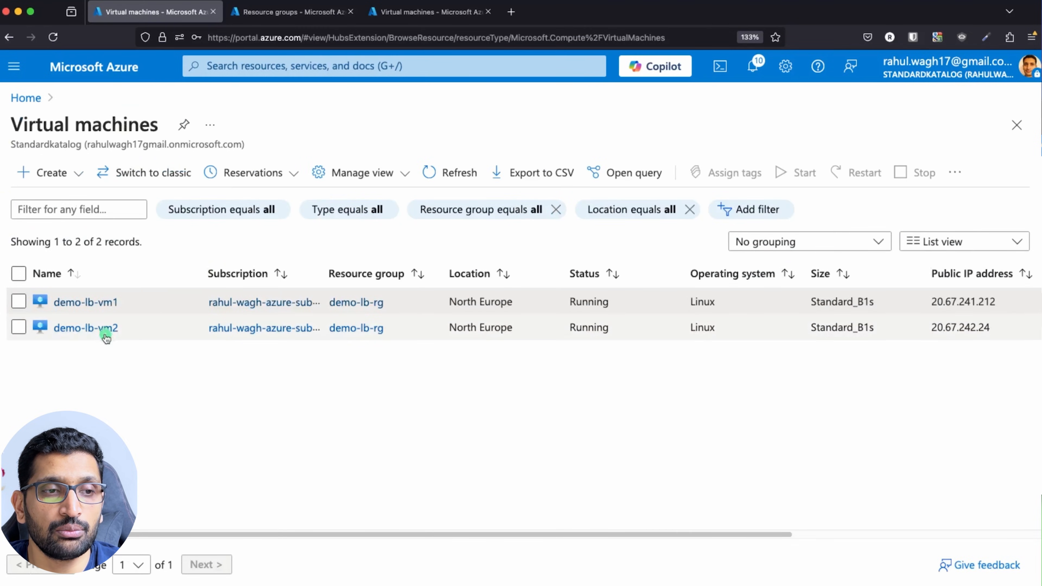
pyautogui.click(101, 328)
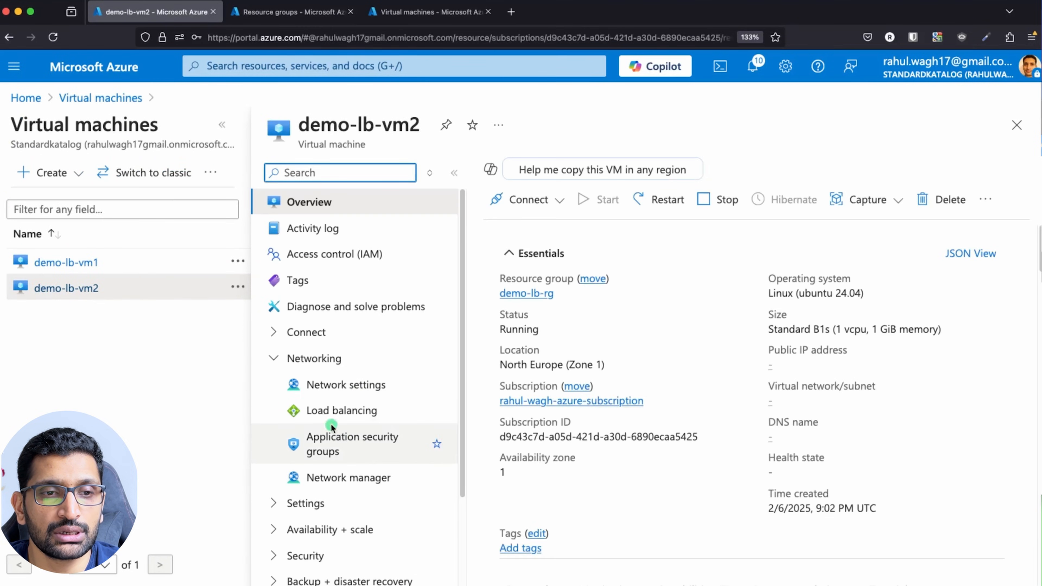
pyautogui.click(274, 358)
pyautogui.click(274, 358)
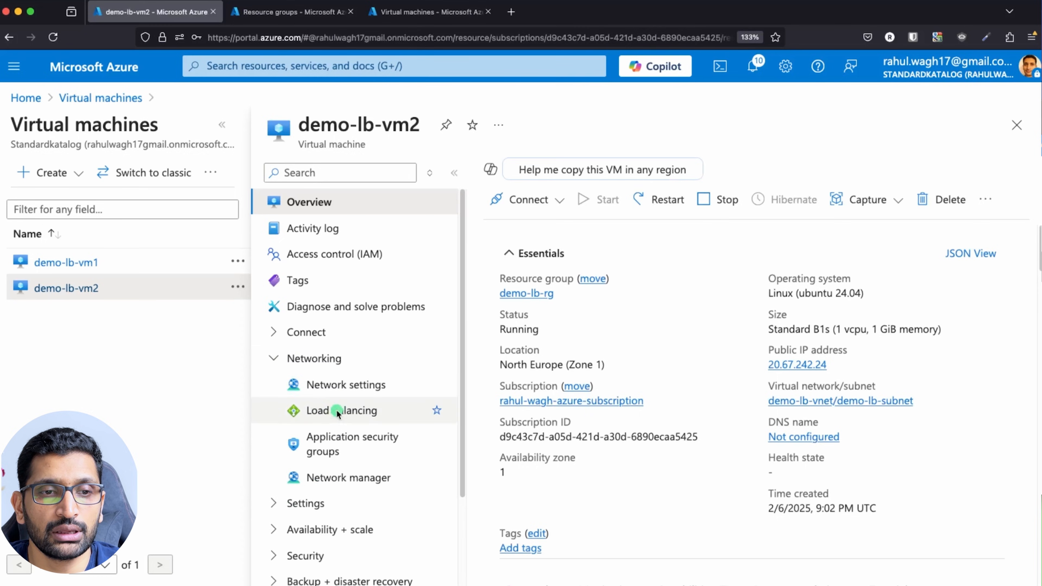
pyautogui.click(344, 387)
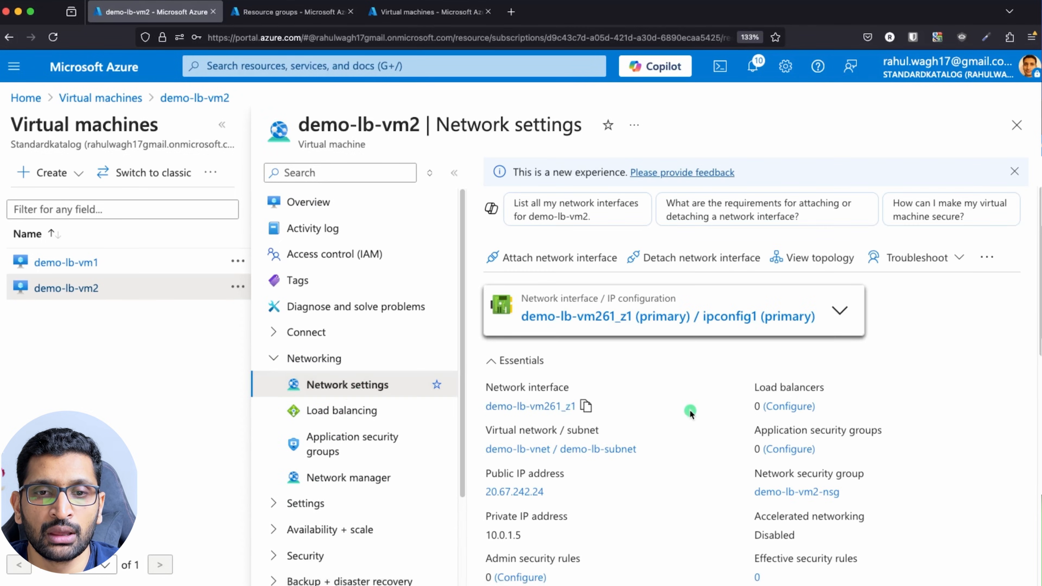
pyautogui.scroll(-10, 690, 413)
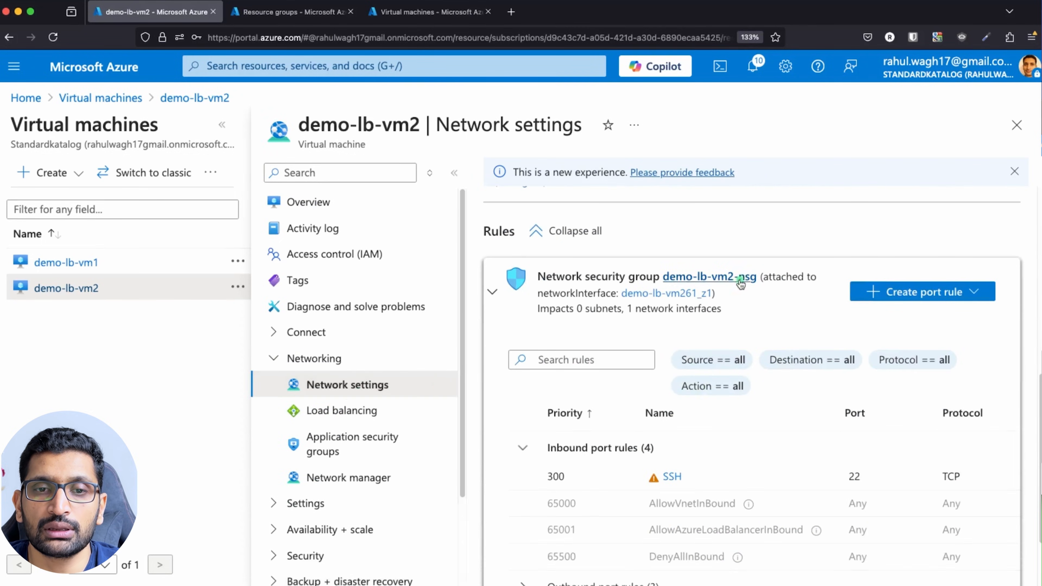
pyautogui.click(741, 283)
pyautogui.scroll(-2, 565, 345)
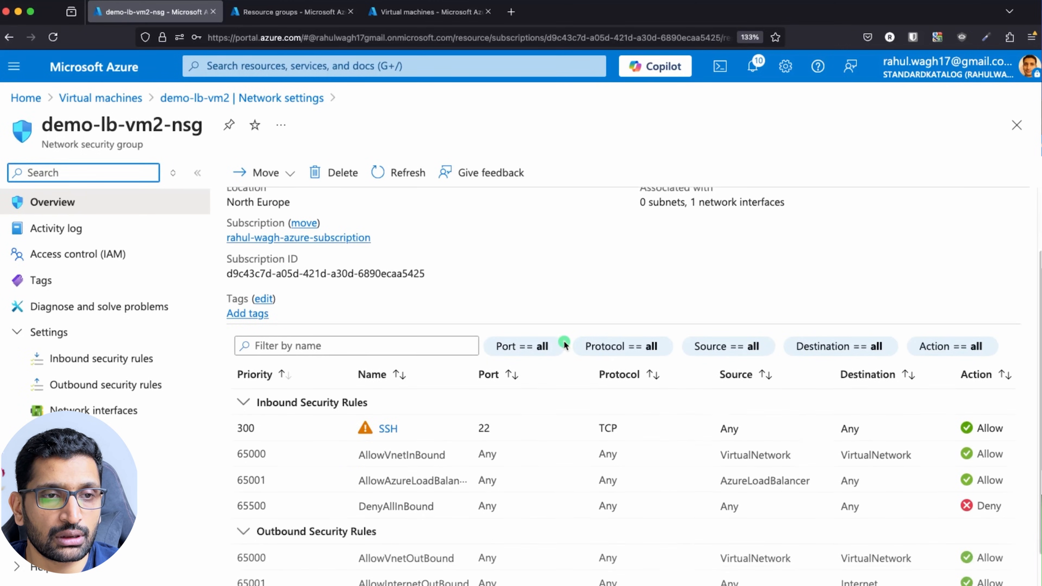
# Add inbound rule AllowAnyHTTPInbound with service HTTP on port 80, priority 310.
pyautogui.click(66, 358)
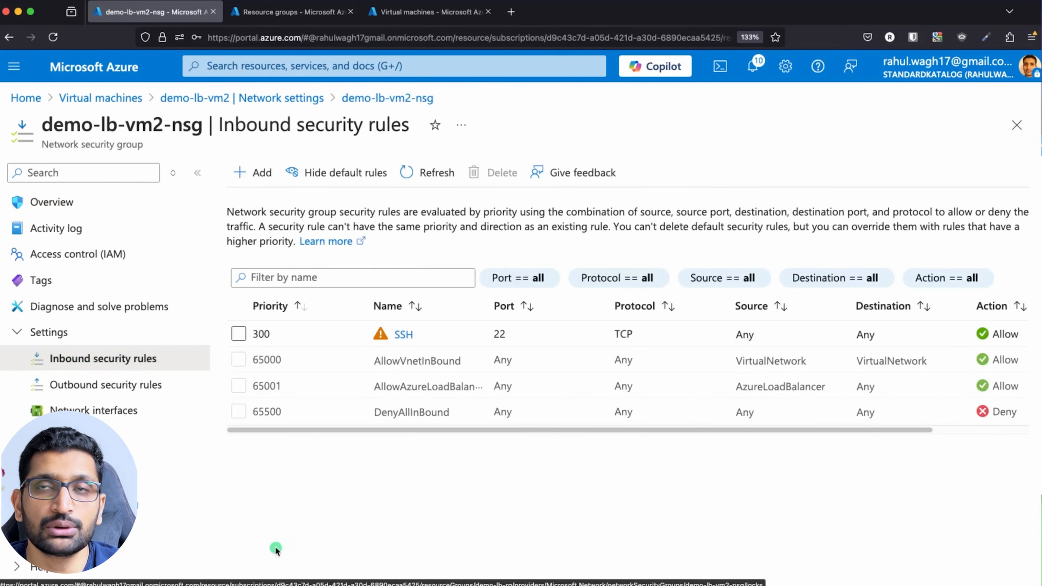
pyautogui.click(253, 172)
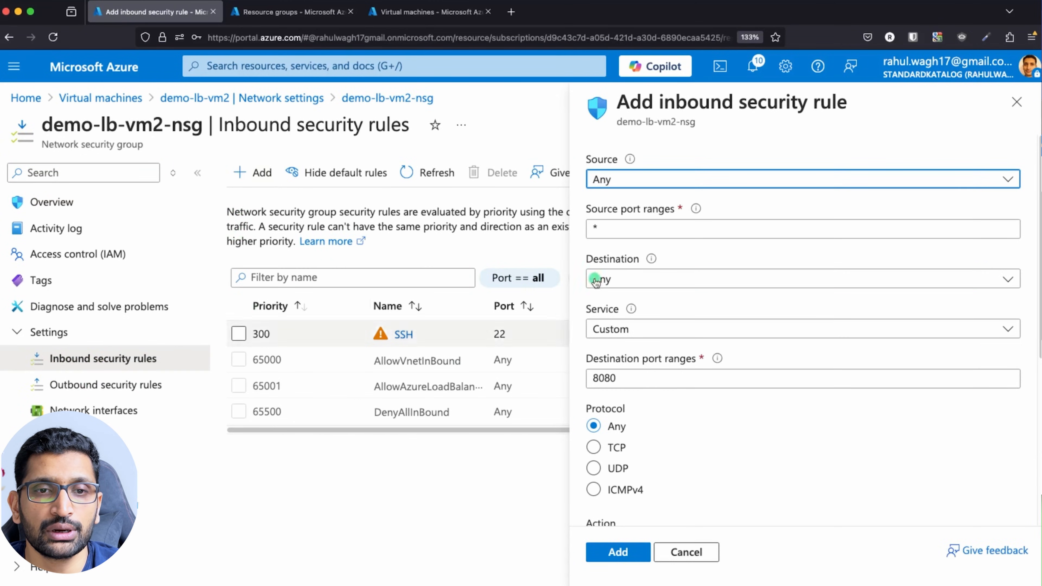
pyautogui.click(683, 331)
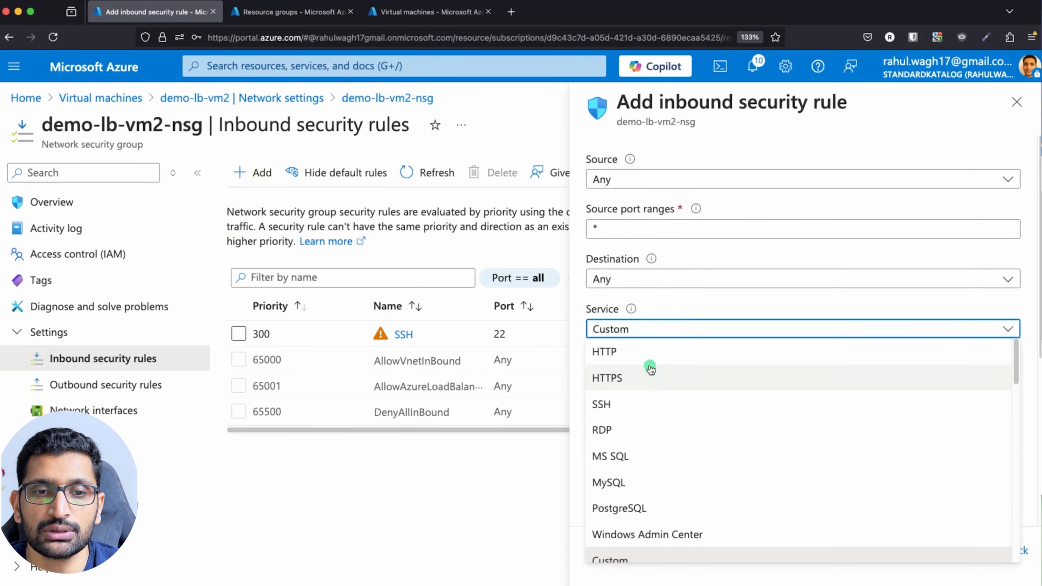
pyautogui.click(607, 351)
pyautogui.scroll(-5, 646, 409)
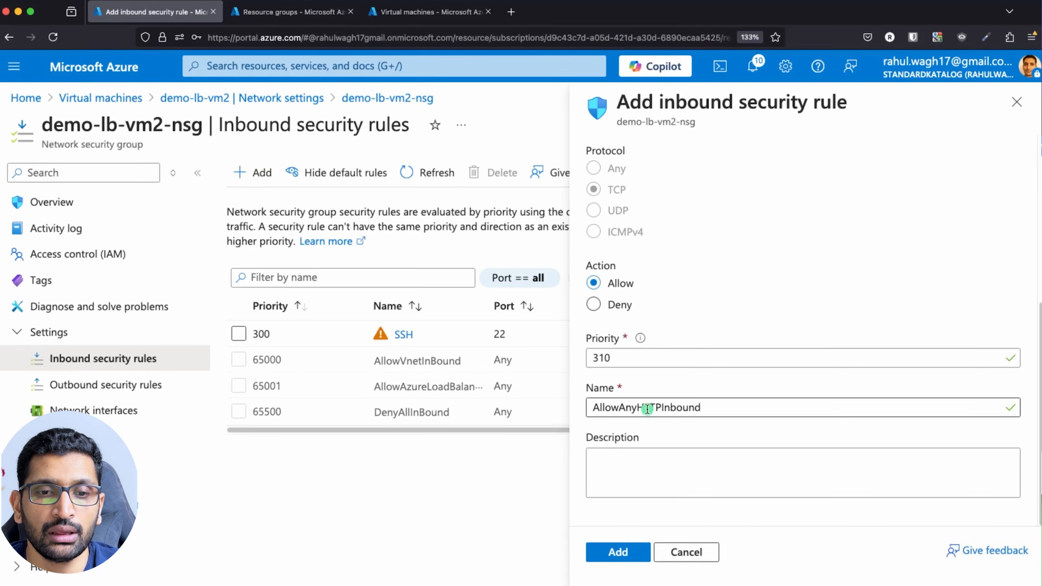
pyautogui.click(618, 552)
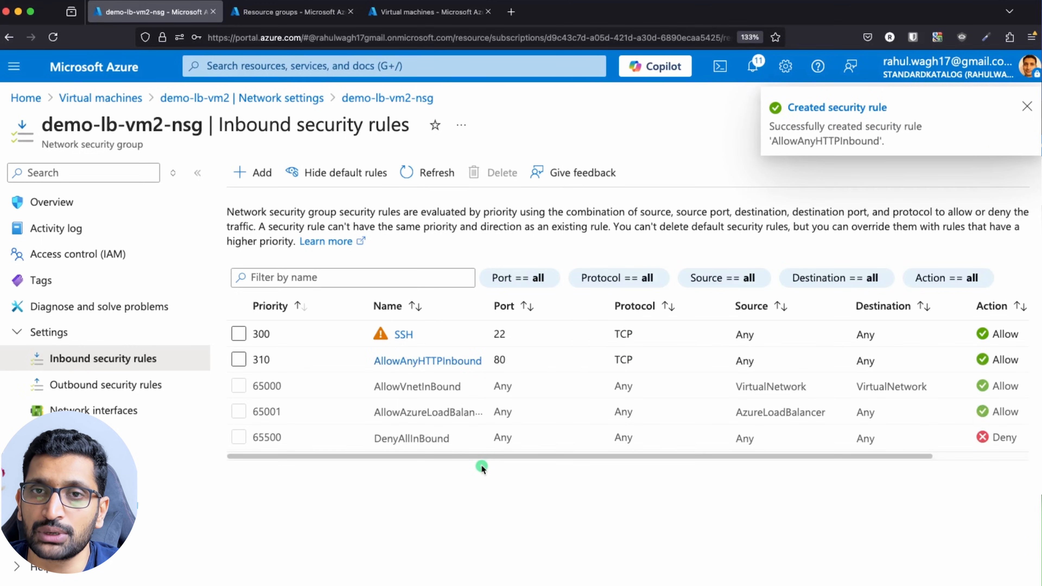
# Open the network settings of the demo-lb-vm1 virtual machine.
pyautogui.click(101, 103)
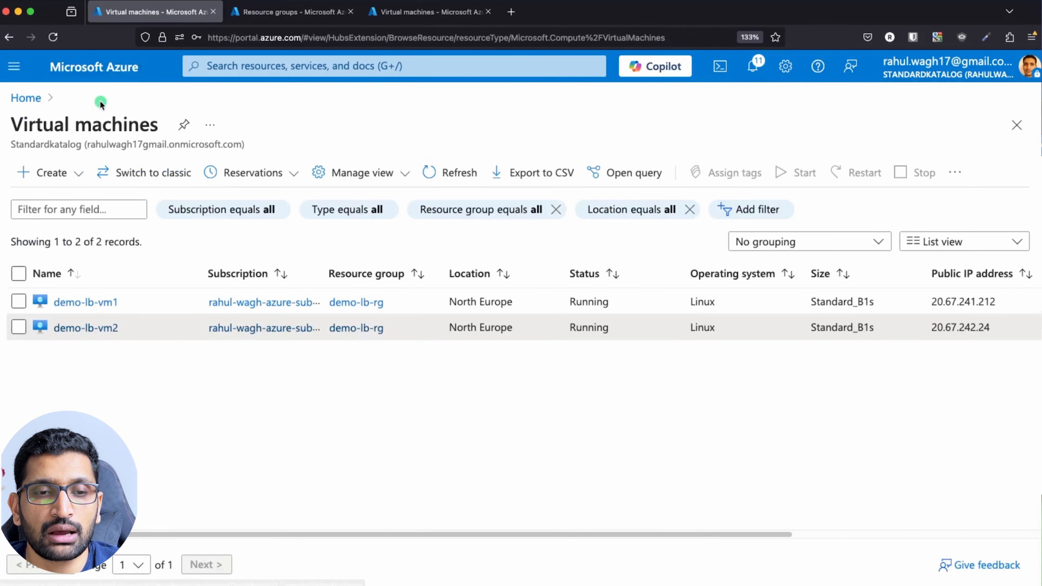
pyautogui.click(105, 304)
pyautogui.scroll(-5, 616, 463)
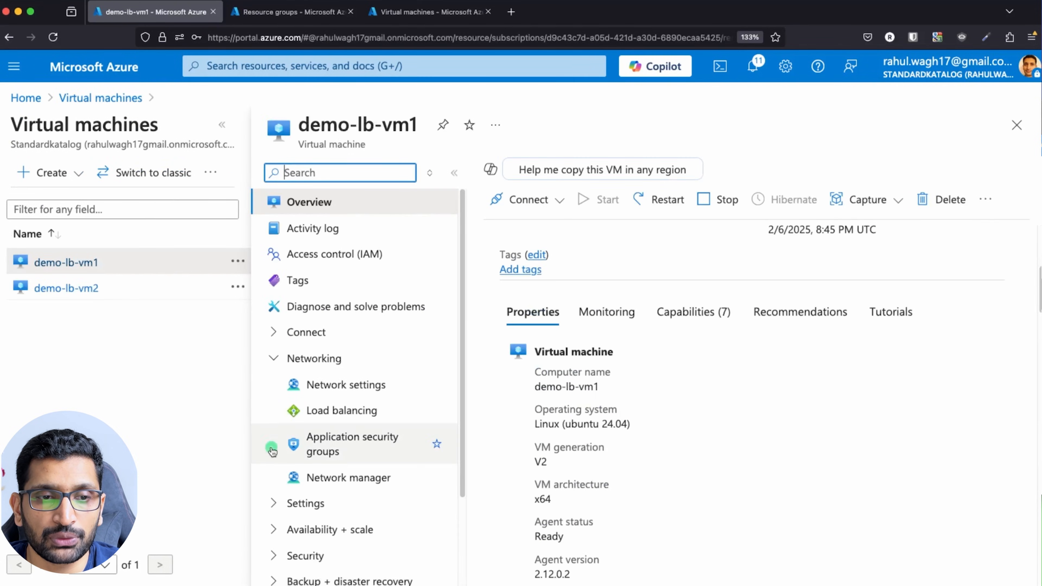
pyautogui.click(334, 387)
# Refresh the rules to confirm AllowAnyHTTPInbound on port 80 is now listed.
pyautogui.scroll(-5, 658, 418)
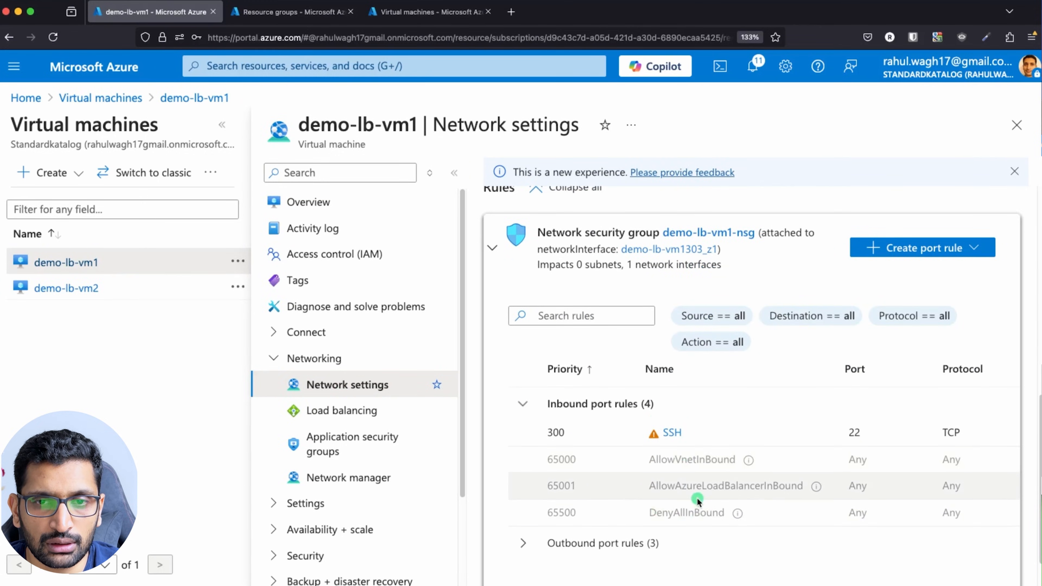
pyautogui.scroll(2, 698, 500)
pyautogui.scroll(-4, 698, 500)
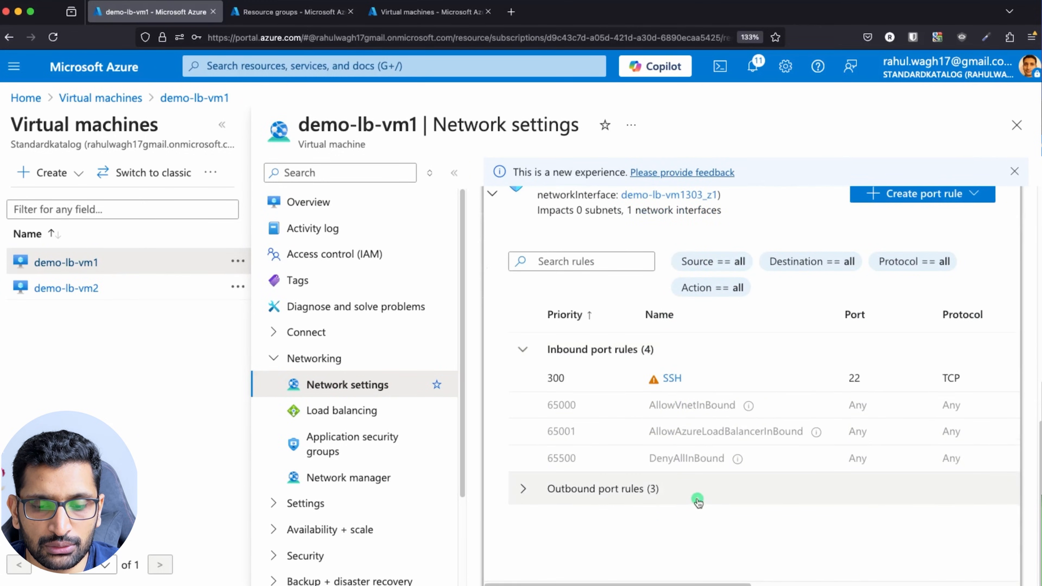
pyautogui.press('super+r')
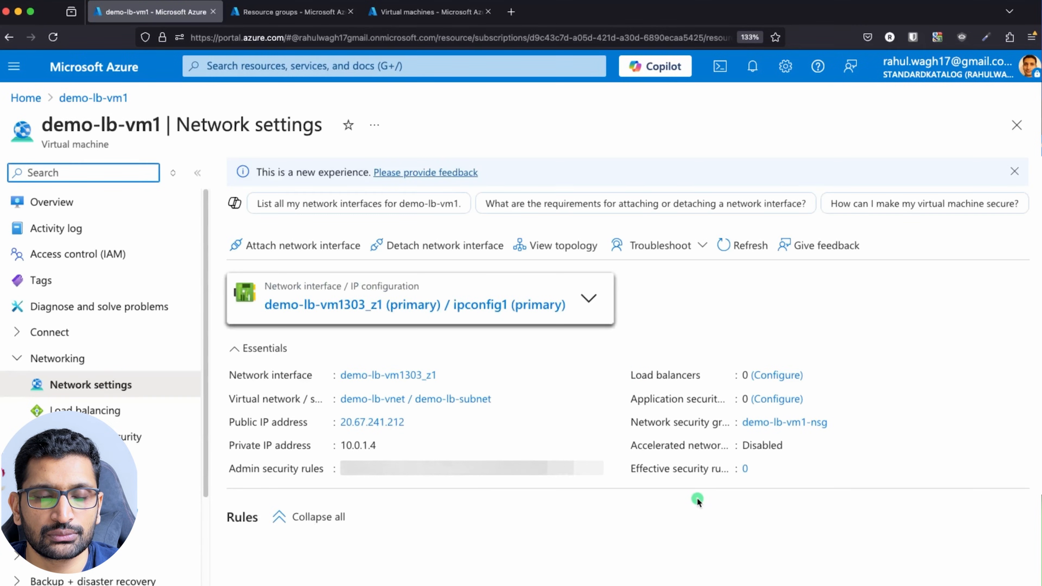
pyautogui.scroll(-10, 697, 500)
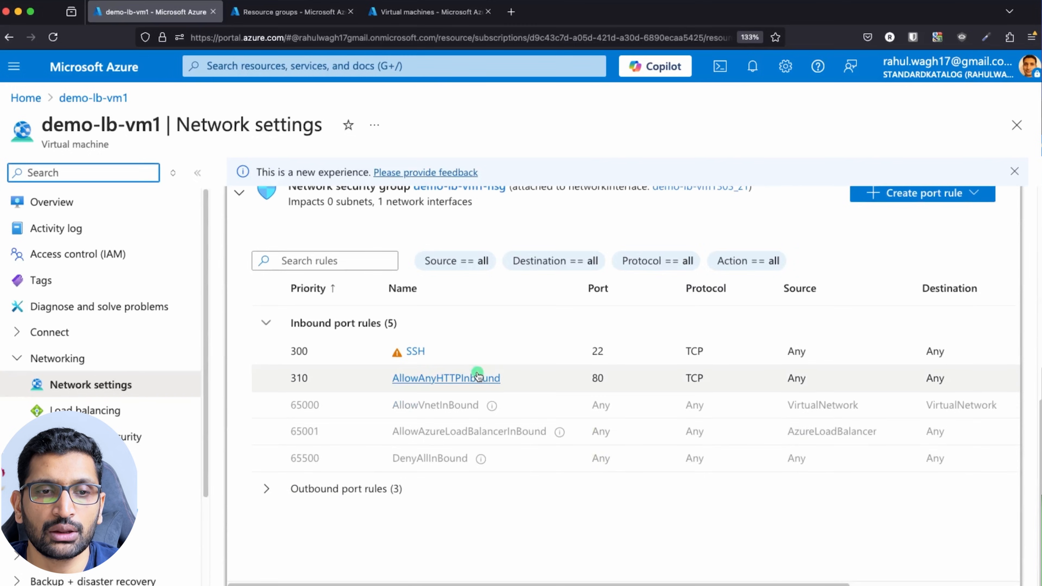
pyautogui.doubleClick(592, 381)
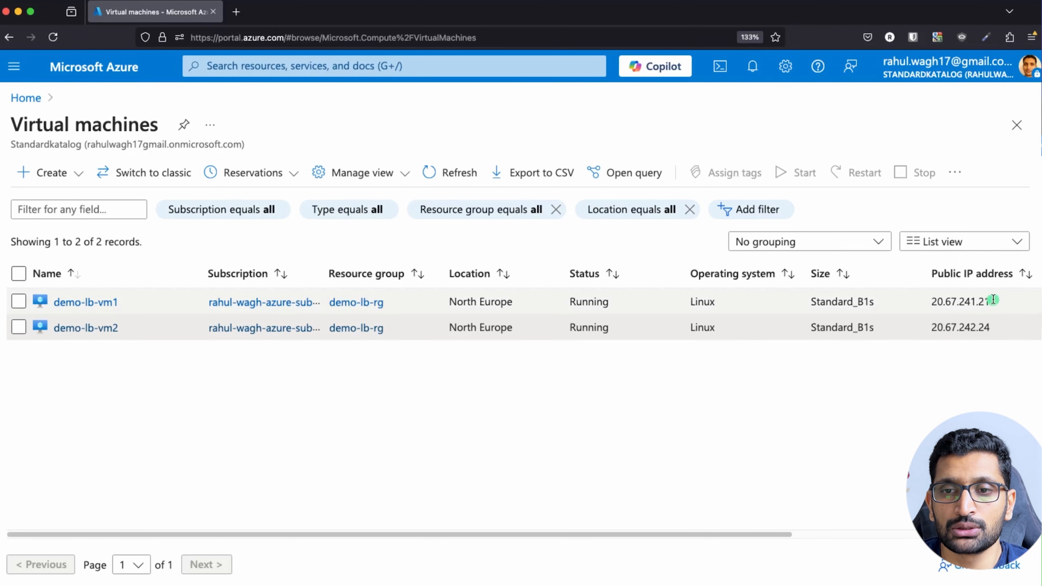
# Load vm1's public IP 20.67.241.212:80 in a new Firefox tab.
pyautogui.moveTo(992, 301); pyautogui.dragTo(929, 301)
pyautogui.press('super+c')
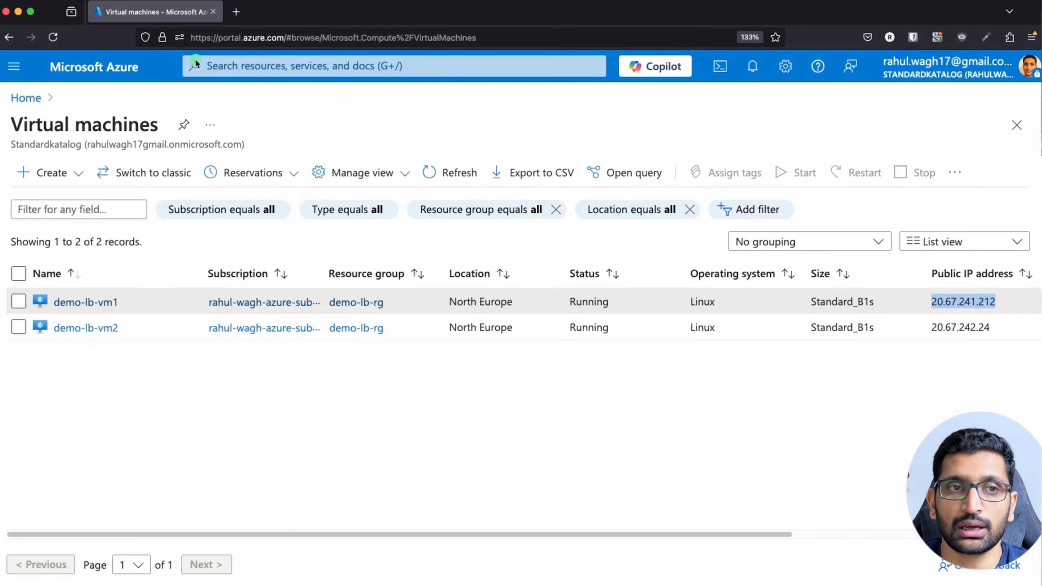
pyautogui.click(235, 12)
pyautogui.press('super+v')
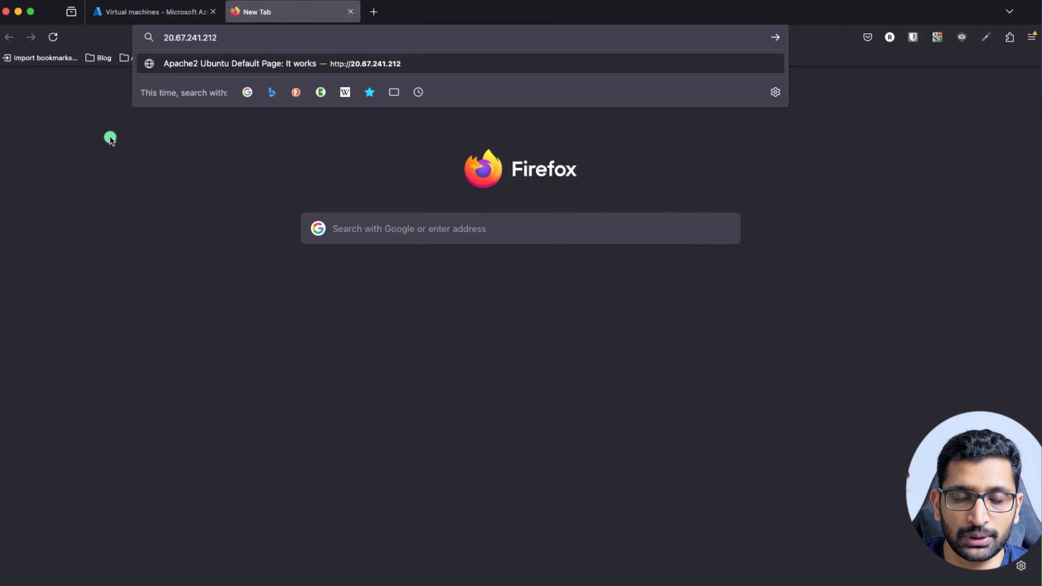
pyautogui.write(':80')
pyautogui.press('Return')
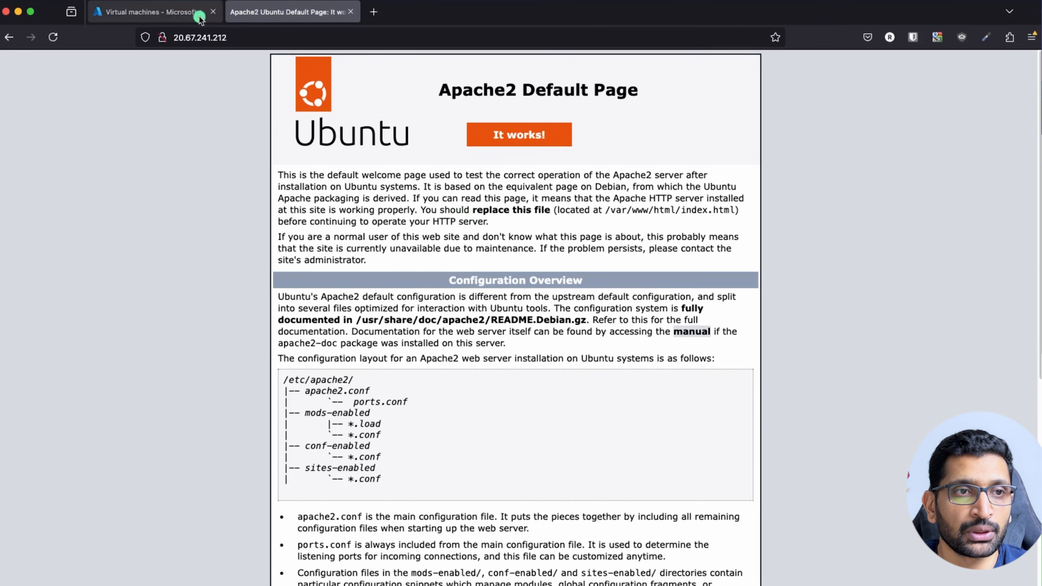
# Copy vm2's public IP 20.67.242.24 and load it in another new tab.
pyautogui.click(143, 13)
pyautogui.moveTo(993, 328); pyautogui.dragTo(928, 328)
pyautogui.press('super+c')
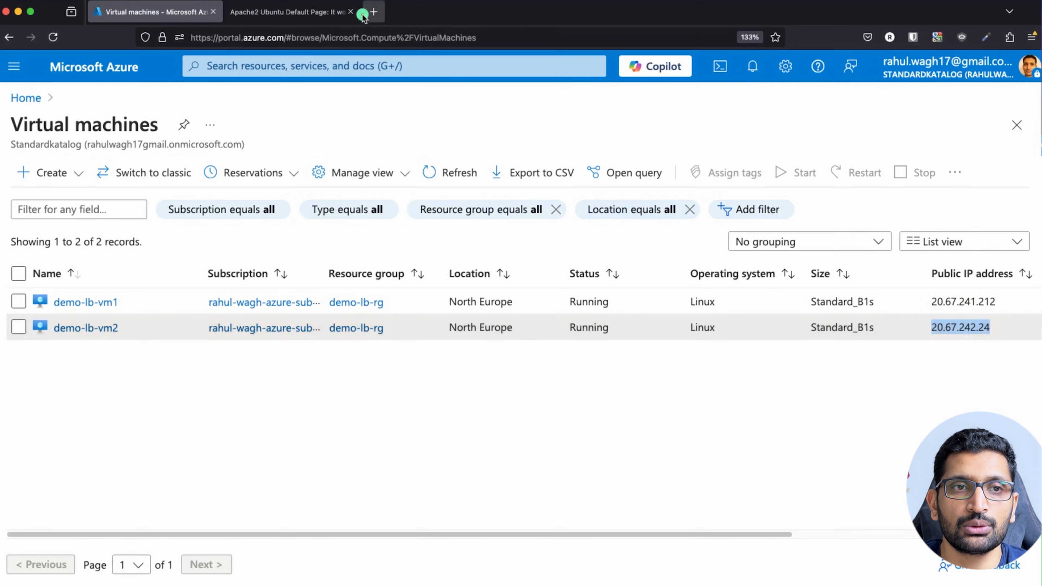
pyautogui.click(371, 12)
pyautogui.press('super+v')
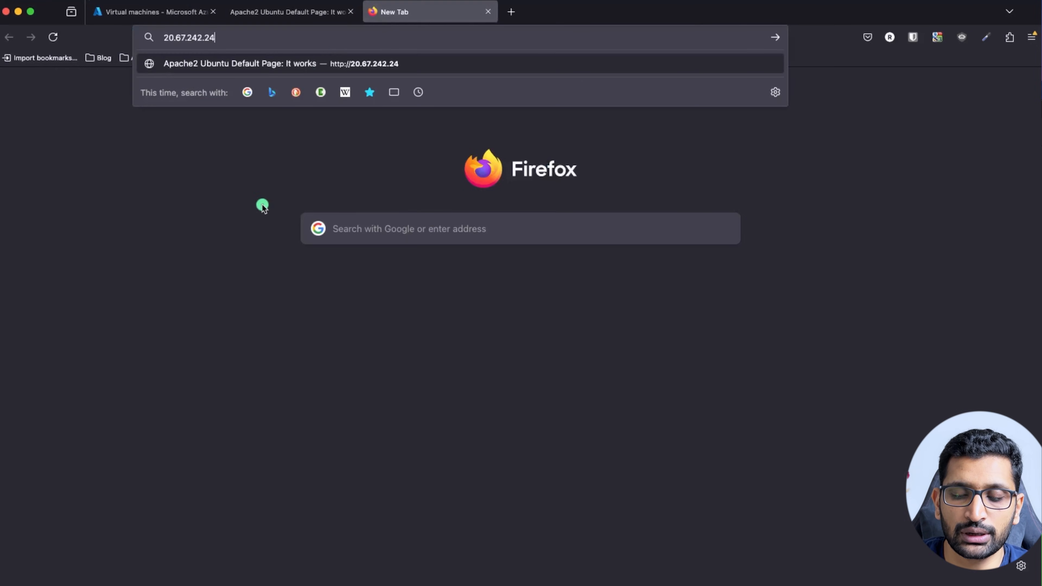
pyautogui.press('Escape')
pyautogui.press('Return')
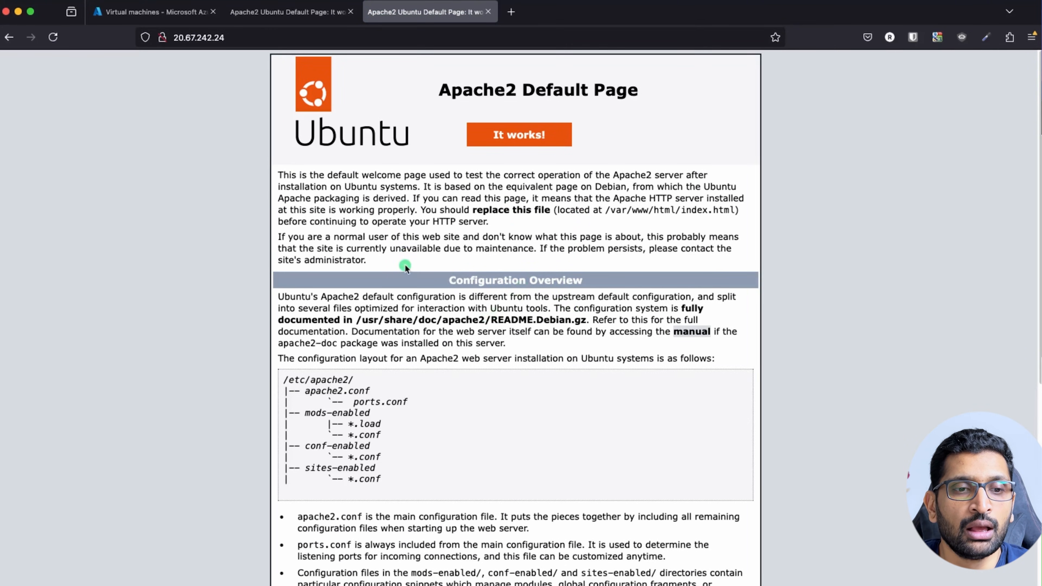
pyautogui.scroll(-4, 405, 266)
pyautogui.scroll(-4, 405, 267)
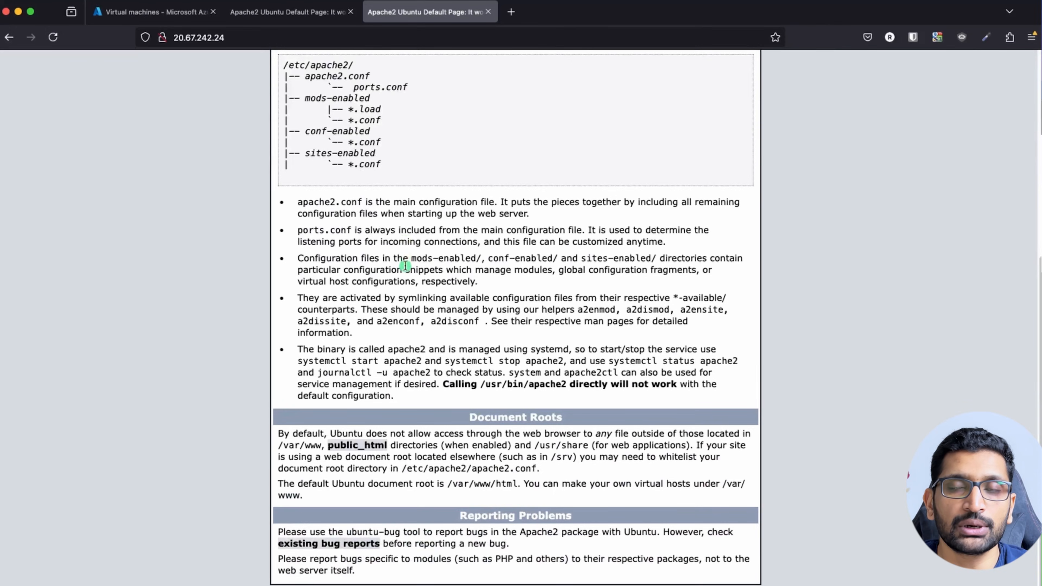
pyautogui.scroll(5, 405, 266)
# Return to vm1's Apache page, then switch to the terminal with both SSH sessions.
pyautogui.click(298, 12)
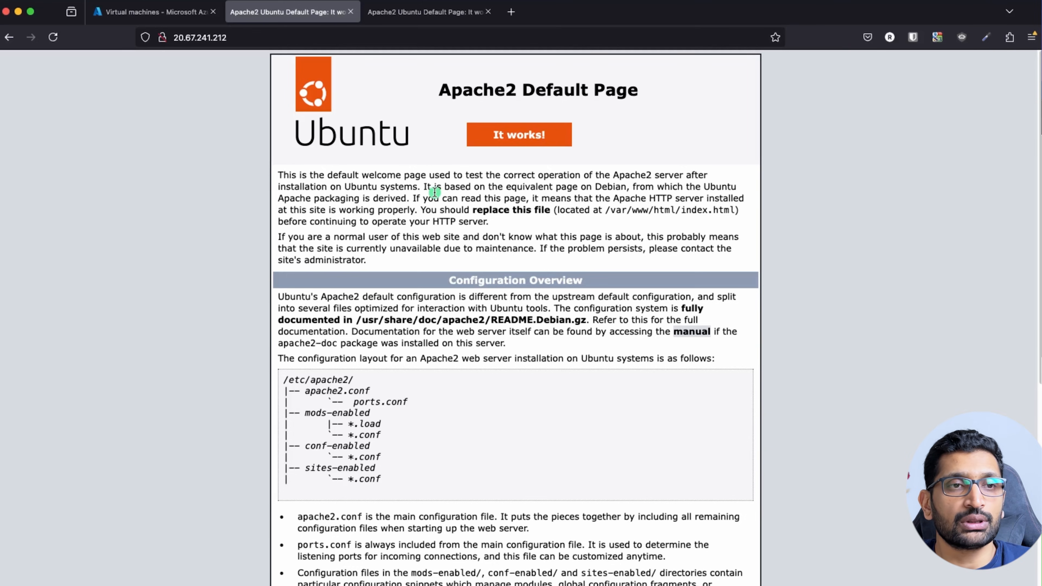
pyautogui.press('super+Tab')
pyautogui.press('super+Tab')
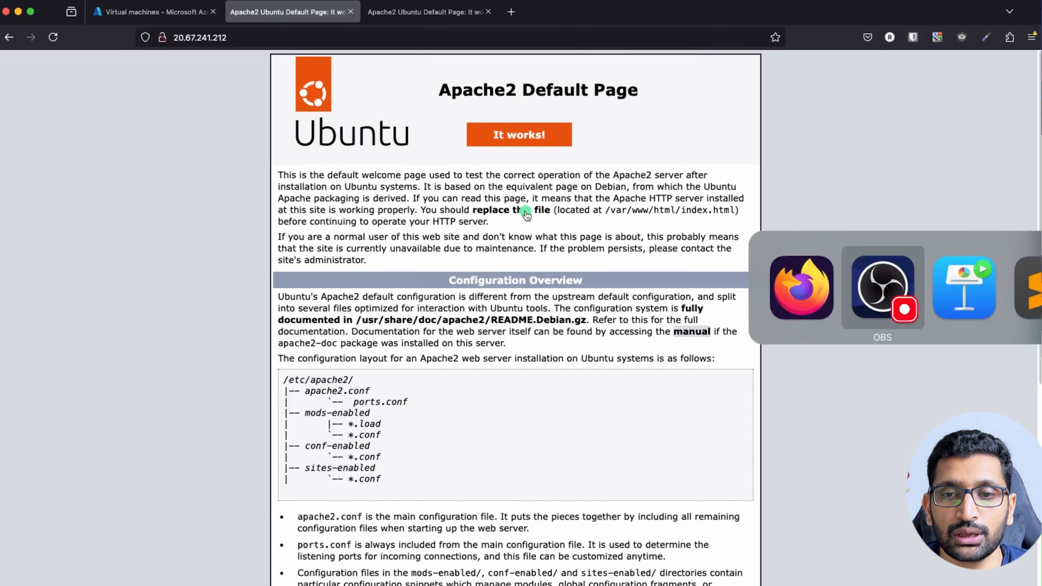
pyautogui.press('super+Tab')
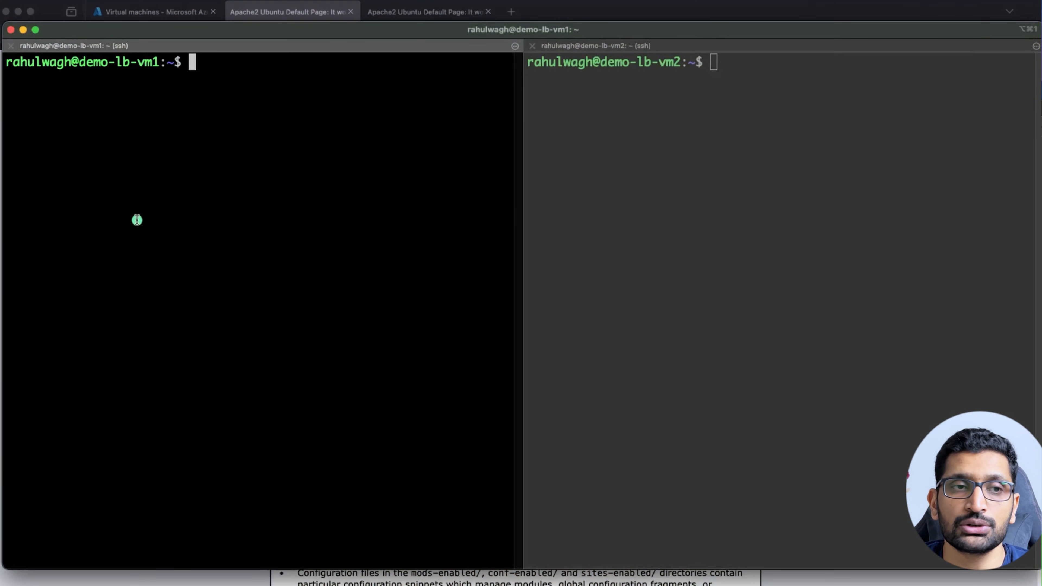
# Paste the Server Details echo command on vm1, then cancel it and clear the pane.
pyautogui.press('super+v')
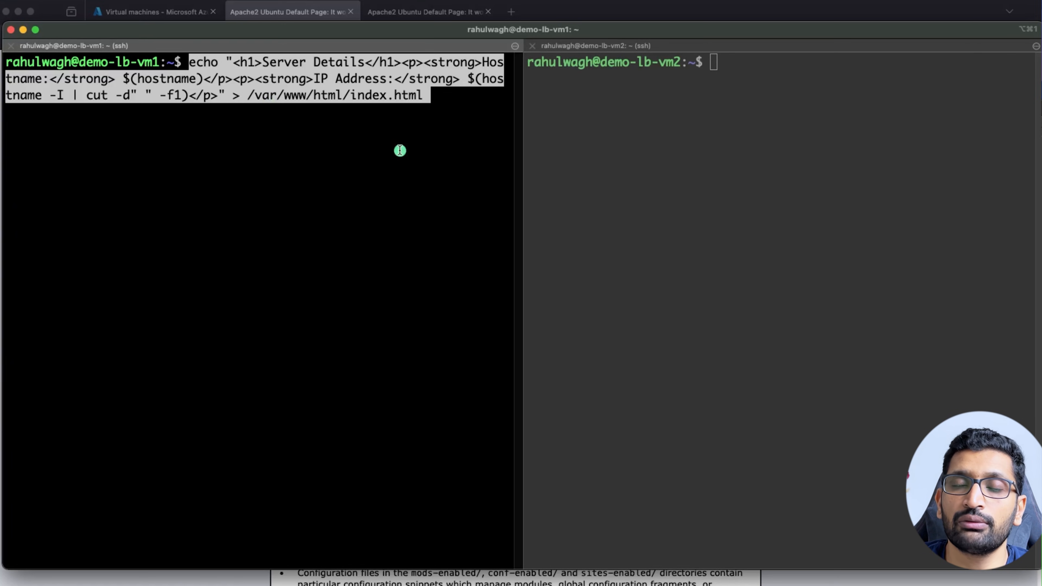
pyautogui.moveTo(427, 98); pyautogui.dragTo(247, 102)
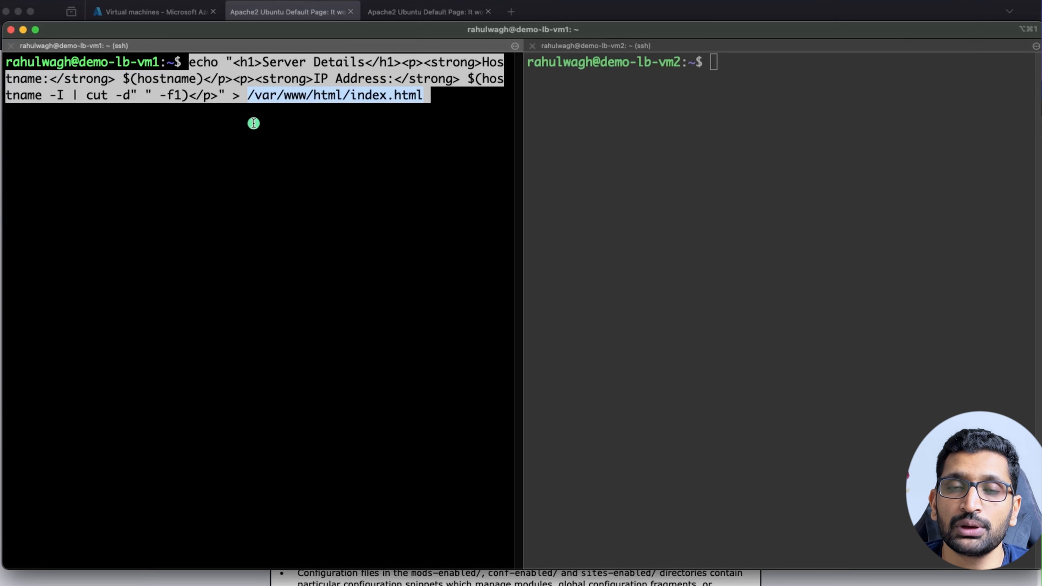
pyautogui.click(234, 99)
pyautogui.moveTo(189, 60); pyautogui.dragTo(224, 99)
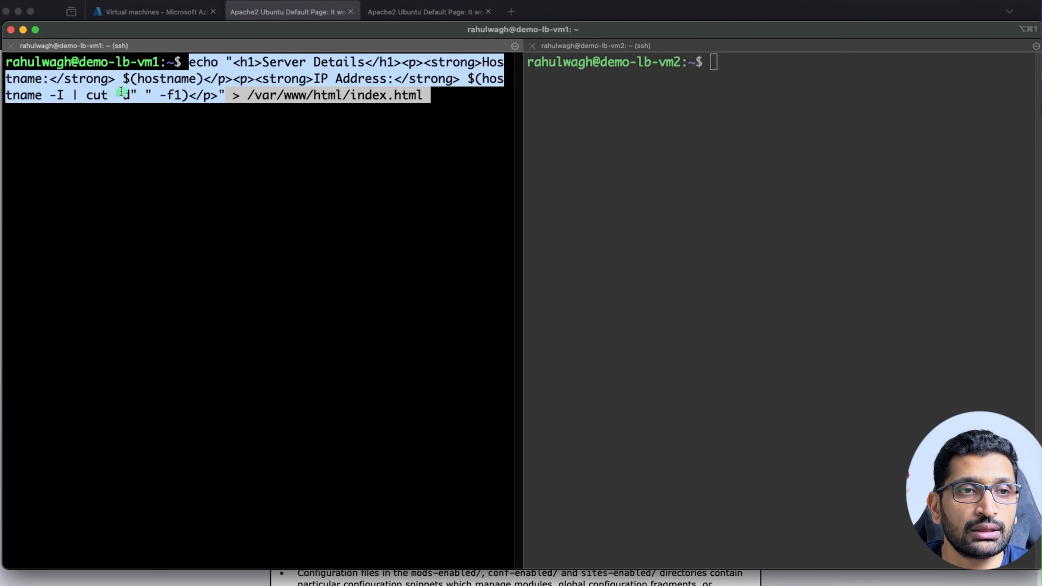
pyautogui.moveTo(334, 77); pyautogui.dragTo(406, 74)
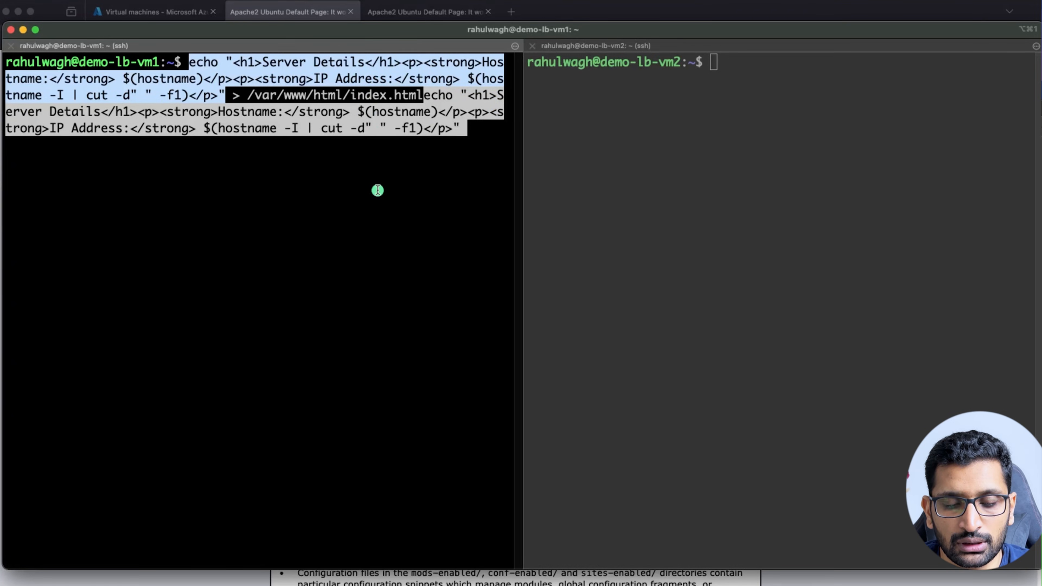
pyautogui.hotkey('ctrl', 'c')
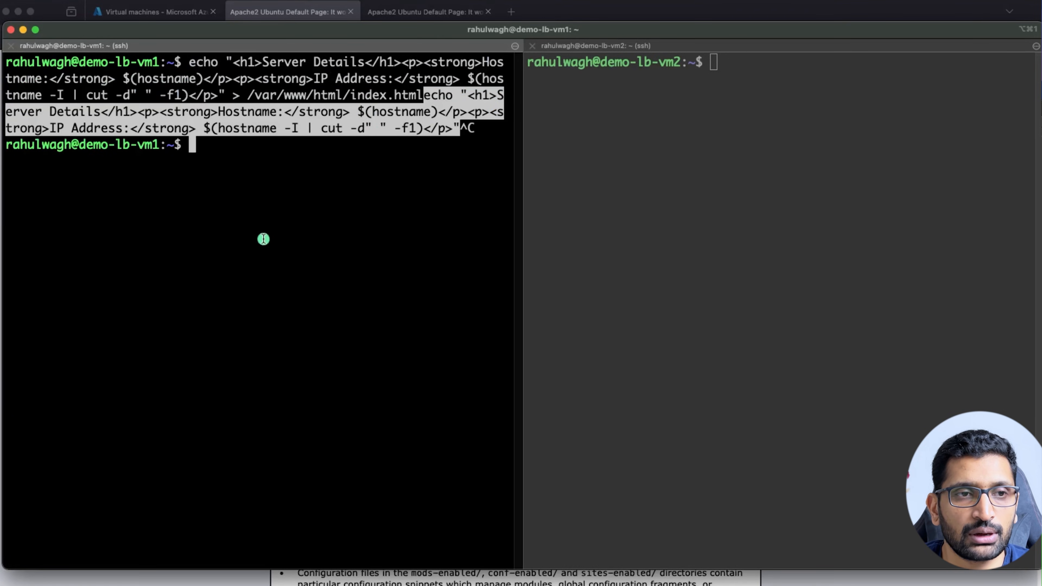
pyautogui.write('clear')
pyautogui.press('Return')
# Run the echo without the redirect, previewing HTML with hostname demo-lb-vm1 and IP 10.0.1.4.
pyautogui.press('super+v')
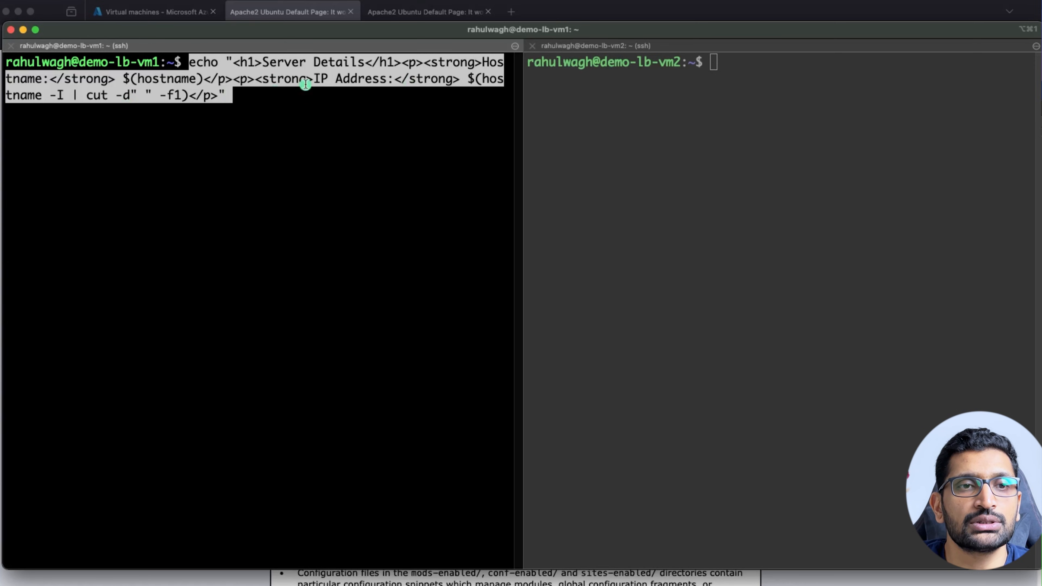
pyautogui.moveTo(467, 78); pyautogui.dragTo(50, 97)
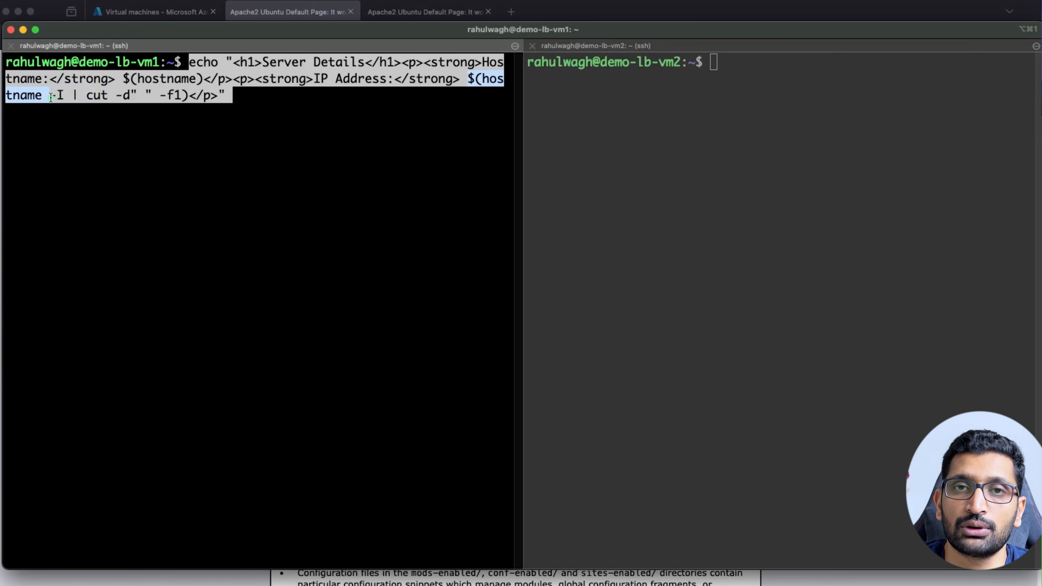
pyautogui.click(170, 129)
pyautogui.press('Right')
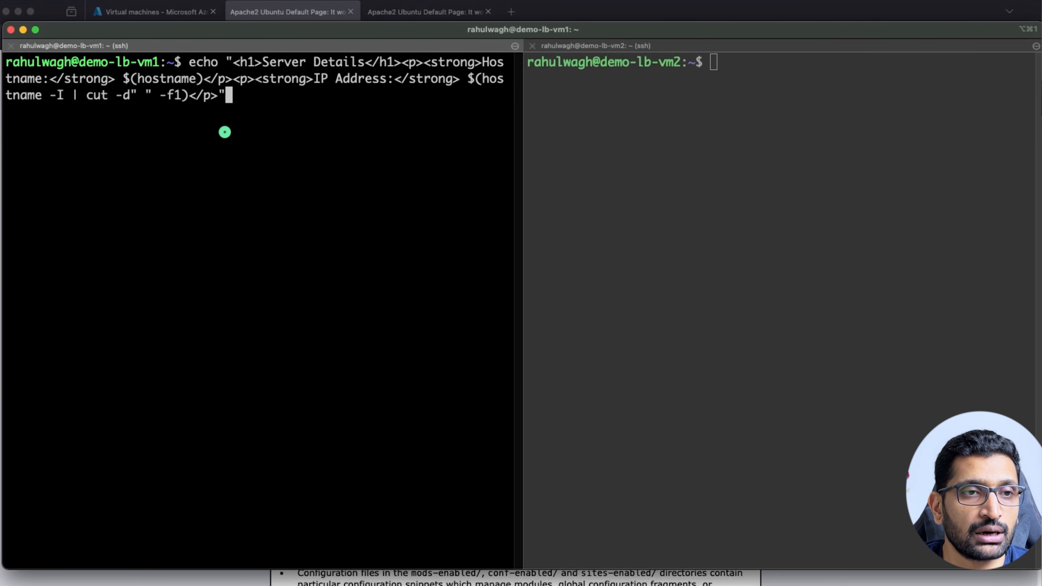
pyautogui.press('Return')
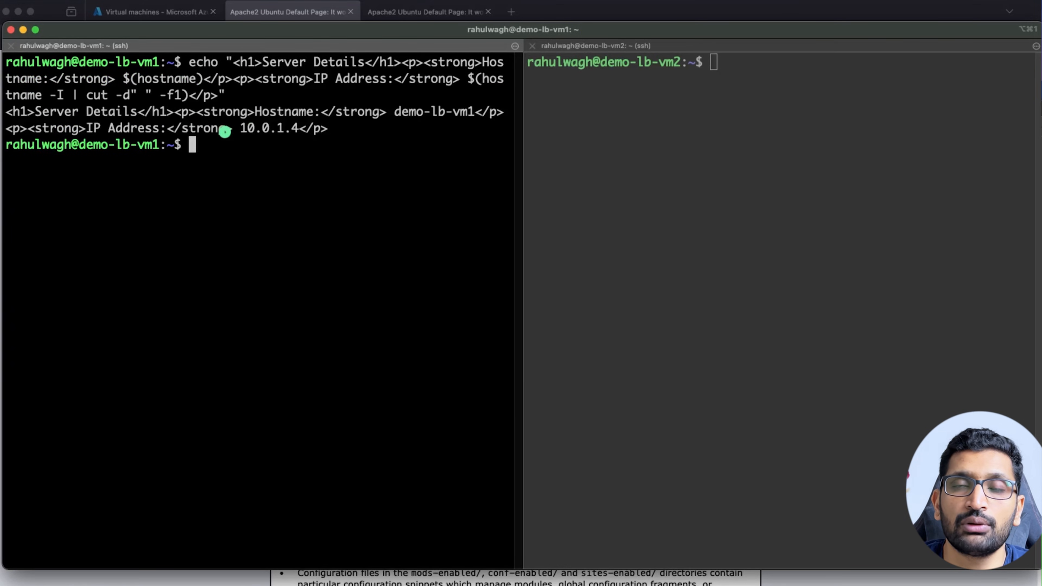
pyautogui.moveTo(351, 131); pyautogui.dragTo(6, 116)
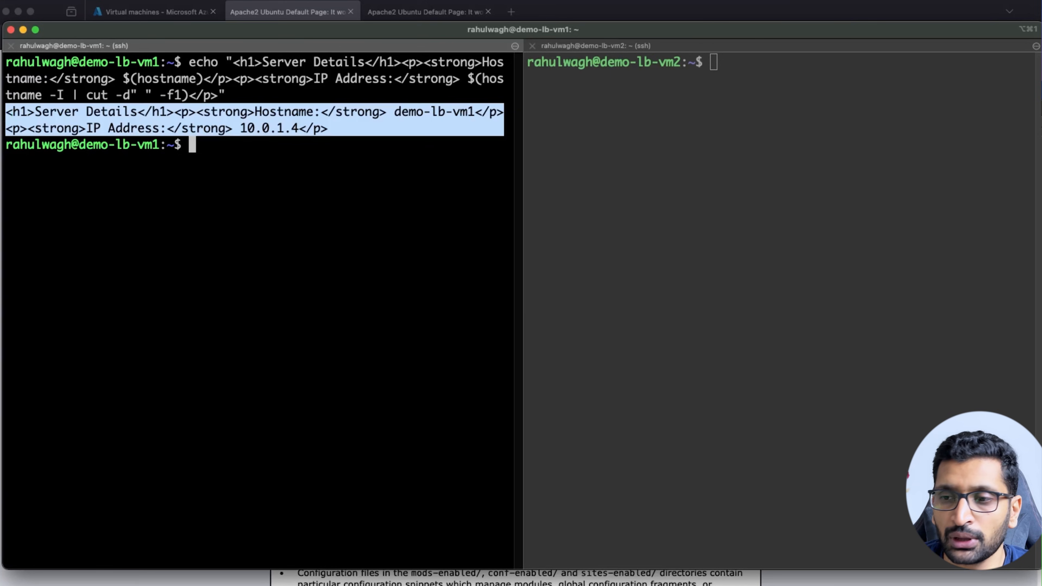
# Clear vm1's pane and paste the full command writing /var/www/html/index.html.
pyautogui.press('super+Tab')
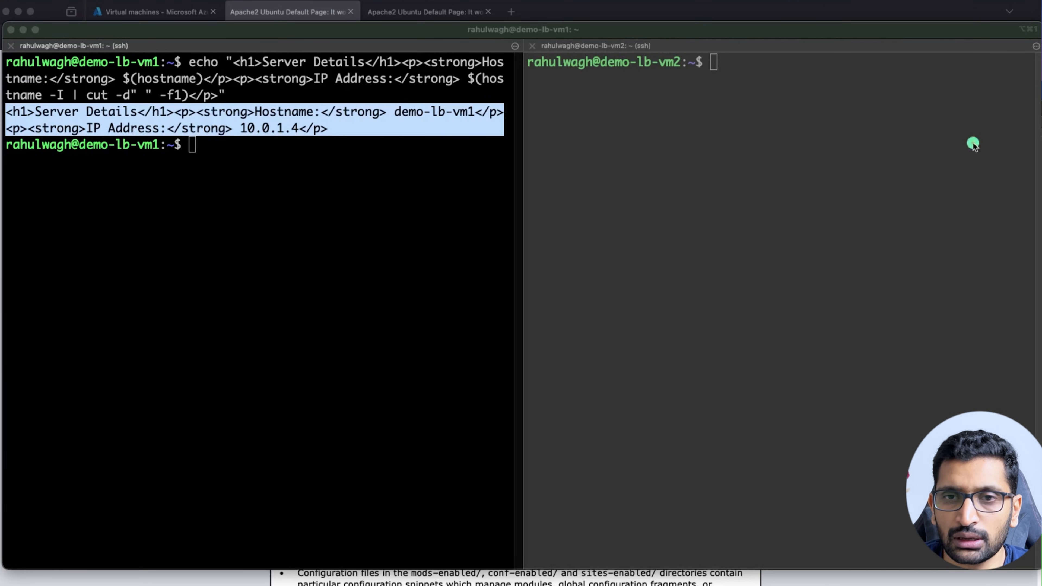
pyautogui.click(298, 291)
pyautogui.write('clear')
pyautogui.press('Return')
pyautogui.press('super+v')
# Run the index.html echo on vm1, retrying with sudo after Permission denied.
pyautogui.press('Return')
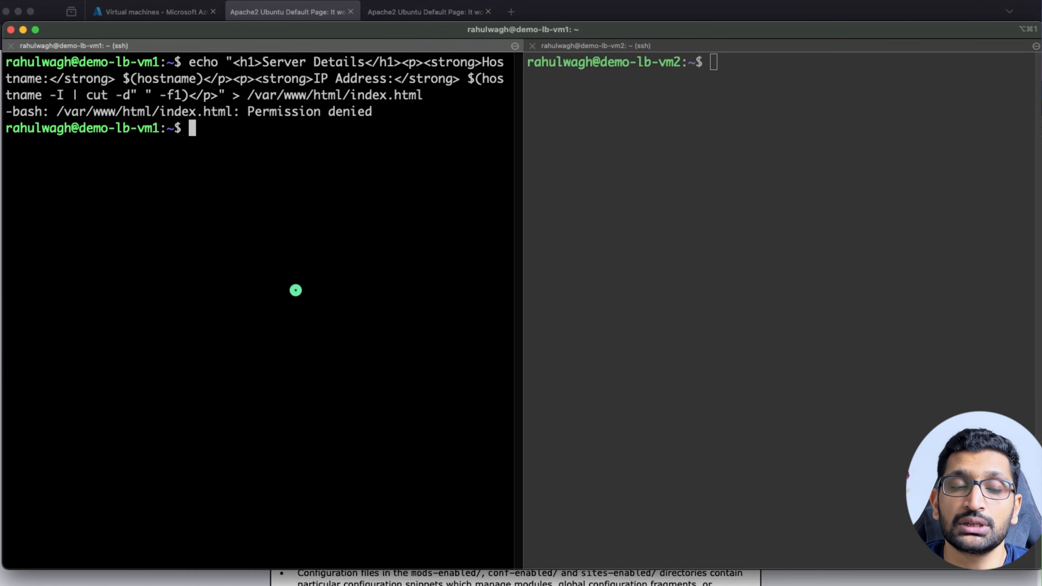
pyautogui.press('Return')
pyautogui.press('Return')
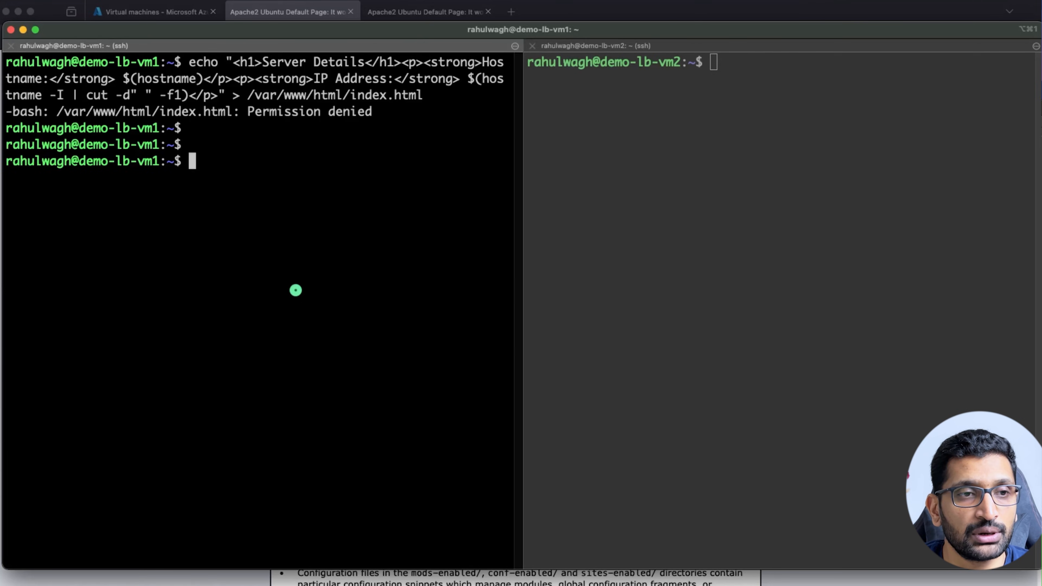
pyautogui.write('sudo')
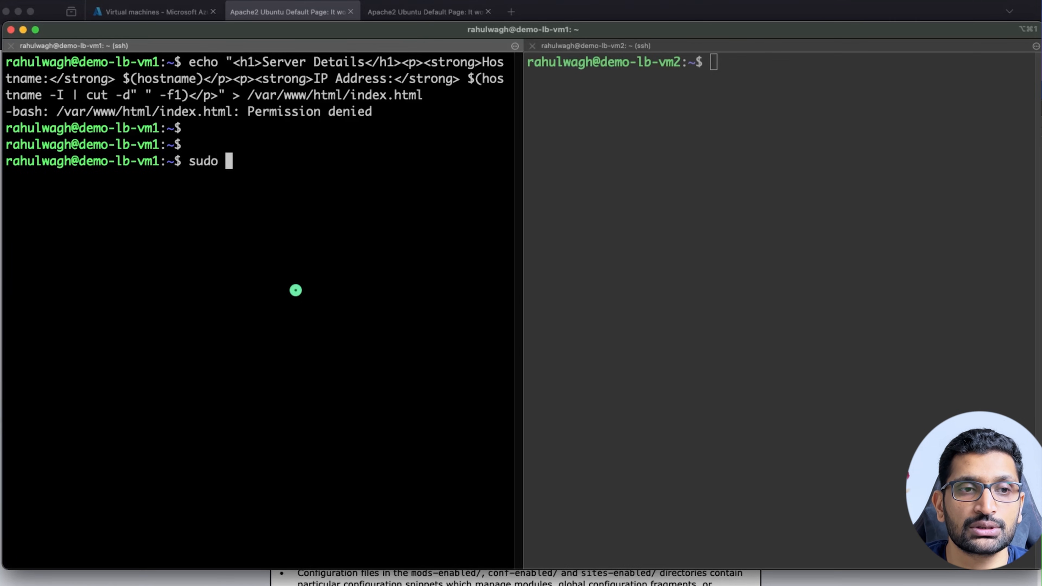
pyautogui.press('super+v')
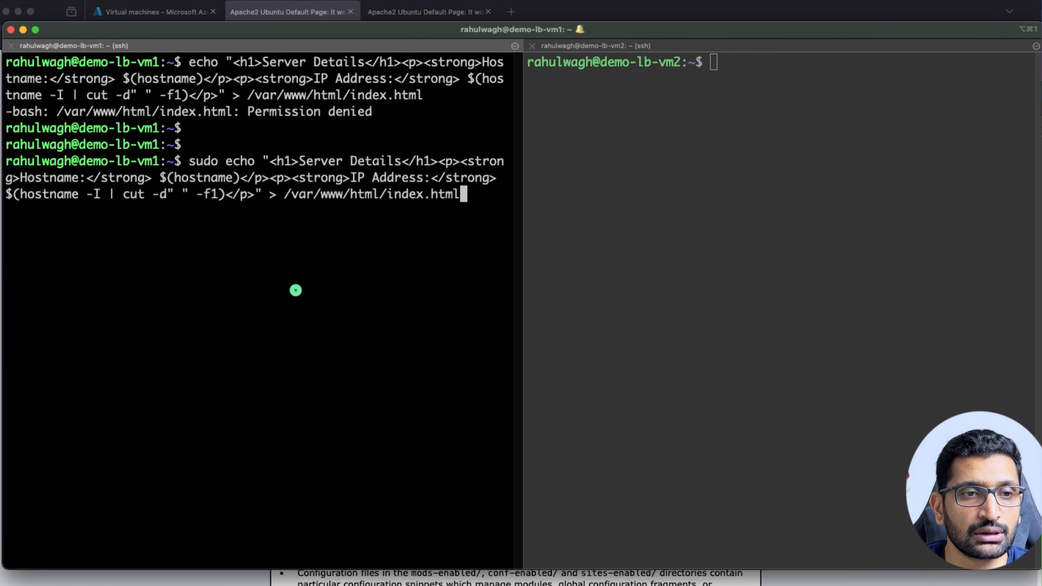
pyautogui.press('Return')
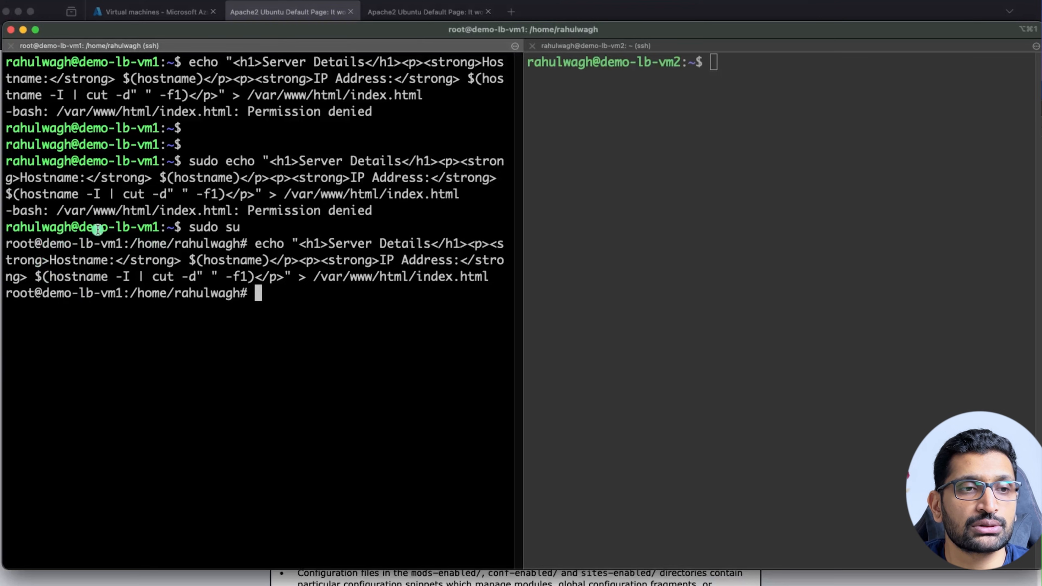
# Review vm1's output: the permission error, then sudo su and the echo succeeding as root.
pyautogui.moveTo(381, 232); pyautogui.dragTo(5, 176)
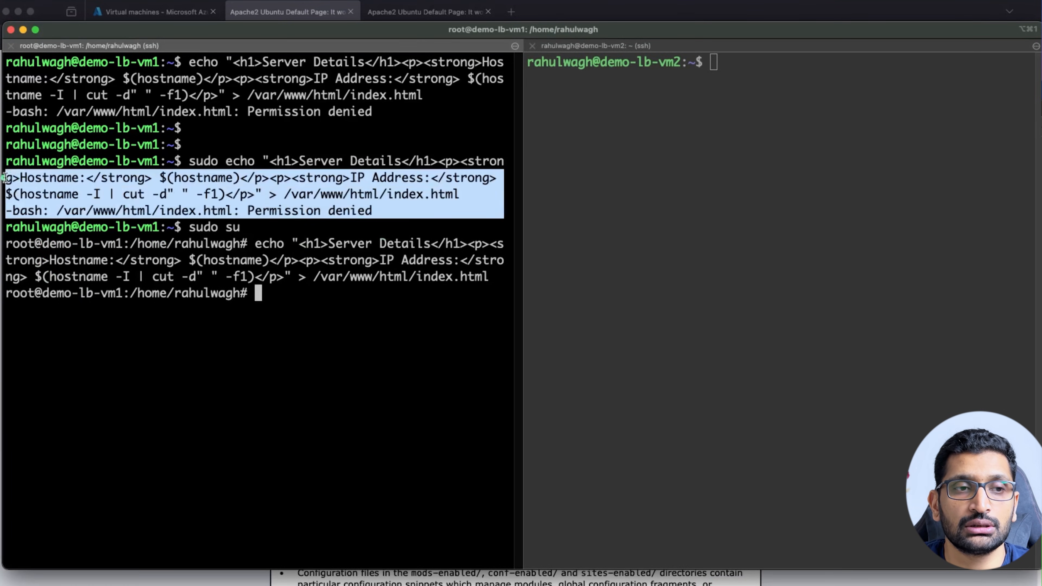
pyautogui.click(124, 267)
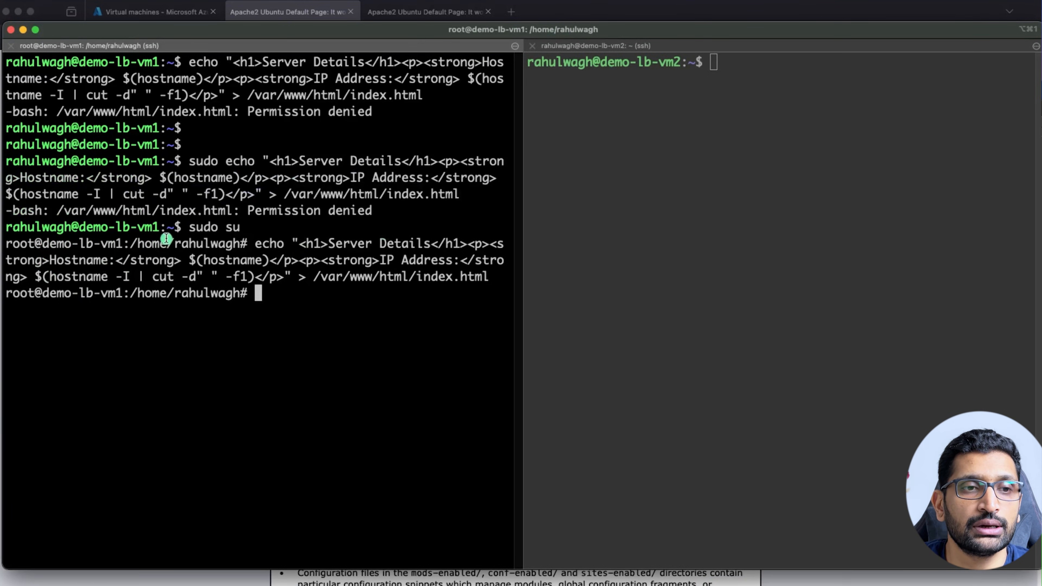
pyautogui.moveTo(182, 227); pyautogui.dragTo(254, 229)
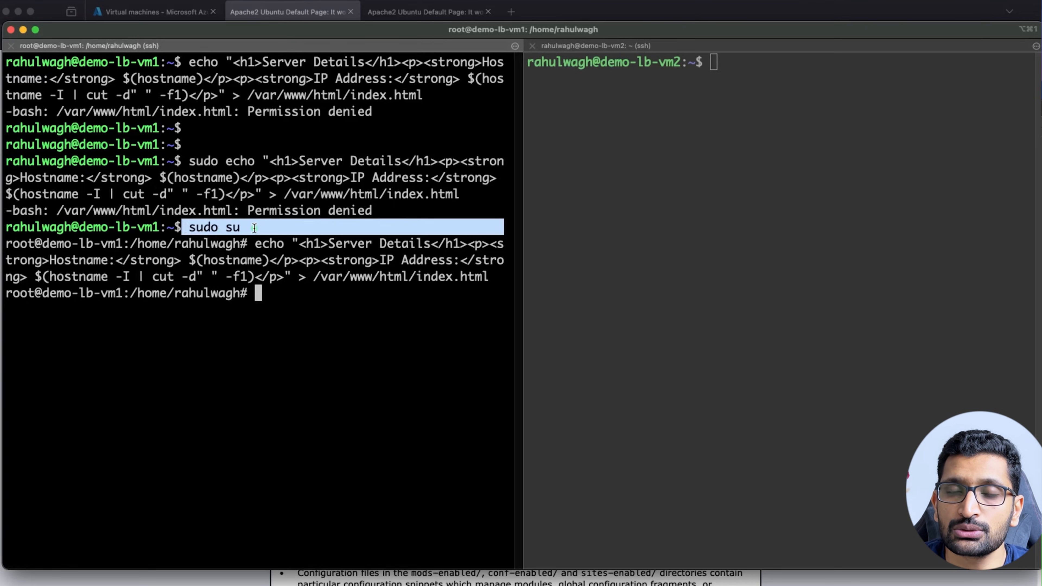
pyautogui.moveTo(56, 243); pyautogui.dragTo(7, 244)
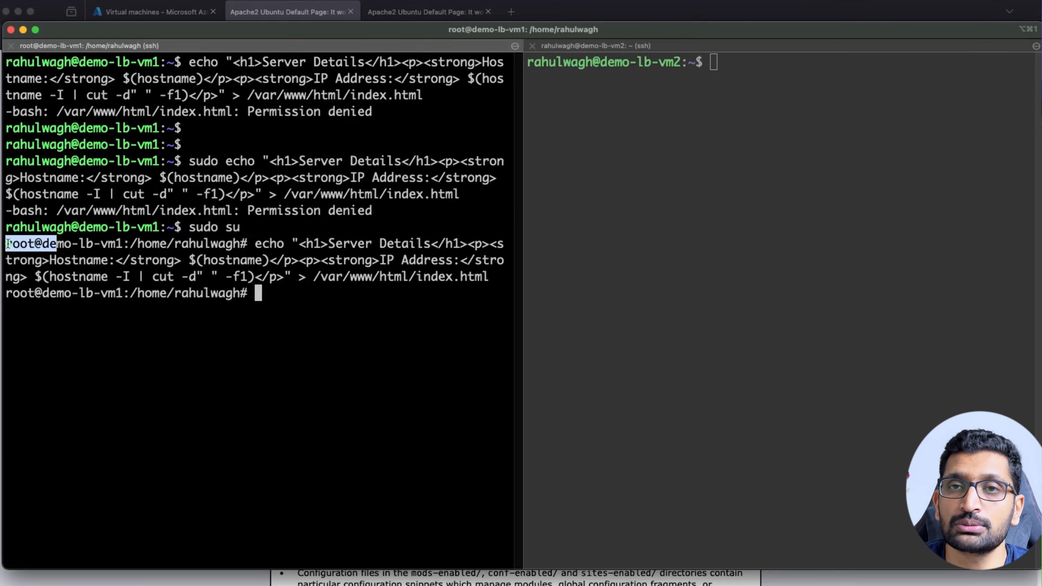
pyautogui.click(170, 365)
pyautogui.moveTo(255, 244); pyautogui.dragTo(279, 292)
pyautogui.press('super+c')
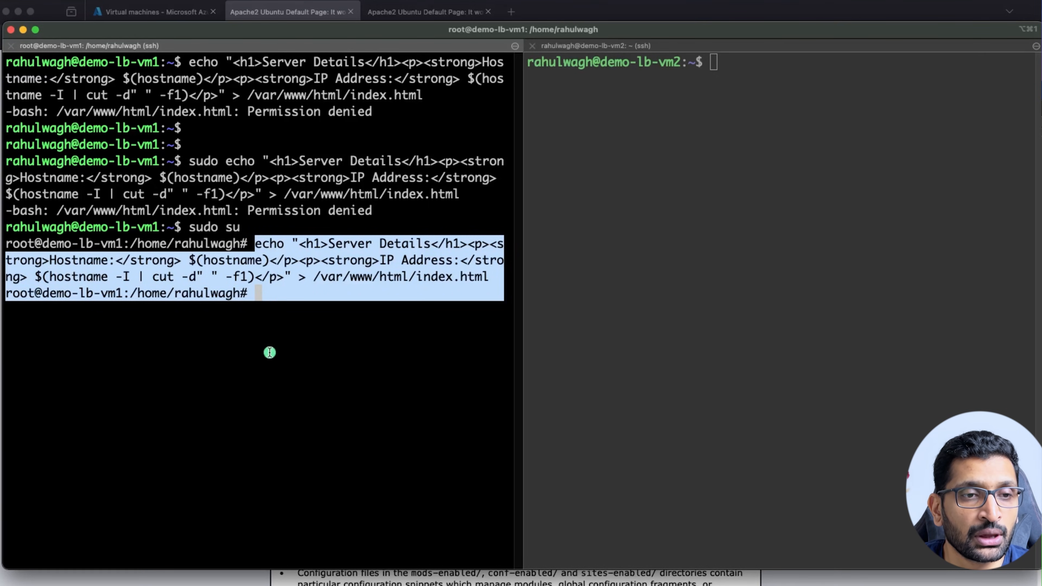
pyautogui.click(272, 338)
# Become root with sudo su on demo-lb-vm2 and write its Server Details index.html.
pyautogui.click(642, 321)
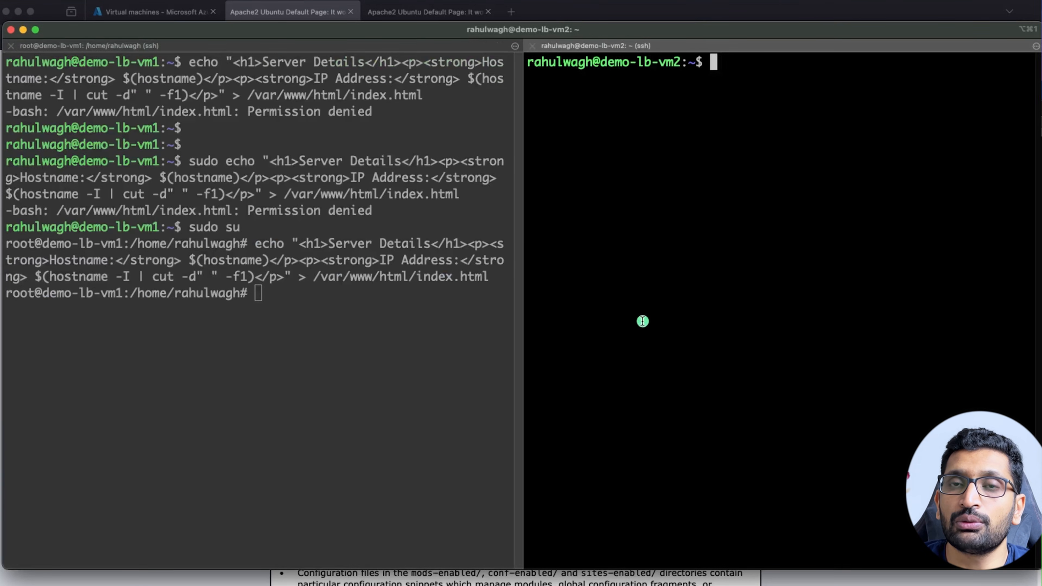
pyautogui.write('sudo su')
pyautogui.press('Return')
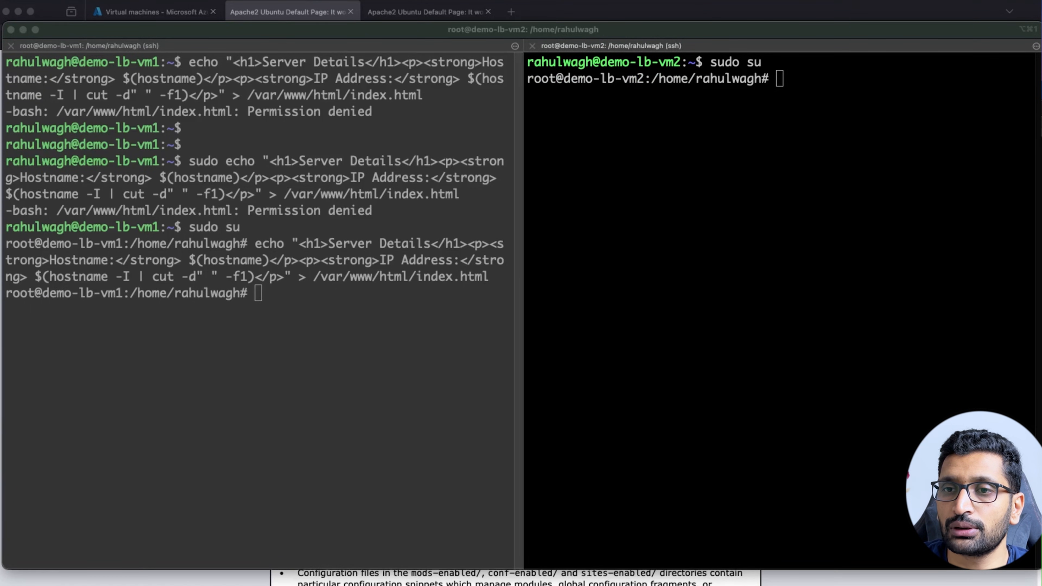
pyautogui.click(629, 233)
pyautogui.press('super+v')
pyautogui.press('Return')
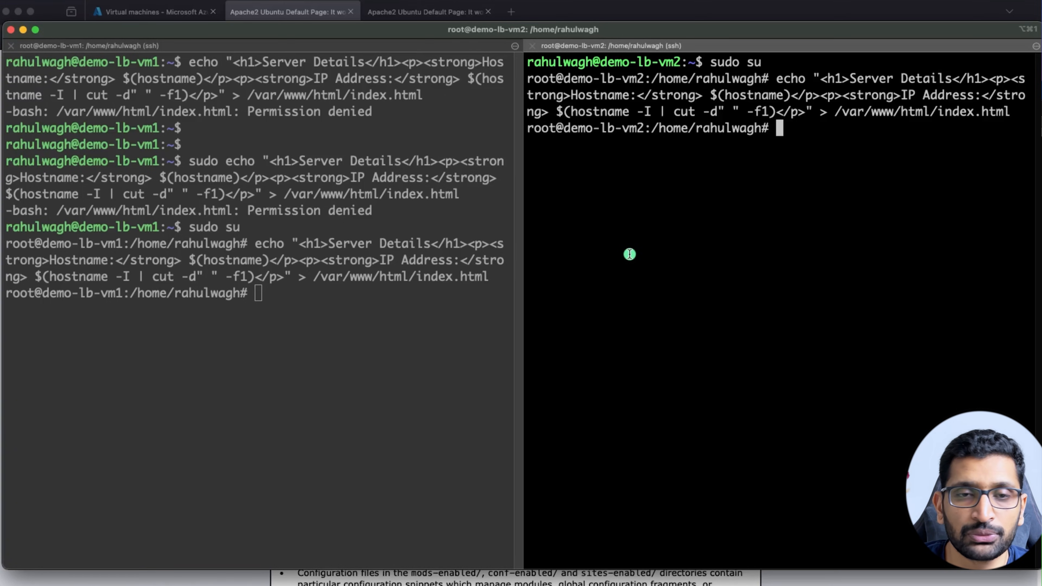
# Exit the root shell on both VMs and clear both panes.
pyautogui.write('exit')
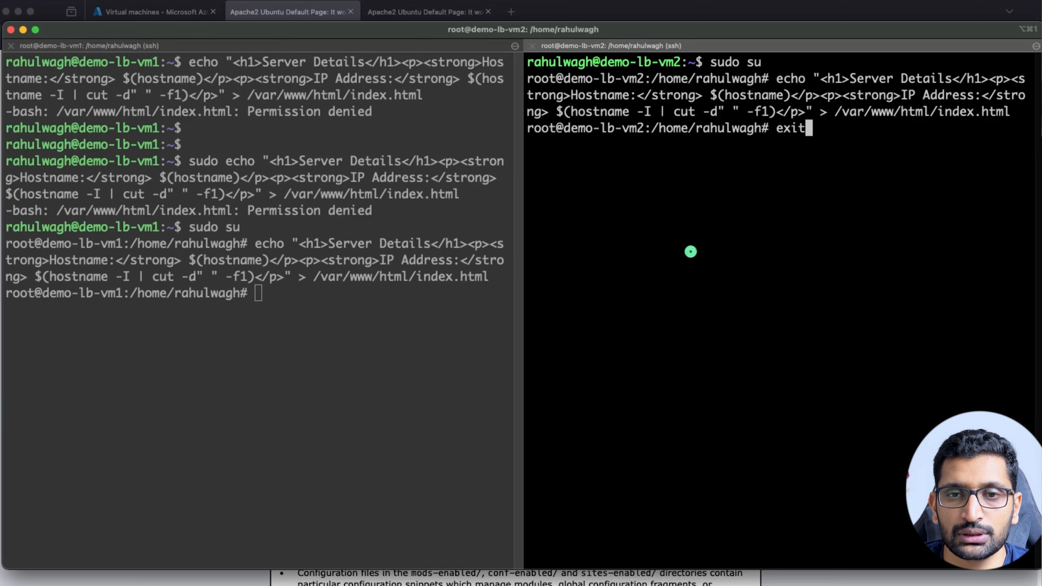
pyautogui.press('Return')
pyautogui.click(319, 402)
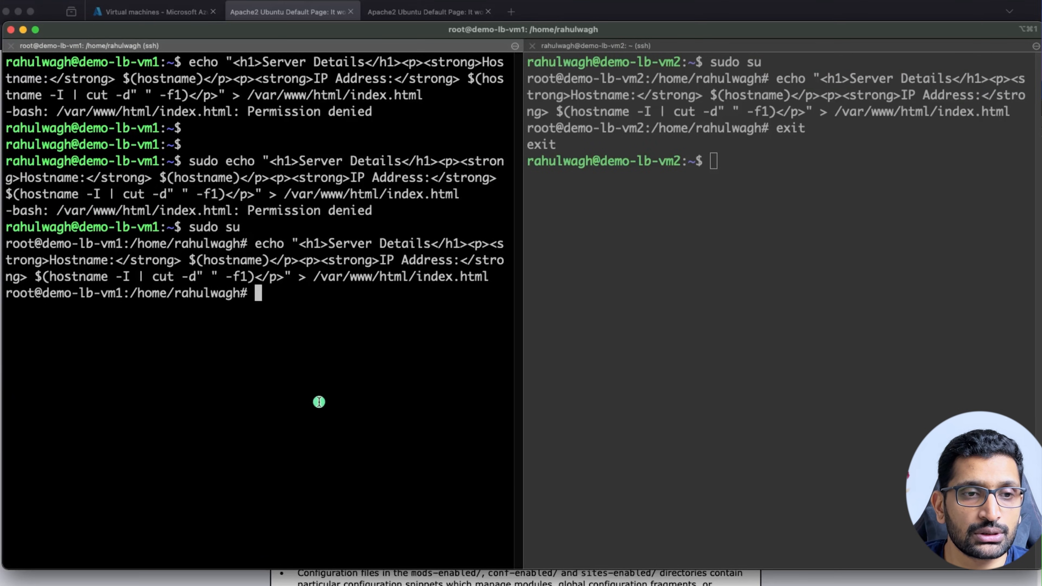
pyautogui.write('exit')
pyautogui.press('Return')
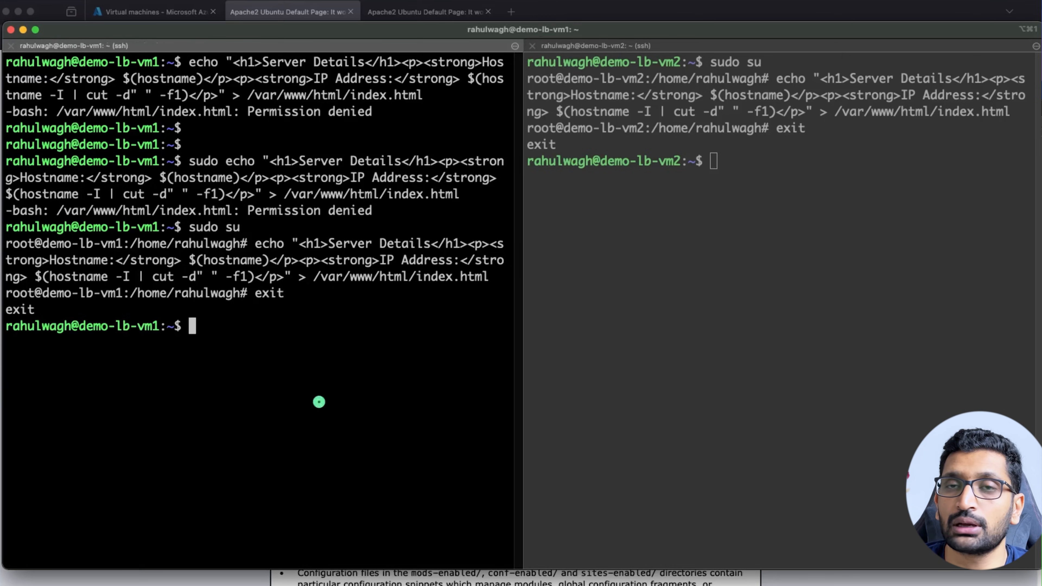
pyautogui.write('clear')
pyautogui.press('Return')
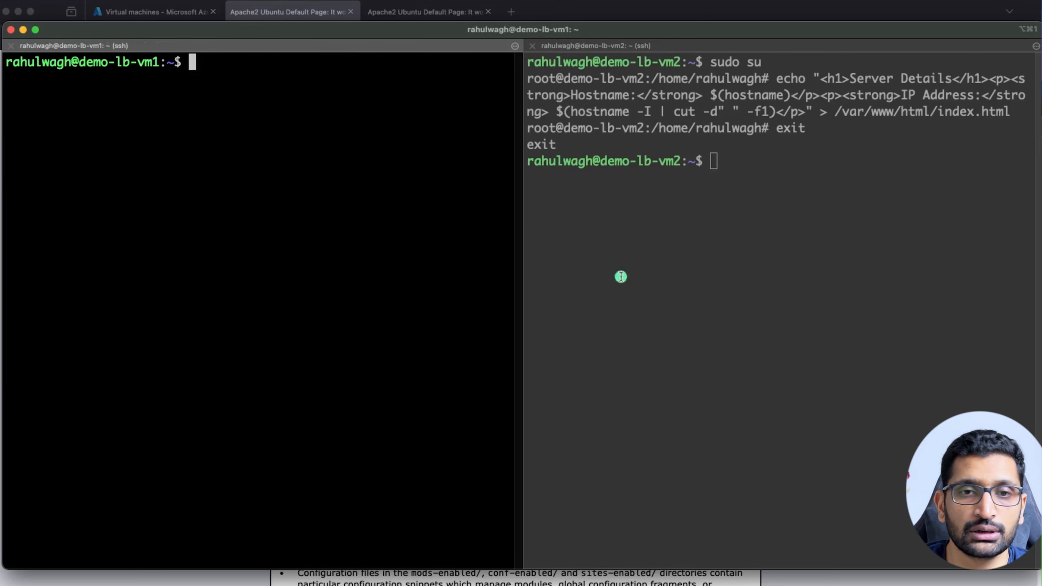
pyautogui.click(842, 247)
pyautogui.write('clear')
pyautogui.press('Return')
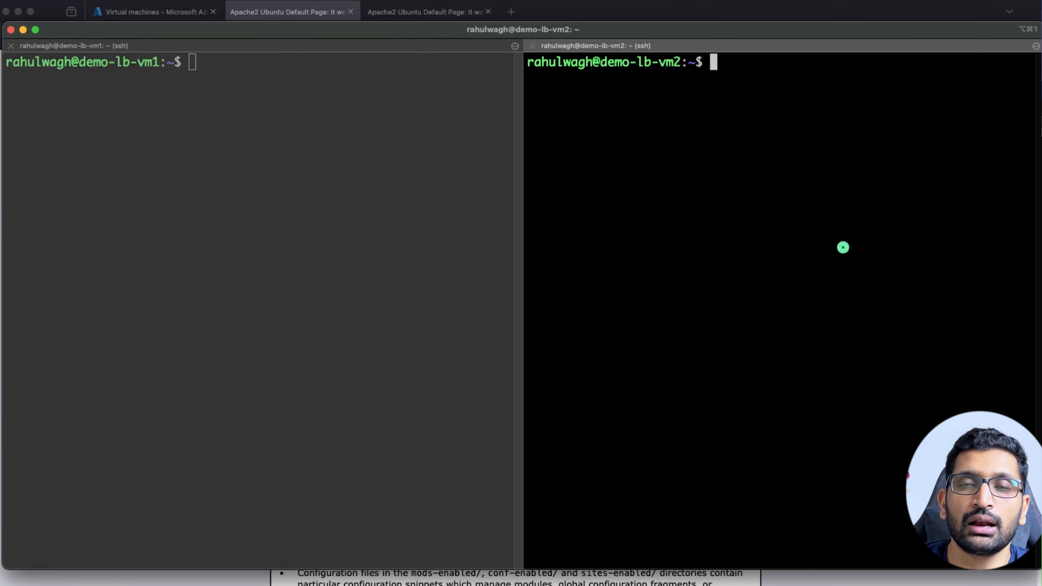
# Run 'sudo systemctl restart apache2' on demo-lb-vm1, then on demo-lb-vm2.
pyautogui.click(204, 229)
pyautogui.write('sudo ')
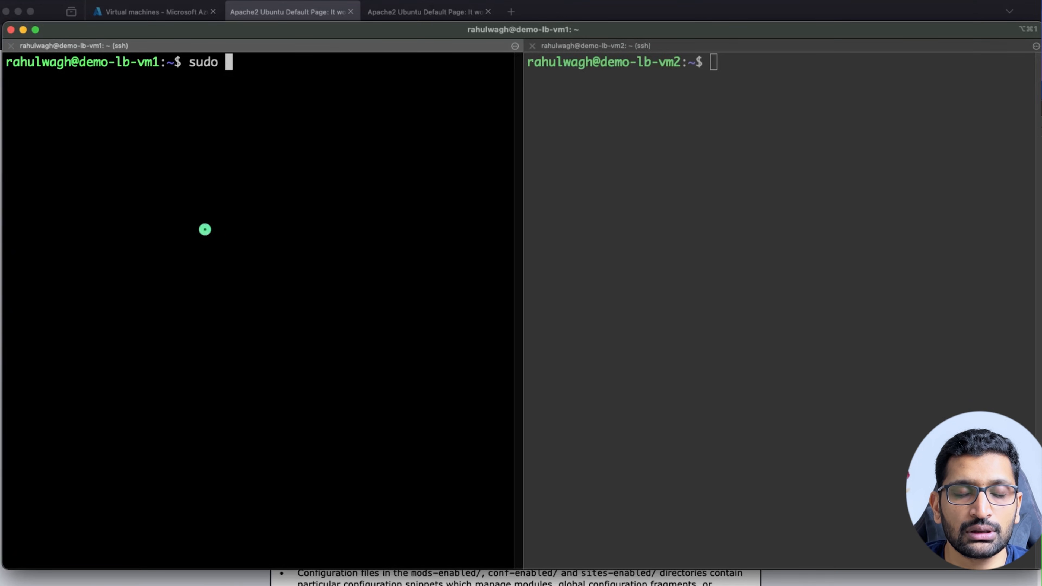
pyautogui.write('systemctl ')
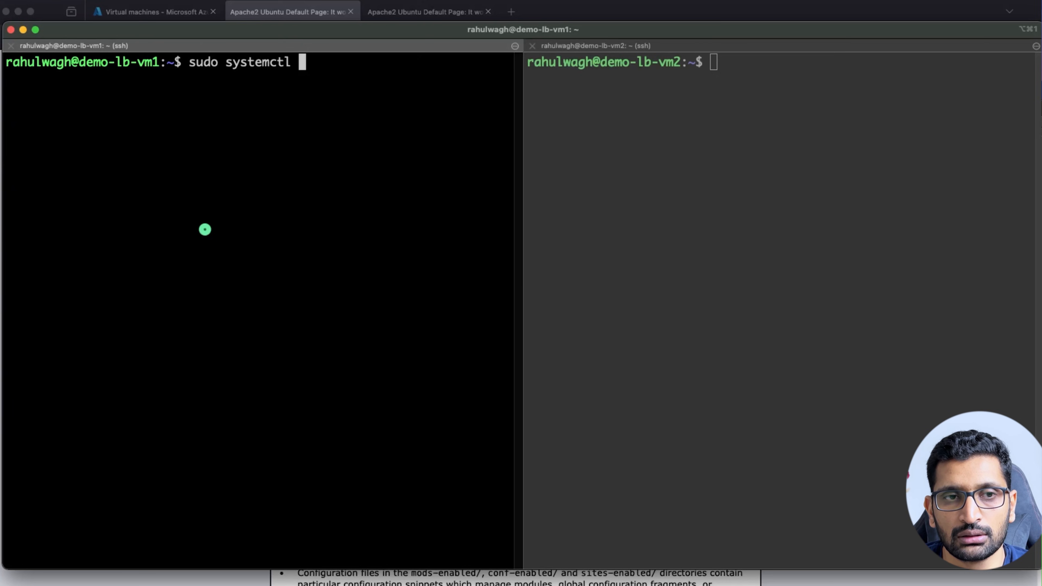
pyautogui.write('restart ')
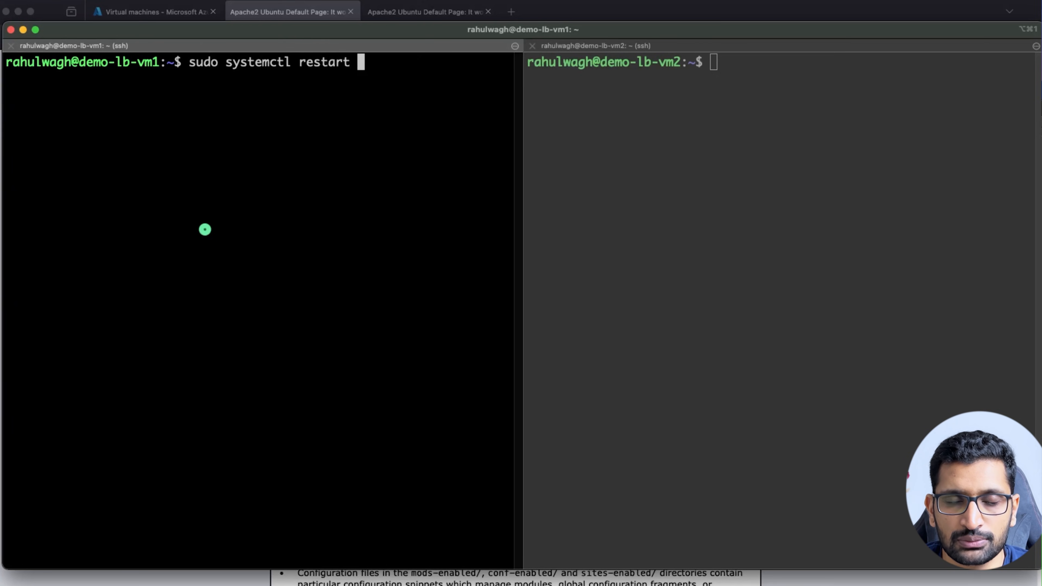
pyautogui.write('apache2')
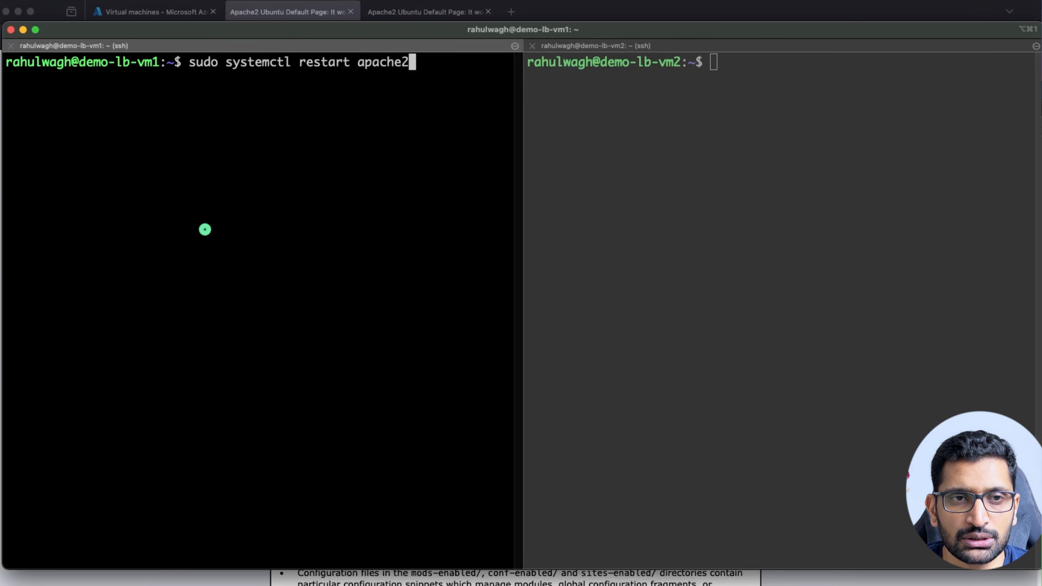
pyautogui.press('Return')
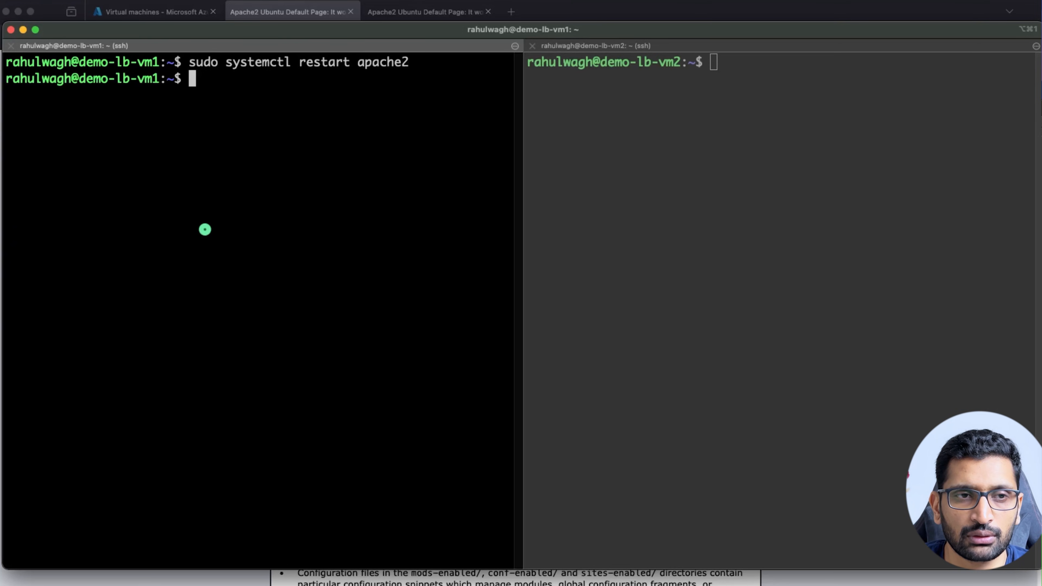
pyautogui.moveTo(189, 61); pyautogui.dragTo(408, 61)
pyautogui.write('sudo systemctl restart apache2')
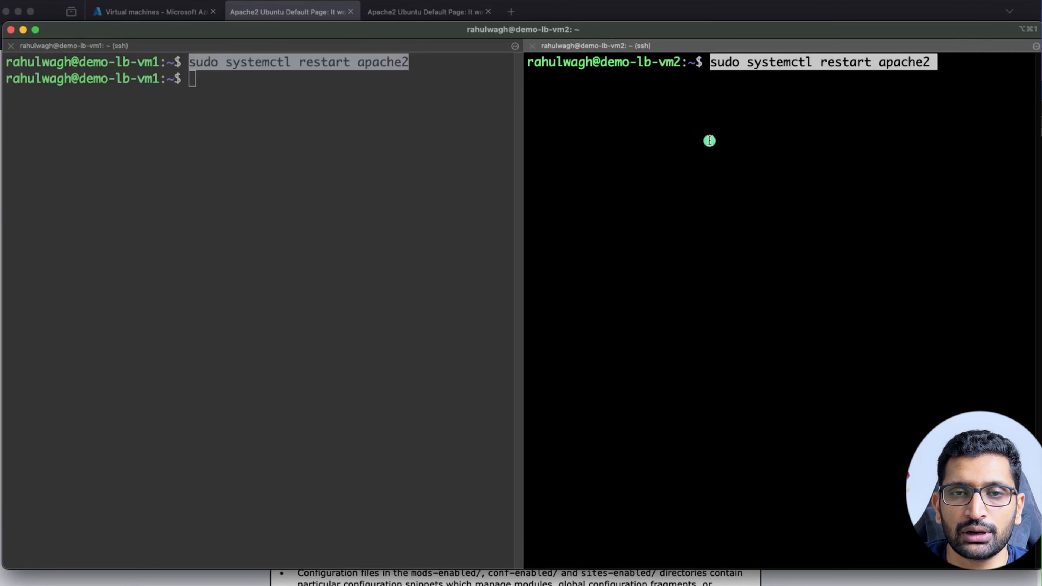
pyautogui.press('Return')
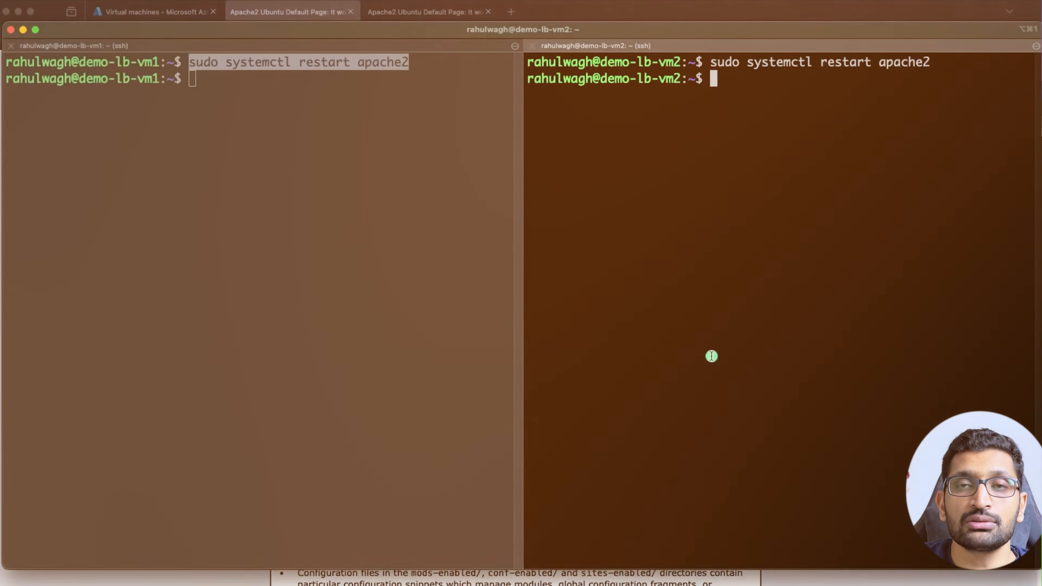
pyautogui.press('super+Tab')
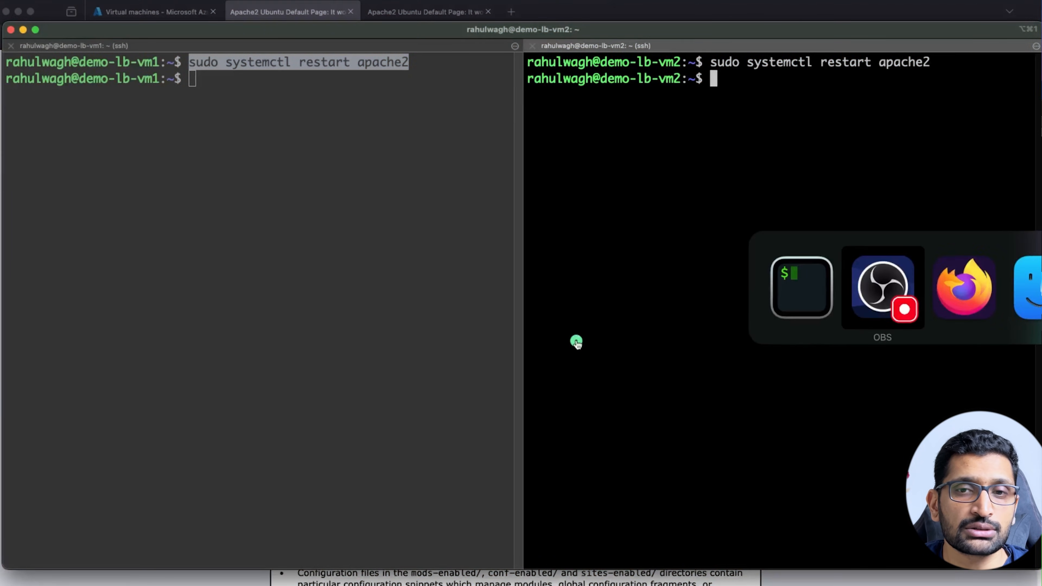
pyautogui.press('super+Tab')
# Load 20.67.241.212, zoom in, and highlight the hostname demo-lb-vm1.
pyautogui.click(287, 38)
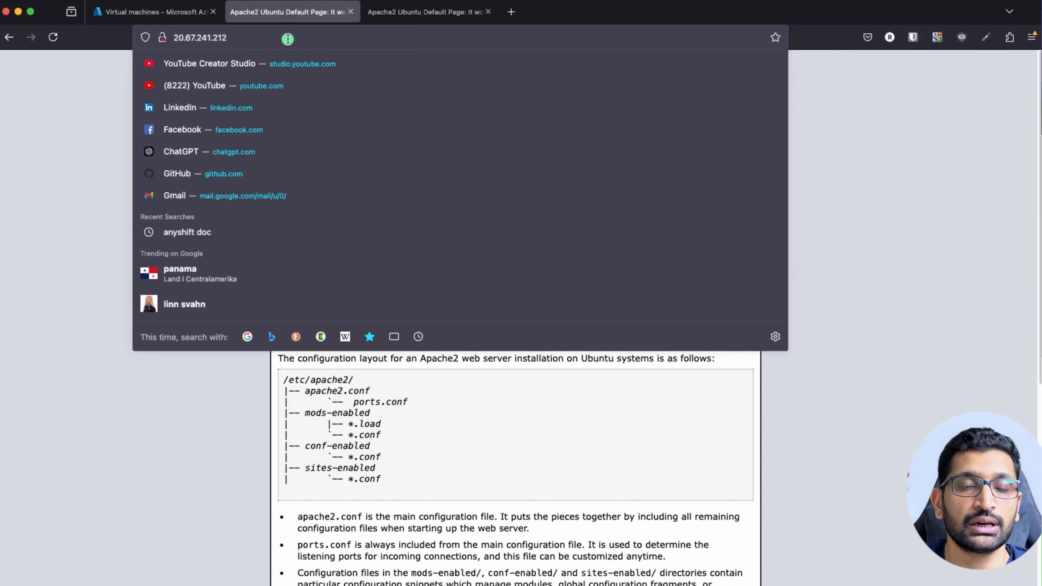
pyautogui.press('Return')
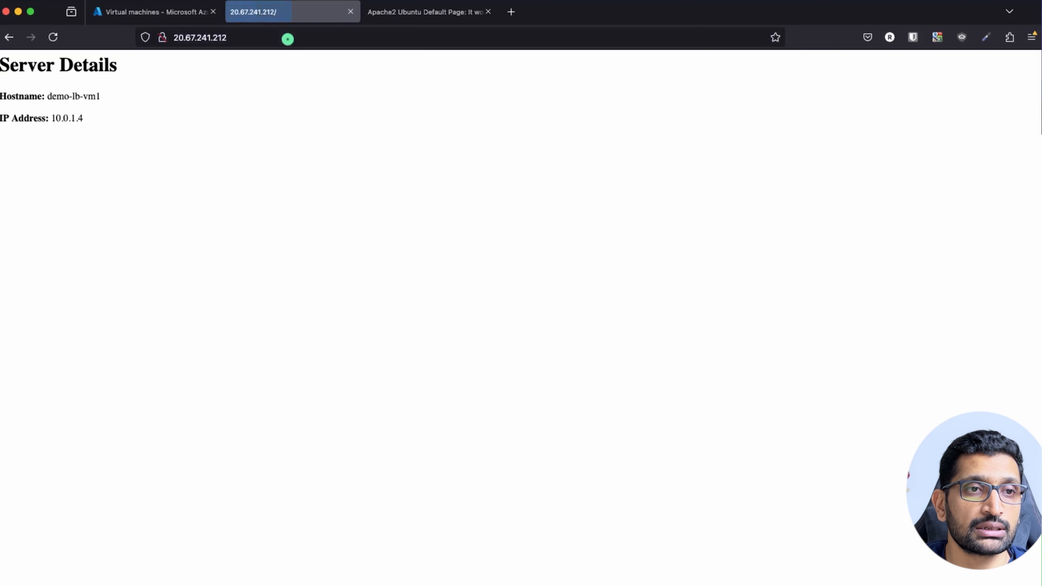
pyautogui.press('super+plus')
pyautogui.press('super+plus')
pyautogui.press('super+plus')
pyautogui.press('super+plus')
pyautogui.press('super+plus')
pyautogui.press('super+plus')
pyautogui.press('super+plus')
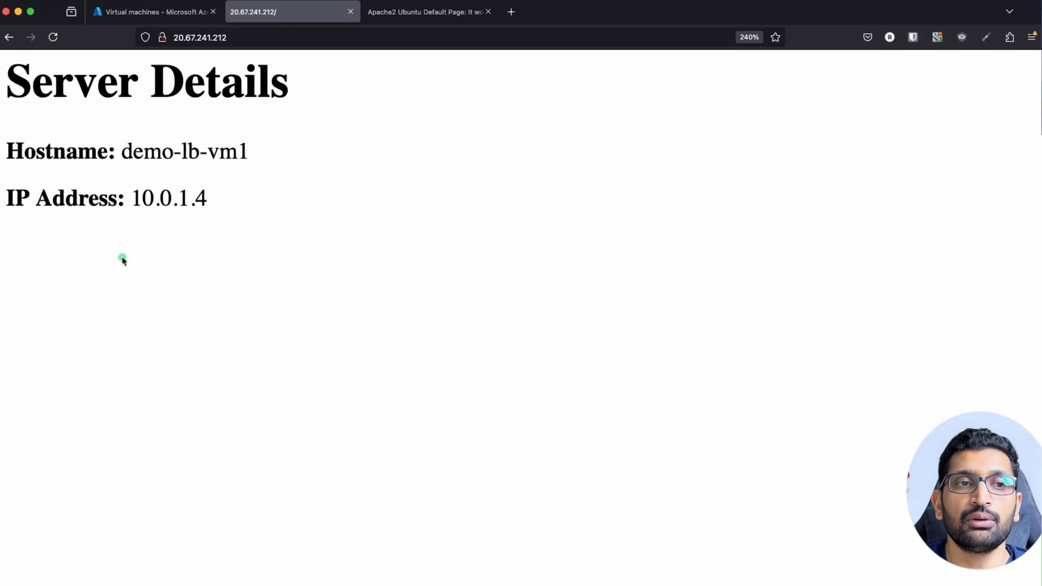
pyautogui.moveTo(262, 153); pyautogui.dragTo(118, 148)
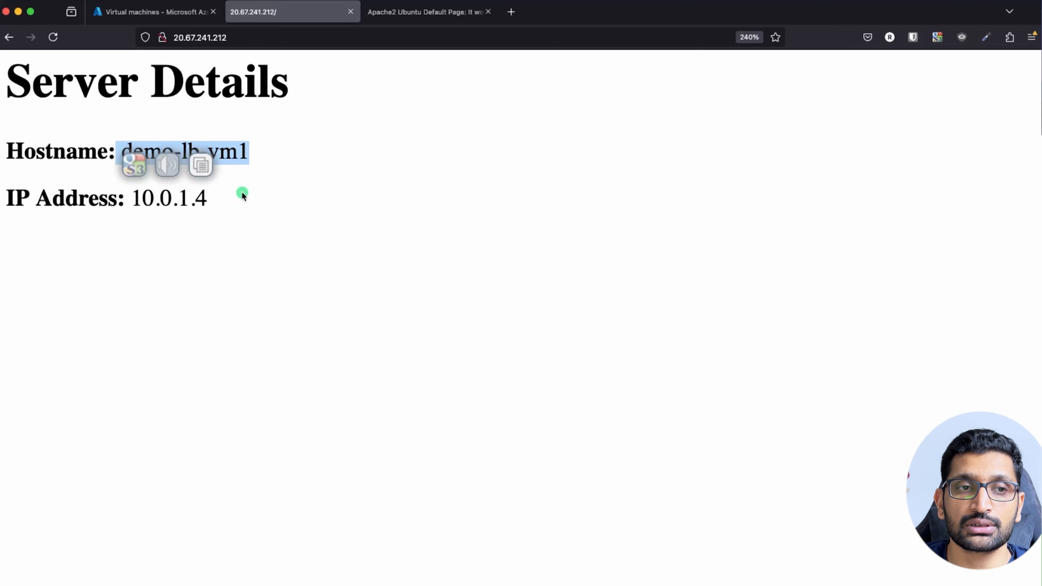
pyautogui.click(259, 170)
pyautogui.moveTo(253, 153); pyautogui.dragTo(124, 146)
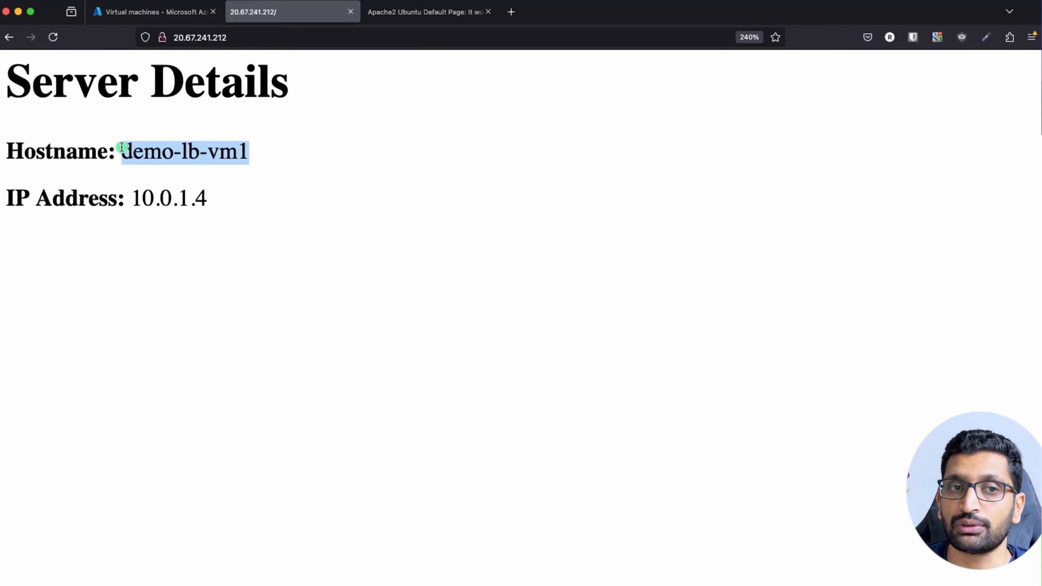
# In the other tab load 20.67.242.24, zoom in, and highlight demo-lb-vm2 and 10.0.1.5.
pyautogui.click(417, 16)
pyautogui.click(366, 35)
pyautogui.click(366, 35)
pyautogui.press('Return')
pyautogui.press('super+equal')
pyautogui.press('super+equal')
pyautogui.press('super+equal')
pyautogui.press('super+equal')
pyautogui.press('super+equal')
pyautogui.press('super+equal')
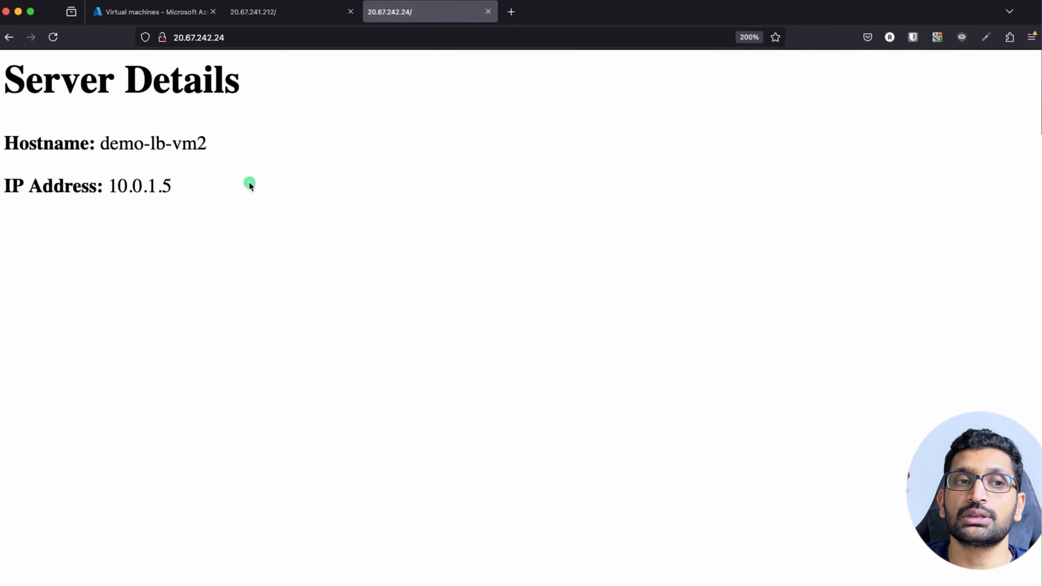
pyautogui.moveTo(220, 149); pyautogui.dragTo(96, 145)
pyautogui.moveTo(183, 194); pyautogui.dragTo(109, 186)
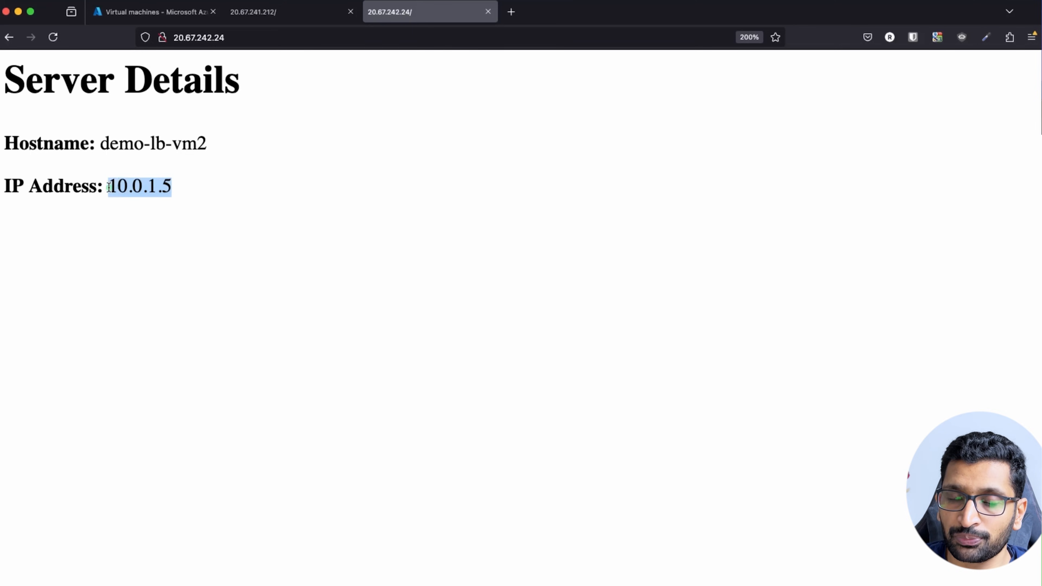
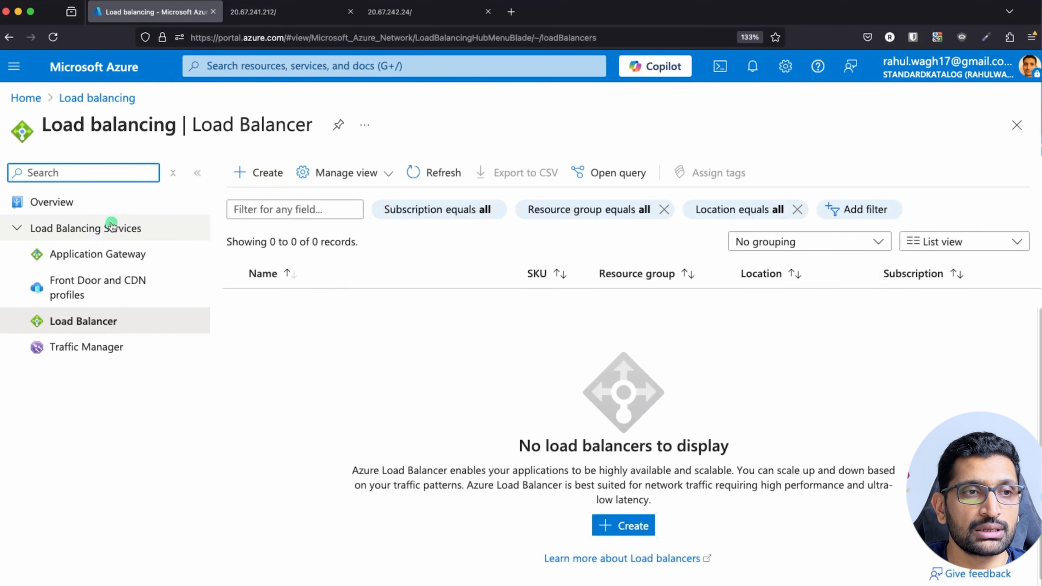
# Start a new load balancer and place it in resource group demo-lb-rg.
pyautogui.click(259, 178)
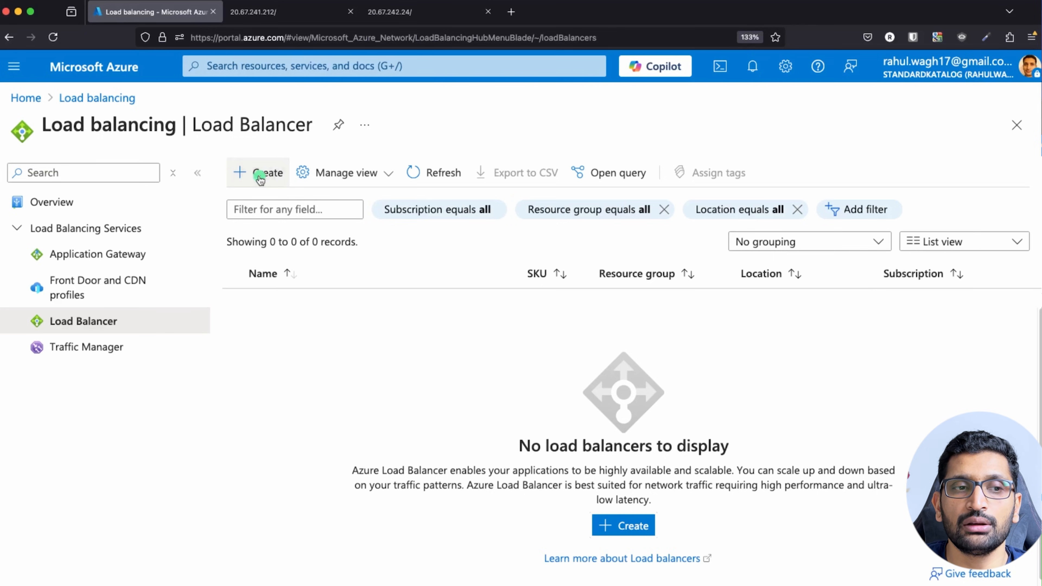
pyautogui.scroll(-2, 216, 290)
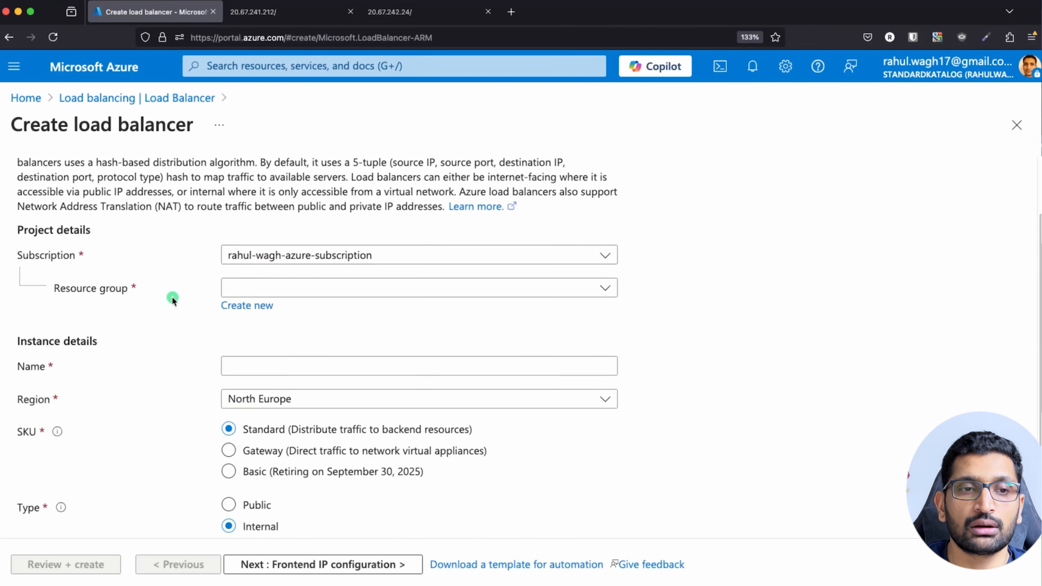
pyautogui.click(605, 287)
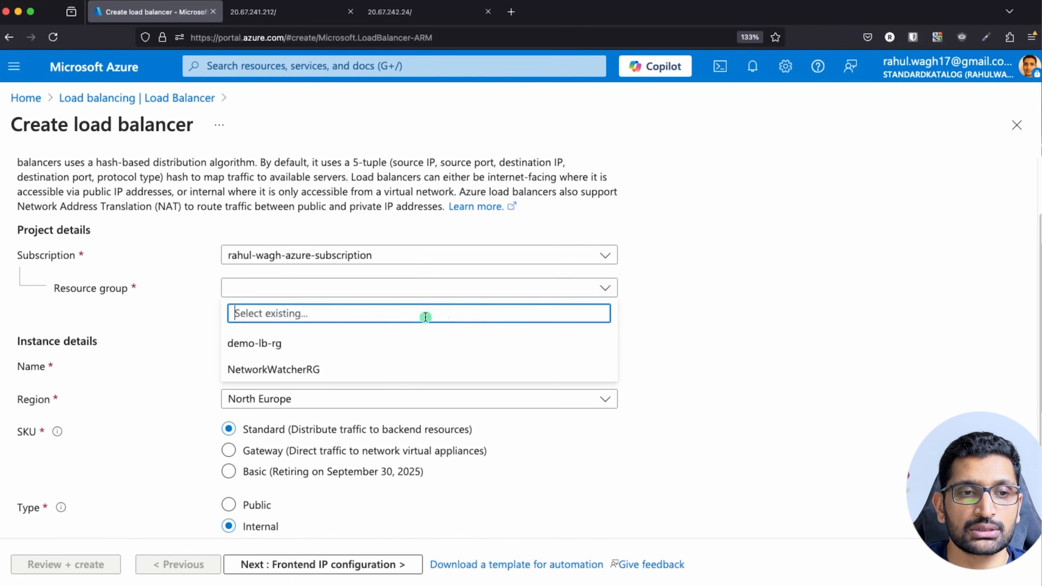
pyautogui.click(301, 346)
# Name the load balancer demo-lb, make it Public, and advance to the frontend IP step.
pyautogui.scroll(-2, 324, 341)
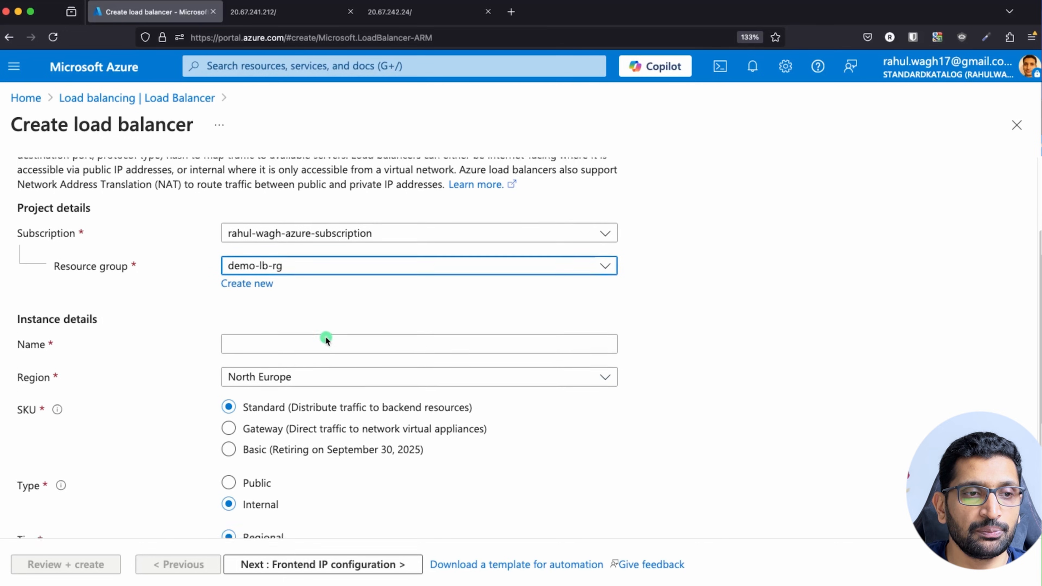
pyautogui.click(289, 307)
pyautogui.write('demo-lb')
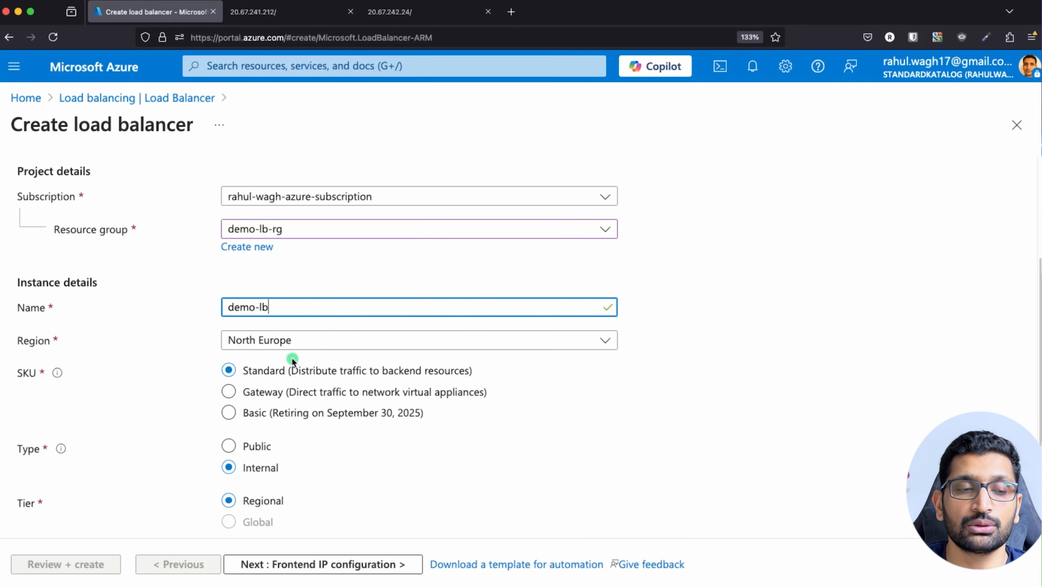
pyautogui.scroll(-1, 292, 360)
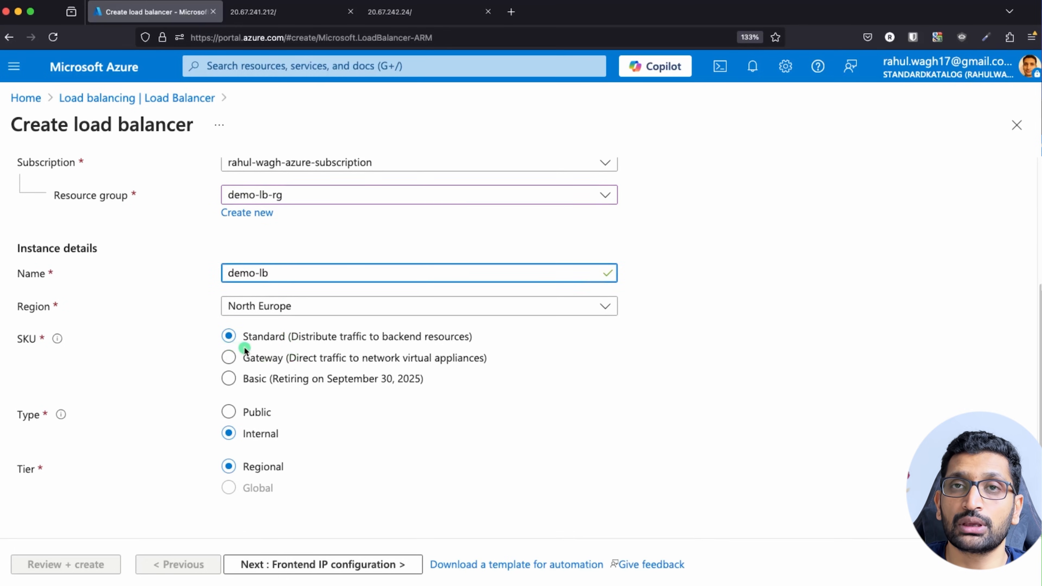
pyautogui.click(229, 412)
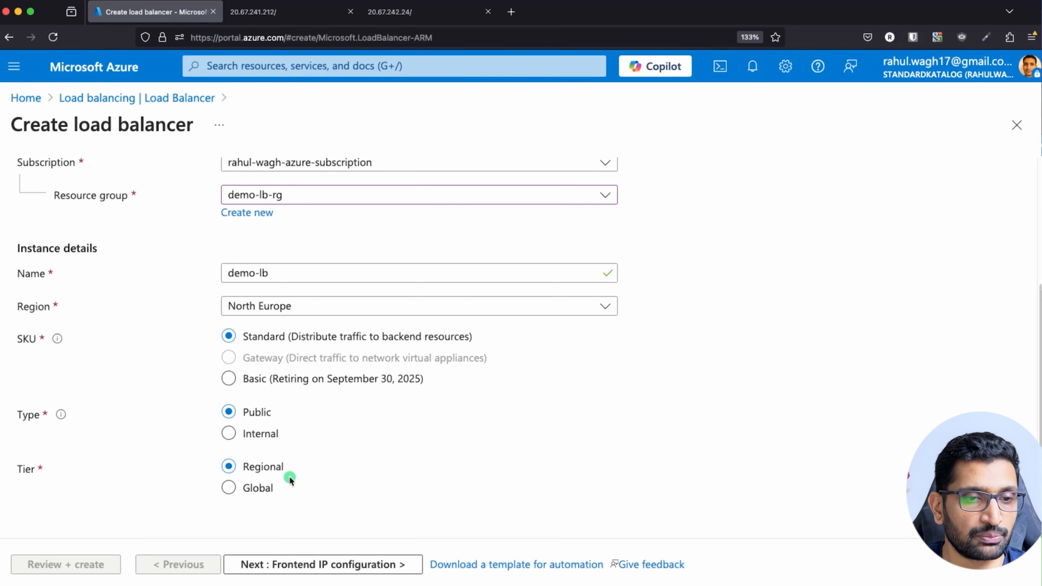
pyautogui.click(334, 566)
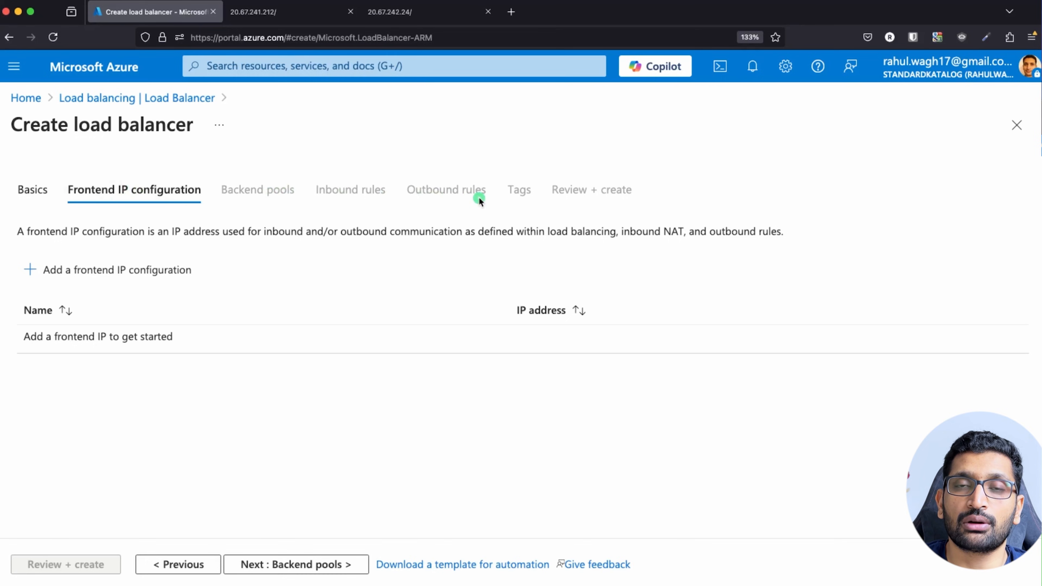
# Try advancing to Backend pools, get the frontend-IP-required warning, and explain it on slides.
pyautogui.click(277, 565)
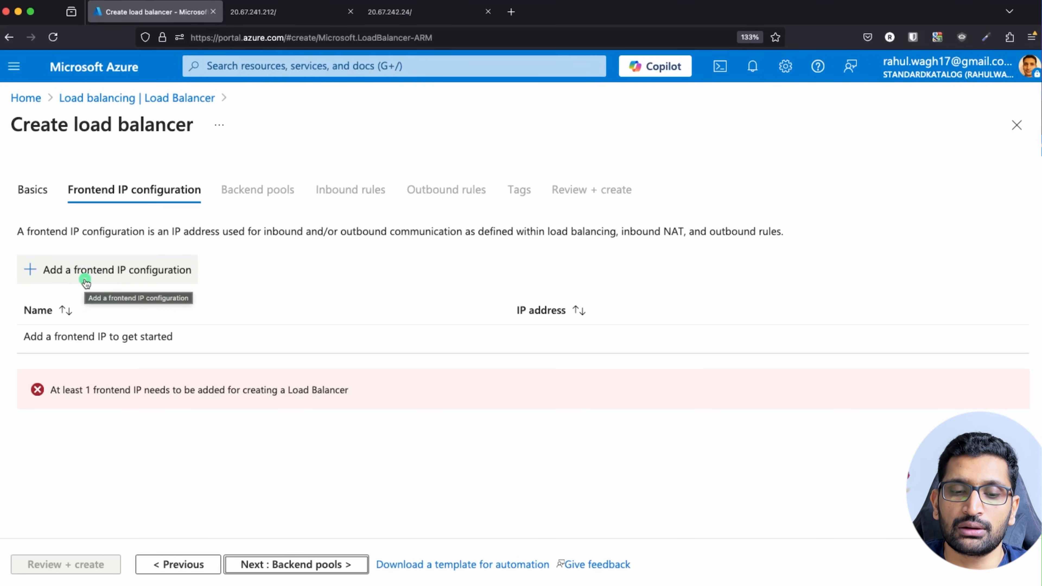
pyautogui.press('super+Tab')
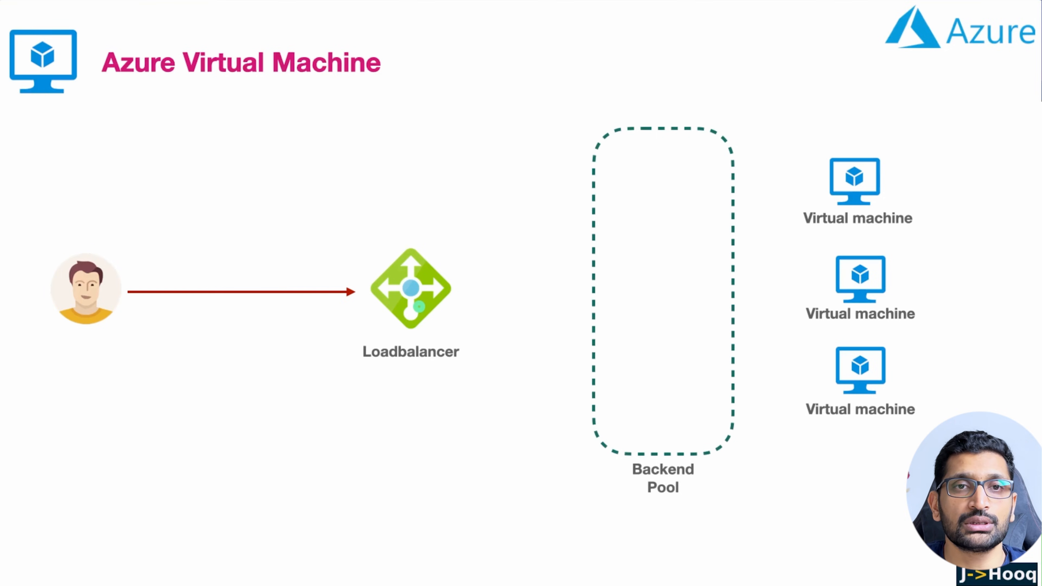
pyautogui.press('super+Tab')
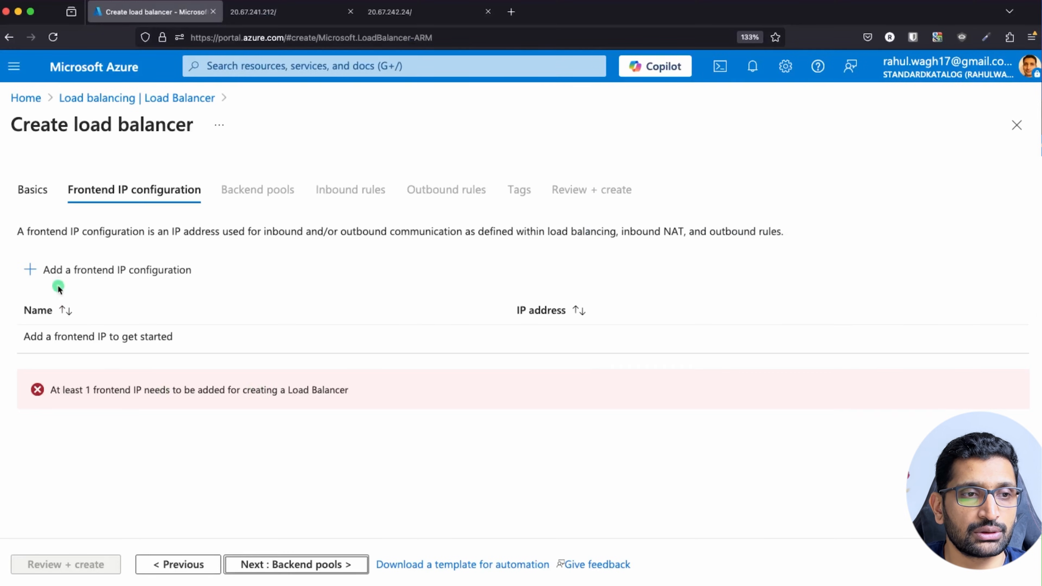
pyautogui.click(56, 273)
# Add frontend IP demo-lb-frontend-public-ip backed by a new public IP prefix demo-lb-public-ip.
pyautogui.click(861, 158)
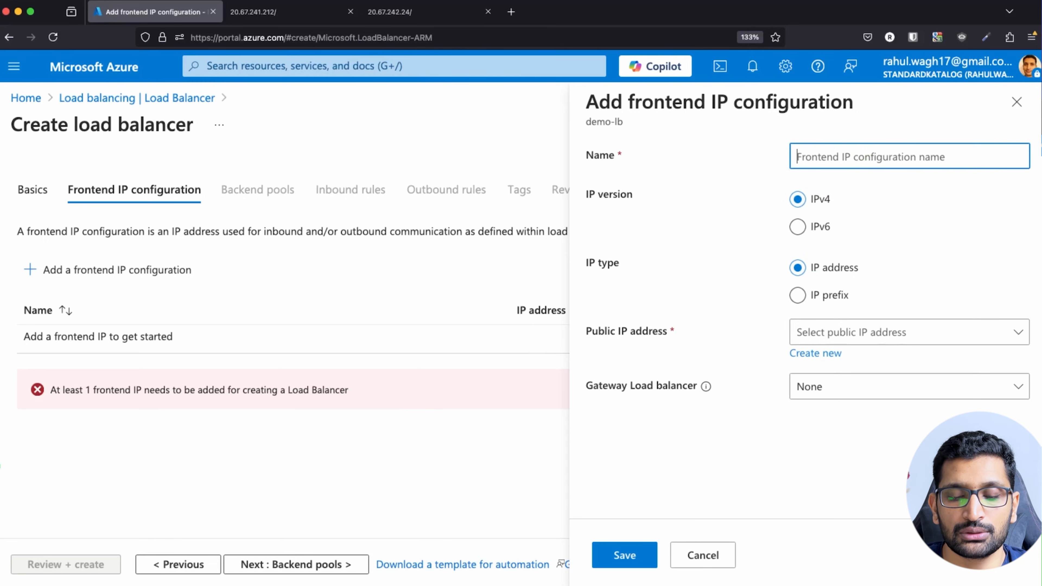
pyautogui.write('demo-lb-fronte')
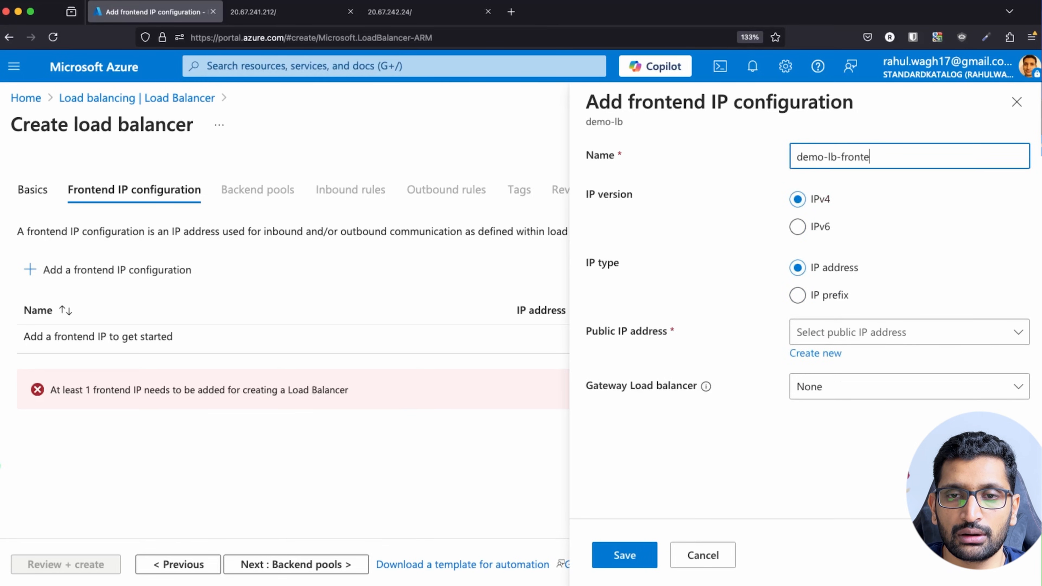
pyautogui.write('nd-public-ip')
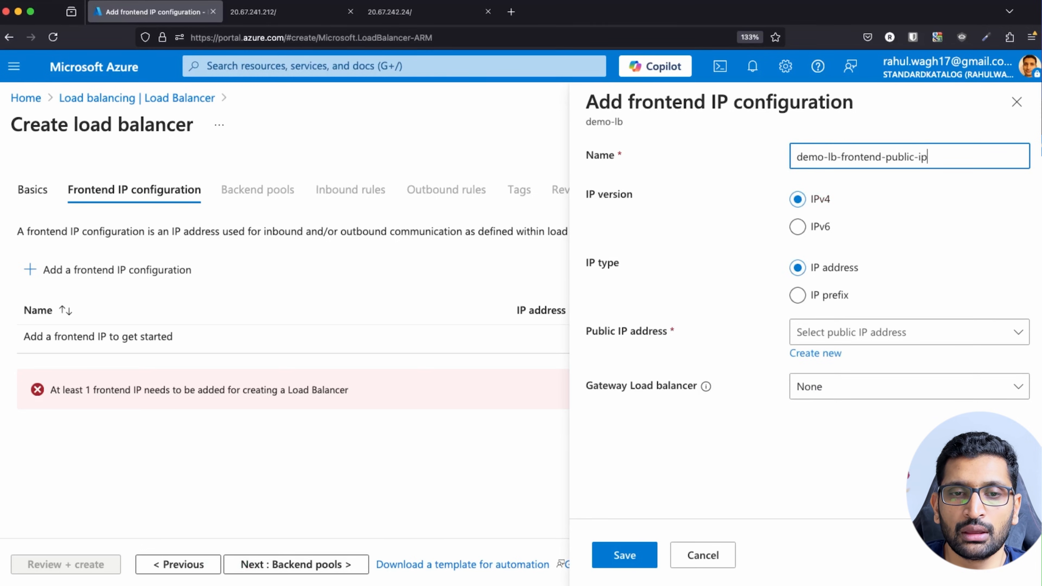
pyautogui.click(1012, 332)
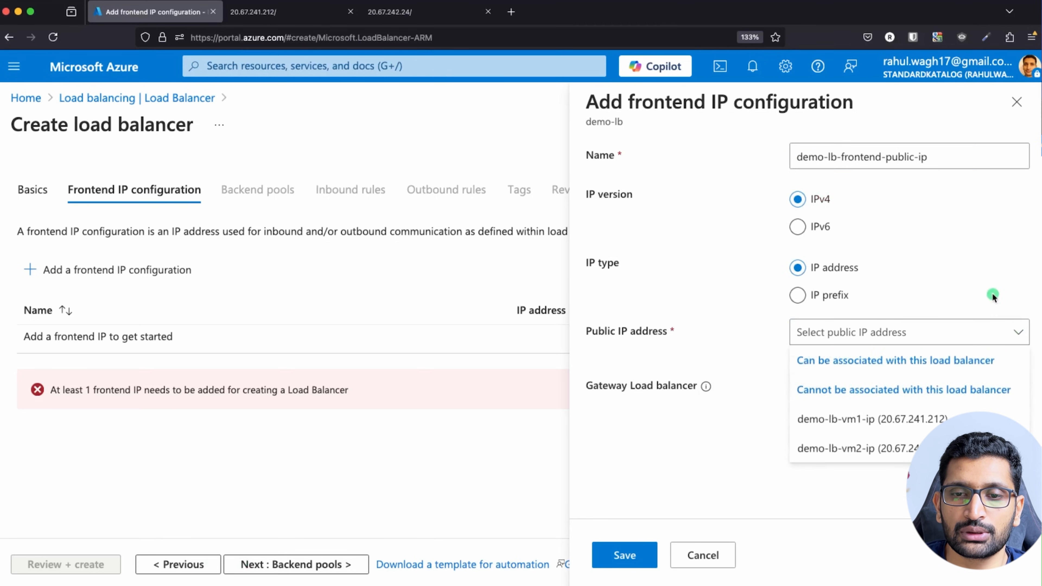
pyautogui.click(797, 294)
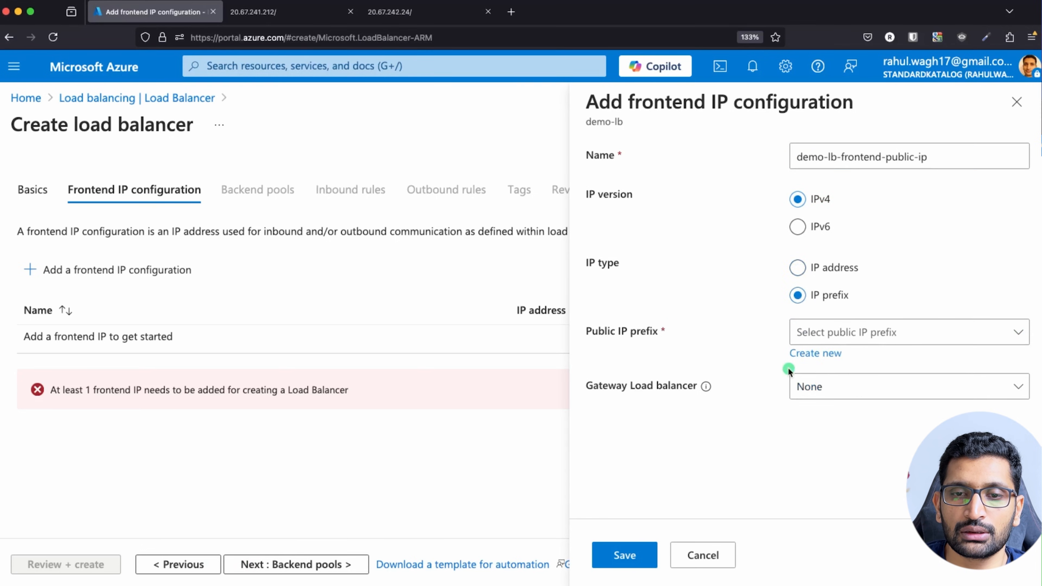
pyautogui.click(811, 354)
pyautogui.click(836, 428)
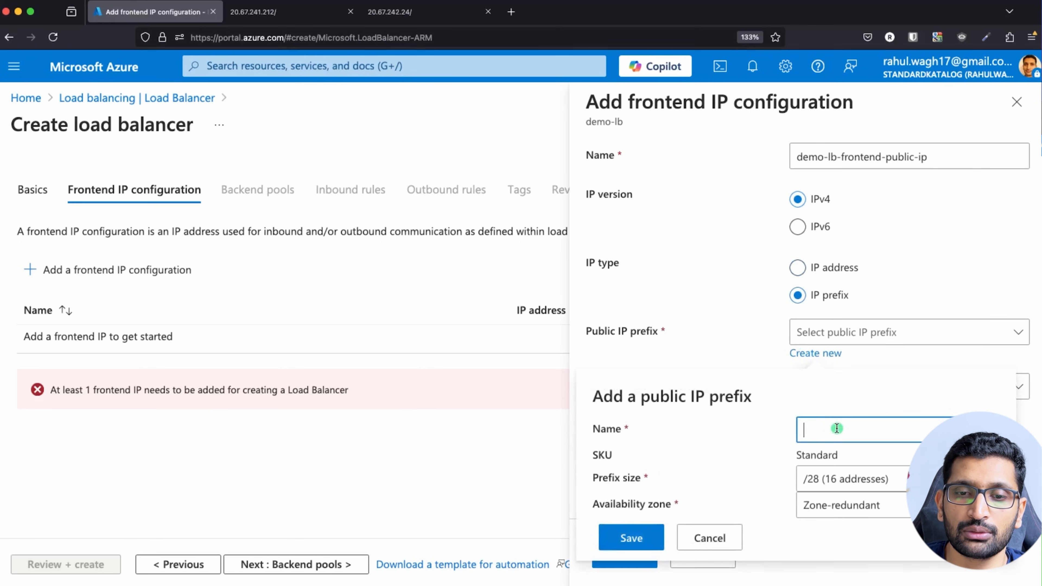
pyautogui.write('demo')
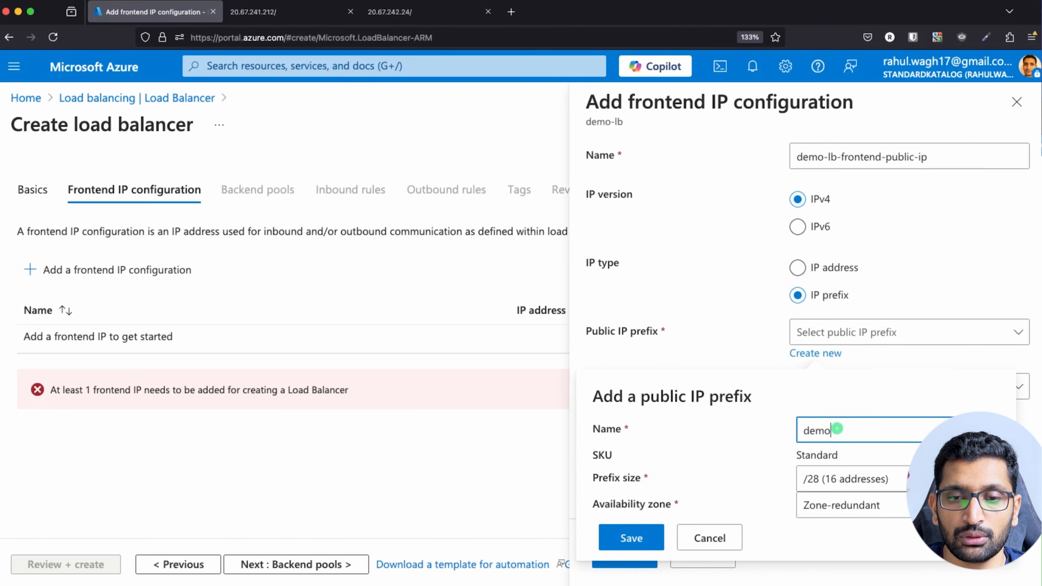
pyautogui.write('-lb-public-ip')
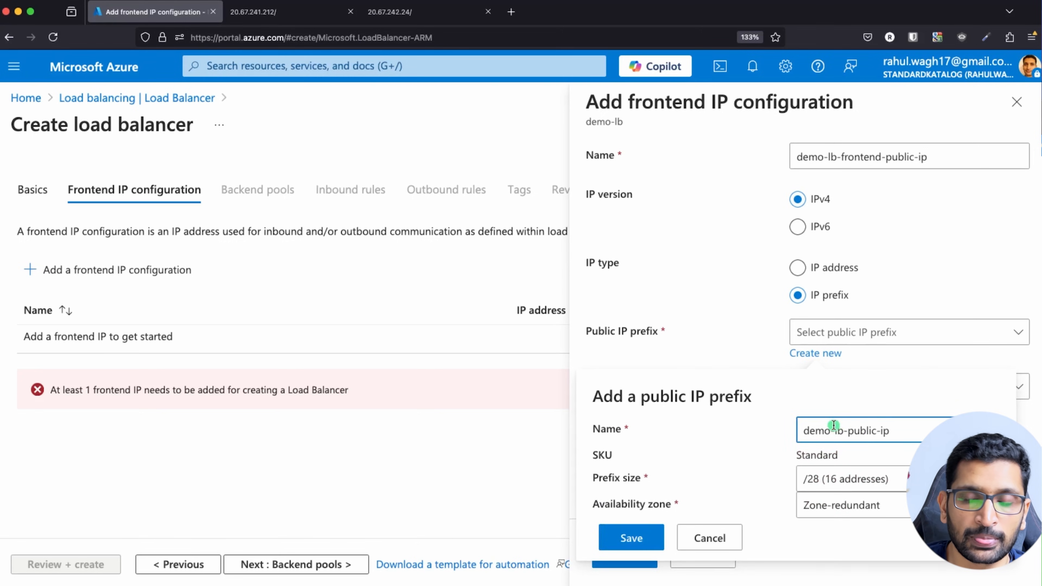
pyautogui.click(631, 539)
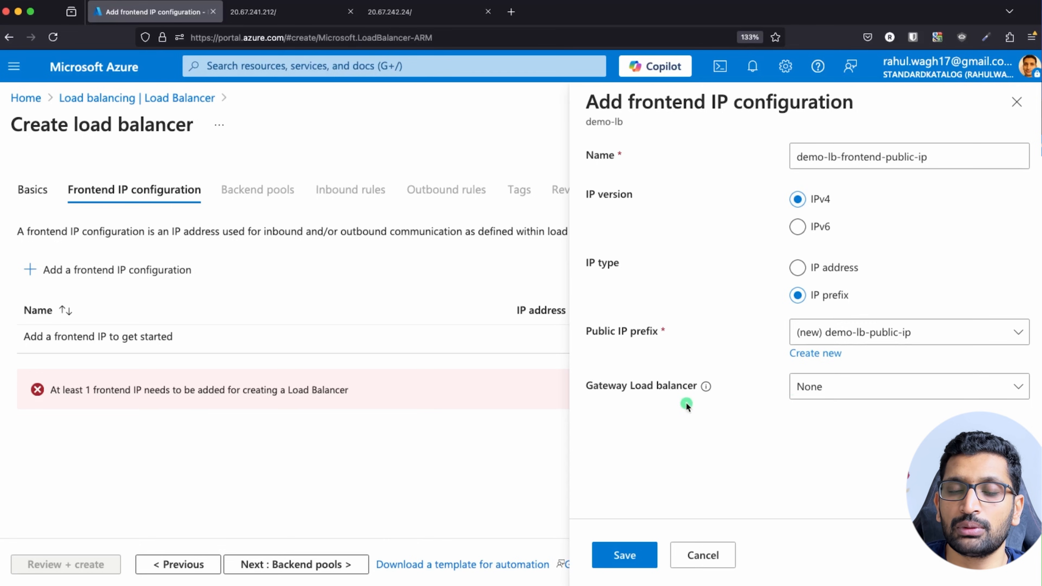
pyautogui.click(625, 556)
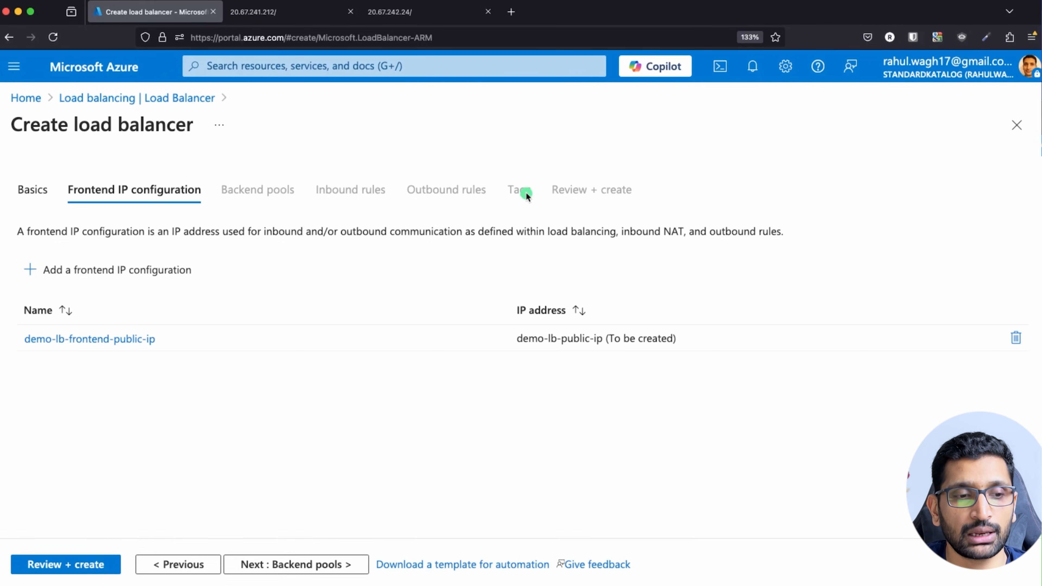
# Validate and create demo-lb, then open the deployed load balancer's overview.
pyautogui.click(70, 565)
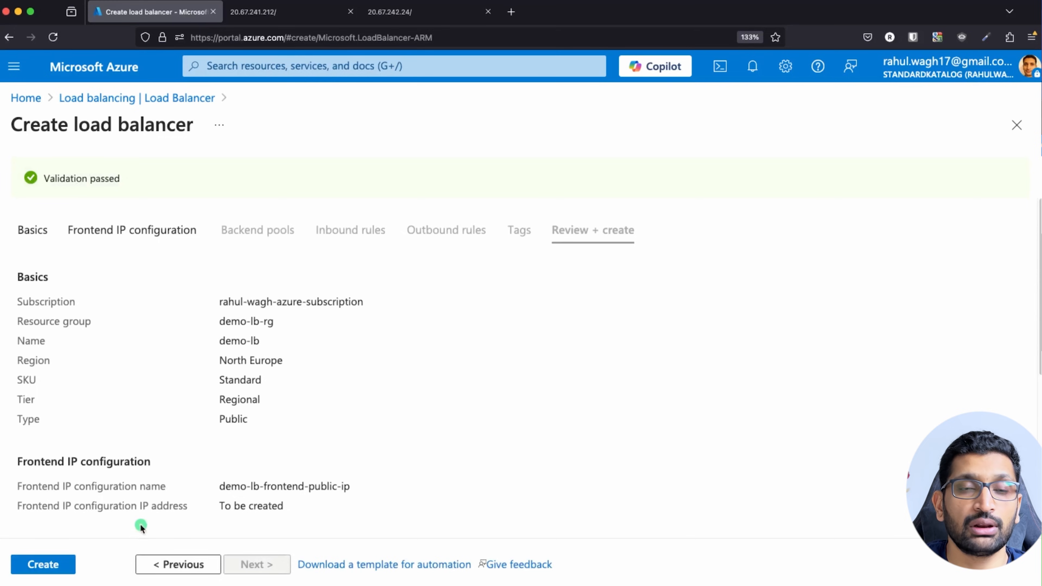
pyautogui.click(55, 566)
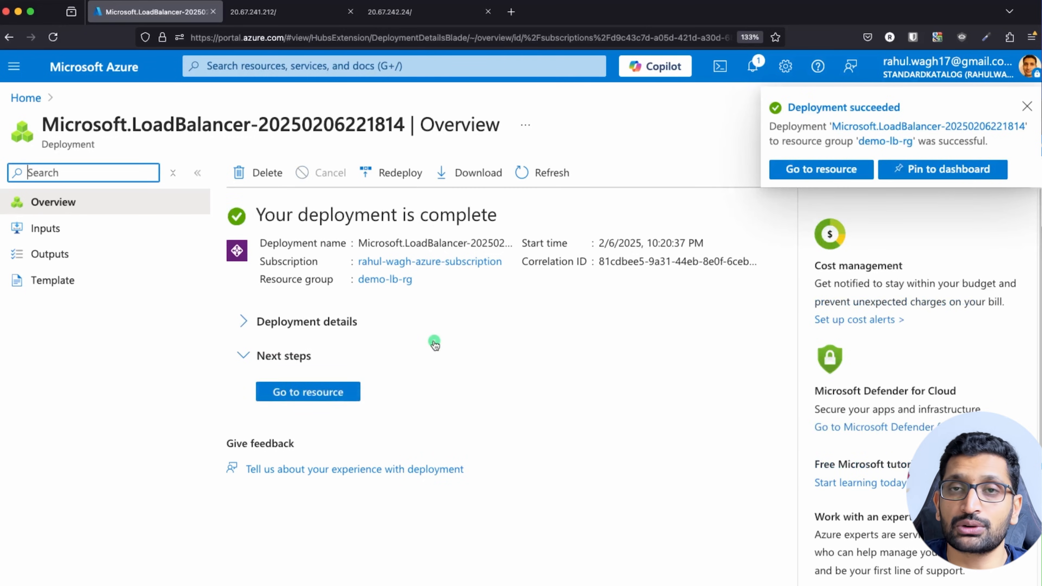
pyautogui.click(316, 392)
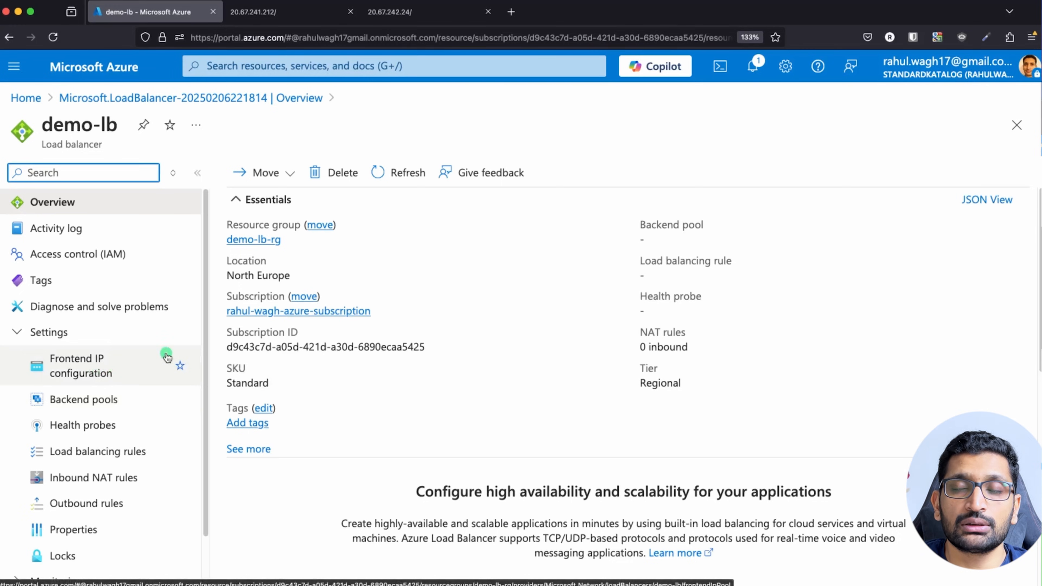
# Show demo-lb's frontend IP configuration and highlight the address 20.166.100.192/28.
pyautogui.click(110, 365)
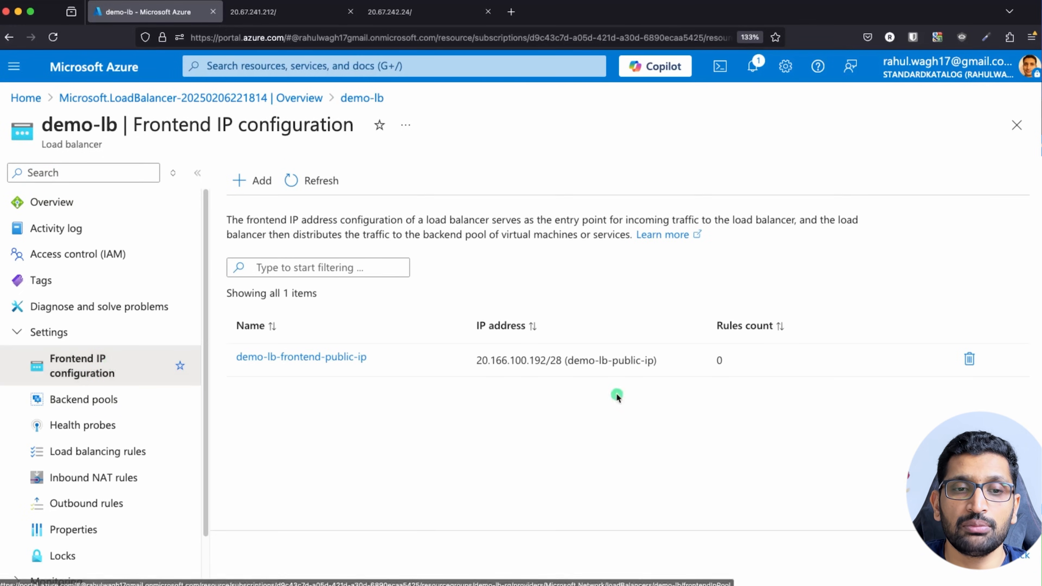
pyautogui.moveTo(476, 363); pyautogui.dragTo(547, 364)
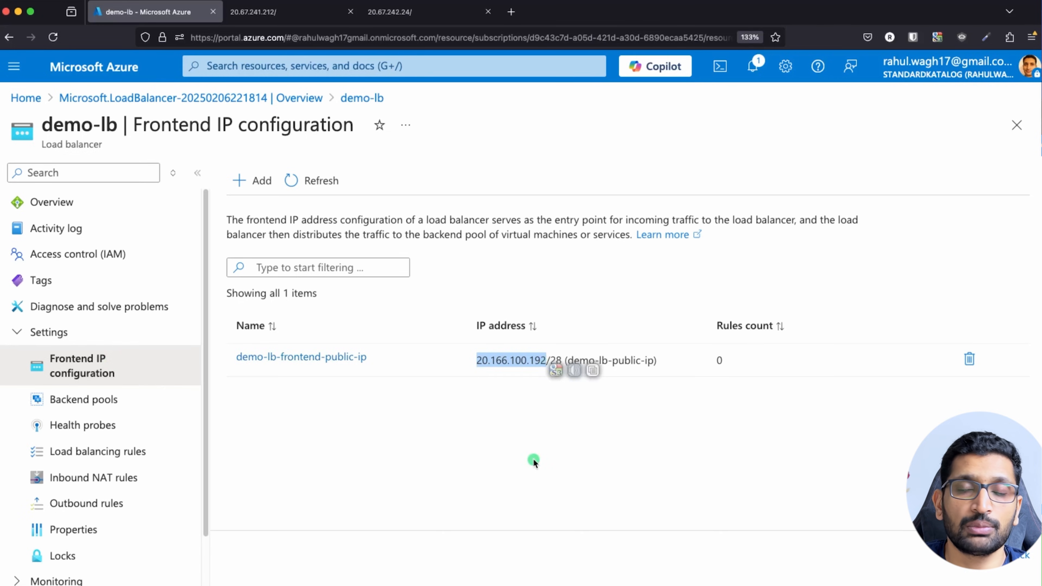
pyautogui.scroll(-2, 159, 366)
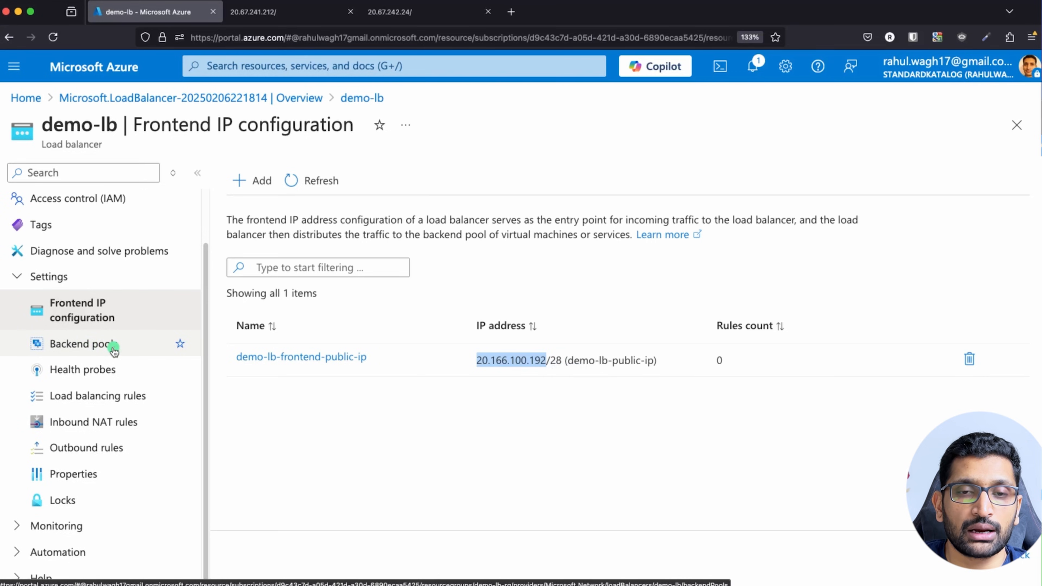
# Reveal the VM-to-backend-pool arrows on the diagram slide, then view demo-lb's Backend pools.
pyautogui.press('super+Tab')
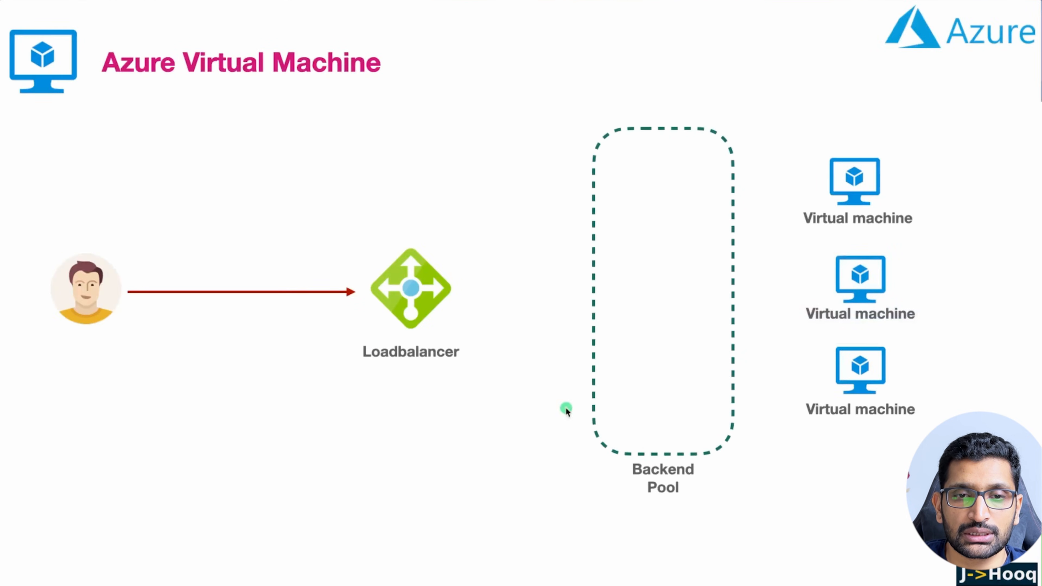
pyautogui.press('Right')
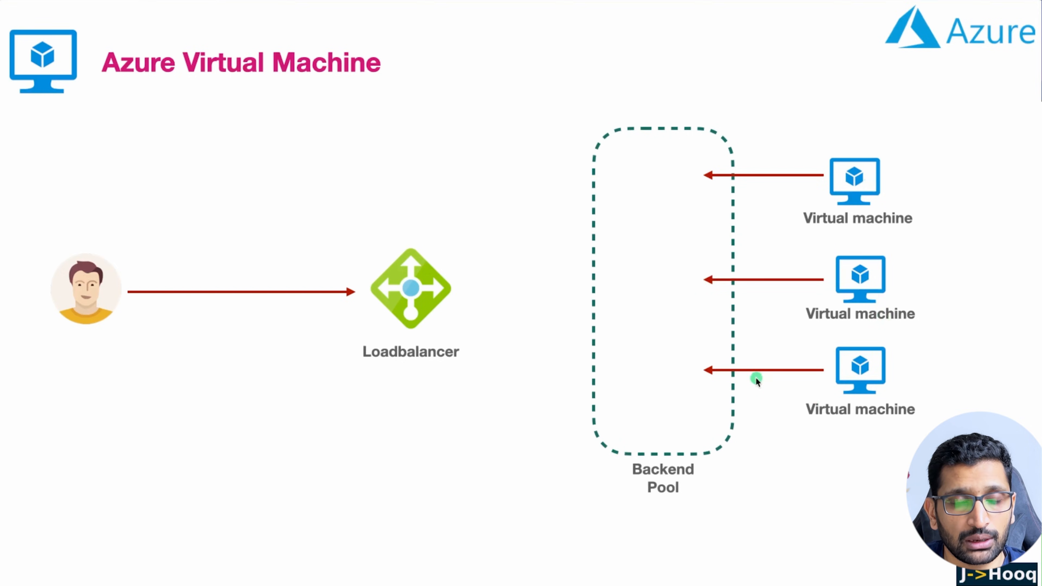
pyautogui.press('super+Tab')
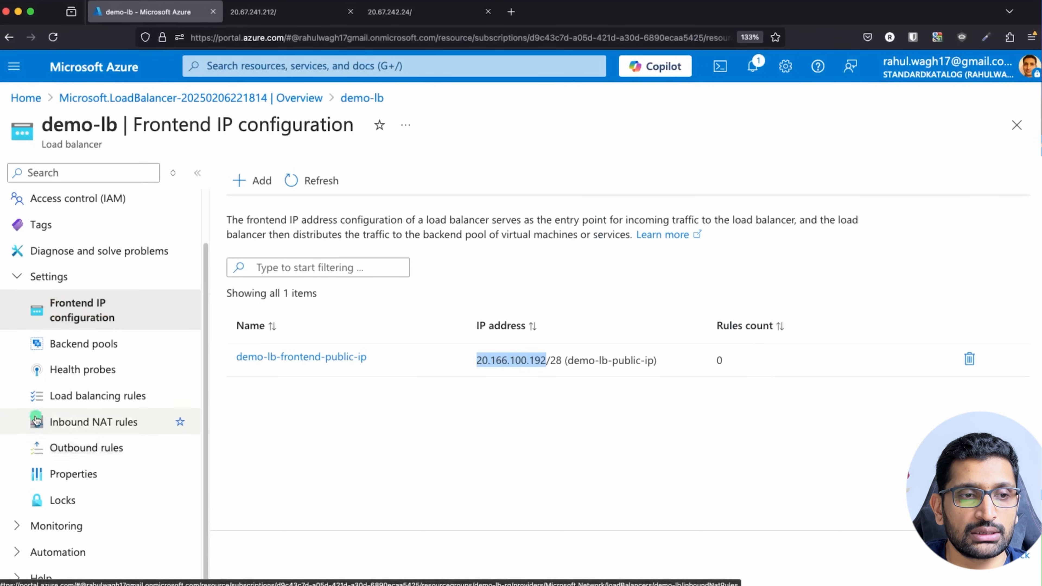
pyautogui.click(74, 349)
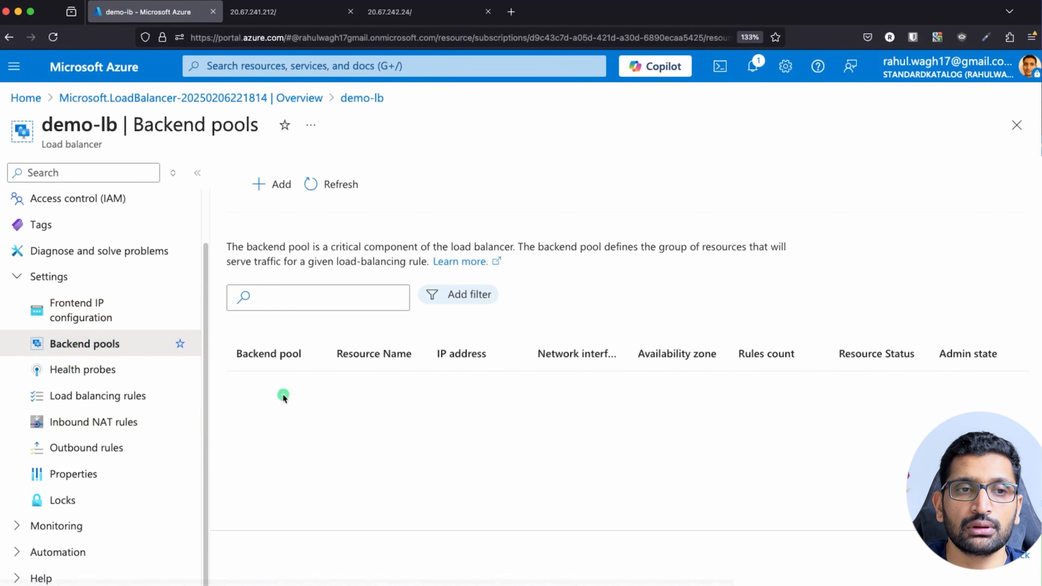
# Add a backend pool named demo-lb-backend-pool-vms.
pyautogui.click(268, 185)
pyautogui.click(303, 179)
pyautogui.write('demo-l')
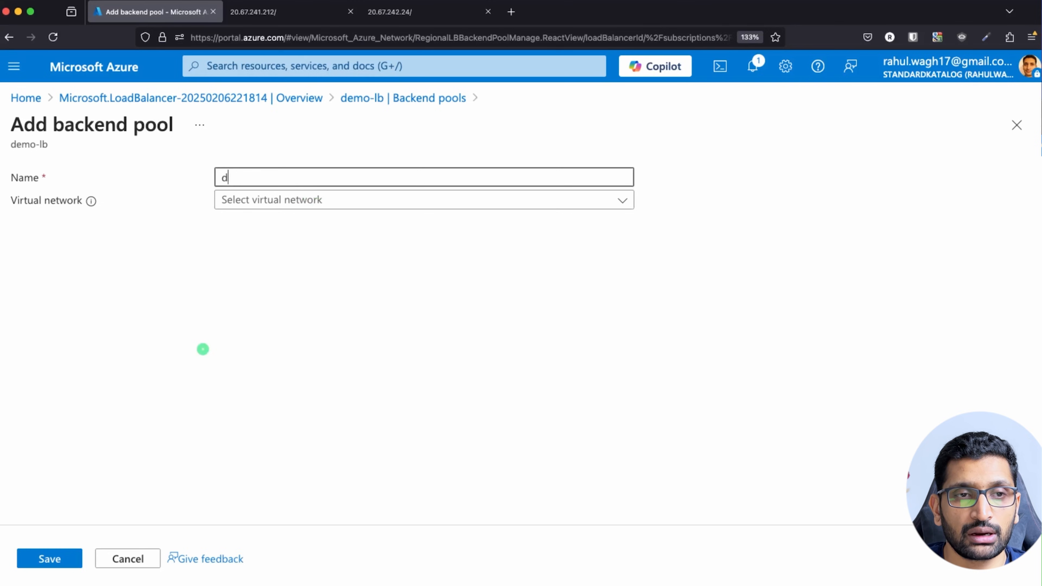
pyautogui.write('backend-poo')
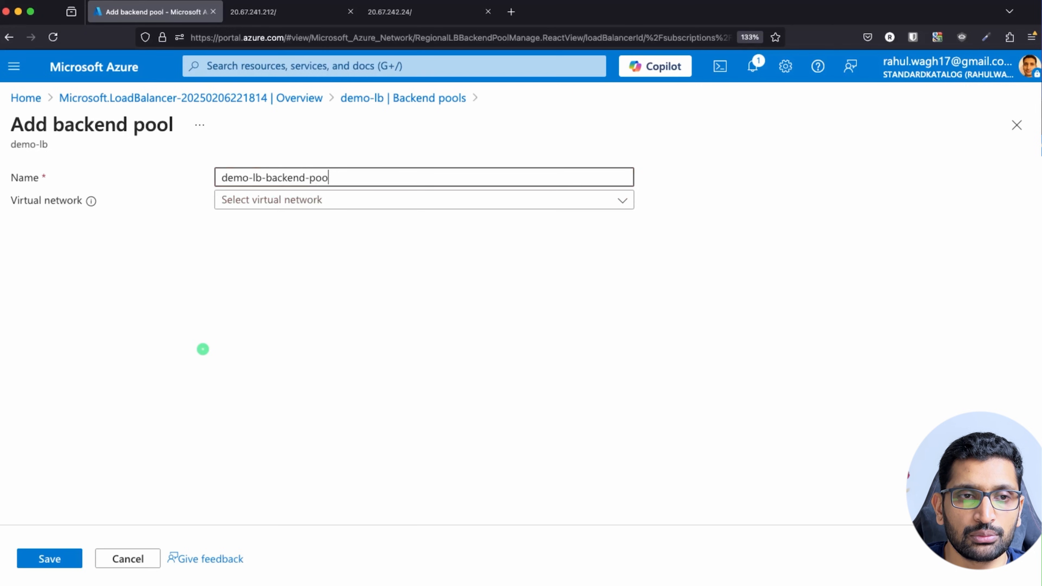
pyautogui.write('l-')
pyautogui.press('BackSpace')
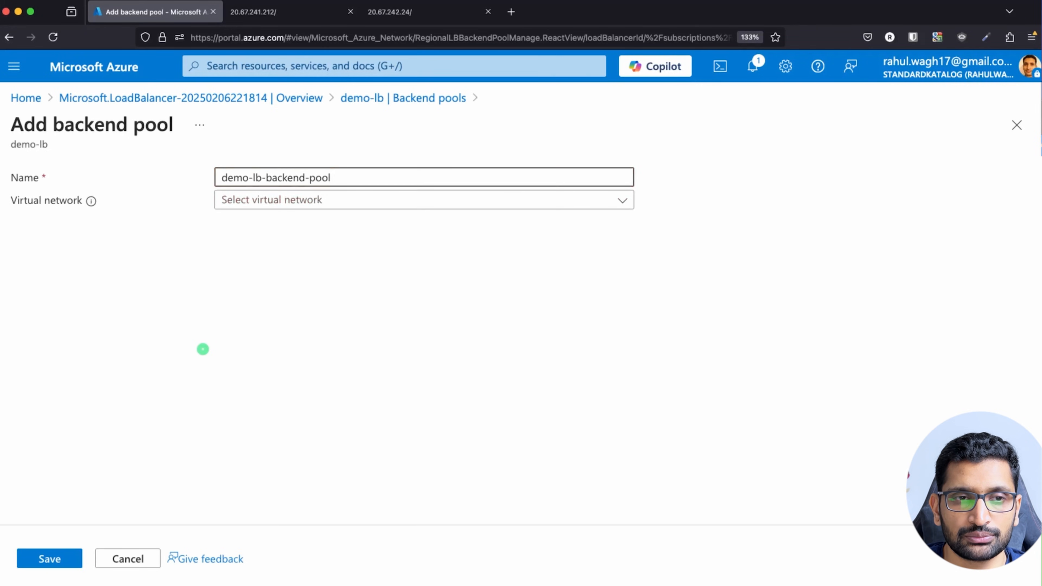
pyautogui.write('-vms')
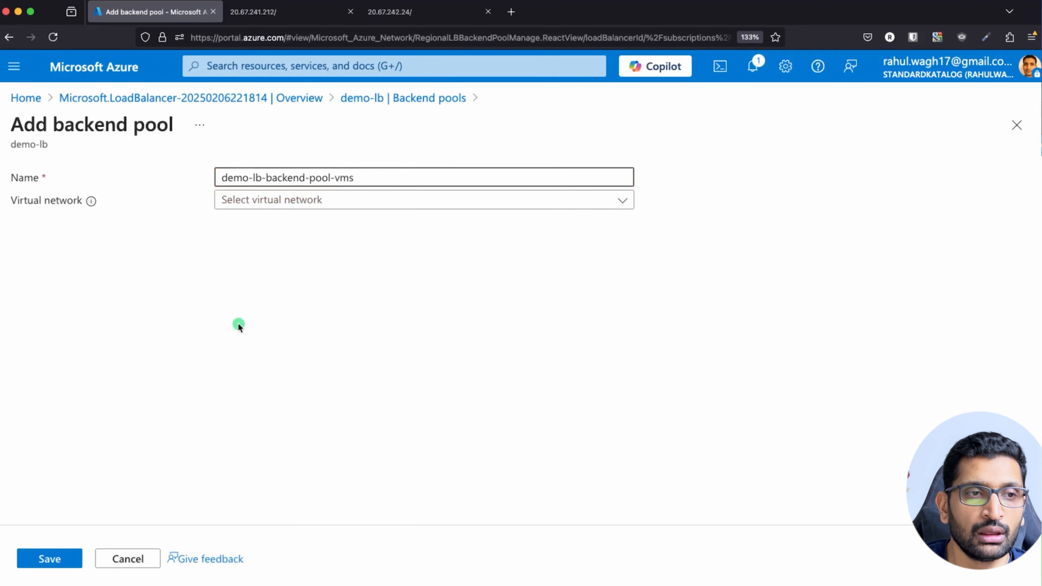
# Set the pool's virtual network to demo-lb-vnet and configure it by IP address.
pyautogui.click(554, 203)
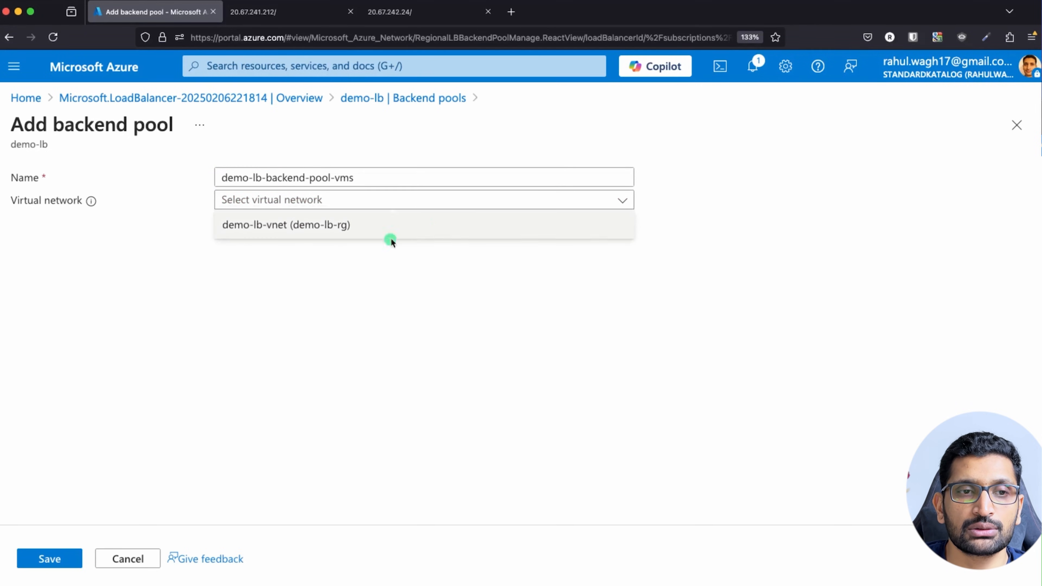
pyautogui.click(268, 230)
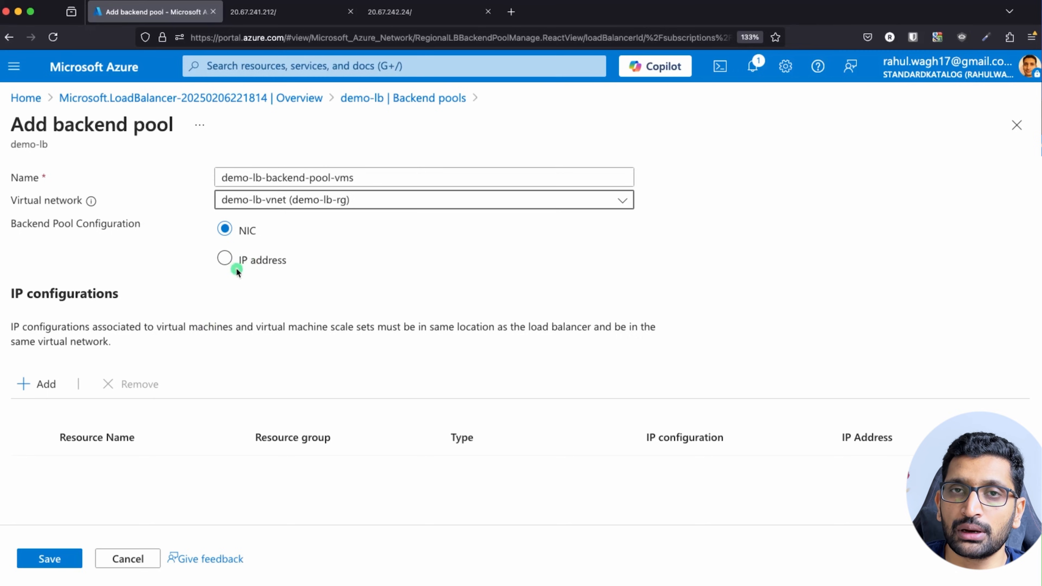
pyautogui.click(226, 264)
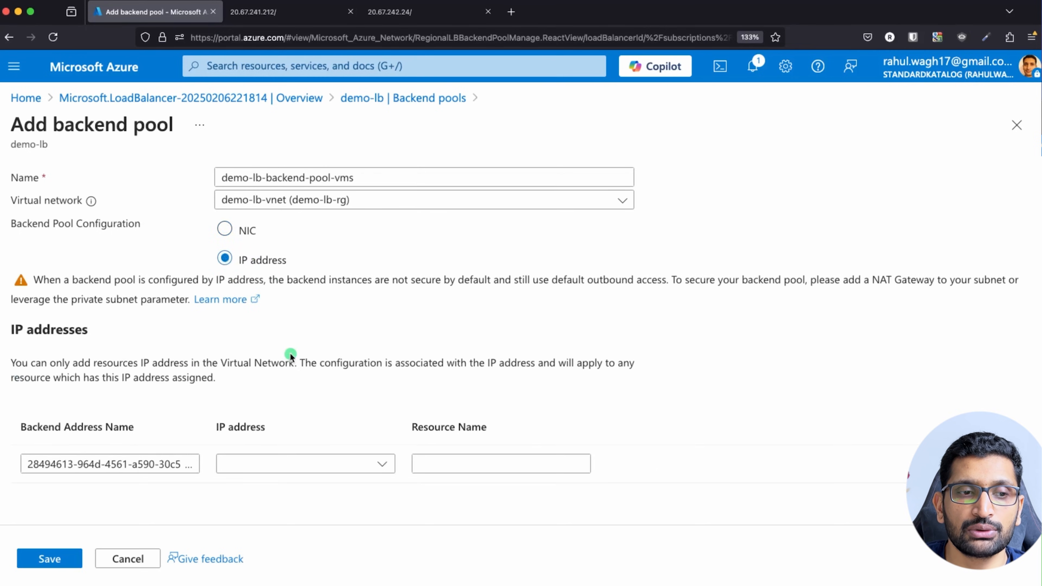
pyautogui.click(344, 462)
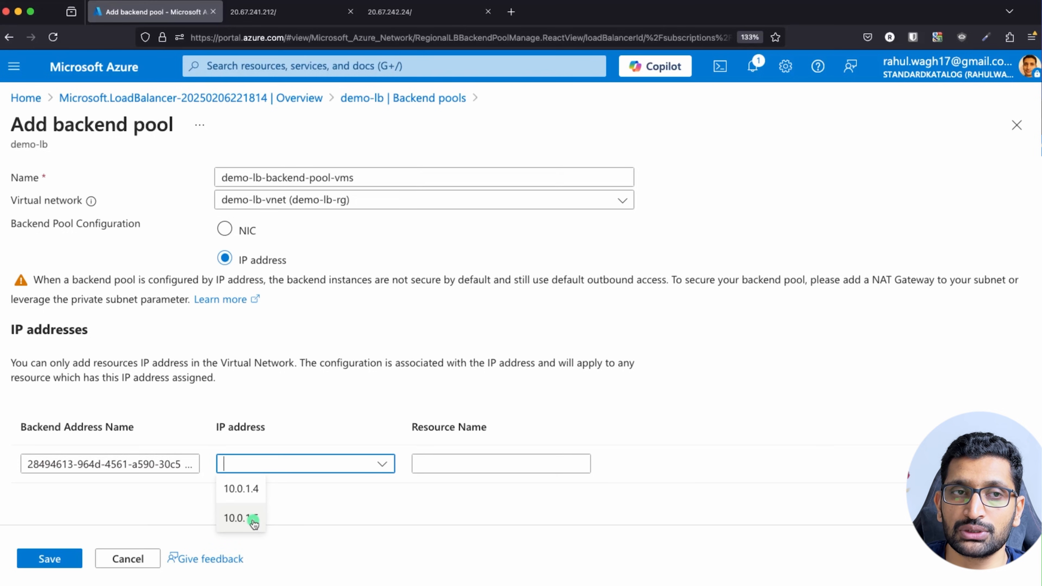
# Check both VMs' private IPs in their tabs, including 10.0.1.5, before returning to the form.
pyautogui.click(324, 12)
pyautogui.click(199, 203)
pyautogui.moveTo(199, 203); pyautogui.dragTo(127, 193)
pyautogui.click(441, 14)
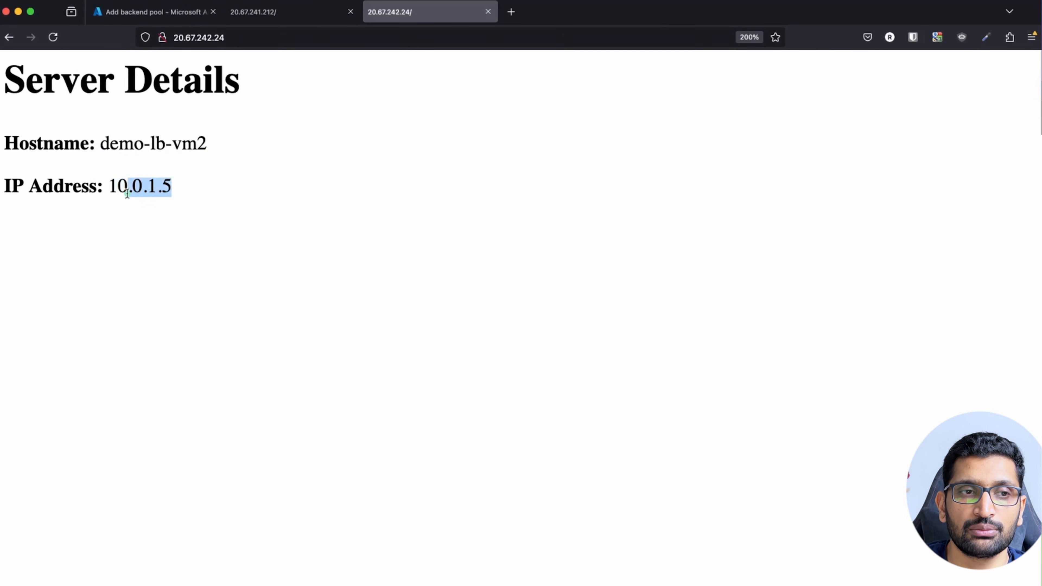
pyautogui.click(167, 12)
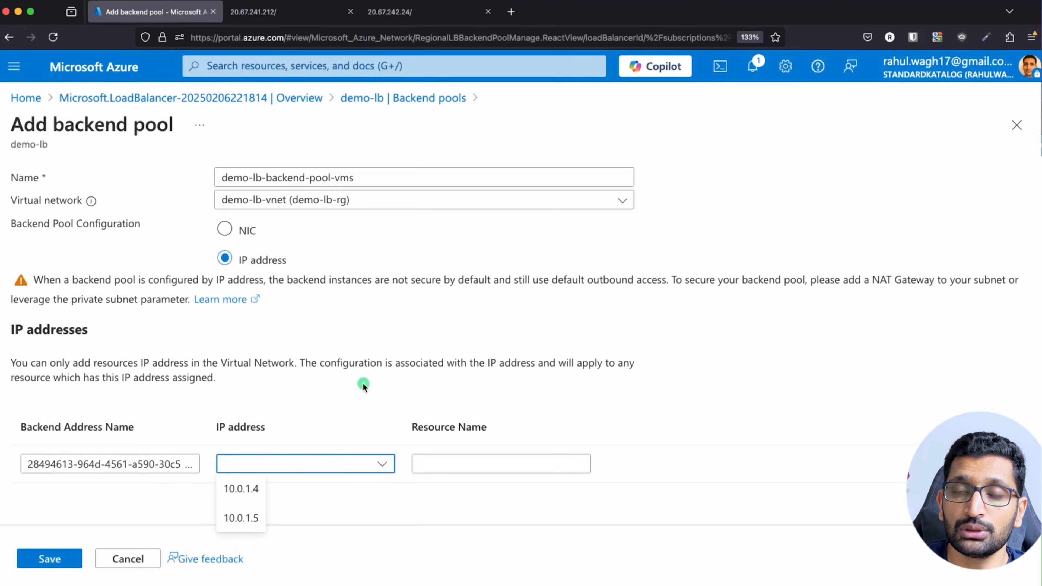
# Circle the top two virtual machines in red on the load balancer diagram slide.
pyautogui.press('super+Tab')
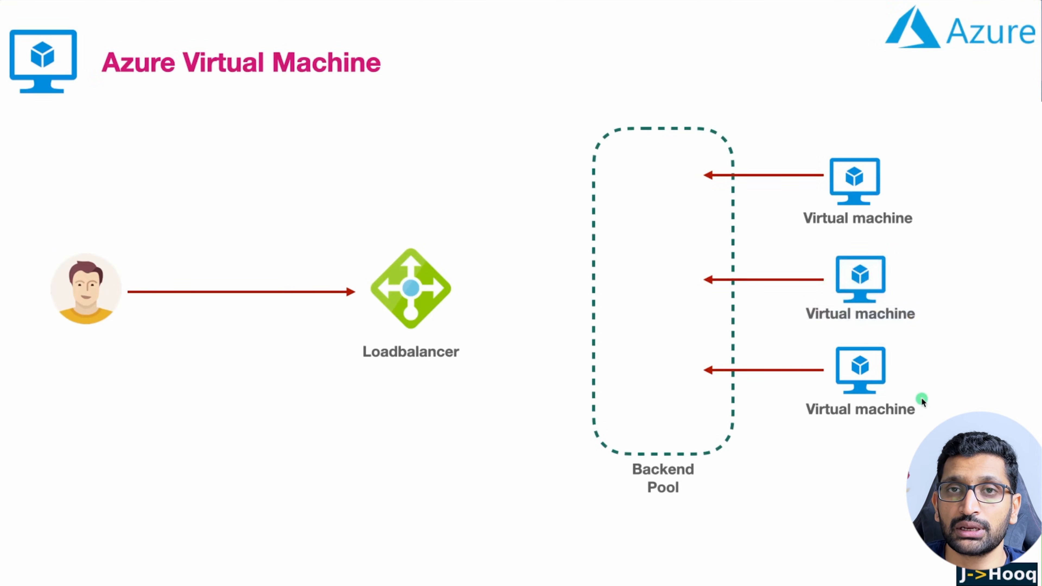
pyautogui.moveTo(931, 189)
pyautogui.mouseDown()
pyautogui.moveTo(898, 155)
pyautogui.moveTo(795, 230)
pyautogui.moveTo(917, 168)
pyautogui.mouseUp()
pyautogui.moveTo(910, 267)
pyautogui.mouseDown()
pyautogui.moveTo(781, 289)
pyautogui.moveTo(933, 280)
pyautogui.moveTo(909, 259)
pyautogui.mouseUp()
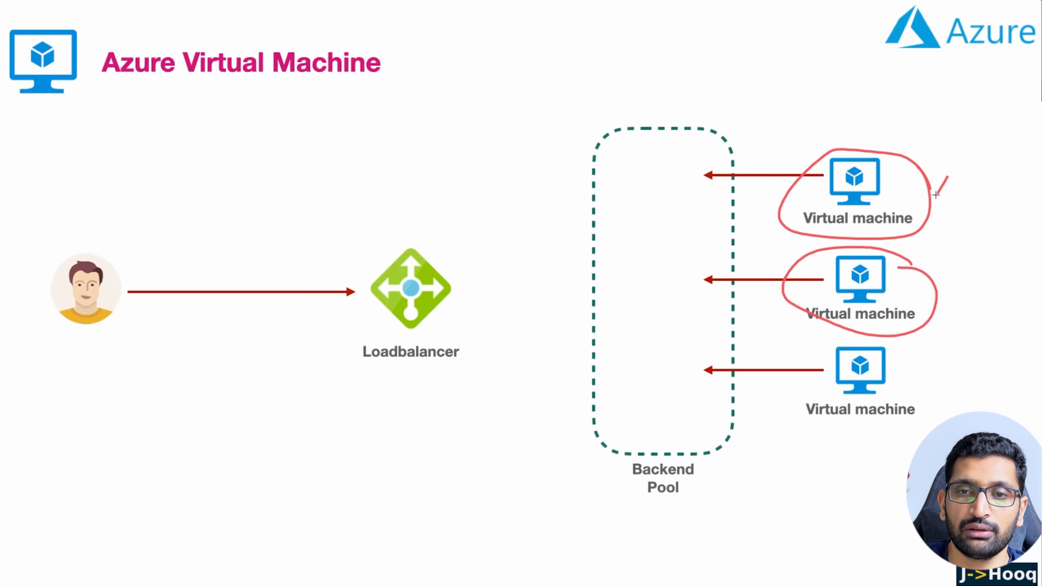
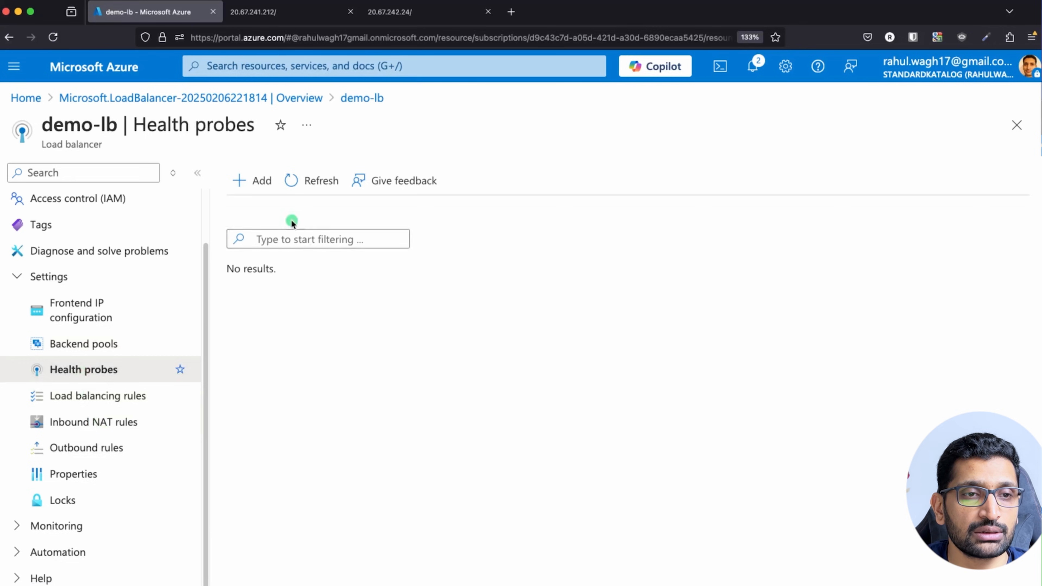
# Add and save health probe demo-lb-health-probe using TCP port 80 at a 5-second interval.
pyautogui.click(249, 185)
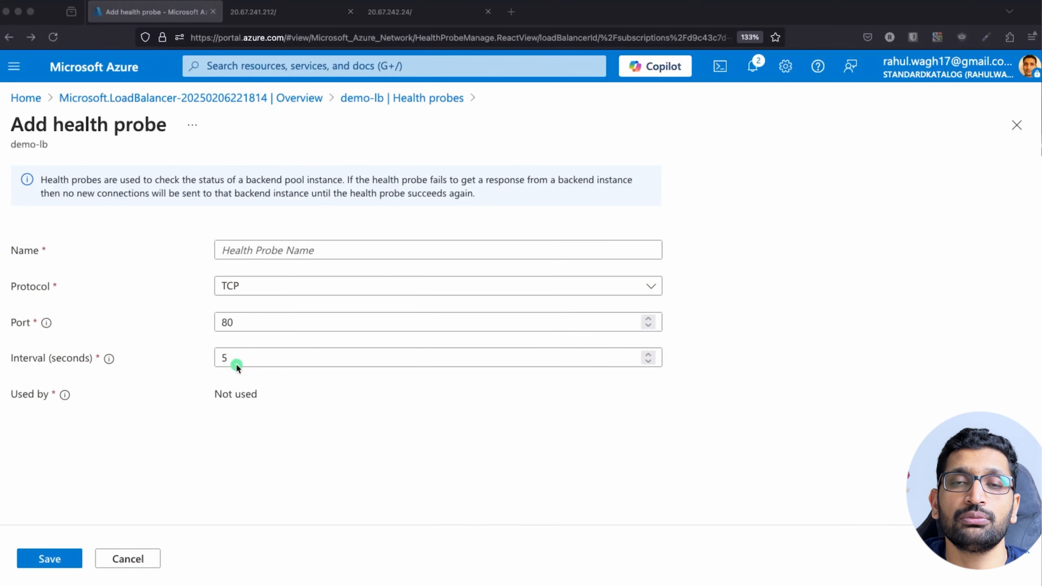
pyautogui.click(242, 251)
pyautogui.write('demo-lb-health-probe')
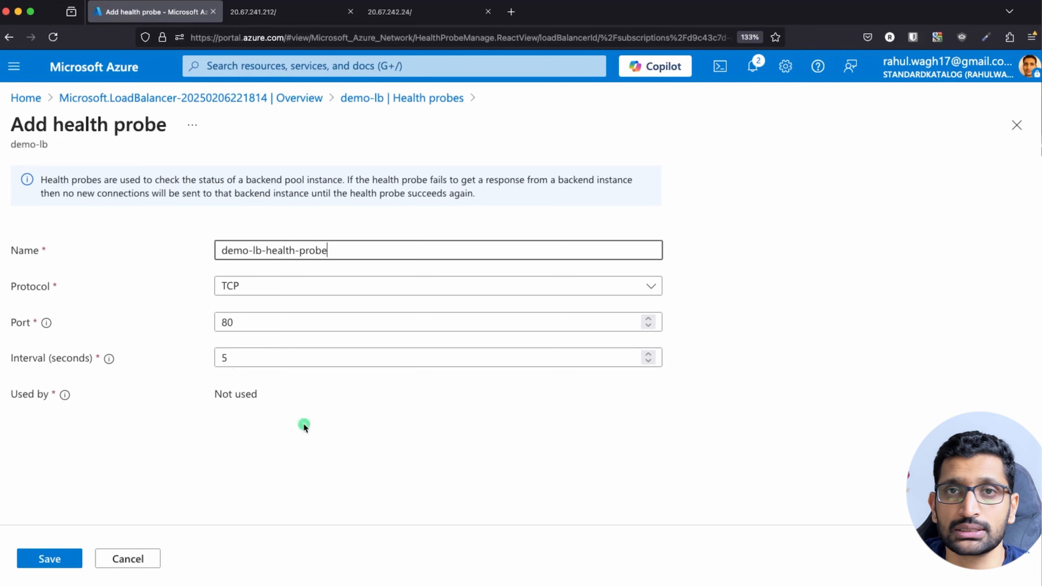
pyautogui.click(41, 563)
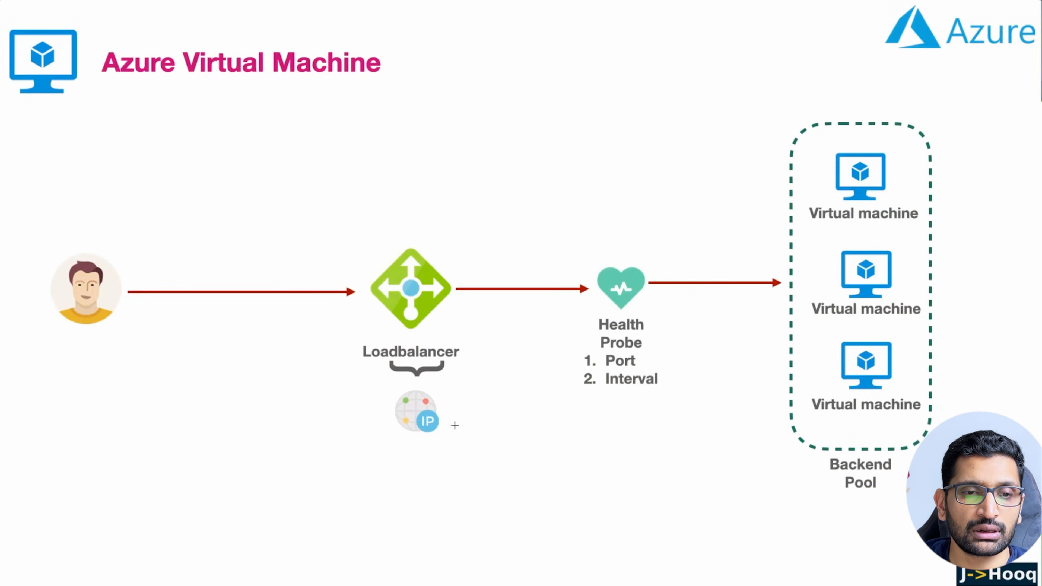
# Annotate the slide's load balancer IP, rule box, Backend Pool and probe port, then return to the portal.
pyautogui.moveTo(446, 397)
pyautogui.mouseDown()
pyautogui.moveTo(400, 388)
pyautogui.moveTo(427, 445)
pyautogui.moveTo(440, 394)
pyautogui.mouseUp()
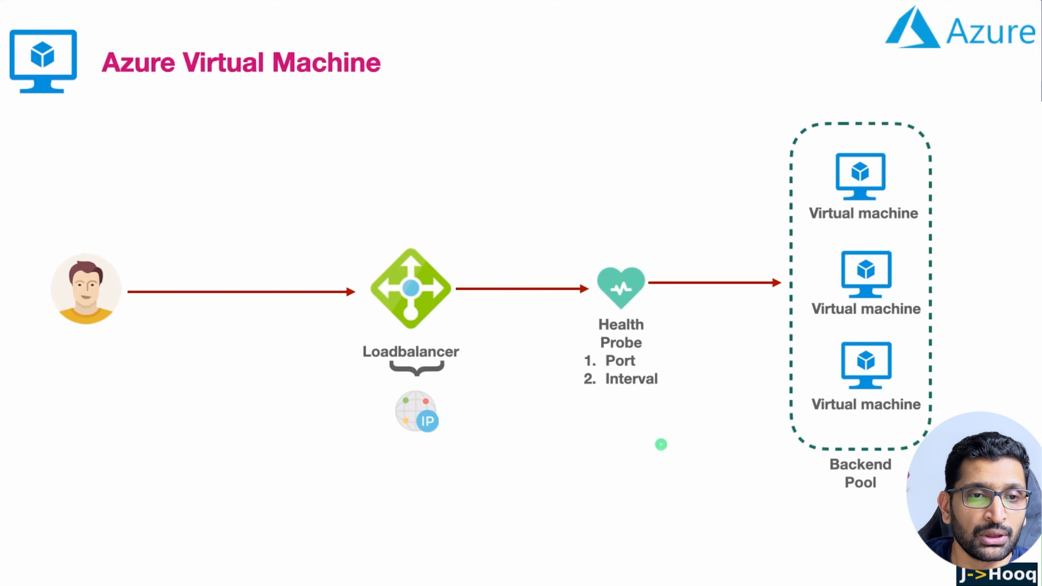
pyautogui.press('Right')
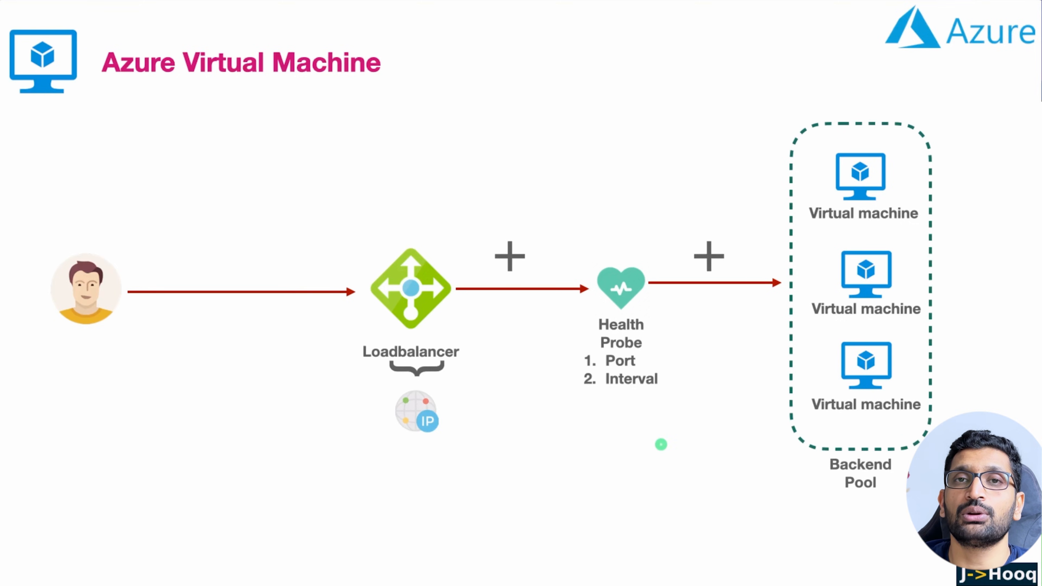
pyautogui.press('Right')
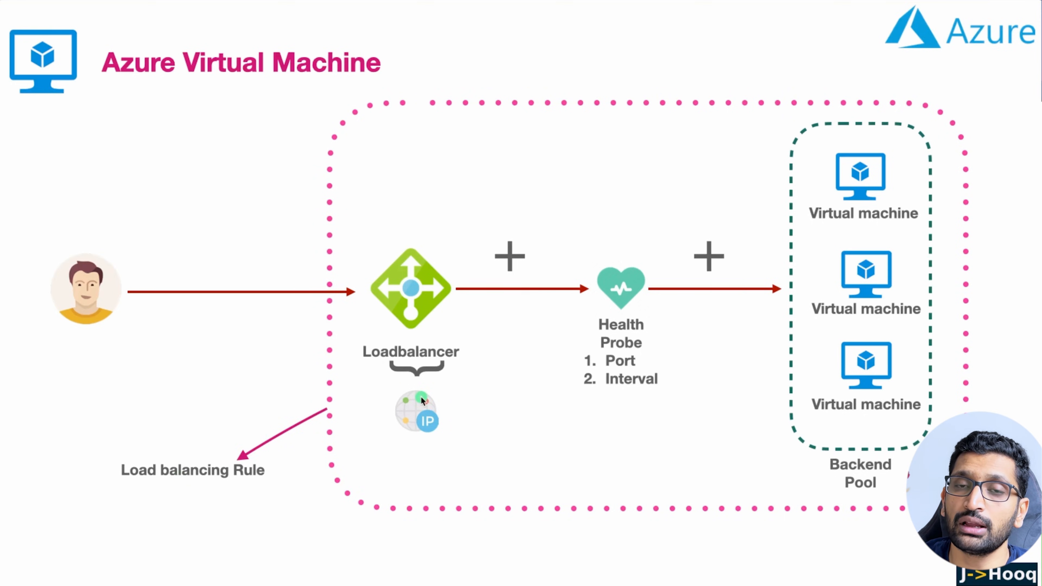
pyautogui.moveTo(455, 385)
pyautogui.mouseDown()
pyautogui.moveTo(412, 438)
pyautogui.moveTo(440, 377)
pyautogui.mouseUp()
pyautogui.moveTo(913, 451)
pyautogui.mouseDown()
pyautogui.moveTo(846, 447)
pyautogui.moveTo(886, 495)
pyautogui.moveTo(905, 448)
pyautogui.mouseUp()
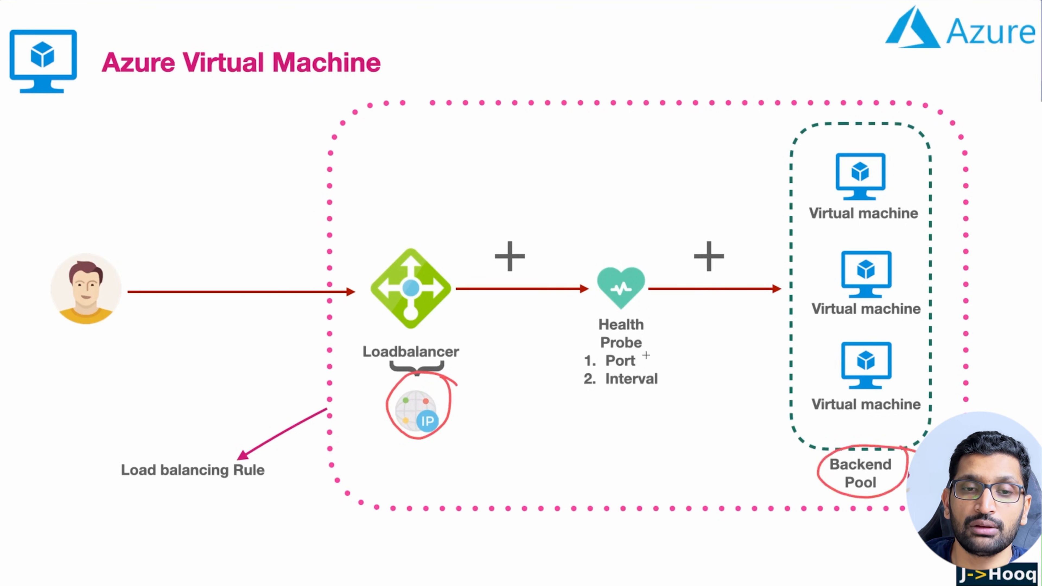
pyautogui.moveTo(650, 326)
pyautogui.mouseDown()
pyautogui.moveTo(562, 329)
pyautogui.moveTo(693, 384)
pyautogui.moveTo(614, 308)
pyautogui.mouseUp()
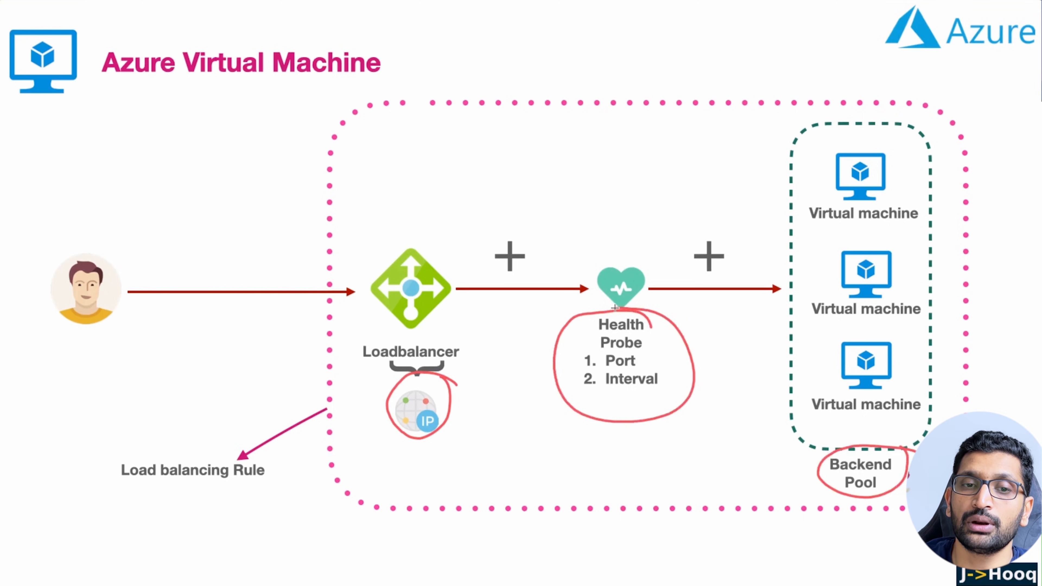
pyautogui.press('super+Tab')
pyautogui.press('super+Tab')
pyautogui.press('super+Tab')
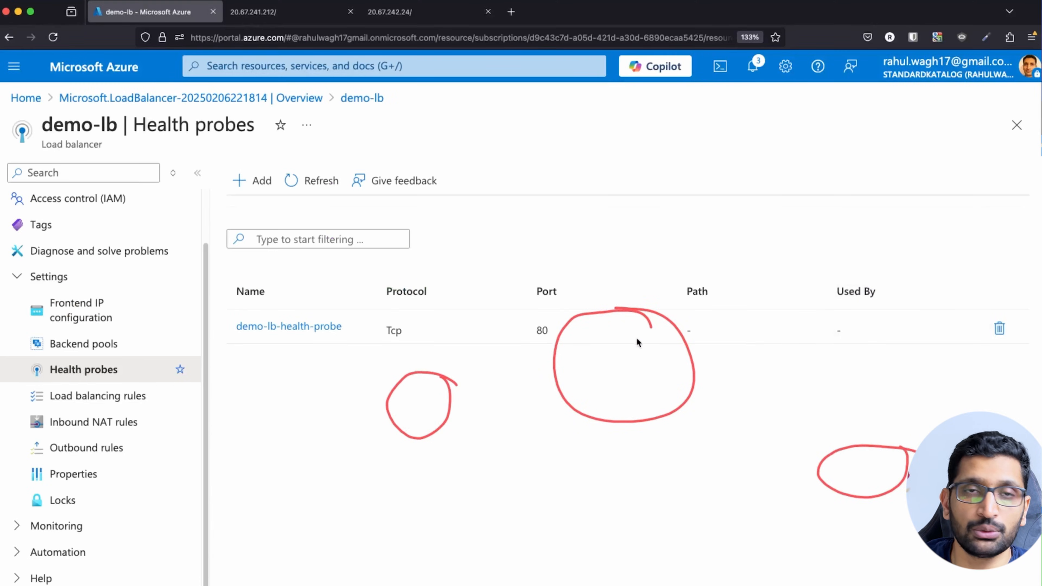
# Mark the frontend IP, backend pools and health probes settings, then go to Load balancing rules.
pyautogui.hotkey('ctrl', 'a')
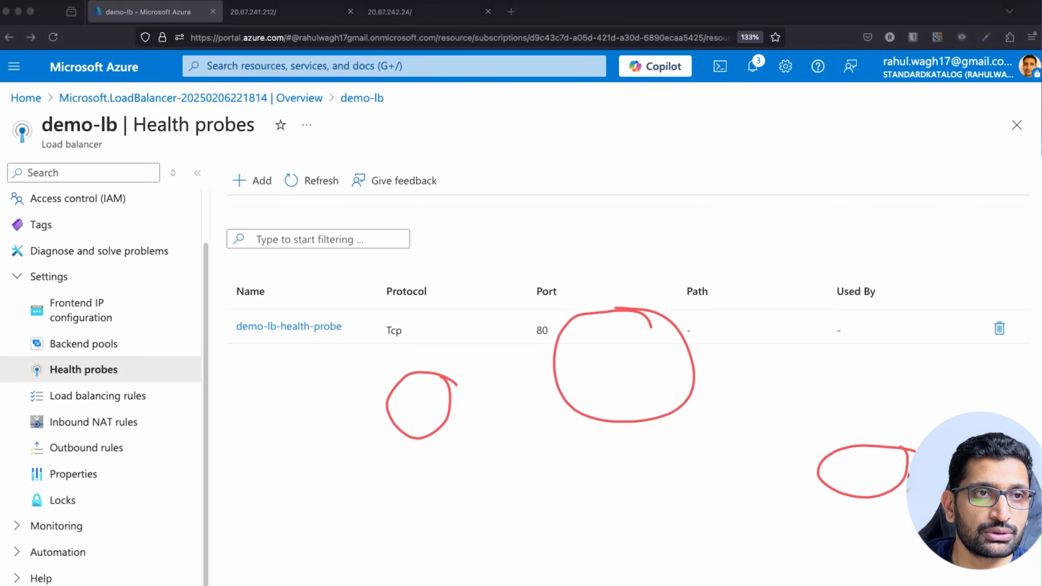
pyautogui.press('super+z')
pyautogui.press('super+z')
pyautogui.press('super+z')
pyautogui.moveTo(112, 293)
pyautogui.mouseDown()
pyautogui.moveTo(75, 289)
pyautogui.moveTo(91, 334)
pyautogui.moveTo(81, 293)
pyautogui.mouseUp()
pyautogui.moveTo(125, 336)
pyautogui.mouseDown()
pyautogui.moveTo(24, 349)
pyautogui.moveTo(111, 332)
pyautogui.moveTo(115, 361)
pyautogui.moveTo(32, 357)
pyautogui.moveTo(108, 375)
pyautogui.moveTo(123, 356)
pyautogui.mouseUp()
pyautogui.moveTo(103, 299)
pyautogui.mouseDown()
pyautogui.moveTo(164, 352)
pyautogui.moveTo(135, 393)
pyautogui.moveTo(156, 391)
pyautogui.mouseUp()
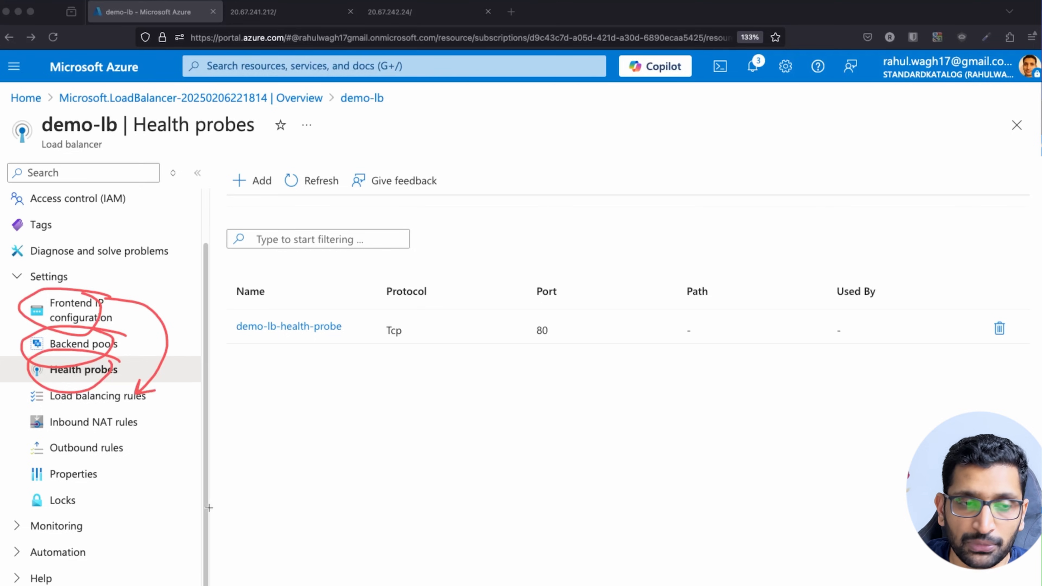
pyautogui.press('Escape')
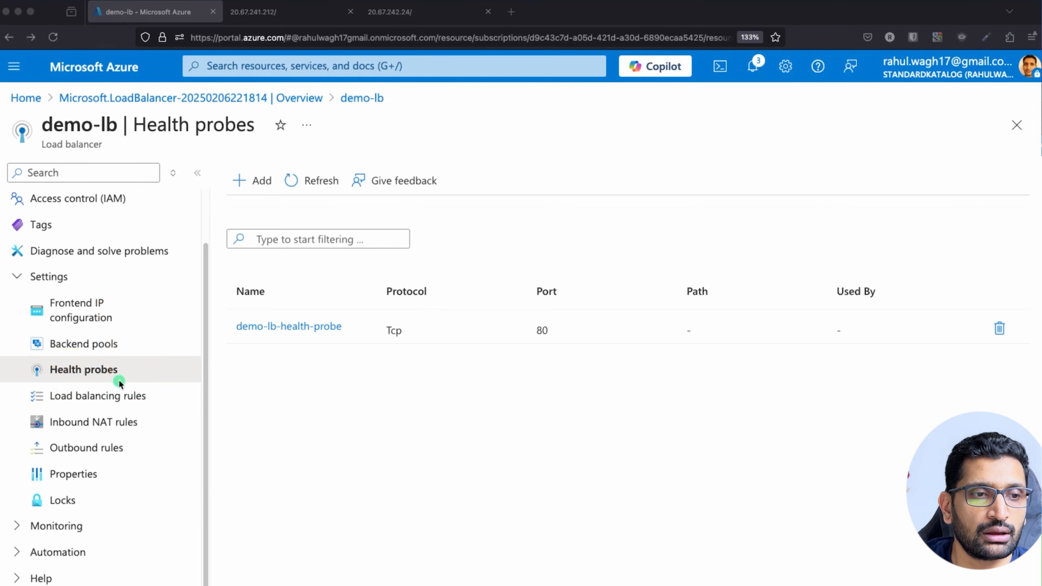
pyautogui.click(110, 396)
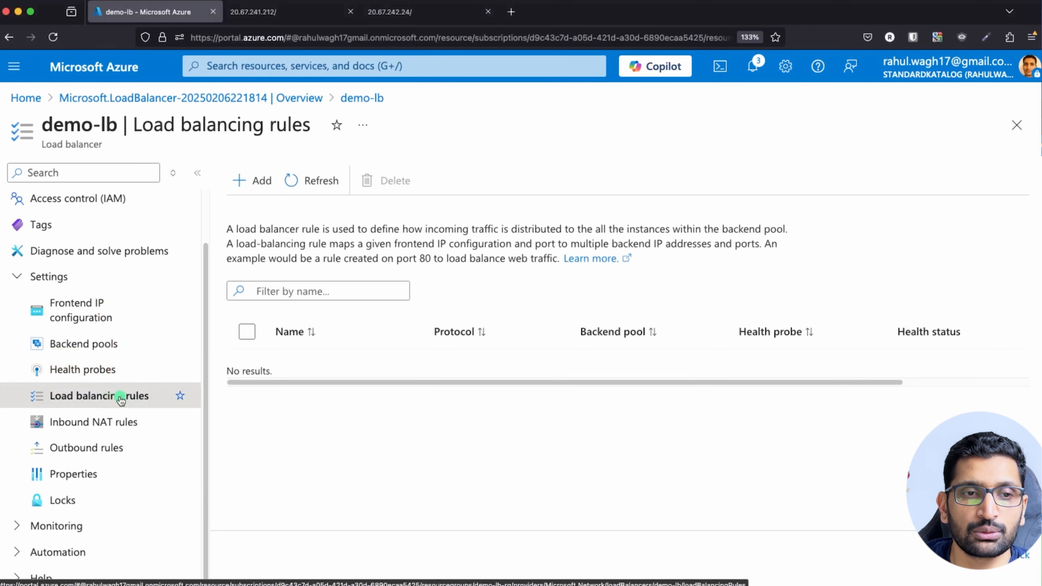
# Start a new load balancing rule and name it demo-lb-lule.
pyautogui.click(241, 181)
pyautogui.click(278, 246)
pyautogui.write('dem')
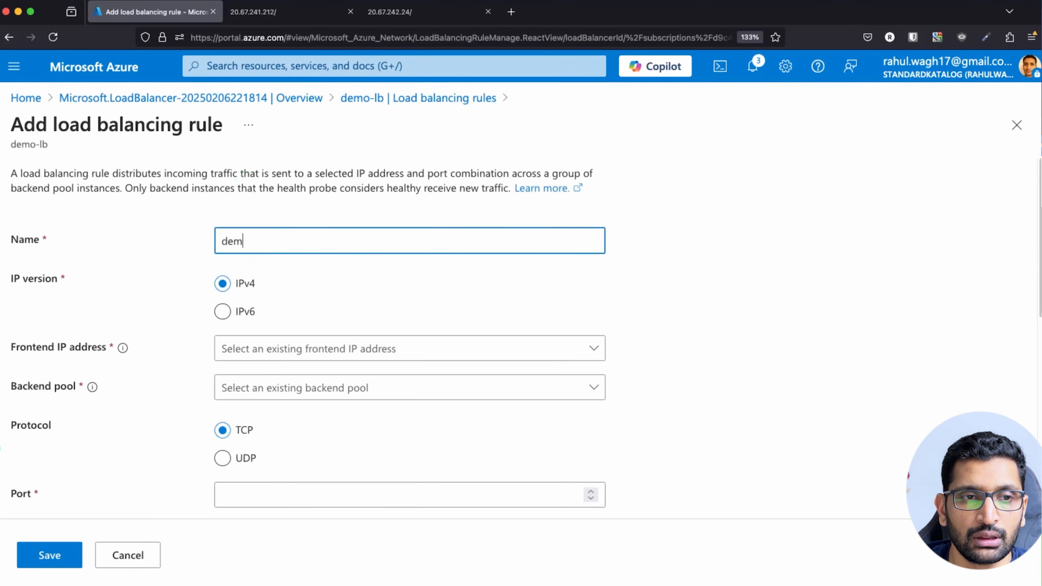
pyautogui.write('o-lb')
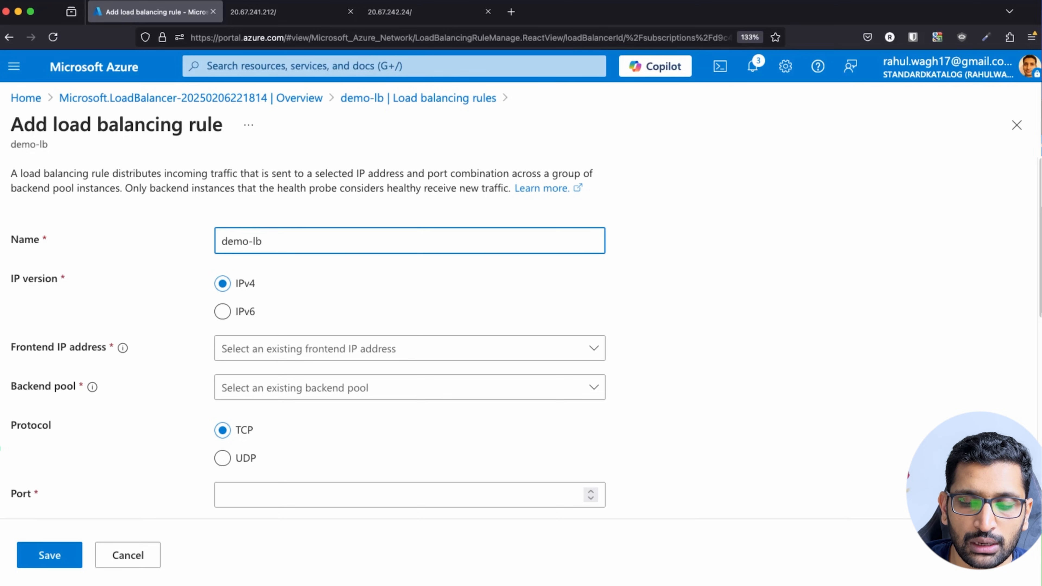
pyautogui.write('-l')
pyautogui.write('ule')
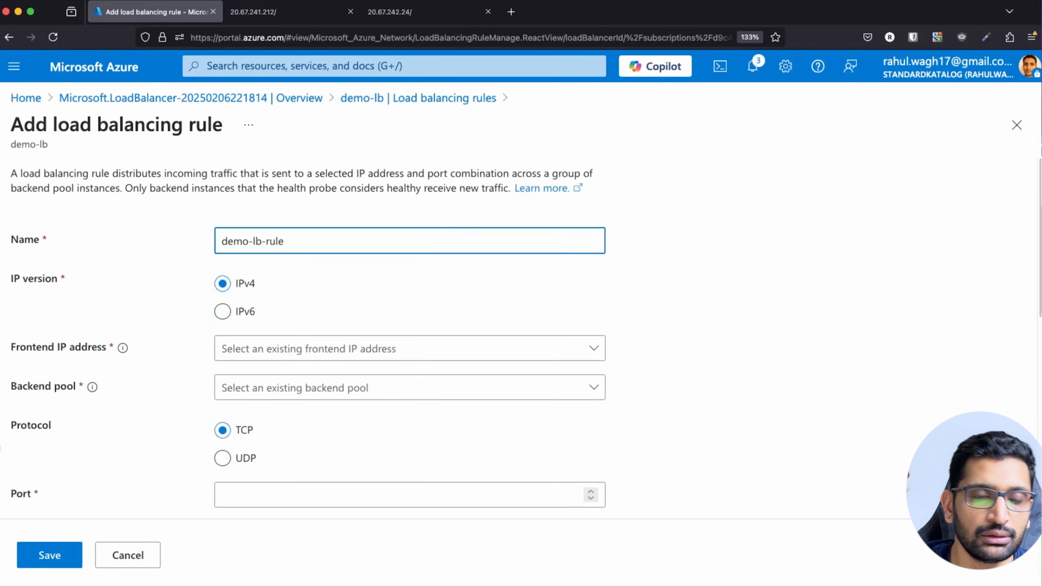
pyautogui.click(494, 289)
# Check the Frontend IP address choices, then open the Load balancing overview in a new tab.
pyautogui.click(594, 350)
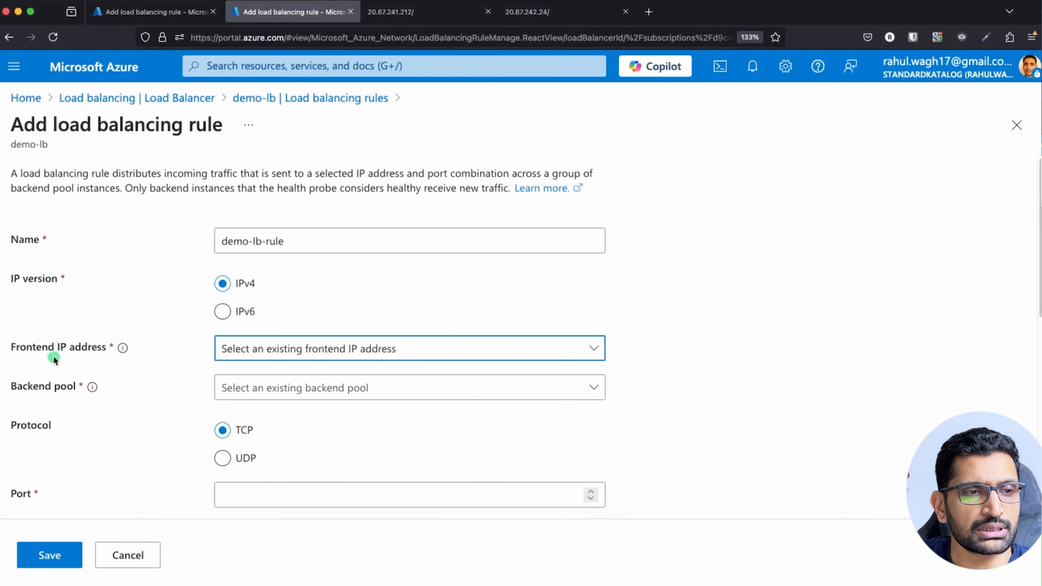
pyautogui.moveTo(12, 346); pyautogui.dragTo(108, 347)
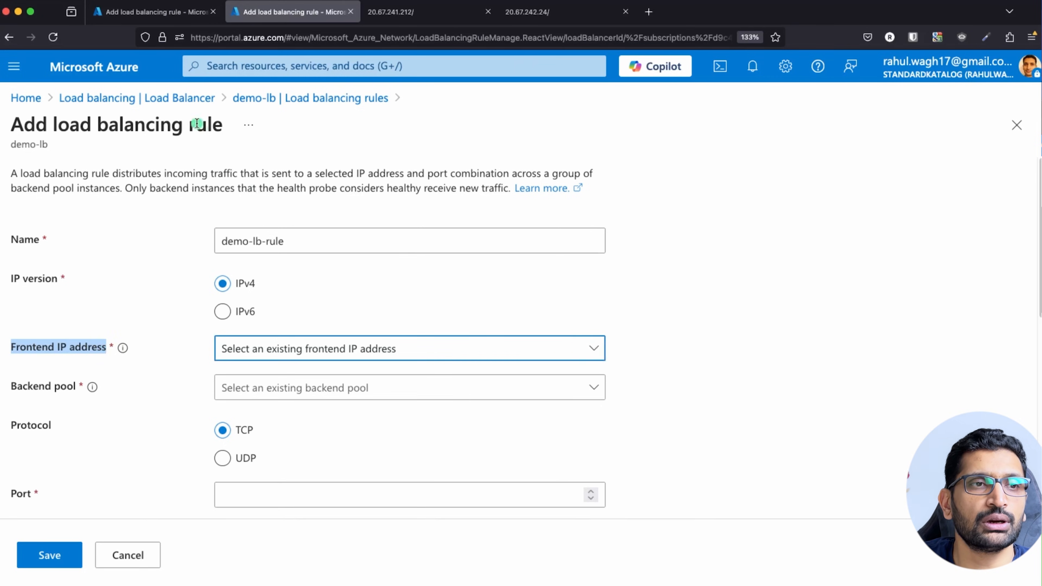
pyautogui.keyDown('super'); pyautogui.click(115, 99); pyautogui.keyUp('super')
pyautogui.click(390, 19)
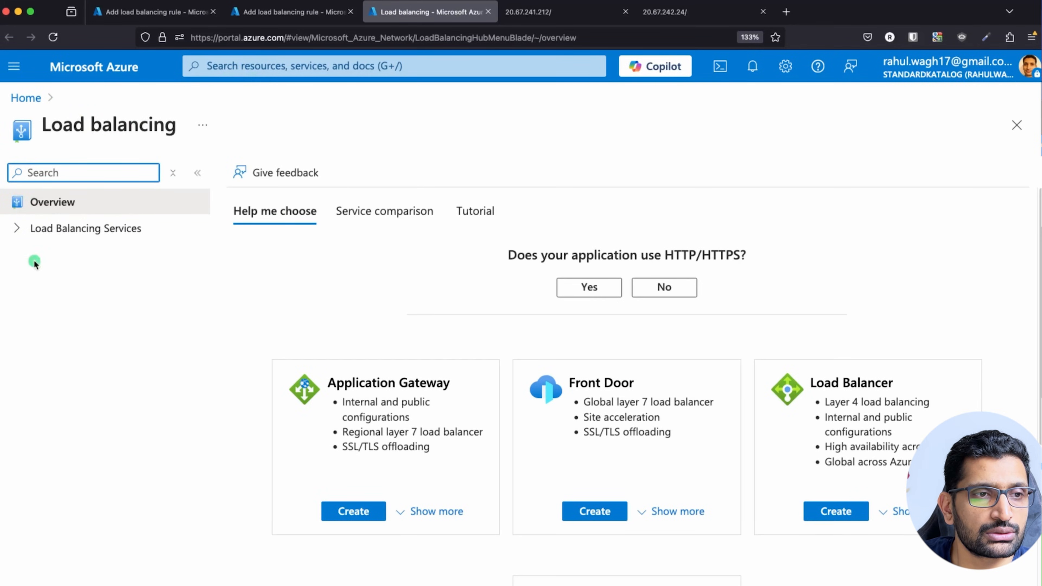
# Navigate through Load balancers to demo-lb's frontend IP configuration demo-lb-frontend-public-ip.
pyautogui.click(18, 229)
pyautogui.click(74, 321)
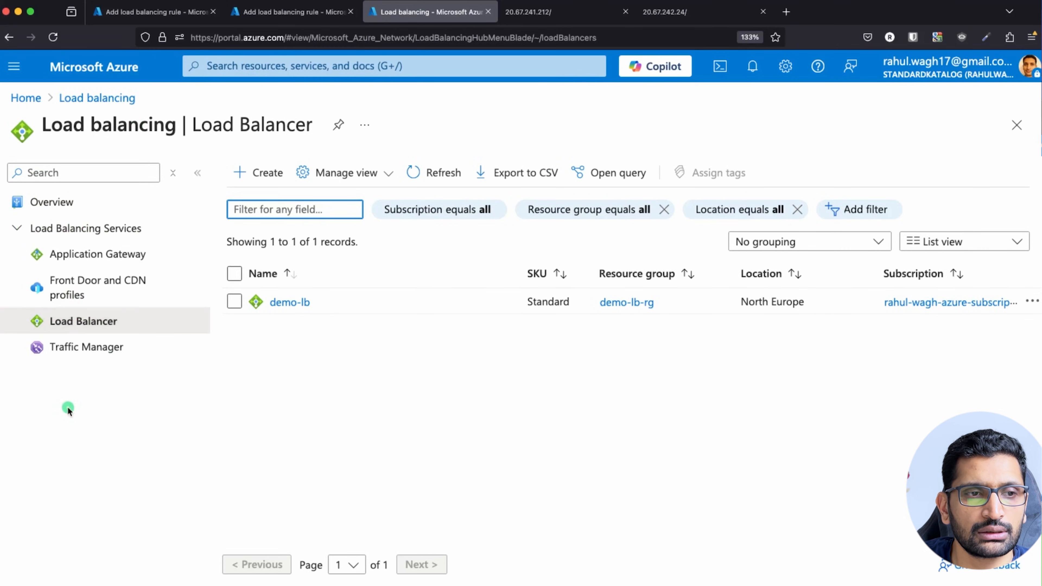
pyautogui.click(287, 302)
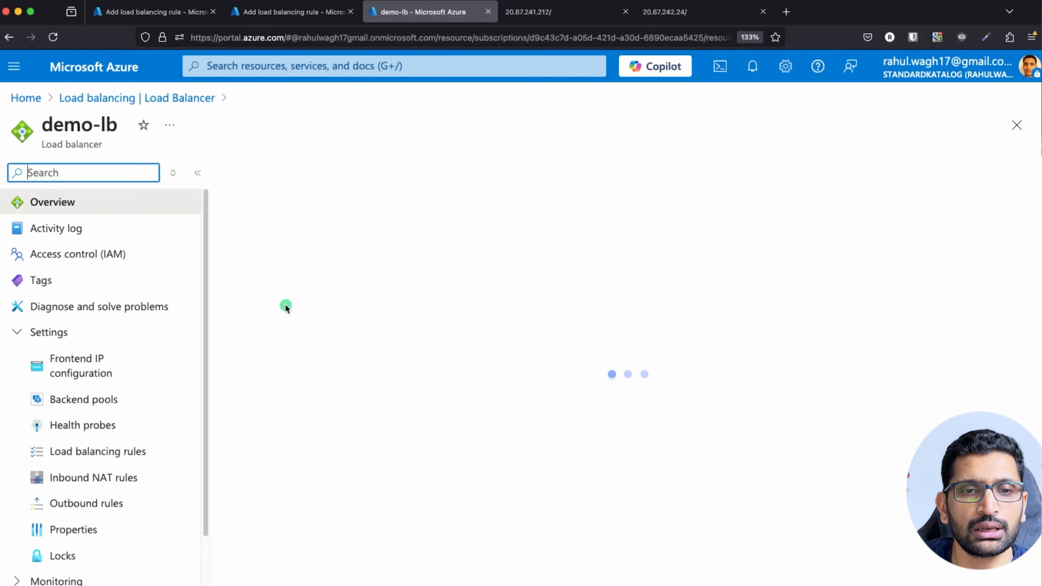
pyautogui.click(82, 368)
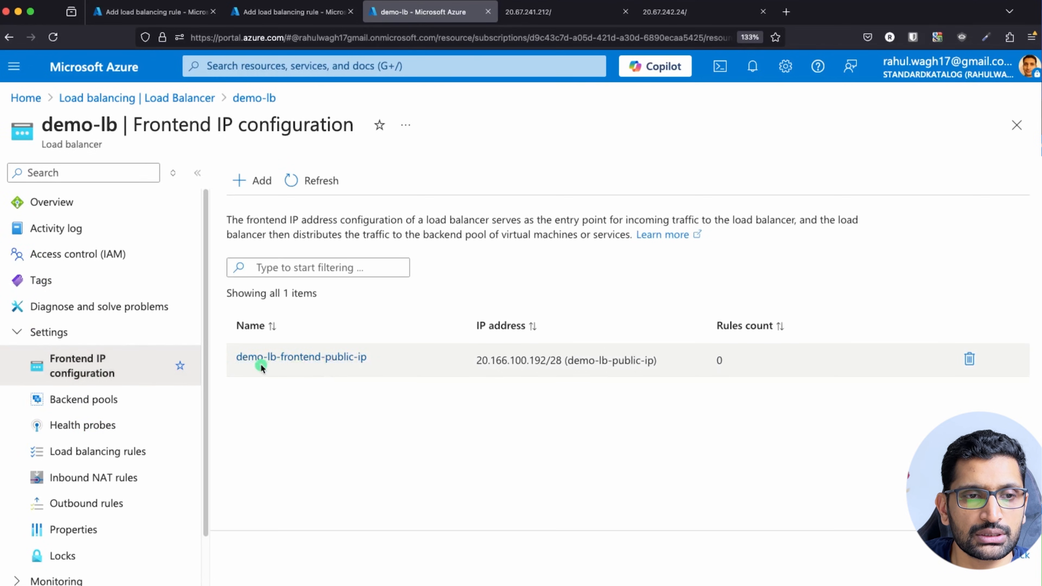
pyautogui.click(309, 358)
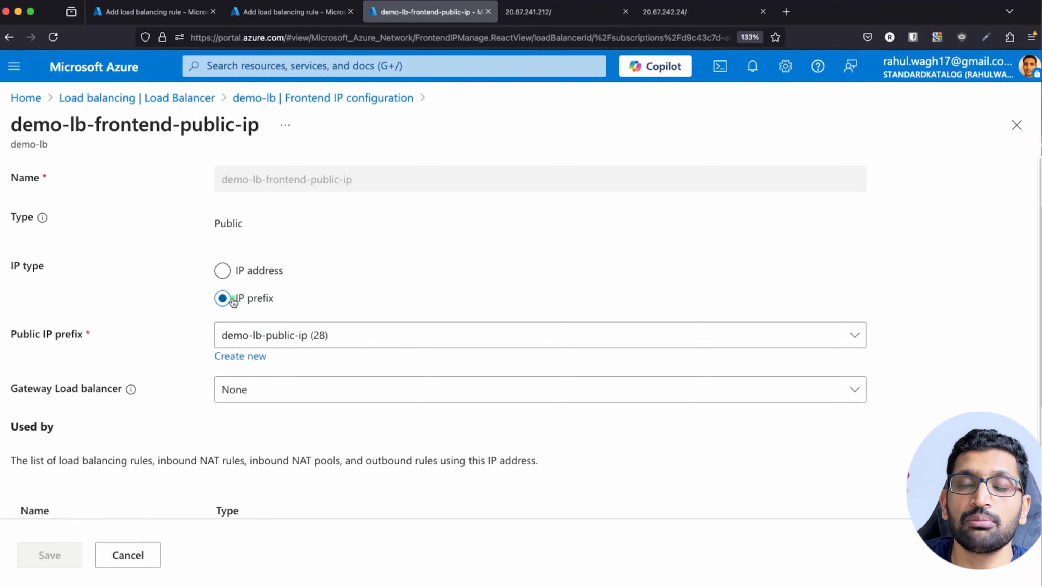
# Switch the frontend to IP address and create a new public IP demo-lb-public-ip.
pyautogui.click(225, 273)
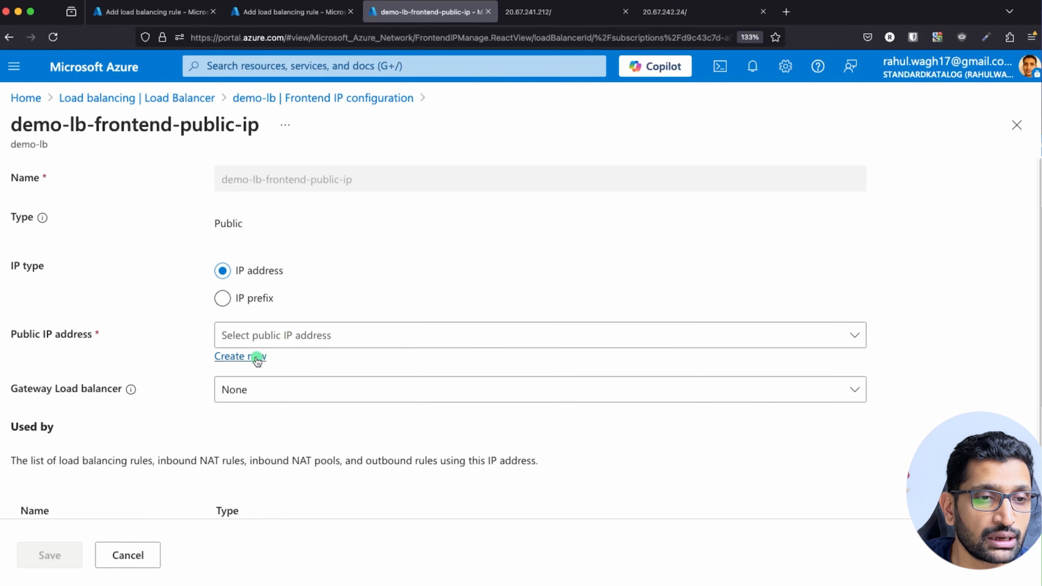
pyautogui.click(303, 338)
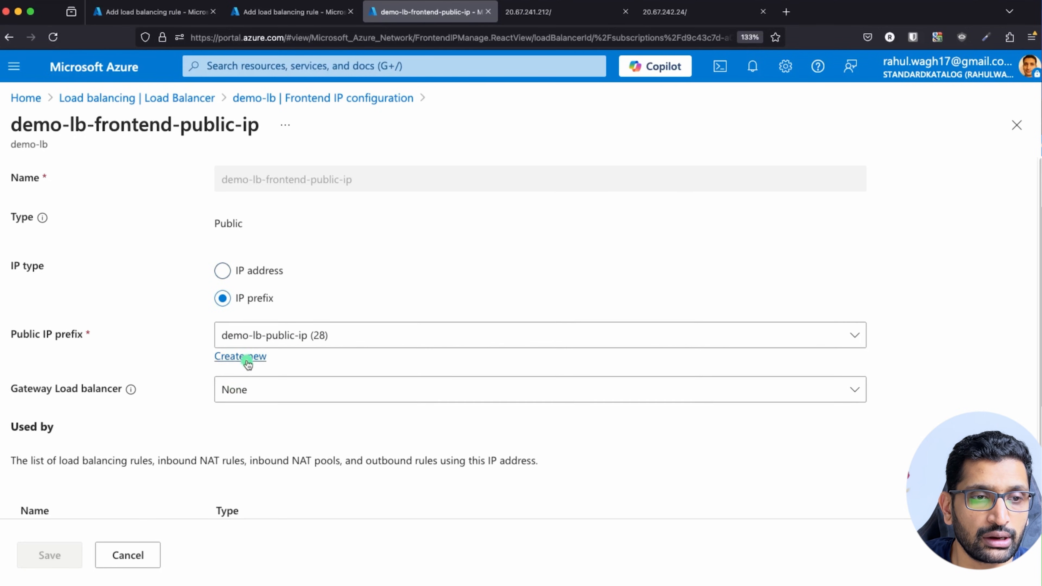
pyautogui.click(223, 272)
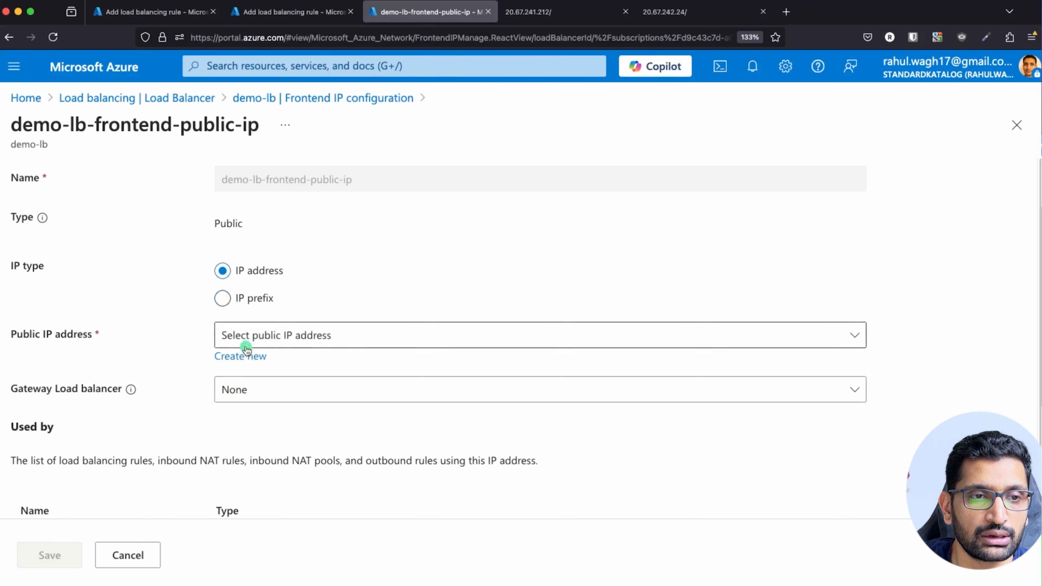
pyautogui.click(248, 356)
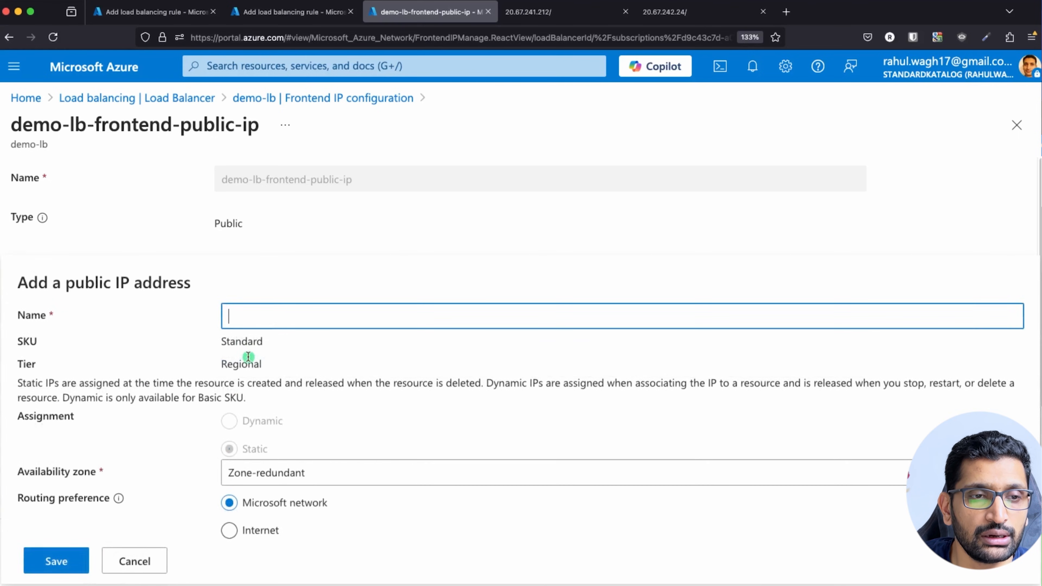
pyautogui.write('dem')
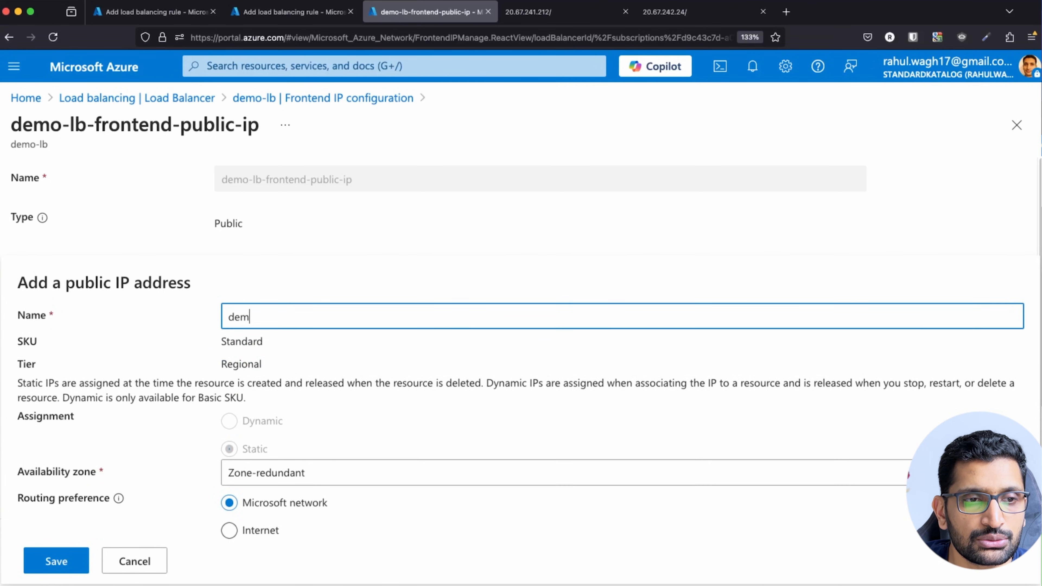
pyautogui.write('o-lb-')
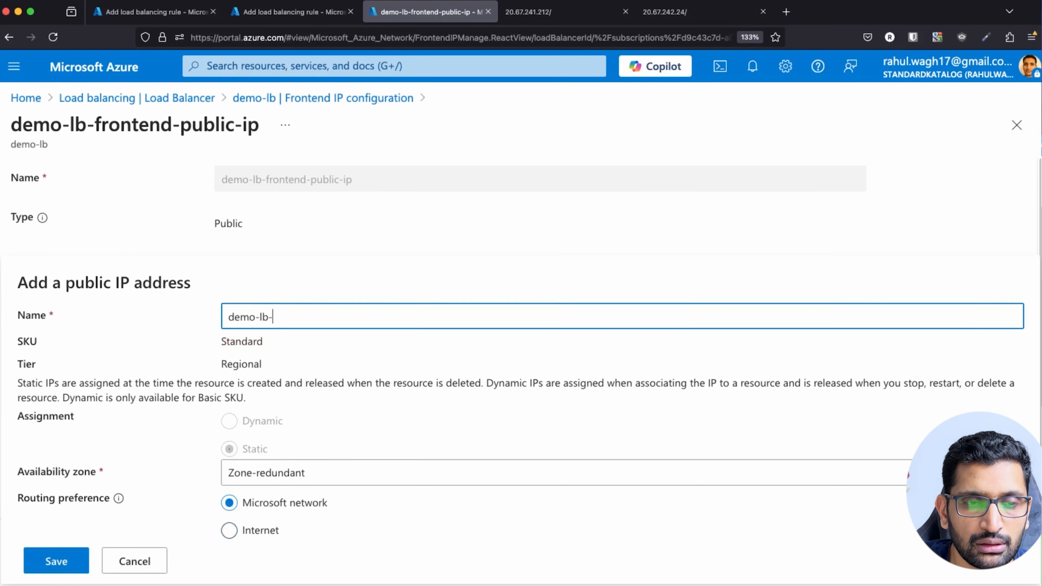
pyautogui.write('public-ip')
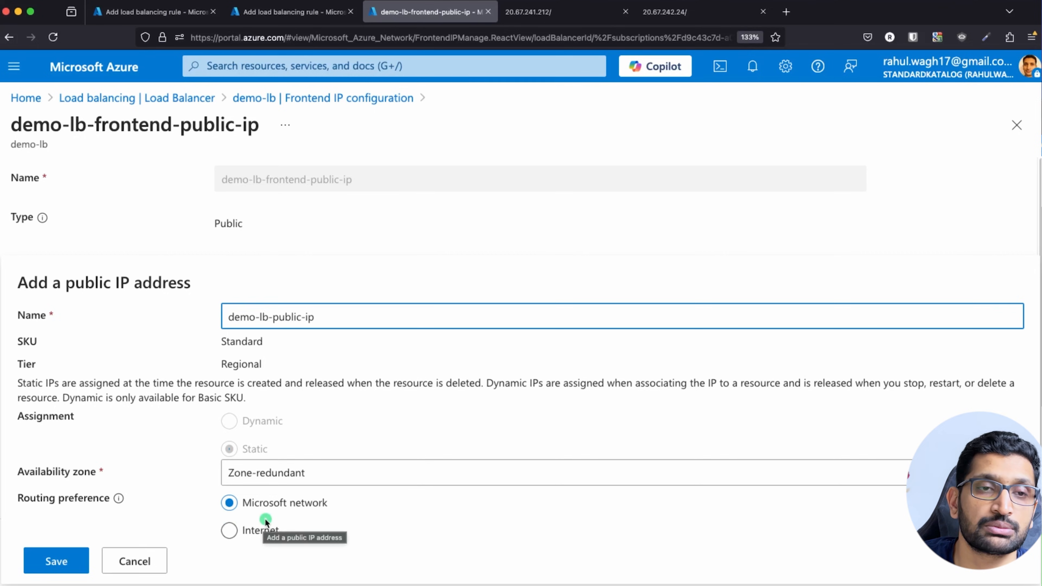
pyautogui.click(74, 555)
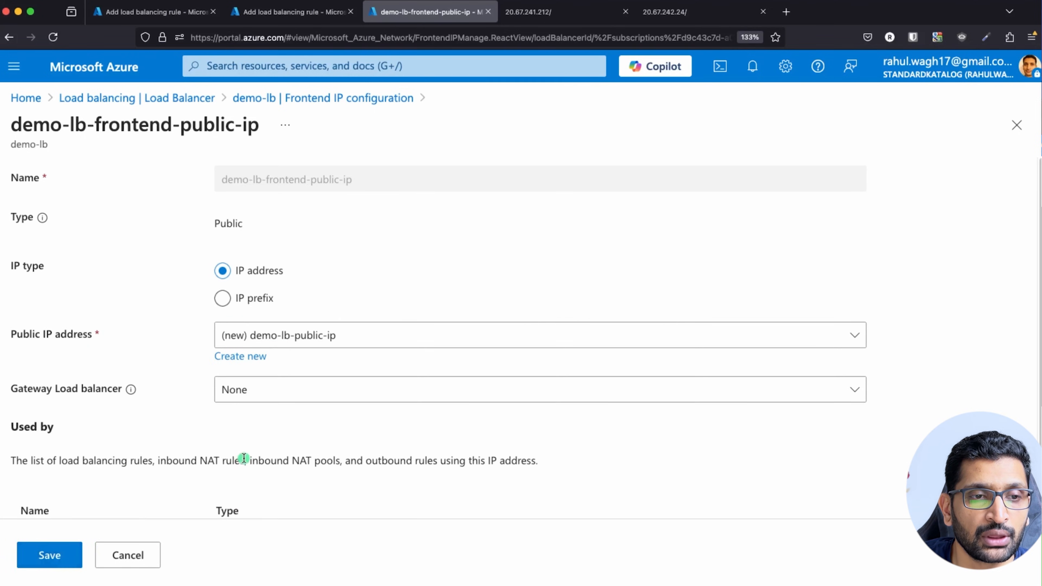
# Save the updated demo-lb-frontend-public-ip configuration.
pyautogui.scroll(-1, 263, 442)
pyautogui.scroll(-1, 264, 442)
pyautogui.scroll(-1, 264, 442)
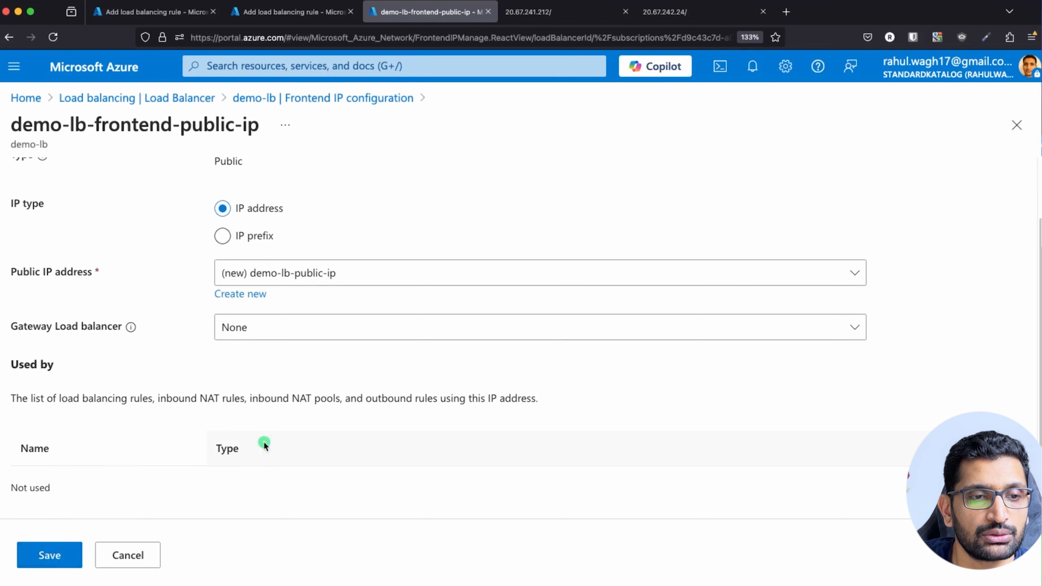
pyautogui.click(52, 555)
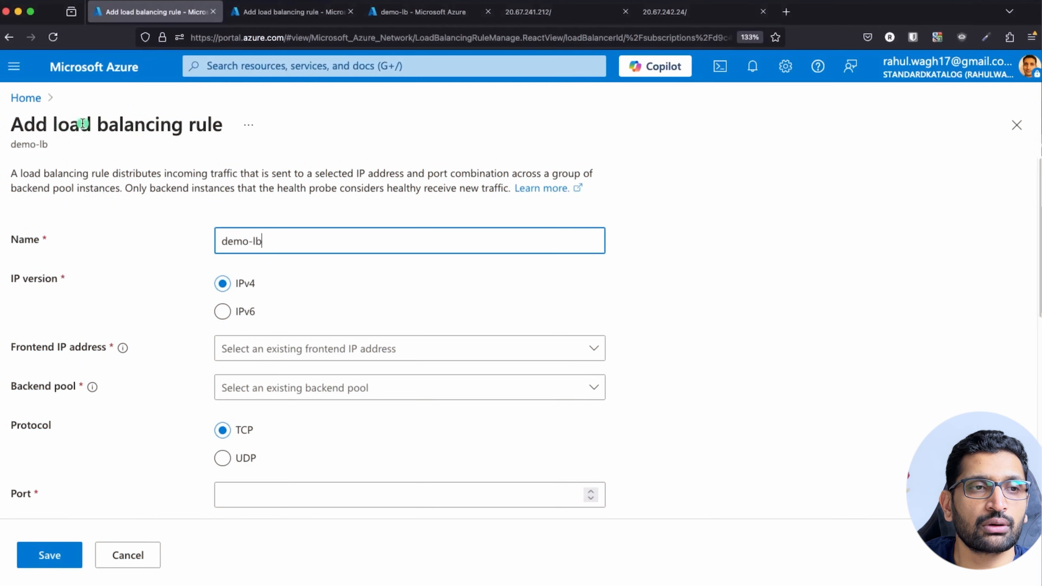
# Reload the form and name rule demo-lb-rule with frontend demo-lb-frontend-public-ip and pool demo-lb-backend-pool-vms.
pyautogui.click(190, 251)
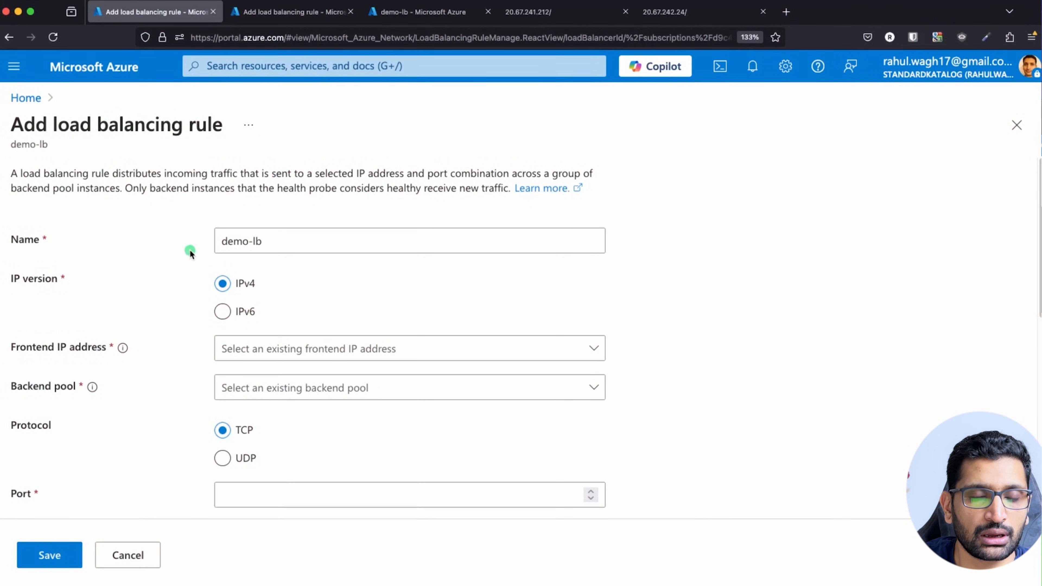
pyautogui.press('super+r')
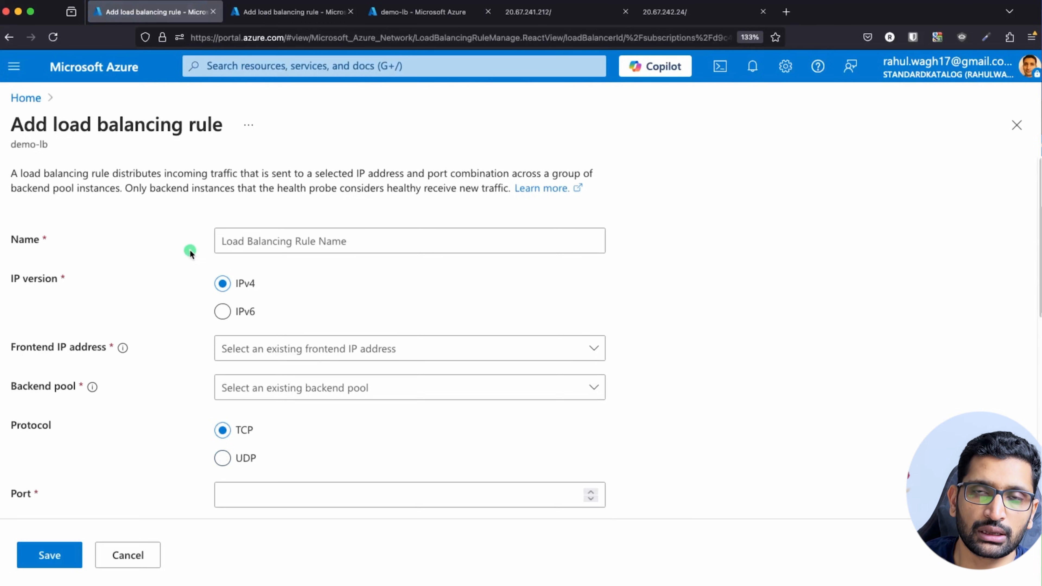
pyautogui.click(262, 239)
pyautogui.write('demo')
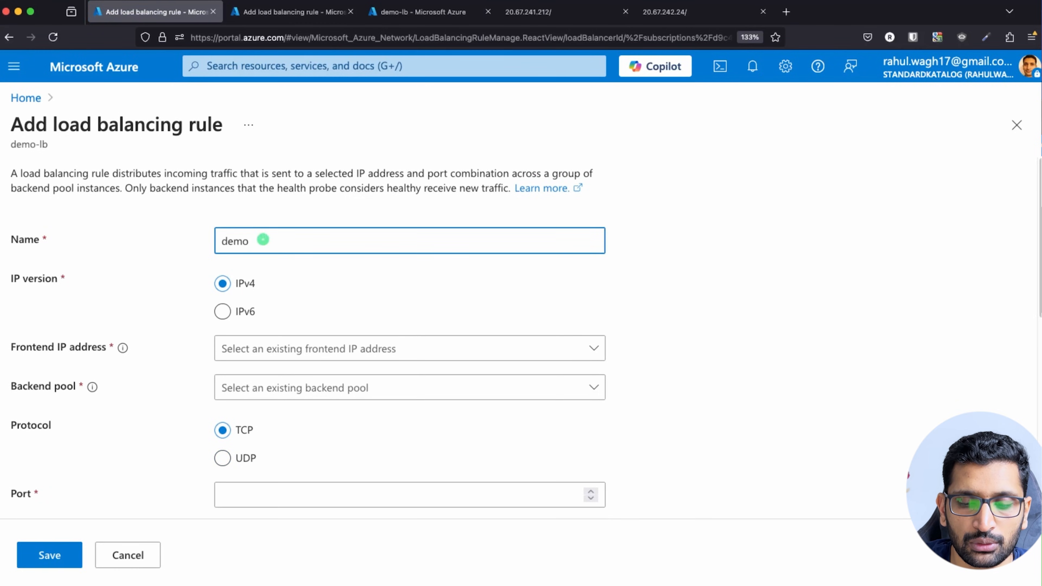
pyautogui.write('-lb-rule')
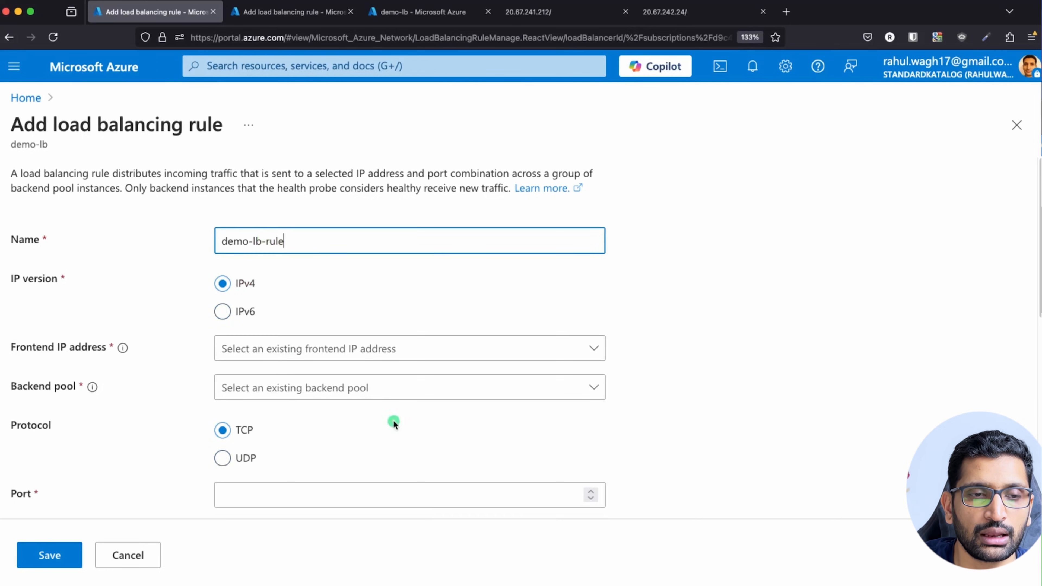
pyautogui.click(365, 350)
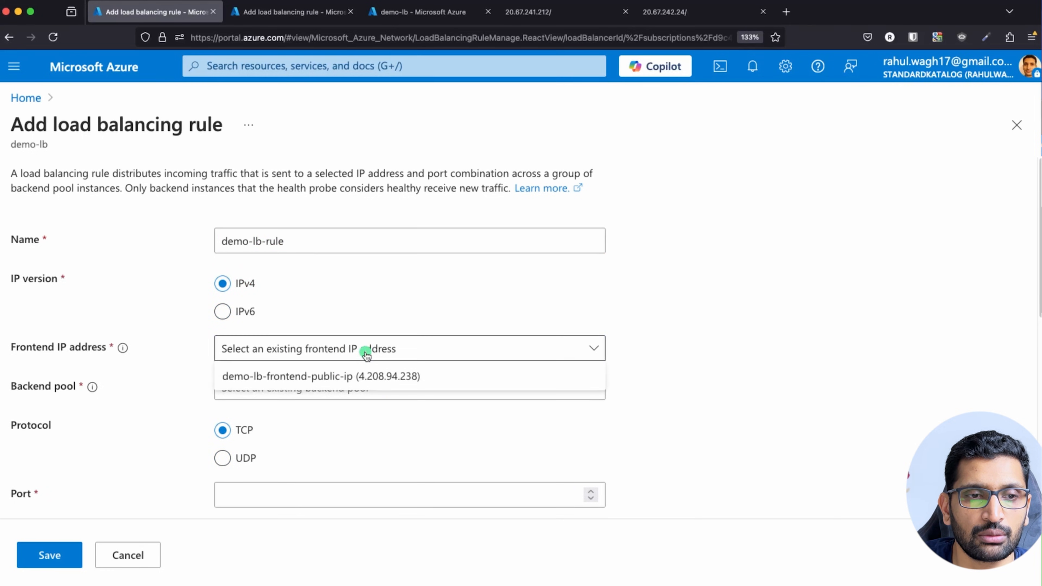
pyautogui.click(342, 380)
pyautogui.click(387, 395)
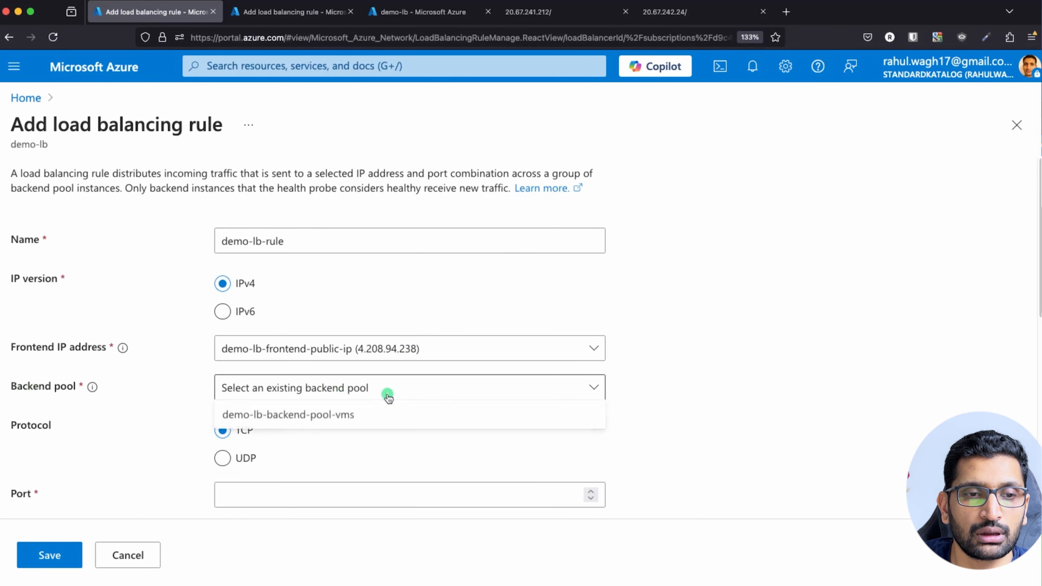
pyautogui.click(313, 422)
# Set frontend and backend ports to 80, choose demo-lb-health-probe, and save the rule.
pyautogui.scroll(-4, 204, 393)
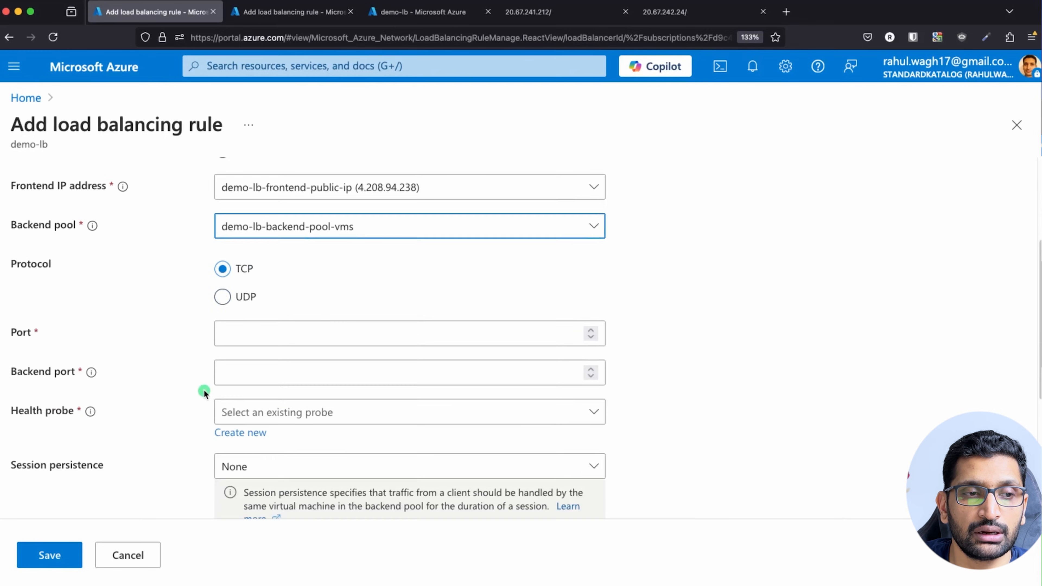
pyautogui.click(254, 341)
pyautogui.write('80')
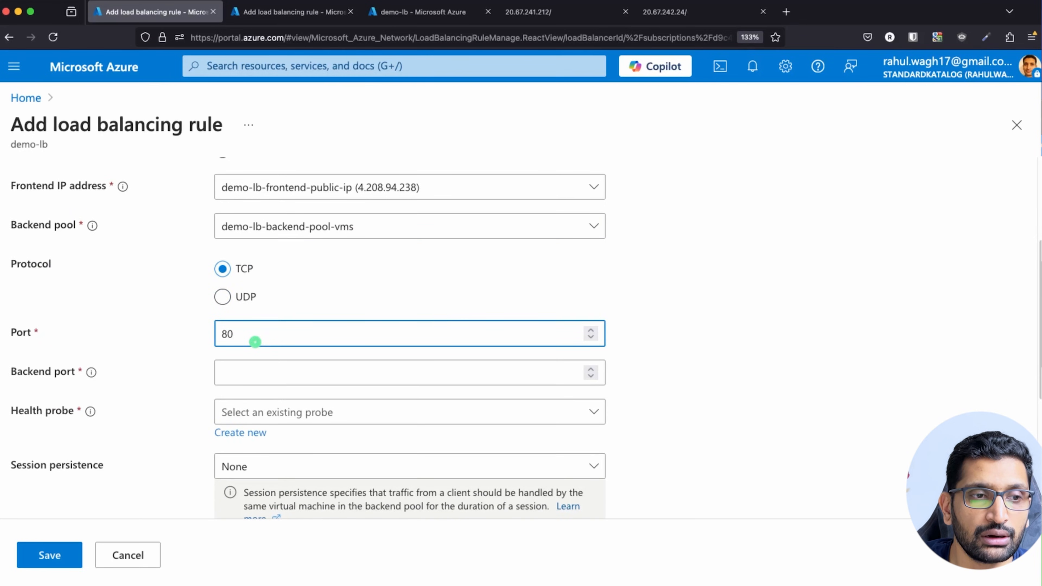
pyautogui.click(253, 369)
pyautogui.write('80')
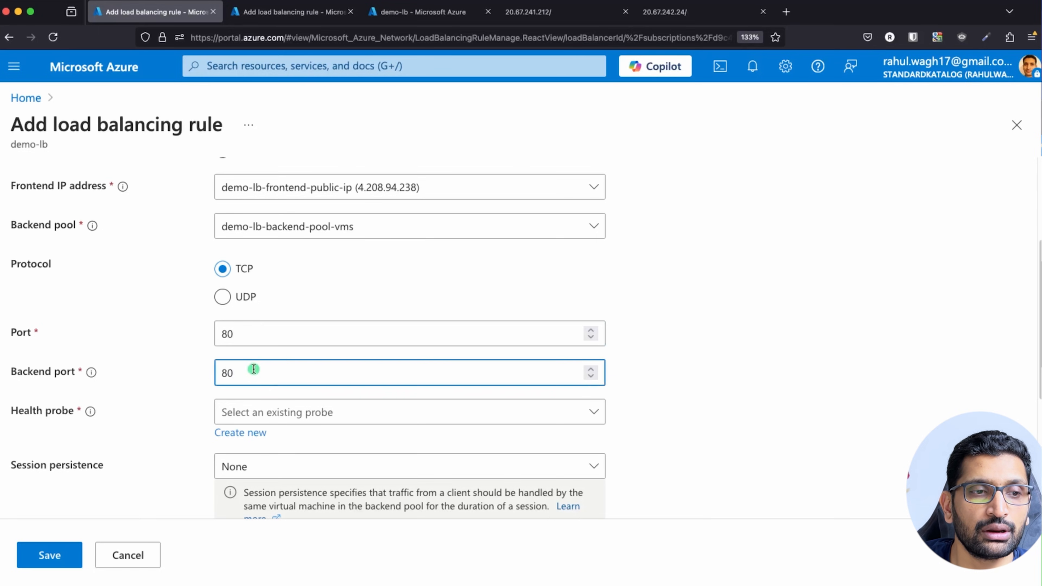
pyautogui.click(372, 412)
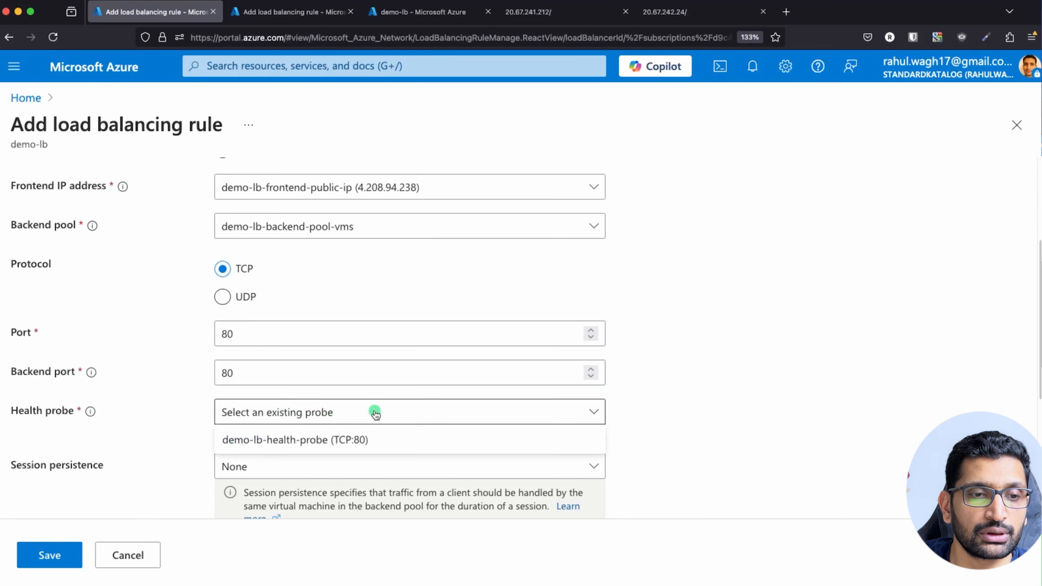
pyautogui.click(270, 442)
pyautogui.scroll(-5, 207, 441)
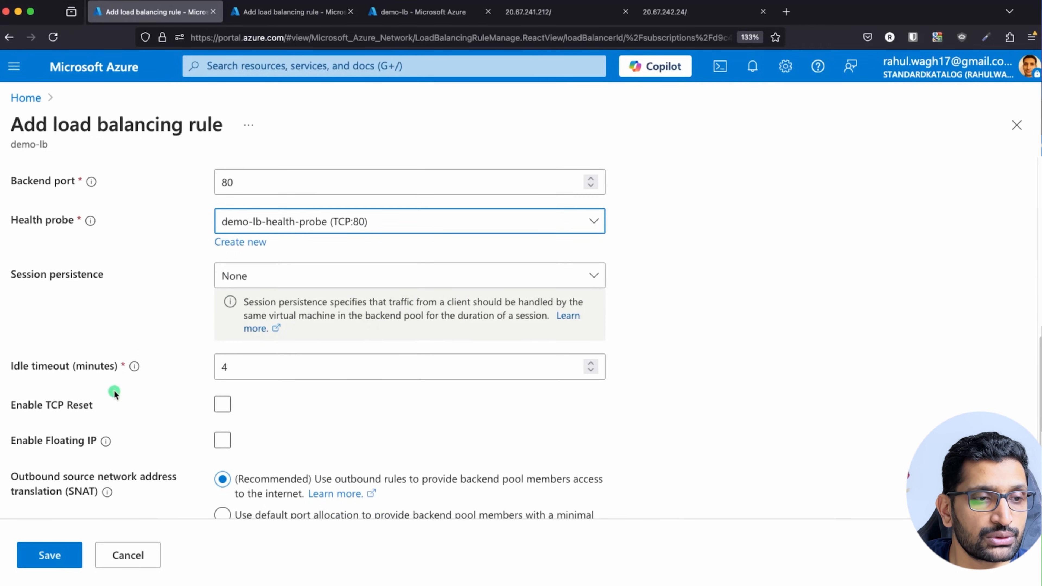
pyautogui.scroll(-1, 113, 393)
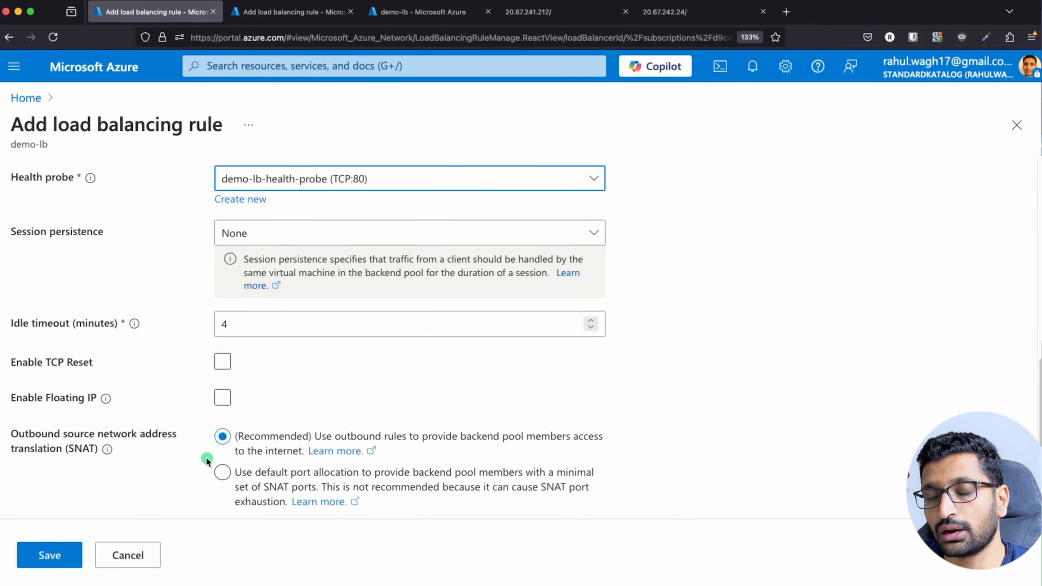
pyautogui.click(51, 556)
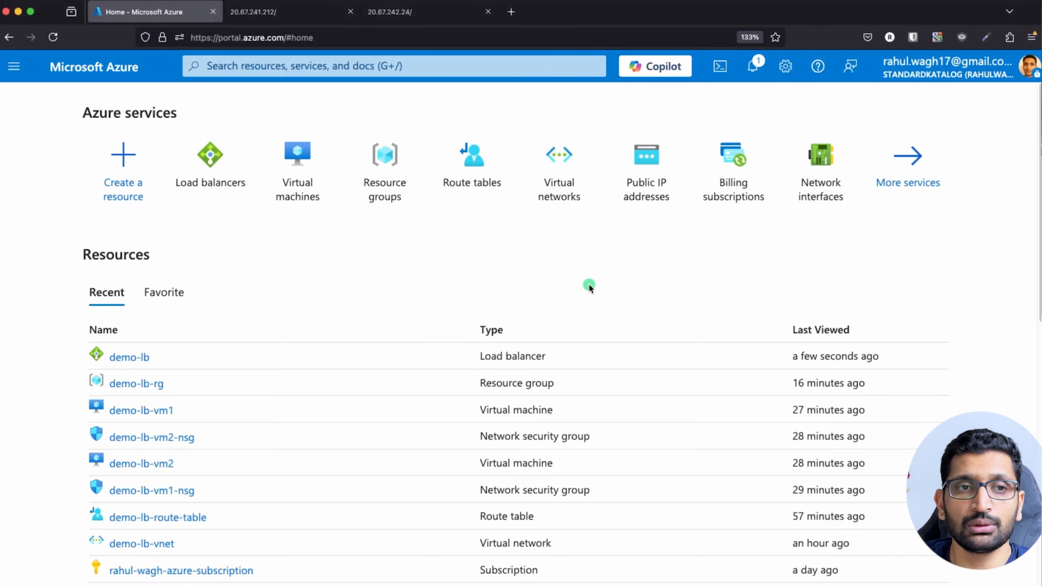
# Search 'laad' to reach demo-lb's frontend IP configuration and select its IP 4.208.94.238.
pyautogui.click(197, 66)
pyautogui.write('la')
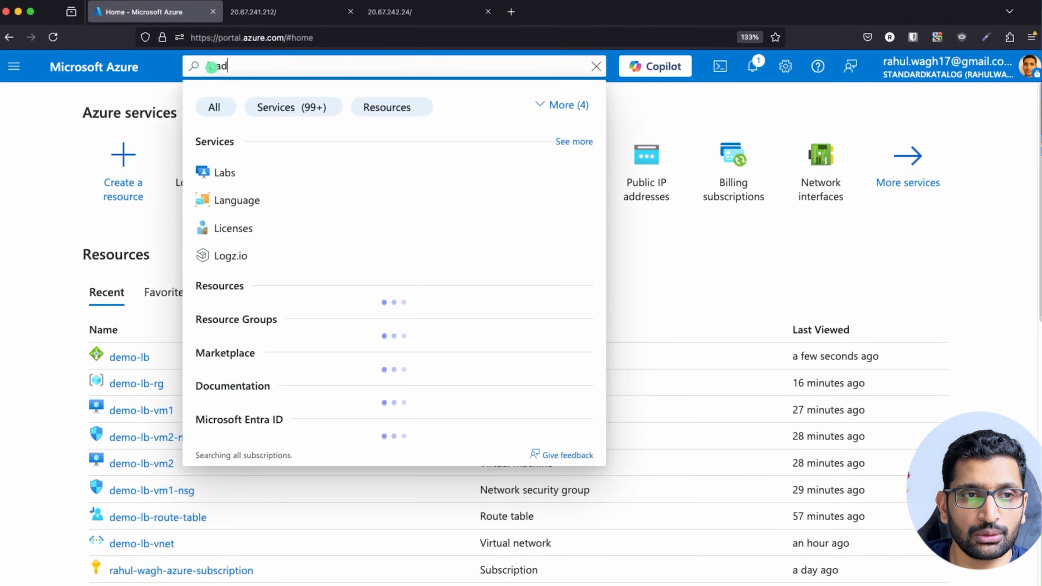
pyautogui.write('ad')
pyautogui.click(233, 170)
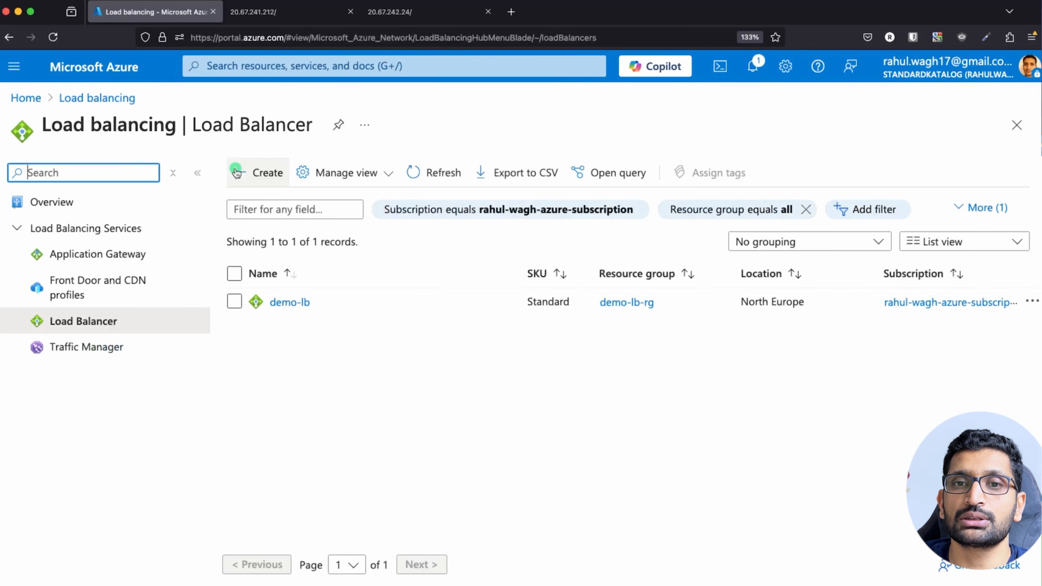
pyautogui.click(298, 305)
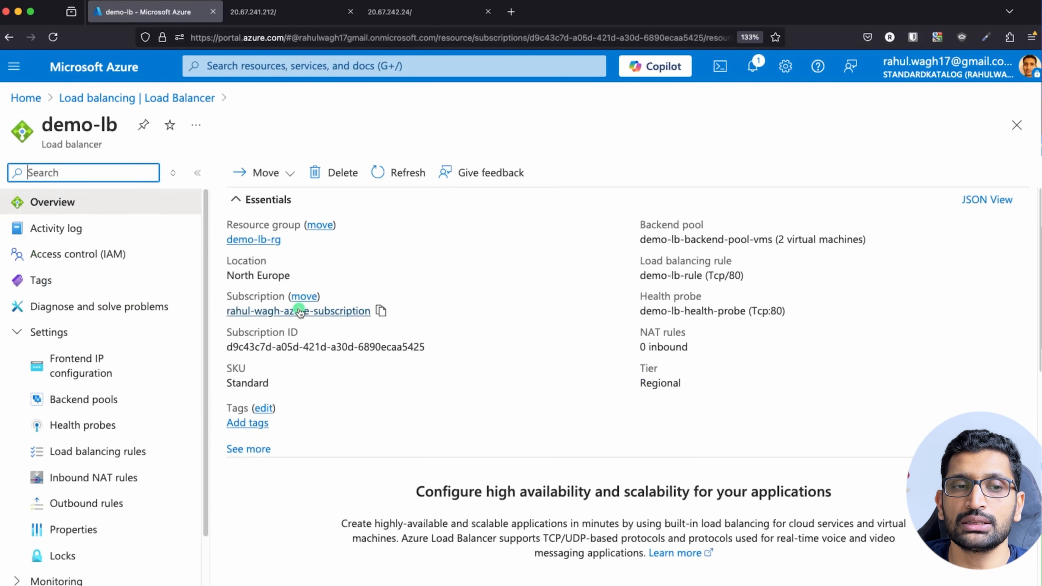
pyautogui.click(87, 374)
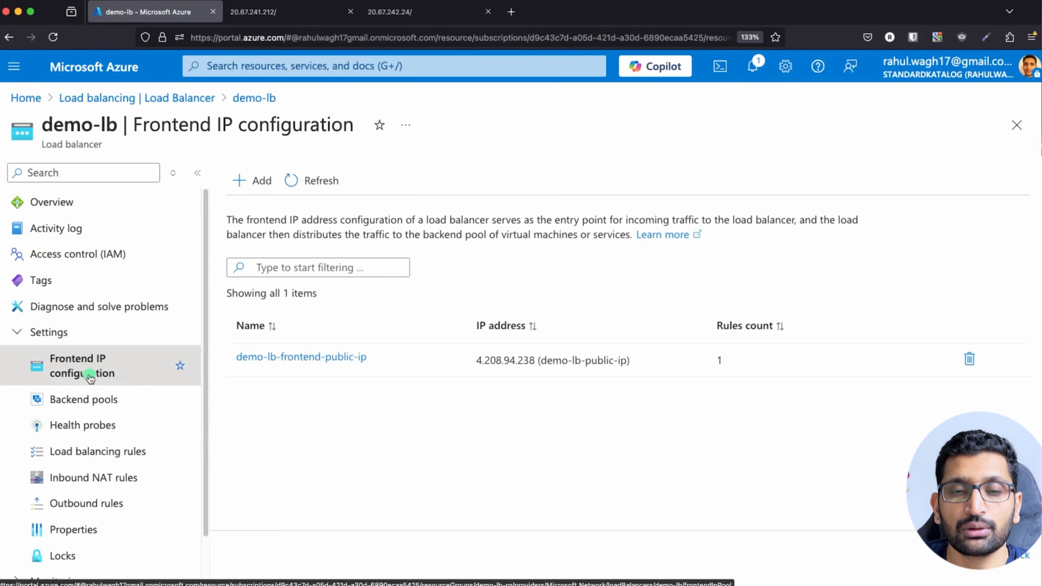
pyautogui.moveTo(476, 361); pyautogui.dragTo(534, 363)
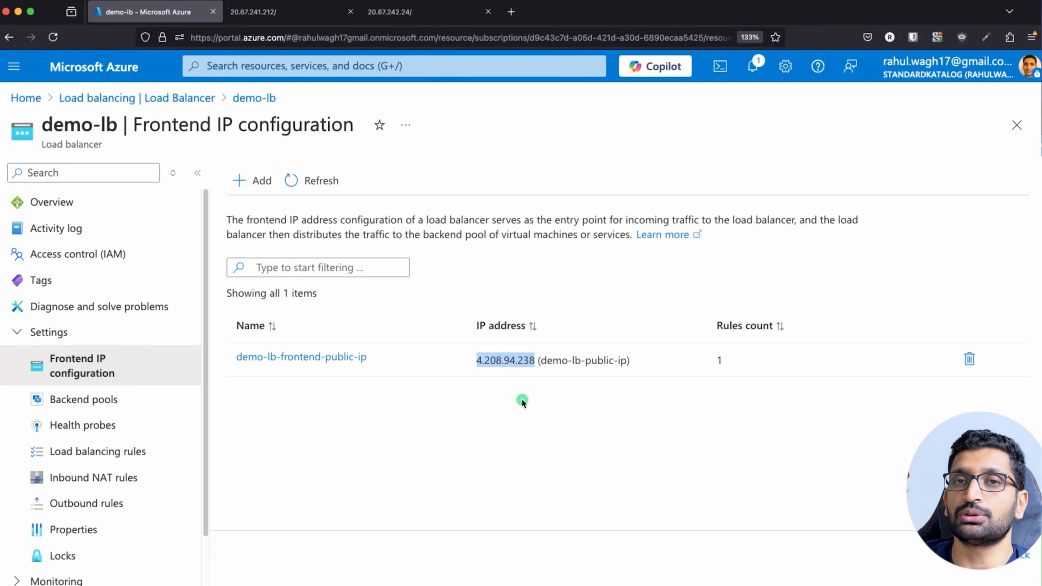
pyautogui.press('super+Tab')
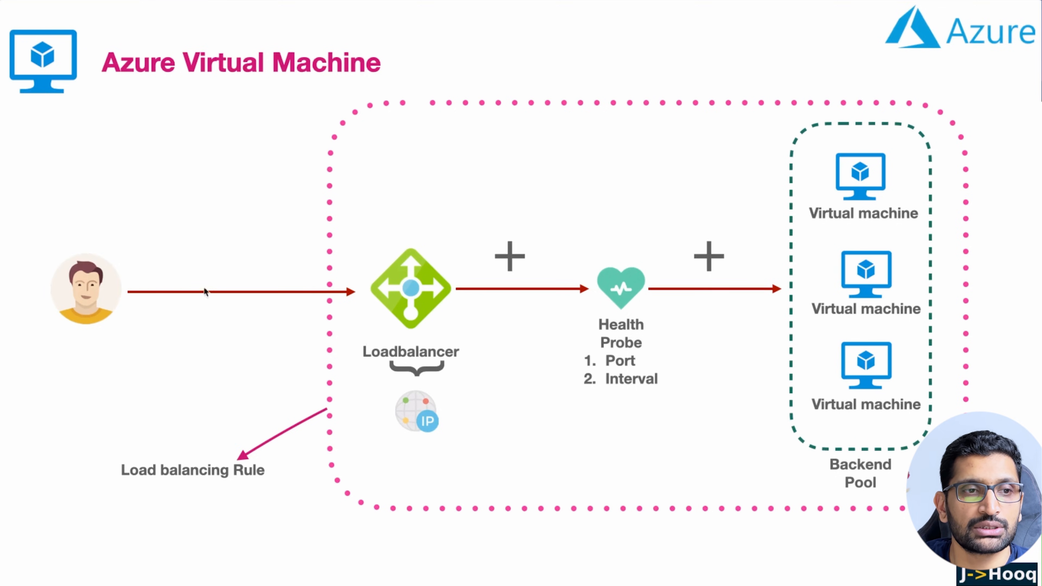
# Draw arrows from the user through the Loadbalancer to two VMs, numbered 4 and 5.
pyautogui.moveTo(113, 267)
pyautogui.mouseDown()
pyautogui.moveTo(121, 252)
pyautogui.moveTo(351, 238)
pyautogui.moveTo(384, 265)
pyautogui.moveTo(357, 266)
pyautogui.mouseUp()
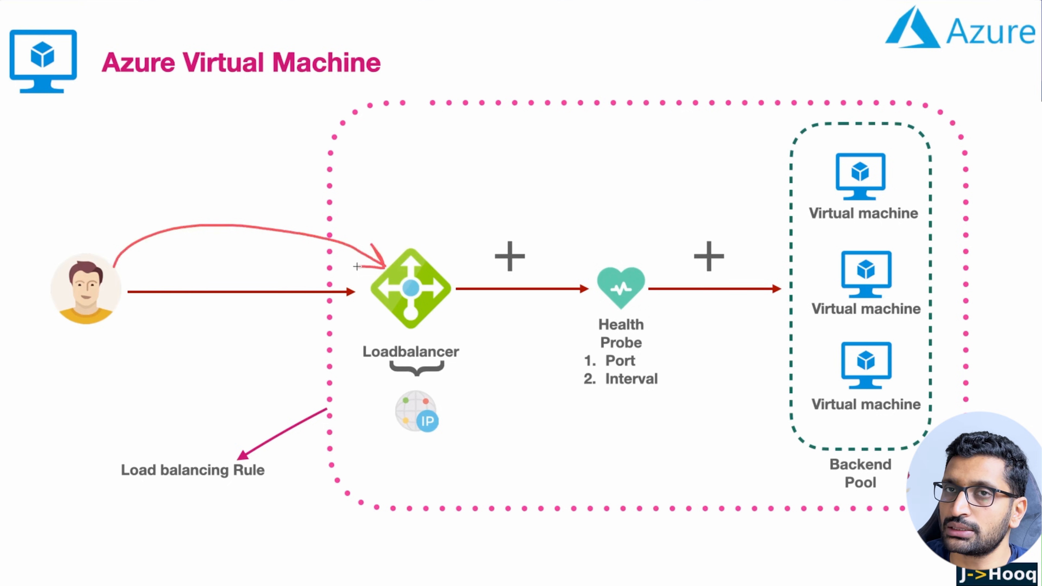
pyautogui.moveTo(441, 282)
pyautogui.mouseDown()
pyautogui.moveTo(706, 166)
pyautogui.moveTo(829, 177)
pyautogui.mouseUp()
pyautogui.moveTo(829, 177); pyautogui.dragTo(800, 184)
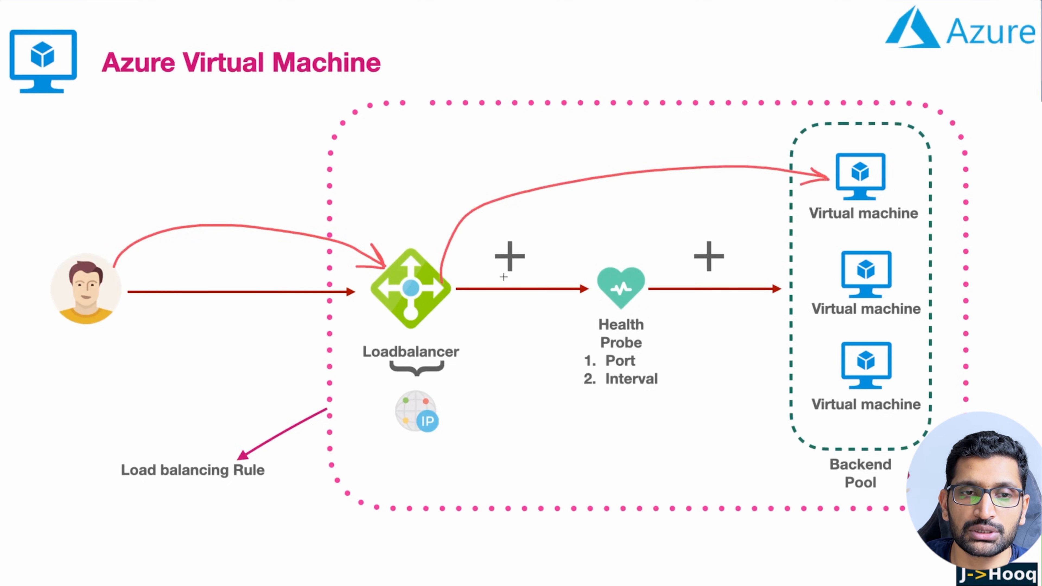
pyautogui.moveTo(441, 286)
pyautogui.mouseDown()
pyautogui.moveTo(844, 302)
pyautogui.moveTo(880, 271)
pyautogui.moveTo(876, 296)
pyautogui.mouseUp()
pyautogui.moveTo(905, 171); pyautogui.dragTo(918, 192)
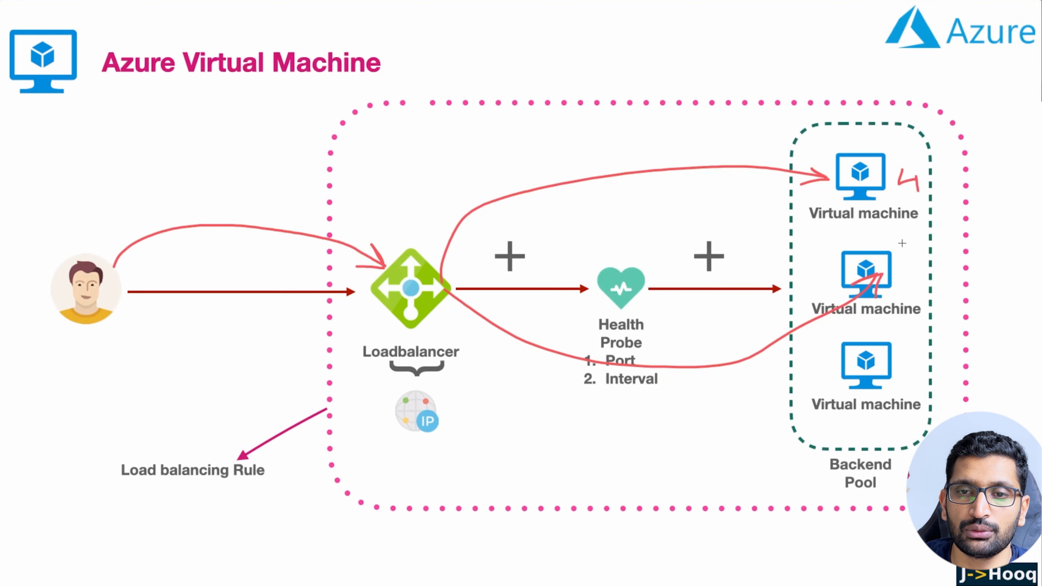
pyautogui.moveTo(903, 250)
pyautogui.mouseDown()
pyautogui.moveTo(910, 266)
pyautogui.moveTo(899, 272)
pyautogui.moveTo(924, 247)
pyautogui.mouseUp()
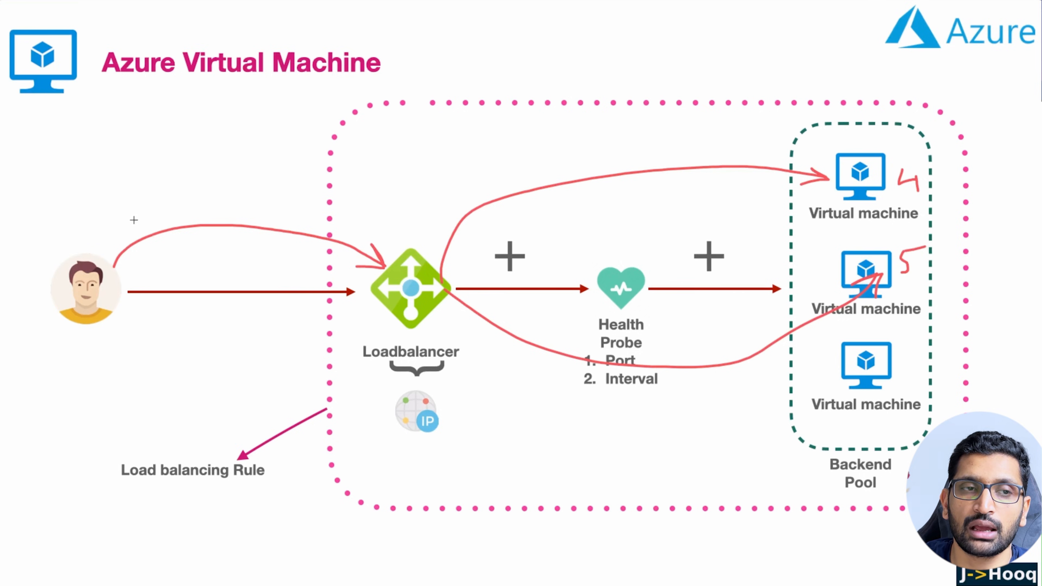
pyautogui.moveTo(408, 259)
pyautogui.mouseDown()
pyautogui.moveTo(376, 270)
pyautogui.moveTo(456, 308)
pyautogui.moveTo(401, 260)
pyautogui.mouseUp()
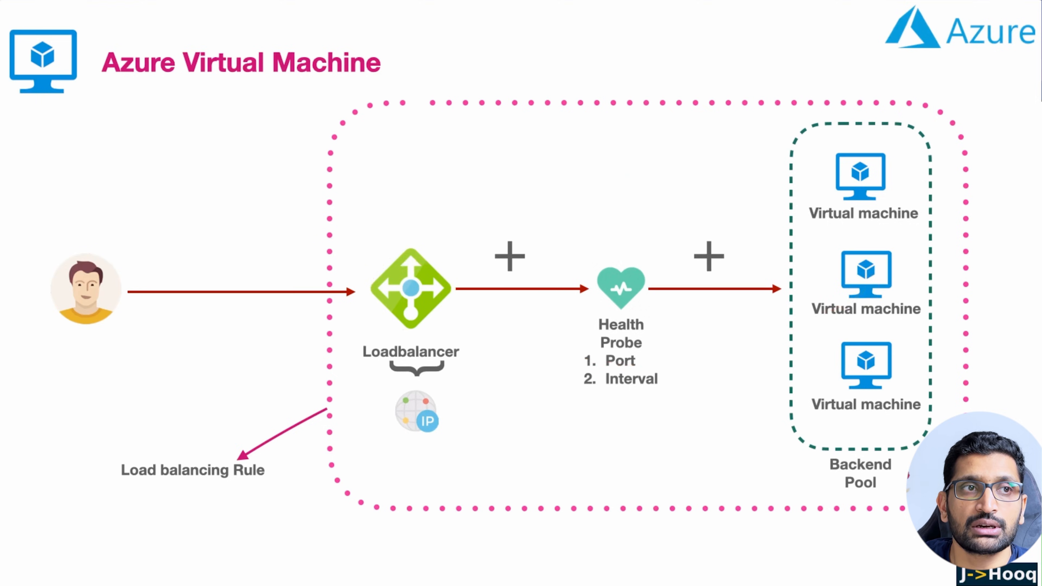
# Copy the frontend IP 4.208.94.238 from the portal and open a new browser tab.
pyautogui.press('super+Tab')
pyautogui.click(433, 386)
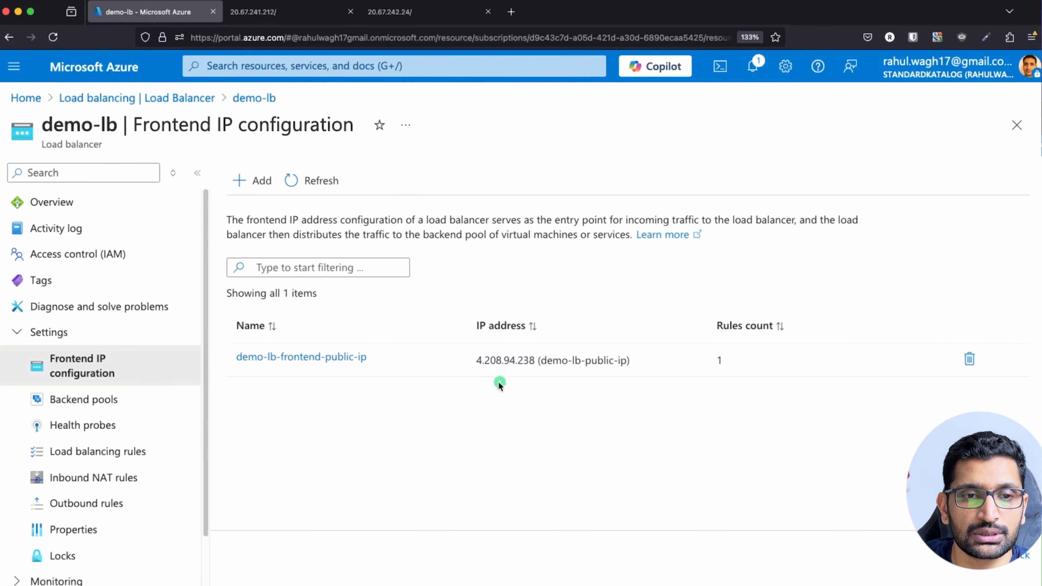
pyautogui.moveTo(475, 361); pyautogui.dragTo(535, 365)
pyautogui.press('super+c')
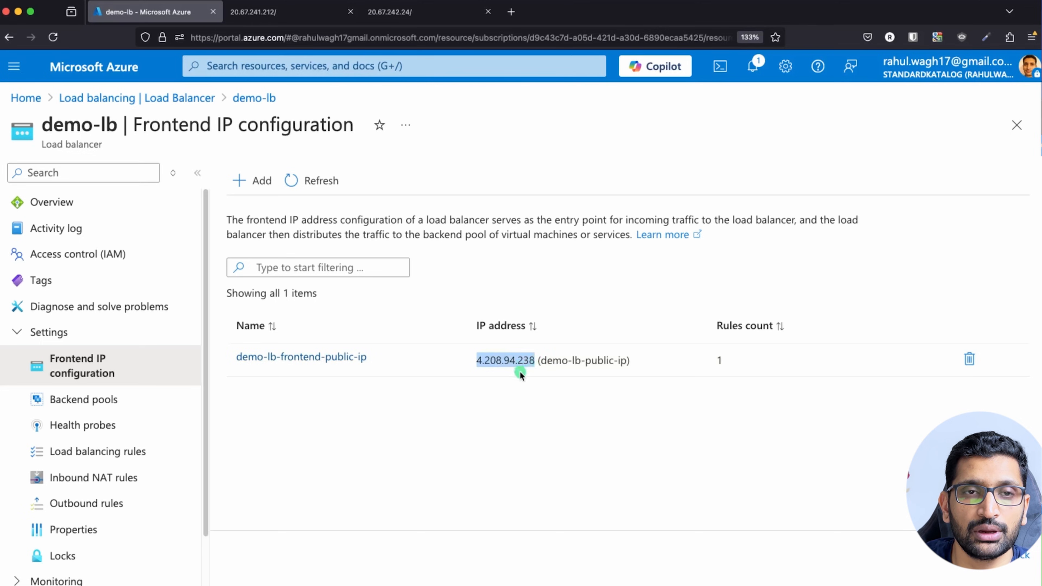
pyautogui.click(512, 11)
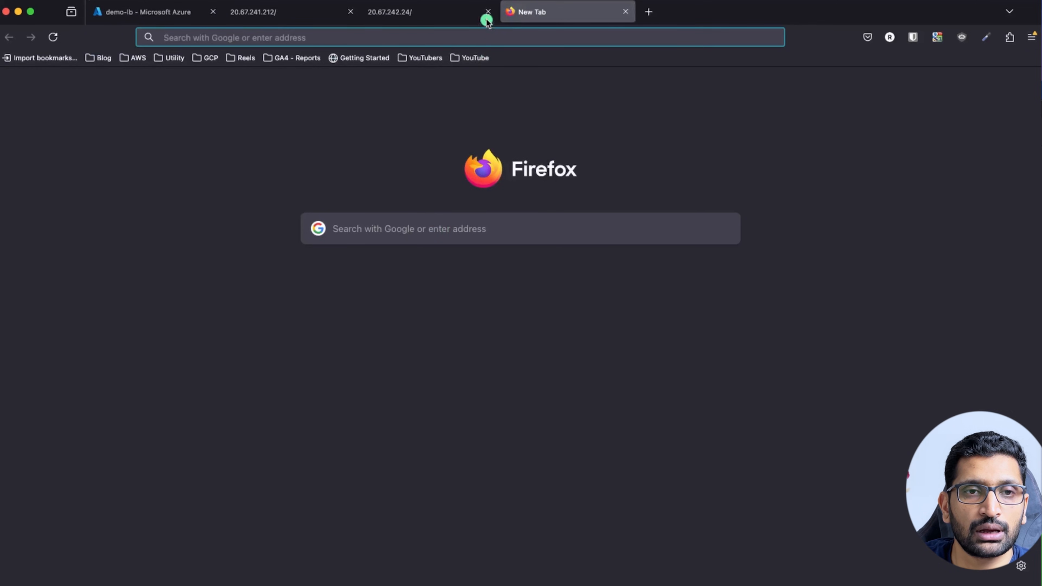
# Close the old 20.67.242.24 and 20.67.241.212 tabs, then load 4.208.94.238 and enlarge the page.
pyautogui.click(488, 11)
pyautogui.click(350, 12)
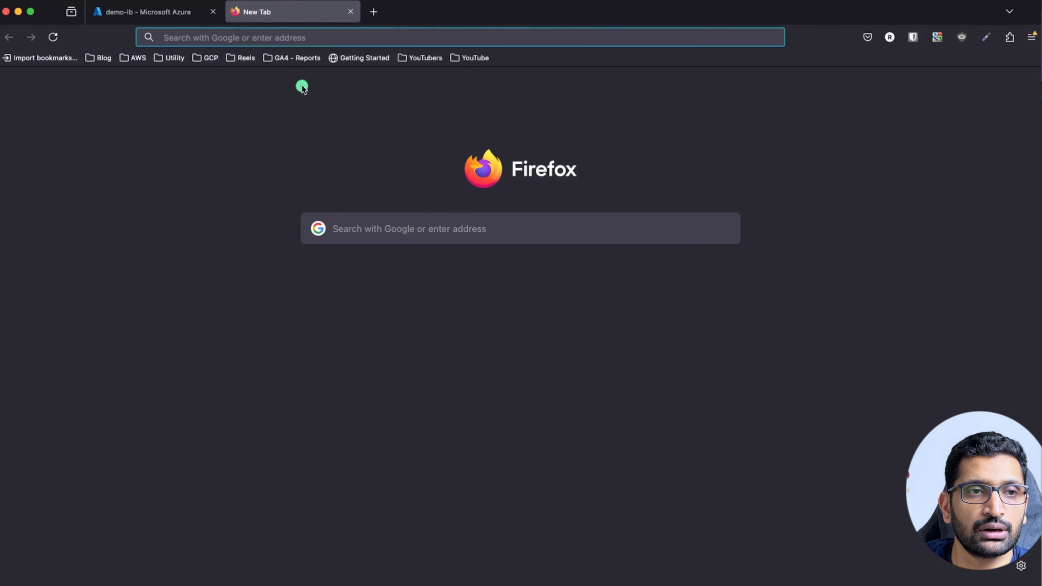
pyautogui.press('super+v')
pyautogui.press('Return')
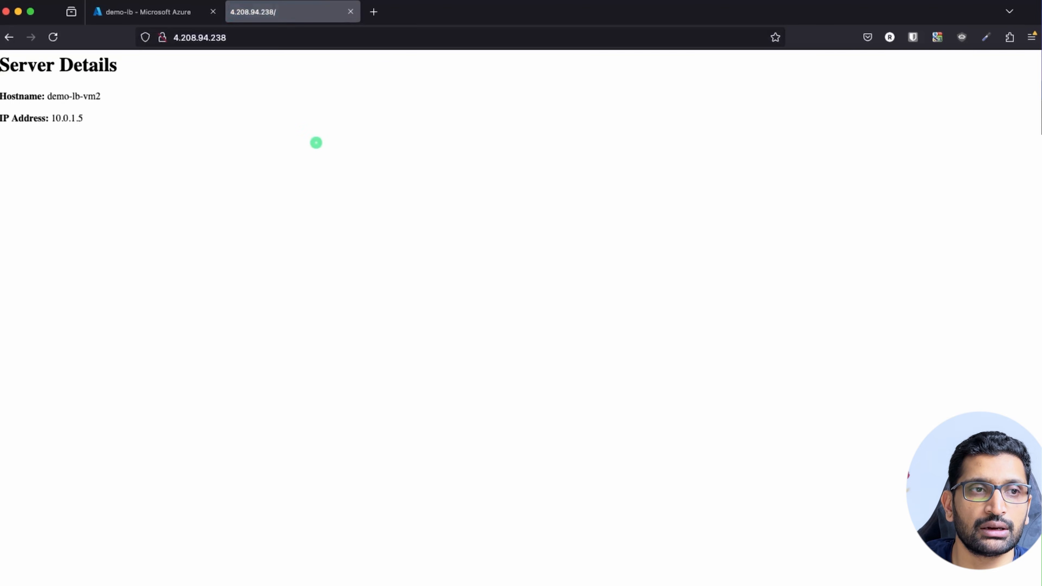
pyautogui.press('super+equal')
pyautogui.press('super+equal')
pyautogui.press('super+equal')
pyautogui.press('super+equal')
pyautogui.press('super+equal')
pyautogui.press('super+equal')
pyautogui.press('super+equal')
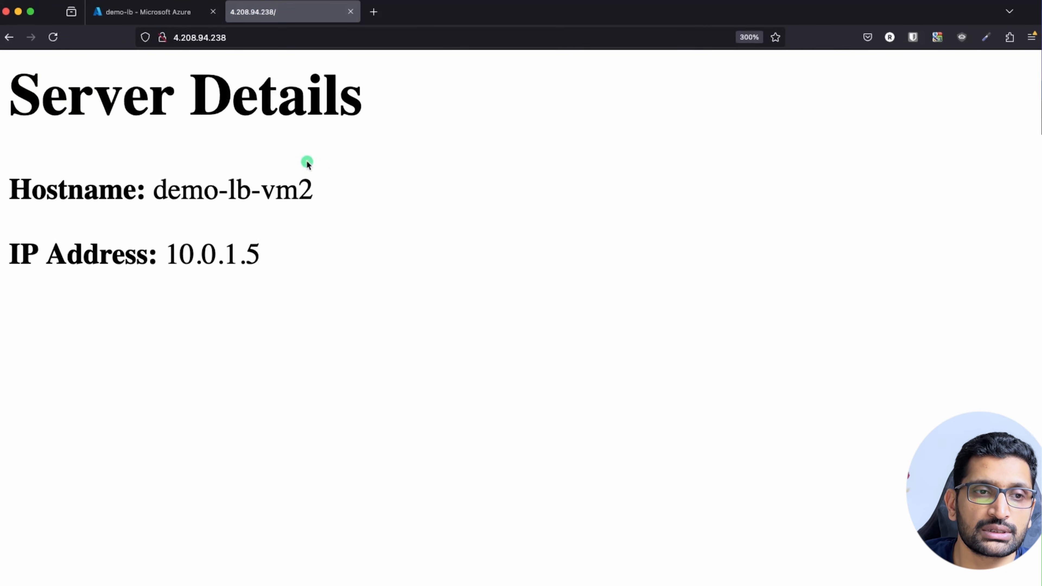
pyautogui.moveTo(271, 260); pyautogui.dragTo(178, 252)
pyautogui.click(180, 324)
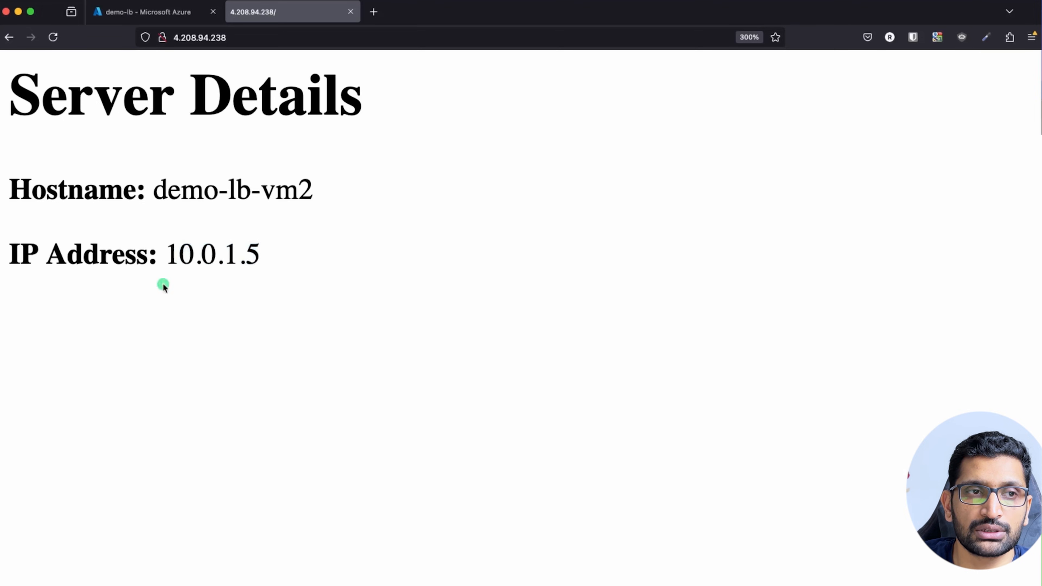
# Reload repeatedly to show responses alternating between demo-lb-vm1 (10.0.1.4) and demo-lb-vm2 (10.0.1.5).
pyautogui.click(53, 36)
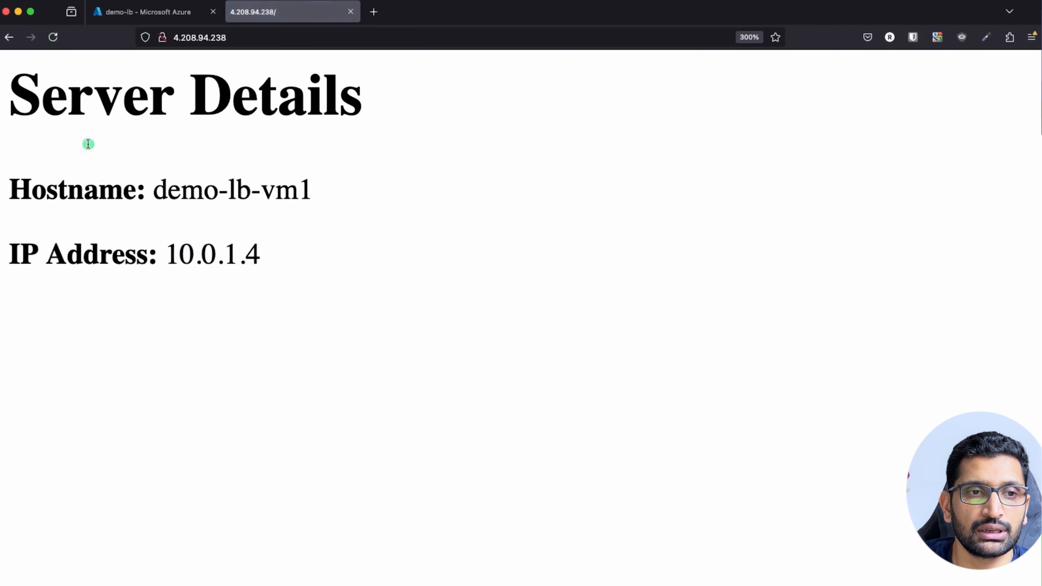
pyautogui.moveTo(295, 261); pyautogui.dragTo(129, 245)
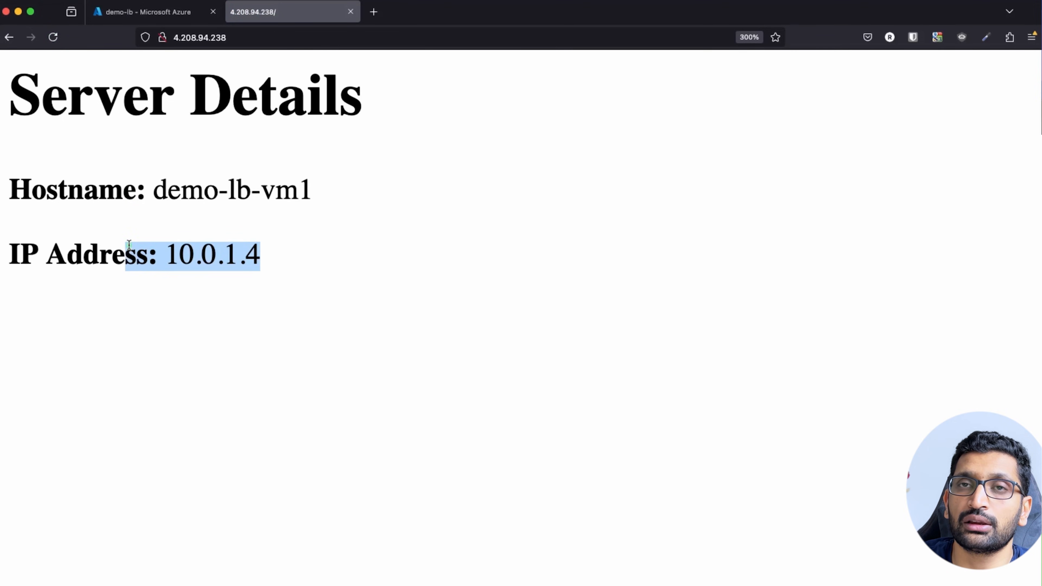
pyautogui.click(52, 38)
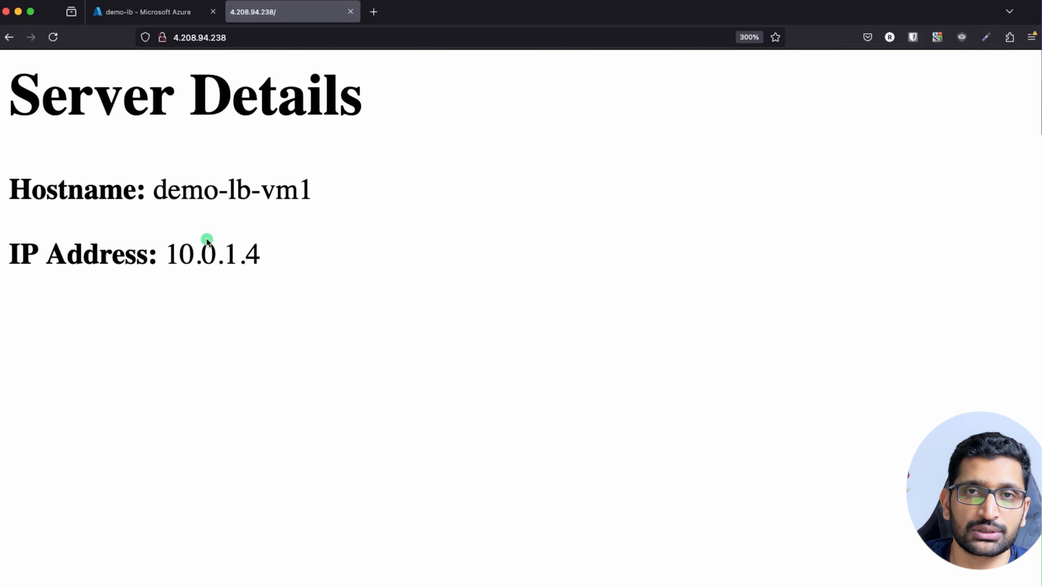
pyautogui.click(53, 38)
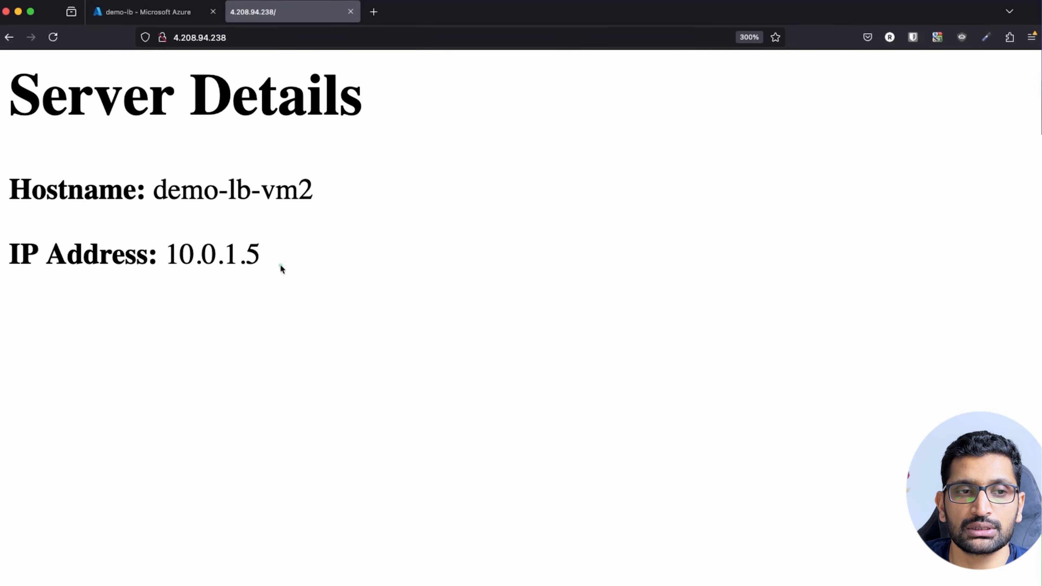
pyautogui.moveTo(261, 258); pyautogui.dragTo(153, 248)
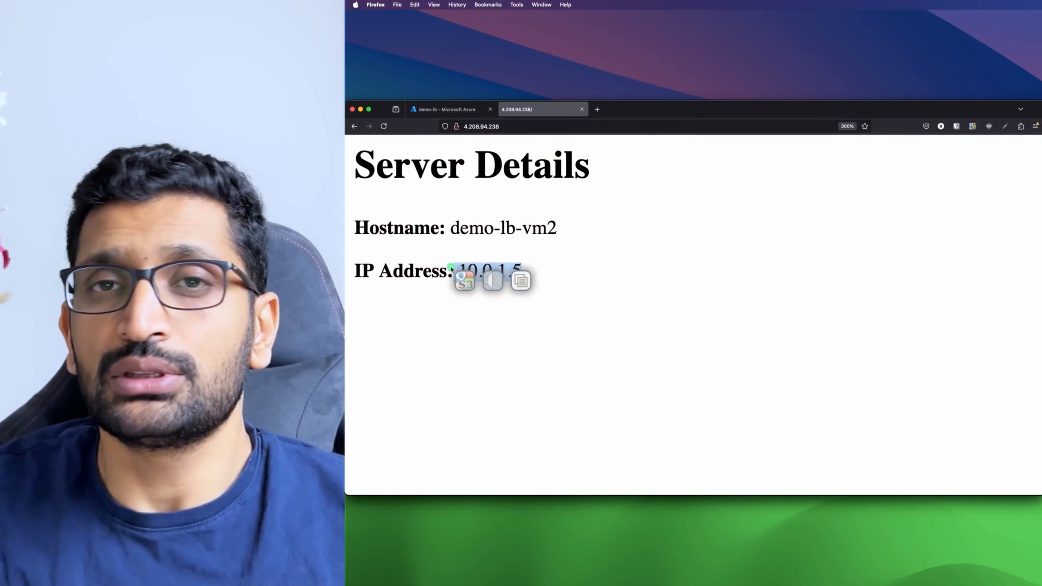
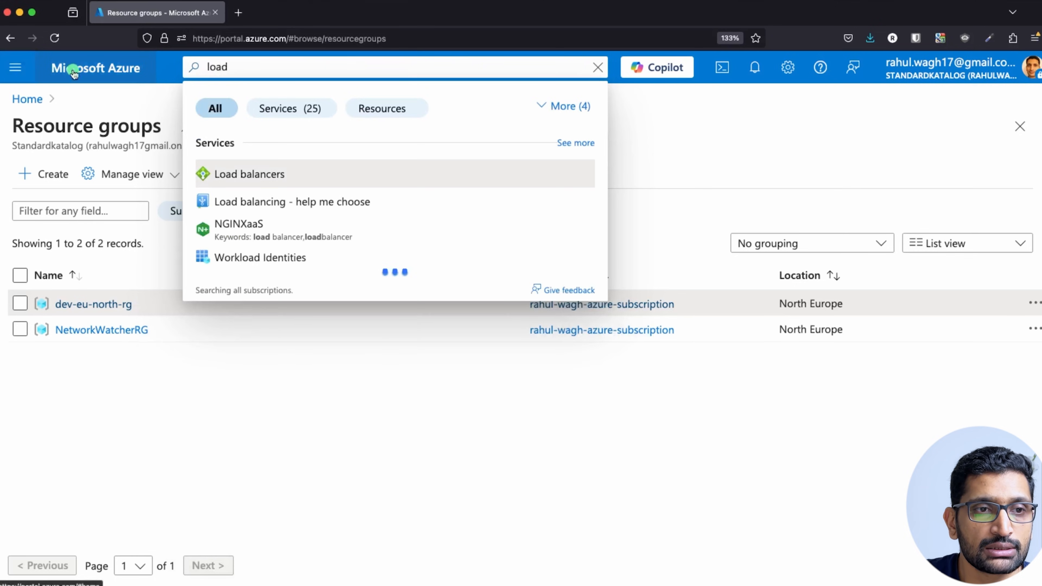
# Start a new load balancer in resource group dev-eu-north-rg.
pyautogui.click(258, 177)
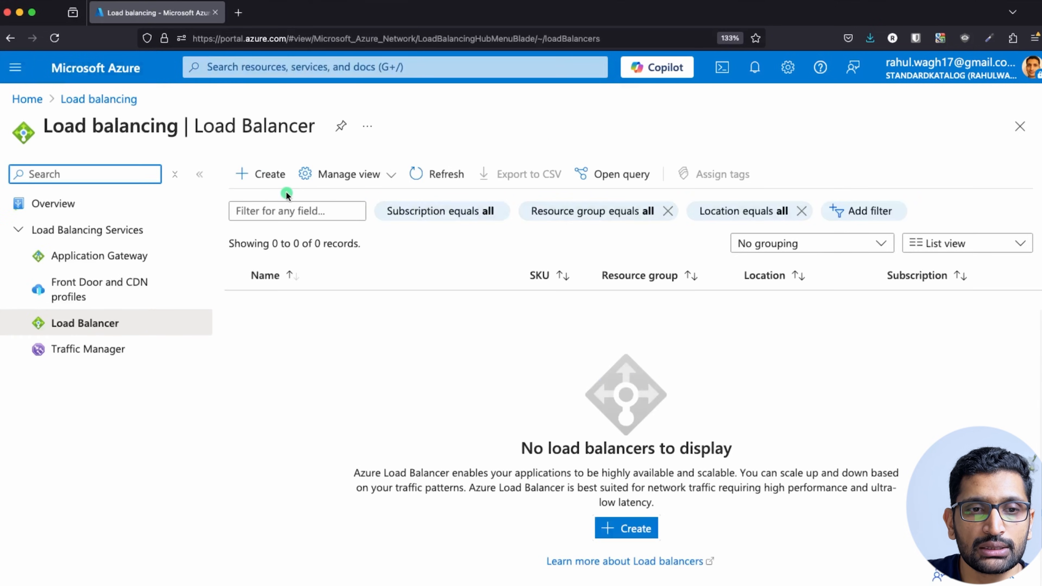
pyautogui.click(267, 179)
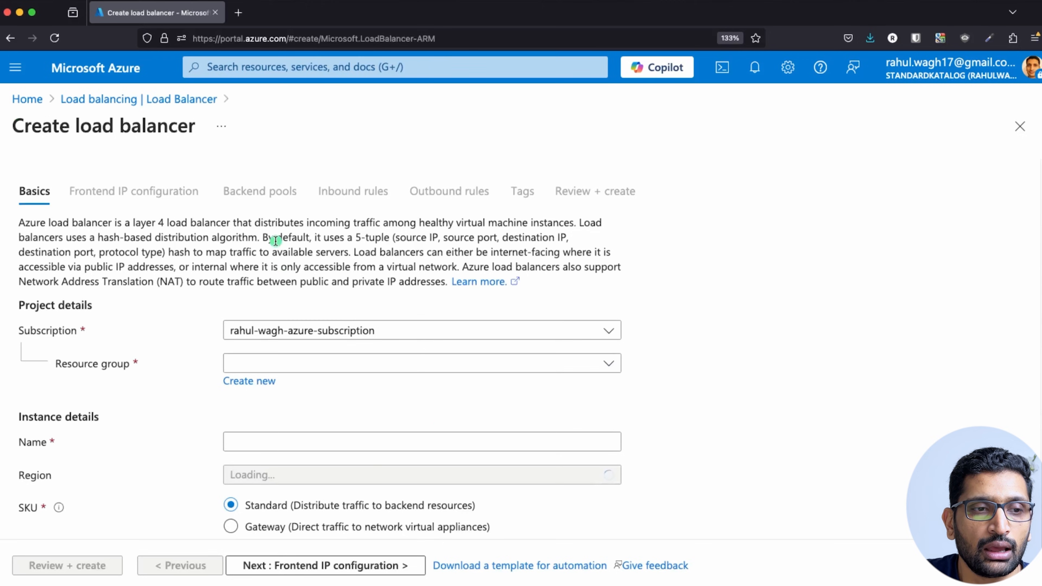
pyautogui.scroll(-3, 276, 240)
pyautogui.click(608, 291)
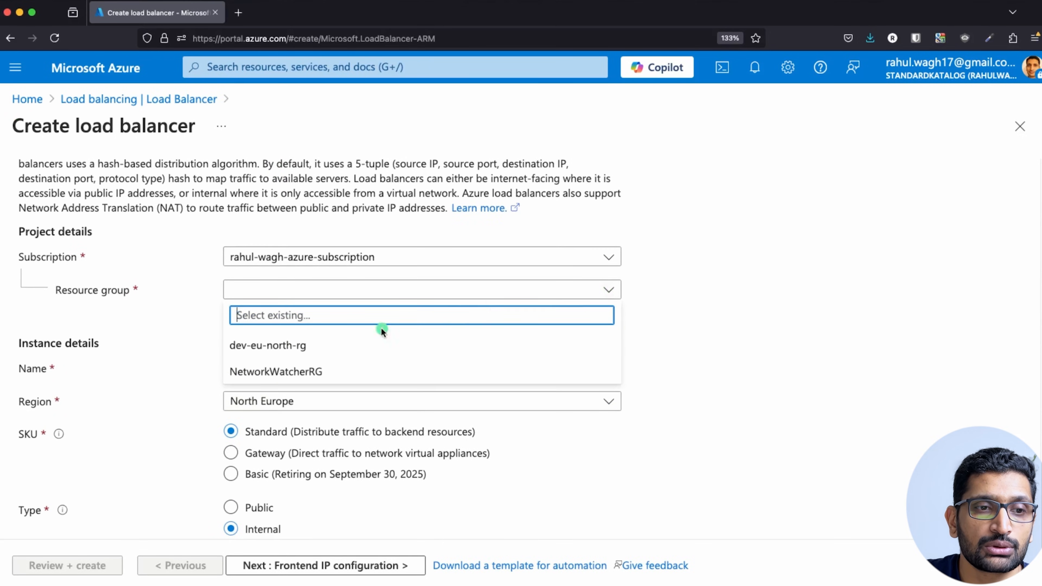
pyautogui.click(264, 351)
# Name it demo-lb-scale-set, make it Public, and go on to frontend IP settings.
pyautogui.click(285, 369)
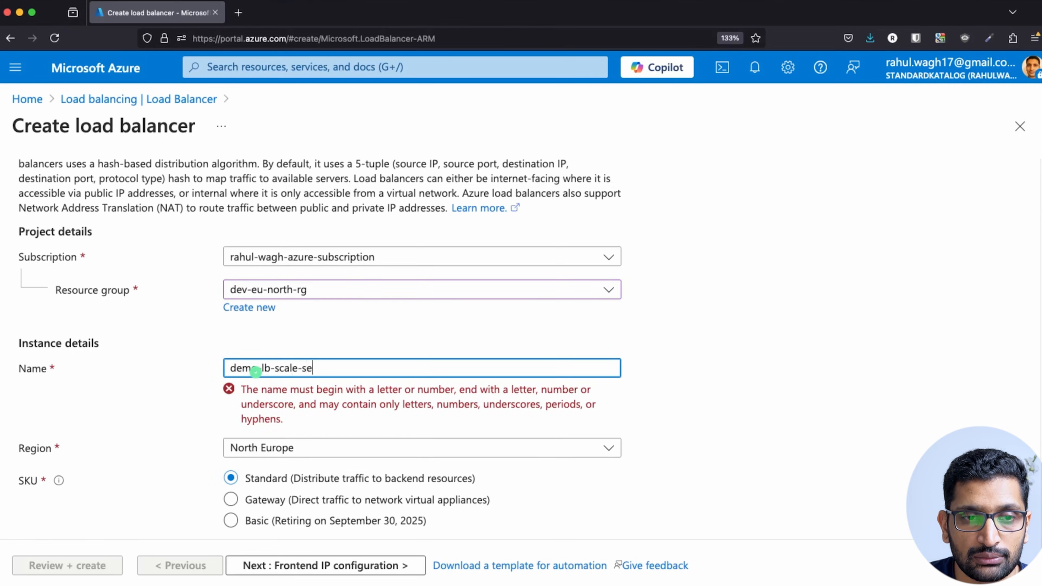
pyautogui.click(735, 324)
pyautogui.scroll(-3, 735, 324)
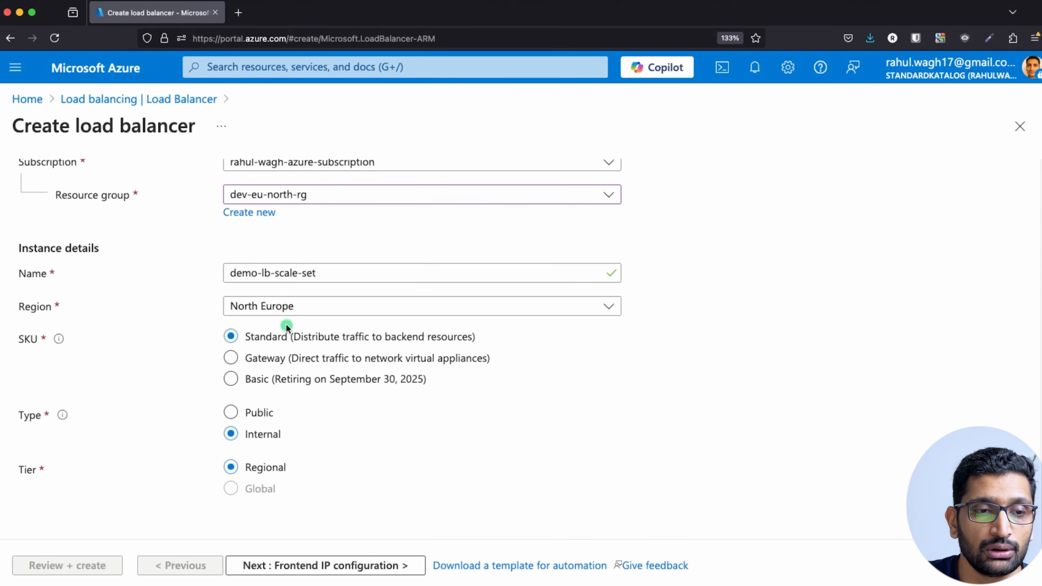
pyautogui.click(230, 412)
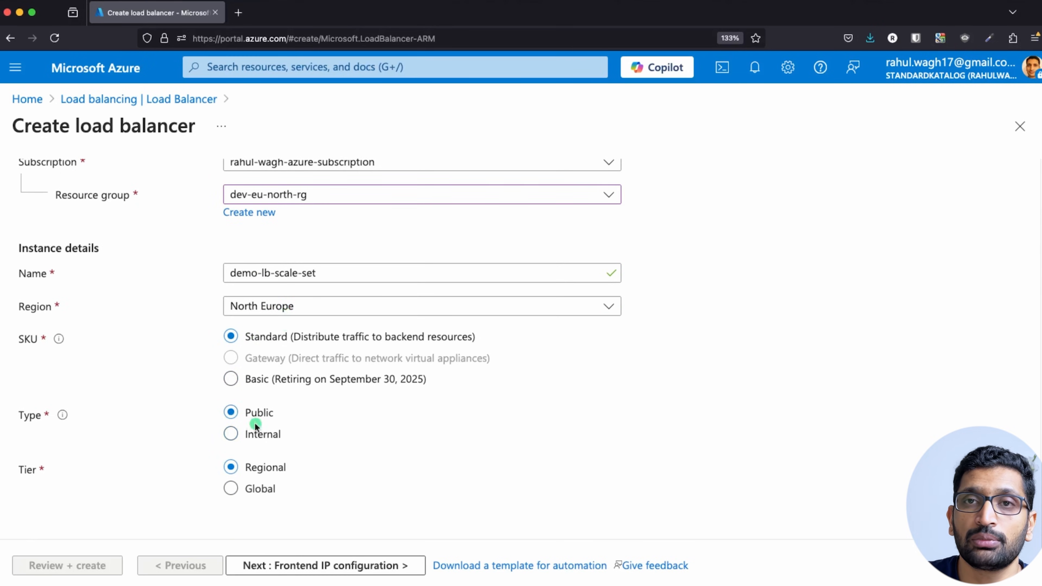
pyautogui.scroll(5, 402, 432)
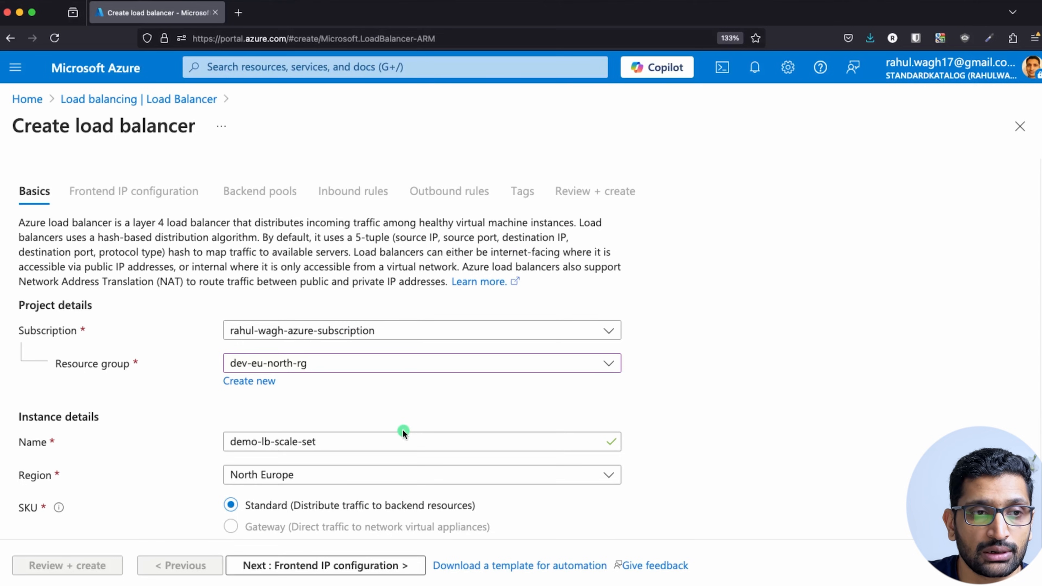
pyautogui.scroll(-5, 403, 433)
pyautogui.click(302, 565)
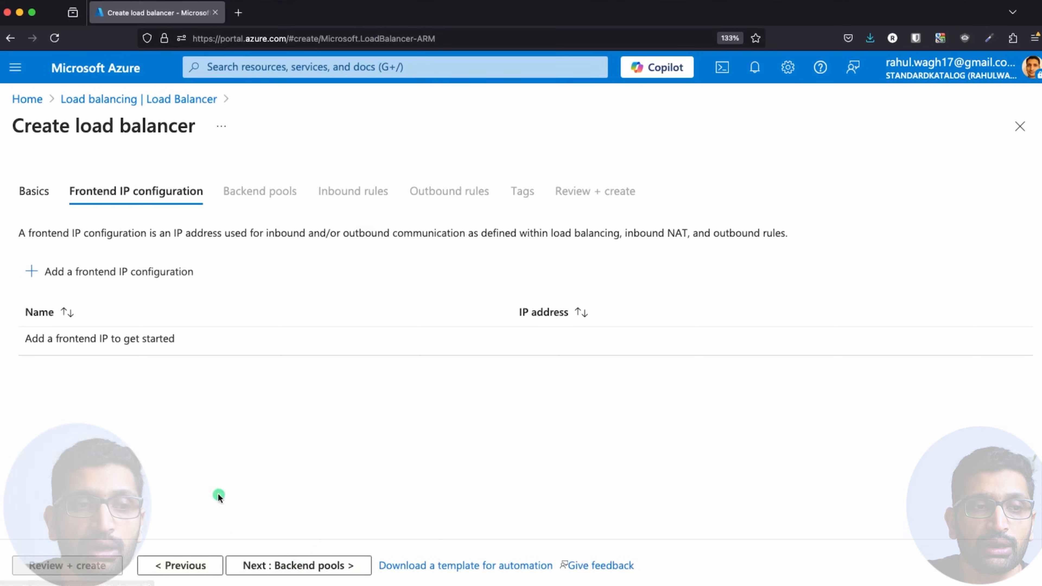
# Add frontend IP demo-lb-frontend-ip using a new public IP named demo-lb-public-ip.
pyautogui.click(67, 271)
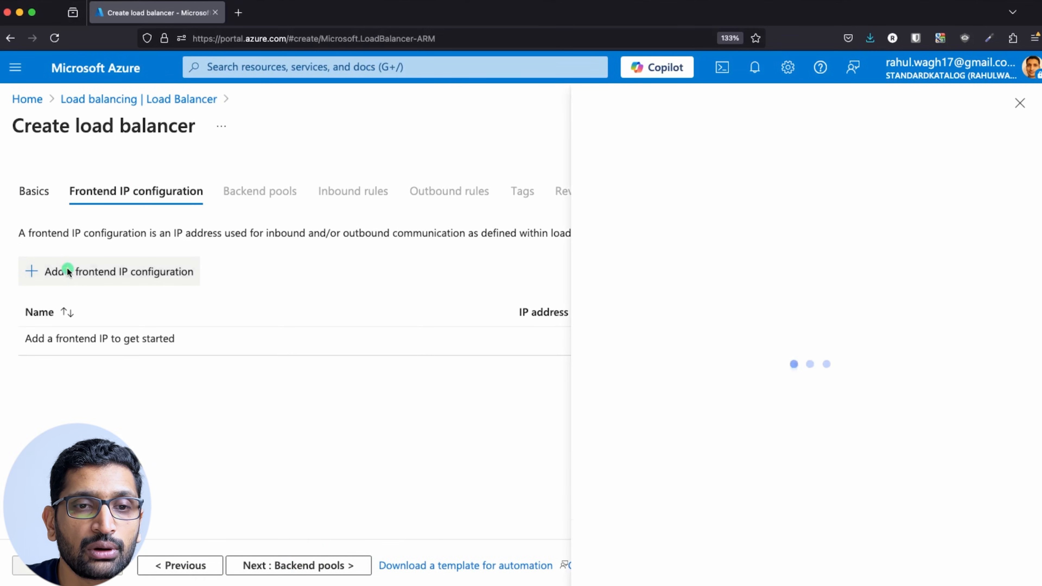
pyautogui.click(822, 160)
pyautogui.write('demo-lb')
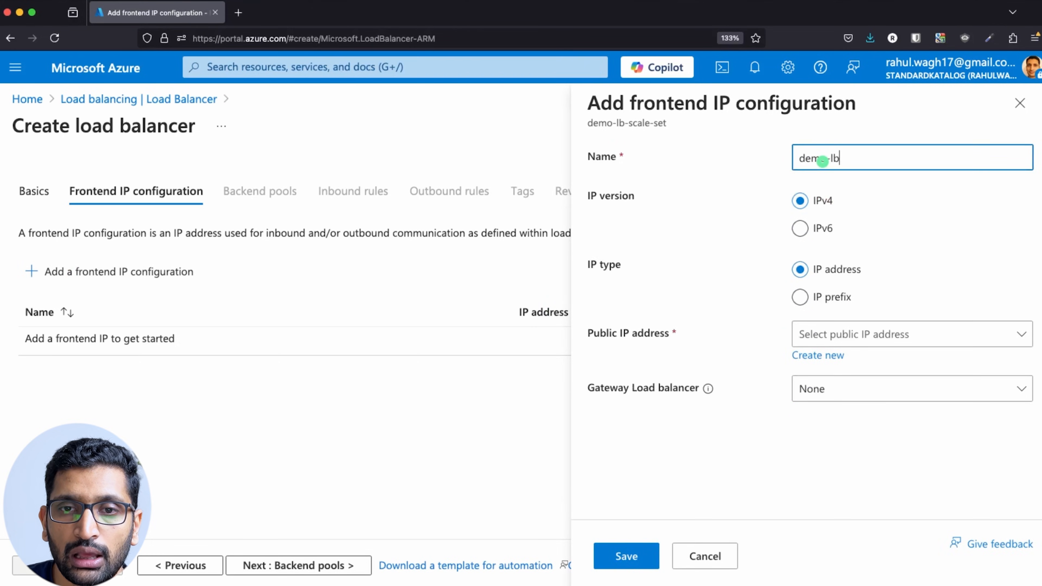
pyautogui.write('-frontend-ip')
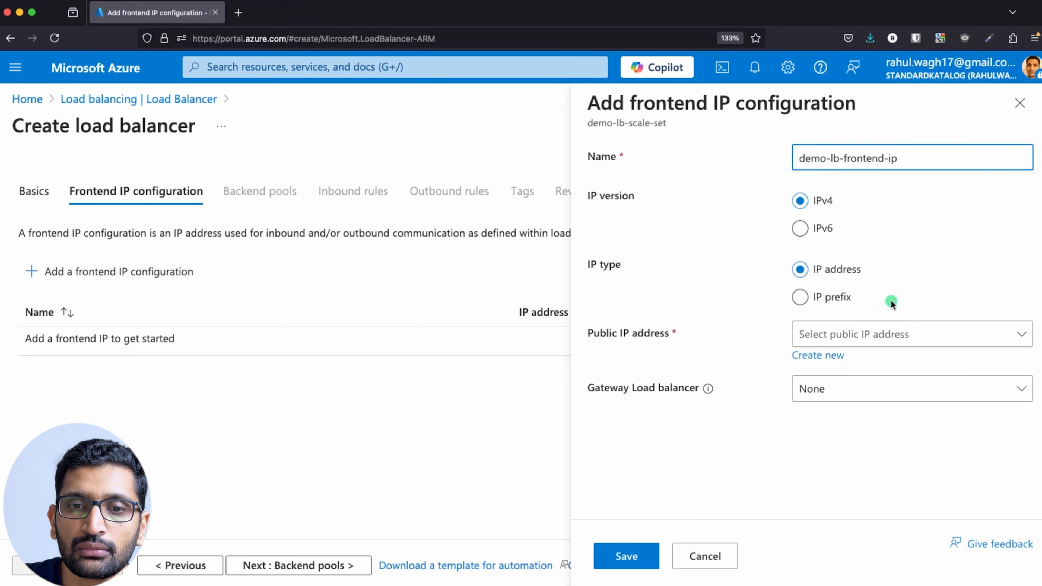
pyautogui.click(812, 360)
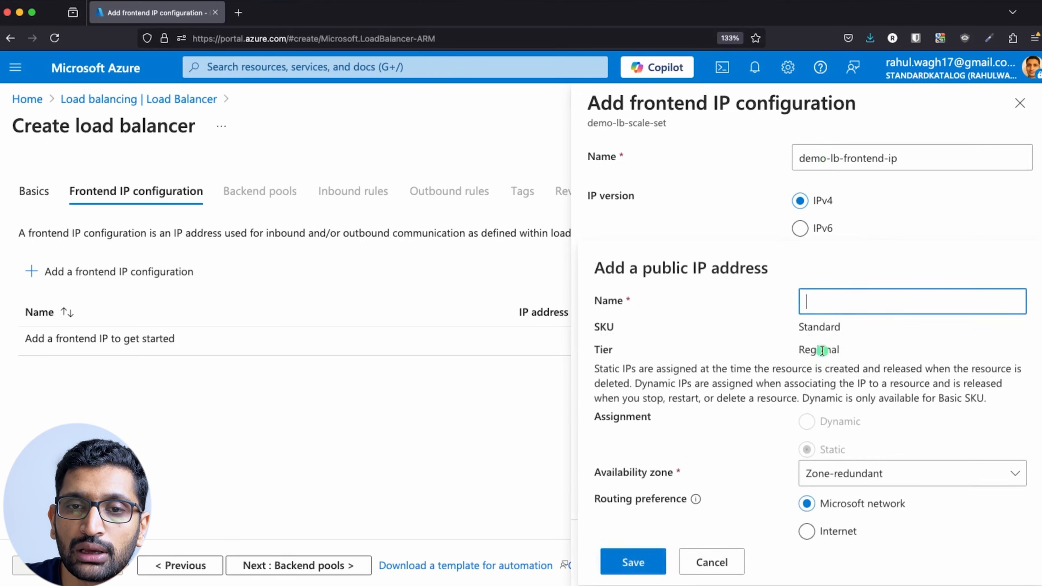
pyautogui.write('demo-')
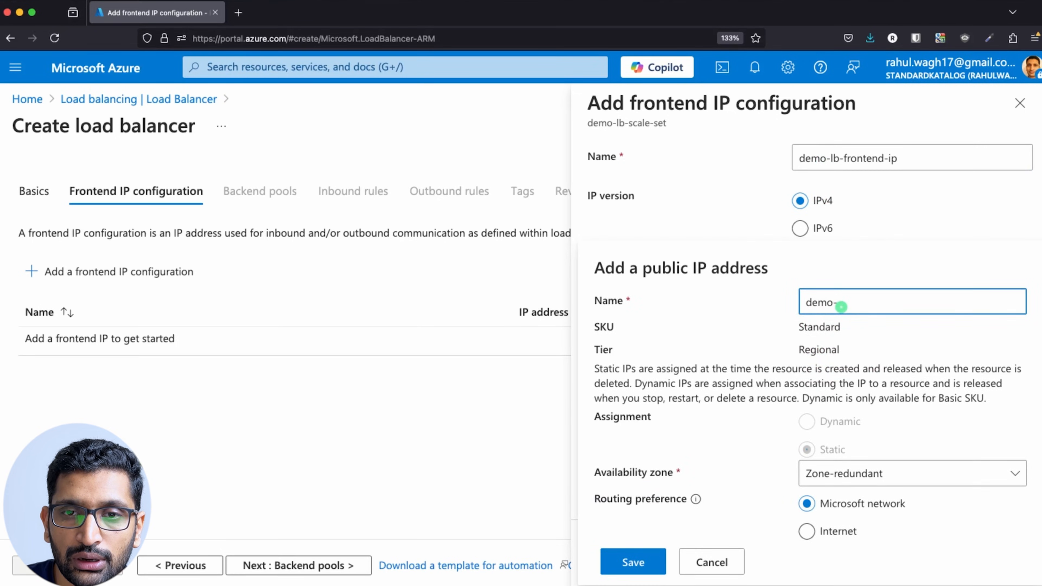
pyautogui.write('lb-public-ip')
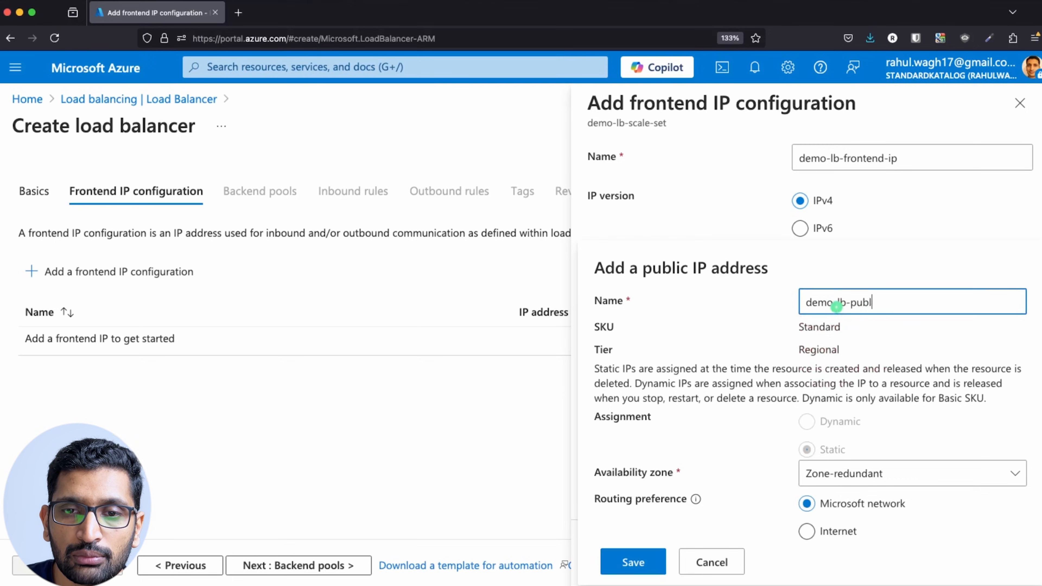
pyautogui.click(625, 562)
pyautogui.click(631, 554)
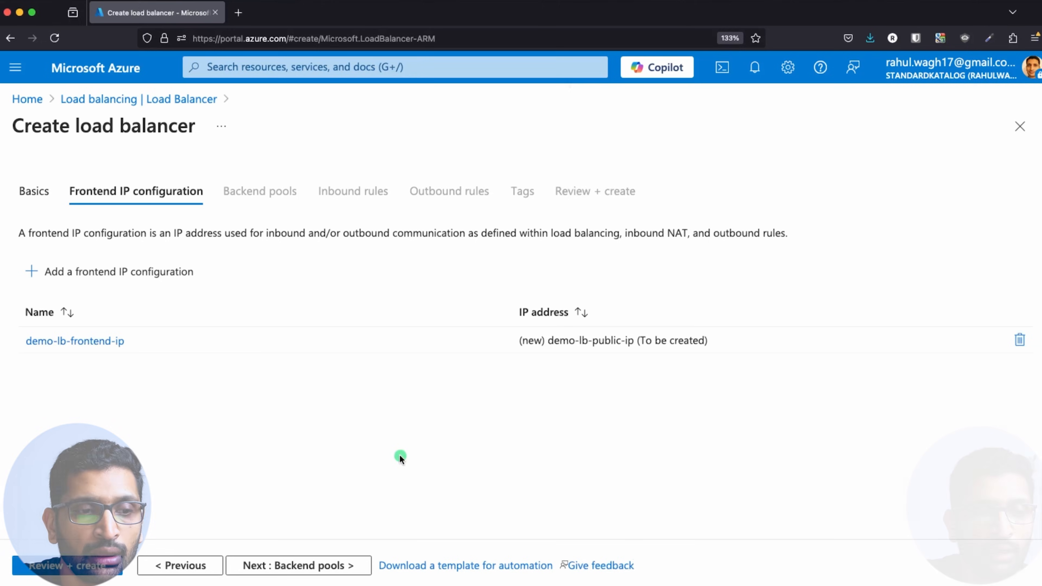
# Pass validation with Review + create and deploy demo-lb-scale-set.
pyautogui.click(85, 569)
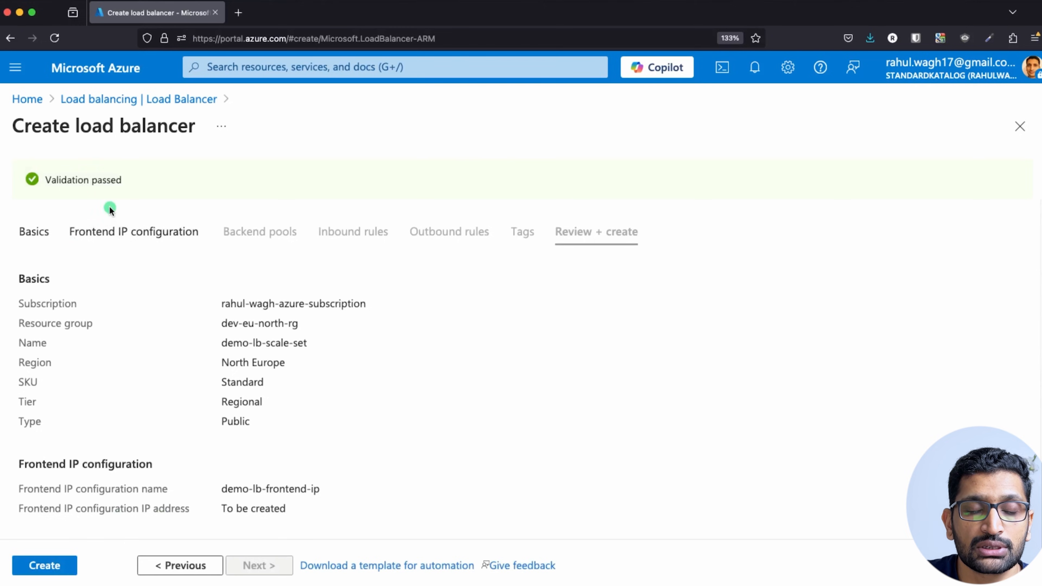
pyautogui.click(47, 566)
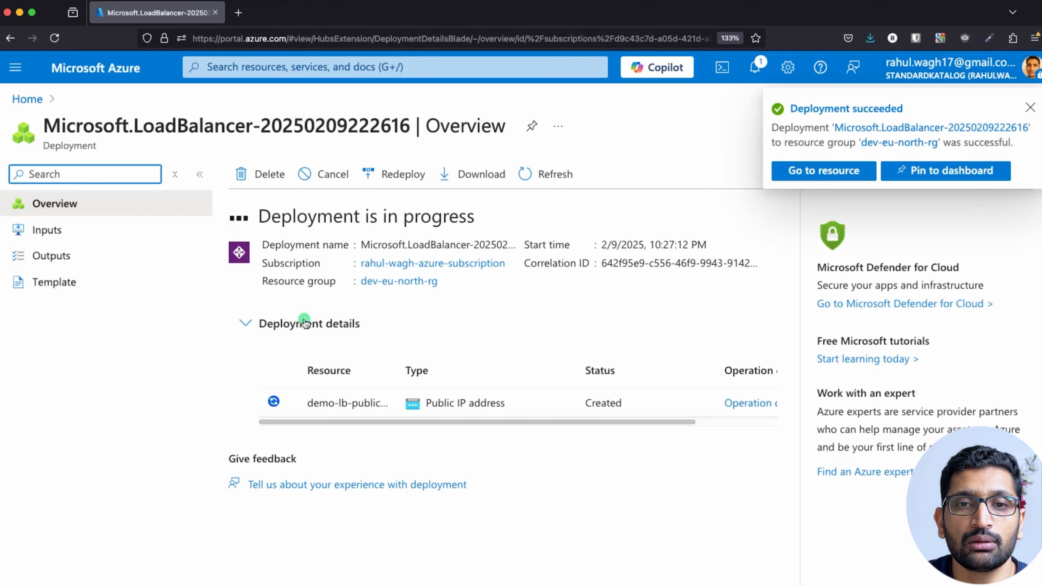
# Open demo-lb-scale-set's Frontend IP configuration list, then switch to Keynote.
pyautogui.click(842, 170)
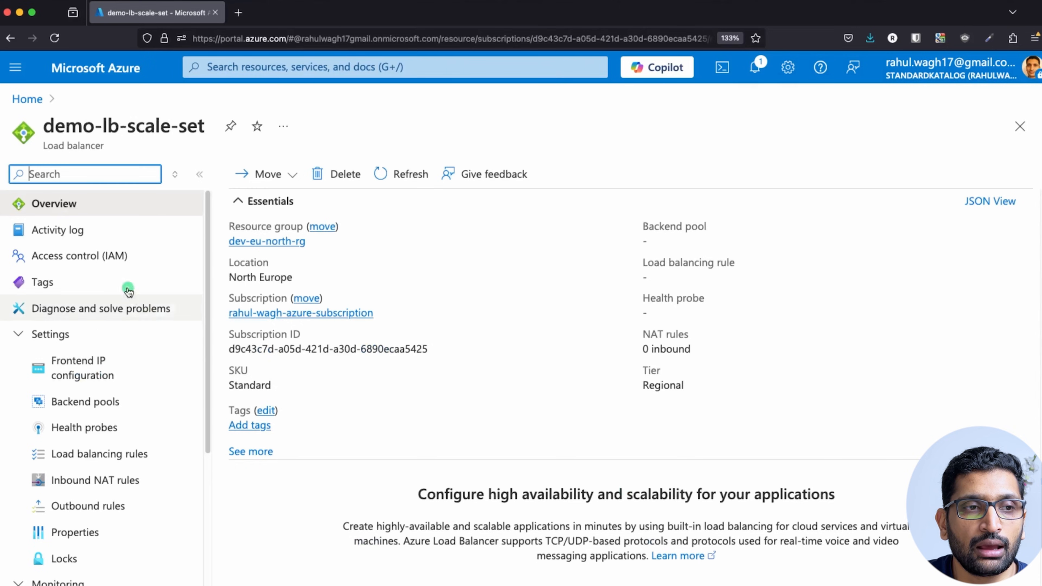
pyautogui.tripleClick(118, 132)
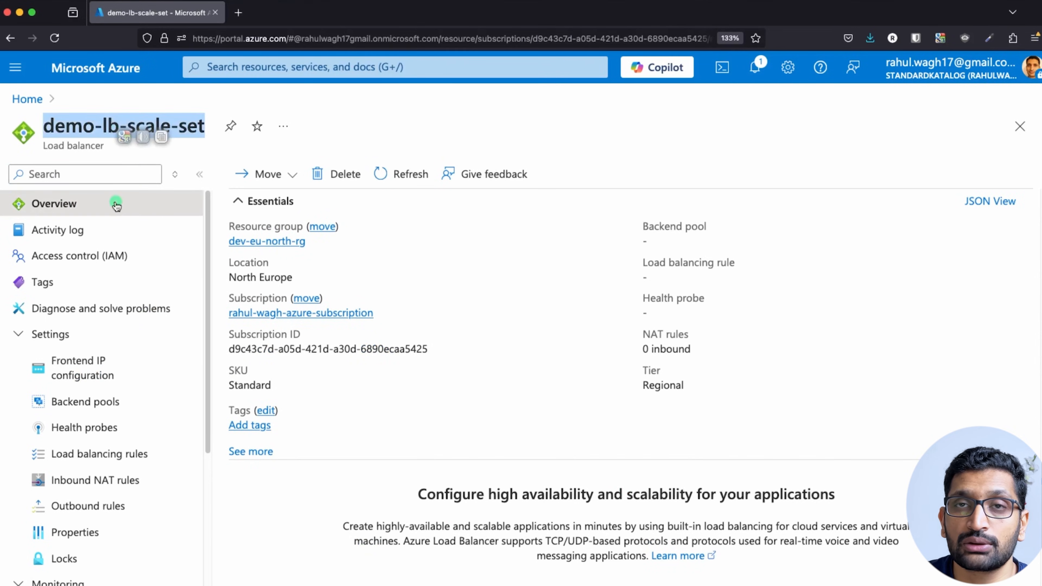
pyautogui.click(84, 368)
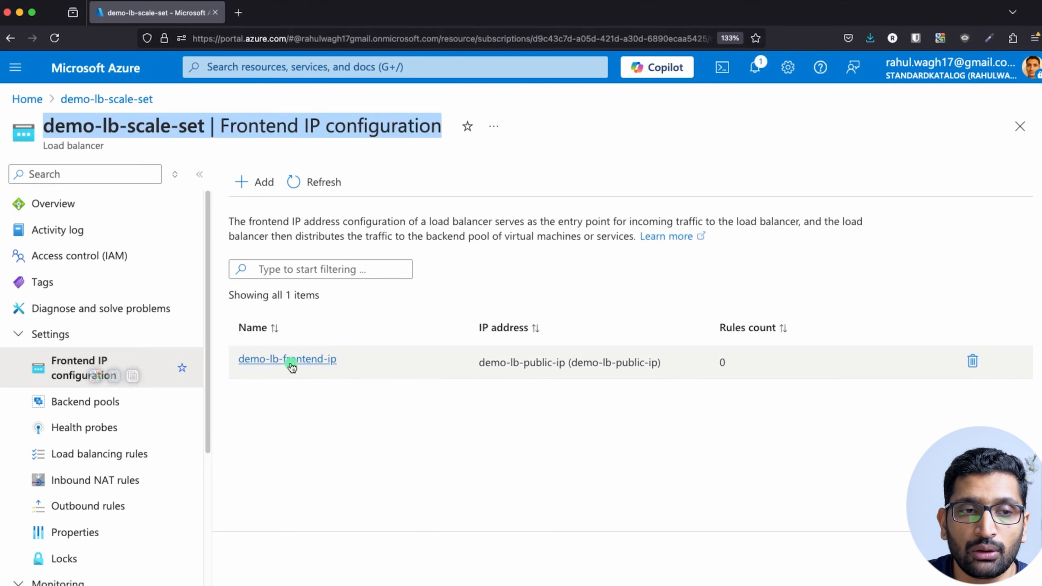
pyautogui.press('super+Tab')
pyautogui.press('super+Tab')
pyautogui.press('super+Tab')
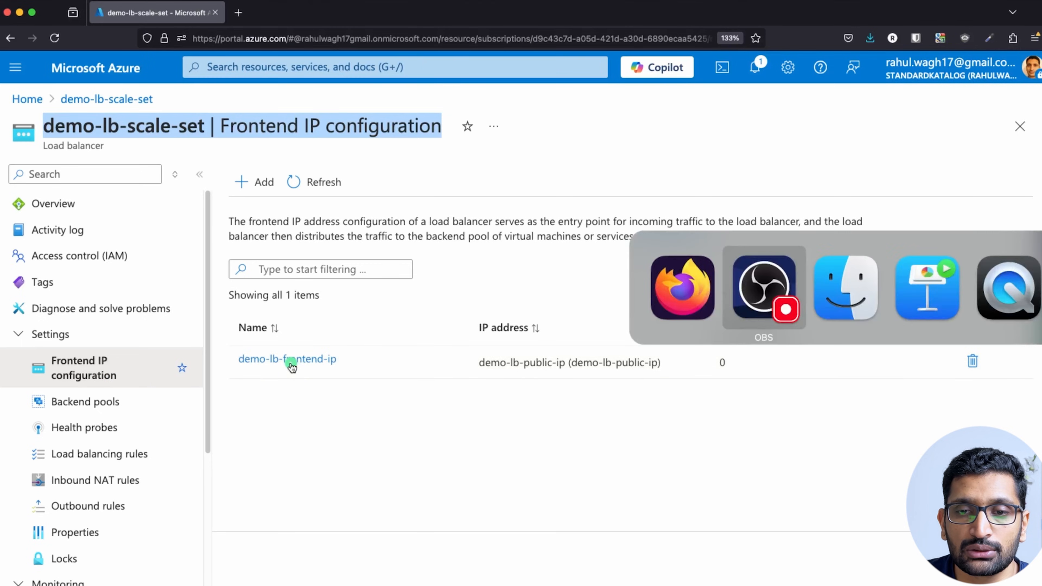
# On the diagram slide, circle Scale Set, Loadbalancer and its IP in red.
pyautogui.press('Right')
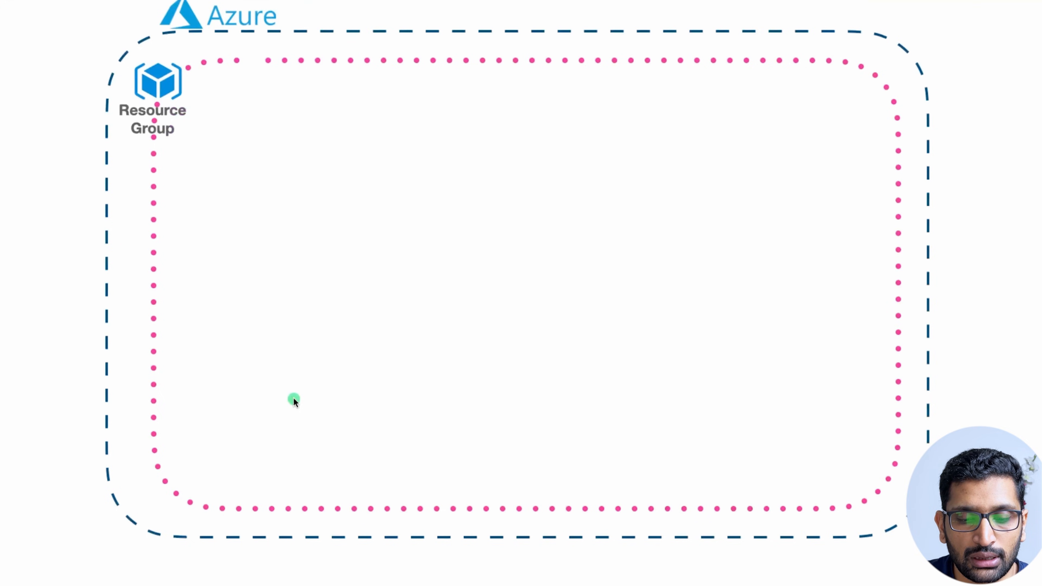
pyautogui.press('Left')
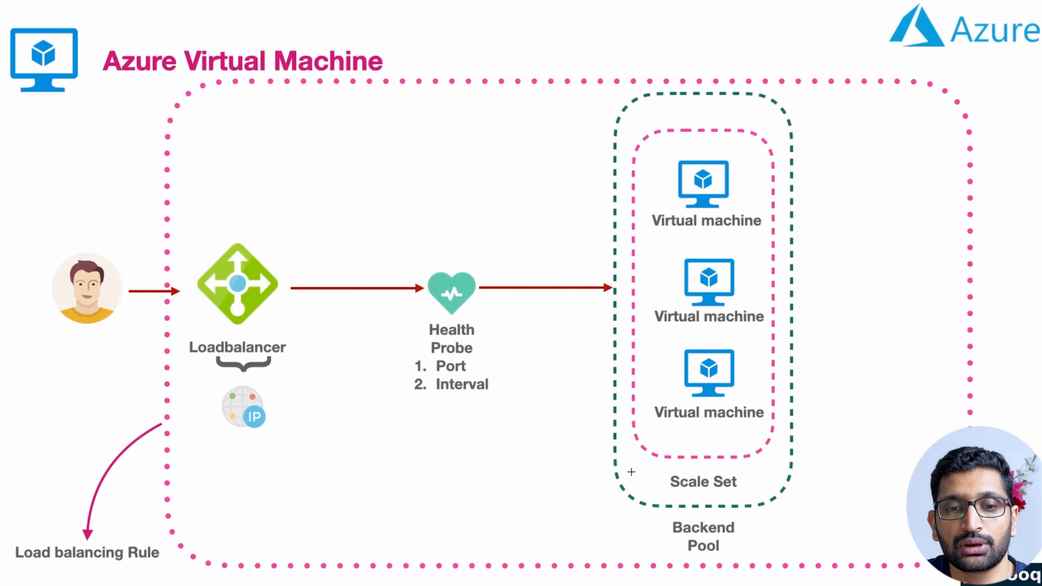
pyautogui.moveTo(731, 468)
pyautogui.mouseDown()
pyautogui.moveTo(637, 485)
pyautogui.moveTo(755, 484)
pyautogui.moveTo(735, 466)
pyautogui.mouseUp()
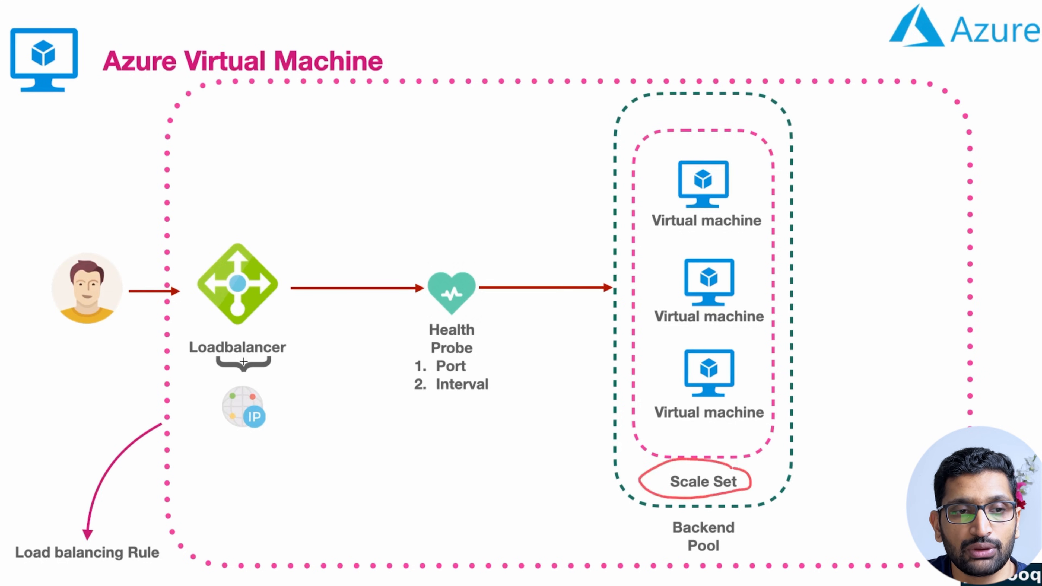
pyautogui.moveTo(257, 237)
pyautogui.mouseDown()
pyautogui.moveTo(195, 347)
pyautogui.moveTo(239, 243)
pyautogui.mouseUp()
pyautogui.moveTo(272, 372)
pyautogui.mouseDown()
pyautogui.moveTo(274, 442)
pyautogui.moveTo(256, 372)
pyautogui.mouseUp()
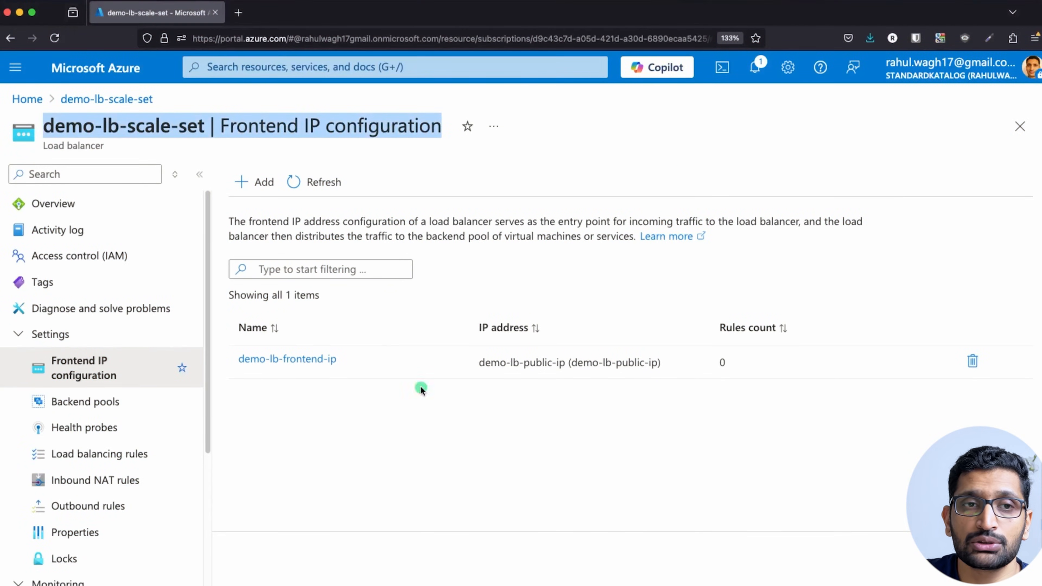
# Search 'virtual scale set' and open the Virtual machine scale sets service.
pyautogui.click(221, 70)
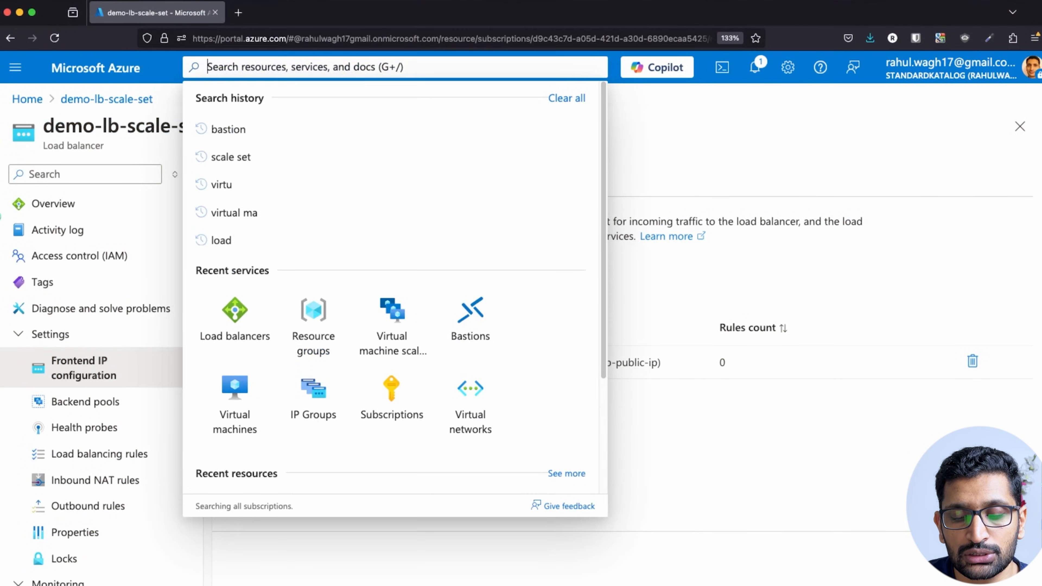
pyautogui.write('virtual scale set')
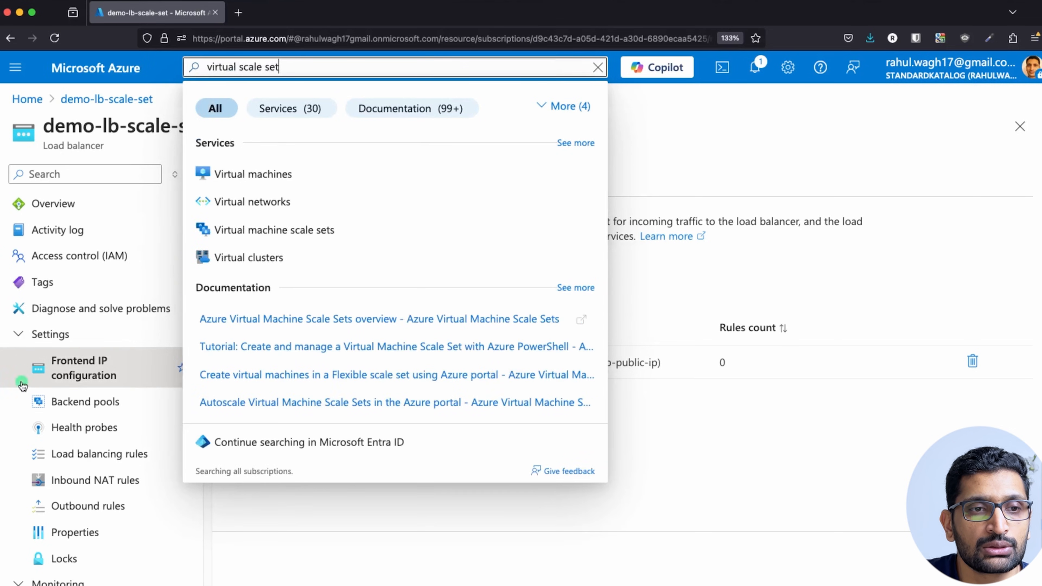
pyautogui.click(269, 236)
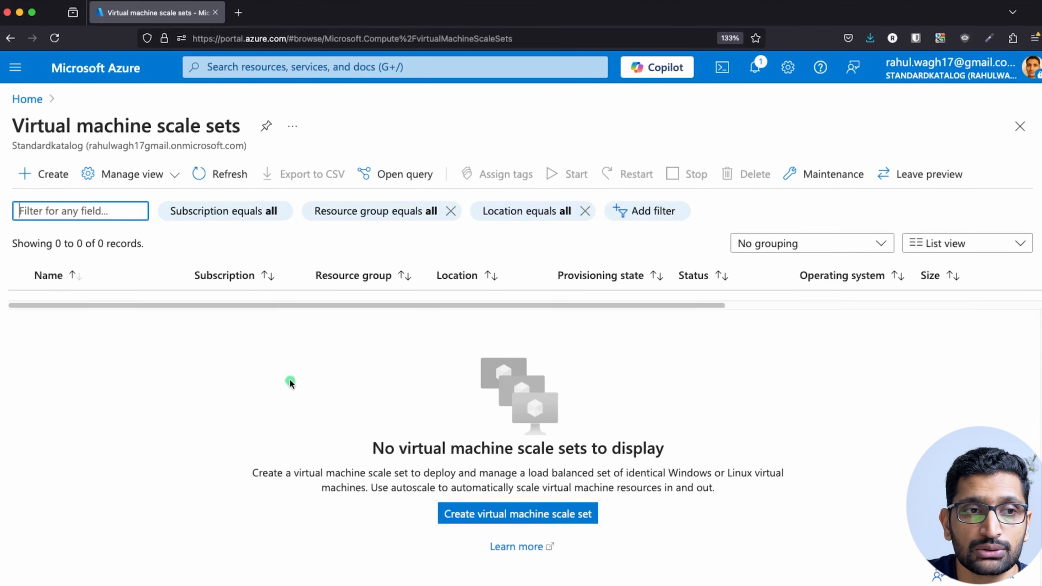
# Start a new scale set in dev-eu-north-rg named demo-vm-scale-set.
pyautogui.click(43, 182)
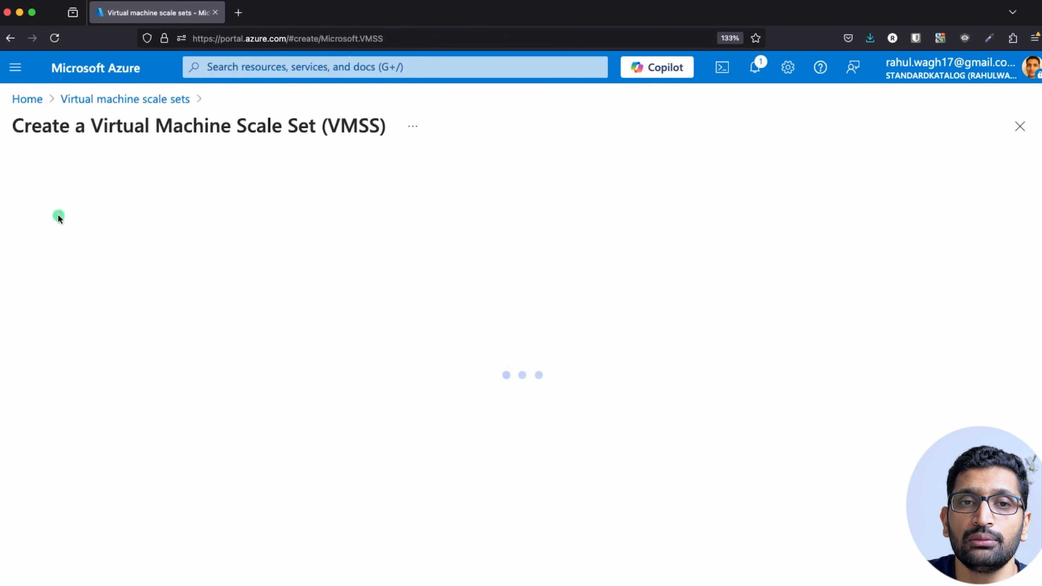
pyautogui.scroll(-3, 393, 291)
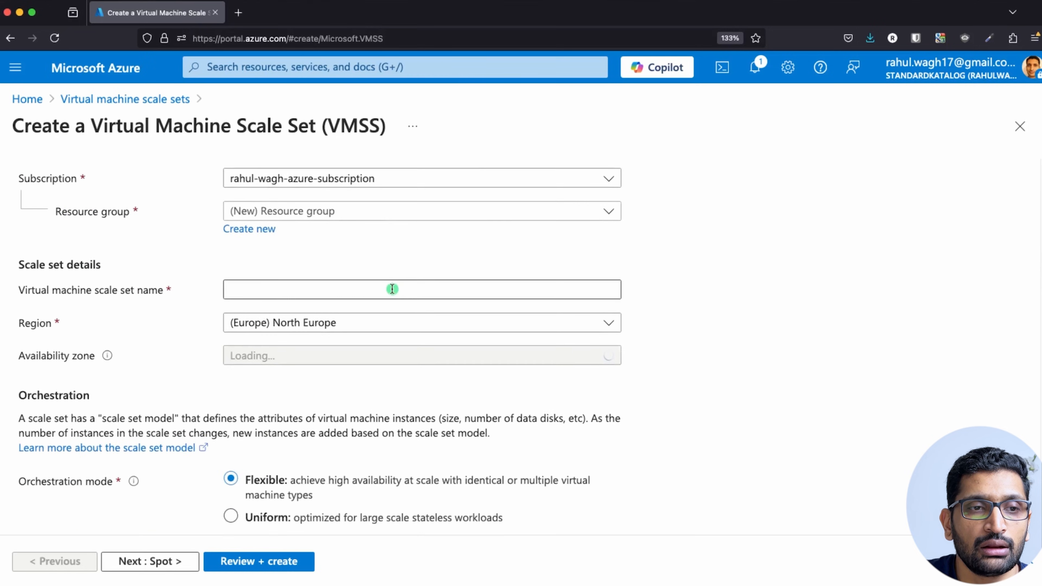
pyautogui.scroll(2, 393, 292)
pyautogui.click(480, 290)
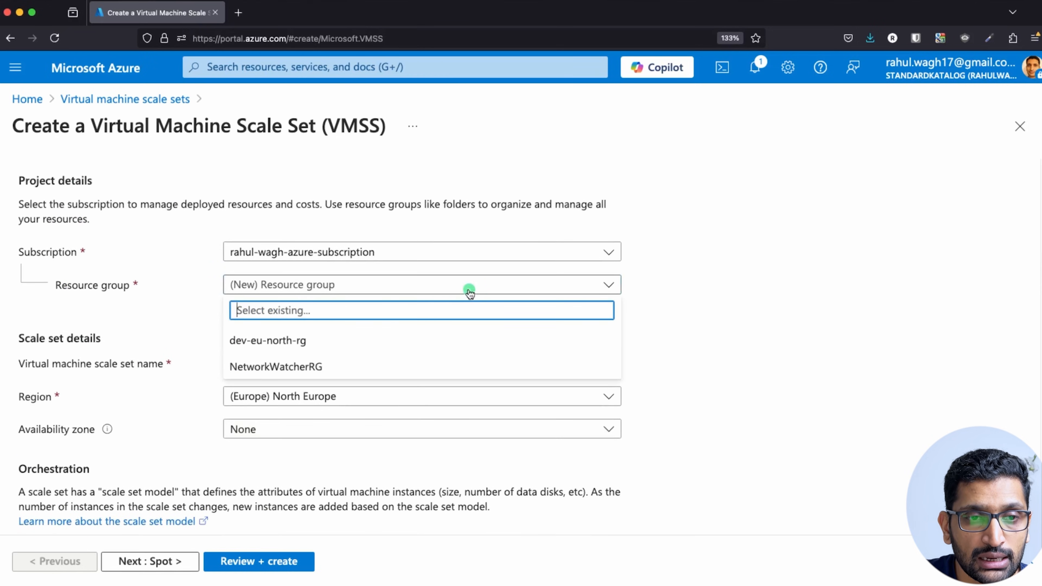
pyautogui.click(288, 350)
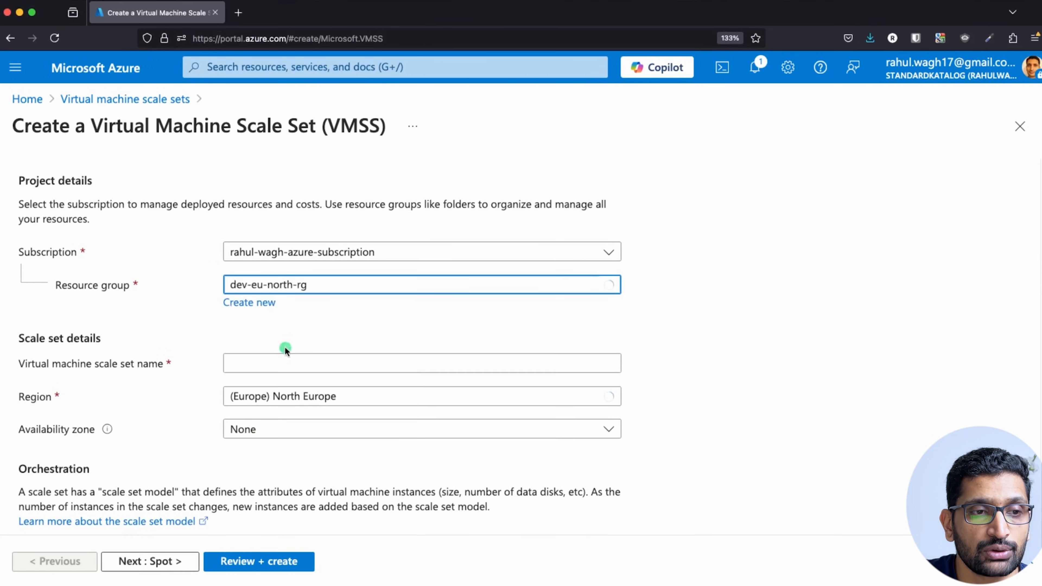
pyautogui.click(273, 371)
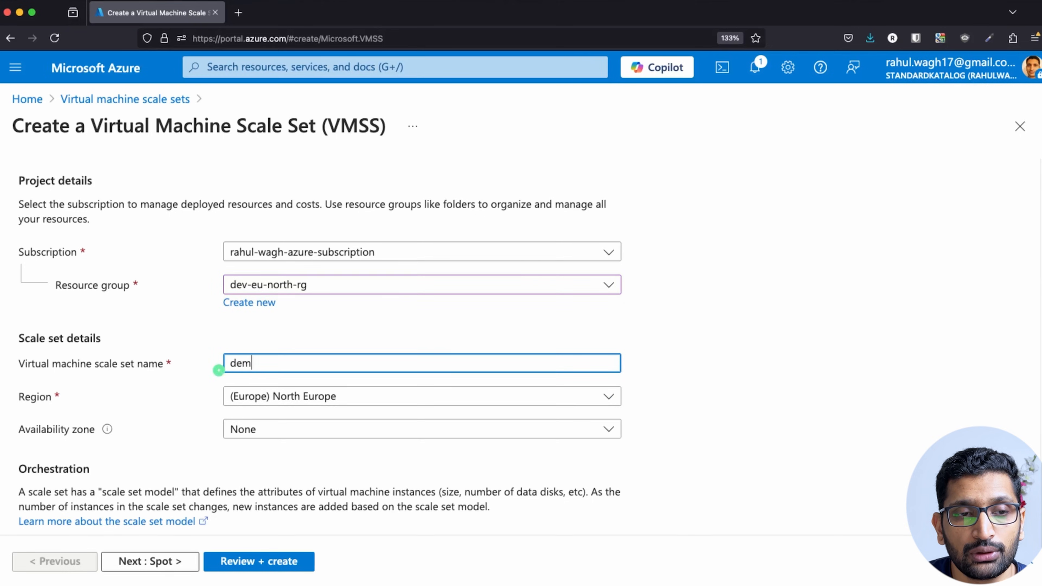
pyautogui.write('demo-vm-scale-set')
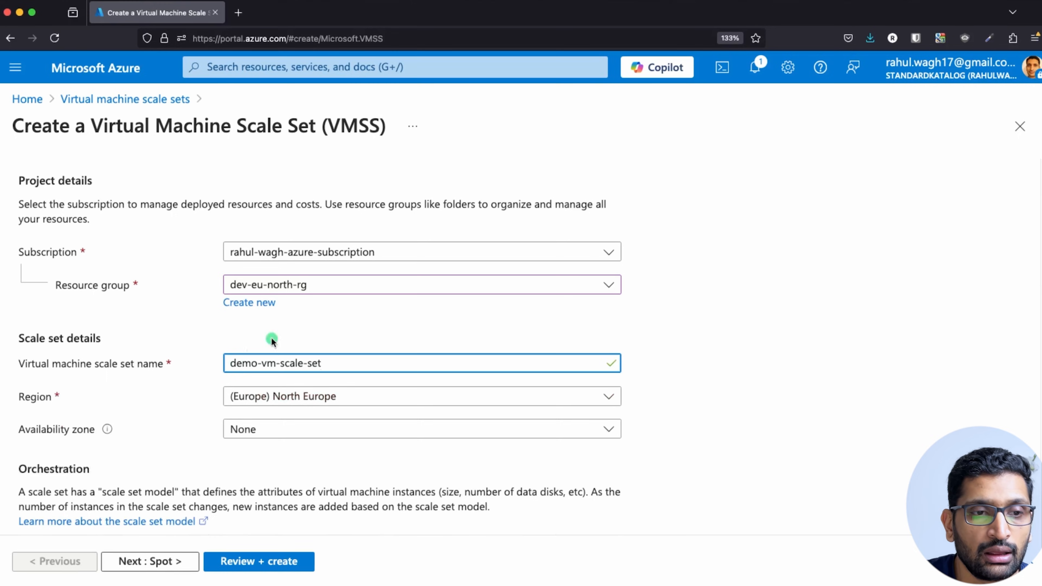
# Set the orchestration mode to Uniform.
pyautogui.scroll(-2, 879, 344)
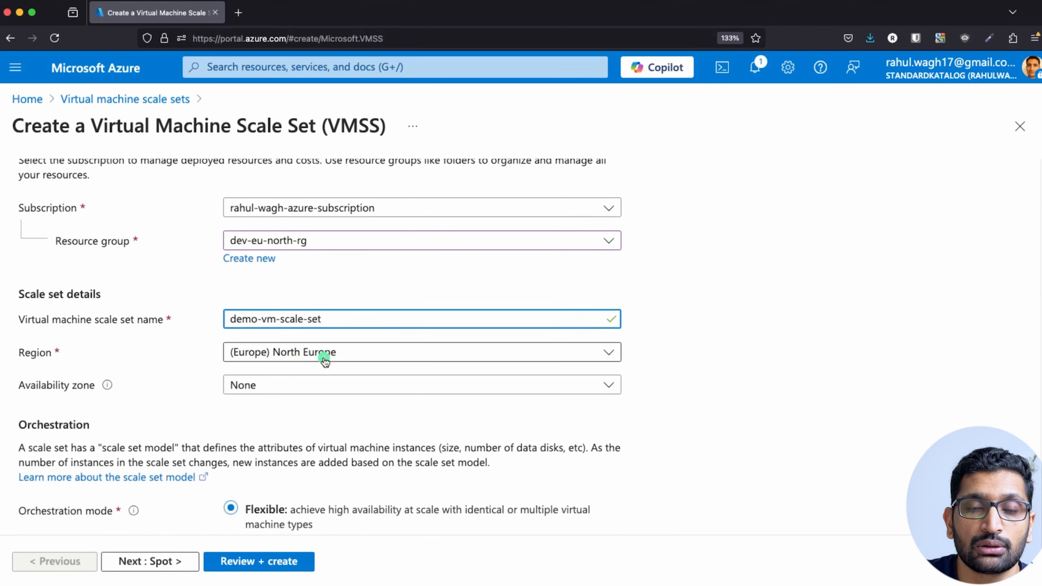
pyautogui.scroll(-3, 324, 361)
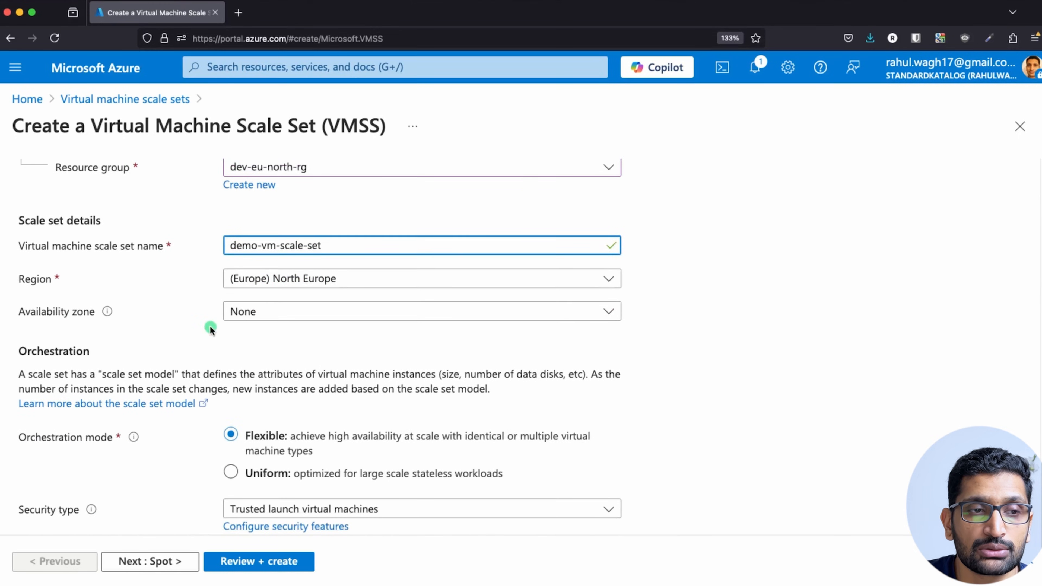
pyautogui.scroll(-6, 226, 339)
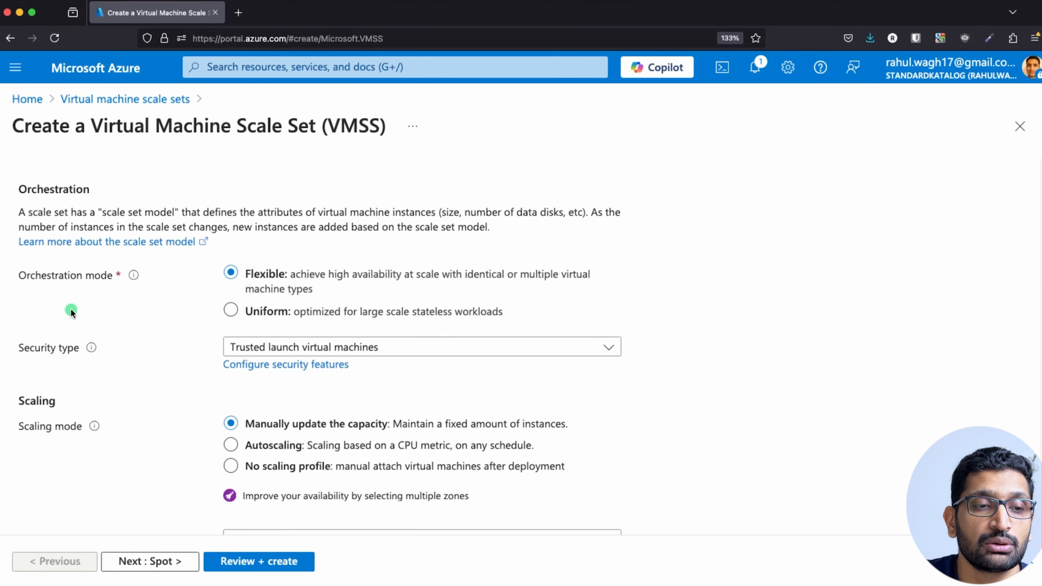
pyautogui.click(231, 312)
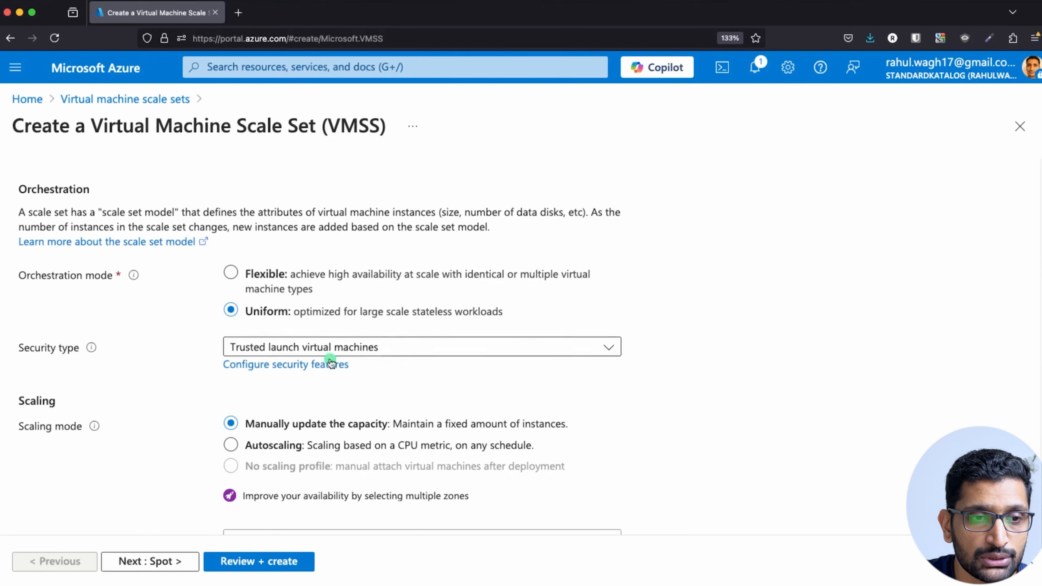
pyautogui.scroll(-2, 228, 361)
pyautogui.scroll(-3, 225, 337)
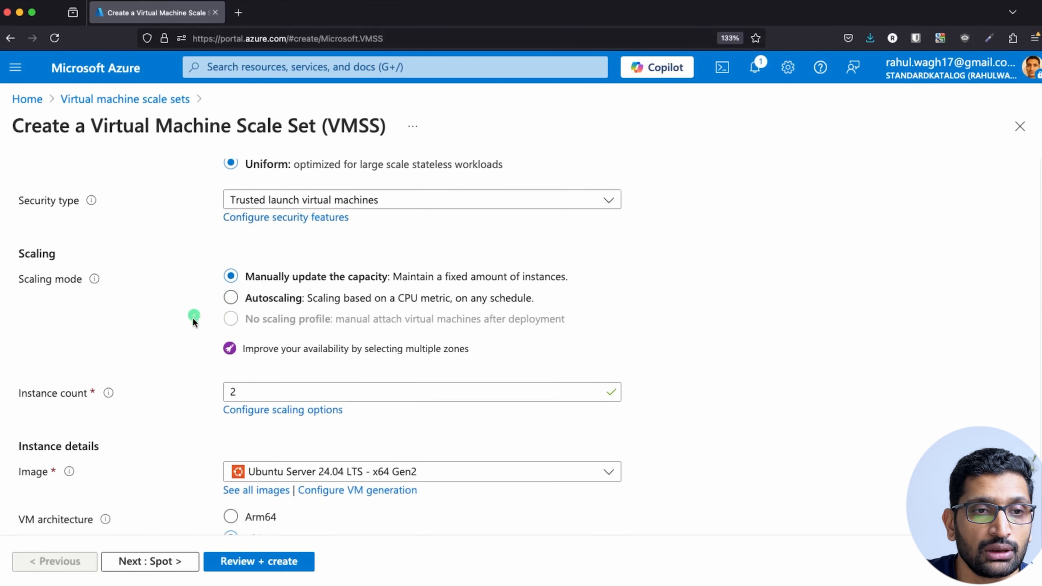
pyautogui.scroll(-3, 192, 341)
pyautogui.moveTo(106, 293)
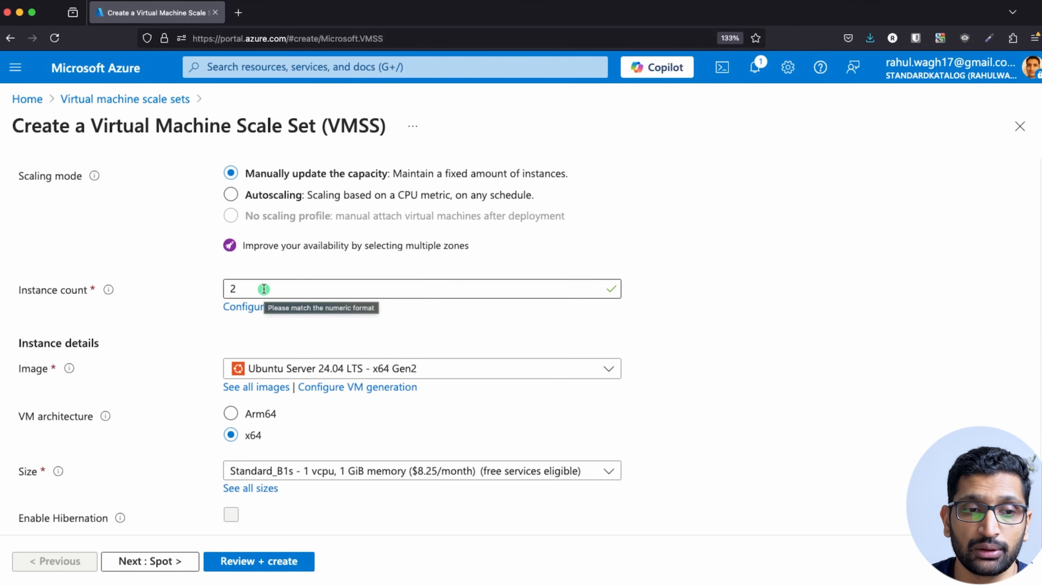
pyautogui.scroll(-3, 186, 363)
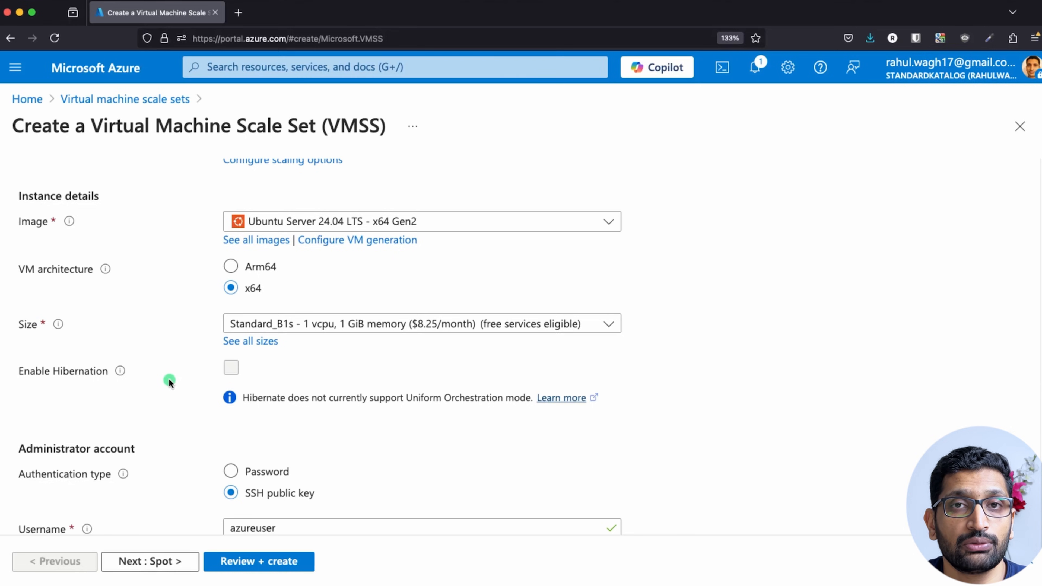
pyautogui.scroll(-4, 169, 381)
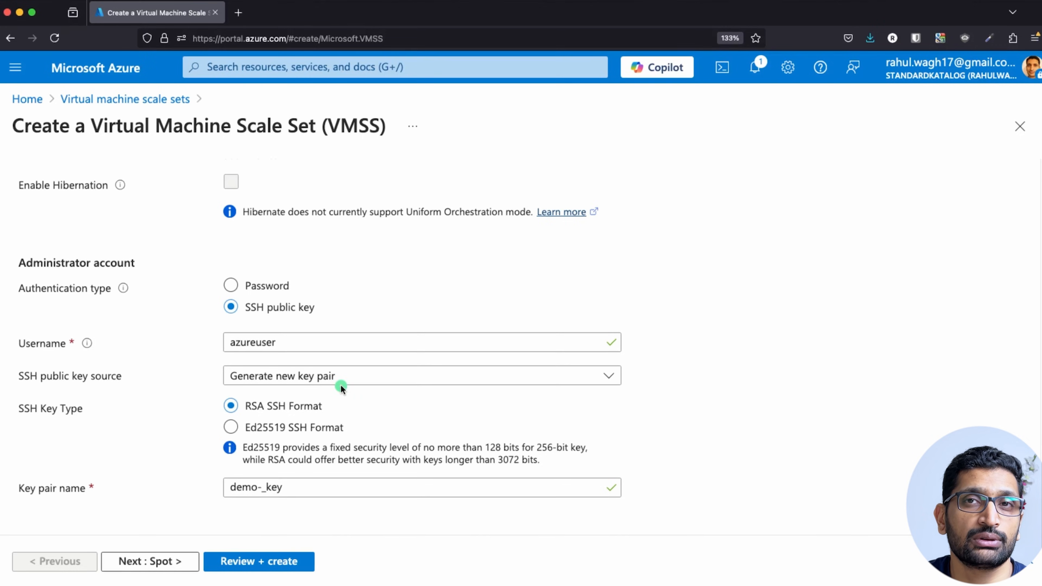
# Keep SSH public key authentication and enter the administrator username.
pyautogui.click(235, 284)
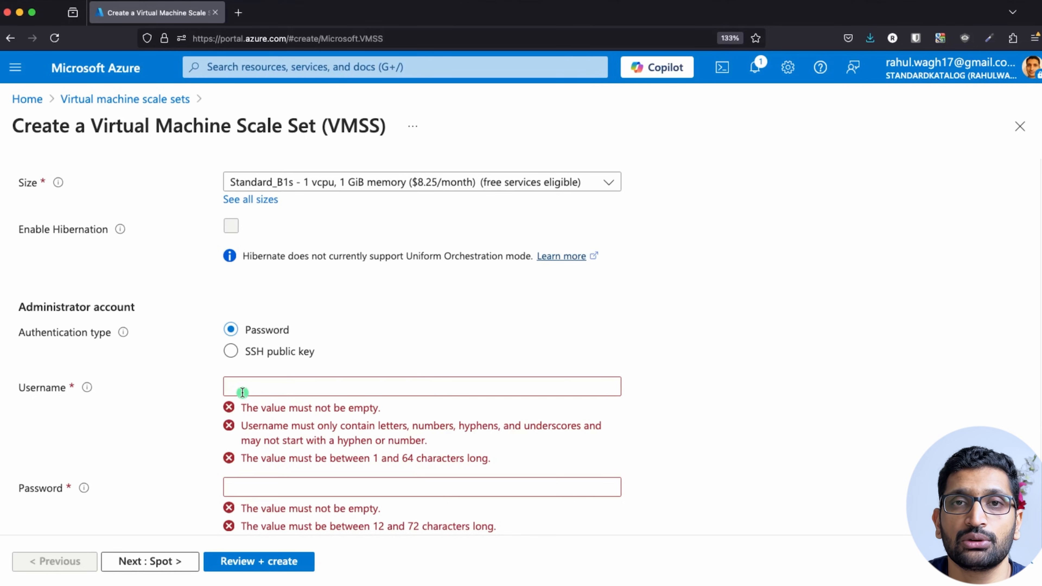
pyautogui.click(230, 351)
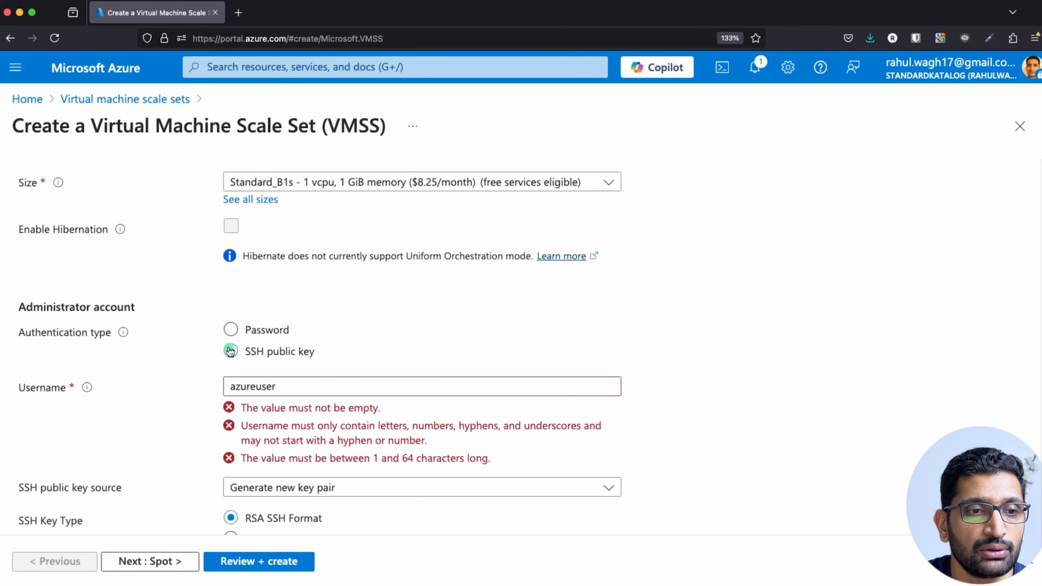
pyautogui.scroll(-2, 320, 410)
pyautogui.doubleClick(251, 337)
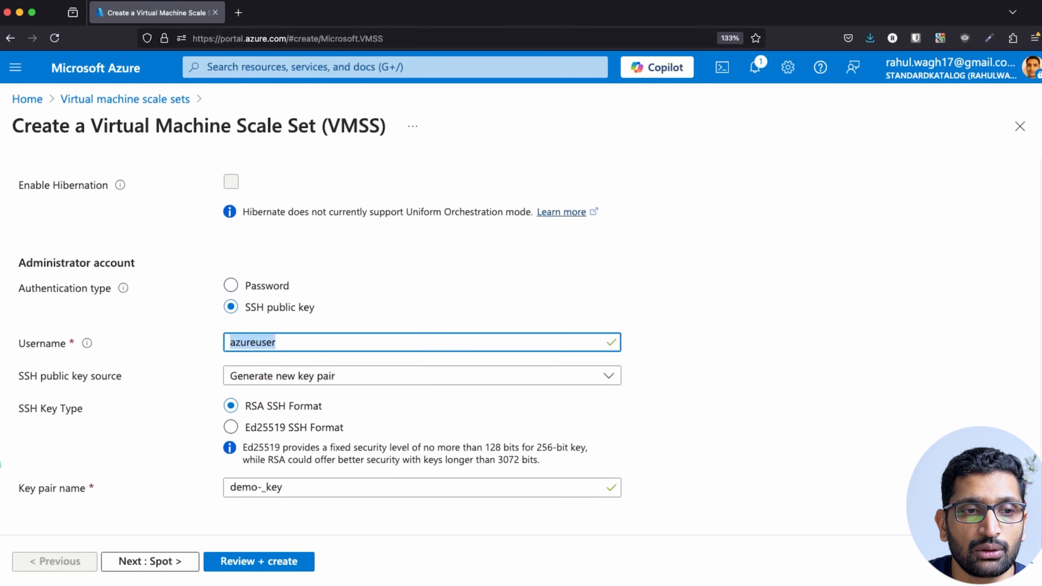
pyautogui.write('rahulwagh')
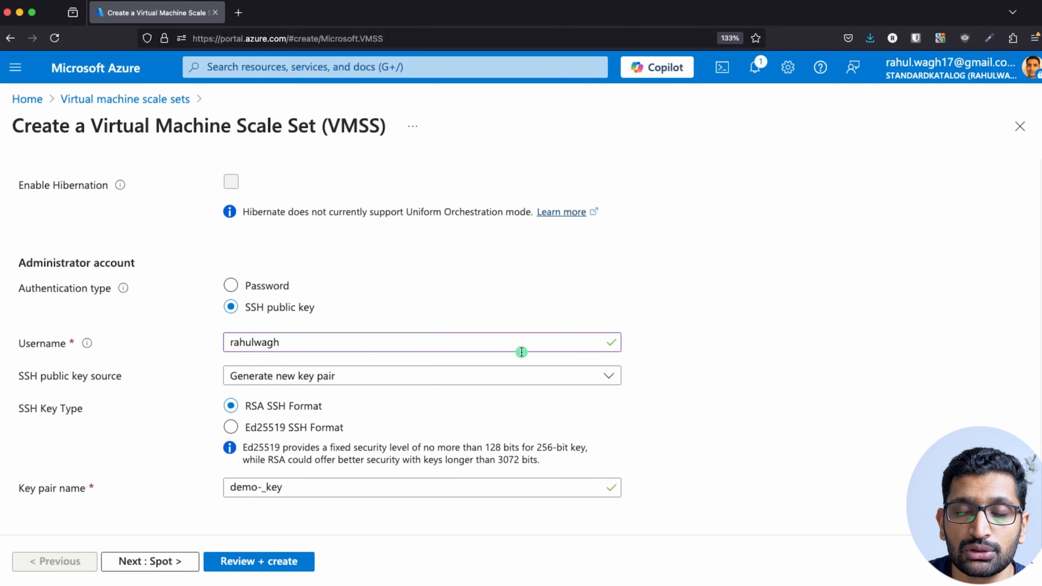
# Use an existing SSH public key, pasting it in from another app.
pyautogui.press('super+Tab')
pyautogui.press('super+Tab')
pyautogui.press('super+Tab')
pyautogui.press('super+Tab')
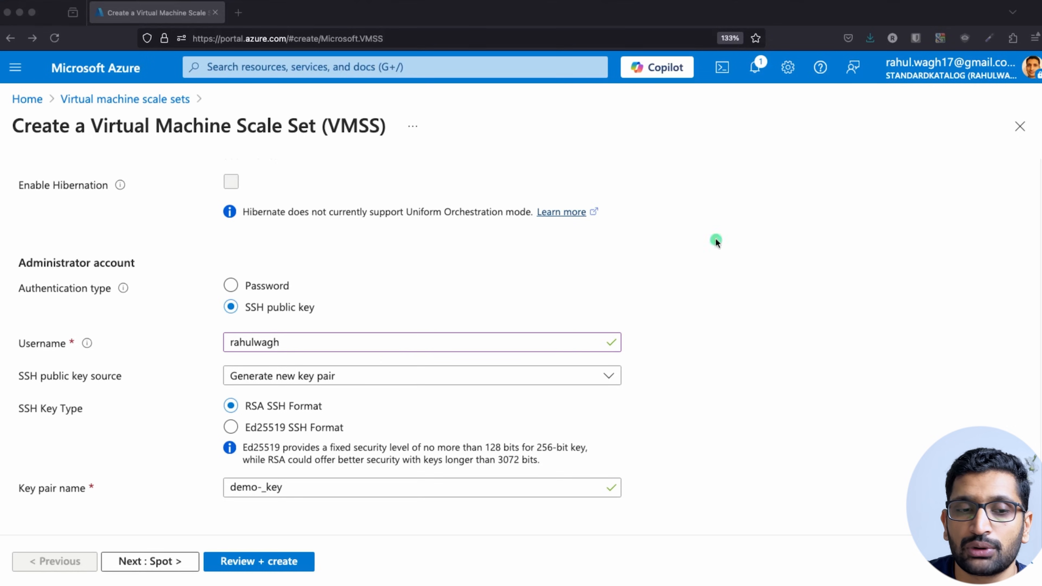
pyautogui.click(792, 362)
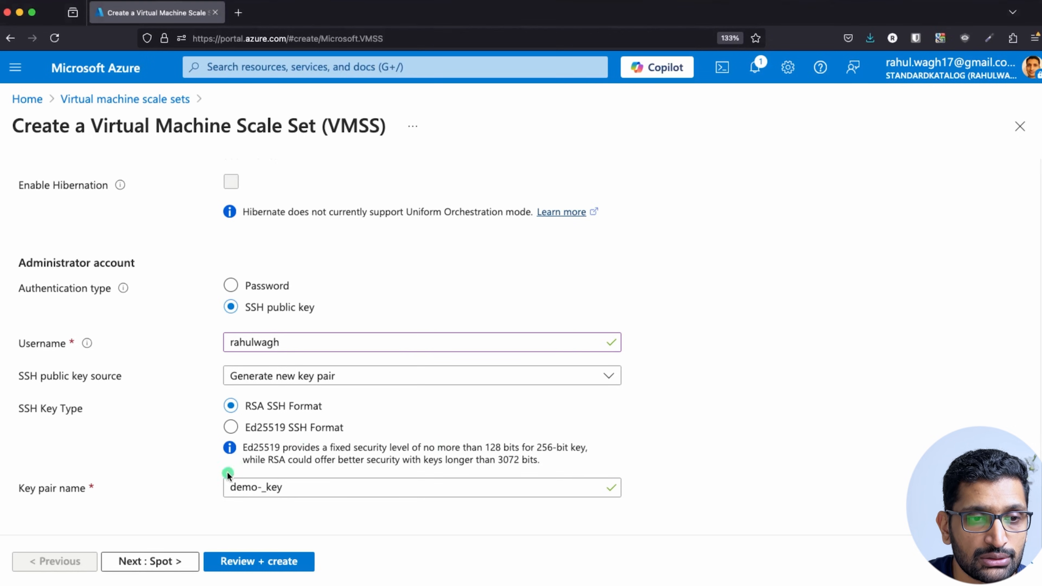
pyautogui.click(379, 375)
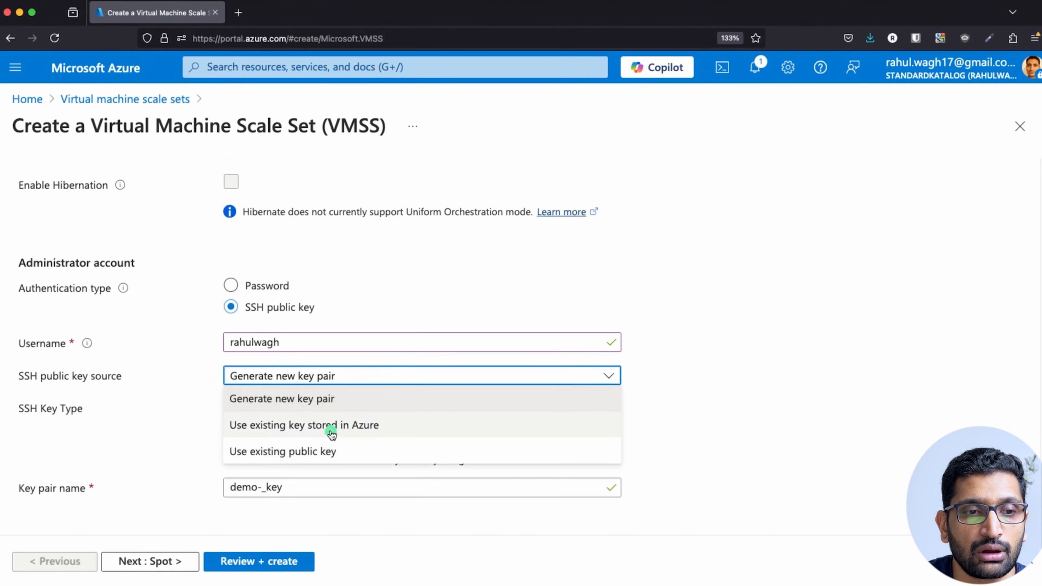
pyautogui.click(327, 451)
pyautogui.click(329, 504)
pyautogui.press('super+v')
pyautogui.scroll(-1, 697, 429)
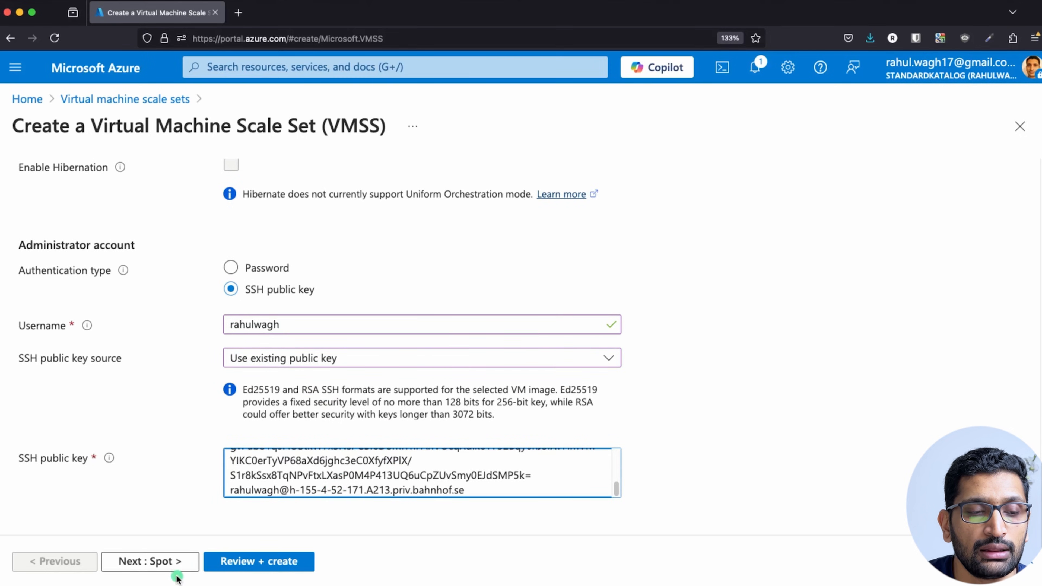
# Pass through Spot and Disks, keeping the Premium SSD OS disk, to reach Networking.
pyautogui.click(170, 566)
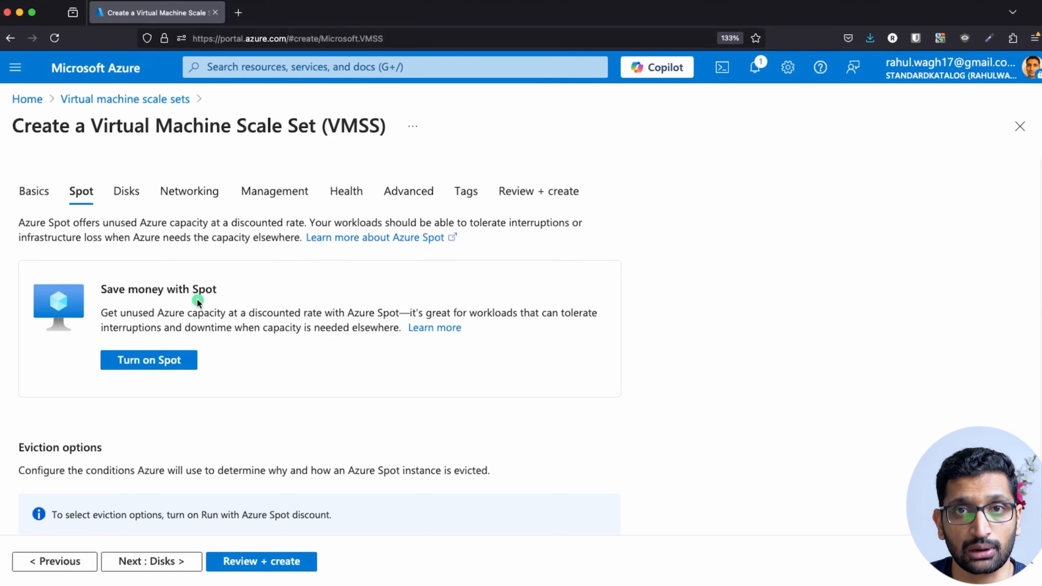
pyautogui.scroll(-12, 298, 403)
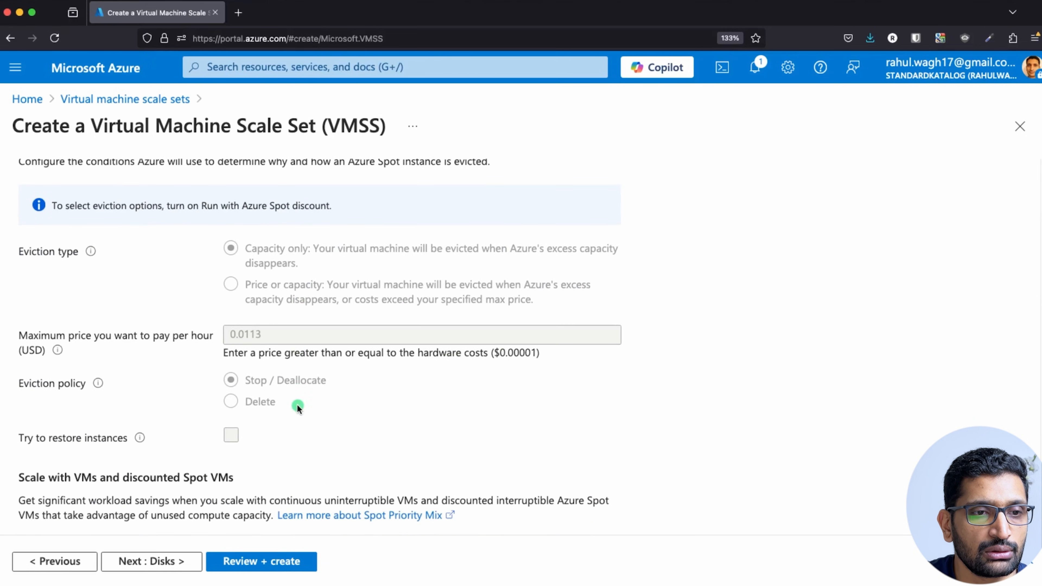
pyautogui.click(166, 568)
pyautogui.scroll(-6, 174, 433)
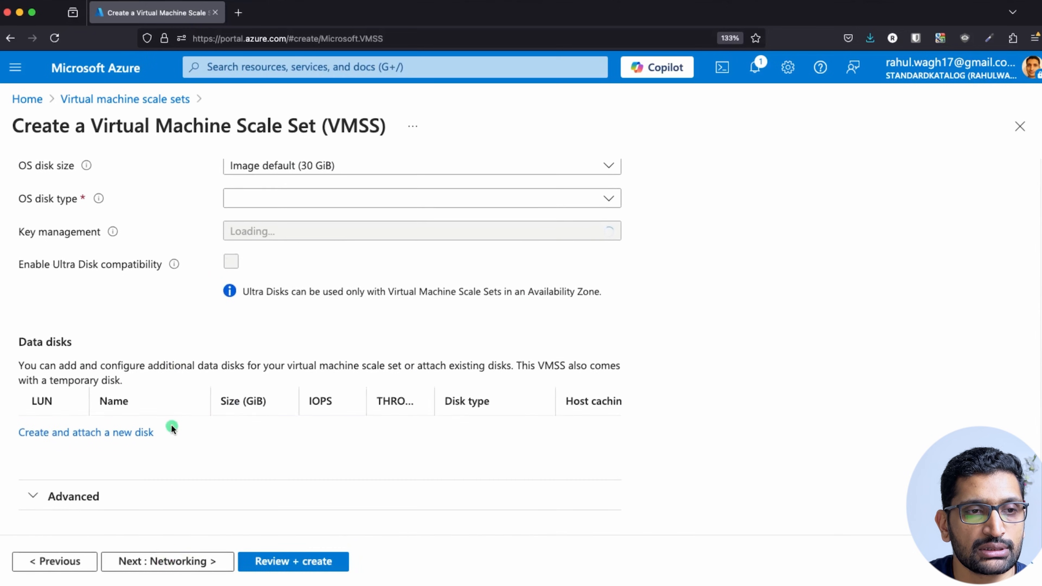
pyautogui.scroll(3, 180, 397)
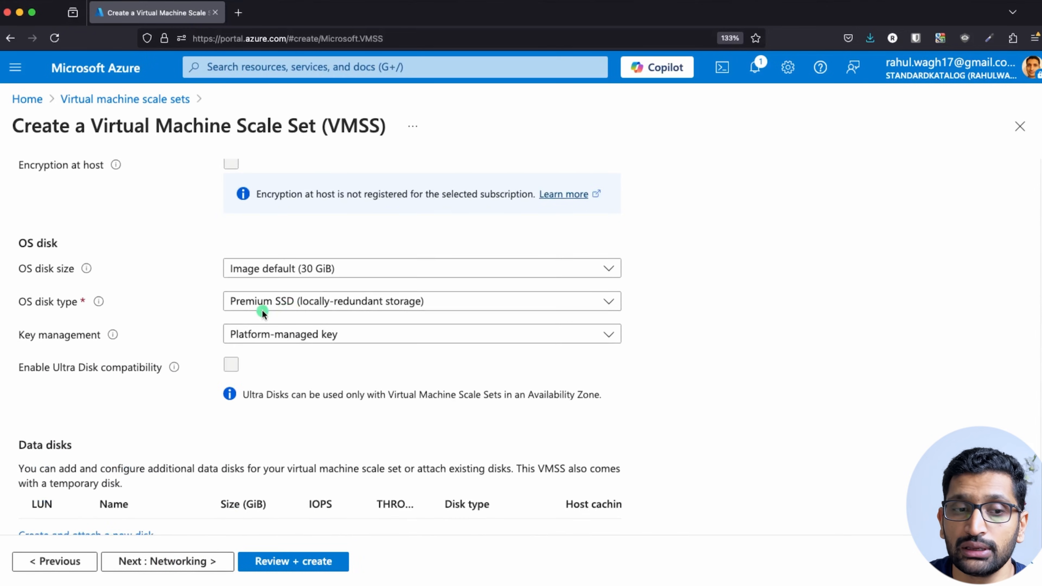
pyautogui.click(185, 562)
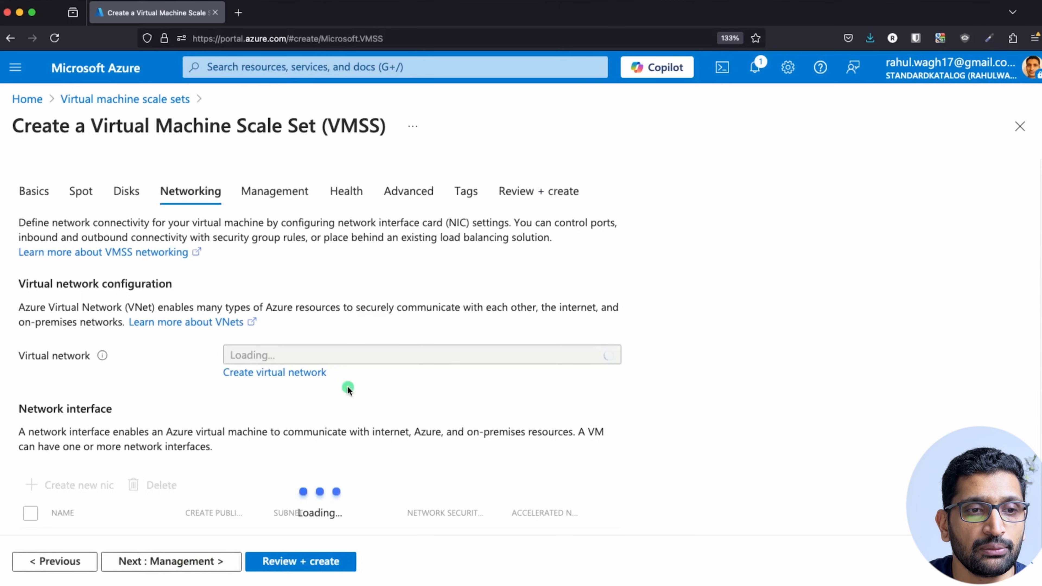
# Choose virtual network dev_eu_north_vnet and select its NIC on the public subnet.
pyautogui.scroll(-1, 347, 386)
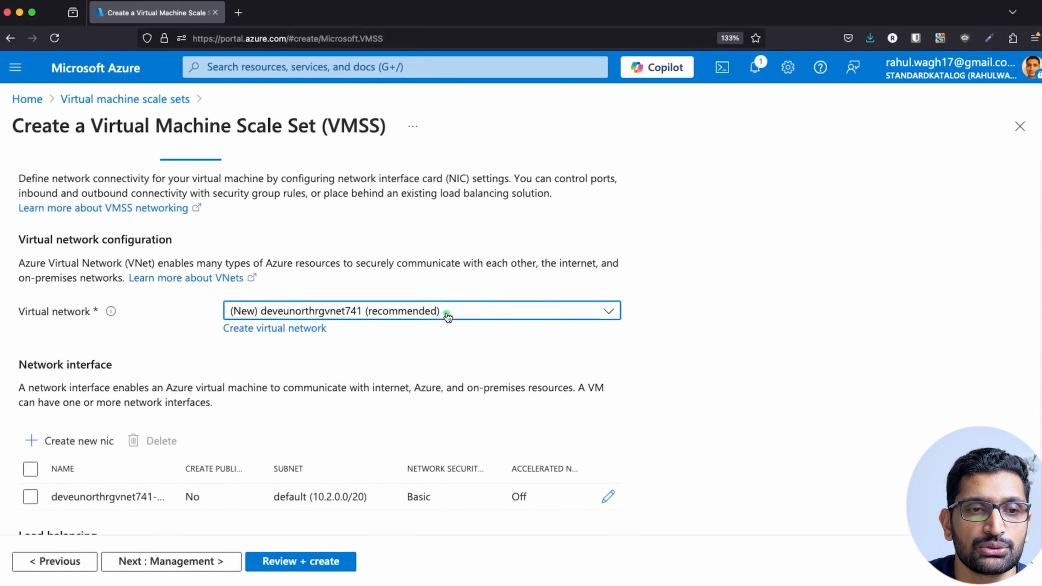
pyautogui.click(445, 311)
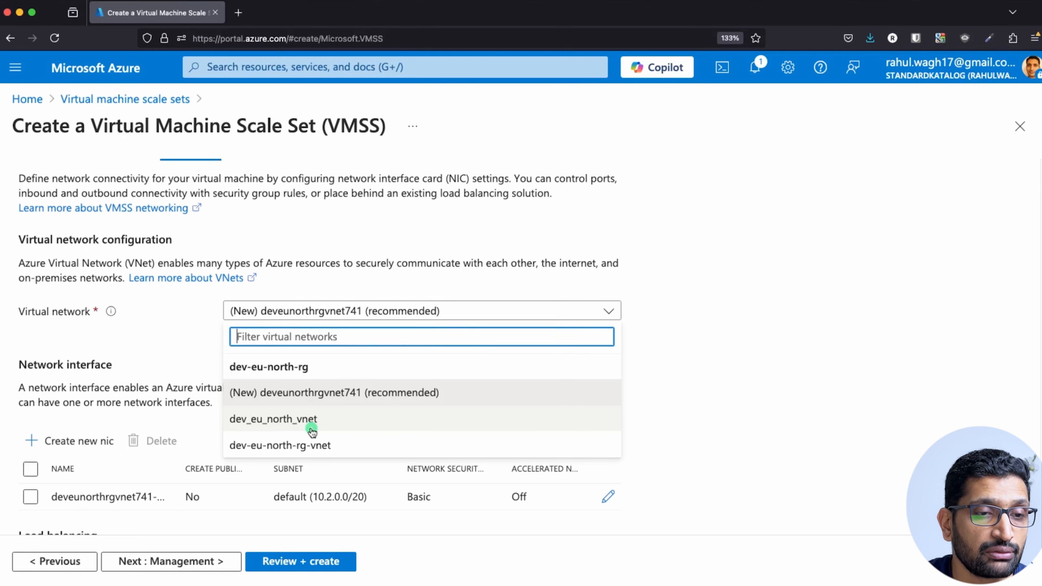
pyautogui.click(287, 429)
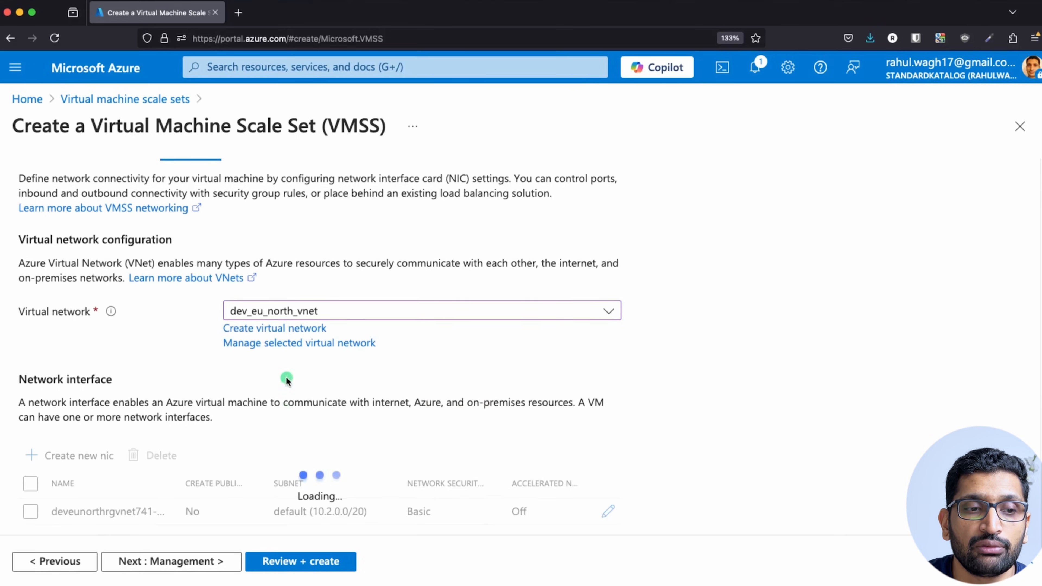
pyautogui.scroll(-3, 286, 377)
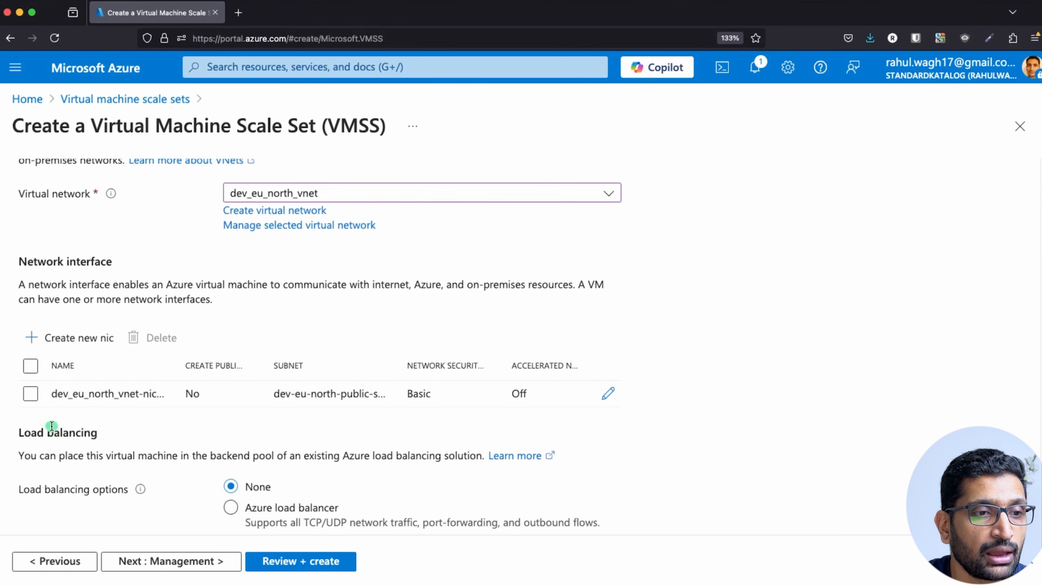
pyautogui.click(28, 397)
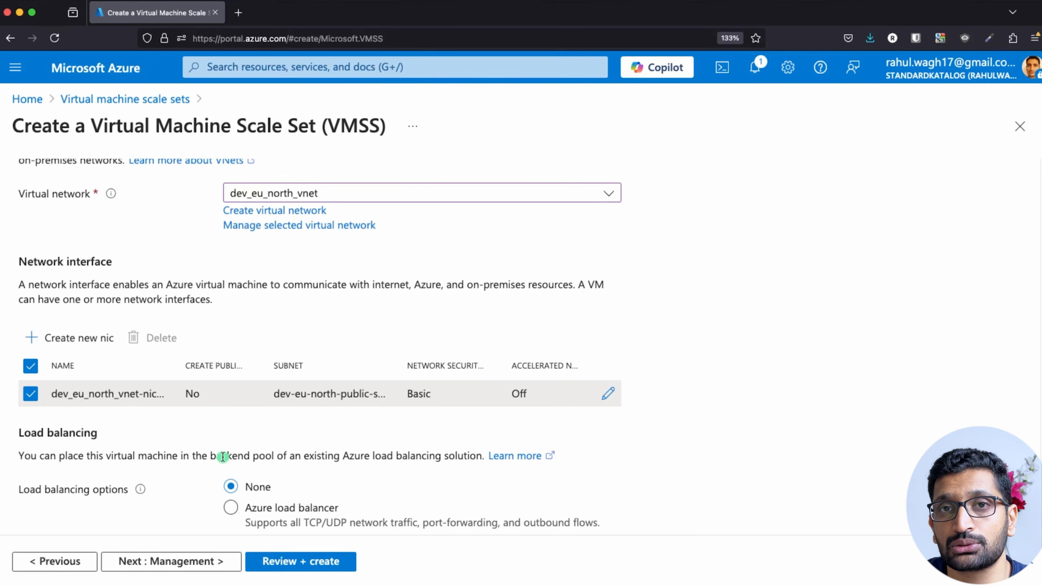
pyautogui.scroll(-3, 254, 472)
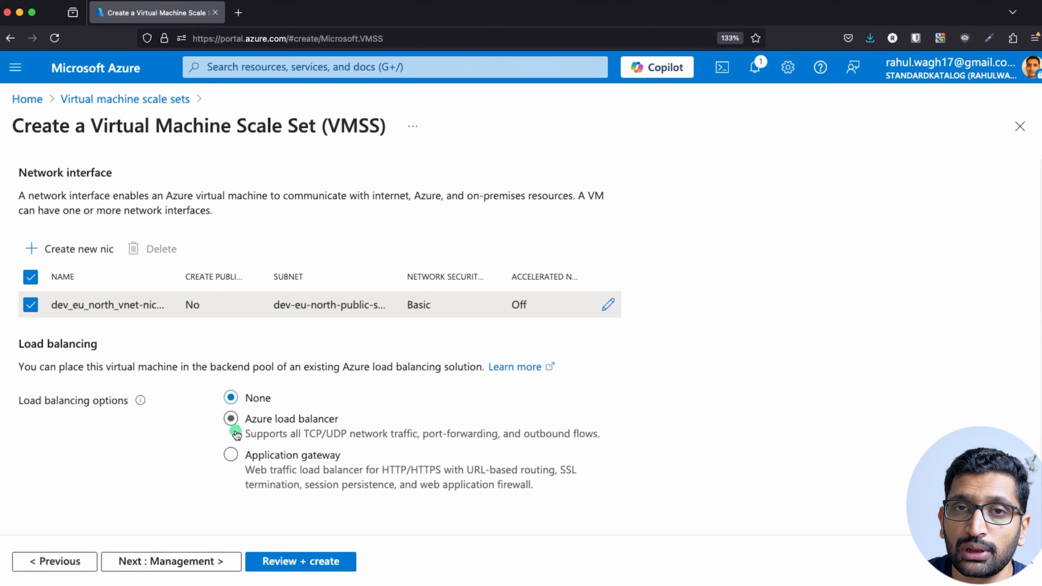
# On Management, set Upgrade mode to Automatic, then continue to Health.
pyautogui.click(214, 560)
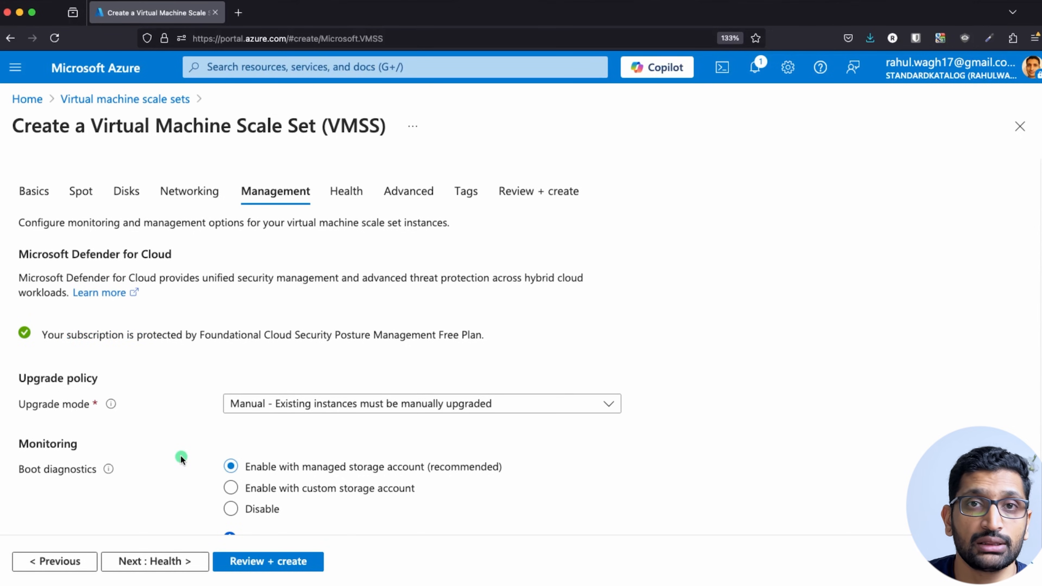
pyautogui.scroll(-1, 187, 447)
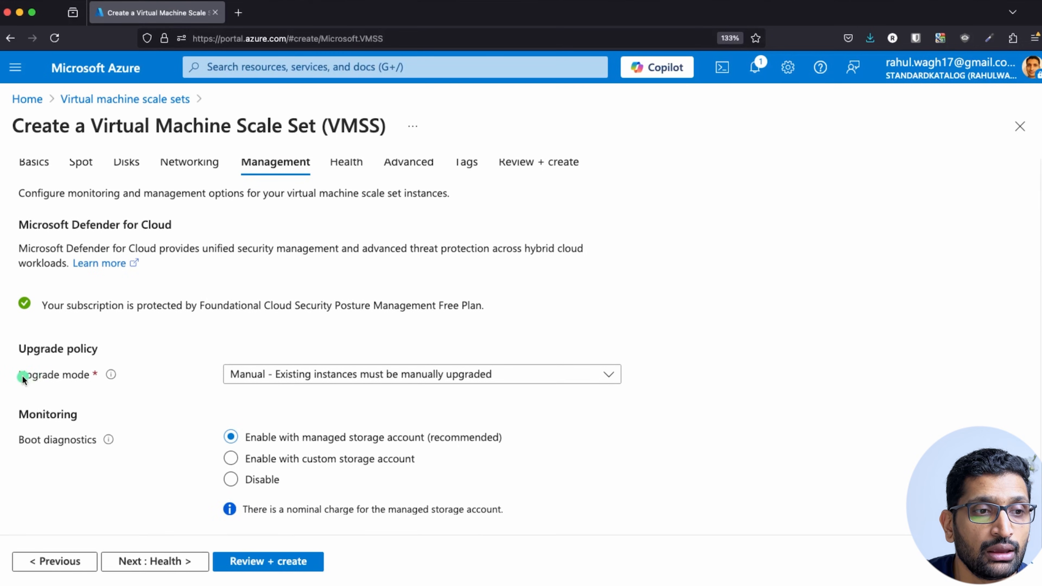
pyautogui.click(393, 376)
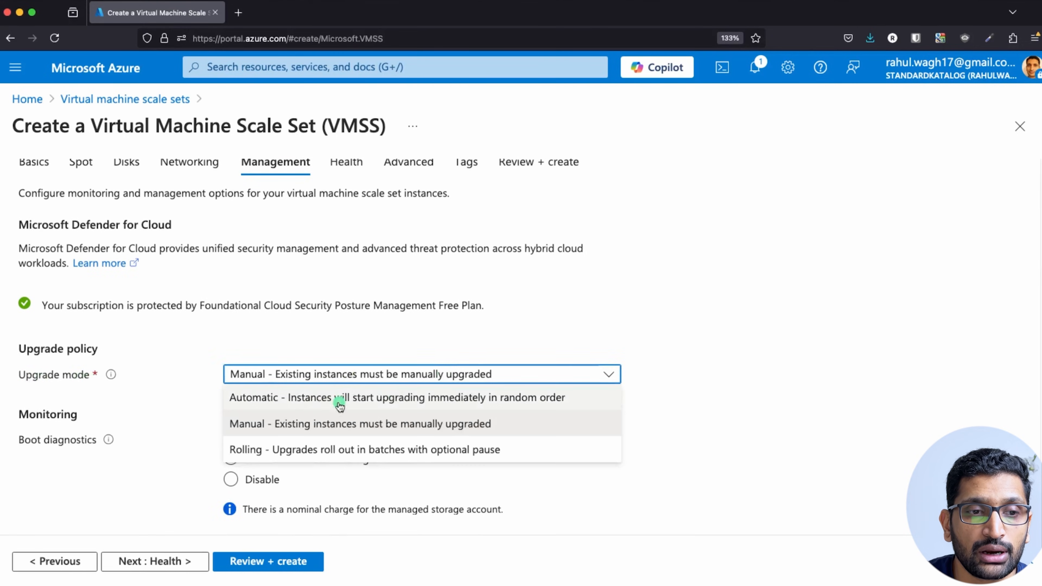
pyautogui.click(299, 404)
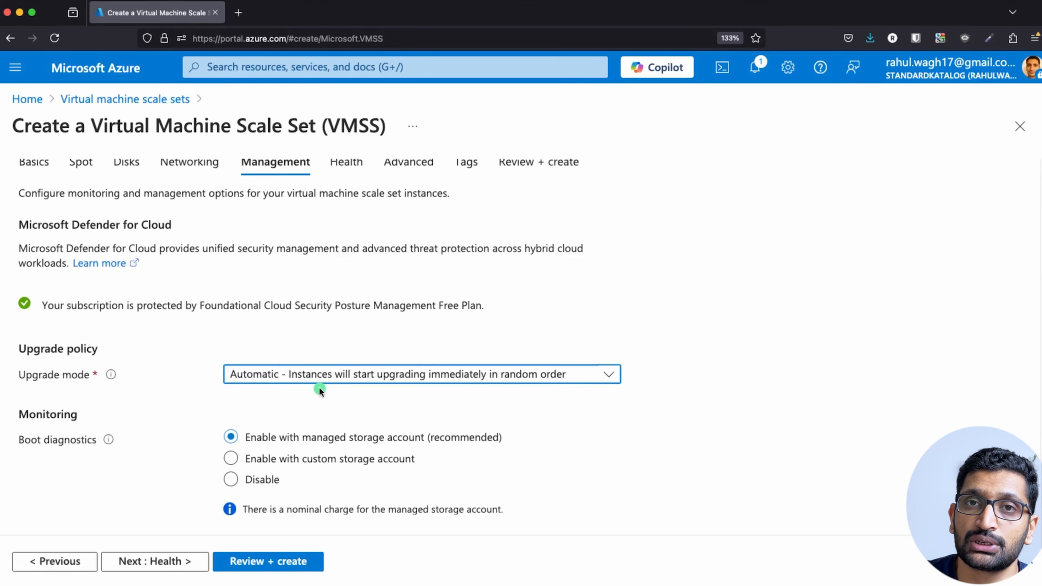
pyautogui.scroll(-5, 320, 389)
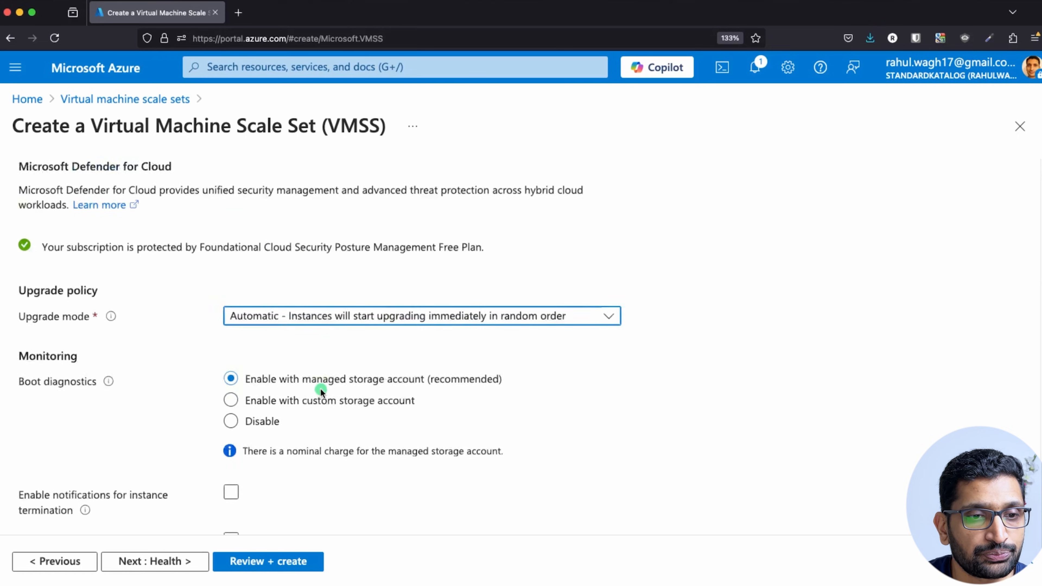
pyautogui.scroll(-7, 174, 376)
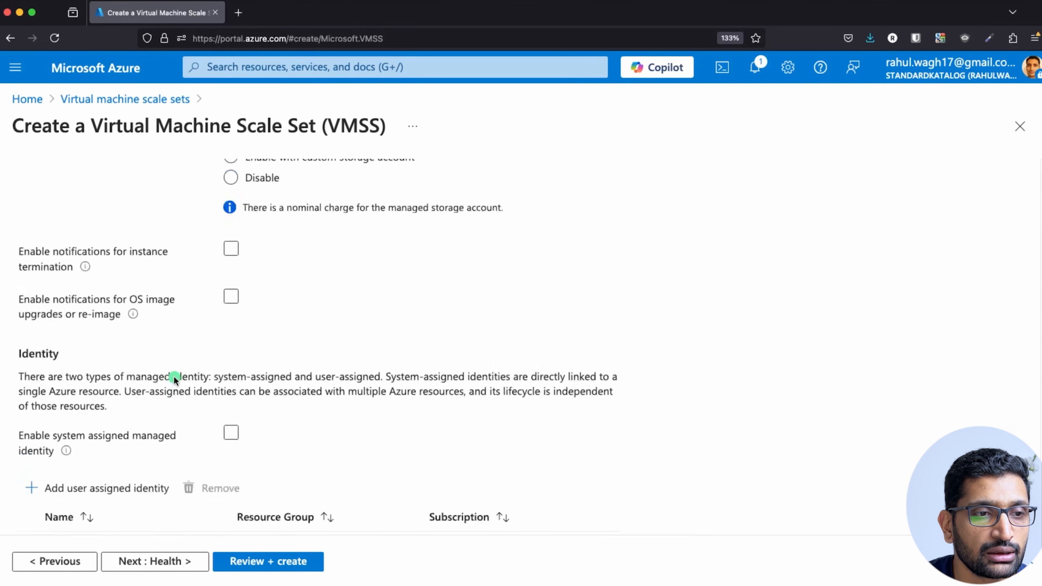
pyautogui.scroll(-6, 166, 400)
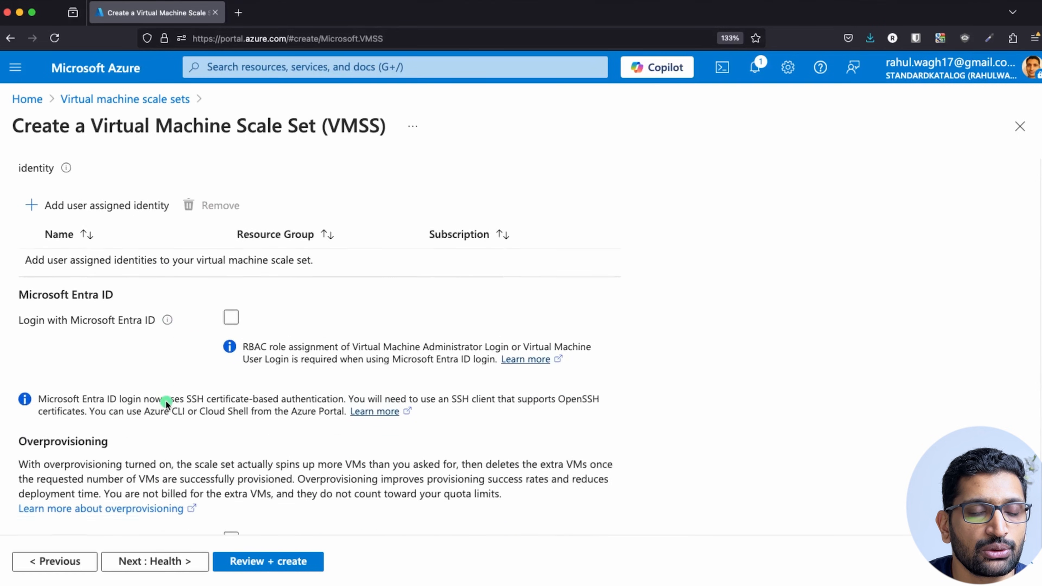
pyautogui.click(186, 565)
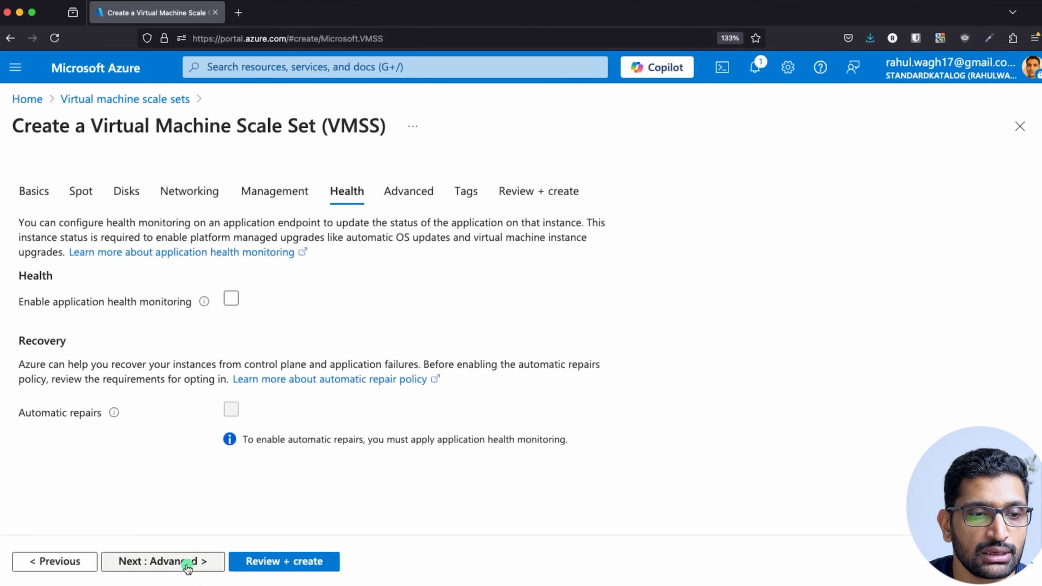
# Move the scale set wizard to the Advanced tab and tick Enable user data.
pyautogui.click(191, 564)
pyautogui.scroll(-16, 248, 418)
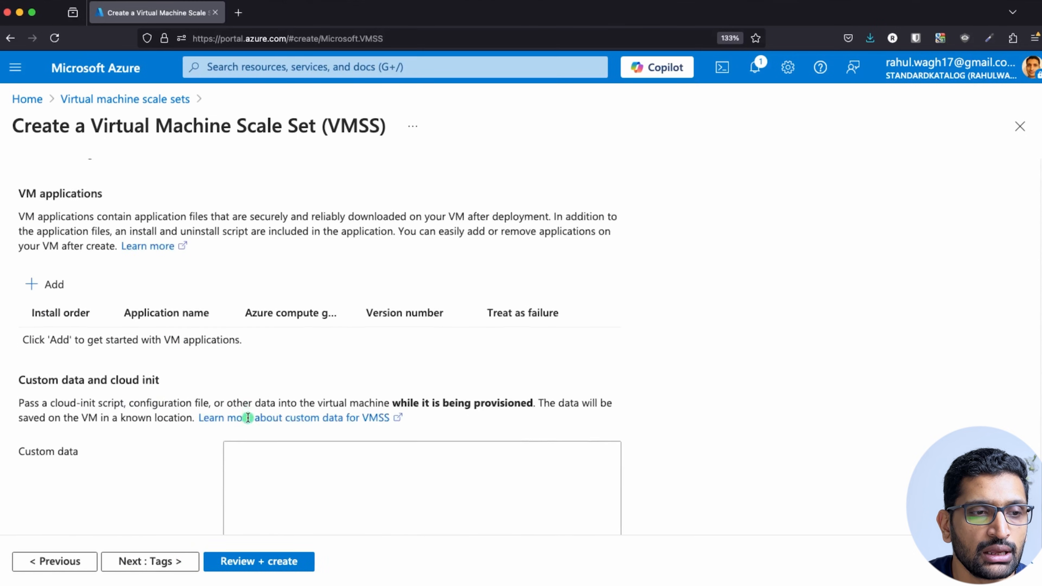
pyautogui.scroll(4, 248, 419)
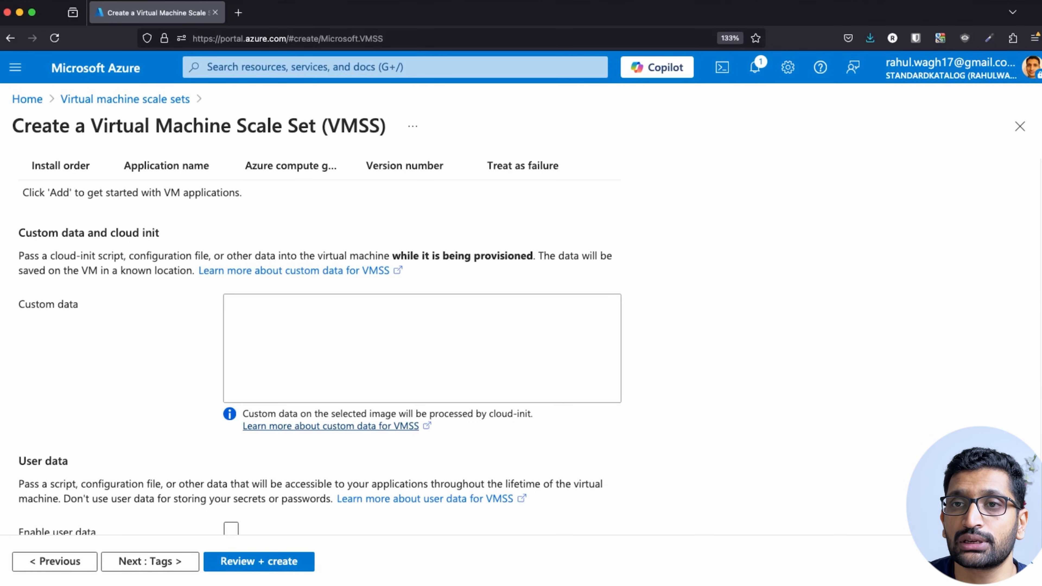
pyautogui.press('super+Tab')
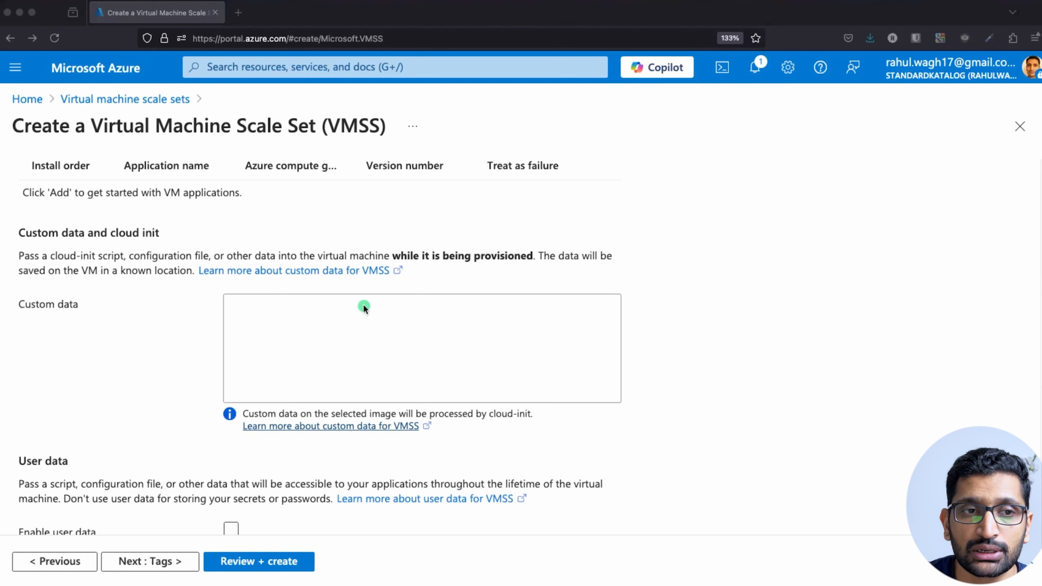
pyautogui.scroll(-7, 357, 306)
pyautogui.scroll(6, 292, 312)
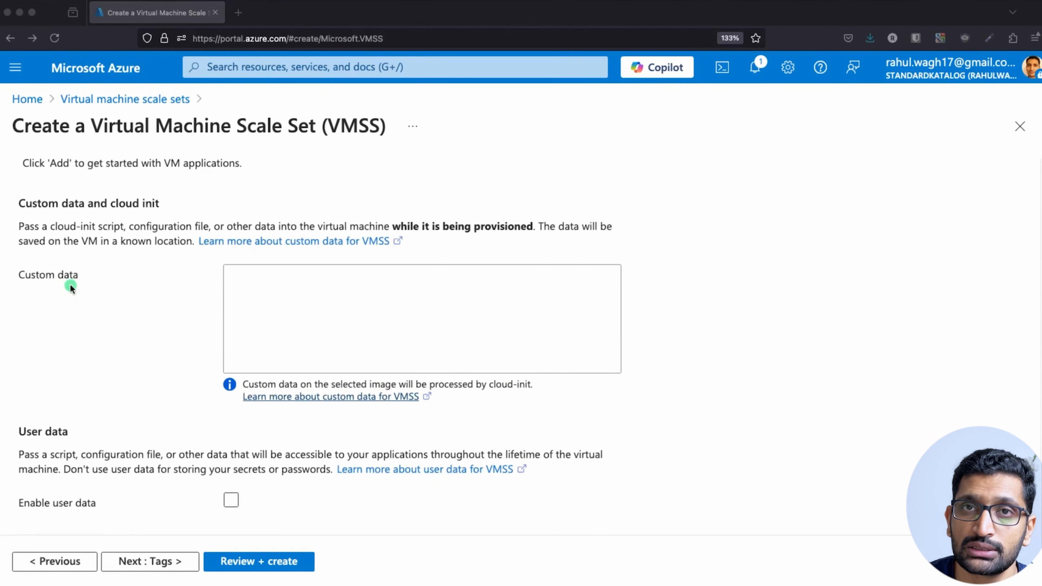
pyautogui.scroll(-4, 94, 324)
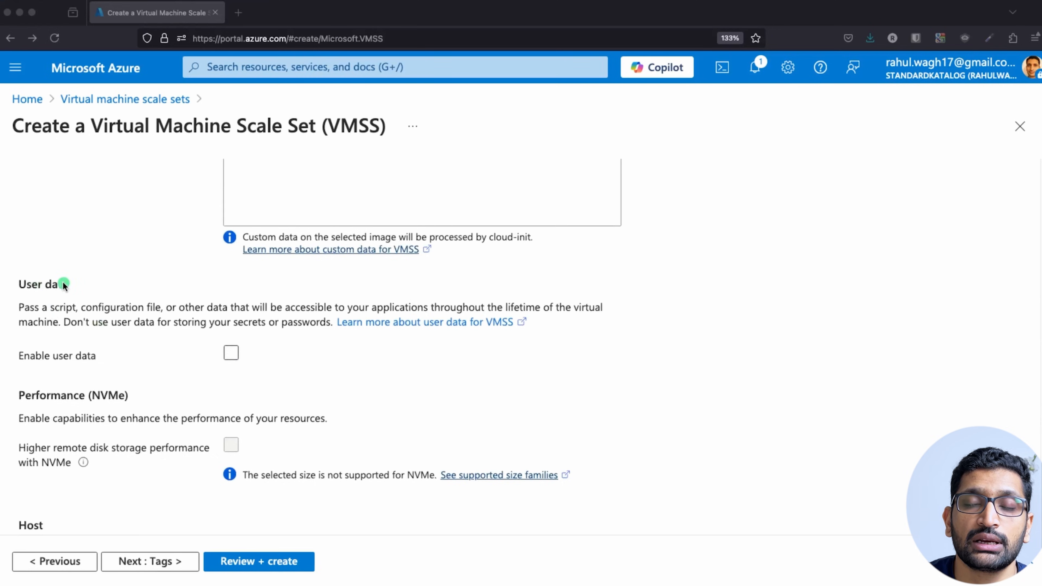
pyautogui.click(231, 355)
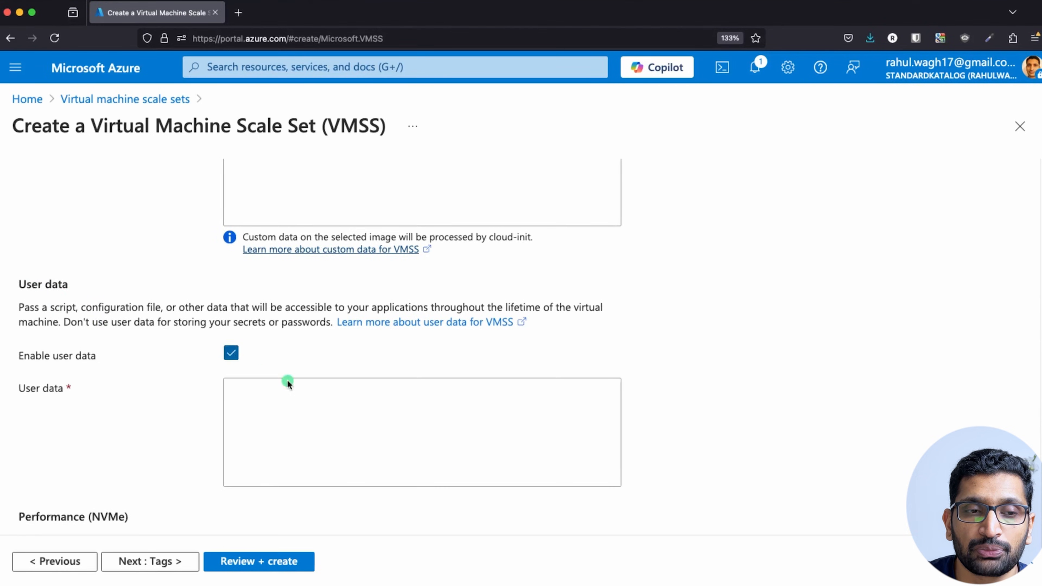
pyautogui.scroll(-2, 382, 375)
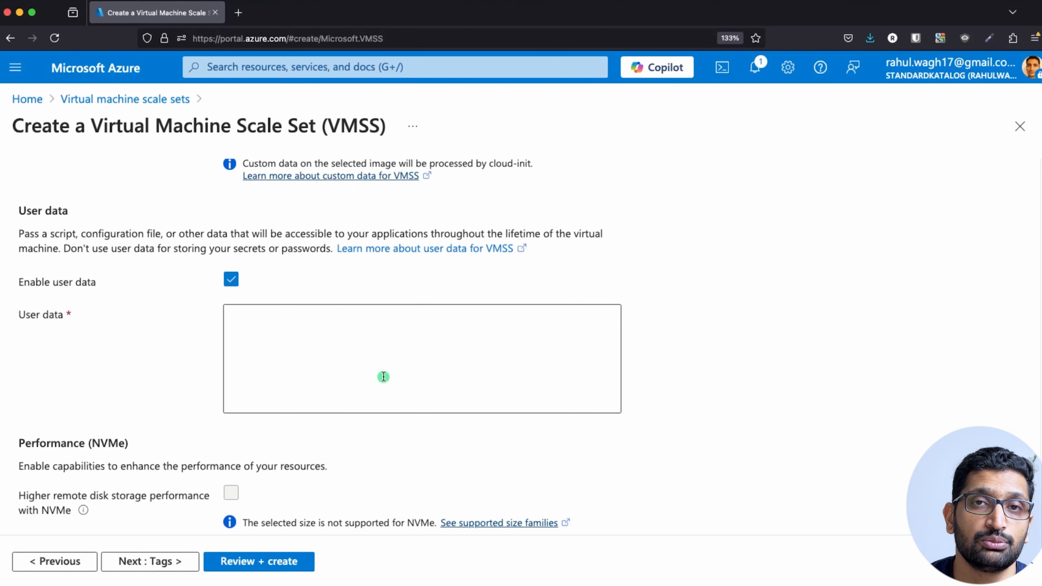
# Paste the bash script that installs apache2 and writes a hostname/IP index.html, reviewing each line.
pyautogui.click(383, 376)
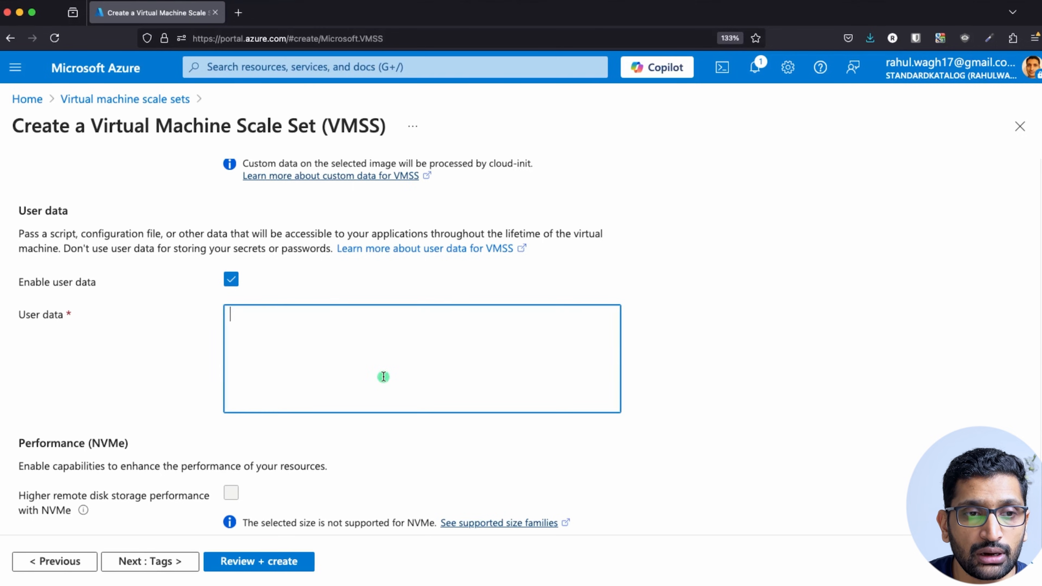
pyautogui.write('#!/bin/bash yes | sudo apt update yes | sudo apt install apache2 echo "<h1>Server Details</h1><p><strong>Hostname:</strong> $(hostname)</p><p><strong>IP Address:</strong> $(hostname -I | cut -d" " -f1)</p>" > /var/www/html/index.html sudo systemctl restart apache2')
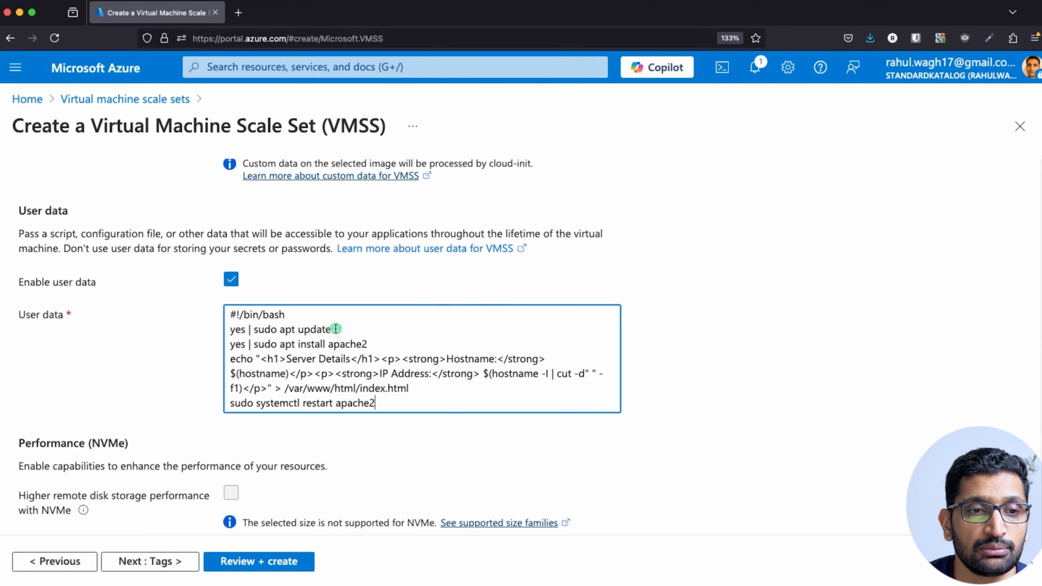
pyautogui.moveTo(332, 329); pyautogui.dragTo(199, 327)
pyautogui.moveTo(367, 344); pyautogui.dragTo(208, 345)
pyautogui.moveTo(409, 388); pyautogui.dragTo(234, 361)
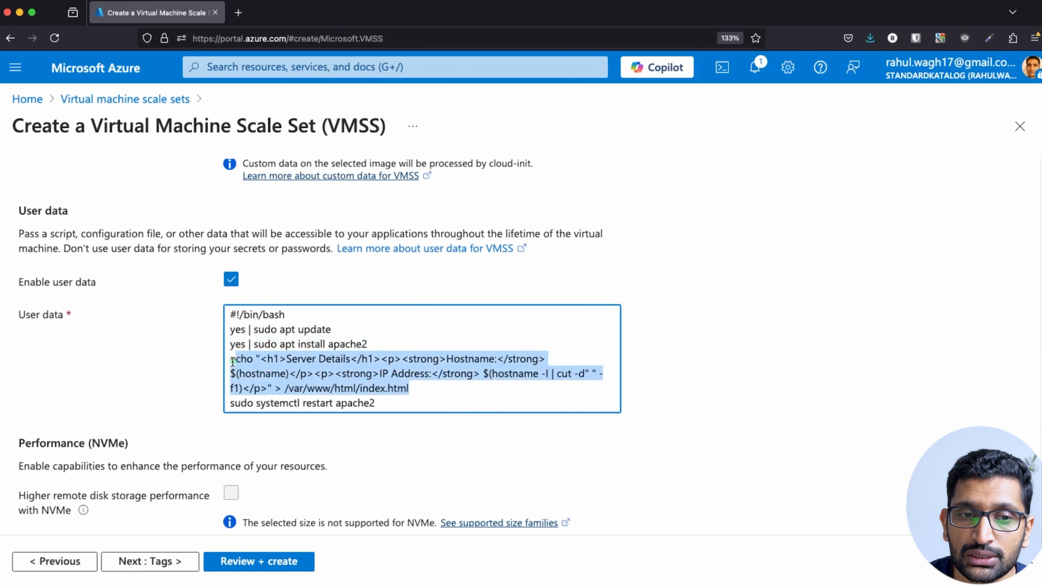
pyautogui.click(378, 380)
pyautogui.moveTo(381, 373); pyautogui.dragTo(477, 374)
pyautogui.click(394, 406)
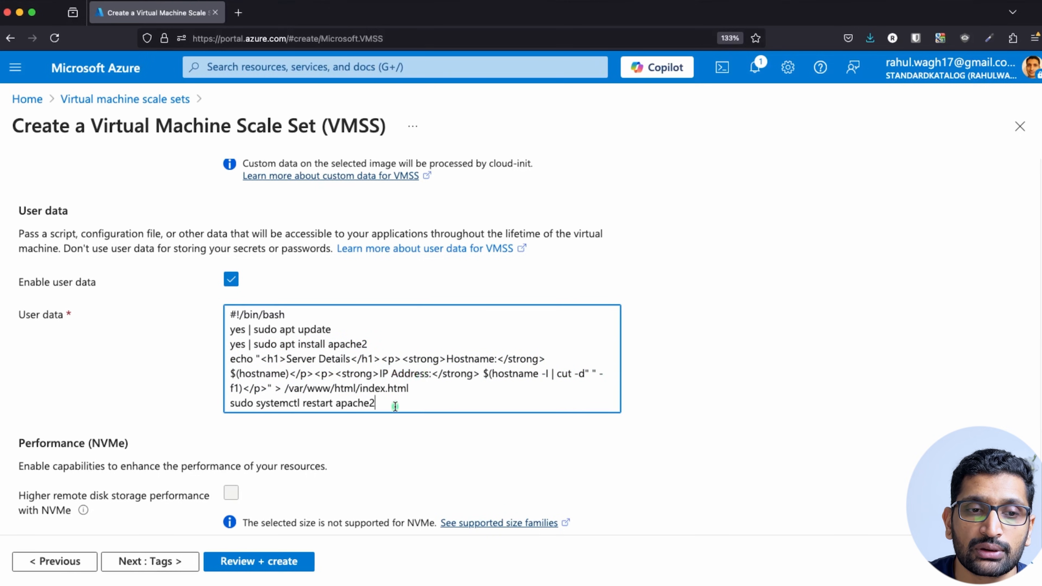
pyautogui.moveTo(395, 406); pyautogui.dragTo(223, 405)
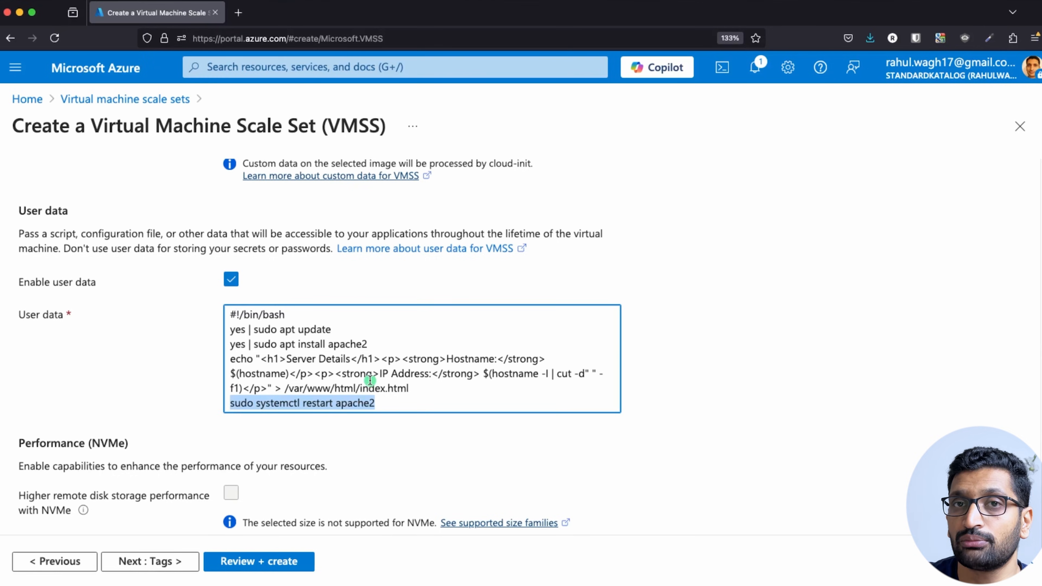
pyautogui.scroll(-5, 150, 394)
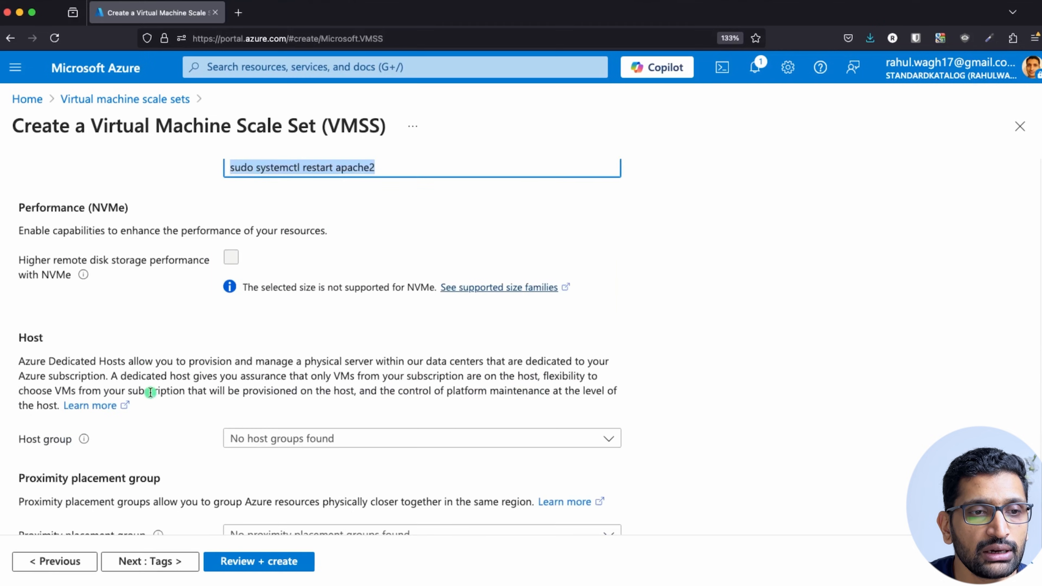
pyautogui.scroll(-3, 168, 429)
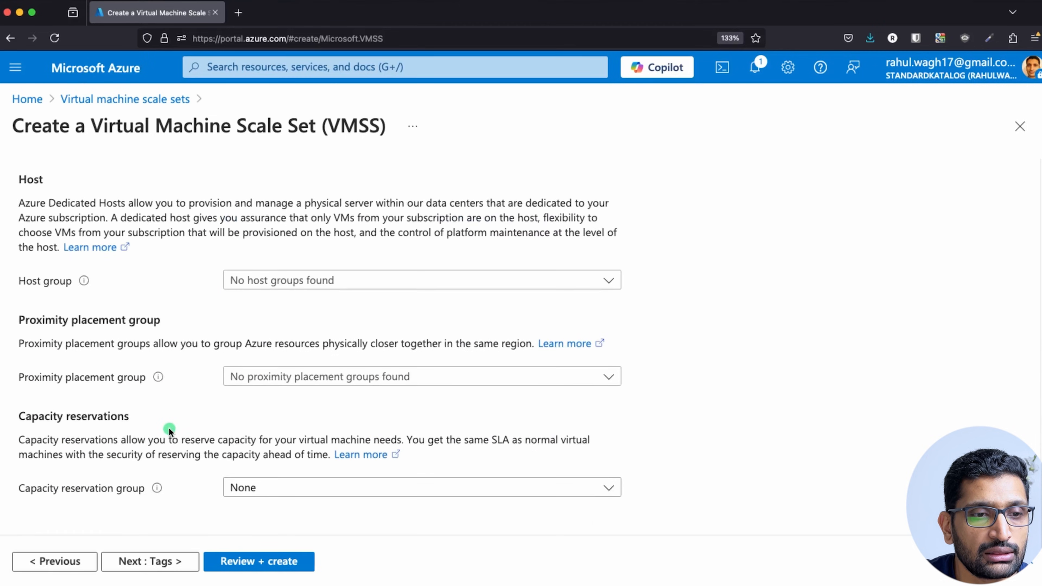
# Pass Review + create validation, create demo-vm-scale-set, and check the deployment notification.
pyautogui.click(161, 562)
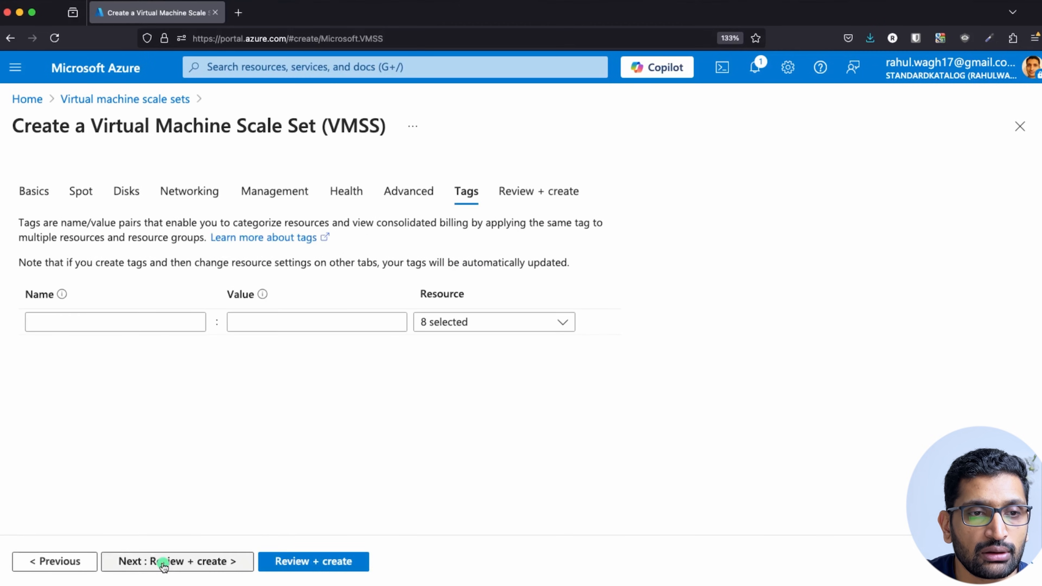
pyautogui.click(163, 562)
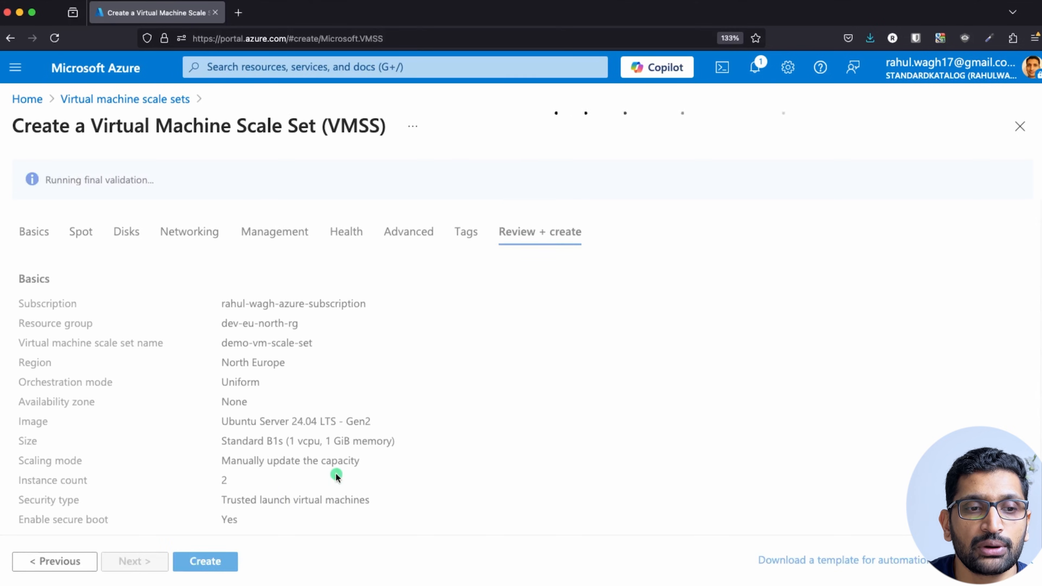
pyautogui.scroll(-5, 336, 473)
pyautogui.scroll(-1, 335, 475)
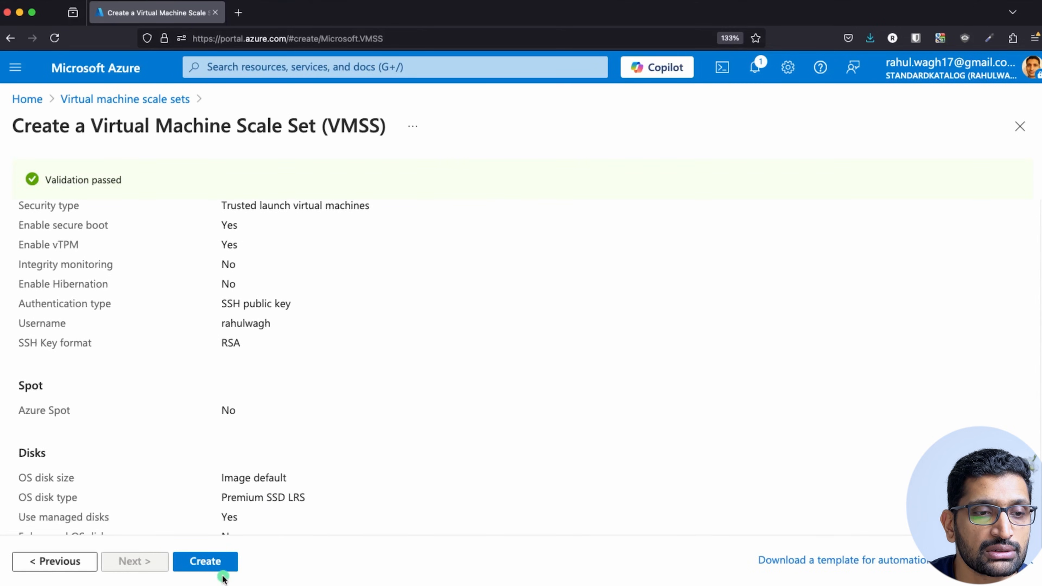
pyautogui.click(209, 566)
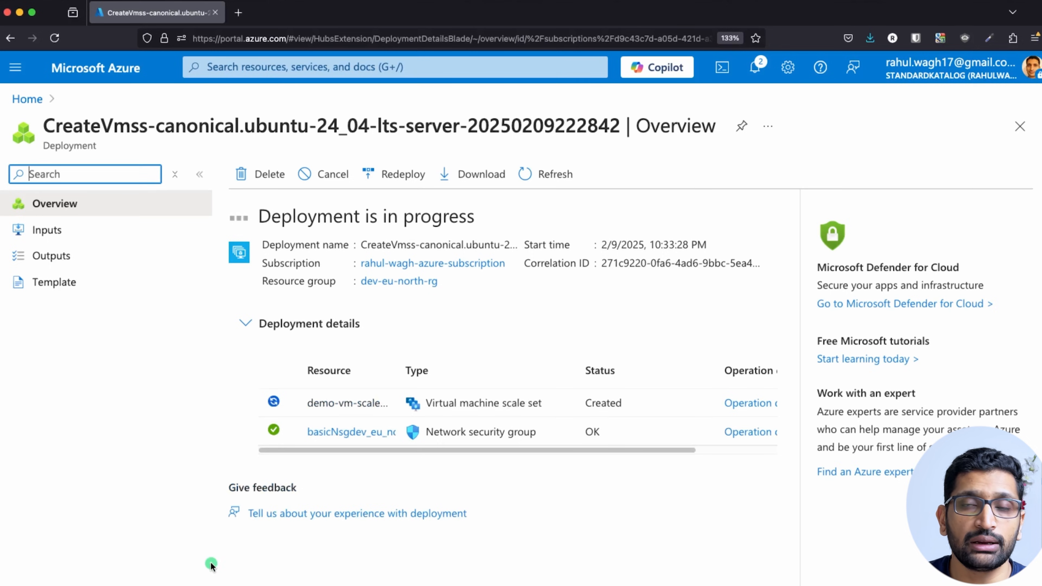
pyautogui.click(760, 66)
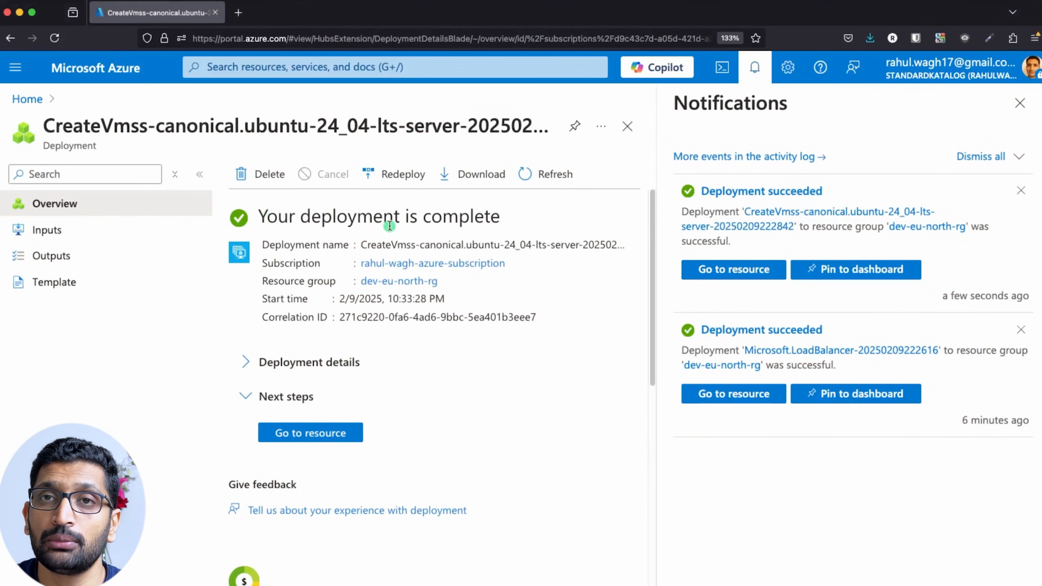
# Open demo-vm-scale-set's Instances page showing demo-vm-scale-set_0 and demo-vm-scale-set_1 running.
pyautogui.click(307, 433)
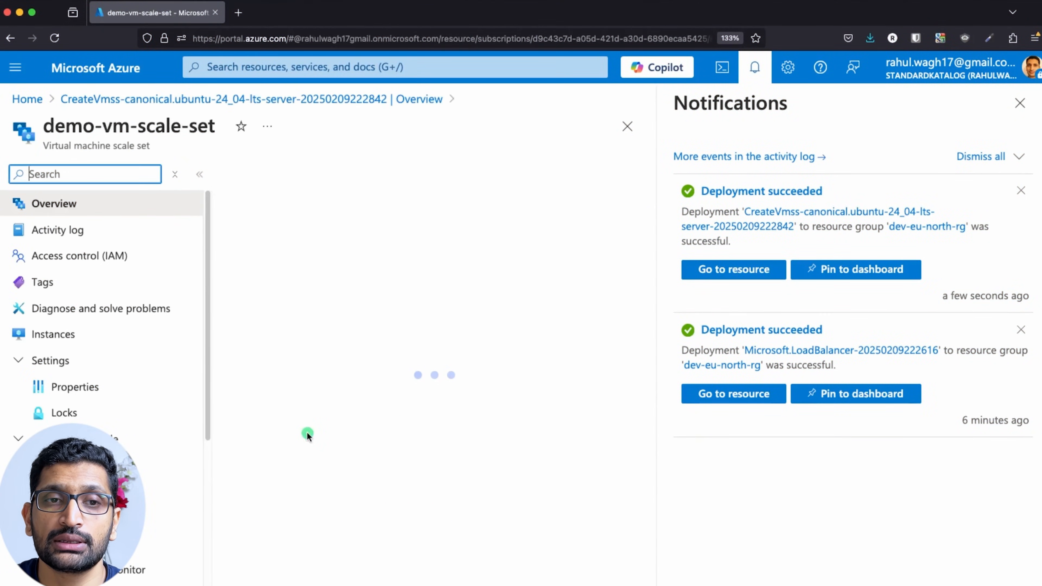
pyautogui.click(1019, 103)
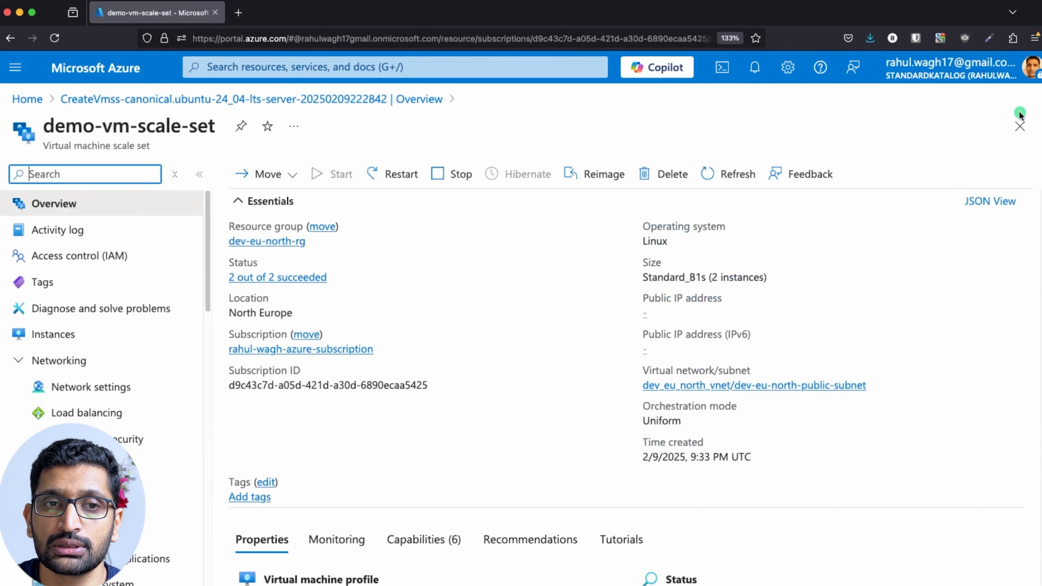
pyautogui.click(247, 67)
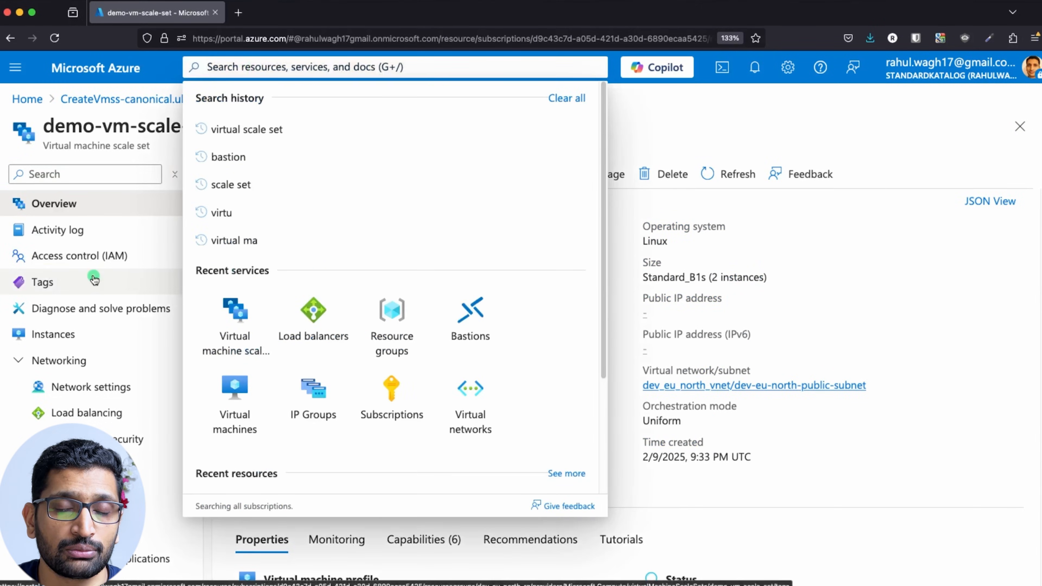
pyautogui.write('virt')
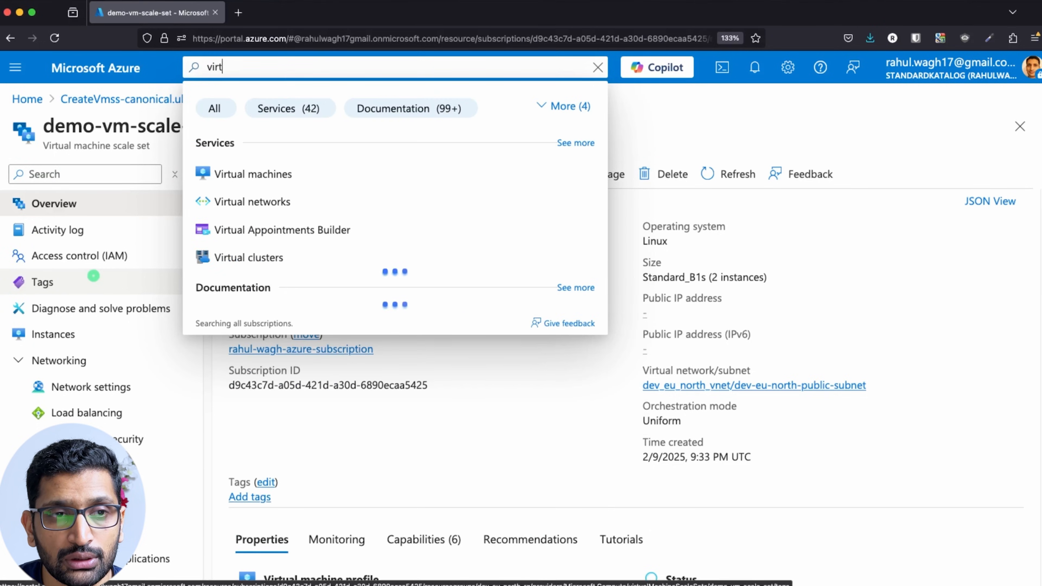
pyautogui.write('ual ma')
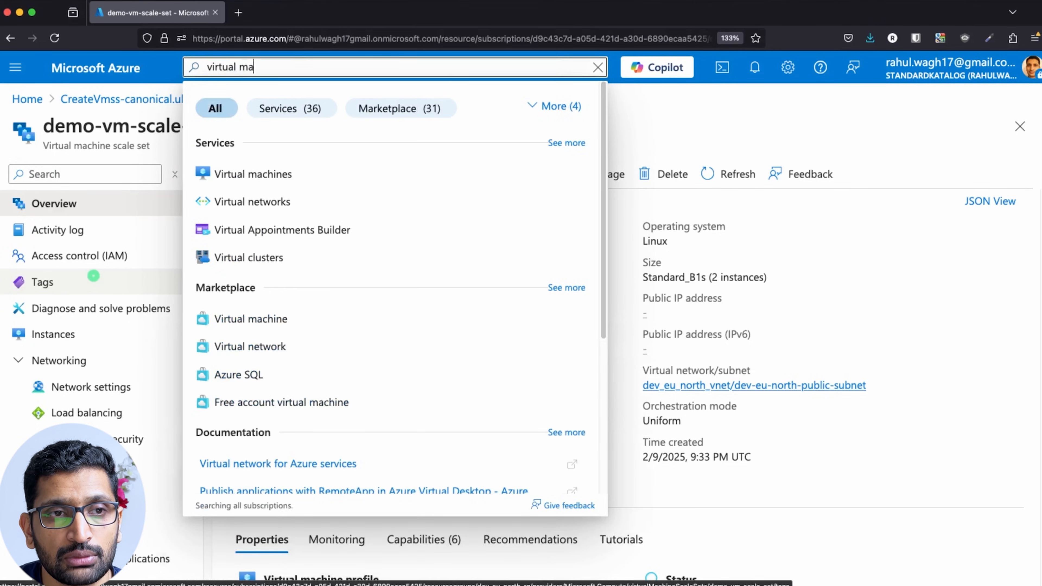
pyautogui.write('chine s')
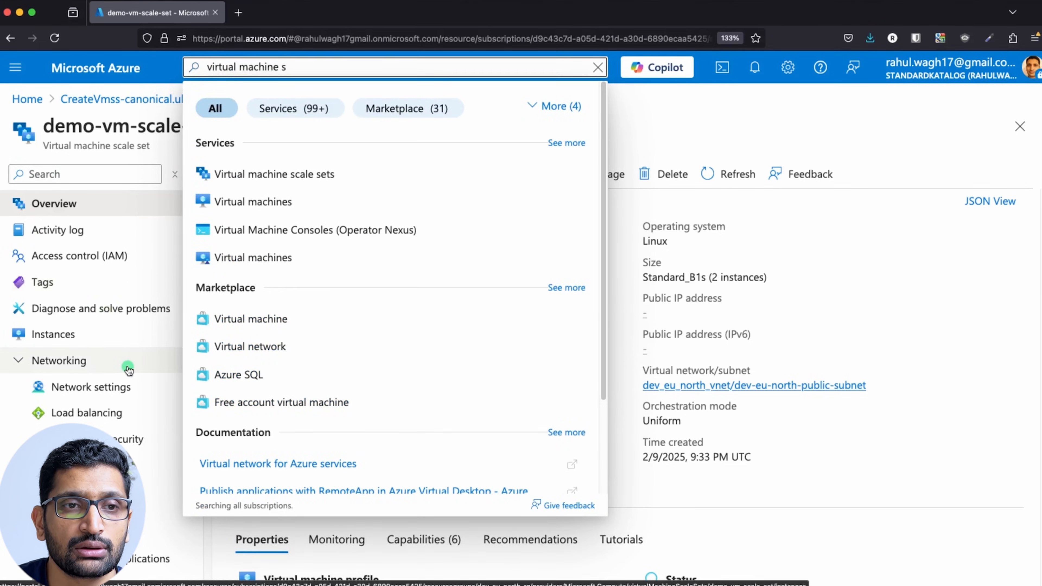
pyautogui.click(268, 187)
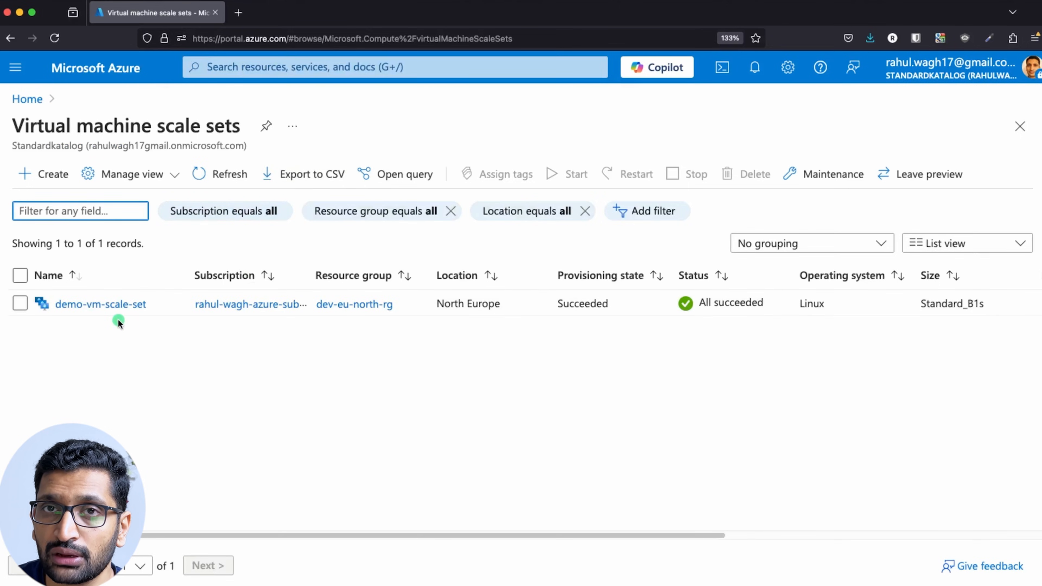
pyautogui.click(113, 307)
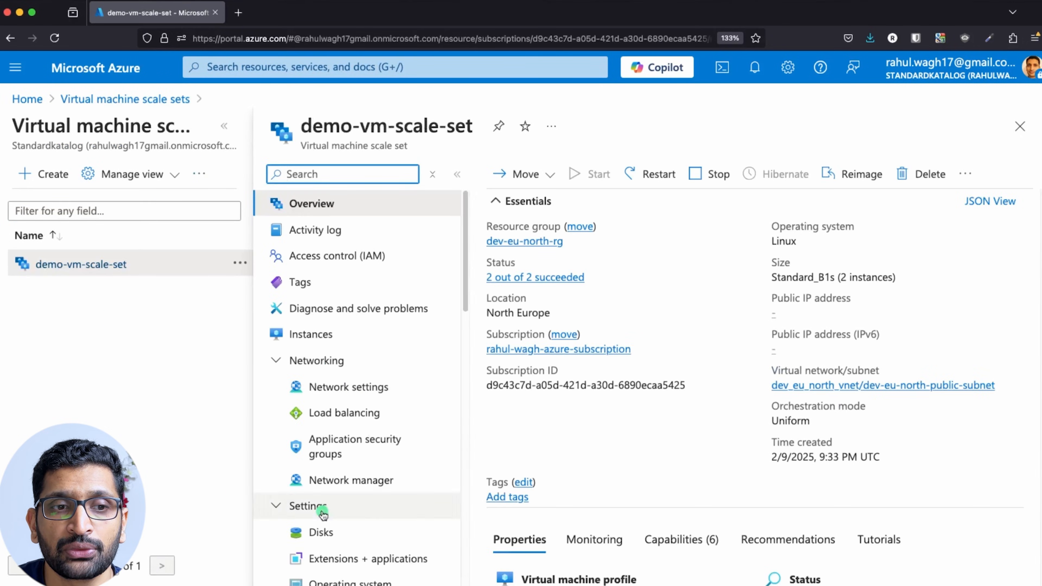
pyautogui.click(303, 334)
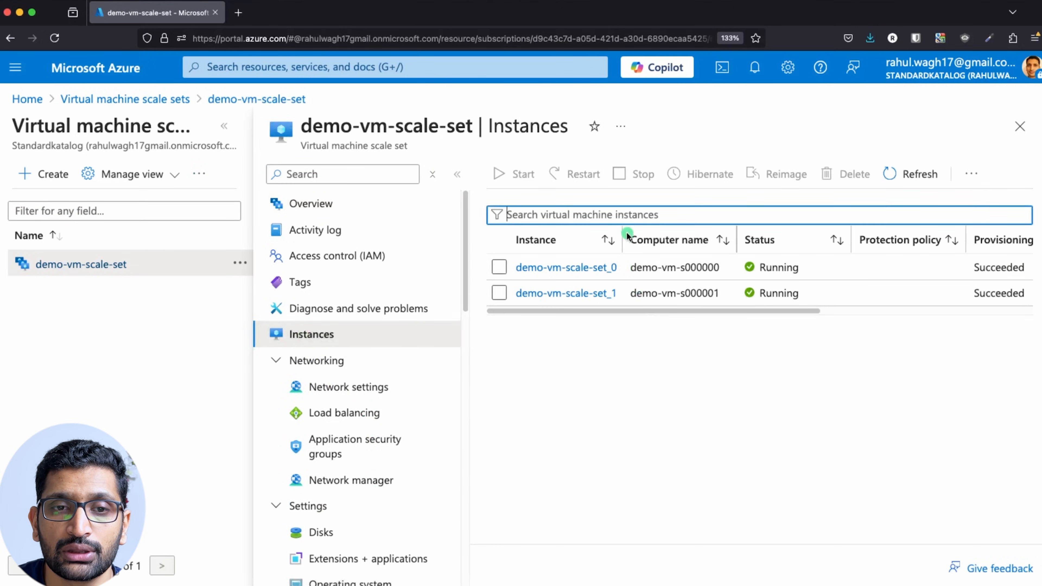
pyautogui.moveTo(625, 230); pyautogui.dragTo(694, 239)
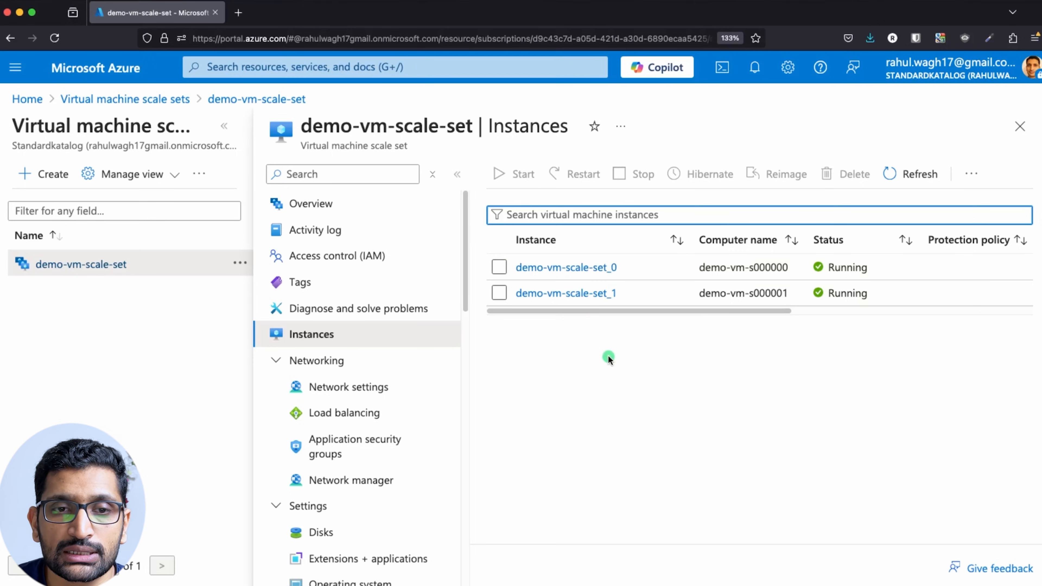
pyautogui.press('super+Tab')
pyautogui.press('super+Tab')
pyautogui.press('super+Tab')
pyautogui.press('super+Tab')
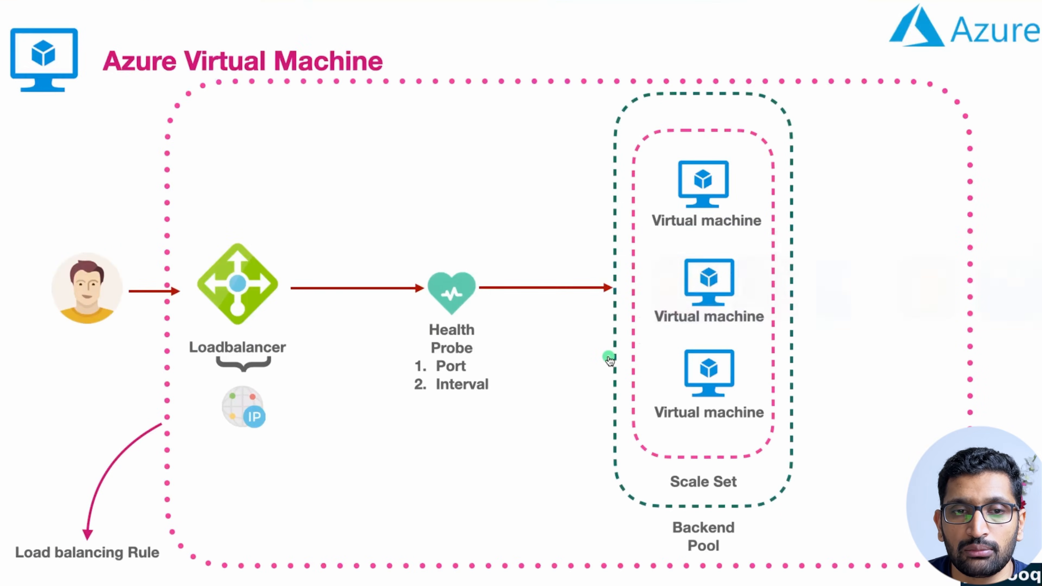
# On the load-balancer diagram slide, circle Scale Set, Loadbalancer, IP and Backend Pool in red.
pyautogui.click(538, 421)
pyautogui.press('Left')
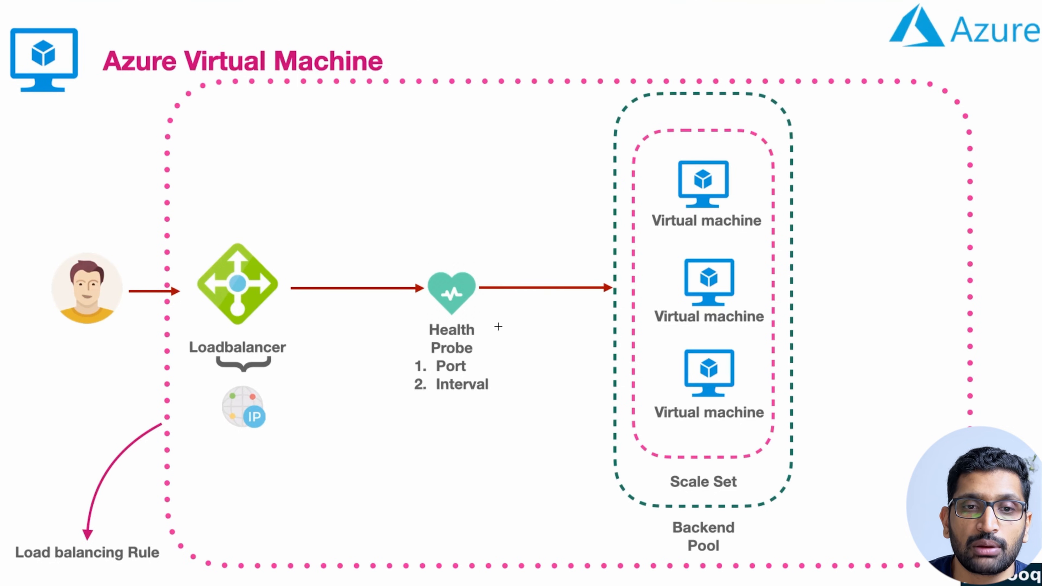
pyautogui.moveTo(766, 459)
pyautogui.mouseDown()
pyautogui.moveTo(668, 471)
pyautogui.moveTo(722, 500)
pyautogui.moveTo(764, 458)
pyautogui.mouseUp()
pyautogui.moveTo(307, 347)
pyautogui.mouseDown()
pyautogui.moveTo(196, 335)
pyautogui.moveTo(216, 368)
pyautogui.moveTo(303, 343)
pyautogui.mouseUp()
pyautogui.moveTo(264, 397)
pyautogui.mouseDown()
pyautogui.moveTo(217, 393)
pyautogui.moveTo(280, 427)
pyautogui.moveTo(252, 386)
pyautogui.mouseUp()
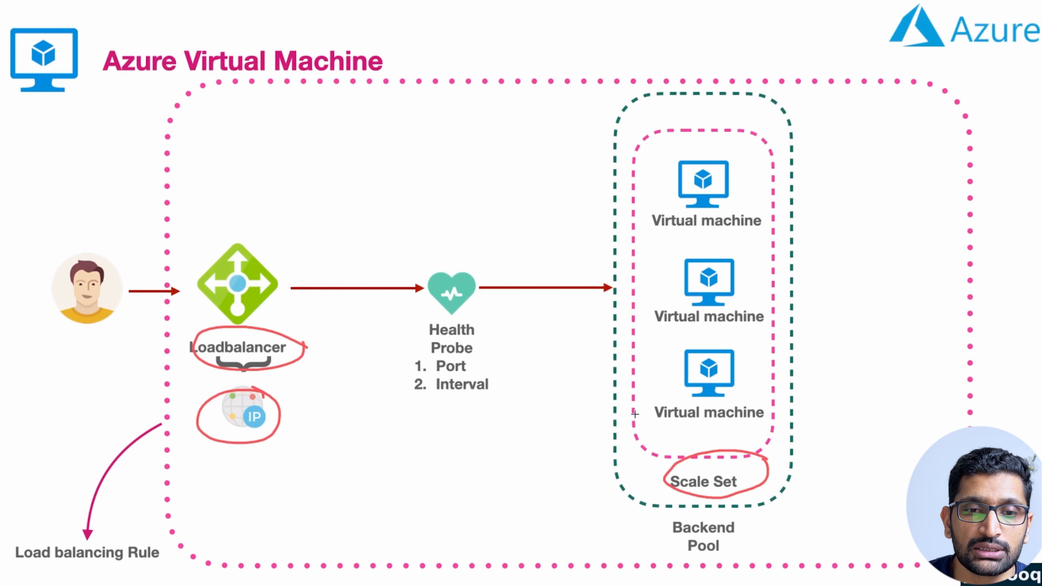
pyautogui.moveTo(666, 484)
pyautogui.mouseDown()
pyautogui.moveTo(641, 524)
pyautogui.moveTo(667, 538)
pyautogui.mouseUp()
pyautogui.moveTo(754, 515)
pyautogui.mouseDown()
pyautogui.moveTo(693, 508)
pyautogui.moveTo(677, 546)
pyautogui.moveTo(763, 530)
pyautogui.moveTo(740, 512)
pyautogui.moveTo(757, 481)
pyautogui.mouseUp()
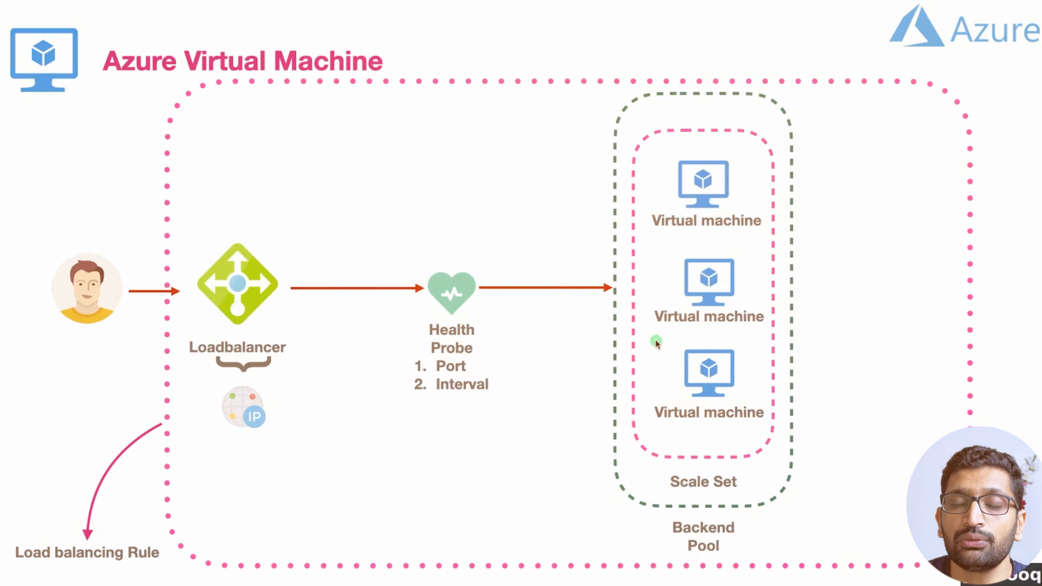
pyautogui.press('super+Tab')
pyautogui.press('super+Tab')
pyautogui.press('super+Tab')
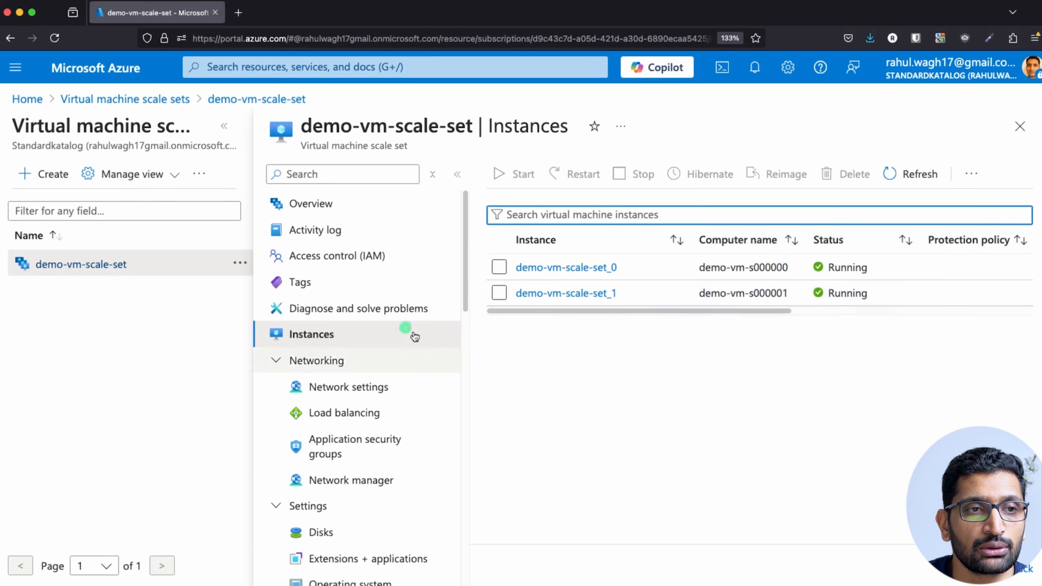
# Search 'load' and open the demo-lb-scale-set load balancer.
pyautogui.click(100, 67)
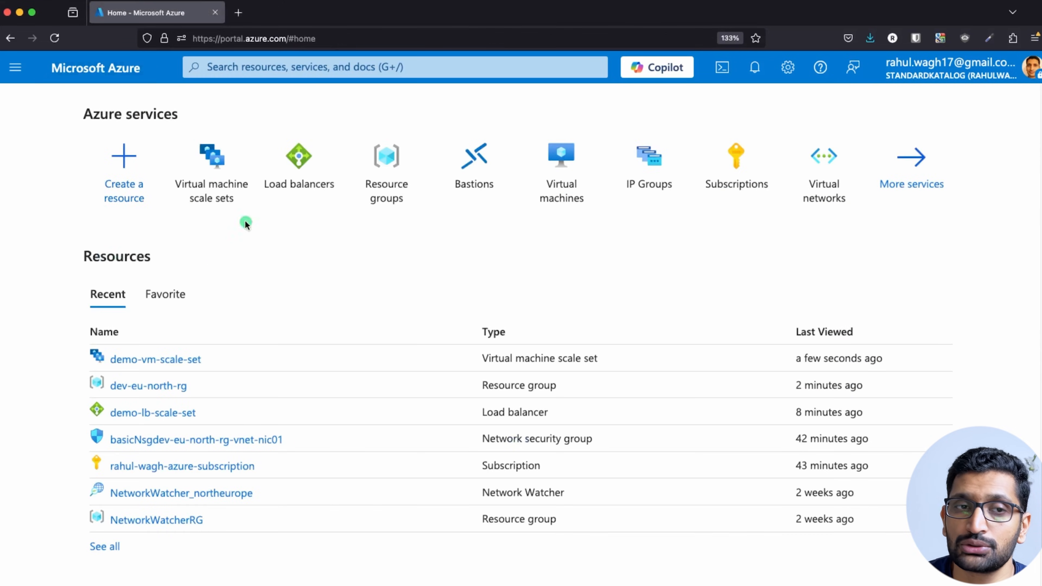
pyautogui.click(231, 66)
pyautogui.write('load')
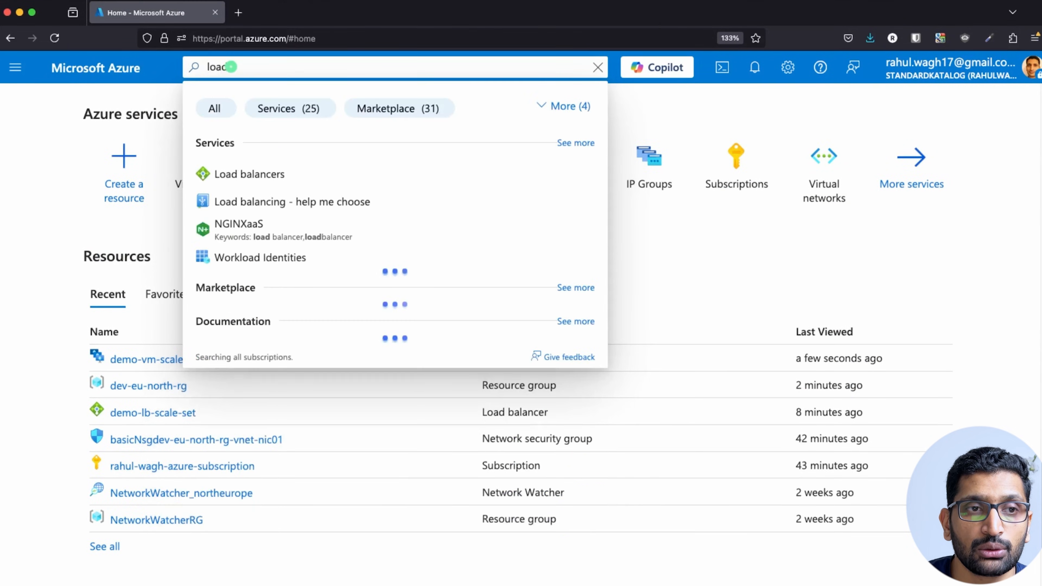
pyautogui.click(263, 174)
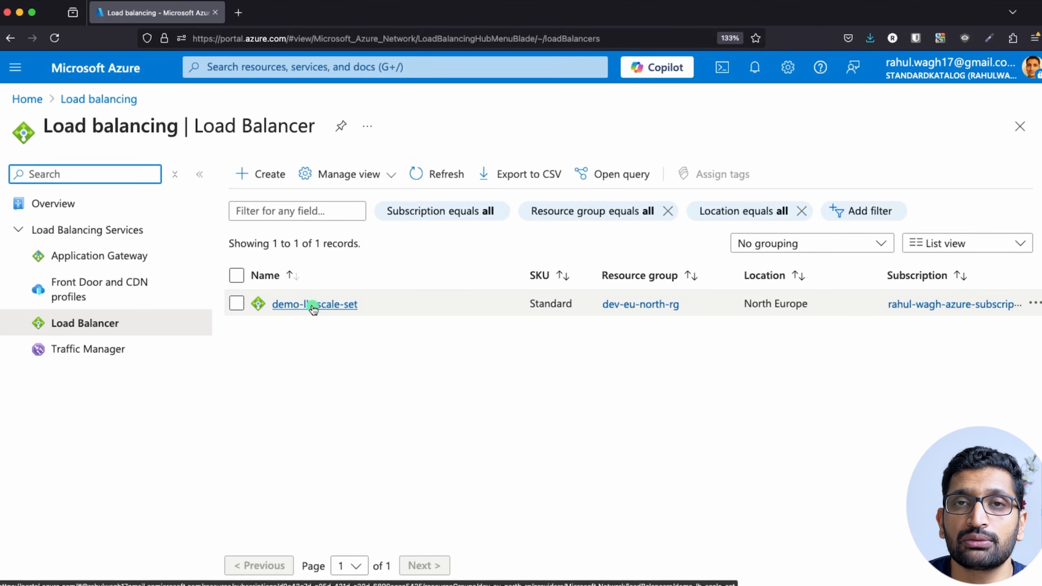
pyautogui.click(282, 304)
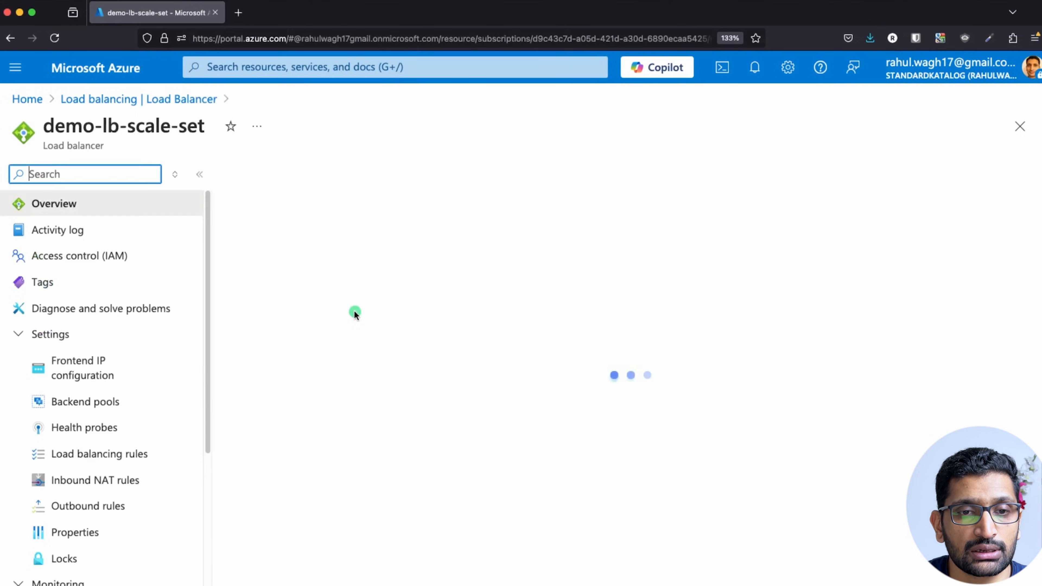
# Review its frontend IP configuration, then show the empty Backend pools page.
pyautogui.click(24, 334)
pyautogui.click(24, 334)
pyautogui.click(81, 371)
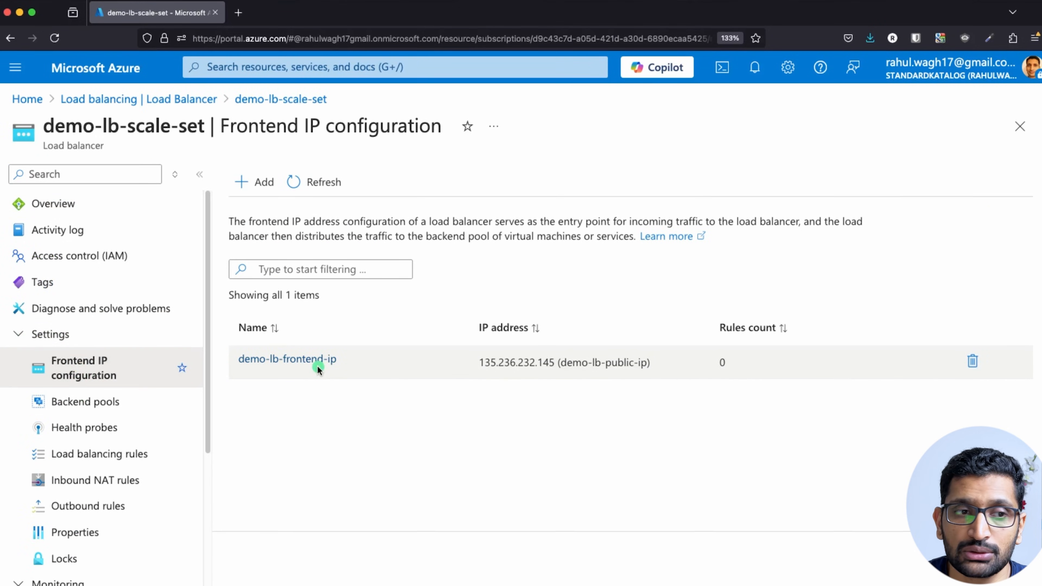
pyautogui.click(68, 401)
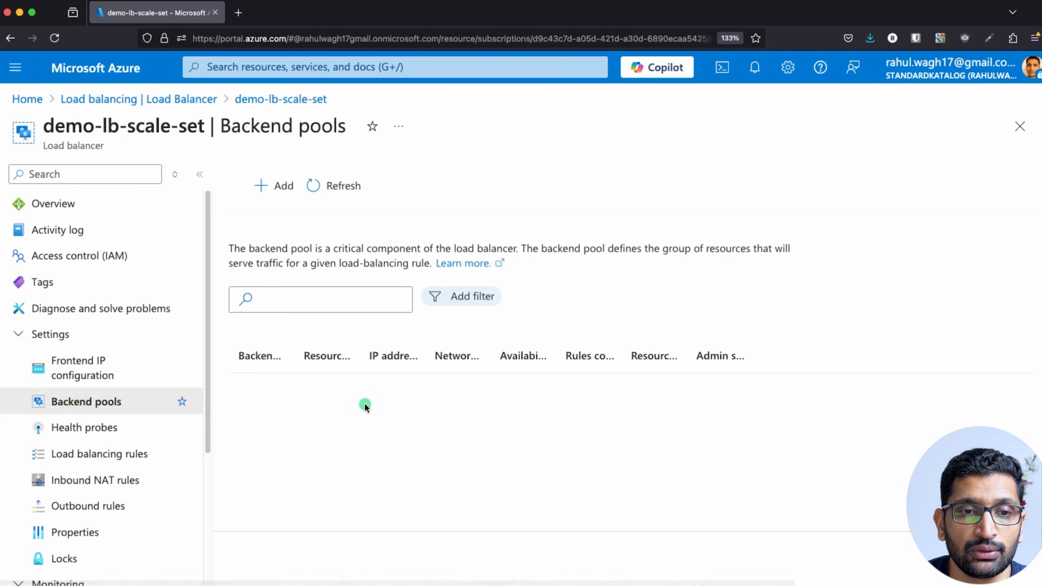
pyautogui.press('super+Tab')
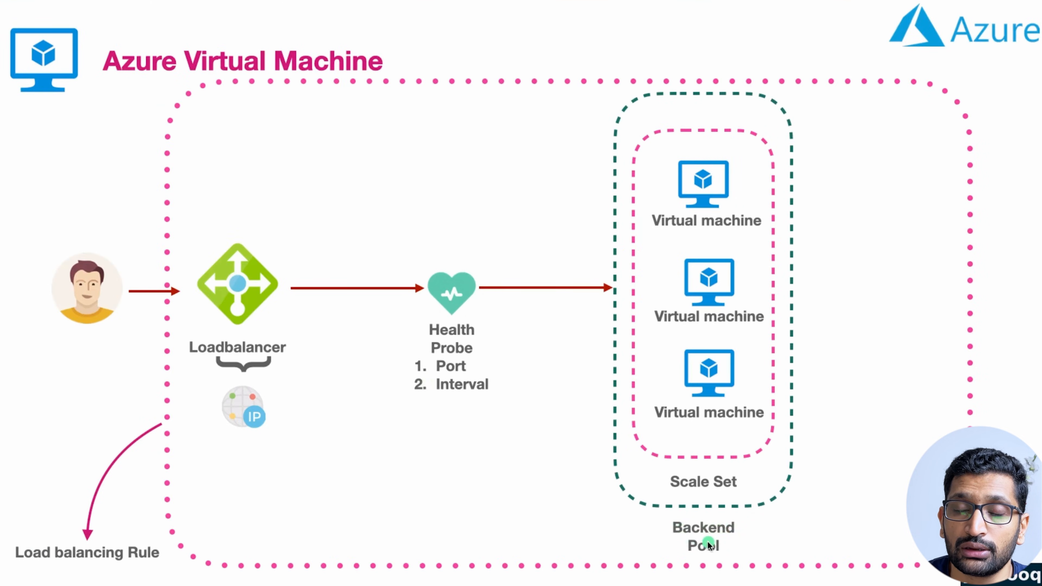
pyautogui.press('super+Tab')
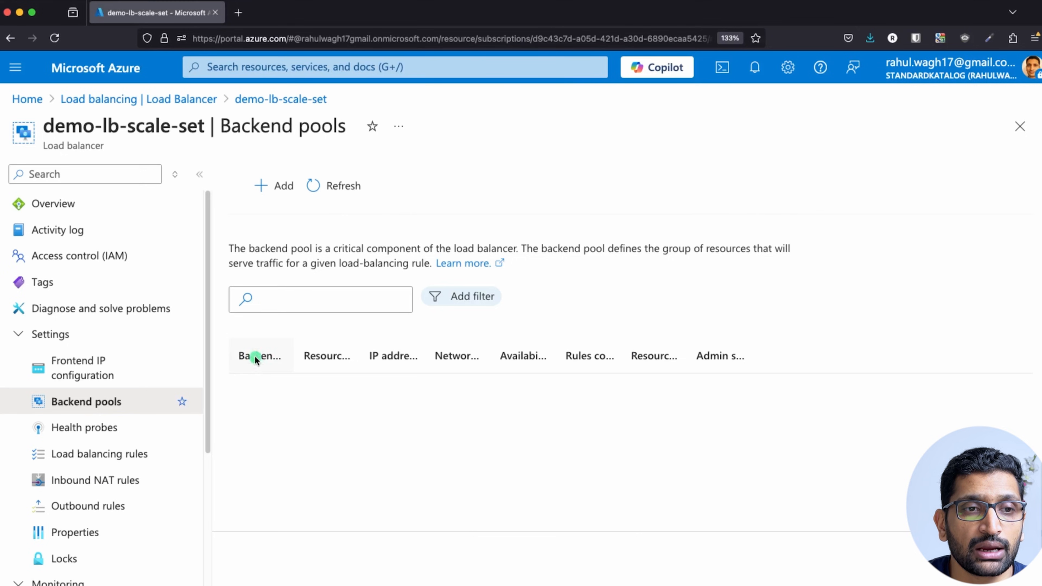
# Start a new backend pool named demo-lb-backend-pool on dev_eu_north_vnet.
pyautogui.click(263, 189)
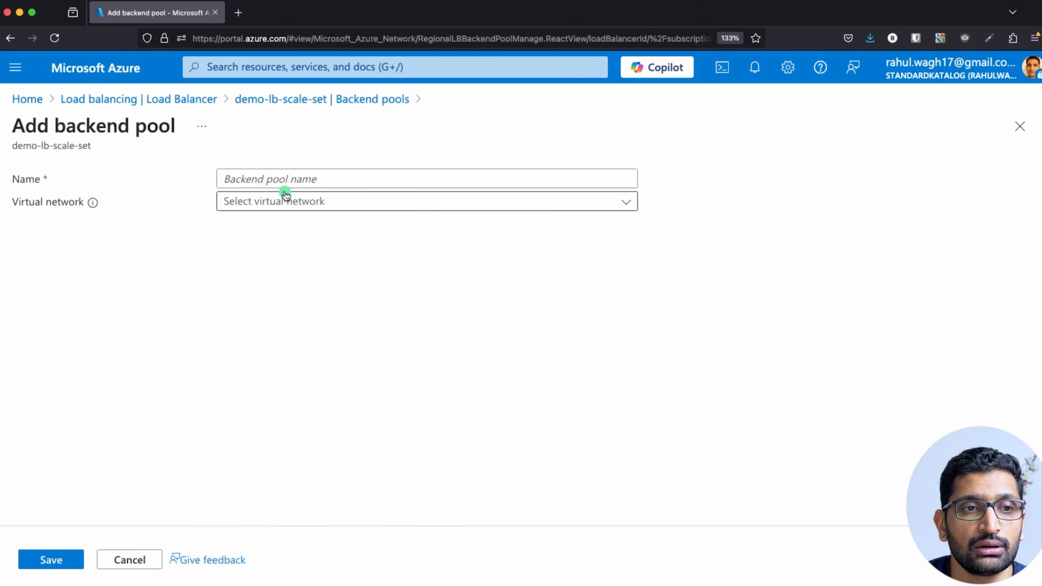
pyautogui.write('dem')
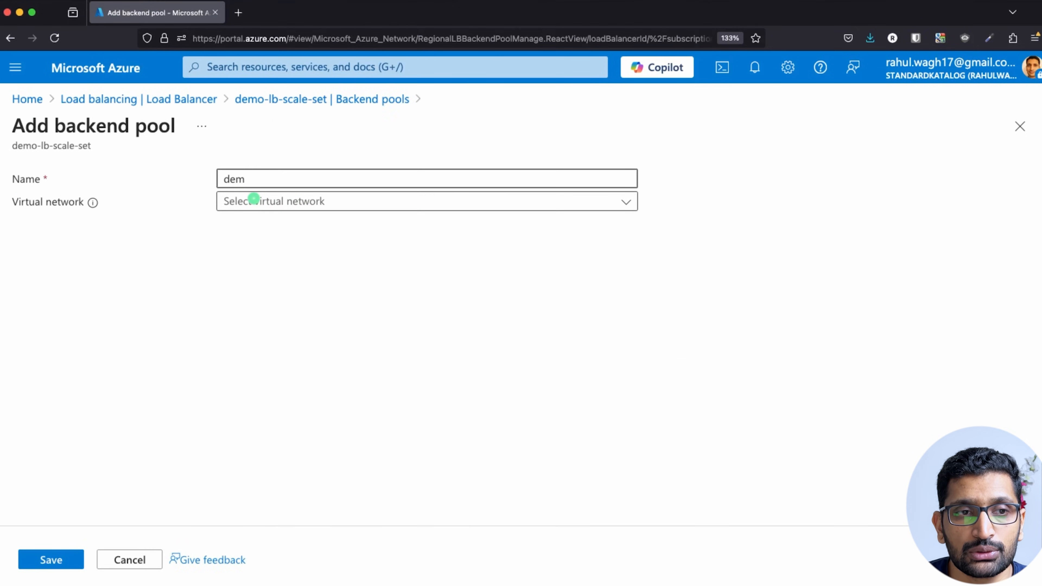
pyautogui.write('o-lb-')
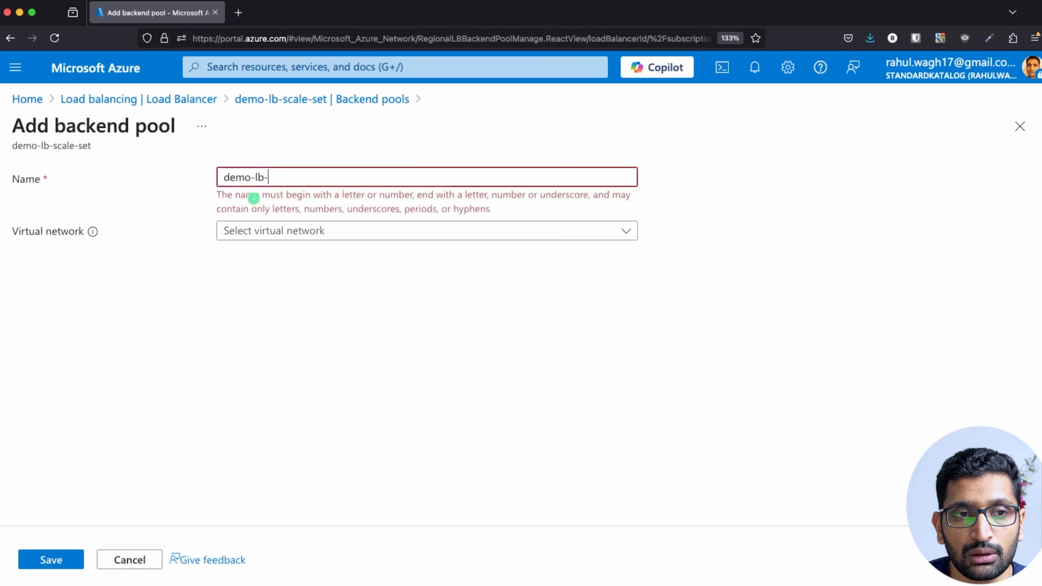
pyautogui.write('backend-pool')
pyautogui.click(254, 198)
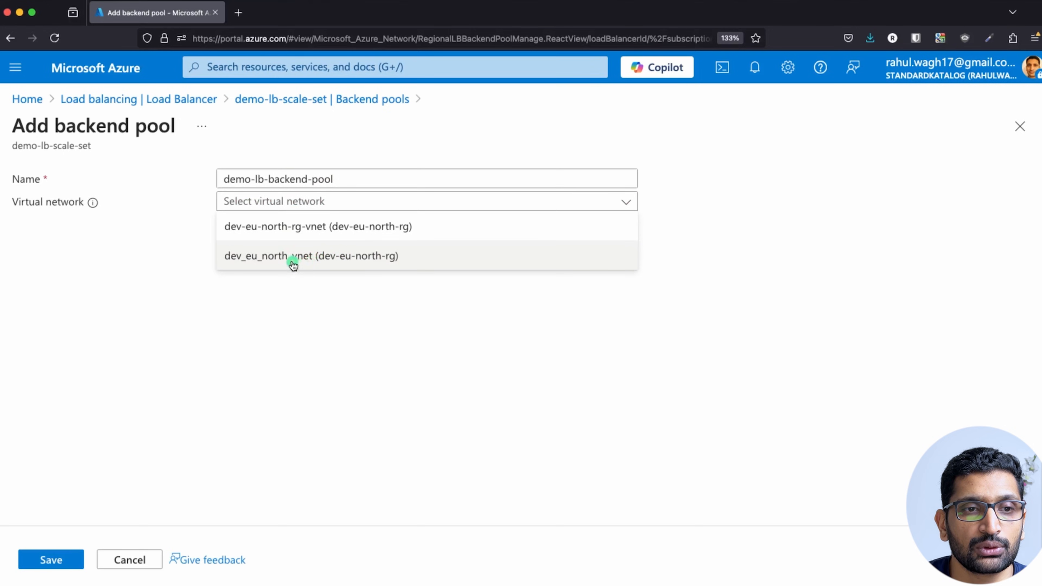
pyautogui.click(292, 262)
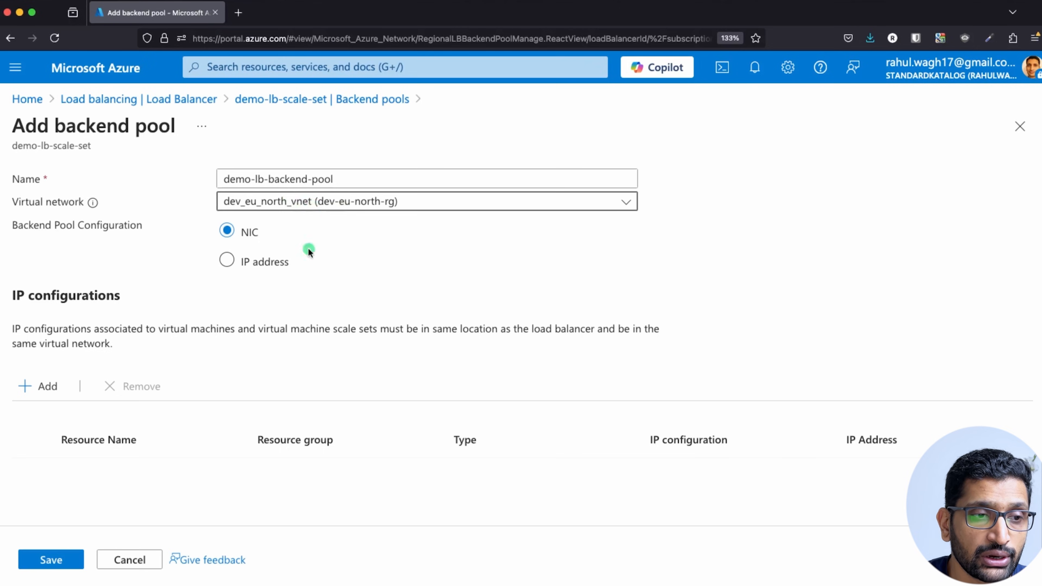
# Add demo-vm-scale-set's IP configuration to the pool and save it.
pyautogui.click(32, 385)
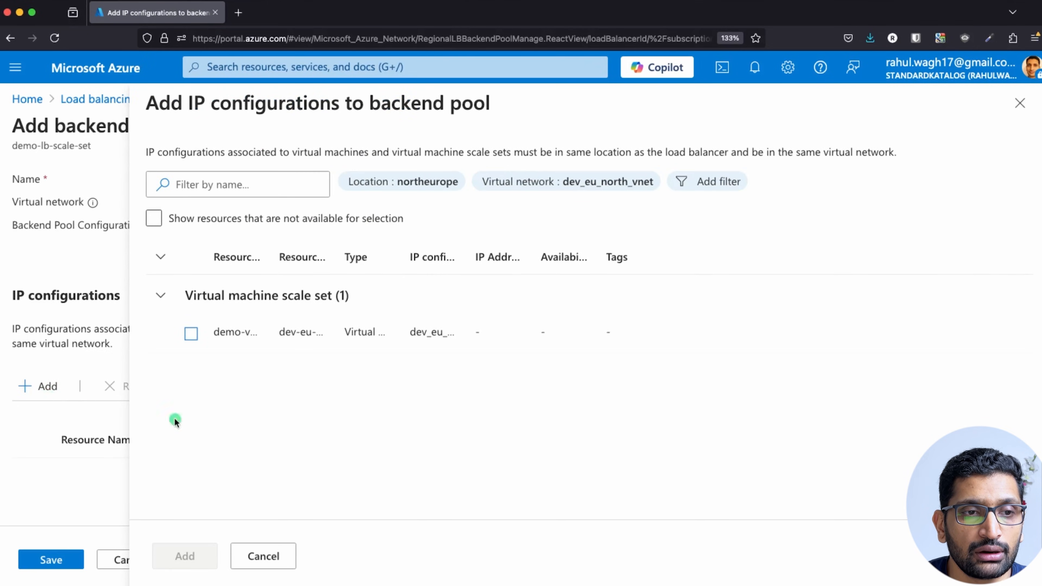
pyautogui.moveTo(268, 259); pyautogui.dragTo(395, 269)
pyautogui.click(190, 333)
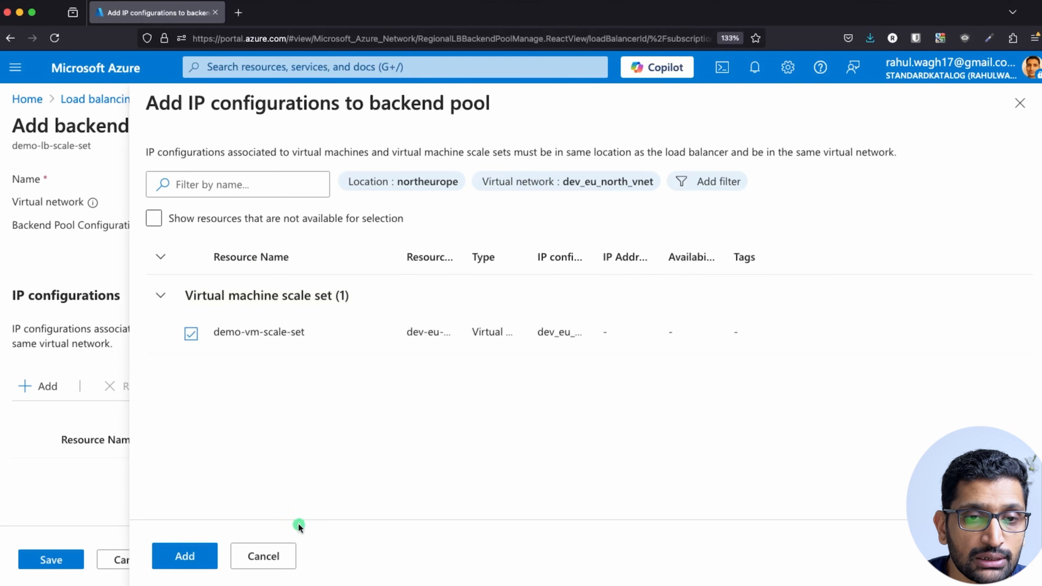
pyautogui.click(201, 556)
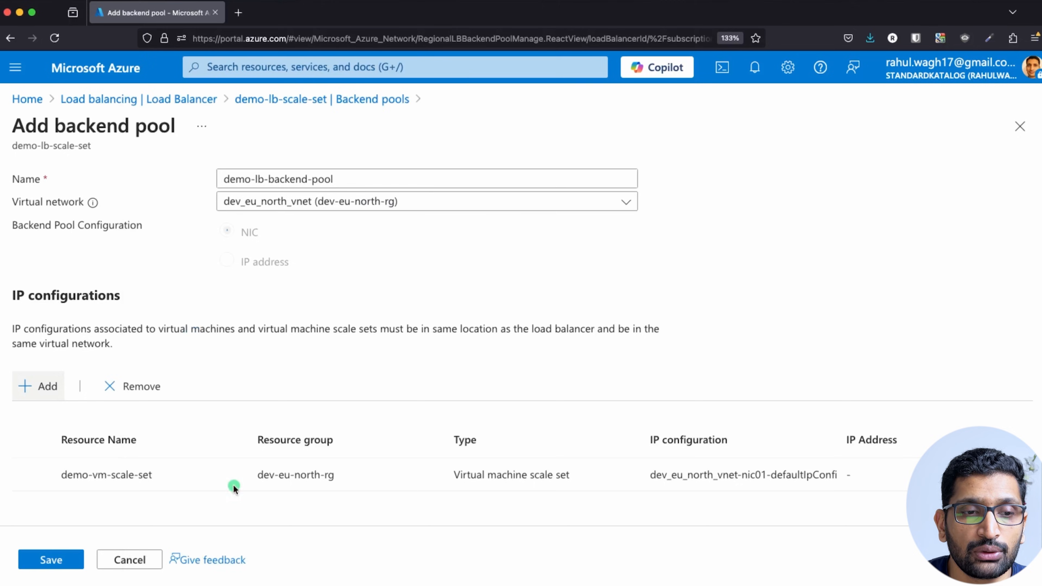
pyautogui.click(53, 560)
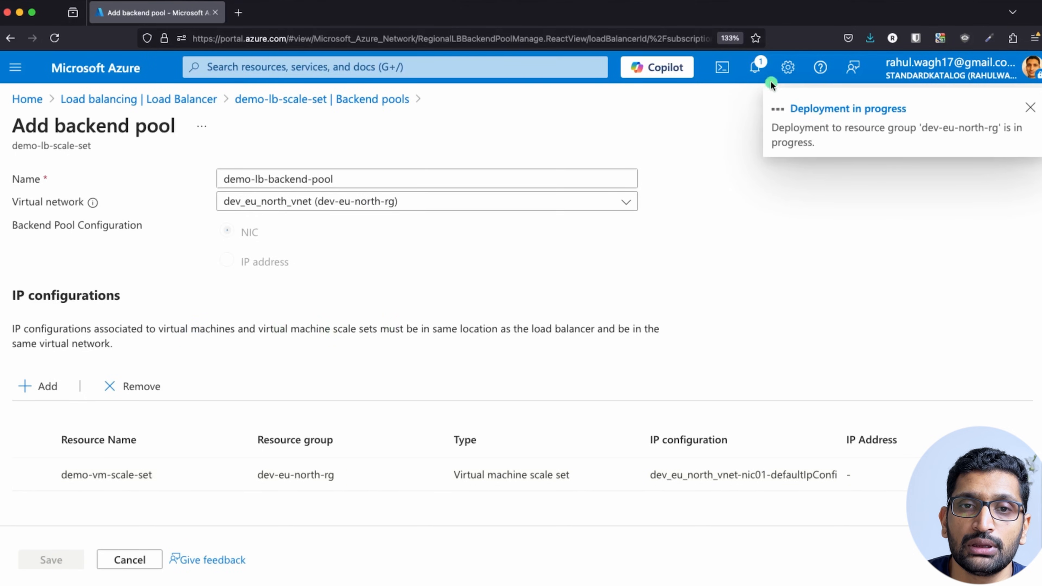
# Confirm in the notifications that the backend pool deployment succeeded.
pyautogui.click(756, 70)
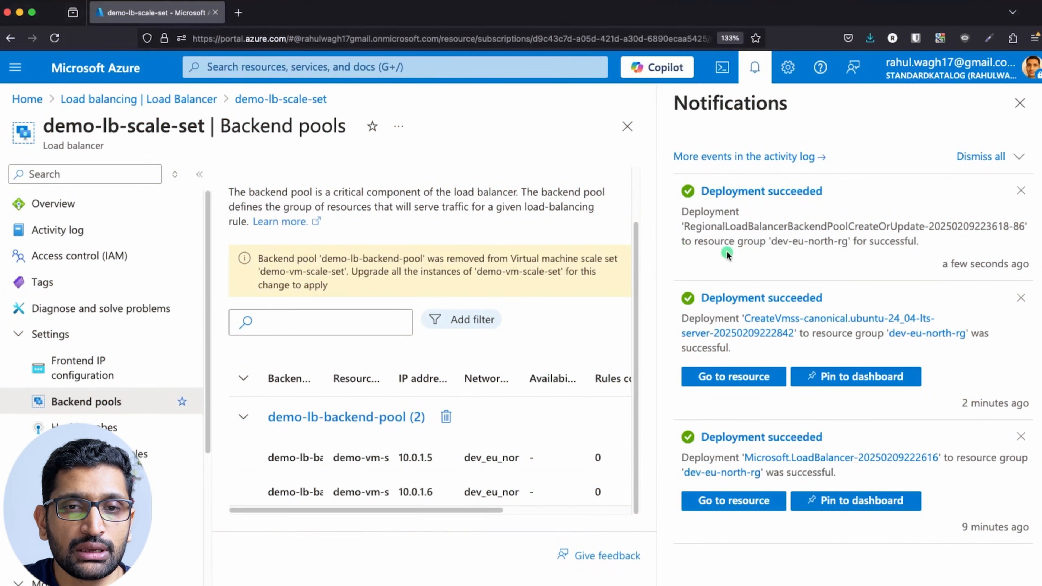
pyautogui.moveTo(847, 188)
pyautogui.mouseDown()
pyautogui.moveTo(674, 174)
pyautogui.moveTo(818, 271)
pyautogui.moveTo(1000, 199)
pyautogui.moveTo(784, 154)
pyautogui.mouseUp()
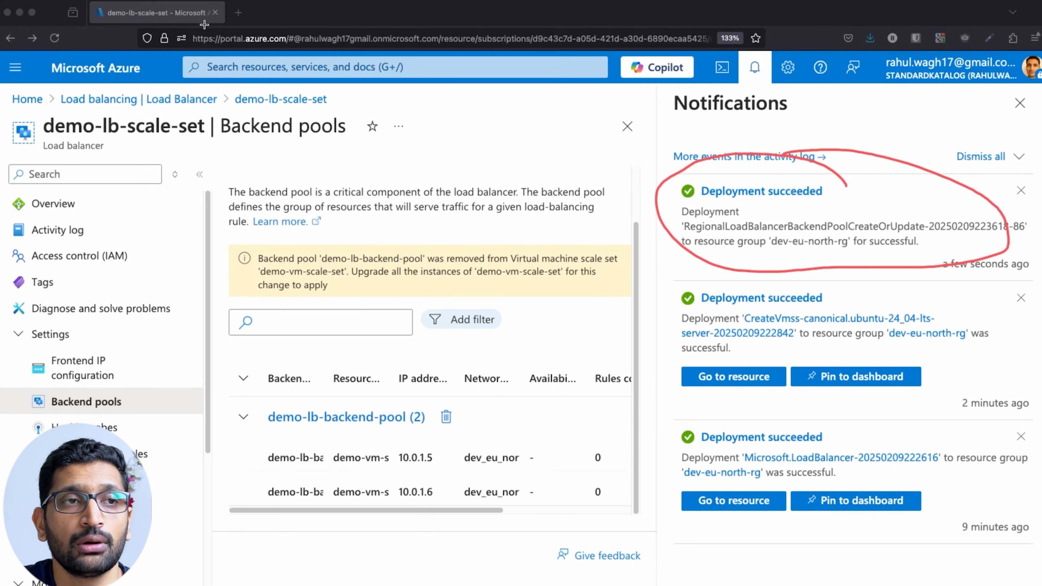
pyautogui.press('Escape')
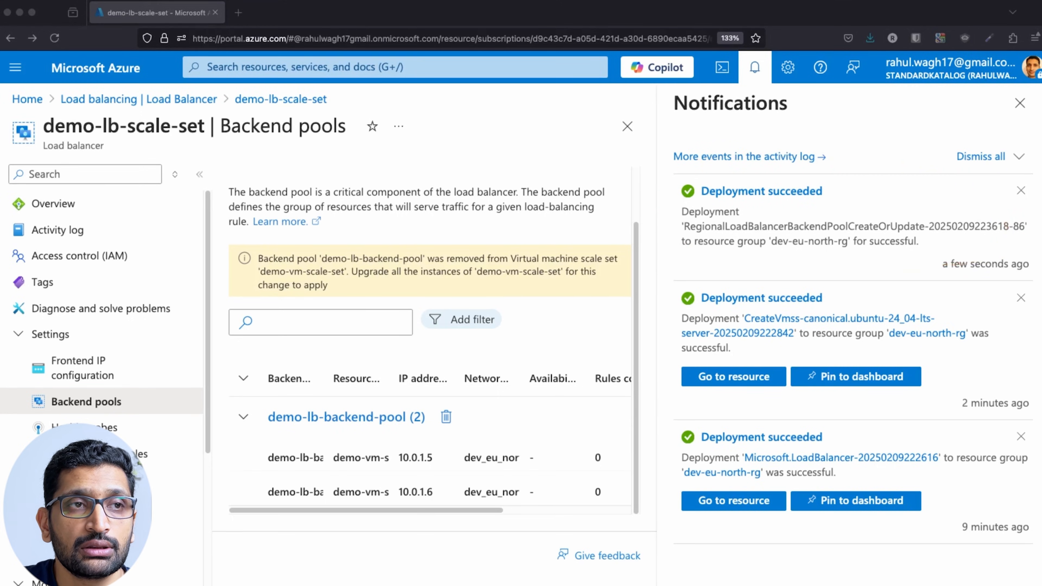
pyautogui.click(1020, 106)
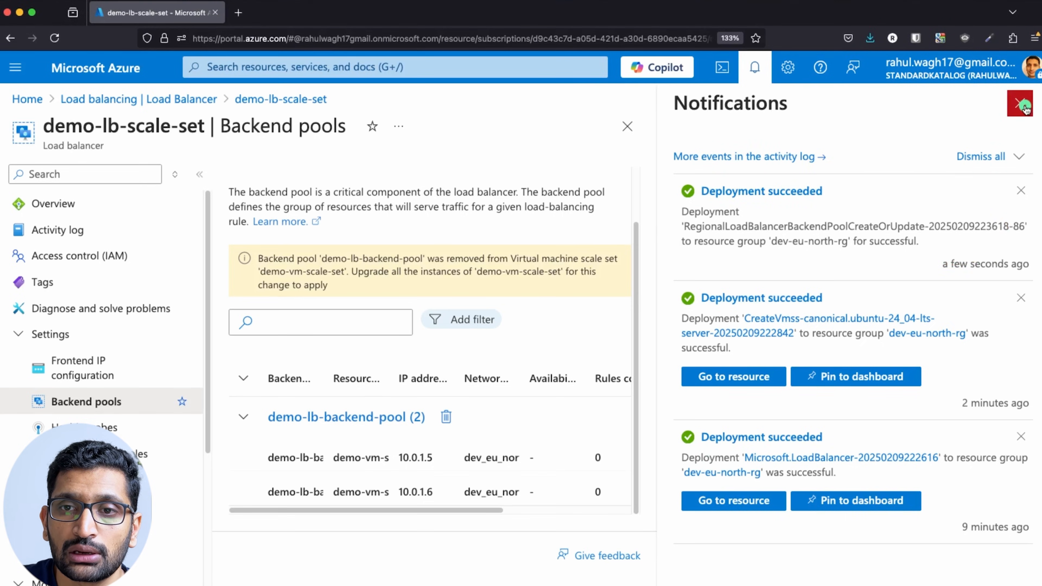
pyautogui.click(1020, 106)
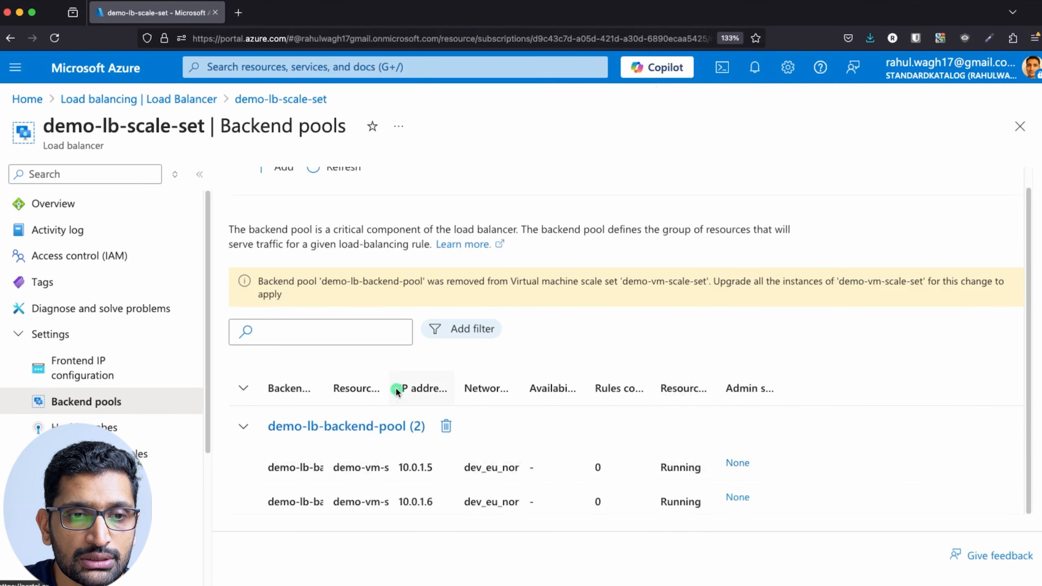
# Widen the Backend pool and Resource Name columns to show both scale-set instances.
pyautogui.moveTo(322, 388); pyautogui.dragTo(454, 388)
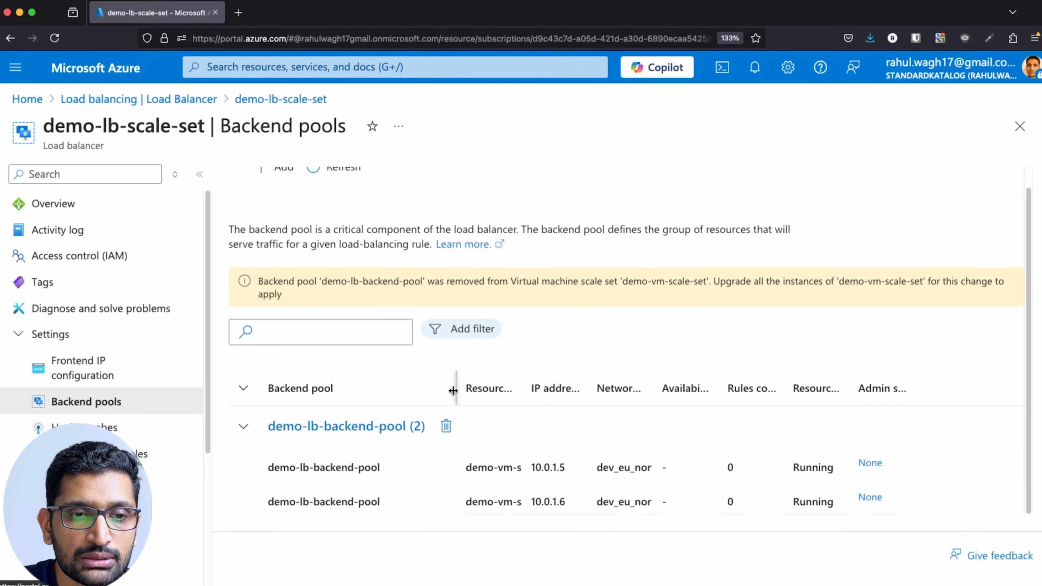
pyautogui.moveTo(528, 388); pyautogui.dragTo(659, 393)
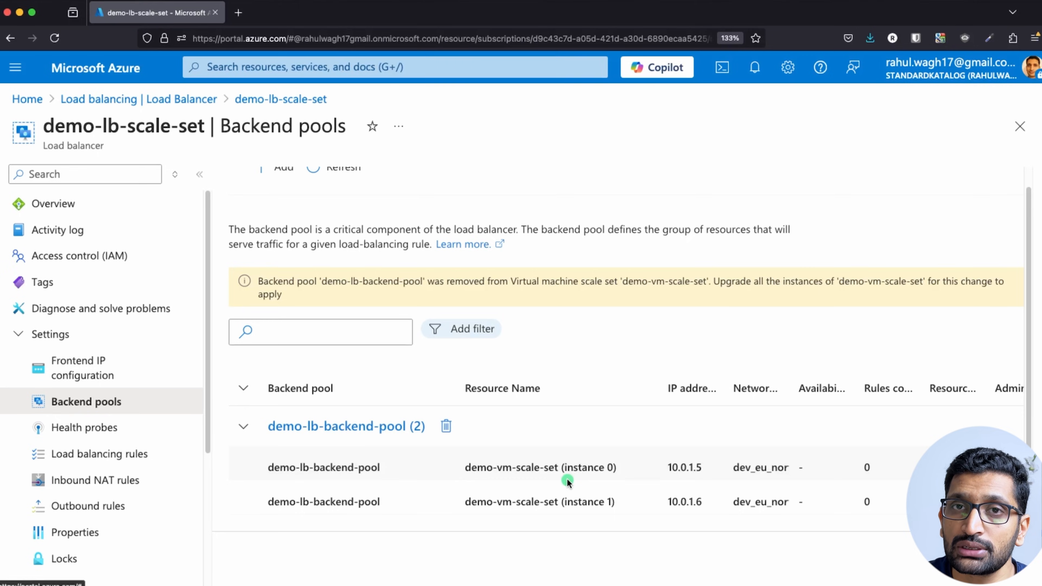
pyautogui.press('super+Tab')
pyautogui.press('super+Tab')
pyautogui.press('super+Tab')
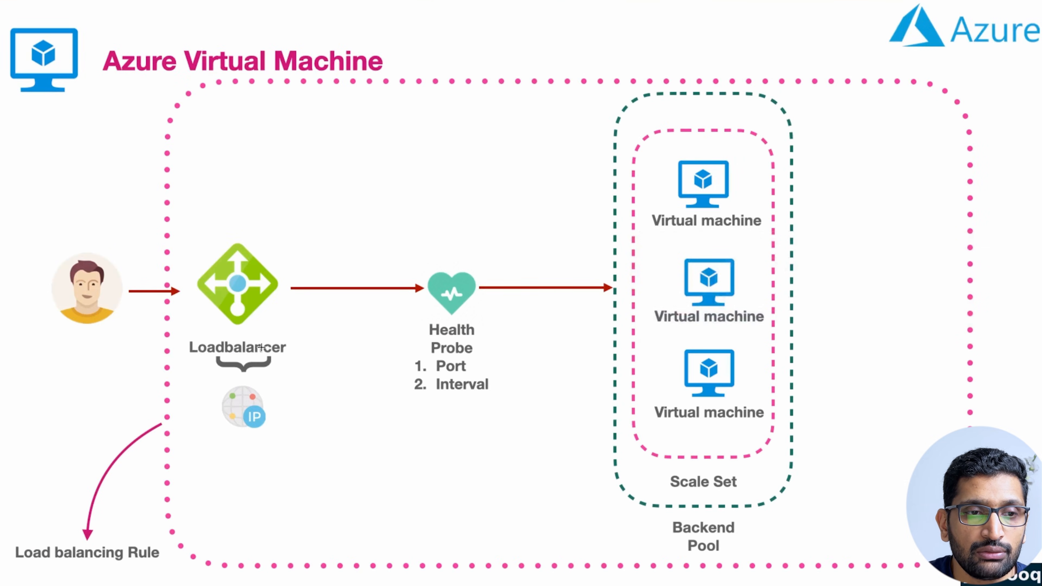
# Circle Loadbalancer, Scale Set, Backend Pool and Health Probe on the diagram, arrowing to a VM.
pyautogui.moveTo(282, 237)
pyautogui.mouseDown()
pyautogui.moveTo(191, 285)
pyautogui.moveTo(283, 396)
pyautogui.moveTo(255, 248)
pyautogui.mouseUp()
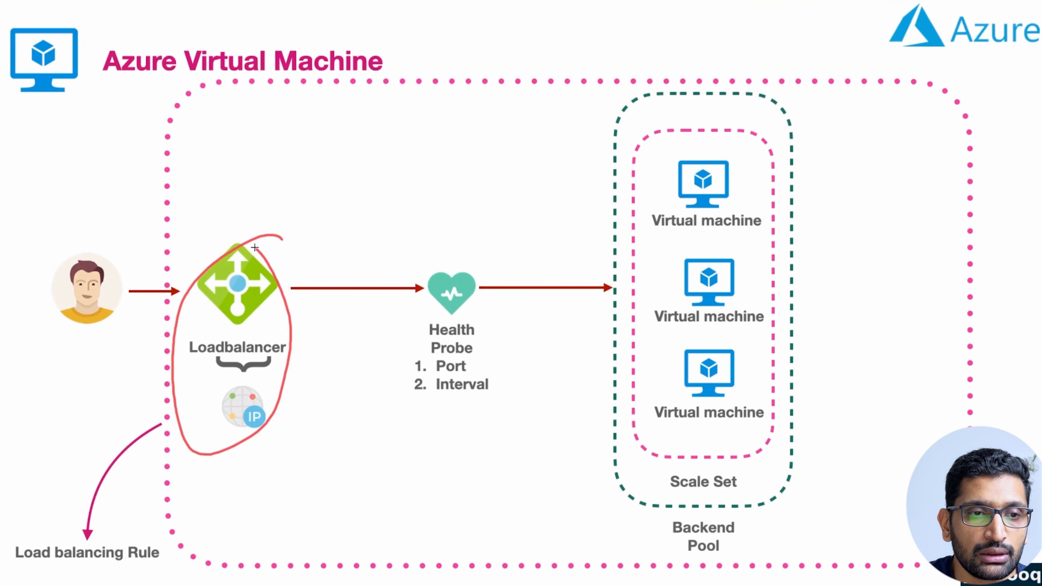
pyautogui.moveTo(739, 464)
pyautogui.mouseDown()
pyautogui.moveTo(702, 503)
pyautogui.moveTo(731, 481)
pyautogui.mouseUp()
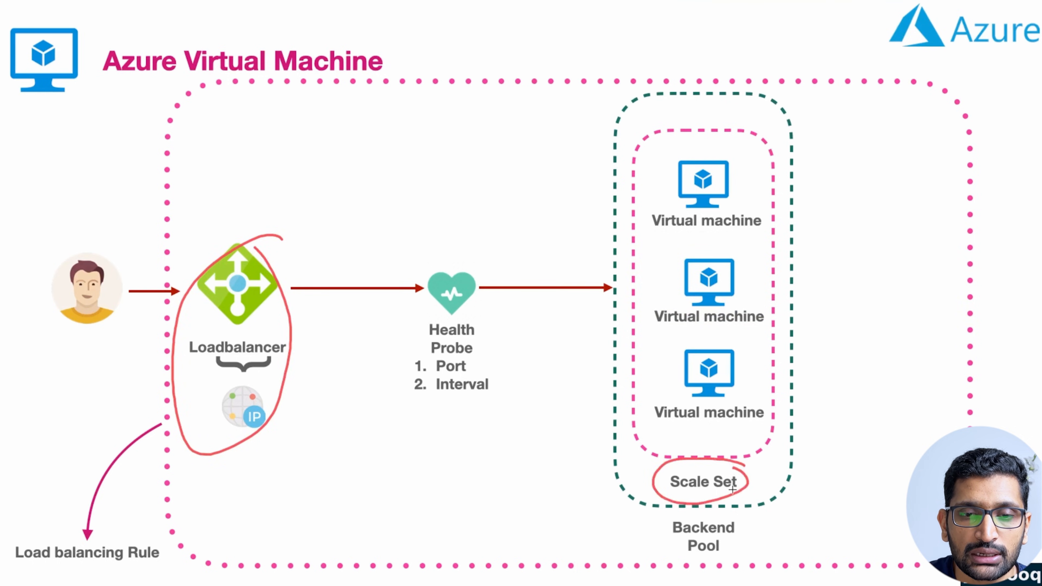
pyautogui.moveTo(752, 517)
pyautogui.mouseDown()
pyautogui.moveTo(663, 579)
pyautogui.moveTo(738, 515)
pyautogui.moveTo(737, 466)
pyautogui.moveTo(732, 488)
pyautogui.moveTo(753, 476)
pyautogui.mouseUp()
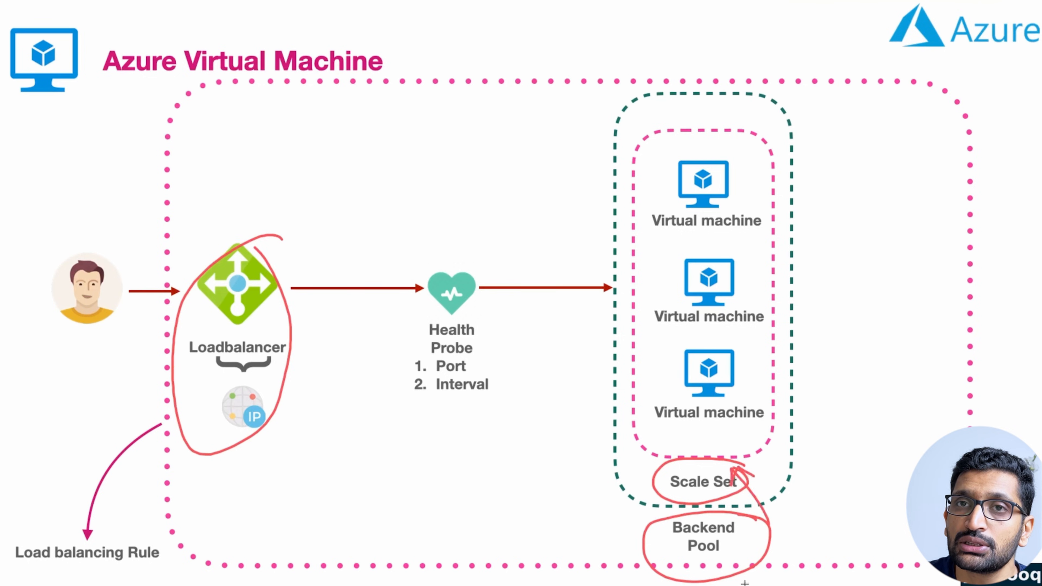
pyautogui.moveTo(505, 251)
pyautogui.mouseDown()
pyautogui.moveTo(433, 269)
pyautogui.moveTo(510, 412)
pyautogui.moveTo(485, 249)
pyautogui.mouseUp()
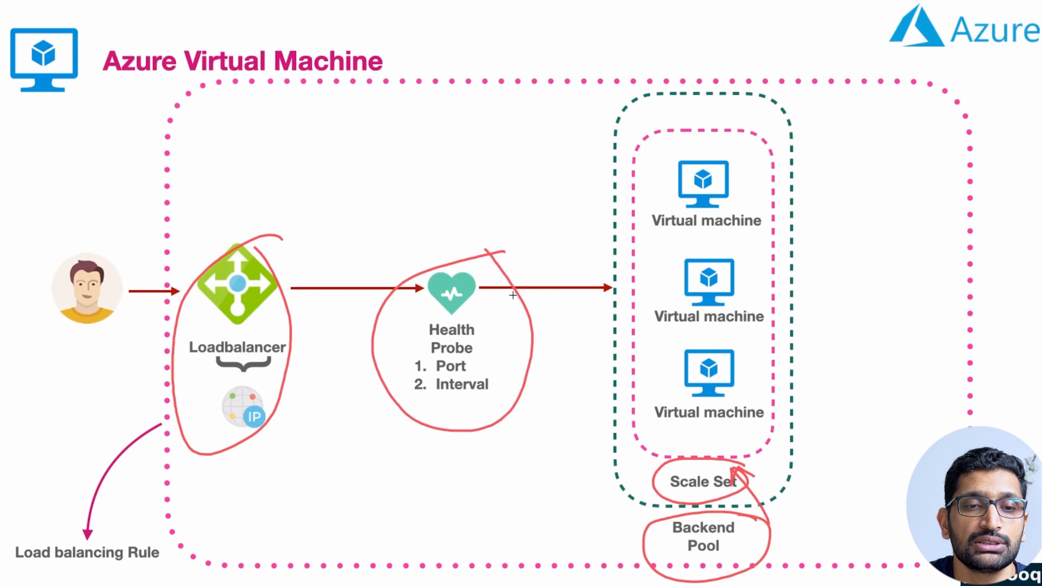
pyautogui.moveTo(518, 296)
pyautogui.mouseDown()
pyautogui.moveTo(664, 208)
pyautogui.moveTo(651, 211)
pyautogui.mouseUp()
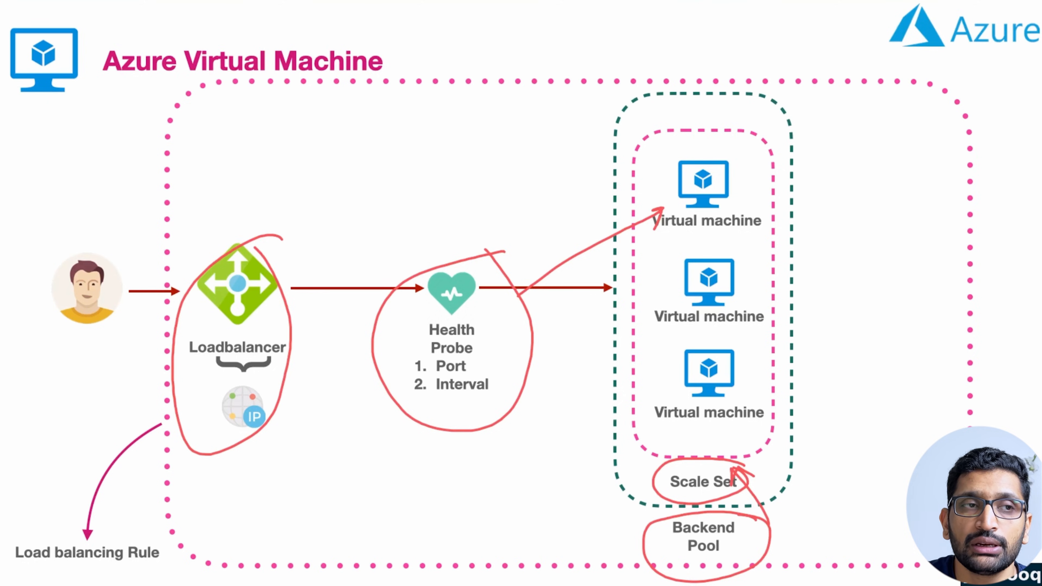
pyautogui.press('super+Tab')
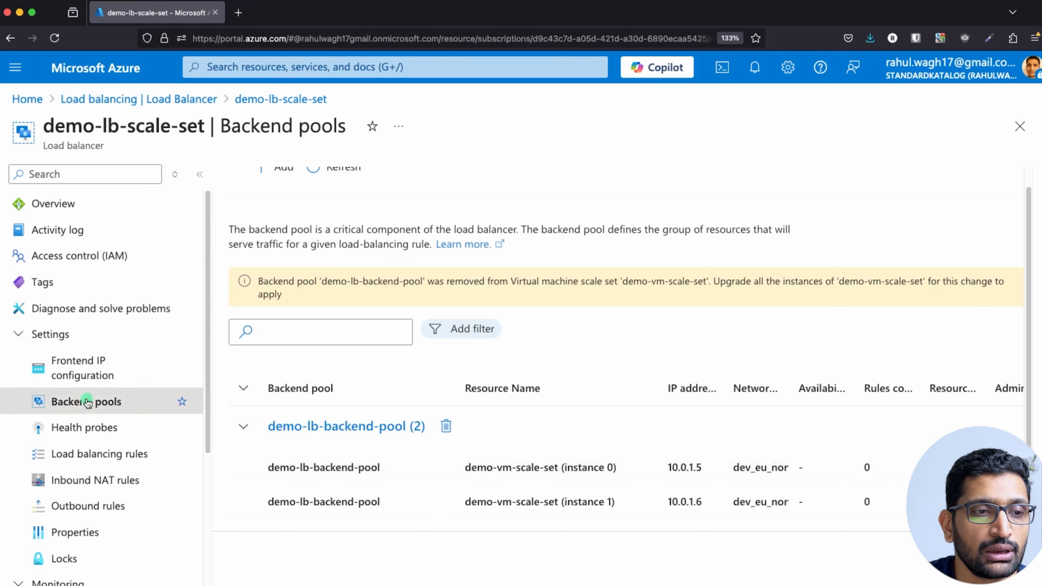
# Add health probe demo-scale-set-lb-health-probe (TCP, port 80, 5-second interval) and save it.
pyautogui.scroll(-3, 72, 401)
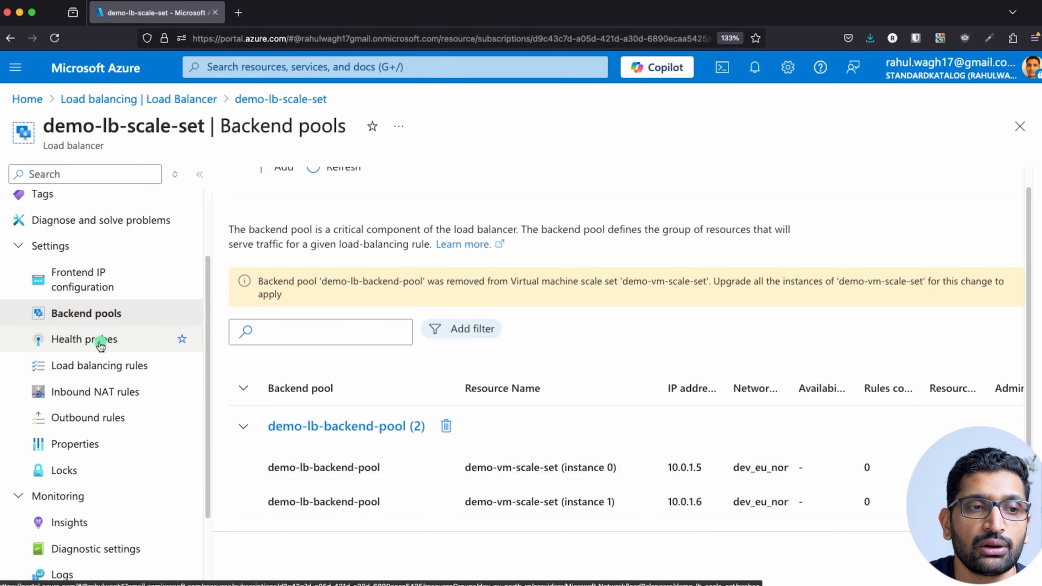
pyautogui.click(82, 344)
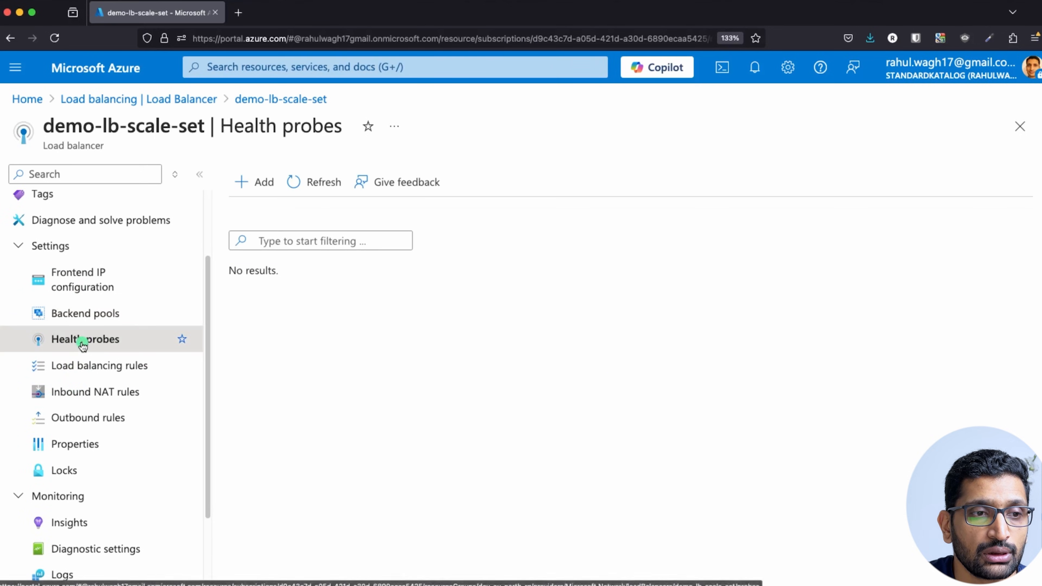
pyautogui.click(244, 184)
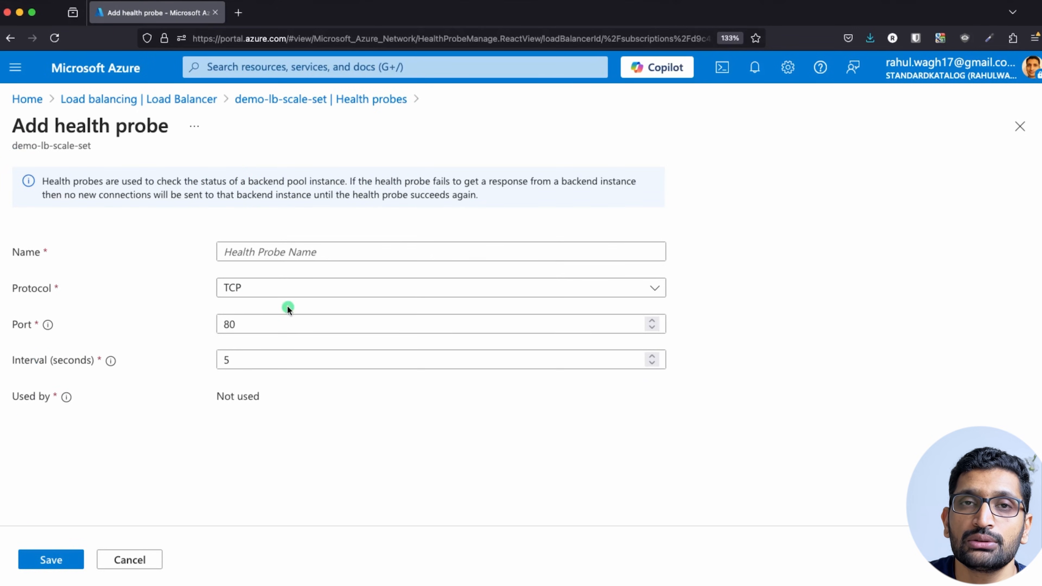
pyautogui.click(290, 243)
pyautogui.write('demo-l')
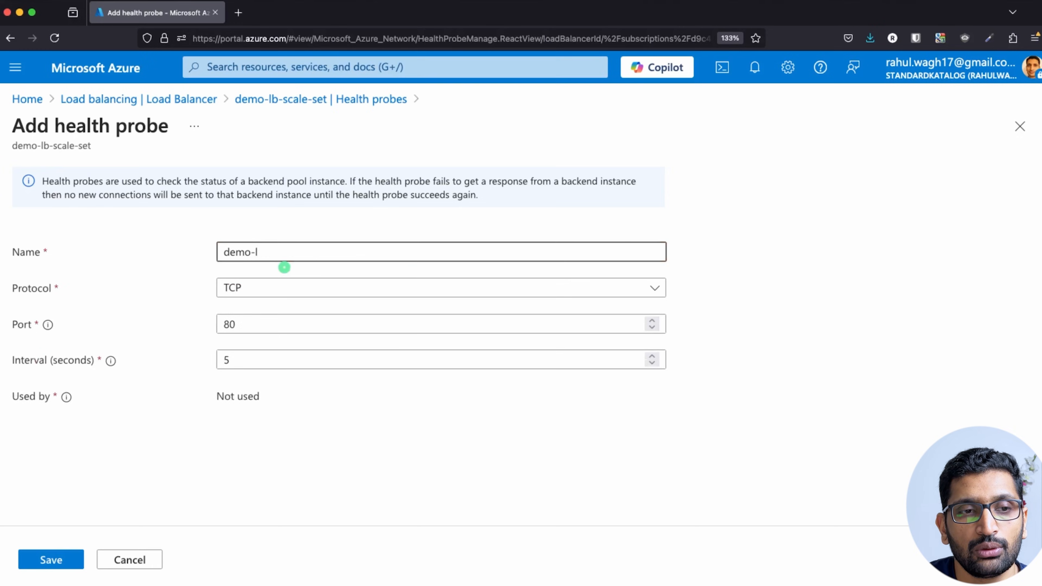
pyautogui.press('BackSpace')
pyautogui.write('scale-set')
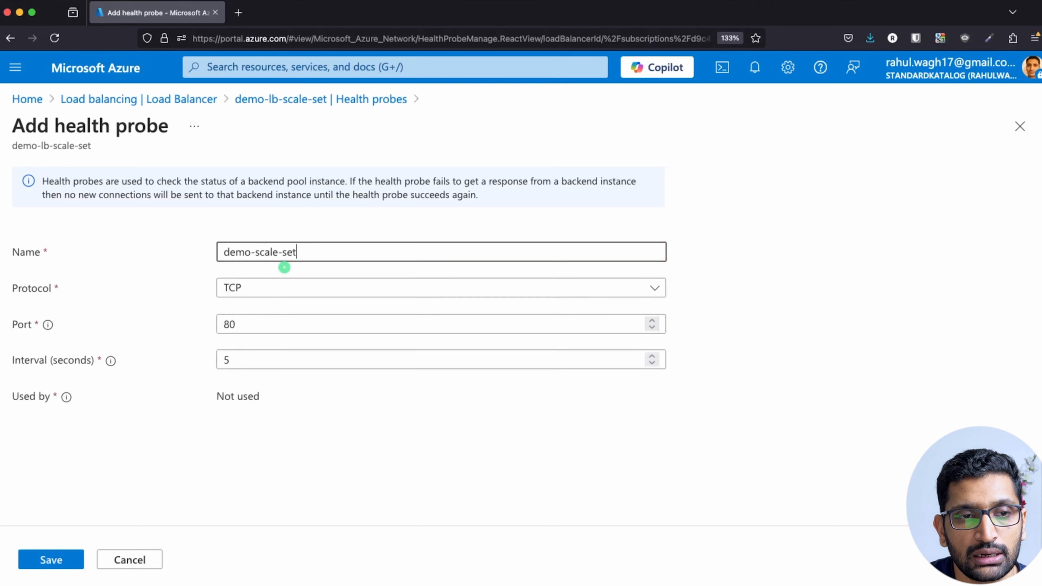
pyautogui.write('-lb-health-probe')
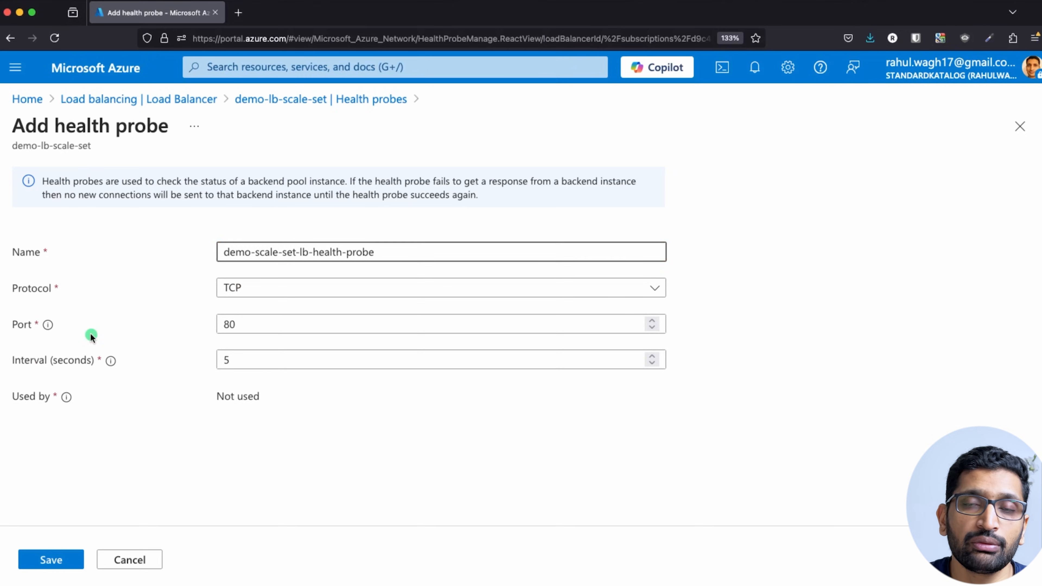
pyautogui.click(262, 330)
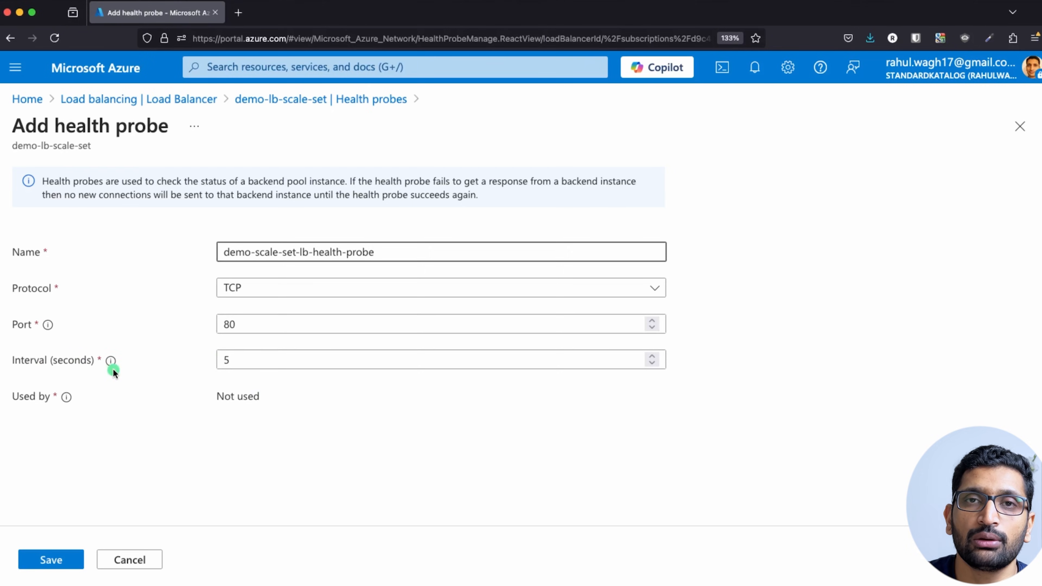
pyautogui.click(65, 563)
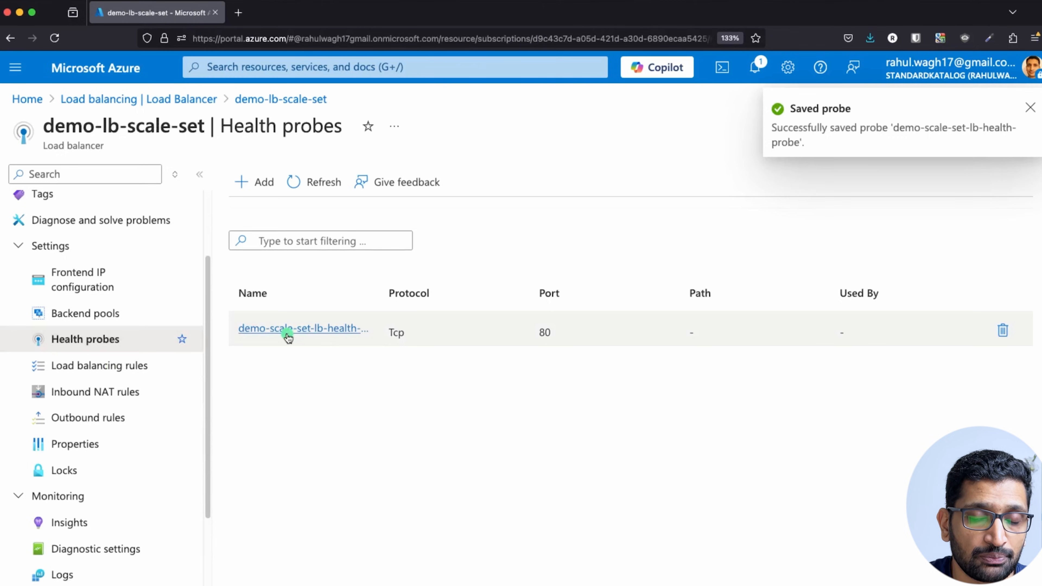
pyautogui.press('super+Tab')
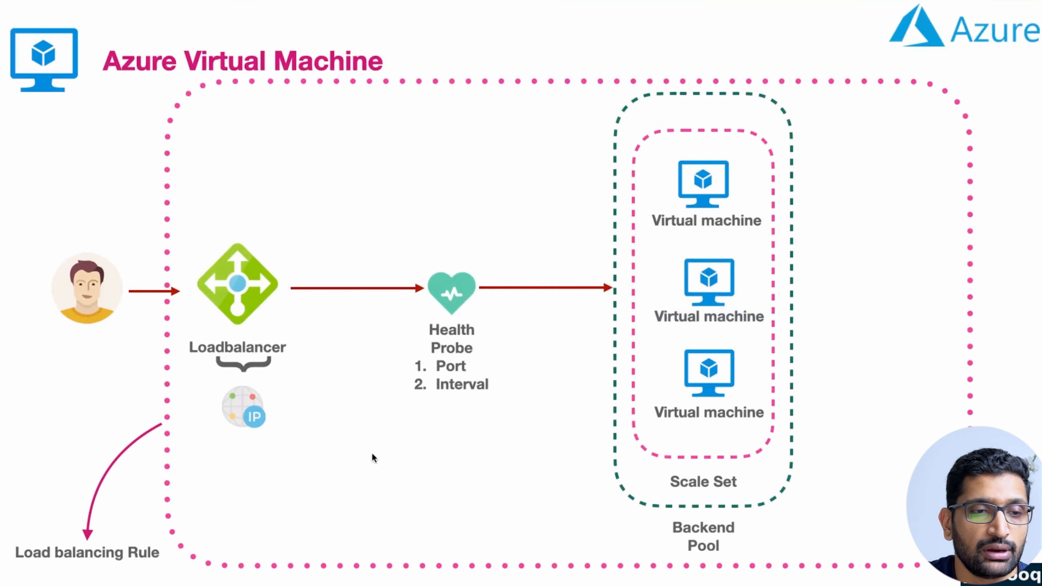
pyautogui.moveTo(280, 240)
pyautogui.mouseDown()
pyautogui.moveTo(237, 233)
pyautogui.moveTo(192, 419)
pyautogui.moveTo(283, 254)
pyautogui.moveTo(266, 244)
pyautogui.mouseUp()
pyautogui.moveTo(733, 472)
pyautogui.mouseDown()
pyautogui.moveTo(705, 471)
pyautogui.moveTo(697, 500)
pyautogui.moveTo(740, 474)
pyautogui.mouseUp()
pyautogui.moveTo(743, 516)
pyautogui.mouseDown()
pyautogui.moveTo(667, 517)
pyautogui.moveTo(775, 525)
pyautogui.moveTo(750, 493)
pyautogui.moveTo(760, 494)
pyautogui.mouseUp()
pyautogui.moveTo(490, 257)
pyautogui.mouseDown()
pyautogui.moveTo(392, 412)
pyautogui.moveTo(494, 257)
pyautogui.moveTo(470, 242)
pyautogui.mouseUp()
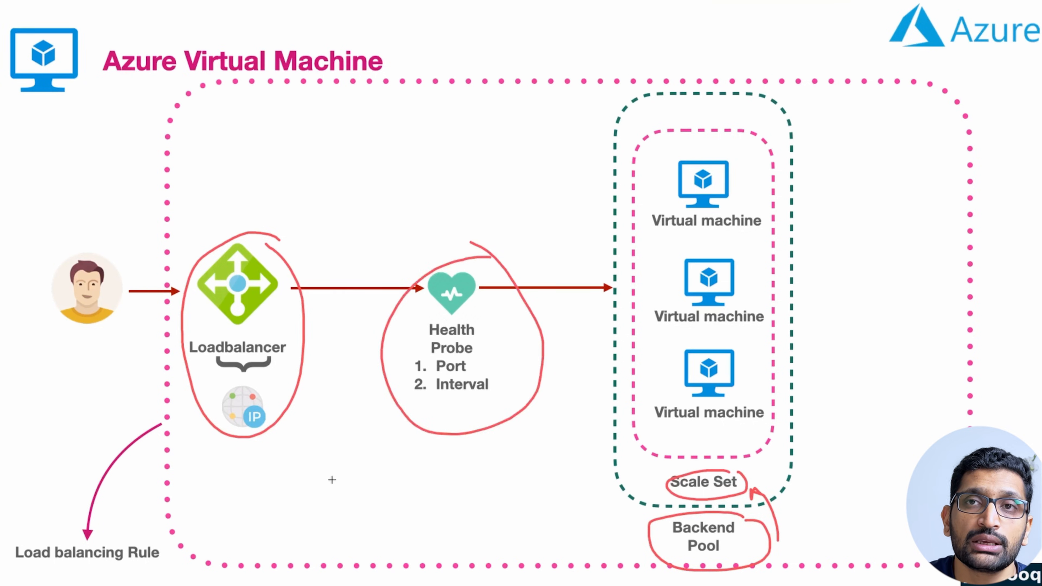
pyautogui.moveTo(172, 526)
pyautogui.mouseDown()
pyautogui.moveTo(59, 518)
pyautogui.moveTo(4, 548)
pyautogui.moveTo(98, 577)
pyautogui.moveTo(166, 532)
pyautogui.mouseUp()
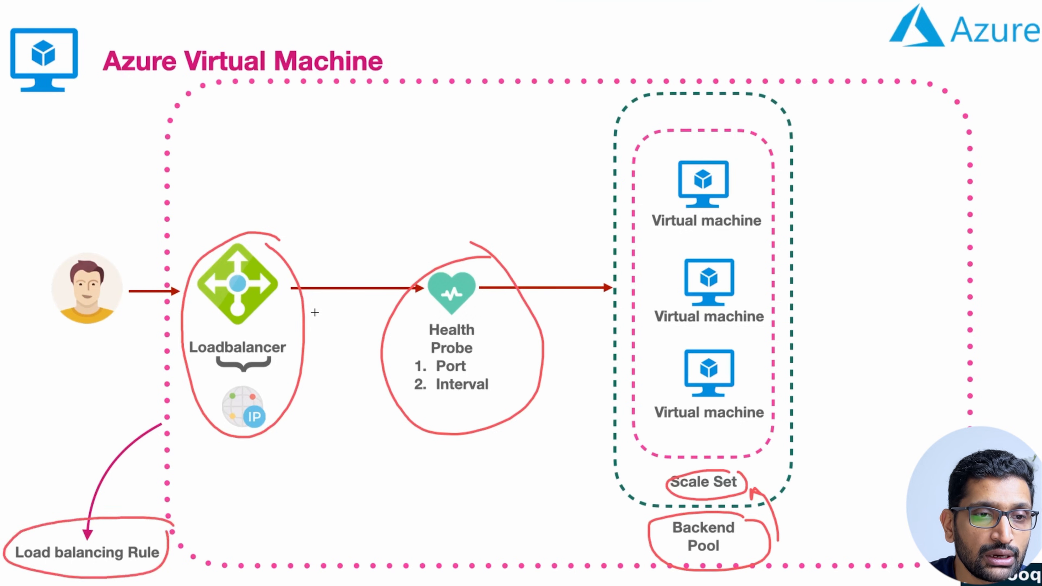
pyautogui.moveTo(360, 222)
pyautogui.mouseDown()
pyautogui.moveTo(355, 255)
pyautogui.moveTo(386, 242)
pyautogui.mouseUp()
pyautogui.moveTo(565, 233)
pyautogui.mouseDown()
pyautogui.moveTo(559, 268)
pyautogui.moveTo(593, 258)
pyautogui.mouseUp()
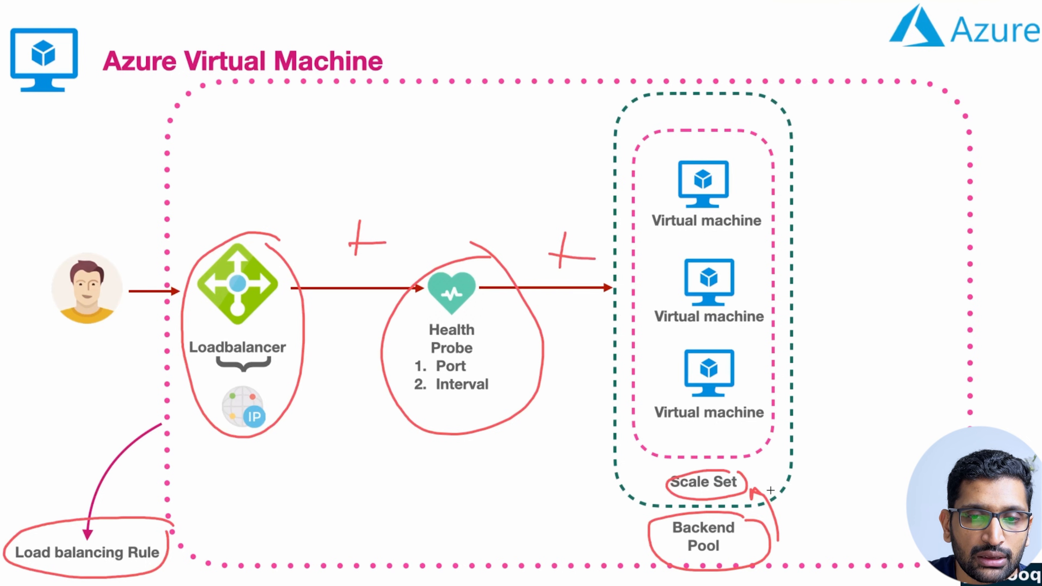
pyautogui.moveTo(763, 457)
pyautogui.mouseDown()
pyautogui.moveTo(767, 479)
pyautogui.moveTo(776, 468)
pyautogui.mouseUp()
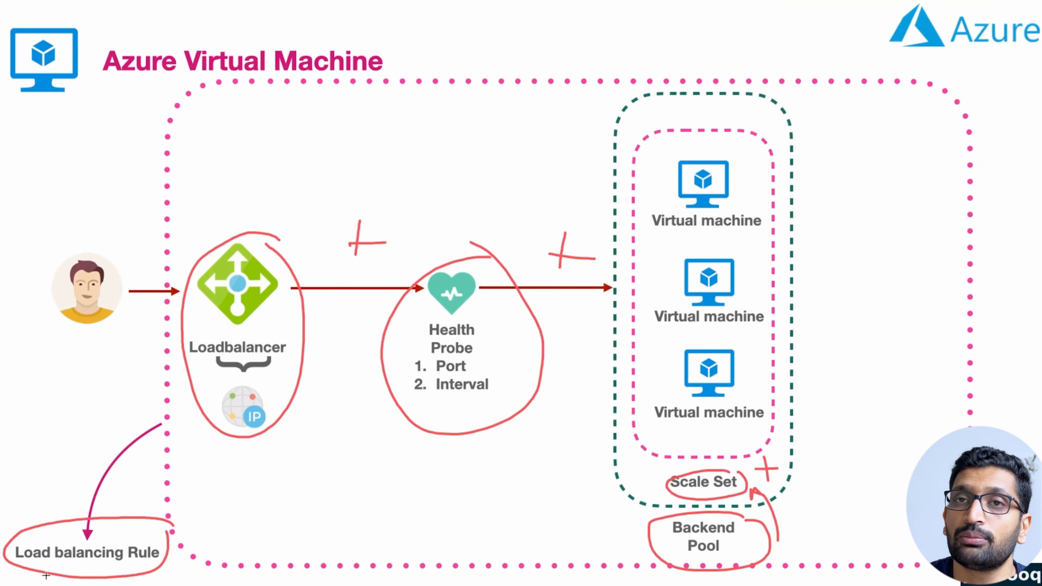
pyautogui.press('Escape')
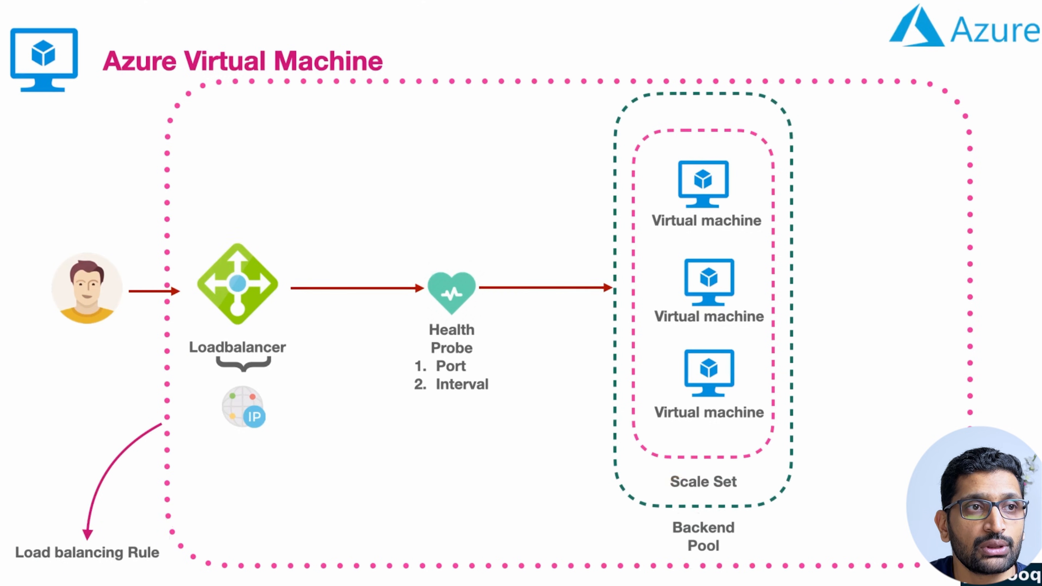
pyautogui.press('super+Tab')
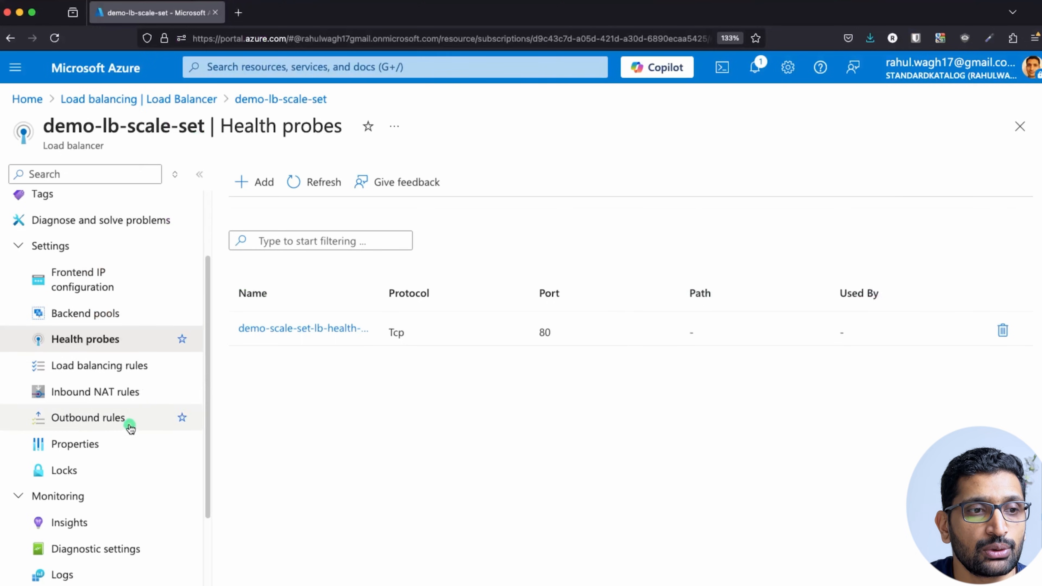
# Start a new load balancing rule and circle the frontend IP, Backend Pool and Health Probe on the diagram.
pyautogui.click(86, 371)
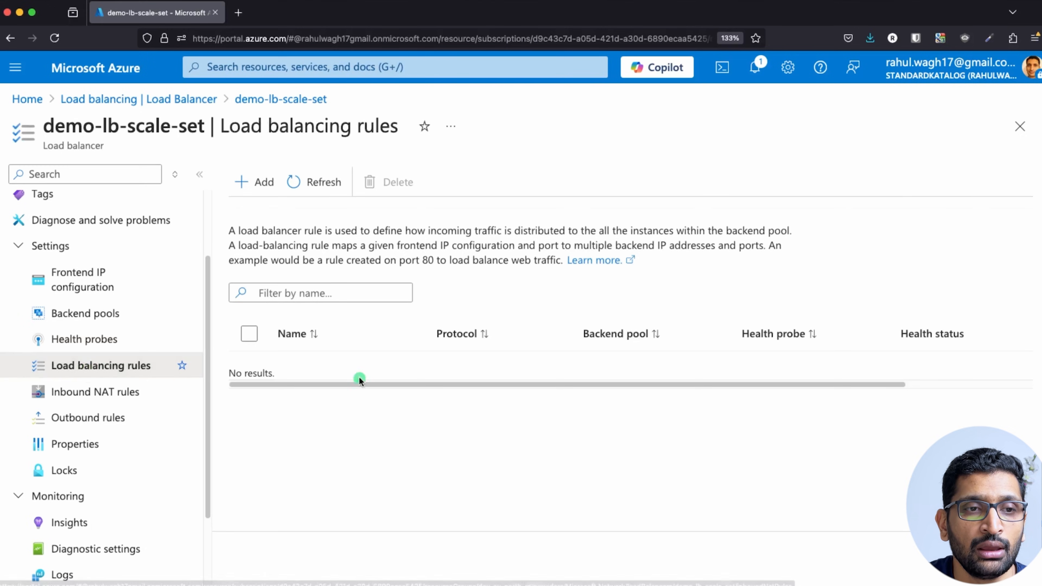
pyautogui.click(242, 182)
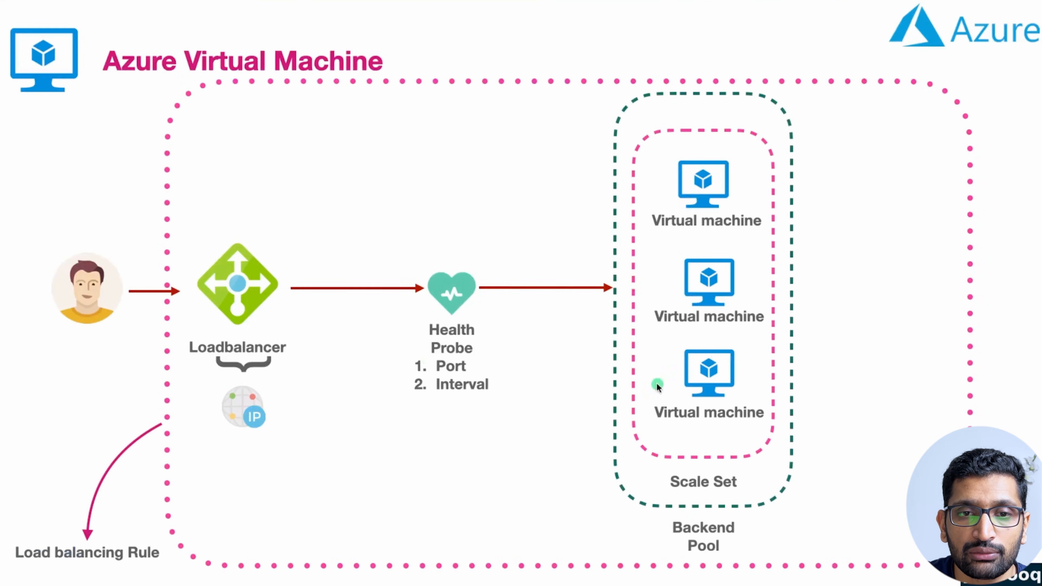
pyautogui.moveTo(281, 376)
pyautogui.mouseDown()
pyautogui.moveTo(250, 367)
pyautogui.moveTo(281, 371)
pyautogui.mouseUp()
pyautogui.moveTo(765, 472)
pyautogui.mouseDown()
pyautogui.moveTo(703, 463)
pyautogui.moveTo(739, 497)
pyautogui.moveTo(732, 465)
pyautogui.mouseUp()
pyautogui.moveTo(752, 524)
pyautogui.mouseDown()
pyautogui.moveTo(686, 572)
pyautogui.moveTo(725, 513)
pyautogui.mouseUp()
pyautogui.moveTo(495, 264)
pyautogui.mouseDown()
pyautogui.moveTo(547, 300)
pyautogui.moveTo(475, 268)
pyautogui.mouseUp()
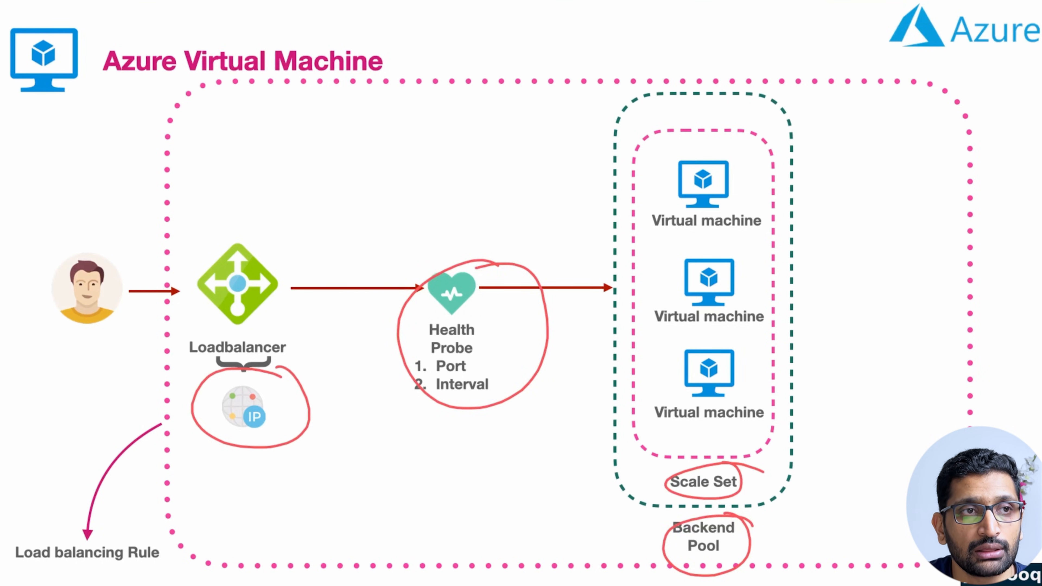
pyautogui.press('super+Tab')
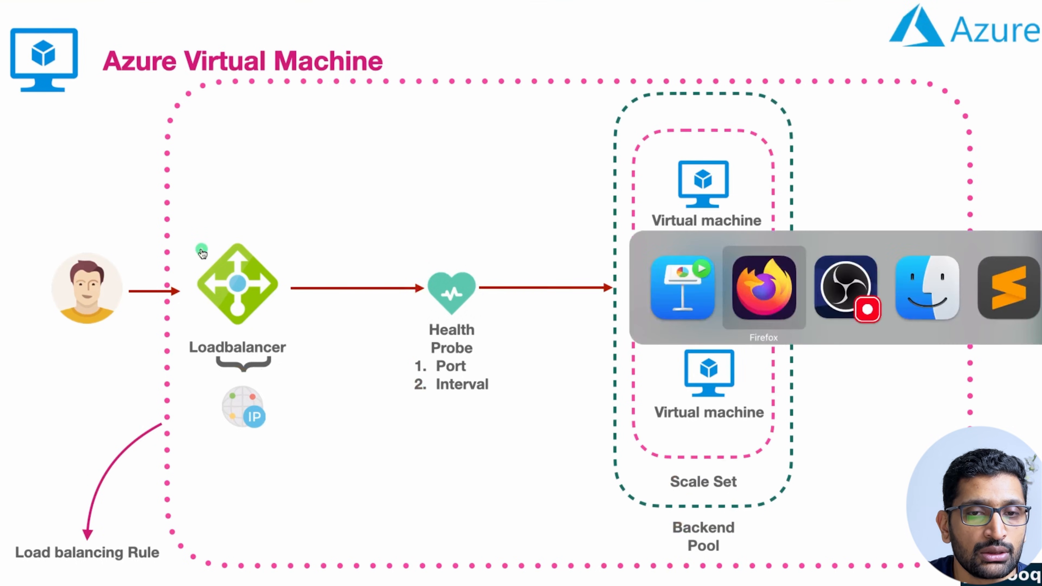
# Name the rule 'demo-lb-loadbalancing-rule' with frontend demo-lb-frontend-ip and backend pool demo-lb-backend-pool.
pyautogui.click(275, 242)
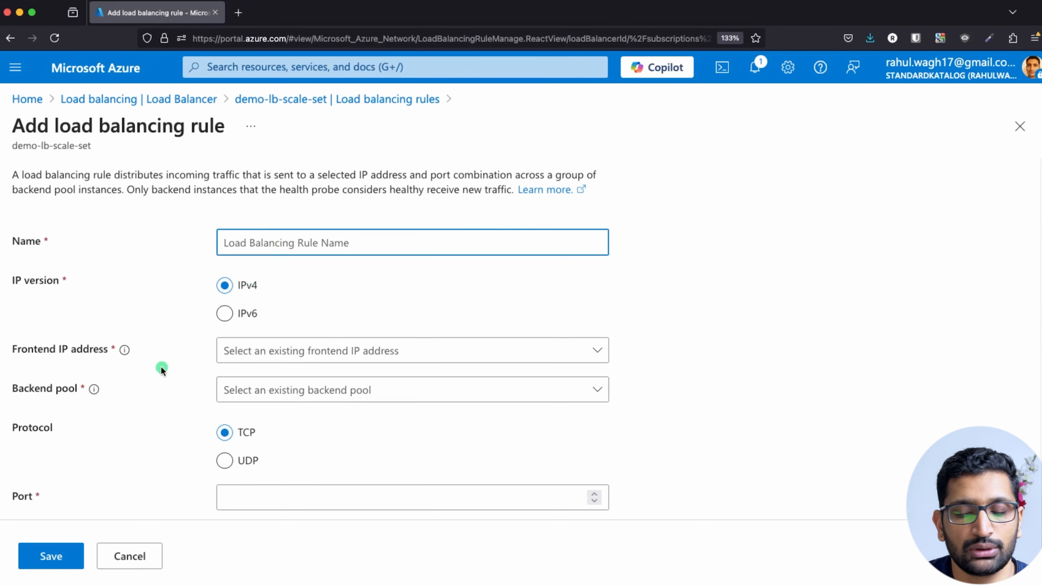
pyautogui.write('demo')
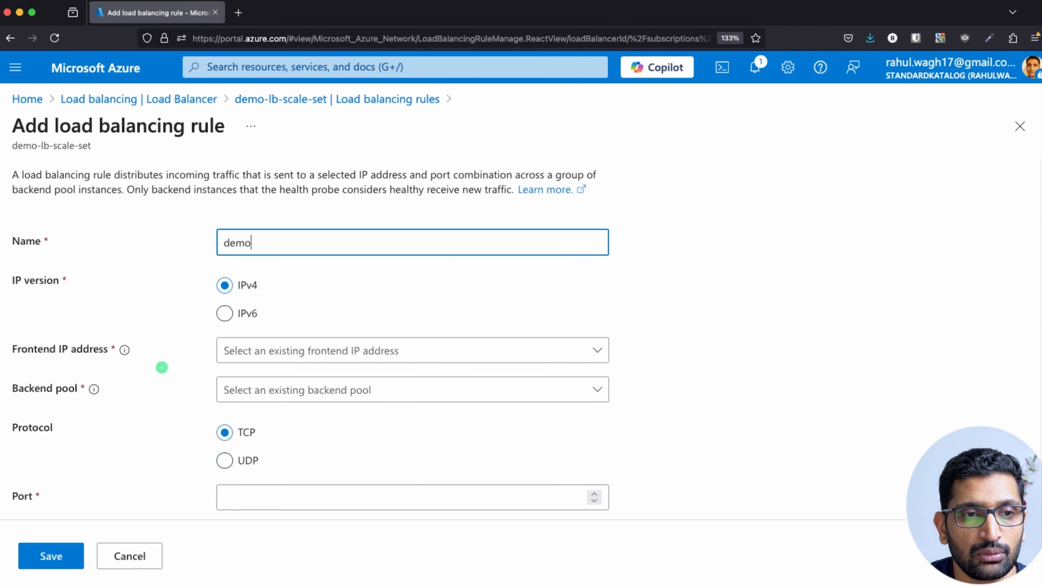
pyautogui.write('-lb-loadbalancing-rule')
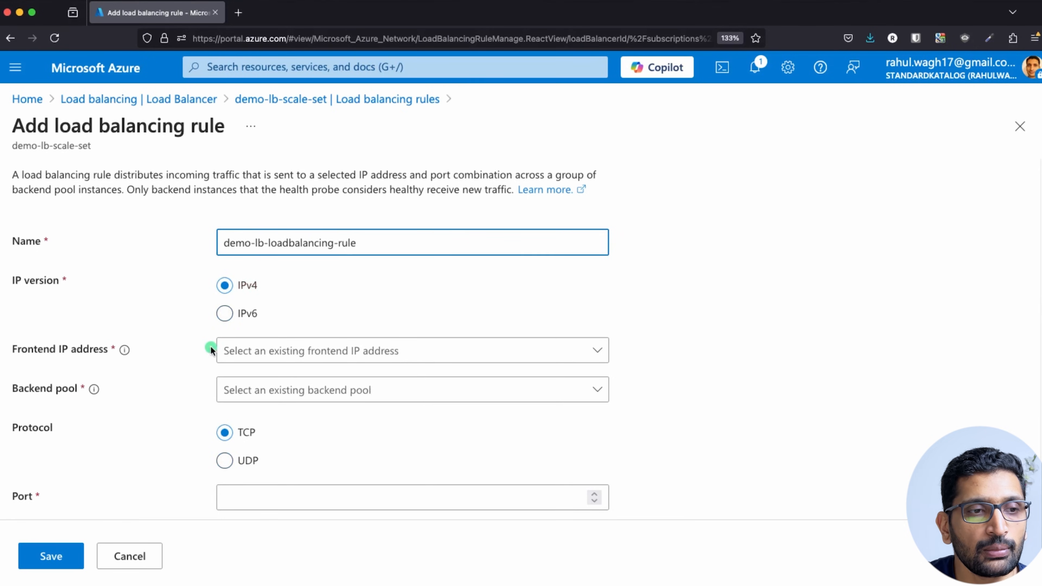
pyautogui.click(358, 350)
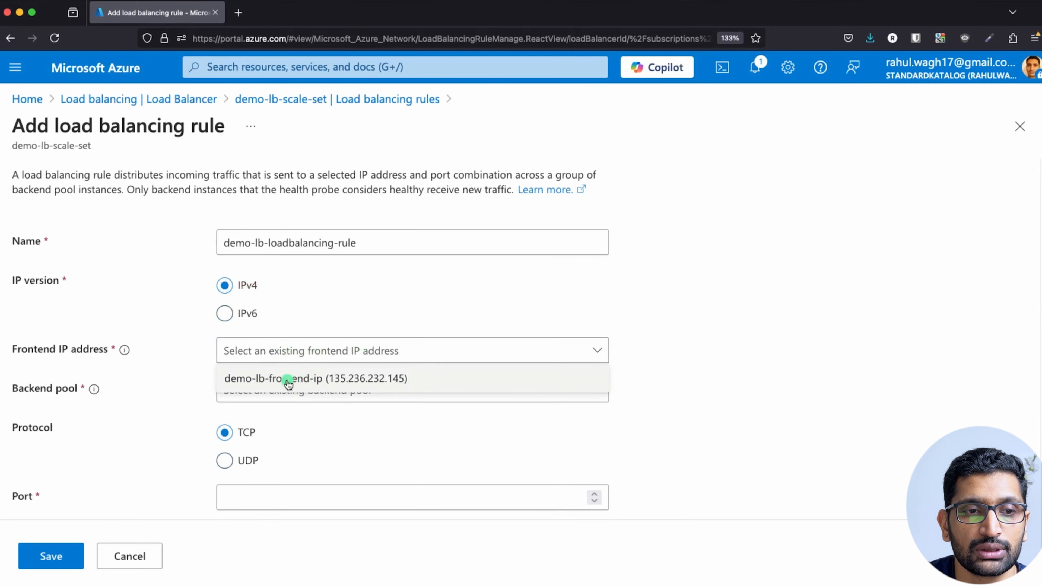
pyautogui.click(317, 378)
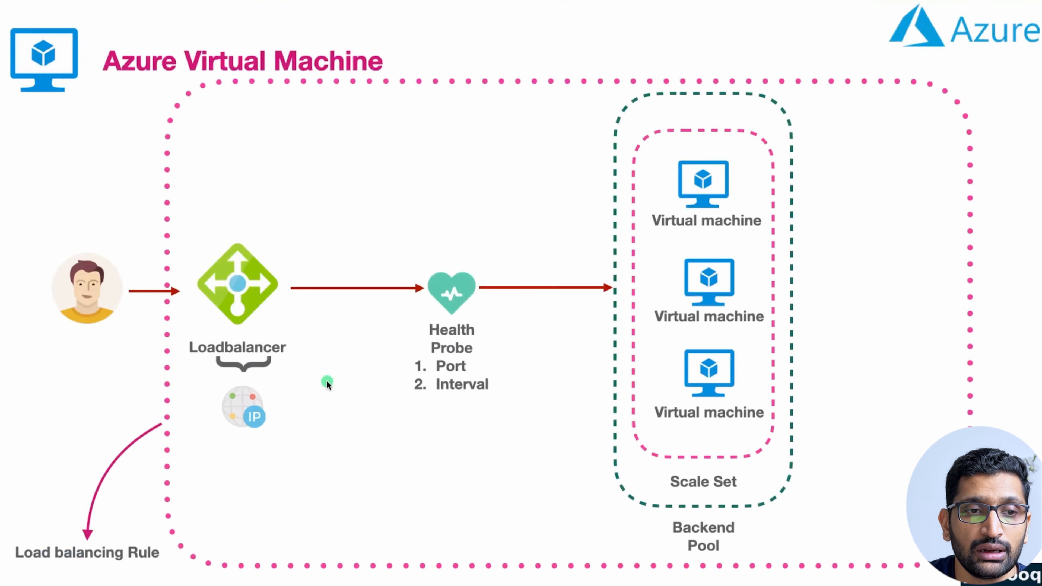
pyautogui.moveTo(273, 371)
pyautogui.mouseDown()
pyautogui.moveTo(257, 369)
pyautogui.moveTo(272, 372)
pyautogui.mouseUp()
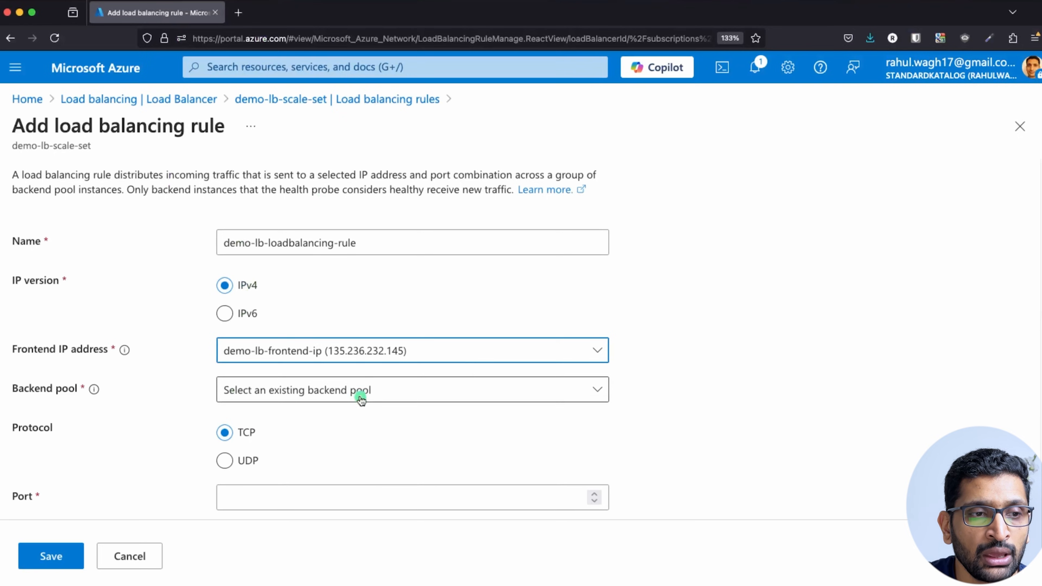
pyautogui.click(361, 398)
pyautogui.click(357, 418)
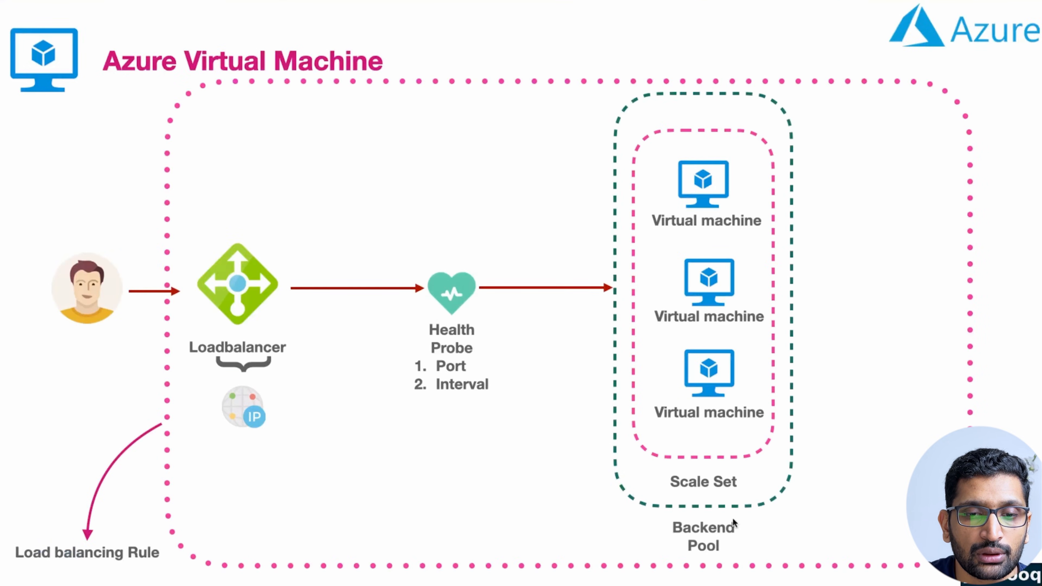
pyautogui.moveTo(756, 511)
pyautogui.mouseDown()
pyautogui.moveTo(722, 560)
pyautogui.moveTo(722, 508)
pyautogui.mouseUp()
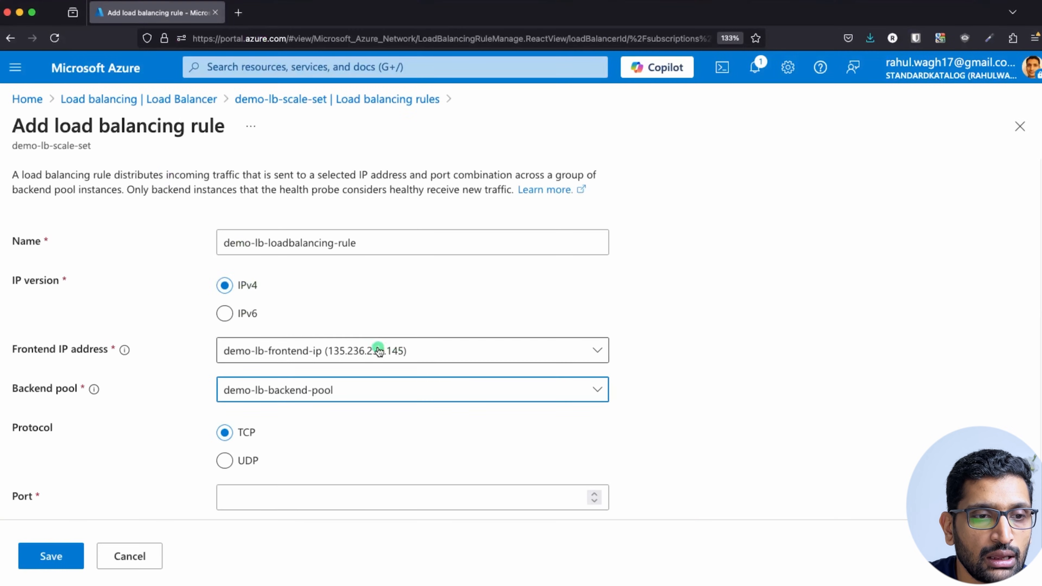
# Set the rule's Port and Backend port both to 80.
pyautogui.scroll(-3, 376, 349)
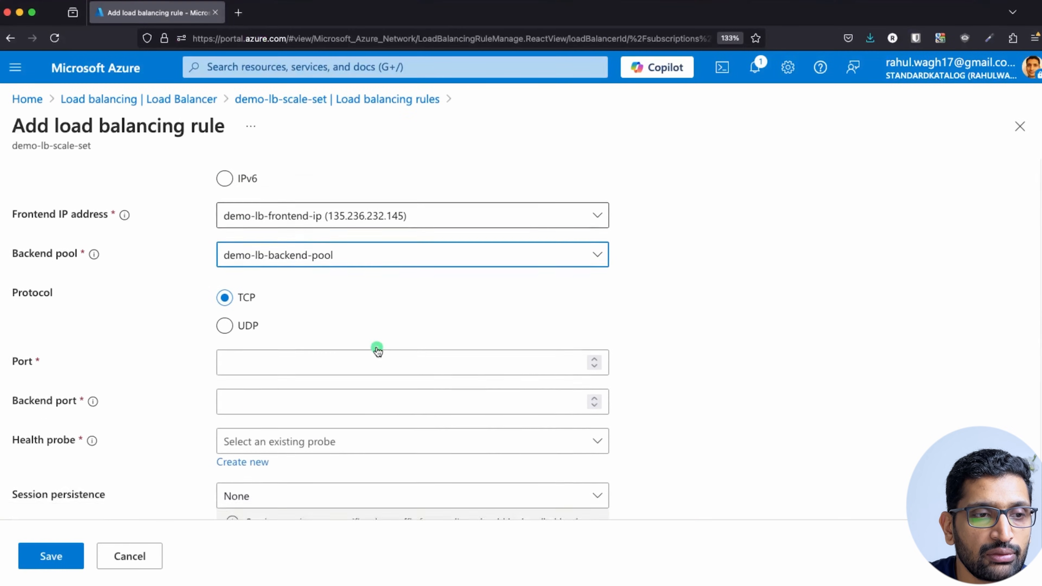
pyautogui.click(310, 316)
pyautogui.write('80')
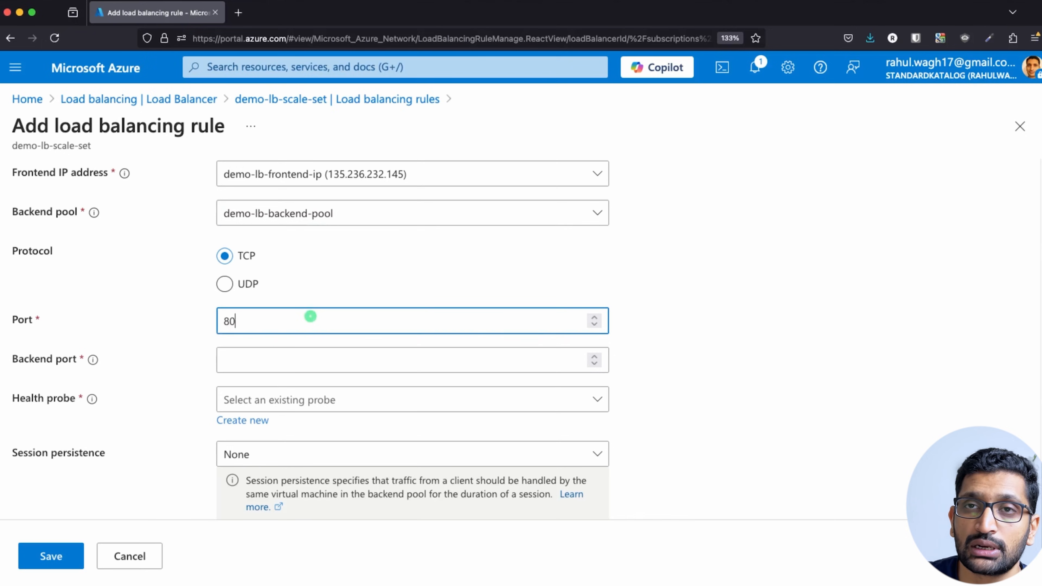
pyautogui.click(302, 360)
pyautogui.write('80')
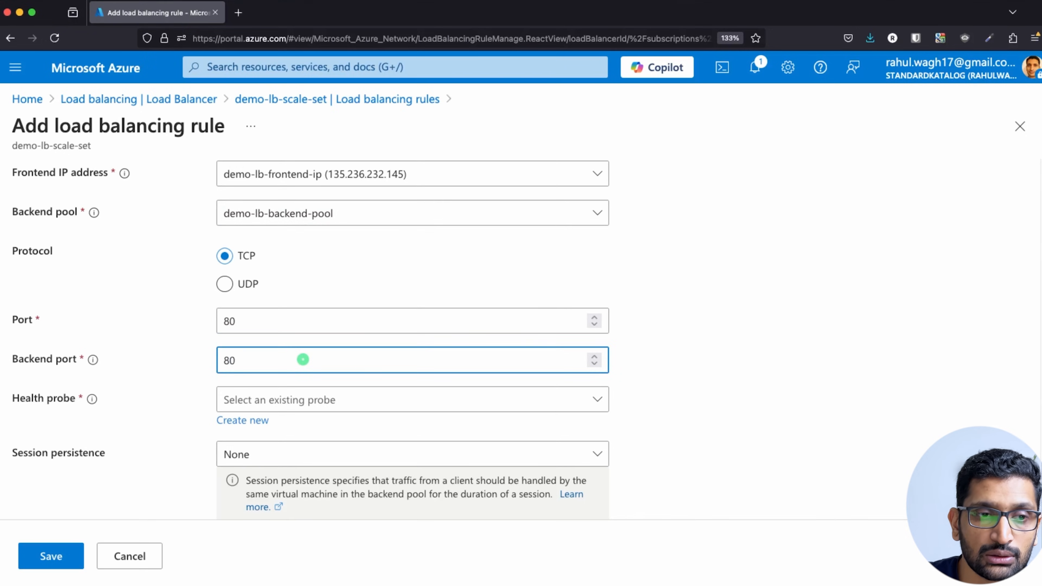
# Attach demo-scale-set-lb-health-probe and circle the Health Probe port and interval on the slide.
pyautogui.click(328, 400)
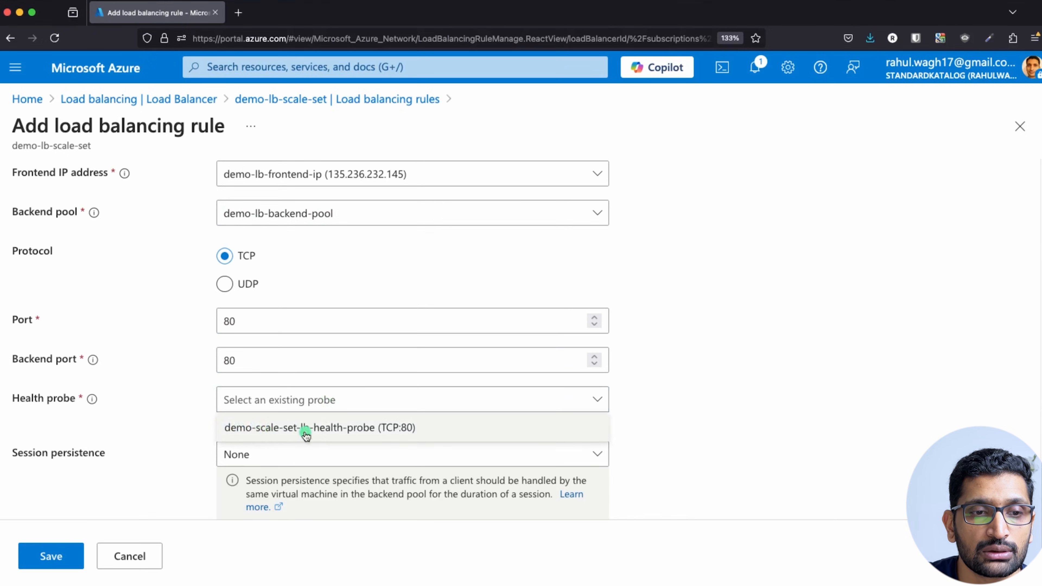
pyautogui.click(330, 429)
pyautogui.press('super+Tab')
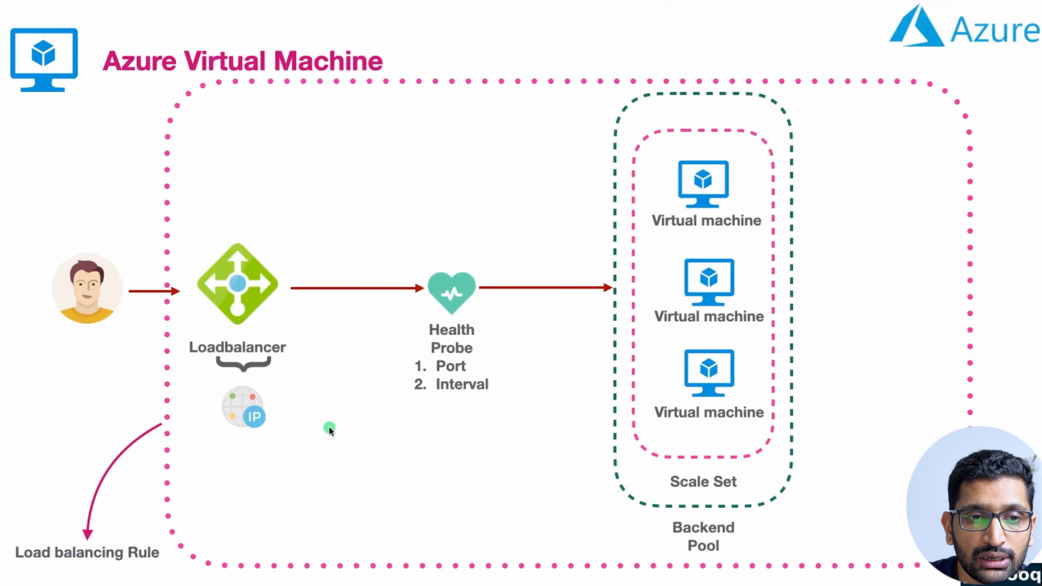
pyautogui.moveTo(512, 313)
pyautogui.mouseDown()
pyautogui.moveTo(469, 304)
pyautogui.moveTo(528, 336)
pyautogui.moveTo(488, 311)
pyautogui.mouseUp()
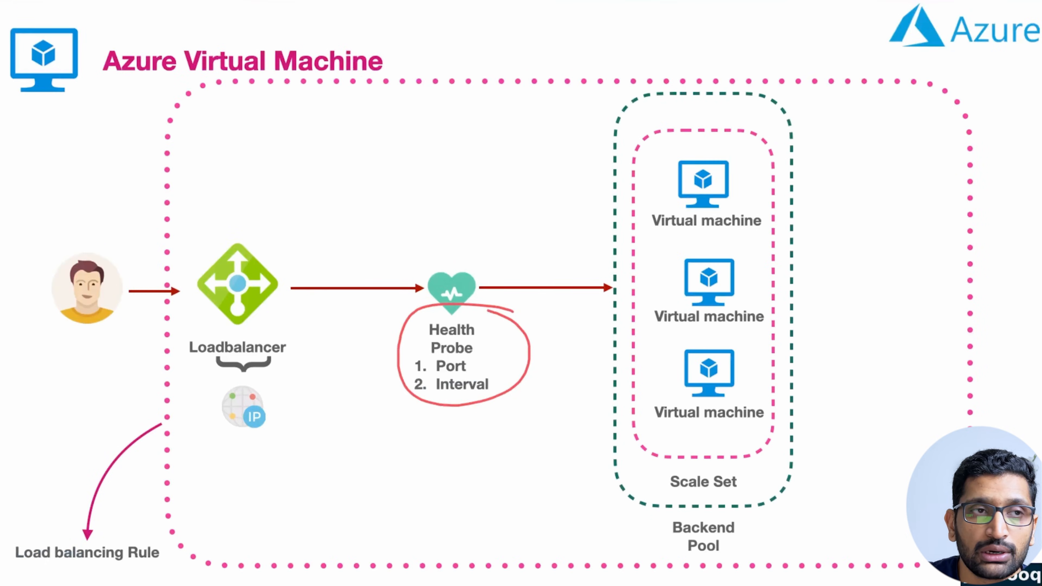
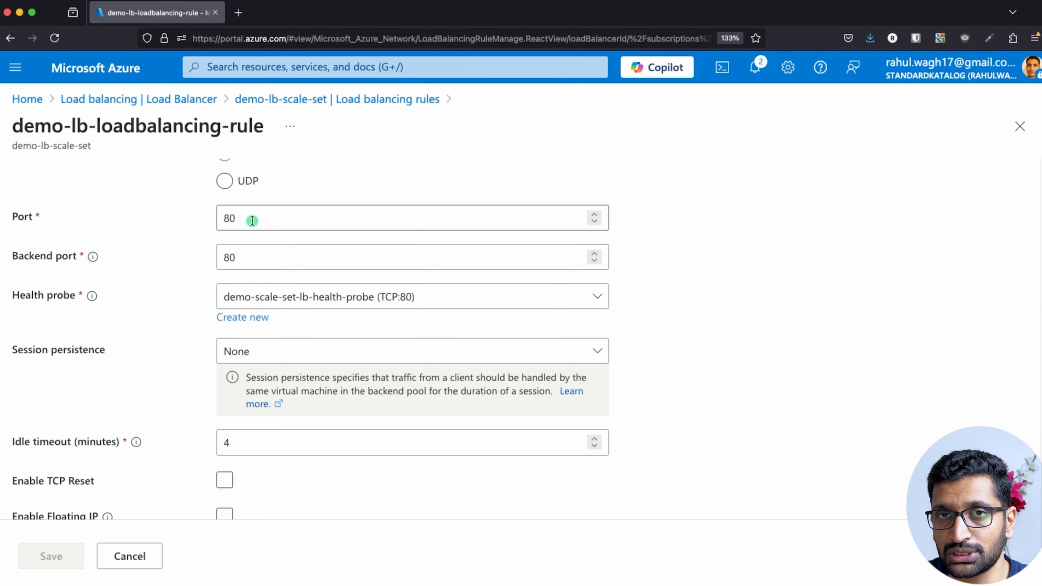
# Scroll the demo-lb-loadbalancing-rule form back up to its description and Name field.
pyautogui.scroll(5, 542, 328)
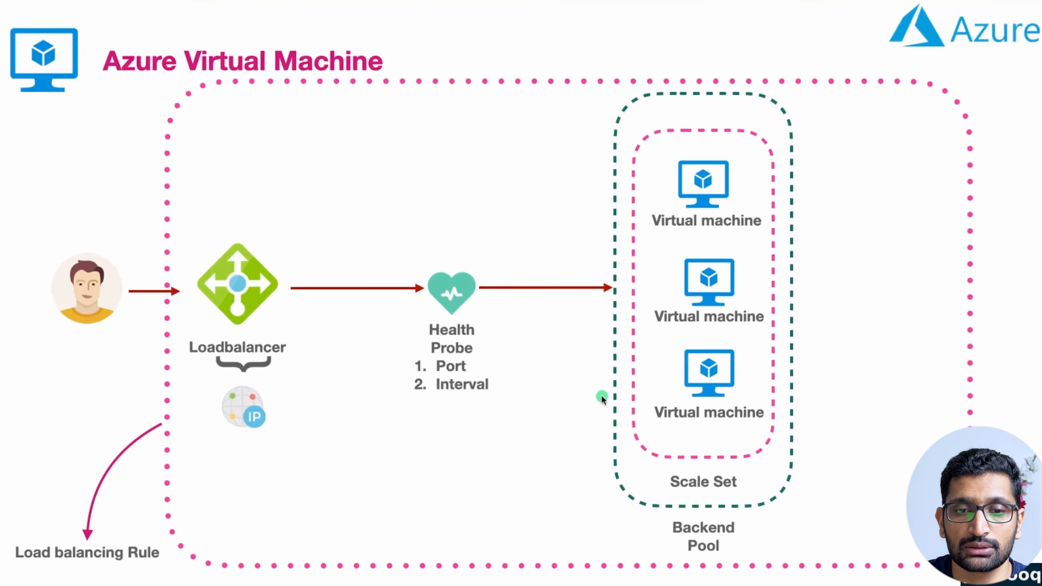
# Circle the 'Scale Set' label on the slide's architecture diagram in red.
pyautogui.moveTo(746, 469)
pyautogui.mouseDown()
pyautogui.moveTo(700, 461)
pyautogui.moveTo(762, 486)
pyautogui.moveTo(745, 478)
pyautogui.moveTo(716, 384)
pyautogui.moveTo(724, 397)
pyautogui.mouseUp()
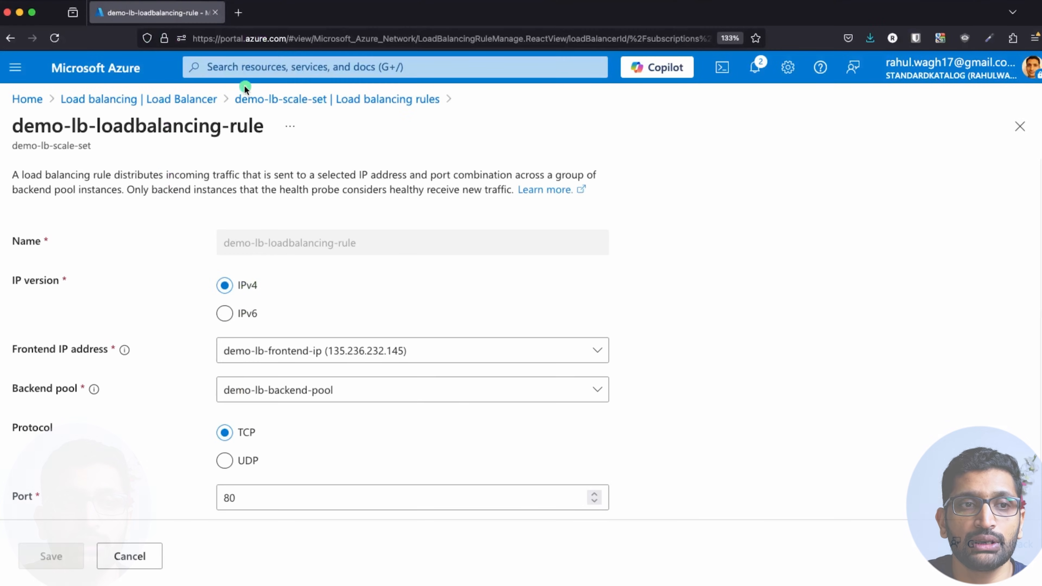
# Open instance demo-vm-scale-set_0's Network settings and scroll to its three inbound rules.
pyautogui.click(227, 72)
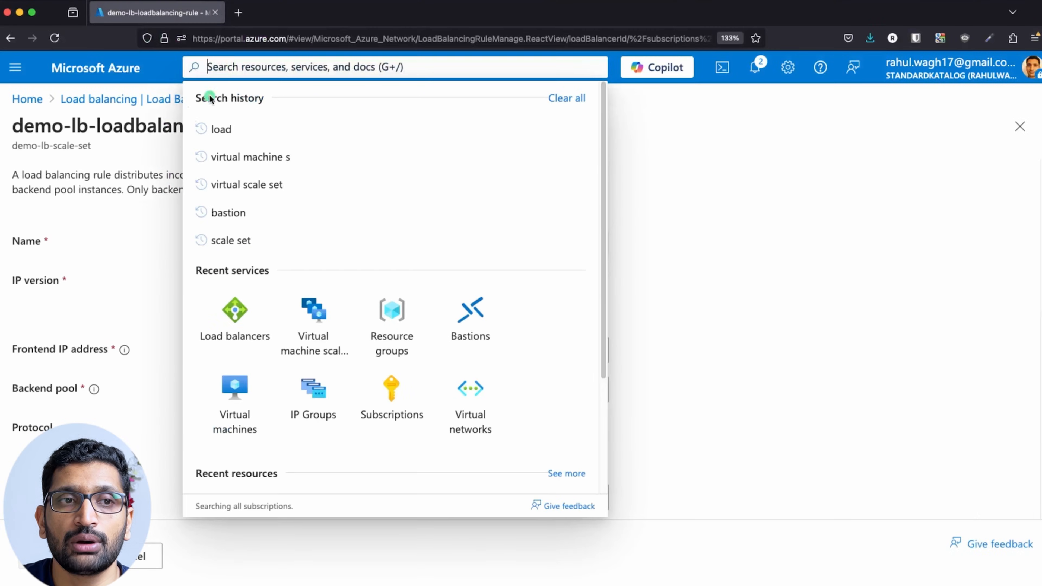
pyautogui.write('v')
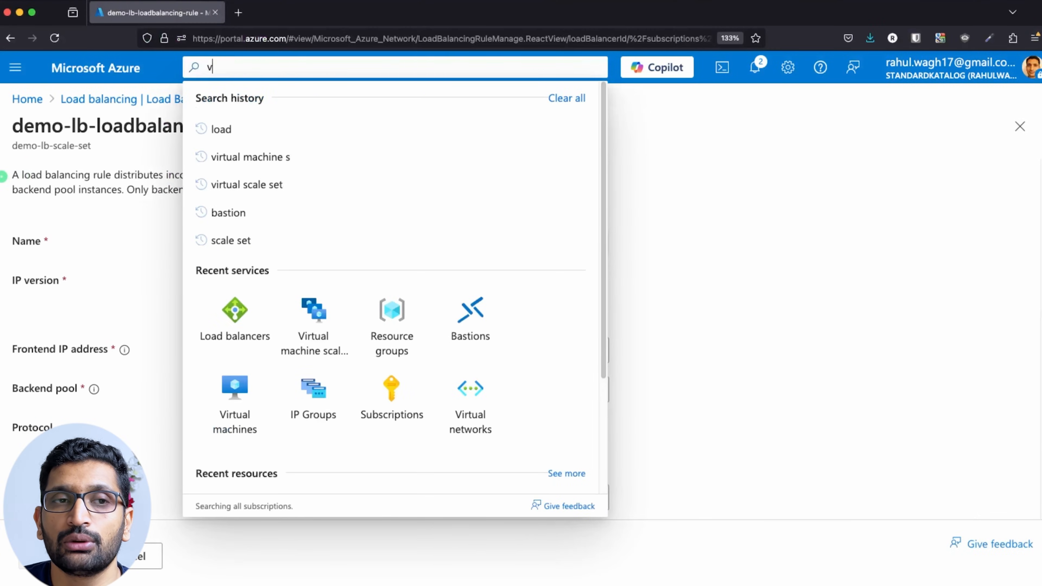
pyautogui.write('irtual machine s')
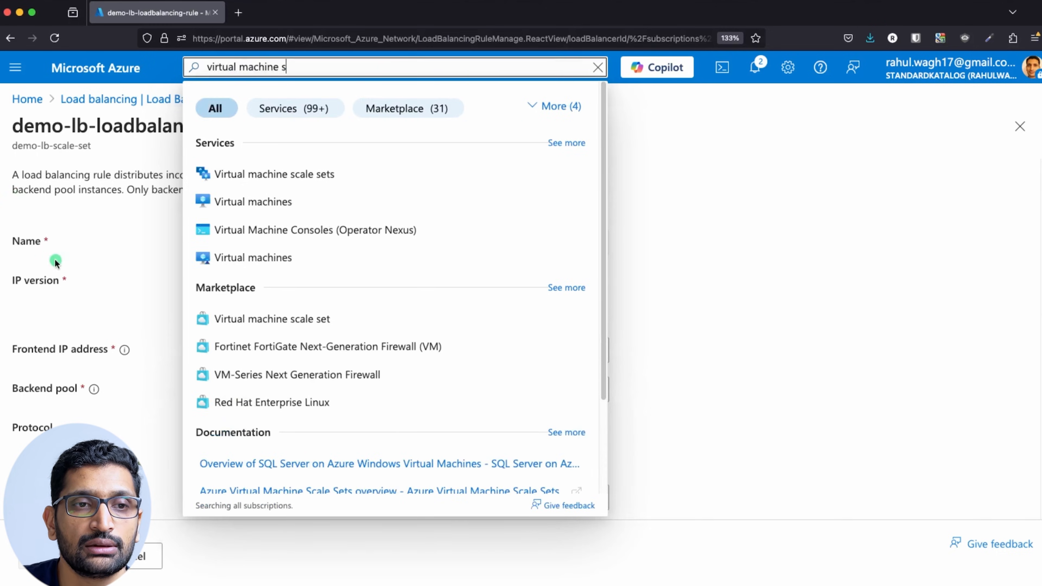
pyautogui.click(333, 172)
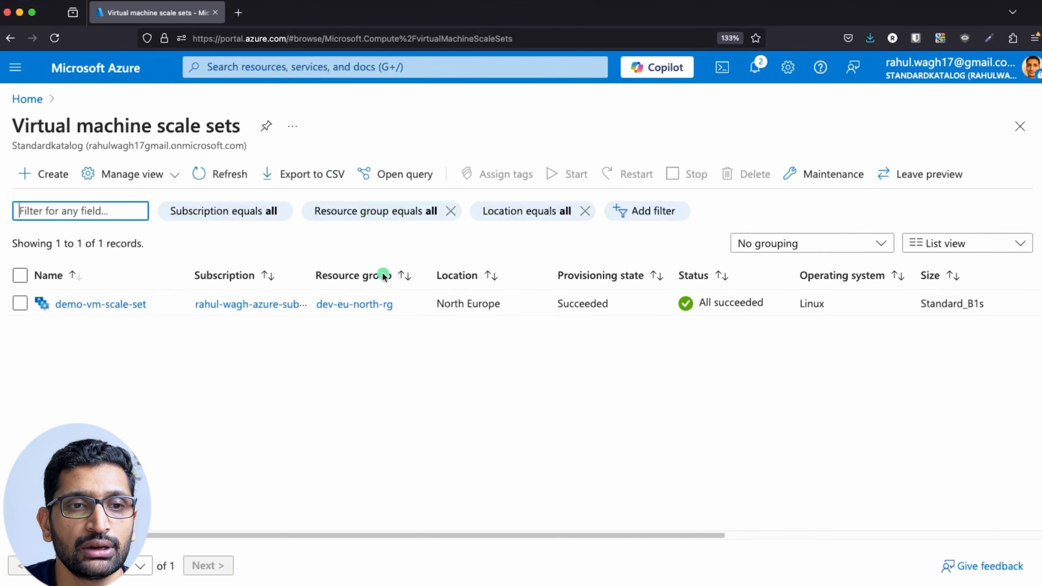
pyautogui.click(120, 306)
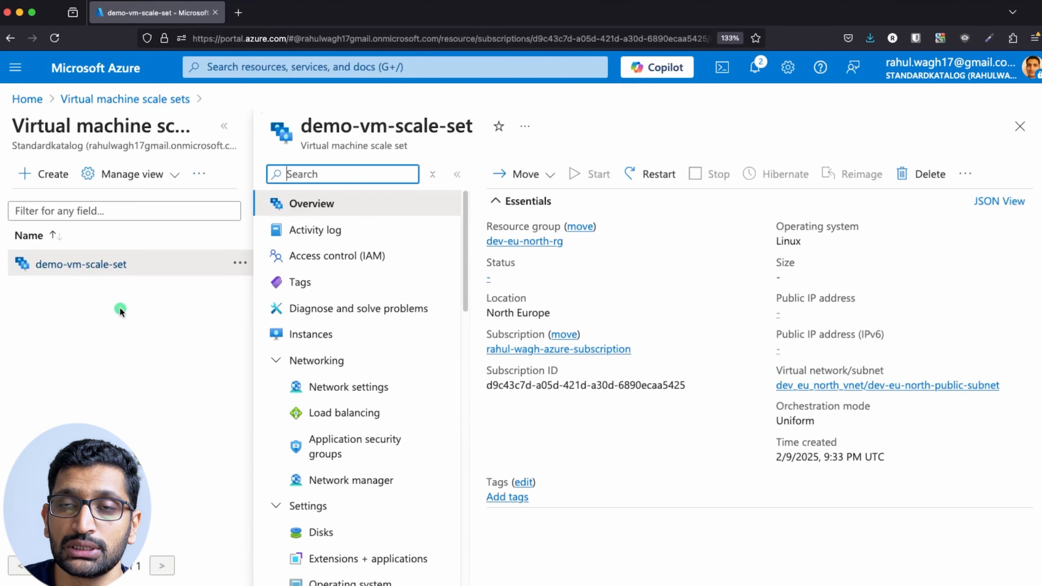
pyautogui.click(320, 336)
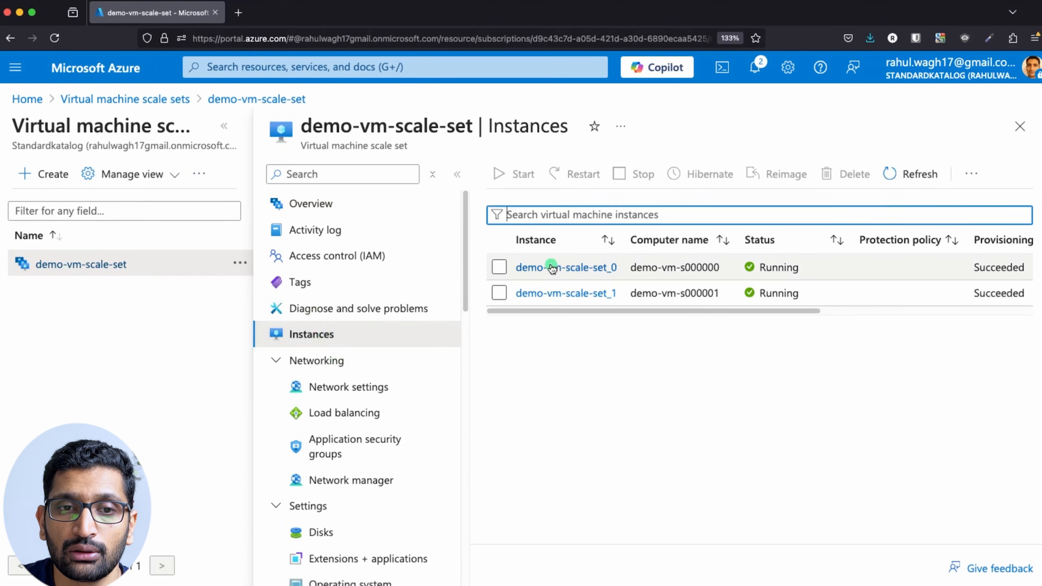
pyautogui.click(552, 269)
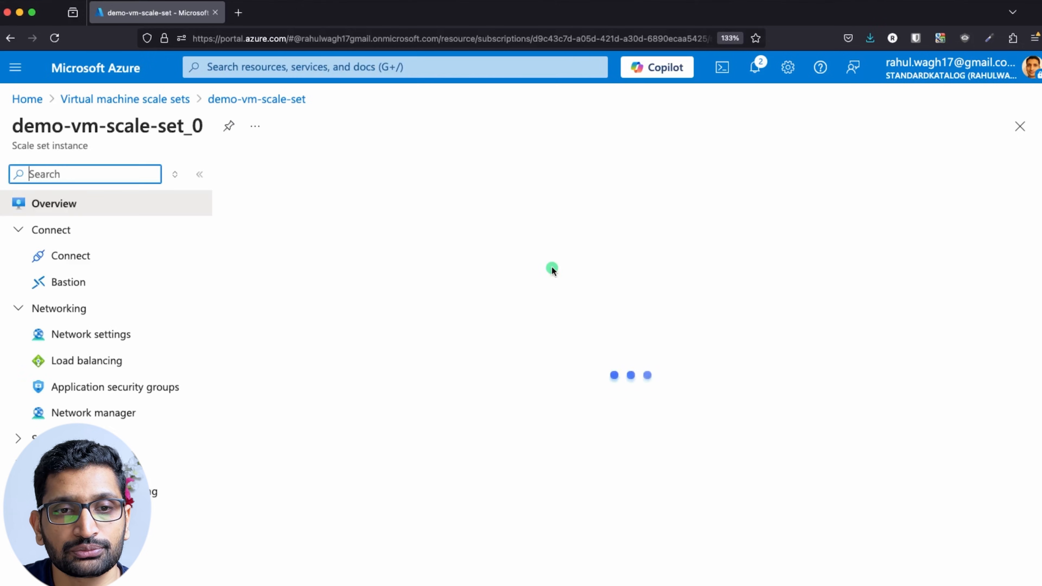
pyautogui.click(92, 337)
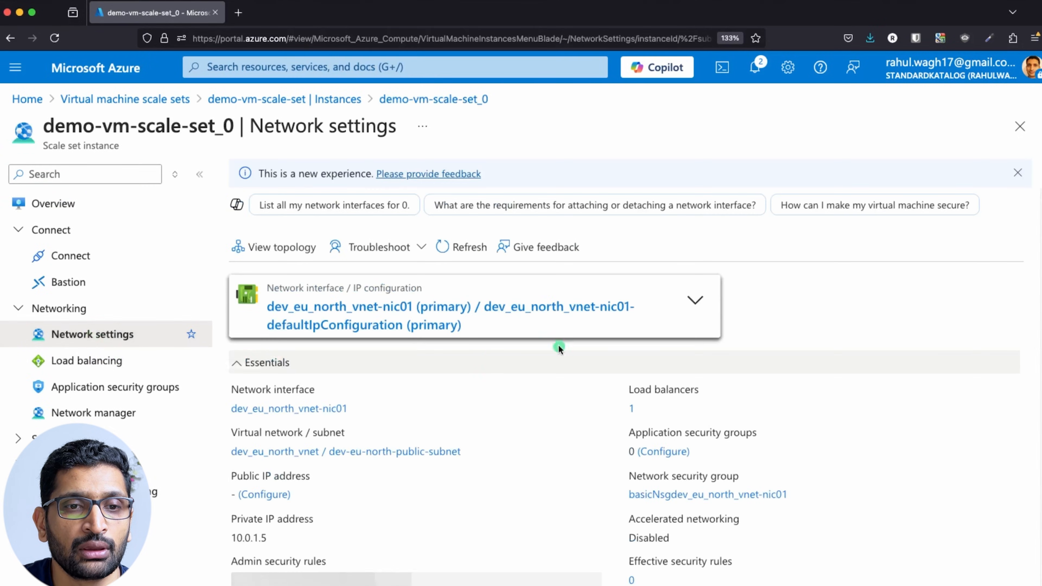
pyautogui.scroll(-10, 546, 365)
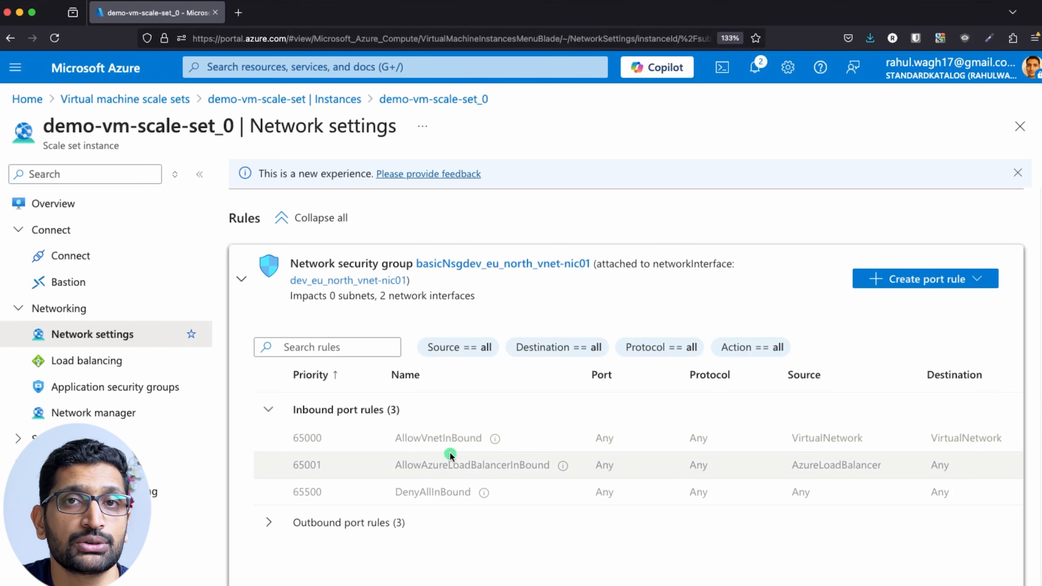
# Add inbound rule AllowAnyHTTPInbound for HTTP on port 80 to the instance's network security group.
pyautogui.click(516, 264)
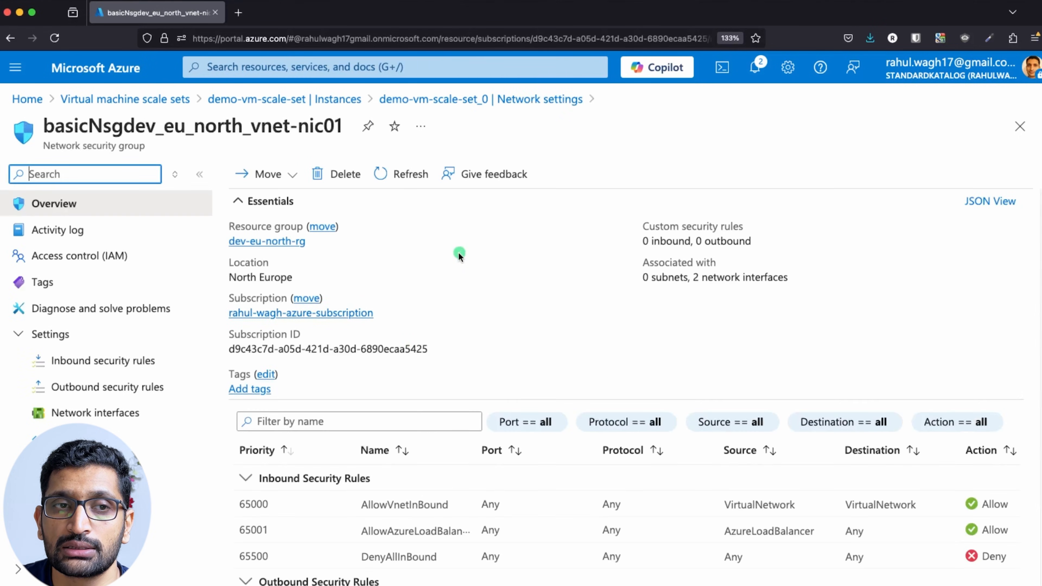
pyautogui.click(89, 366)
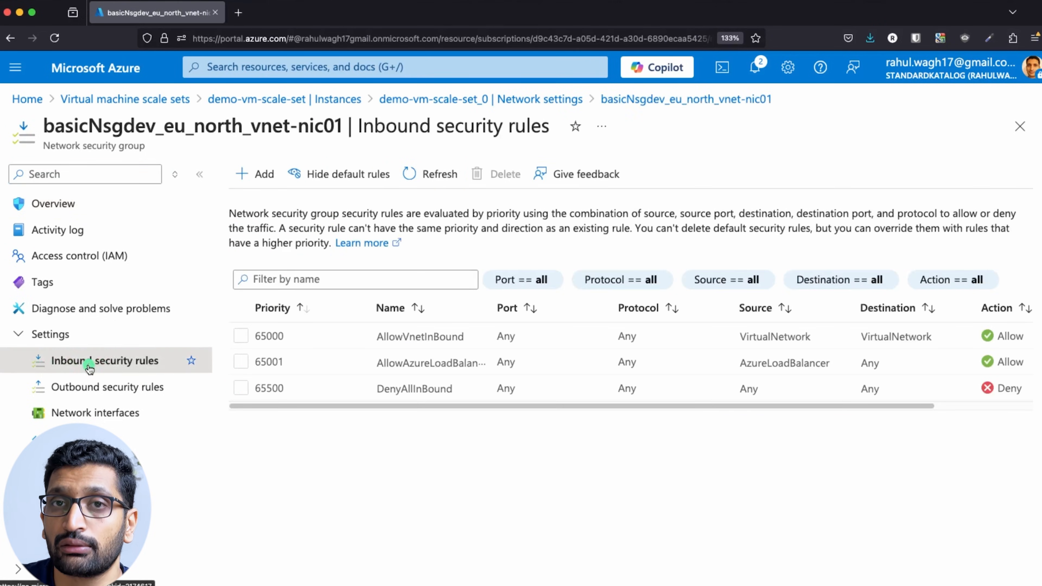
pyautogui.click(241, 177)
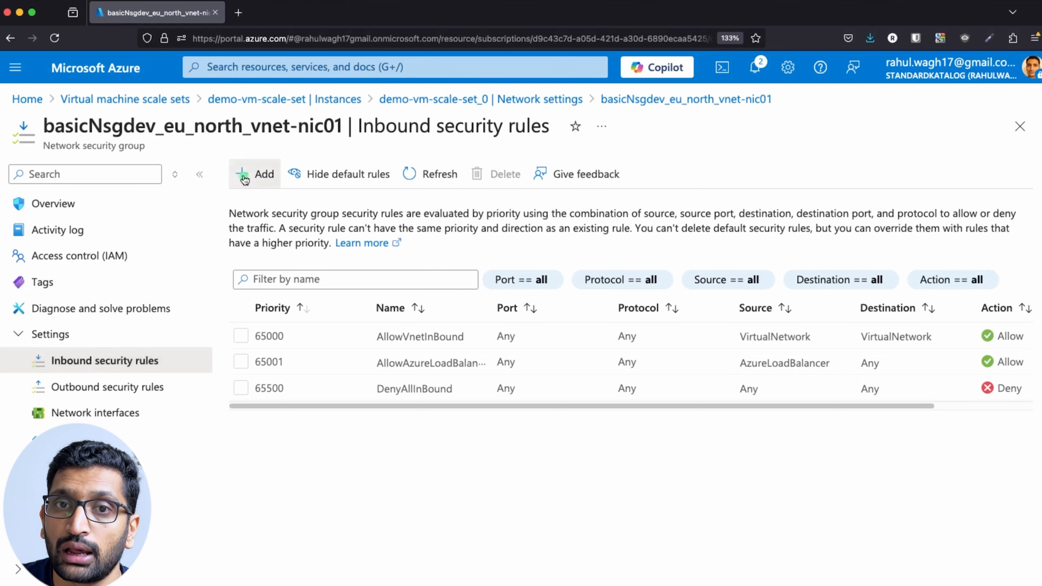
pyautogui.click(697, 332)
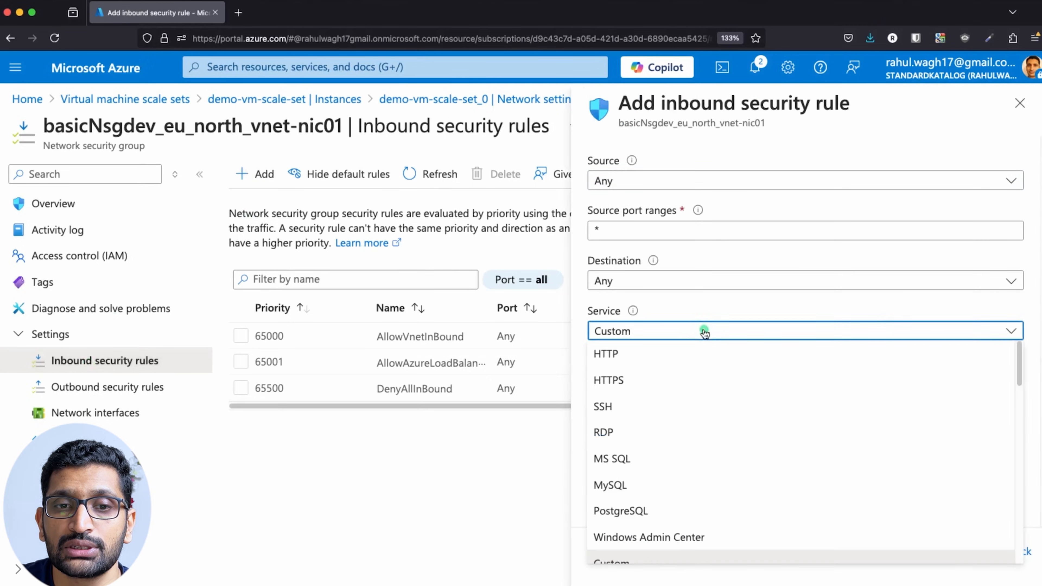
pyautogui.click(649, 363)
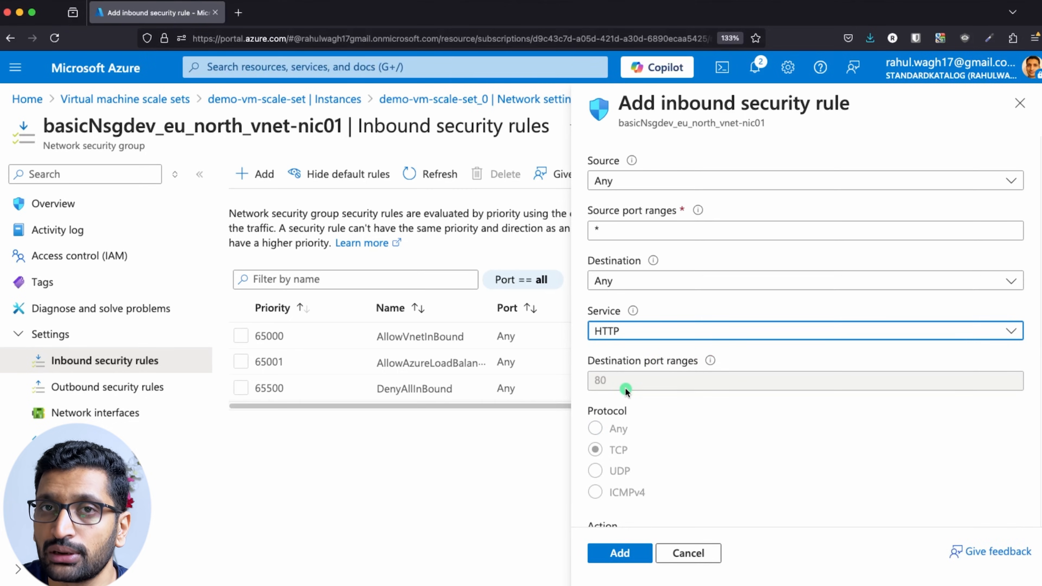
pyautogui.click(626, 554)
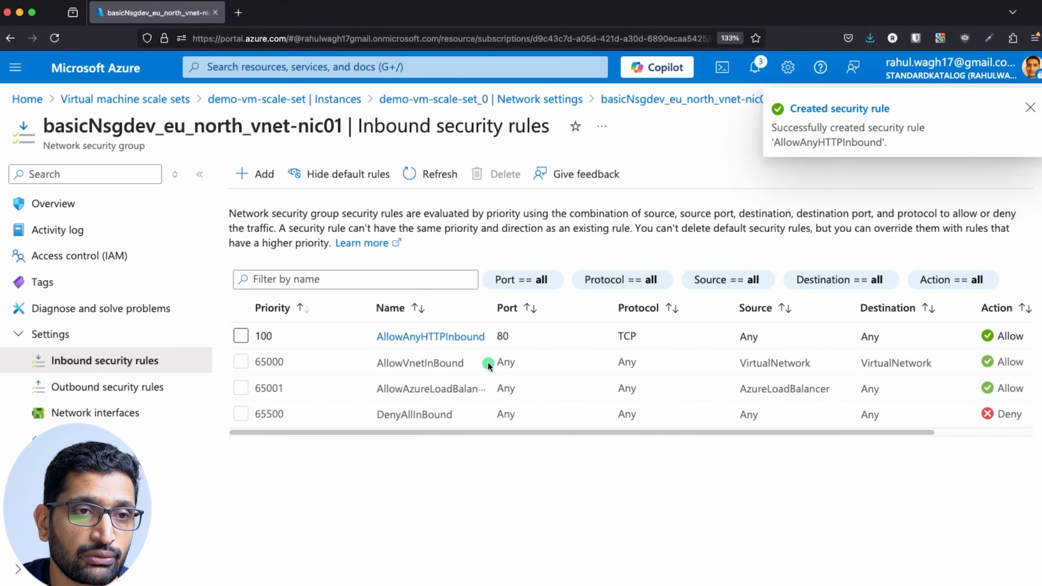
# Open demo-vm-scale-set_1's network security group, showing AllowAnyHTTPInbound on port 80 at priority 100.
pyautogui.click(130, 104)
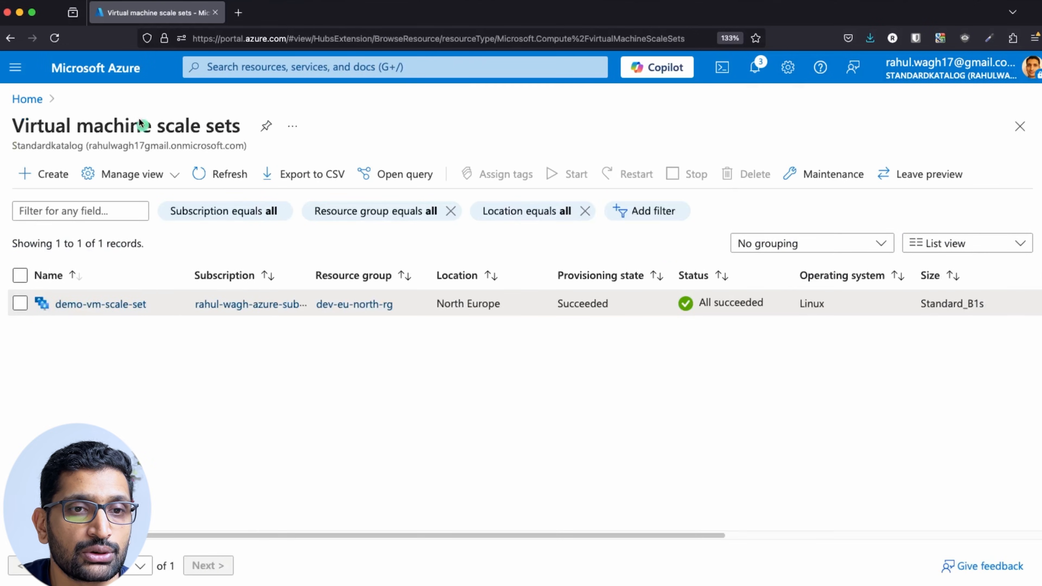
pyautogui.click(94, 304)
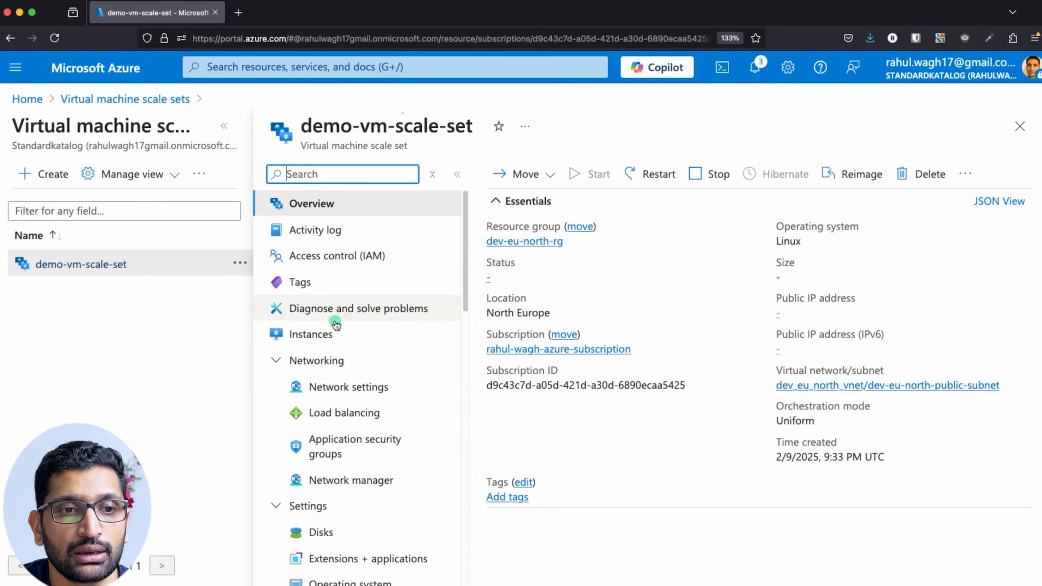
pyautogui.click(323, 335)
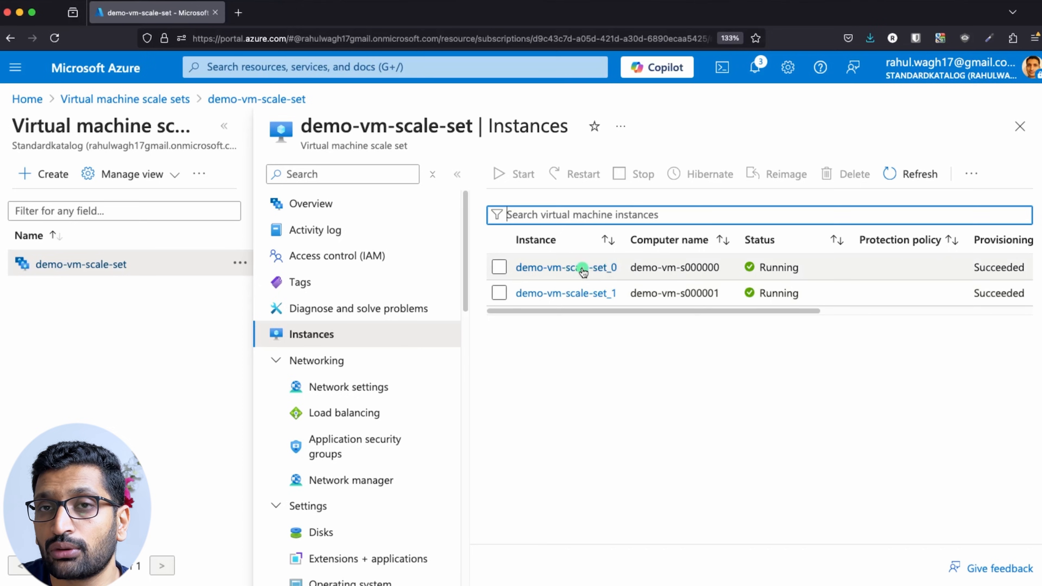
pyautogui.click(571, 296)
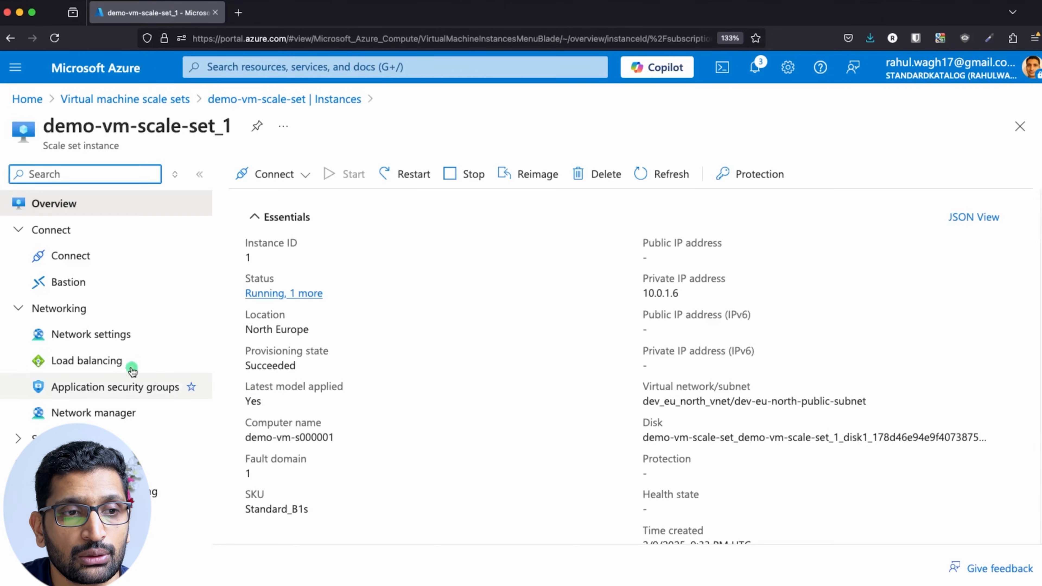
pyautogui.click(109, 335)
pyautogui.scroll(-10, 579, 393)
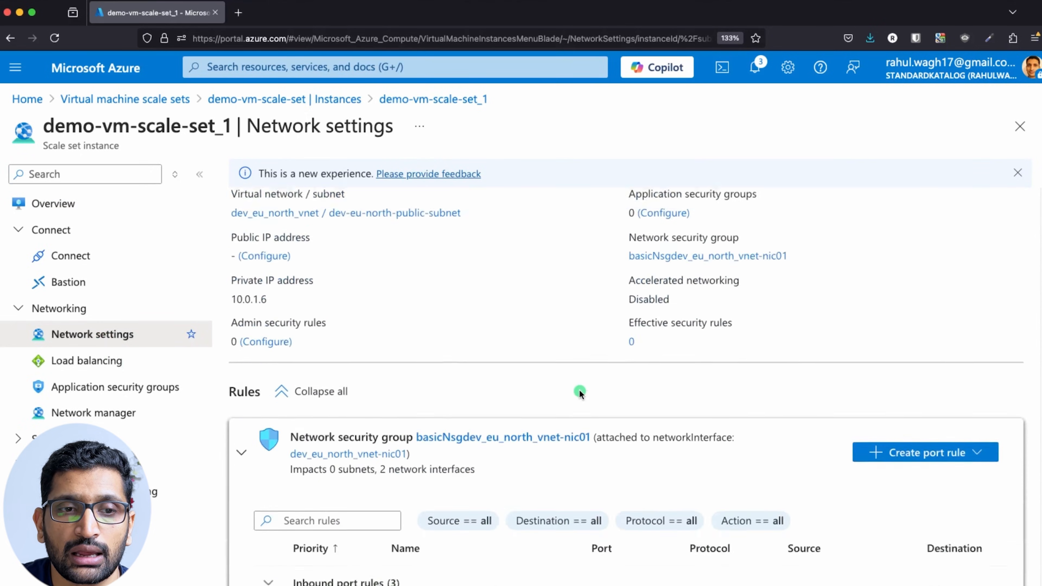
pyautogui.click(521, 231)
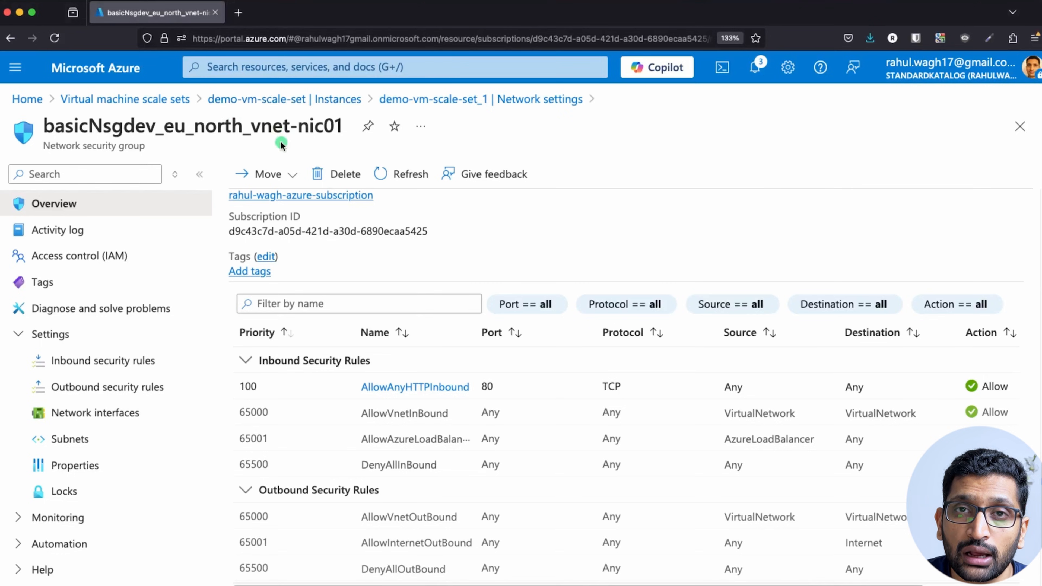
pyautogui.click(239, 67)
# Search for Load balancers and open the demo-lb-scale-set load balancer.
pyautogui.click(132, 99)
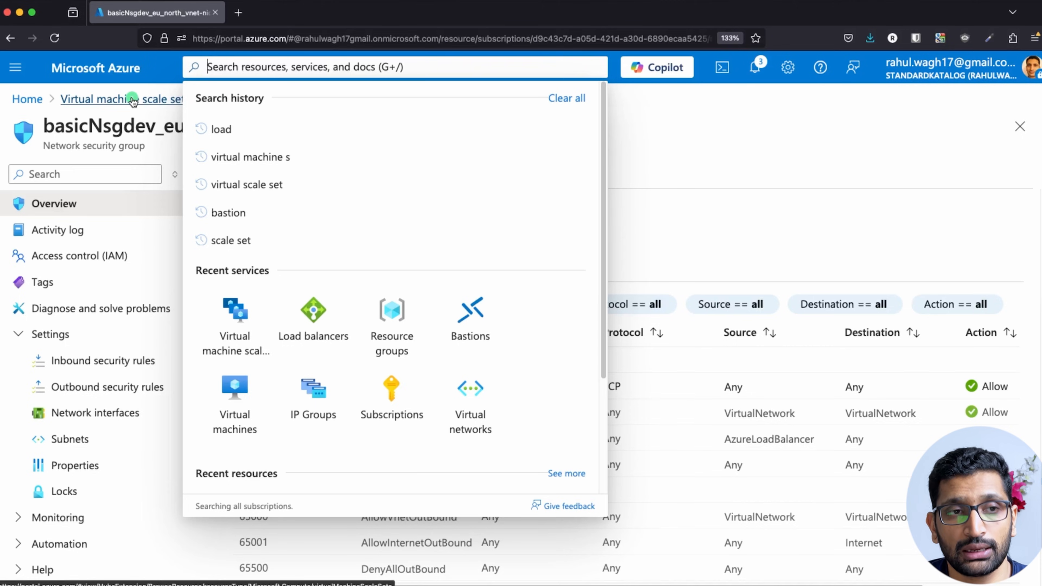
pyautogui.write('local')
pyautogui.press('BackSpace')
pyautogui.press('BackSpace')
pyautogui.press('BackSpace')
pyautogui.write('a')
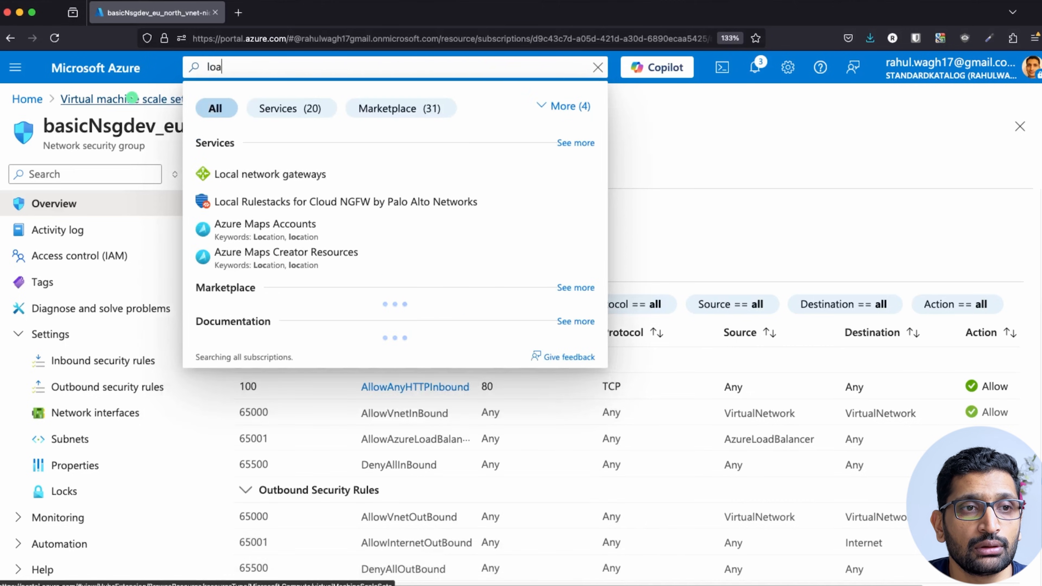
pyautogui.write('d b')
pyautogui.click(255, 171)
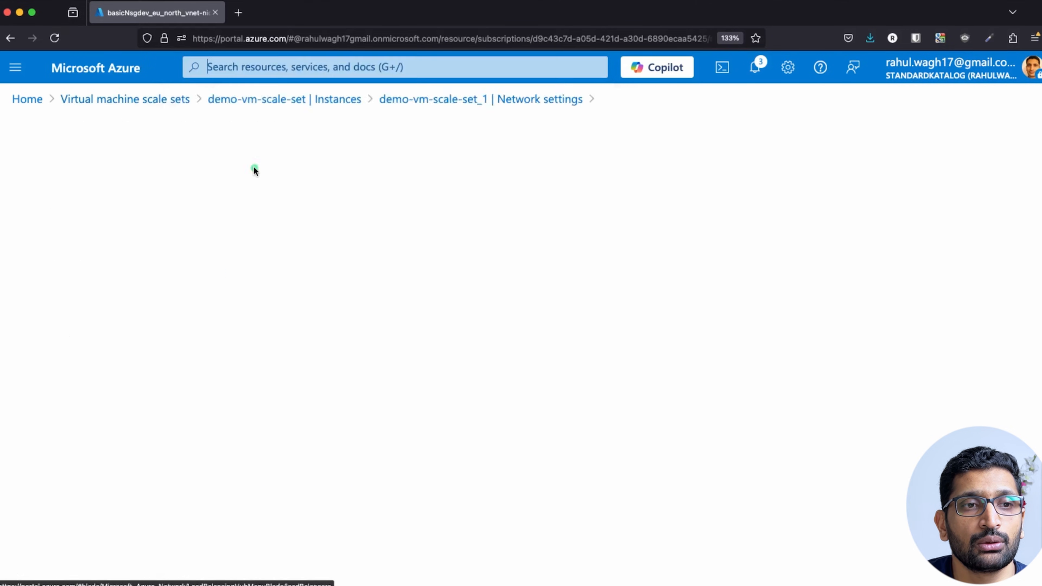
pyautogui.click(327, 310)
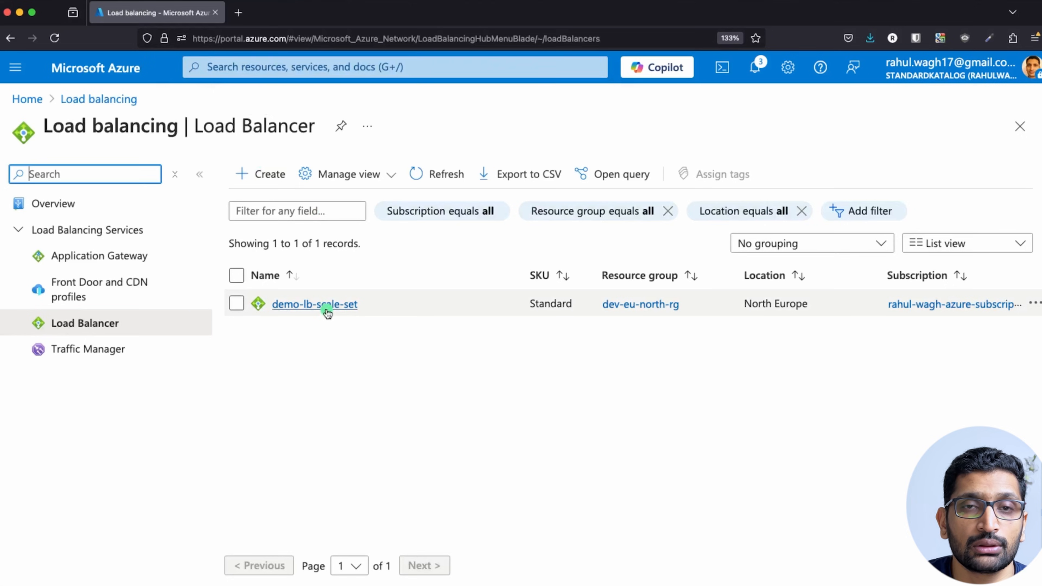
pyautogui.click(167, 392)
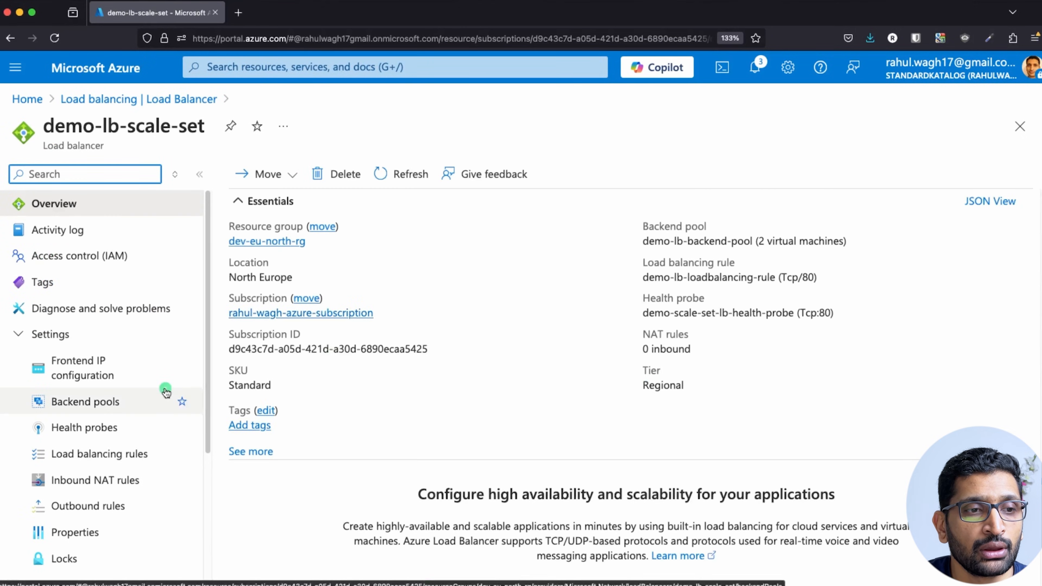
# Copy the frontend public IP 135.236.232.145 from the Frontend IP configuration.
pyautogui.click(74, 368)
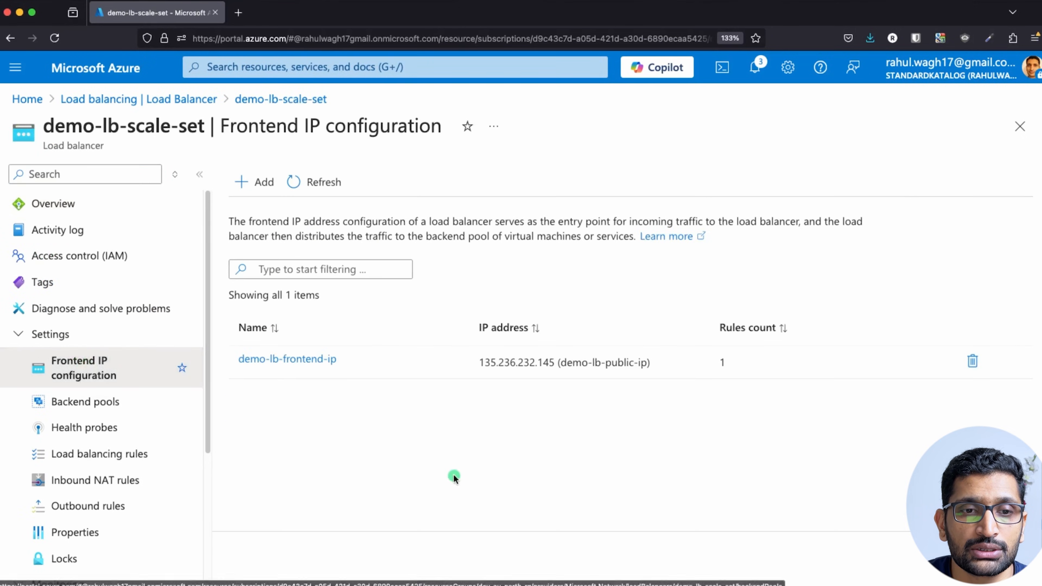
pyautogui.moveTo(478, 363); pyautogui.dragTo(553, 368)
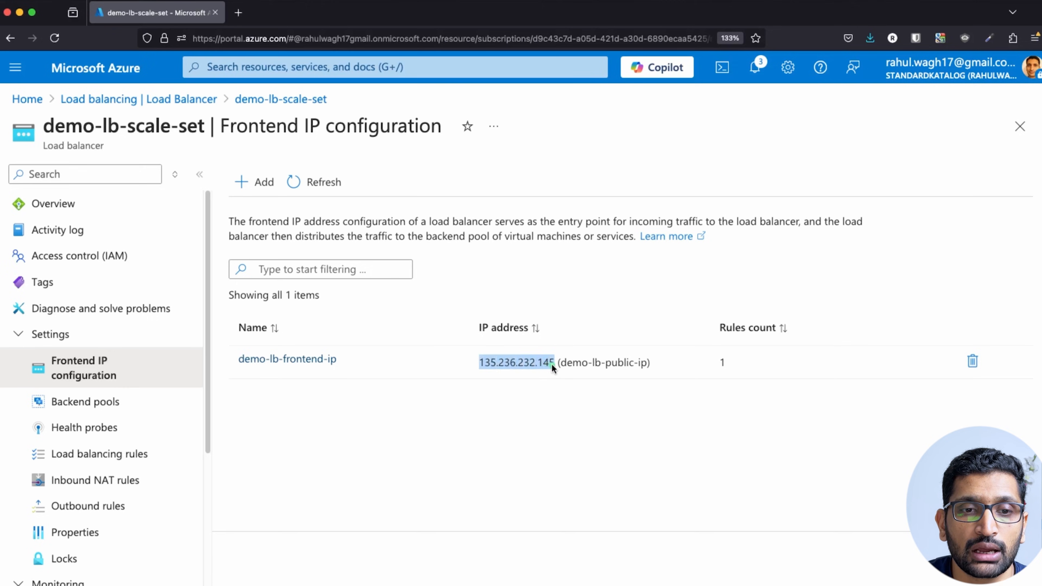
pyautogui.press('super+c')
# Load 135.236.232.145 in a new tab and reload to show a second instance (10.0.1.5) responding.
pyautogui.click(238, 12)
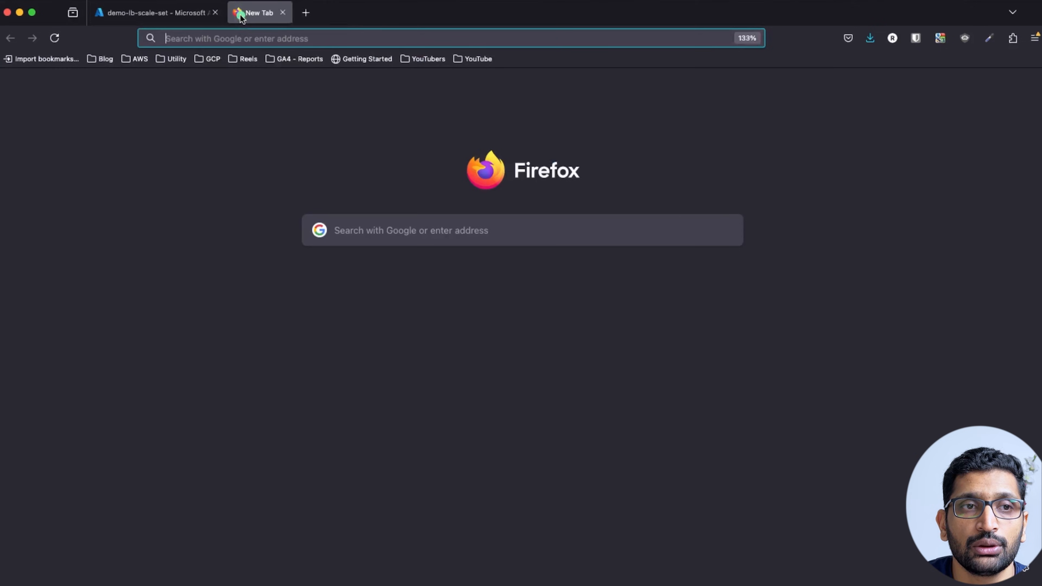
pyautogui.press('super+v')
pyautogui.press('Return')
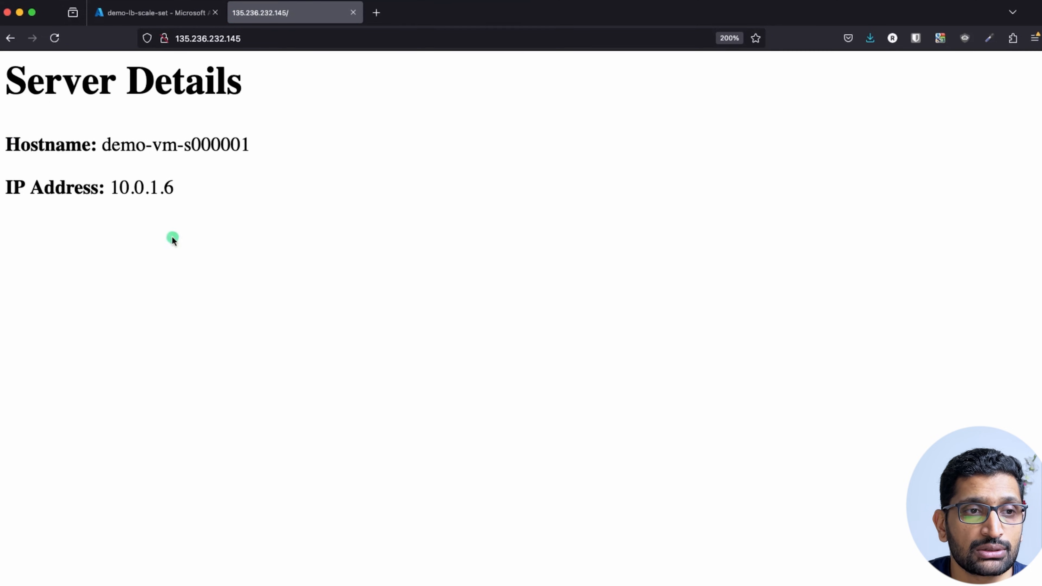
pyautogui.moveTo(121, 187); pyautogui.dragTo(189, 186)
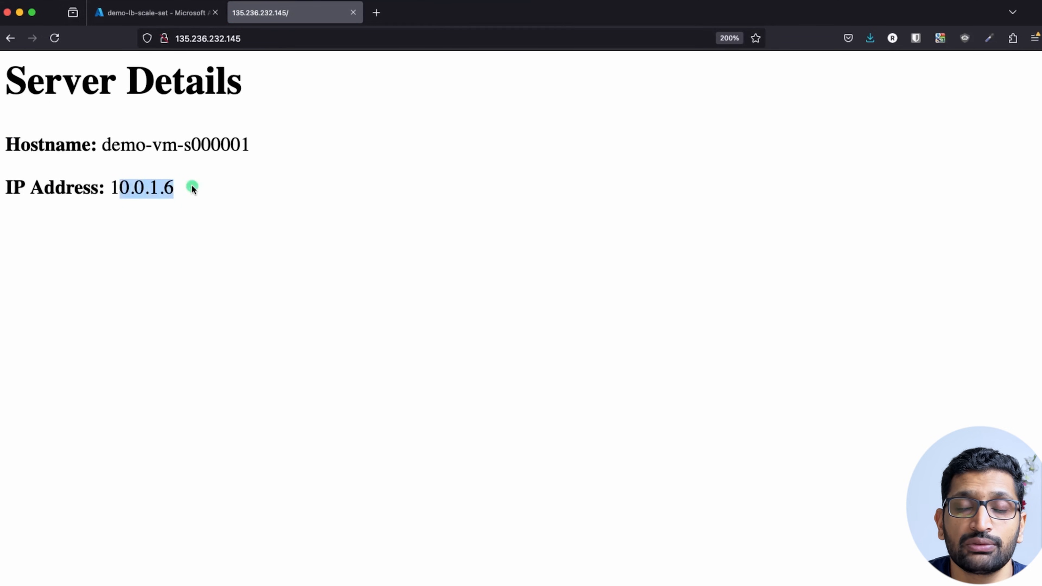
pyautogui.click(132, 182)
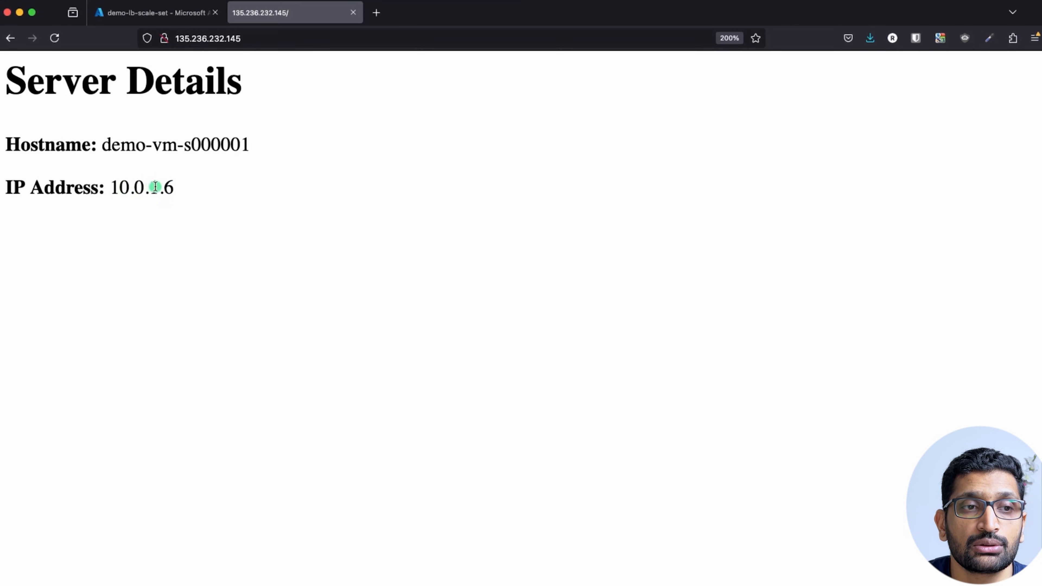
pyautogui.press('super+r')
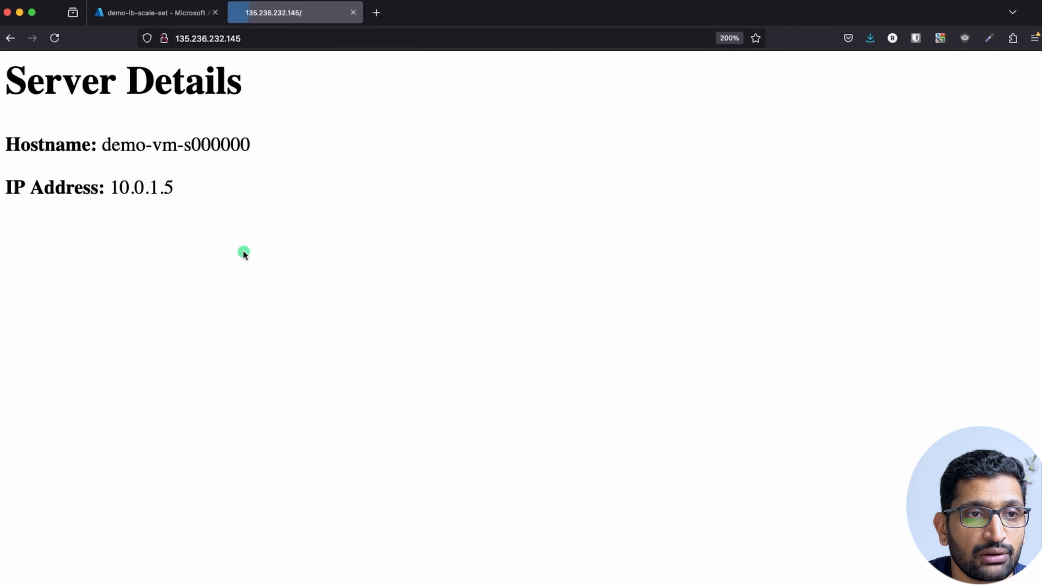
pyautogui.moveTo(112, 188); pyautogui.dragTo(196, 185)
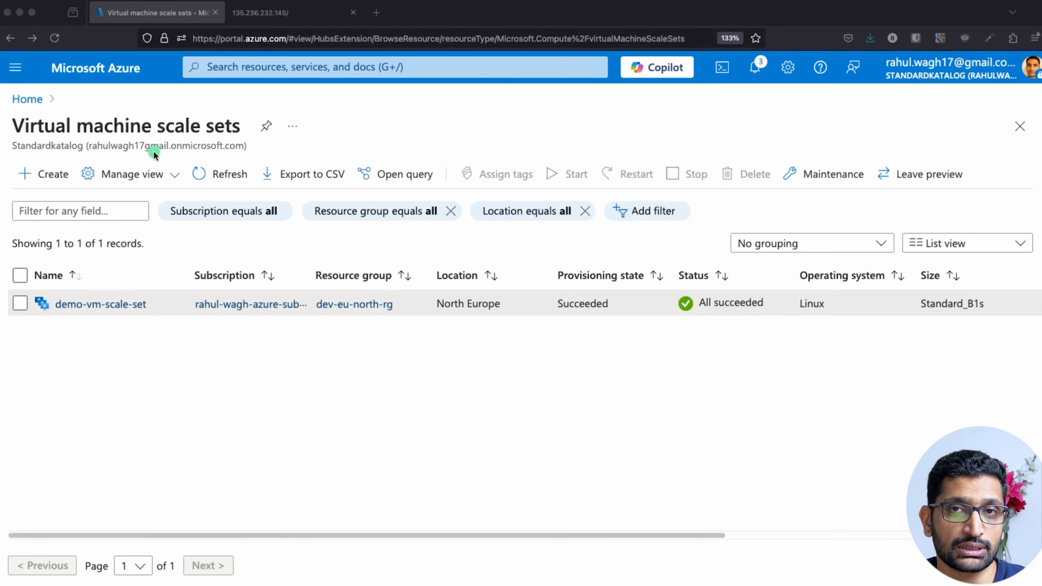
# Open demo-vm-scale-set full width and go to Scaling under Availability + scale.
pyautogui.click(126, 398)
pyautogui.click(102, 306)
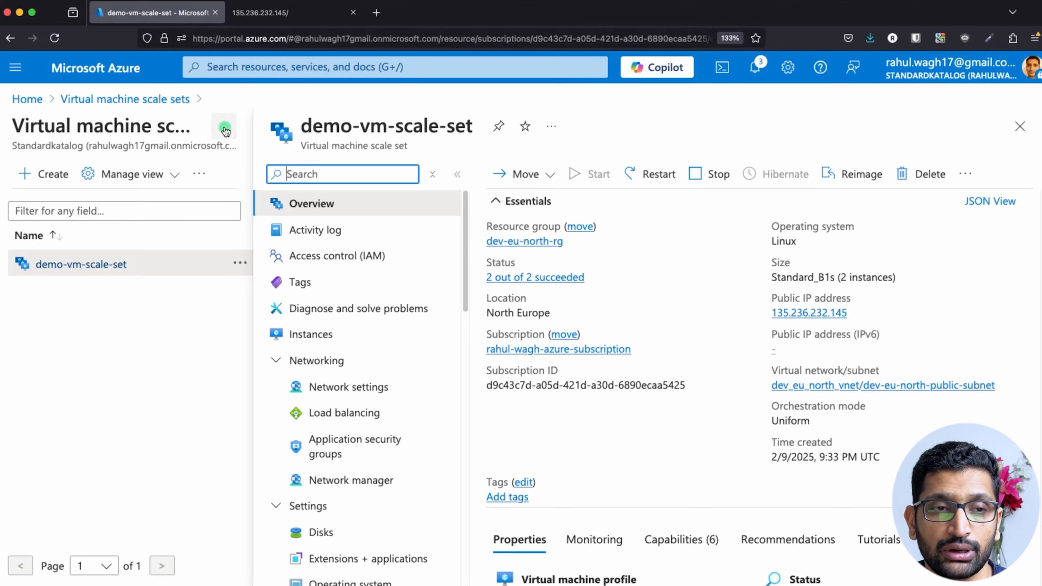
pyautogui.click(228, 130)
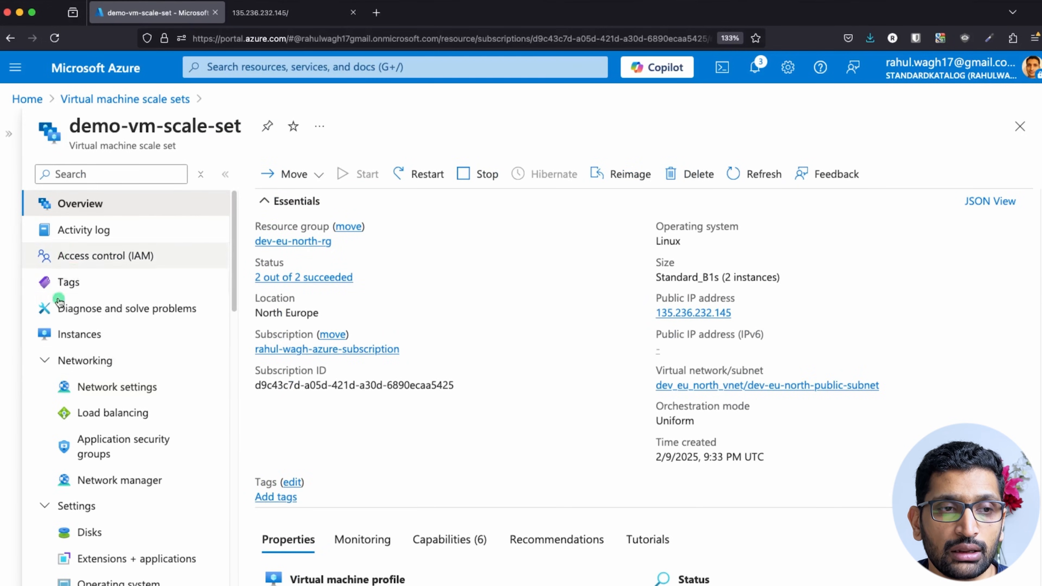
pyautogui.click(44, 360)
pyautogui.click(46, 389)
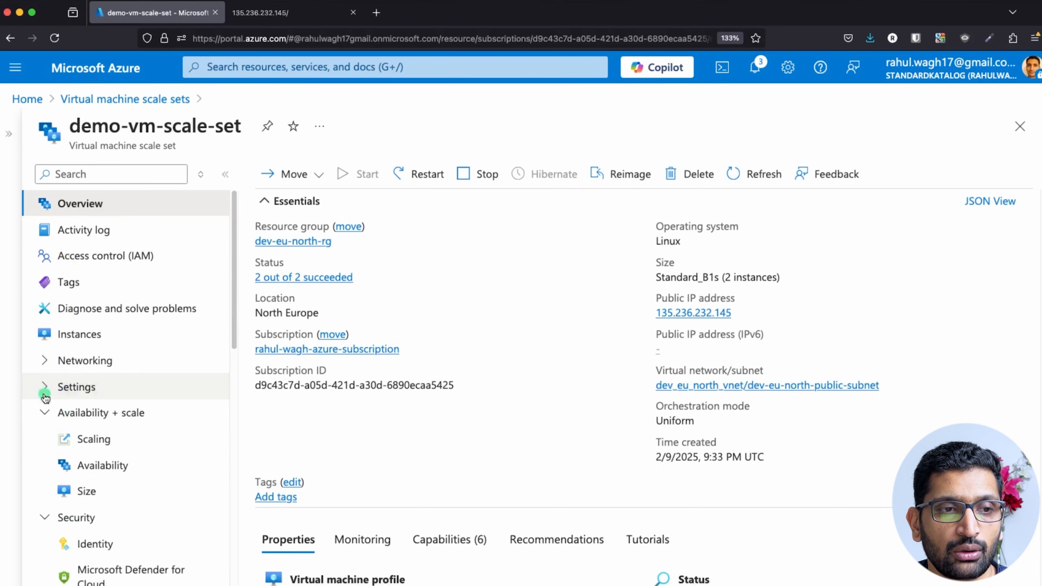
pyautogui.click(45, 412)
pyautogui.click(45, 439)
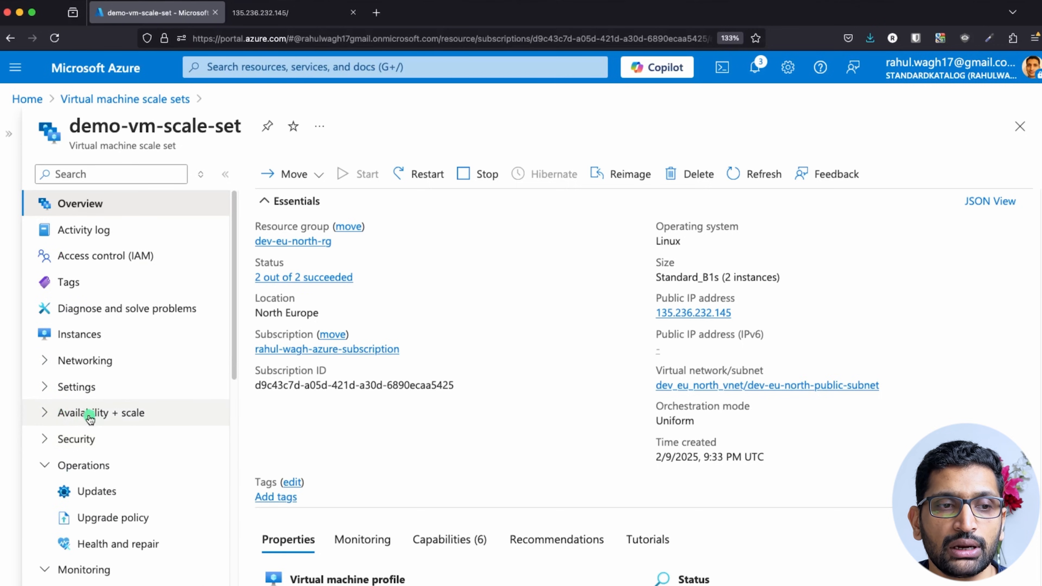
pyautogui.click(46, 415)
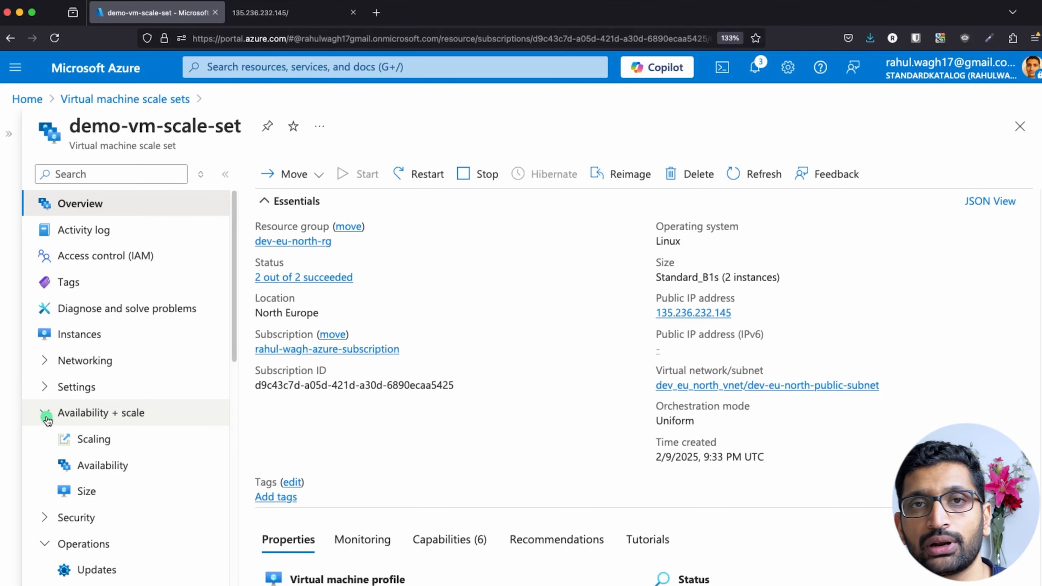
pyautogui.click(90, 446)
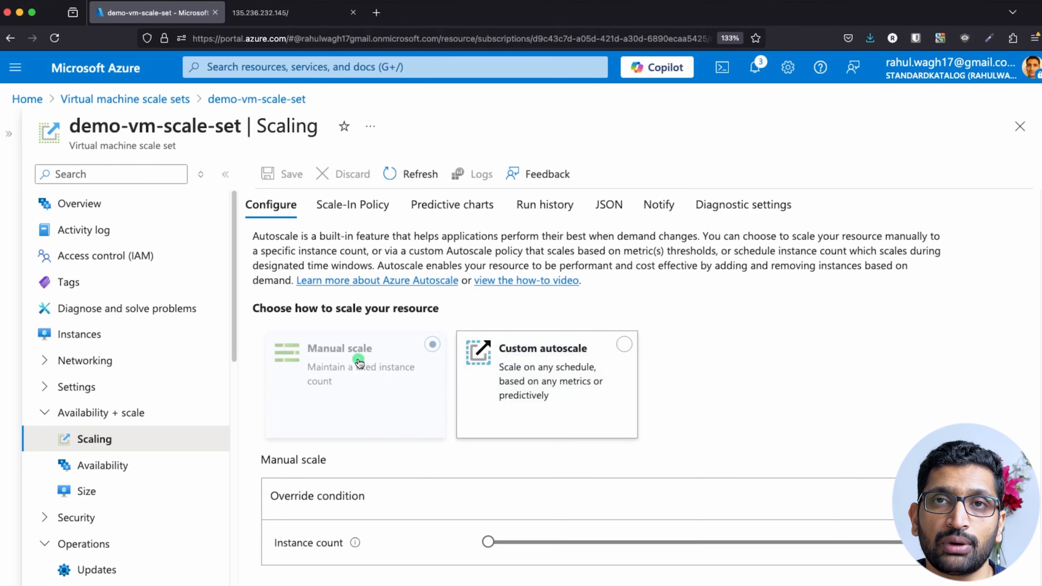
# Select Custom autoscale and review the default scale condition fixed at 2 instances.
pyautogui.scroll(-1, 683, 415)
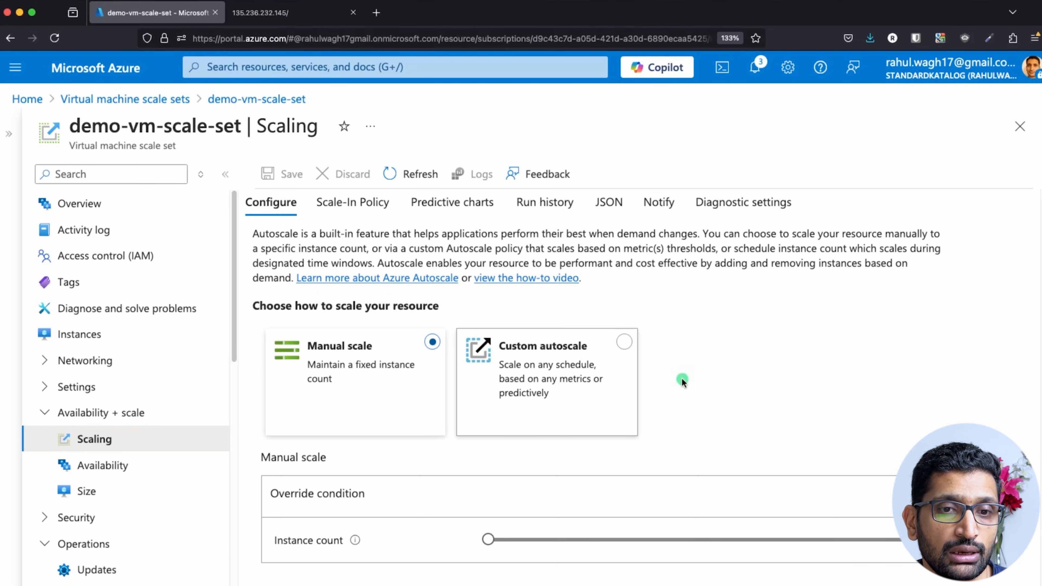
pyautogui.click(623, 342)
pyautogui.scroll(-5, 721, 420)
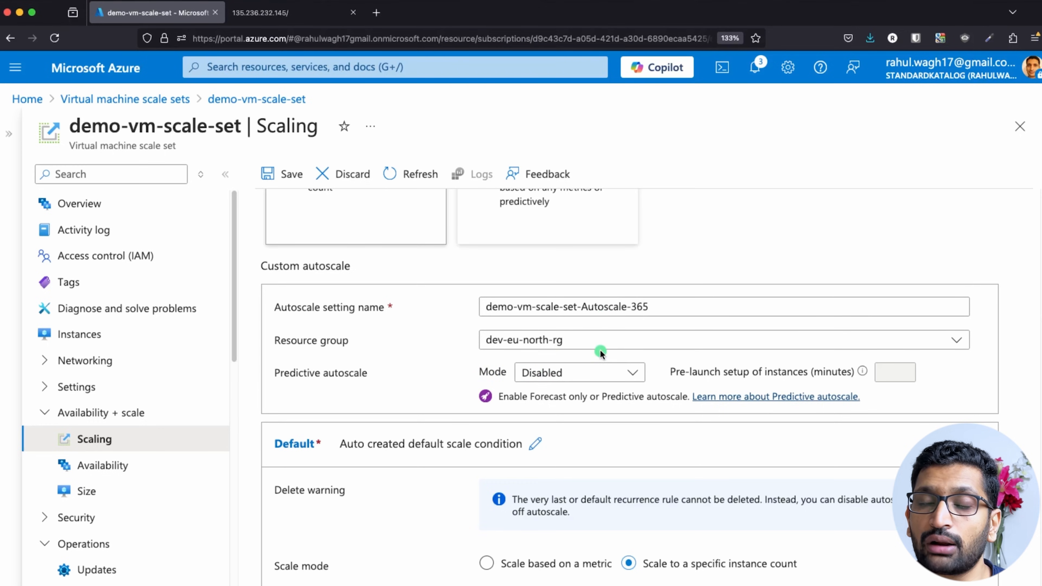
pyautogui.scroll(-3, 599, 349)
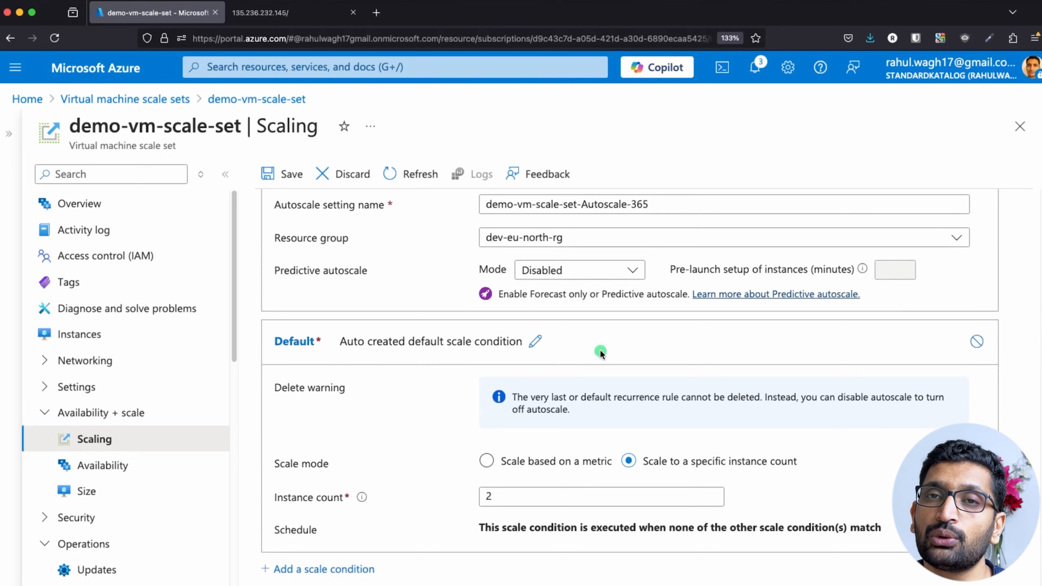
pyautogui.scroll(1, 600, 351)
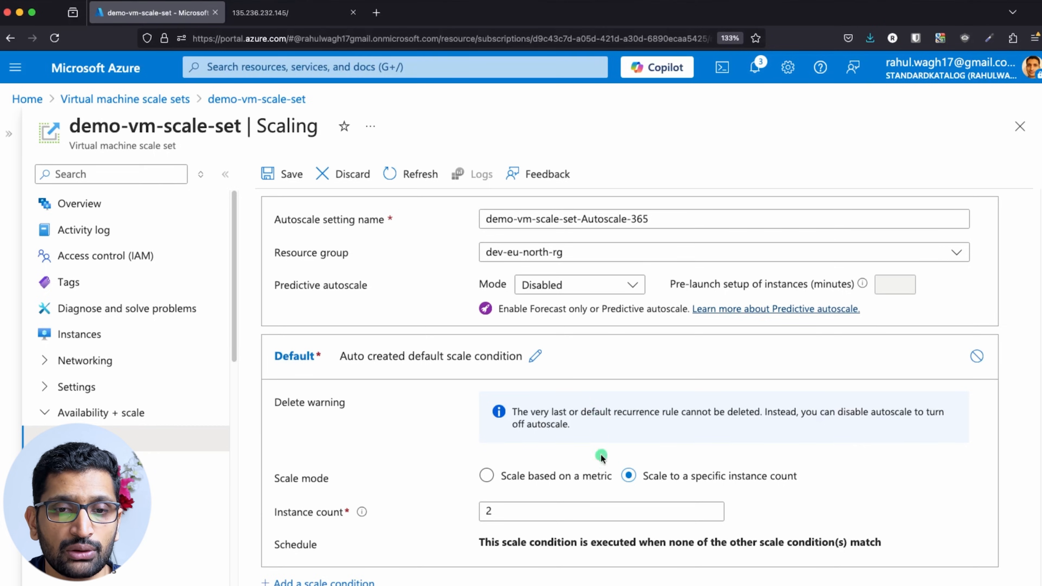
pyautogui.scroll(-1, 600, 468)
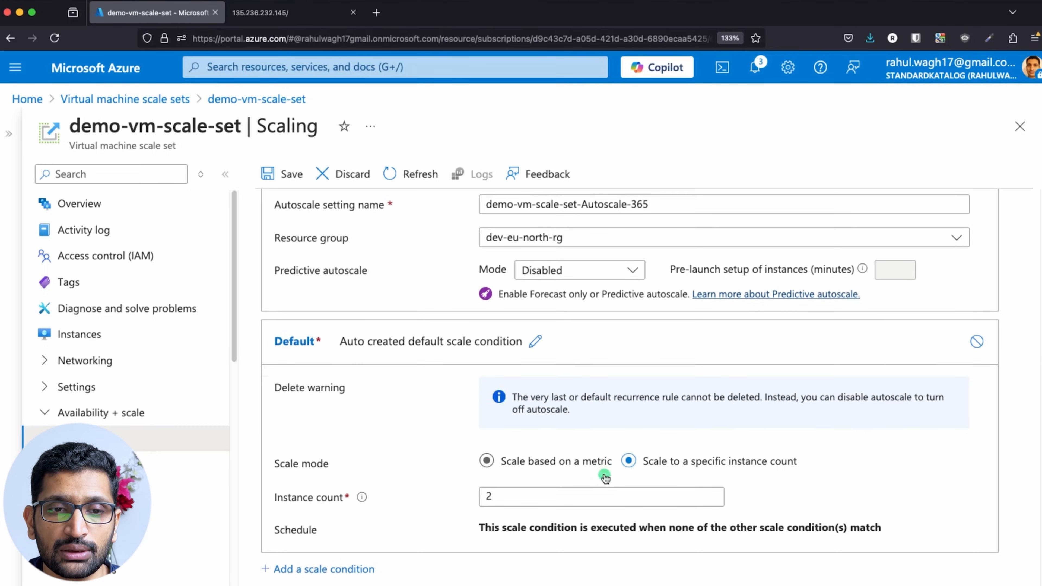
# Choose 'Scale based on a metric' for the default condition, with instance limits 2, 2, 2.
pyautogui.click(491, 465)
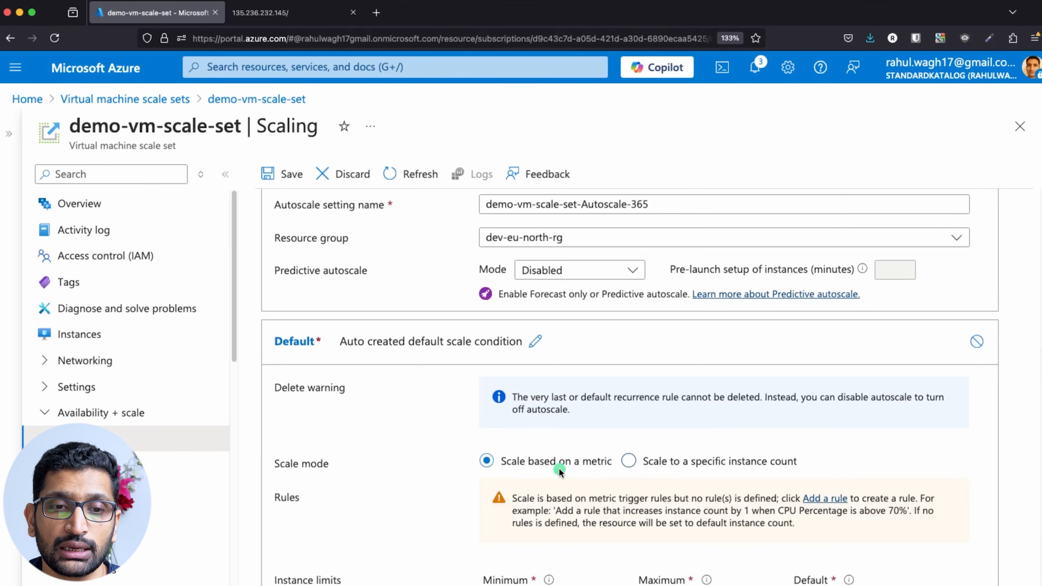
pyautogui.scroll(-5, 591, 473)
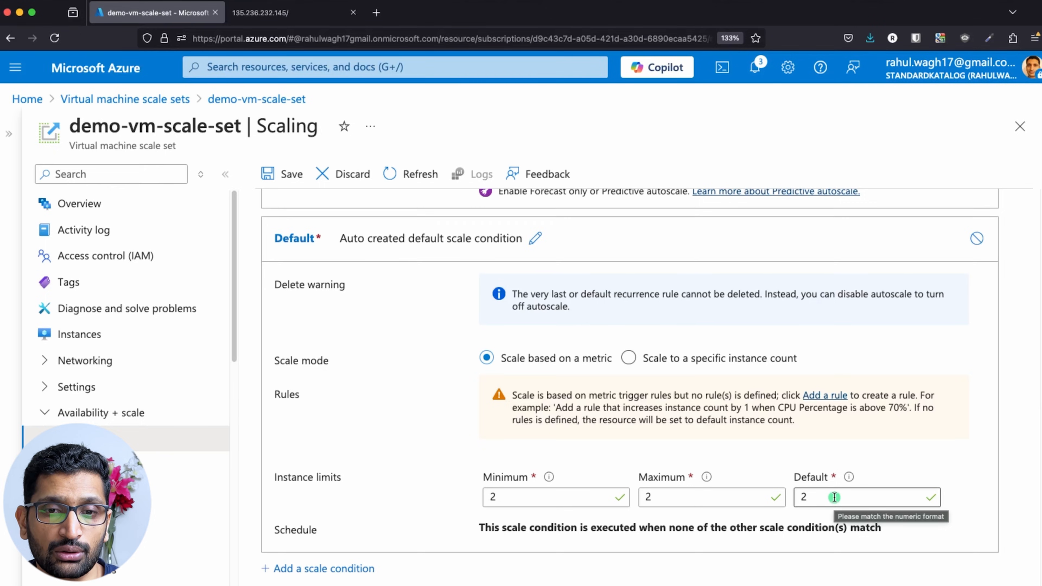
# Add a scale rule using the Percentage CPU metric from the Virtual Machine Host namespace.
pyautogui.click(829, 396)
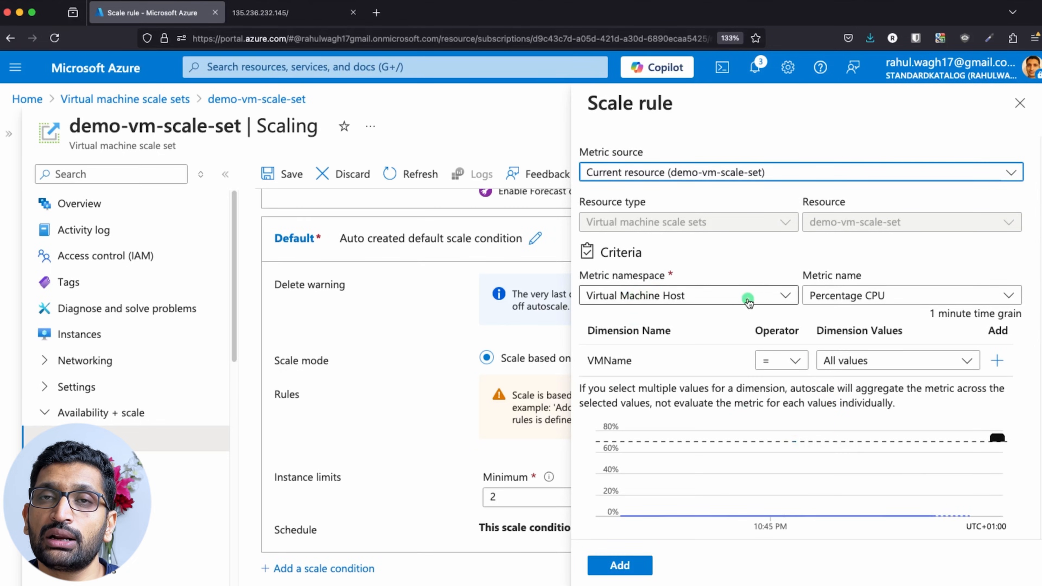
pyautogui.click(790, 296)
pyautogui.click(789, 295)
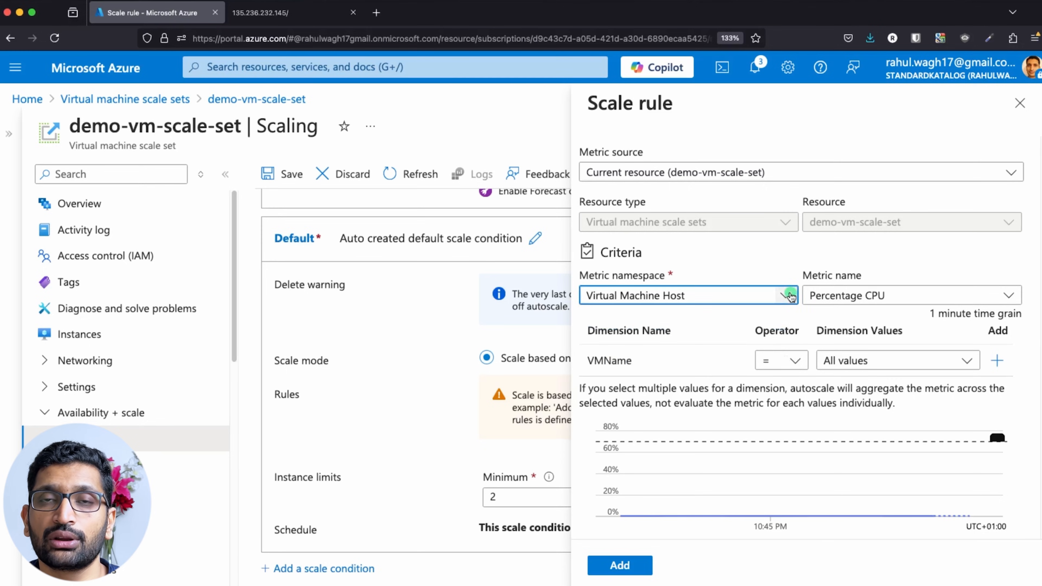
pyautogui.click(1002, 296)
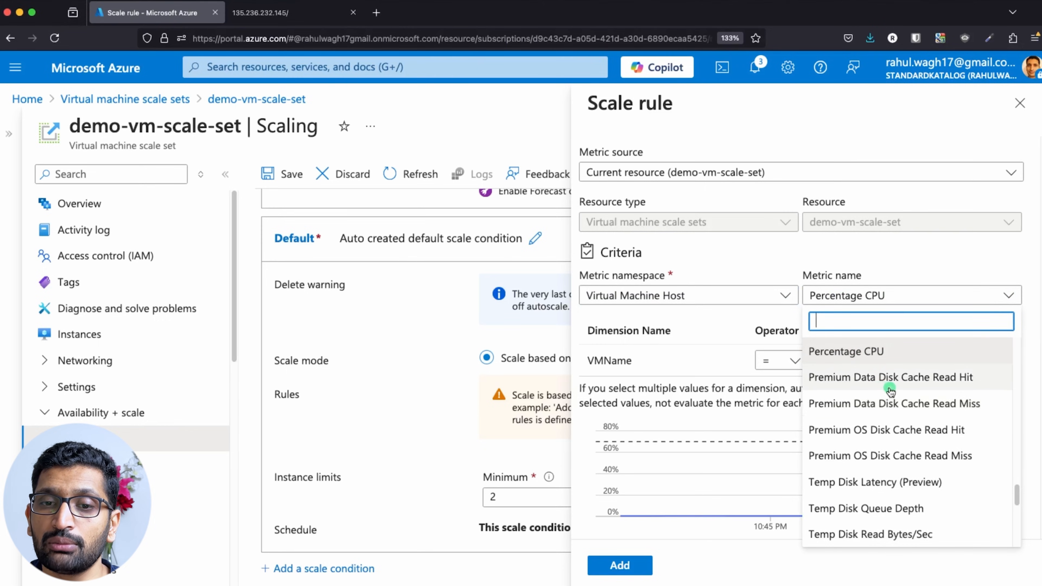
pyautogui.scroll(-5, 918, 410)
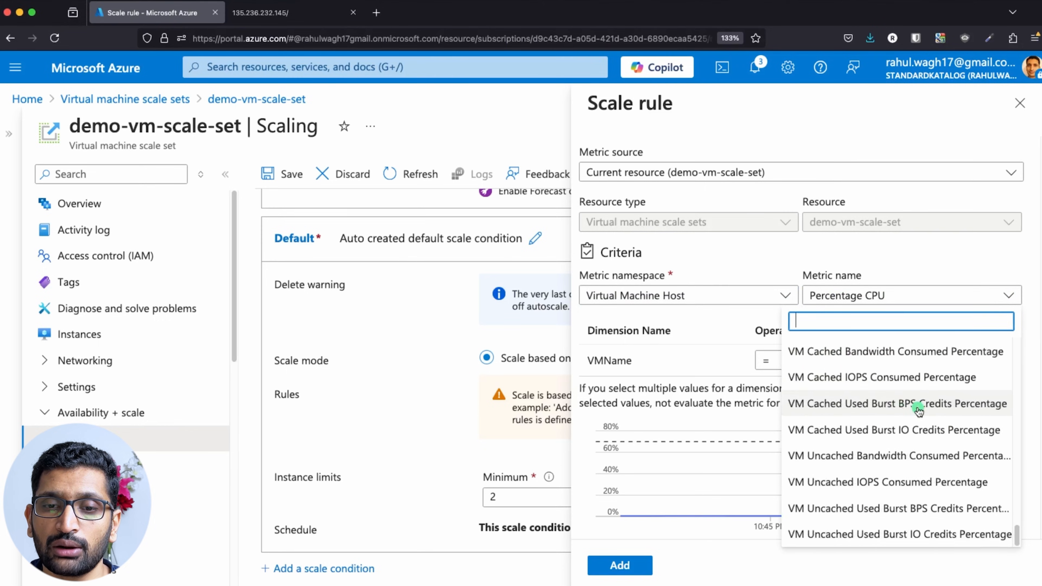
pyautogui.scroll(6, 918, 410)
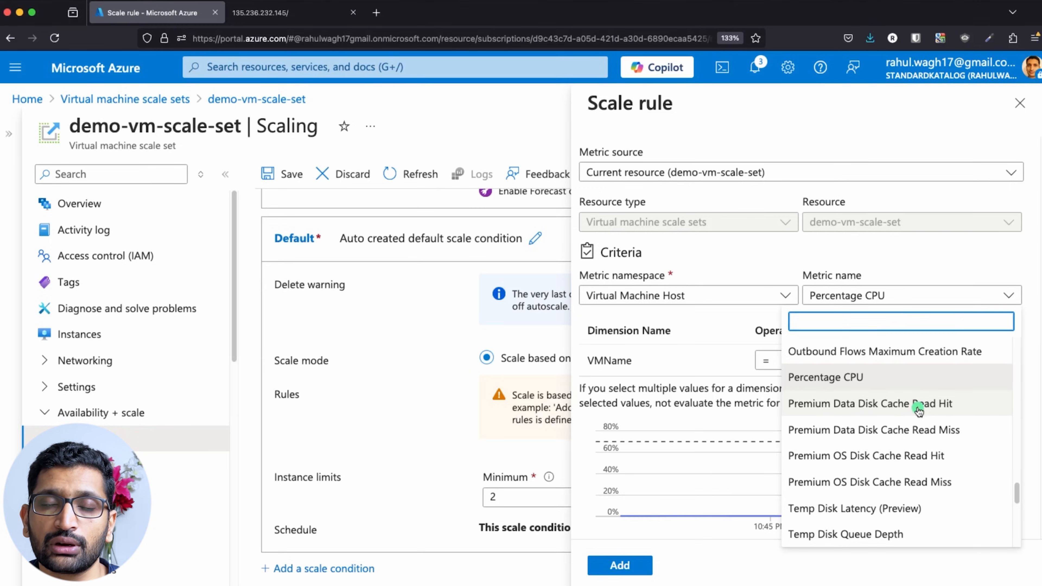
pyautogui.click(839, 379)
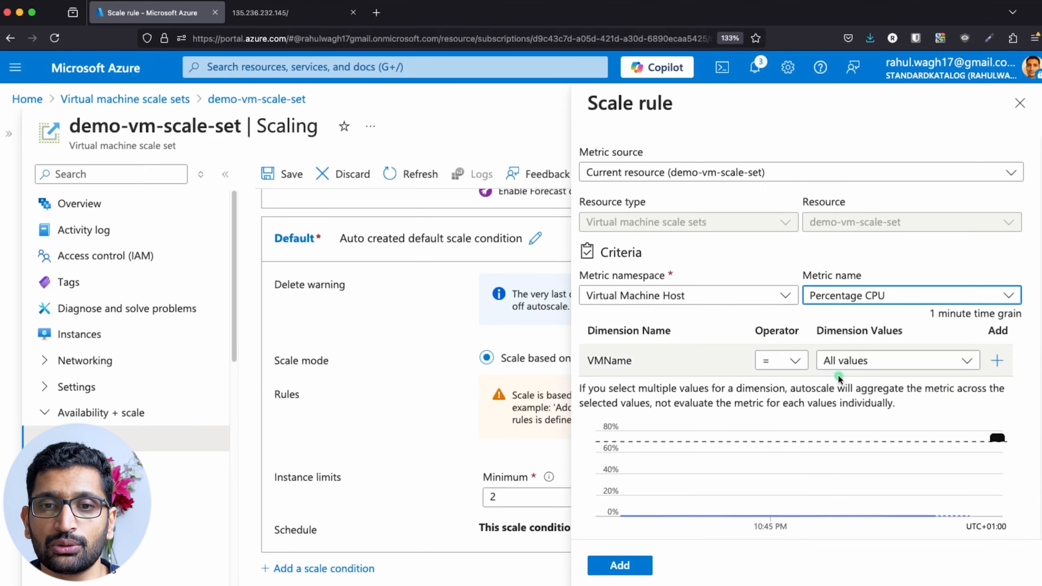